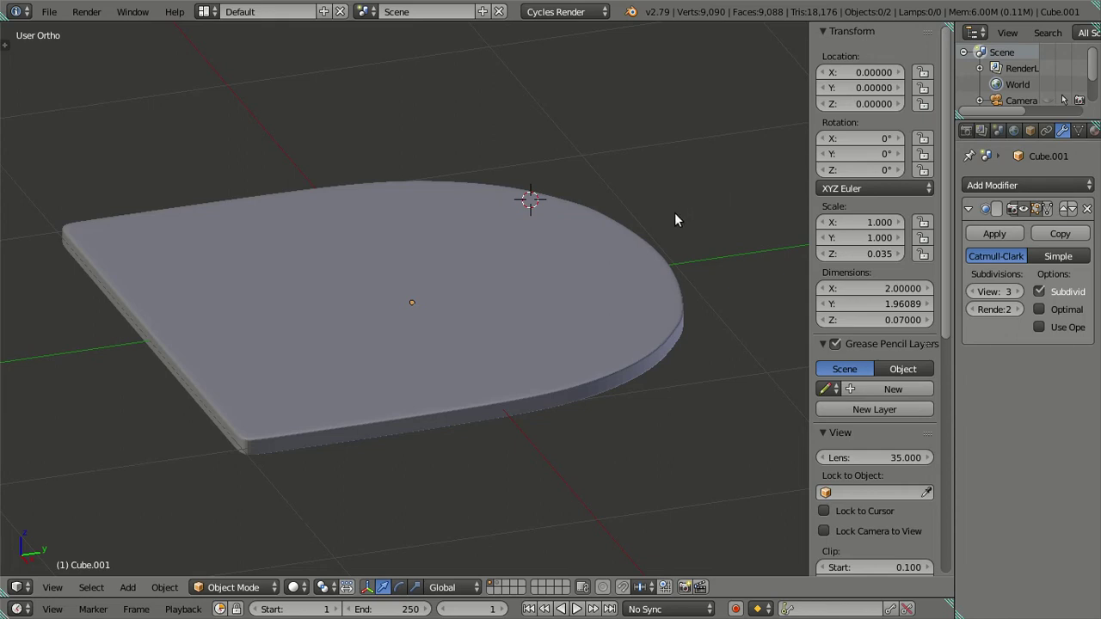
Step: Enter Edit Mode in front view with the subdivision preview off, framing the tabletop's right end
drag(554, 292, 639, 265)
key(KP_1)
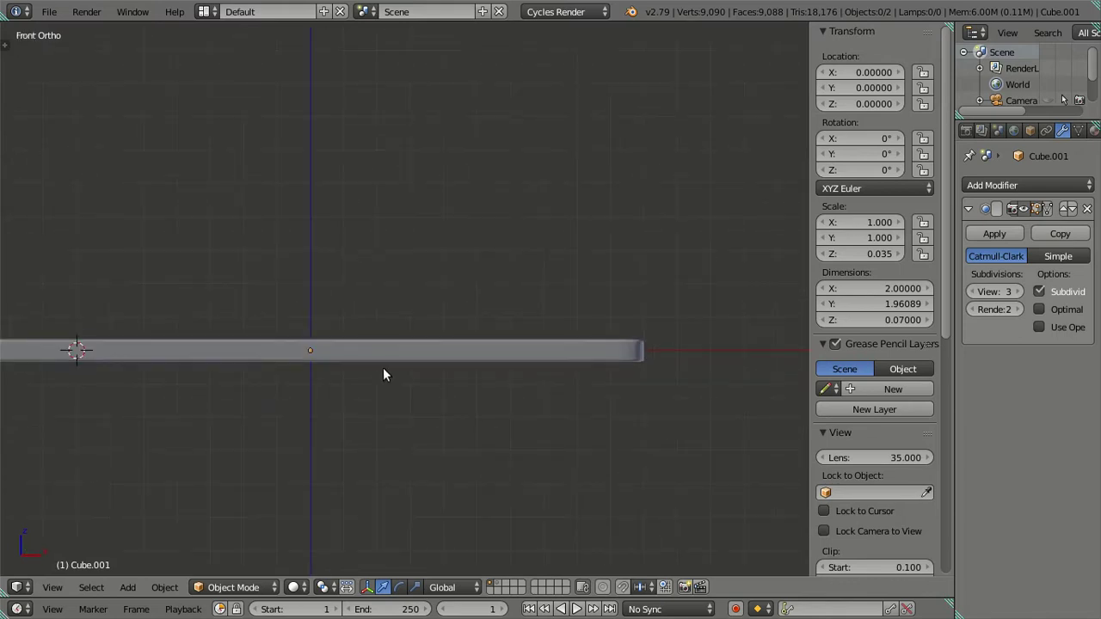
key(Tab)
drag(998, 291, 969, 292)
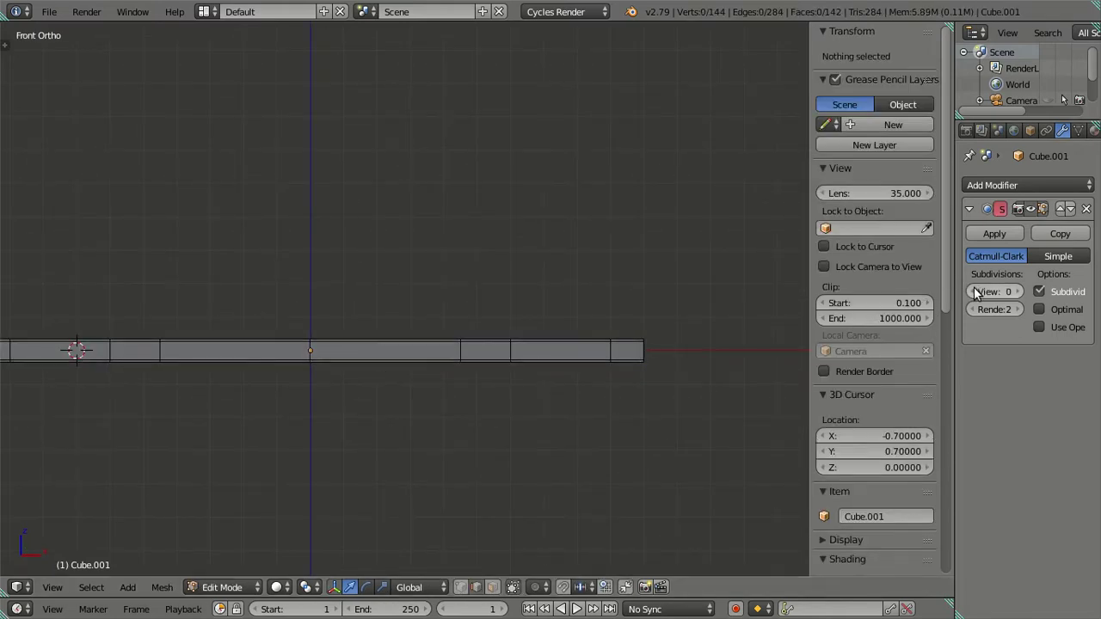
drag(485, 386, 297, 287)
scroll(up, 3)
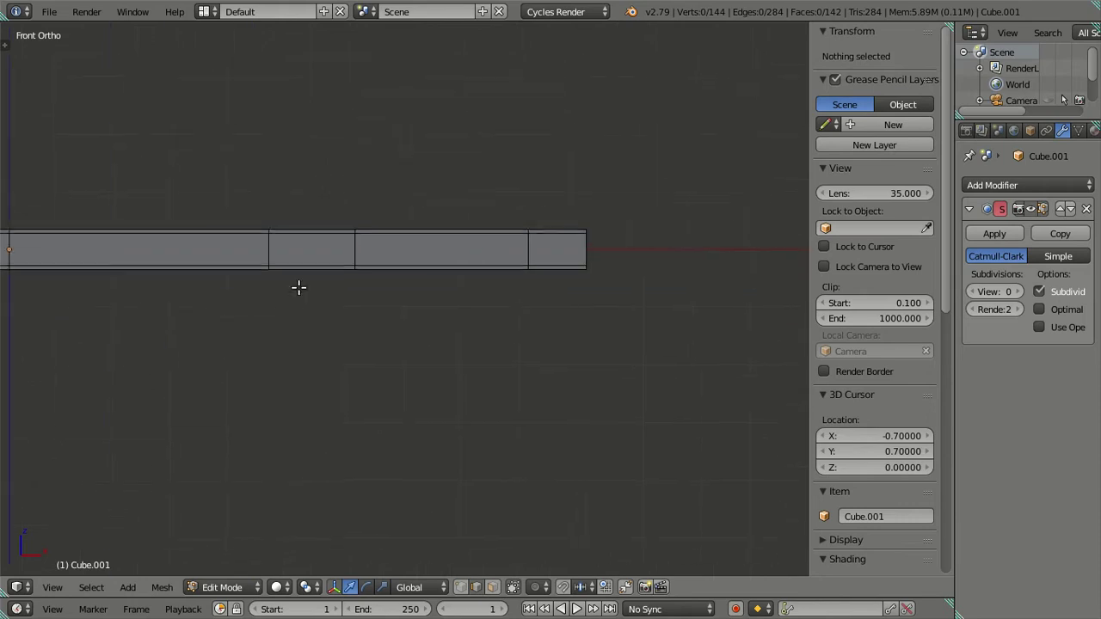
scroll(up, 3)
Step: Dissolve the tabletop's top and bottom horizontal edge loops
right_click(449, 225)
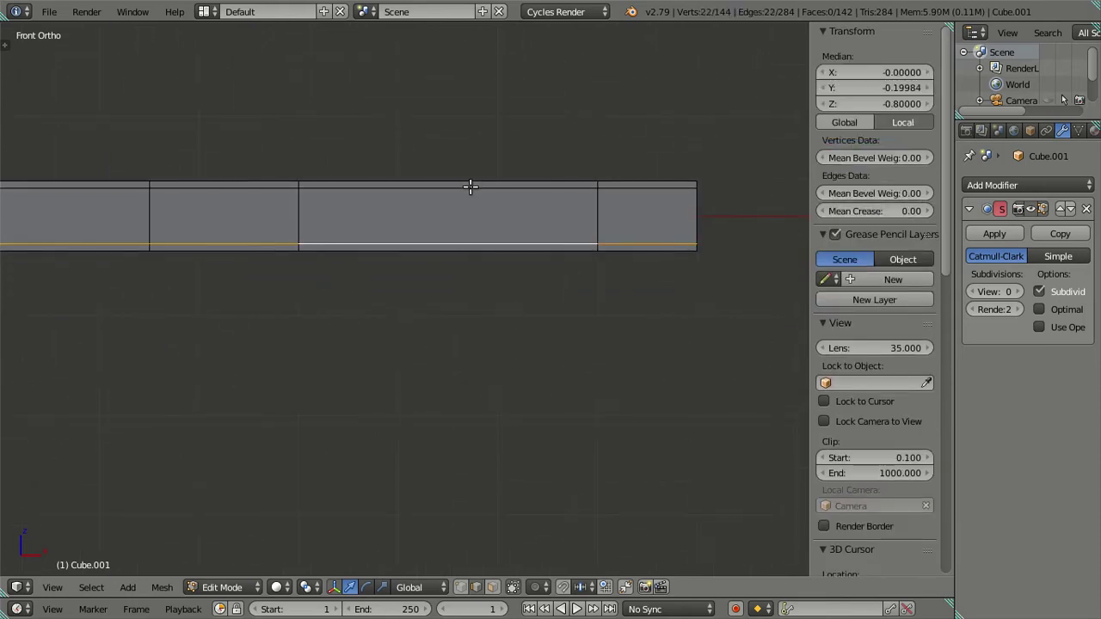
right_click(466, 184)
key(x)
click(467, 311)
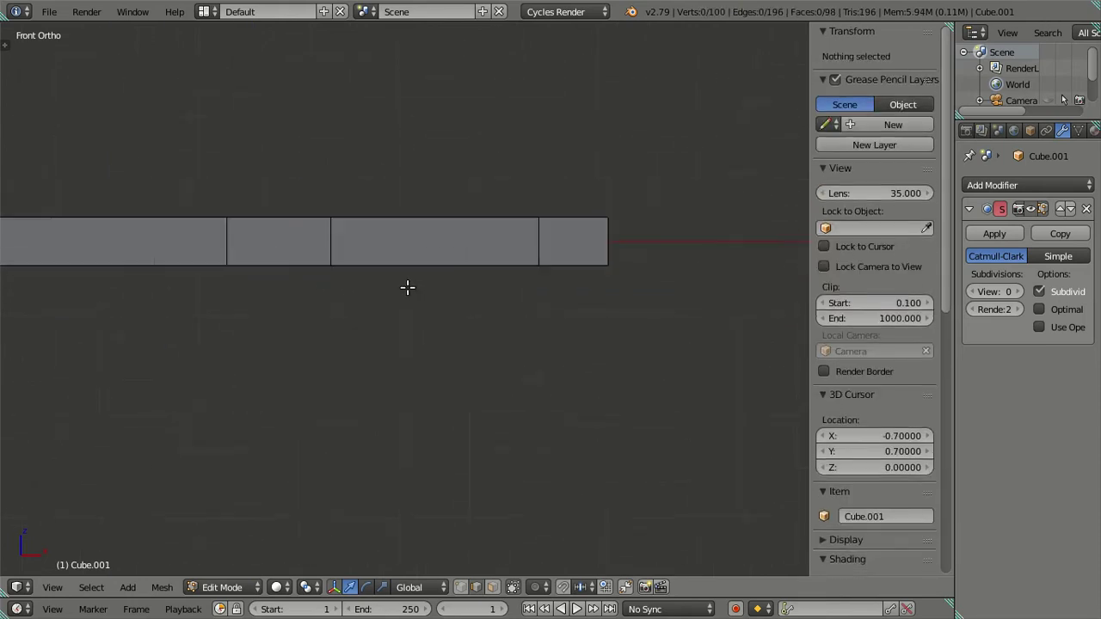
scroll(down, 3)
drag(317, 240, 352, 278)
scroll(down, 3)
scroll(down, 3)
Step: In front wireframe view, add a loop cut through the tabletop
key(KP_1)
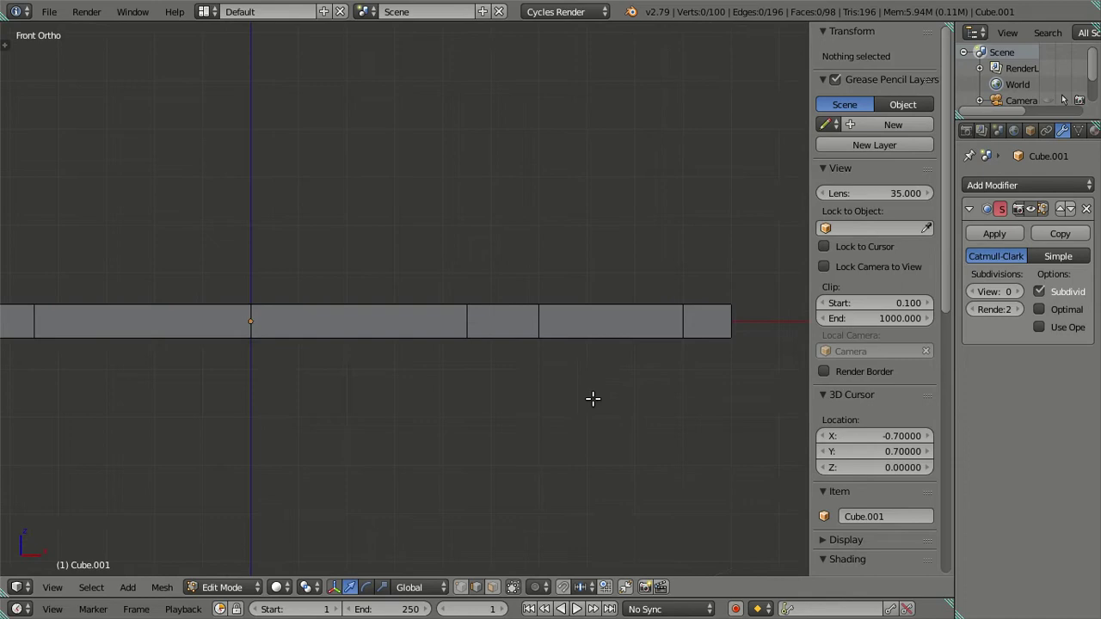
drag(593, 398, 363, 358)
scroll(up, 3)
key(z)
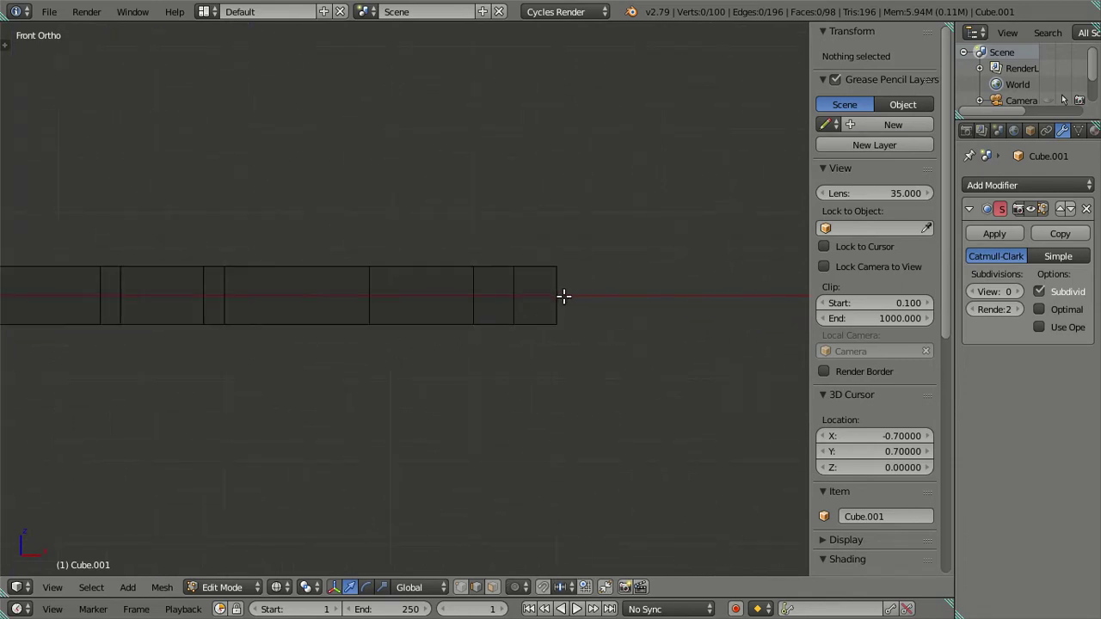
key(ctrl+r)
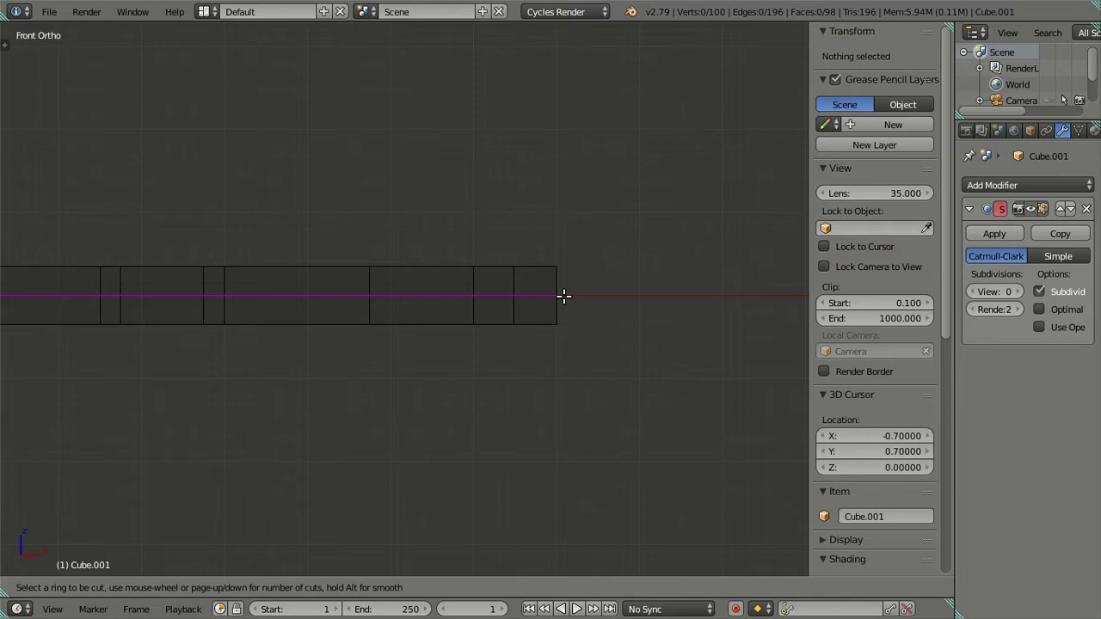
click(563, 296)
Step: Box-select the tabletop's top vertex layer and snap the 3D cursor to its centre
drag(255, 313, 562, 344)
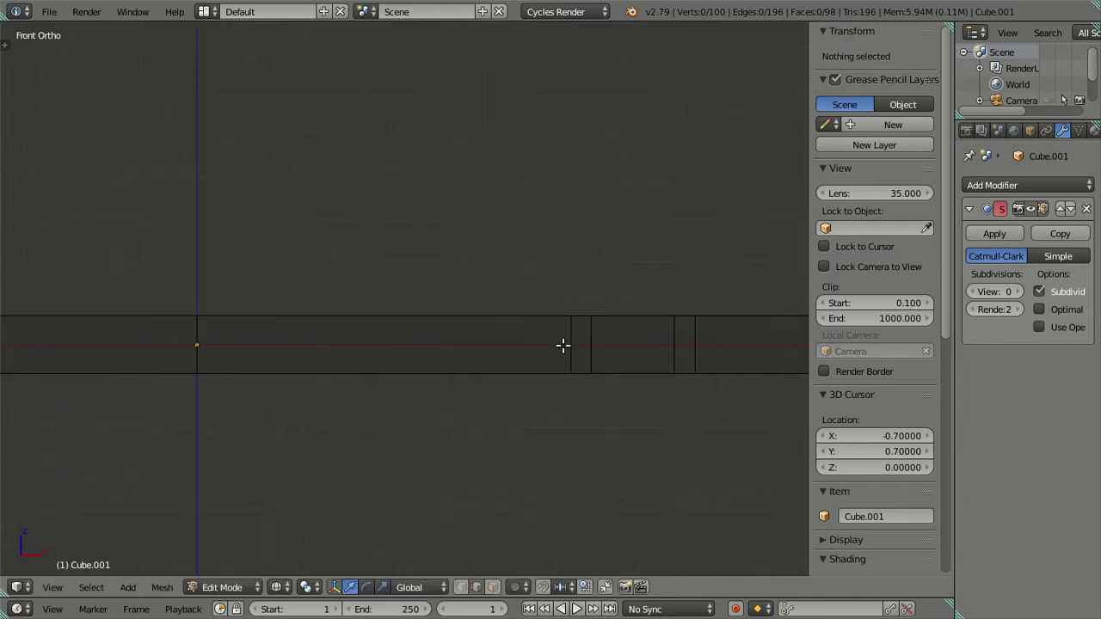
right_click(219, 313)
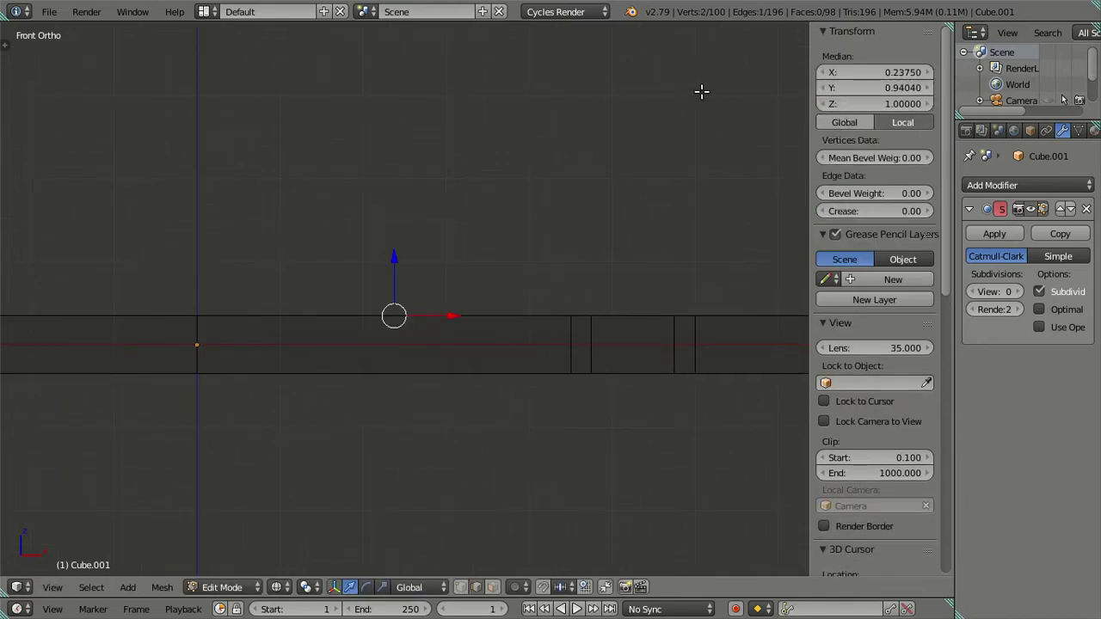
scroll(down, 3)
key(a)
drag(298, 259, 341, 329)
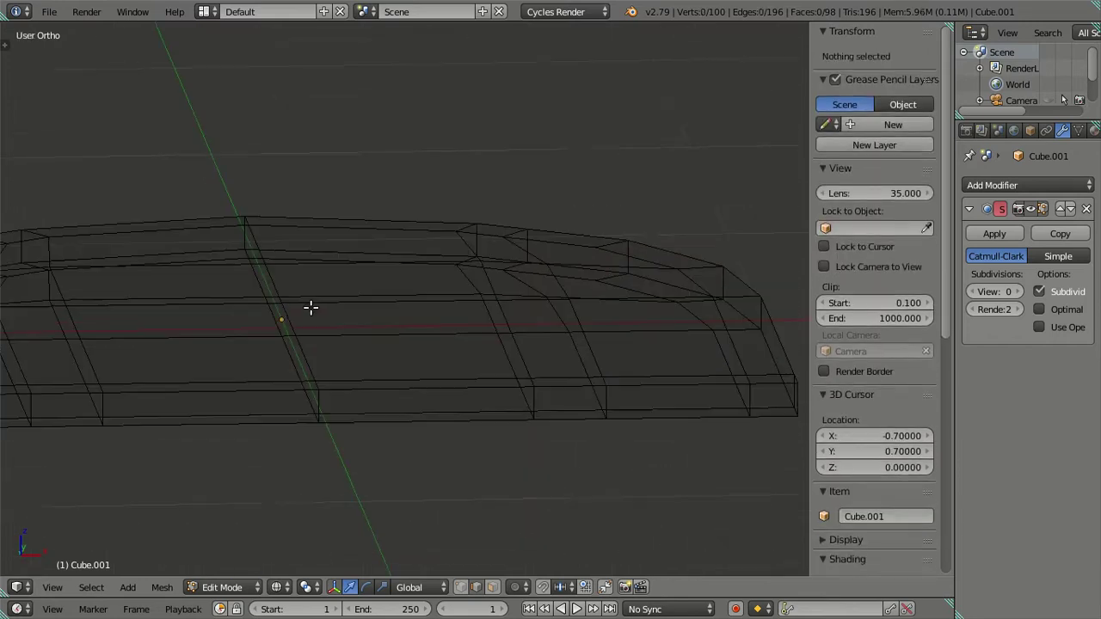
scroll(down, 3)
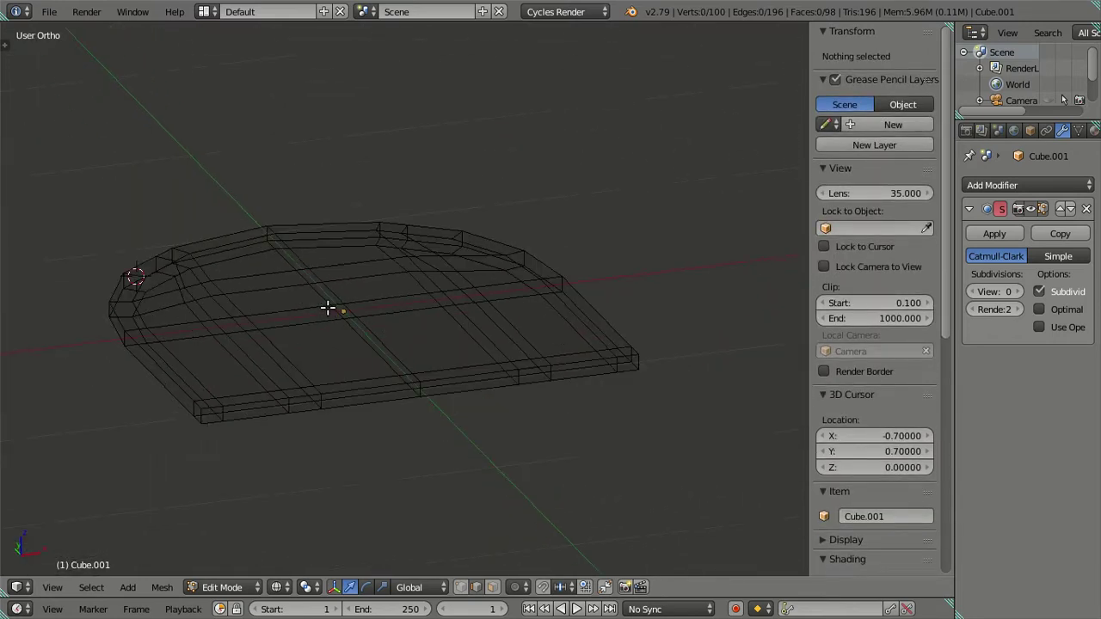
key(KP_1)
key(b)
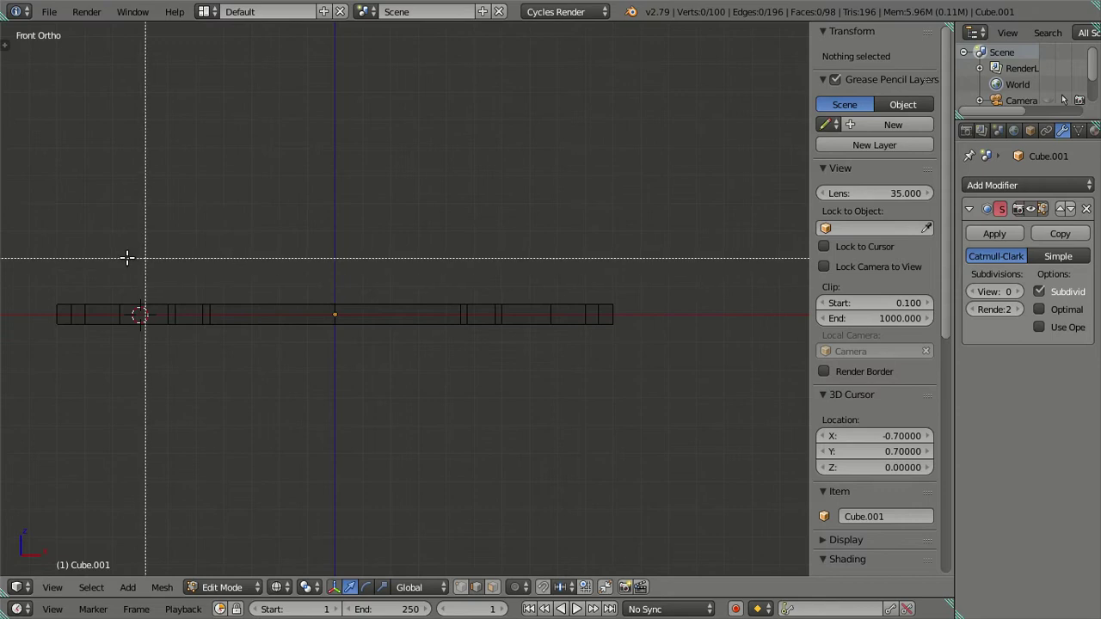
drag(17, 258, 745, 311)
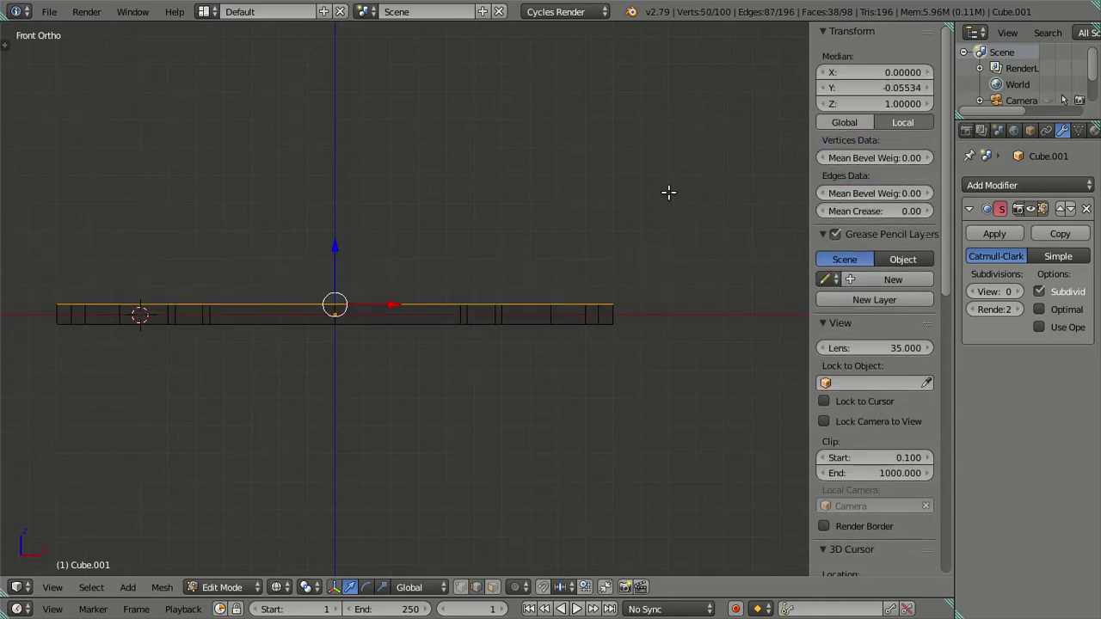
key(shift+s)
click(653, 265)
Step: Move the whole mesh onto the 3D cursor
key(a)
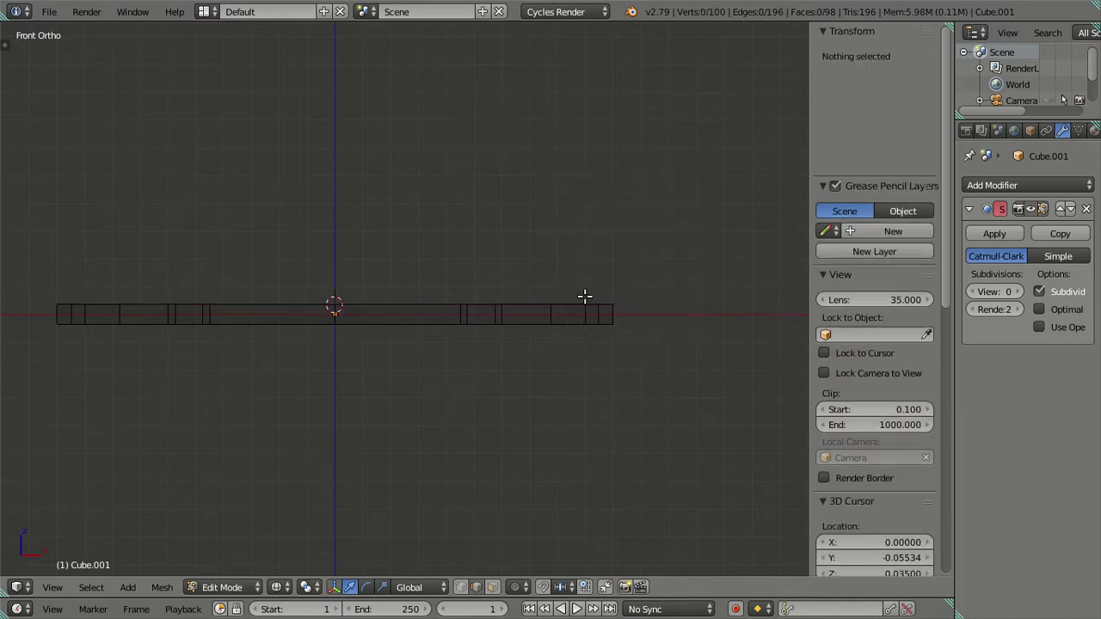
key(a)
key(shift+s)
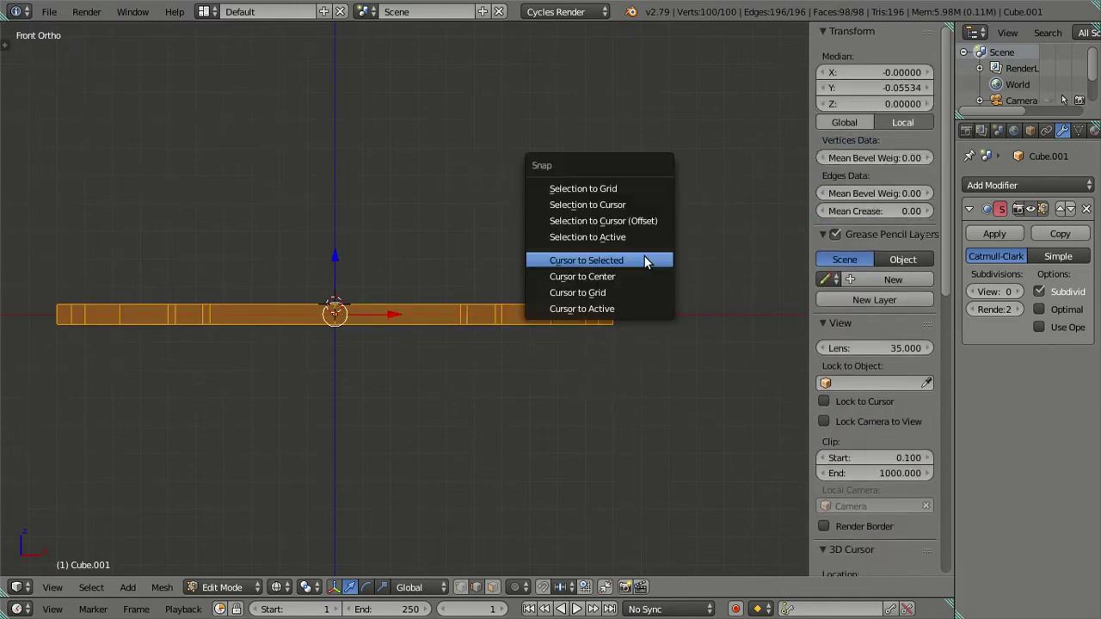
click(636, 221)
key(a)
Step: Switch to a zoomed-in top-down wireframe view of the tabletop
drag(529, 307, 471, 205)
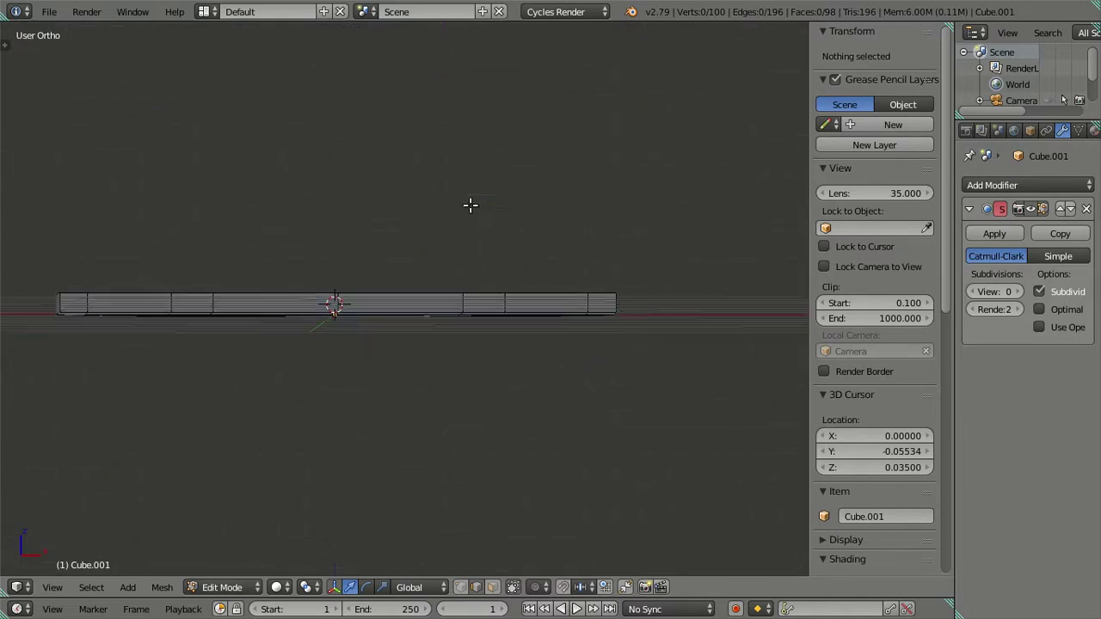
key(KP_1)
drag(444, 378, 457, 257)
scroll(up, 3)
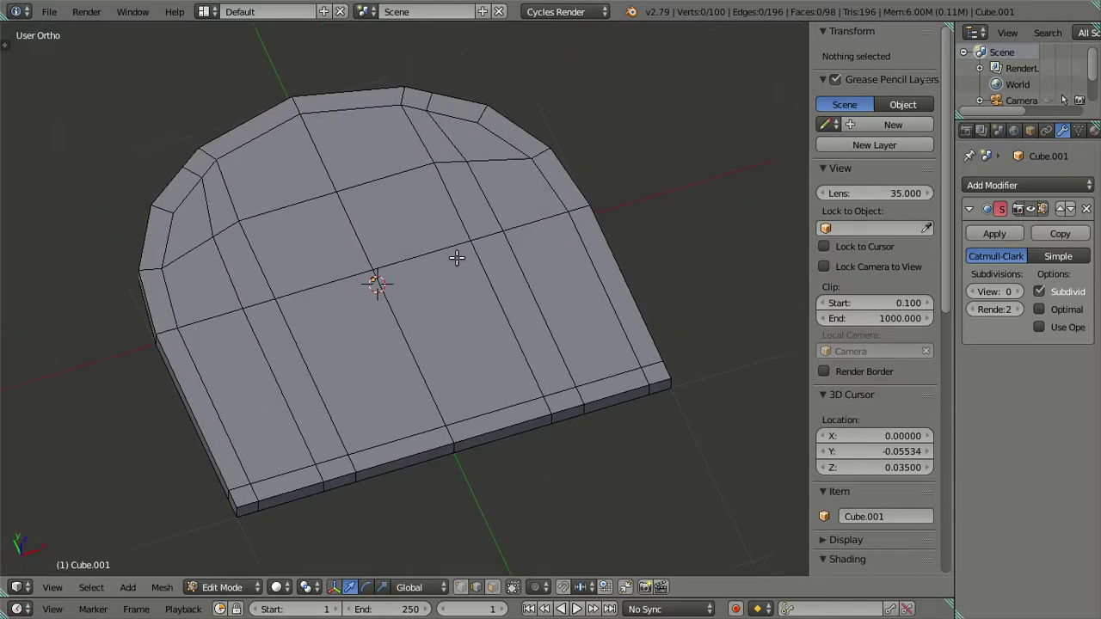
scroll(down, 3)
key(KP_7)
scroll(up, 3)
key(z)
scroll(up, 3)
scroll(up, 3)
scroll(up, 3)
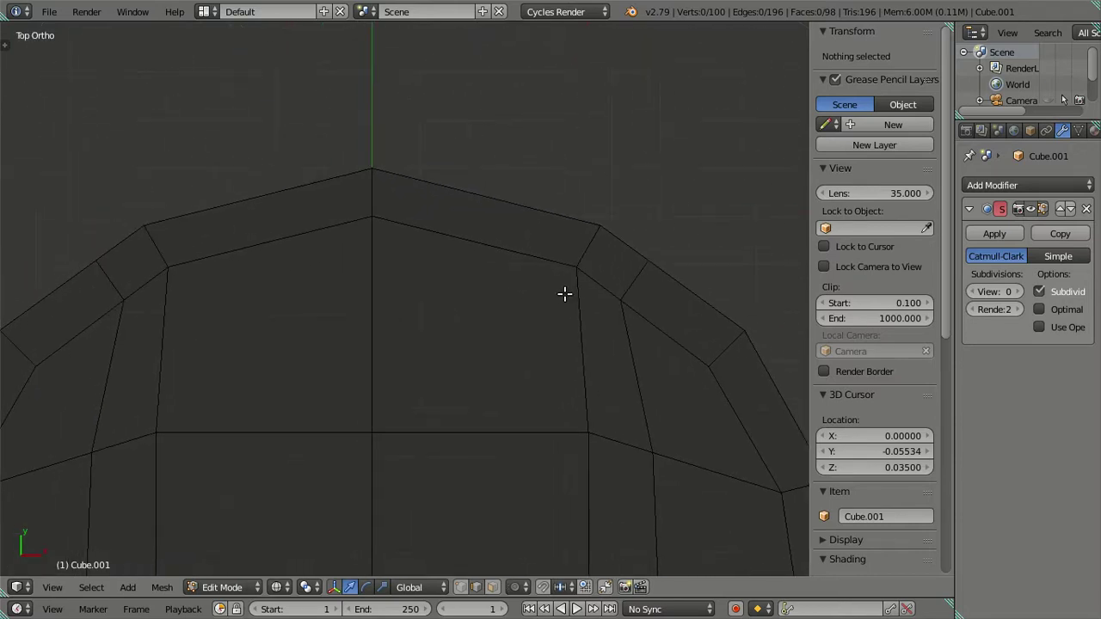
Step: Dissolve the left and right vertical edge loops near the rounded end
drag(593, 362, 485, 322)
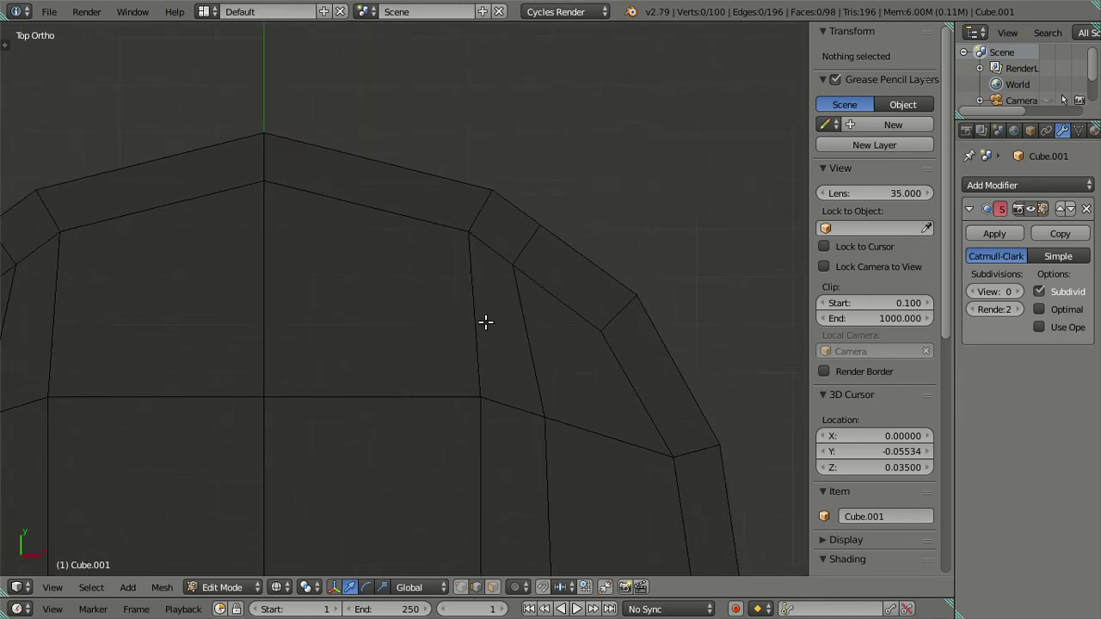
scroll(up, 3)
drag(607, 291, 483, 303)
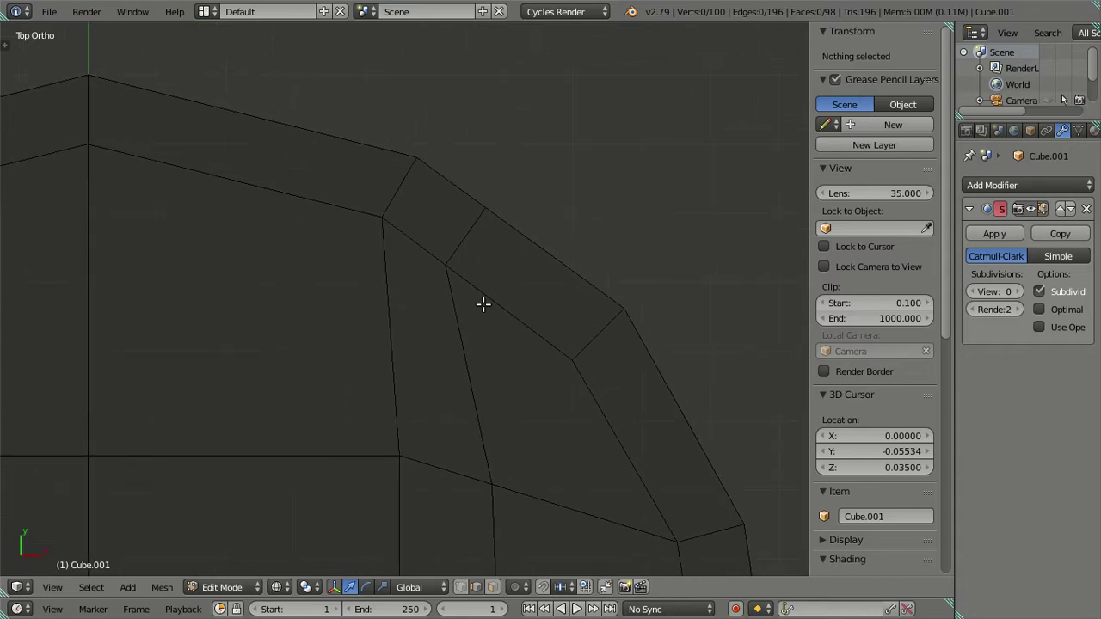
scroll(down, 3)
scroll(down, 3)
drag(483, 304, 572, 241)
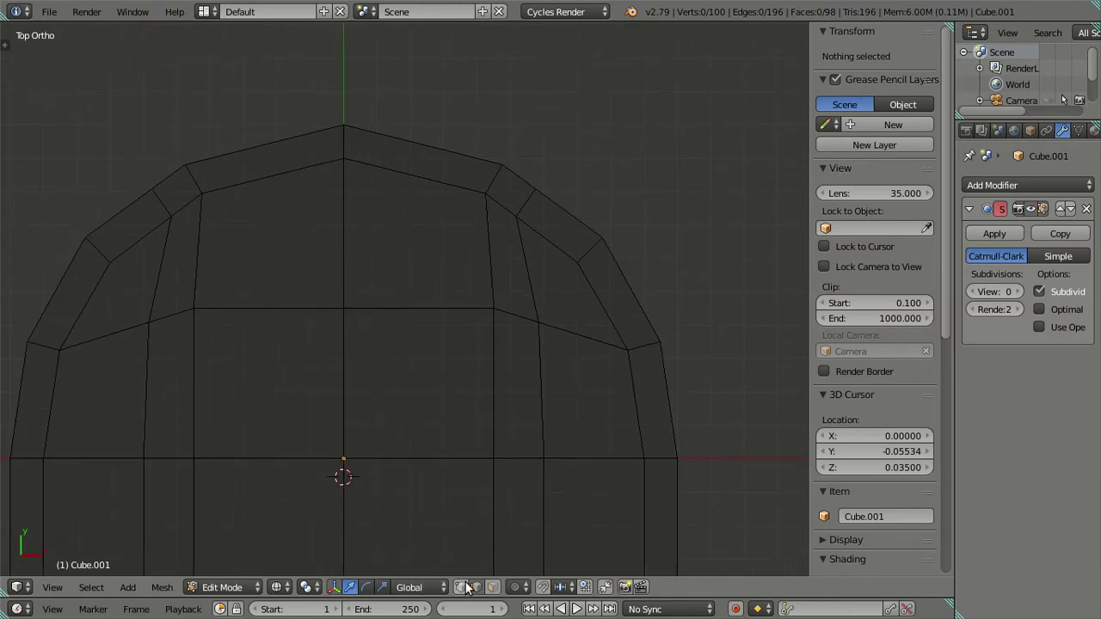
right_click(157, 275)
right_click(523, 274)
key(x)
click(629, 275)
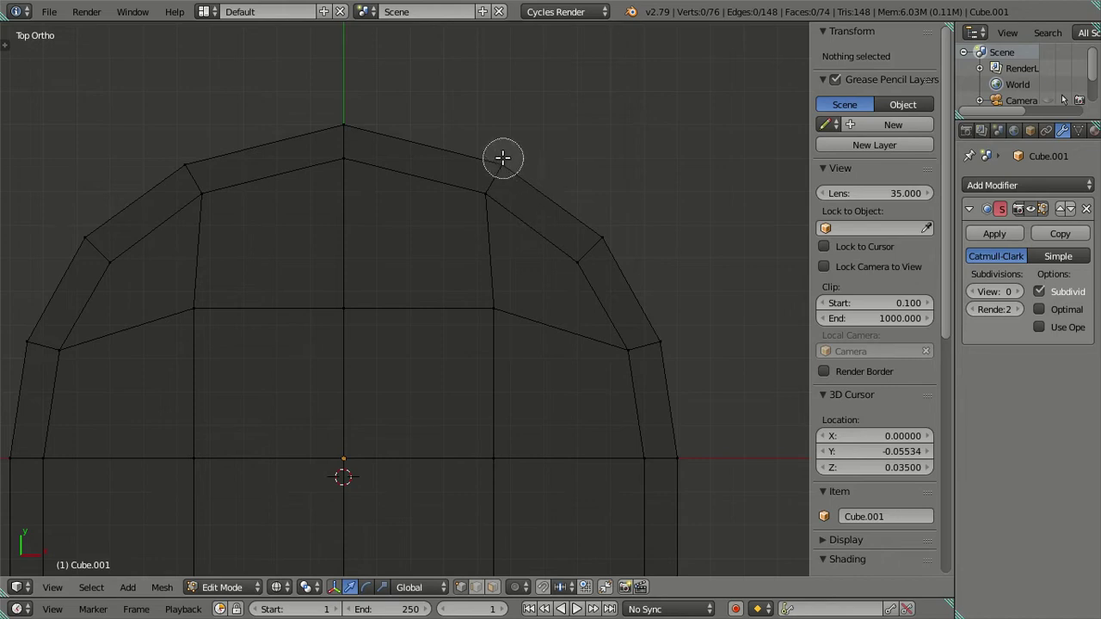
Step: Narrow the upper rim sections on both sides by scaling them along X
right_click(499, 172)
drag(172, 157, 197, 207)
right_click(200, 210)
scroll(down, 3)
drag(592, 305, 572, 307)
scroll(up, 3)
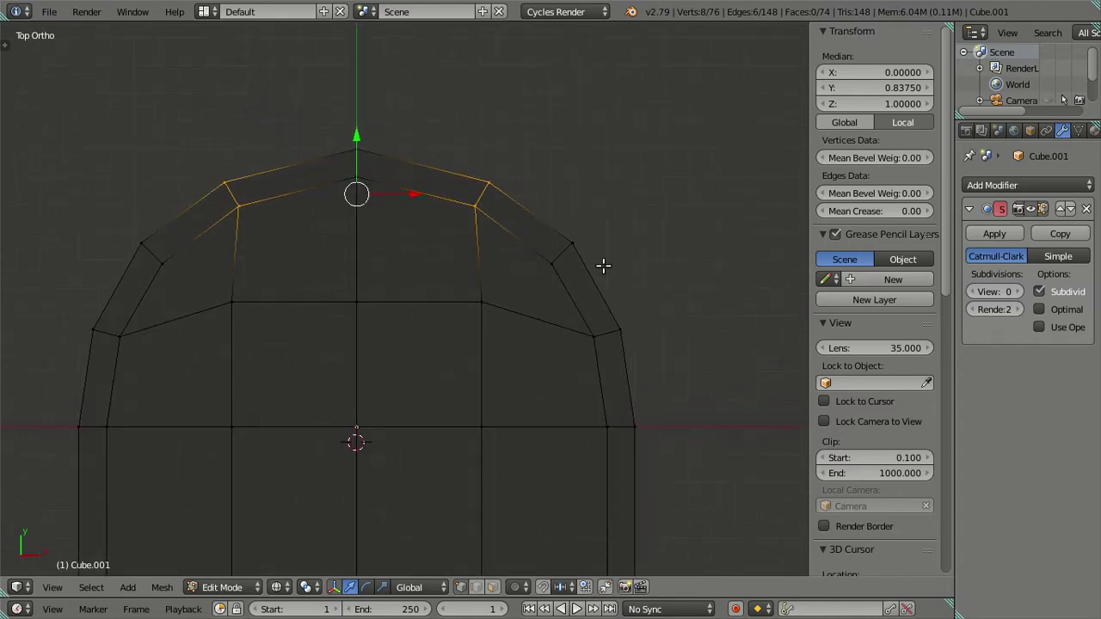
key(s)
key(x)
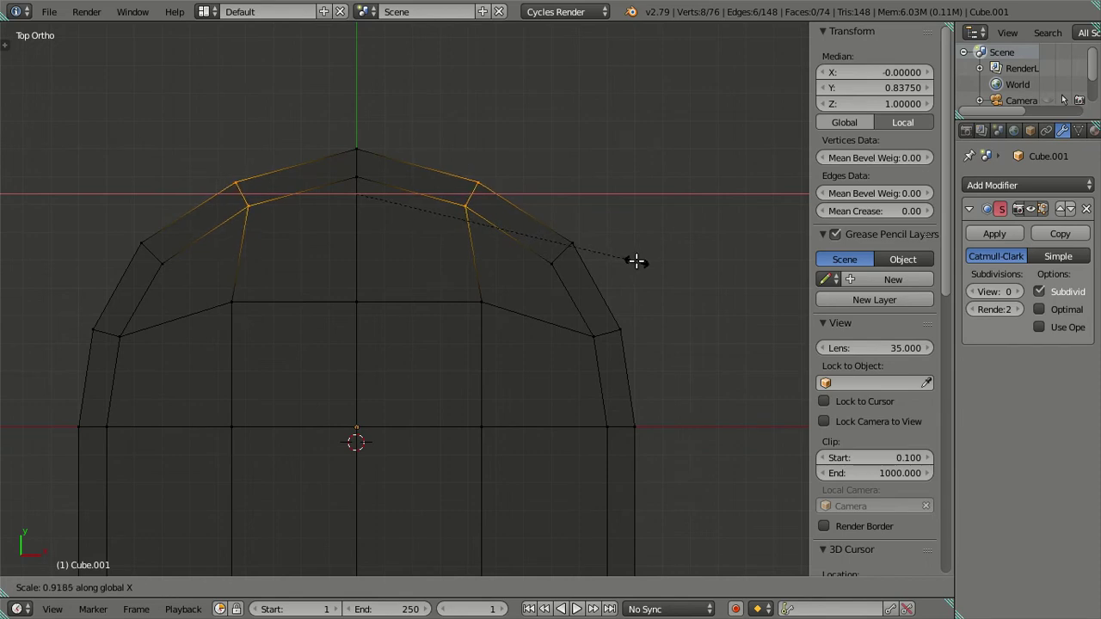
click(635, 260)
Step: Deselect everything and frame the rim's right corner near the 3D cursor
scroll(down, 3)
scroll(up, 3)
key(a)
scroll(up, 3)
scroll(up, 3)
drag(567, 297, 576, 359)
scroll(up, 3)
scroll(up, 3)
drag(472, 301, 388, 289)
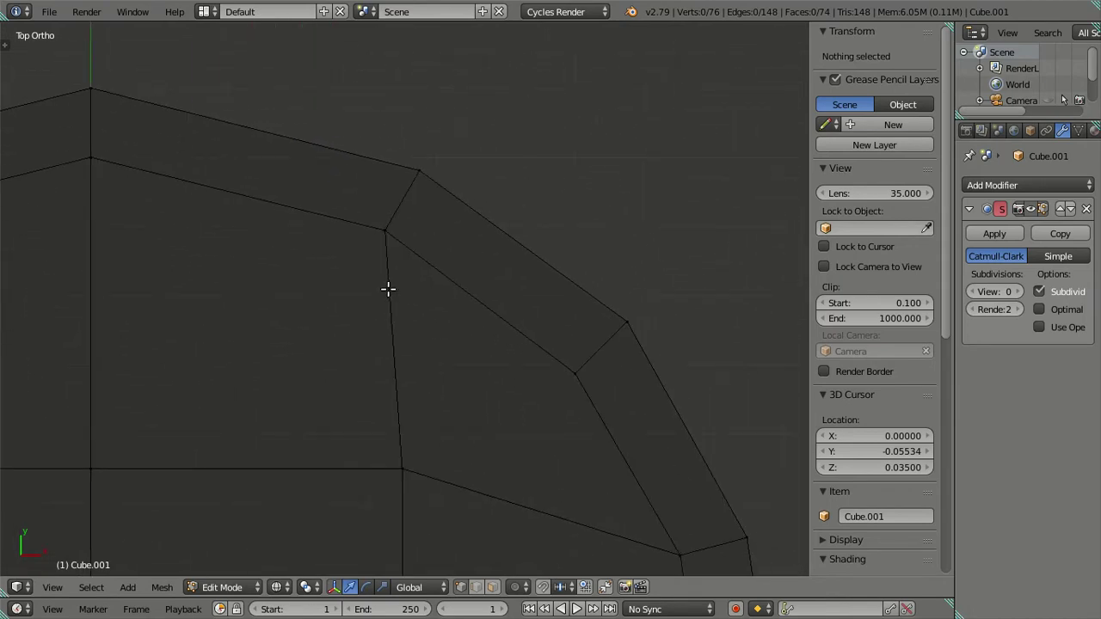
scroll(down, 3)
scroll(down, 3)
scroll(down, 3)
Step: Rotate the four vertices at the rim's right corner 5 degrees around Z
drag(478, 360, 445, 192)
scroll(up, 3)
drag(479, 227, 465, 295)
scroll(up, 3)
key(c)
drag(479, 316, 482, 305)
key(Escape)
drag(499, 248, 486, 372)
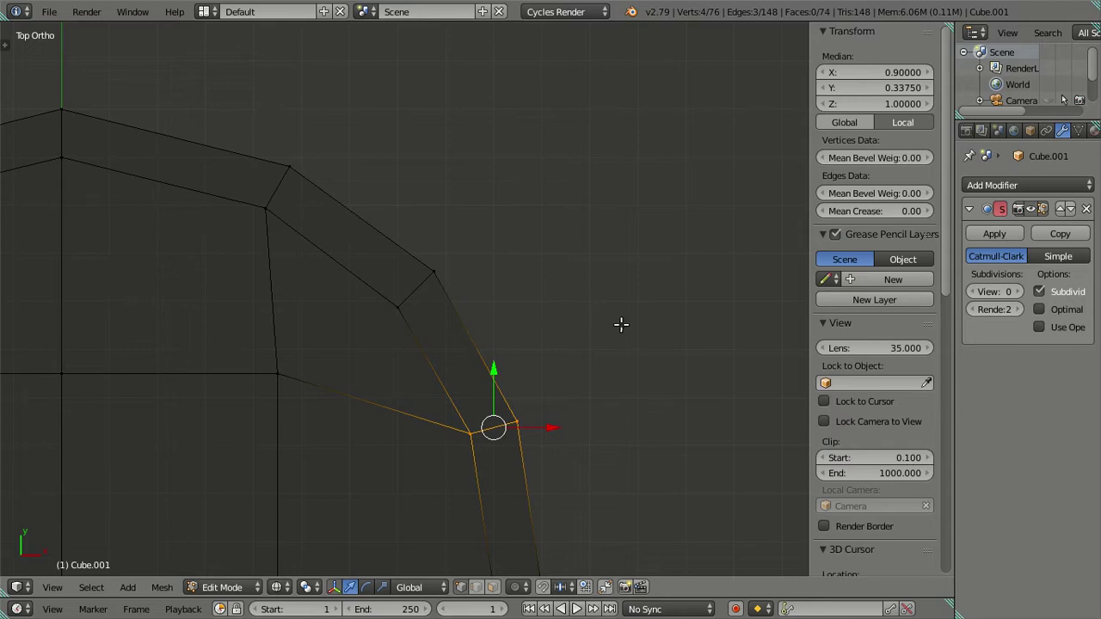
key(r)
key(z)
key(5)
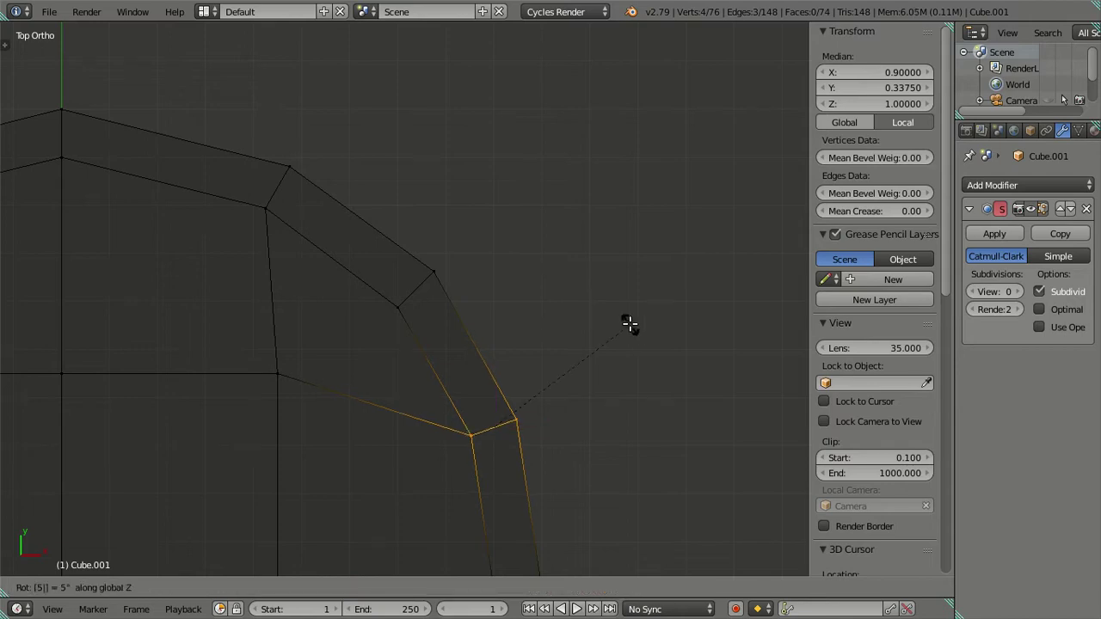
key(Return)
Step: Select the opposite rim corner vertices and try a Z rotation, then cancel it
scroll(down, 3)
key(a)
drag(297, 393, 588, 368)
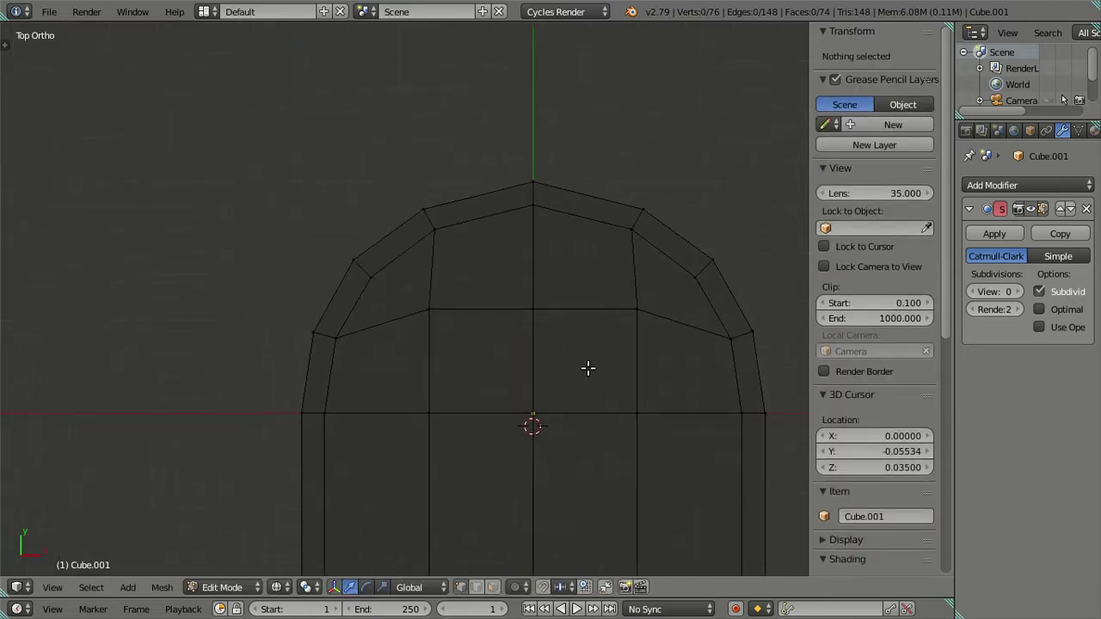
key(c)
click(320, 334)
key(Escape)
key(r)
key(z)
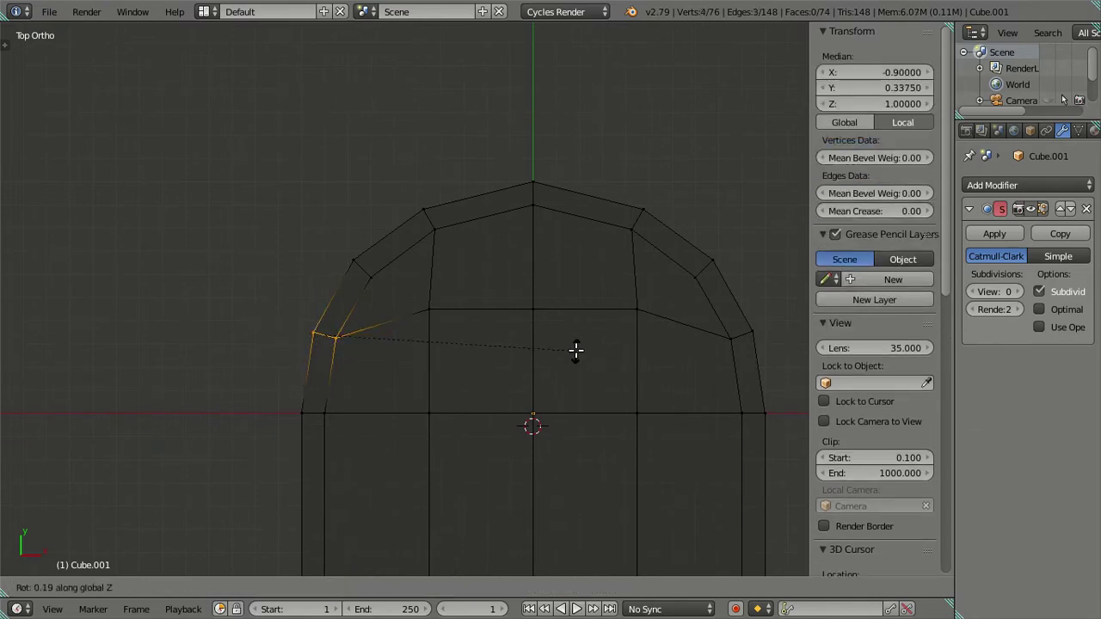
key(Escape)
Step: Switch to edge selection mode and try a loop cut across the rim, cancelling it
key(a)
drag(576, 350, 376, 364)
scroll(up, 3)
drag(540, 350, 461, 354)
scroll(down, 3)
scroll(up, 3)
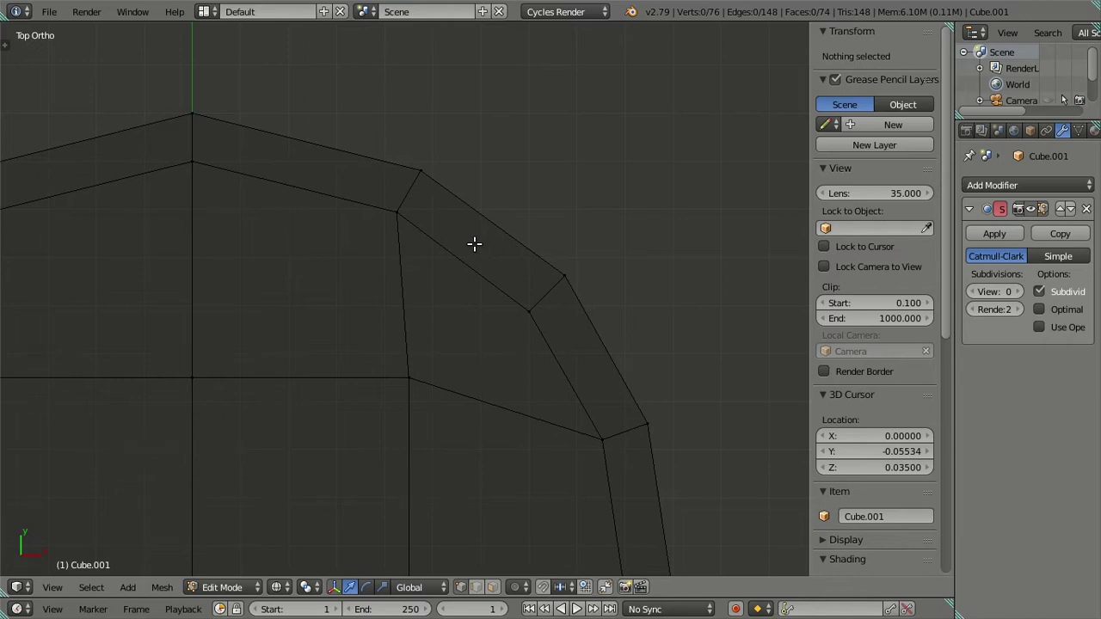
key(ctrl+Tab)
click(466, 264)
key(ctrl+r)
scroll(up, 3)
key(Escape)
Step: Paint-select the rim's corner edge loop and rotate it around Z twice
scroll(down, 3)
key(c)
drag(529, 328, 504, 295)
key(Escape)
key(r)
key(z)
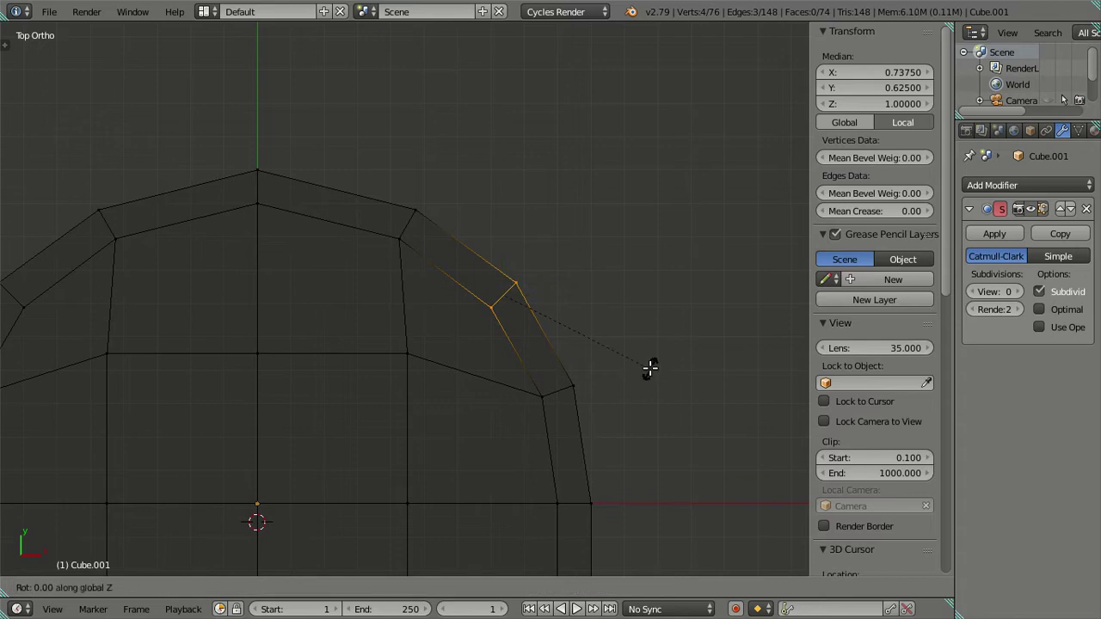
key(Return)
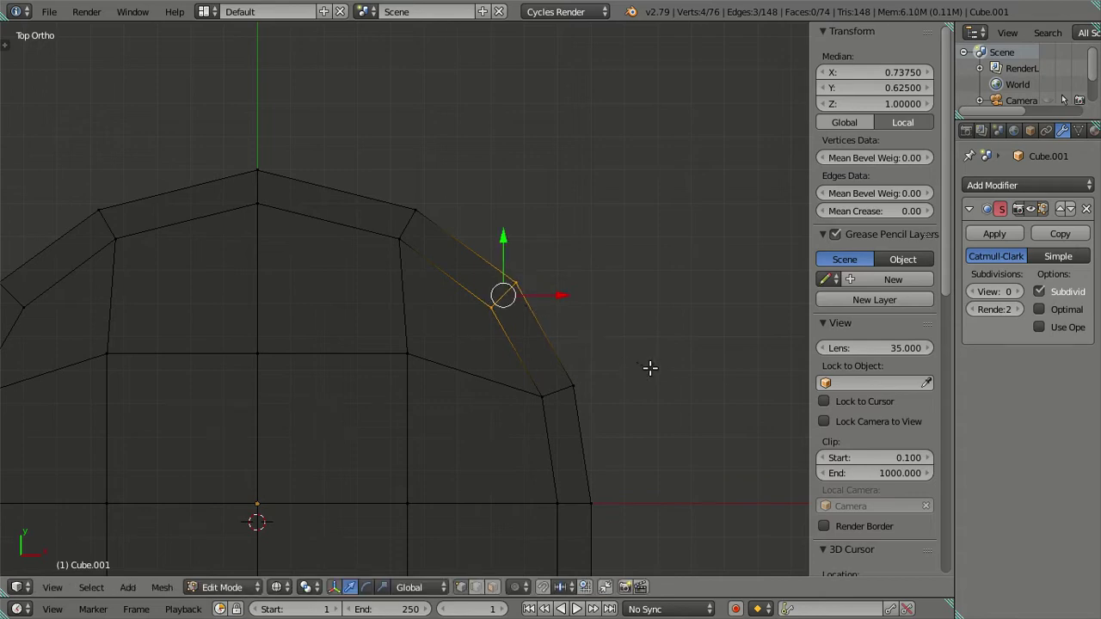
key(r)
key(z)
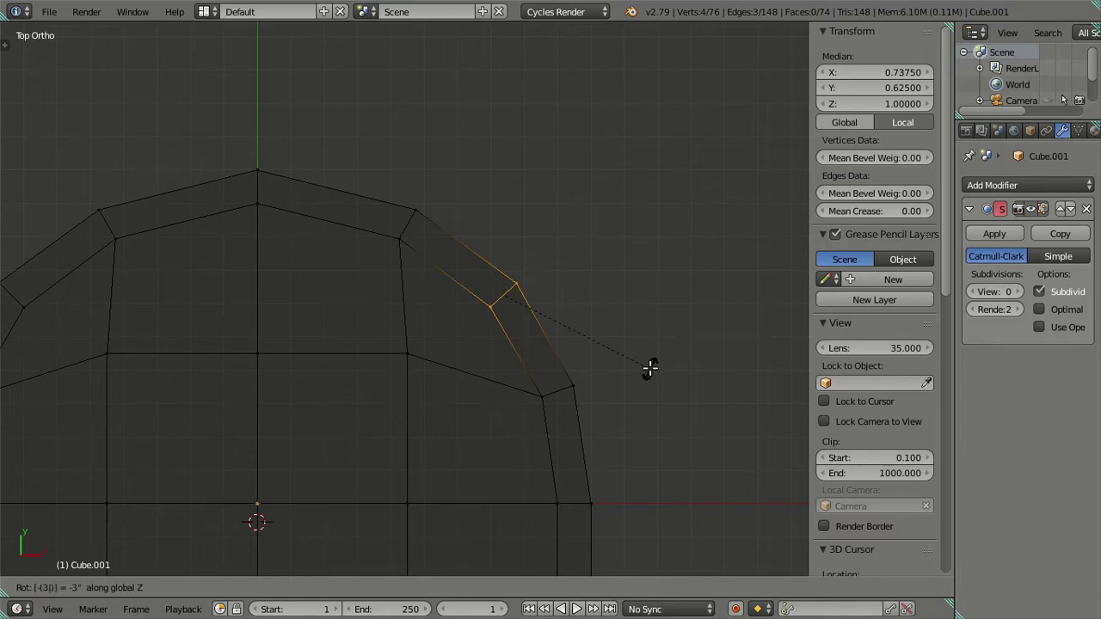
key(Return)
key(a)
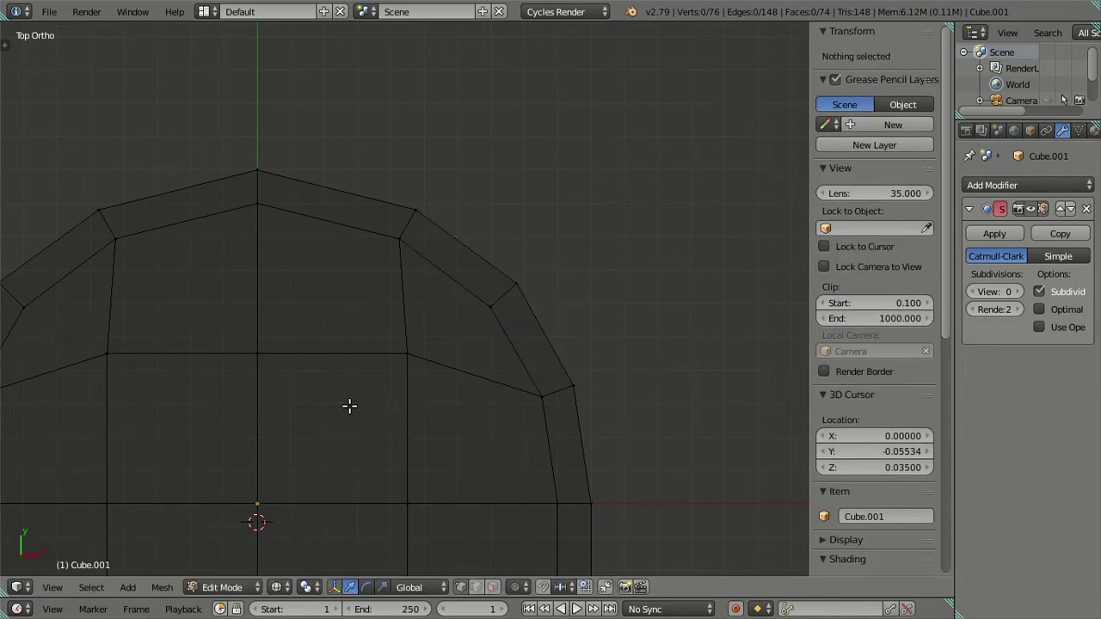
Step: Select the corner rim edge loop and try moving it, then cancel
scroll(up, 3)
scroll(up, 3)
scroll(up, 3)
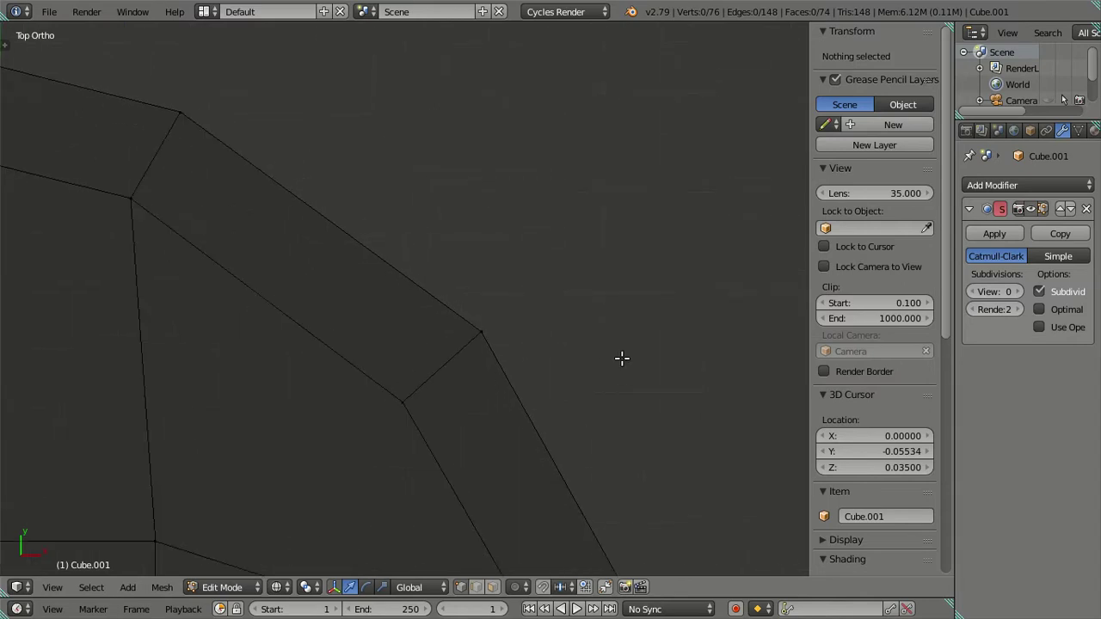
click(622, 358)
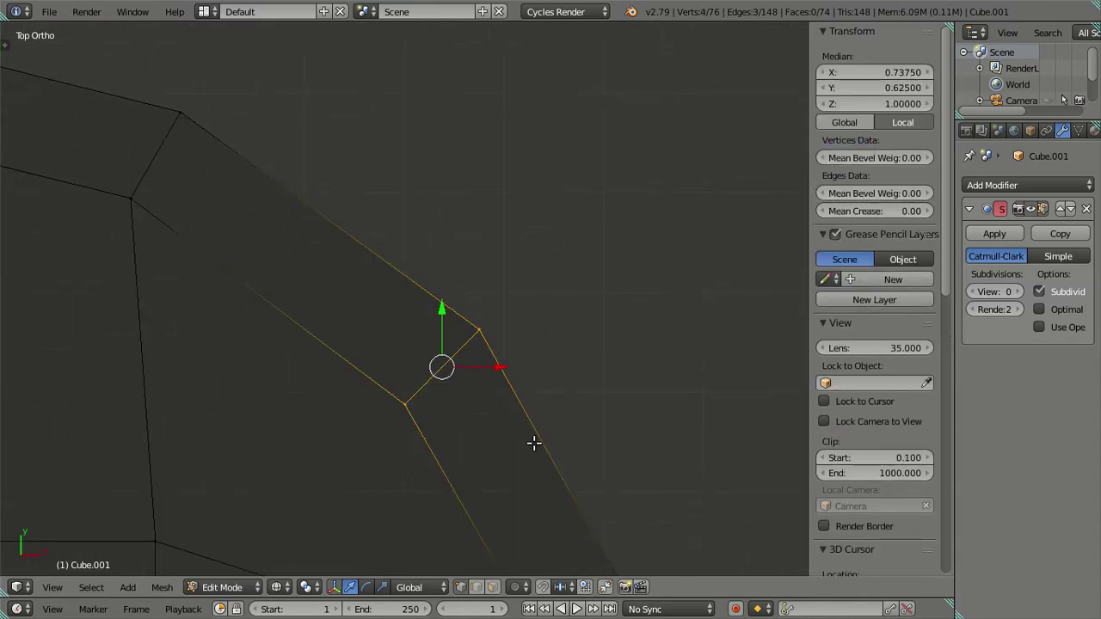
key(g)
key(Escape)
scroll(down, 3)
scroll(down, 3)
drag(519, 401, 701, 379)
key(a)
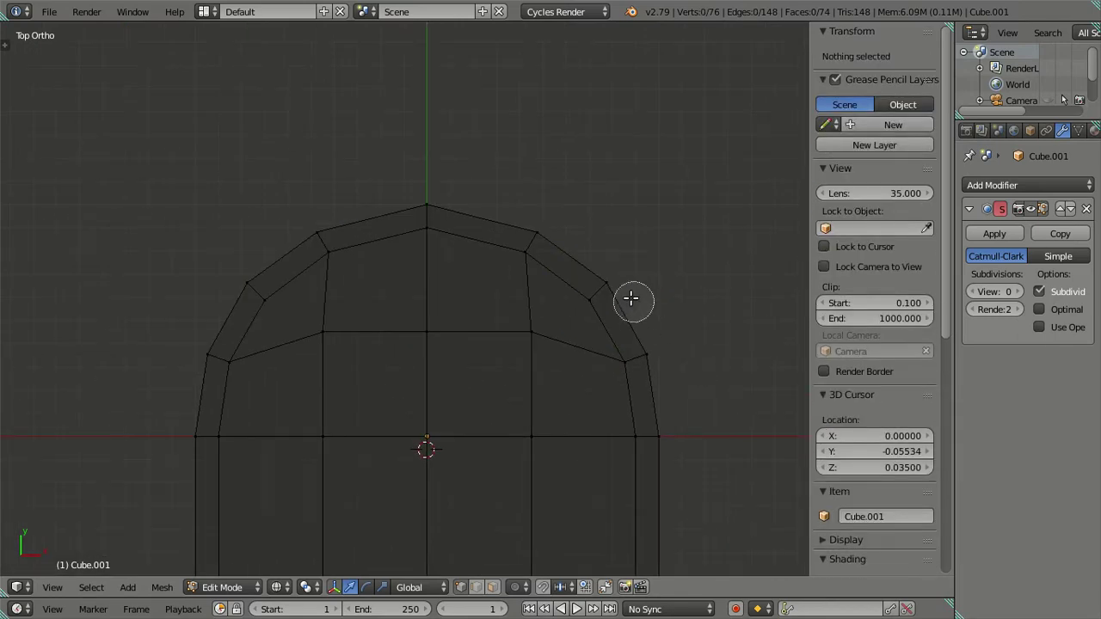
Step: Rotate the rim edge on the arch's right side so it follows the curve
right_click(632, 301)
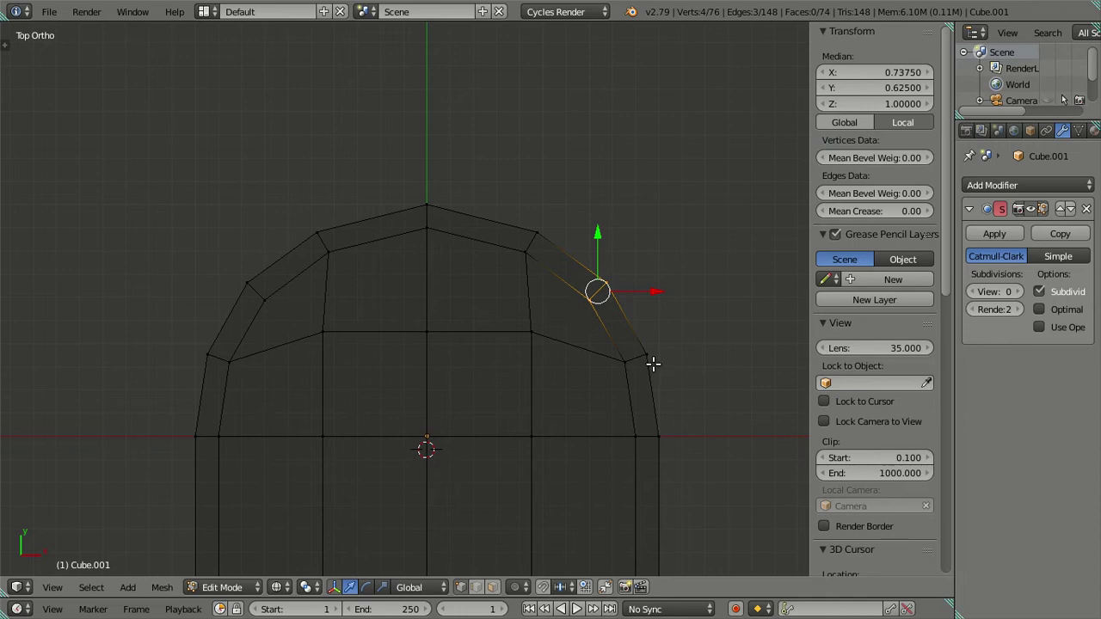
key(r)
key(0)
key(Return)
key(r)
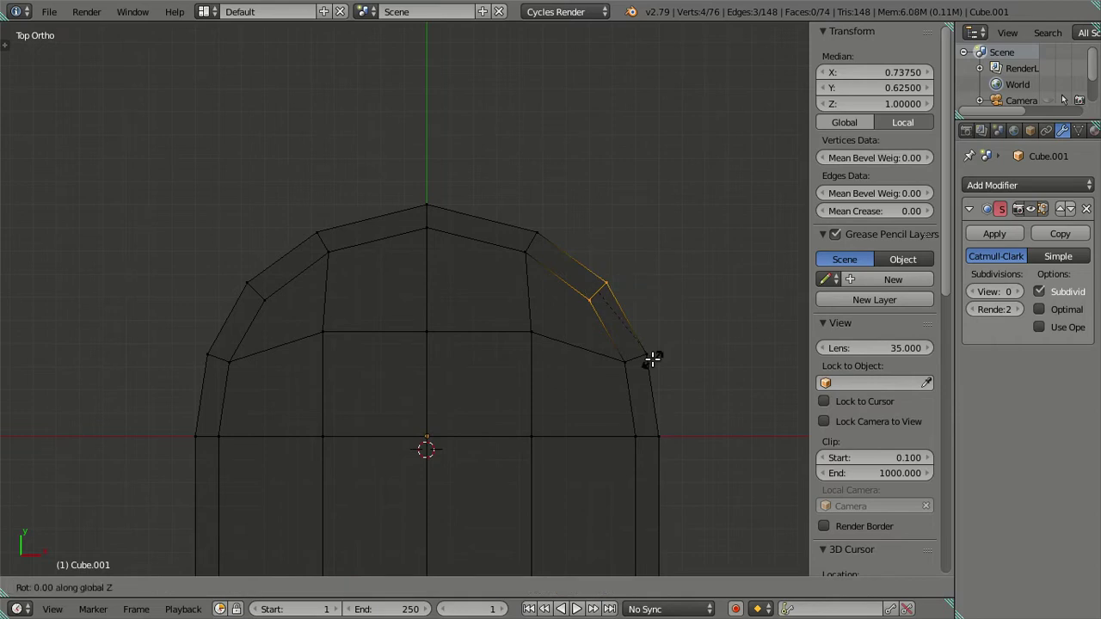
key(0)
key(Return)
key(a)
Step: Select the left outer rim edge of the arch and try moving it, then cancel
scroll(up, 3)
drag(542, 349, 432, 372)
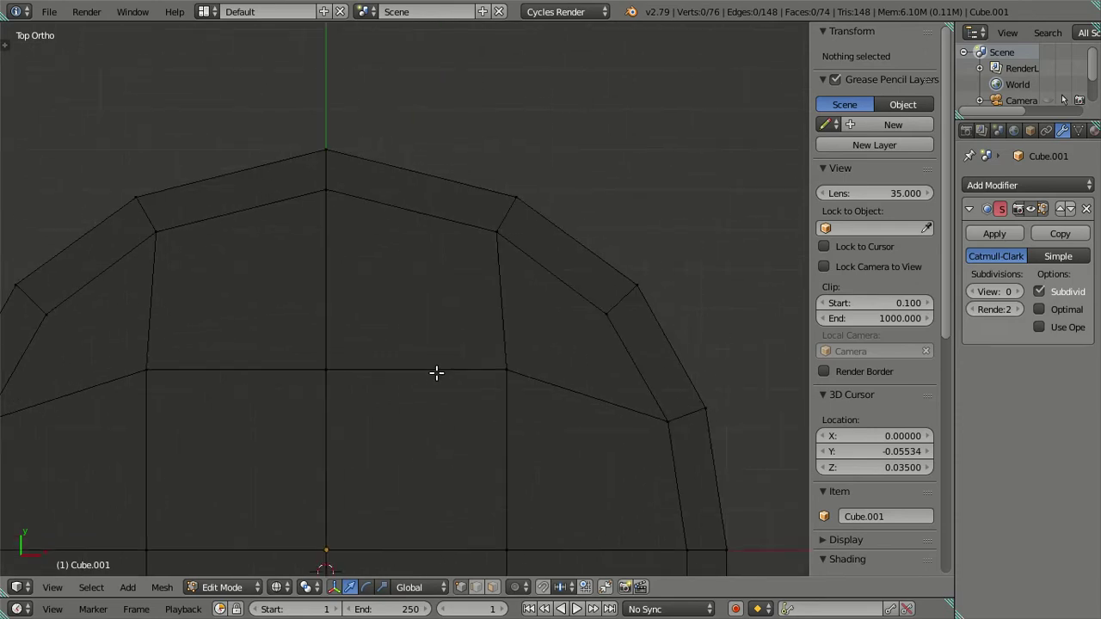
scroll(down, 3)
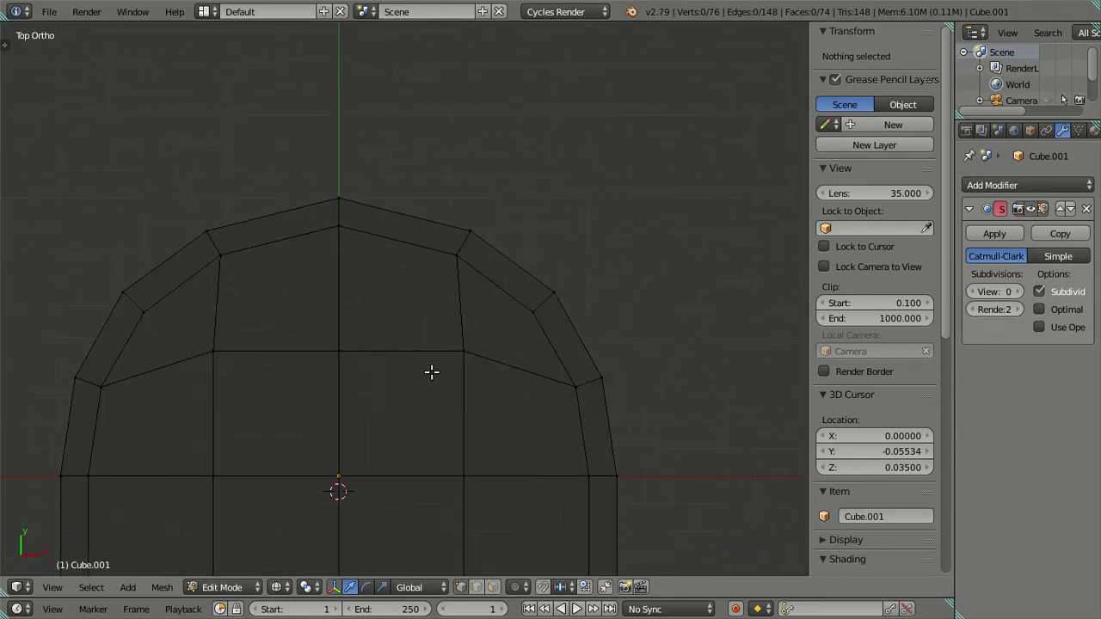
drag(369, 374, 536, 374)
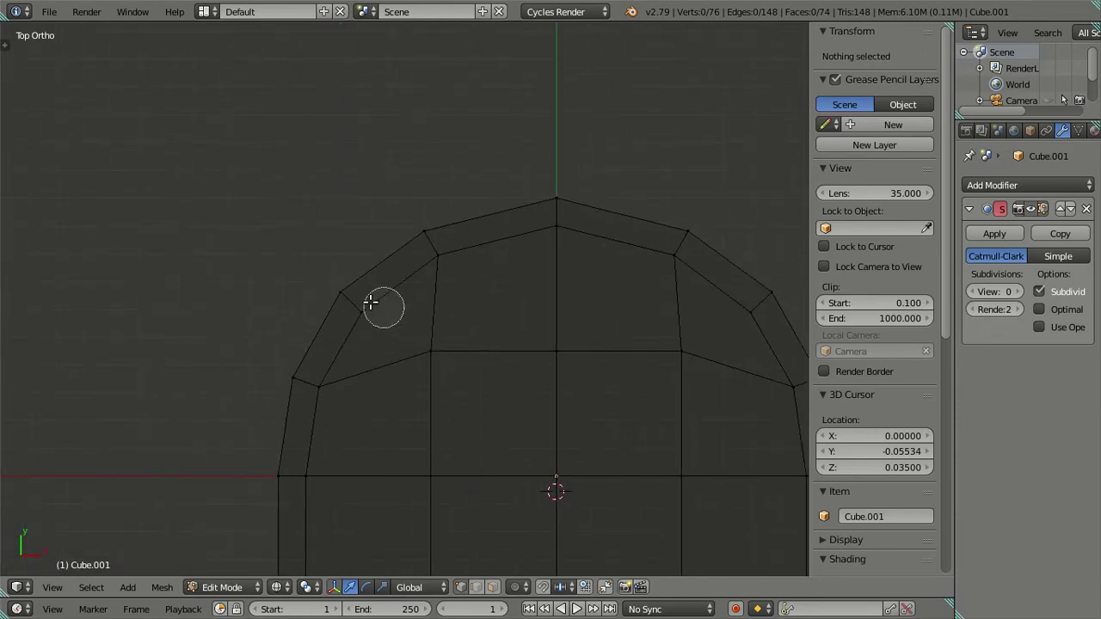
right_click(352, 307)
right_click(357, 310)
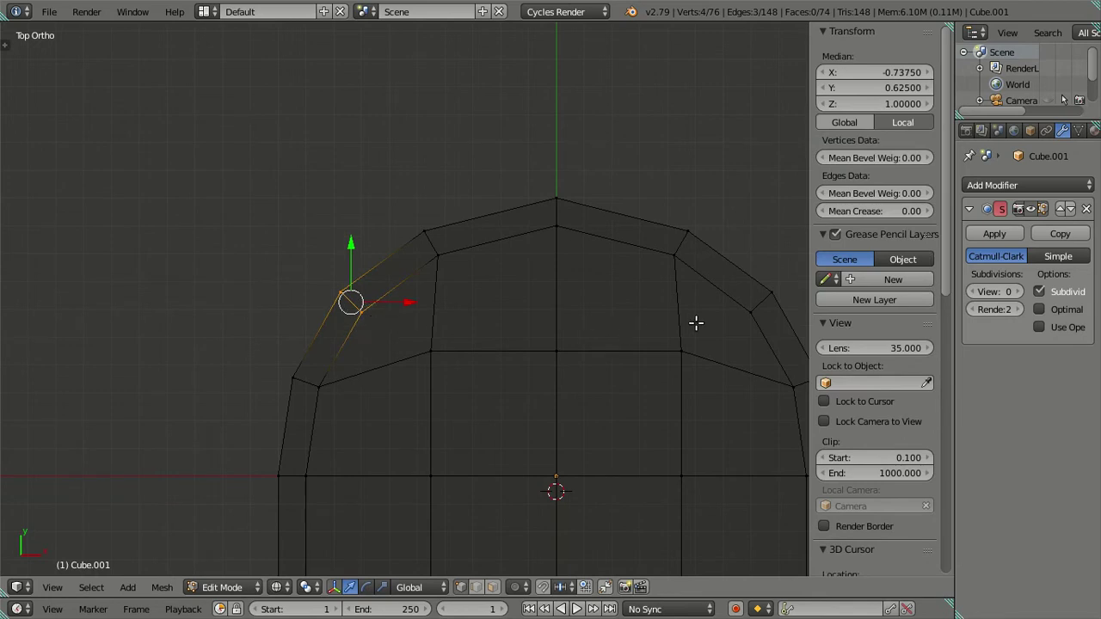
key(g)
key(Escape)
key(a)
scroll(up, 3)
drag(689, 320, 418, 327)
Step: Return to top view and try a loop cut on the rim, then cancel it
key(KP_7)
key(ctrl+Tab)
scroll(up, 3)
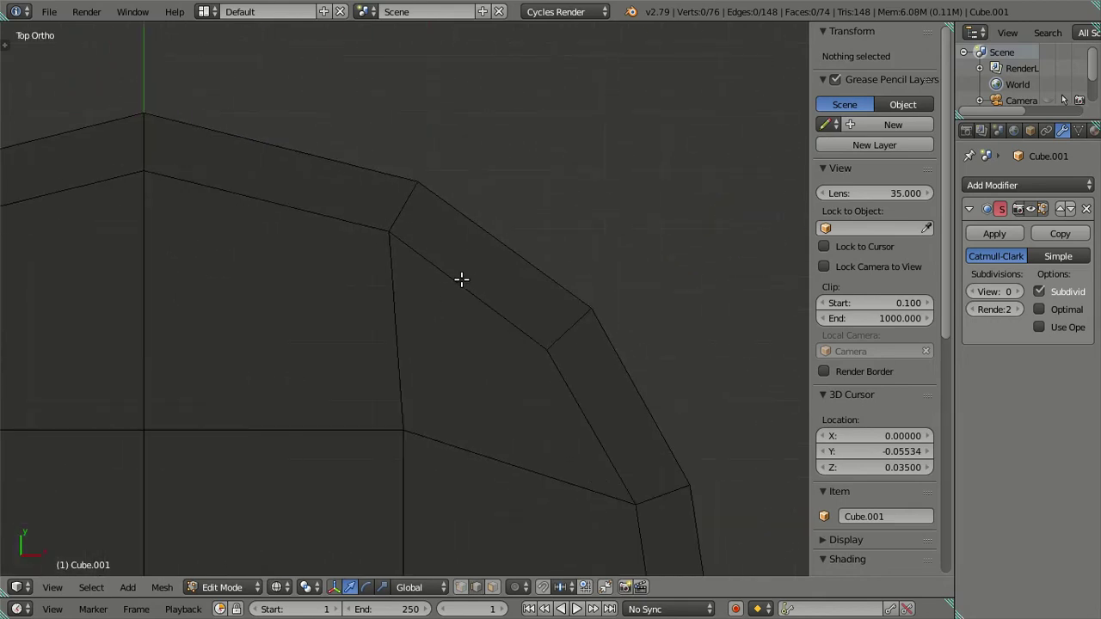
key(ctrl+r)
scroll(up, 3)
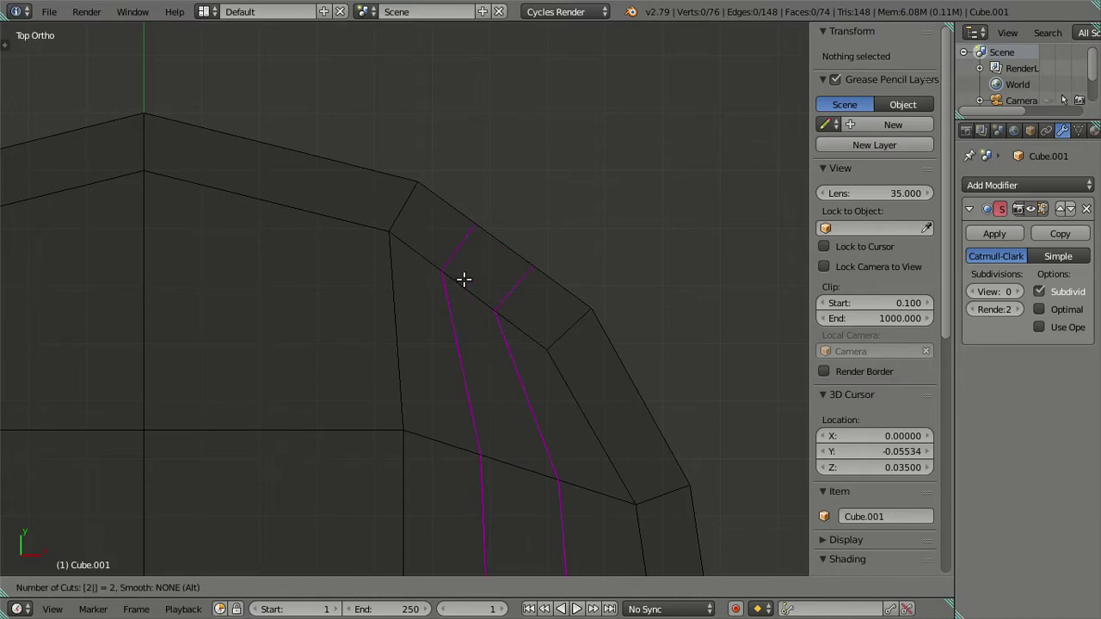
key(Escape)
Step: Cut a new edge loop through the tabletop's rounded end, sliding it slightly left
drag(455, 285, 519, 326)
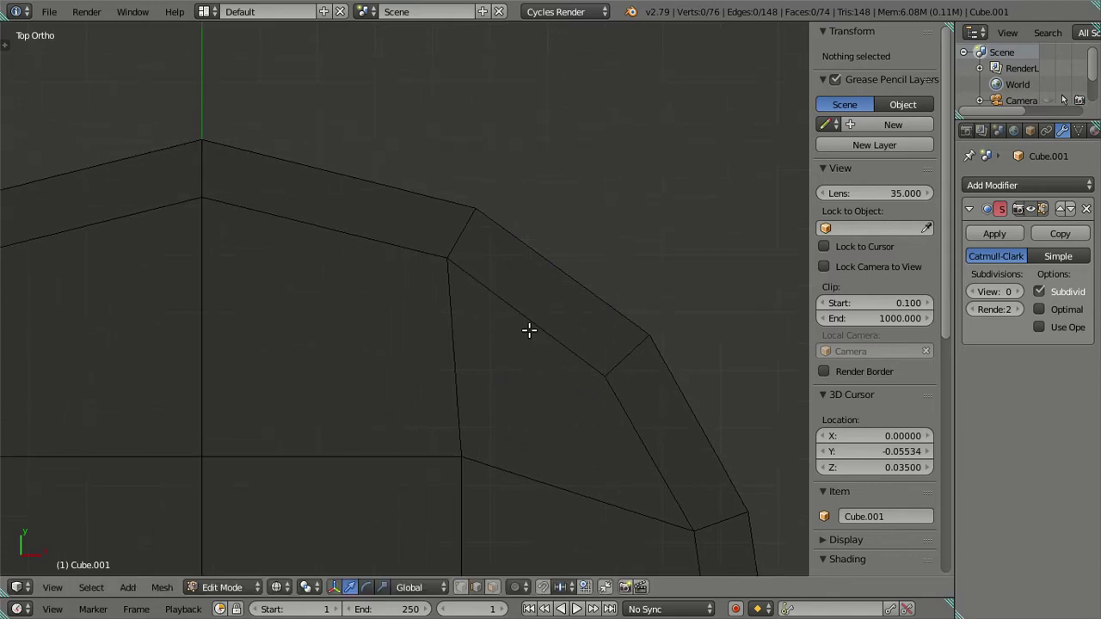
scroll(down, 3)
scroll(up, 3)
scroll(up, 3)
scroll(up, 3)
key(ctrl+r)
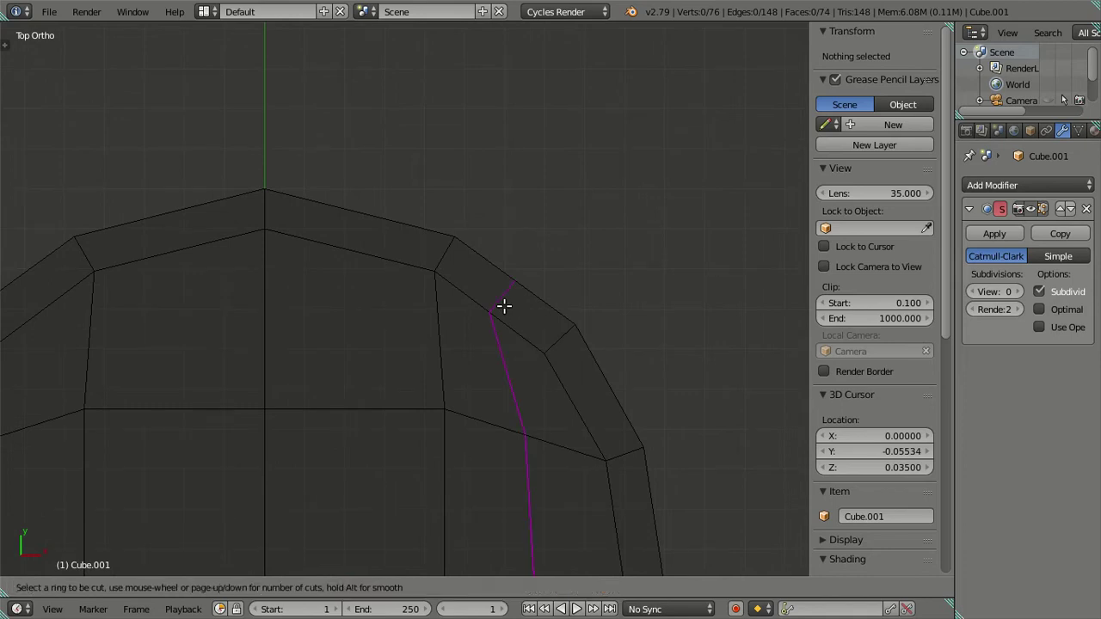
click(504, 305)
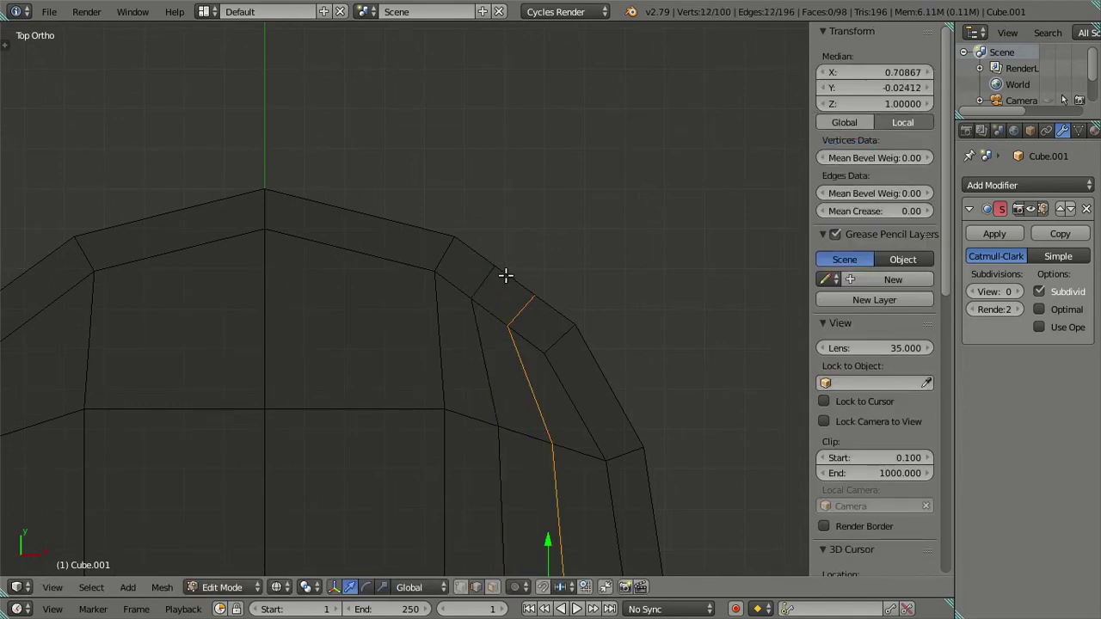
click(448, 299)
drag(448, 300, 587, 330)
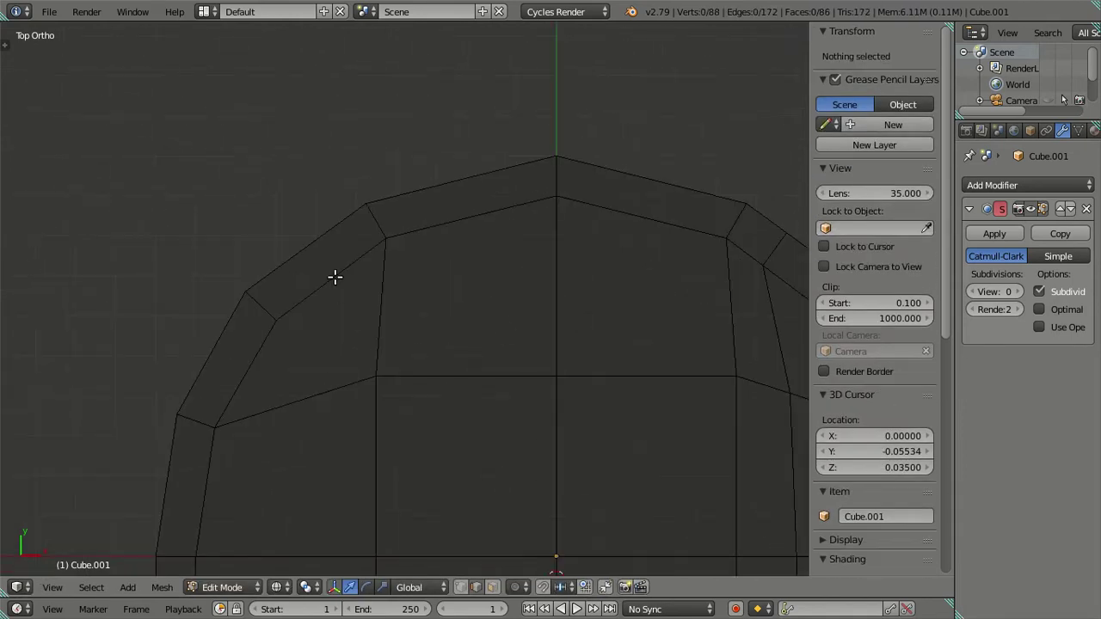
Step: Add an extra loop cut, then dissolve it with Dissolve Edges
key(ctrl+r)
click(334, 273)
right_click(334, 273)
key(x)
click(480, 290)
Step: In face select mode, select the four small corner faces of the tabletop from a tilted view
scroll(down, 3)
drag(523, 369, 447, 280)
scroll(up, 3)
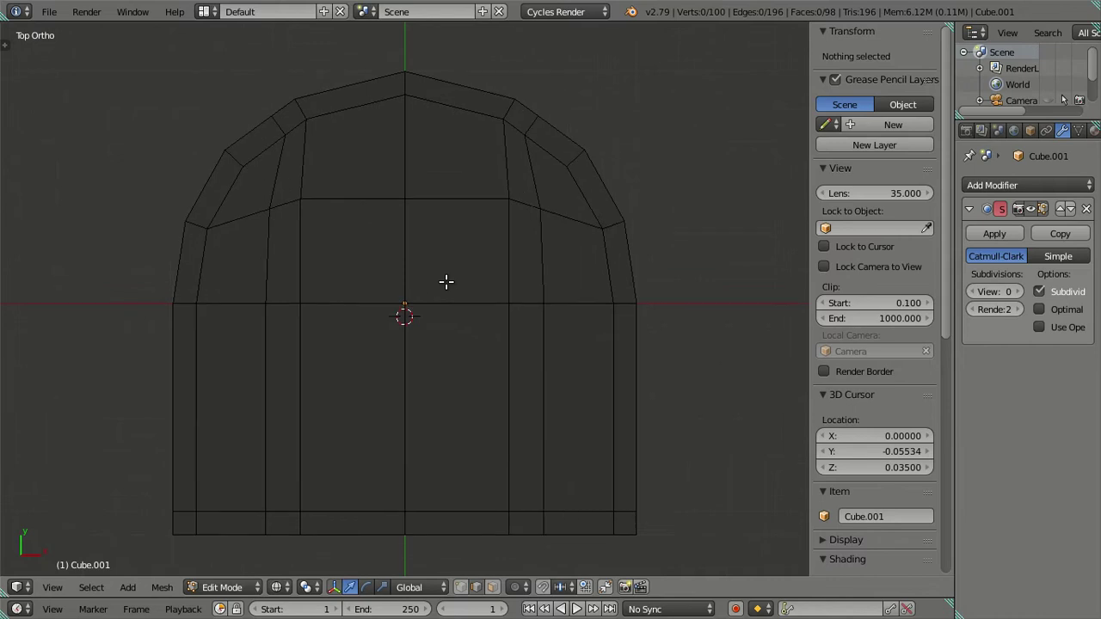
drag(604, 480, 508, 249)
click(492, 588)
right_click(612, 302)
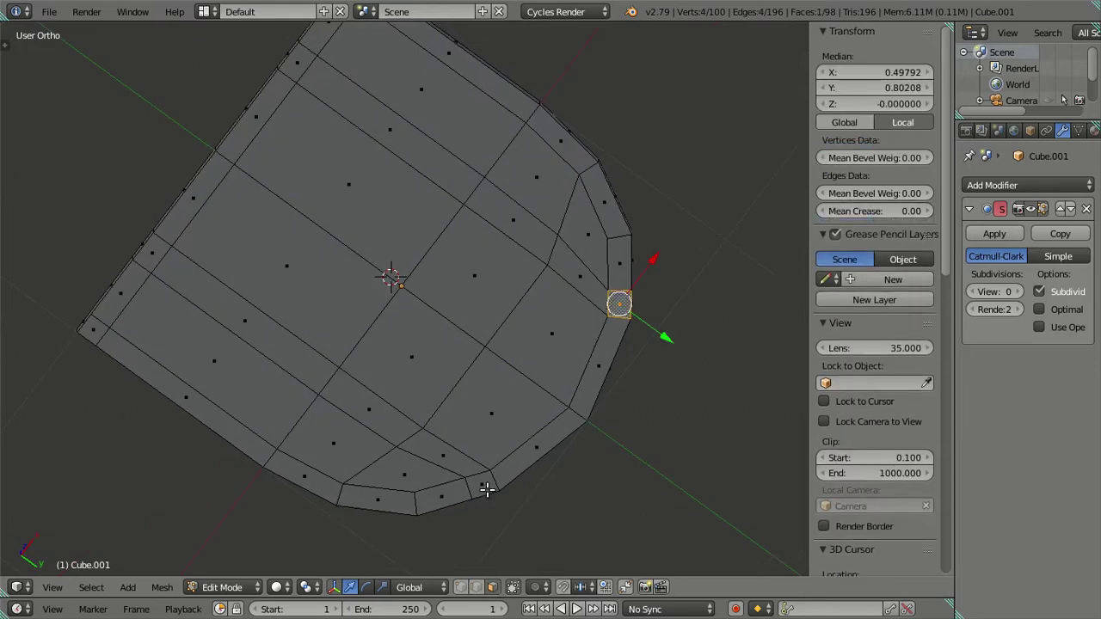
right_click(485, 489)
right_click(84, 318)
drag(84, 318, 108, 508)
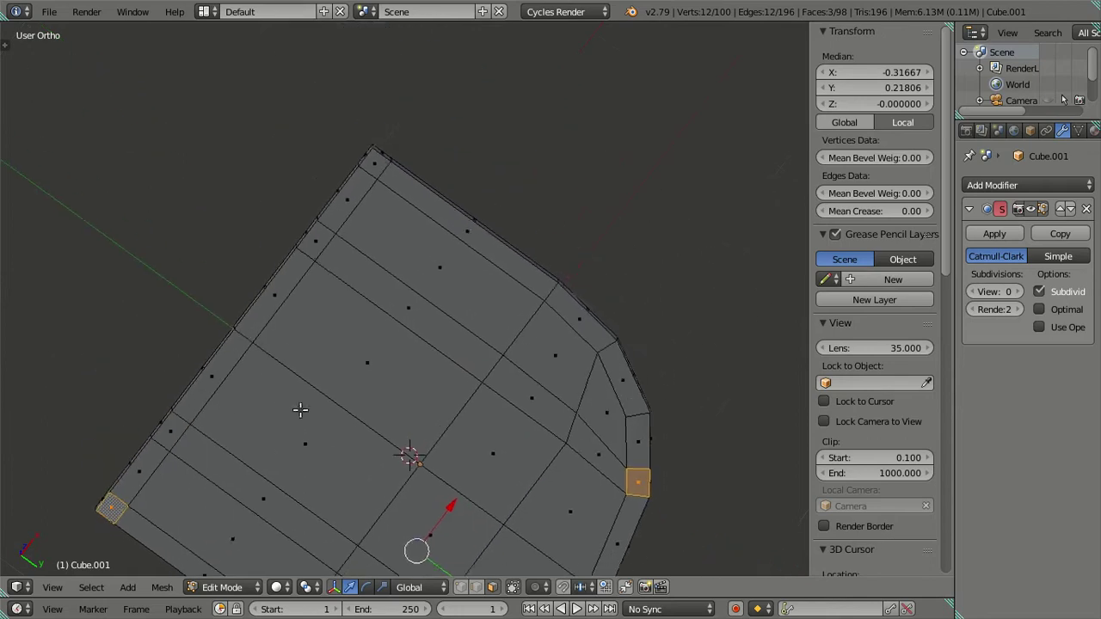
right_click(374, 167)
drag(364, 229, 430, 334)
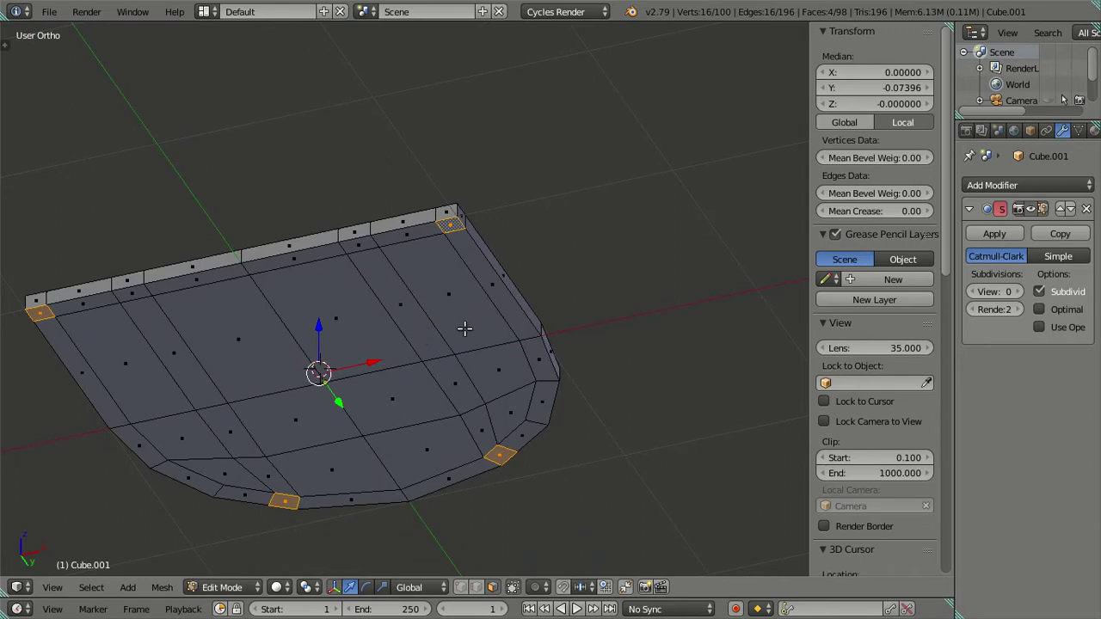
drag(464, 327, 501, 346)
Step: Switch to Front view and extrude the four corner faces downward as legs
key(shift+d)
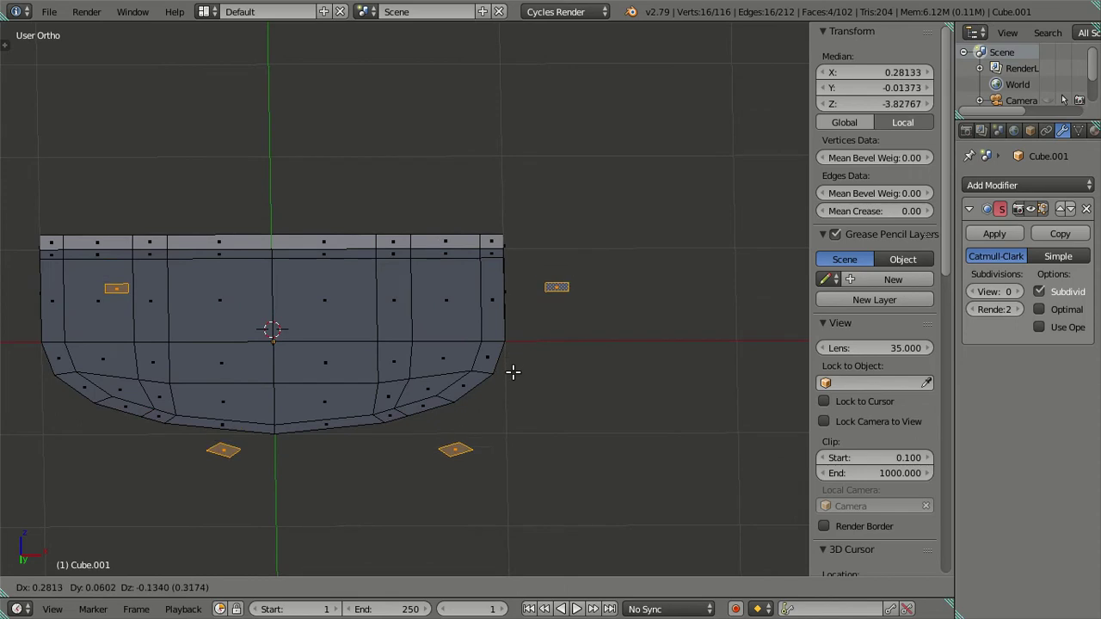
right_click(510, 373)
scroll(down, 3)
key(KP_1)
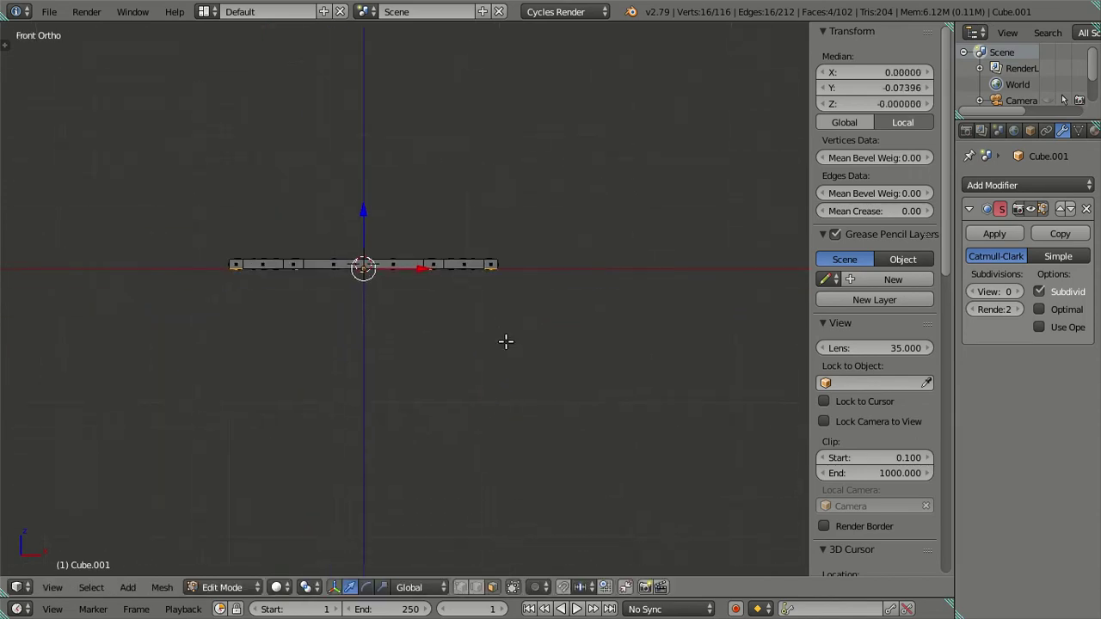
scroll(up, 3)
scroll(up, 3)
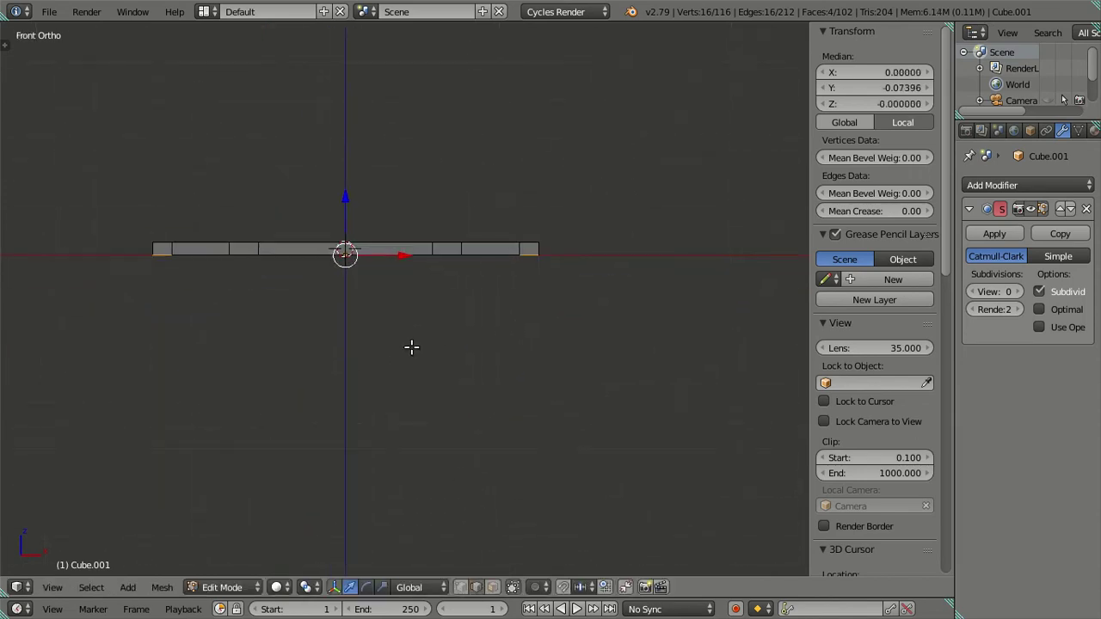
drag(421, 316, 479, 304)
key(e)
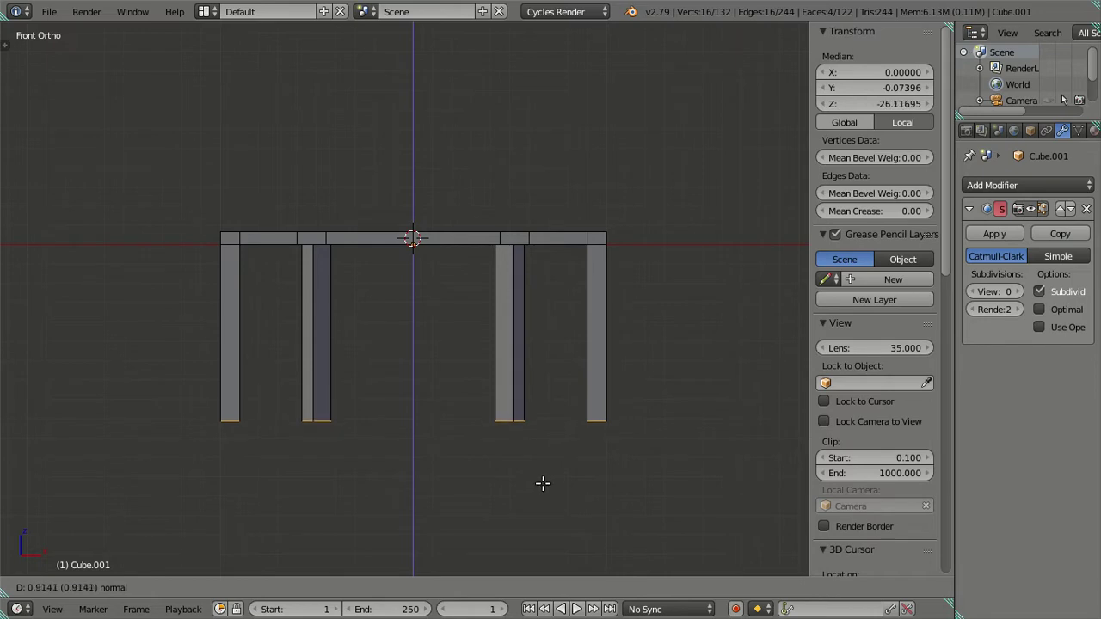
Step: Confirm the leg extrusion and set the leg bottoms to median Z -25
click(541, 477)
click(877, 104)
text(-25.)
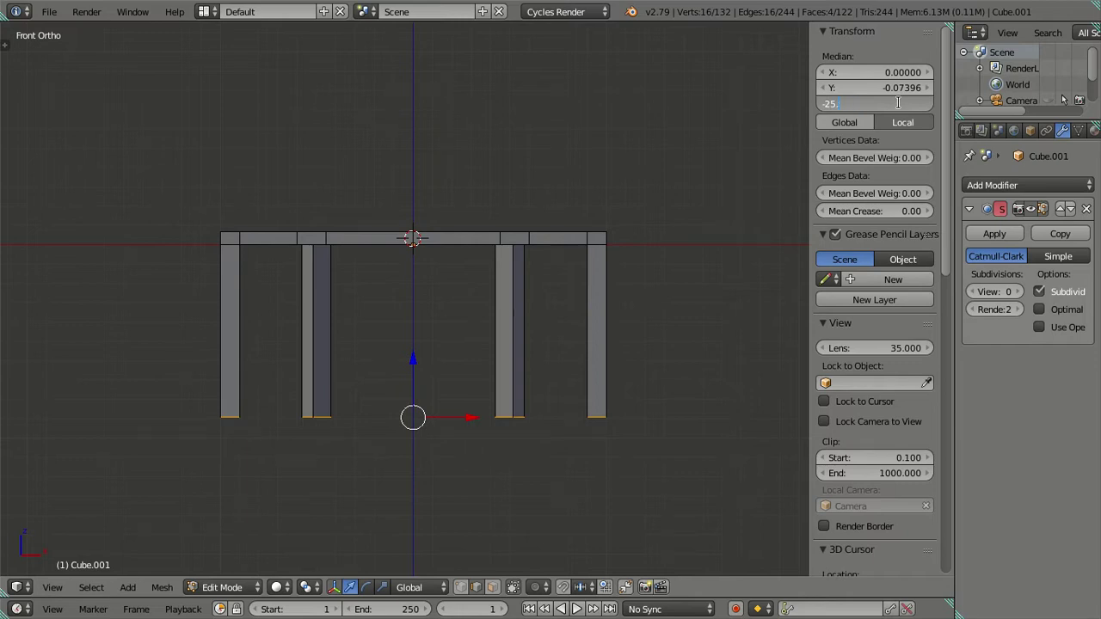
key(Return)
Step: Orbit to an angled view of the table and return to Object Mode
scroll(up, 3)
scroll(up, 3)
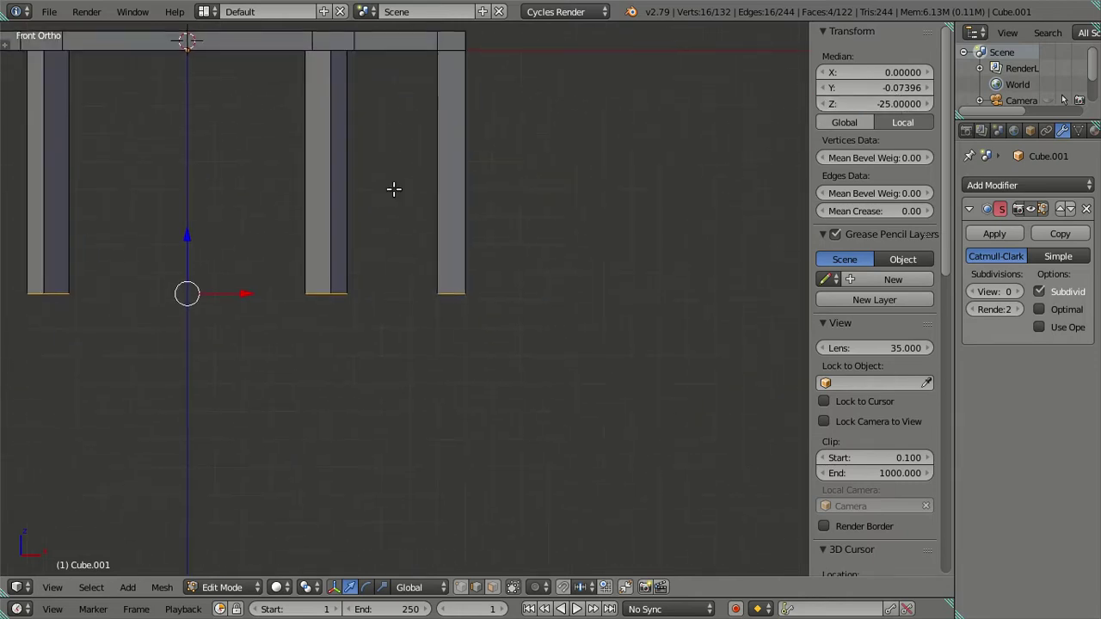
scroll(up, 3)
scroll(up, 3)
scroll(down, 3)
scroll(down, 3)
drag(442, 300, 461, 330)
key(Tab)
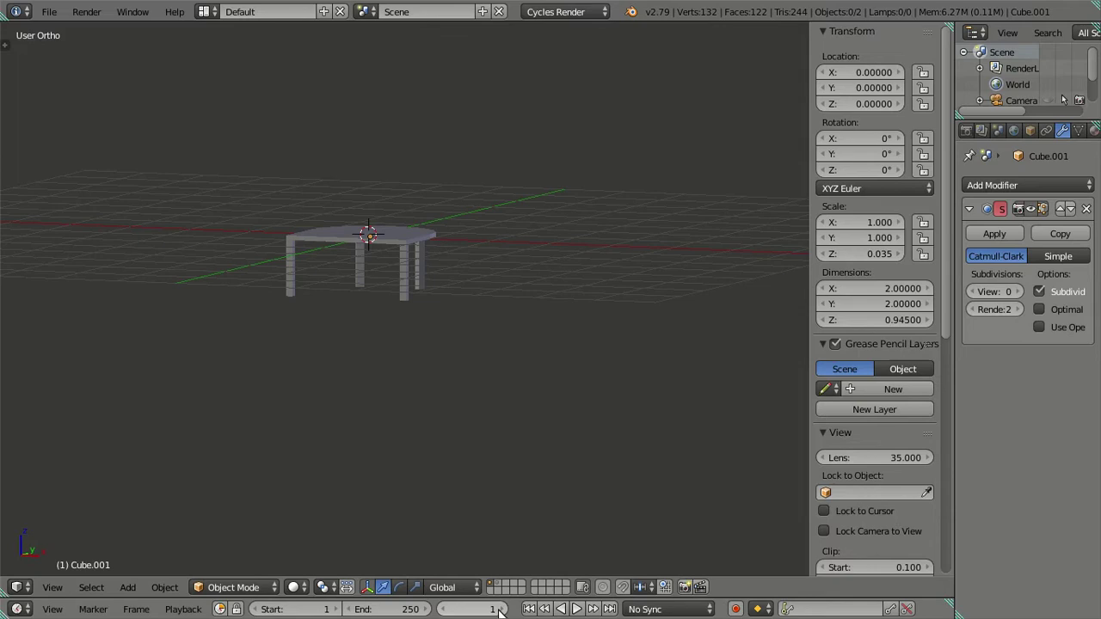
Step: Show the extra scene layers and select the larger reference table in front view
click(499, 586)
drag(496, 432, 529, 360)
click(503, 583)
drag(328, 275, 368, 269)
right_click(368, 268)
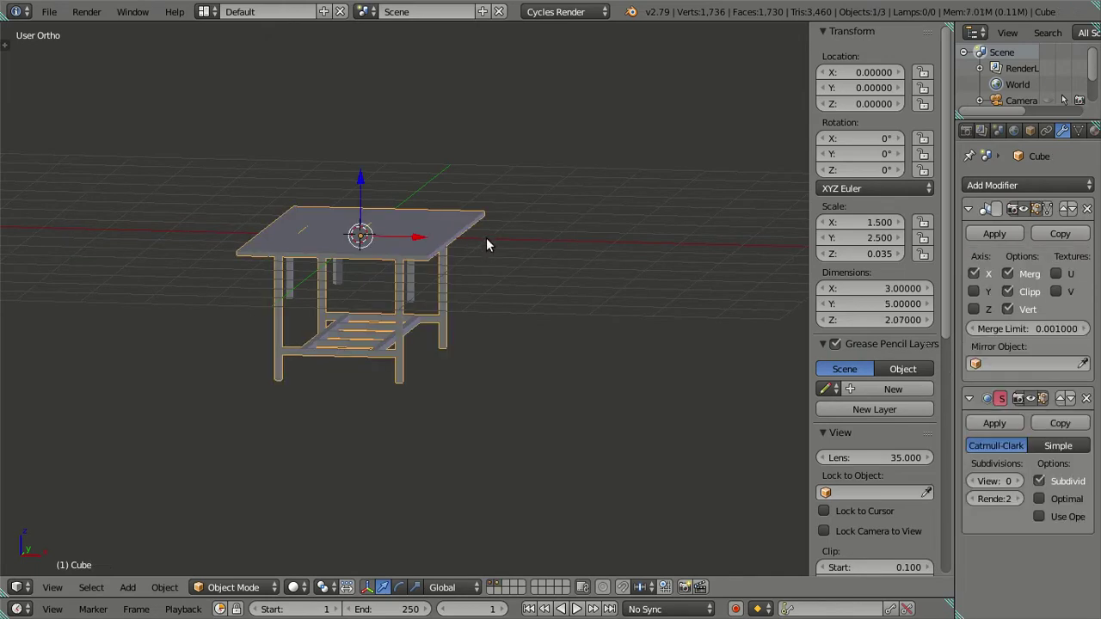
key(KP_1)
Step: Add three centred loop cuts across a leg of the reference table
key(Tab)
scroll(up, 3)
key(a)
key(a)
key(ctrl+r)
scroll(up, 3)
click(532, 298)
right_click(531, 298)
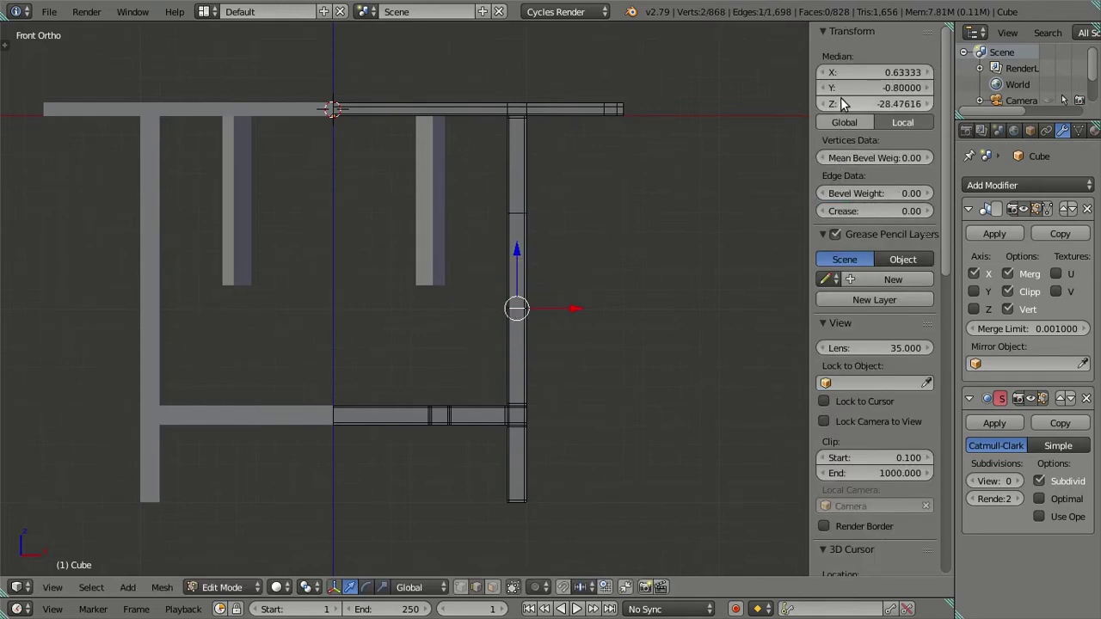
Step: Set the new cuts' median Z to -28.4762 and return to Object Mode
click(852, 103)
text(-28.4762)
key(Return)
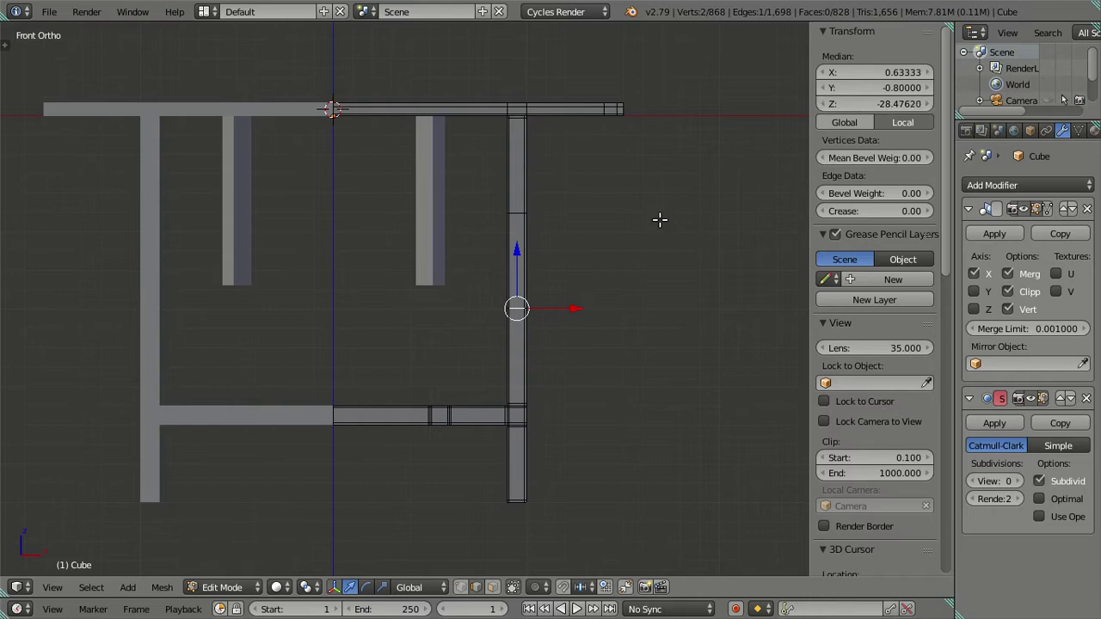
key(a)
key(Tab)
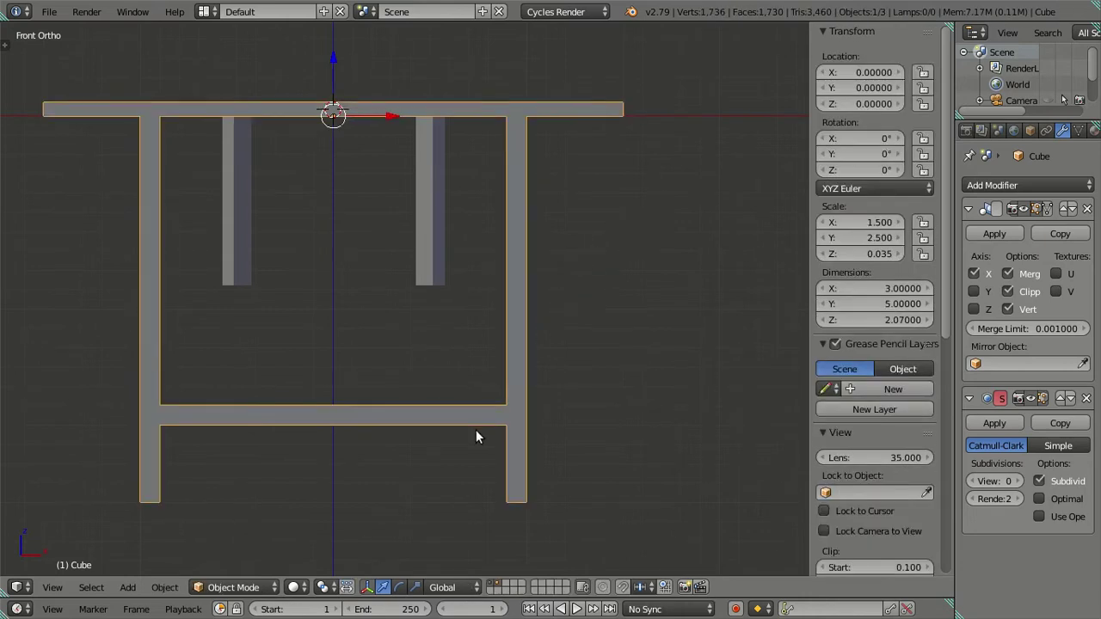
Step: Edit the small table Cube.001 and lower its inner legs' Z further
right_click(422, 258)
key(Tab)
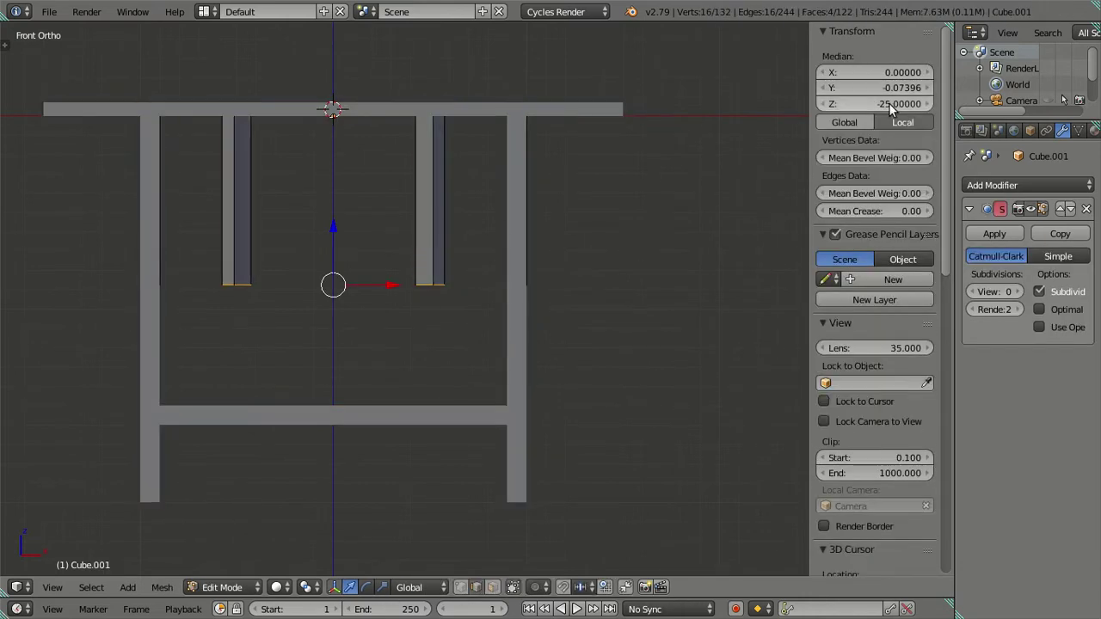
key(Return)
key(a)
scroll(up, 3)
scroll(down, 3)
scroll(down, 3)
drag(524, 292, 471, 529)
Step: Orbit Cube.001 around to look down on the tabletop, then enable face select mode
key(Tab)
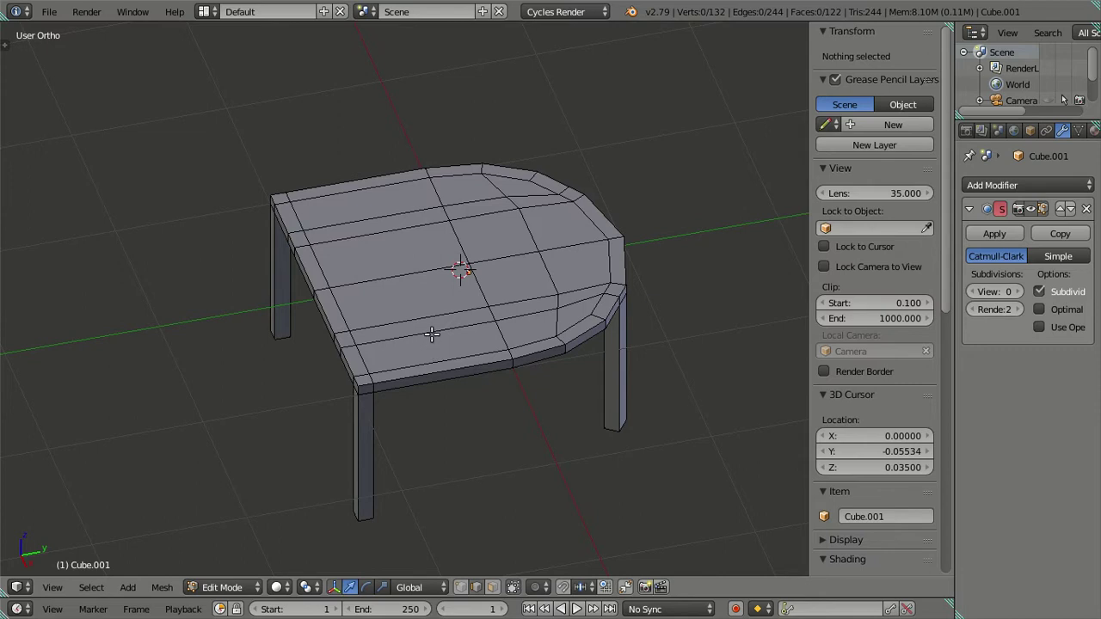
drag(478, 394, 510, 396)
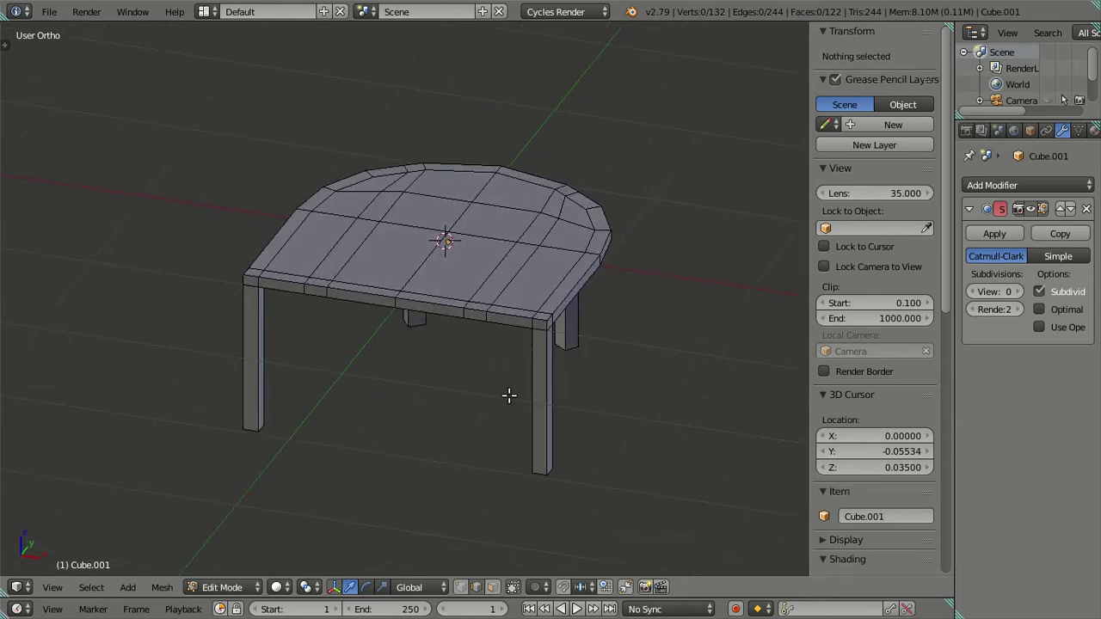
drag(535, 338, 460, 387)
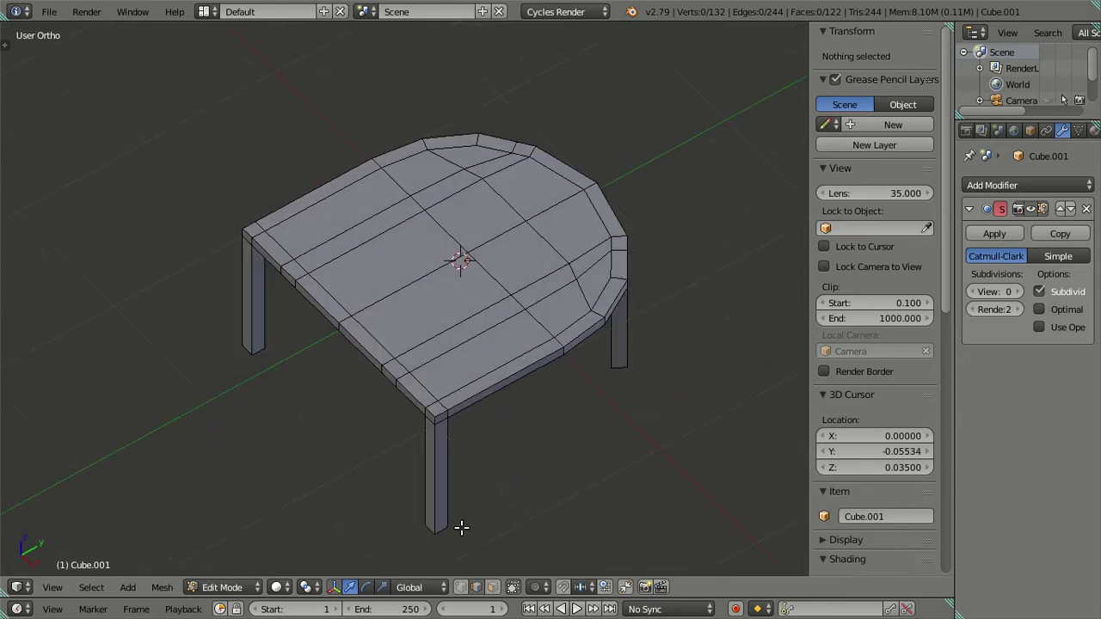
click(494, 588)
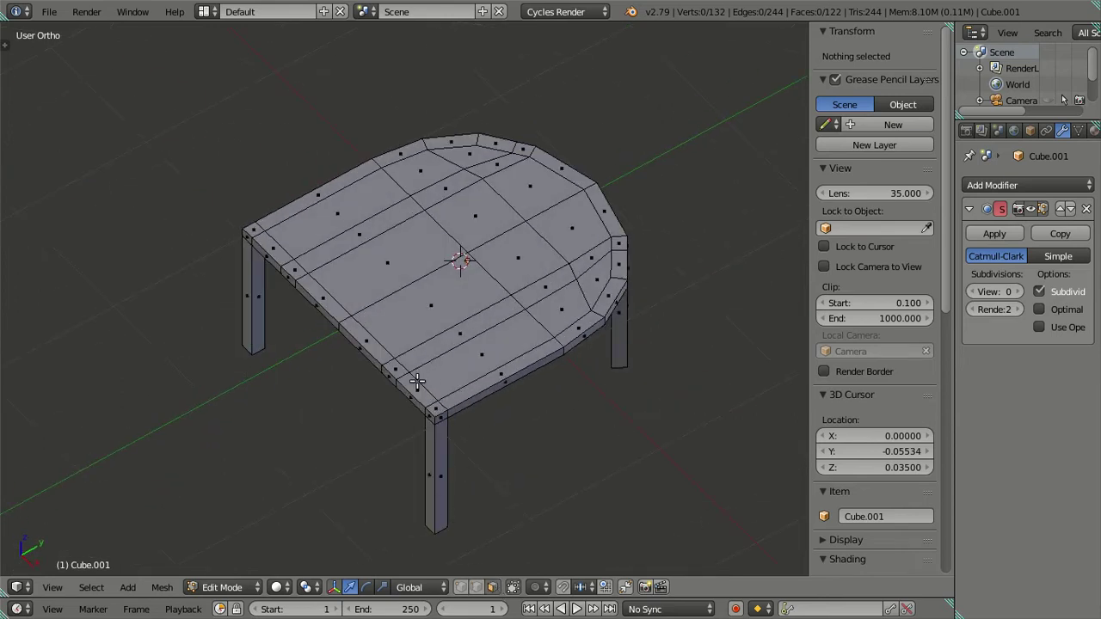
Step: Select the tabletop's edge faces and paint-select its centre faces
scroll(up, 3)
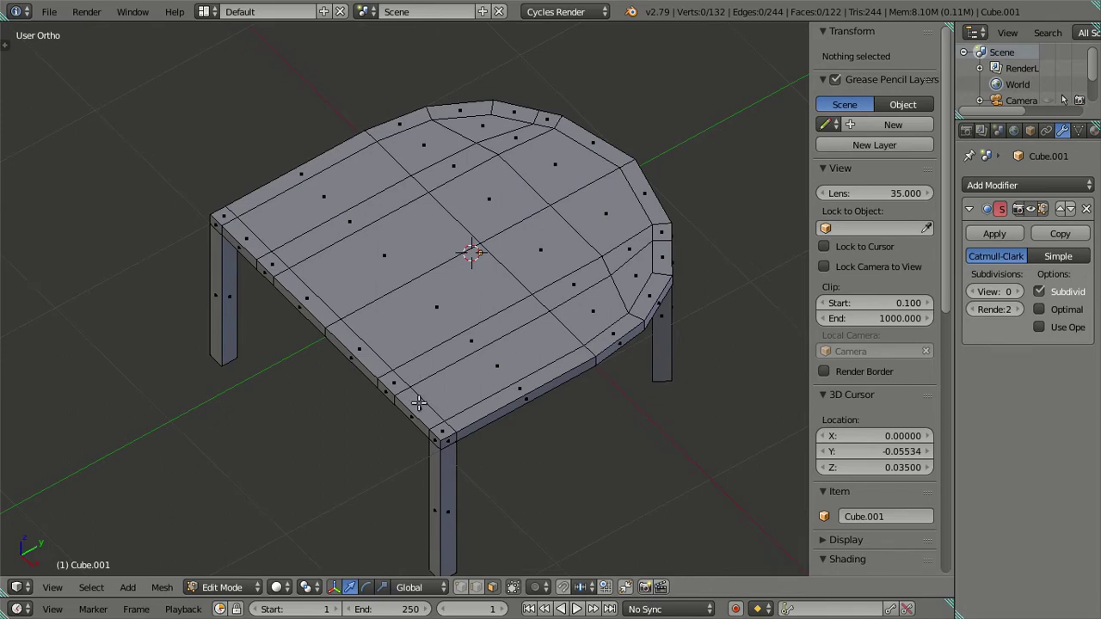
right_click(418, 402)
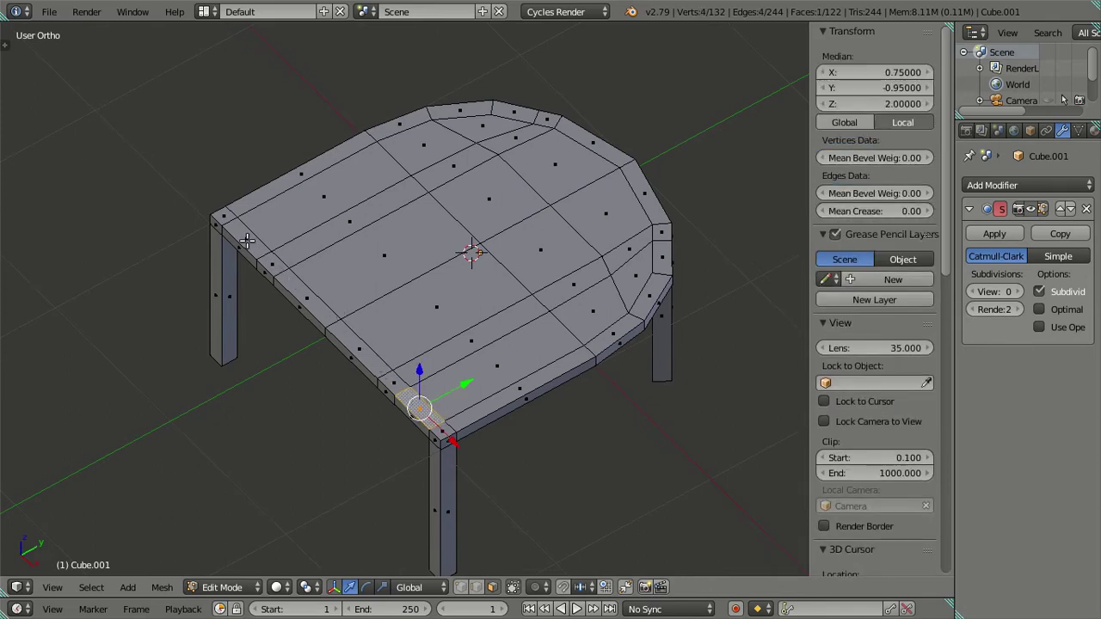
right_click(247, 241)
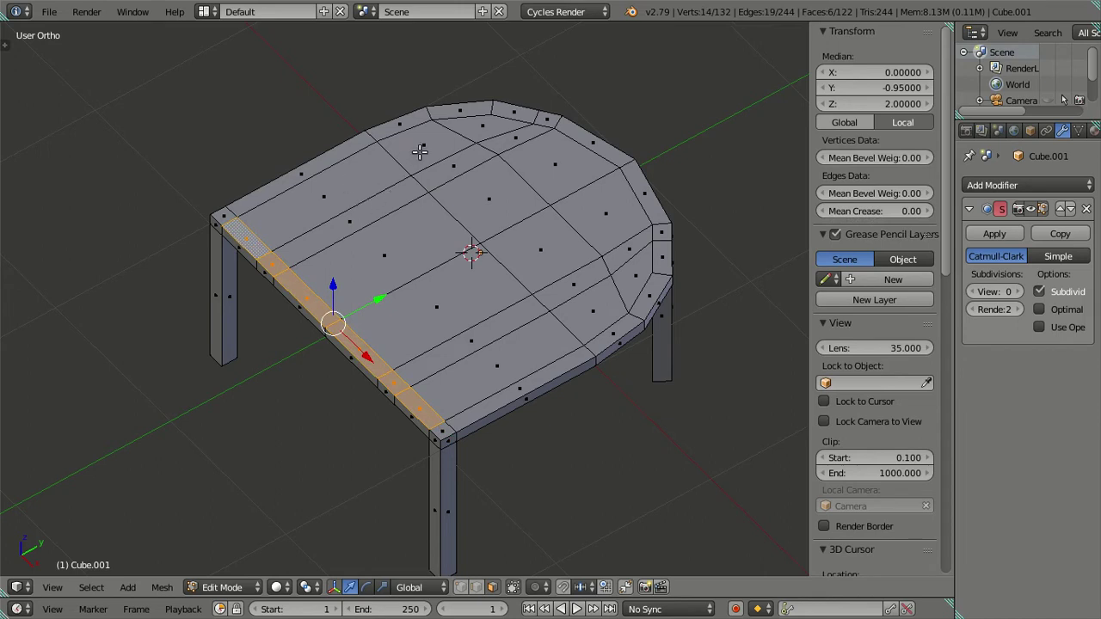
right_click(458, 133)
right_click(636, 273)
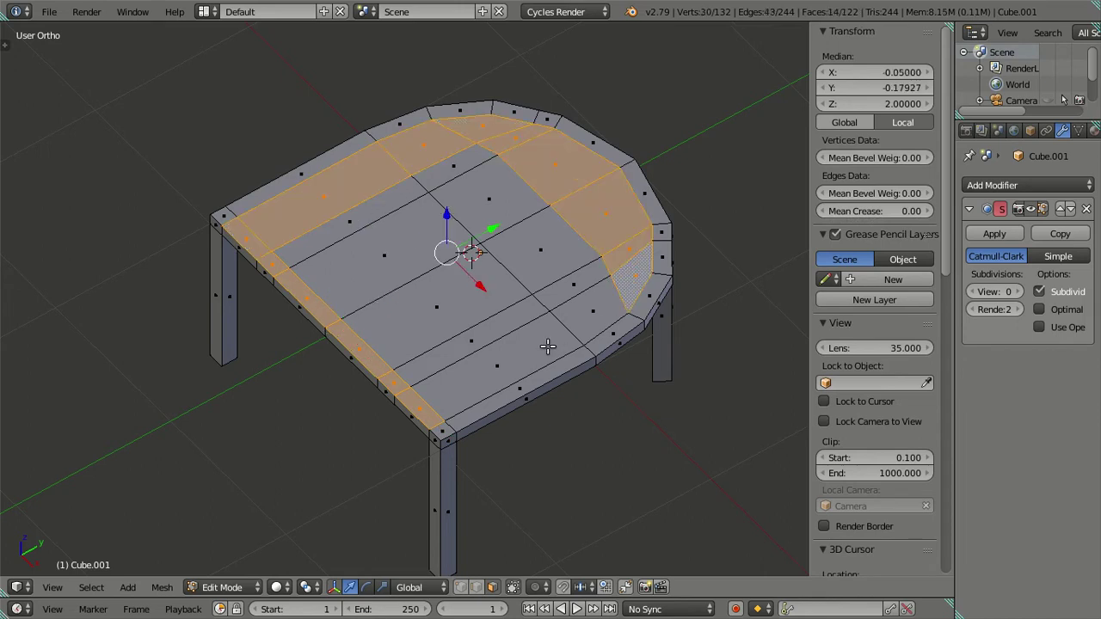
right_click(547, 346)
key(c)
drag(444, 278, 446, 196)
key(Escape)
Step: Extrude the selected tabletop faces in place, cancelling the upward move, and orbit steeper
click(475, 586)
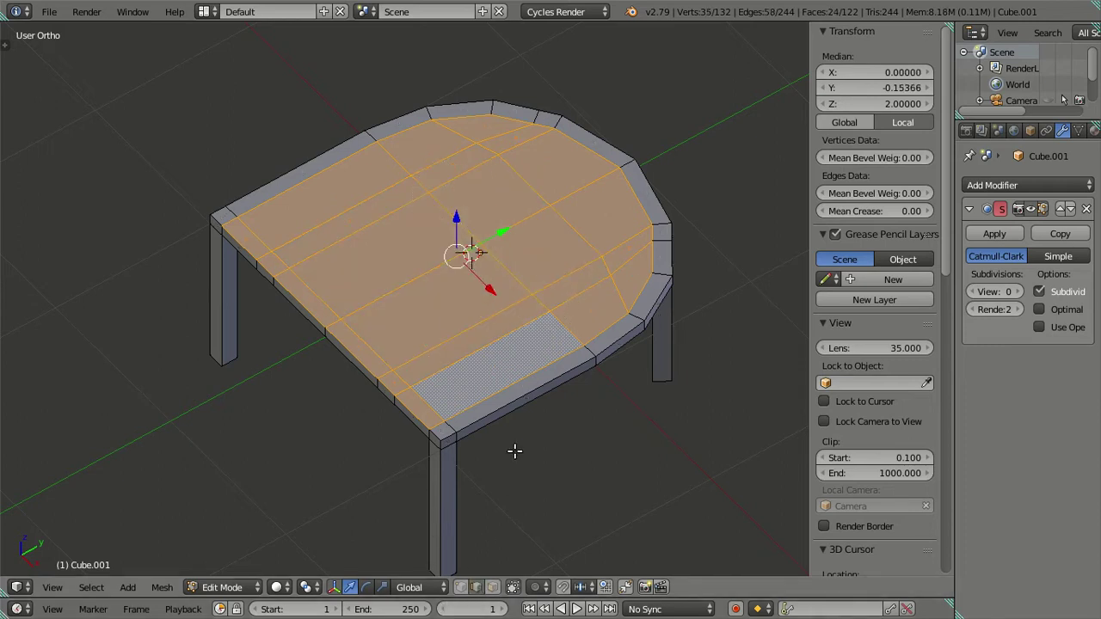
key(e)
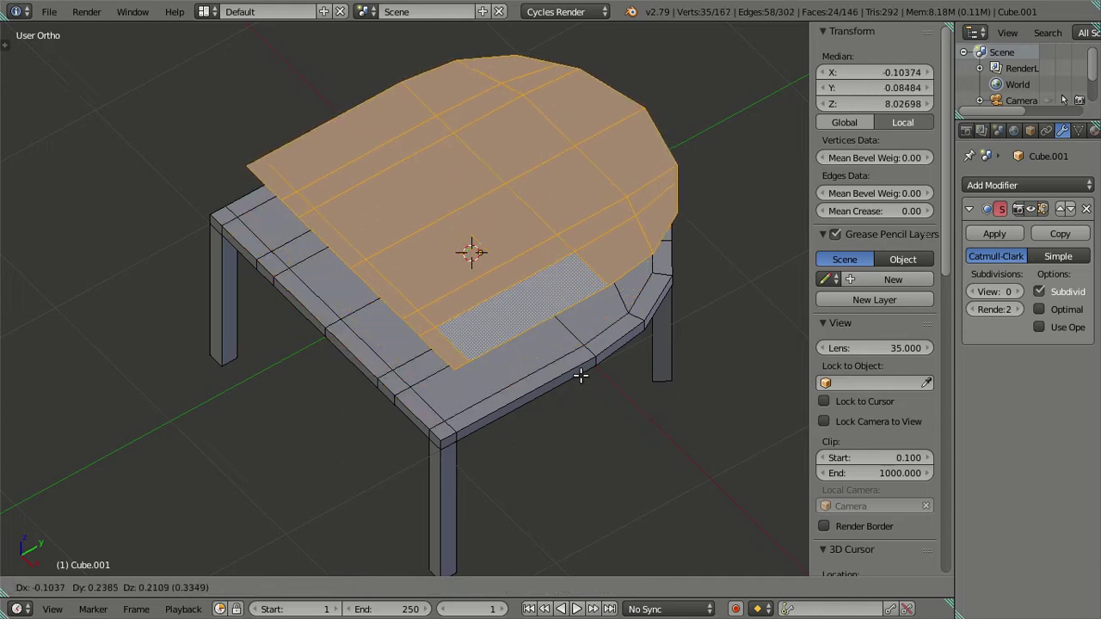
key(Escape)
drag(445, 448, 465, 431)
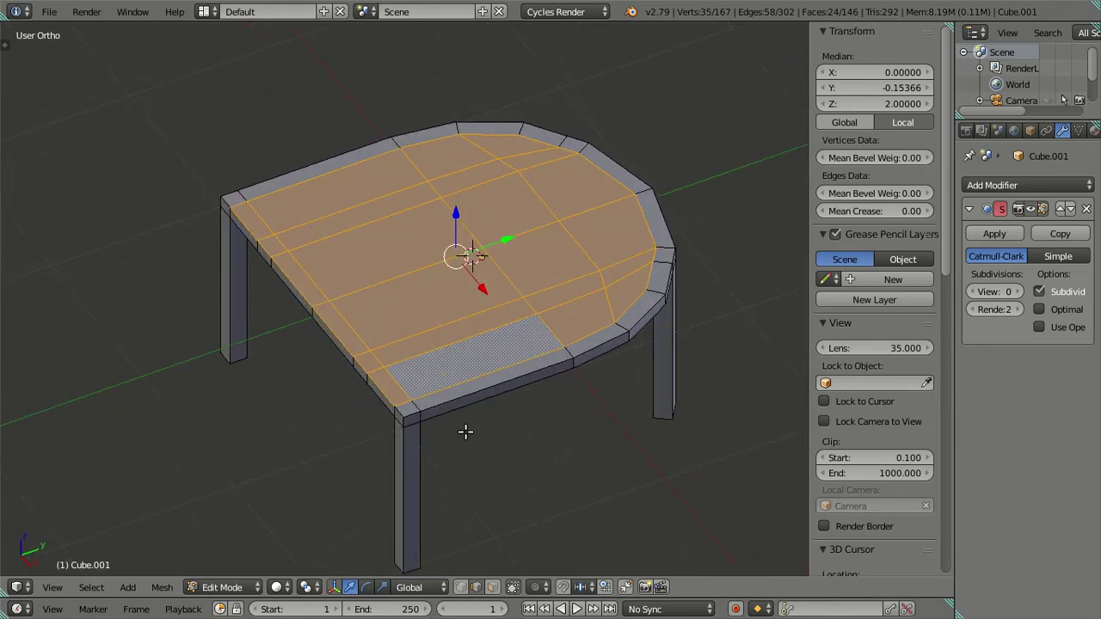
drag(465, 432, 458, 420)
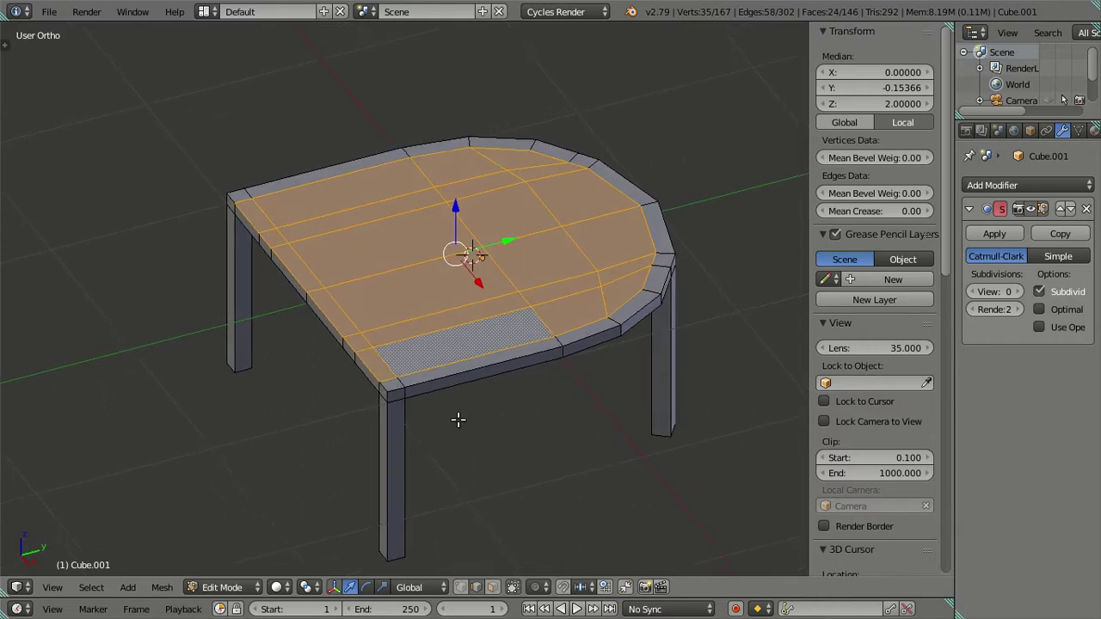
drag(458, 419, 488, 412)
drag(533, 383, 662, 442)
key(KP_7)
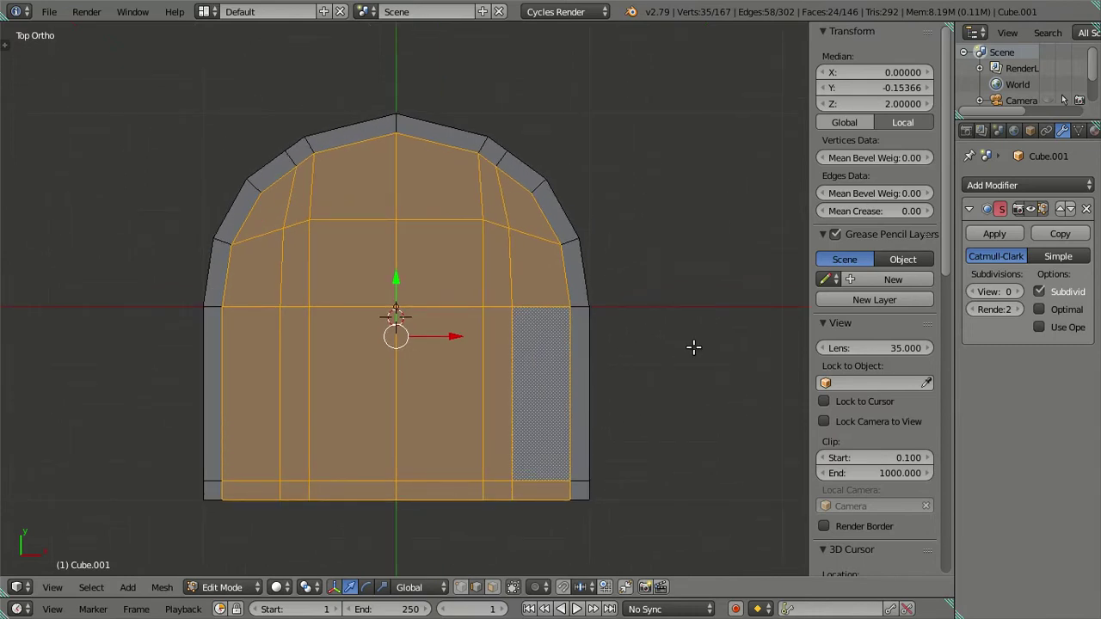
drag(692, 411, 498, 323)
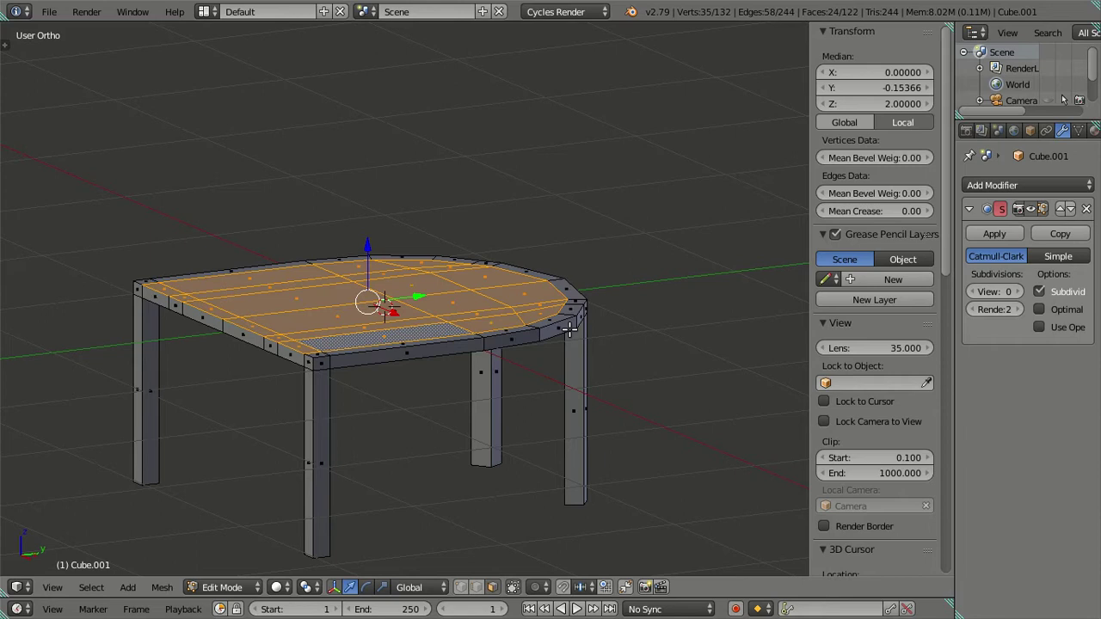
Step: Undo the stray extrusion, deselect all, and zoom into the Right Ortho view
key(ctrl+z)
key(a)
drag(569, 330, 509, 324)
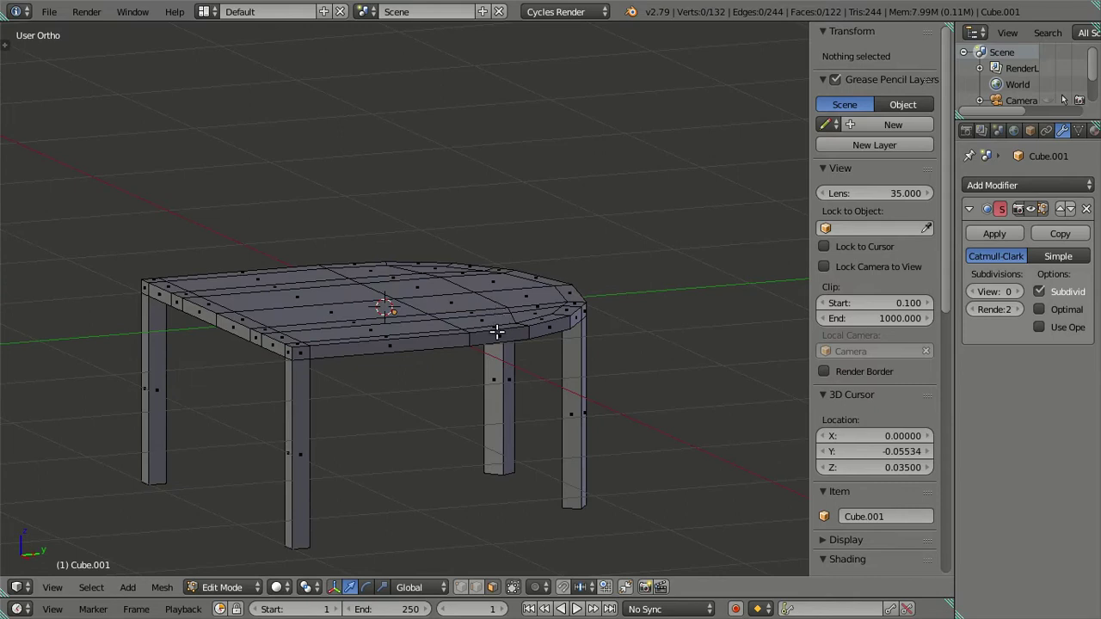
drag(497, 332, 419, 271)
drag(428, 412, 460, 395)
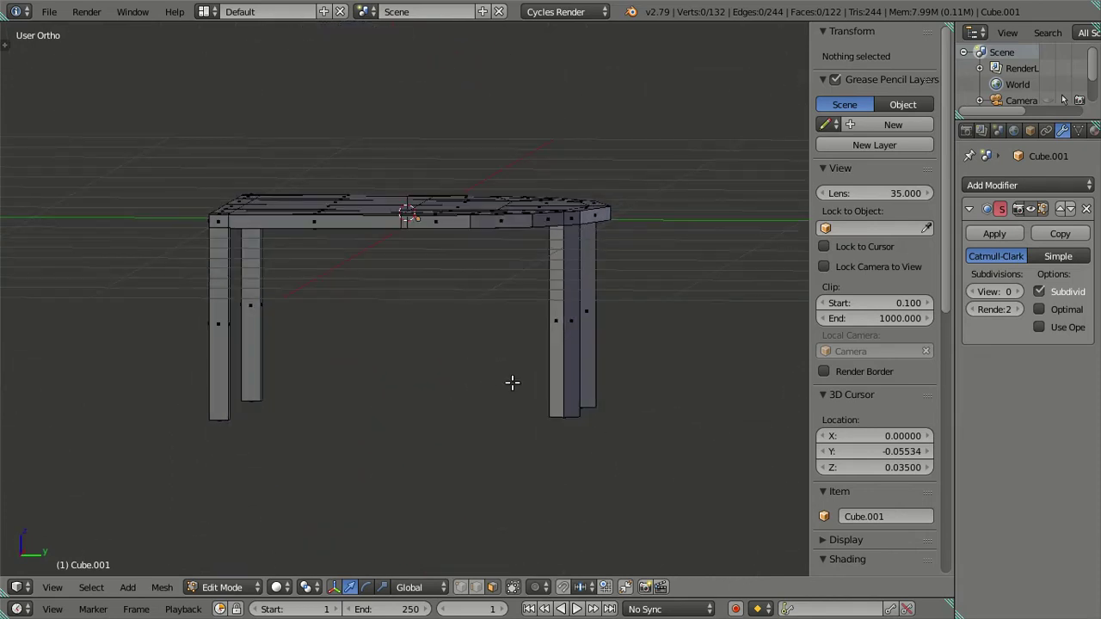
key(KP_3)
scroll(up, 3)
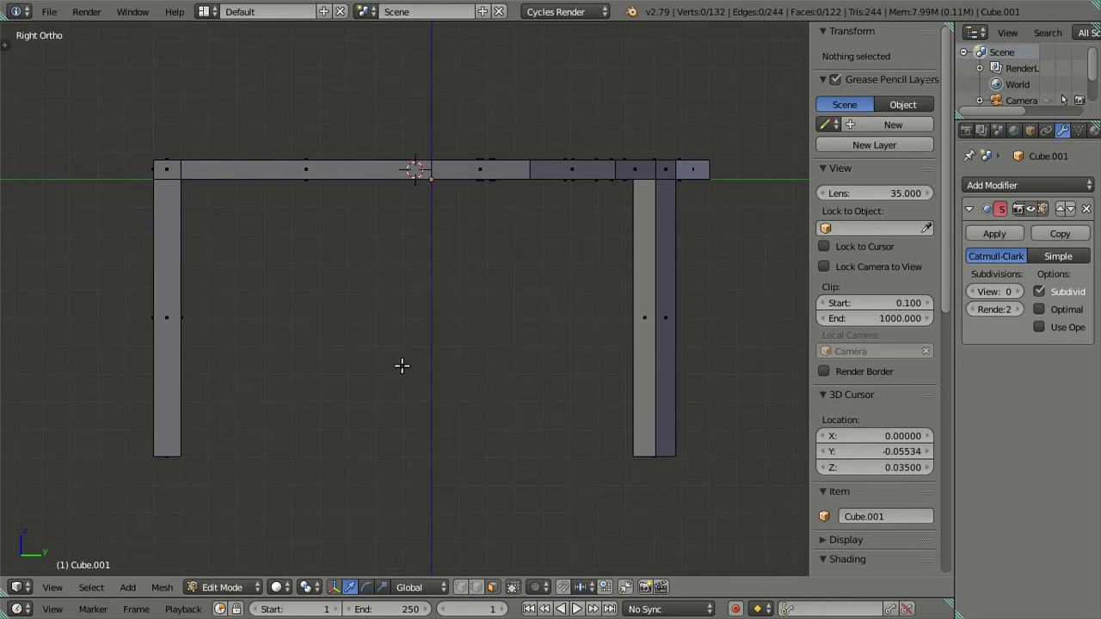
Step: Inspect the table frame in front wireframe view, zooming and panning to centre one leg
key(z)
key(KP_1)
scroll(up, 3)
scroll(up, 3)
scroll(up, 3)
scroll(down, 3)
scroll(down, 3)
drag(494, 449, 424, 405)
key(KP_1)
scroll(up, 3)
drag(531, 382, 470, 358)
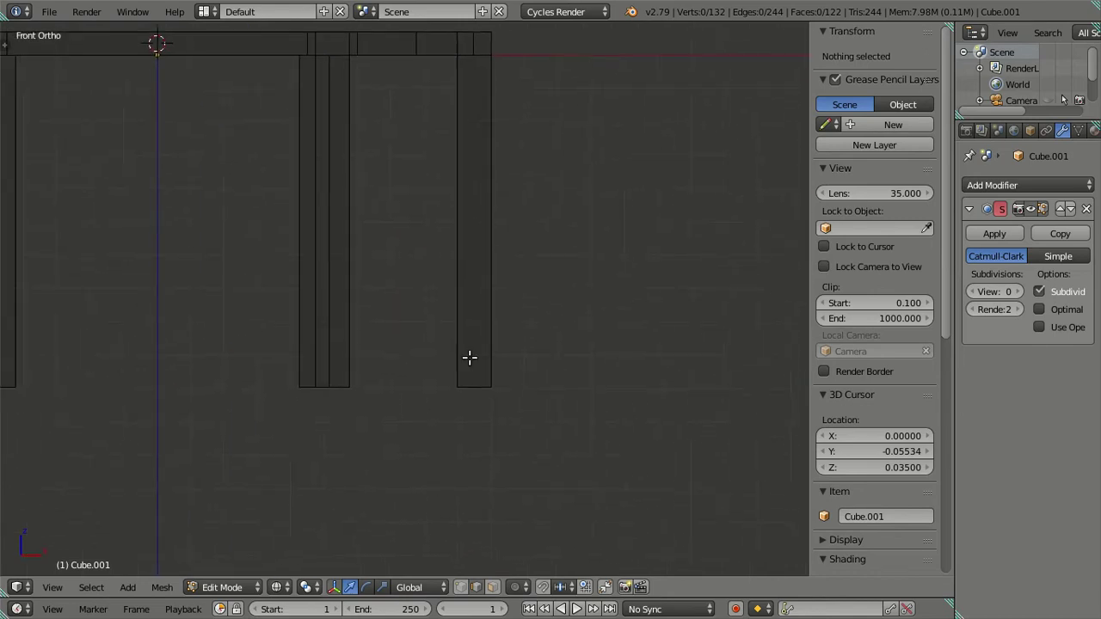
scroll(up, 3)
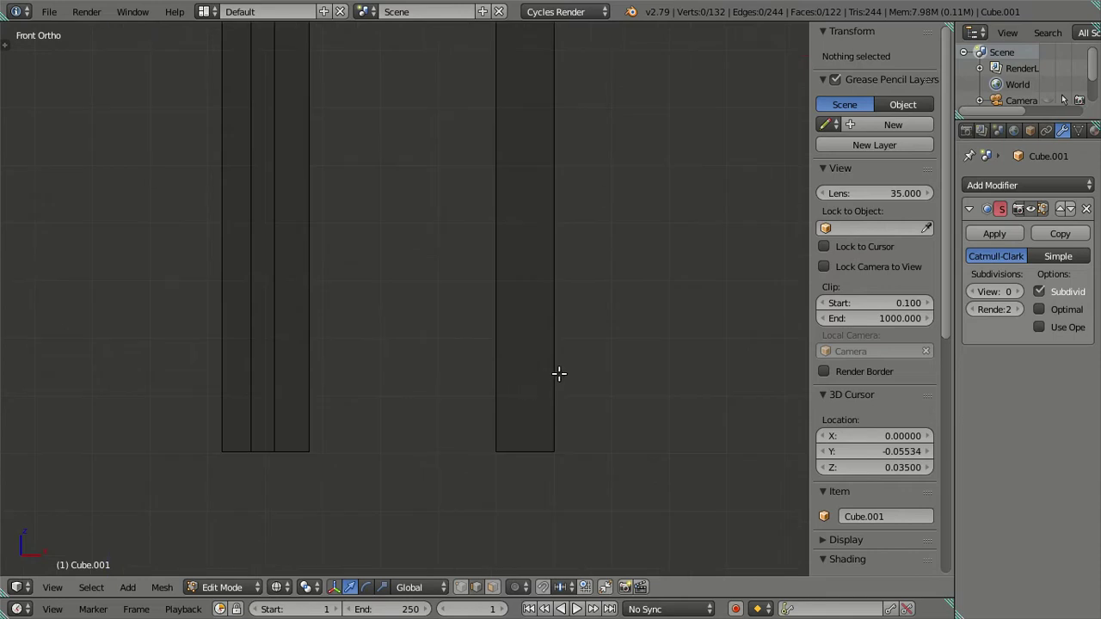
scroll(up, 3)
drag(560, 444, 344, 154)
scroll(up, 3)
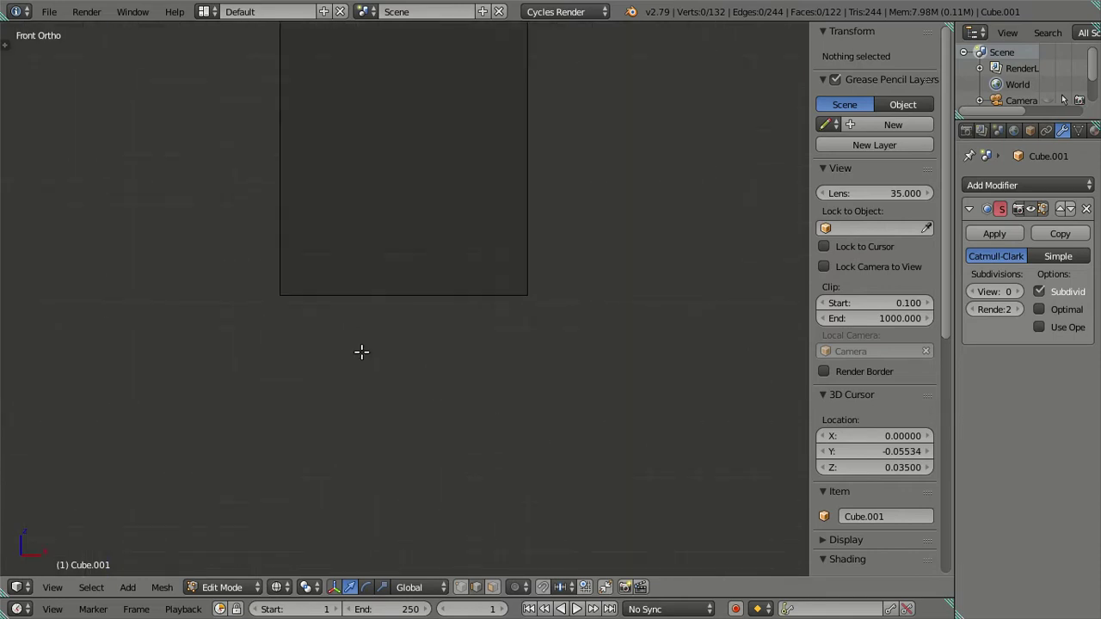
scroll(down, 3)
scroll(down, 3)
scroll(down, 3)
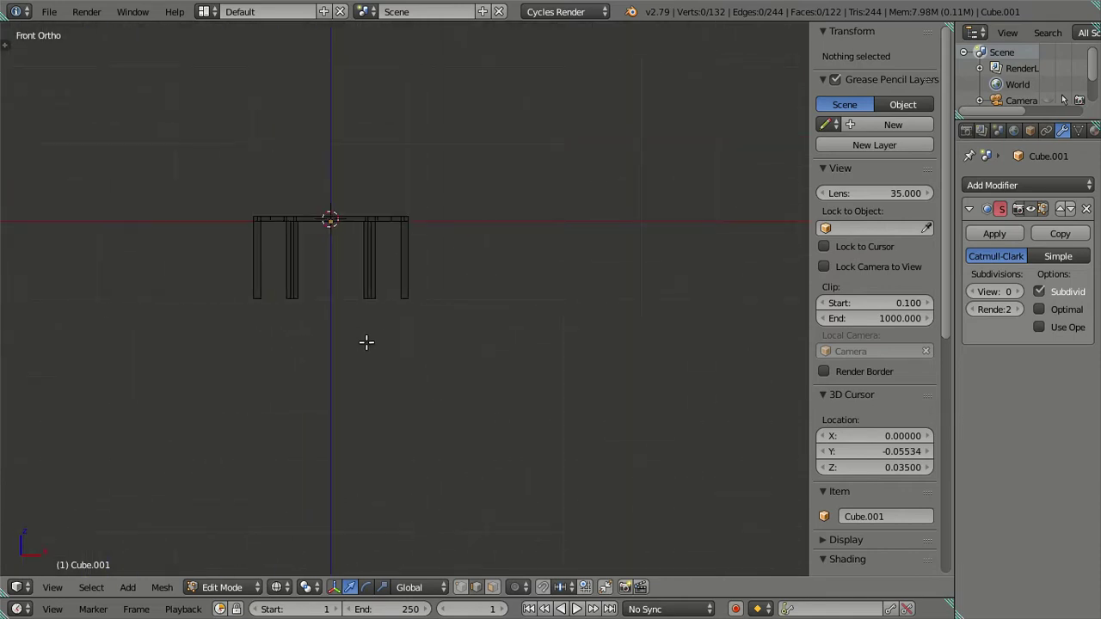
Step: Edit the larger table's mesh with everything deselected, centred on the horizontal beam
key(Tab)
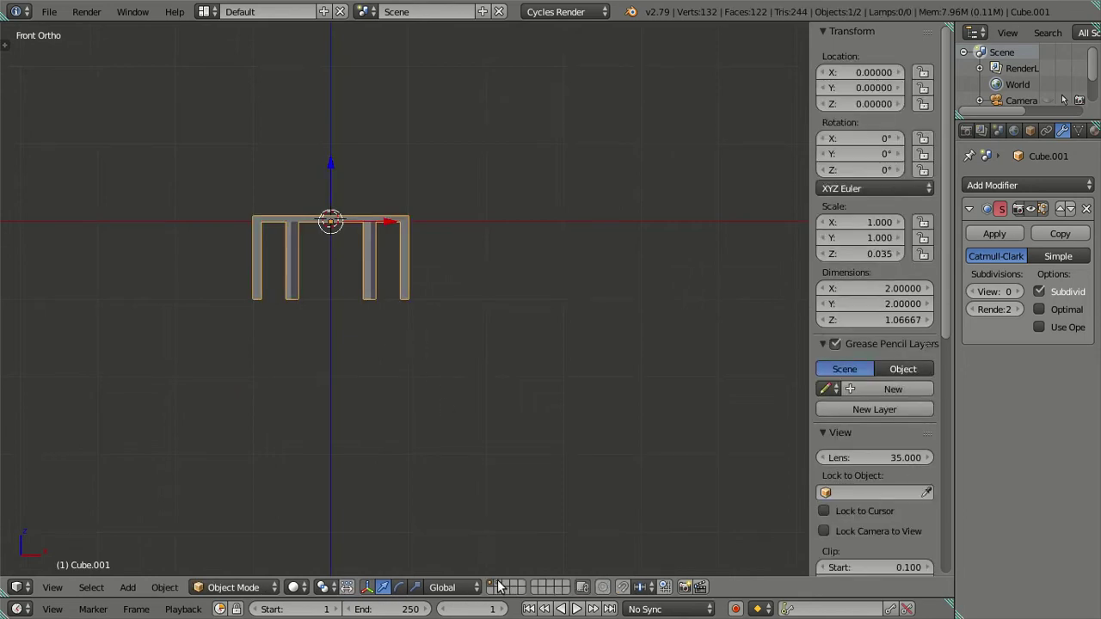
scroll(up, 3)
key(Tab)
scroll(up, 3)
scroll(up, 3)
key(a)
drag(415, 407, 444, 256)
scroll(up, 3)
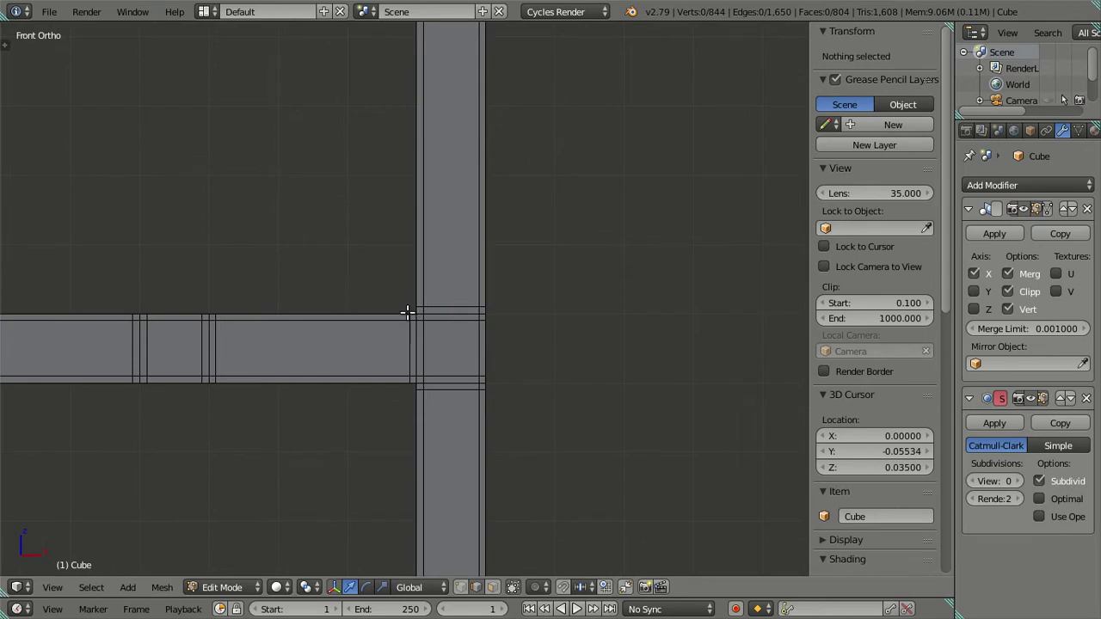
scroll(up, 3)
scroll(down, 3)
scroll(down, 3)
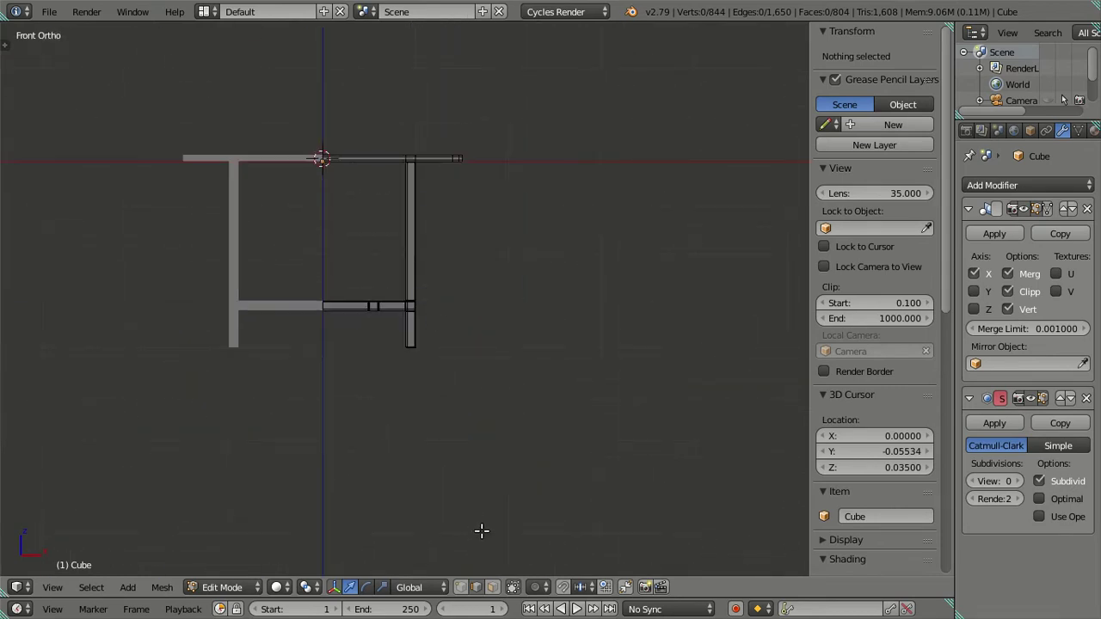
Step: Show the second layer's leg pieces alongside the frame mesh being edited
key(Tab)
click(492, 584)
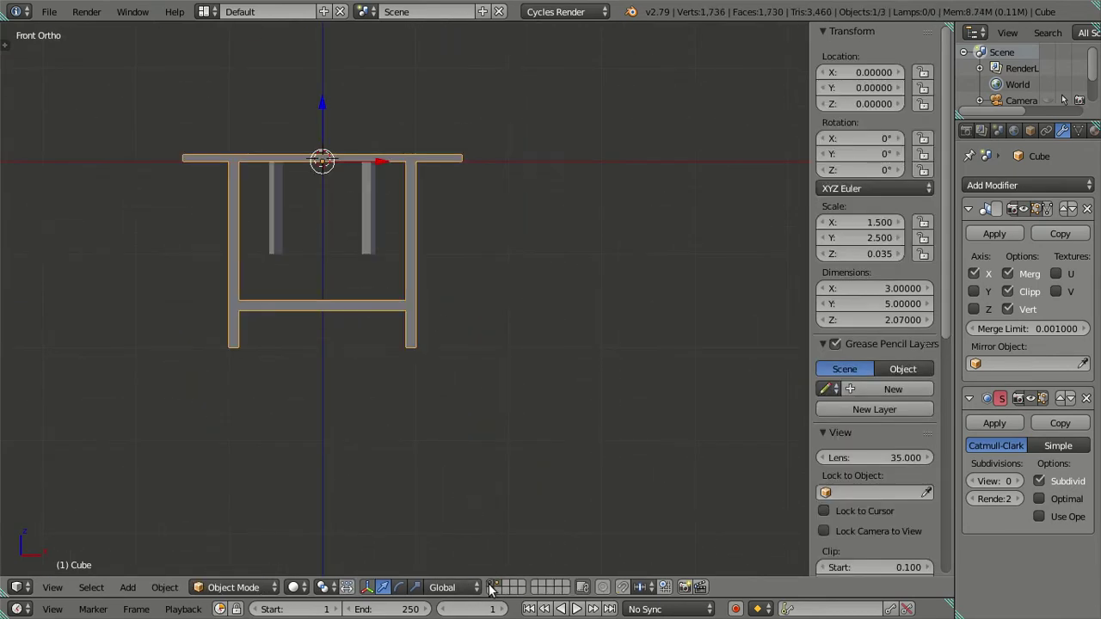
key(Tab)
scroll(up, 3)
scroll(up, 3)
scroll(up, 3)
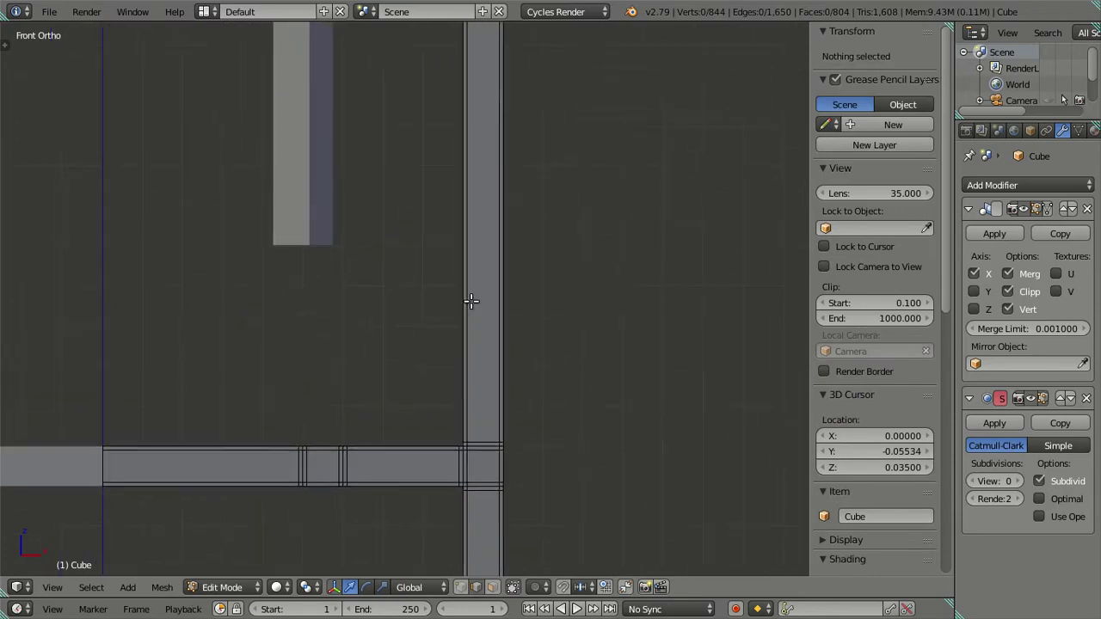
scroll(up, 3)
Step: Pan and orbit along the legs to compare the leg pieces with the frame
drag(530, 211, 484, 386)
scroll(up, 3)
drag(553, 346, 521, 356)
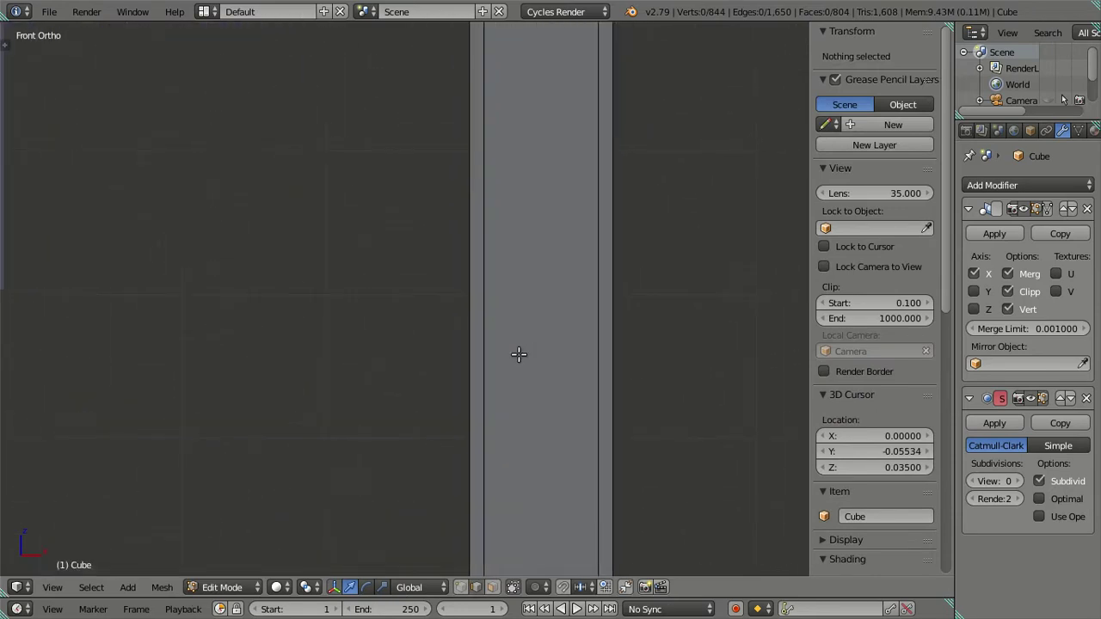
scroll(up, 3)
drag(394, 348, 361, 260)
scroll(down, 3)
scroll(down, 3)
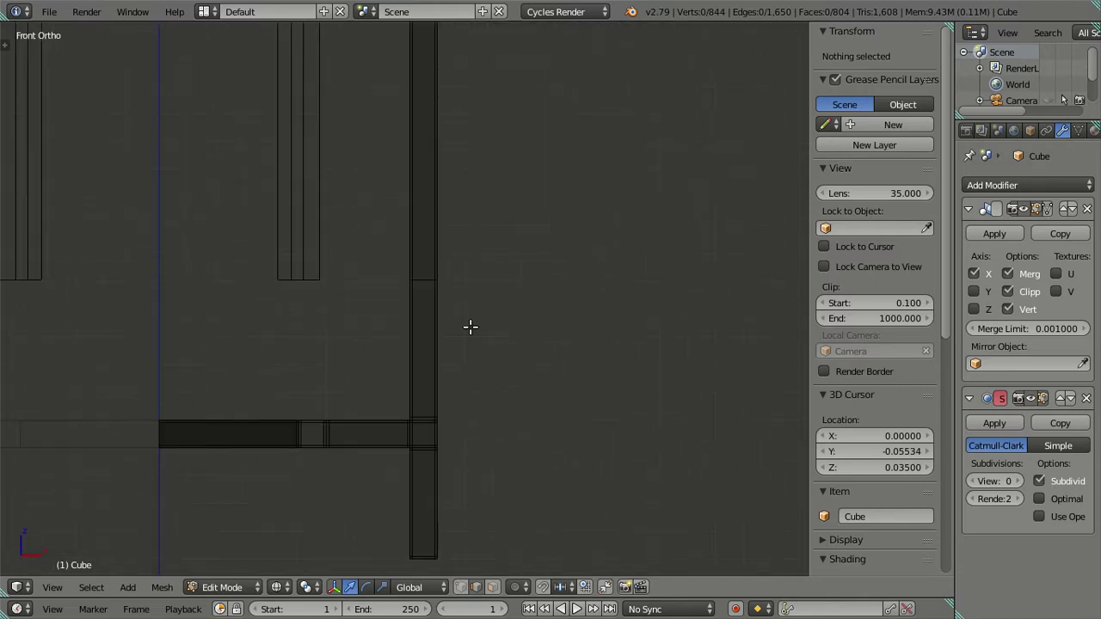
drag(508, 343, 529, 345)
key(KP_1)
Step: Check the lower crossbar's bottom-edge Z median, leaving the value unchanged
key(z)
scroll(down, 3)
scroll(up, 3)
scroll(up, 3)
scroll(up, 3)
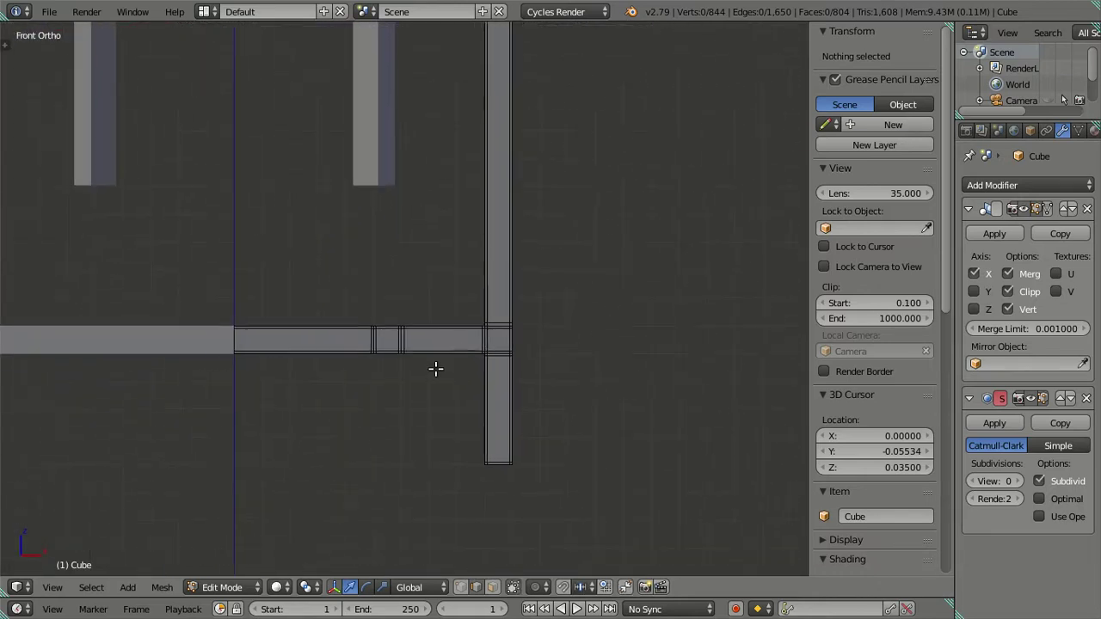
scroll(up, 3)
right_click(417, 434)
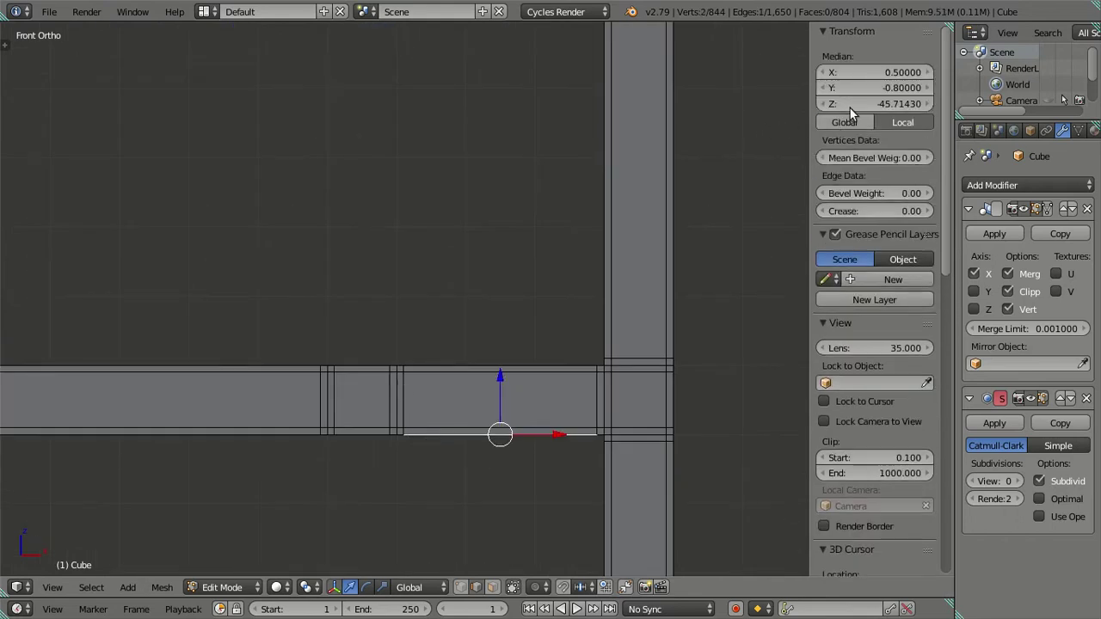
click(848, 105)
key(Return)
key(a)
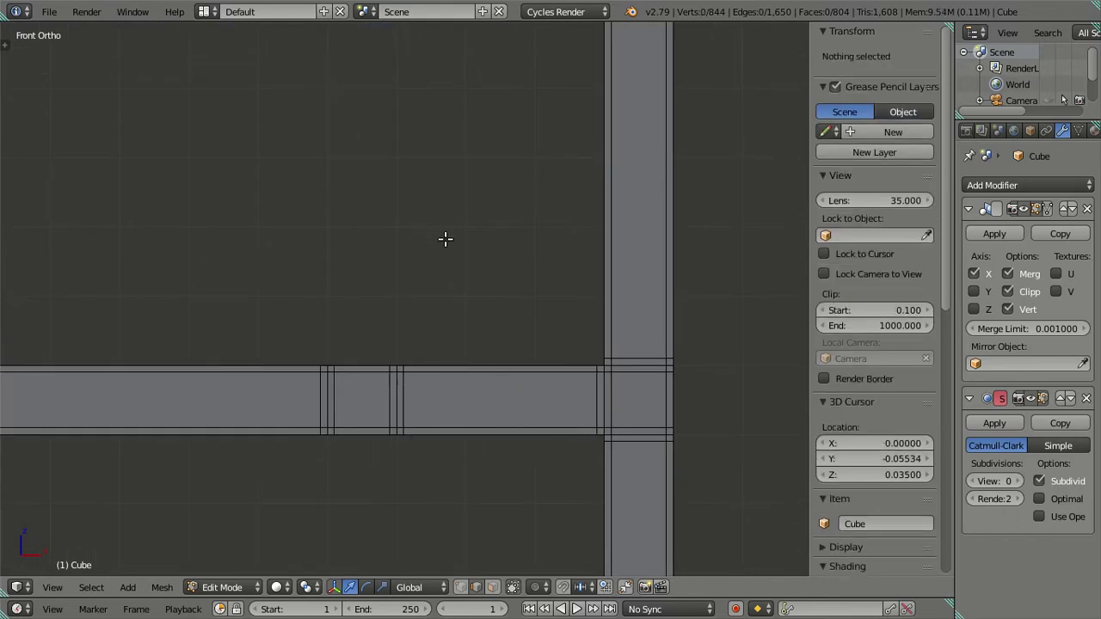
key(z)
scroll(down, 3)
Step: Select Cube.001 and enter its Edit Mode in a straight front view
key(z)
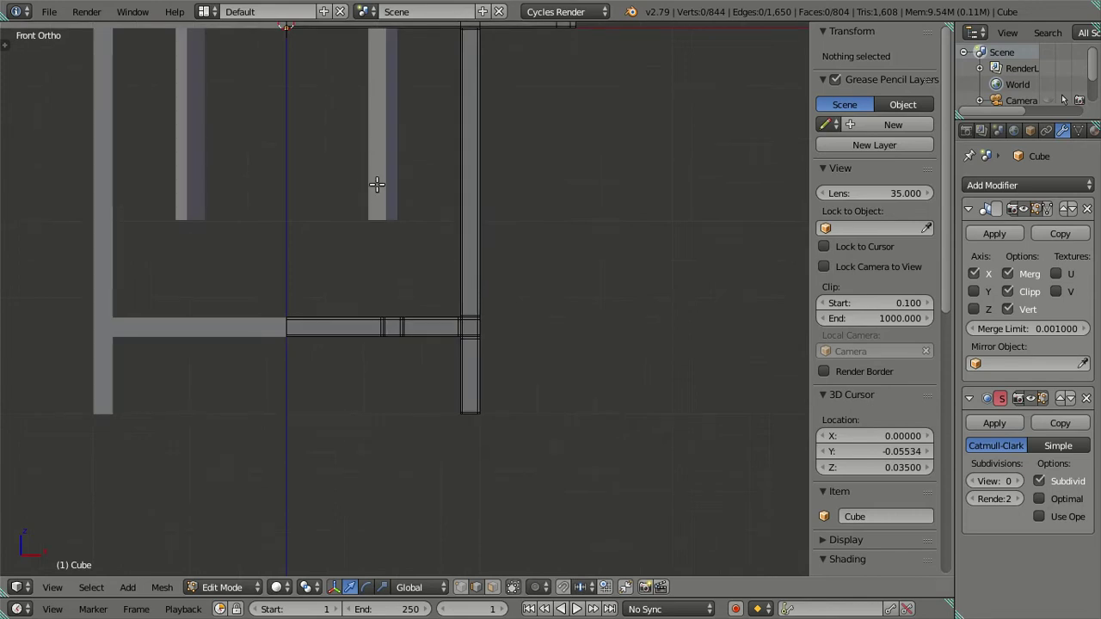
key(z)
key(Tab)
right_click(389, 191)
key(Tab)
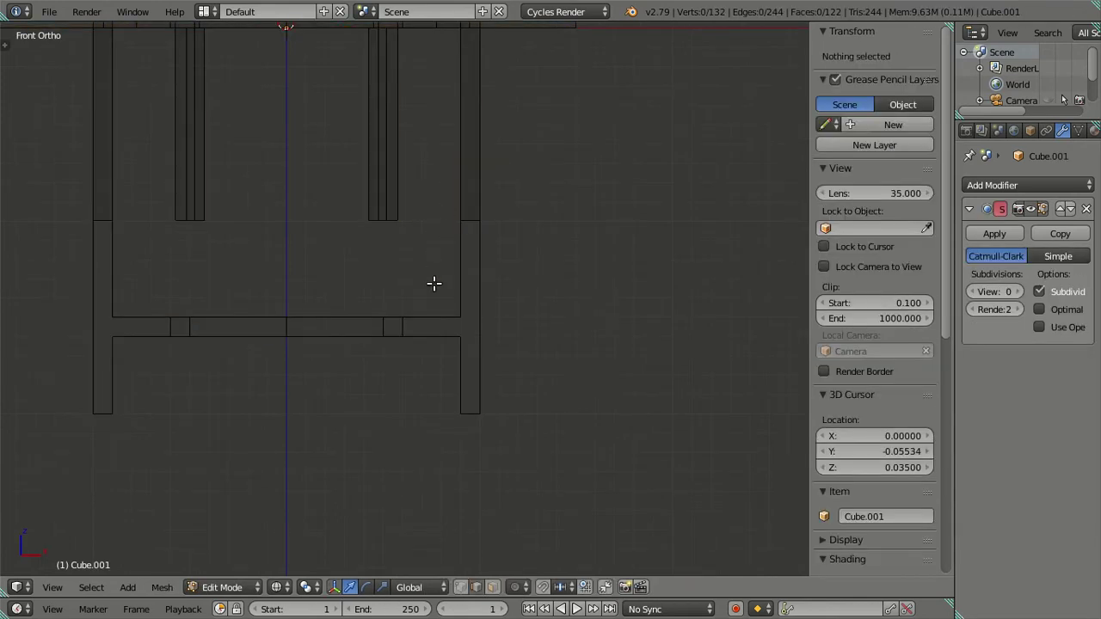
key(Tab)
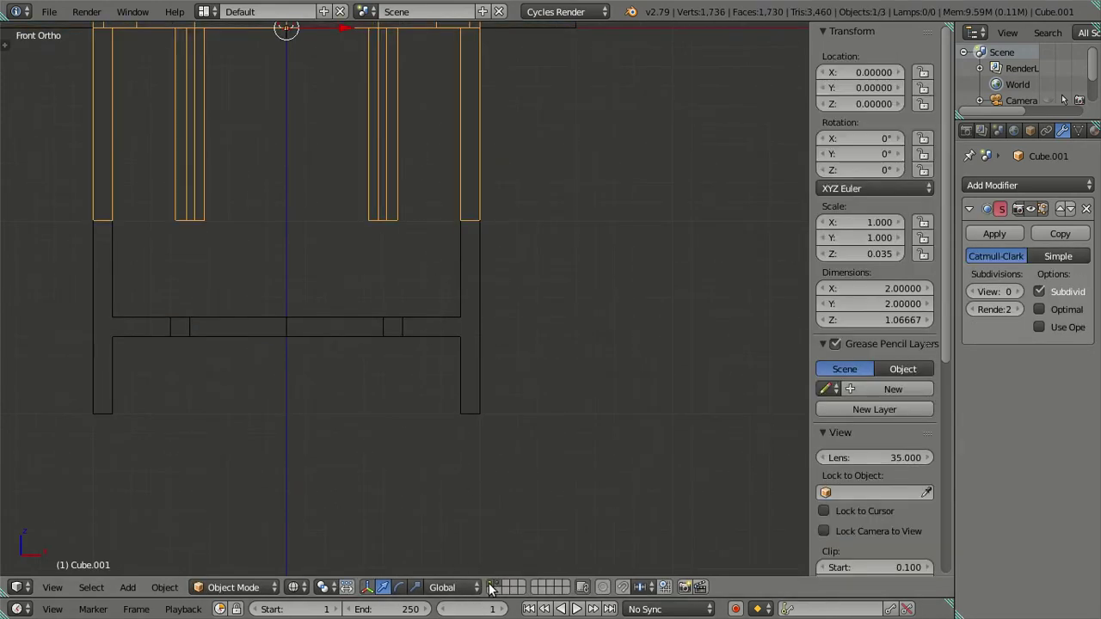
key(z)
key(Tab)
drag(454, 292, 416, 215)
scroll(down, 3)
scroll(down, 3)
drag(413, 288, 405, 324)
key(KP_1)
Step: Box-select the four leg bottoms and move them to median Z -45.7143
key(z)
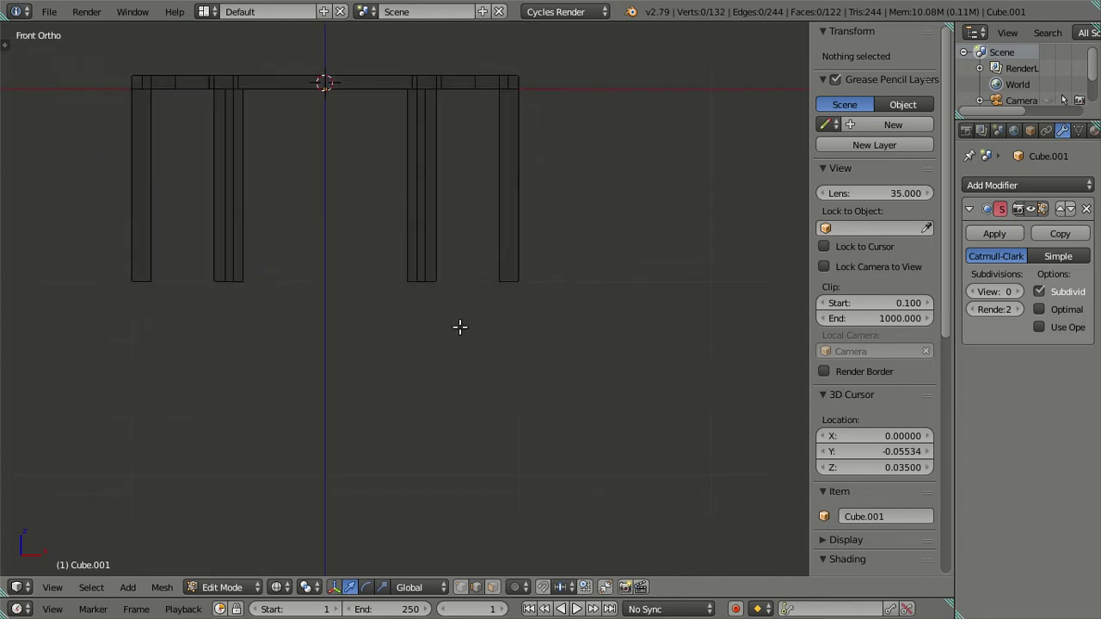
key(b)
drag(596, 356, 46, 228)
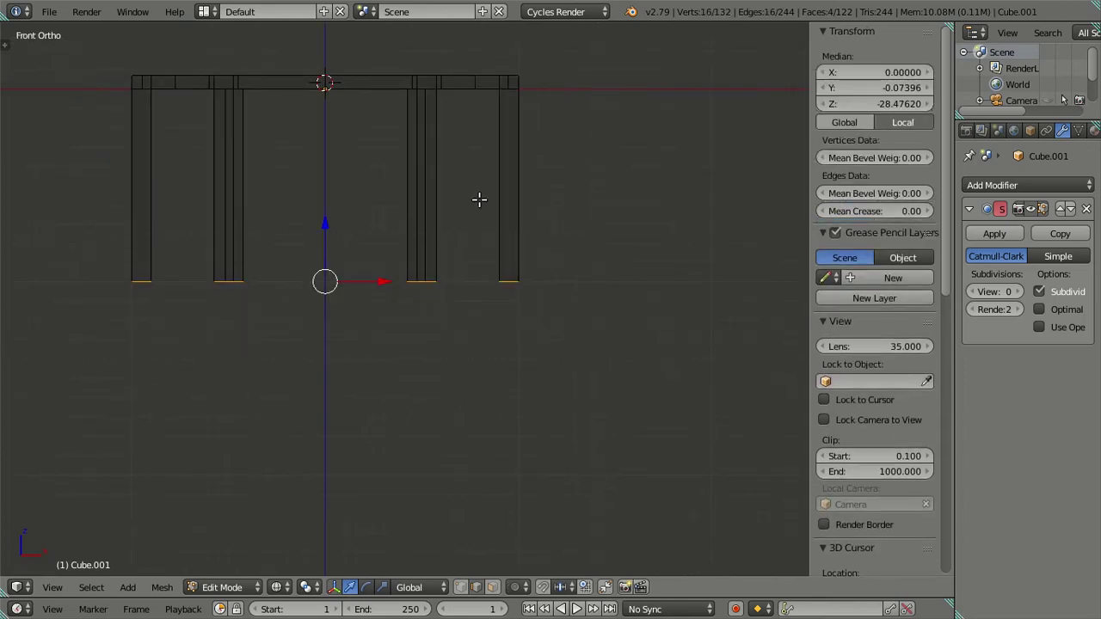
text(-45.71430)
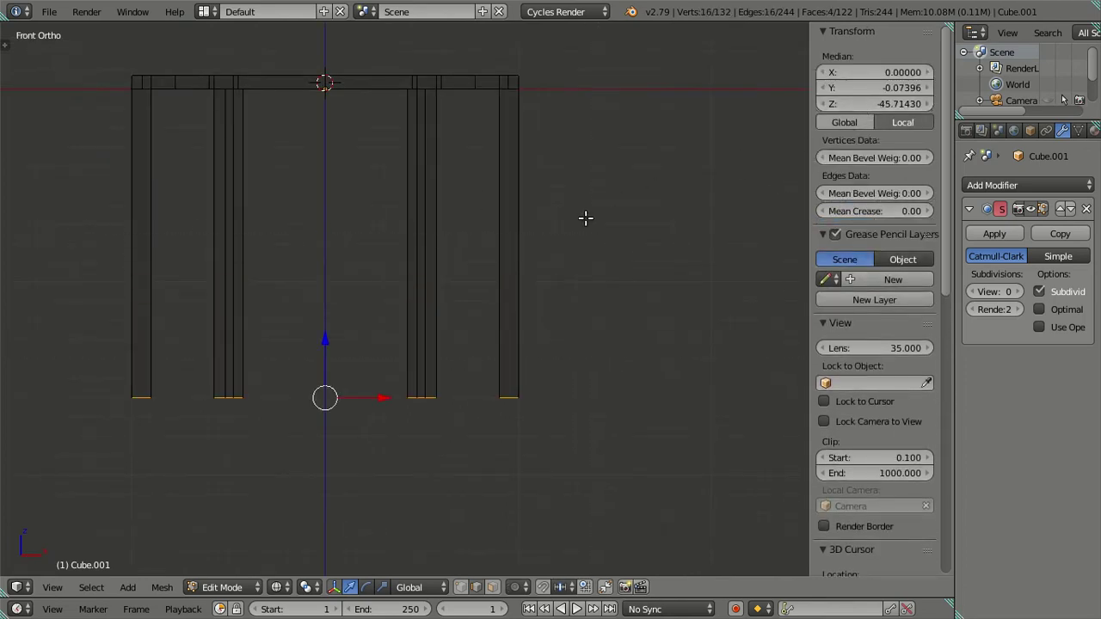
scroll(up, 3)
scroll(up, 3)
scroll(down, 3)
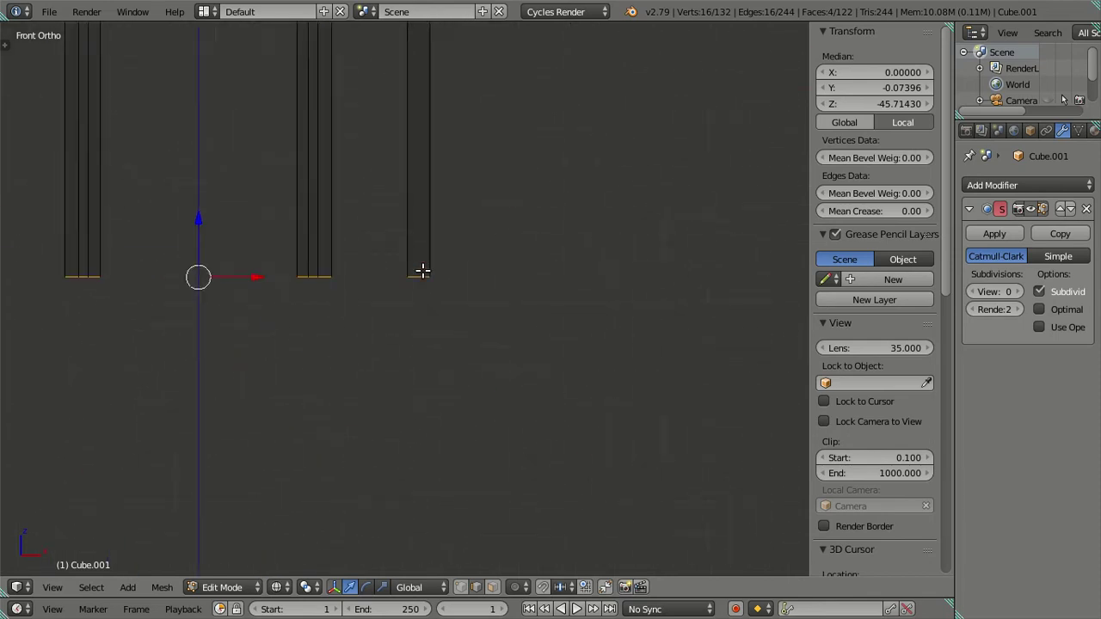
key(a)
key(z)
drag(401, 182, 430, 300)
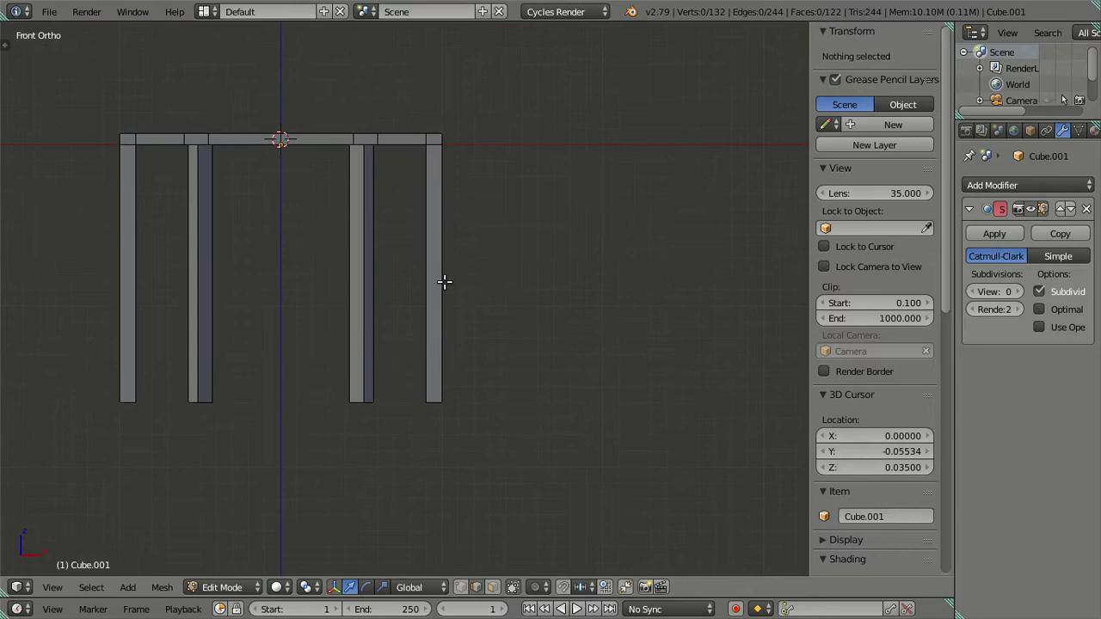
Step: Try a two-loop cut on the right leg, then undo it and switch to wireframe
key(ctrl+r)
scroll(up, 3)
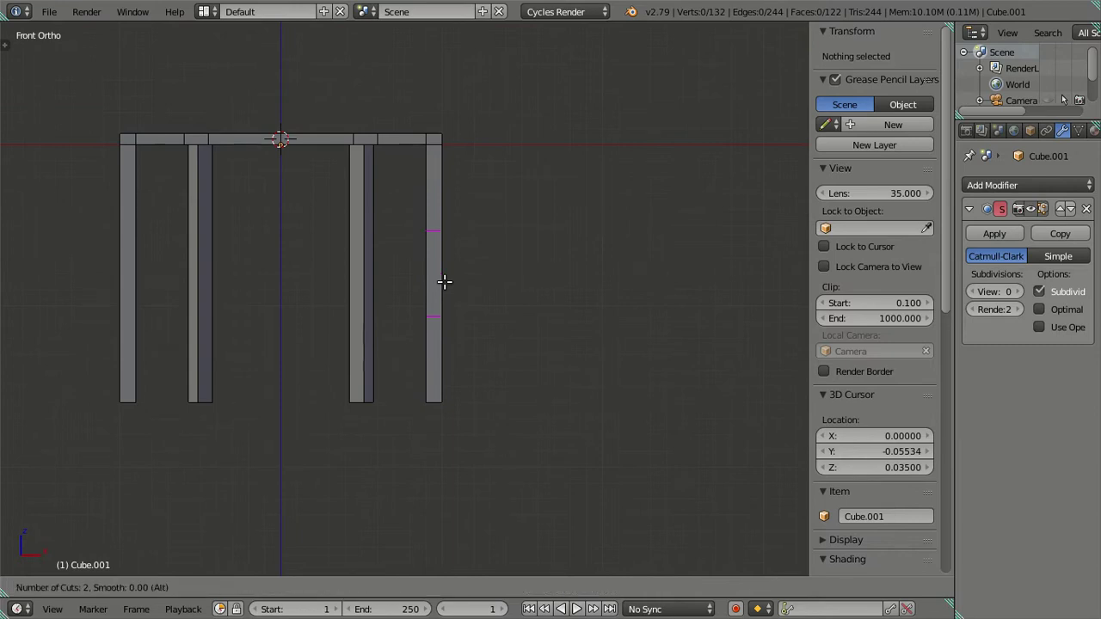
click(444, 281)
scroll(up, 3)
scroll(up, 3)
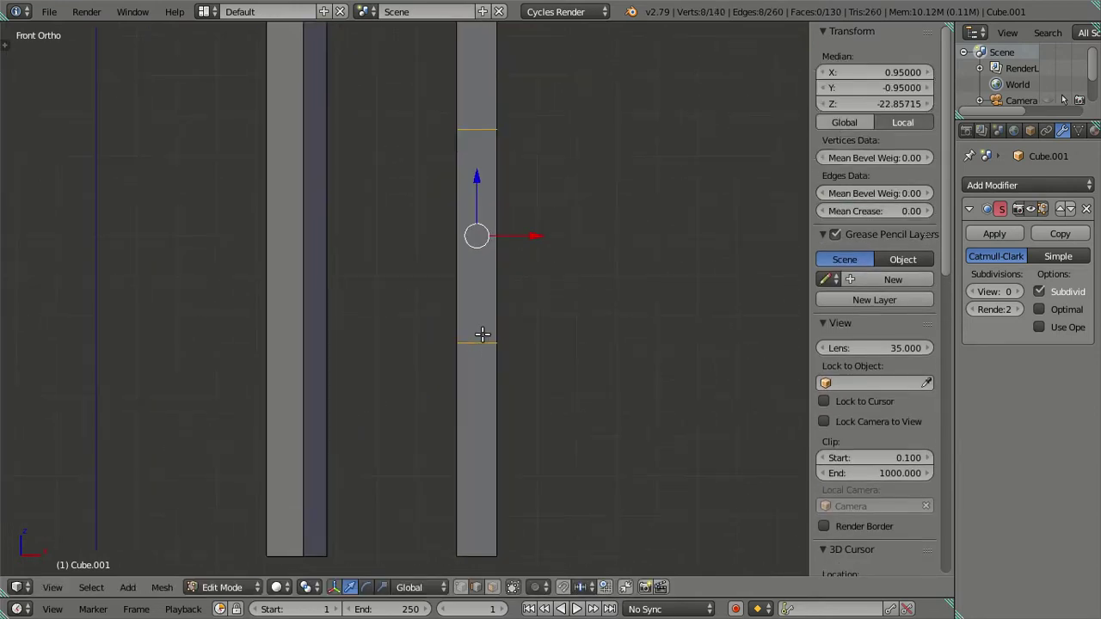
scroll(up, 3)
key(ctrl+z)
key(ctrl+r)
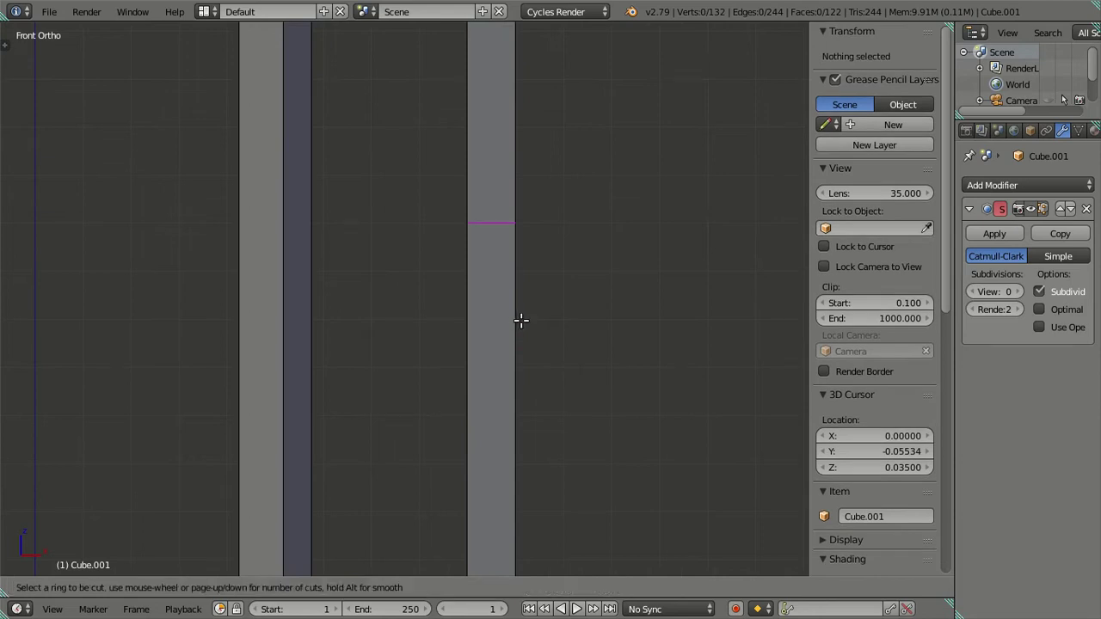
key(Escape)
key(z)
Step: Cut 15 evenly spaced edge loops along the leg and return to Object Mode
key(ctrl+r)
scroll(up, 3)
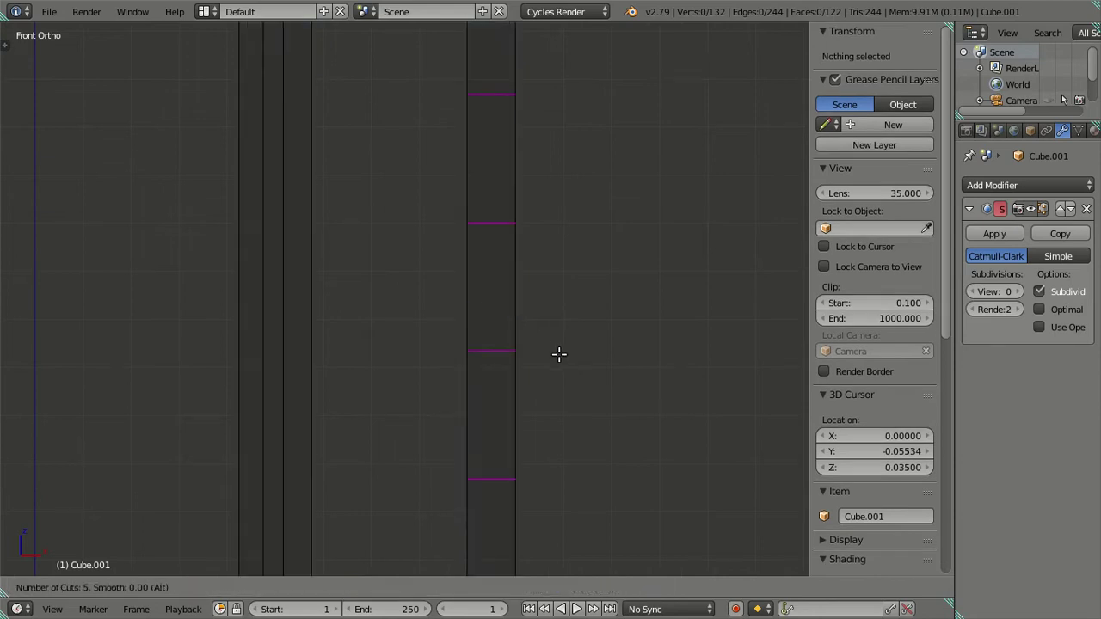
scroll(up, 3)
scroll(up, 3)
scroll(up, 3)
scroll(up, 3)
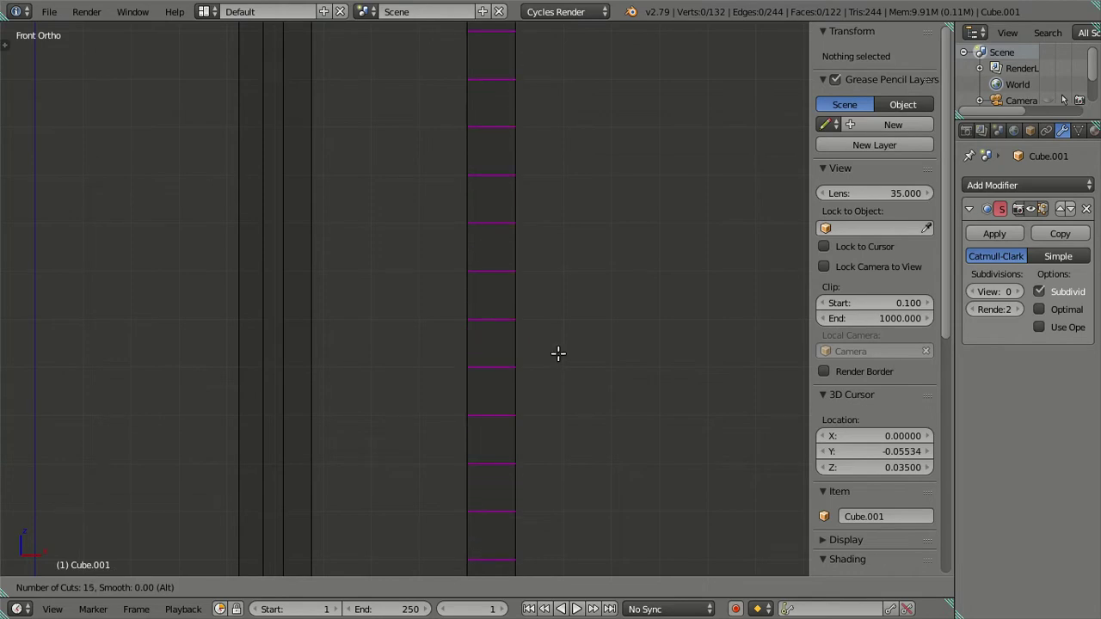
click(558, 353)
scroll(down, 3)
scroll(down, 3)
drag(438, 319, 301, 307)
key(Tab)
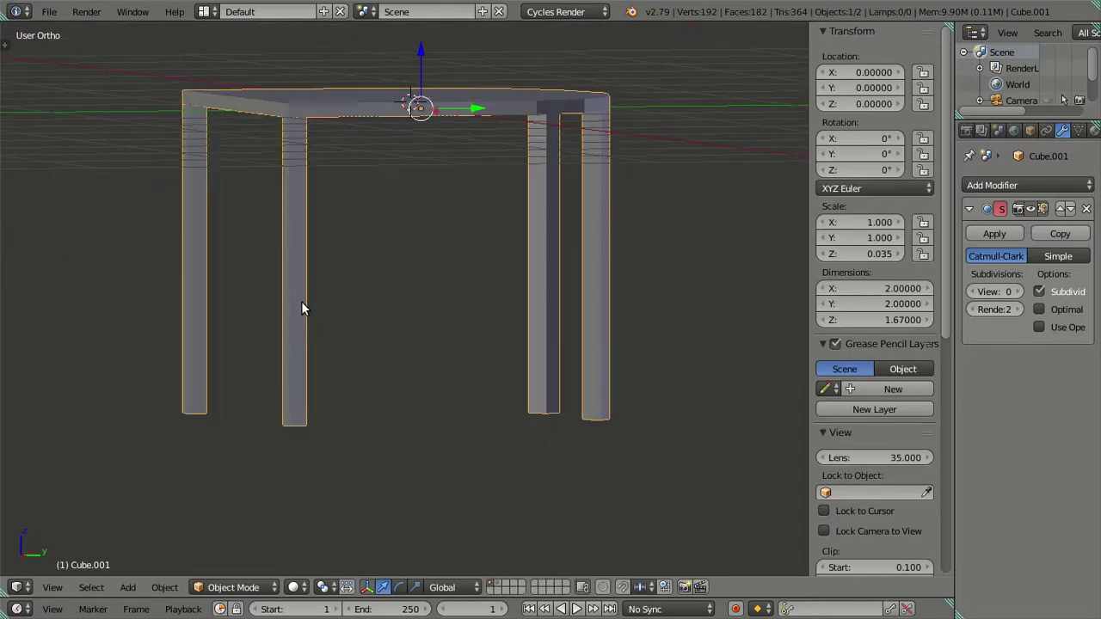
Step: Check a leg edge's Z height from the front view without changing it
key(Tab)
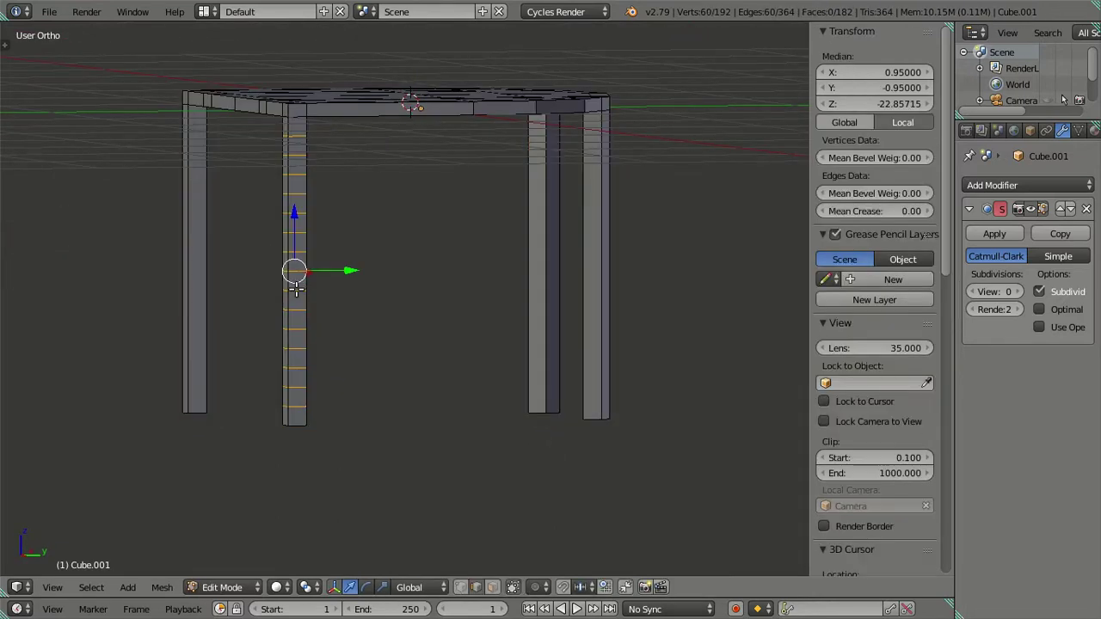
drag(296, 277, 455, 287)
key(Tab)
key(Tab)
key(KP_1)
scroll(up, 3)
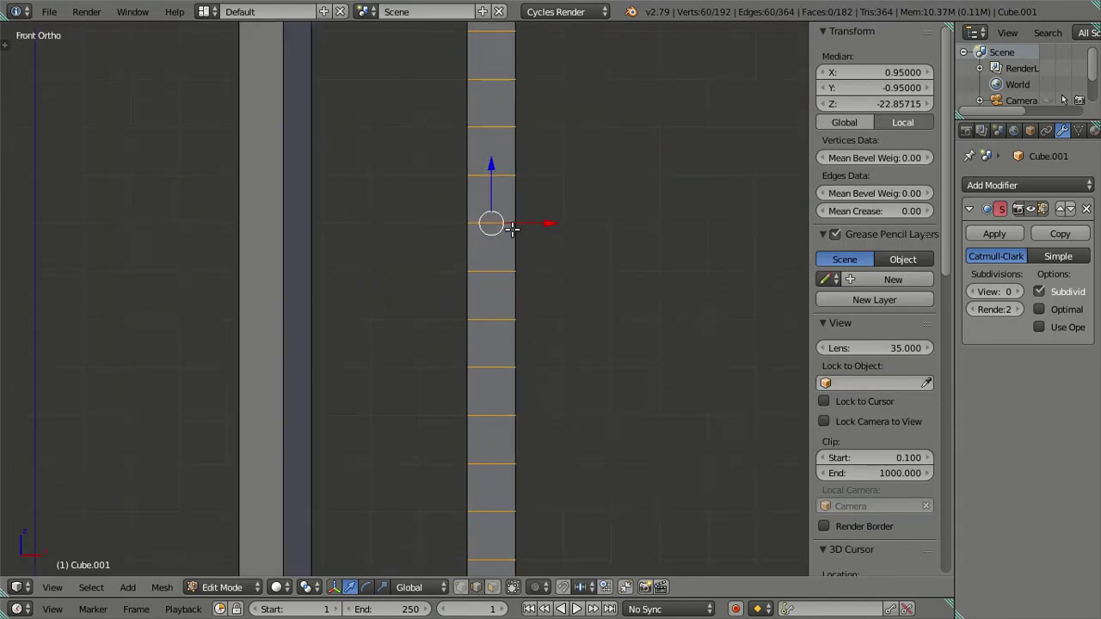
click(495, 219)
click(881, 103)
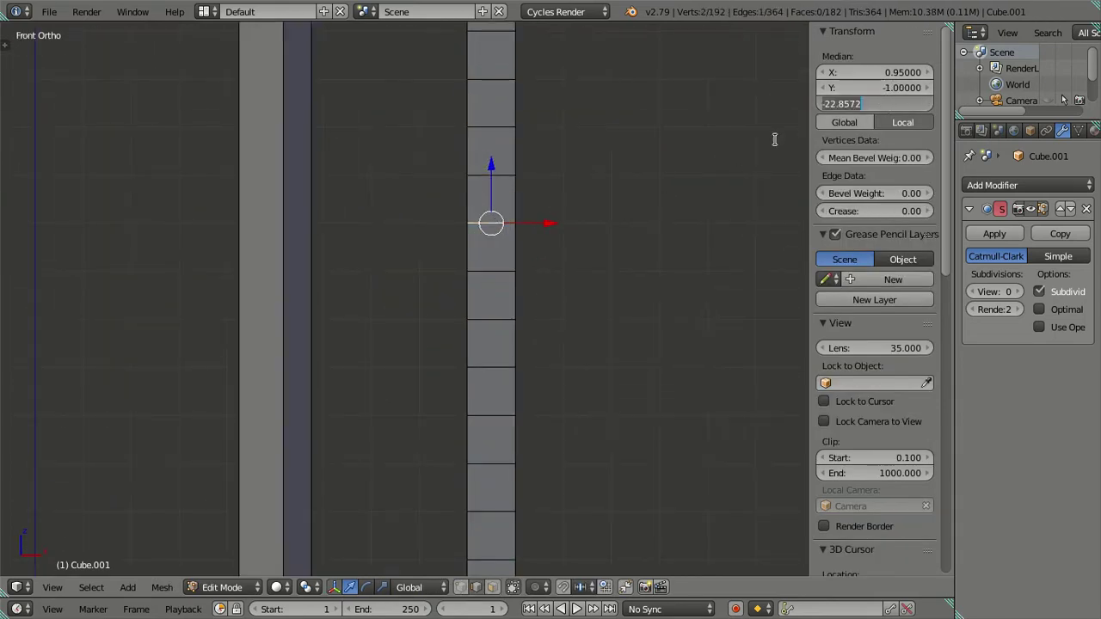
key(Escape)
Step: Undo the fifteen leg loops and set the leg bottoms to Z -22.857
scroll(down, 3)
scroll(down, 3)
key(ctrl+l)
key(ctrl+z)
key(ctrl+z)
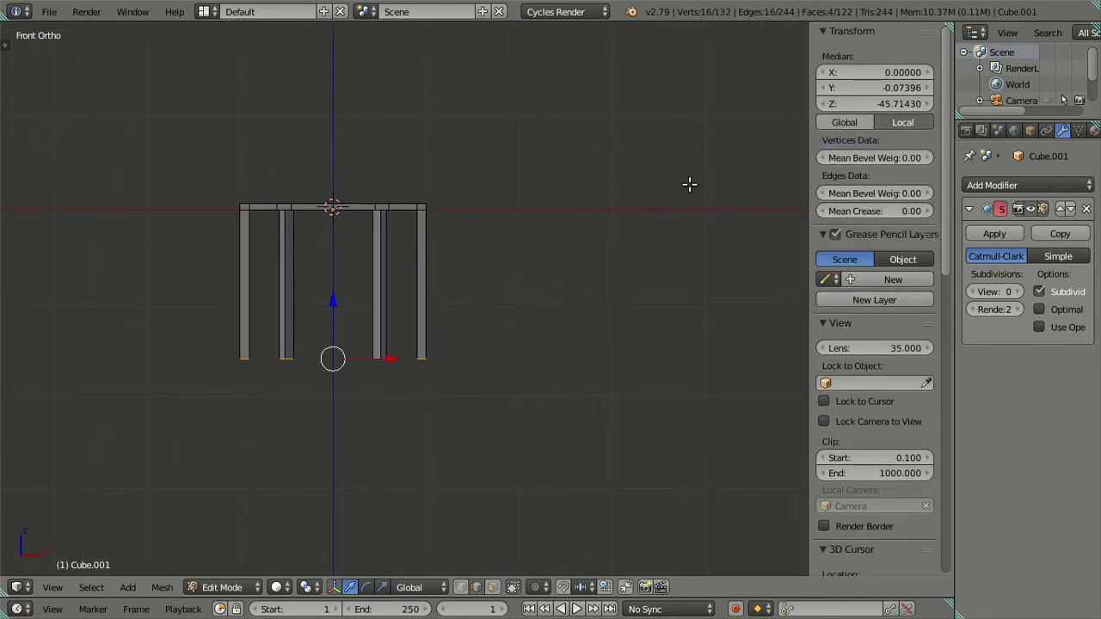
key(ctrl+z)
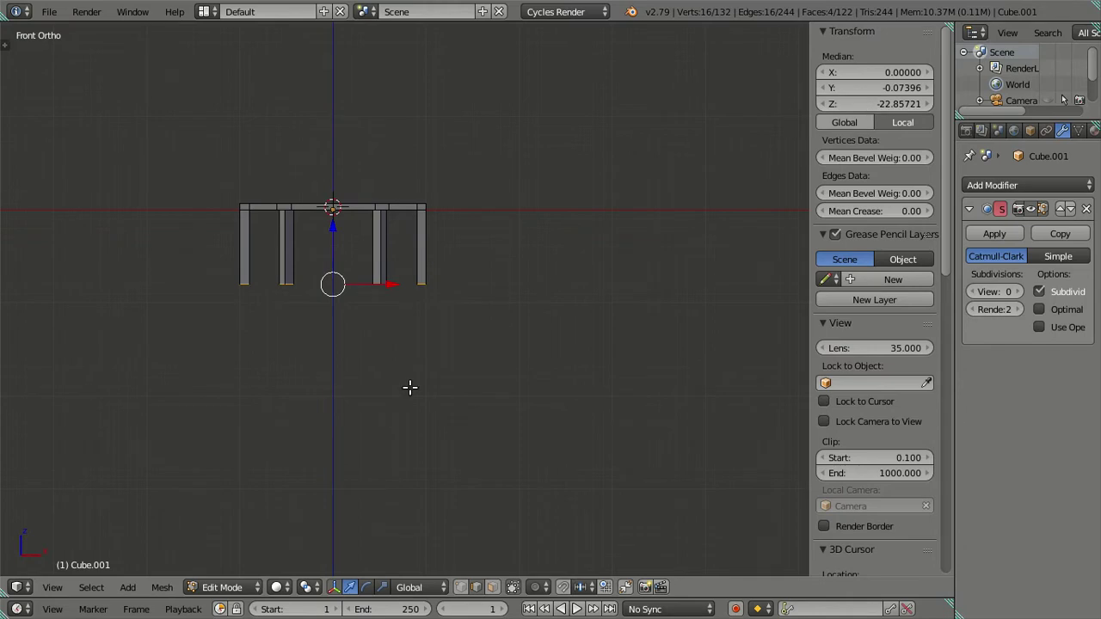
key(a)
drag(482, 261, 450, 287)
Step: Frame the whole table in front view and go back into Edit Mode on the table mesh
key(KP_1)
scroll(up, 3)
scroll(up, 3)
drag(423, 235, 497, 295)
key(Tab)
scroll(down, 3)
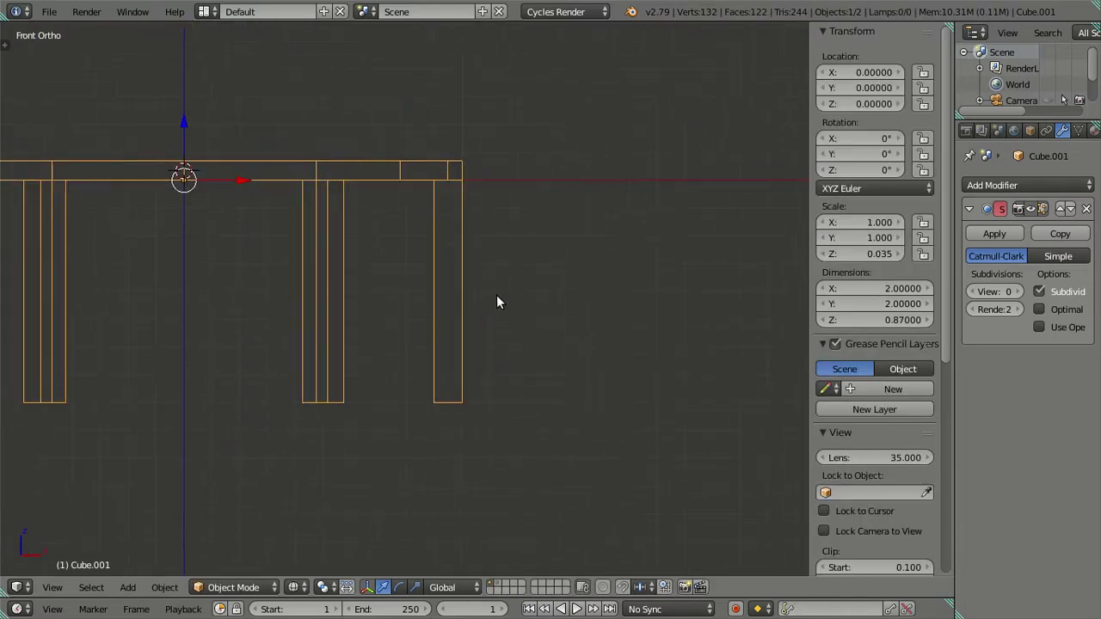
key(Tab)
key(Tab)
key(Tab)
scroll(up, 3)
scroll(up, 3)
scroll(down, 3)
Step: Cut seven evenly spaced edge loops into the right leg
key(ctrl+r)
scroll(up, 3)
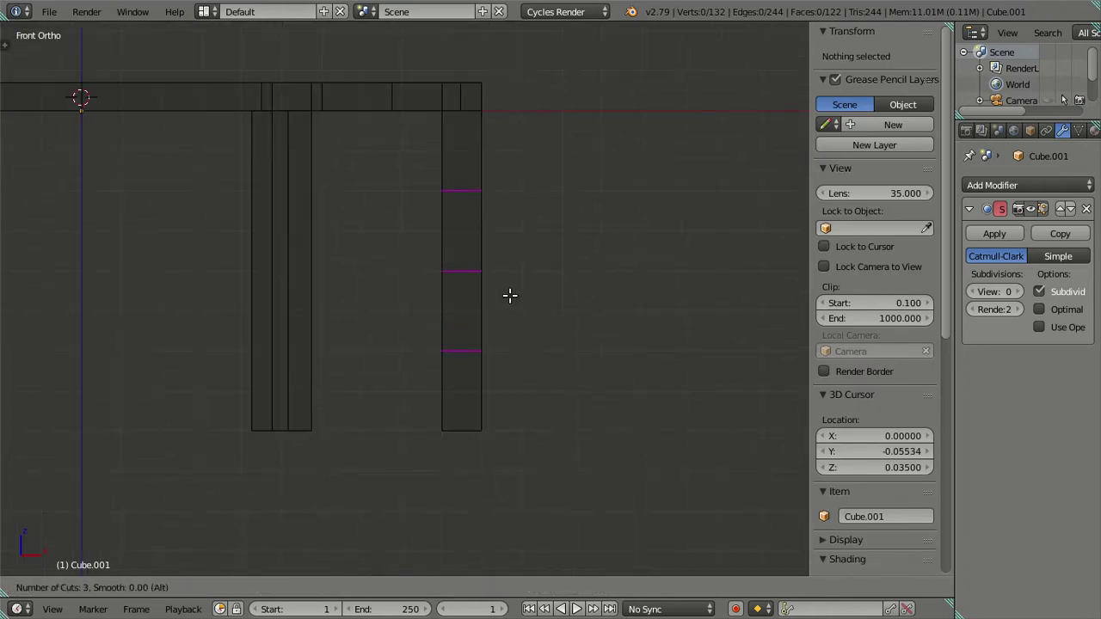
scroll(up, 3)
scroll(up, 3)
click(510, 296)
right_click(510, 295)
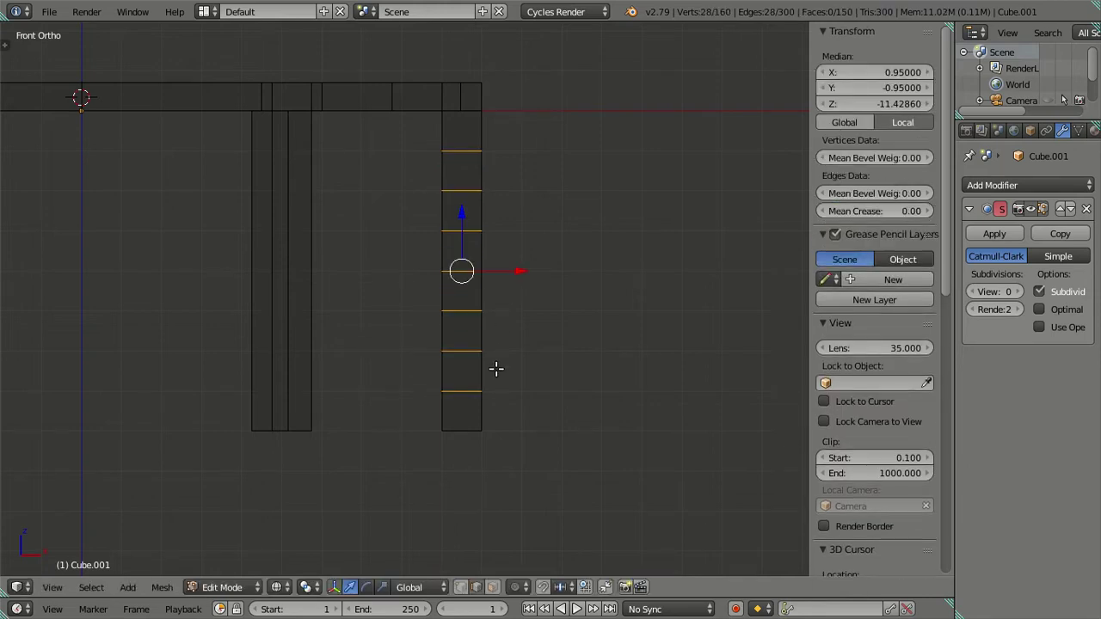
Step: Dissolve the unwanted edge loops with Dissolve Edges
key(x)
click(608, 378)
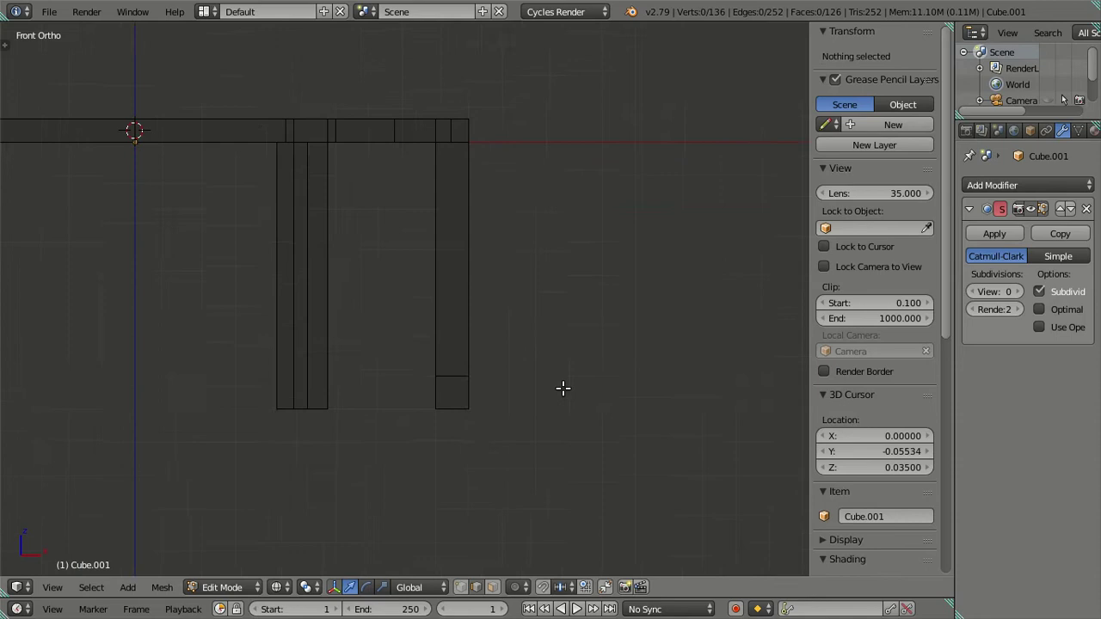
scroll(down, 3)
drag(516, 450, 145, 374)
Step: Cut a single centred edge loop across the left leg, then select an edge on the middle leg
key(ctrl+r)
click(120, 323)
right_click(119, 322)
right_click(332, 340)
drag(877, 103, 868, 104)
Step: Place centred edge loops on the left, middle and right legs, each lowered to Z -20
key(a)
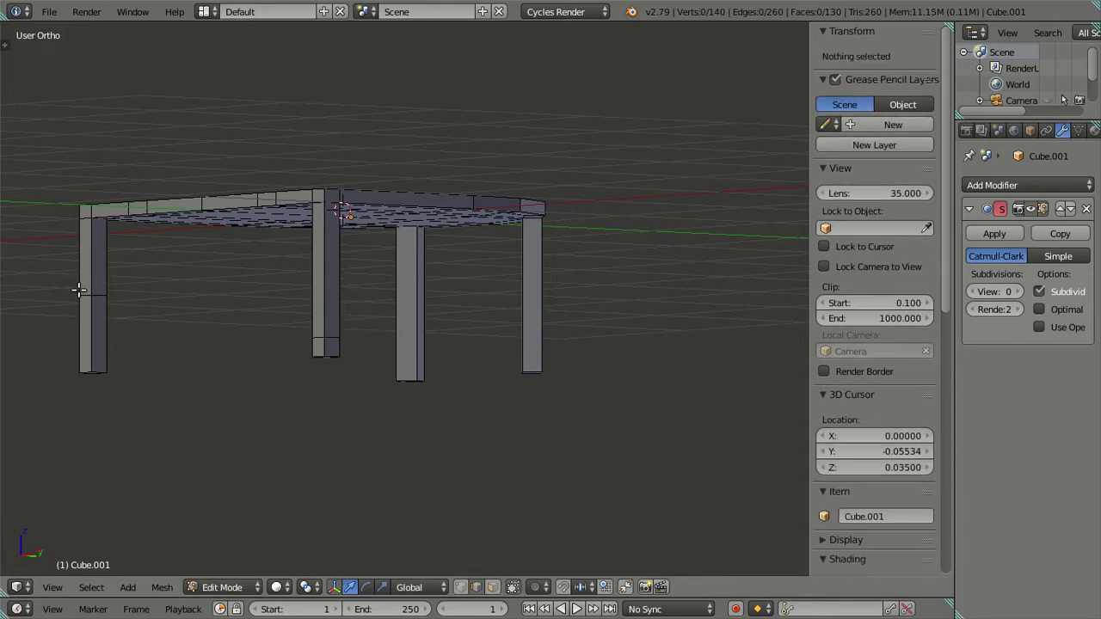
right_click(96, 290)
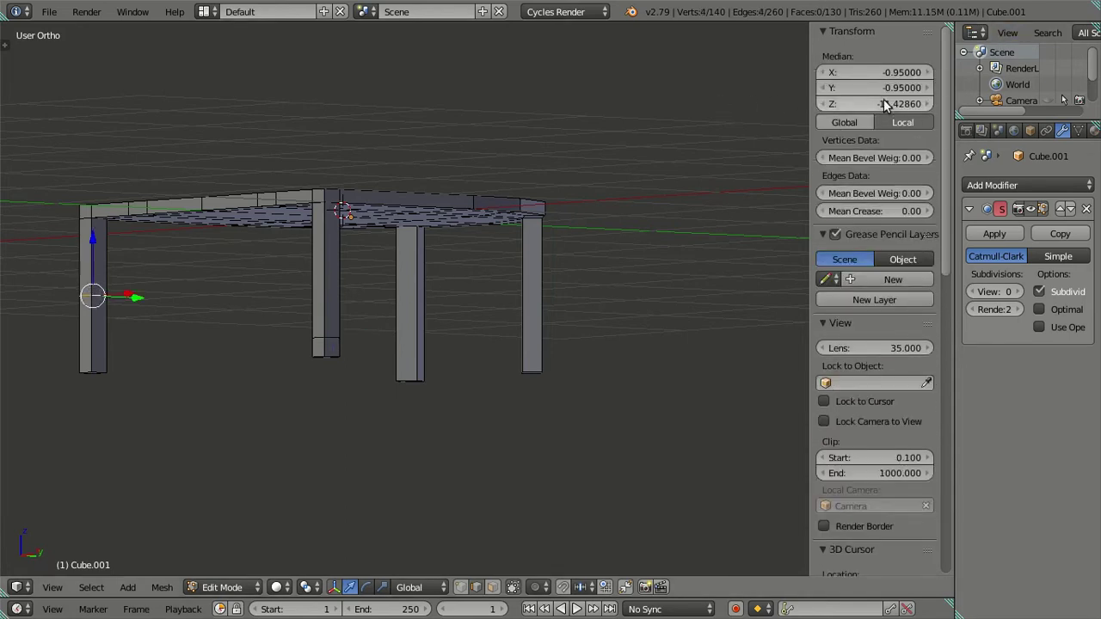
text(-20.00010)
key(ctrl+r)
click(452, 282)
right_click(471, 263)
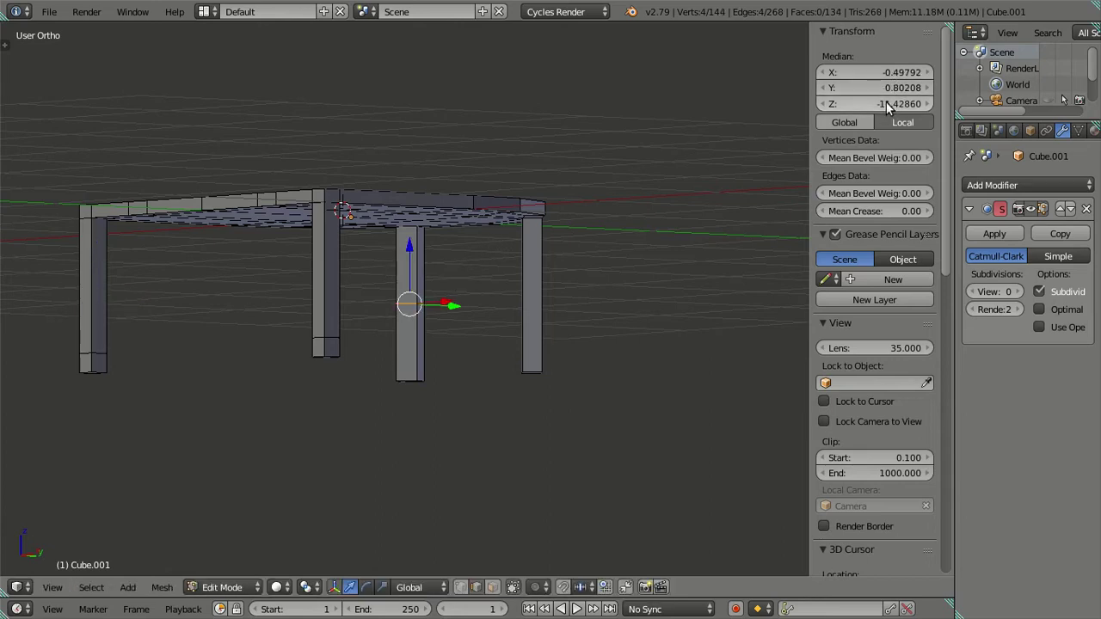
key(ctrl+v)
key(ctrl+r)
click(528, 302)
right_click(624, 255)
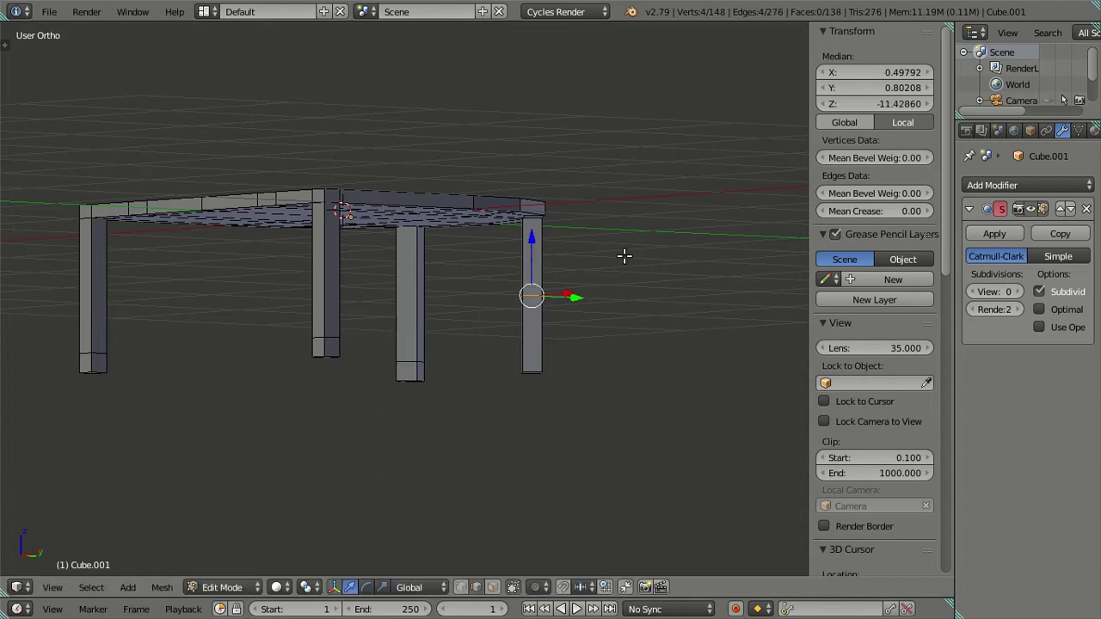
key(ctrl+v)
Step: Check the leg loops' alignment in a front wireframe view, then return to solid shading
key(a)
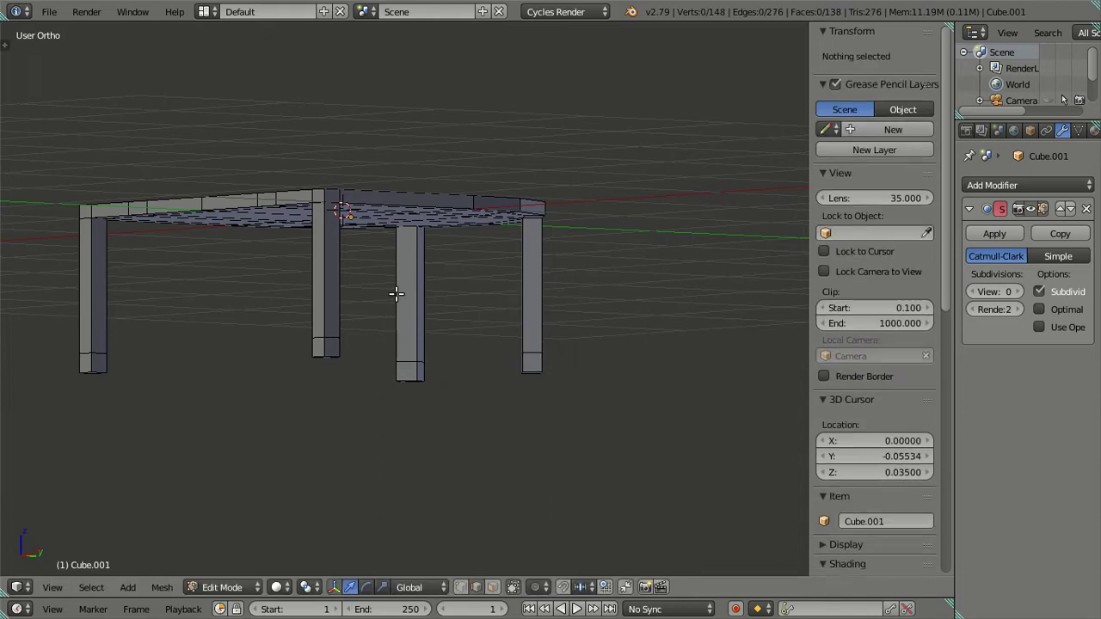
drag(393, 292, 481, 315)
key(KP_1)
scroll(up, 3)
key(z)
drag(467, 366, 460, 319)
scroll(up, 3)
drag(536, 390, 503, 295)
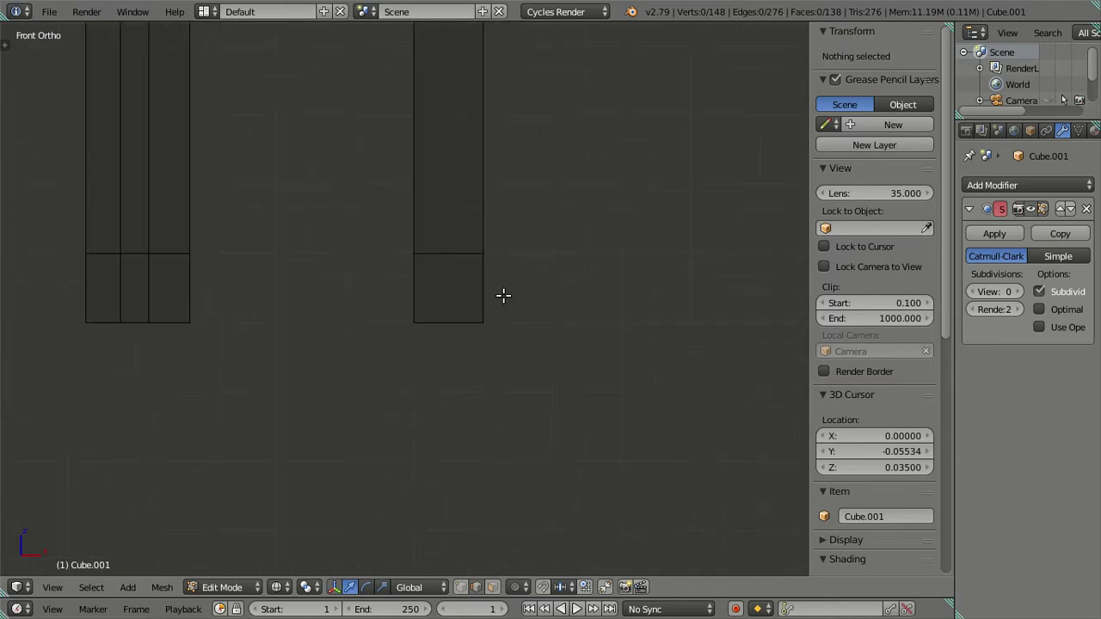
scroll(down, 3)
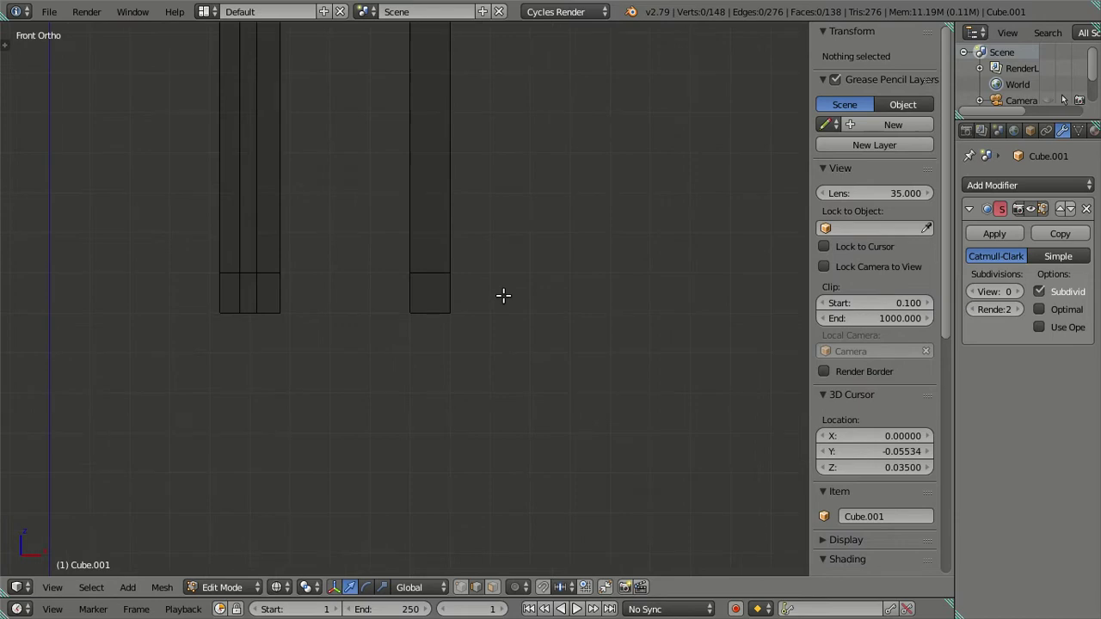
scroll(down, 3)
scroll(up, 3)
scroll(down, 3)
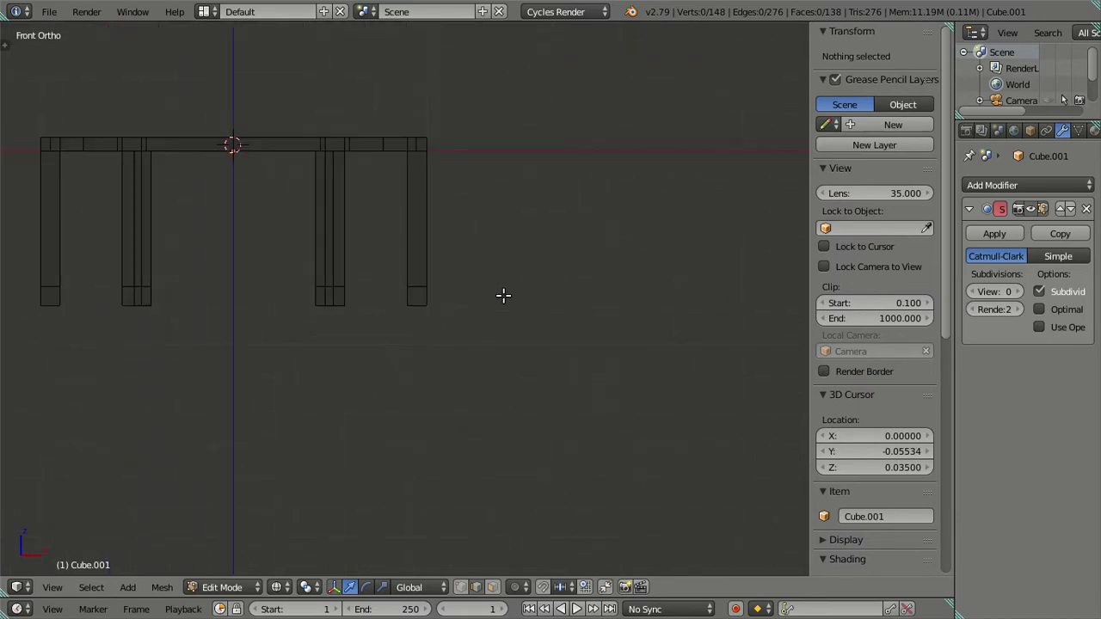
key(z)
drag(662, 347, 212, 266)
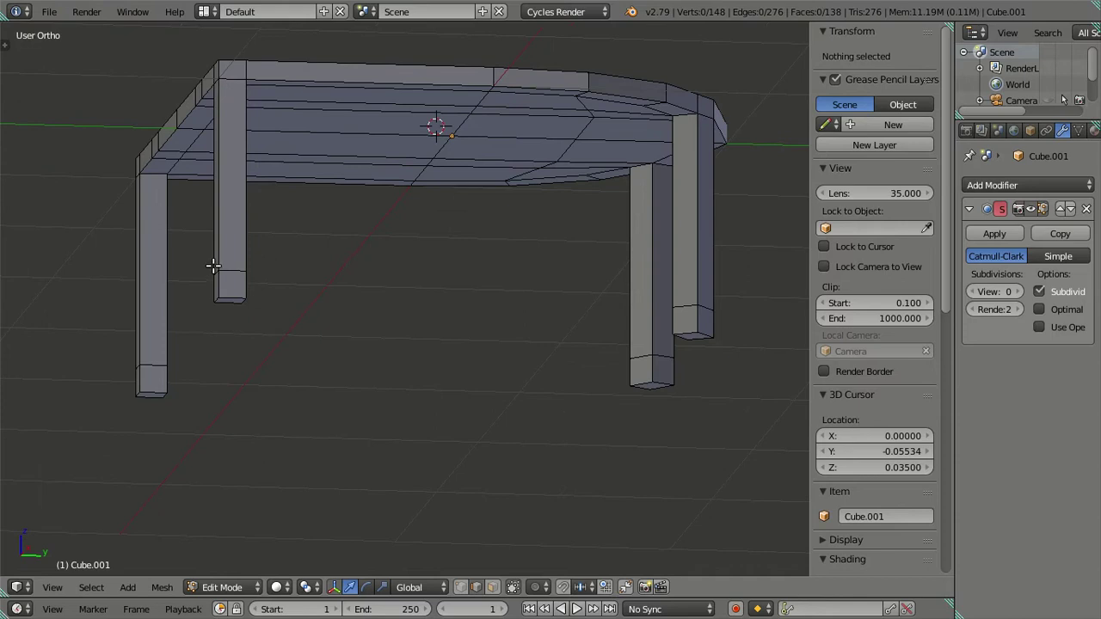
Step: Select the edge loops at all four leg feet and dissolve them
right_click(238, 269)
right_click(155, 365)
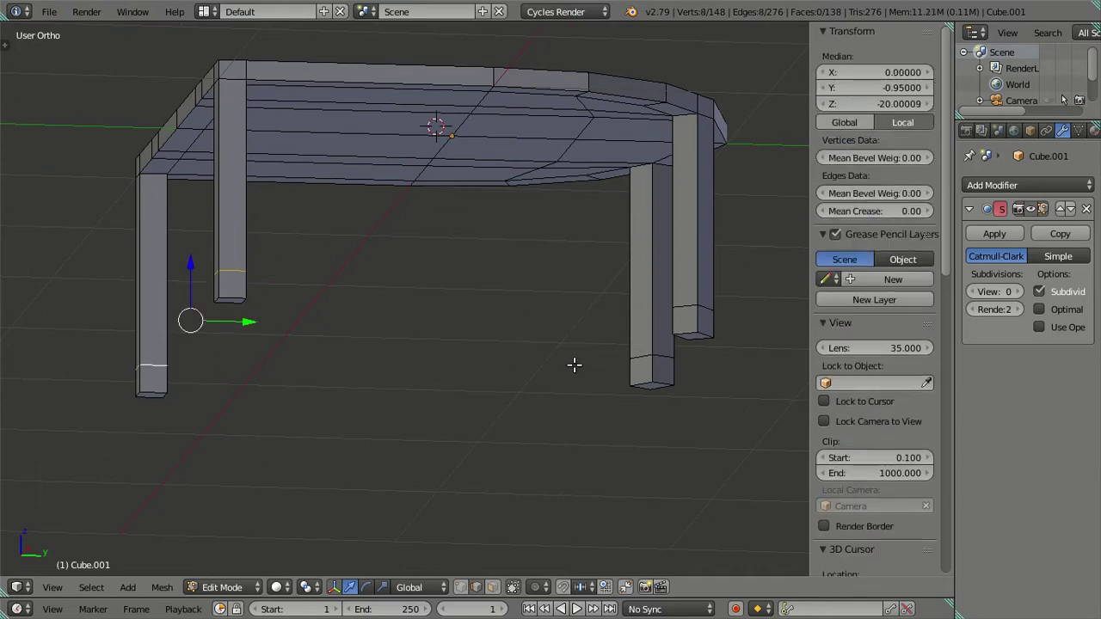
right_click(673, 355)
right_click(703, 308)
key(x)
click(730, 298)
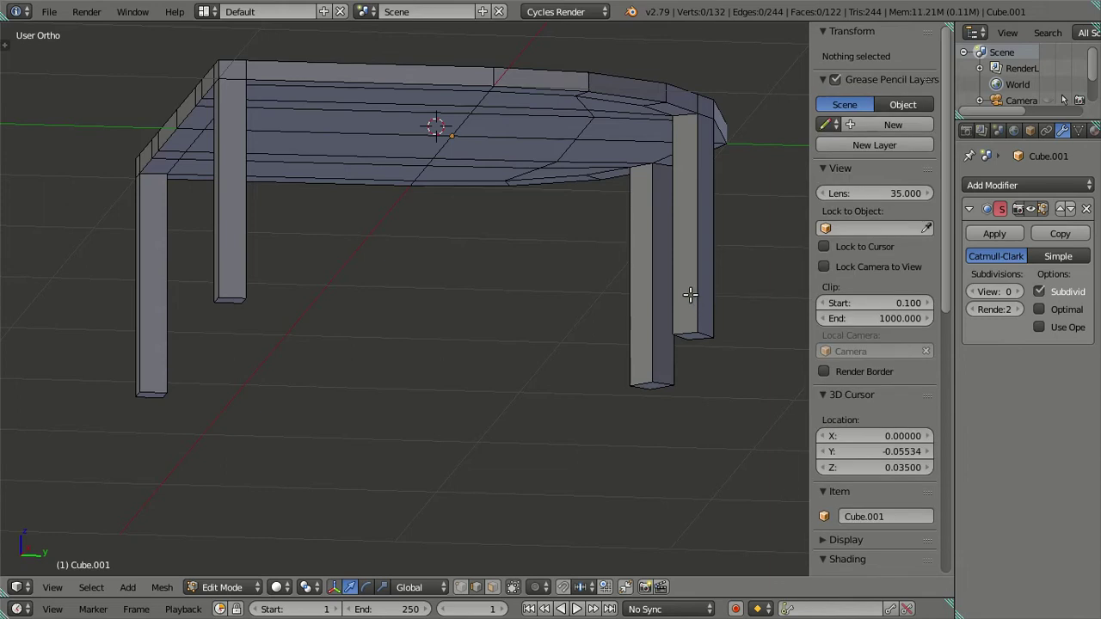
Step: Select the front-centre rim vertex of the tabletop
key(KP_3)
drag(681, 270, 509, 325)
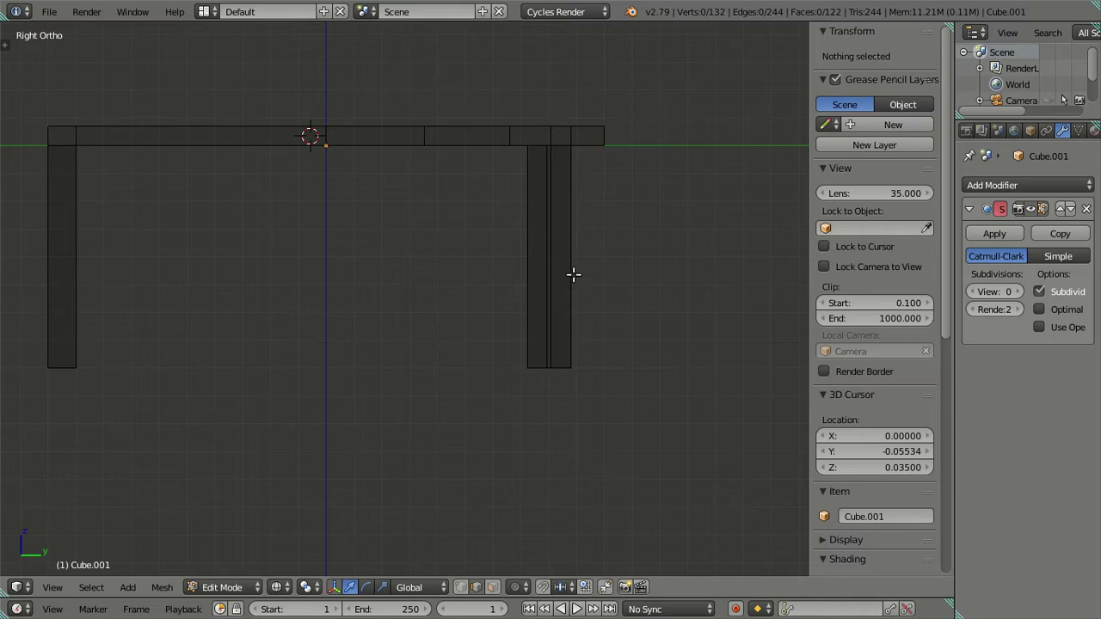
drag(572, 274, 570, 238)
key(z)
drag(582, 280, 437, 410)
right_click(318, 139)
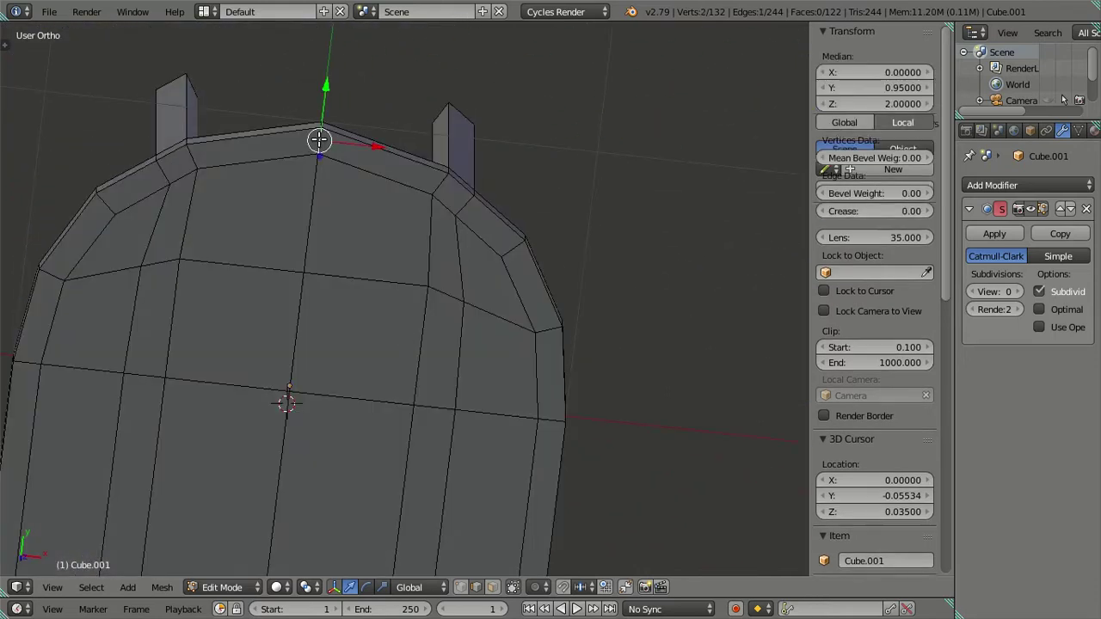
drag(318, 139, 232, 486)
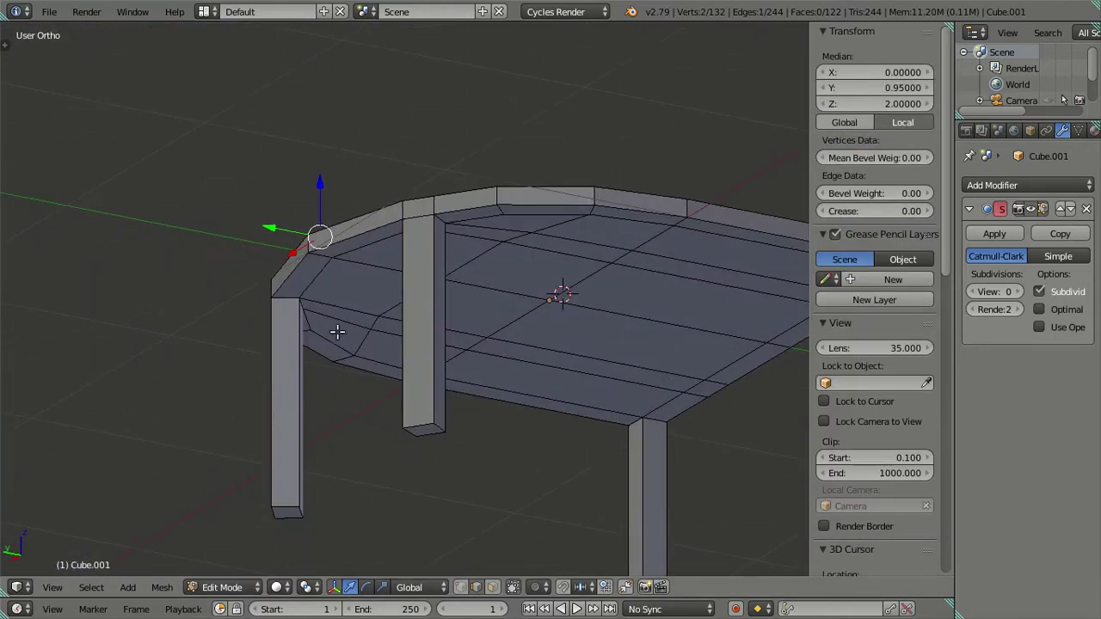
drag(337, 332, 349, 216)
right_click(348, 215)
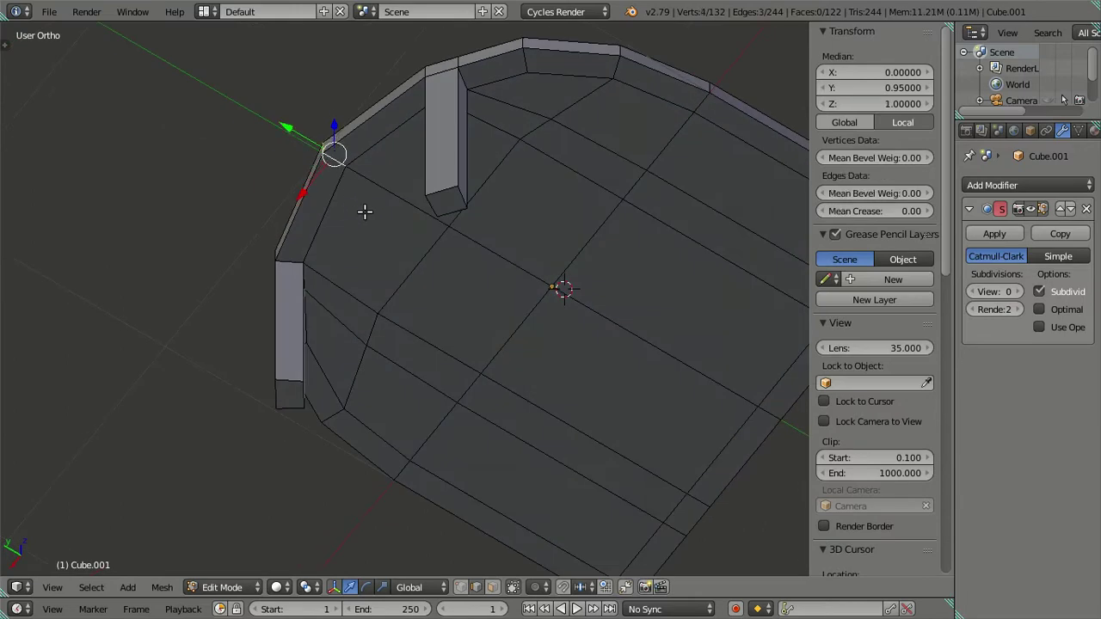
Step: In Top view, move the front rim vertex along Y to 0.87174, then return to Object Mode
key(KP_7)
drag(330, 148, 354, 160)
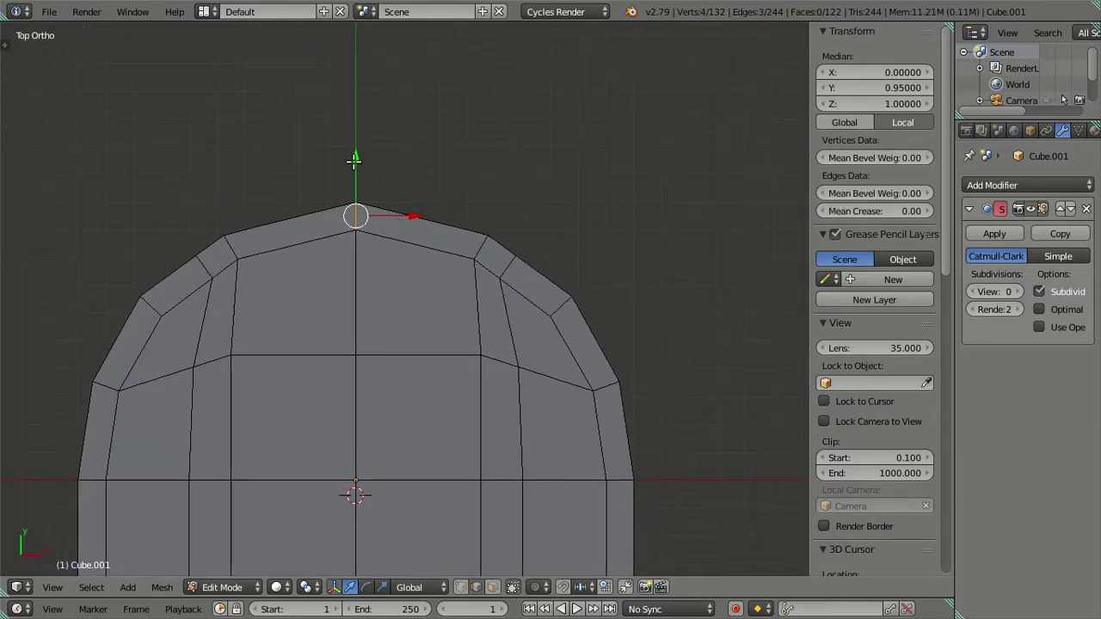
key(g)
key(y)
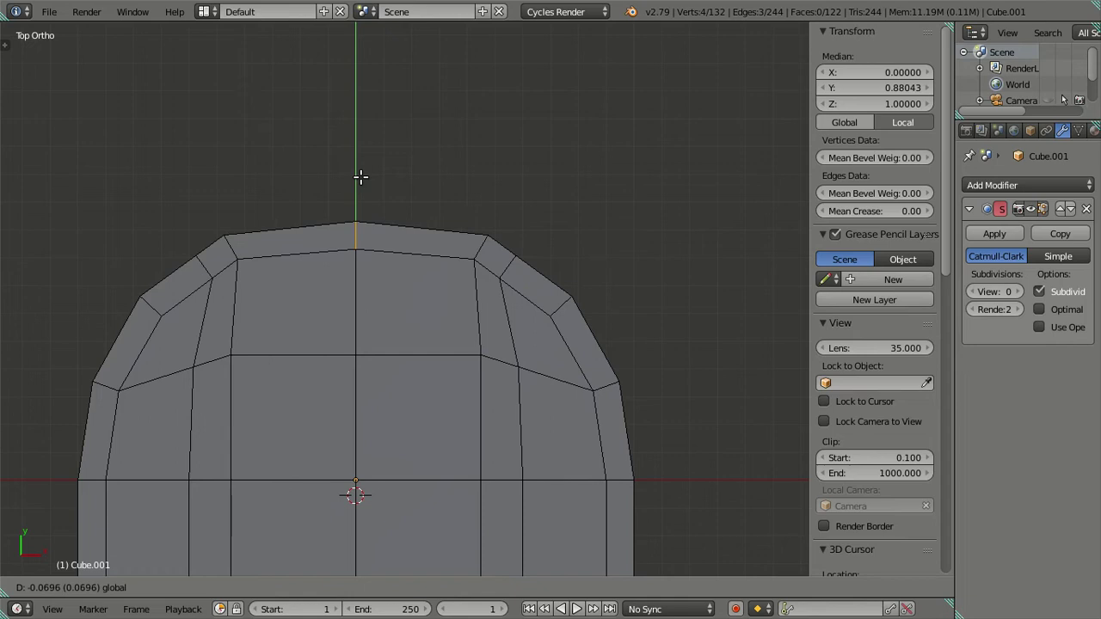
key(Escape)
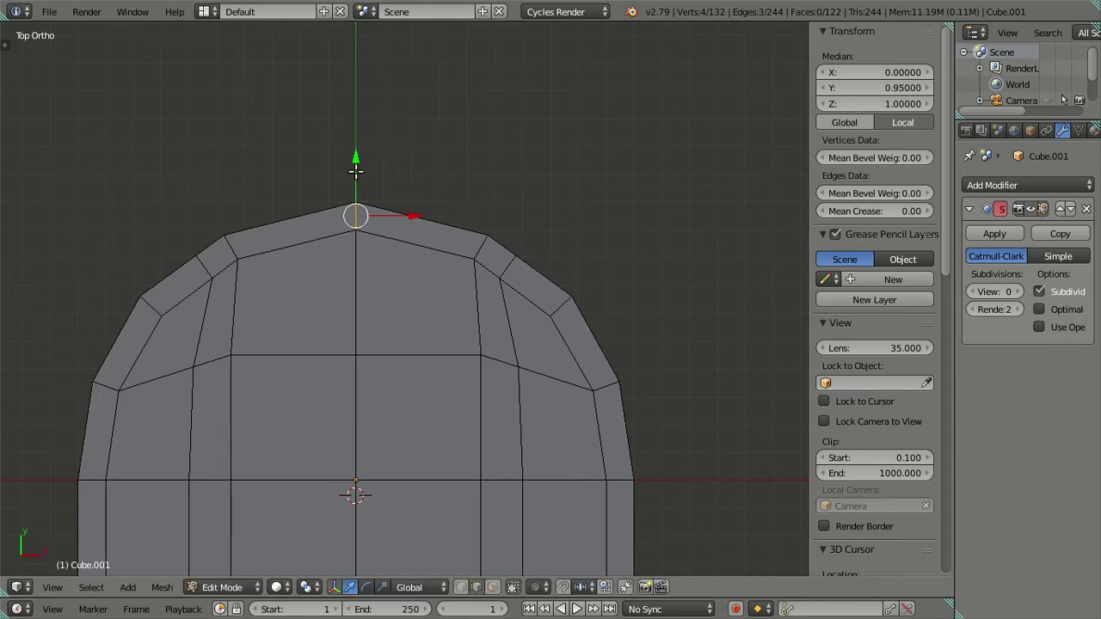
key(g)
key(y)
click(357, 181)
drag(358, 181, 387, 280)
scroll(down, 3)
key(Tab)
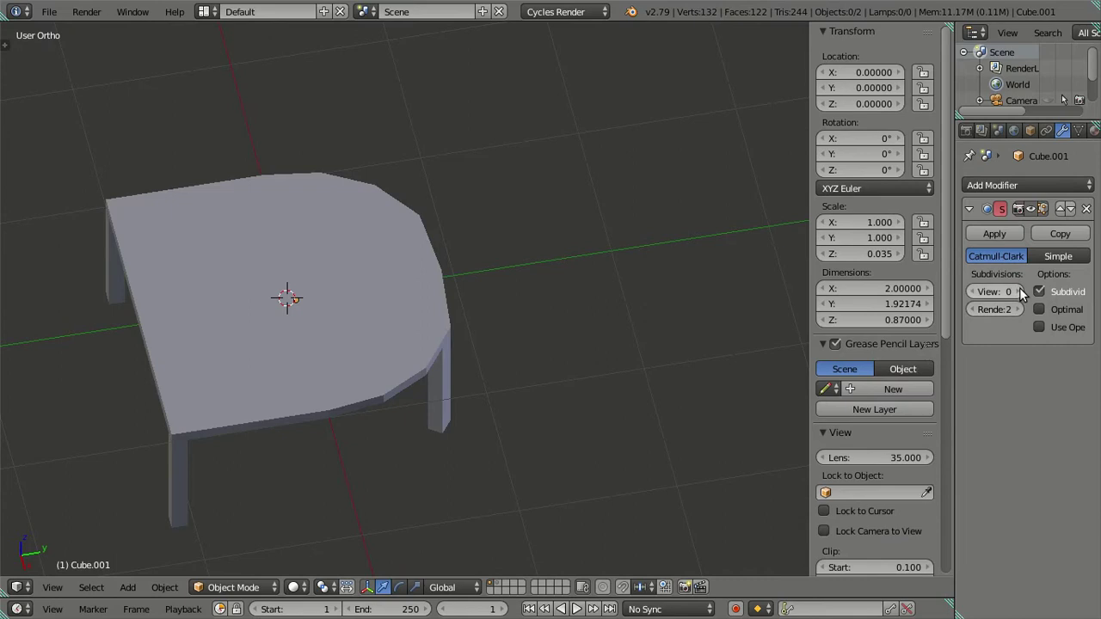
Step: Preview the smoothed table at Subdivision viewport level 2, then re-enter Edit Mode
click(1021, 291)
drag(680, 383, 442, 338)
key(Tab)
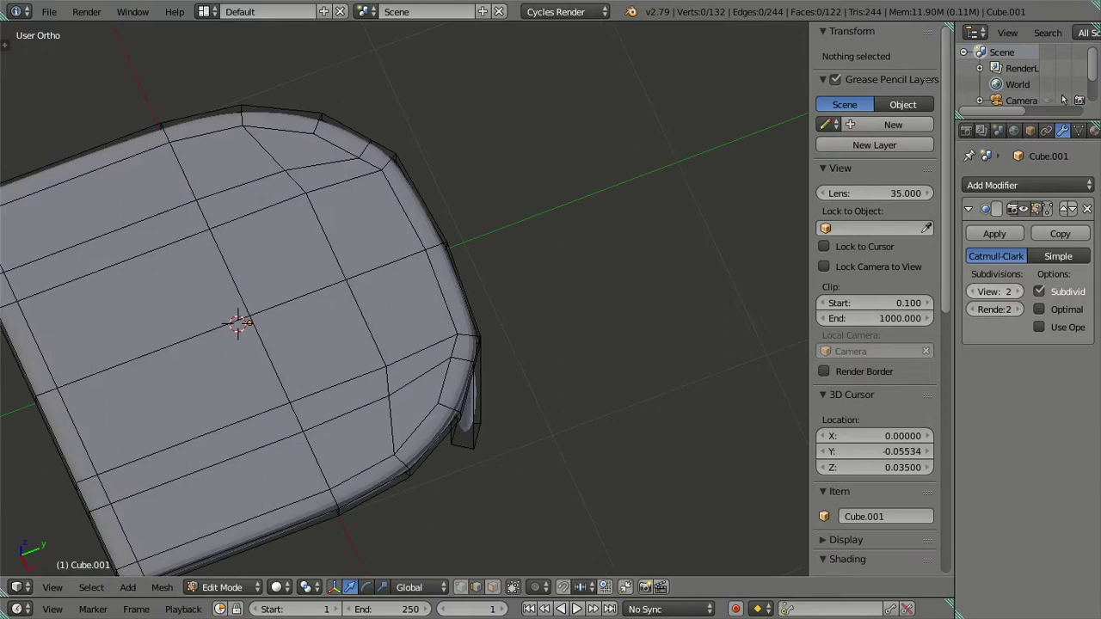
Step: Set the viewport subdivision level back to 0 and frame one leg in right-side view
key(ctrl+0)
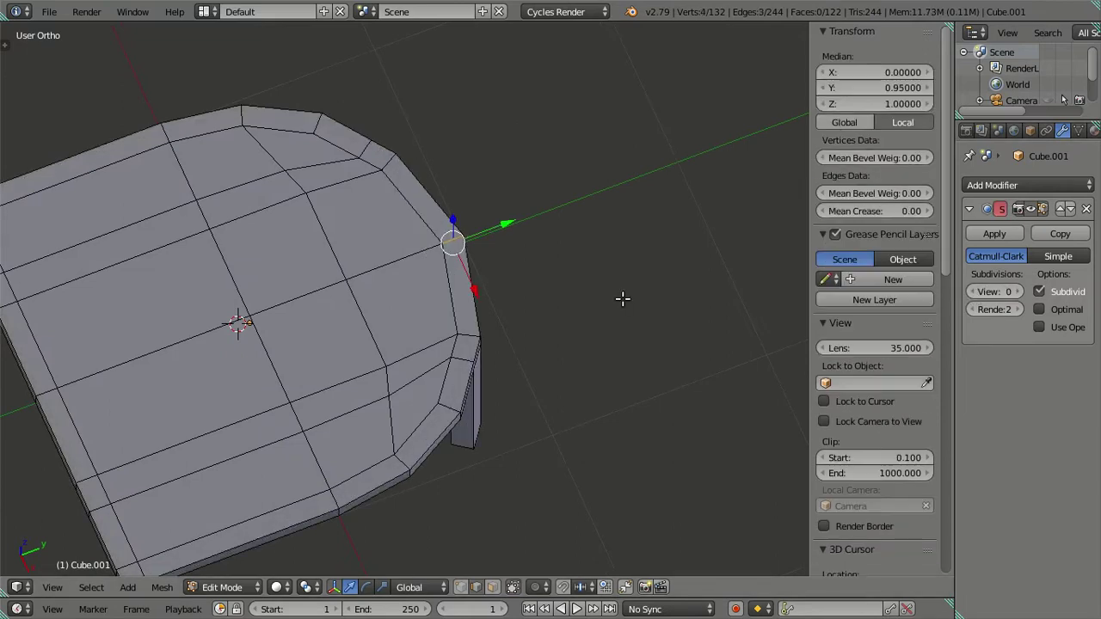
drag(623, 298, 381, 135)
drag(359, 281, 410, 341)
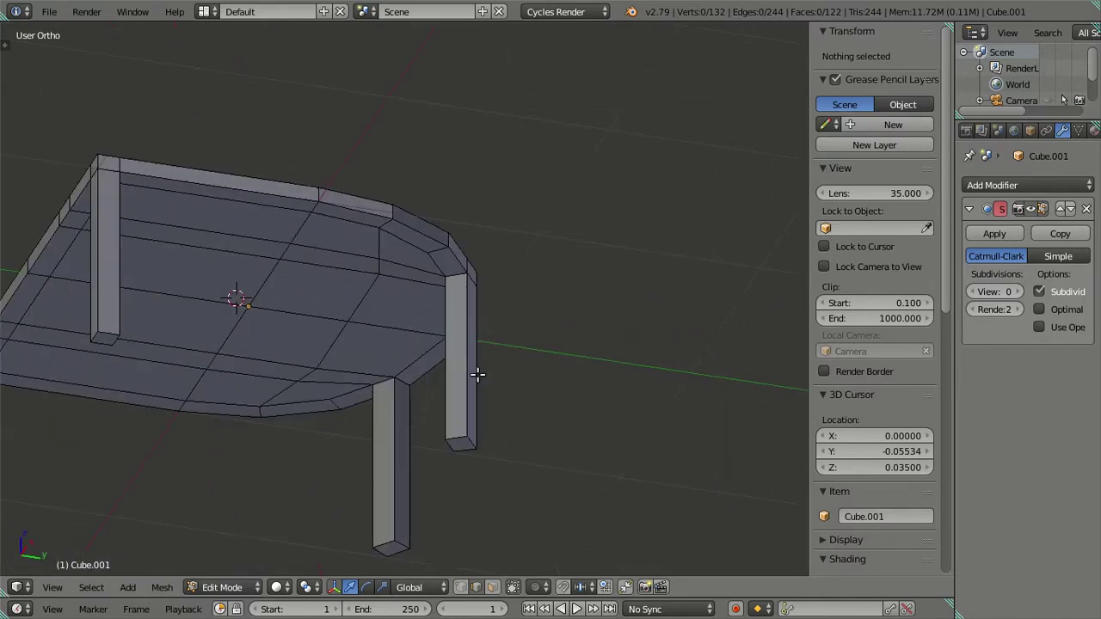
key(KP_3)
drag(454, 398, 483, 296)
scroll(up, 3)
key(ctrl+r)
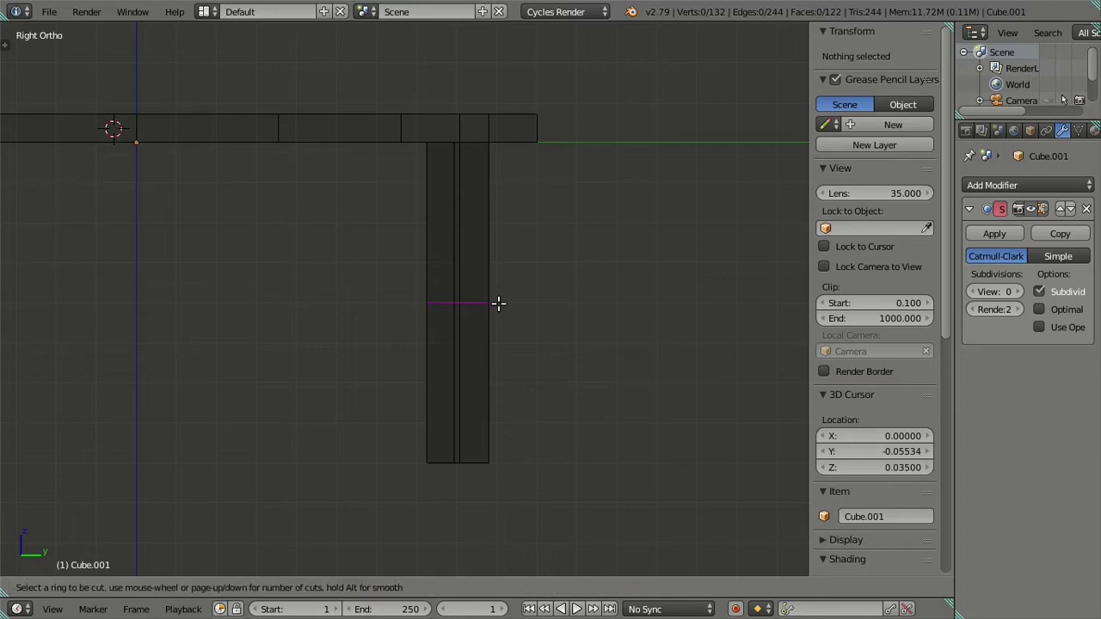
Step: Cut a centred edge loop across each of the two front legs
click(499, 303)
right_click(499, 303)
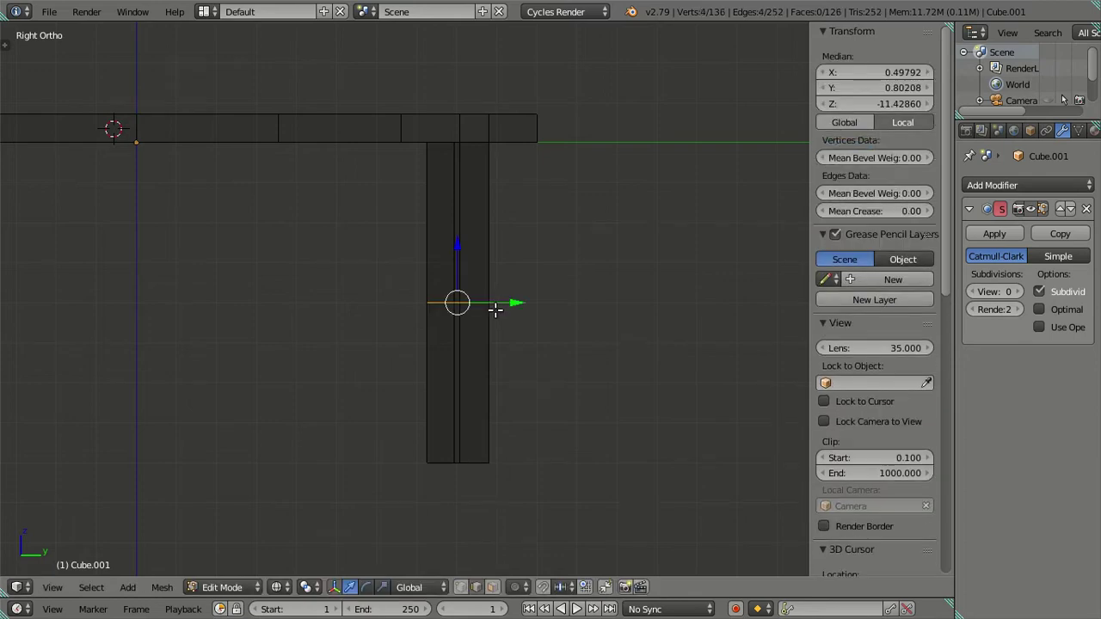
drag(491, 307, 531, 322)
key(ctrl+r)
click(380, 328)
right_click(379, 327)
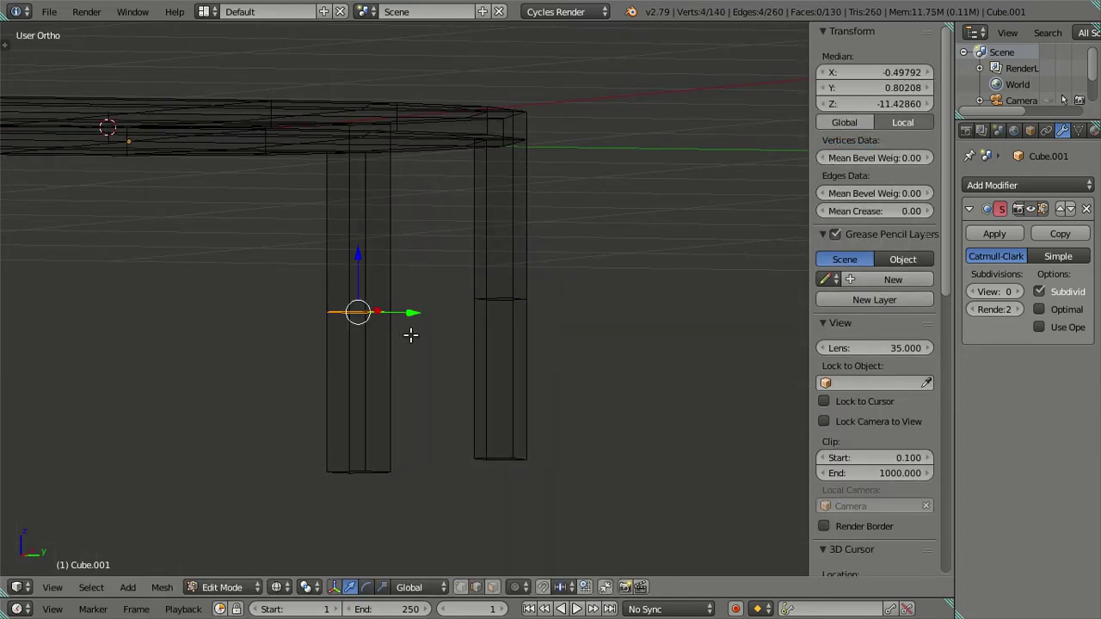
Step: In right-side view, box-select the leg's foot vertices and splay them outward
key(KP_3)
key(a)
key(b)
drag(570, 497, 353, 423)
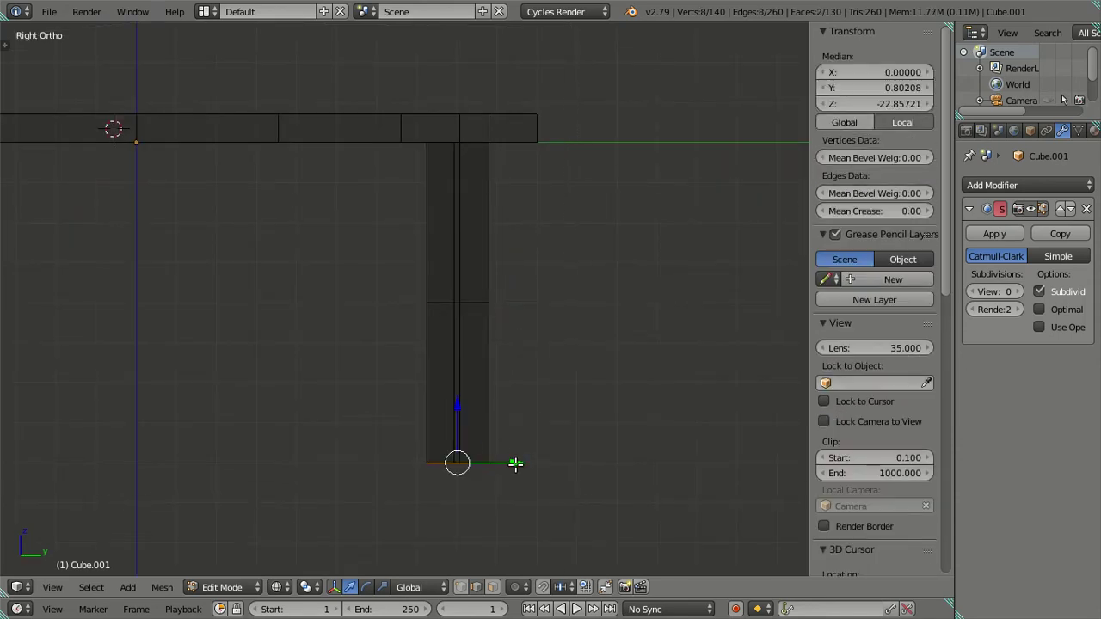
drag(515, 464, 557, 464)
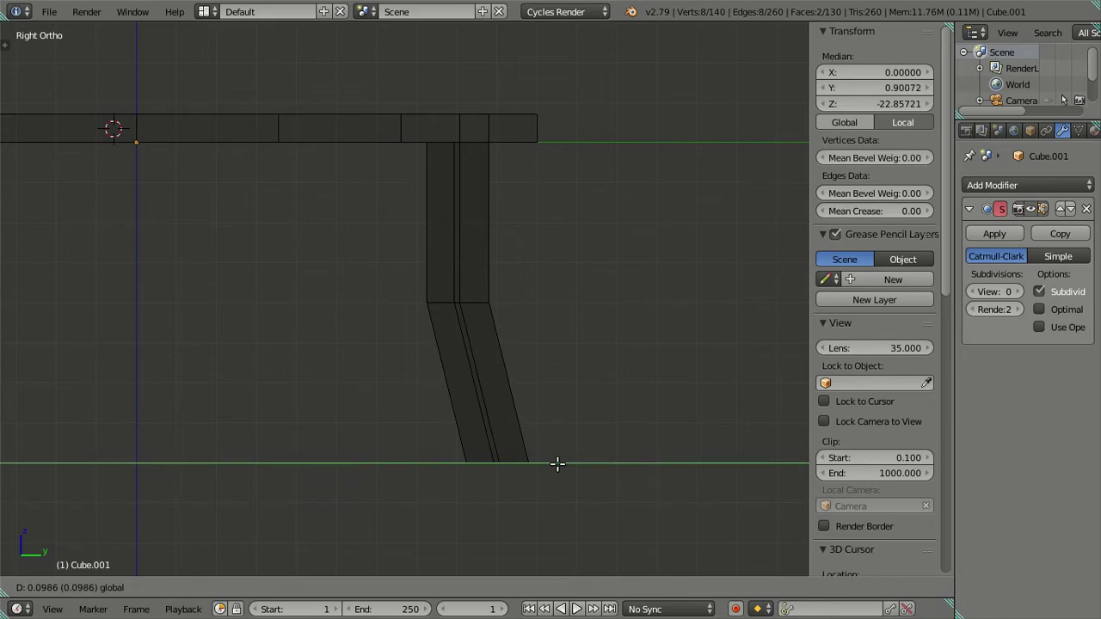
drag(557, 464, 531, 453)
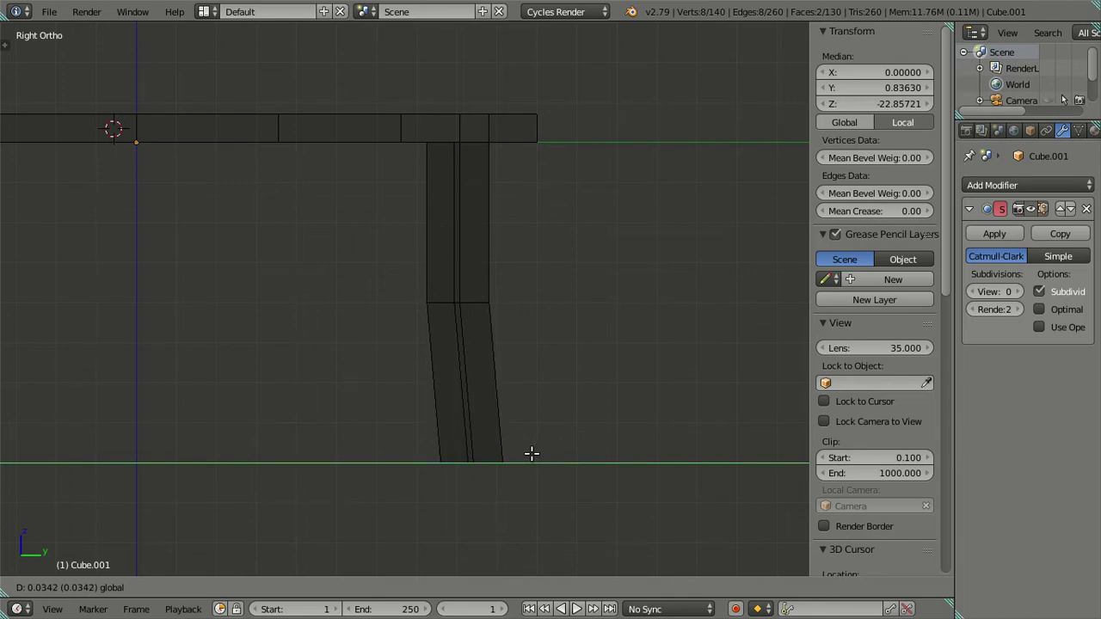
click(526, 448)
Step: Box-select the leg's middle edge loop and move it along Y
key(b)
drag(570, 349, 337, 249)
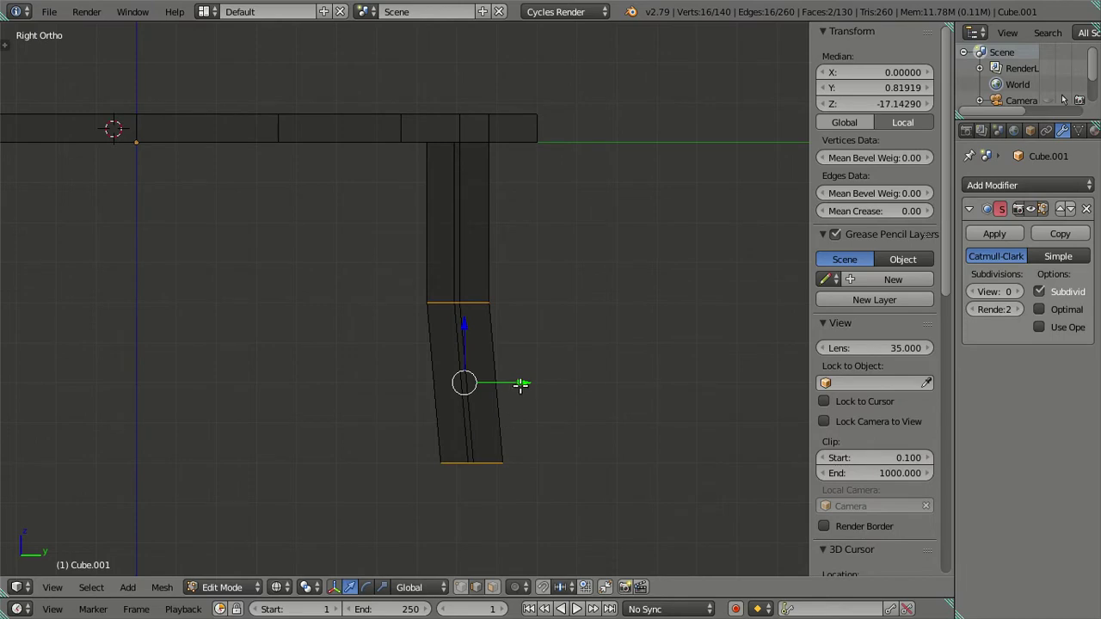
key(g)
key(y)
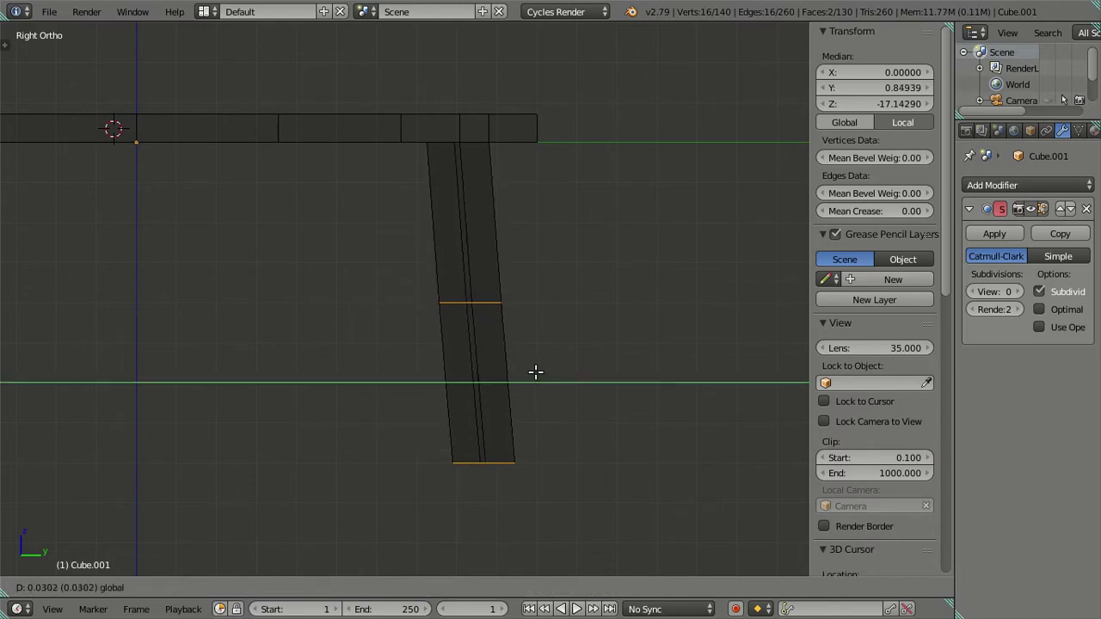
click(534, 372)
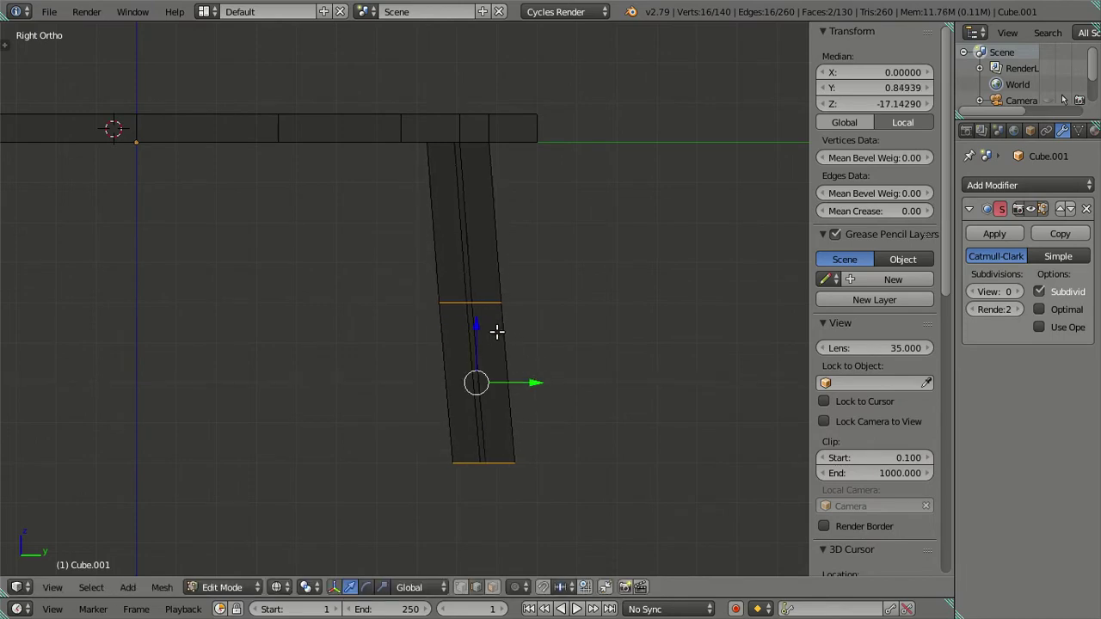
Step: Shift the leg's bottom edge loop outward along Y, then check the bent legs in solid shading
key(c)
drag(531, 297, 430, 295)
key(Escape)
key(g)
key(y)
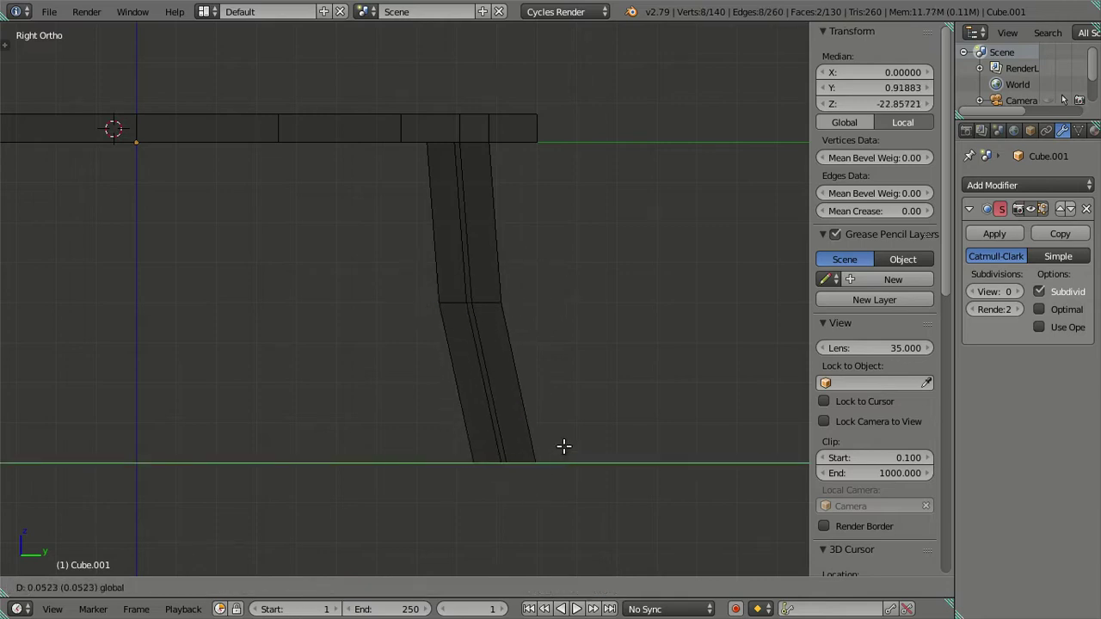
click(563, 445)
scroll(down, 3)
scroll(down, 3)
drag(393, 410, 450, 367)
key(a)
key(z)
key(KP_3)
scroll(down, 3)
drag(367, 369, 482, 404)
key(KP_3)
scroll(up, 3)
key(Tab)
drag(543, 450, 489, 327)
key(Tab)
scroll(up, 3)
key(z)
scroll(up, 3)
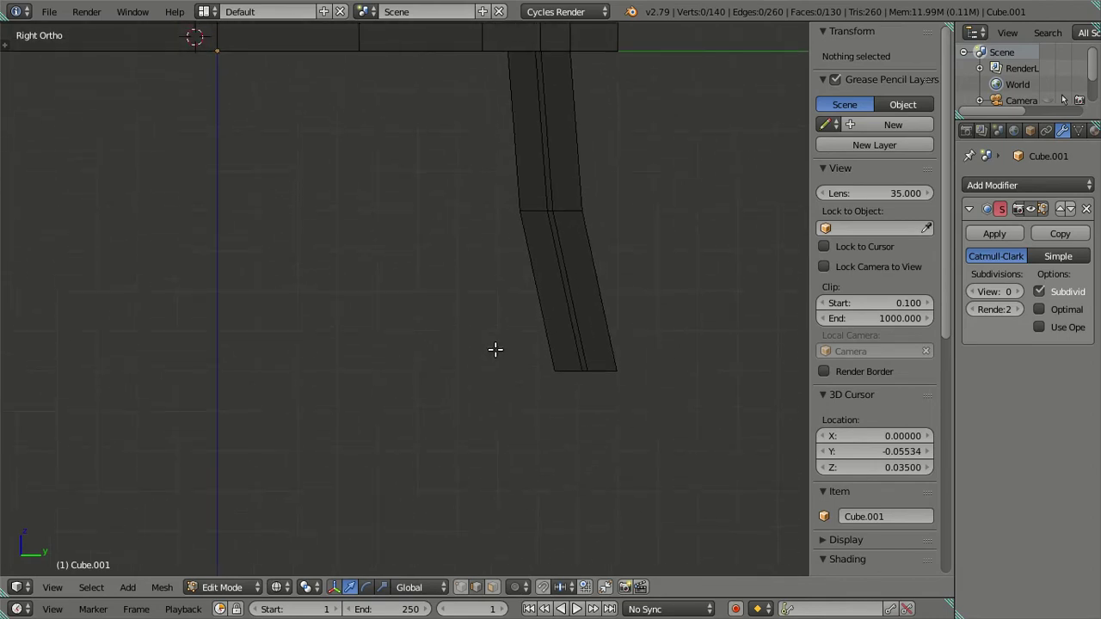
drag(589, 319, 504, 322)
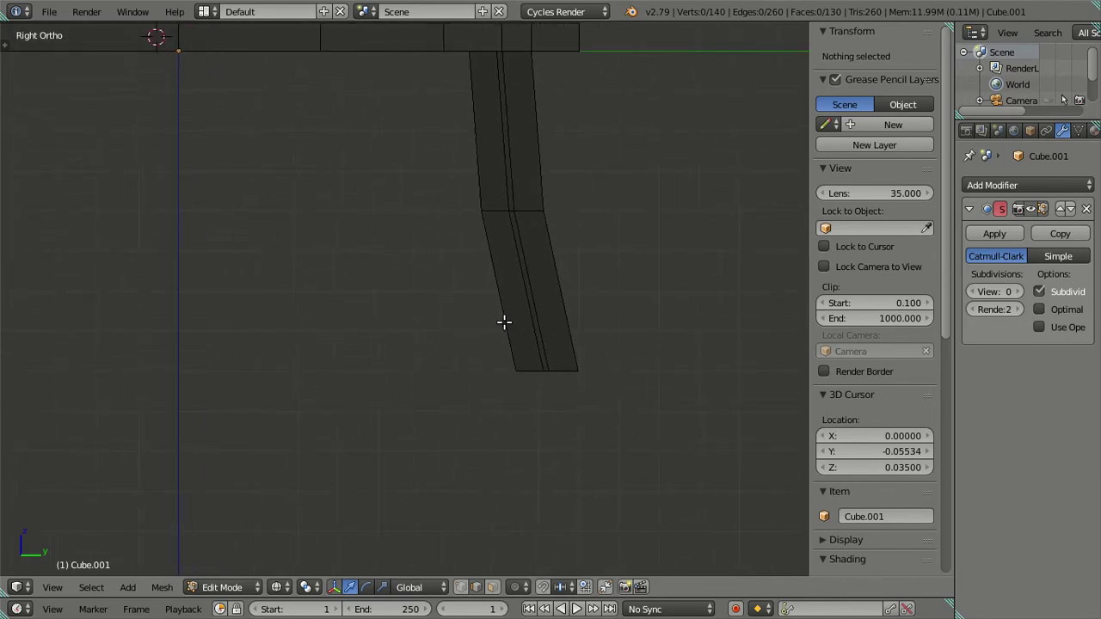
scroll(up, 3)
scroll(up, 3)
key(ctrl+r)
scroll(up, 3)
click(474, 302)
right_click(474, 303)
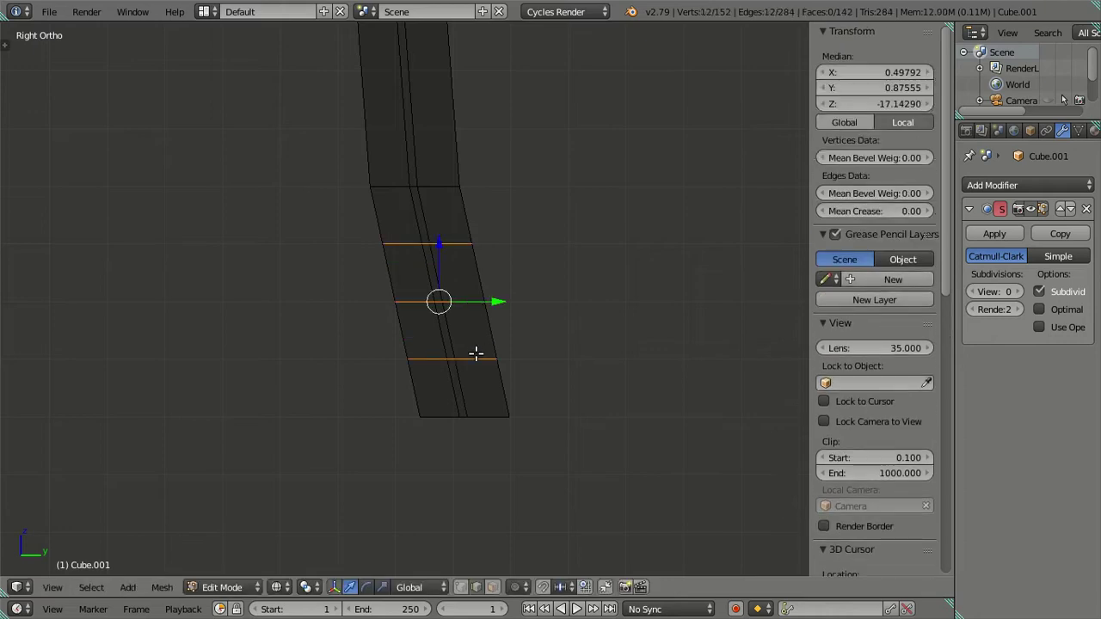
key(x)
click(500, 346)
drag(499, 347, 402, 321)
key(z)
key(ctrl+r)
scroll(up, 3)
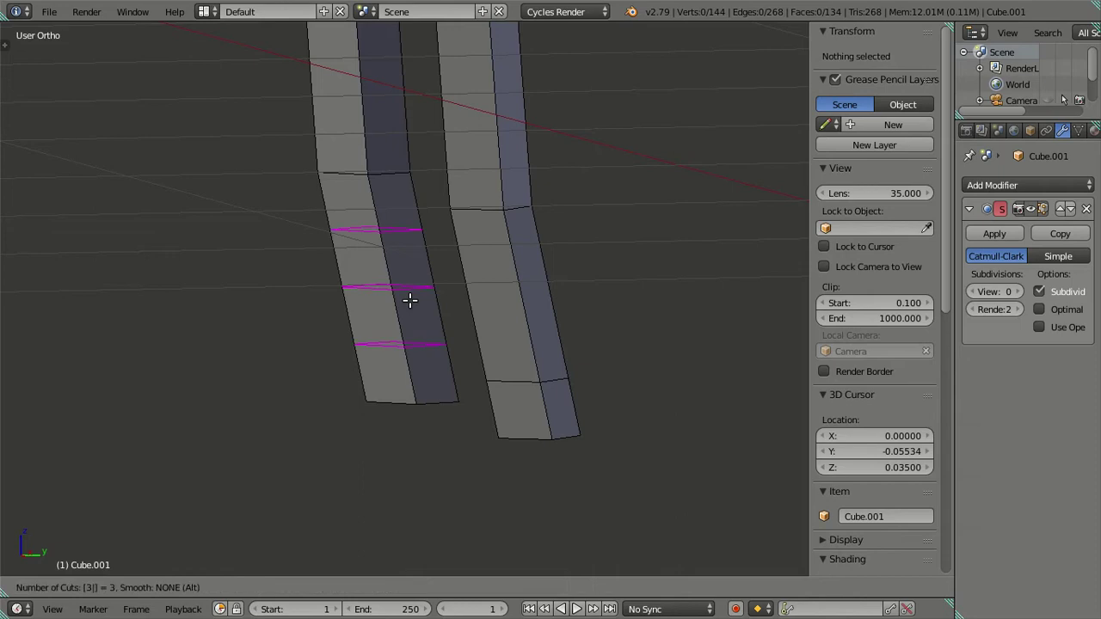
click(409, 299)
right_click(410, 299)
key(ctrl+z)
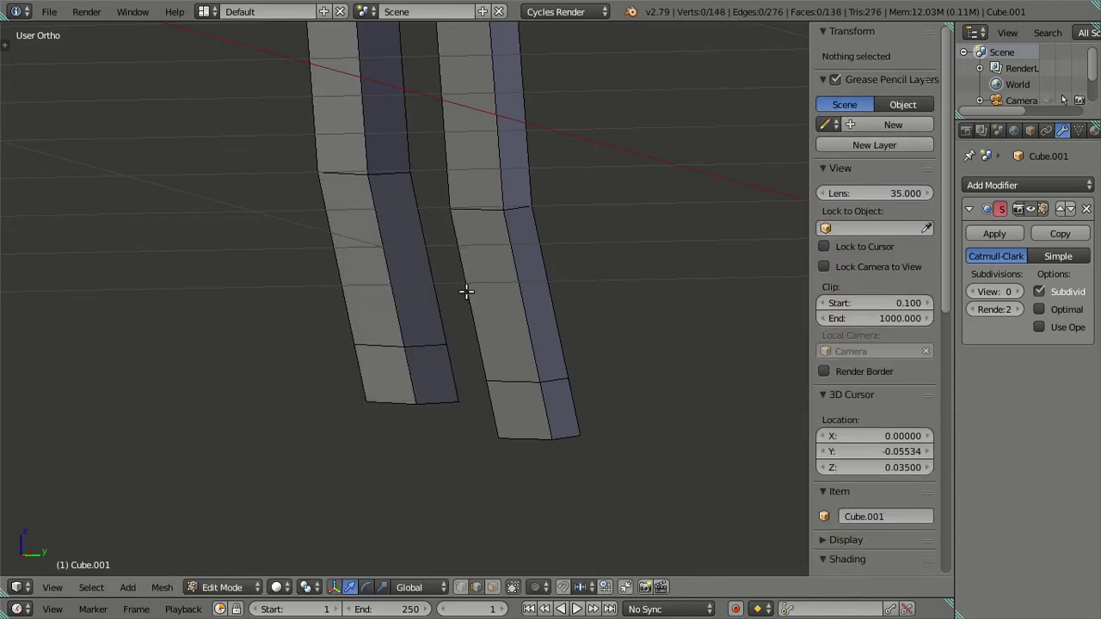
scroll(down, 3)
drag(568, 263, 556, 301)
key(KP_1)
drag(603, 366, 536, 356)
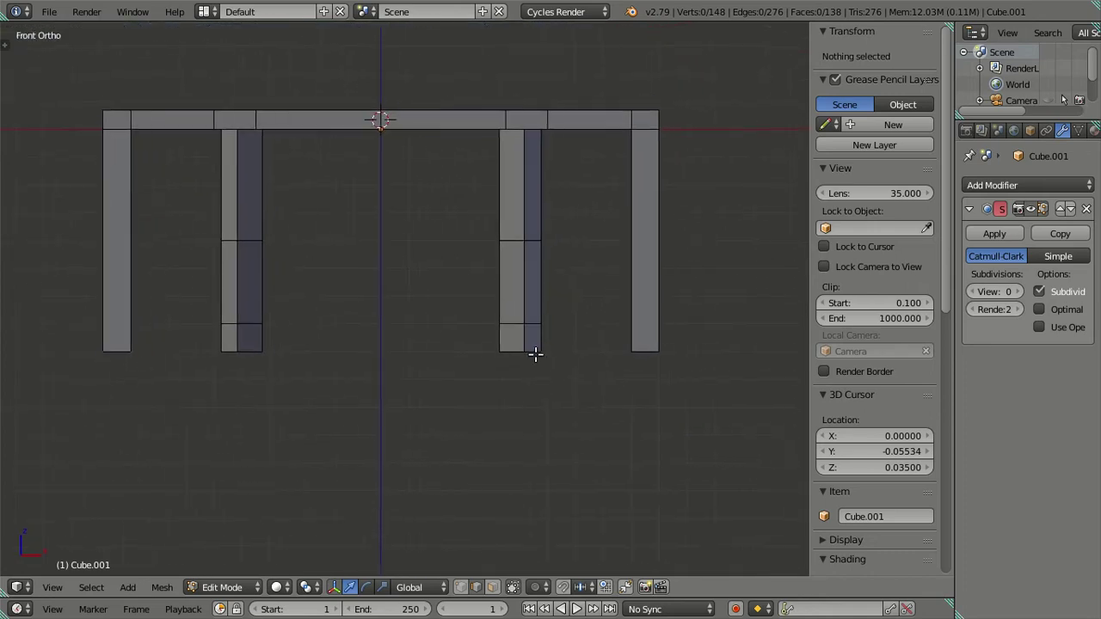
key(ctrl+r)
click(624, 279)
right_click(620, 280)
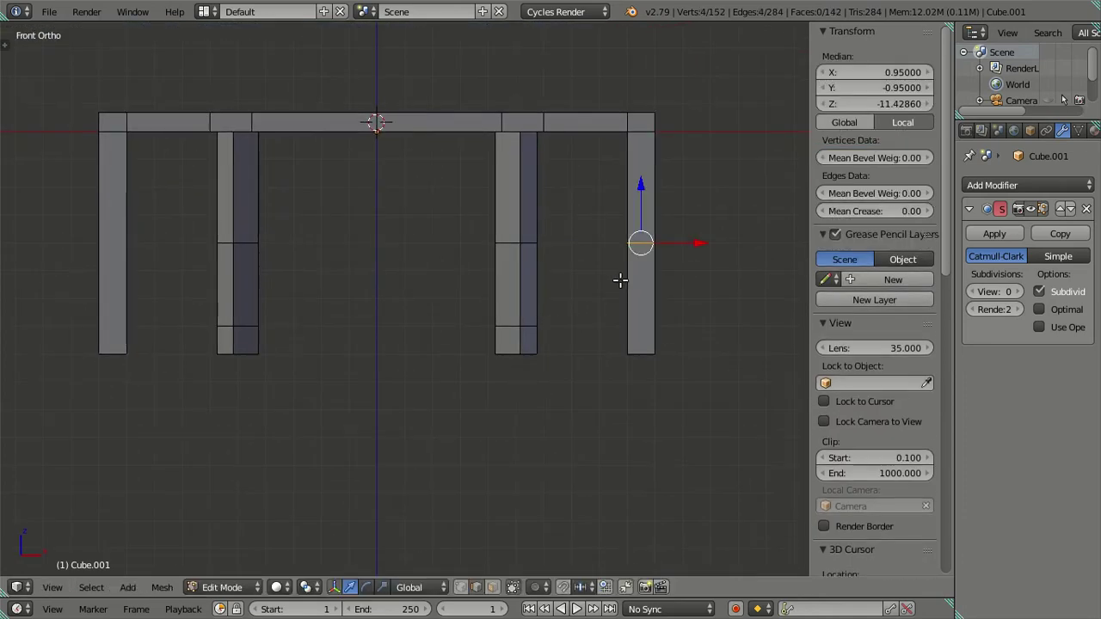
key(ctrl+r)
click(120, 249)
right_click(121, 249)
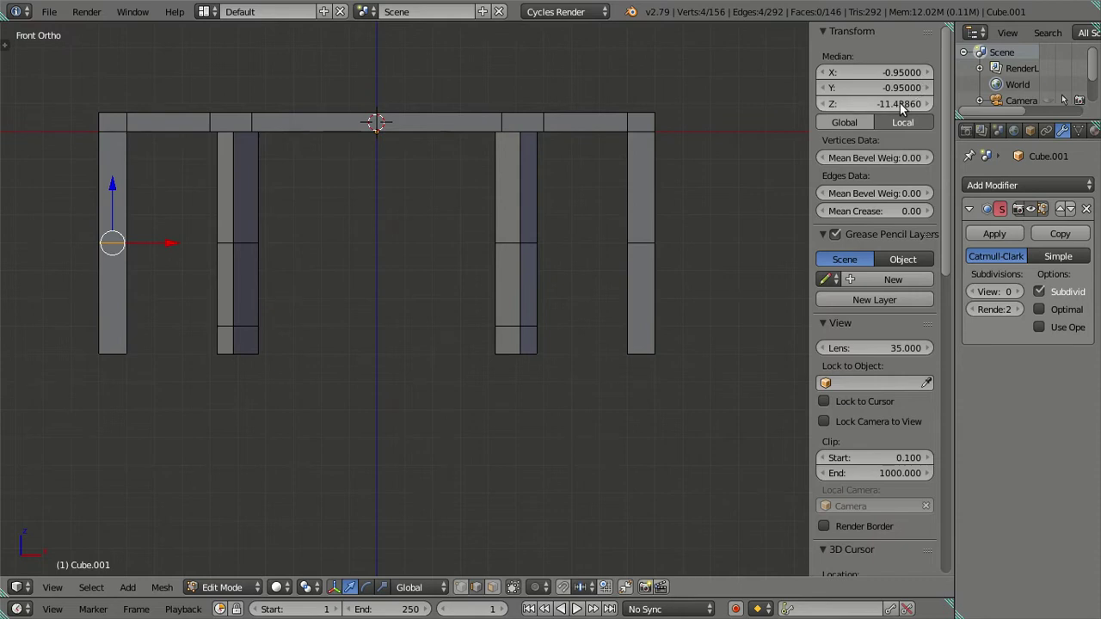
key(a)
right_click(639, 242)
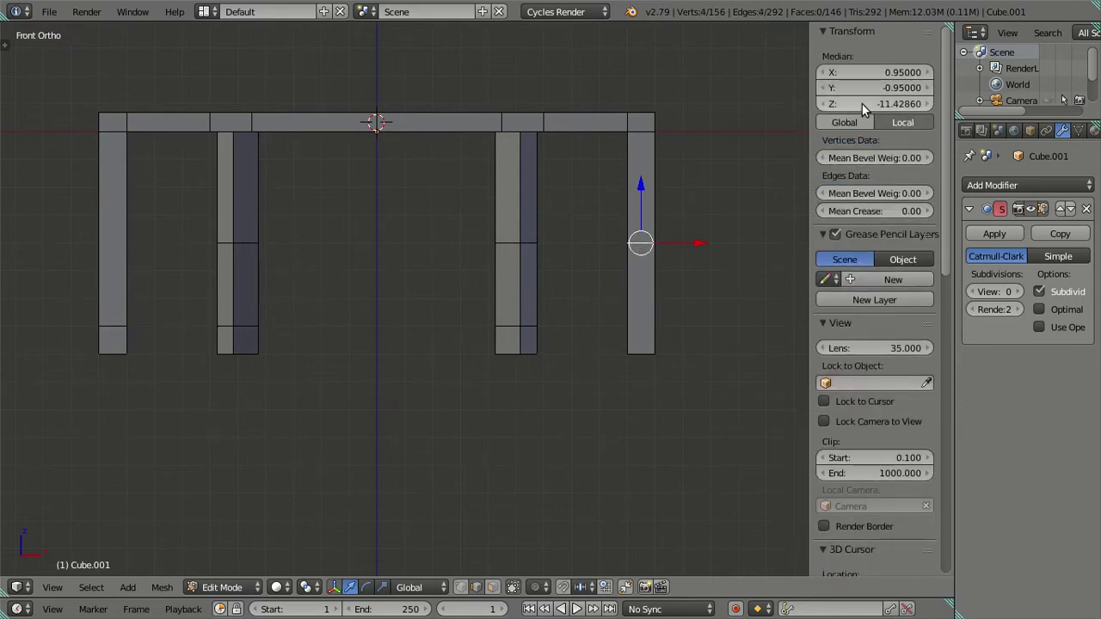
key(ctrl+z)
key(ctrl+z)
key(ctrl+z)
key(ctrl+z)
drag(607, 401, 430, 326)
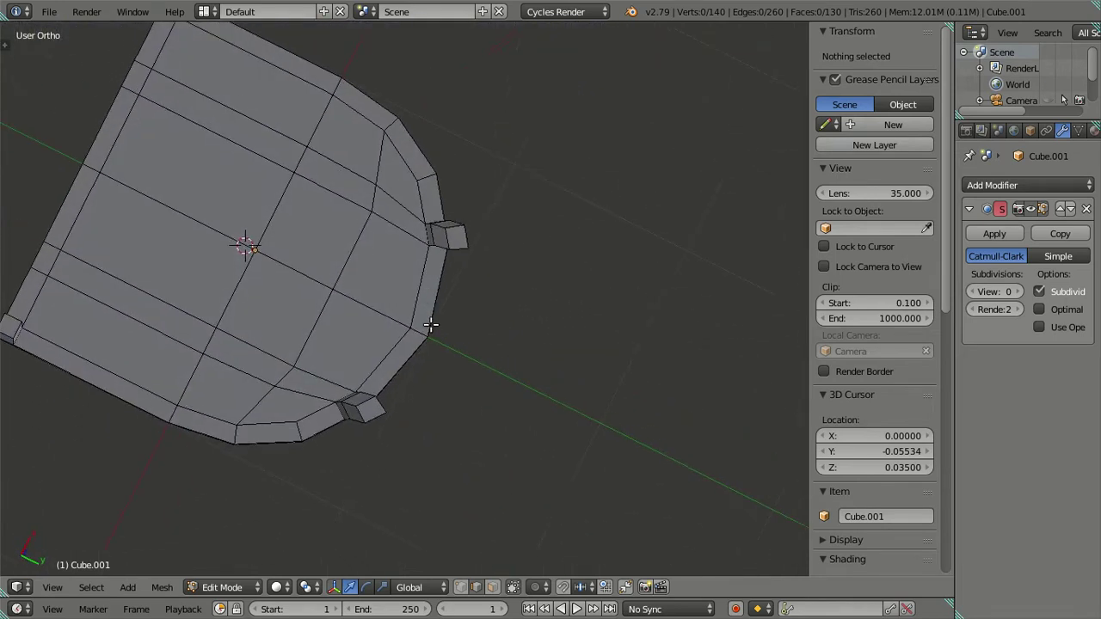
Step: In face select mode, scale the first leg's bottom face down to 0.7
click(492, 587)
scroll(up, 3)
scroll(down, 3)
drag(496, 288, 367, 376)
scroll(up, 3)
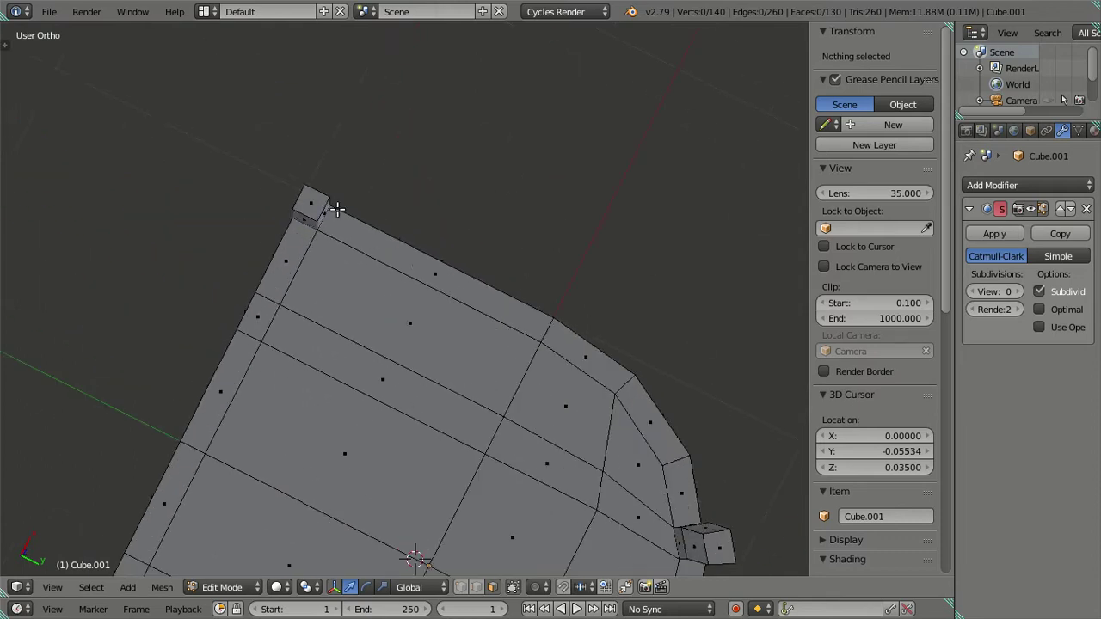
right_click(314, 204)
drag(313, 204, 453, 340)
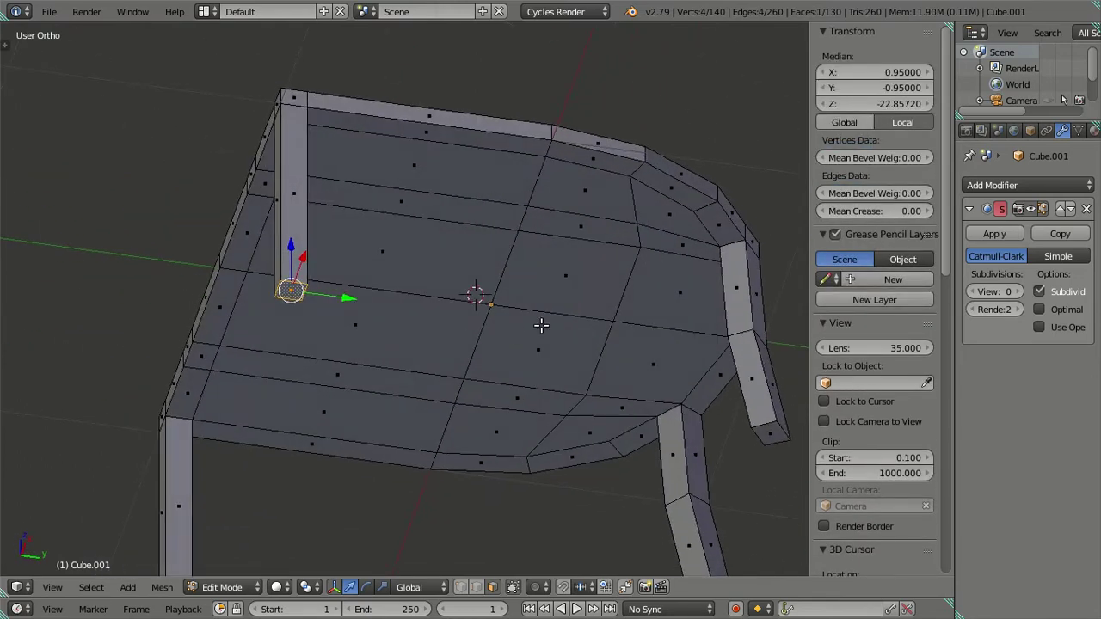
text(s)
text(0)
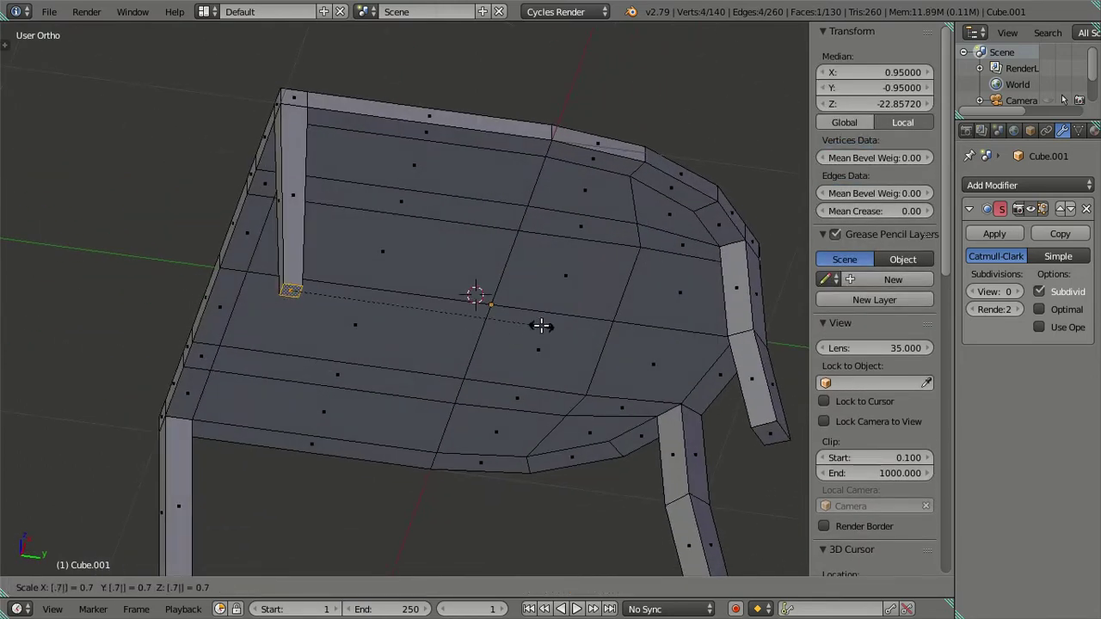
key(Return)
scroll(down, 3)
Step: Scale a second leg's bottom face to 0.75
key(a)
drag(341, 403, 290, 464)
scroll(up, 3)
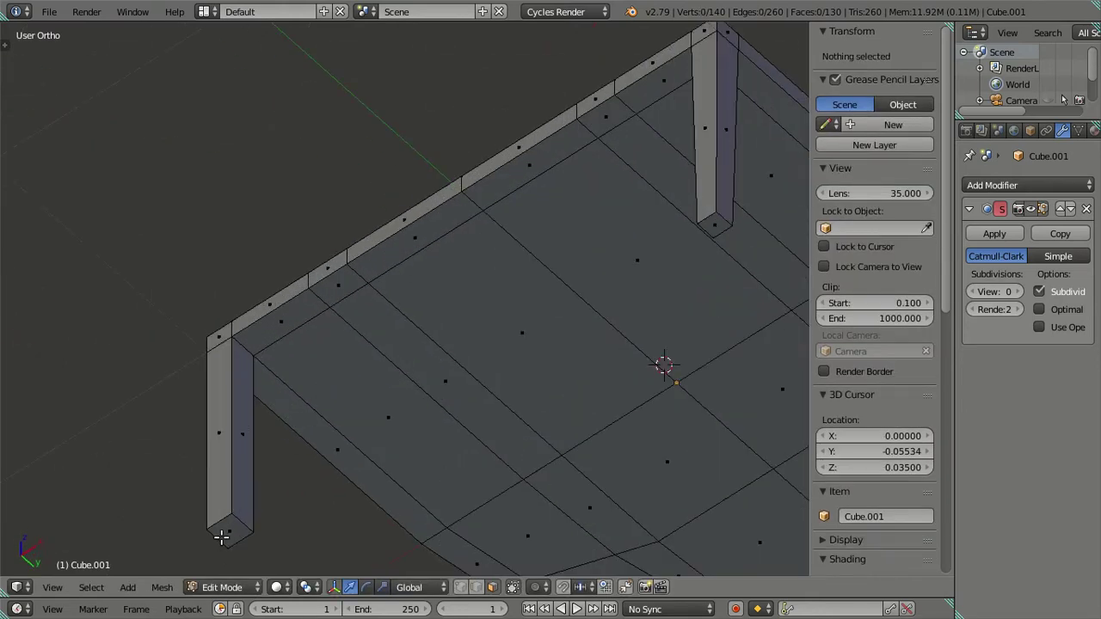
right_click(221, 536)
text(s.75)
key(Return)
Step: Shrink a third leg's bottom face to 0.5
key(a)
scroll(down, 3)
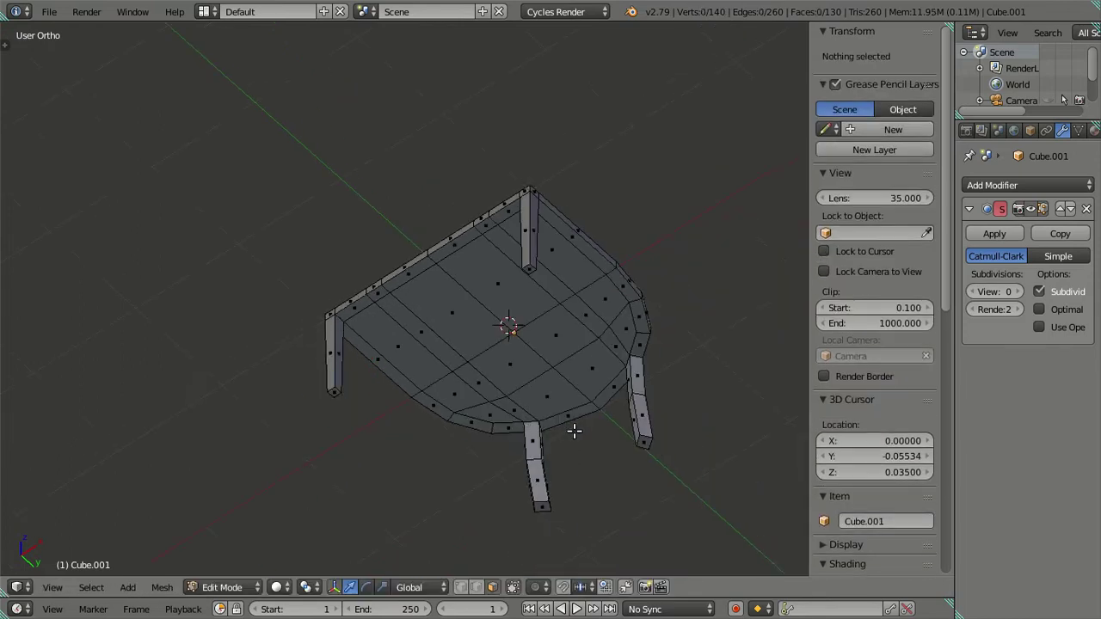
drag(570, 430, 381, 295)
scroll(up, 3)
scroll(up, 3)
scroll(up, 3)
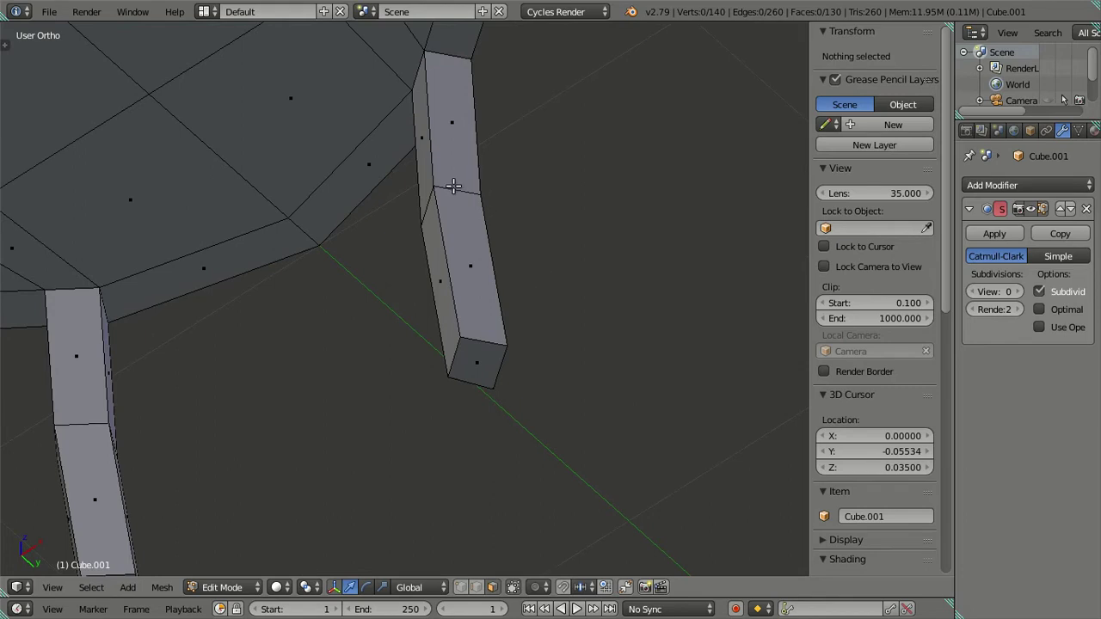
right_click(478, 355)
text(s.)
text(5)
key(Return)
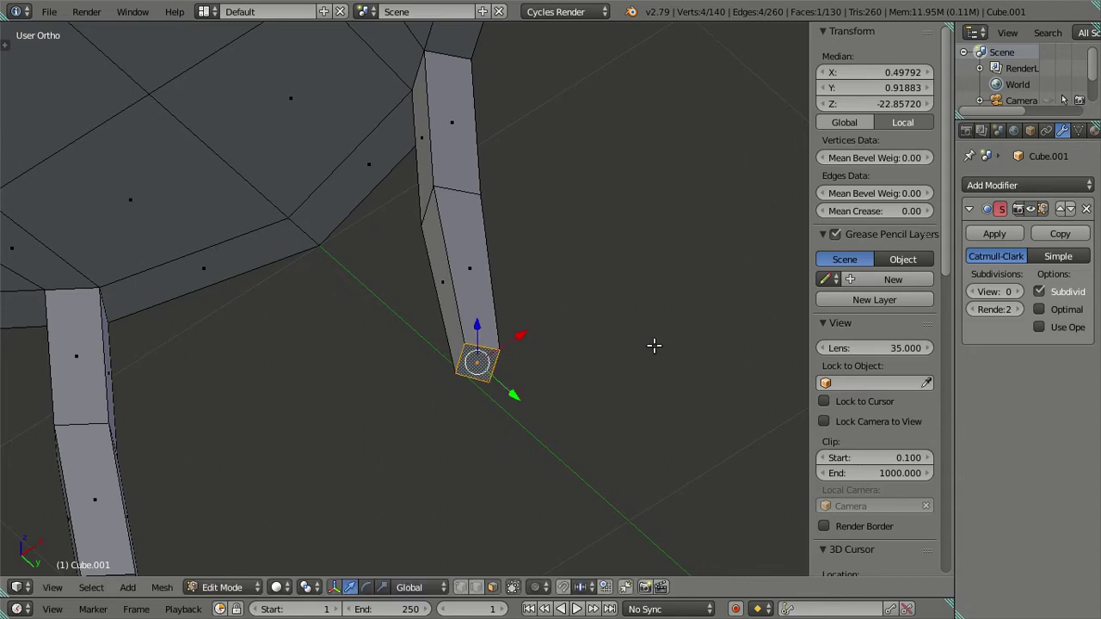
Step: Compare the tapered legs from a low side view in Object Mode, then return to Edit Mode
key(a)
key(KP_8)
drag(298, 406, 573, 340)
key(Tab)
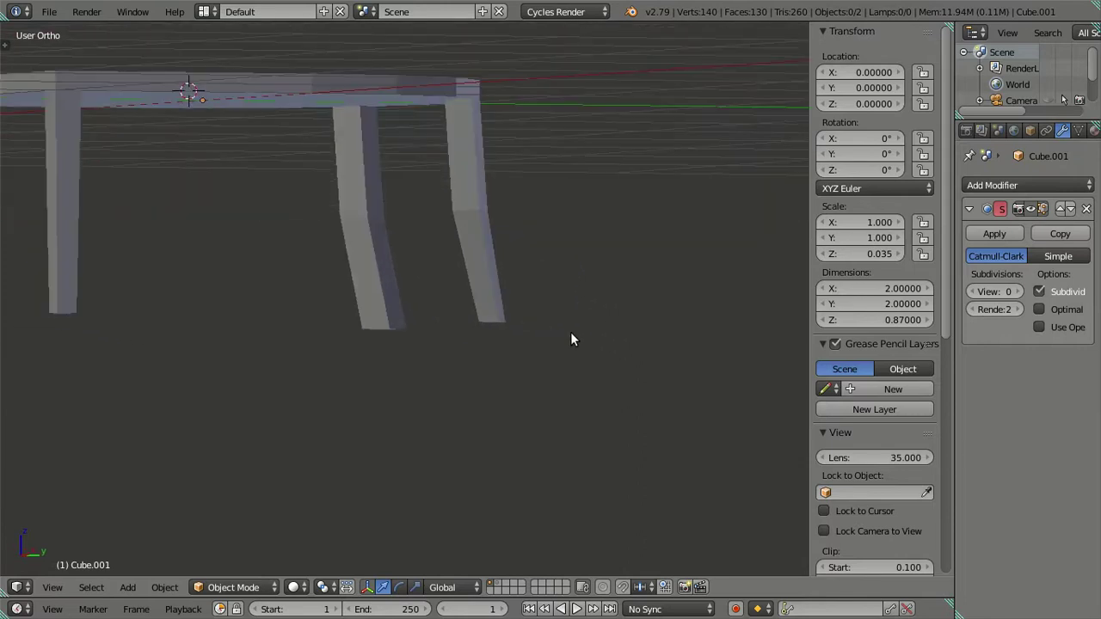
drag(450, 315, 543, 130)
key(Tab)
Step: Scale the last leg's bottom face to 0.75
scroll(up, 3)
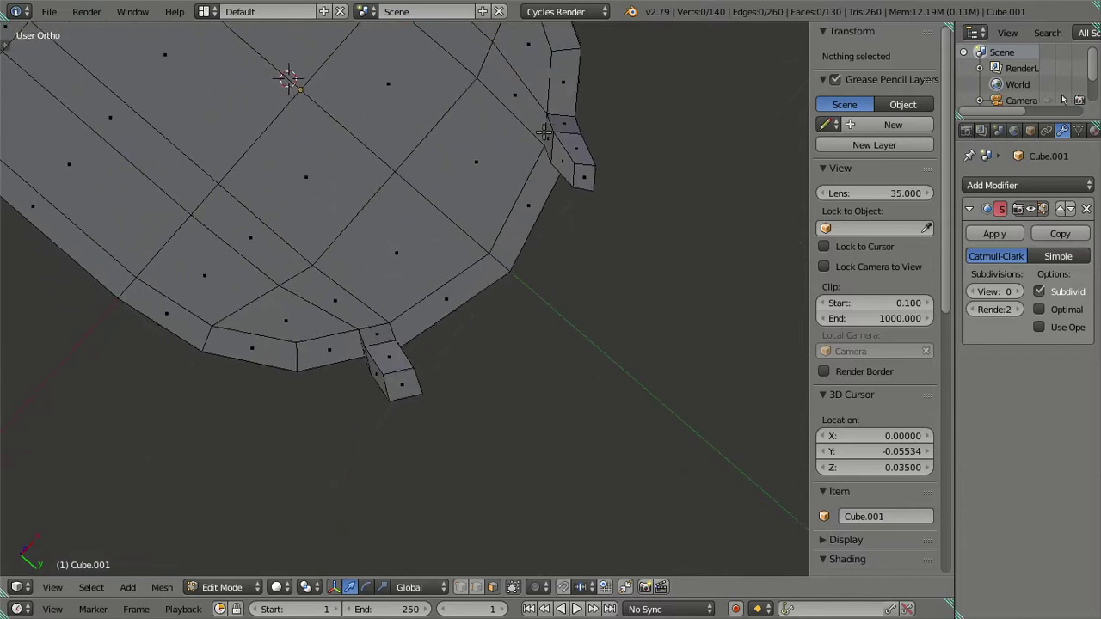
right_click(405, 384)
text(s)
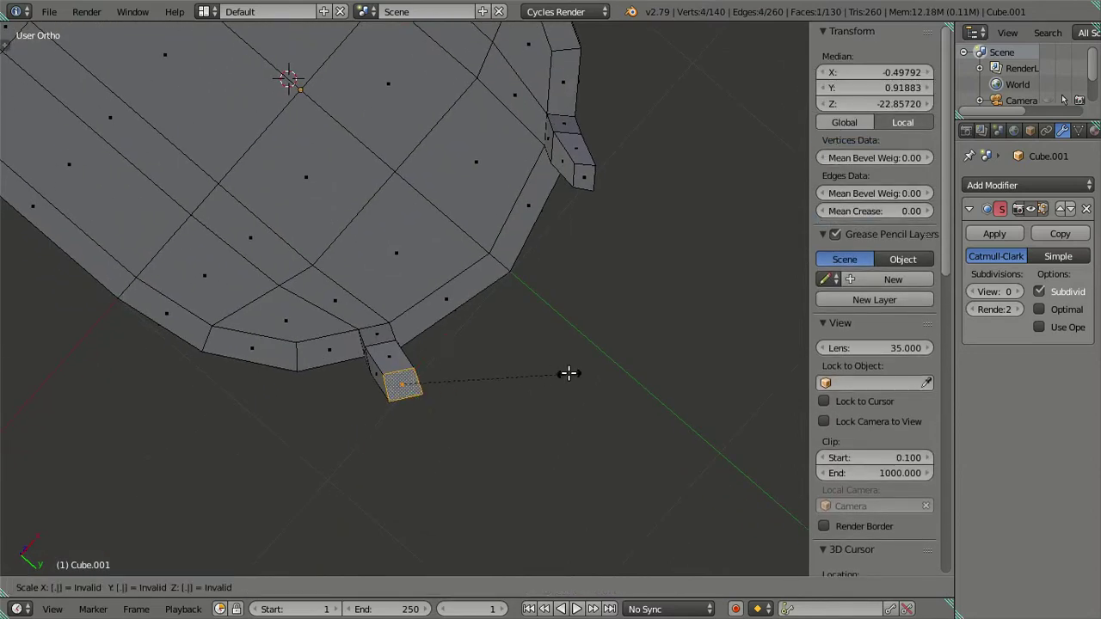
text(75)
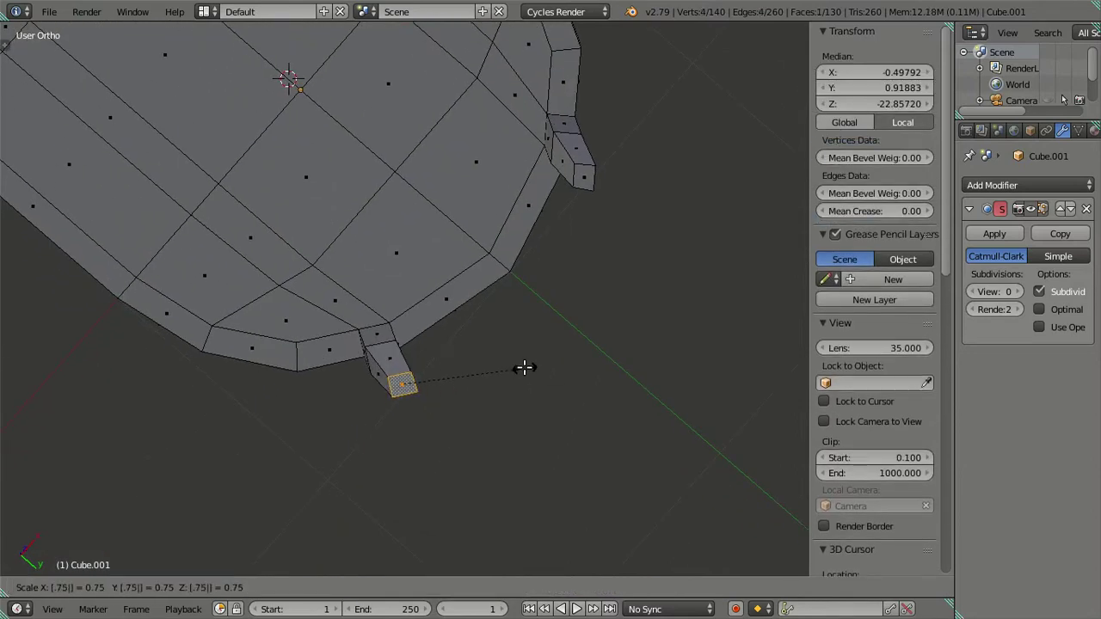
key(Return)
scroll(down, 3)
key(a)
drag(467, 368, 286, 394)
scroll(up, 3)
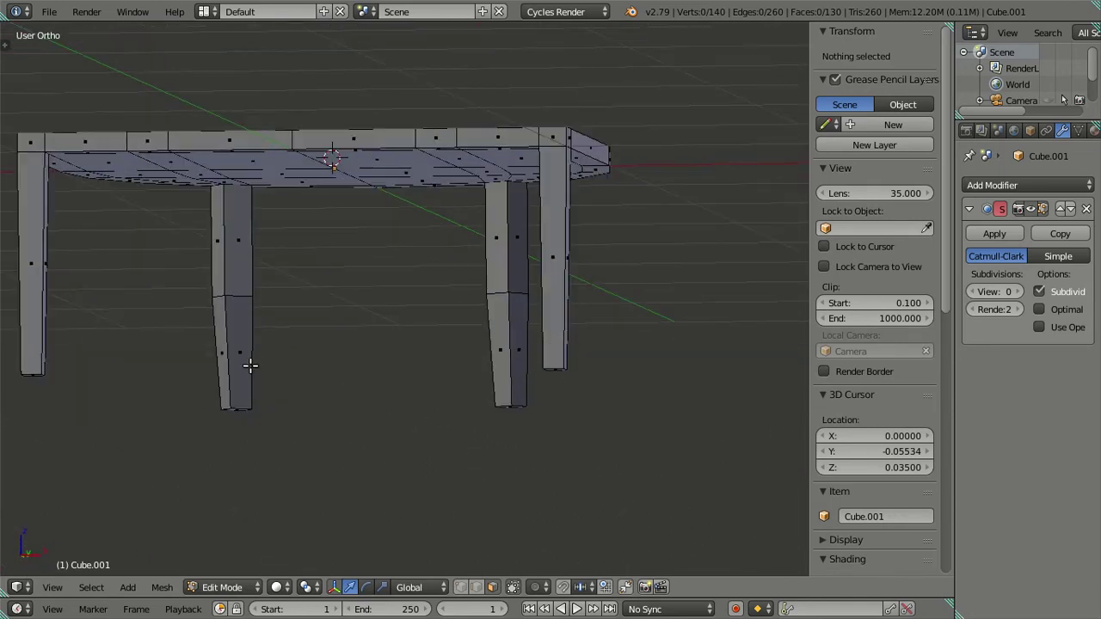
Step: Add a loop cut on the first leg and dissolve the extra edge loop
key(ctrl+r)
scroll(up, 3)
click(249, 366)
right_click(249, 367)
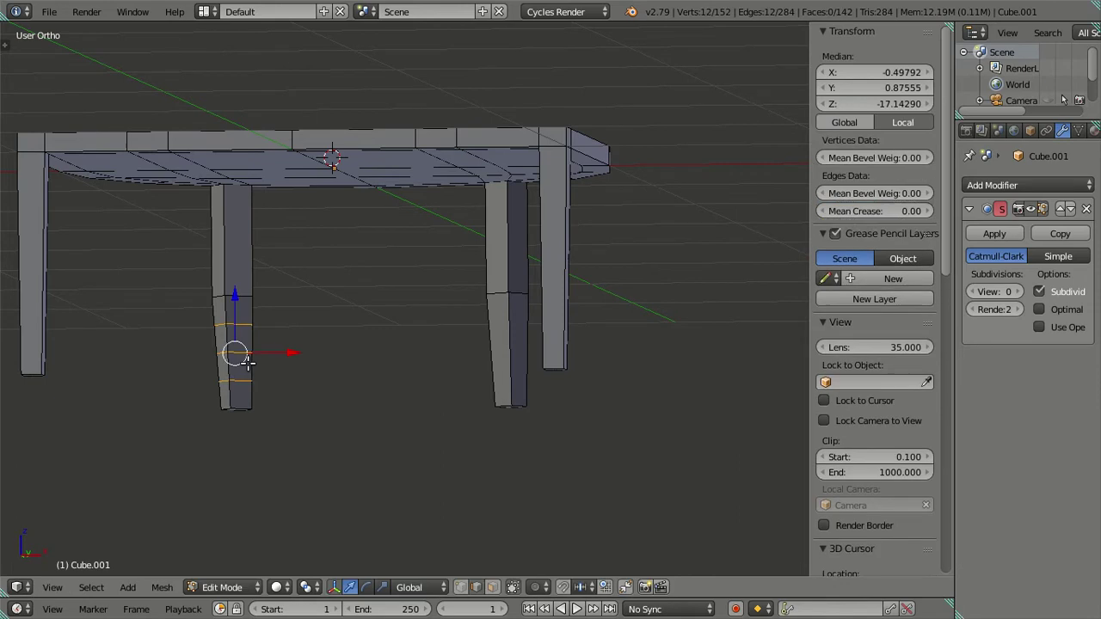
key(x)
click(403, 358)
drag(401, 356, 460, 358)
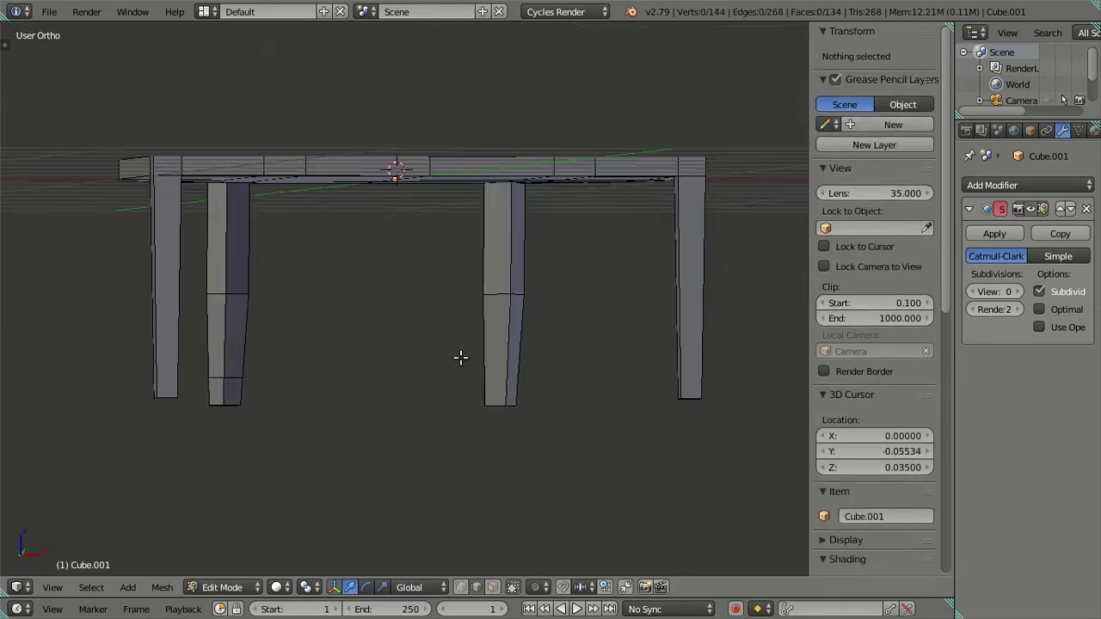
Step: Loop-cut the right-middle leg and dissolve the surplus loop
key(ctrl+r)
click(501, 345)
click(500, 345)
key(x)
click(584, 381)
Step: In front view, cut extra loops into the rightmost leg and dissolve the unwanted one
key(ctrl+r)
click(694, 284)
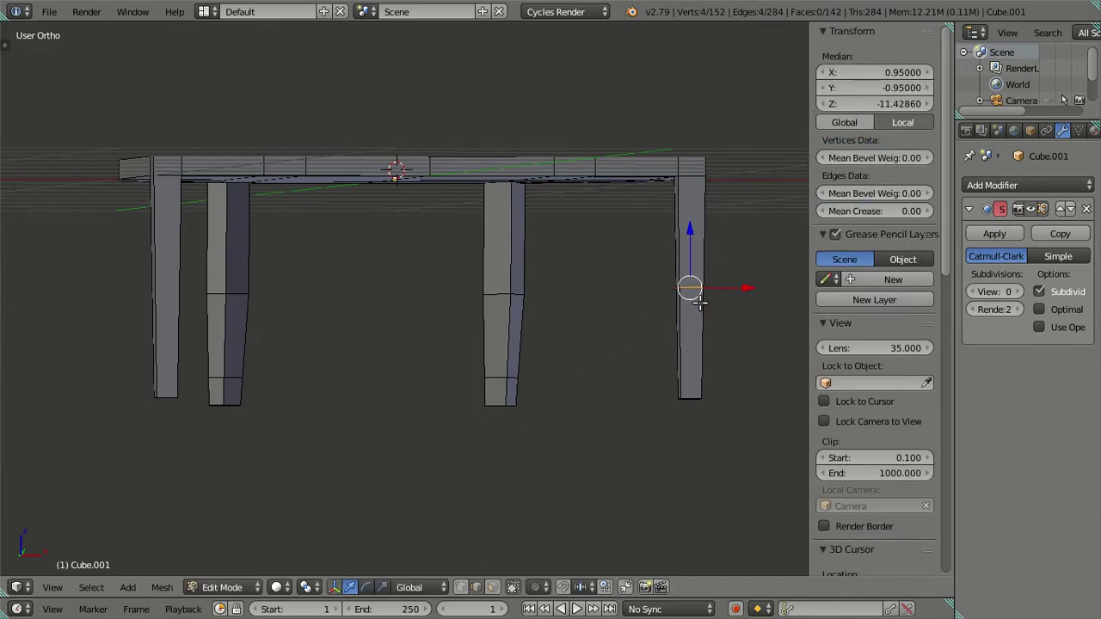
key(KP_1)
scroll(up, 3)
scroll(up, 3)
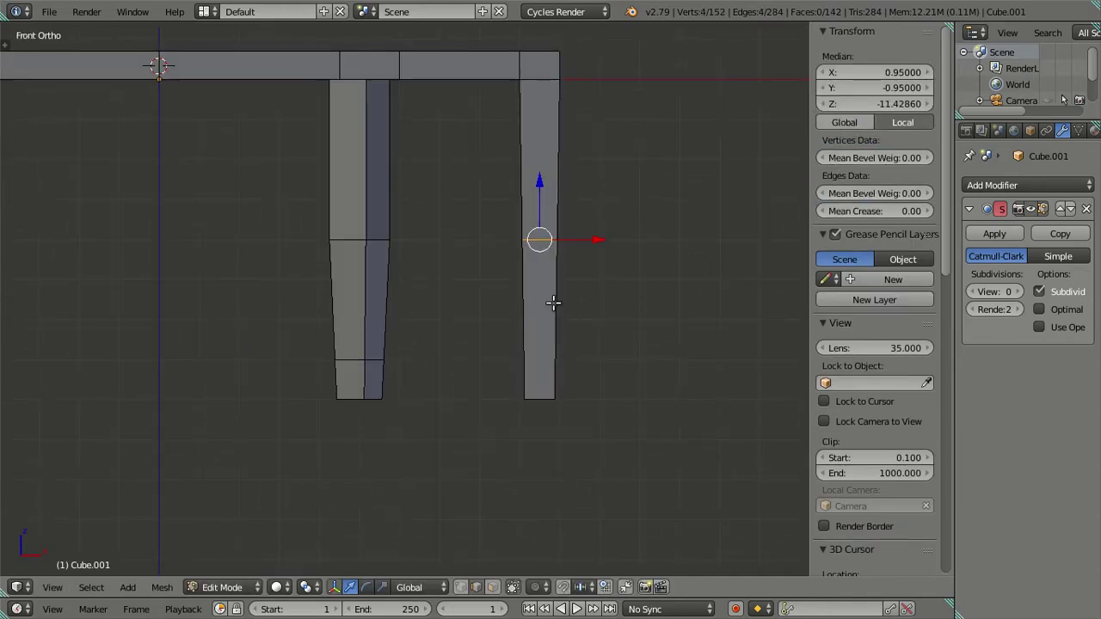
key(ctrl+r)
scroll(up, 3)
click(553, 303)
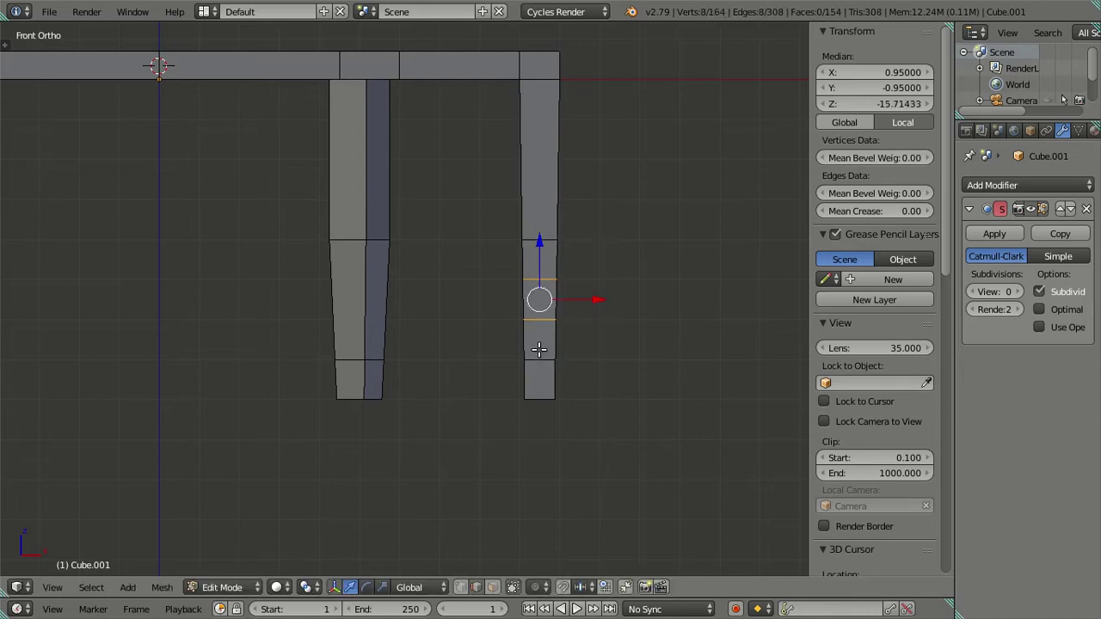
key(x)
click(688, 251)
scroll(down, 3)
Step: Place a mid-height loop on the left leg and dissolve the extra lower cuts
drag(246, 319, 386, 299)
scroll(up, 3)
scroll(up, 3)
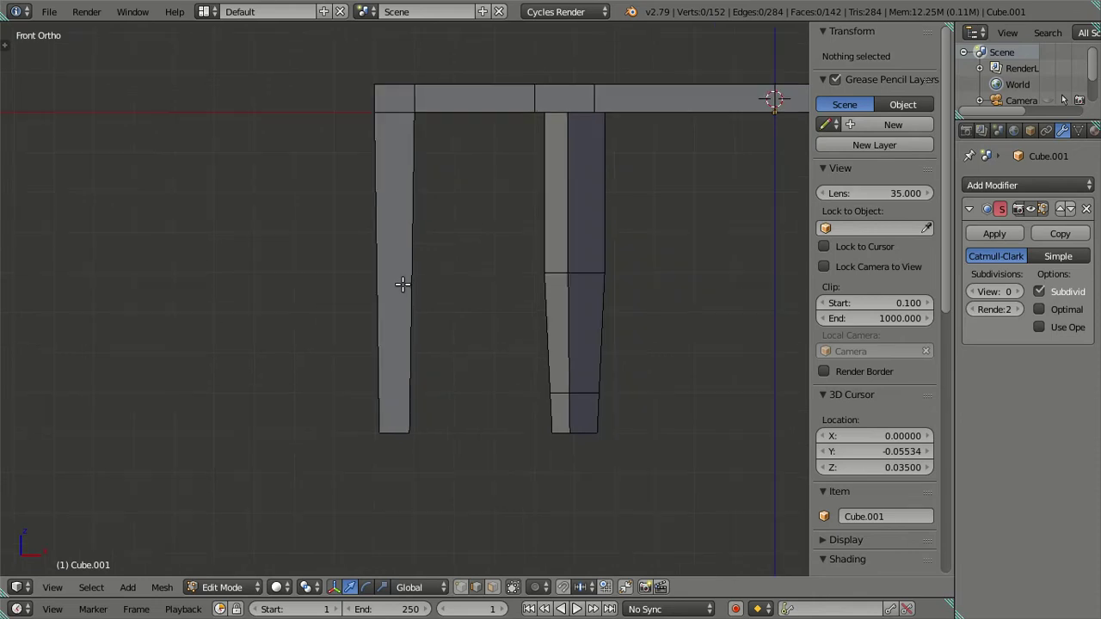
key(ctrl+r)
click(405, 276)
key(ctrl+r)
scroll(up, 3)
click(410, 364)
key(x)
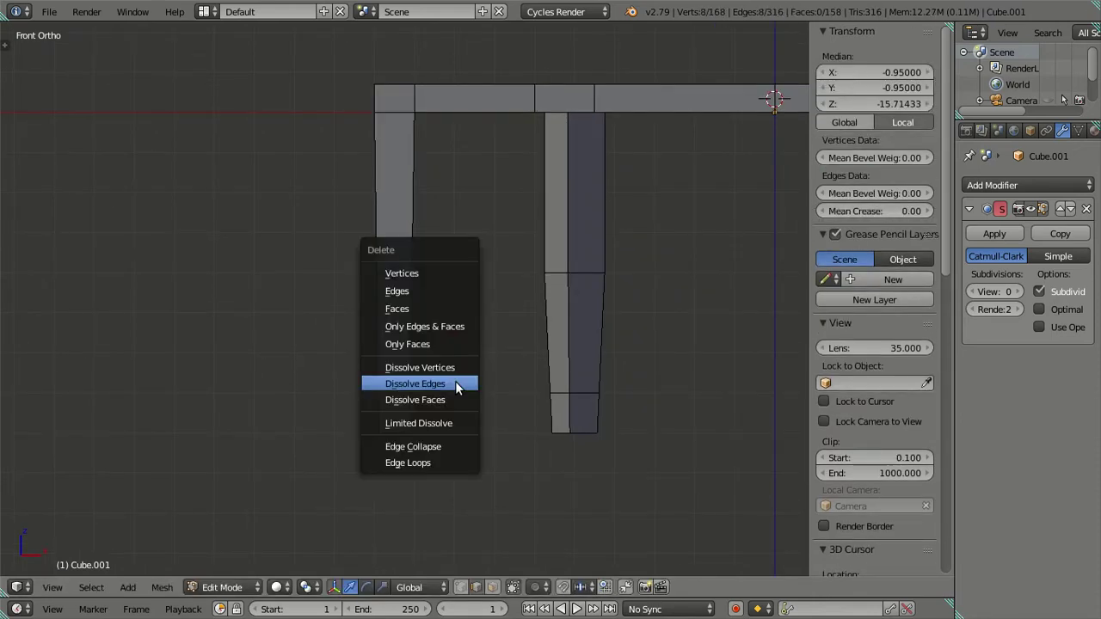
click(456, 385)
scroll(down, 3)
drag(442, 381, 278, 346)
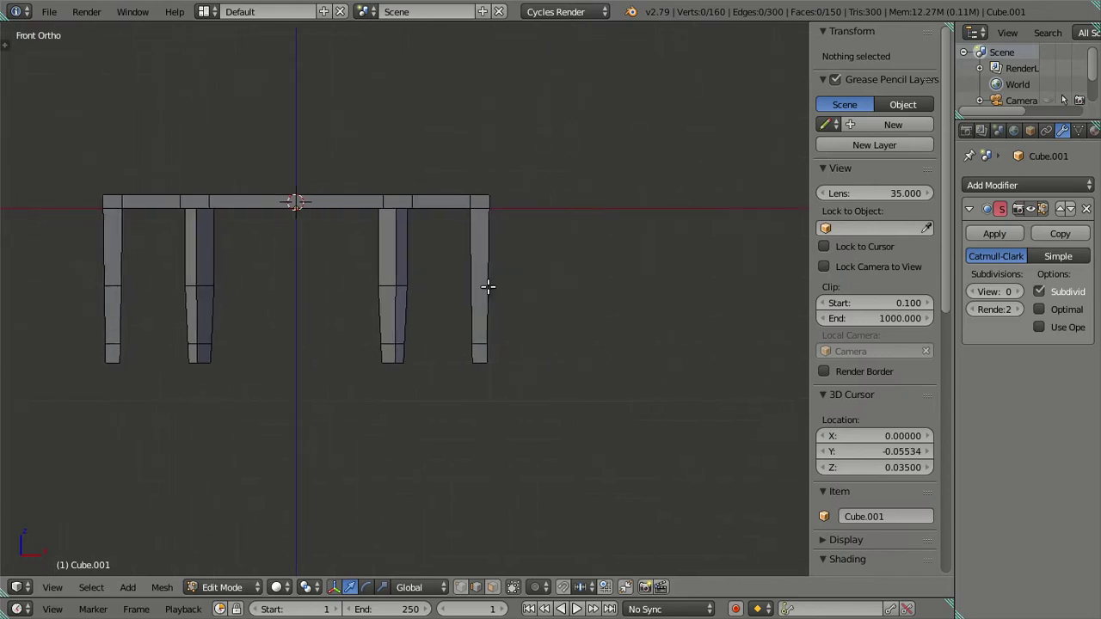
Step: Cut loops into the right leg and dissolve all but the mid-height one
key(ctrl+r)
scroll(up, 3)
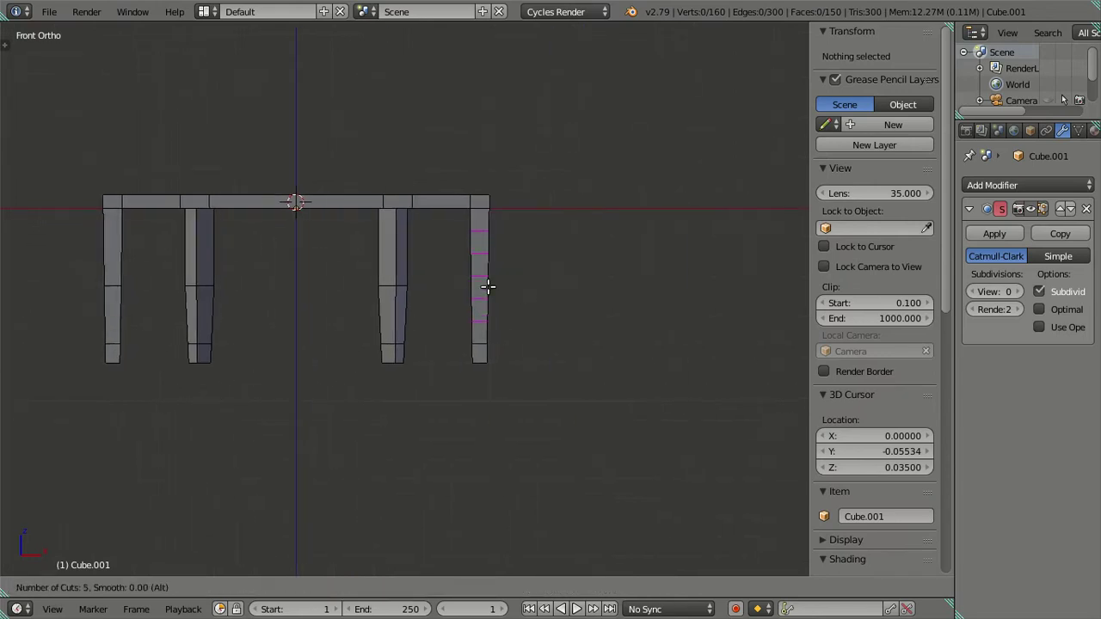
click(487, 287)
click(486, 281)
scroll(up, 3)
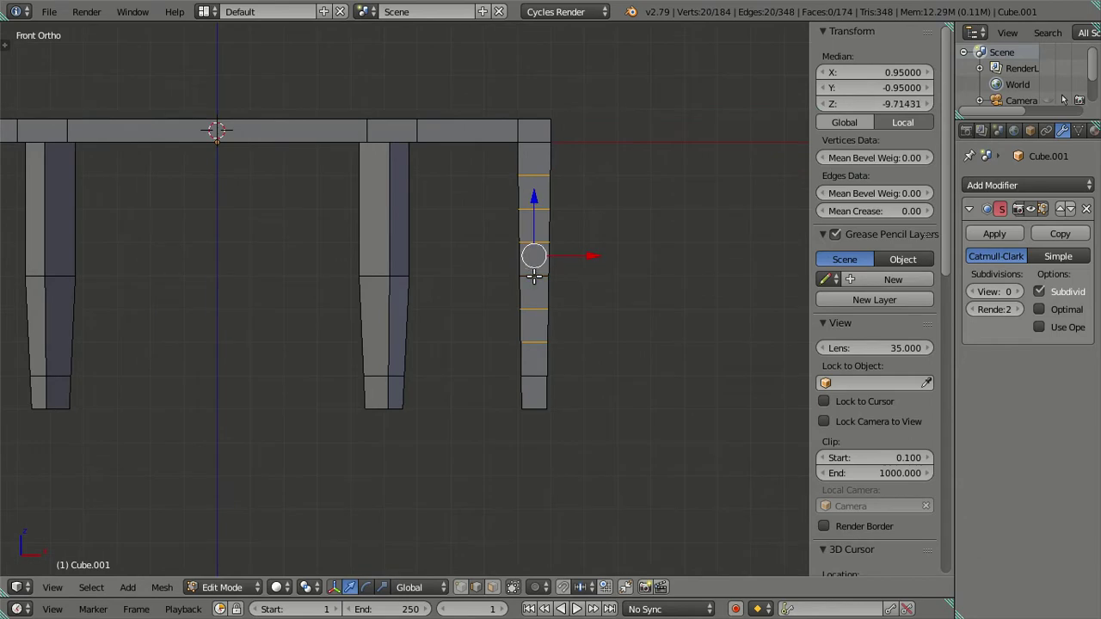
key(x)
click(590, 288)
scroll(down, 3)
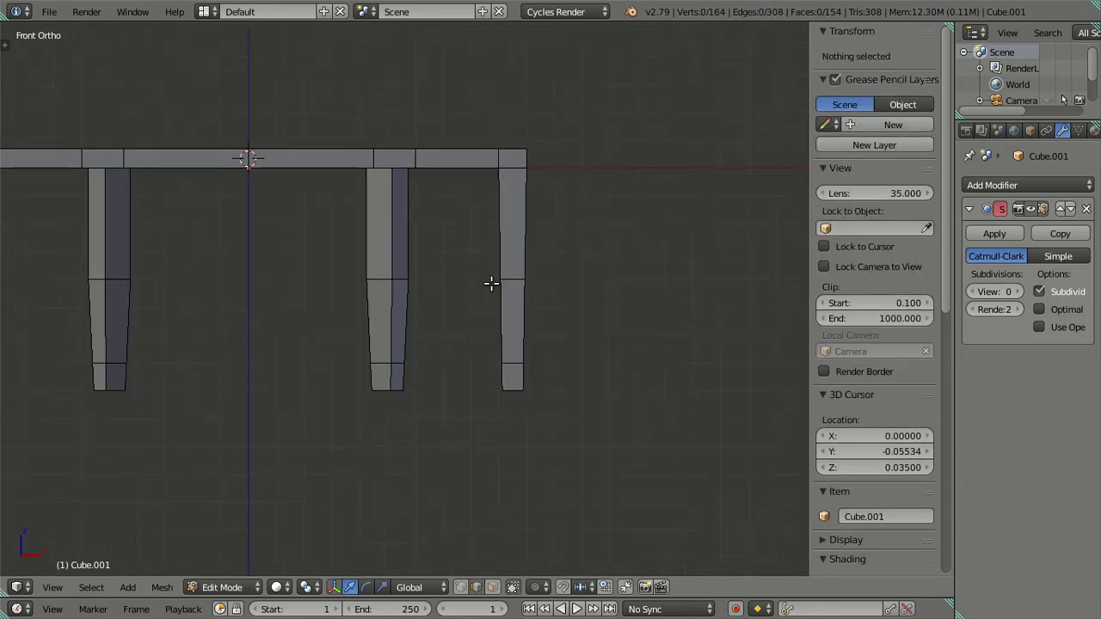
scroll(down, 3)
scroll(down, 3)
drag(473, 304, 461, 334)
Step: Select an edge loop on each of two legs and dissolve both
scroll(up, 3)
click(419, 278)
click(273, 332)
key(x)
click(654, 334)
Step: From the side view, add a loop cut on the leg and dissolve it again
key(KP_3)
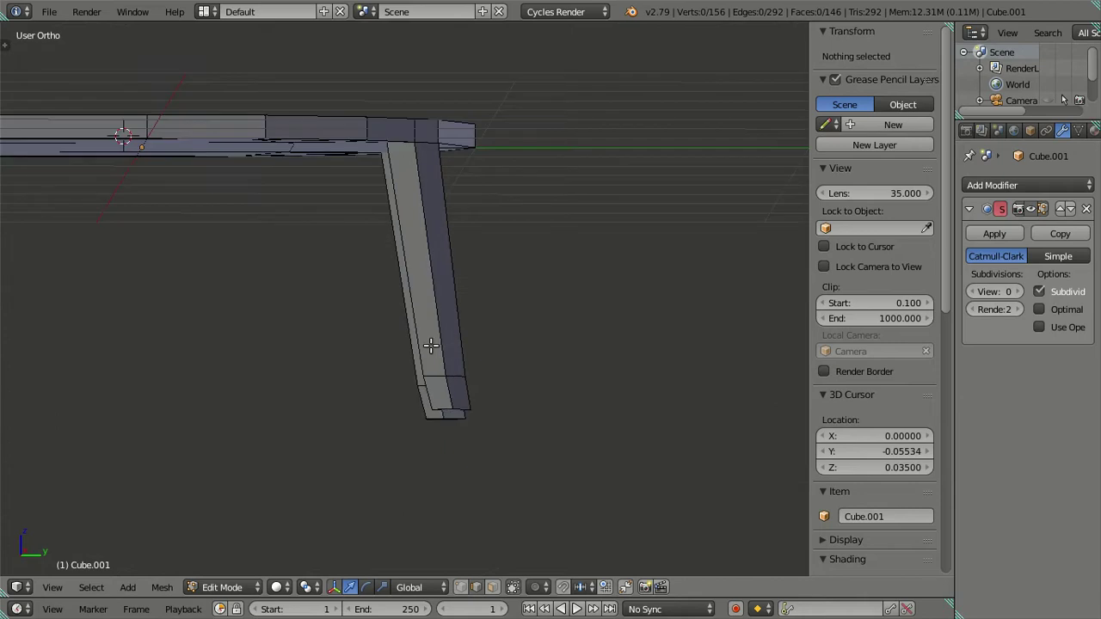
scroll(up, 3)
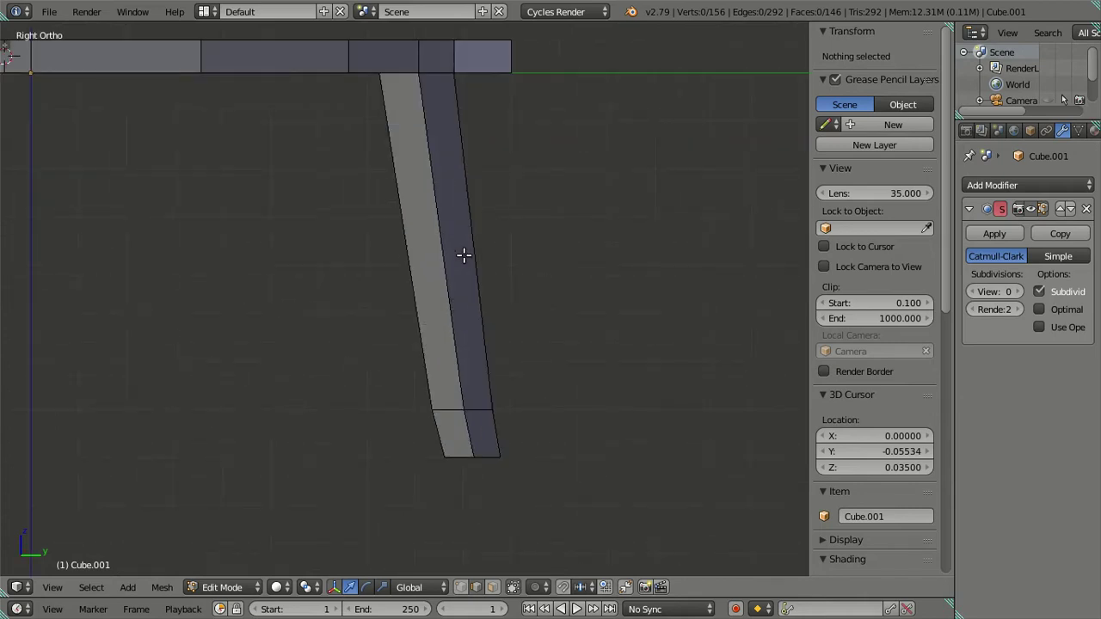
key(ctrl+r)
scroll(up, 3)
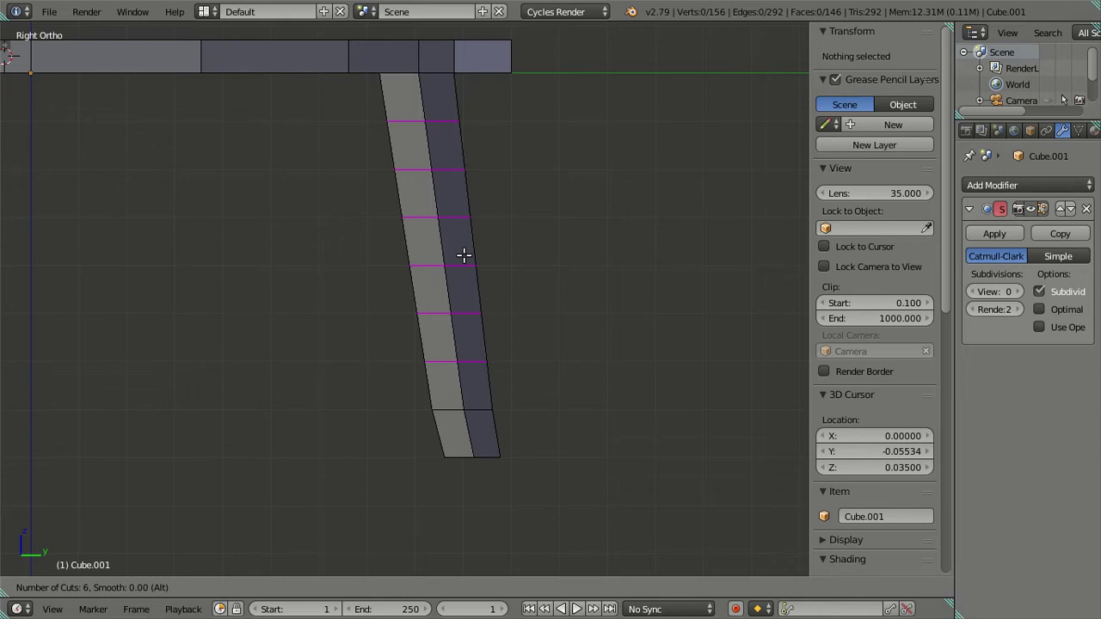
scroll(down, 3)
click(463, 255)
right_click(463, 255)
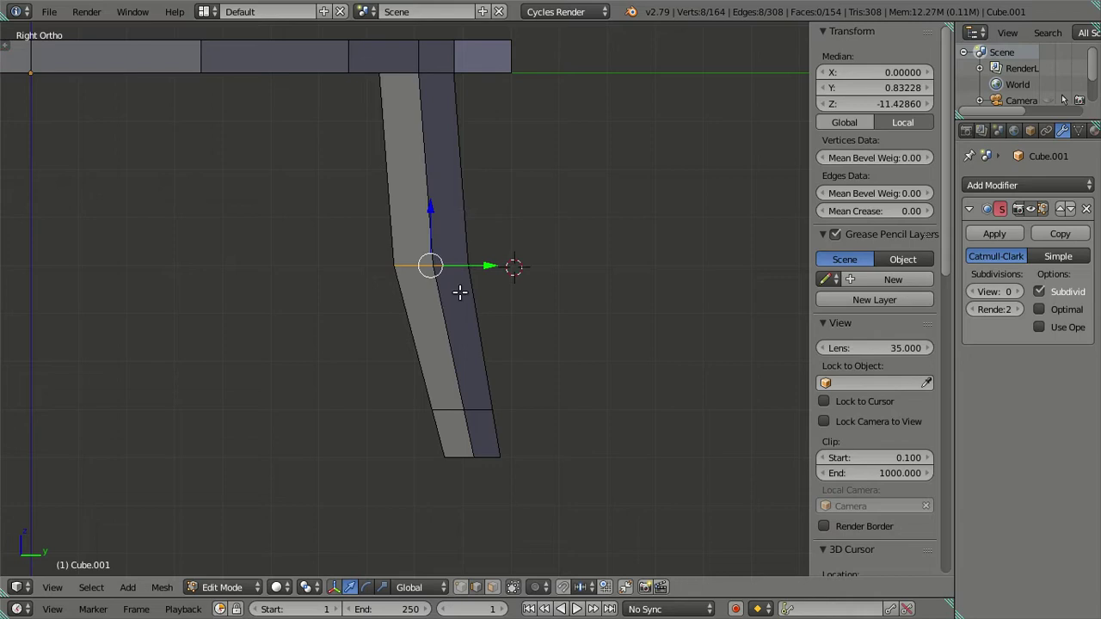
key(x)
click(463, 276)
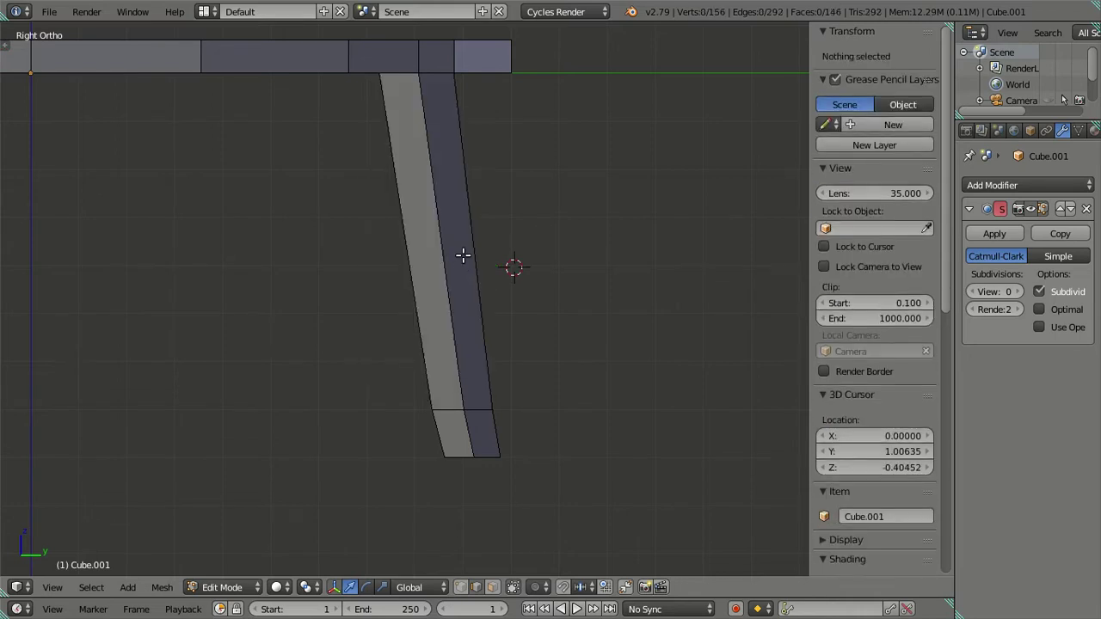
Step: Cut six evenly spaced loops into the leg and dissolve all six
key(ctrl+r)
scroll(up, 3)
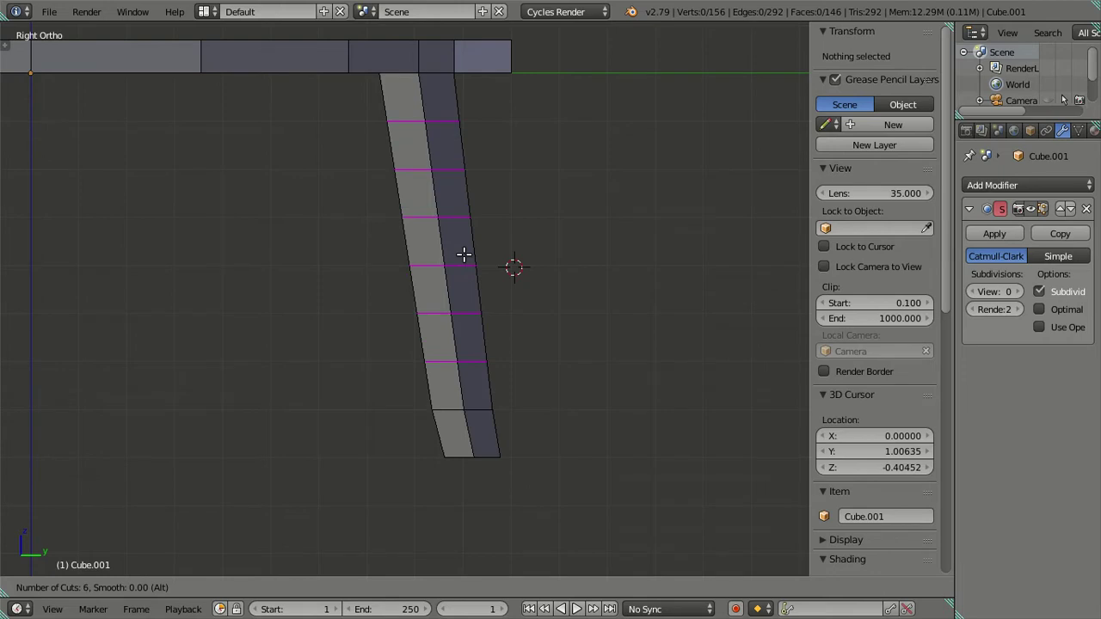
click(464, 255)
right_click(463, 269)
key(x)
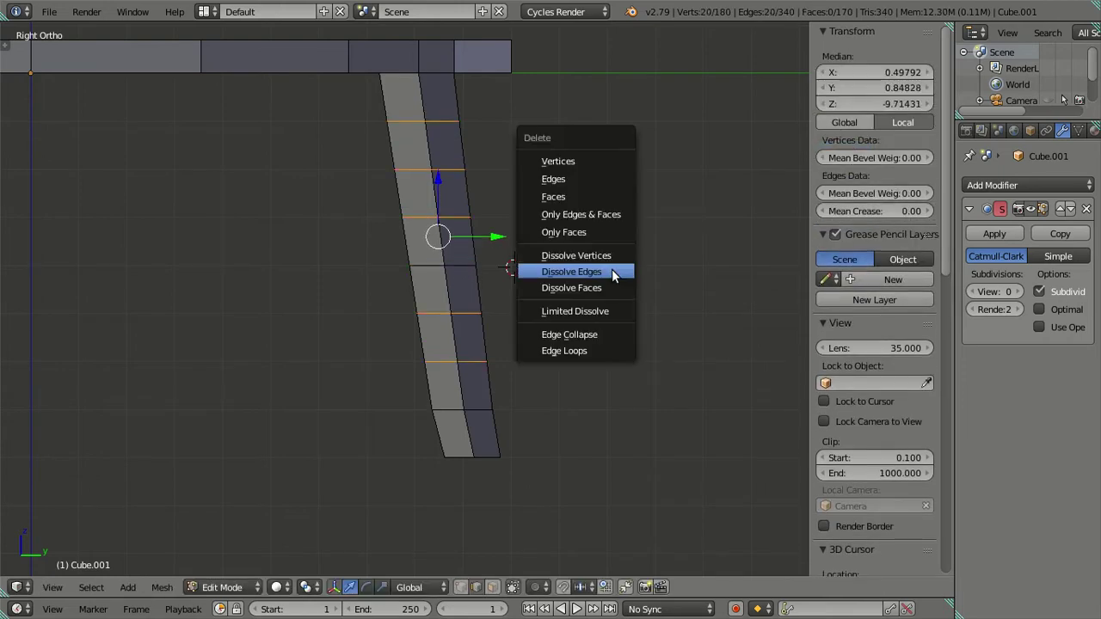
click(614, 272)
drag(442, 272, 290, 284)
Step: Cut six evenly spaced loops into the left leg
key(ctrl+r)
scroll(up, 3)
click(309, 268)
right_click(309, 267)
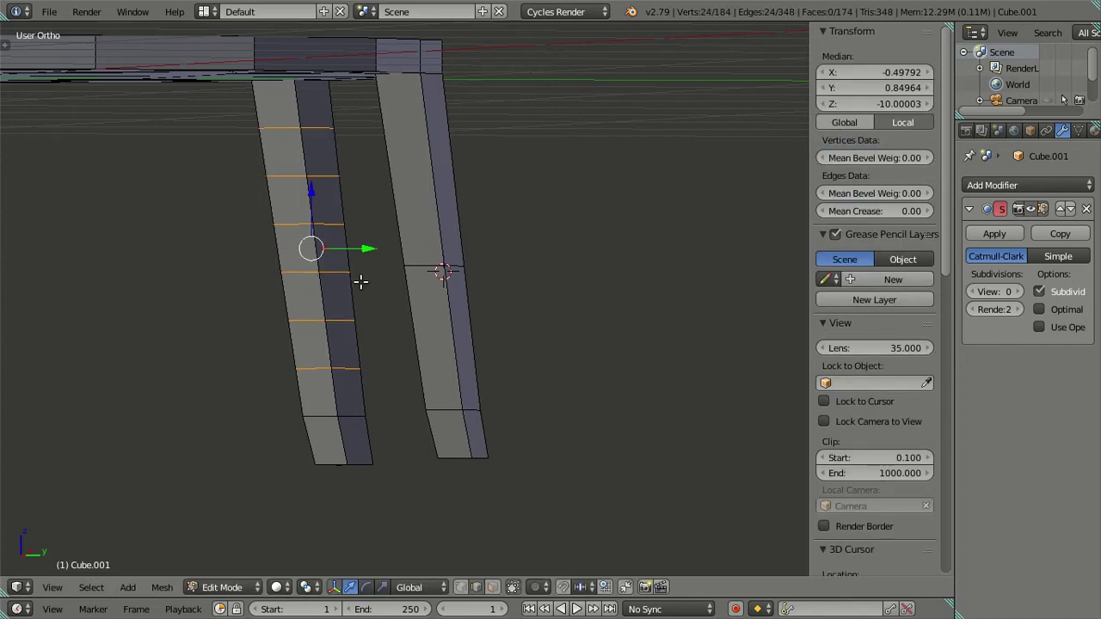
Step: Check the loops in wireframe and dissolve all of the left leg's new loops except one
key(KP_3)
key(super)
text(z)
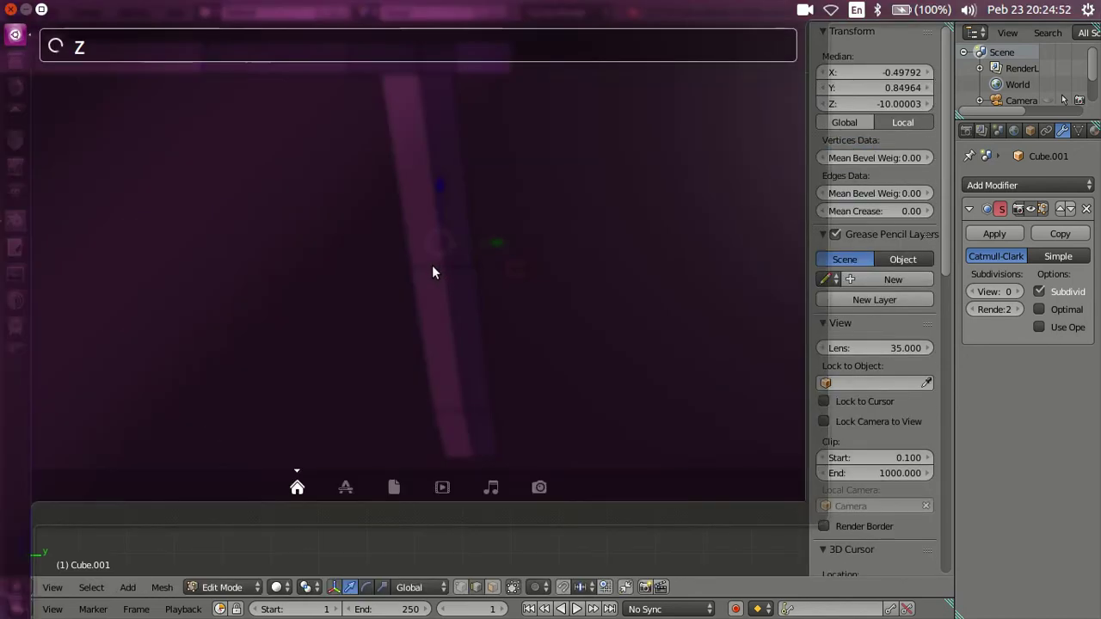
key(Escape)
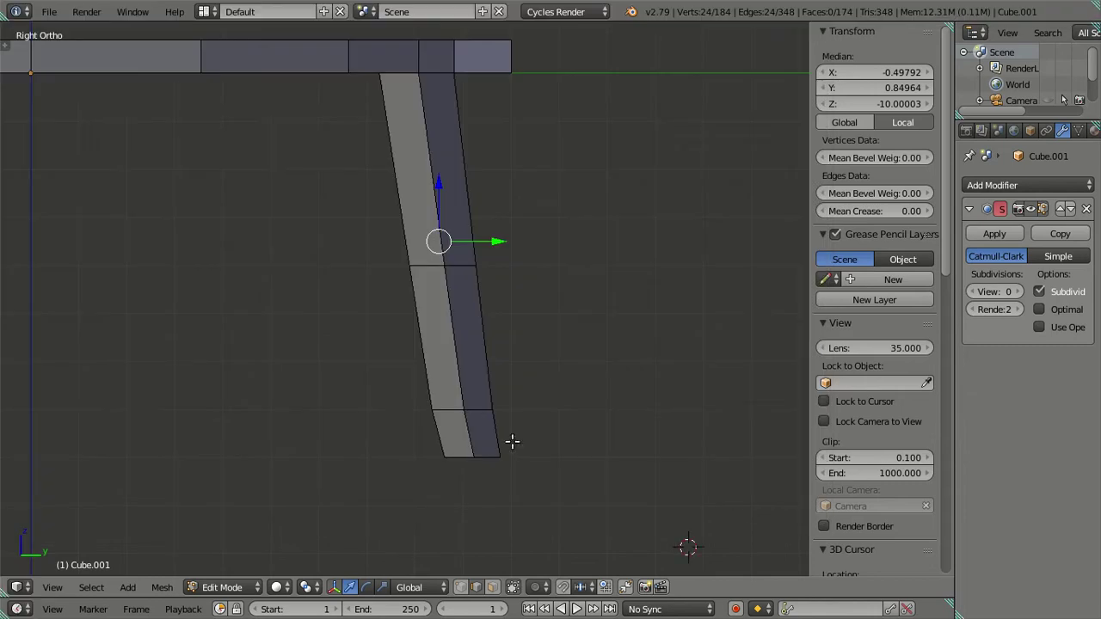
key(z)
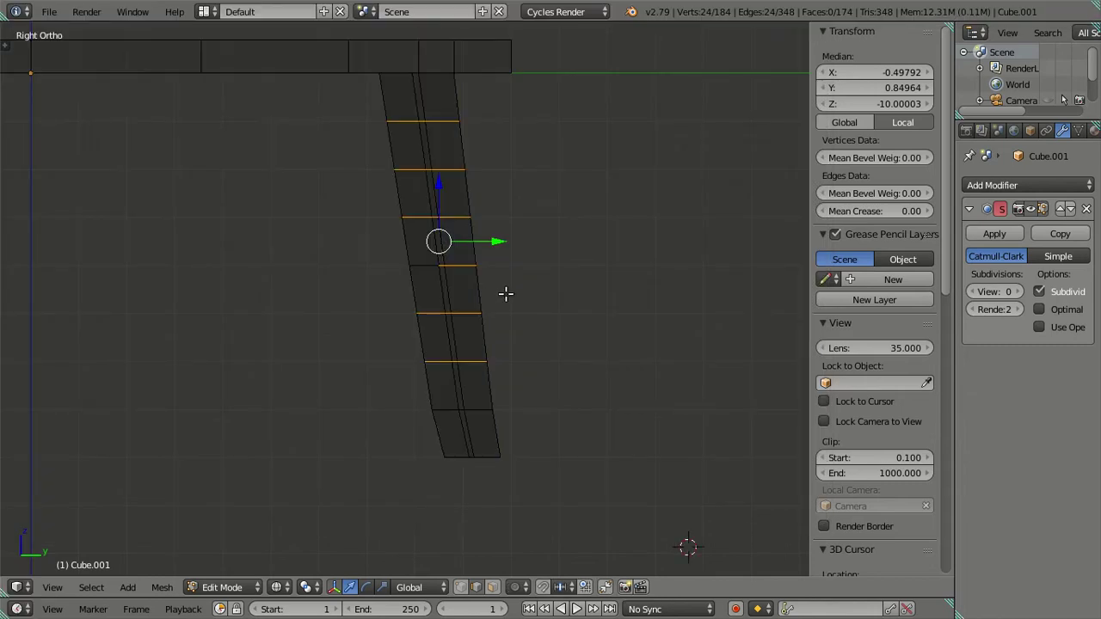
scroll(up, 3)
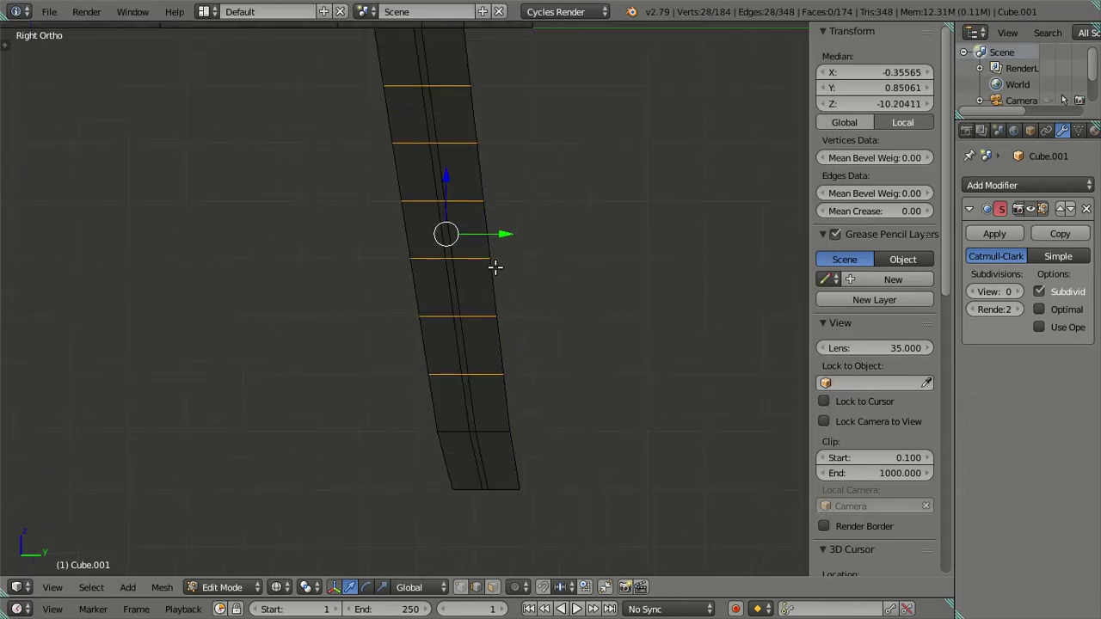
drag(497, 269, 415, 268)
key(z)
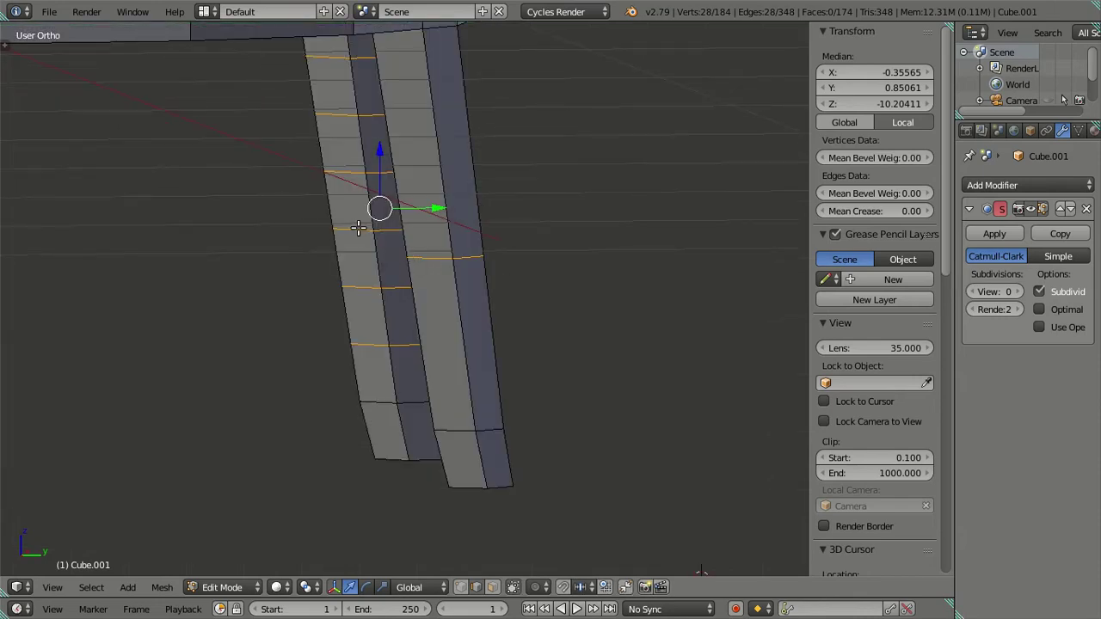
right_click(436, 258)
key(x)
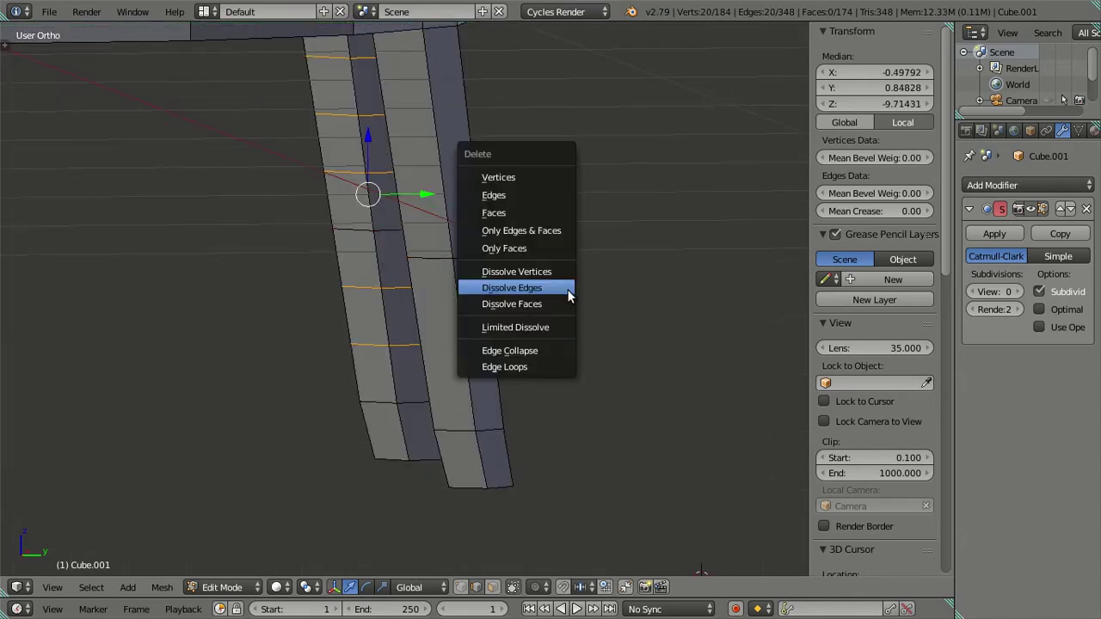
click(568, 296)
Step: Select the leg's middle edge loop and shift it slightly along Y to bend the knee
scroll(down, 3)
key(KP_3)
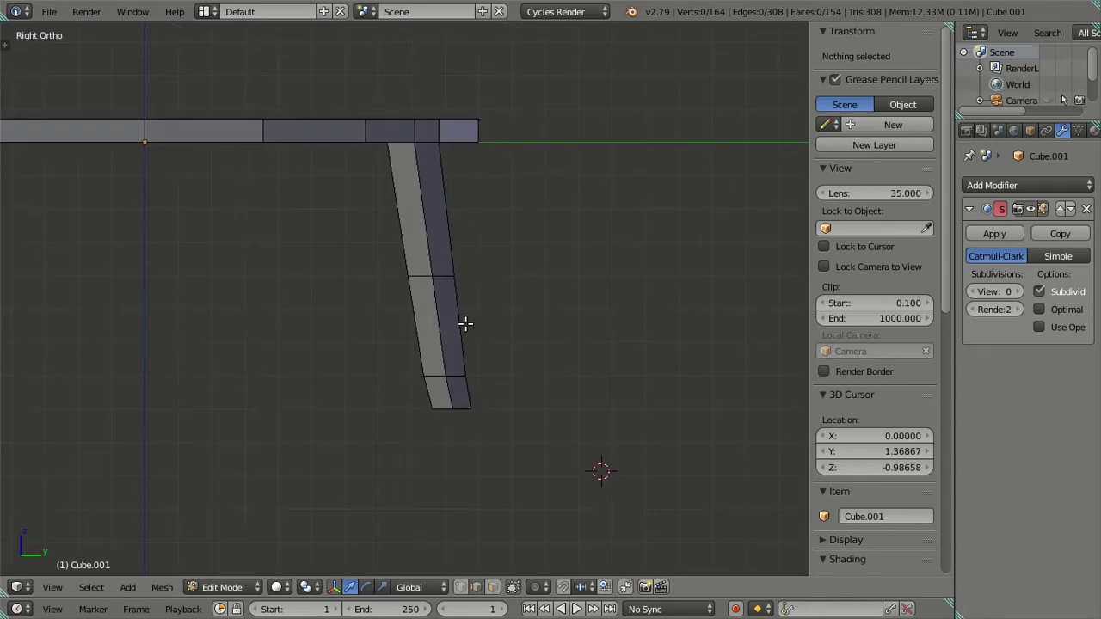
scroll(up, 3)
key(z)
key(z)
right_click(466, 266)
key(a)
drag(462, 264, 488, 277)
right_click(368, 242)
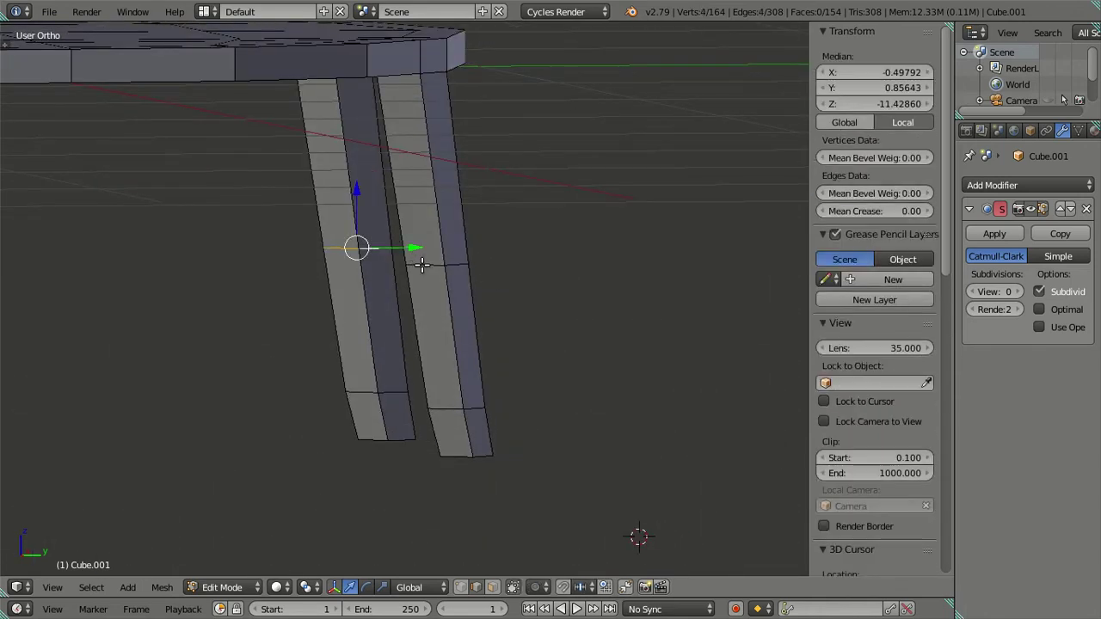
drag(368, 244, 534, 283)
key(KP_3)
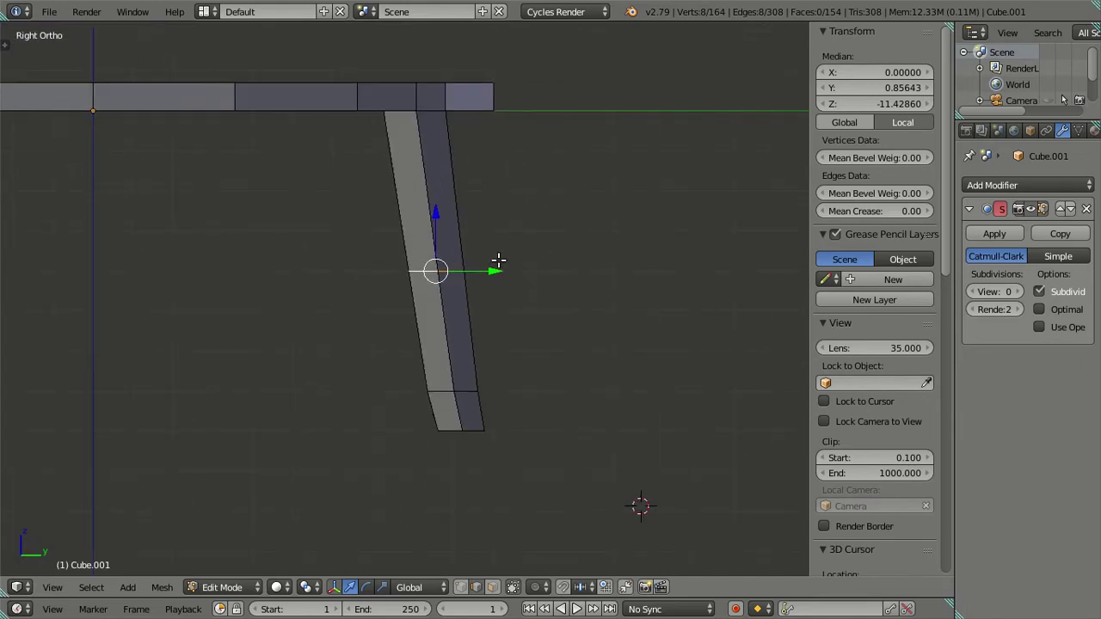
drag(491, 271, 479, 268)
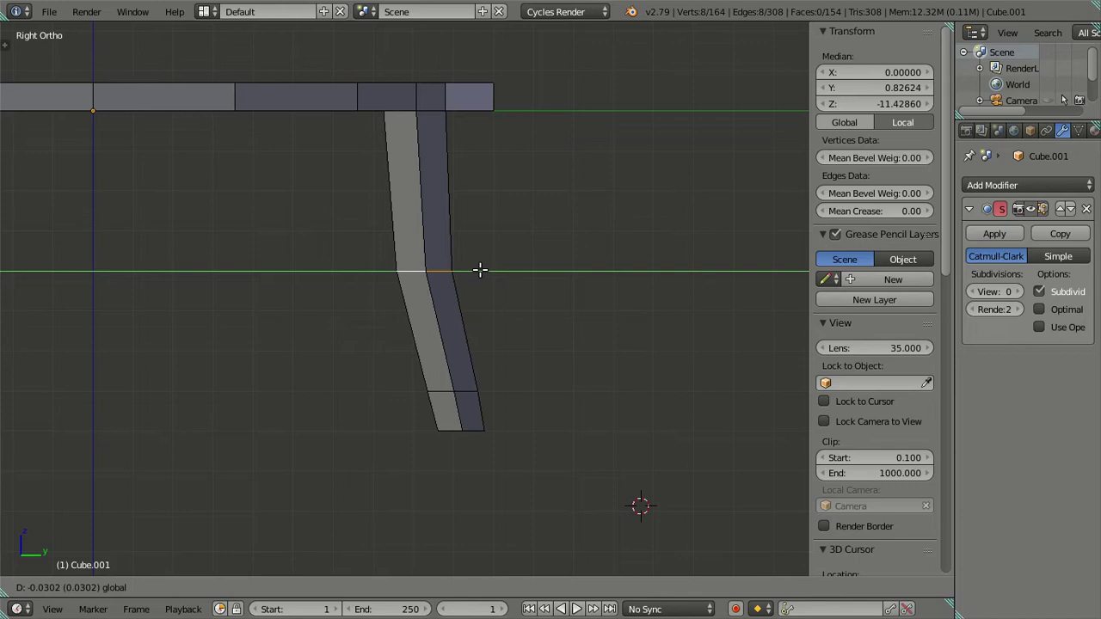
right_click(485, 271)
drag(485, 271, 477, 271)
Step: Nudge the leg's middle edge loop slightly further along the Y axis
key(Tab)
scroll(down, 3)
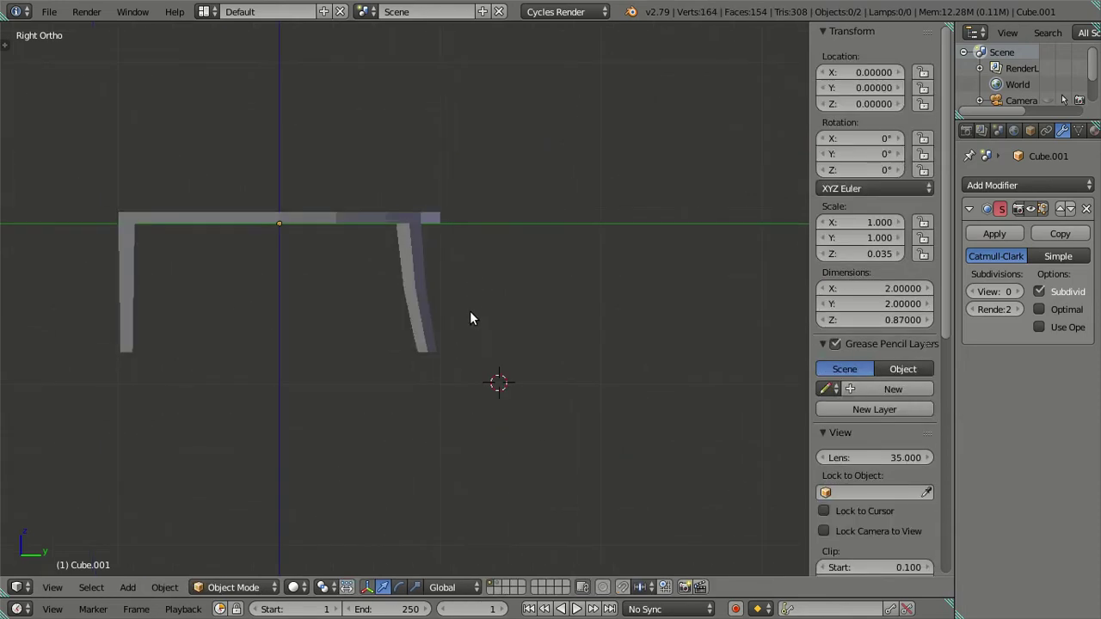
scroll(up, 3)
key(Tab)
scroll(up, 3)
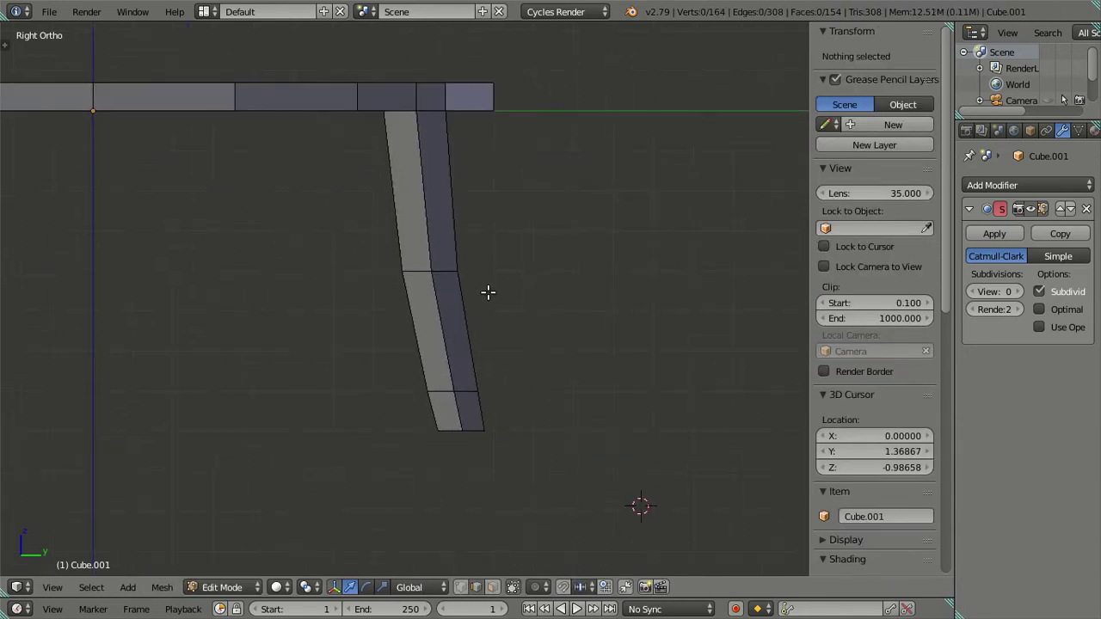
right_click(486, 275)
key(g)
key(y)
click(480, 270)
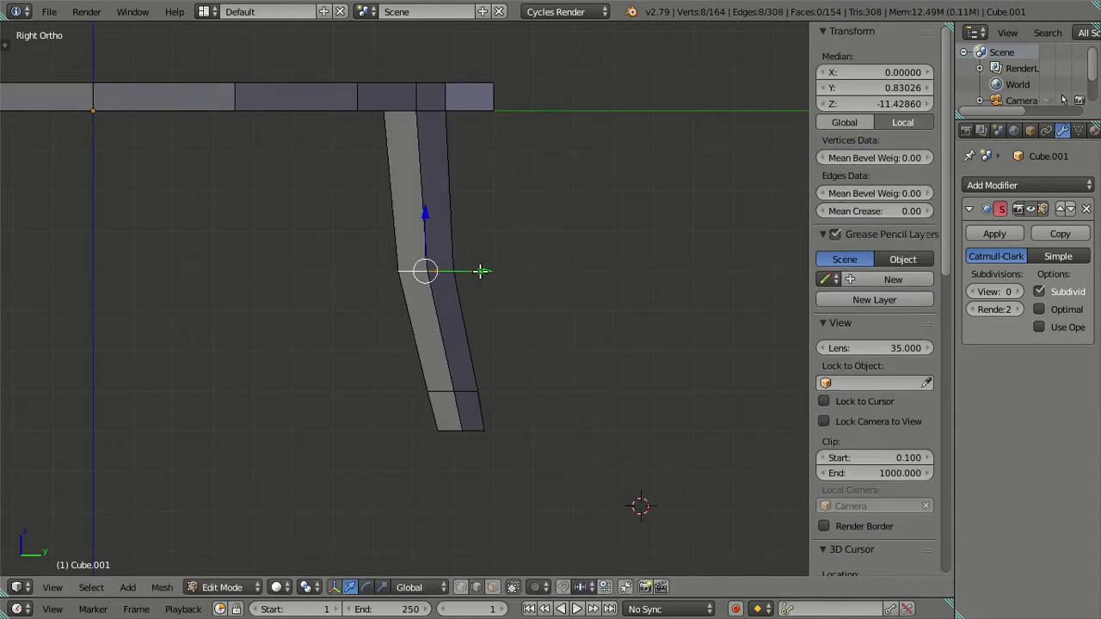
Step: Return to Object Mode and orbit low around the table to check the bend
key(Tab)
scroll(down, 3)
drag(439, 333, 385, 377)
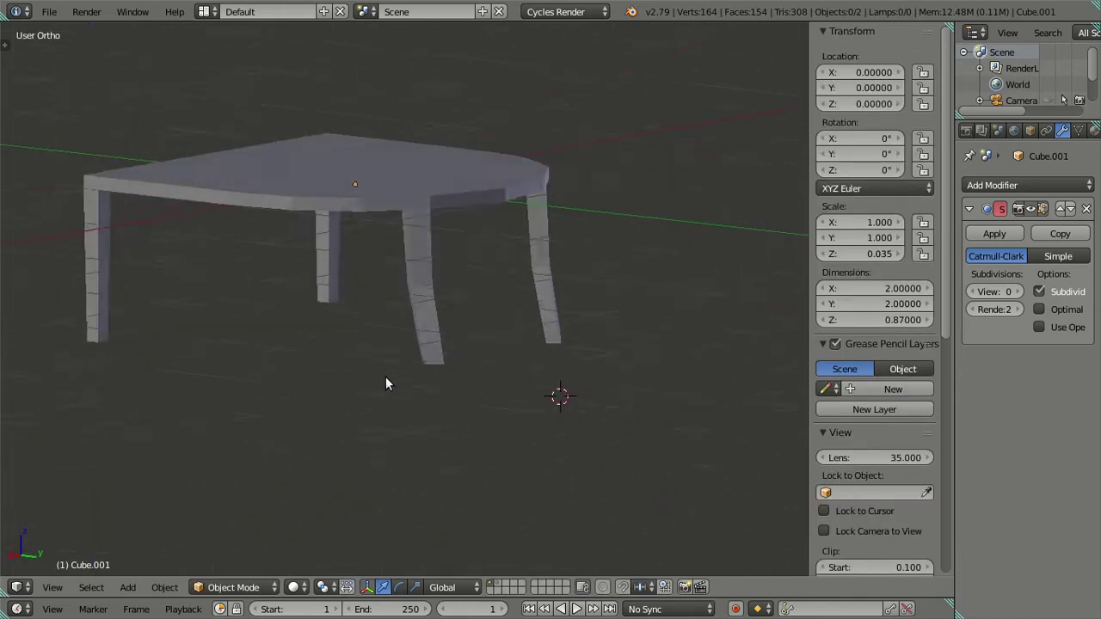
scroll(up, 3)
drag(455, 393, 454, 356)
Step: Cut nine edge loops across a leg and dissolve them away
key(Tab)
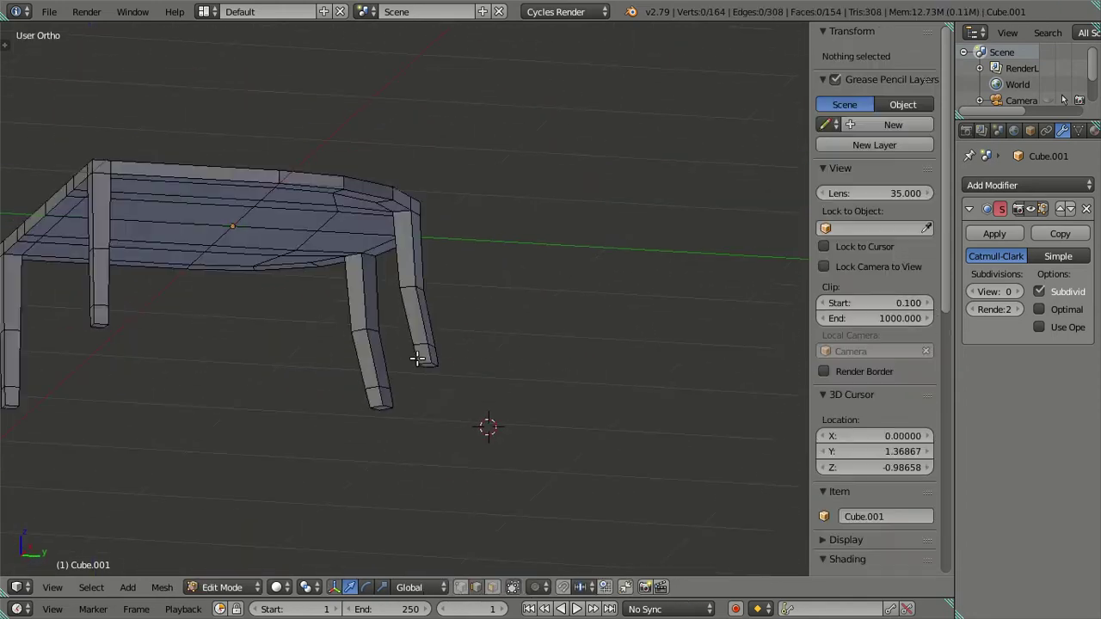
scroll(up, 3)
scroll(up, 3)
scroll(up, 3)
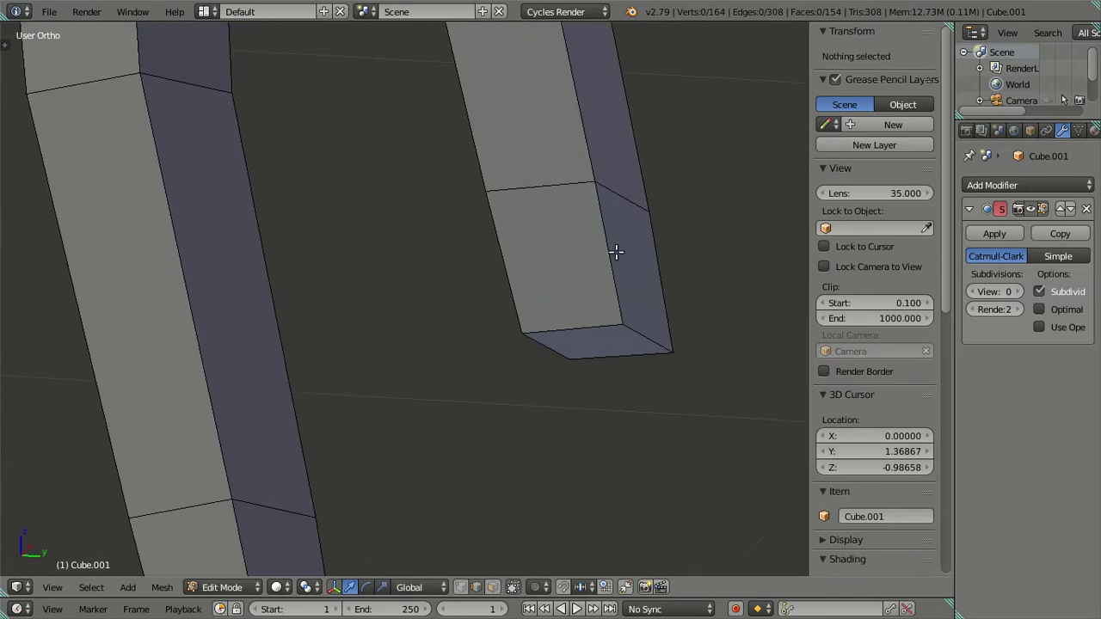
key(ctrl+r)
scroll(up, 3)
click(598, 284)
right_click(594, 297)
key(x)
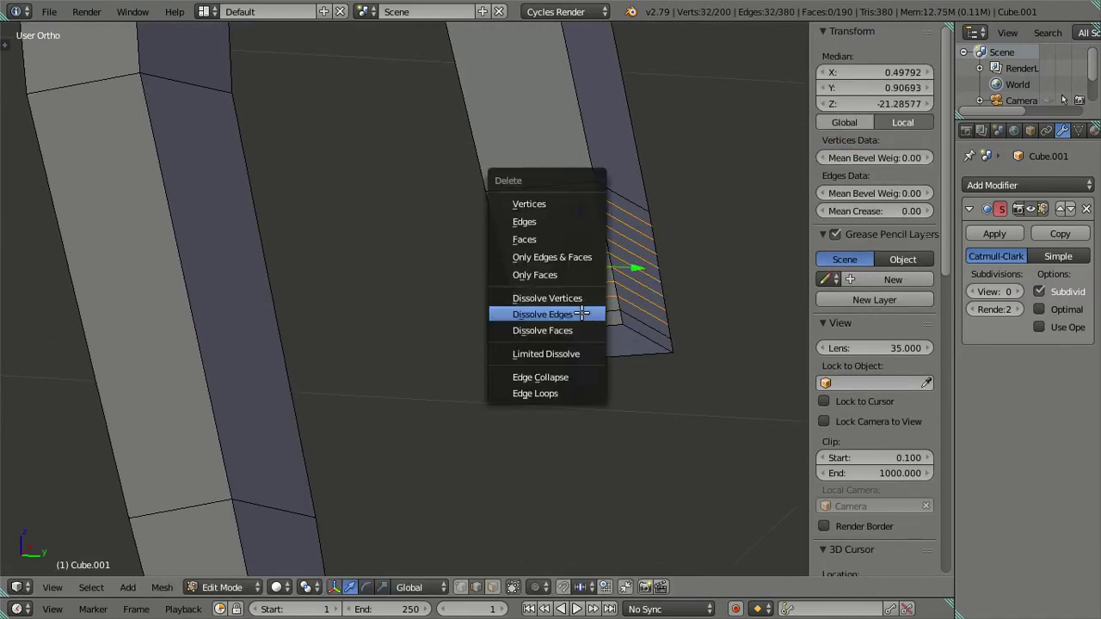
click(583, 312)
Step: Cut nine more loops on another leg and dissolve those edges too
scroll(down, 3)
scroll(up, 3)
scroll(up, 3)
key(ctrl+r)
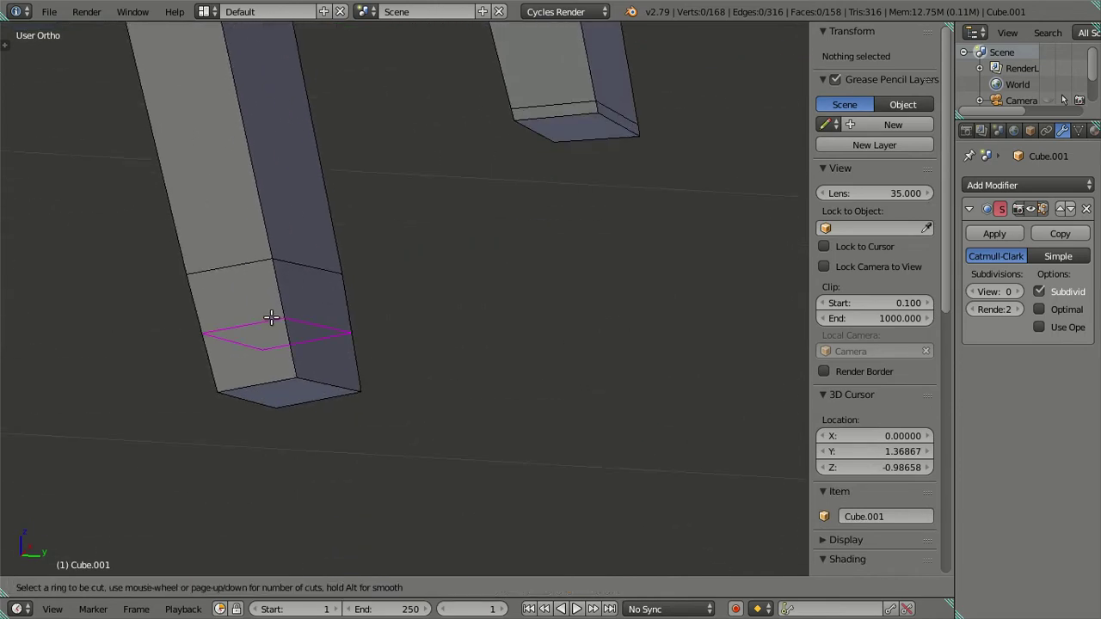
scroll(up, 3)
click(271, 318)
right_click(274, 320)
key(x)
click(416, 366)
Step: Dissolve the stray edge loop left on the right leg
drag(509, 123, 519, 182)
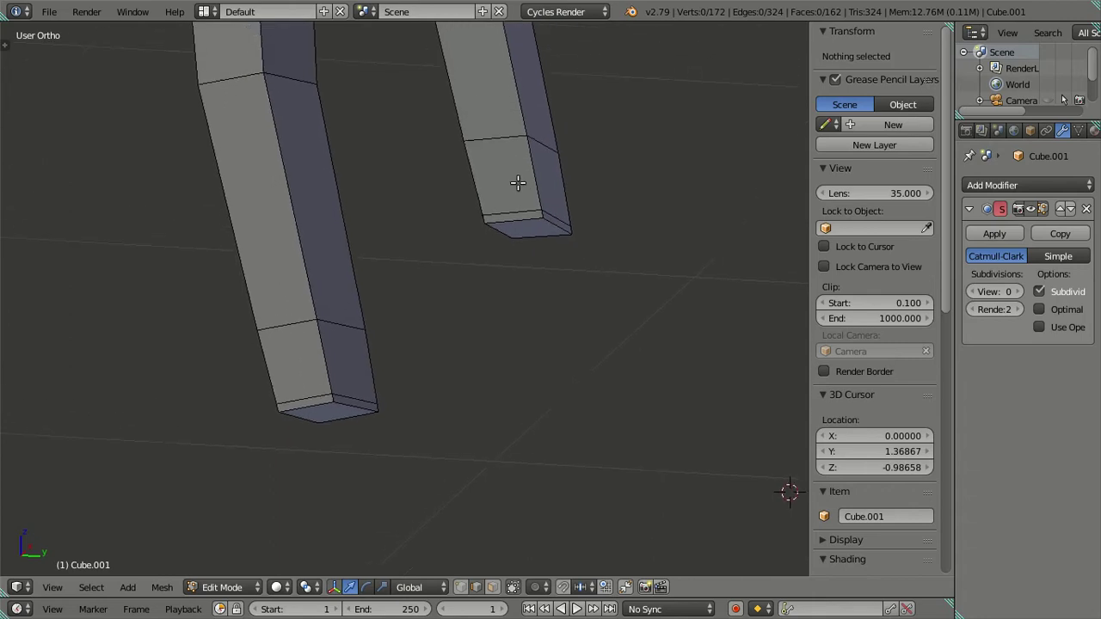
right_click(335, 327)
key(x)
click(494, 306)
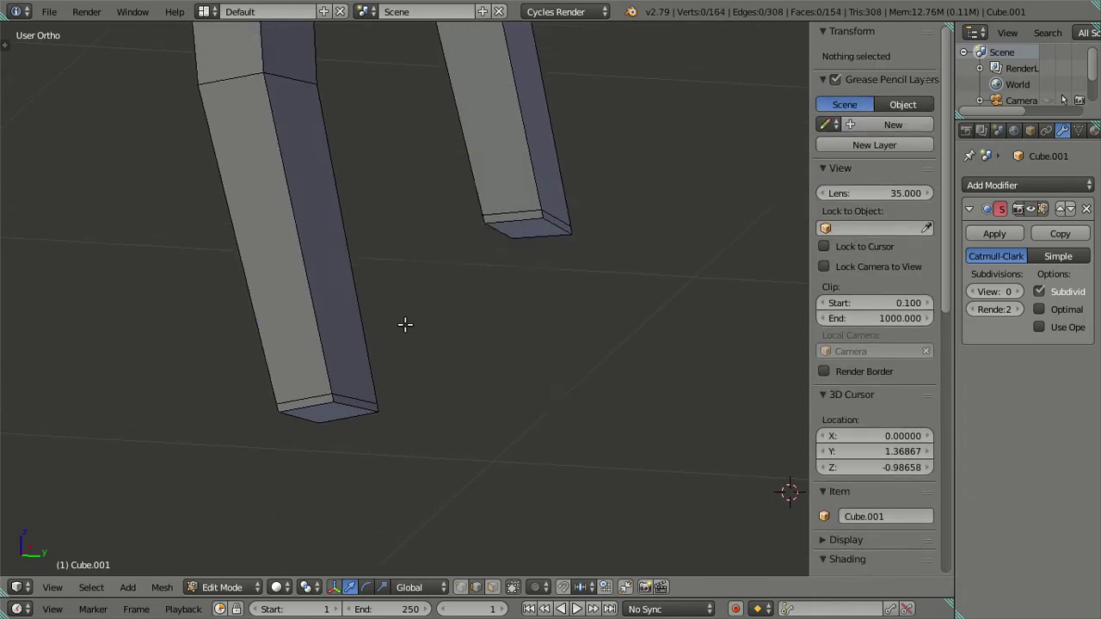
Step: Loop-cut the right leg once and dissolve that cut
drag(405, 325, 295, 321)
scroll(down, 3)
drag(401, 322, 606, 97)
scroll(up, 3)
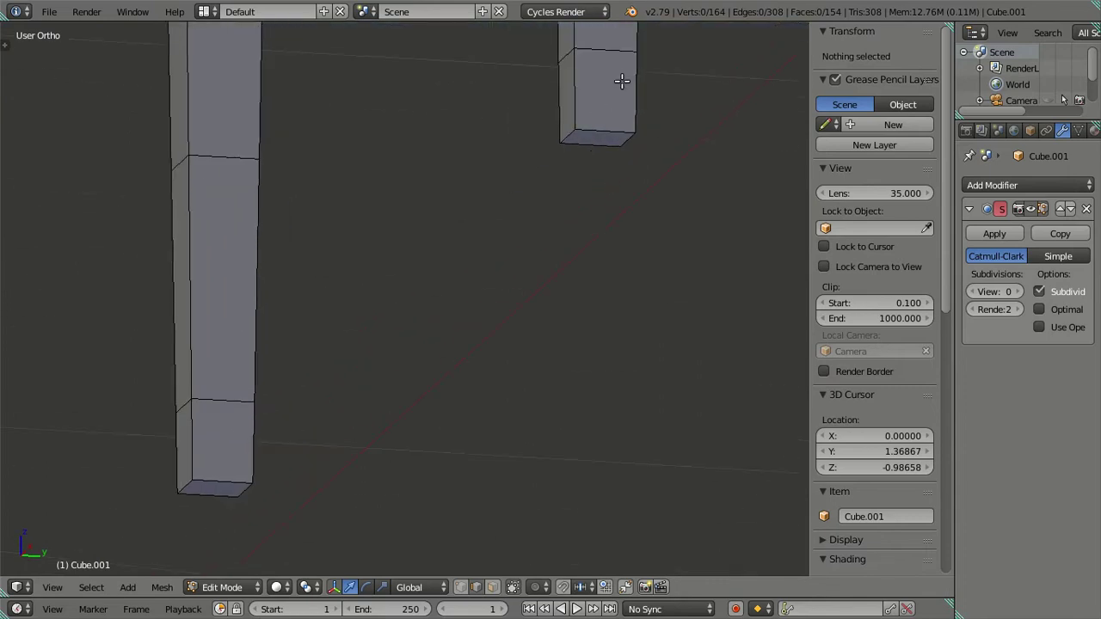
key(ctrl+r)
click(634, 86)
right_click(632, 91)
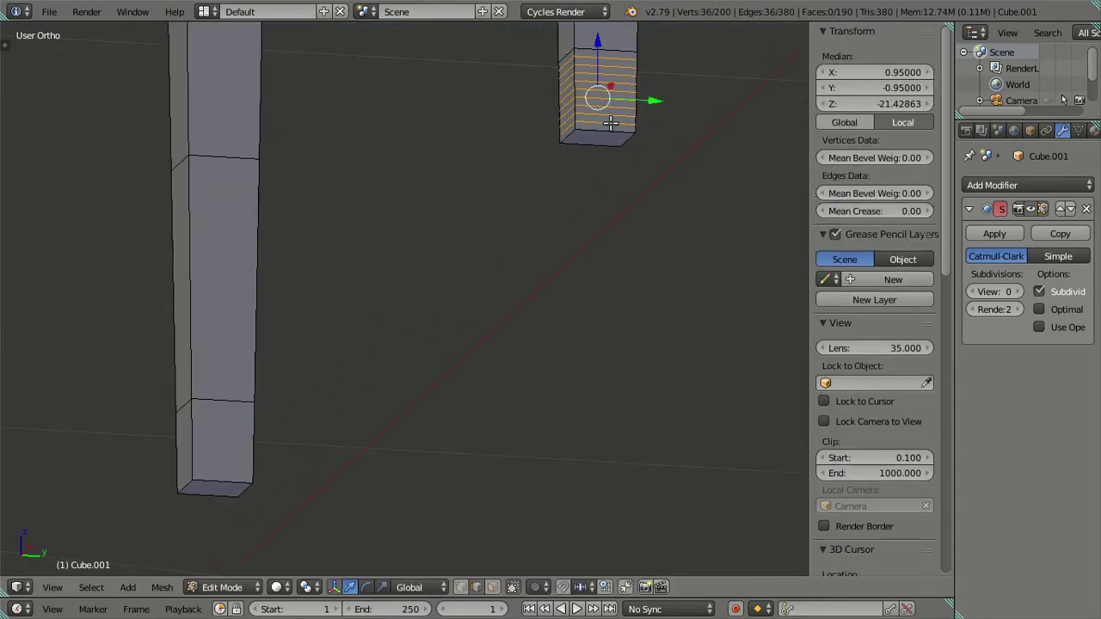
key(x)
click(609, 137)
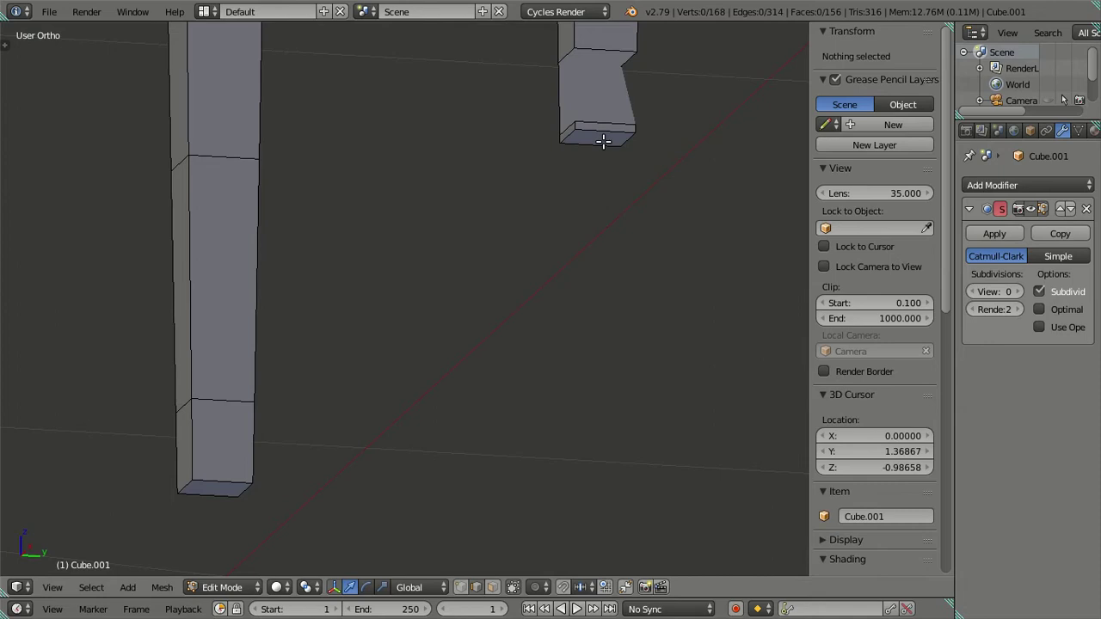
key(ctrl+z)
key(x)
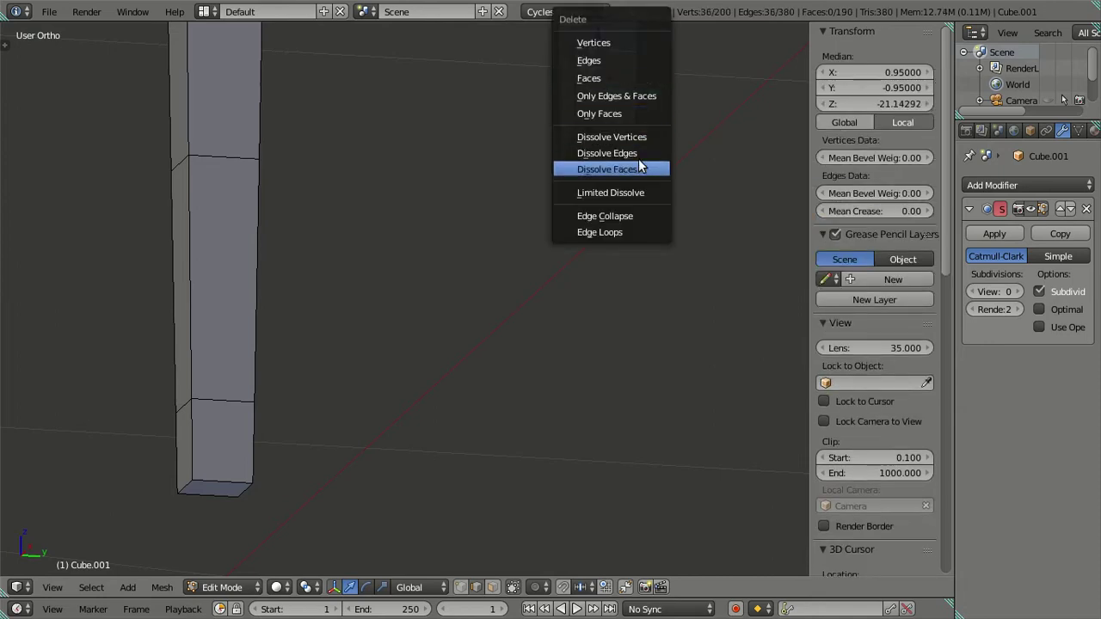
click(591, 148)
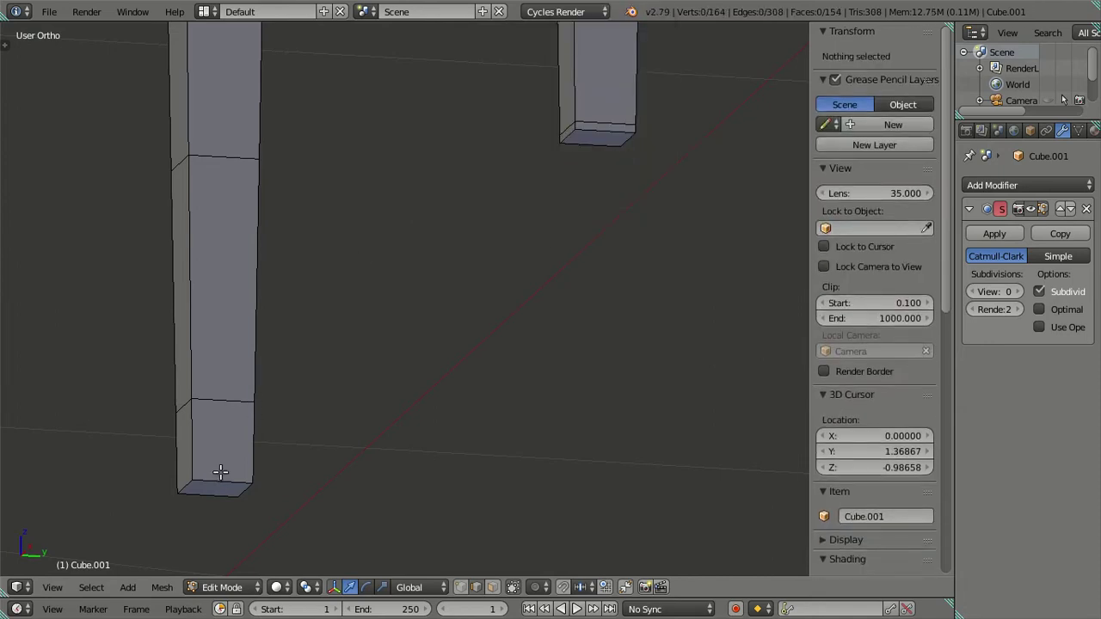
Step: Cut nine loops on the lower leg section and dissolve them
key(ctrl+r)
scroll(up, 3)
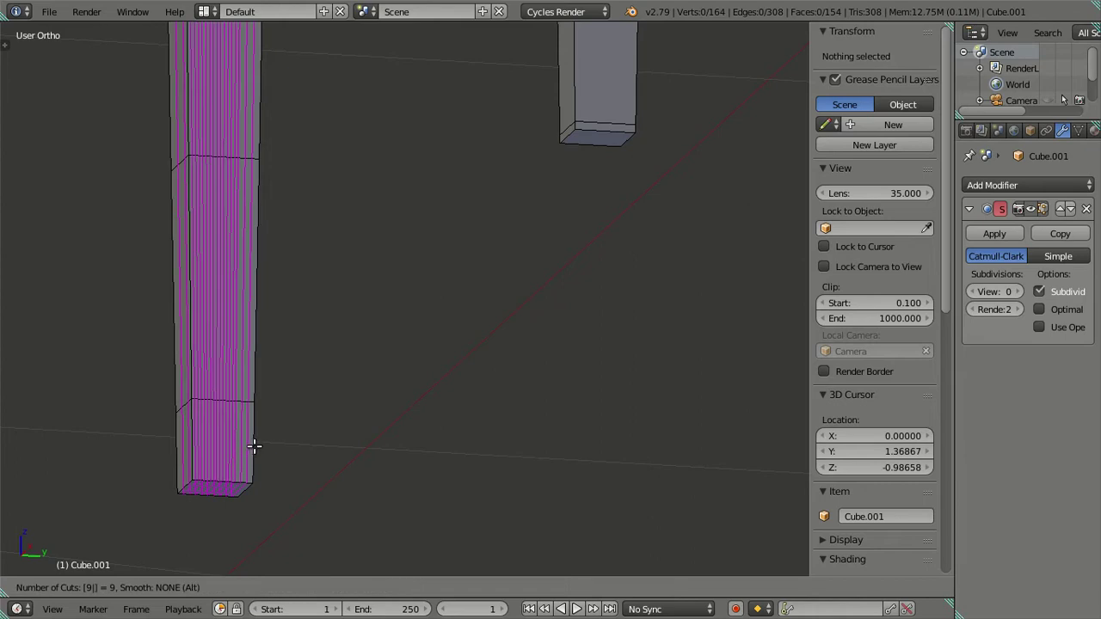
key(Escape)
key(ctrl+r)
click(250, 445)
right_click(250, 446)
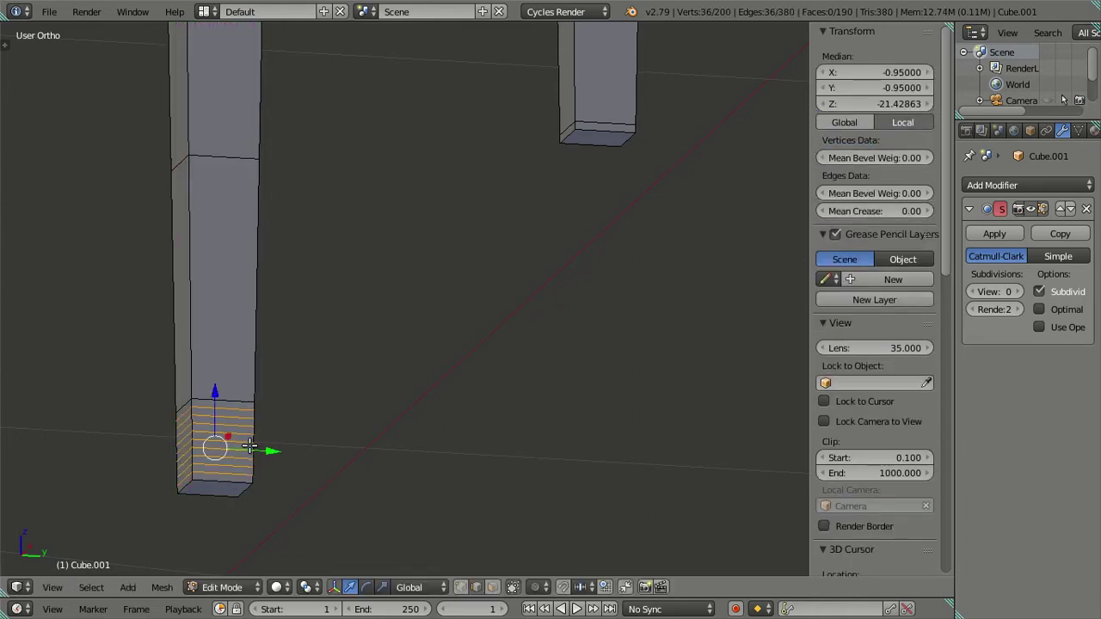
key(x)
click(319, 401)
scroll(down, 3)
drag(371, 459, 531, 314)
Step: In Front Ortho view, loop-cut the middle leg and dissolve the surplus loops
key(KP_1)
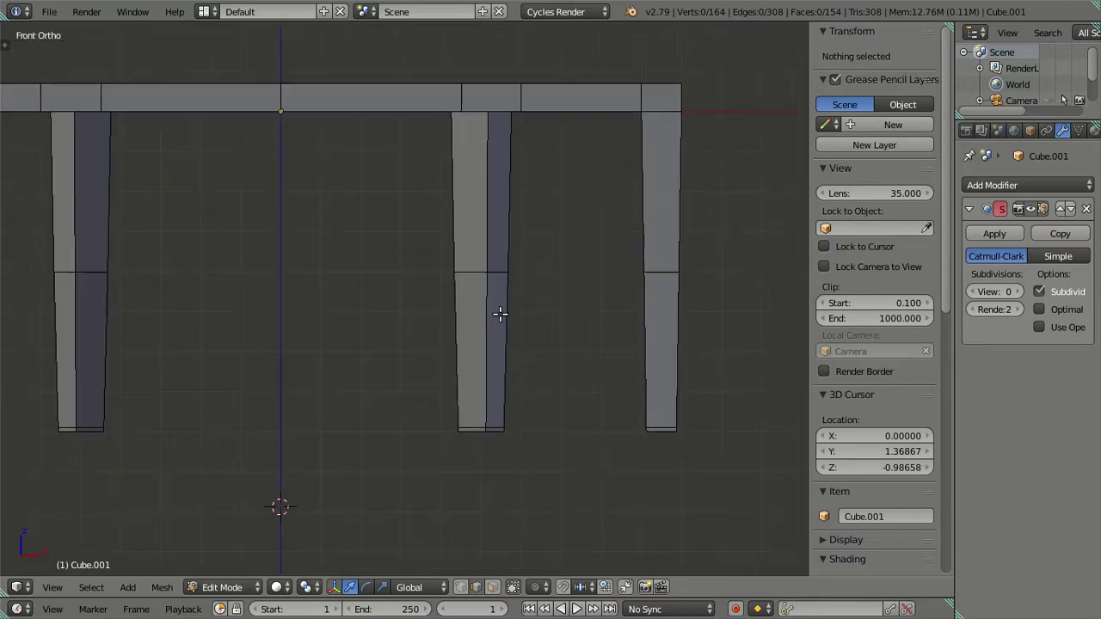
scroll(up, 3)
key(ctrl+r)
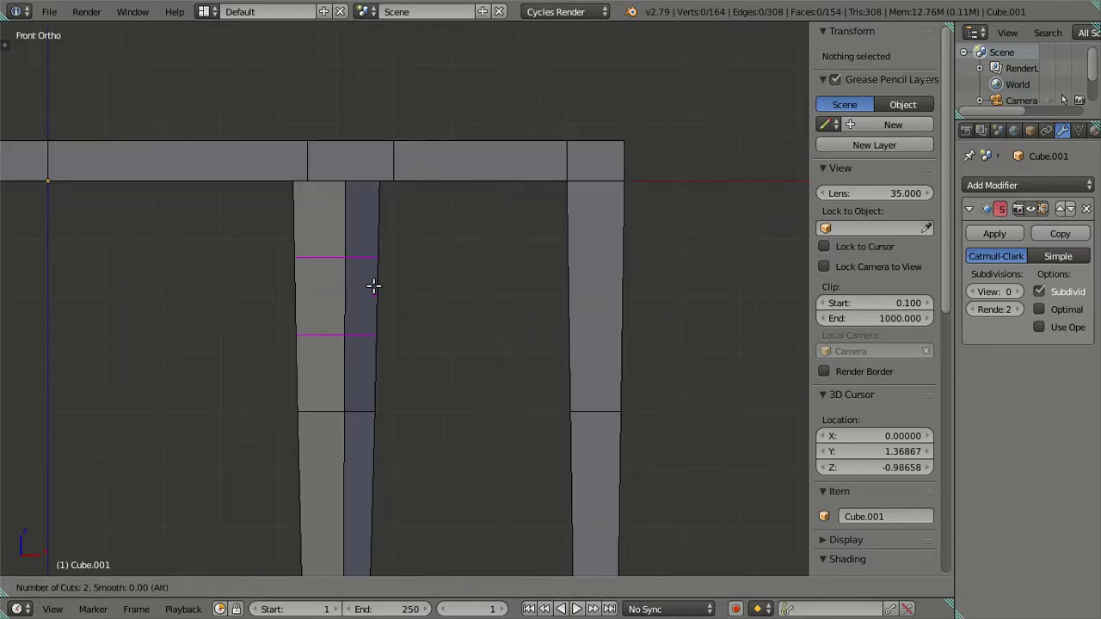
click(373, 286)
right_click(373, 286)
key(x)
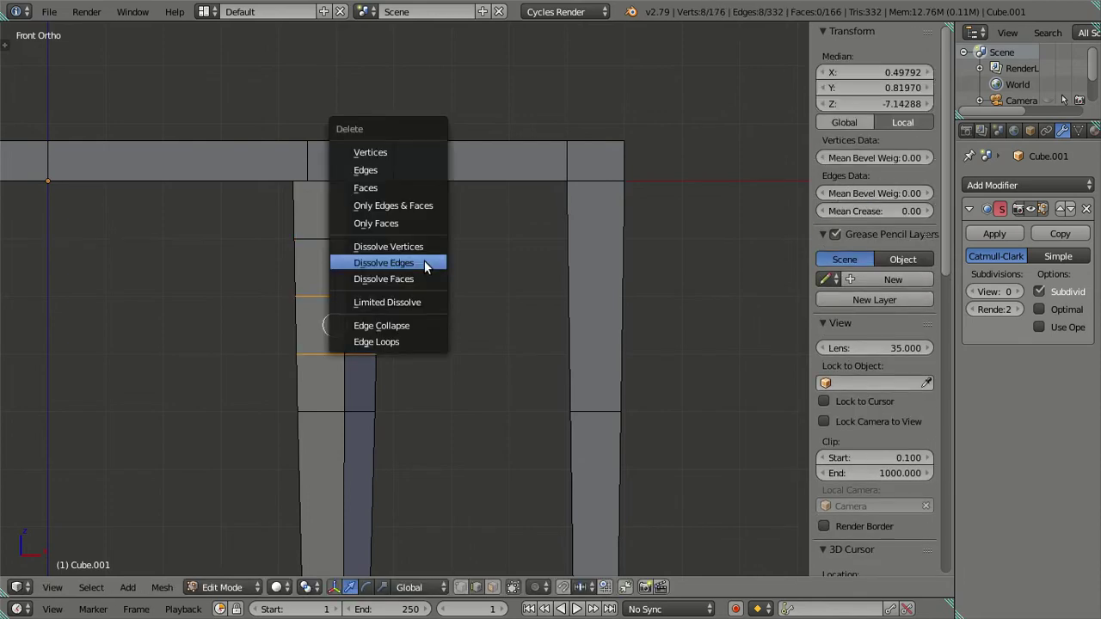
click(421, 258)
Step: Cut three loops on the right leg and dissolve the extras
key(ctrl+r)
scroll(up, 3)
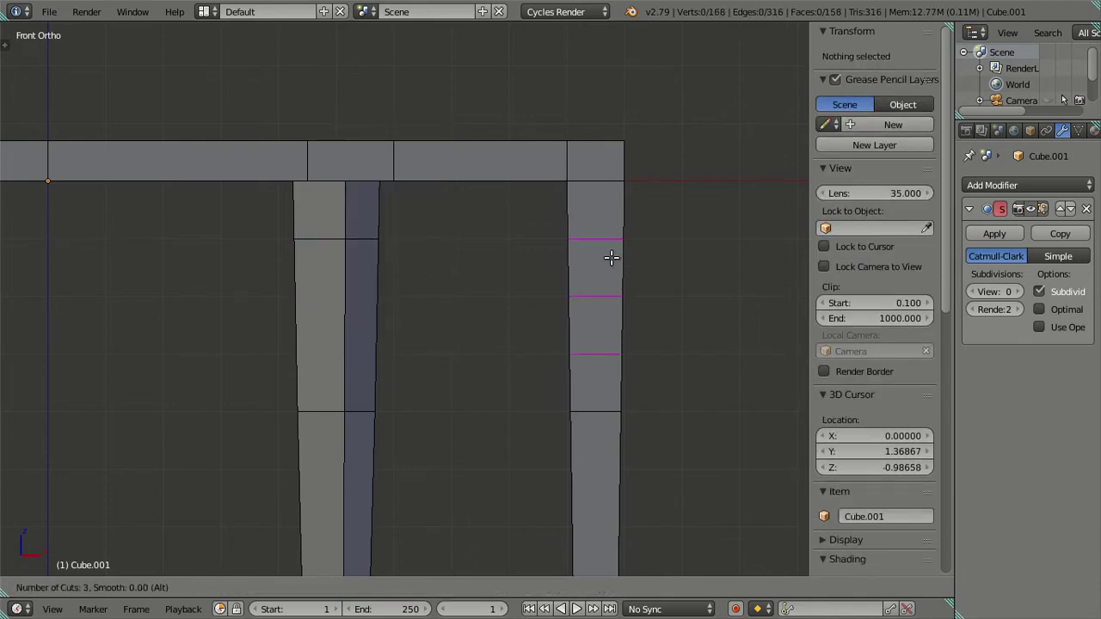
click(611, 258)
right_click(611, 258)
key(x)
click(602, 229)
scroll(down, 3)
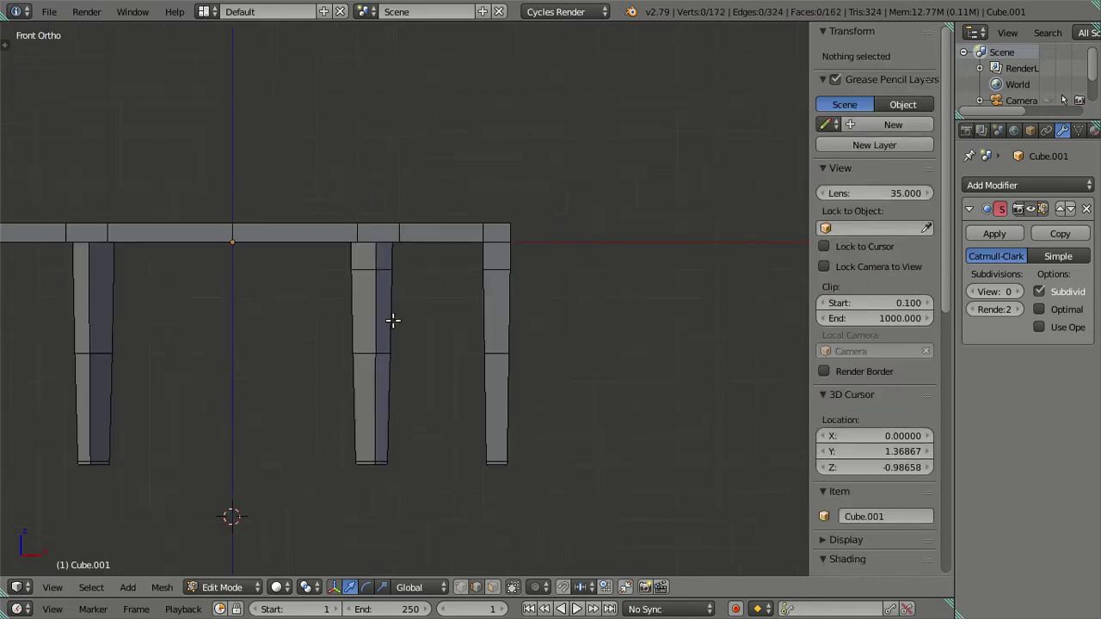
drag(393, 319, 538, 368)
Step: Cut three loops on the inner left leg and dissolve the extras
key(ctrl+r)
scroll(up, 3)
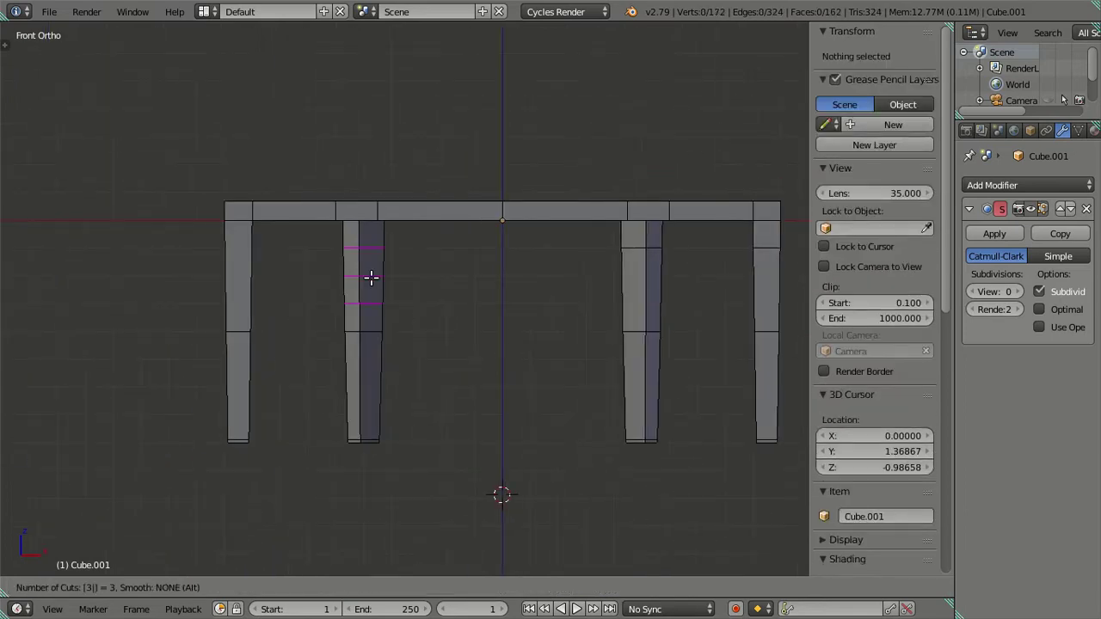
click(365, 267)
right_click(365, 267)
key(x)
click(434, 271)
Step: Cut three loops on the outer left leg and dissolve the surplus edges
key(ctrl+r)
scroll(up, 3)
click(238, 282)
right_click(237, 282)
key(ctrl+space)
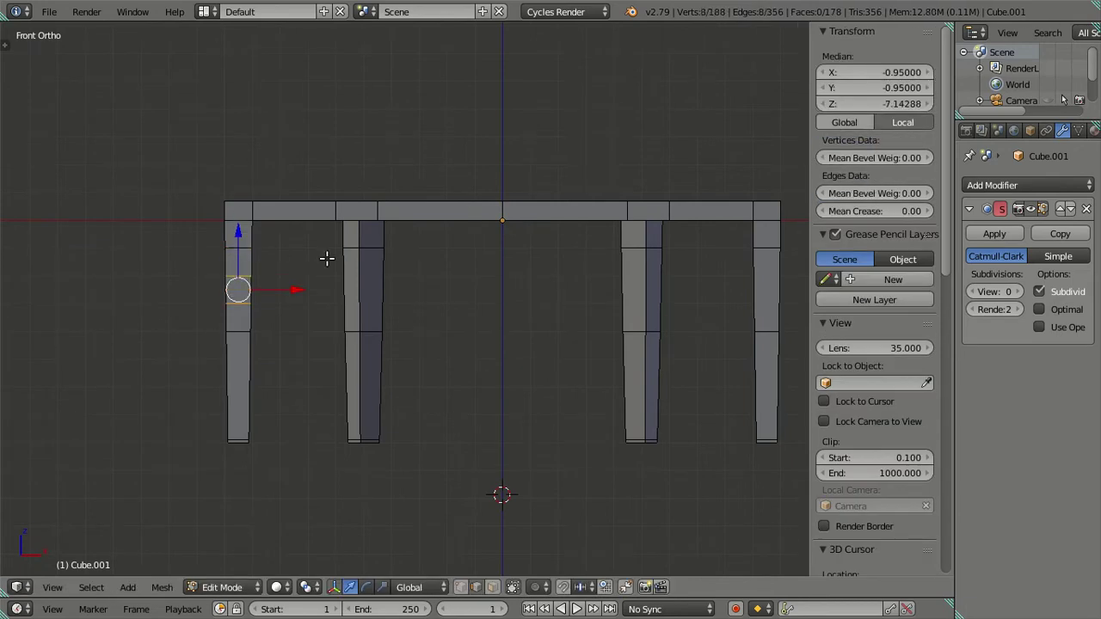
key(x)
click(340, 260)
drag(344, 264, 402, 392)
scroll(up, 3)
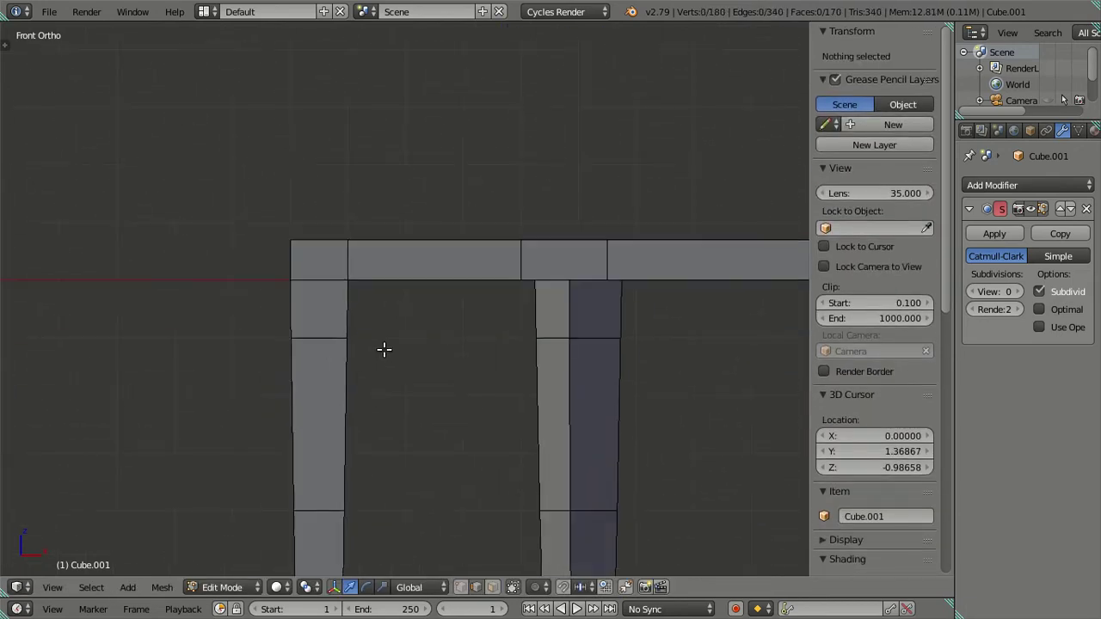
scroll(up, 3)
Step: Cut nine loops across the upper left leg and dissolve the surplus
key(ctrl+r)
scroll(up, 3)
click(307, 314)
right_click(307, 314)
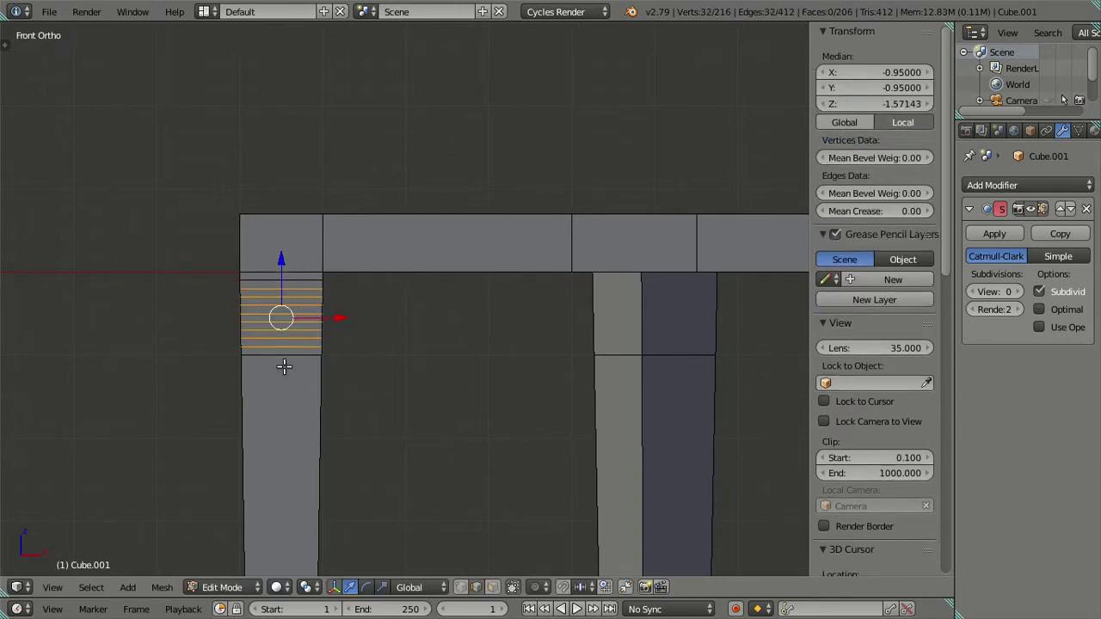
key(x)
click(435, 352)
drag(732, 438, 525, 412)
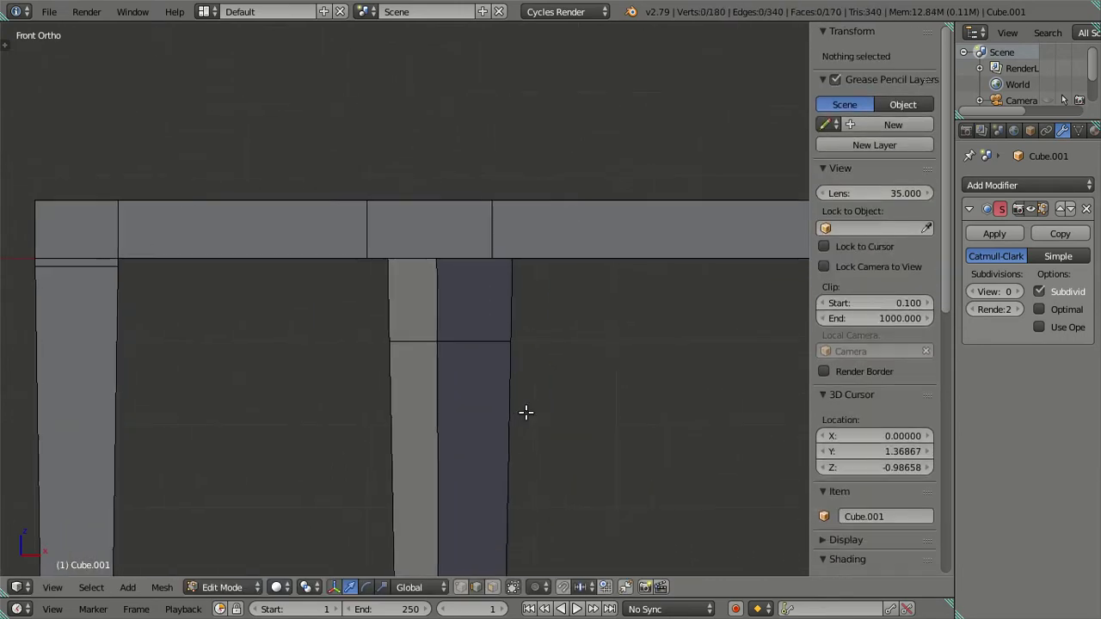
Step: Cut nine loops at the middle leg's top and dissolve the surplus
key(ctrl+r)
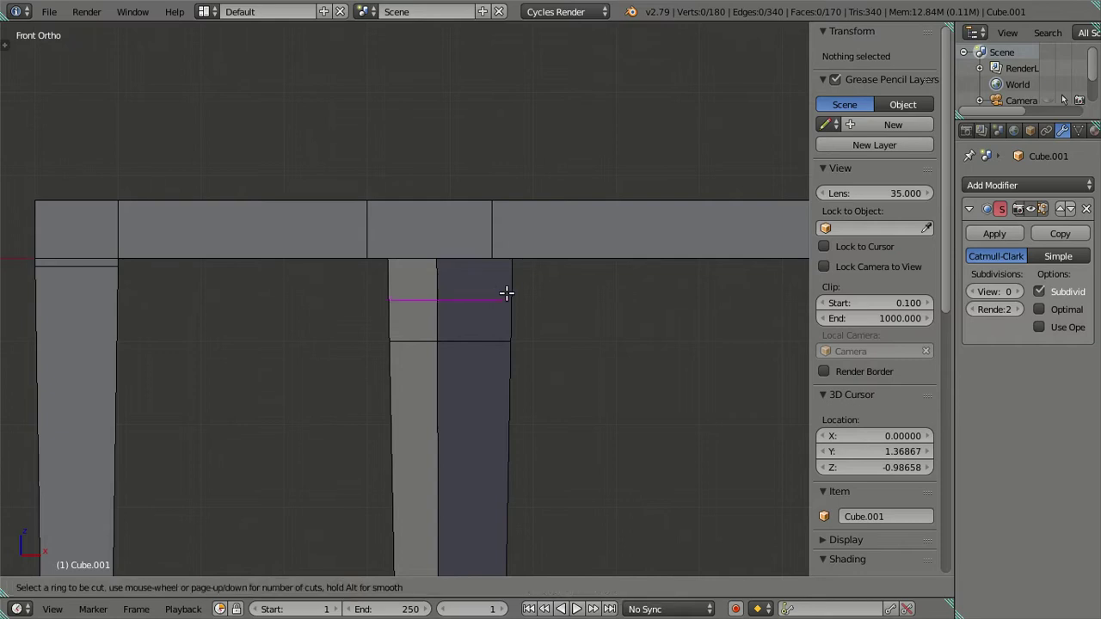
scroll(up, 3)
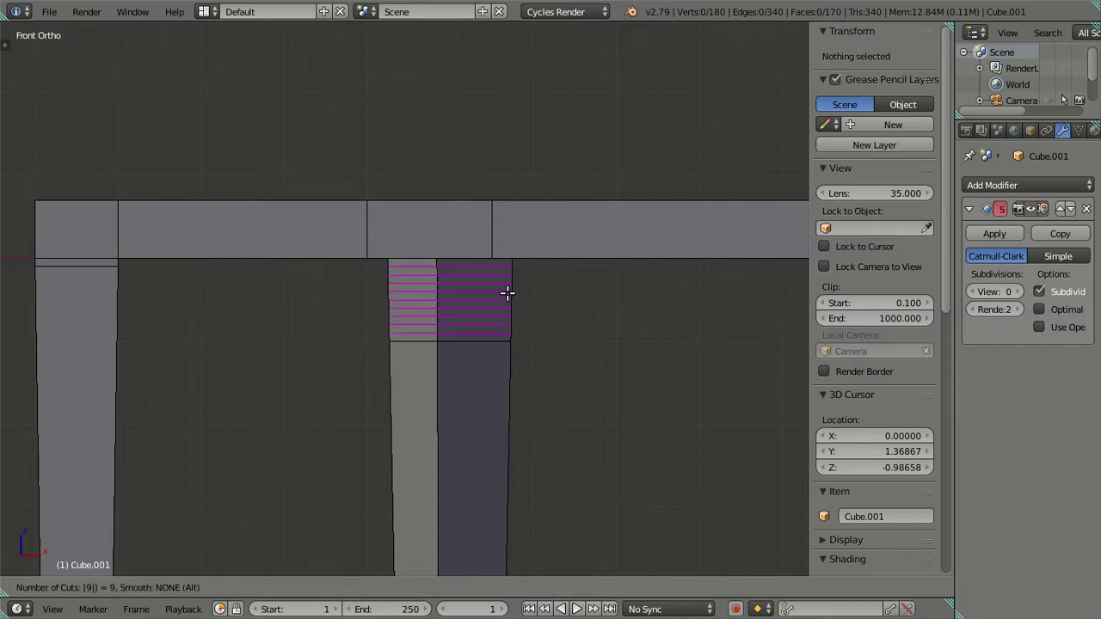
click(507, 293)
right_click(484, 258)
key(x)
click(487, 342)
scroll(down, 3)
drag(499, 447, 336, 333)
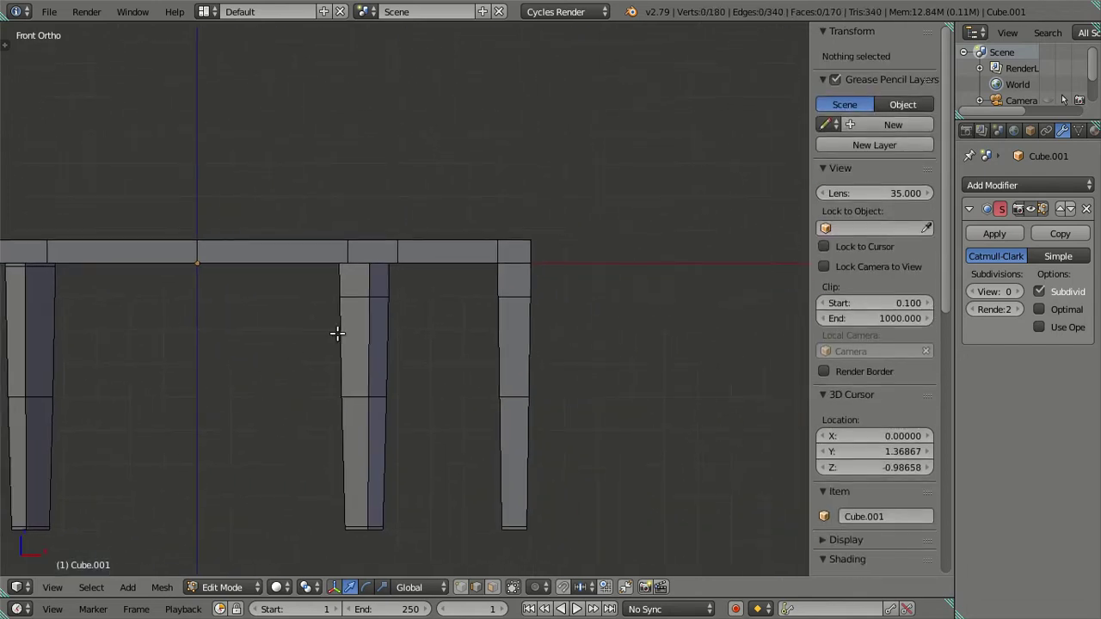
scroll(up, 3)
Step: Loop-cut another leg just below its top and dissolve the extra cuts
key(ctrl+r)
scroll(up, 3)
click(365, 266)
right_click(365, 266)
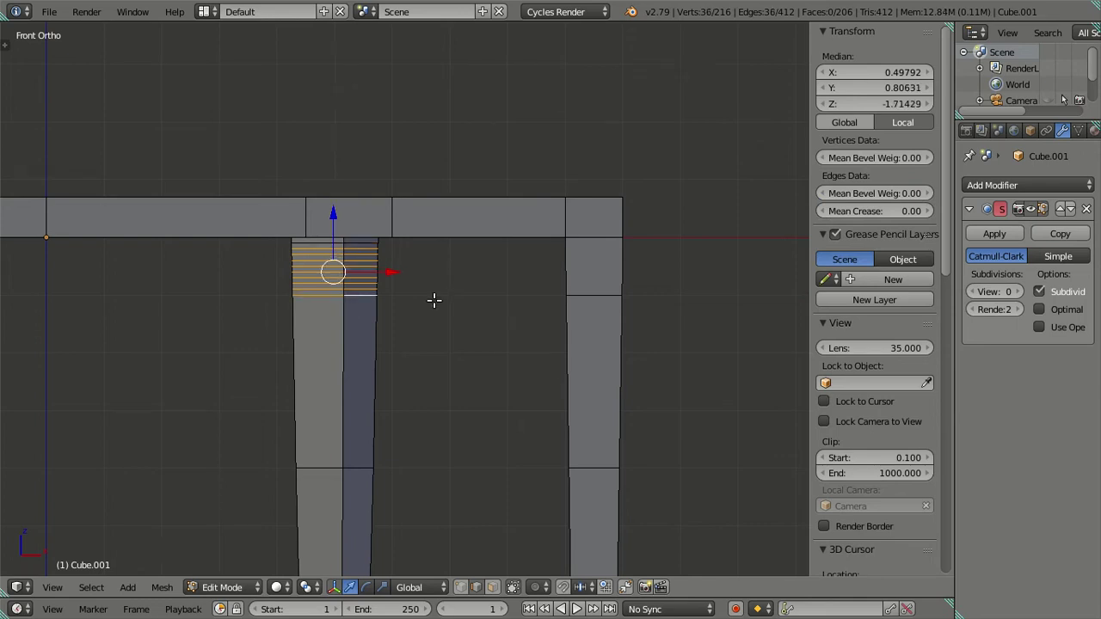
key(x)
click(433, 301)
Step: Loop-cut the right leg's top, dissolve the extras, and view beneath the tabletop
key(ctrl+r)
scroll(up, 3)
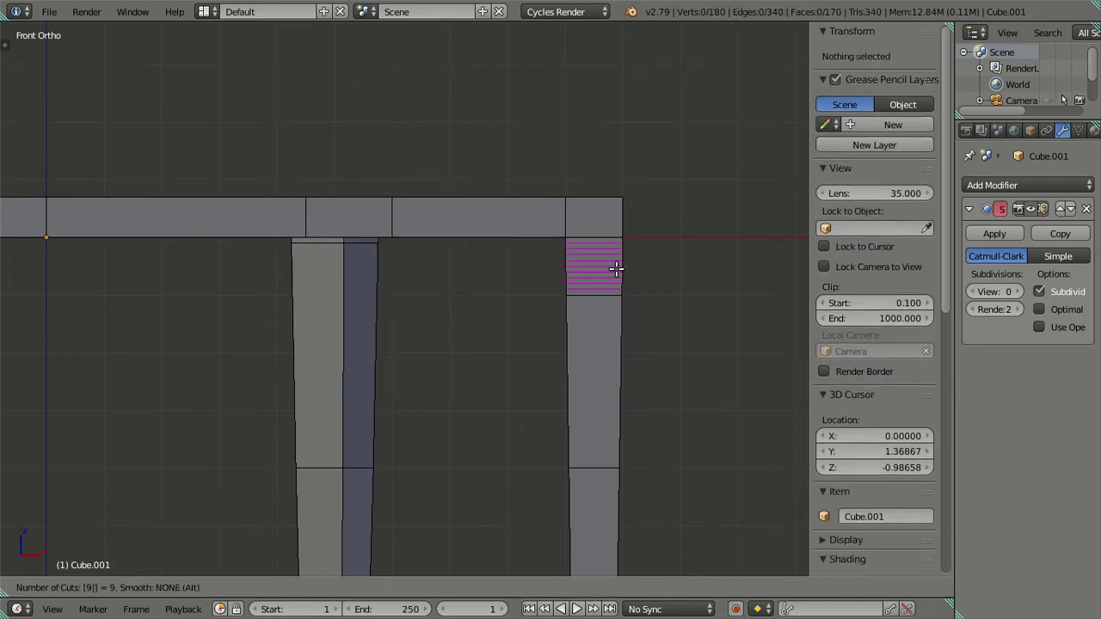
click(614, 266)
right_click(610, 247)
key(x)
click(622, 305)
scroll(down, 3)
drag(608, 366, 450, 378)
scroll(down, 3)
key(Tab)
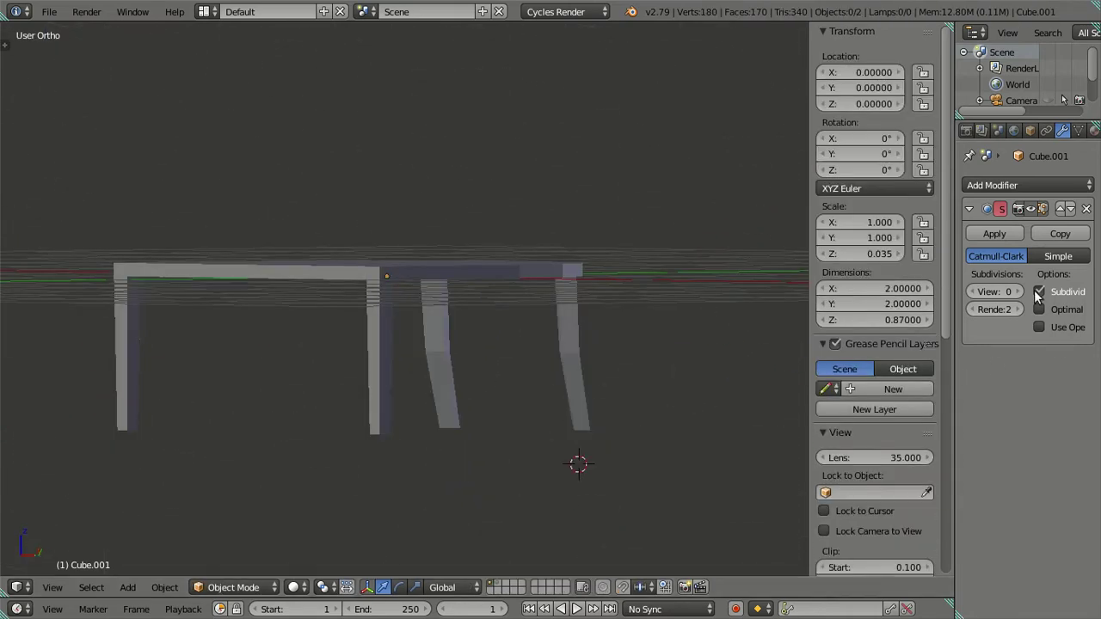
double_click(1011, 290)
drag(736, 414, 522, 370)
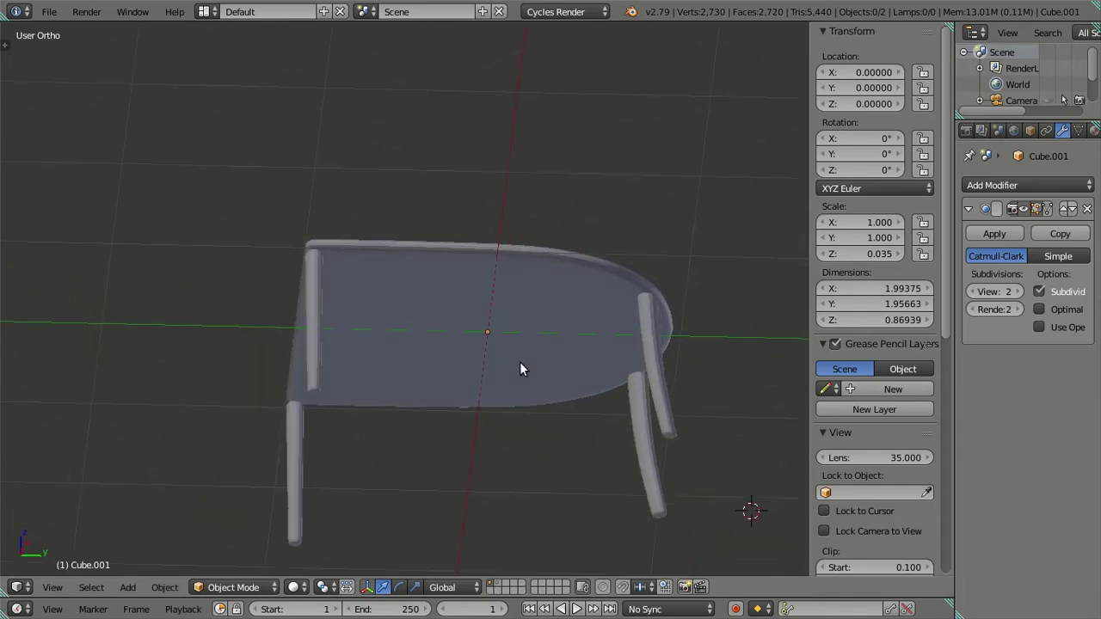
scroll(down, 3)
drag(502, 275, 576, 341)
scroll(up, 3)
scroll(up, 3)
scroll(down, 3)
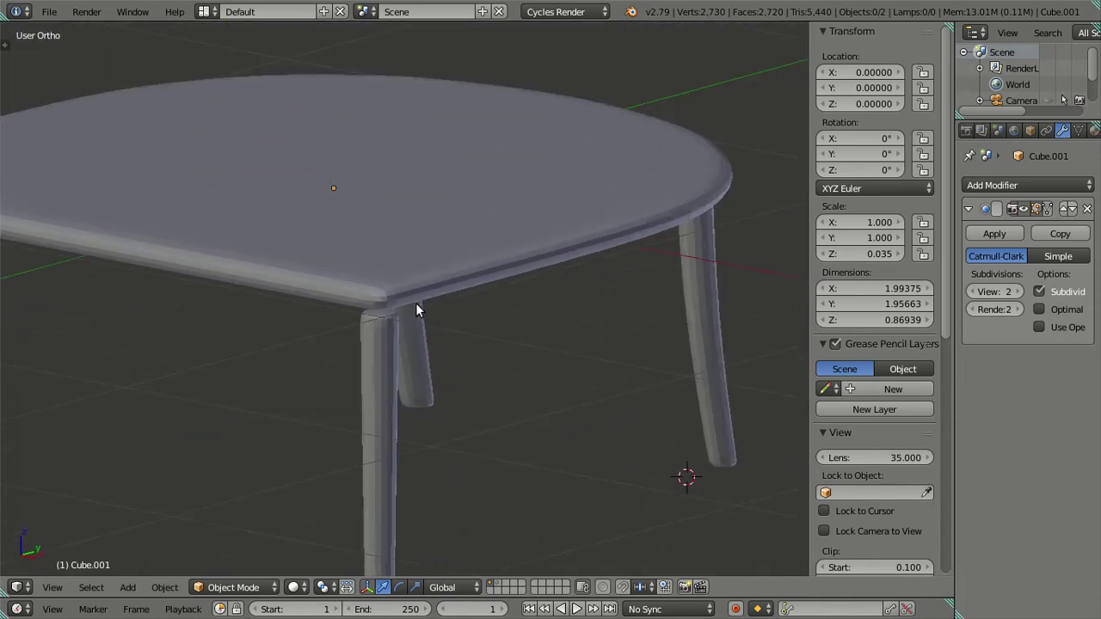
key(Tab)
scroll(up, 3)
scroll(up, 3)
key(ctrl+r)
scroll(up, 3)
click(422, 287)
scroll(down, 3)
key(Tab)
scroll(down, 3)
drag(480, 373, 367, 360)
click(974, 299)
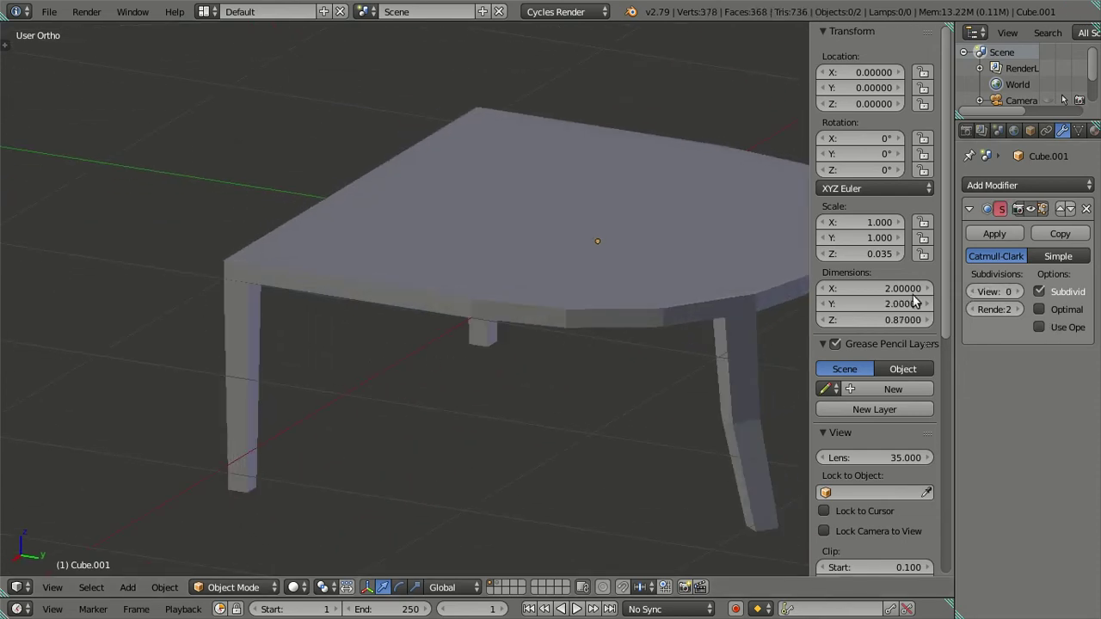
key(Tab)
right_click(592, 307)
key(x)
click(592, 306)
drag(593, 305, 733, 446)
drag(440, 271, 412, 357)
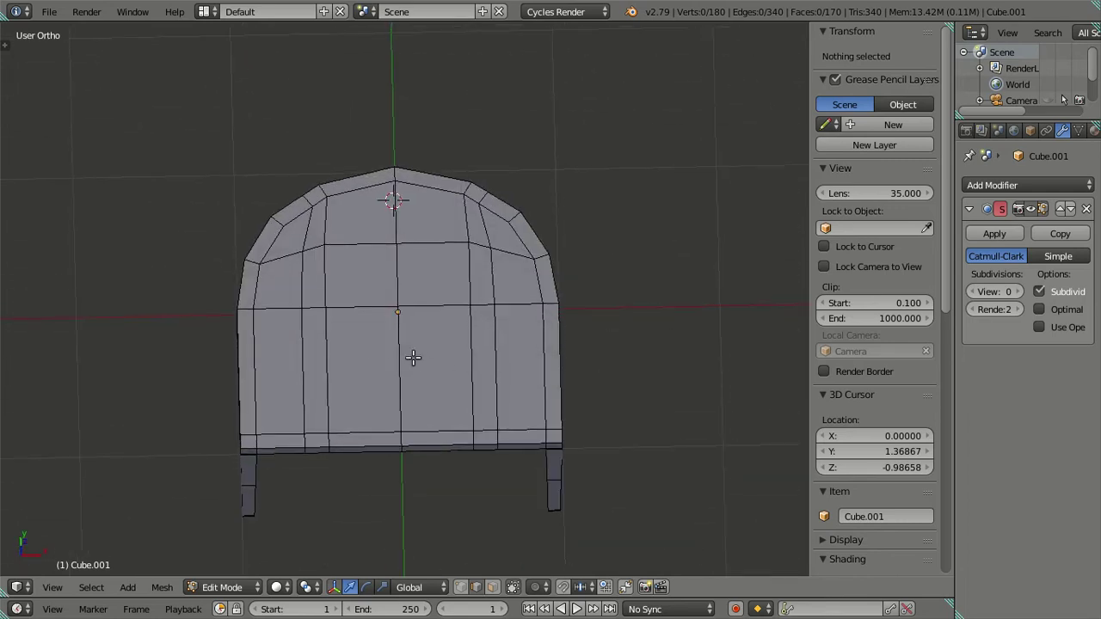
Step: Select the tabletop's left half with its two left legs and delete them
right_click(405, 346)
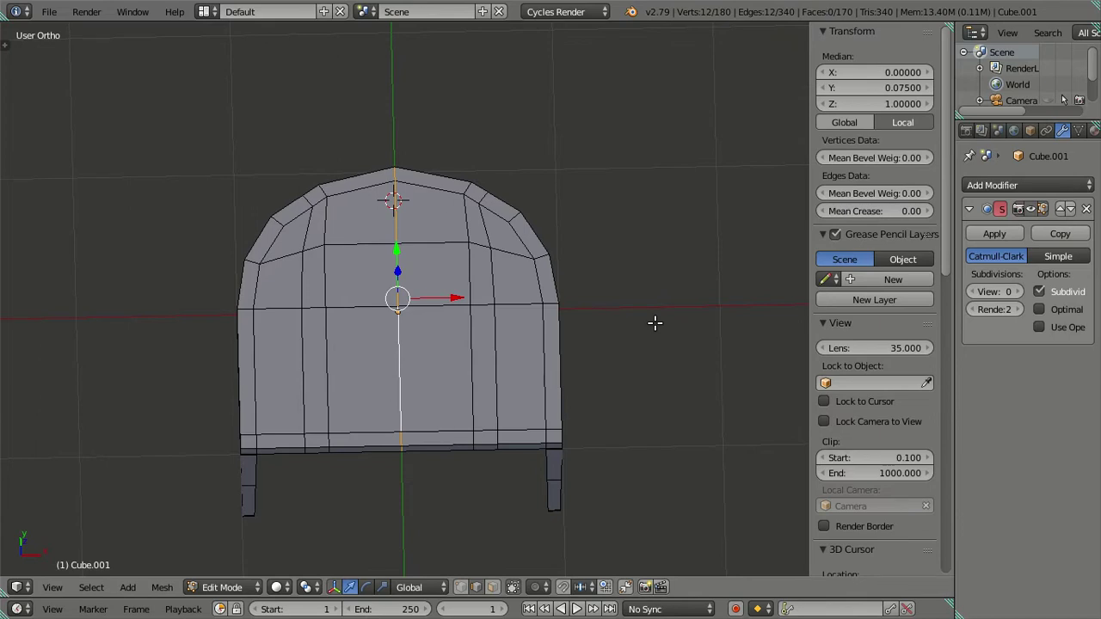
key(v)
right_click(695, 319)
right_click(332, 302)
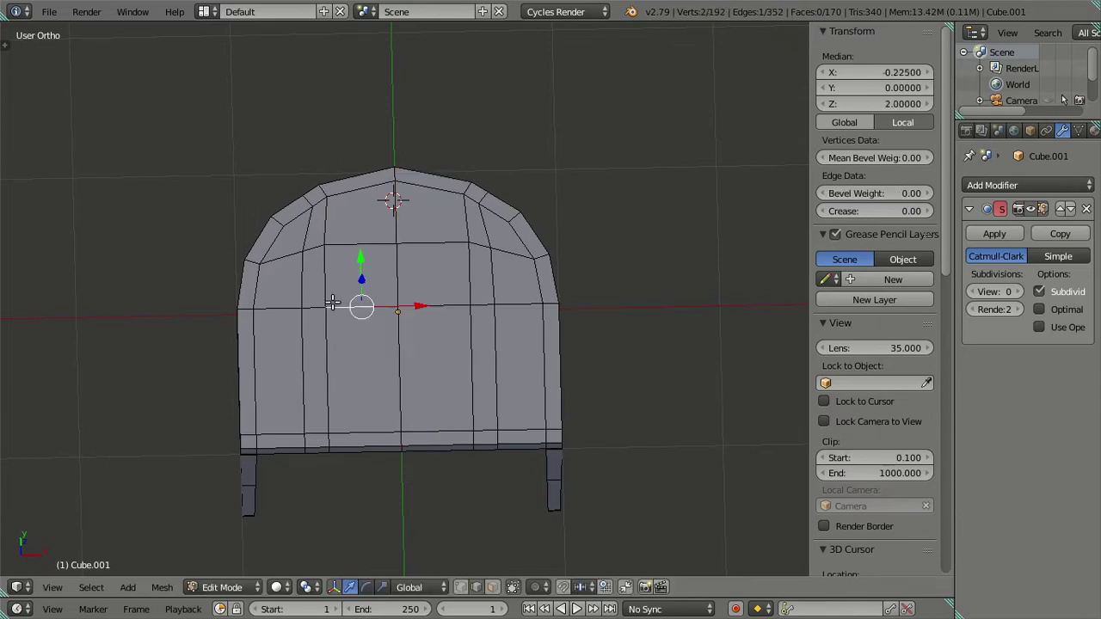
key(l)
drag(348, 310, 357, 318)
key(l)
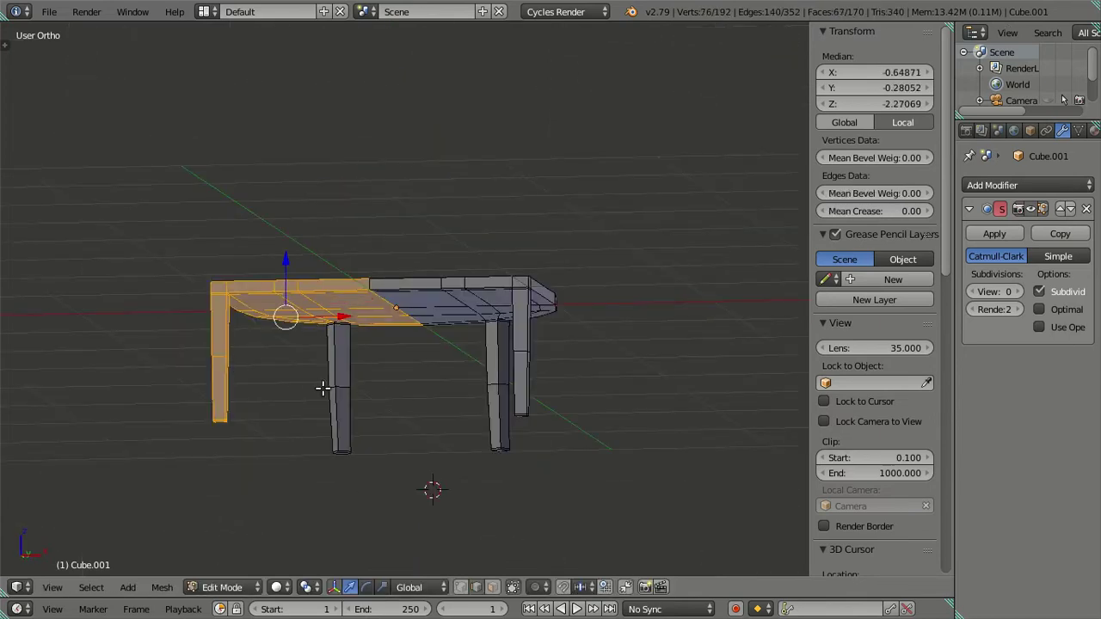
key(l)
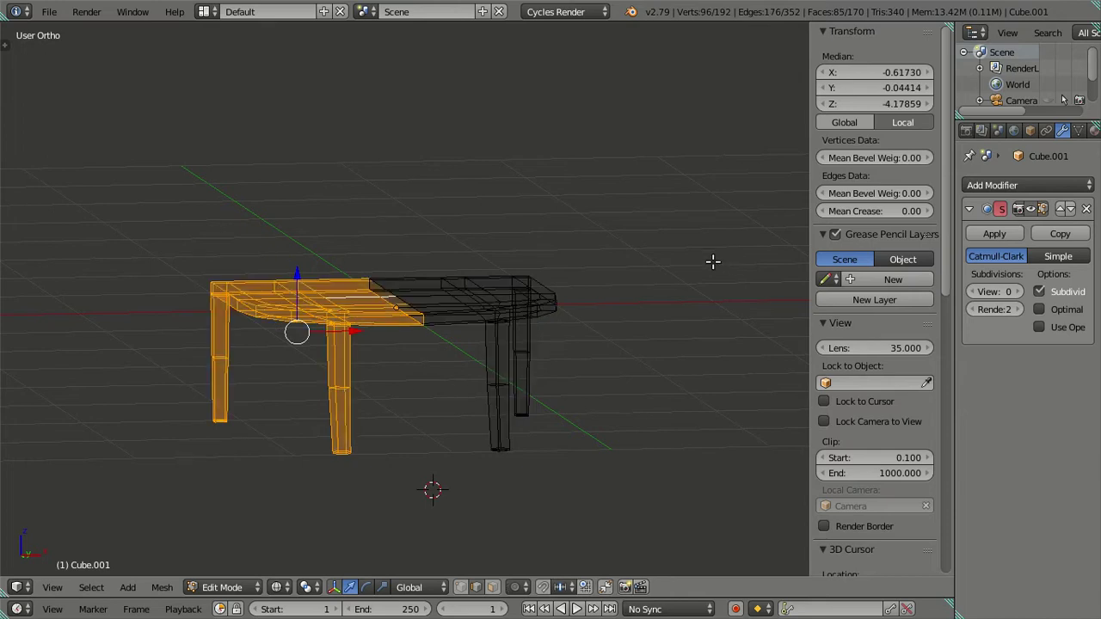
key(x)
click(672, 190)
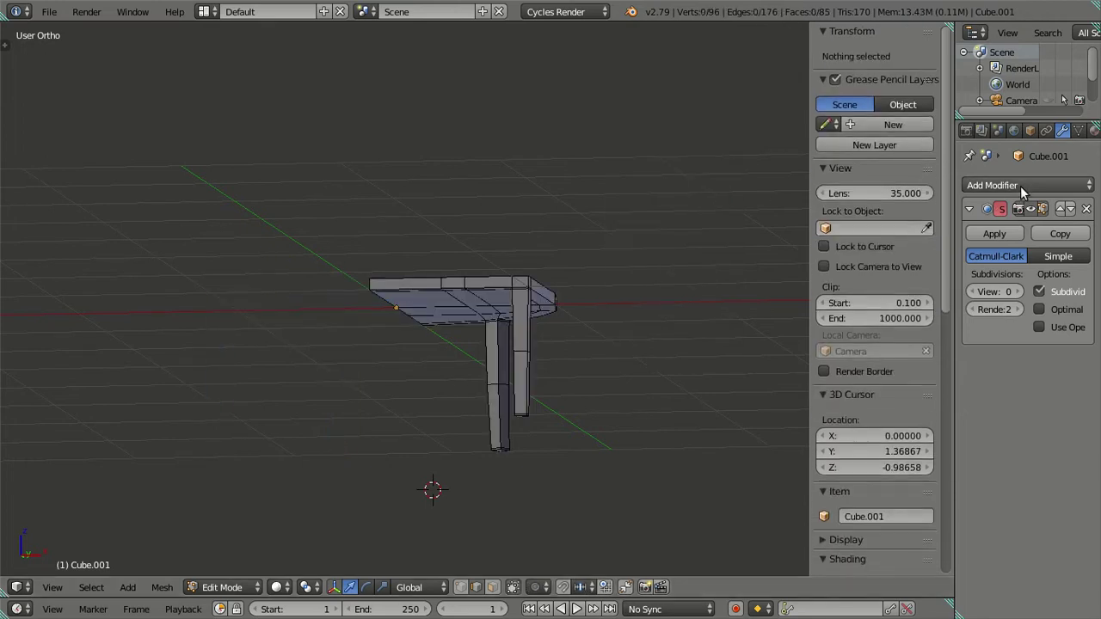
Step: Add an X-axis Mirror modifier above Subdivision Surface and return to Object Mode
click(1021, 185)
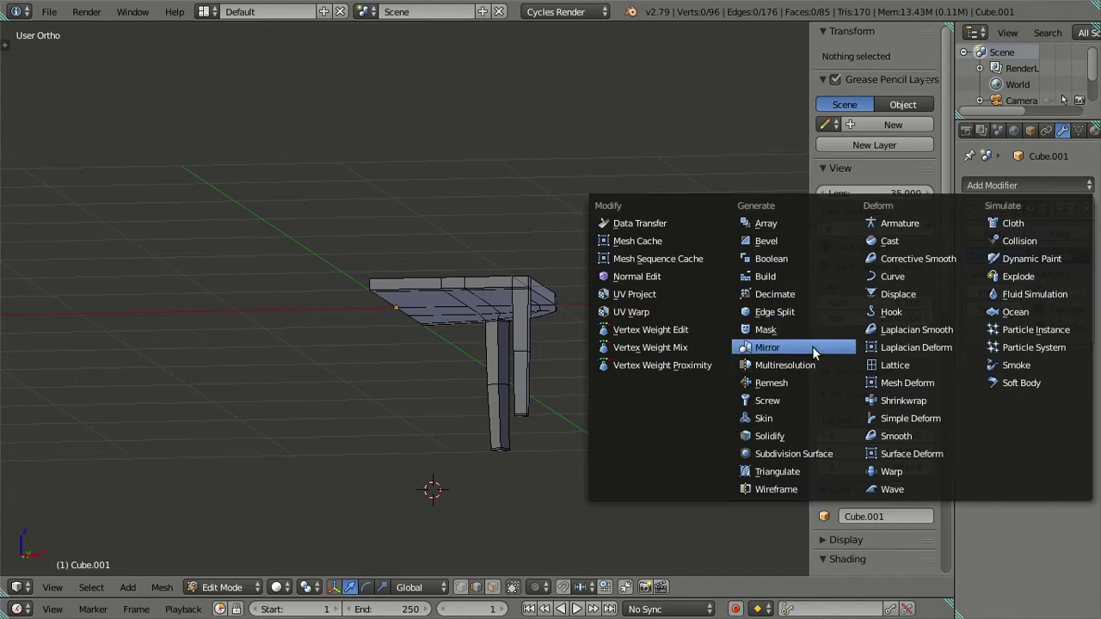
click(811, 346)
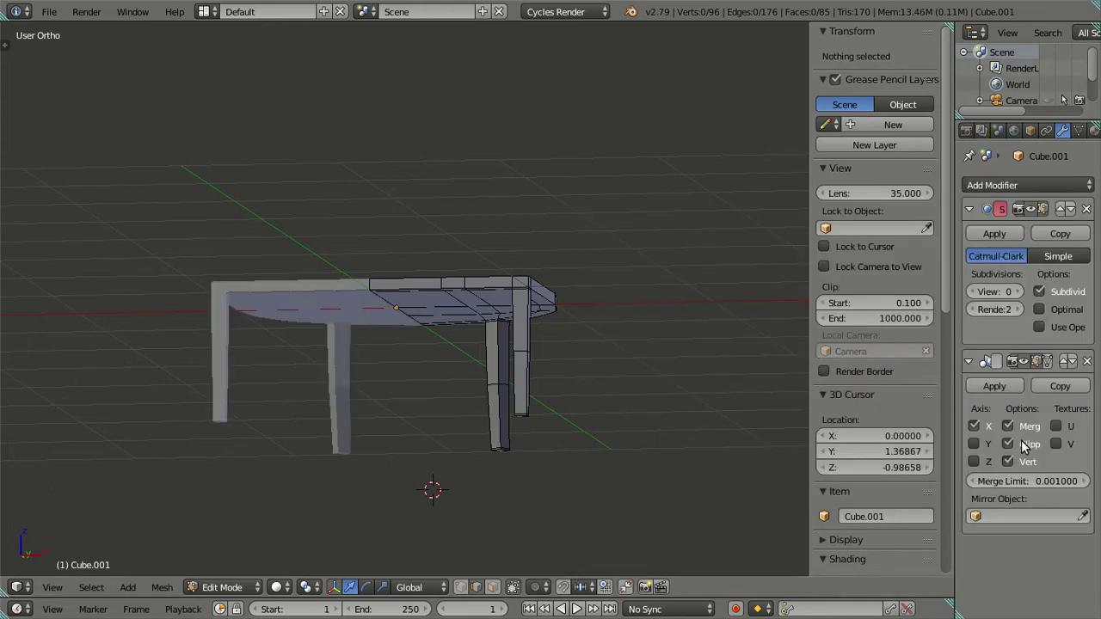
click(1067, 364)
key(Tab)
drag(607, 351, 459, 361)
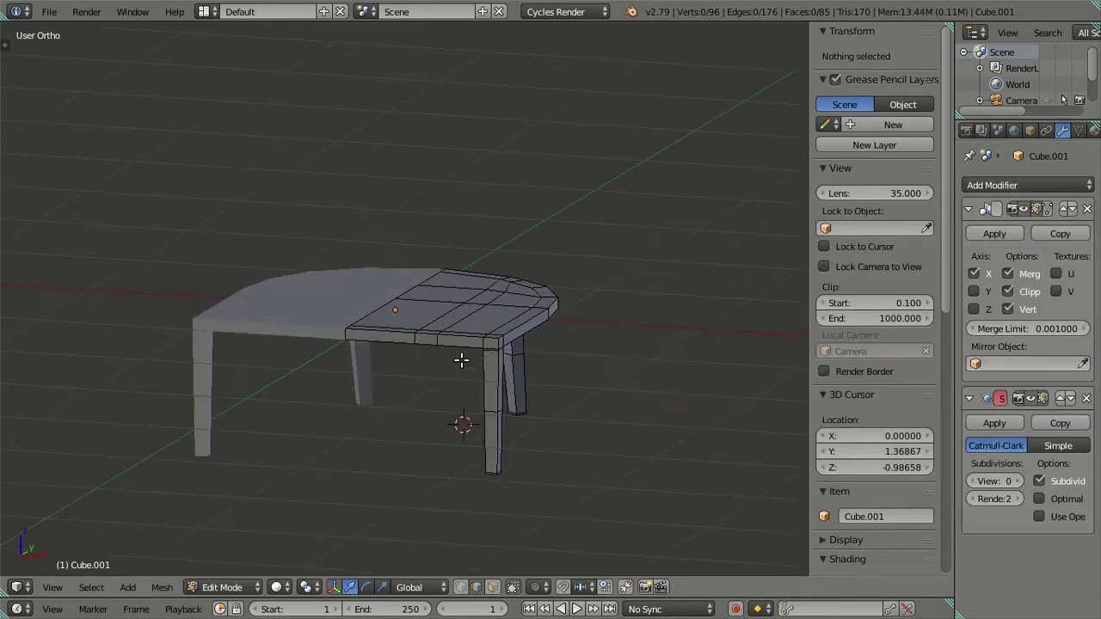
Step: Check the shelved reference table's size, then select the rounded table and enter Edit Mode
click(500, 583)
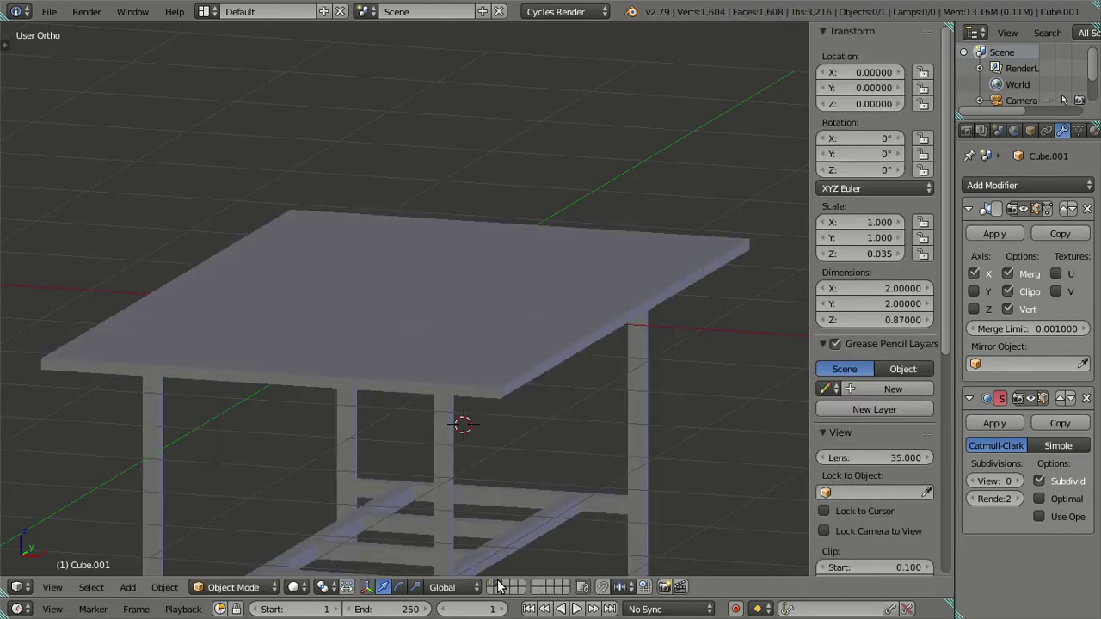
right_click(497, 344)
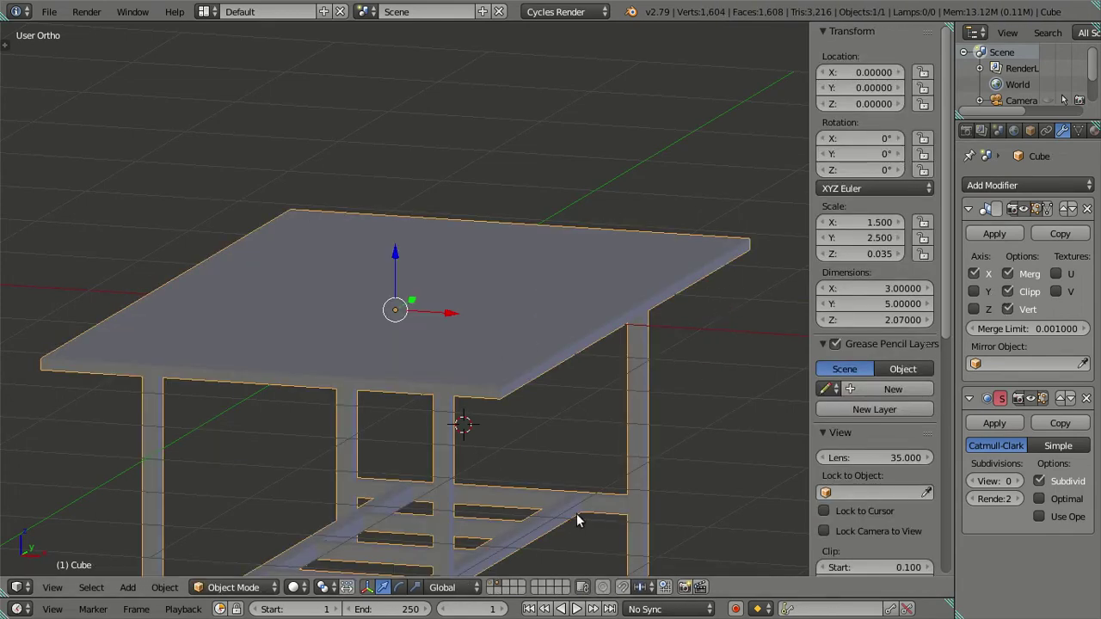
click(493, 587)
right_click(500, 326)
key(Tab)
key(Tab)
key(Tab)
Step: Inspect the rim from below and eye level, then select a corner face of the top
scroll(up, 3)
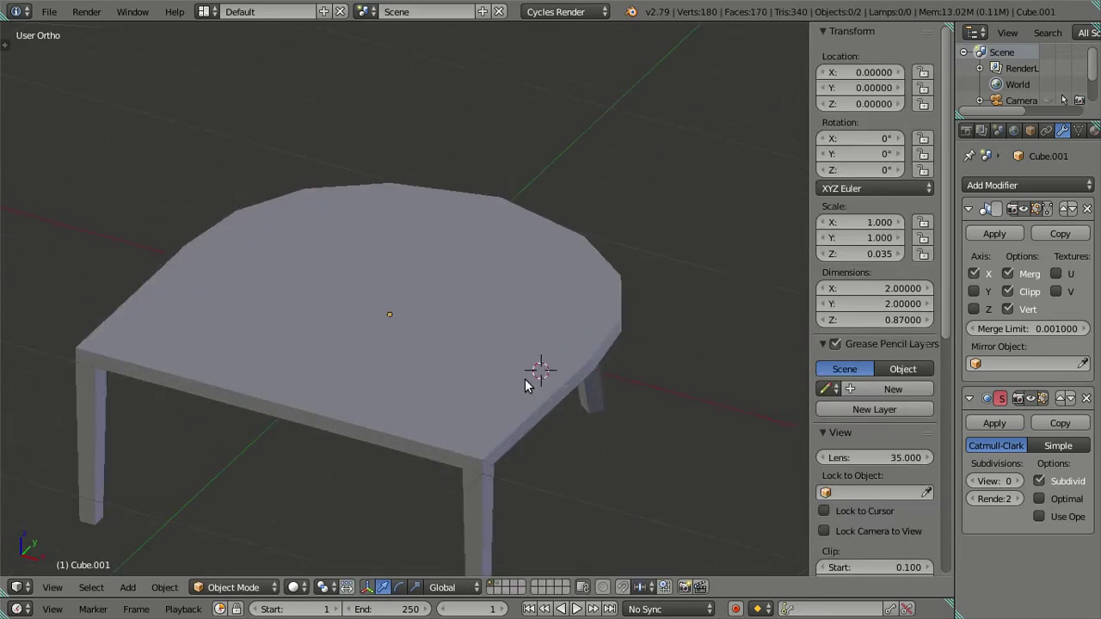
drag(516, 370, 425, 293)
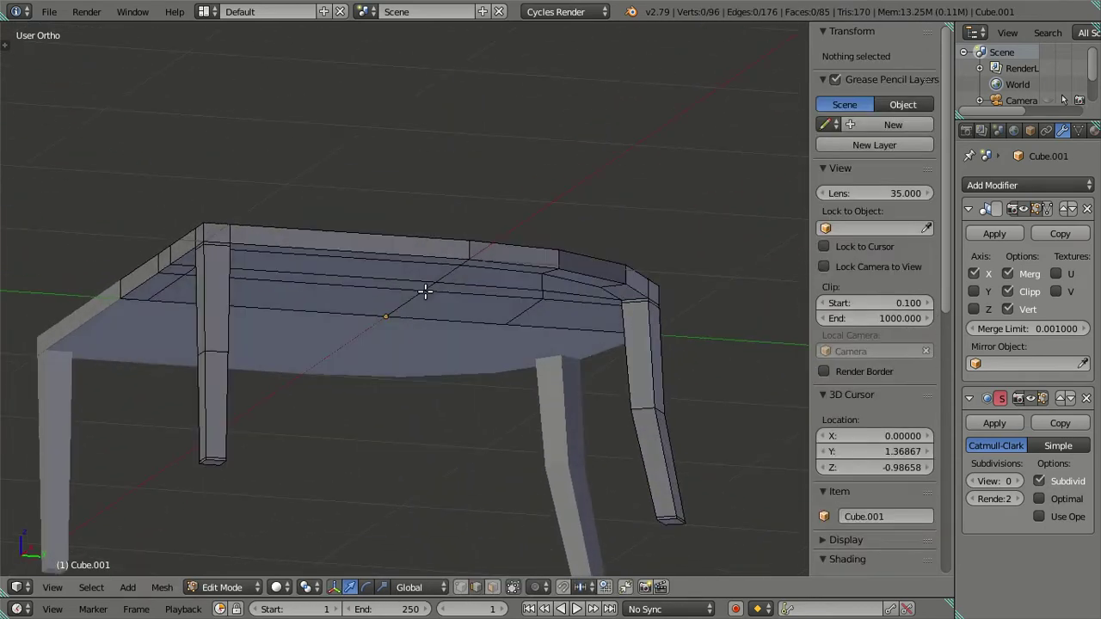
drag(437, 362, 477, 364)
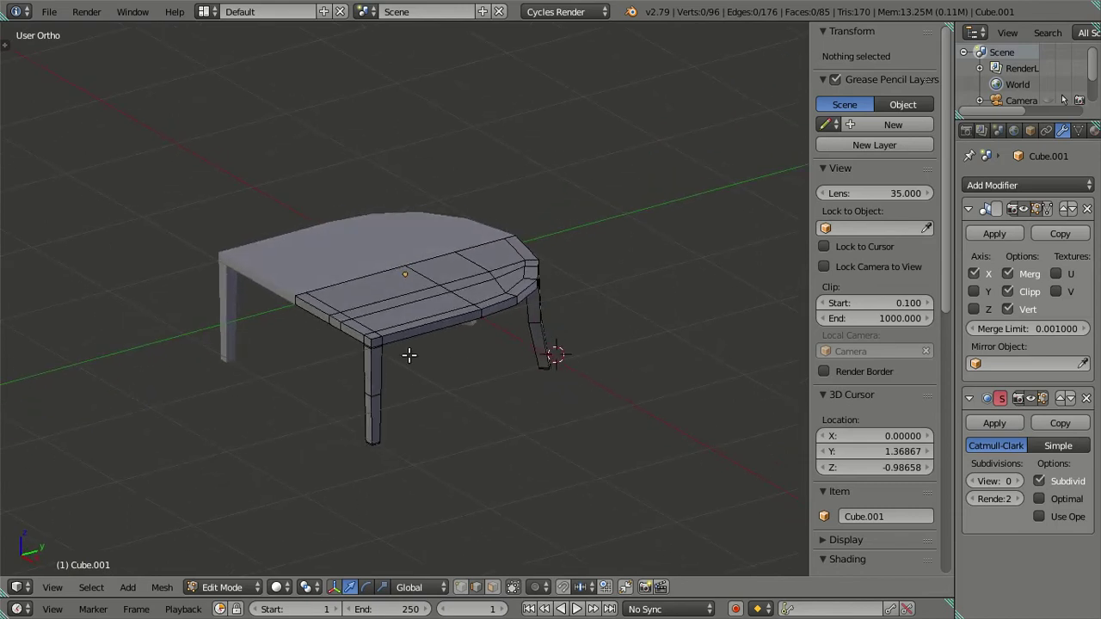
scroll(up, 3)
scroll(up, 3)
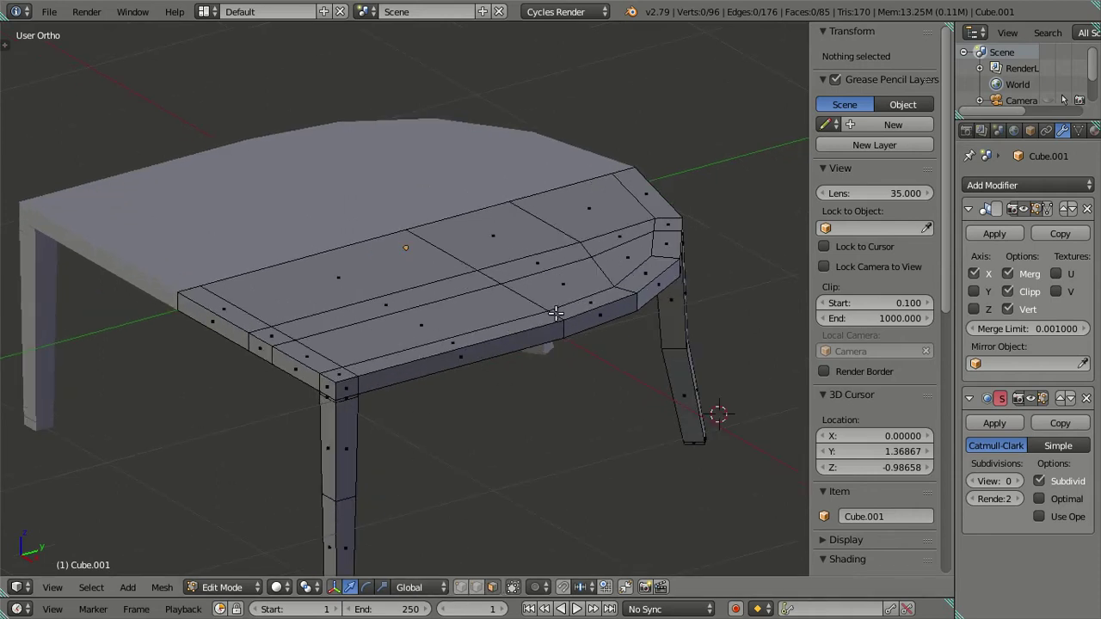
click(555, 314)
key(a)
right_click(639, 181)
scroll(down, 3)
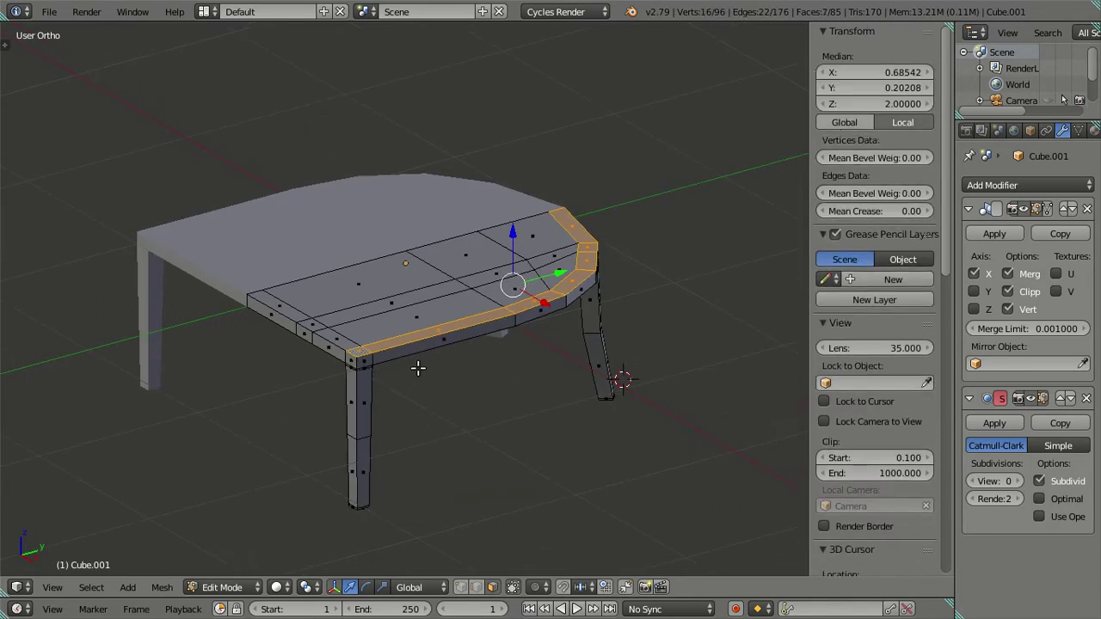
Step: From above the tabletop, select several front-panel and upper faces of the top
drag(419, 362, 487, 516)
key(a)
click(462, 153)
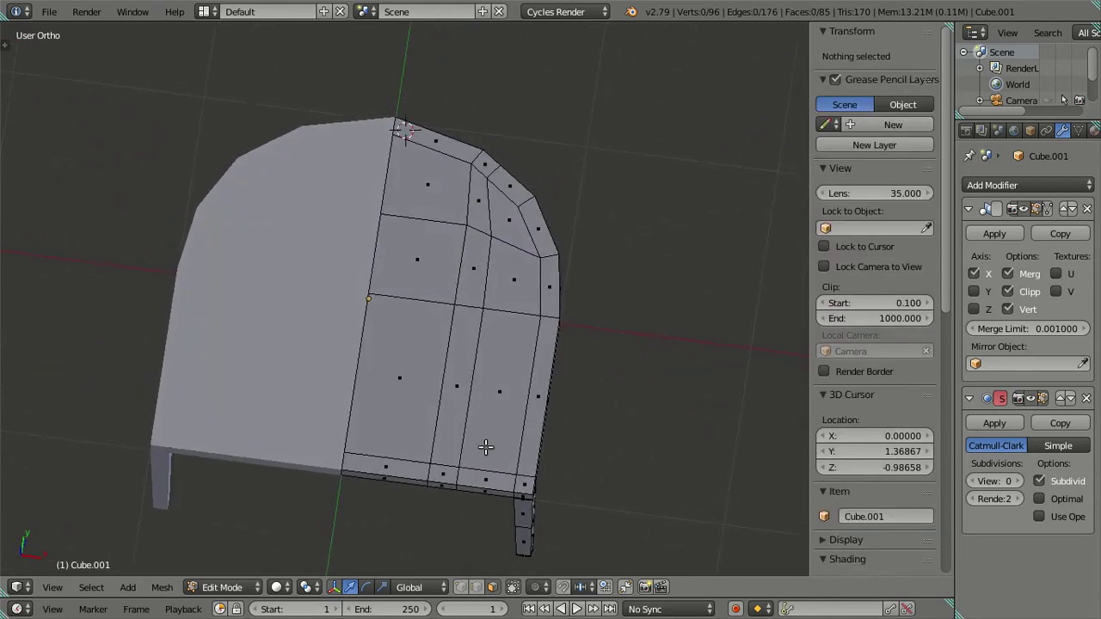
right_click(487, 478)
right_click(411, 470)
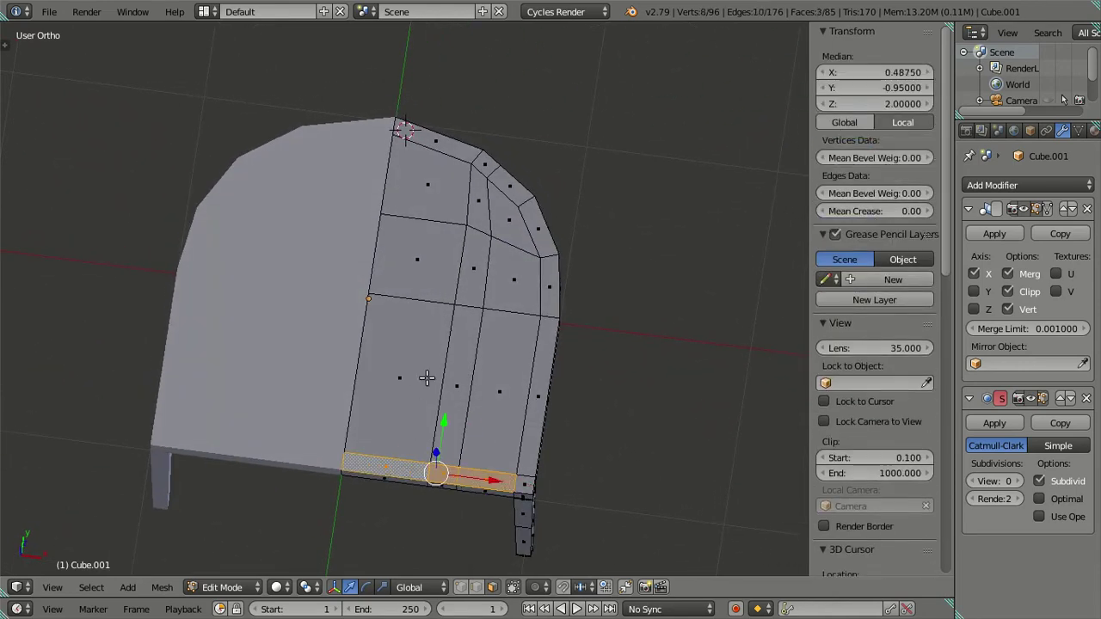
right_click(426, 378)
right_click(516, 384)
right_click(497, 293)
right_click(423, 276)
right_click(422, 207)
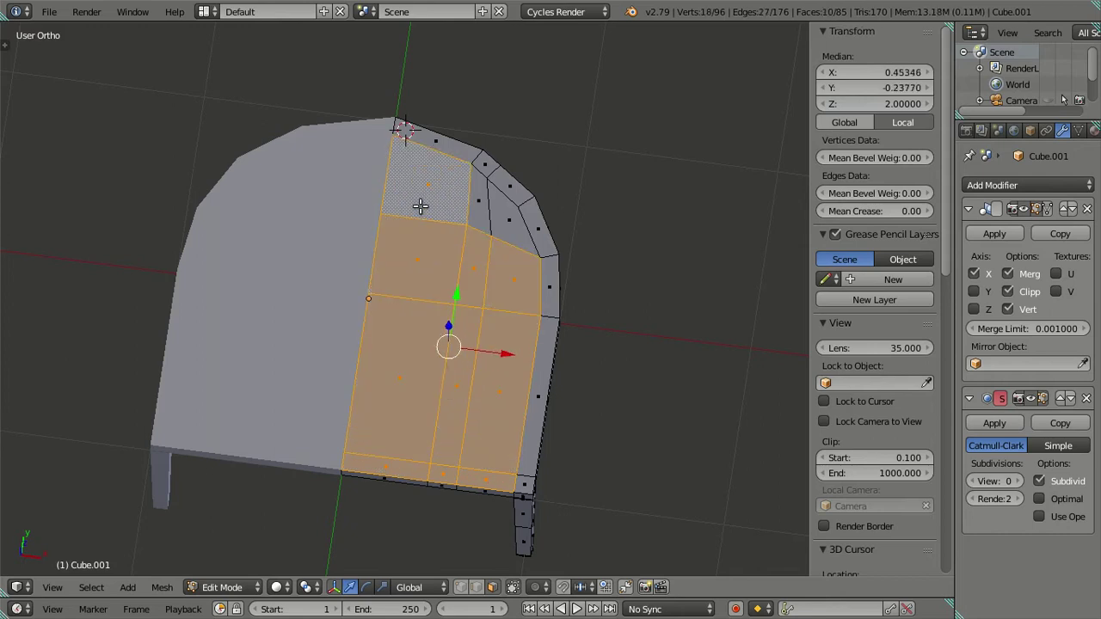
right_click(503, 219)
Step: In top view with wireframe, circle-select the remaining inner top faces
key(KP_7)
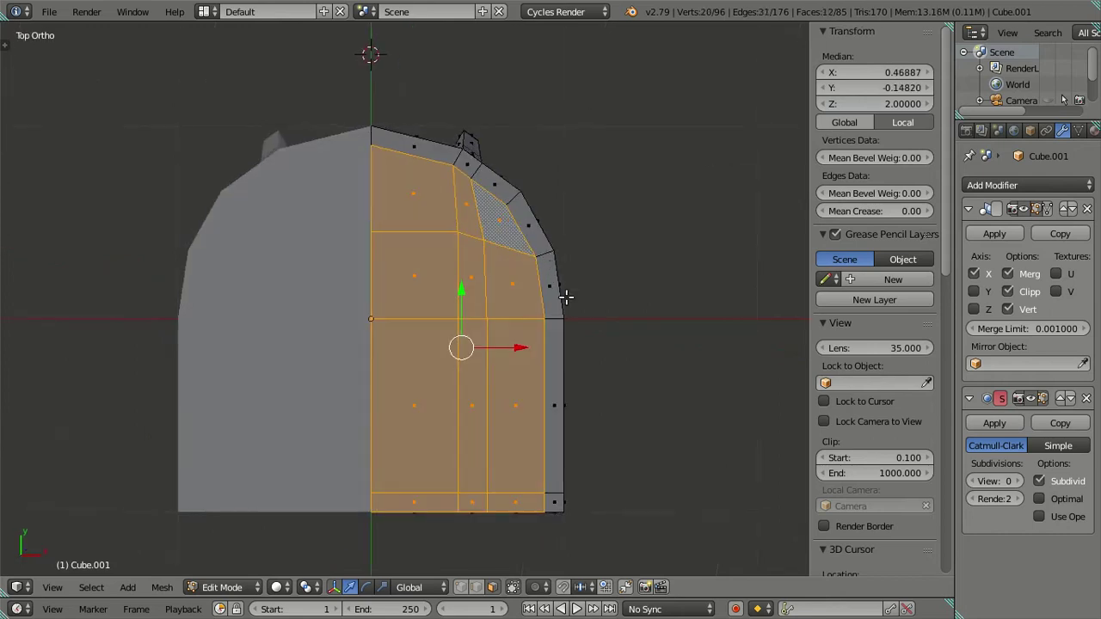
scroll(up, 3)
scroll(up, 3)
drag(581, 384, 584, 115)
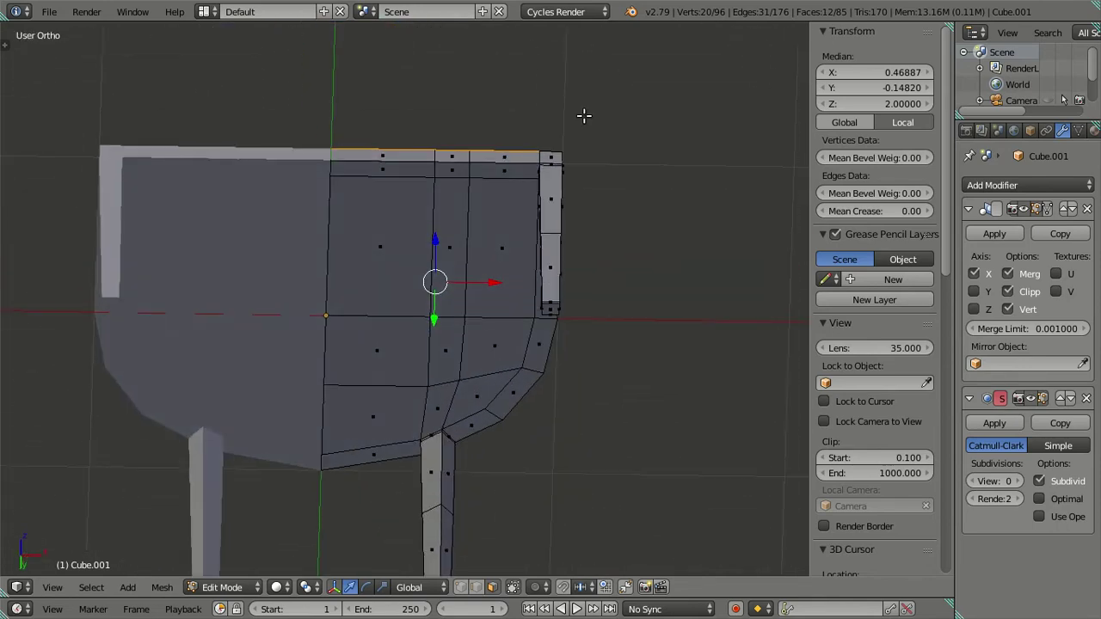
drag(495, 307, 487, 366)
key(KP_7)
key(z)
key(c)
drag(361, 164, 366, 160)
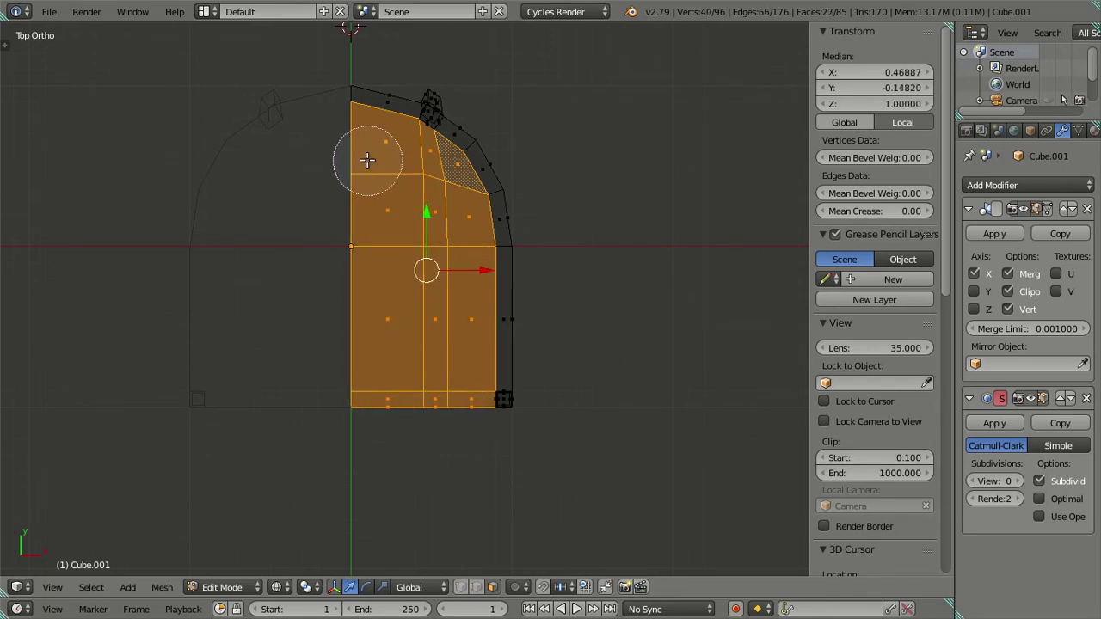
right_click(366, 160)
key(z)
scroll(up, 3)
Step: Extrude the selected top faces and move them inward along the X axis
key(e)
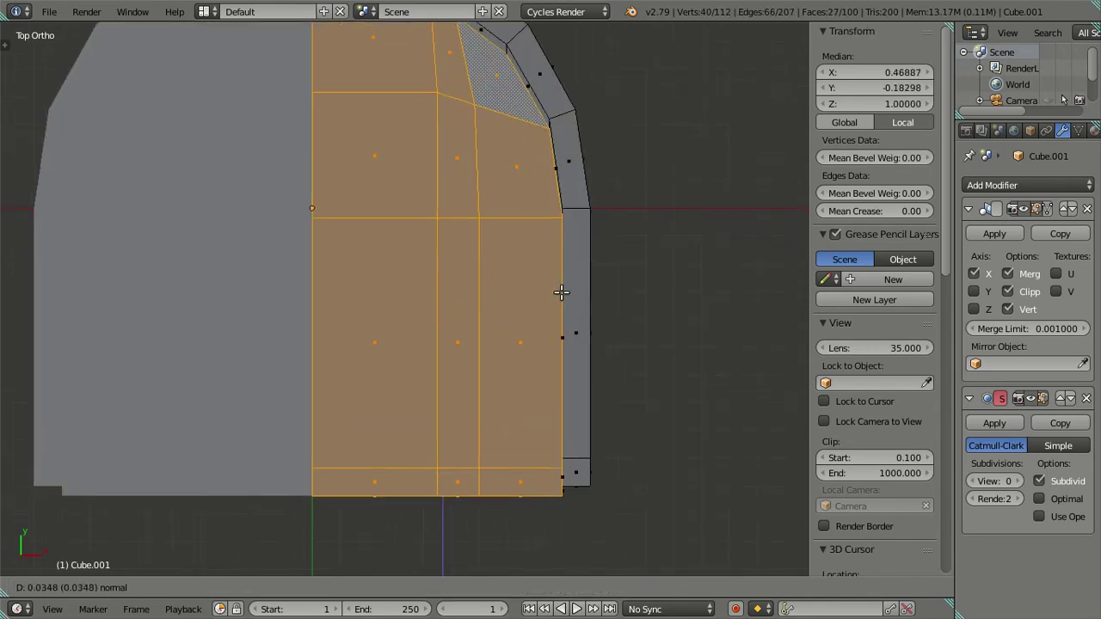
click(518, 282)
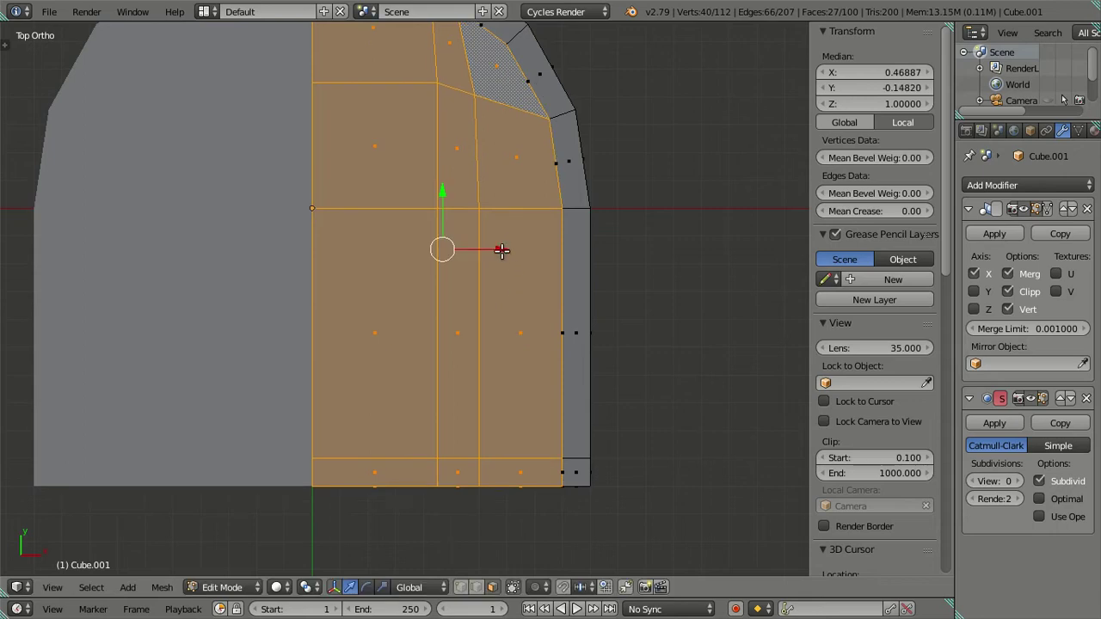
scroll(down, 3)
key(g)
key(x)
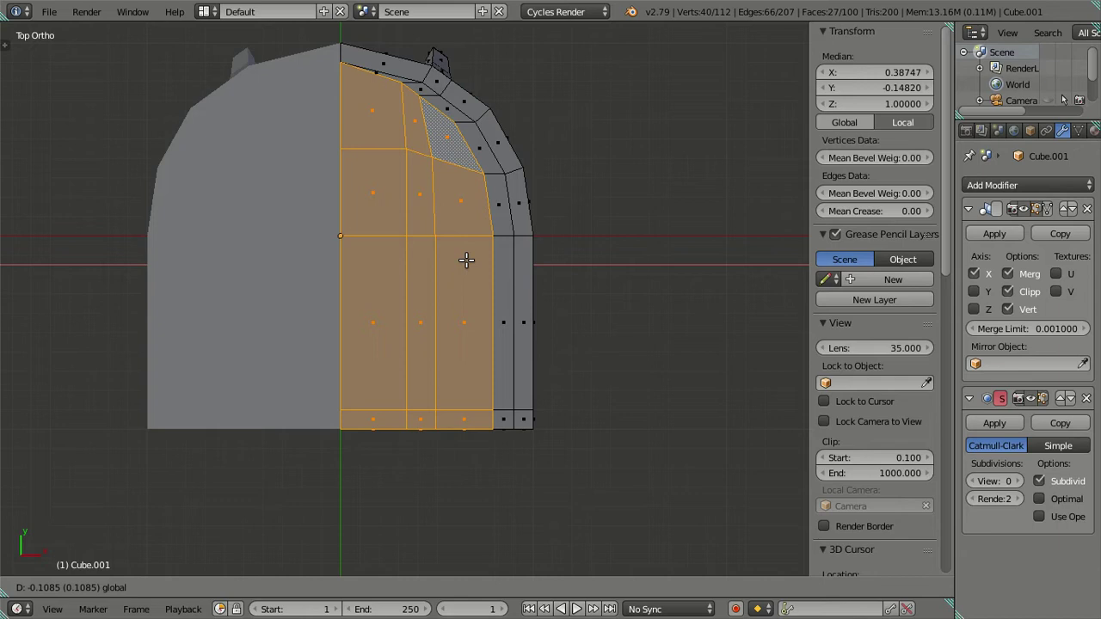
Step: Redo the move of the inner back faces, shifting them by -0.1
right_click(466, 260)
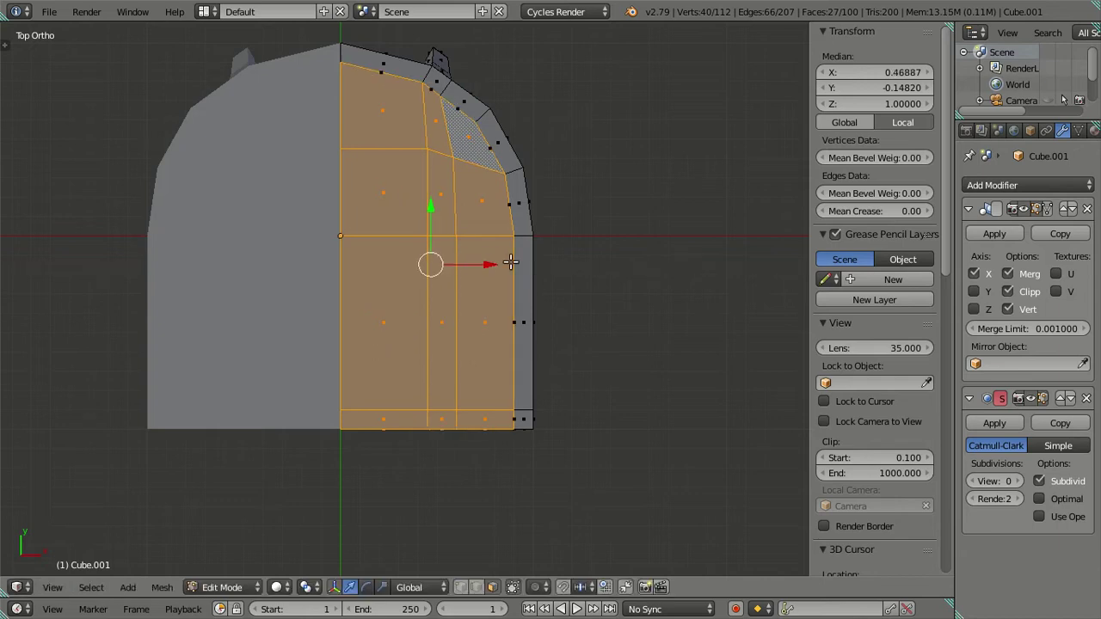
key(g)
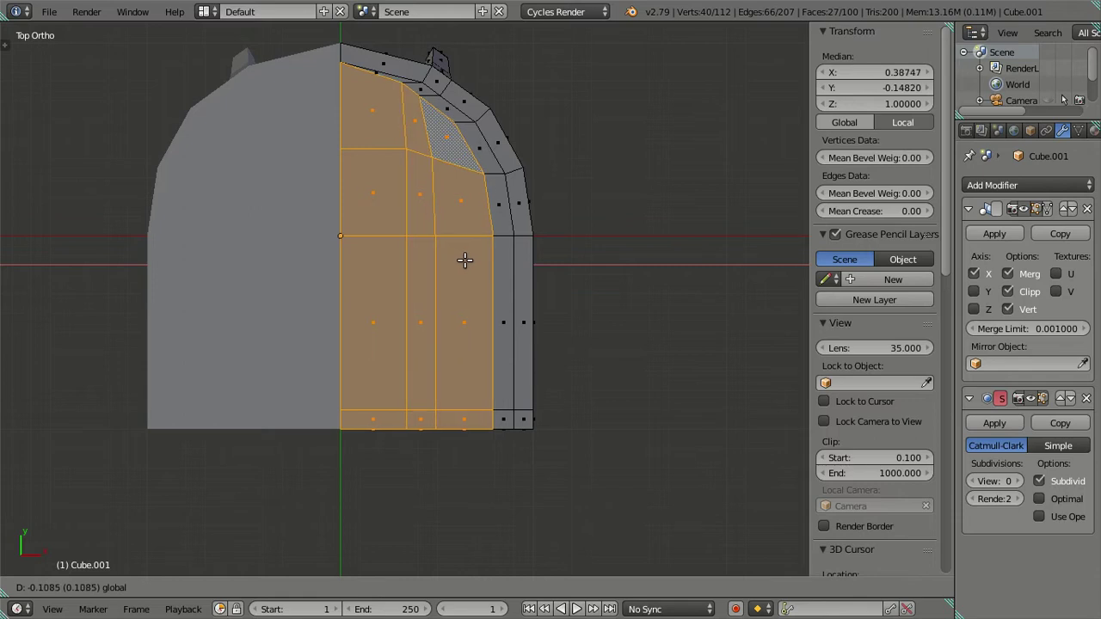
text(-0.1)
key(Return)
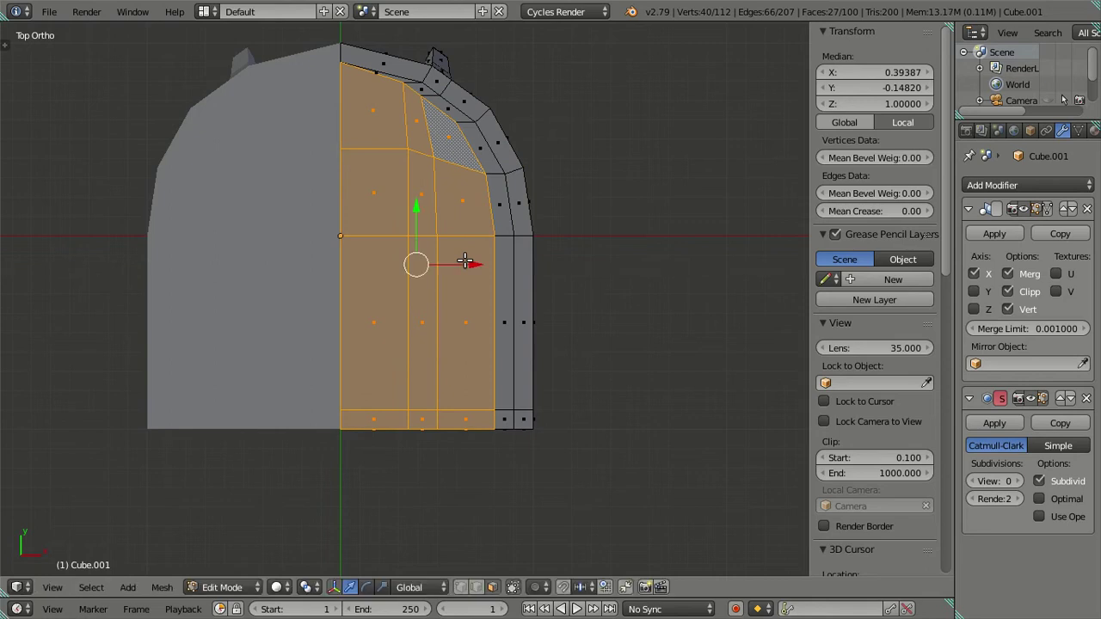
Step: In wireframe edge mode, narrow the selection to the top row of faces and move it along Y
key(z)
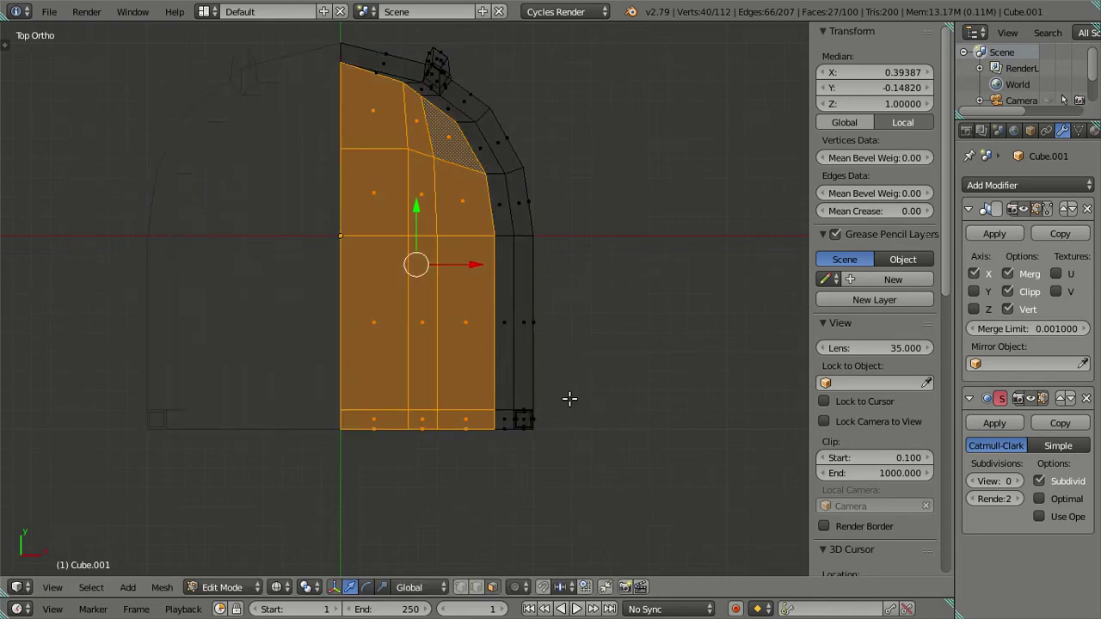
click(476, 586)
key(c)
drag(528, 418, 289, 417)
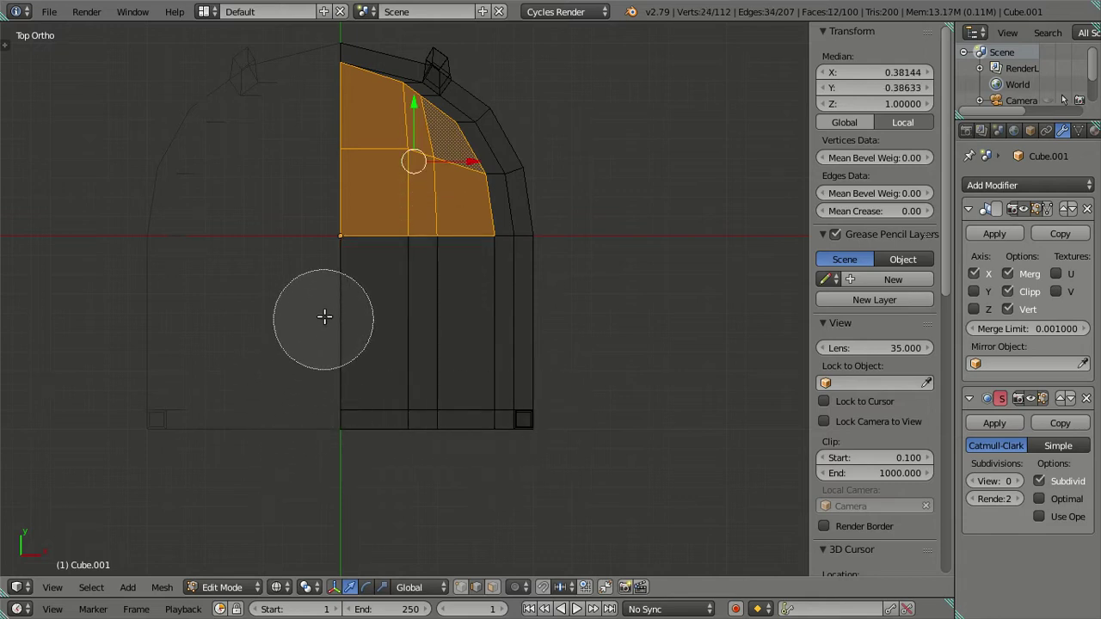
drag(330, 275, 523, 246)
key(Escape)
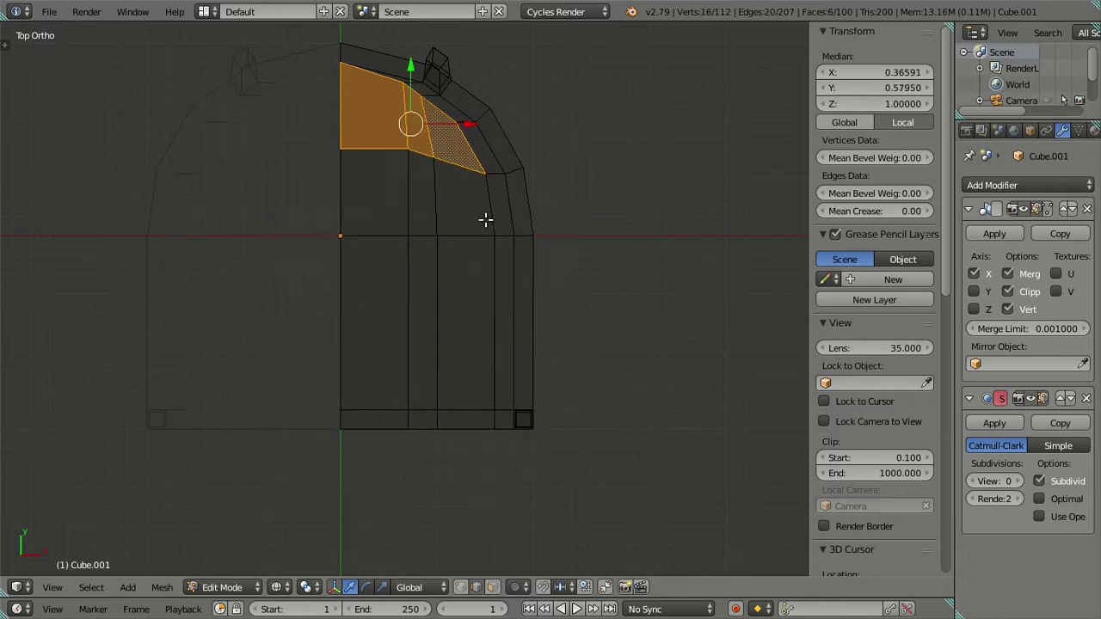
scroll(up, 3)
scroll(up, 3)
key(g)
key(y)
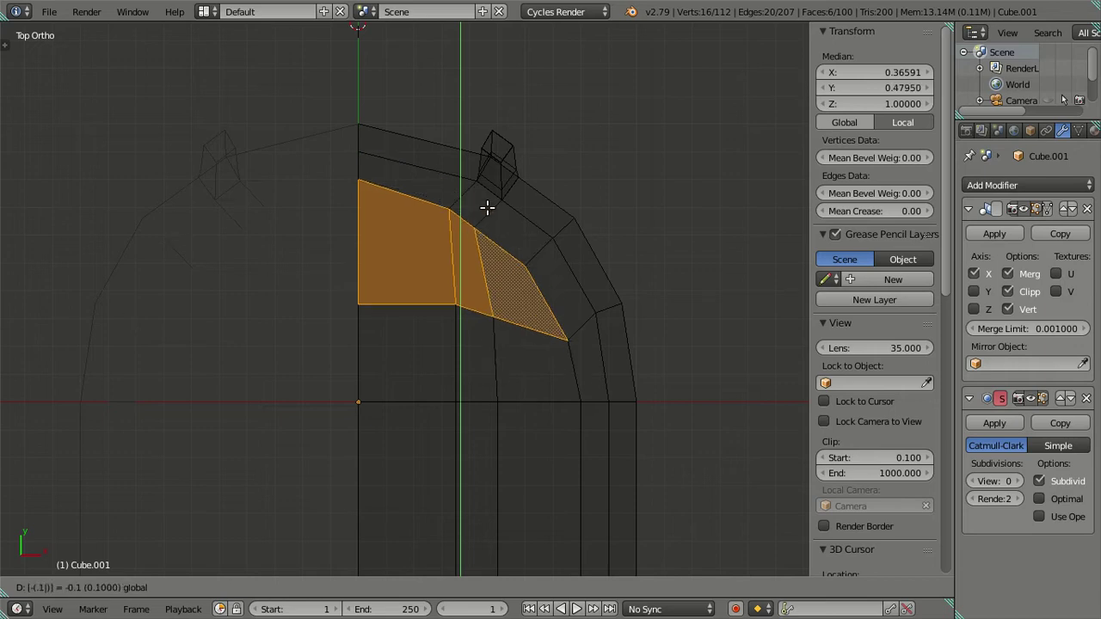
Step: Lower the top faces by 0.1, then shift the remaining selected faces sideways along X
click(488, 206)
scroll(up, 3)
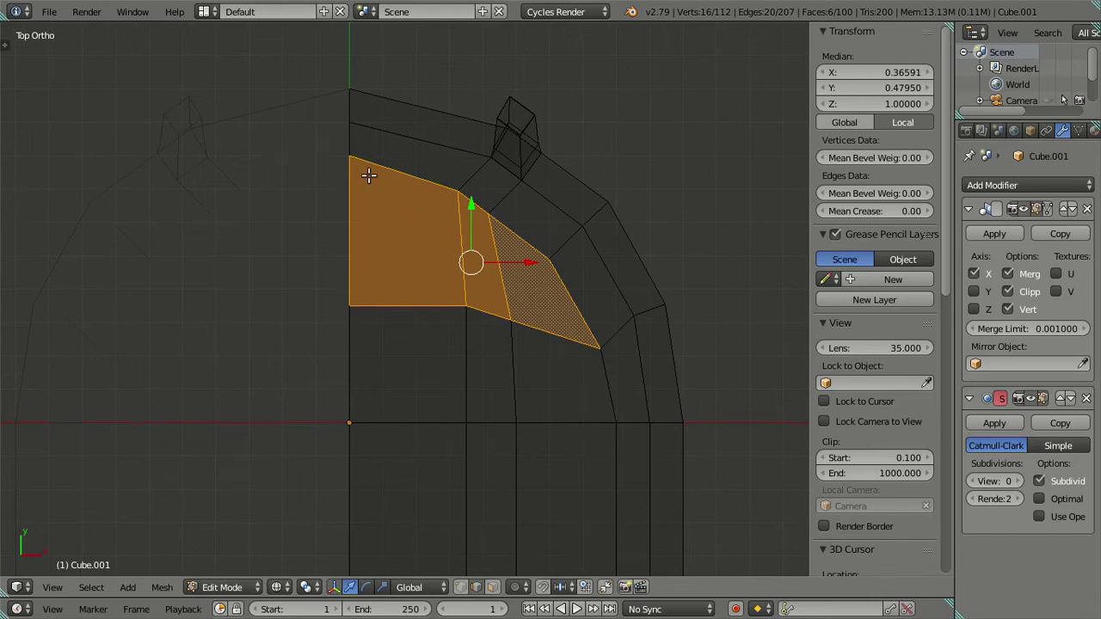
key(c)
drag(332, 147, 332, 319)
right_click(345, 321)
key(g)
key(x)
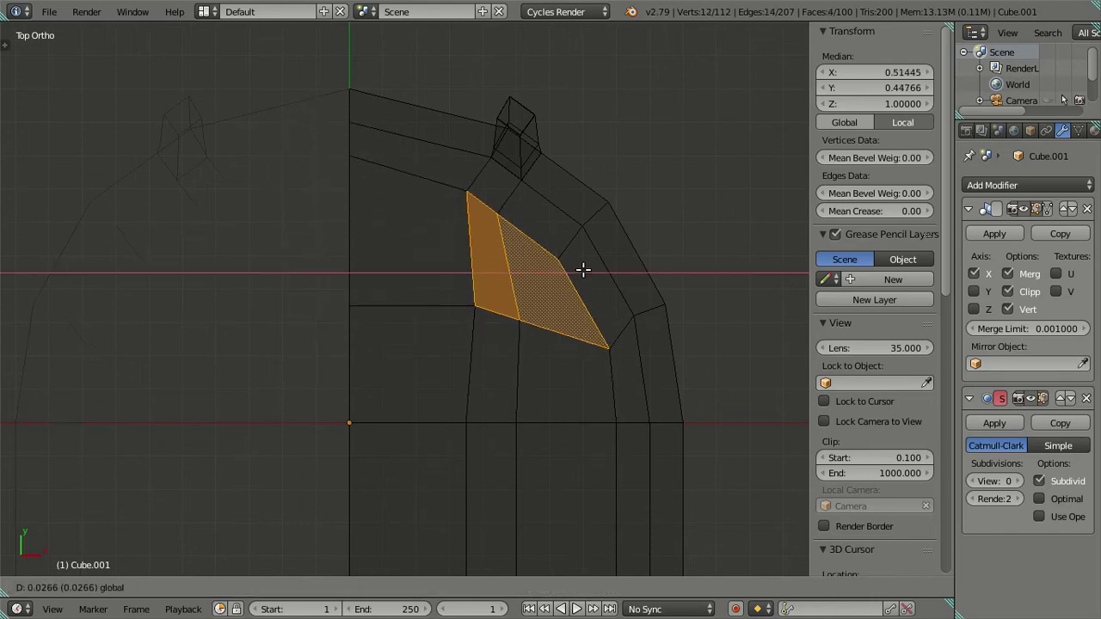
click(575, 272)
Step: Narrow the selection to the bent edge chain at the backrest's arched corner
scroll(up, 3)
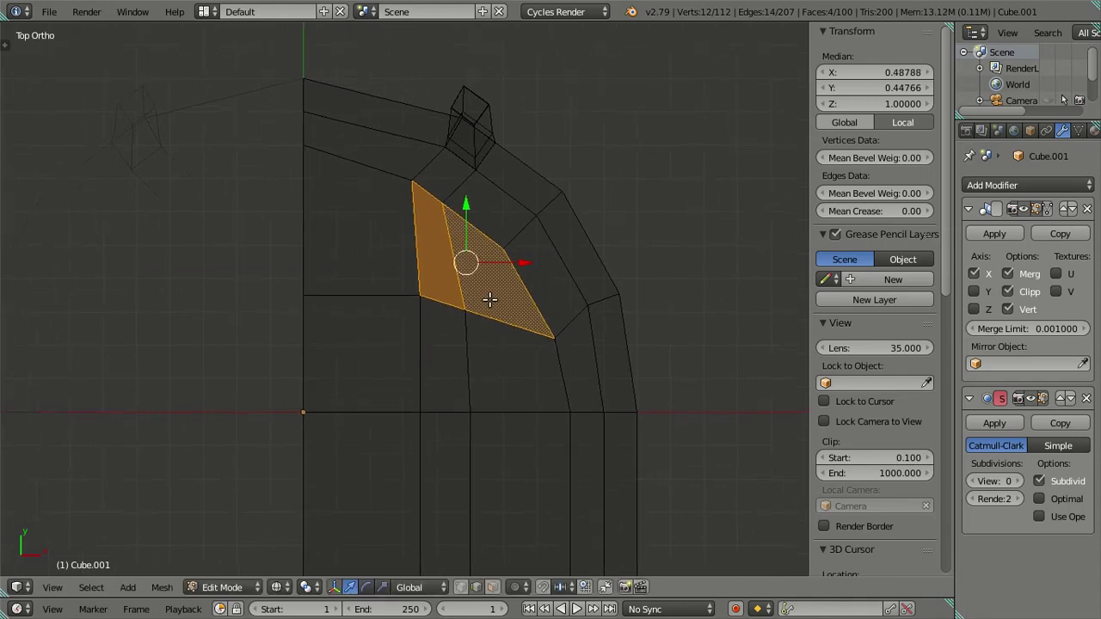
scroll(up, 3)
key(x)
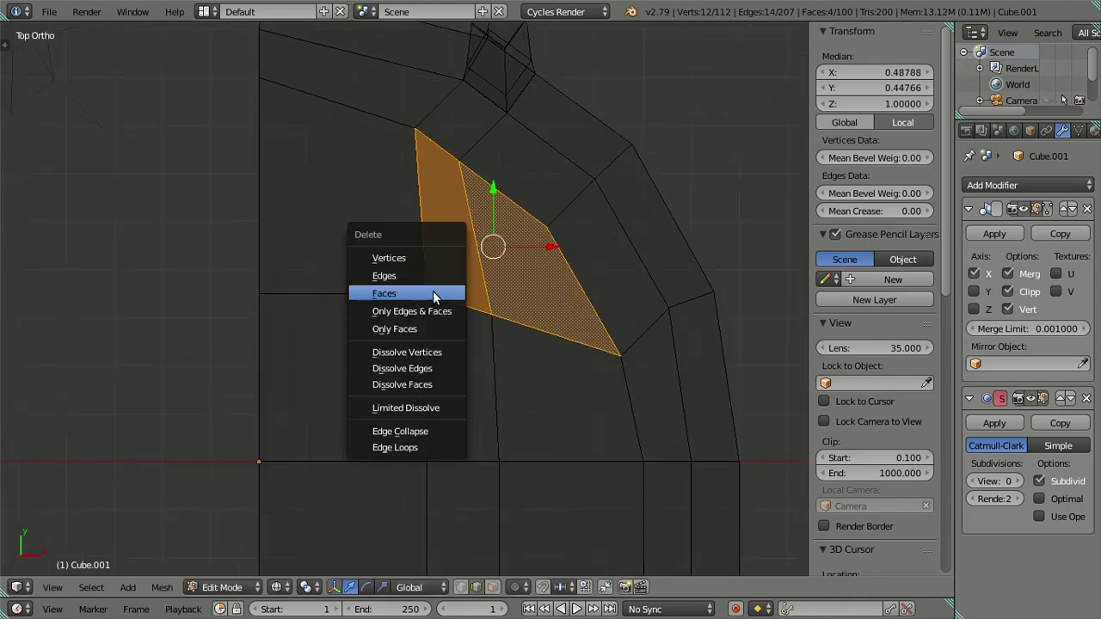
key(c)
drag(428, 302, 460, 318)
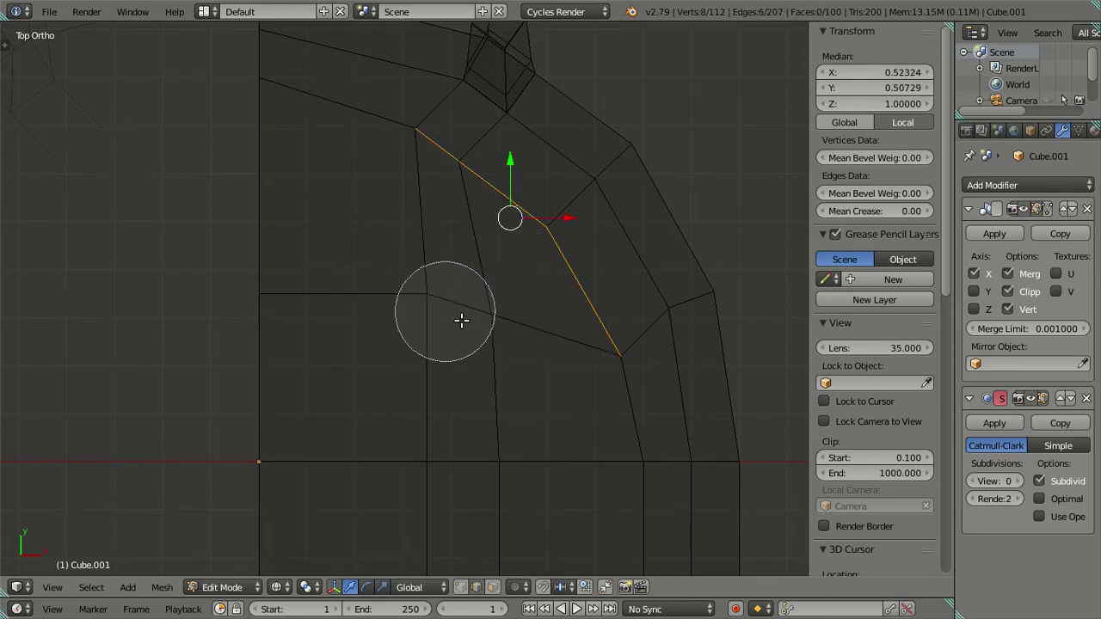
key(Escape)
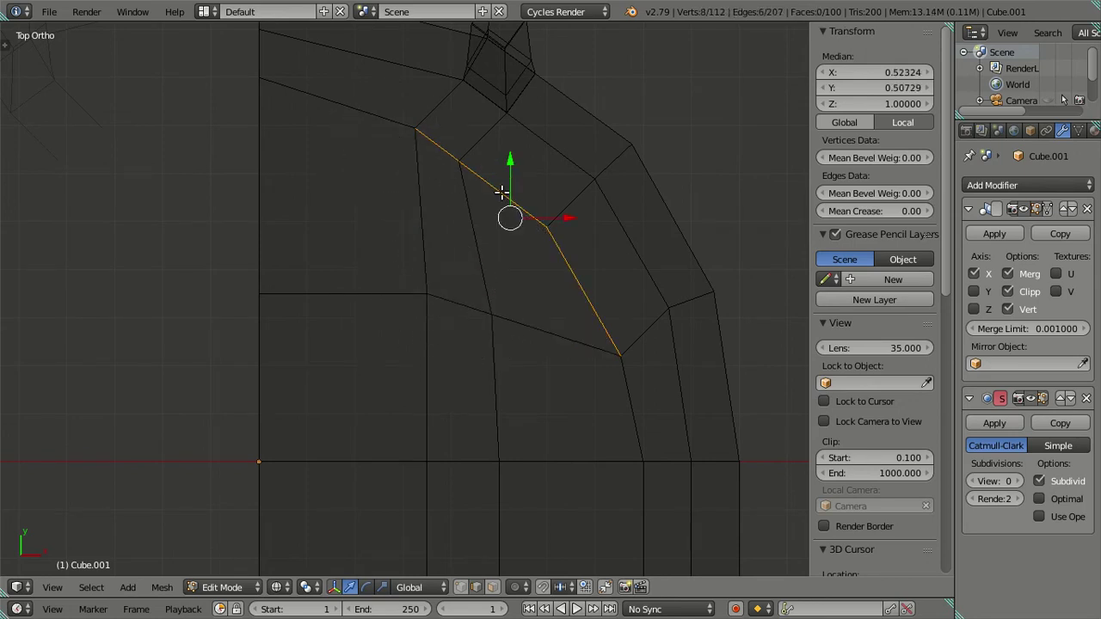
Step: Nudge the edge chain slightly right along X, keeping its original height
drag(572, 222, 577, 214)
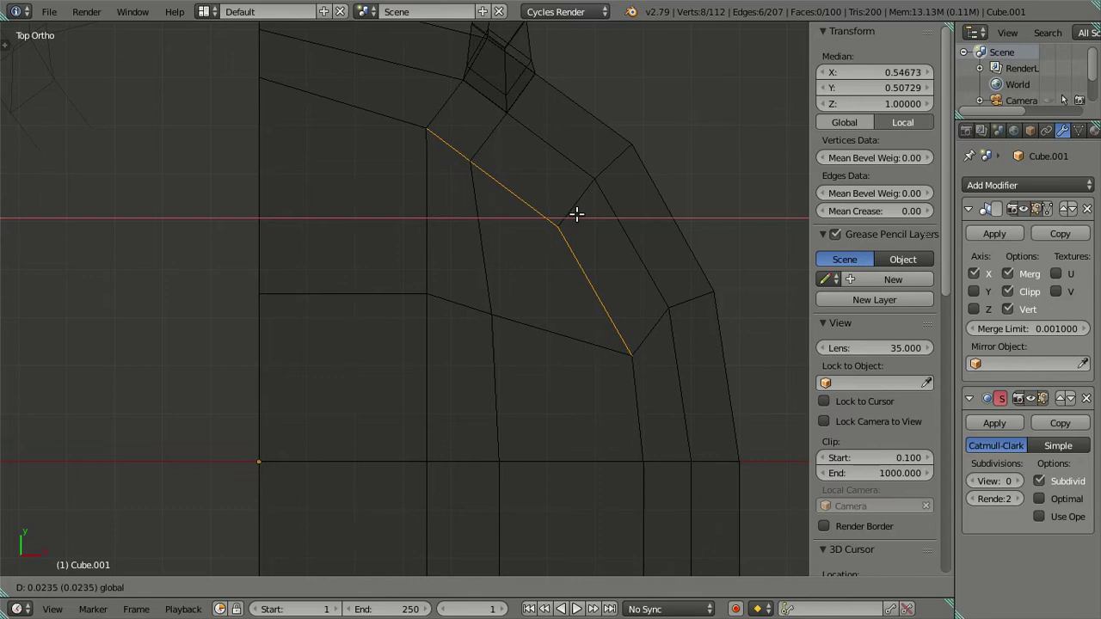
drag(576, 214, 577, 214)
click(577, 214)
drag(520, 161, 510, 131)
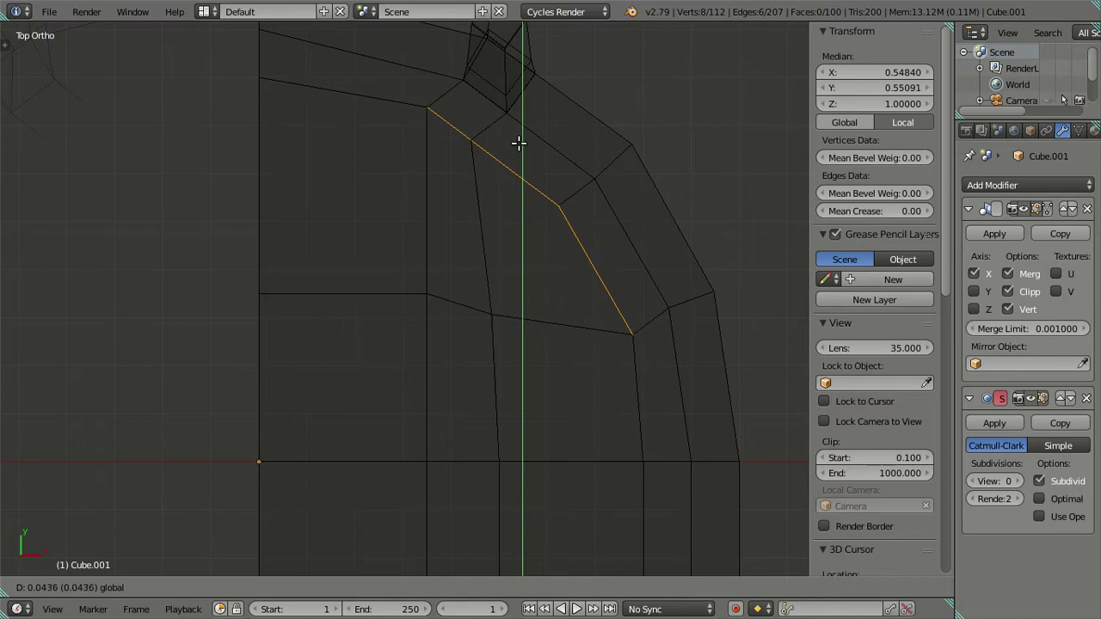
drag(511, 131, 521, 216)
drag(521, 216, 434, 216)
scroll(up, 3)
scroll(up, 3)
Step: Reduce the selection to the single slanted inner edge and raise it slightly along Y
key(c)
middle_click(381, 135)
middle_click(416, 201)
right_click(416, 200)
drag(619, 327, 515, 255)
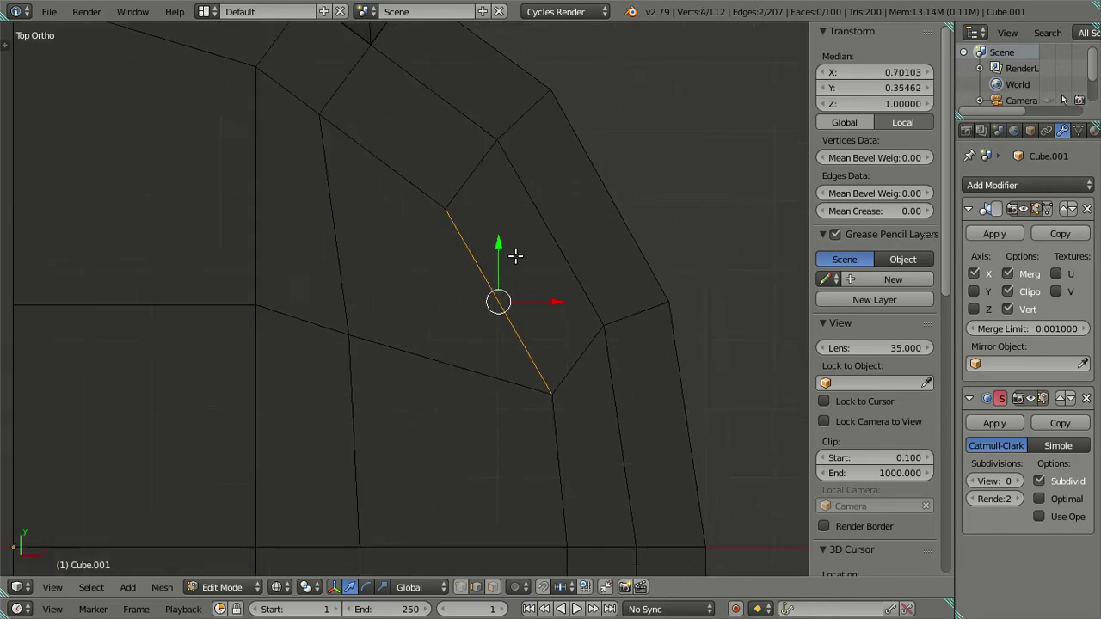
key(g)
key(y)
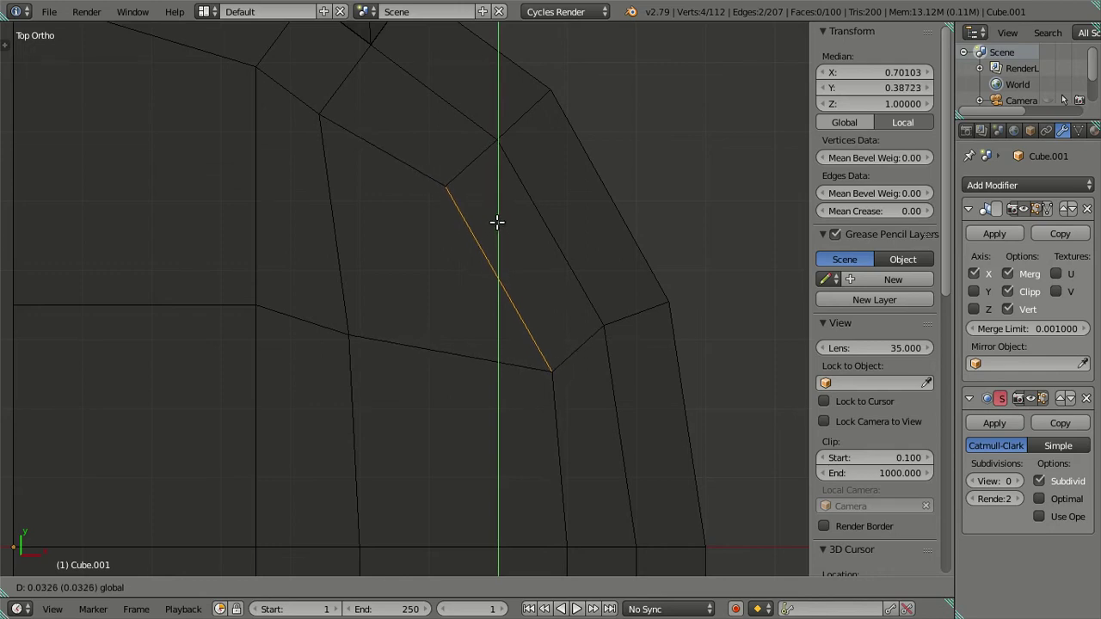
click(497, 222)
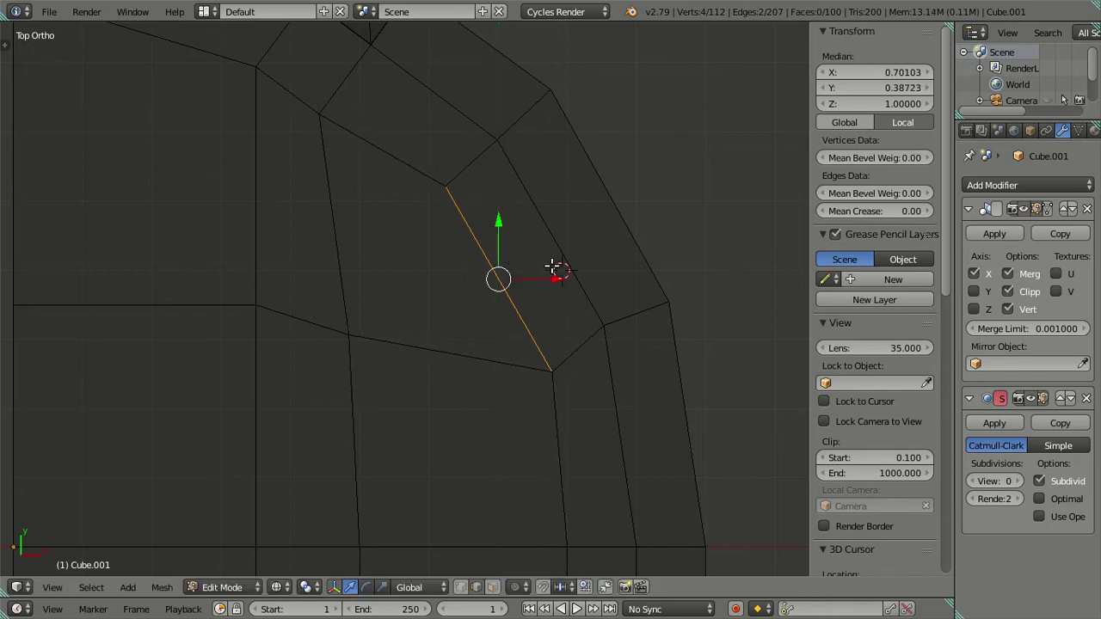
Step: Fine-tune the edge's position with alternating X and Y moves: left, down, right, then up
key(g)
key(x)
click(538, 285)
key(g)
key(y)
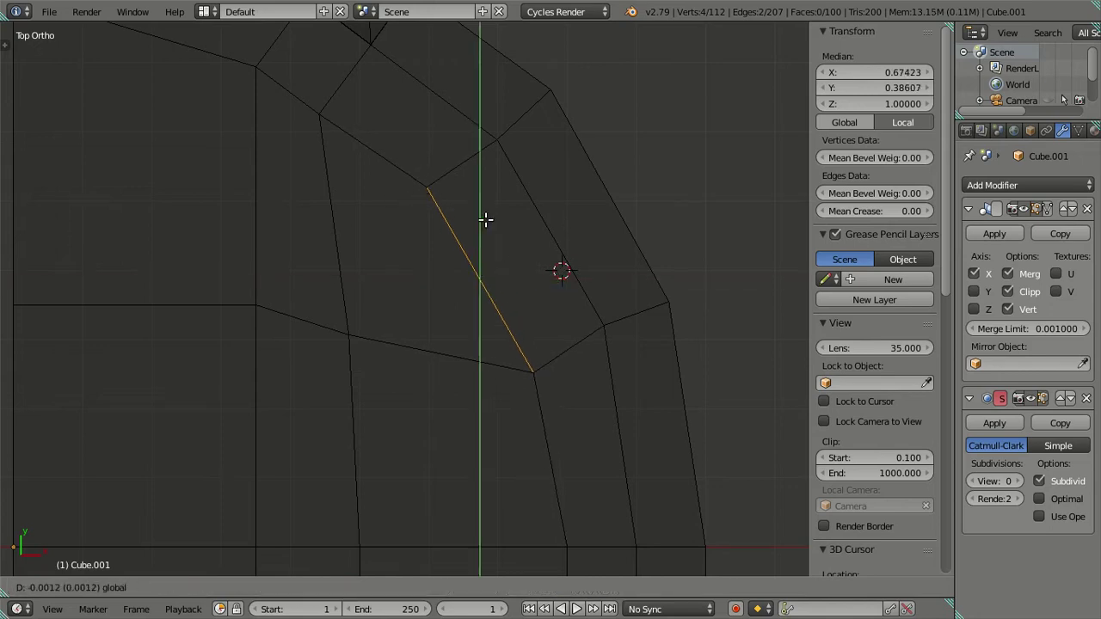
click(497, 245)
key(g)
key(x)
click(539, 297)
key(g)
key(y)
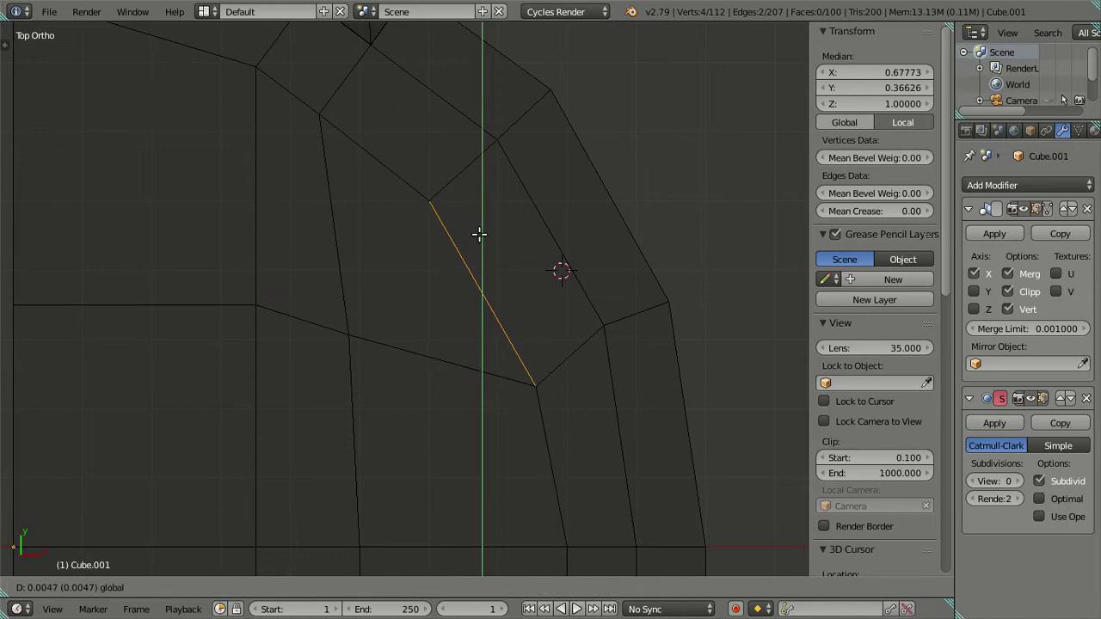
click(479, 233)
scroll(down, 3)
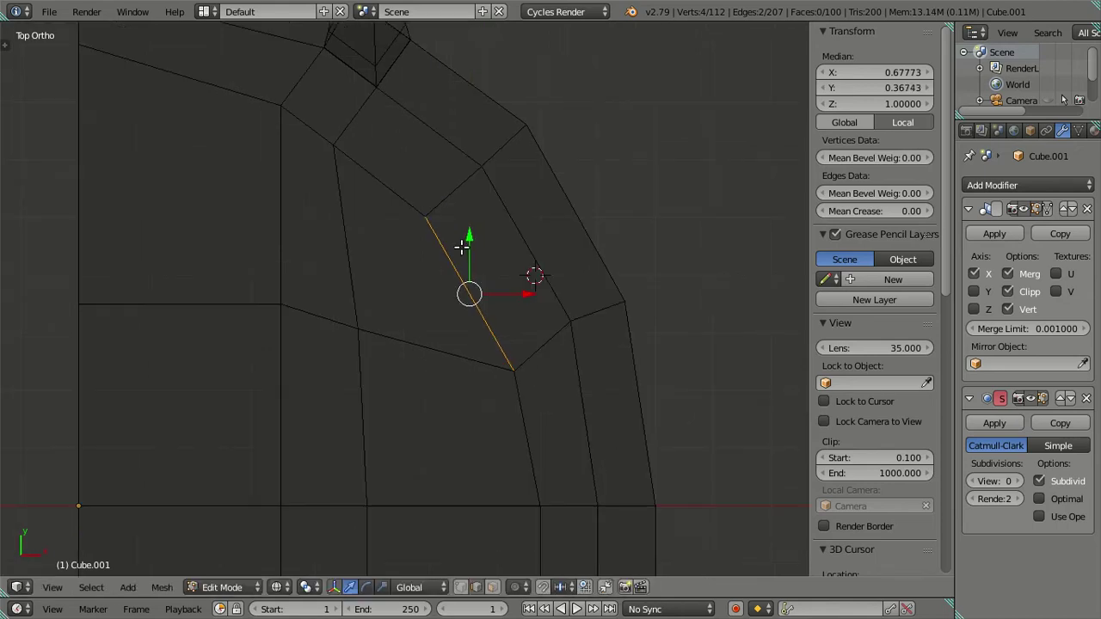
scroll(up, 3)
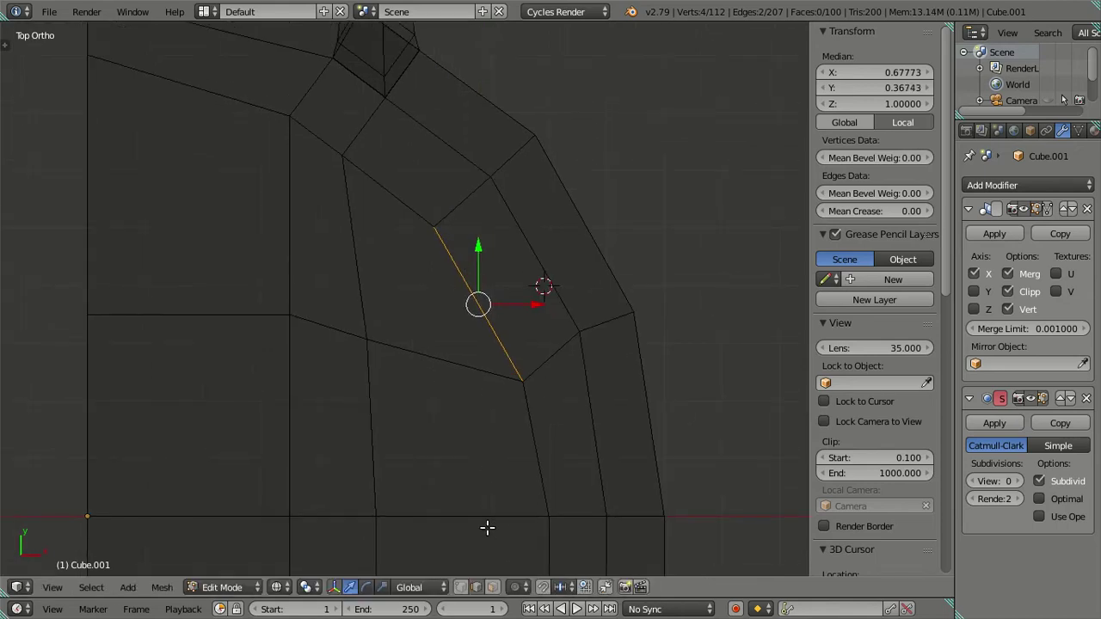
Step: Switch to vertex select mode and drop the upper vertex from the selection
click(461, 586)
key(c)
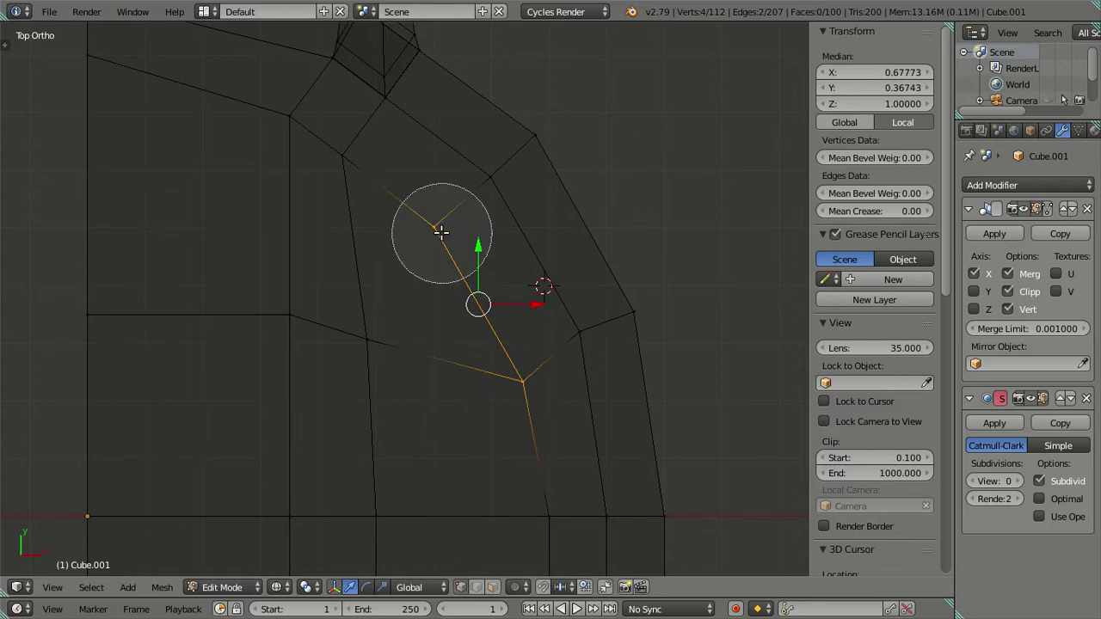
middle_click(442, 229)
key(Escape)
drag(568, 364, 540, 246)
scroll(down, 3)
scroll(down, 3)
scroll(up, 3)
scroll(up, 3)
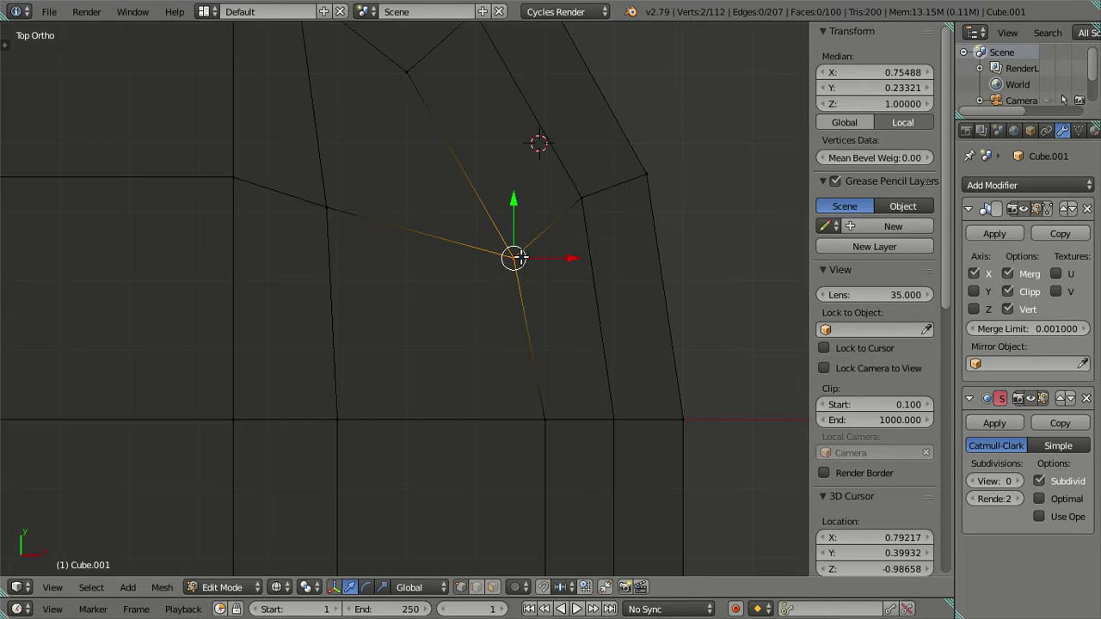
Step: Add the neighbouring vertex, raise the selected vertices along Y, then deselect the left vertex
key(c)
click(332, 209)
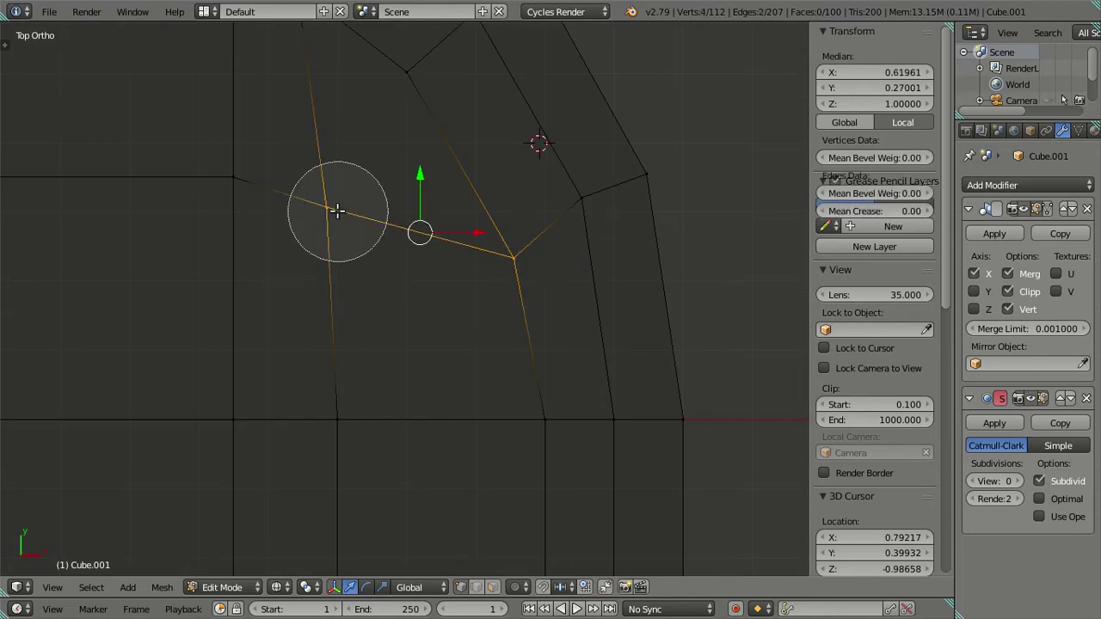
key(Escape)
drag(427, 173, 428, 146)
key(c)
middle_click(326, 178)
key(Escape)
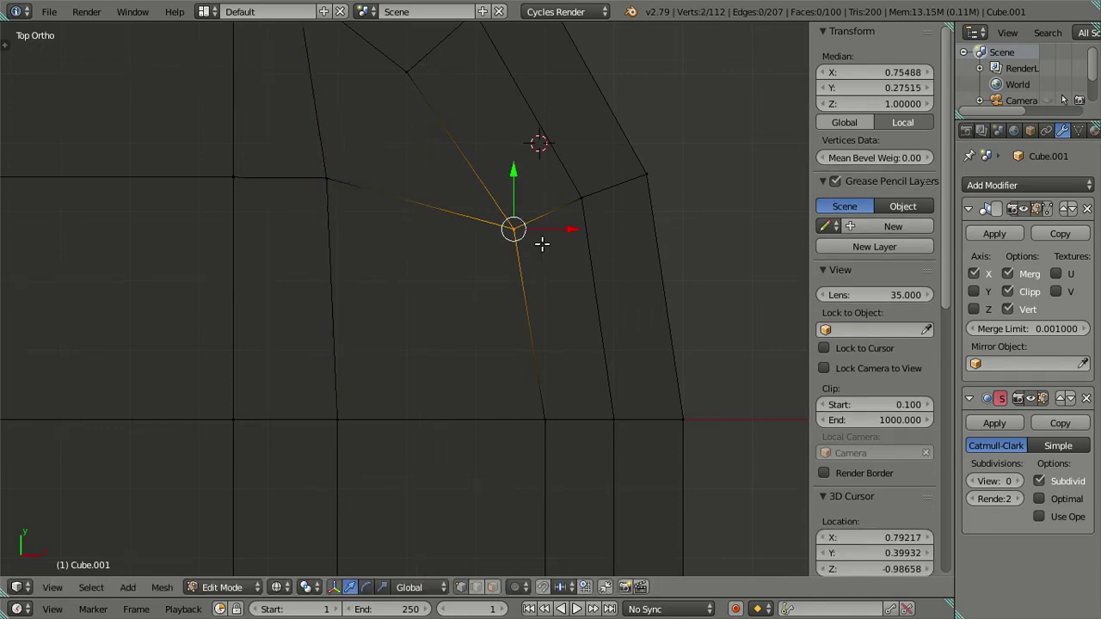
scroll(down, 3)
scroll(down, 3)
Step: Deselect everything, return to solid shading and frame the seat's rounded corner
key(a)
key(z)
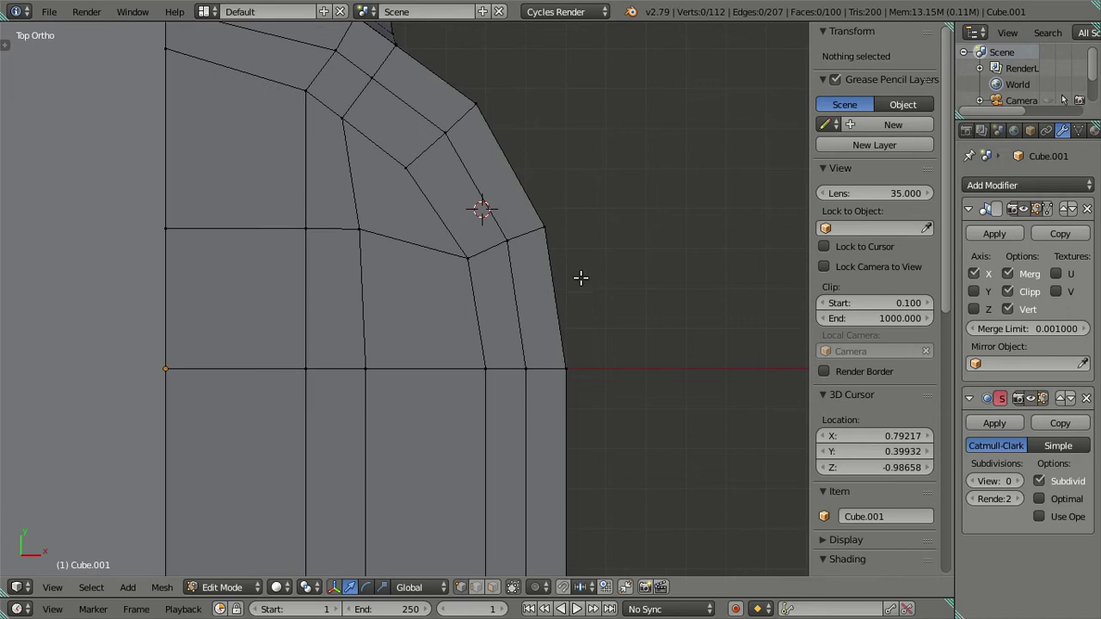
scroll(up, 3)
scroll(down, 3)
scroll(up, 3)
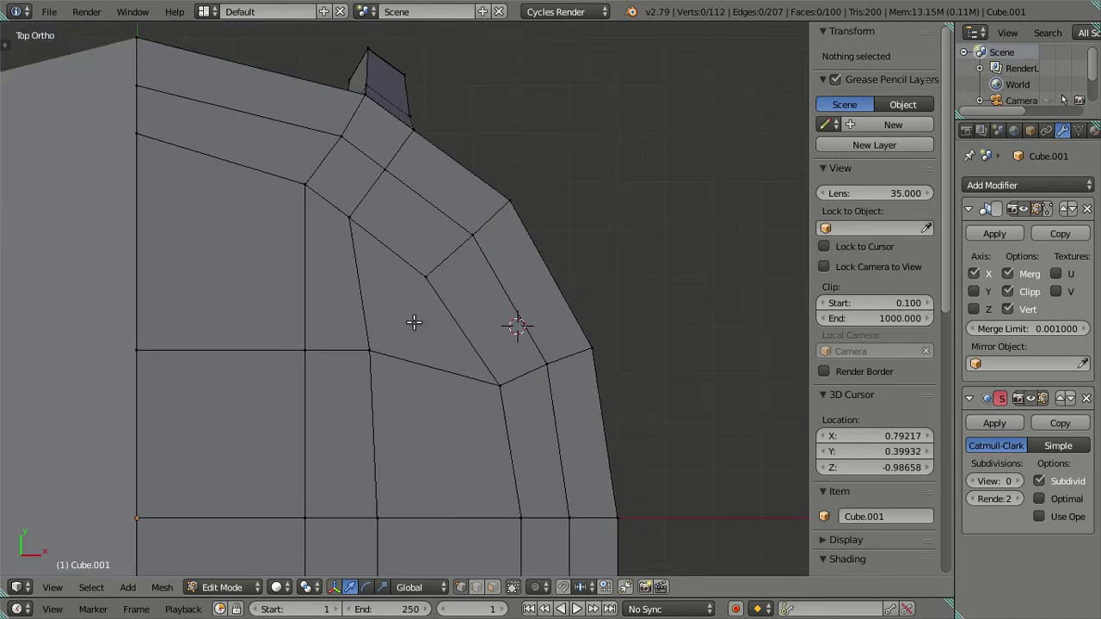
drag(389, 282, 435, 329)
scroll(up, 3)
Step: In wireframe, select the vertices along the corner edge and move them up slightly
key(z)
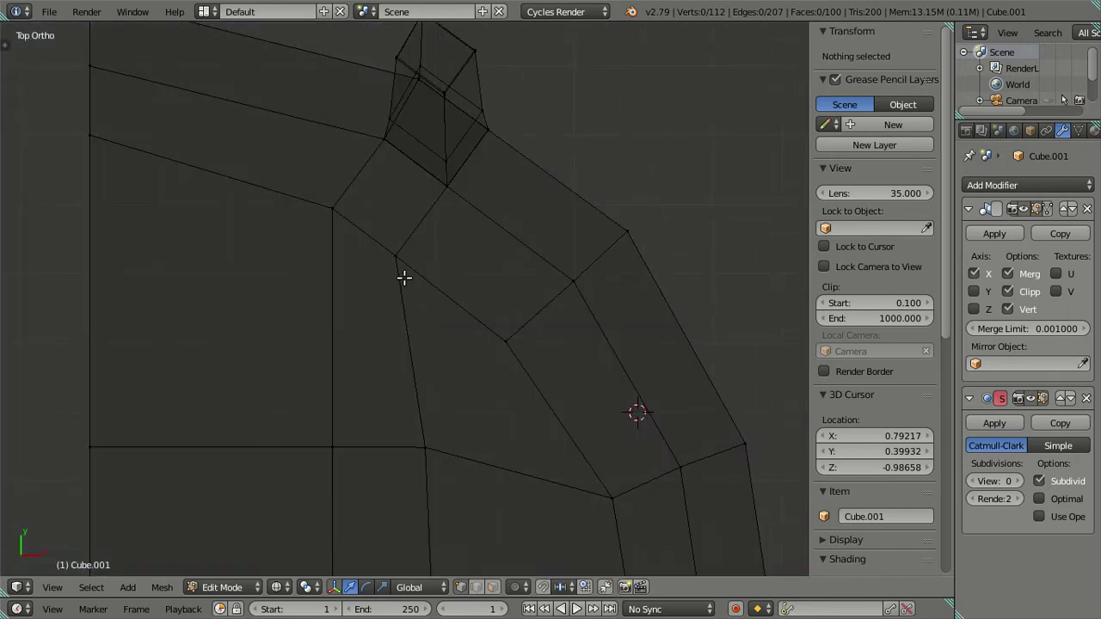
key(c)
drag(356, 224, 454, 313)
right_click(463, 259)
drag(416, 220, 413, 210)
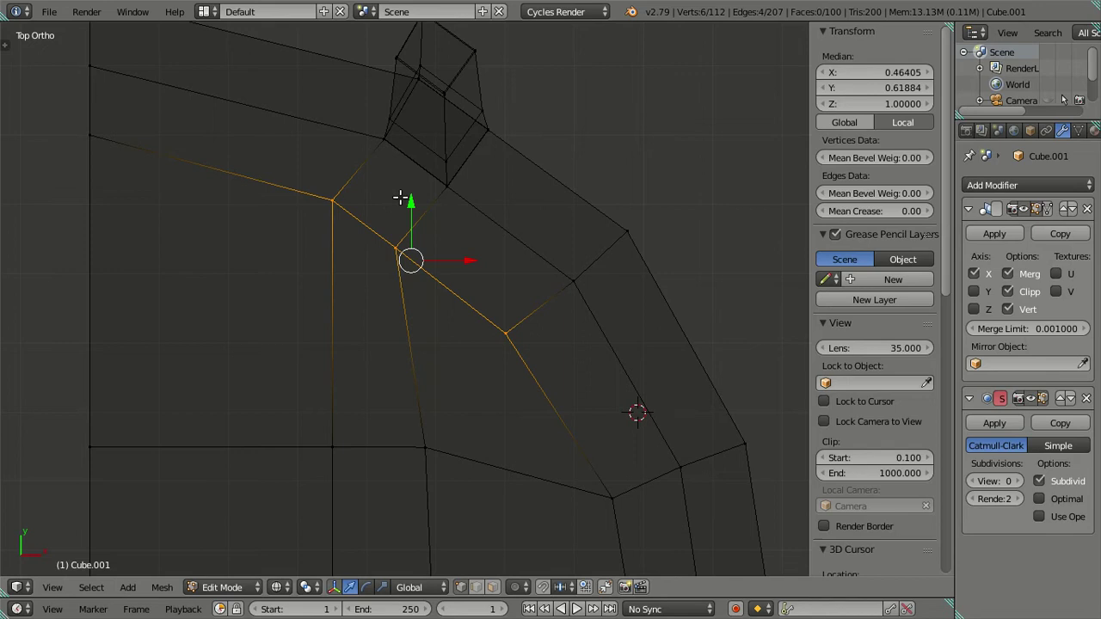
Step: Drop some vertices from the selection and shift the remaining ones along X
key(c)
middle_click(337, 189)
key(Escape)
key(g)
key(x)
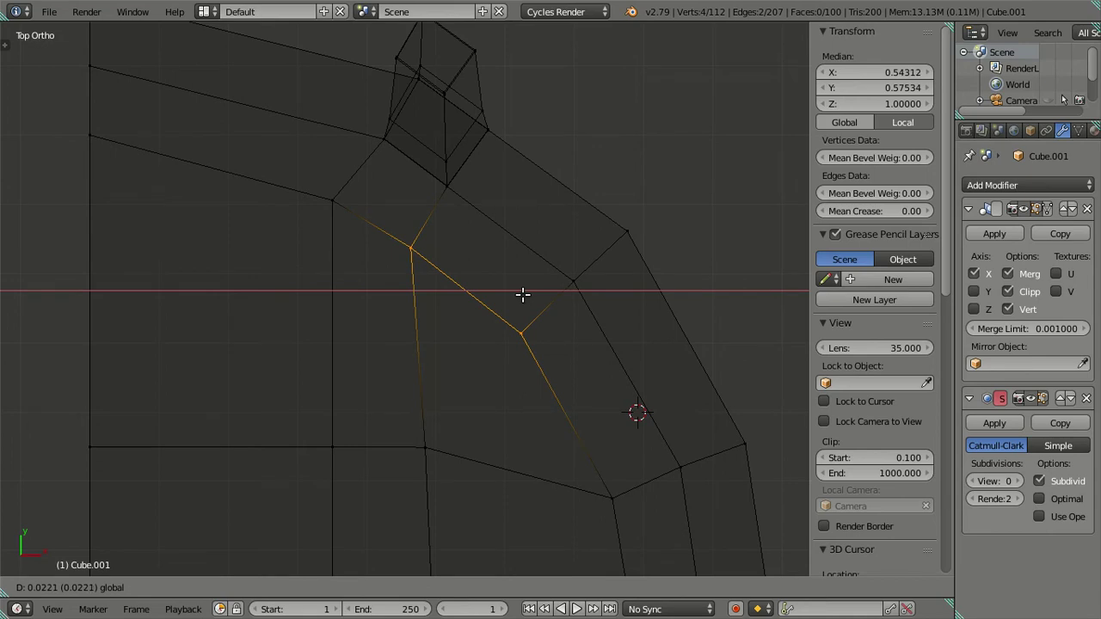
click(518, 294)
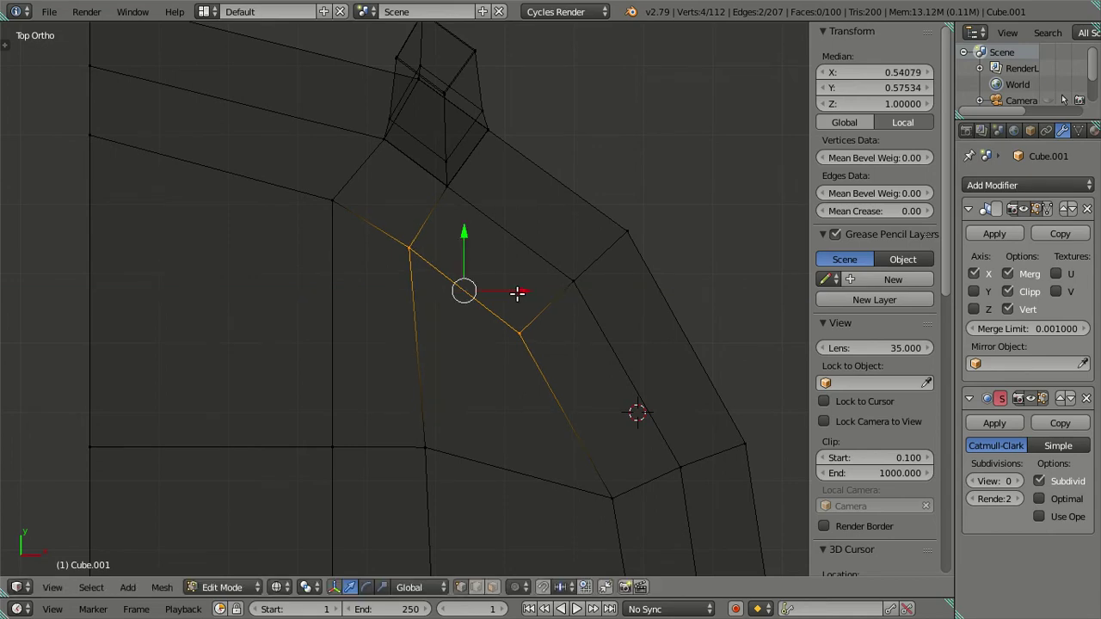
scroll(down, 3)
Step: Inspect a corner vertex's X coordinate in the sidebar, leaving its value unchanged
key(a)
scroll(down, 3)
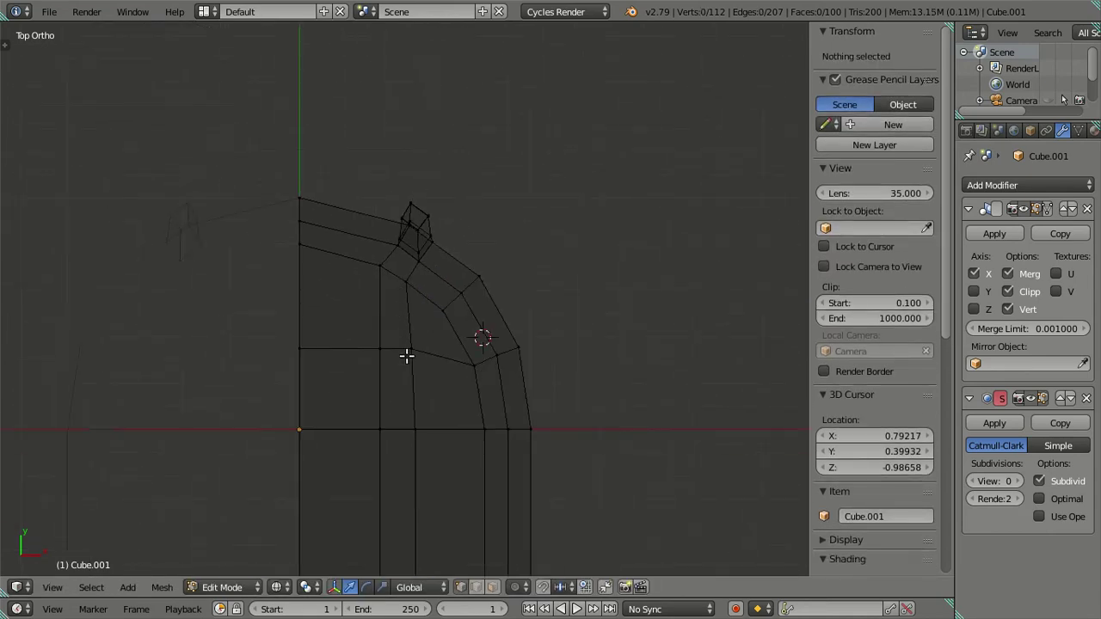
scroll(up, 3)
scroll(up, 3)
scroll(up, 3)
right_click(354, 389)
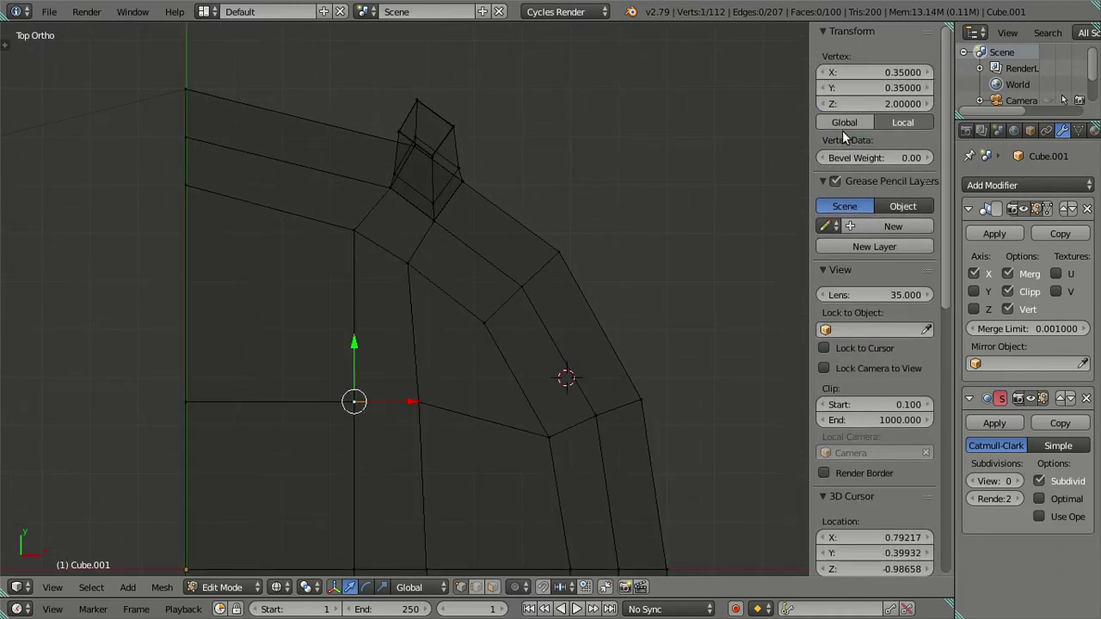
click(861, 72)
key(Return)
key(a)
key(c)
click(331, 258)
key(Escape)
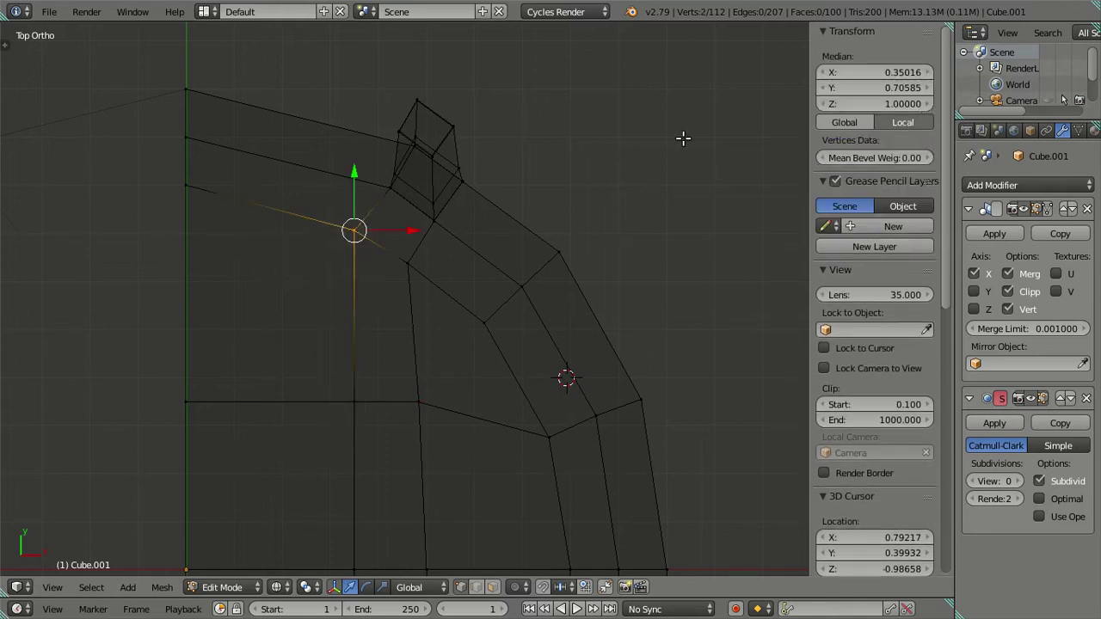
key(a)
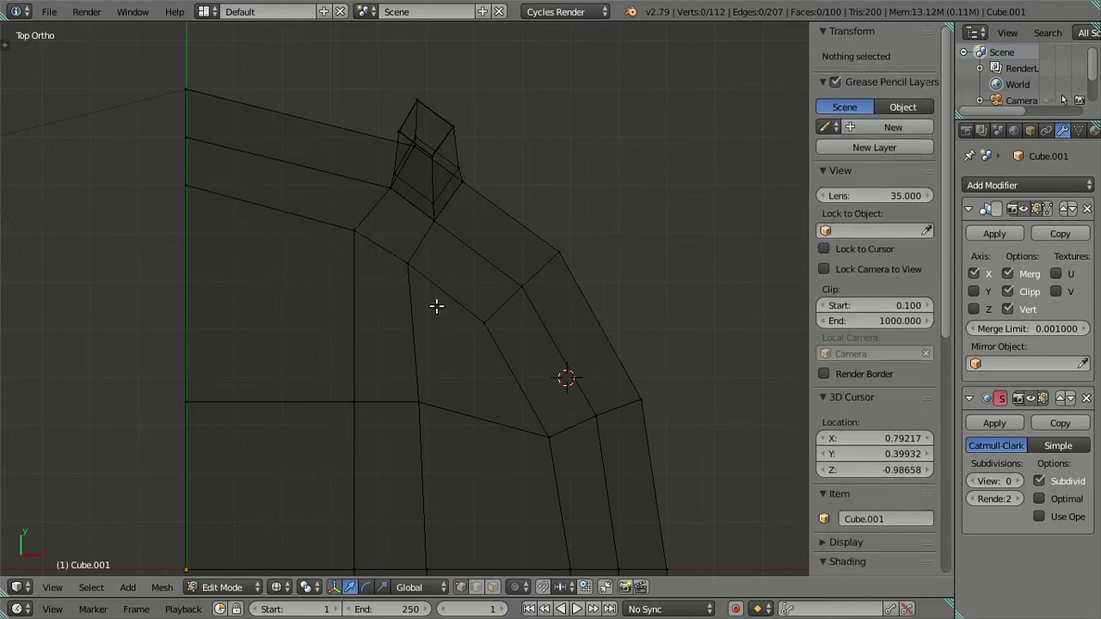
Step: Select a vertex on the seat's curved left edge and move it along Y
scroll(down, 3)
drag(422, 294, 425, 241)
scroll(up, 3)
scroll(up, 3)
key(c)
click(269, 205)
key(Escape)
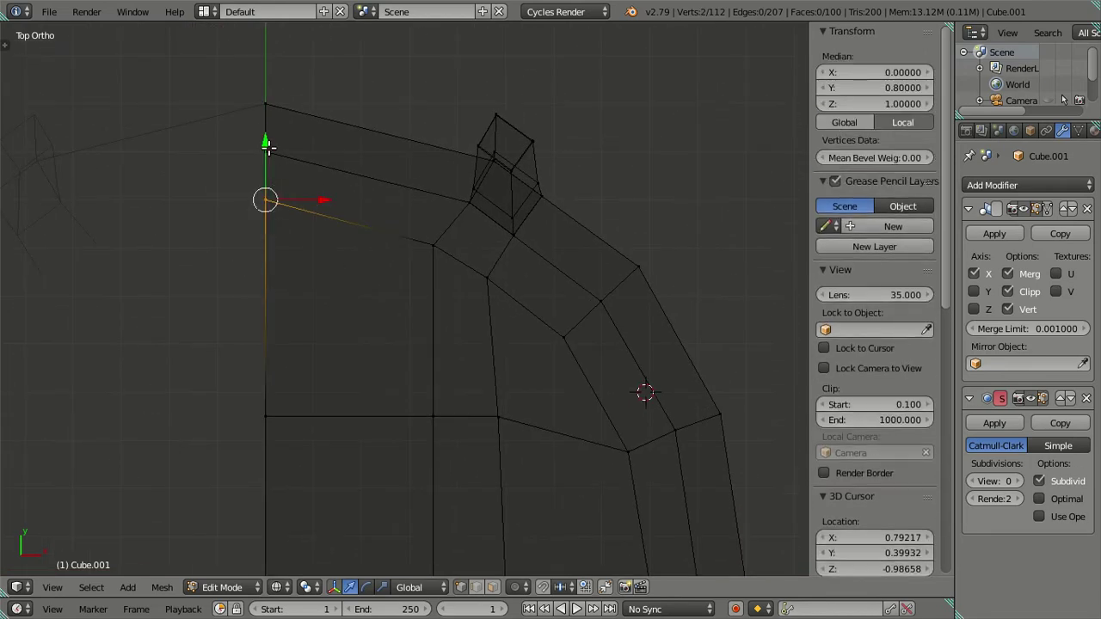
key(g)
key(y)
click(270, 160)
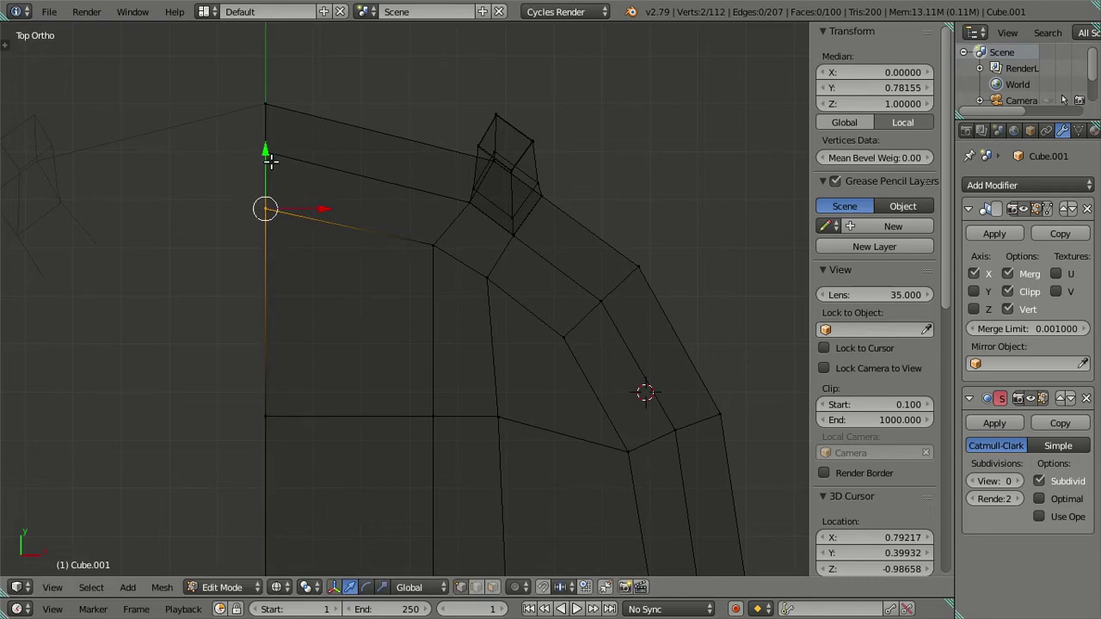
key(a)
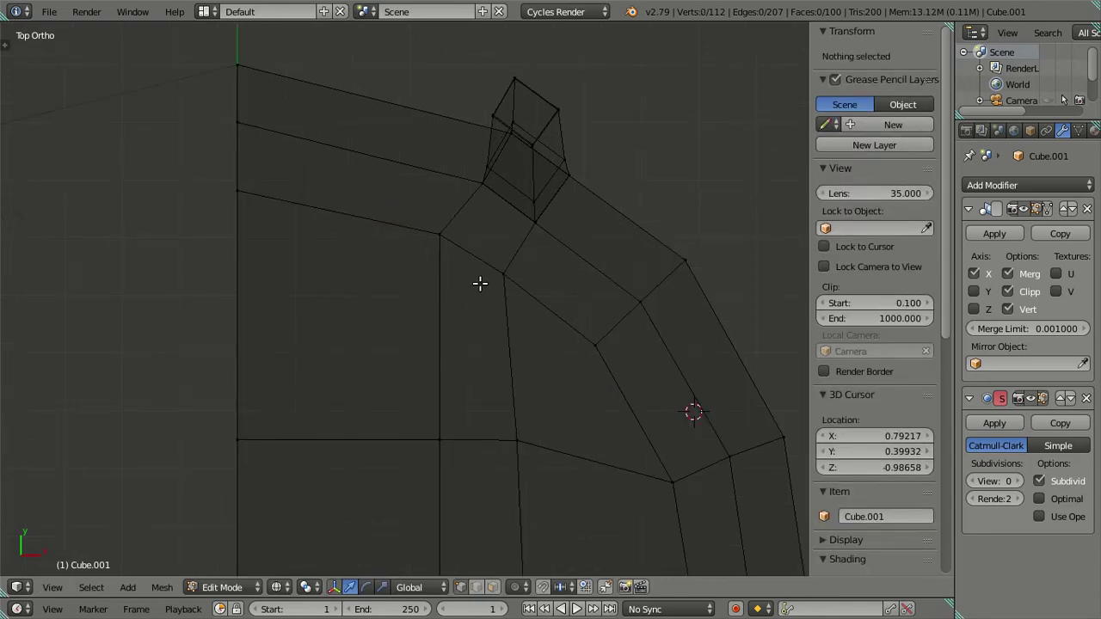
Step: Check the seat in solid shading from an orbited 3D view, then return to top view
scroll(down, 3)
scroll(down, 3)
scroll(down, 3)
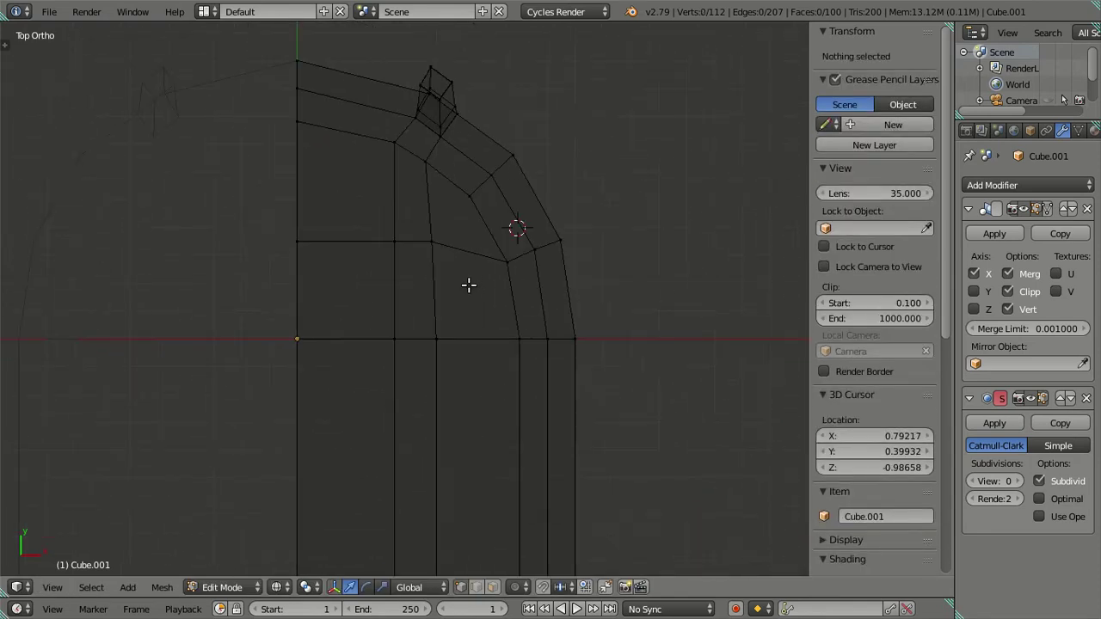
key(z)
drag(522, 324, 523, 288)
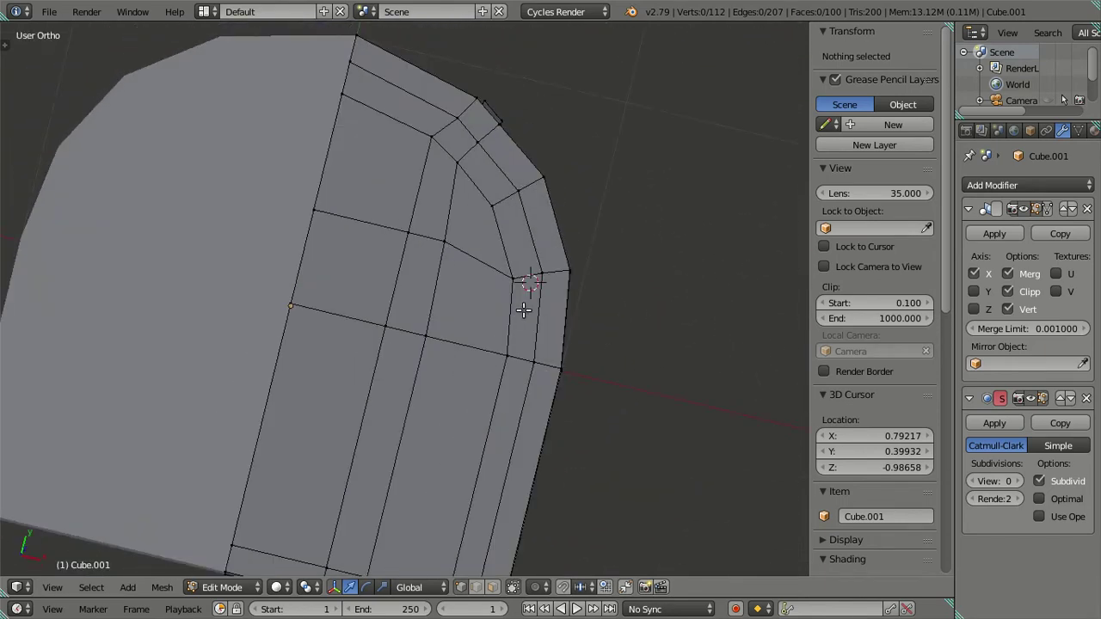
key(KP_7)
Step: In wireframe, select the inner corner vertex and nudge it slightly along X
key(z)
scroll(up, 3)
scroll(up, 3)
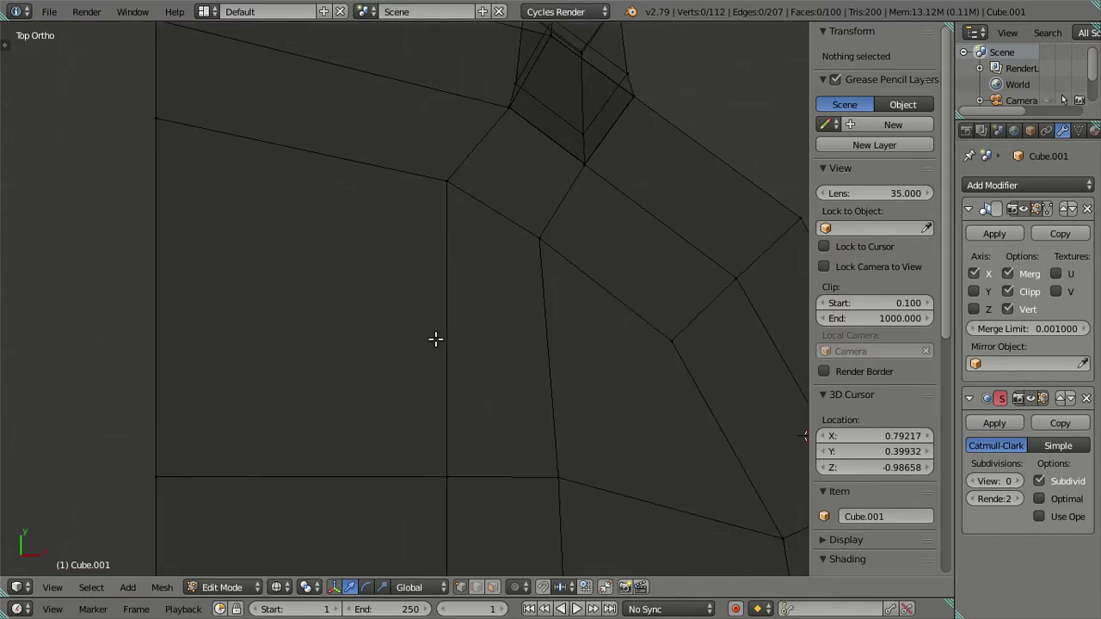
scroll(up, 3)
key(c)
click(364, 290)
key(Escape)
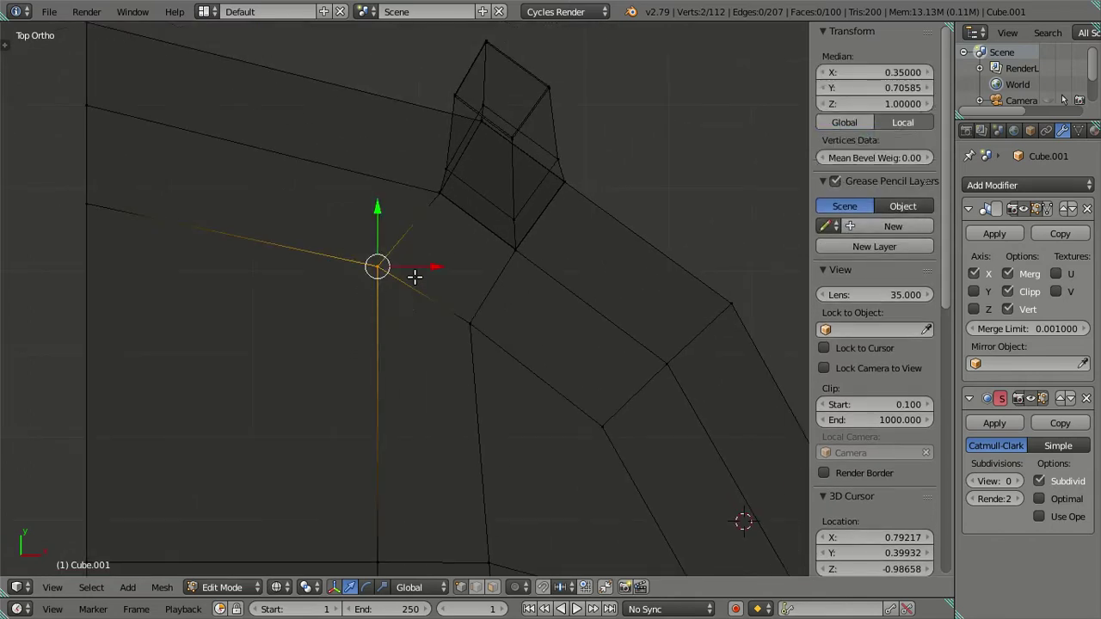
drag(435, 266, 437, 277)
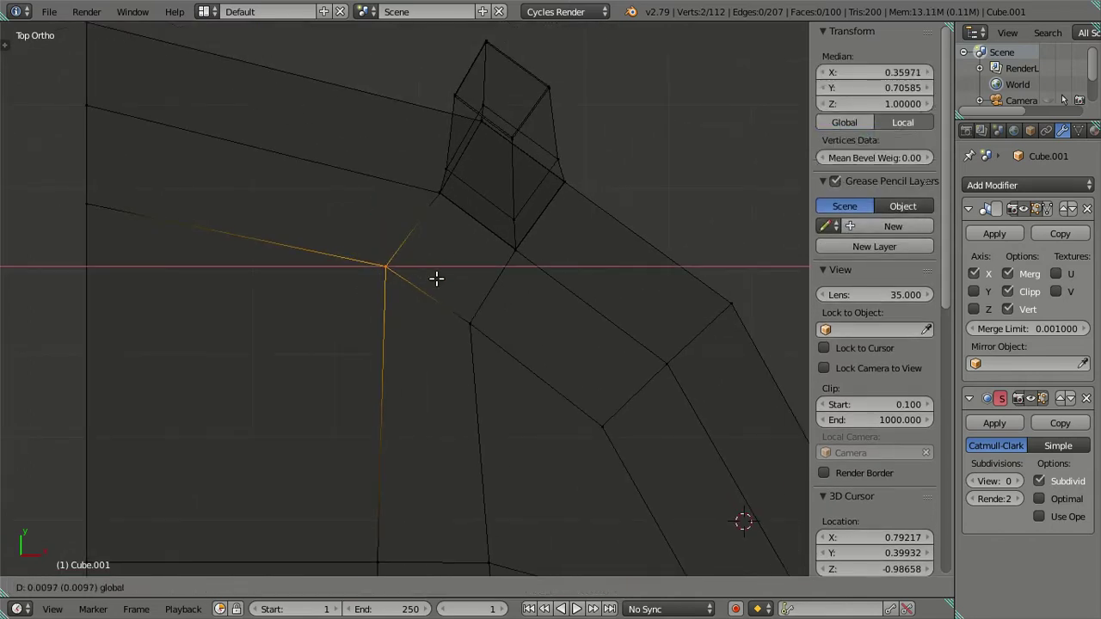
click(437, 278)
key(a)
Step: Switch to solid shading and orbit to view the seat from the front
scroll(down, 3)
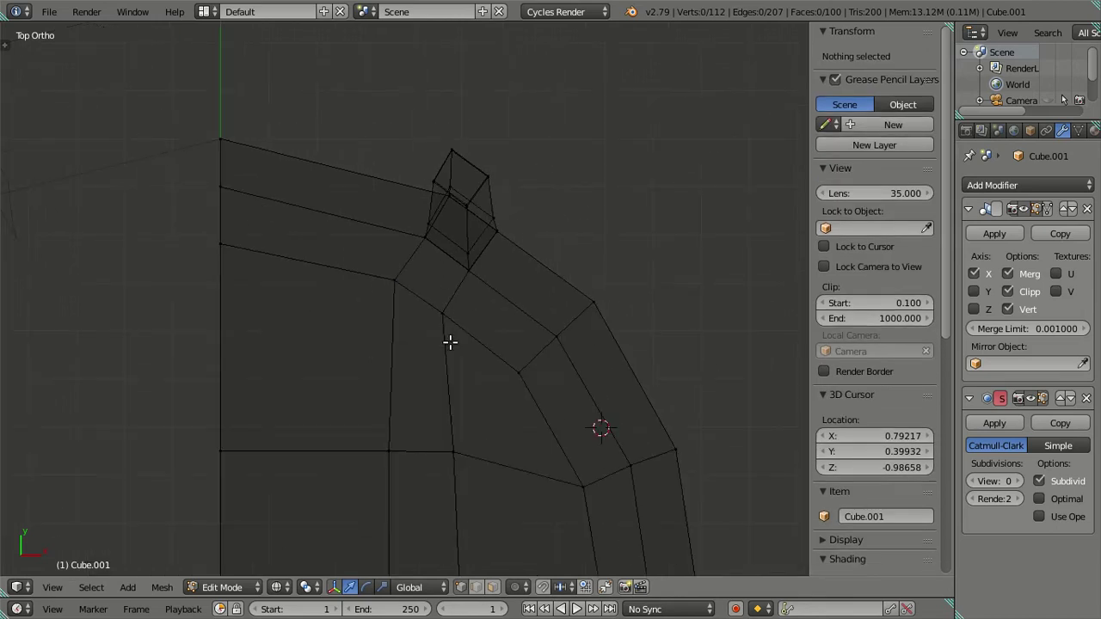
scroll(down, 3)
key(z)
drag(467, 405, 428, 314)
drag(481, 388, 474, 418)
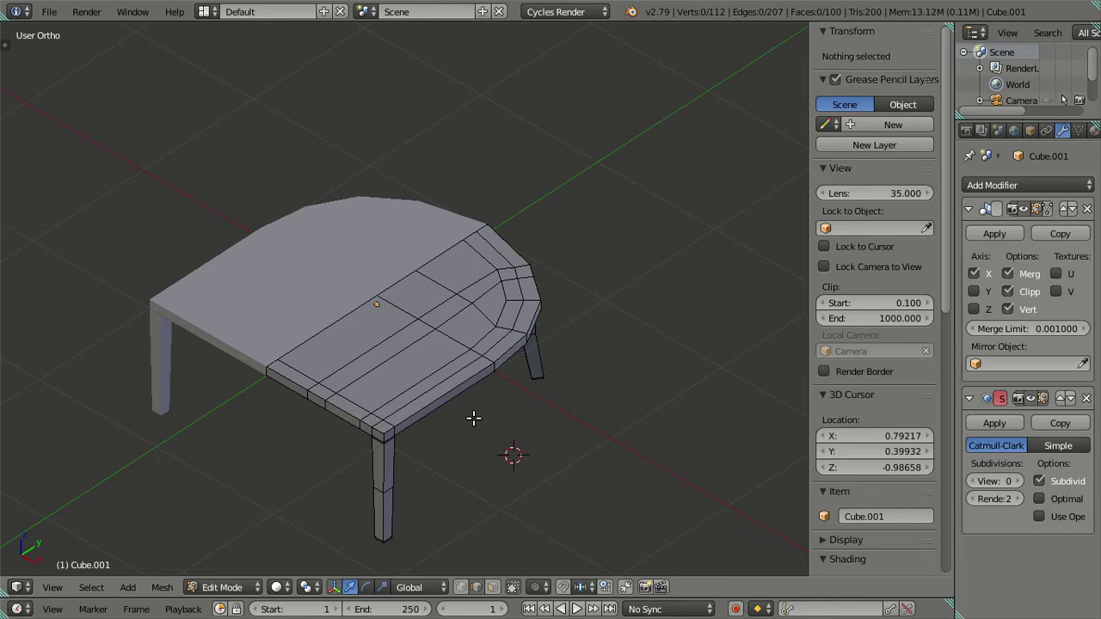
drag(473, 418, 421, 408)
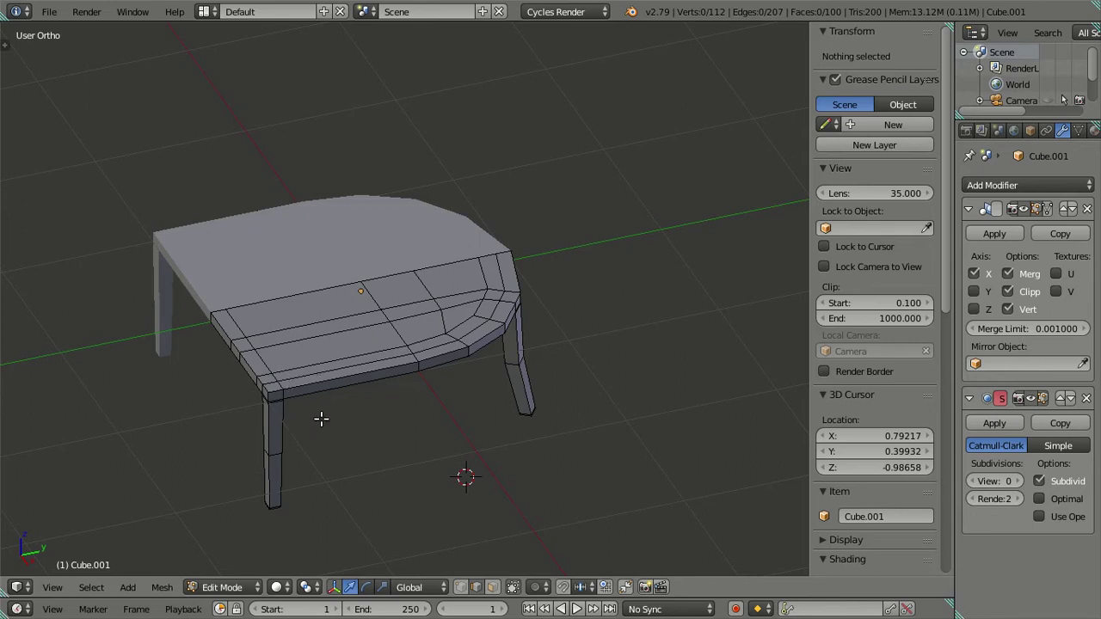
Step: In face select mode, loop-select the seat-top faces along the front edge and left end
click(492, 587)
scroll(up, 3)
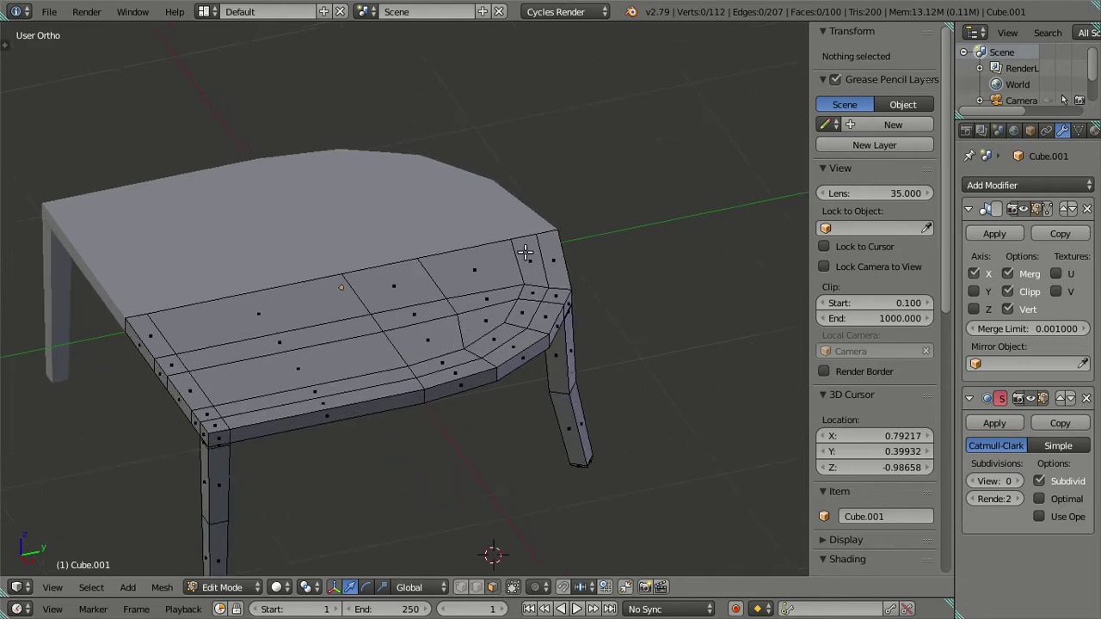
right_click(525, 251)
right_click(201, 404)
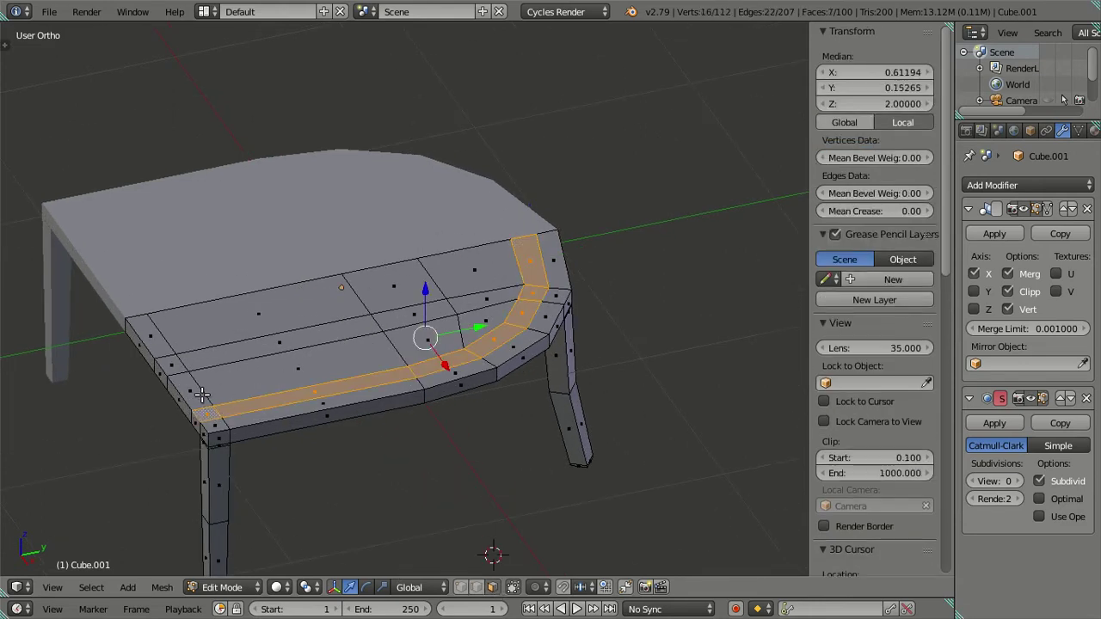
right_click(151, 336)
Step: Trim the selection to the U-shaped border strip with the C brush, then start a seat loop cut
key(c)
drag(258, 313, 430, 307)
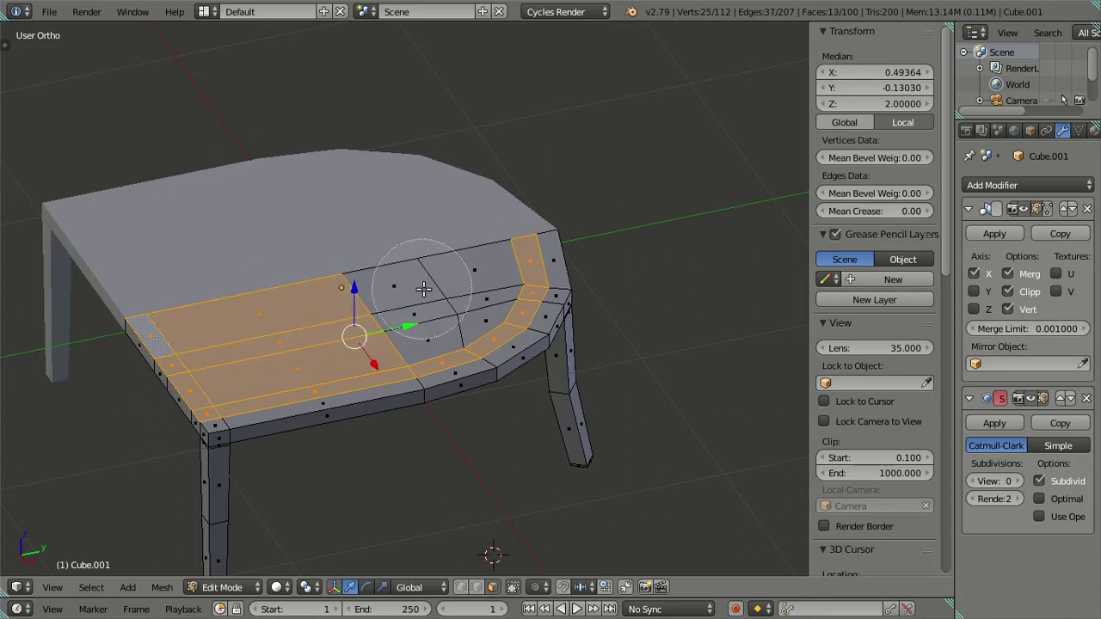
right_click(423, 312)
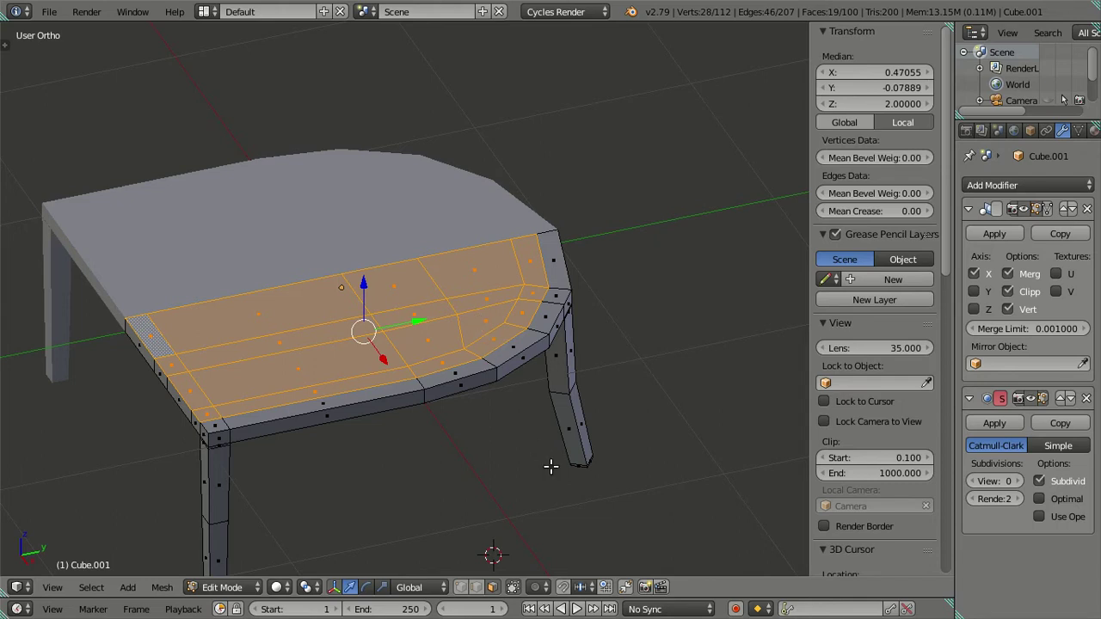
key(c)
drag(291, 321, 442, 319)
key(Escape)
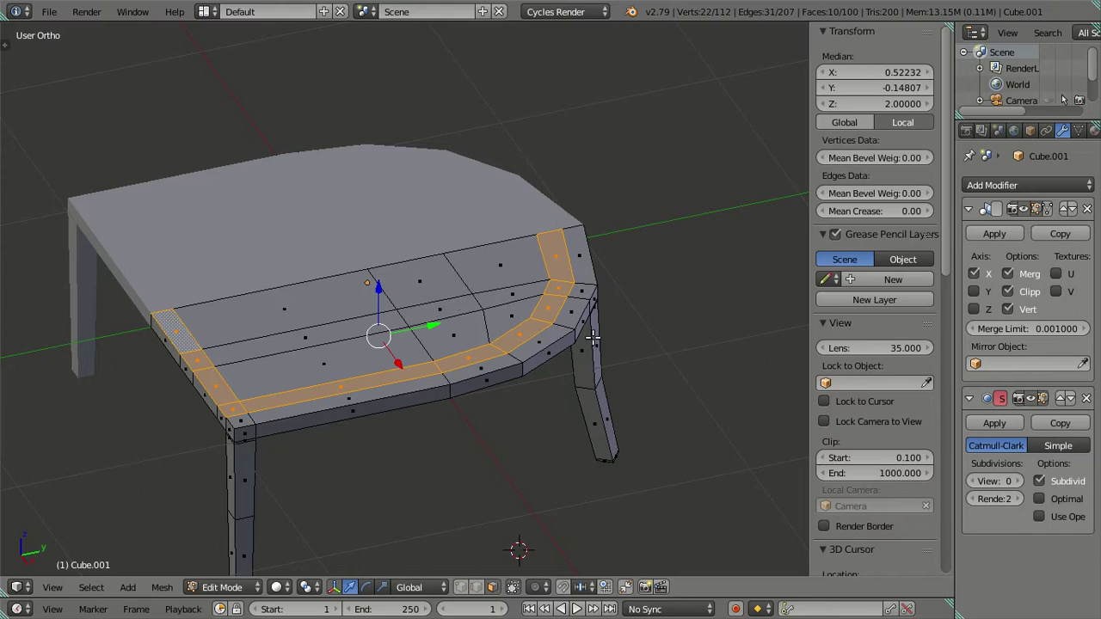
key(ctrl+r)
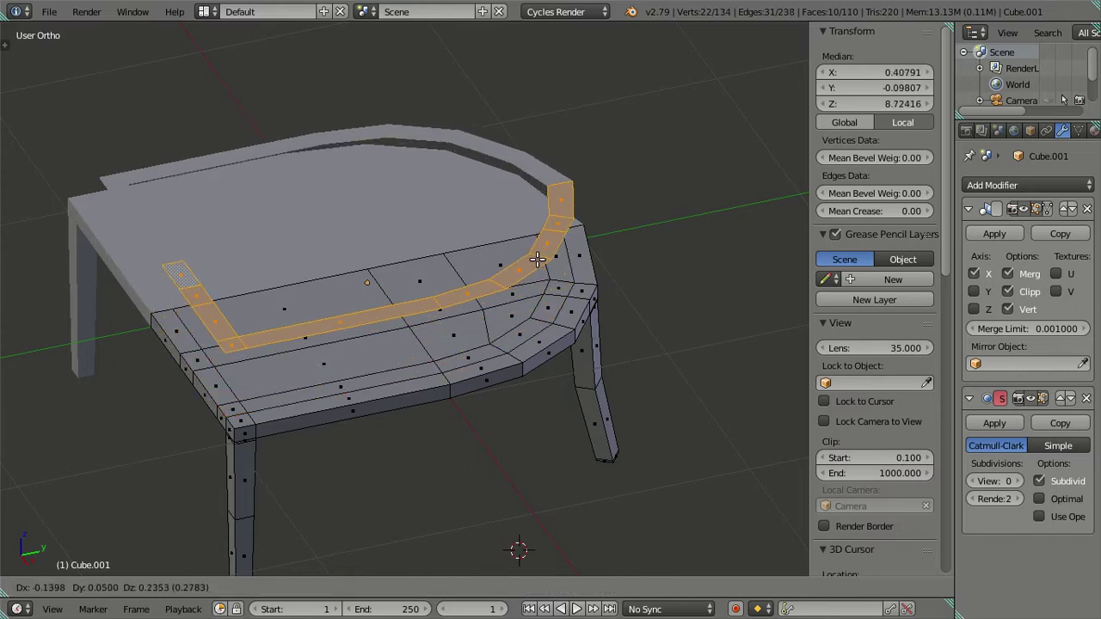
Step: Place the new edge loop across the seat and frame the seat in front wireframe view
click(536, 259)
drag(506, 363, 507, 318)
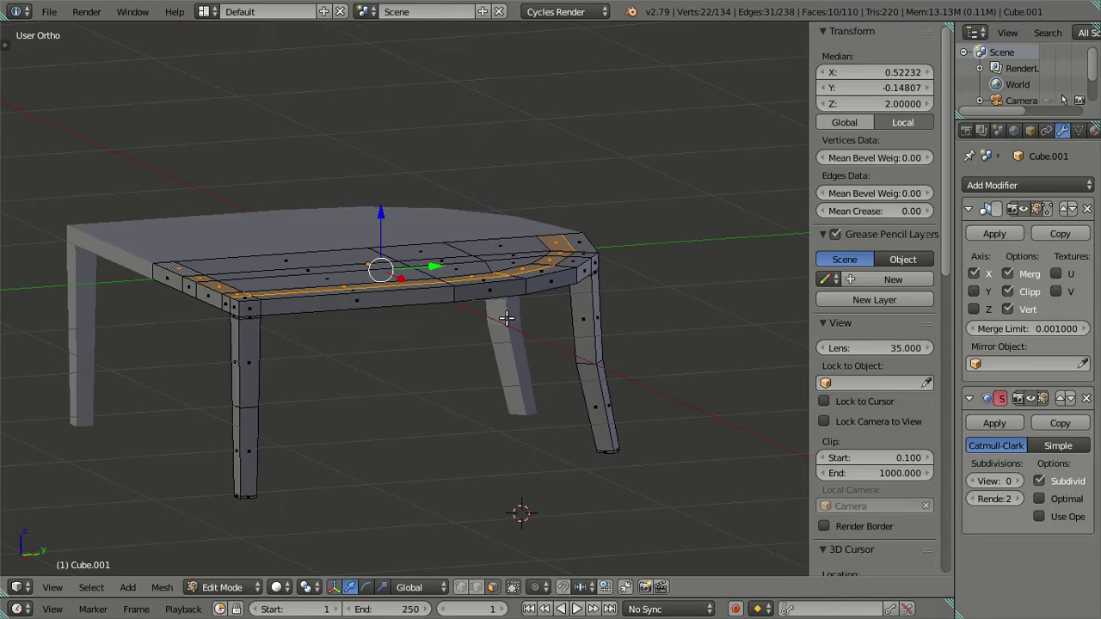
key(KP_1)
drag(557, 281, 456, 386)
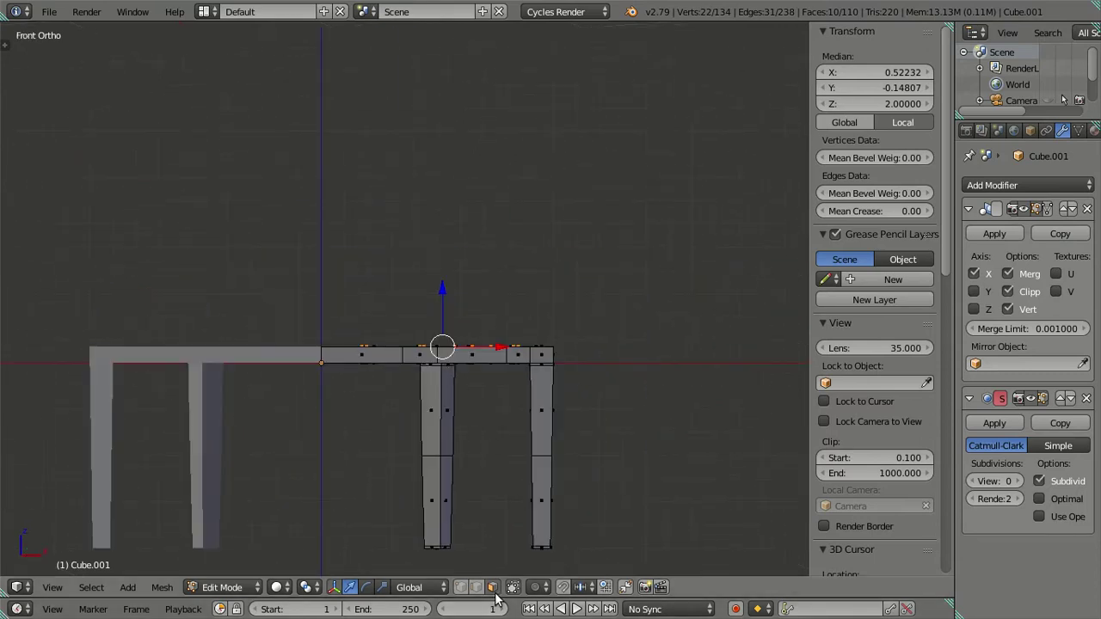
scroll(up, 3)
key(z)
scroll(up, 3)
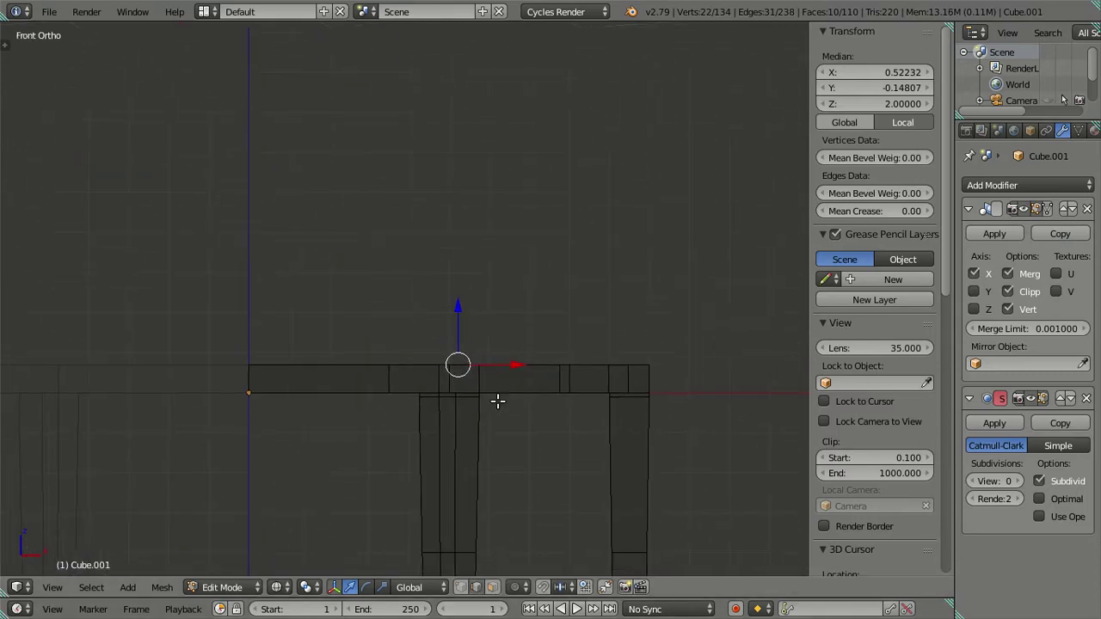
drag(497, 401, 478, 362)
Step: Extrude the U-shaped border strip up about 0.13 into a rim and return to Object Mode
key(e)
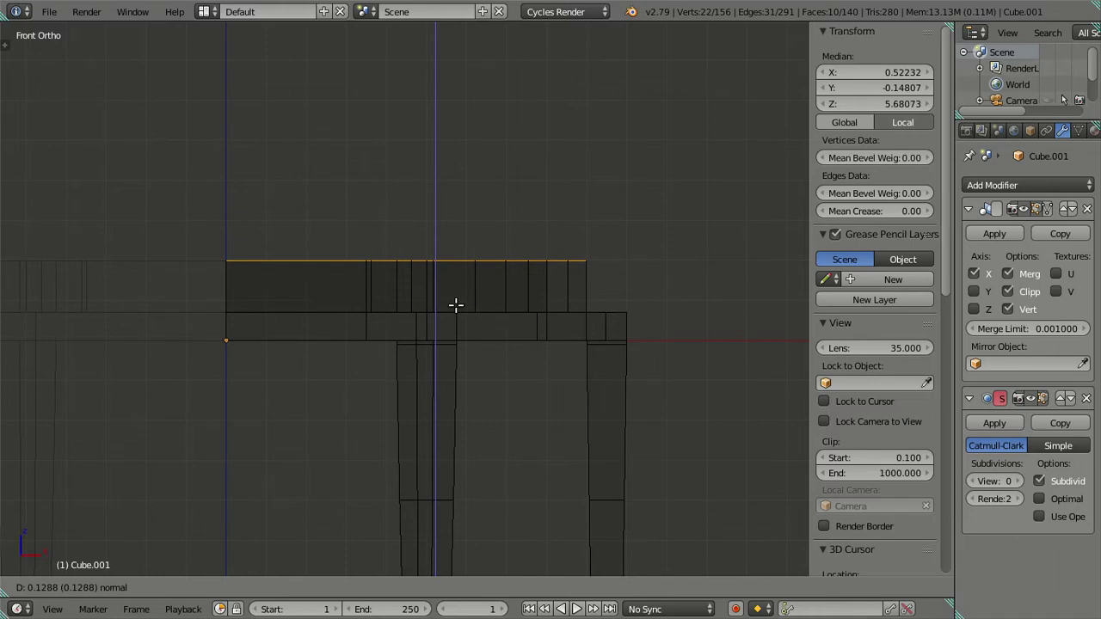
click(455, 305)
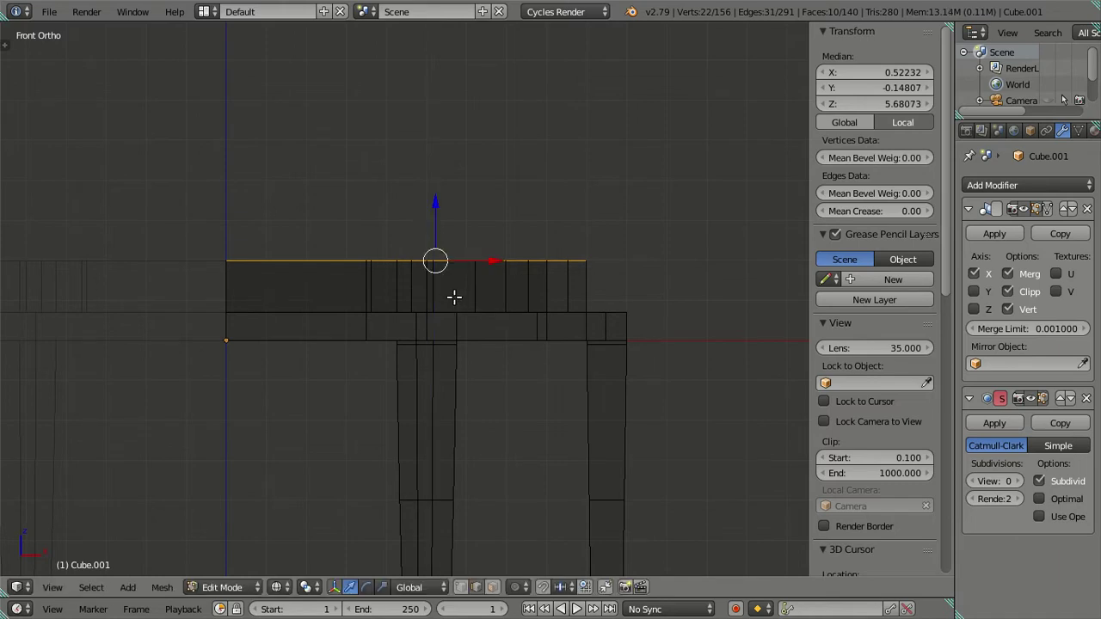
scroll(down, 3)
scroll(down, 3)
key(Tab)
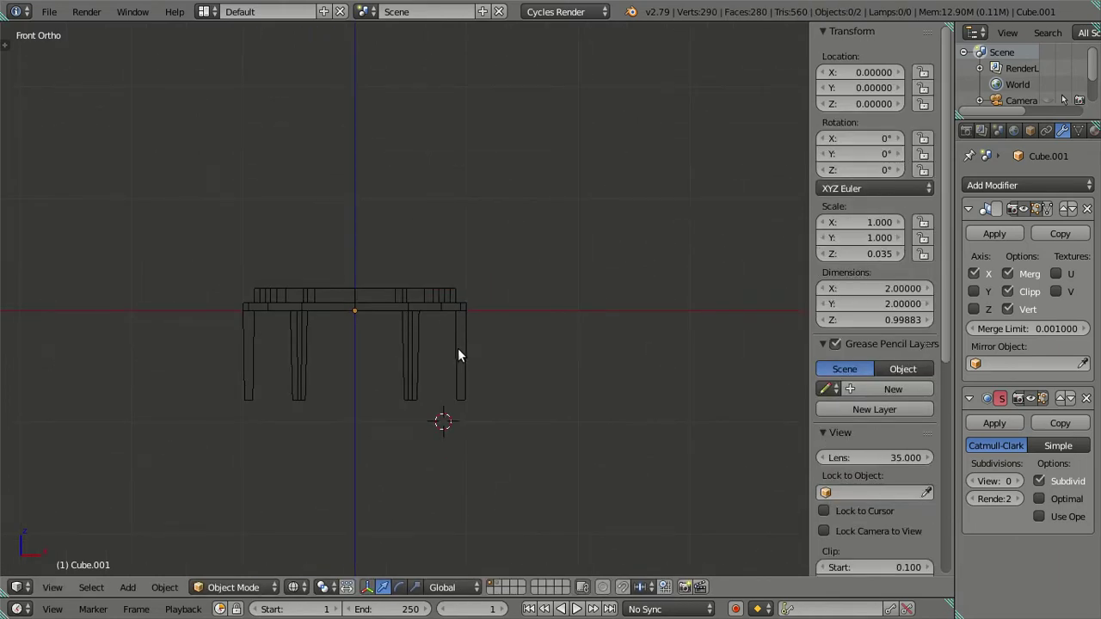
Step: Snap the 3D cursor to the chair's origin, then add a stray plane and undo it
key(Tab)
key(Tab)
drag(485, 312, 513, 356)
key(z)
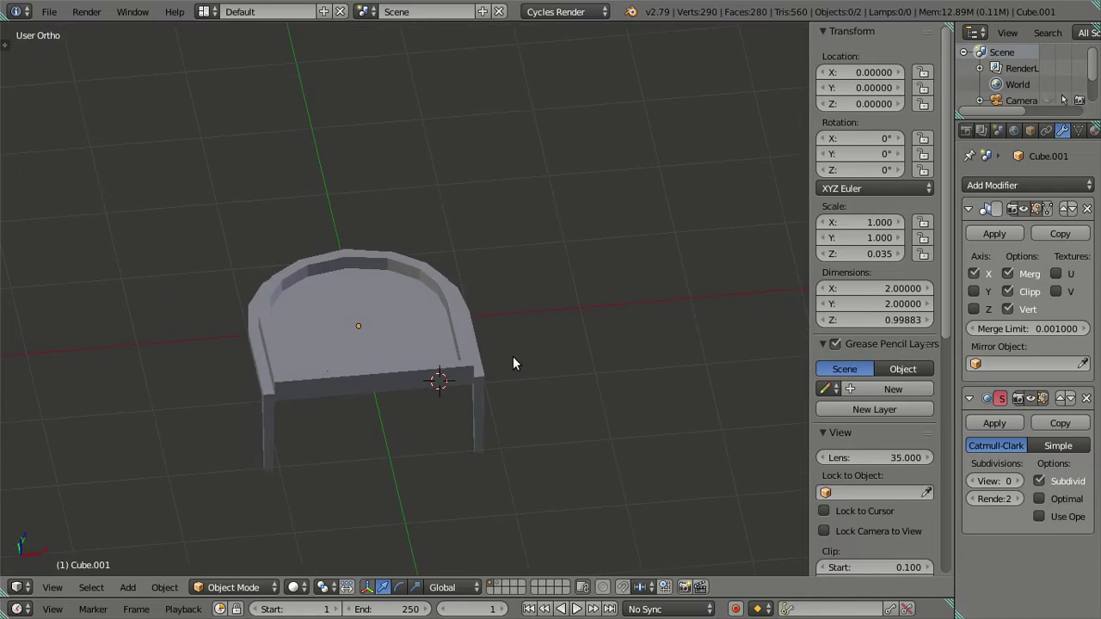
key(shift+a)
key(shift+s)
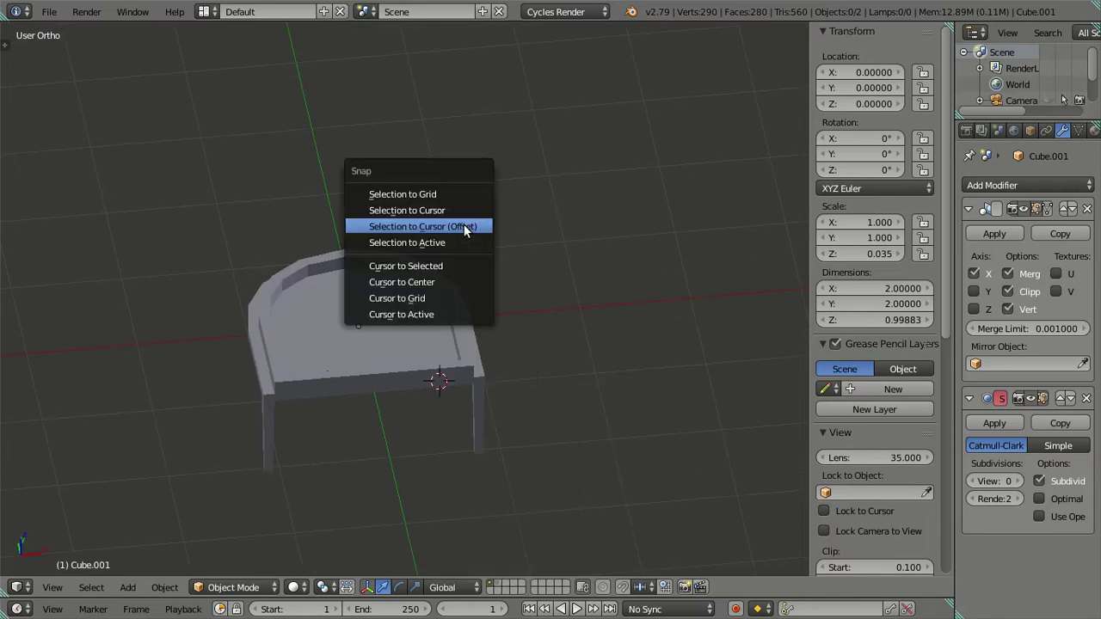
click(459, 266)
key(shift+a)
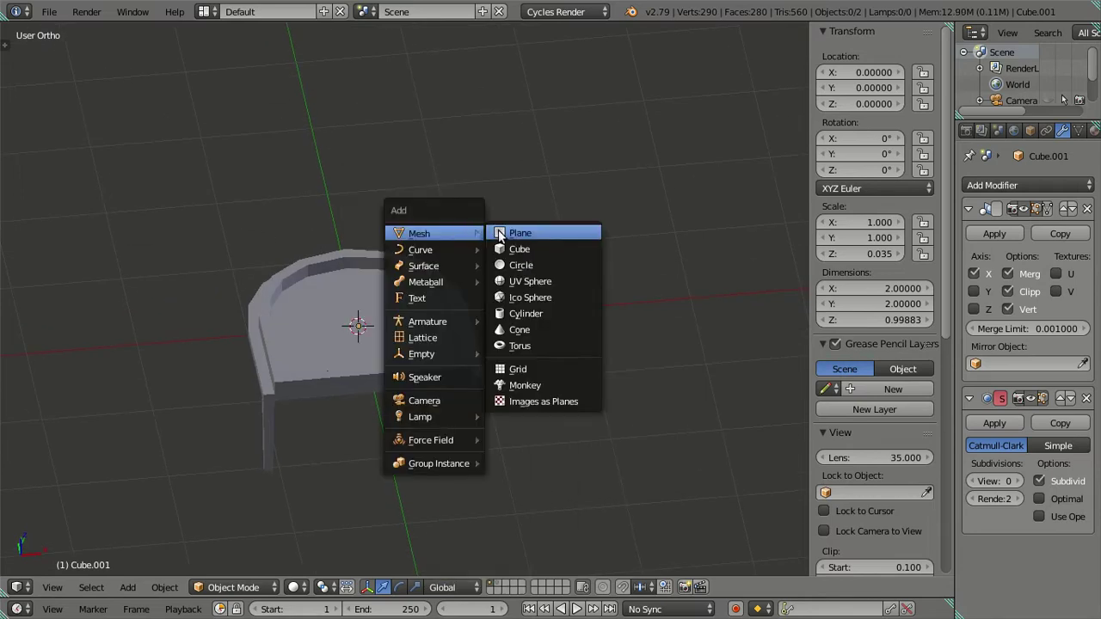
click(498, 231)
key(ctrl+z)
Step: Reset the 3D cursor to the world origin, add a cube there and enter its Edit Mode
key(shift+s)
click(498, 231)
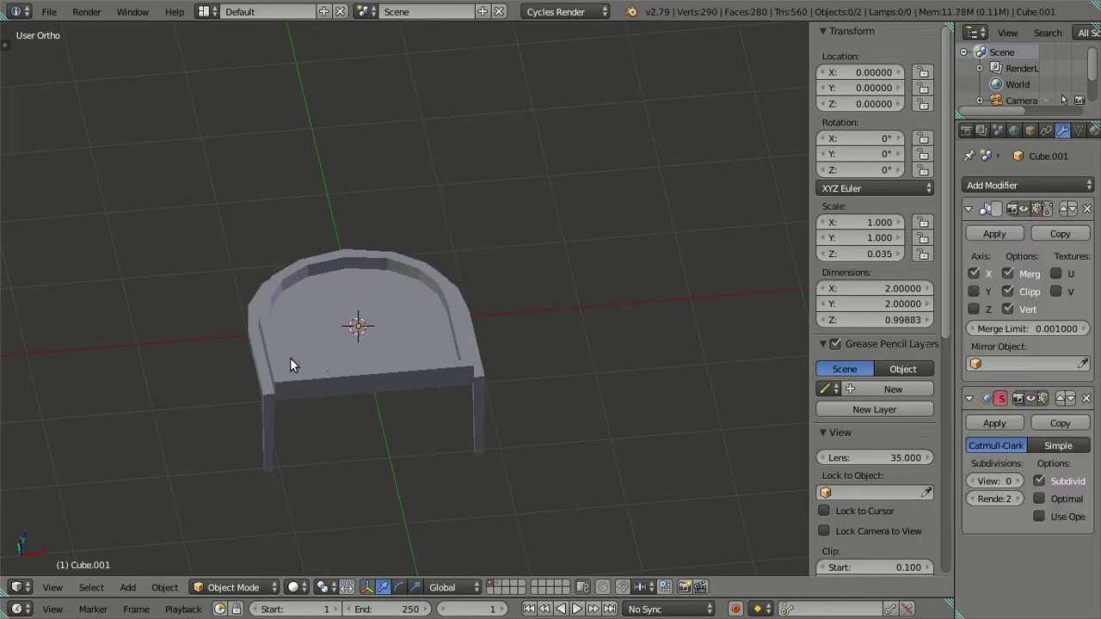
key(shift+a)
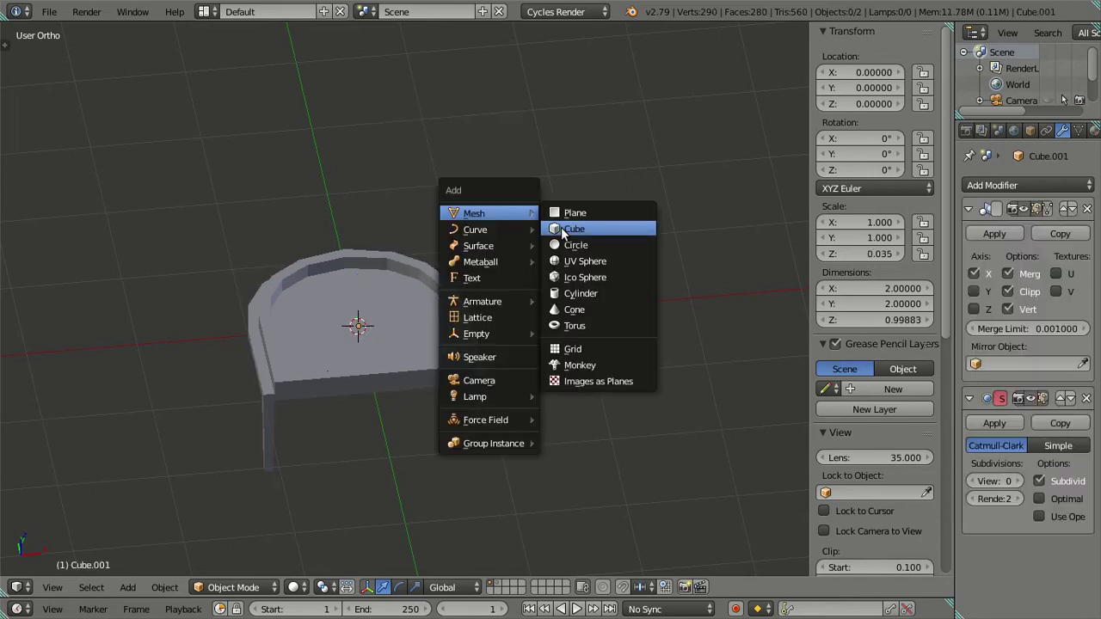
click(563, 228)
key(KP_1)
key(z)
scroll(up, 3)
key(Tab)
Step: Deselect all and add one centred horizontal loop cut to the new cube
key(a)
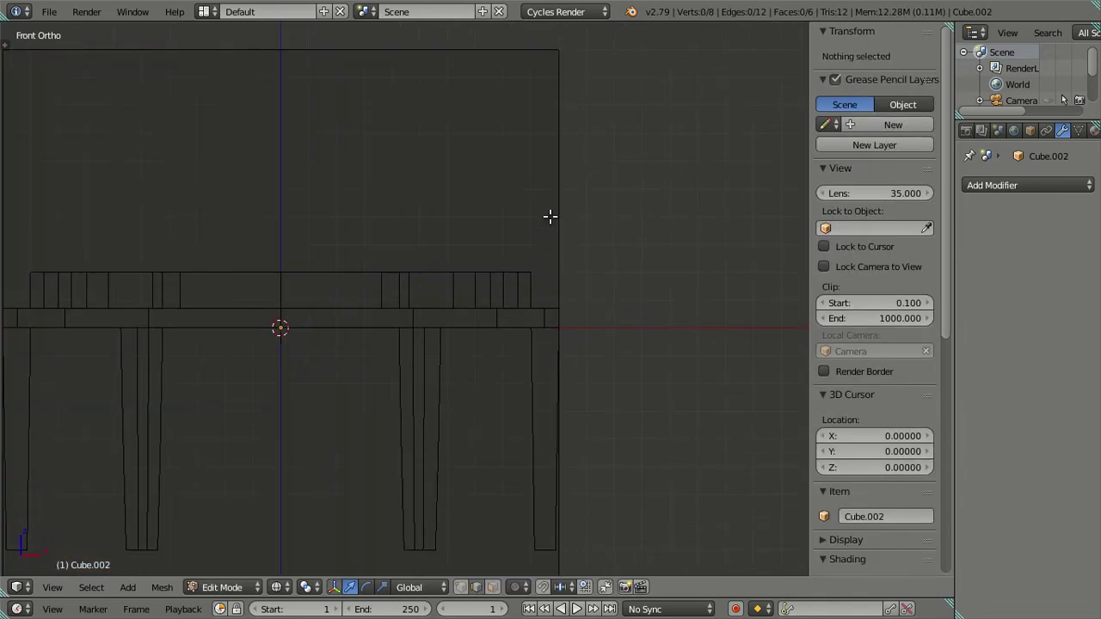
key(ctrl+r)
click(551, 211)
right_click(551, 210)
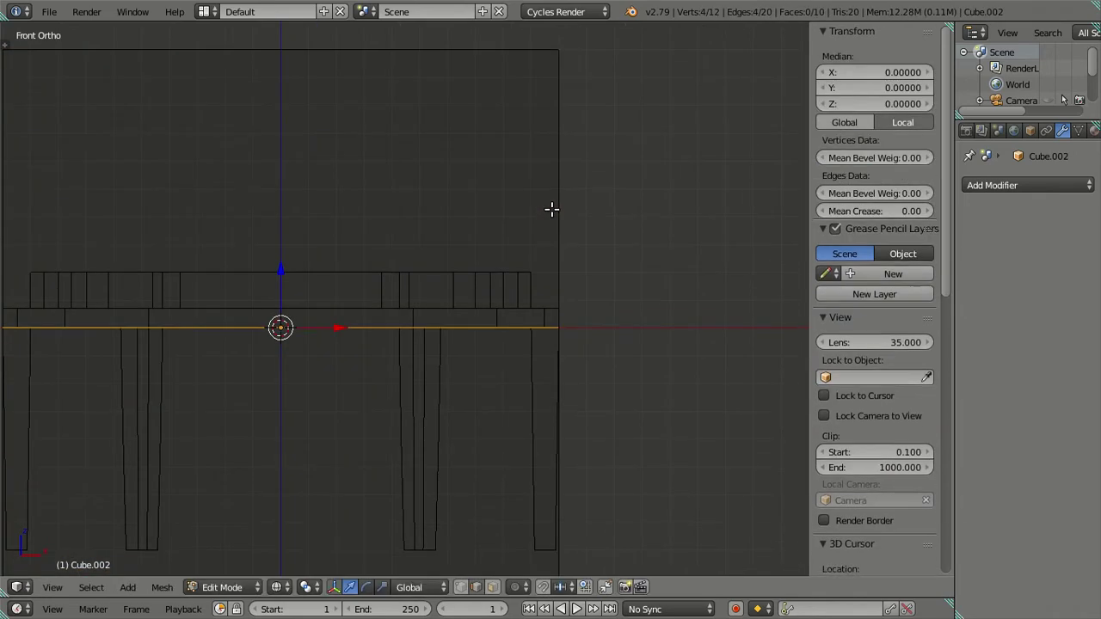
scroll(up, 3)
scroll(up, 3)
Step: Add four more horizontal loop cuts across the cube
key(ctrl+r)
scroll(up, 3)
scroll(up, 3)
click(431, 313)
Step: Return to Object Mode and select the chair together with the cube
right_click(407, 423)
scroll(down, 3)
key(ctrl+space)
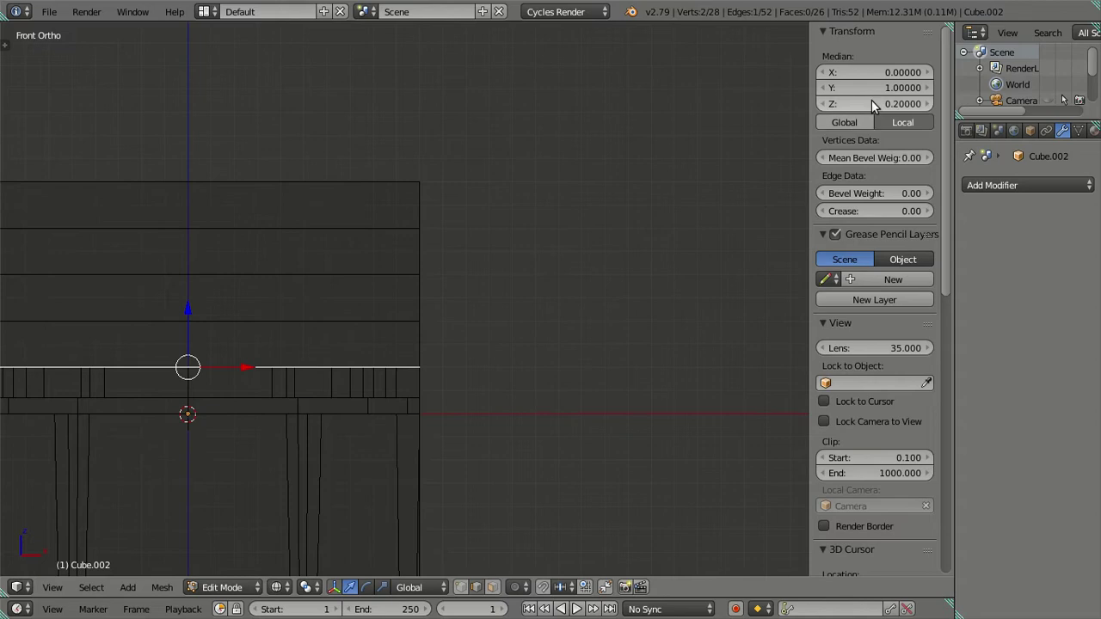
drag(292, 406, 322, 309)
key(z)
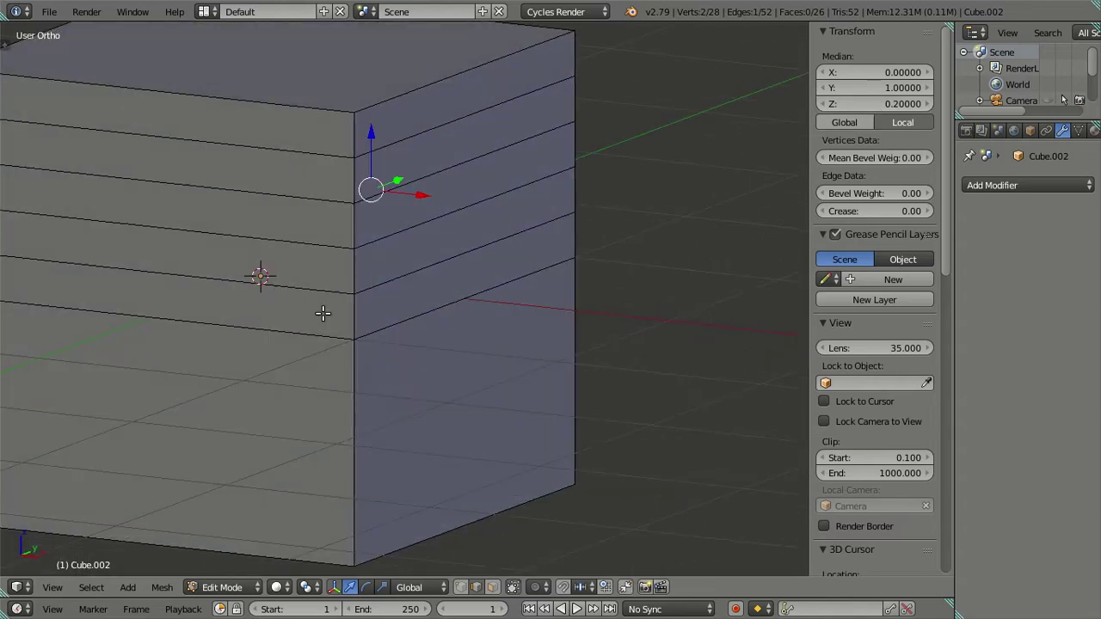
key(z)
key(Tab)
right_click(465, 276)
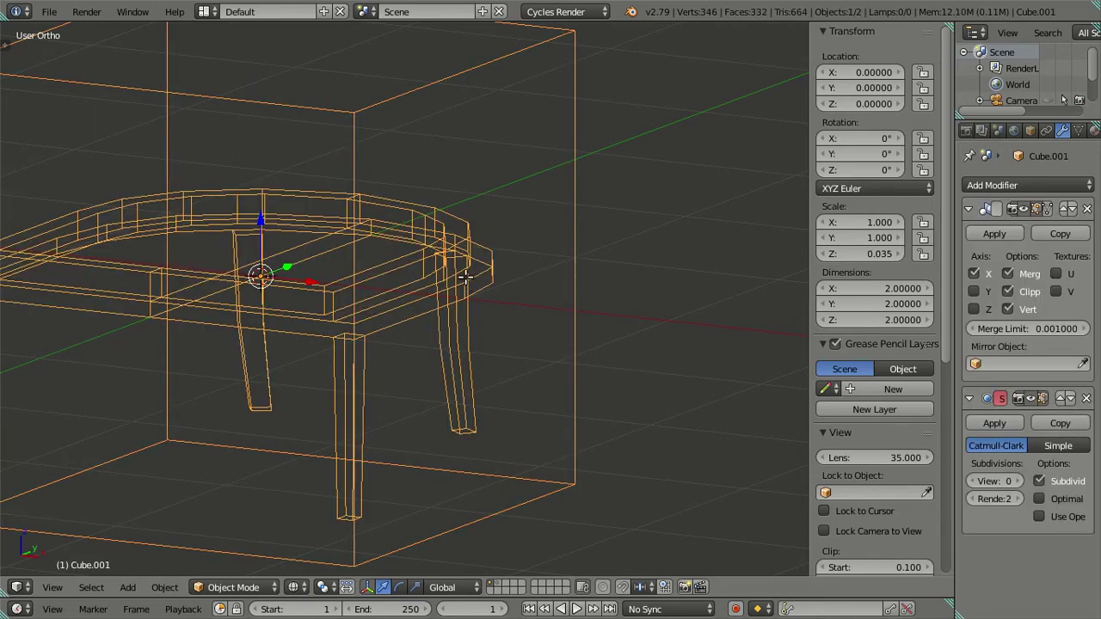
Step: Select the seat rim's top edge loop and adjust its Median Z height in the N panel
key(Tab)
key(z)
drag(435, 303, 474, 326)
key(a)
key(z)
right_click(478, 326)
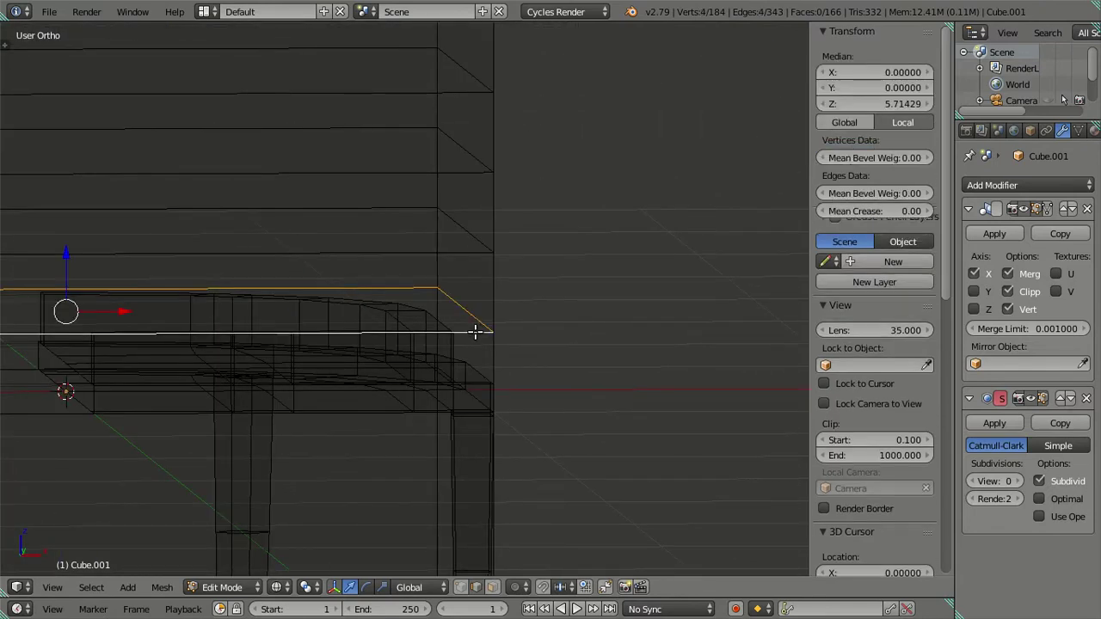
key(KP_1)
scroll(up, 3)
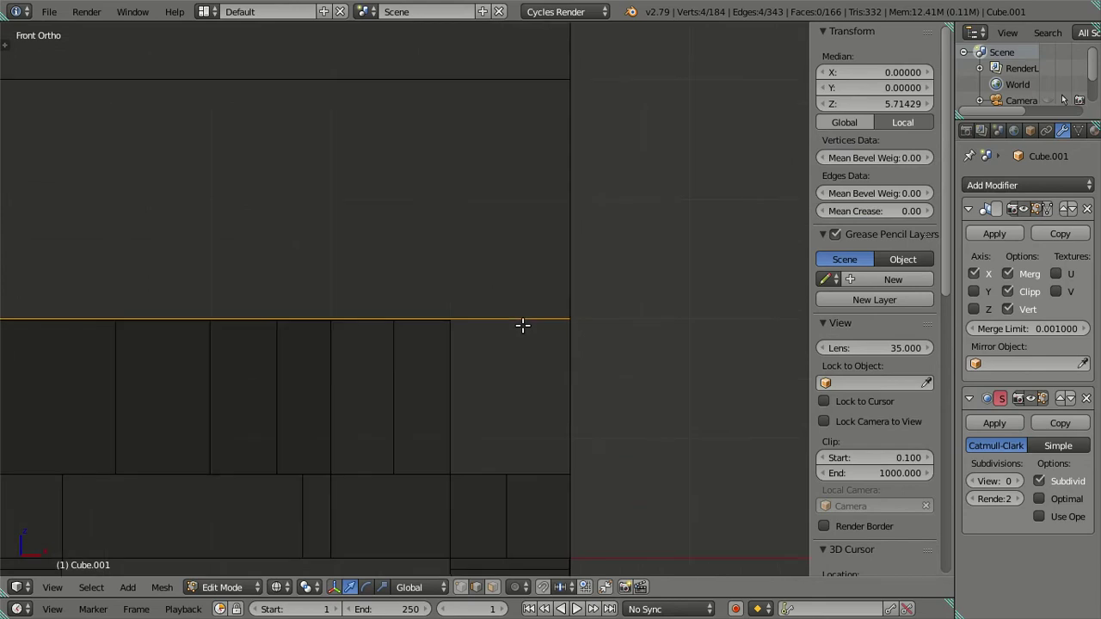
scroll(down, 3)
click(851, 103)
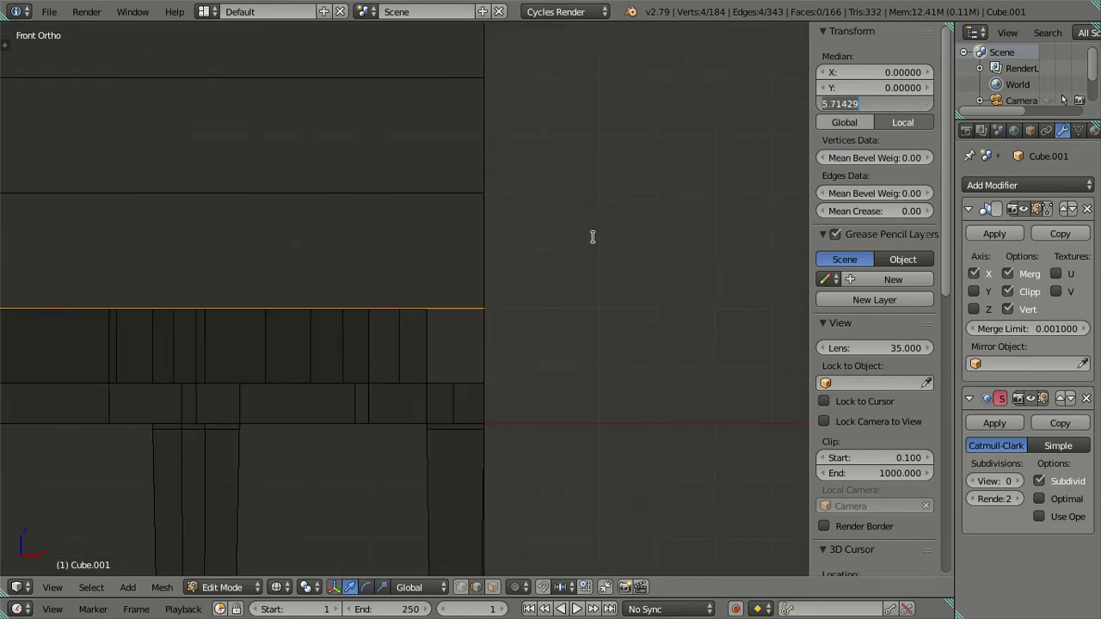
key(Return)
scroll(down, 3)
Step: Return to Object Mode and delete the temporary cube Cube.002
key(a)
drag(573, 263, 380, 284)
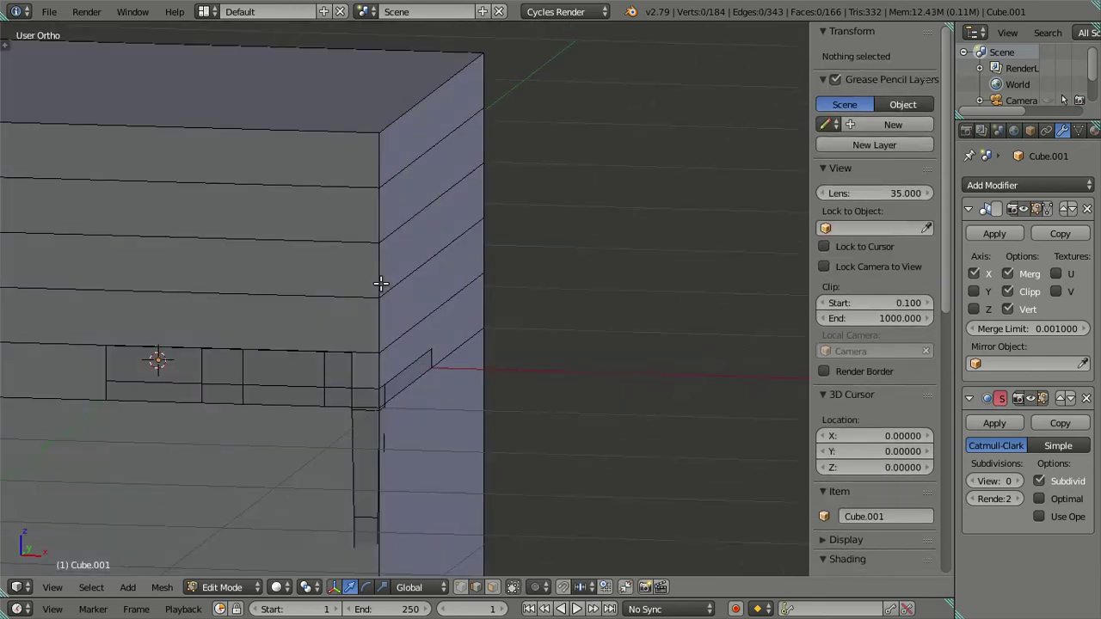
scroll(down, 3)
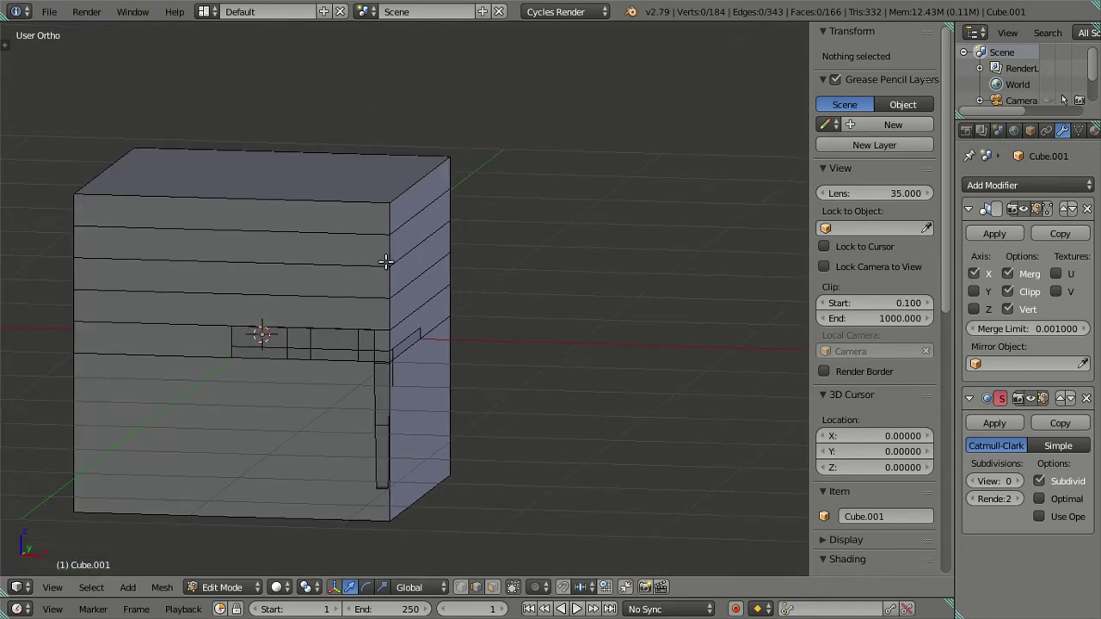
key(Tab)
right_click(402, 265)
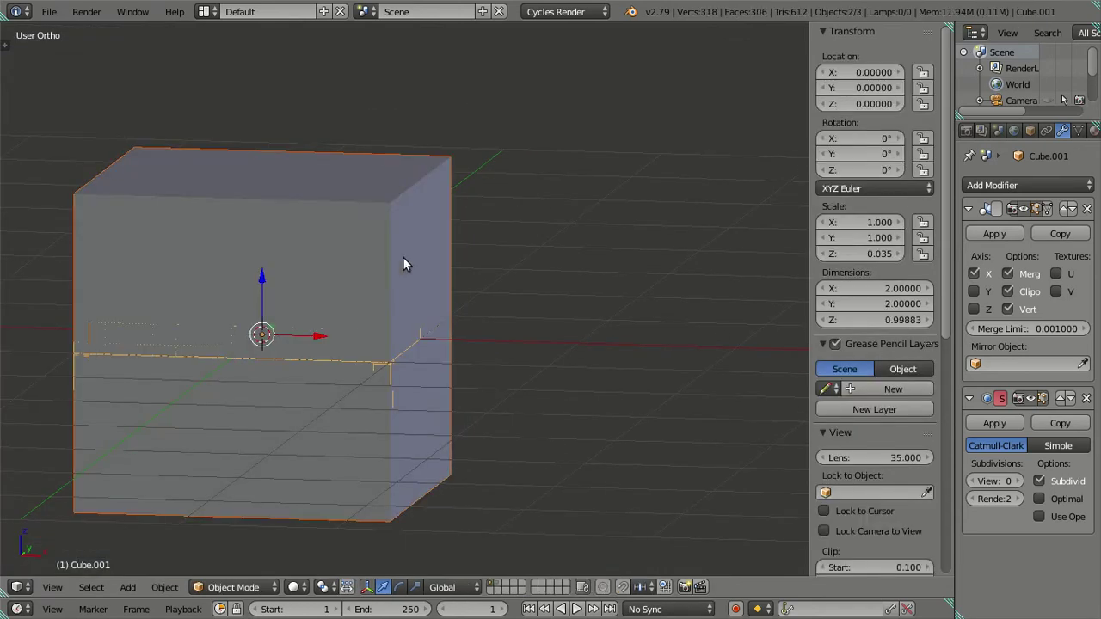
key(Delete)
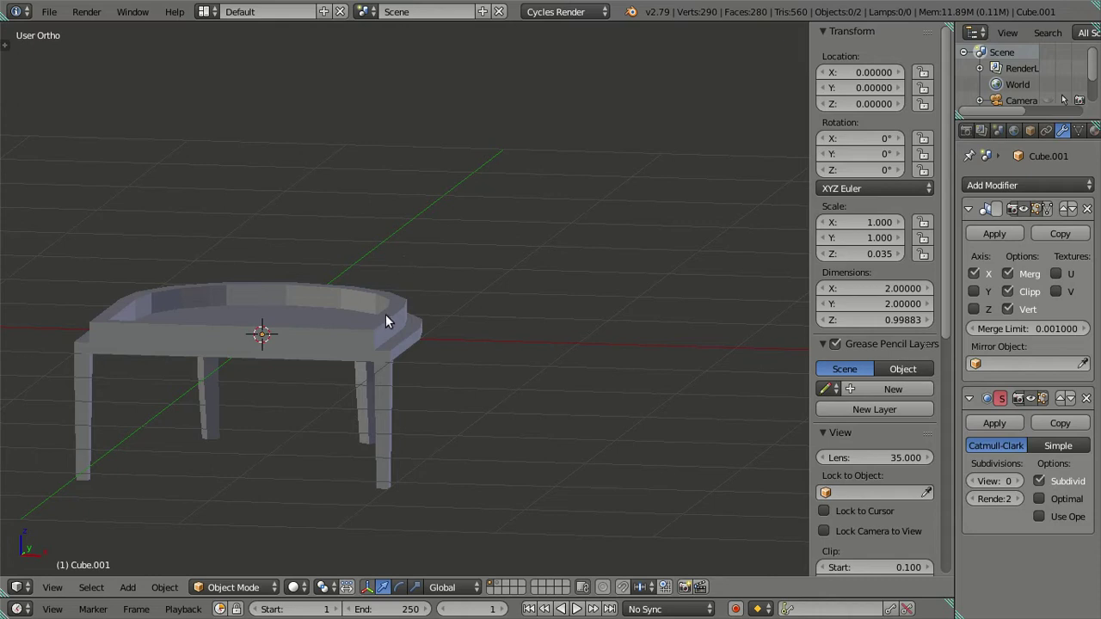
Step: Enter Edit Mode on the chair and nudge the rim ring's height slightly
right_click(384, 318)
key(Tab)
scroll(up, 3)
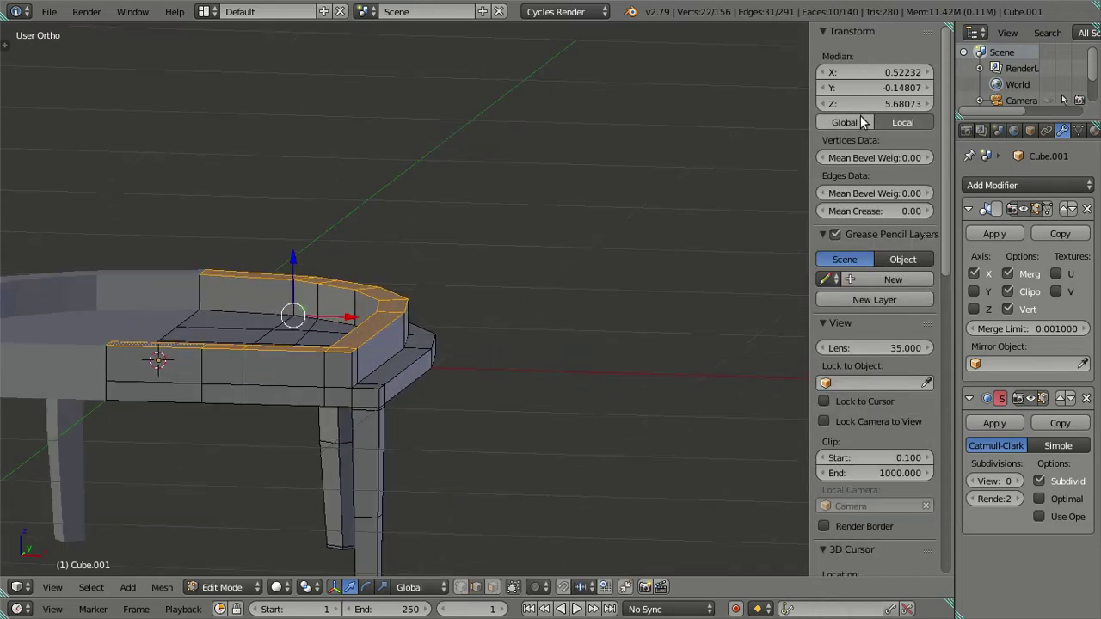
drag(862, 107, 867, 108)
key(a)
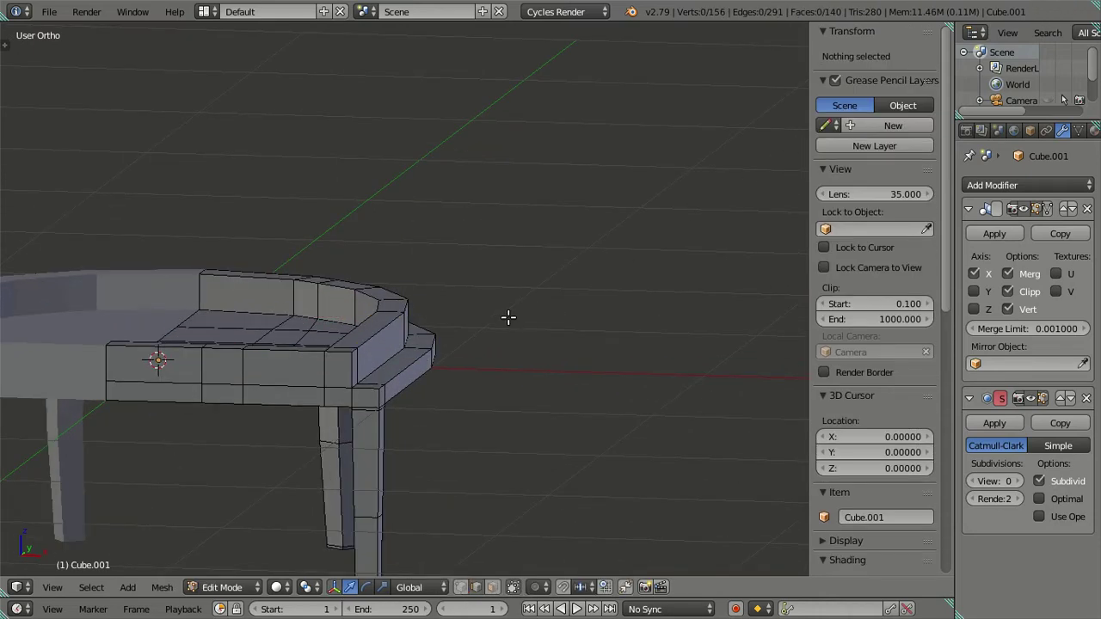
key(KP_1)
scroll(up, 3)
scroll(up, 3)
scroll(up, 3)
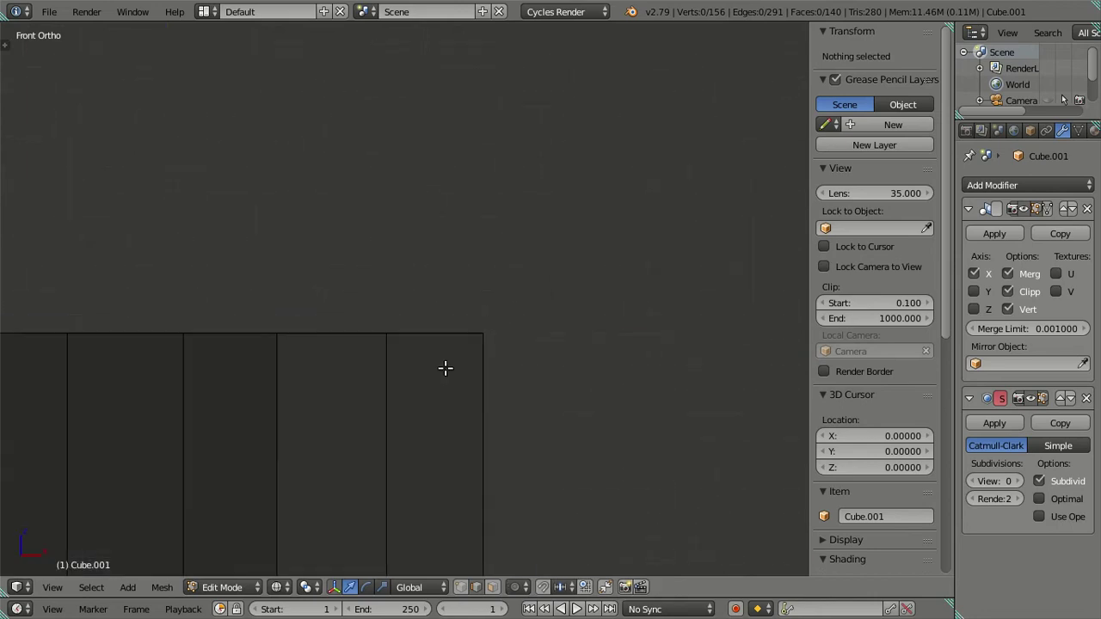
scroll(down, 3)
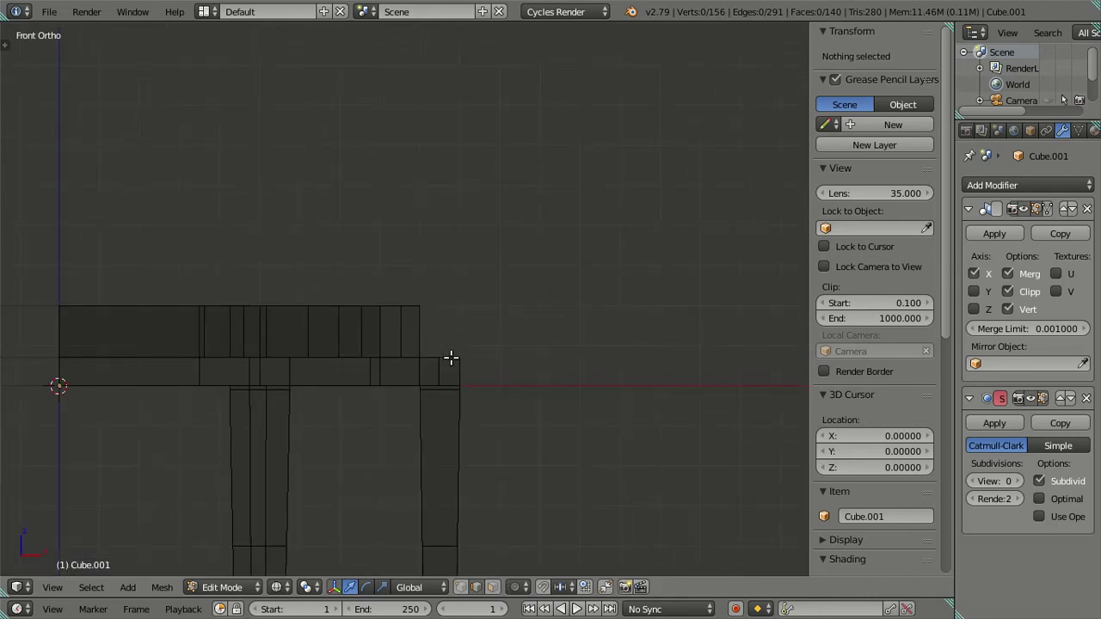
Step: Select the seat rim face loop, start an upward extrusion, then cancel it
drag(420, 371, 387, 313)
right_click(387, 313)
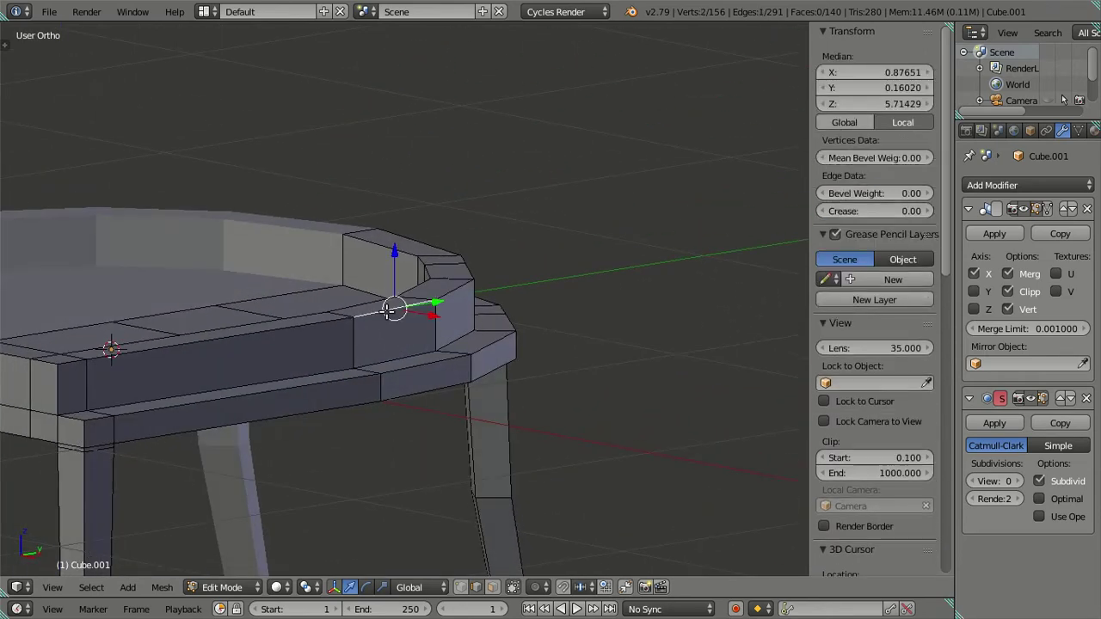
right_click(381, 364)
drag(381, 364, 356, 315)
key(e)
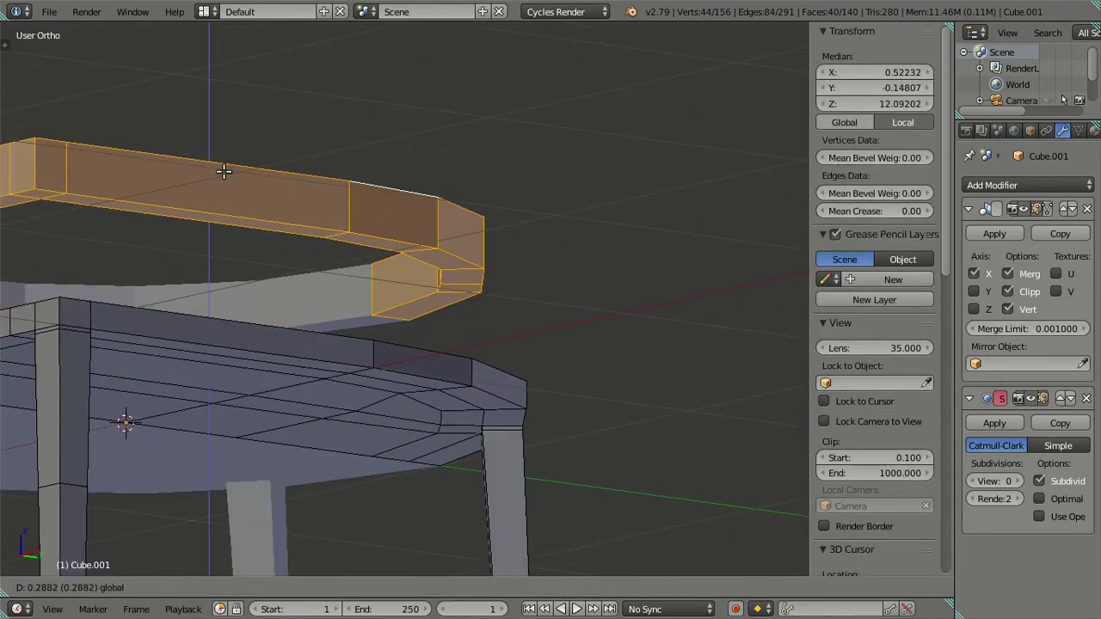
right_click(223, 171)
Step: Deselect all and inspect the chair in front view with wireframe and solid shading
scroll(down, 3)
key(a)
drag(258, 238, 460, 317)
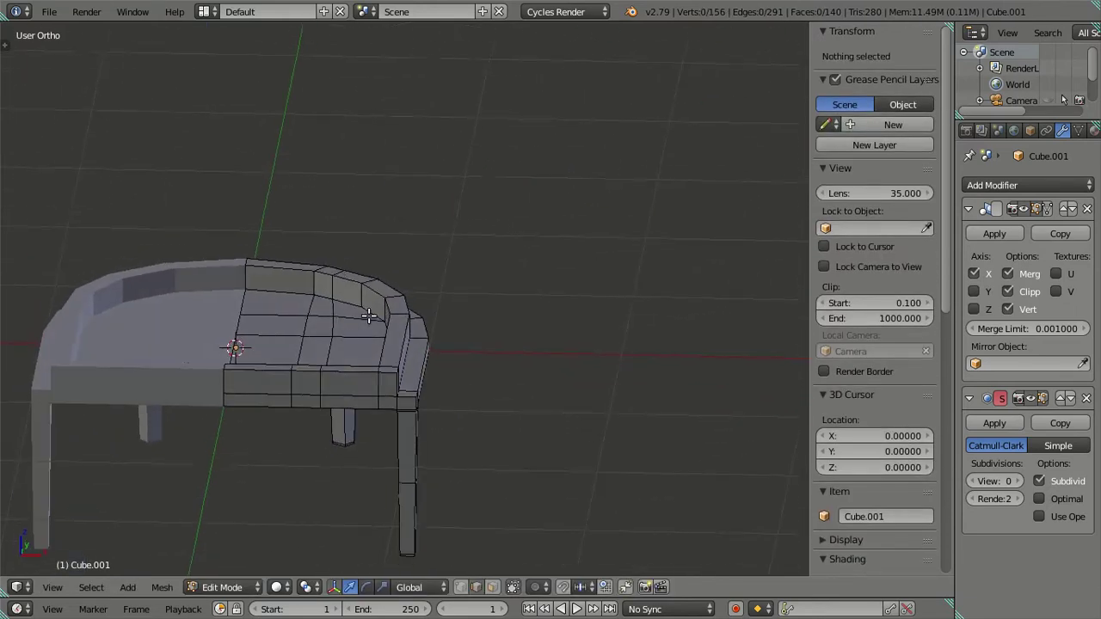
key(KP_1)
scroll(up, 3)
scroll(up, 3)
scroll(up, 3)
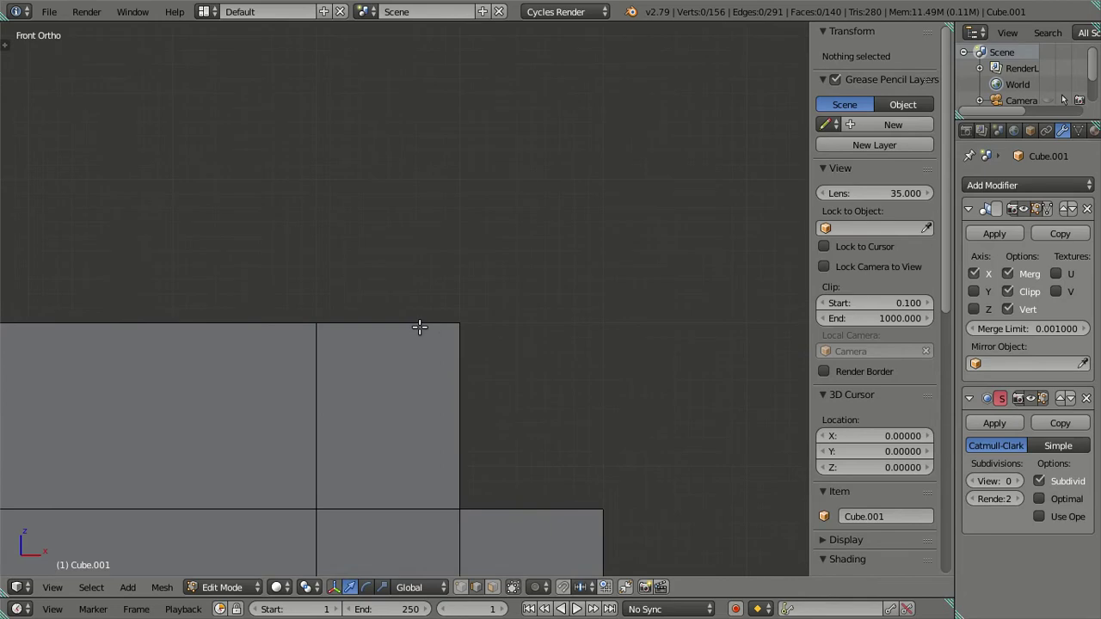
key(z)
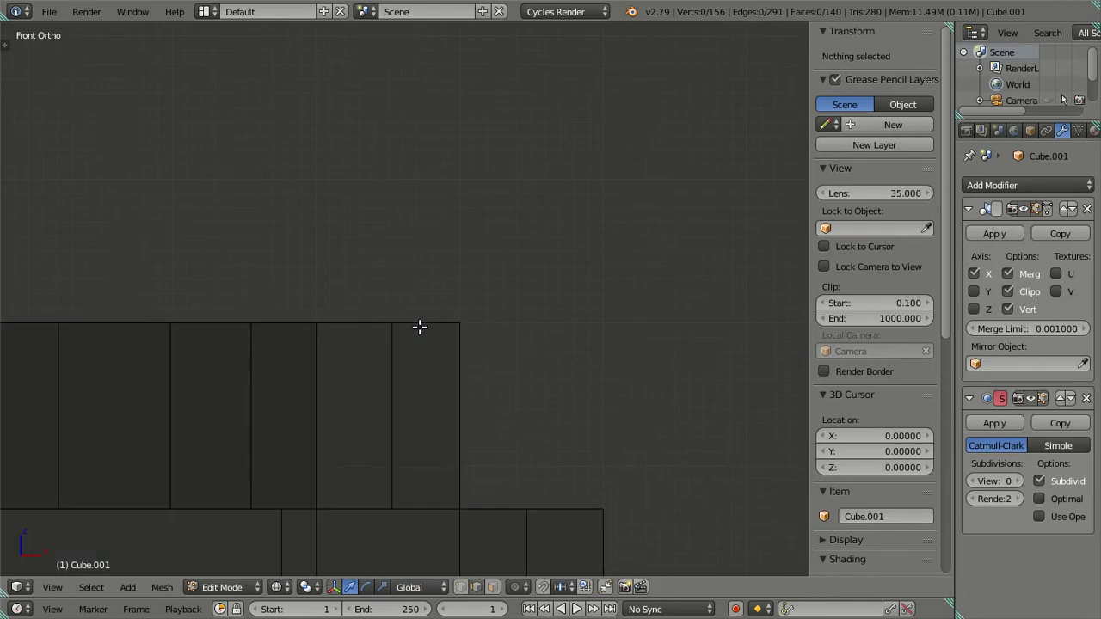
scroll(down, 3)
key(z)
drag(430, 326, 326, 327)
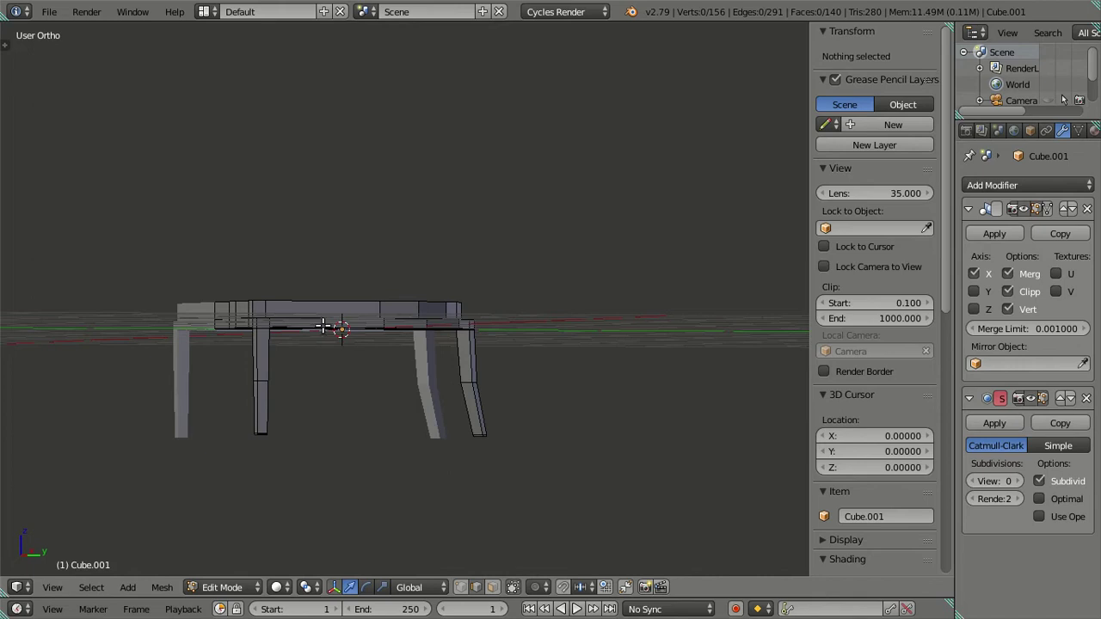
Step: Preview the chair smoothed with the Subdivision modifier View level at 2
drag(325, 306, 384, 387)
drag(336, 354, 368, 341)
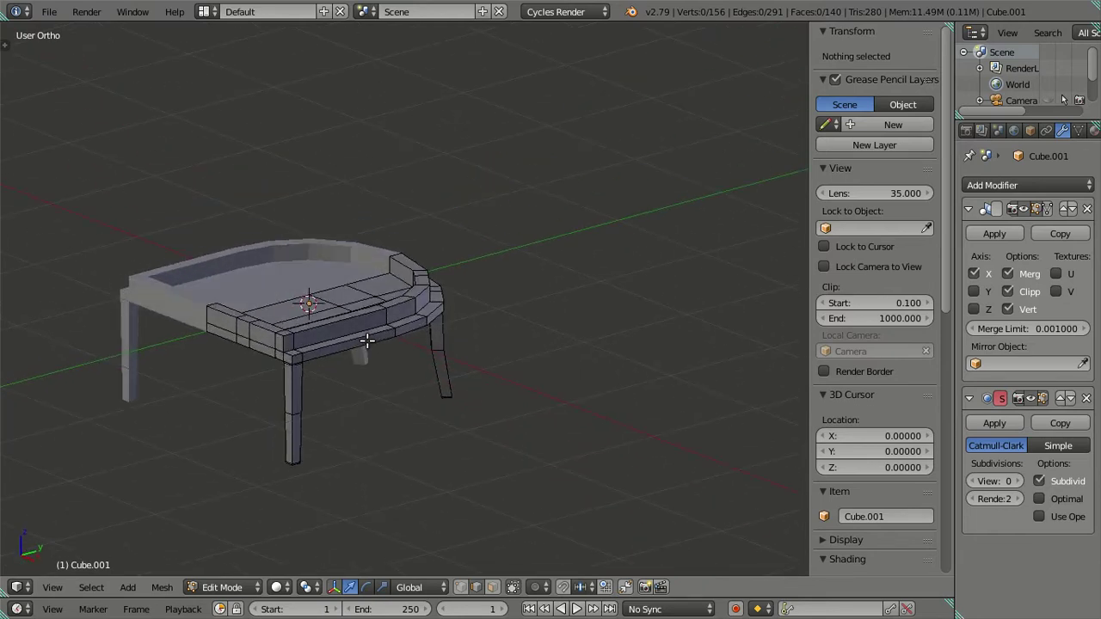
click(1015, 480)
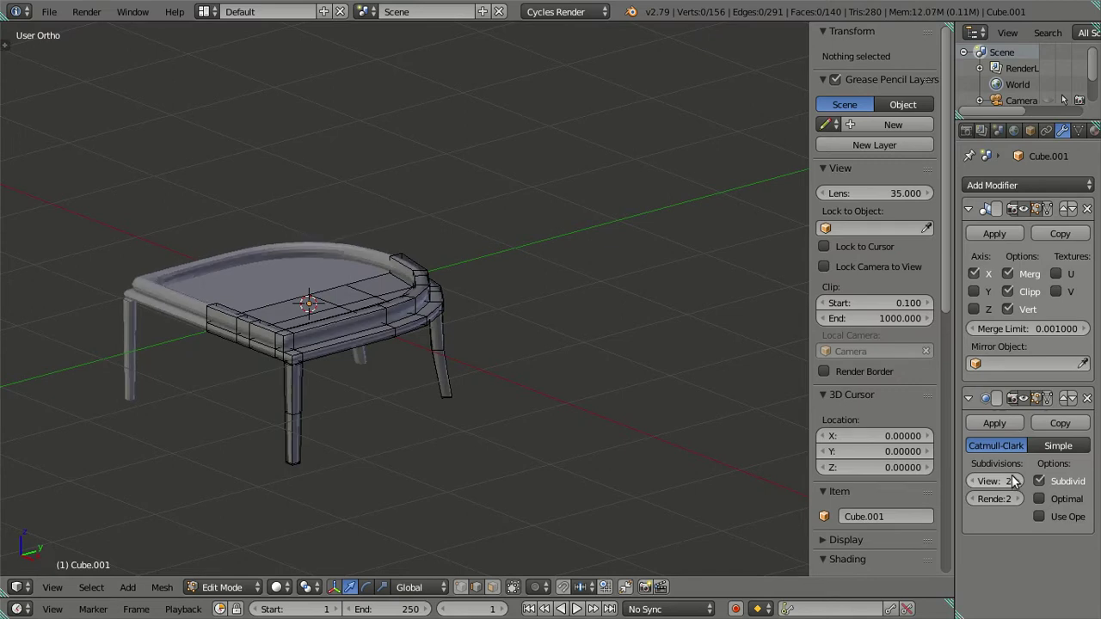
key(Tab)
scroll(up, 3)
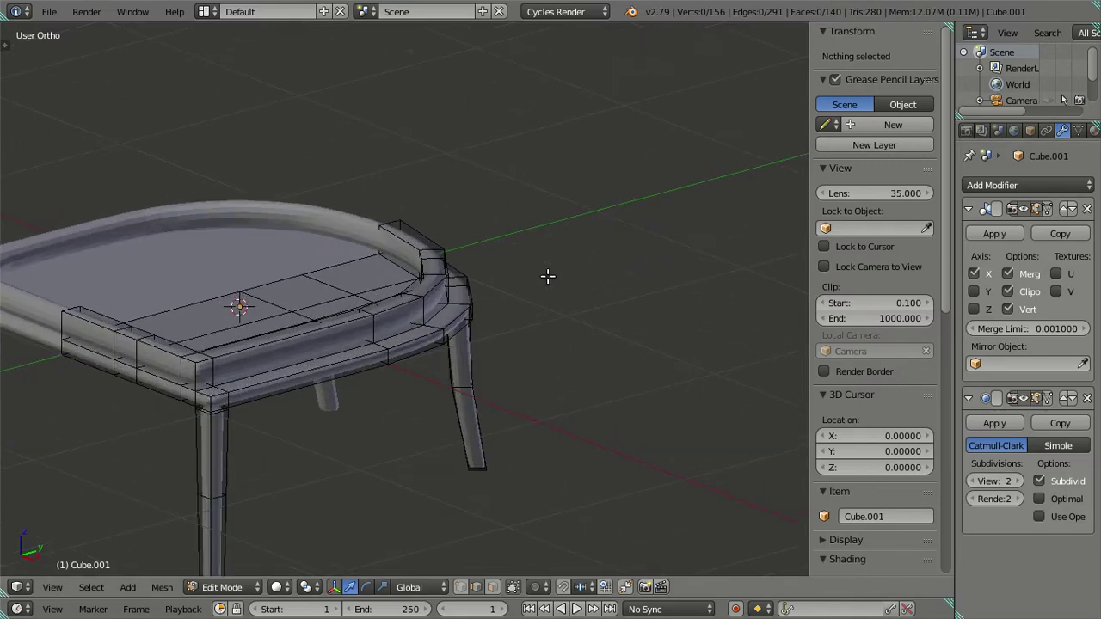
scroll(up, 3)
Step: Set the subdivision View level back to 0 and pick the seat's front rim in Edit Mode
click(973, 480)
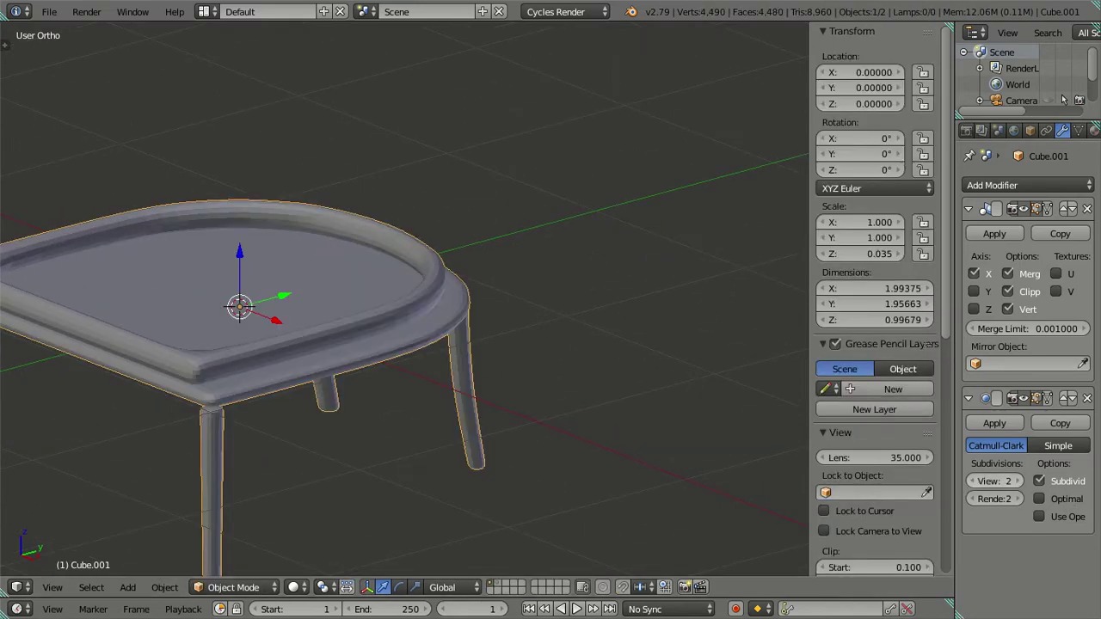
key(Tab)
key(Tab)
key(Tab)
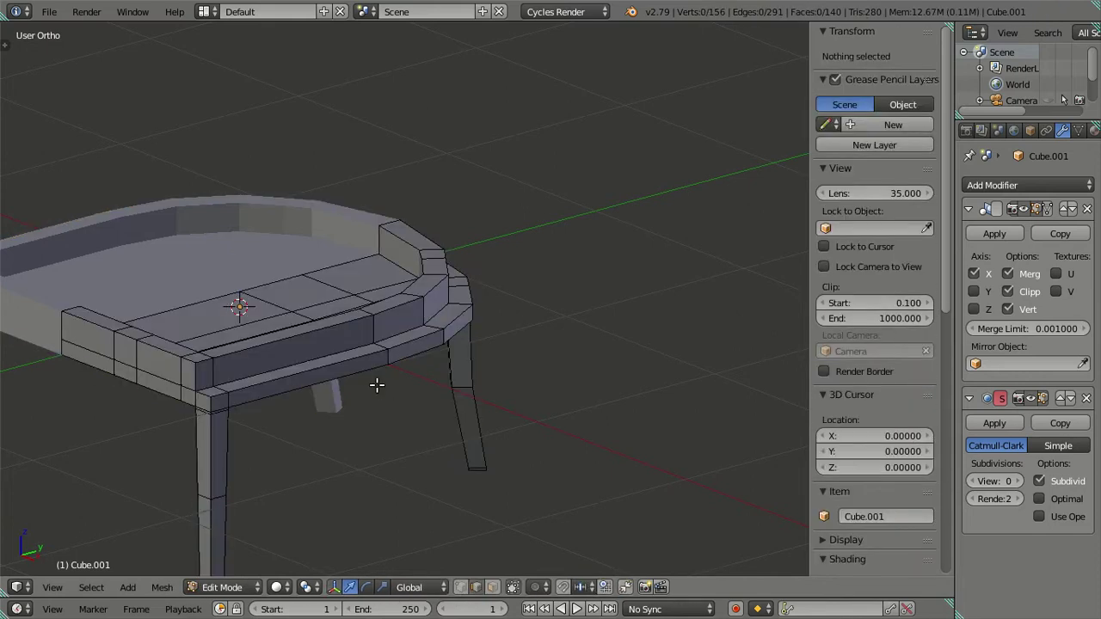
right_click(396, 307)
Step: Select the front rim loop and remove it so the seat's front edge is flat
right_click(394, 305)
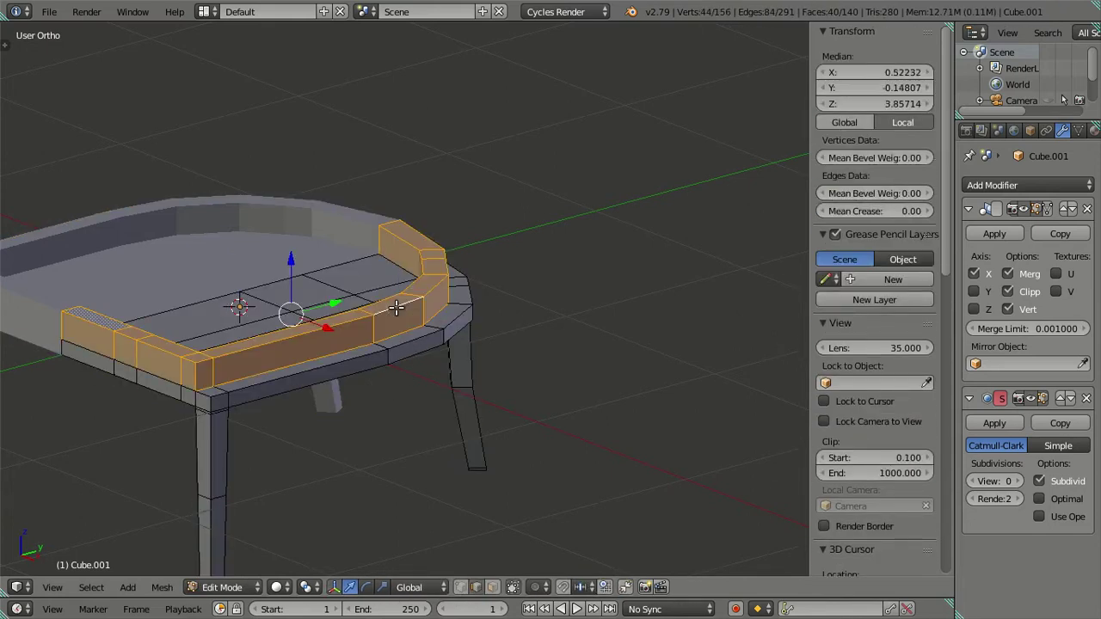
key(ctrl+z)
click(492, 586)
Step: Orbit around the seat corner to inspect its curved face grid
drag(386, 427, 399, 365)
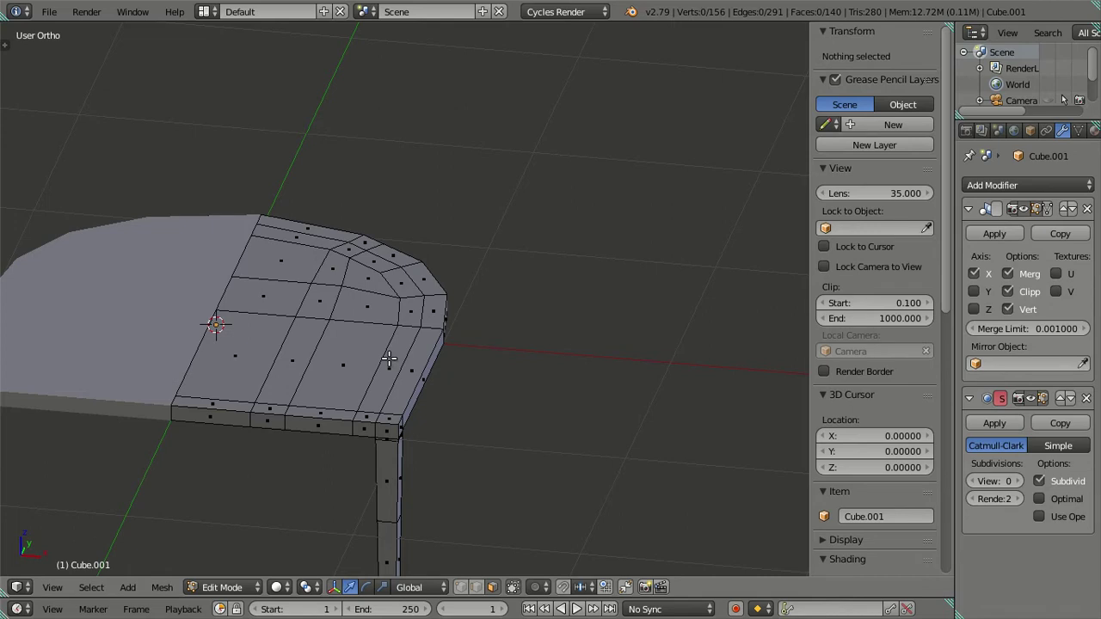
key(KP_8)
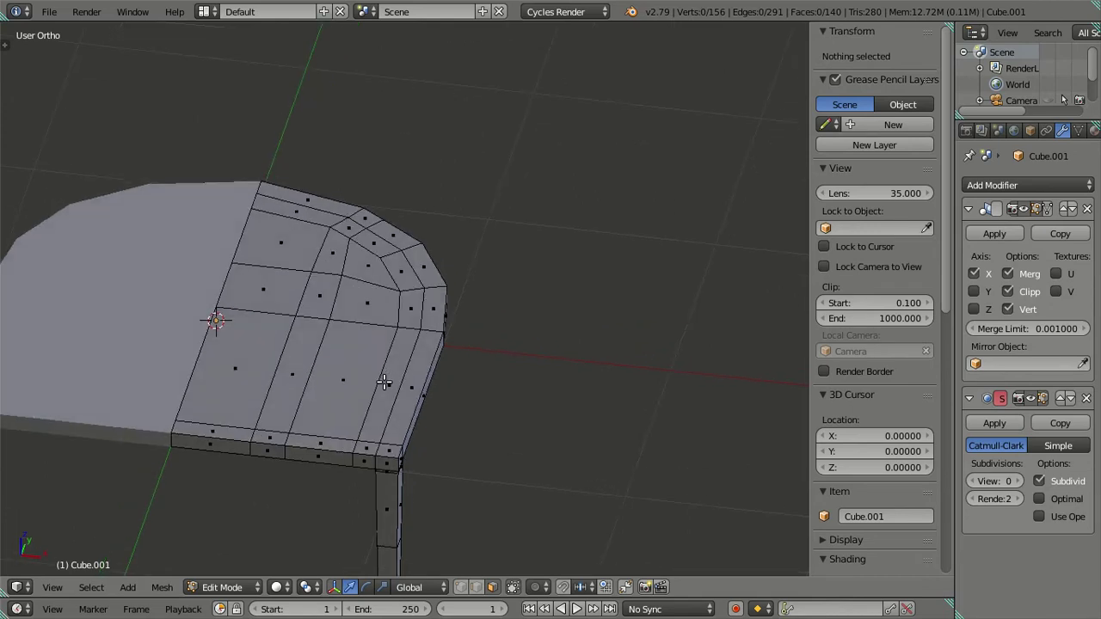
key(KP_4)
key(KP_6)
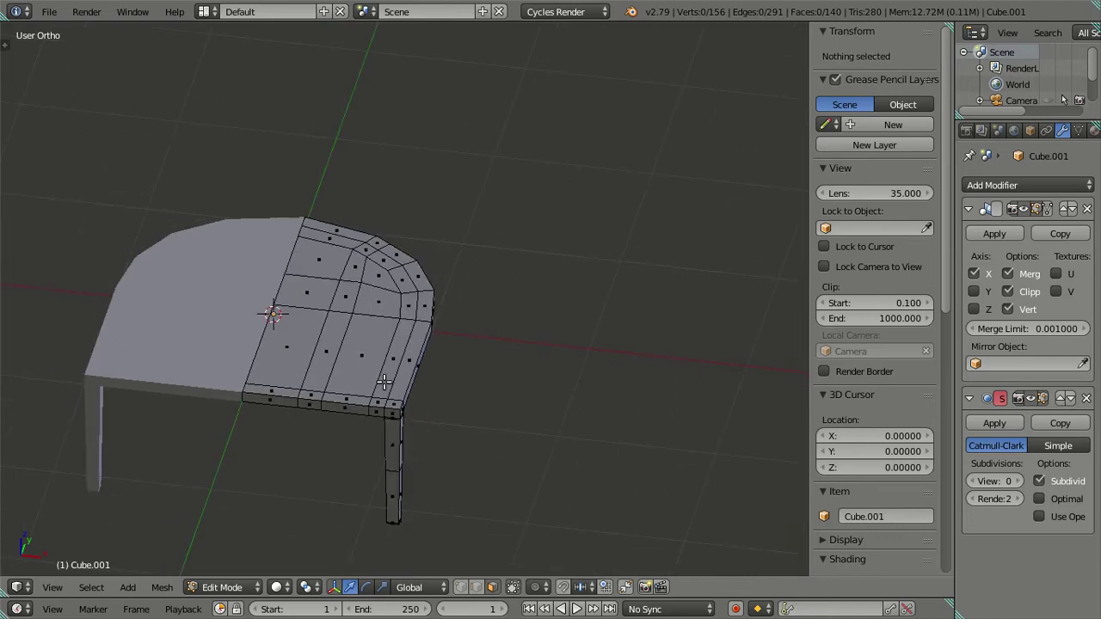
scroll(up, 3)
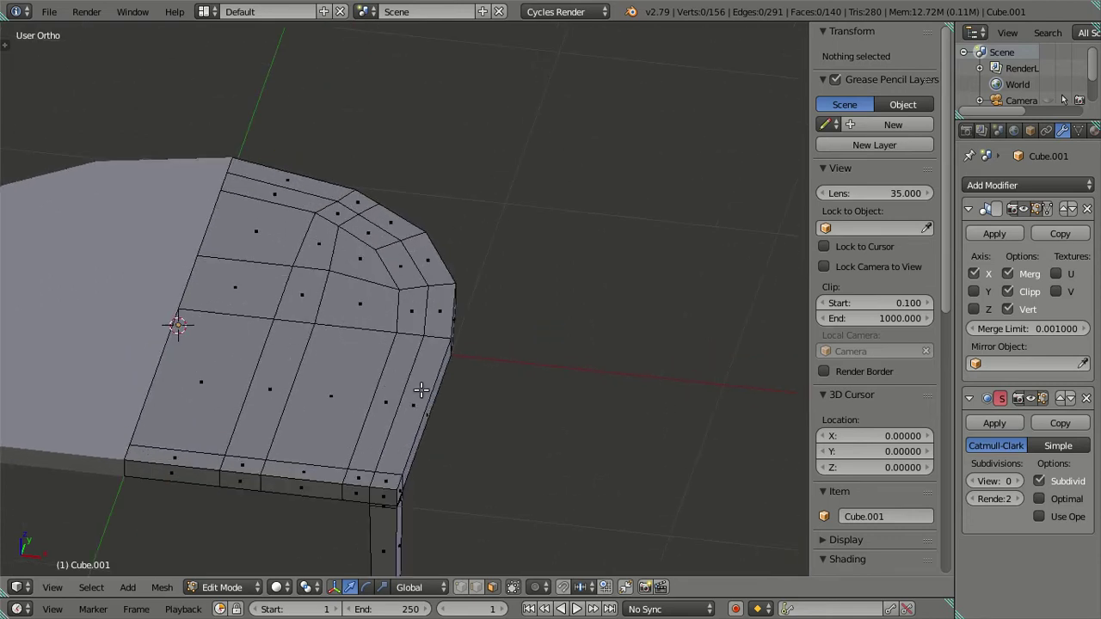
key(KP_6)
key(KP_6)
drag(393, 375, 445, 508)
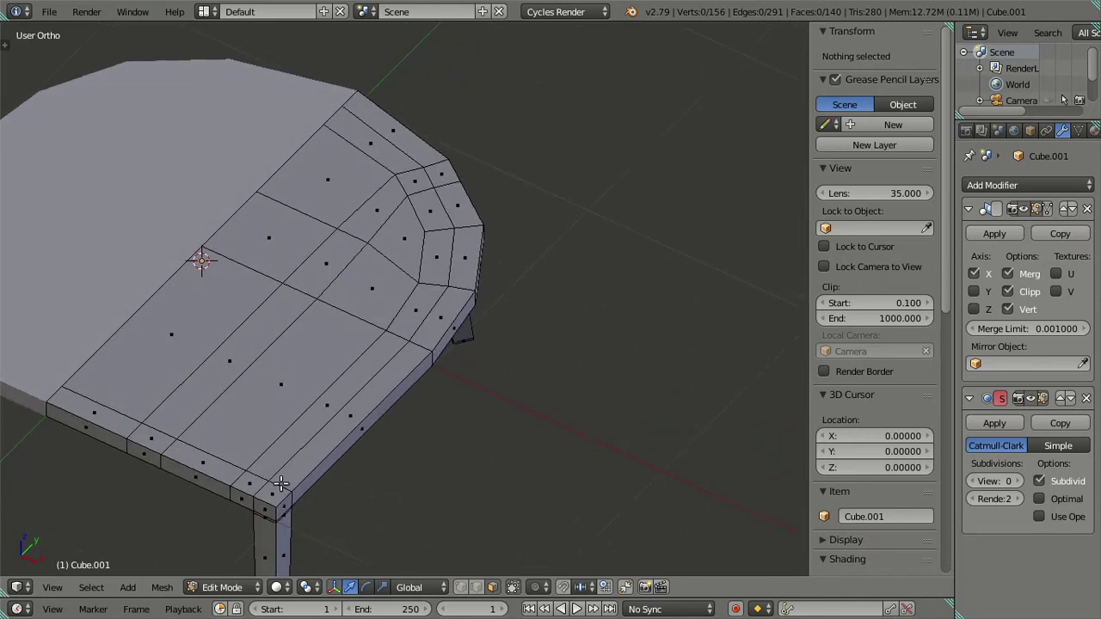
Step: Select the strip of bevel faces along the seat edge, trial an extrusion, then clear the selection
click(285, 483)
click(277, 491)
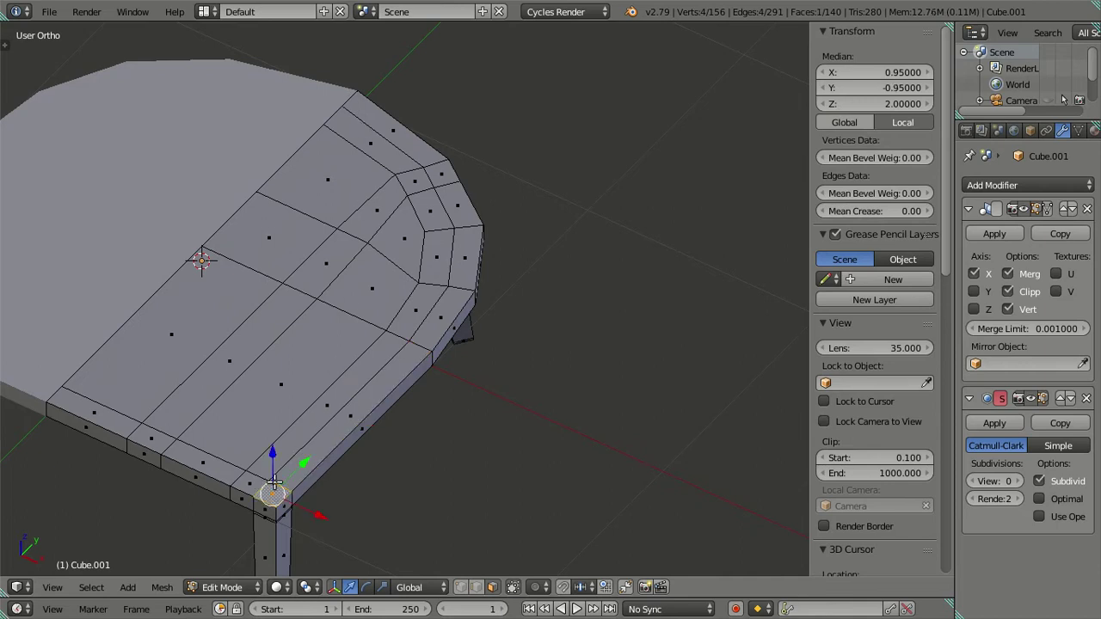
click(375, 122)
drag(375, 123, 534, 339)
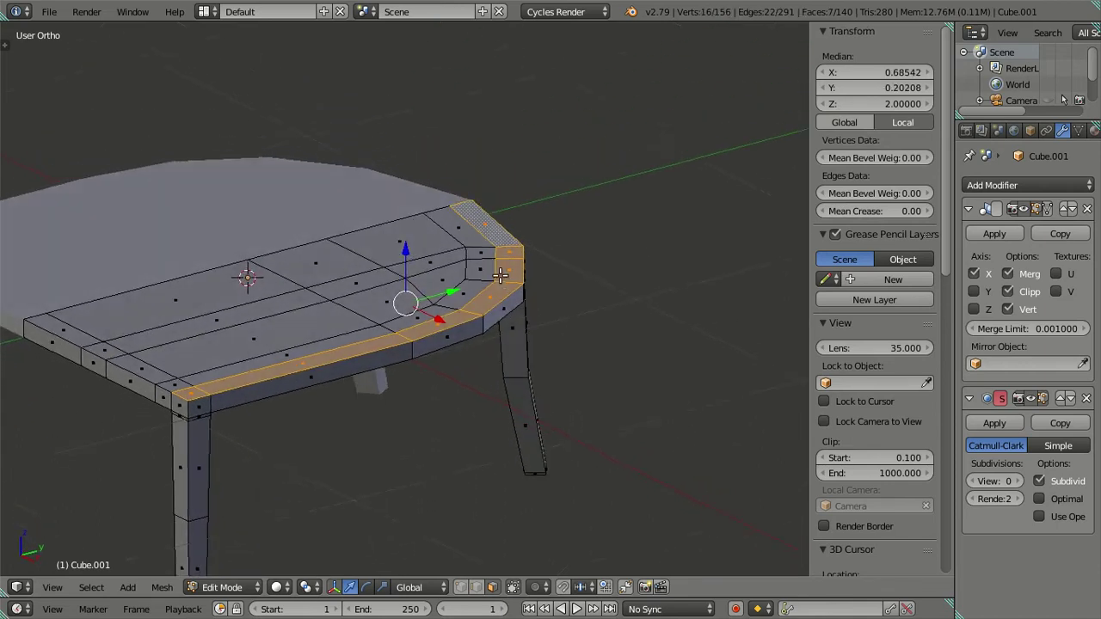
key(e)
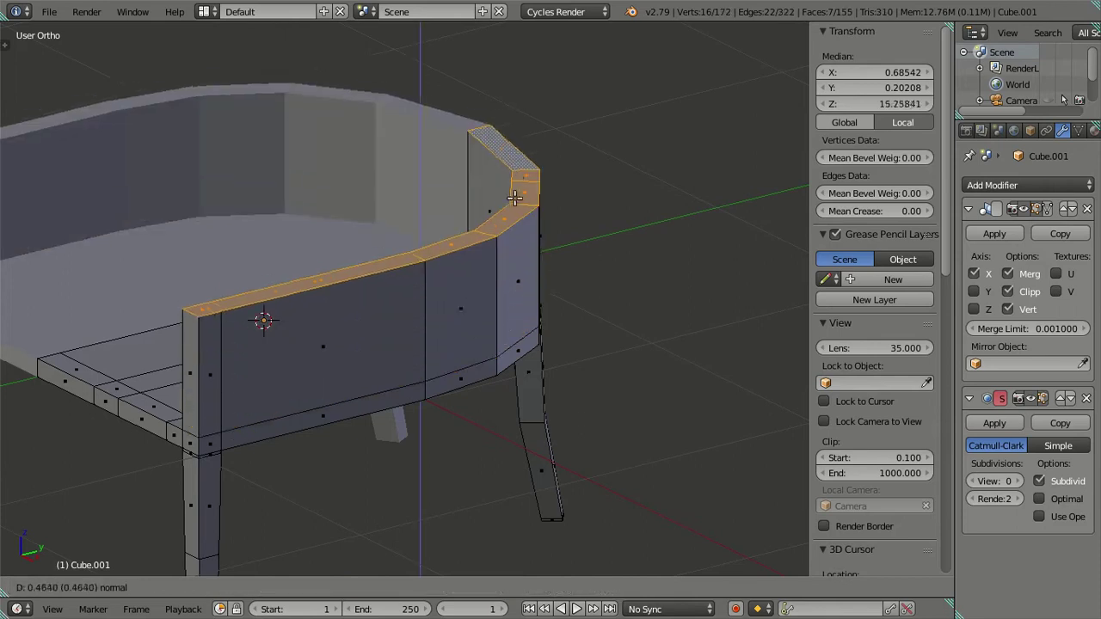
key(Escape)
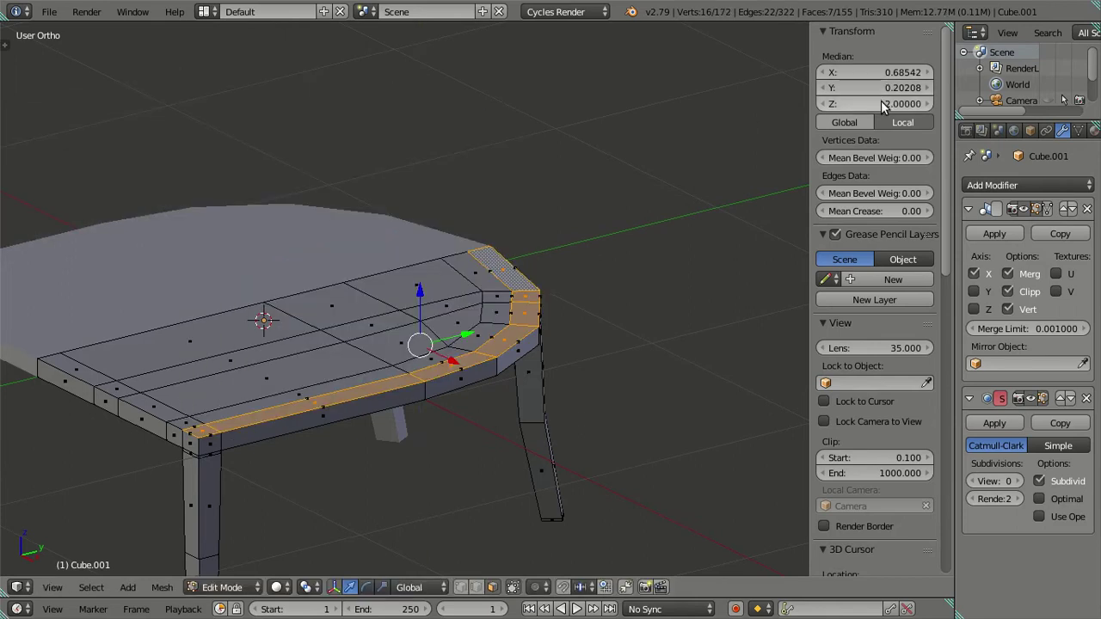
drag(884, 103, 911, 103)
key(a)
scroll(down, 3)
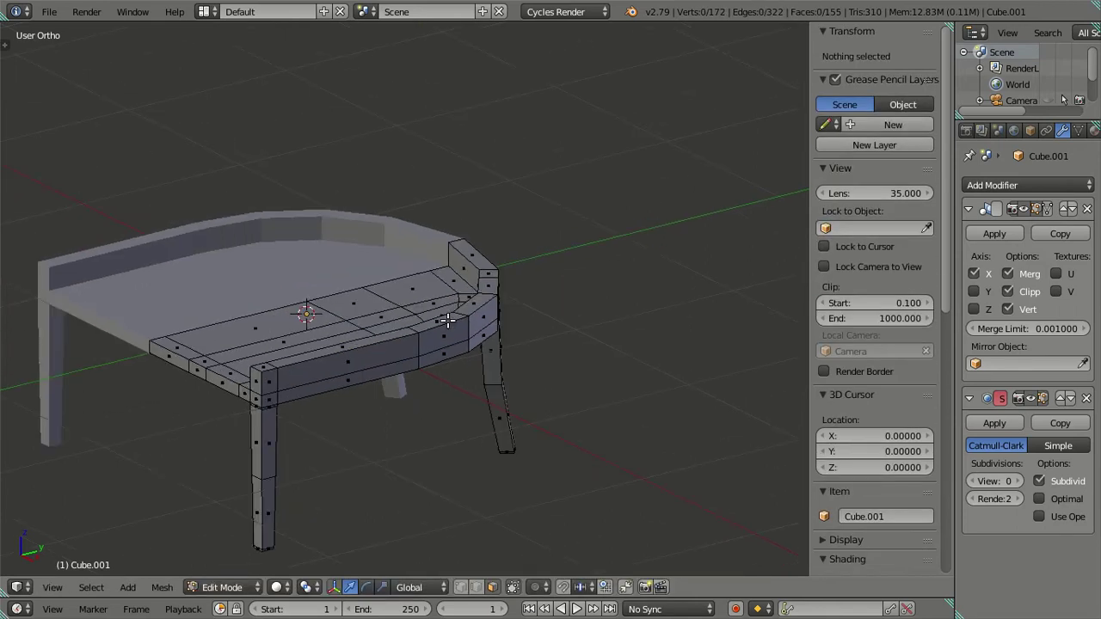
Step: Select the seat's rim edge loop and begin extruding it upward in Right Ortho view
right_click(441, 322)
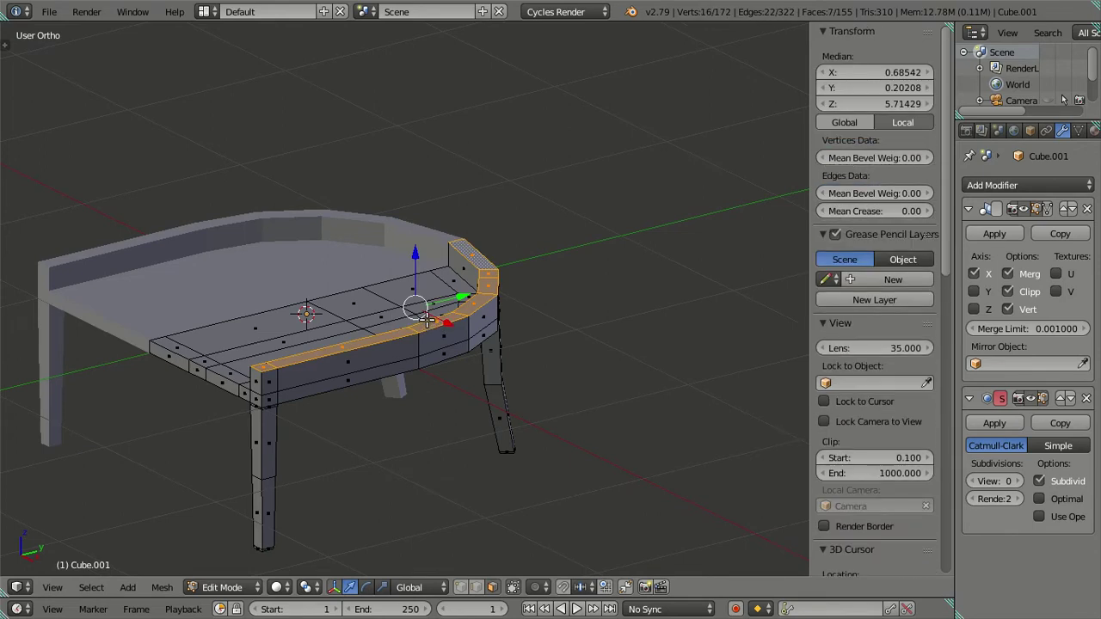
key(KP_1)
key(KP_3)
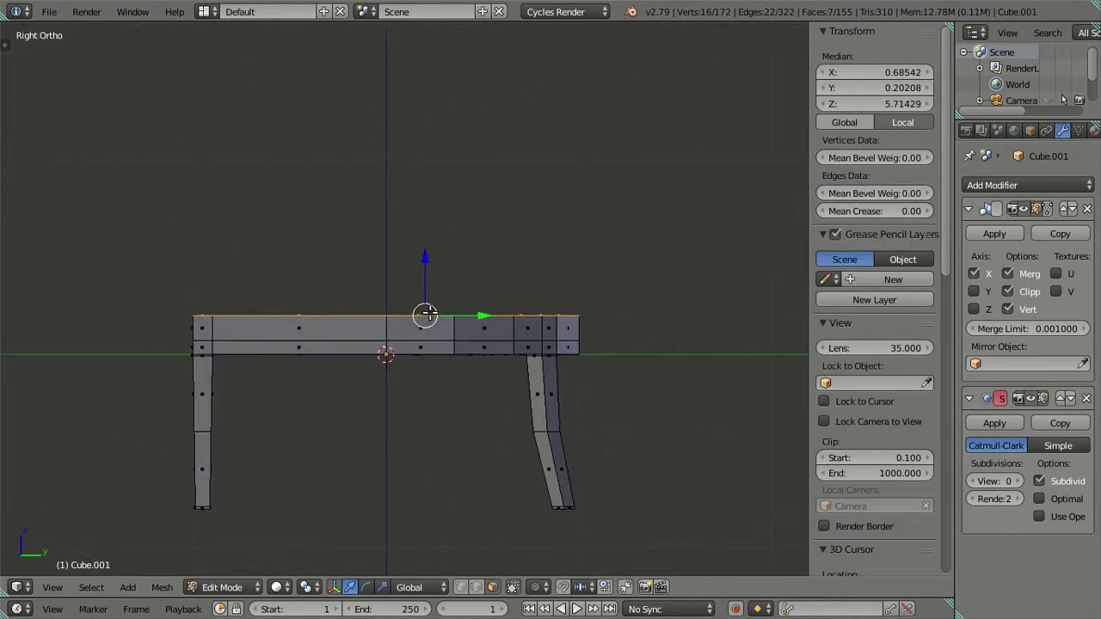
drag(533, 361, 535, 362)
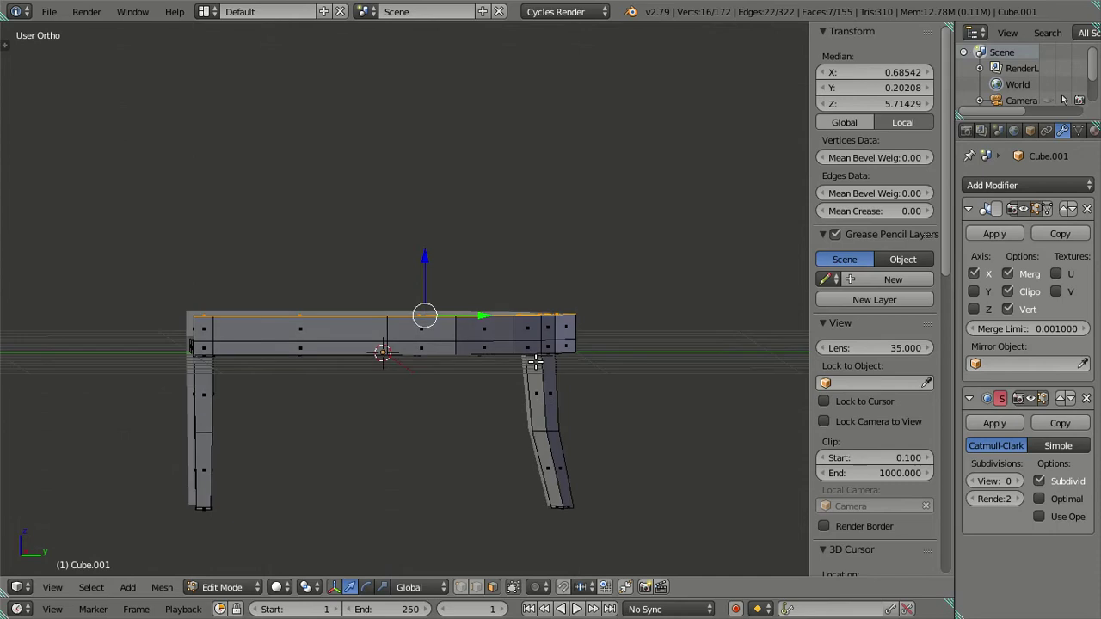
drag(488, 328, 464, 352)
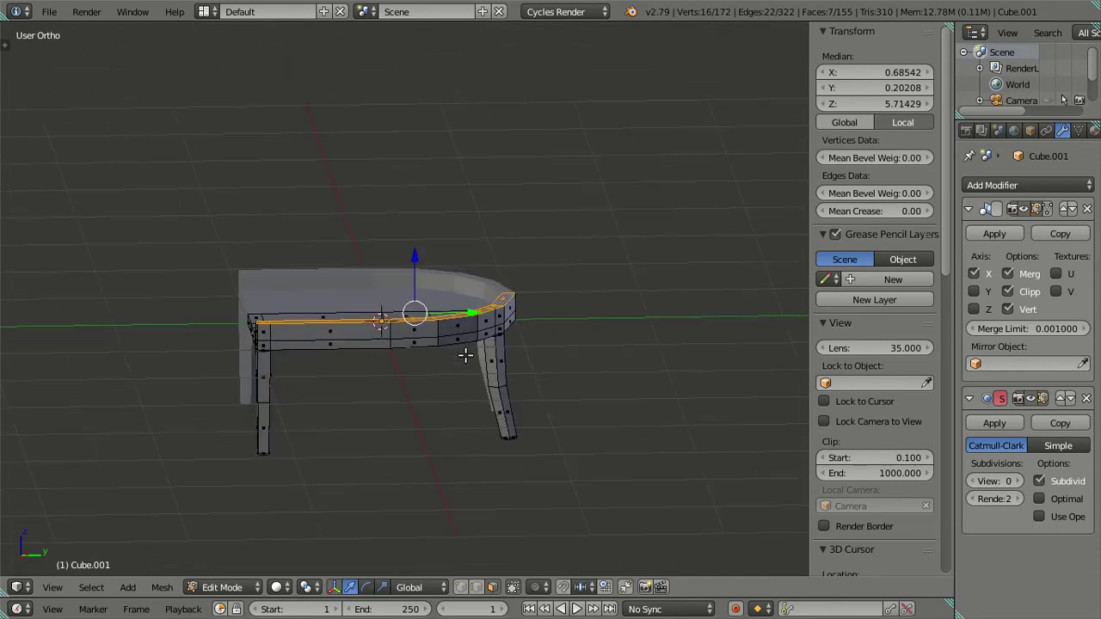
key(KP_3)
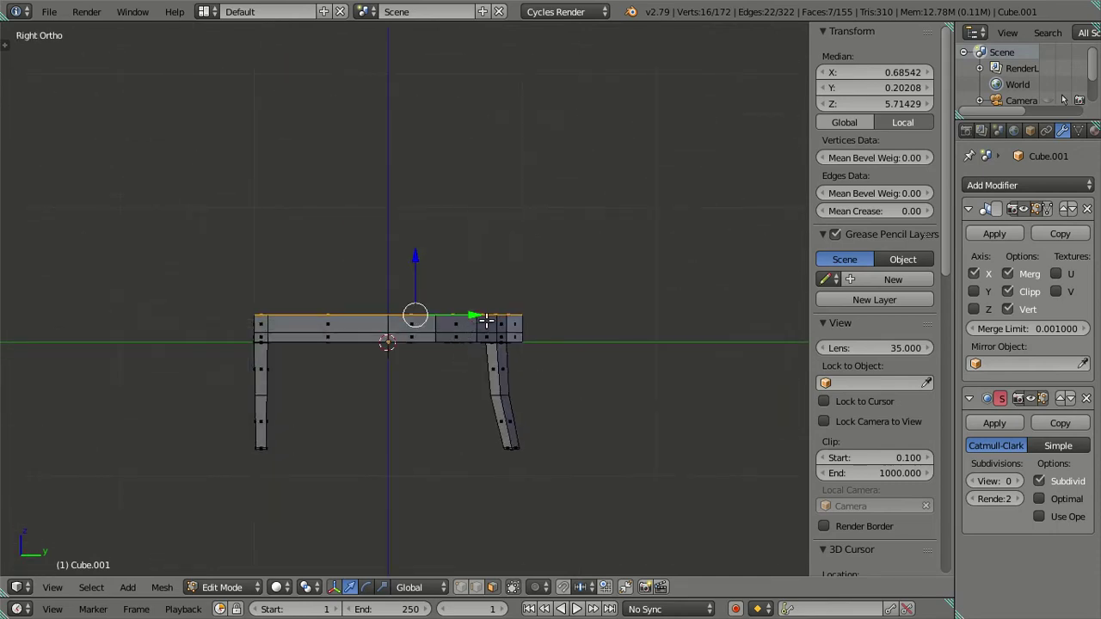
drag(483, 321, 468, 325)
key(KP_3)
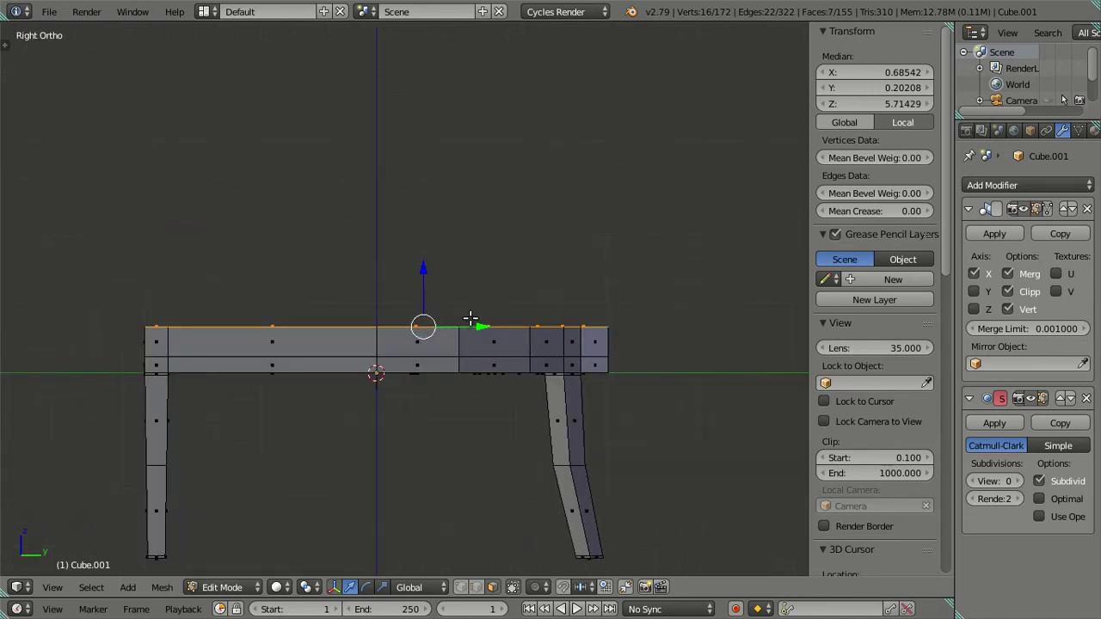
key(e)
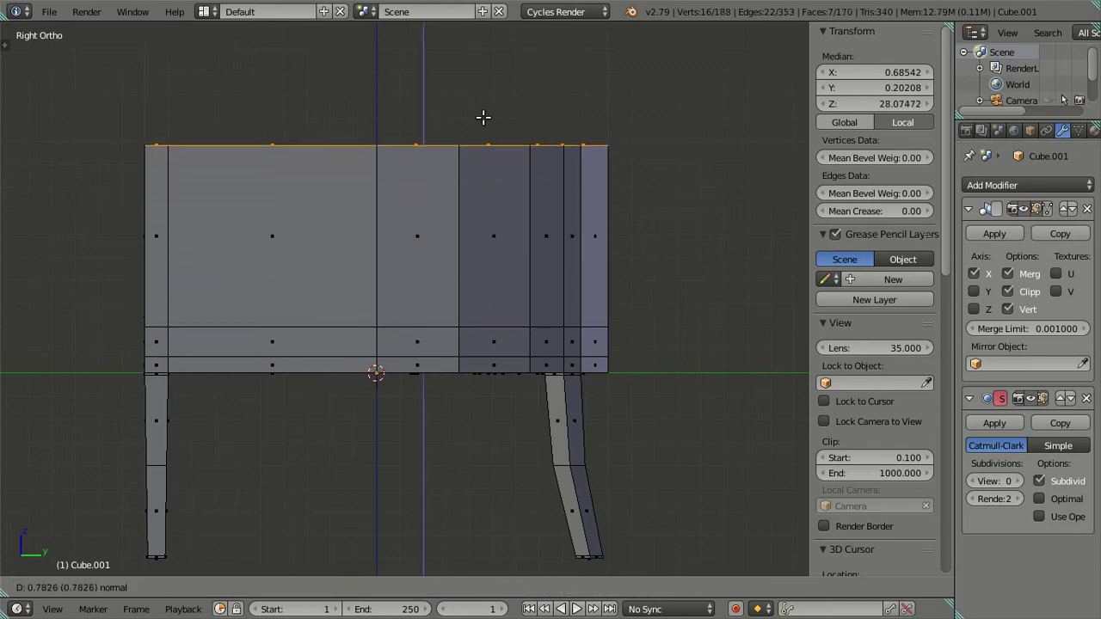
Step: Cancel the first extrusion and extrude the rim edges upward into a wall in edge select mode
right_click(484, 117)
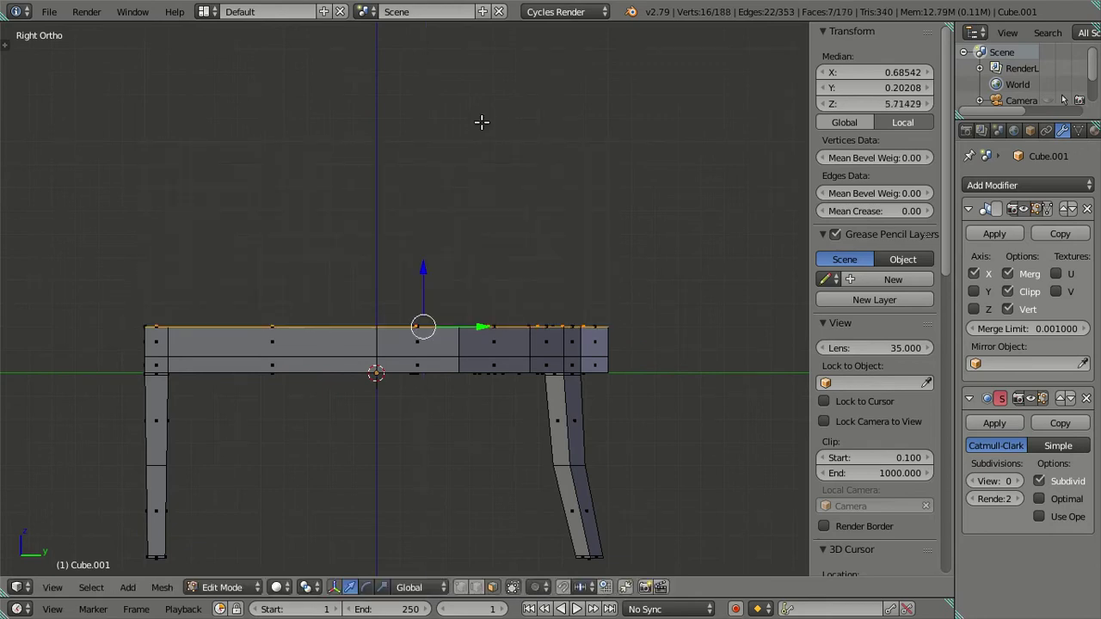
scroll(down, 3)
scroll(down, 3)
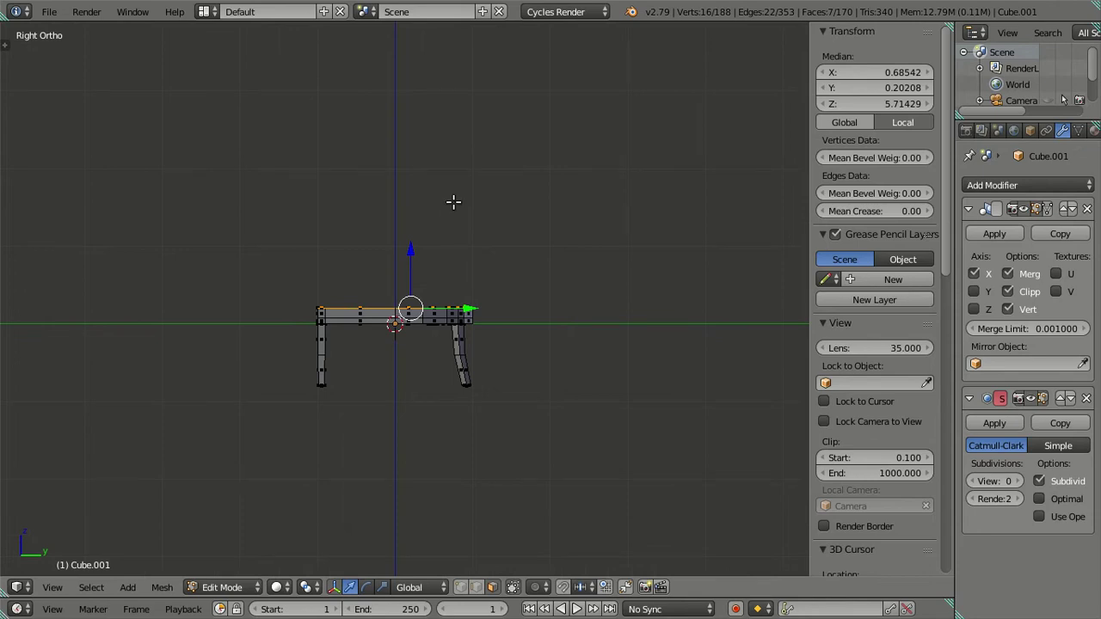
click(475, 587)
scroll(up, 3)
key(e)
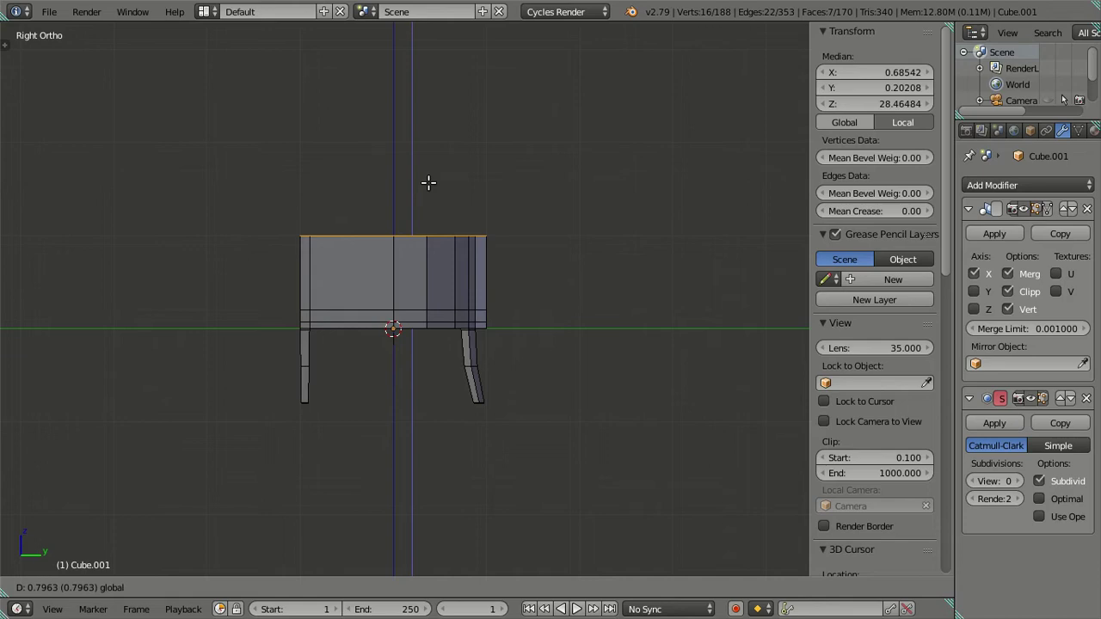
click(429, 182)
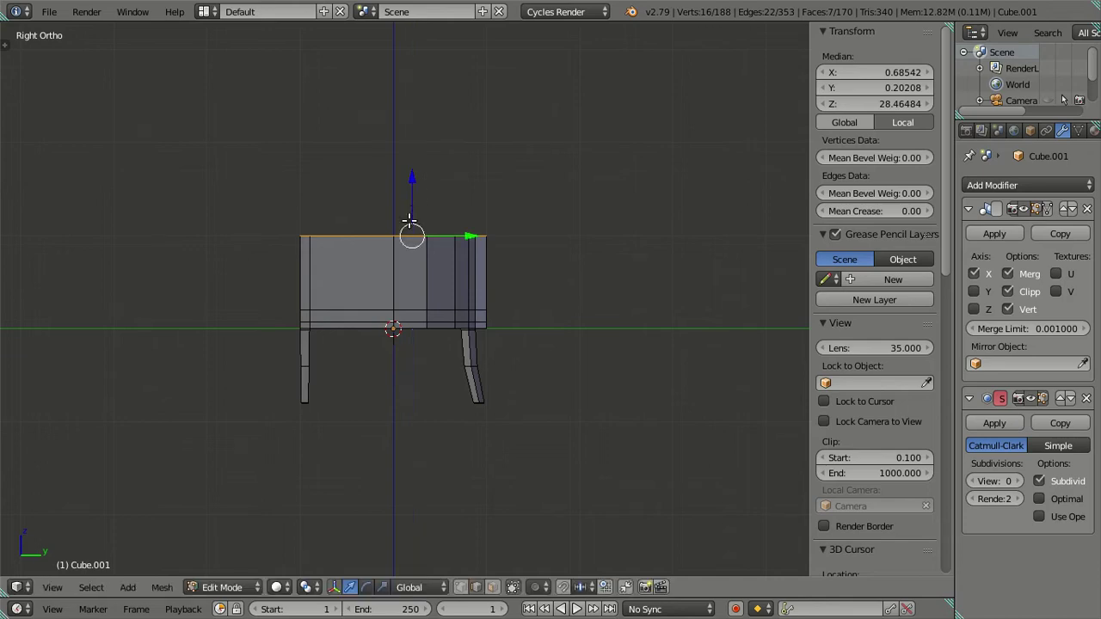
Step: Lower the backrest wall's top and lean it backward about 0.1102
scroll(up, 3)
drag(415, 140, 418, 153)
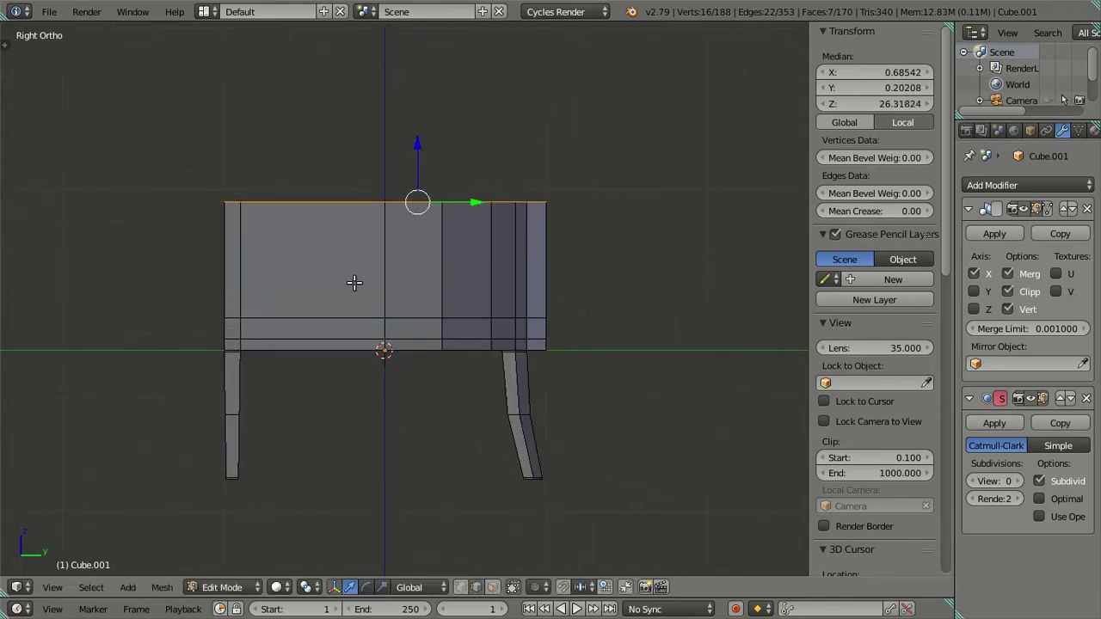
drag(355, 272, 332, 275)
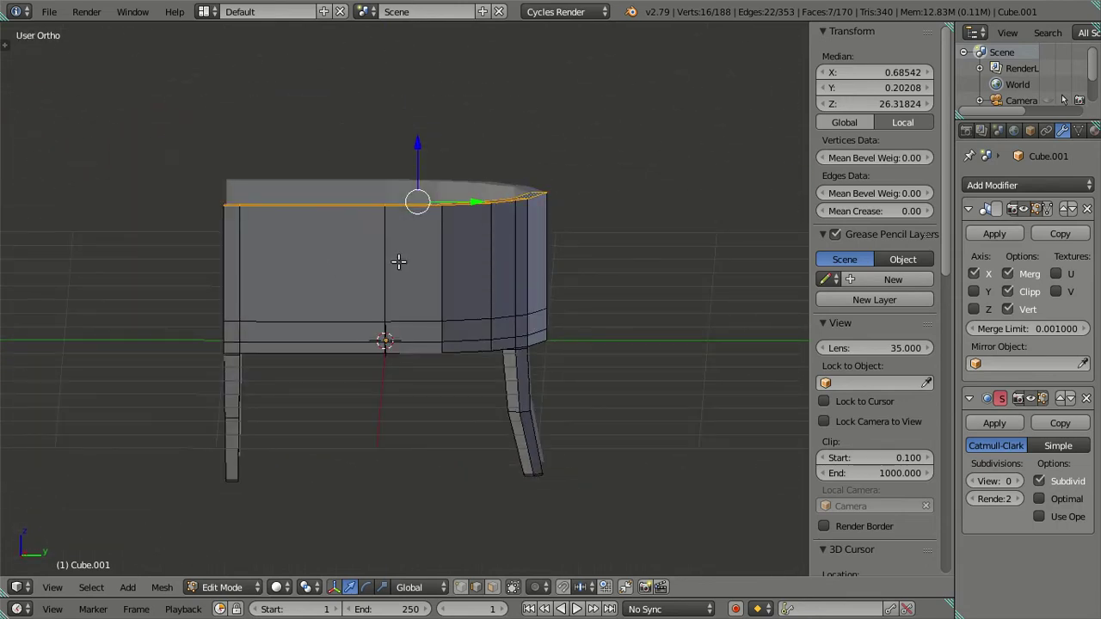
key(KP_3)
drag(475, 203, 492, 200)
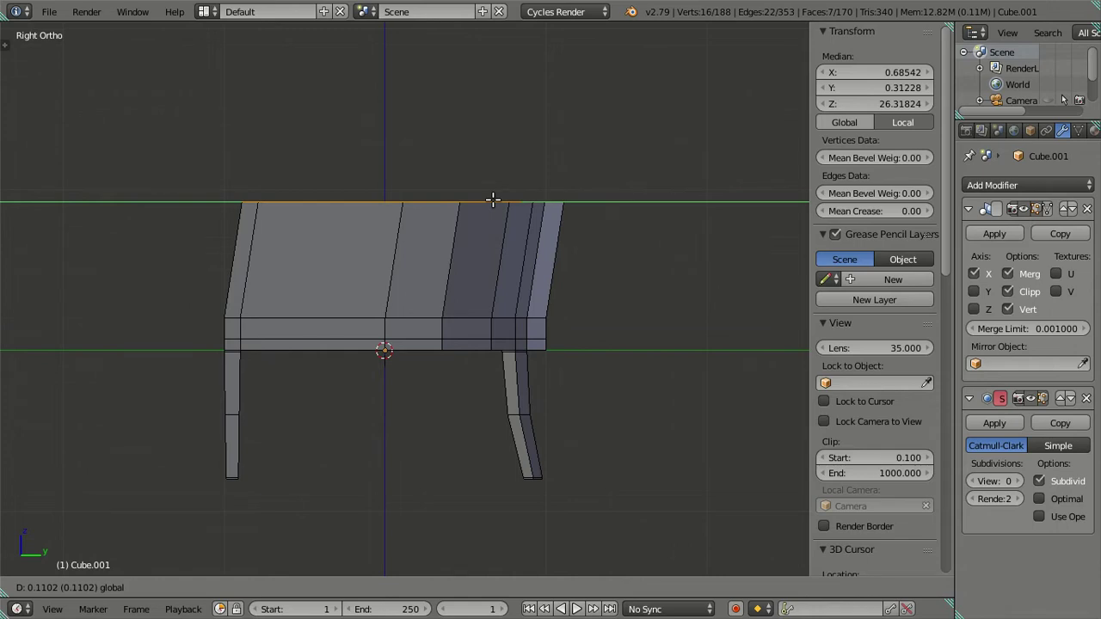
Step: Undo the backward lean and lower the top rim edge instead
drag(493, 200, 493, 200)
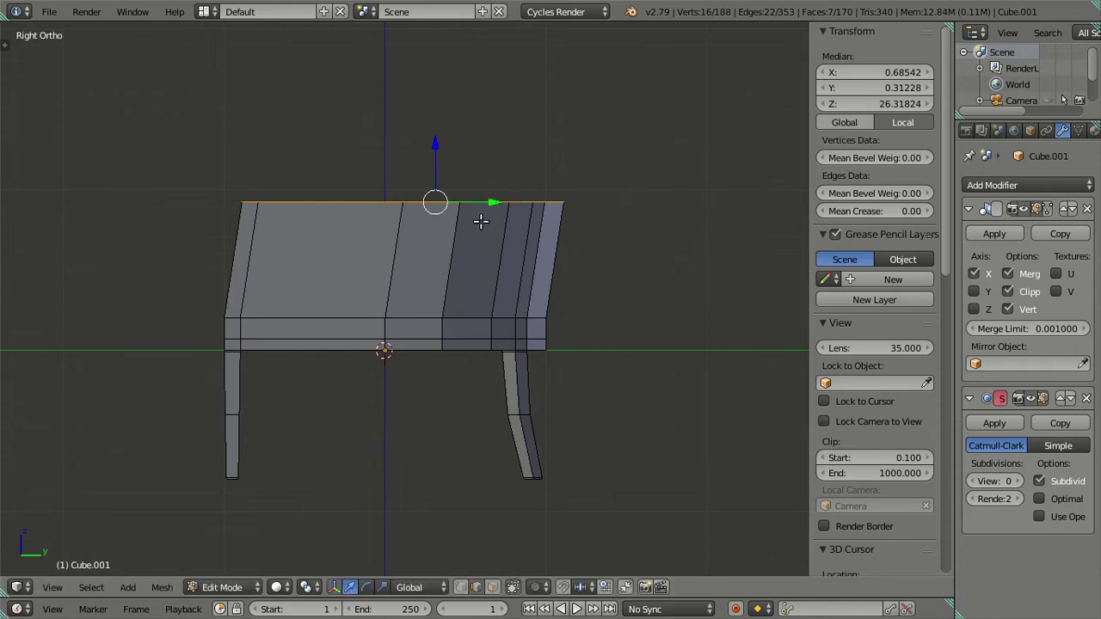
key(ctrl+z)
drag(398, 227, 316, 276)
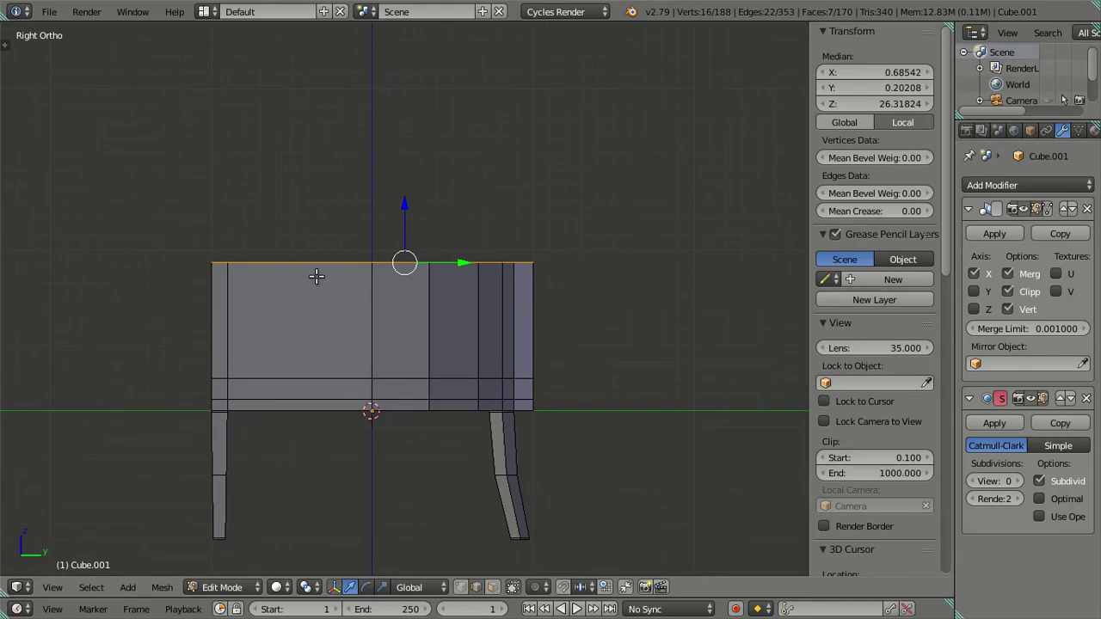
scroll(up, 3)
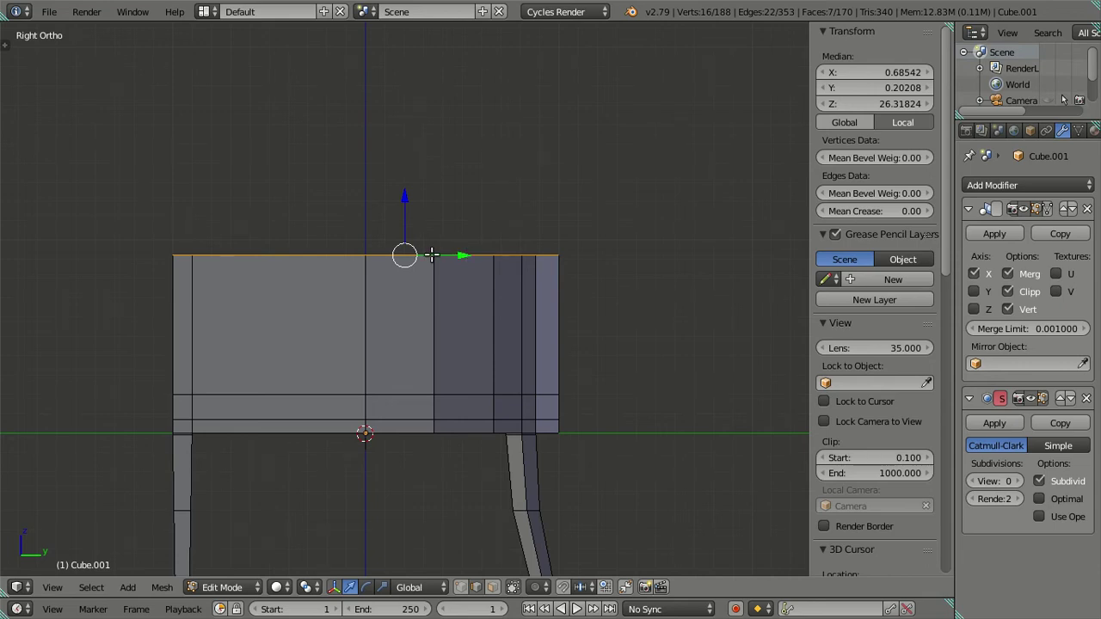
drag(400, 207, 497, 266)
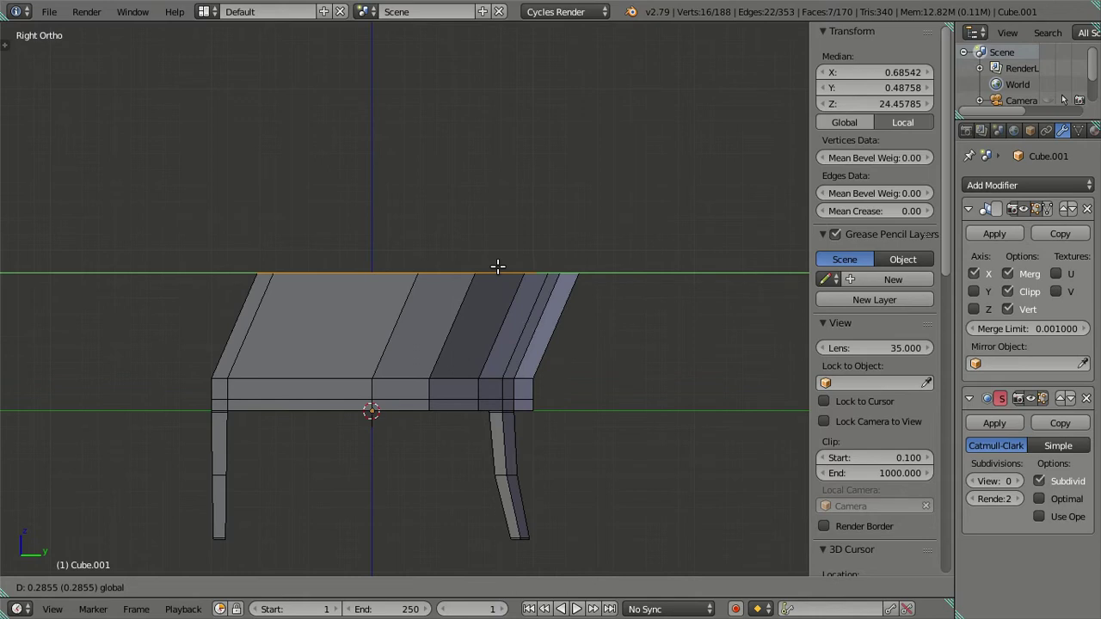
drag(497, 267, 310, 310)
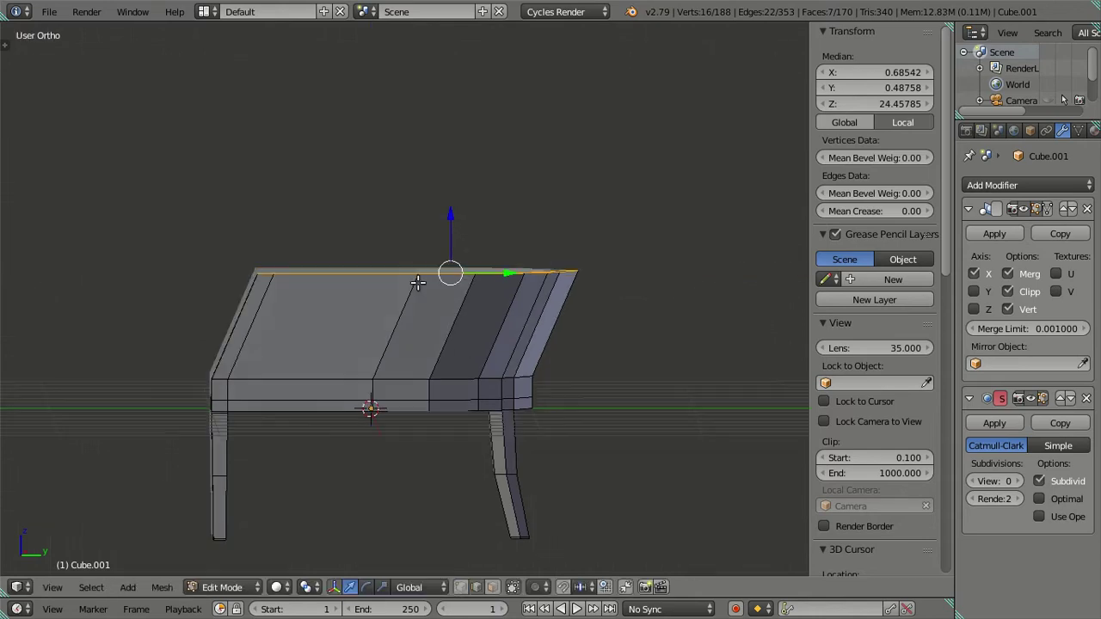
scroll(up, 3)
Step: In face select mode, deselect the left rim faces and test a rim move, then undo it
click(492, 586)
scroll(up, 3)
click(121, 275)
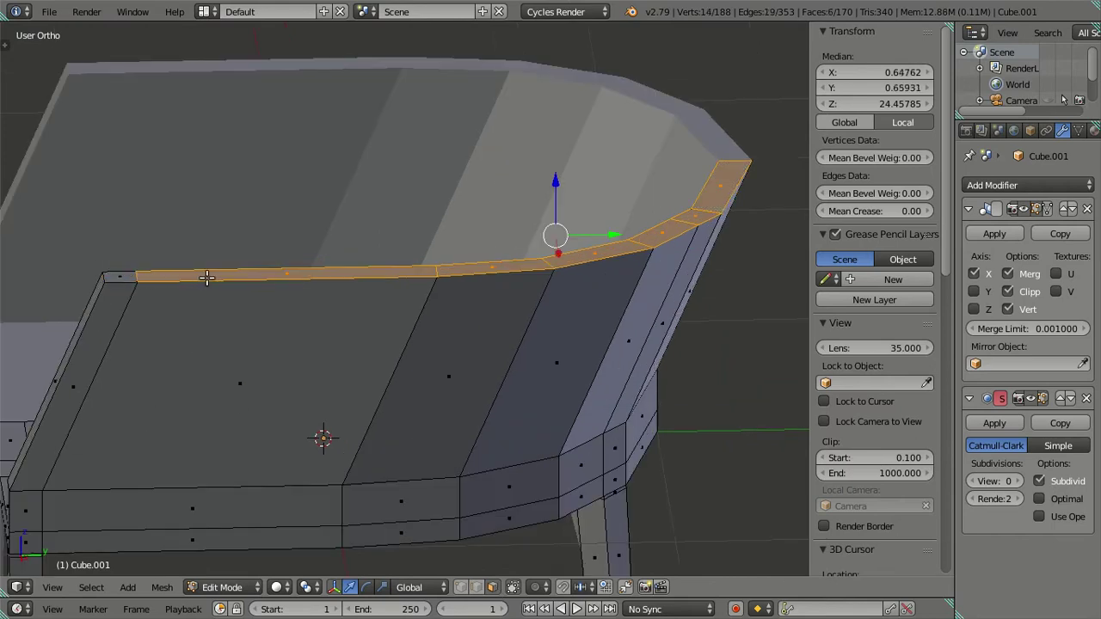
click(206, 277)
scroll(down, 3)
scroll(down, 3)
key(KP_3)
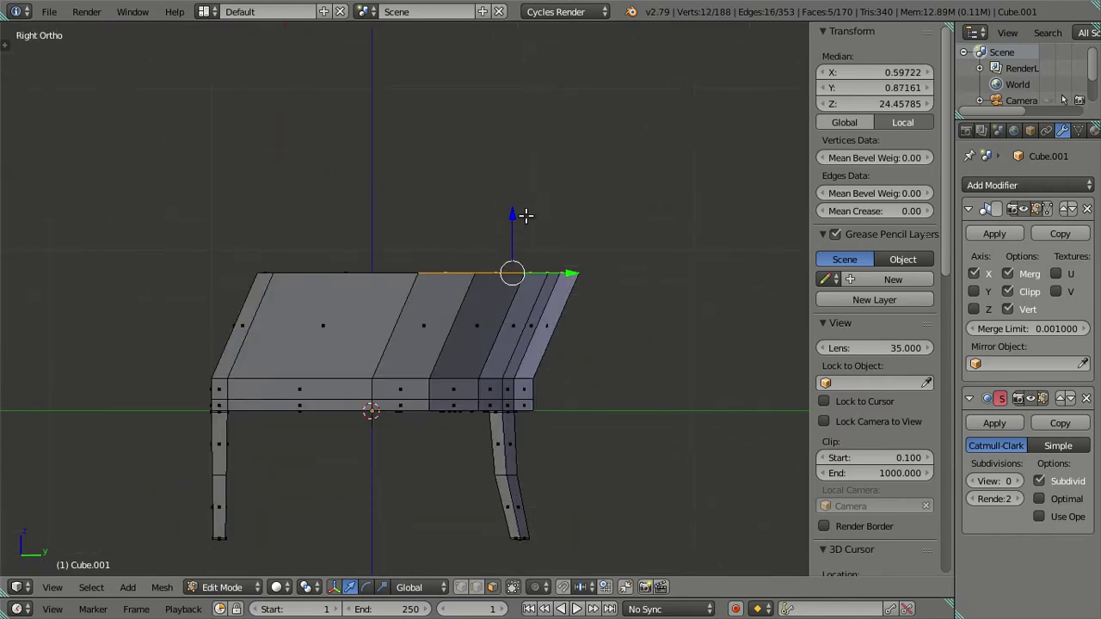
drag(525, 215, 519, 193)
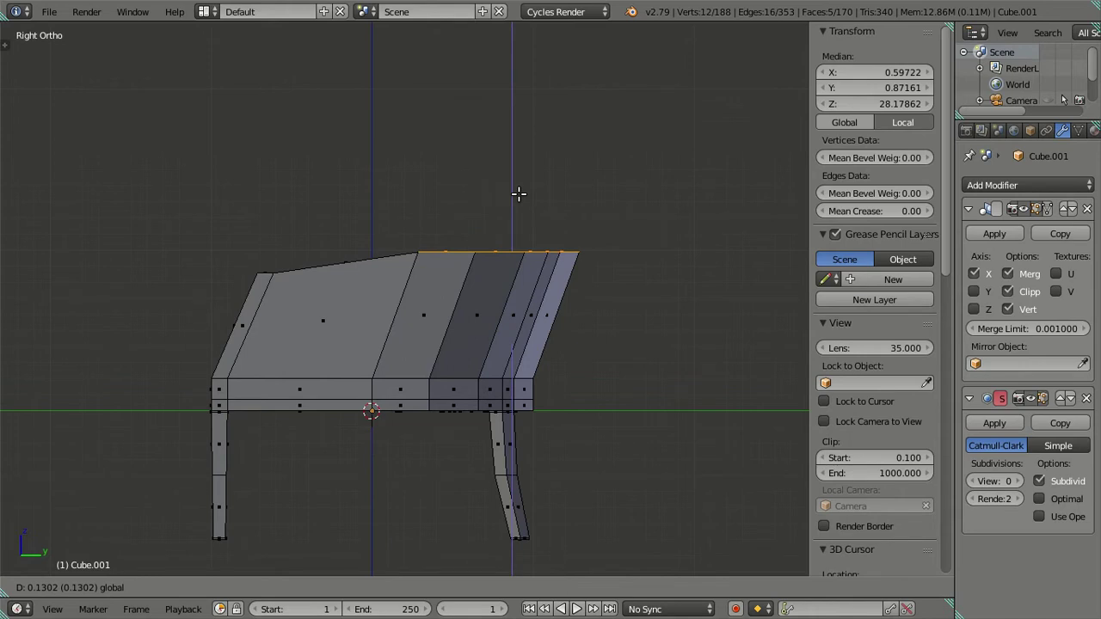
right_click(519, 194)
right_click(471, 249)
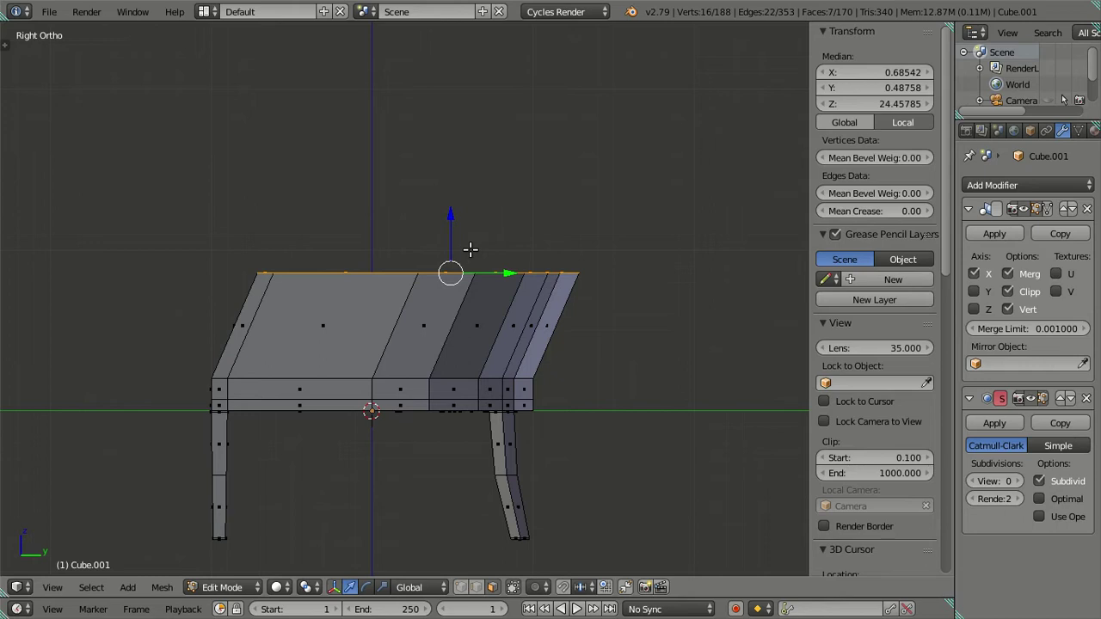
key(ctrl+z)
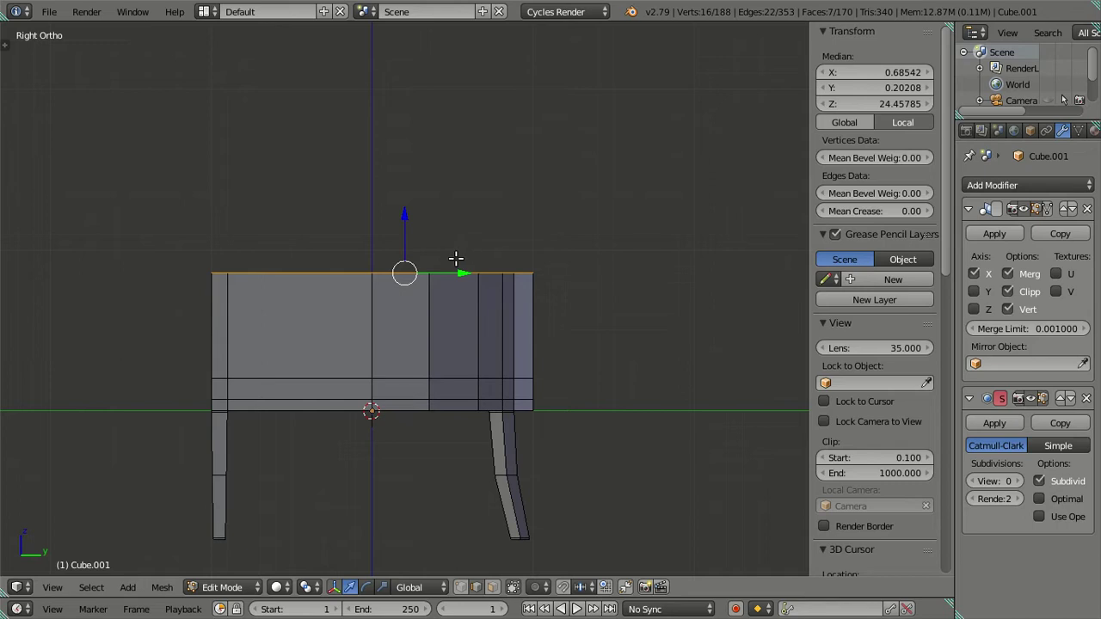
Step: Deselect the front rim faces so only the rear section of the rim stays selected
drag(444, 284, 442, 351)
scroll(up, 3)
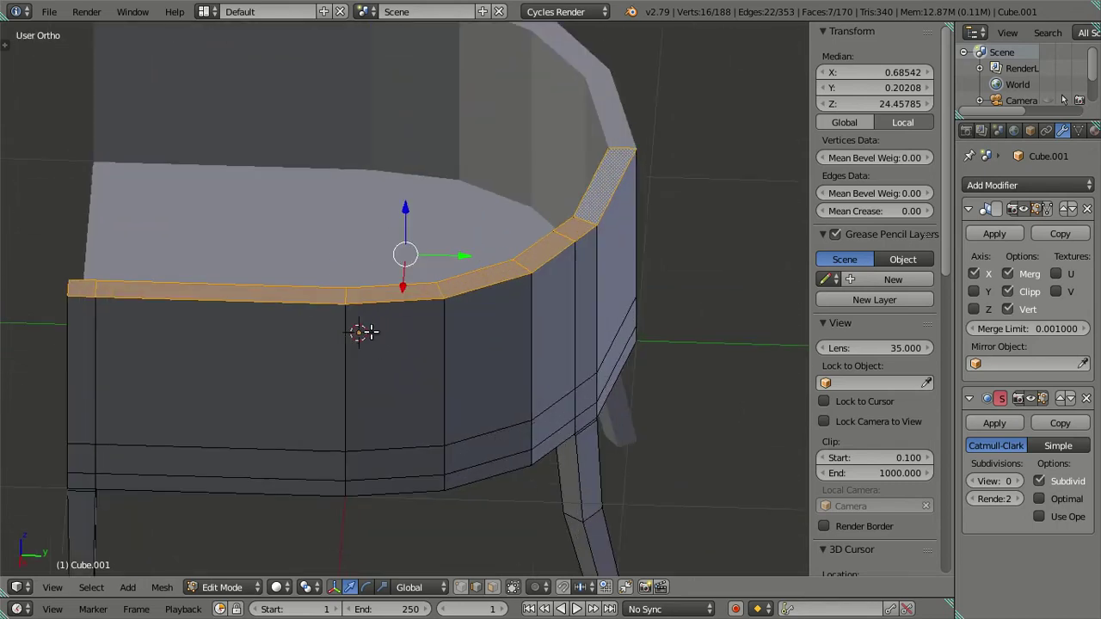
scroll(up, 3)
right_click(321, 300)
right_click(304, 303)
right_click(321, 283)
right_click(358, 304)
right_click(364, 278)
scroll(down, 3)
scroll(down, 3)
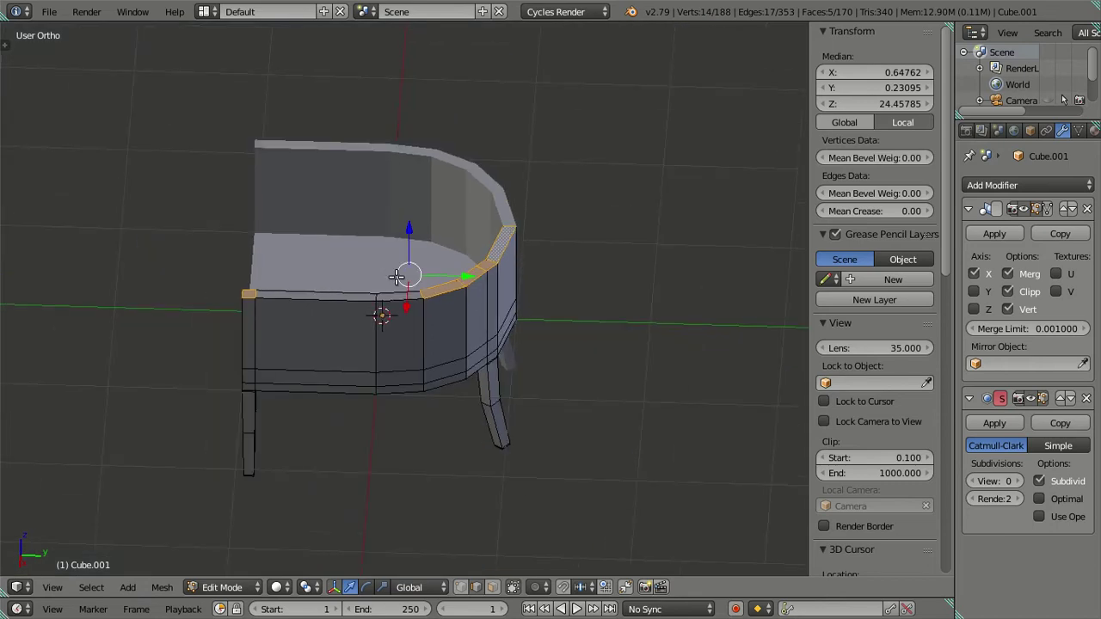
scroll(up, 3)
drag(431, 347, 453, 236)
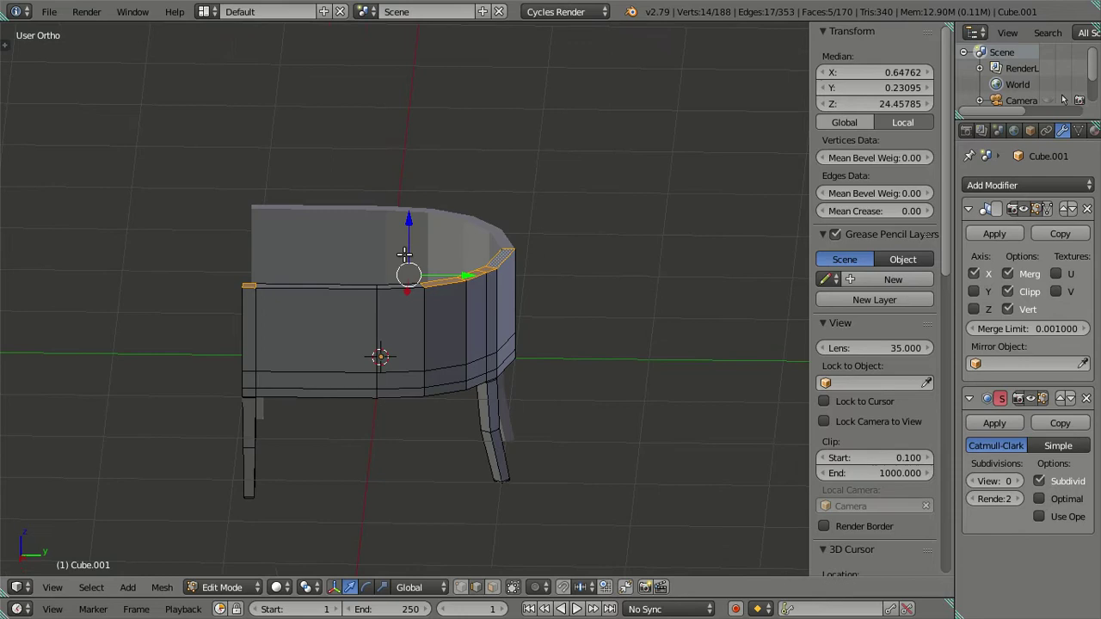
key(KP_3)
Step: Push the rear rim backward along Y and return to Object Mode
key(g)
key(y)
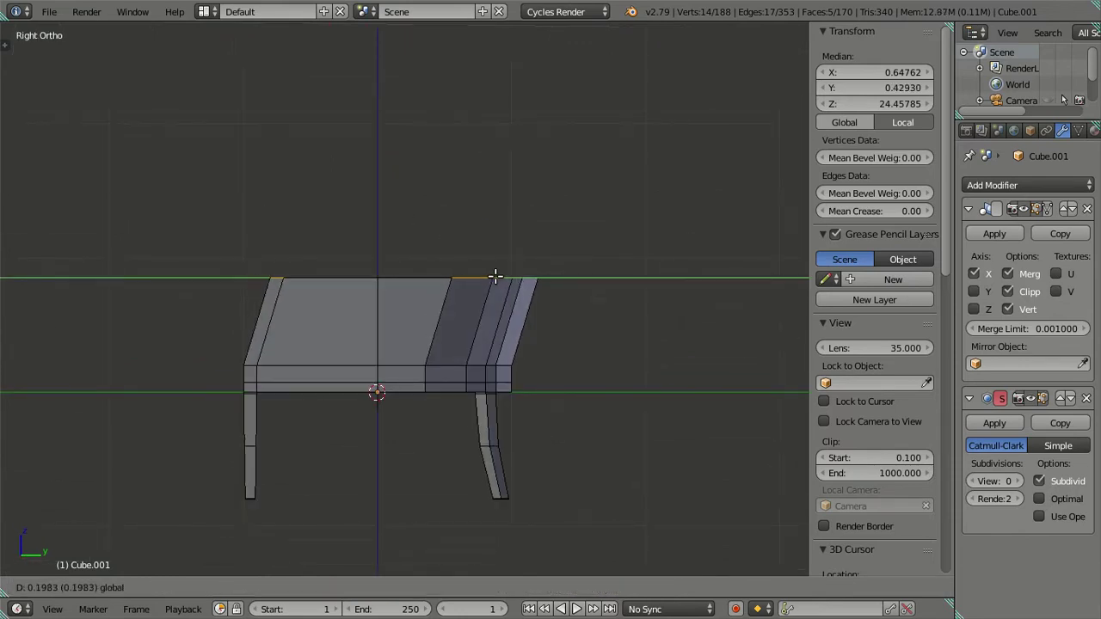
click(504, 278)
drag(504, 278, 491, 383)
key(Tab)
drag(339, 227, 365, 263)
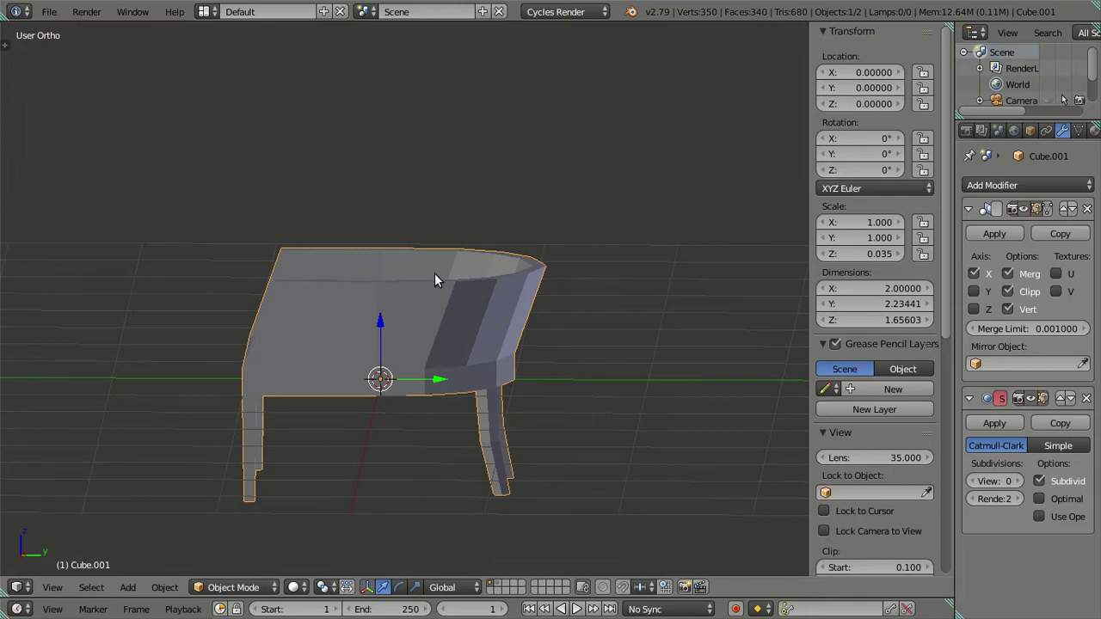
Step: Back in Edit Mode, deselect the left rim vertices in wireframe and raise the rear rim along Z
key(Tab)
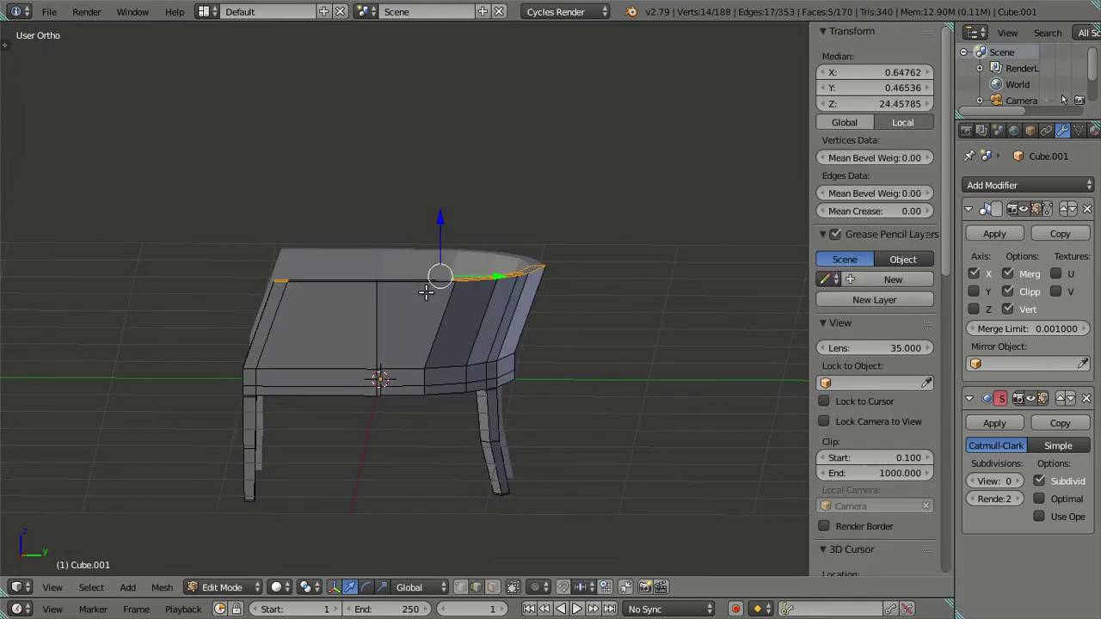
scroll(up, 3)
key(z)
key(c)
drag(221, 266, 259, 279)
key(Escape)
key(z)
key(KP_3)
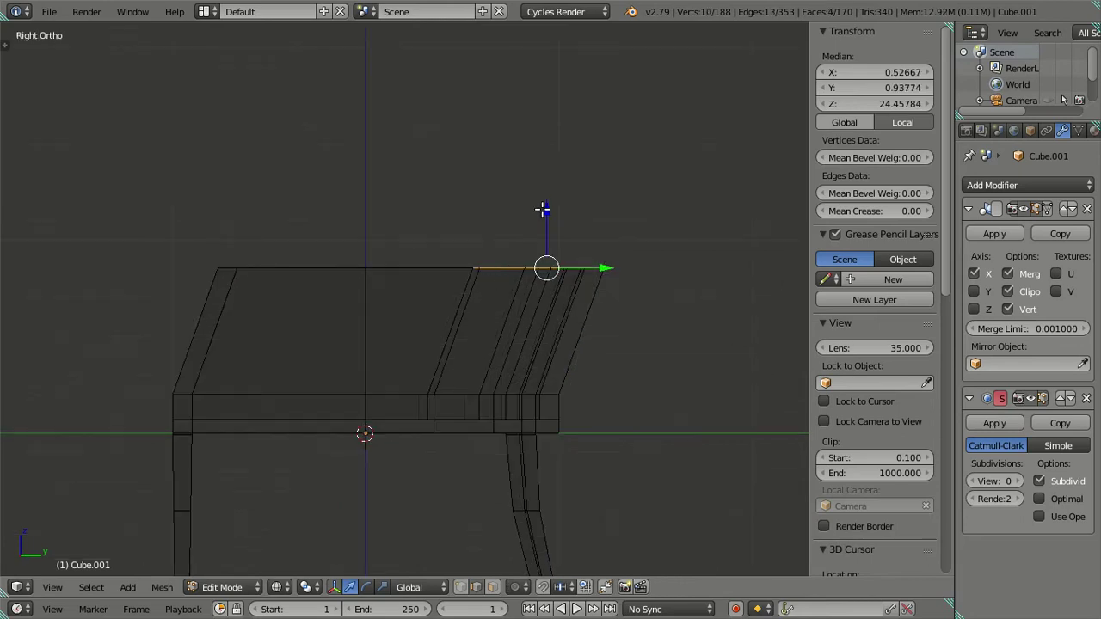
key(g)
key(z)
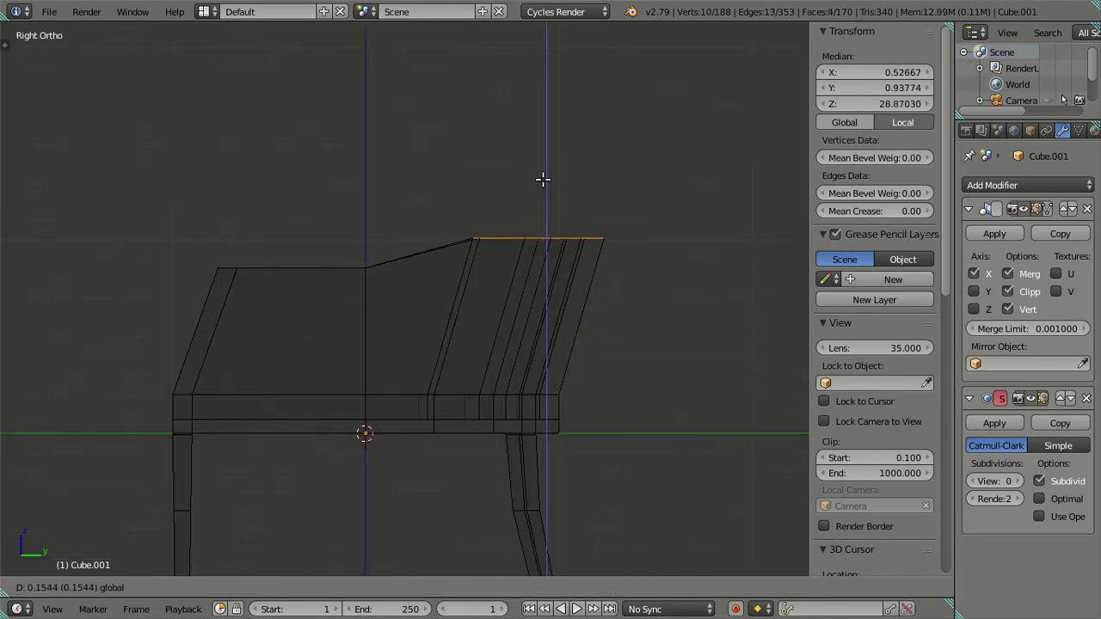
click(543, 179)
Step: Deselect one more rim face and raise the remaining rim edge vertically
drag(467, 270, 422, 393)
scroll(up, 3)
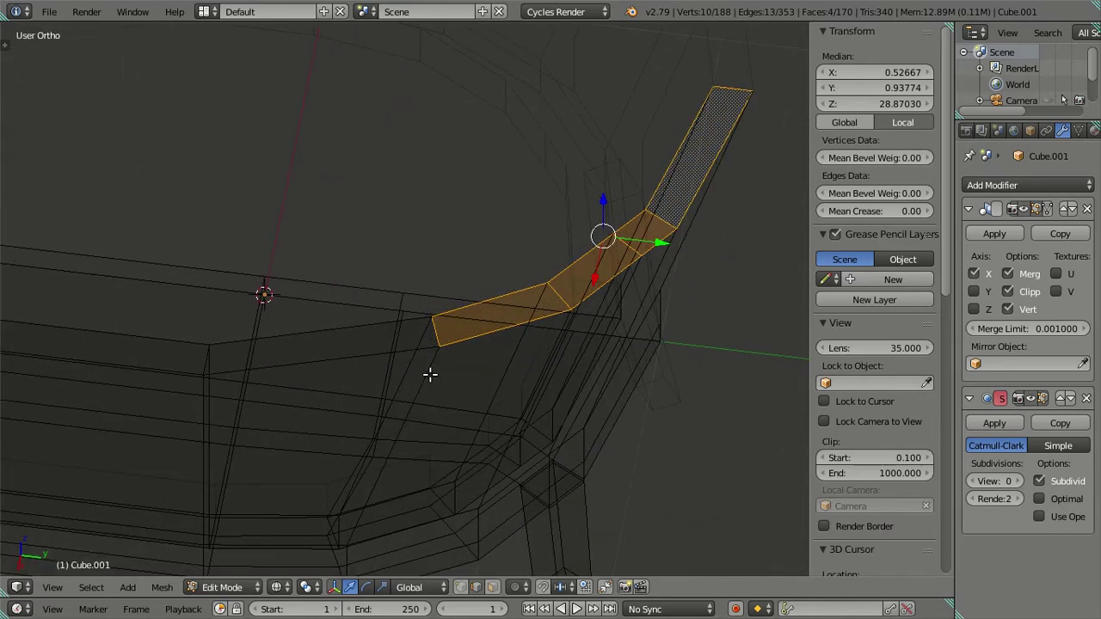
key(z)
click(438, 327)
scroll(down, 3)
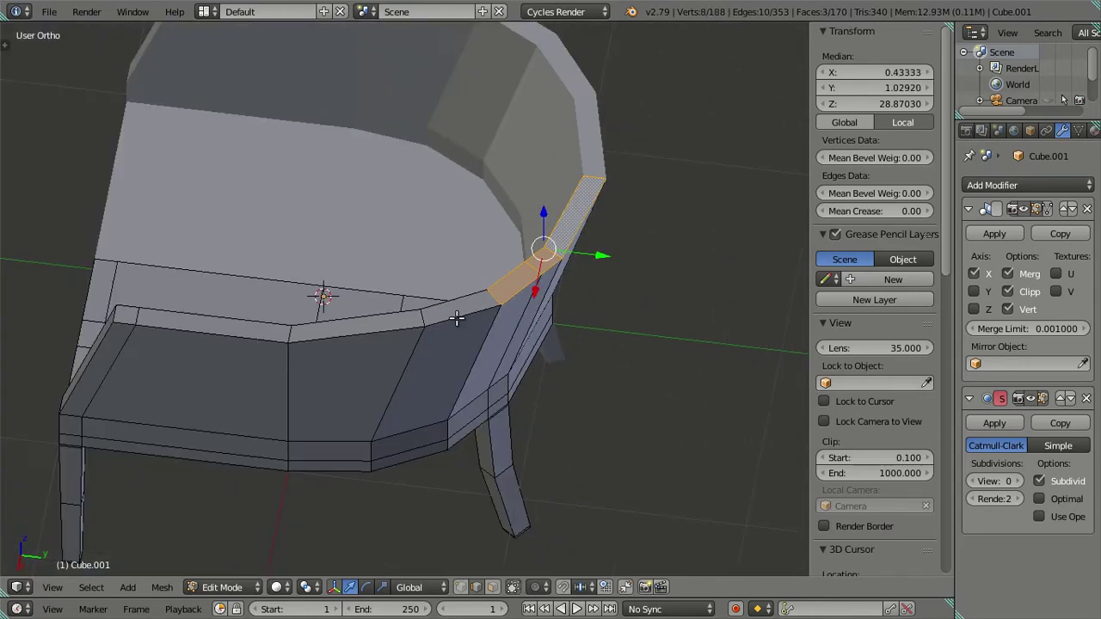
drag(457, 319, 436, 377)
key(KP_3)
key(g)
key(z)
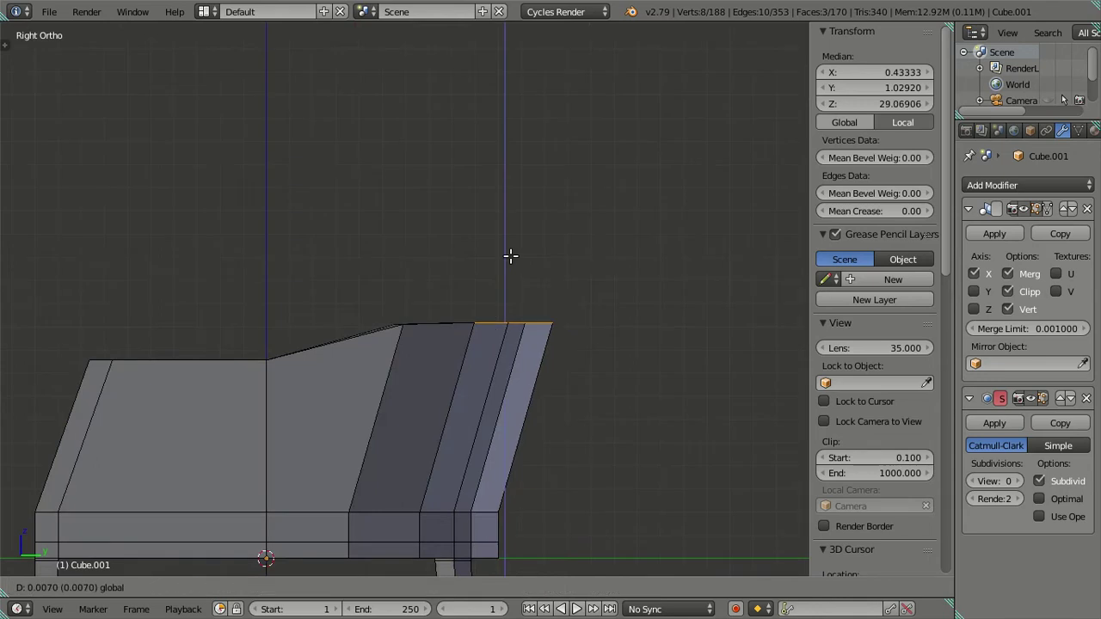
click(511, 232)
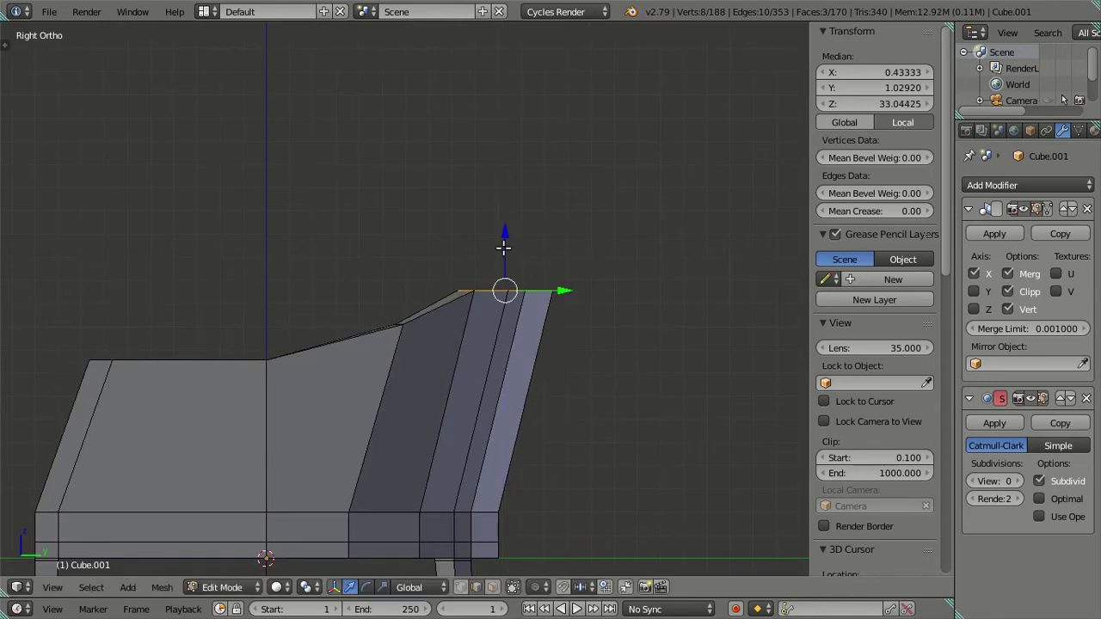
Step: Deselect three lower-left rim faces and raise the selected face along Z
scroll(up, 3)
drag(381, 310, 334, 354)
click(296, 378)
click(324, 376)
click(352, 325)
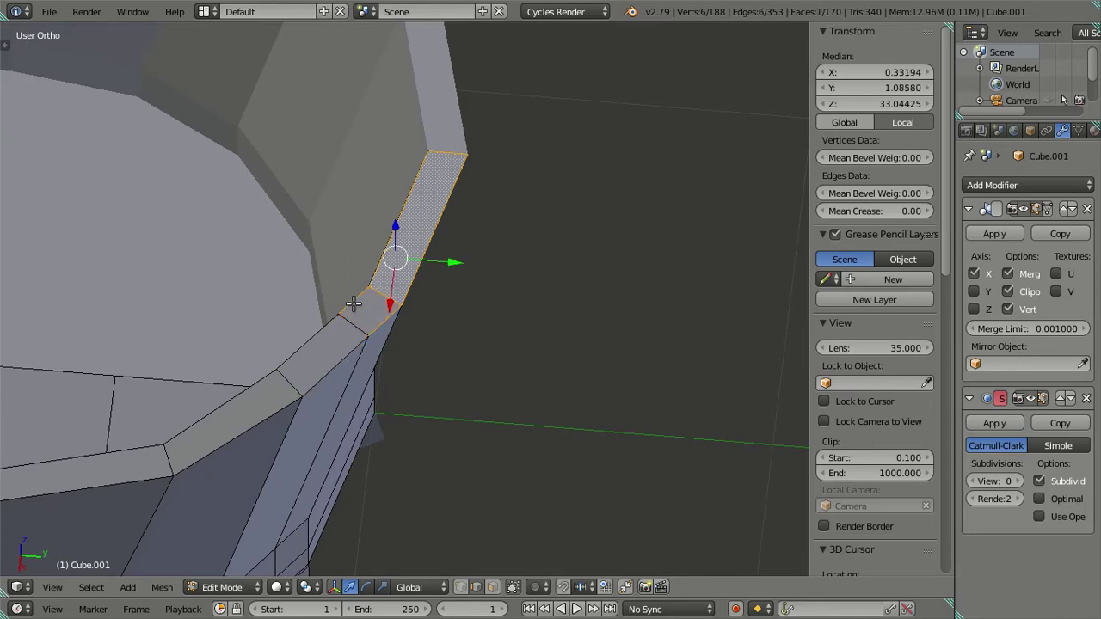
scroll(down, 3)
scroll(down, 3)
key(KP_3)
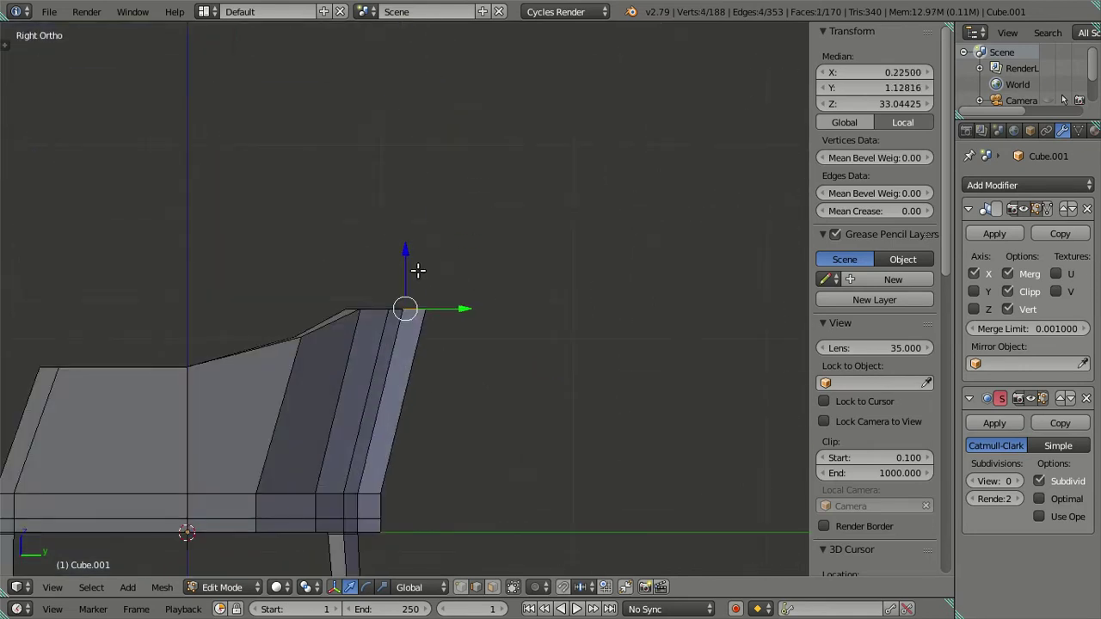
key(g)
key(z)
click(413, 249)
Step: Add an adjacent edge to the selection and raise the rim corner vertically
scroll(up, 3)
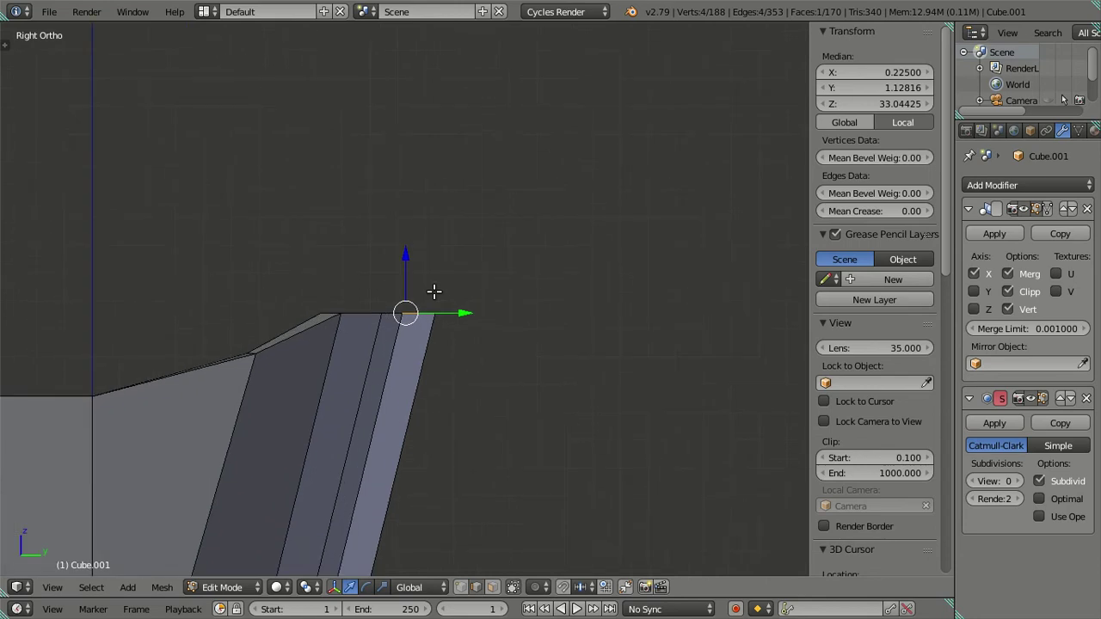
scroll(up, 3)
drag(407, 295, 364, 335)
right_click(367, 311)
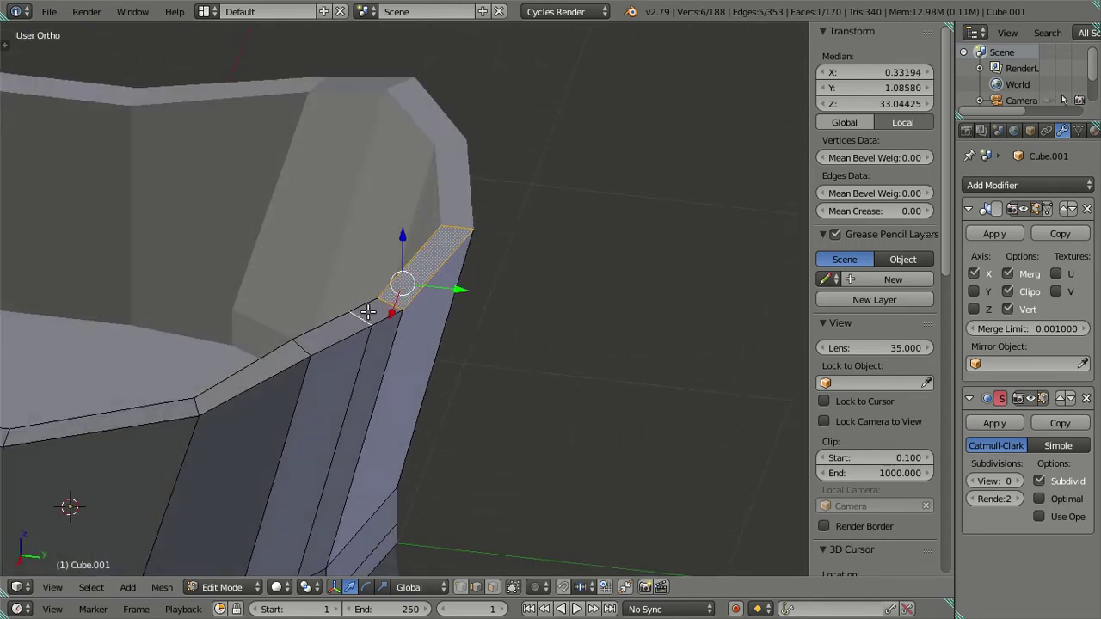
key(KP_3)
key(g)
key(z)
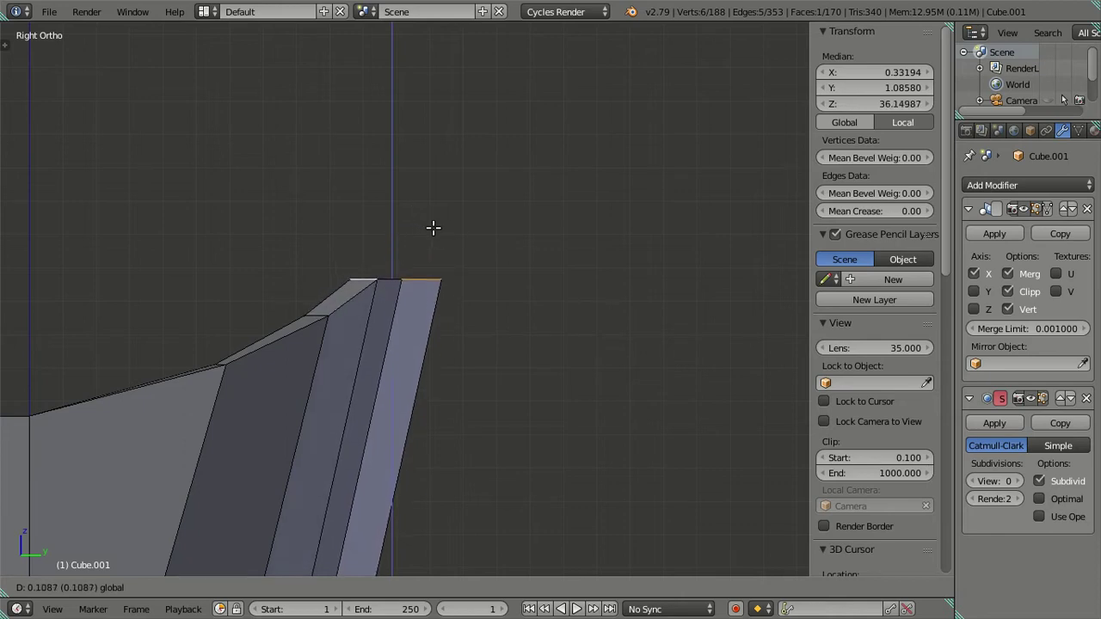
click(430, 224)
Step: Select the topmost rim face and raise the backrest top slightly
drag(430, 225, 355, 297)
click(391, 292)
key(KP_3)
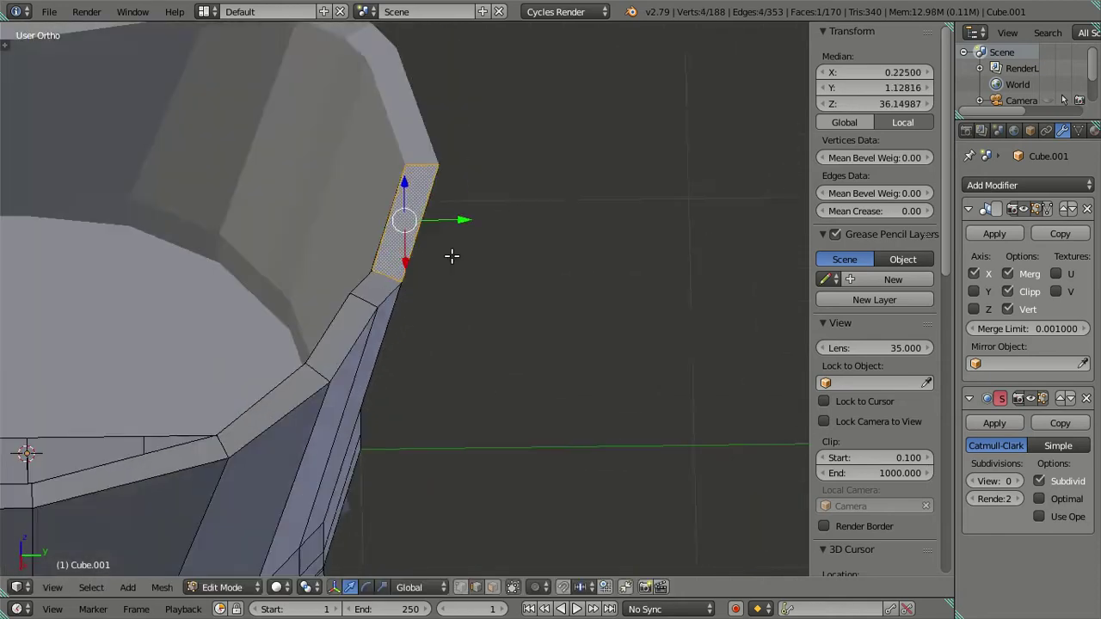
key(KP_Decimal)
drag(409, 218, 413, 201)
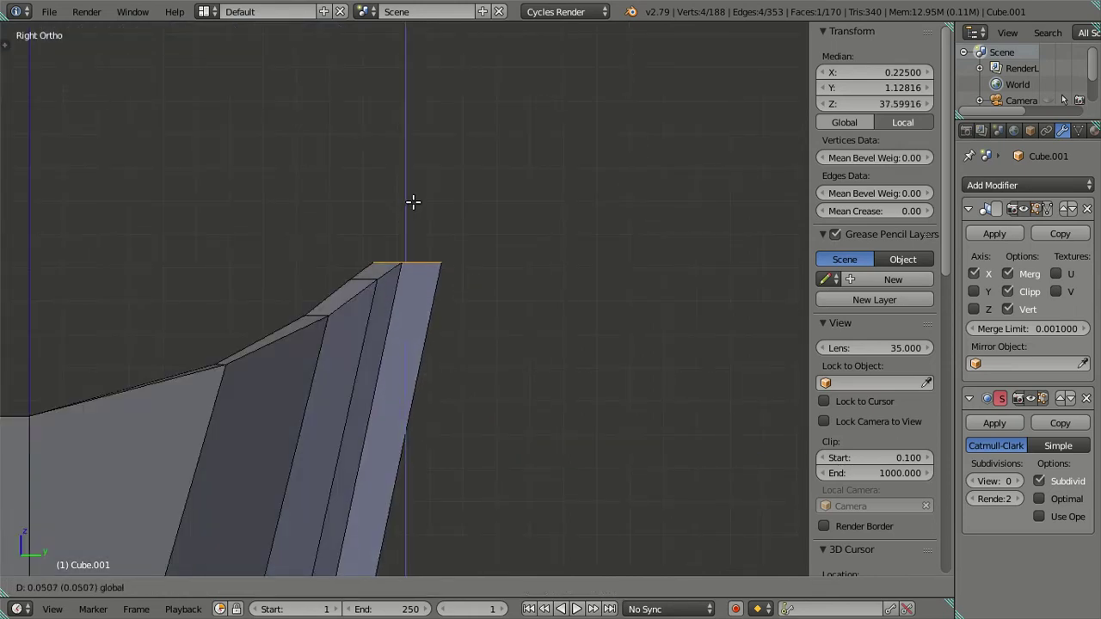
click(413, 202)
scroll(down, 3)
drag(336, 319, 433, 413)
Step: Inspect the chair in Object Mode, then re-enter Edit Mode and select a backrest edge loop in side view
key(Tab)
drag(363, 422, 452, 319)
scroll(up, 3)
key(KP_3)
key(Tab)
scroll(up, 3)
right_click(449, 428)
drag(449, 427, 482, 419)
right_click(423, 431)
key(KP_3)
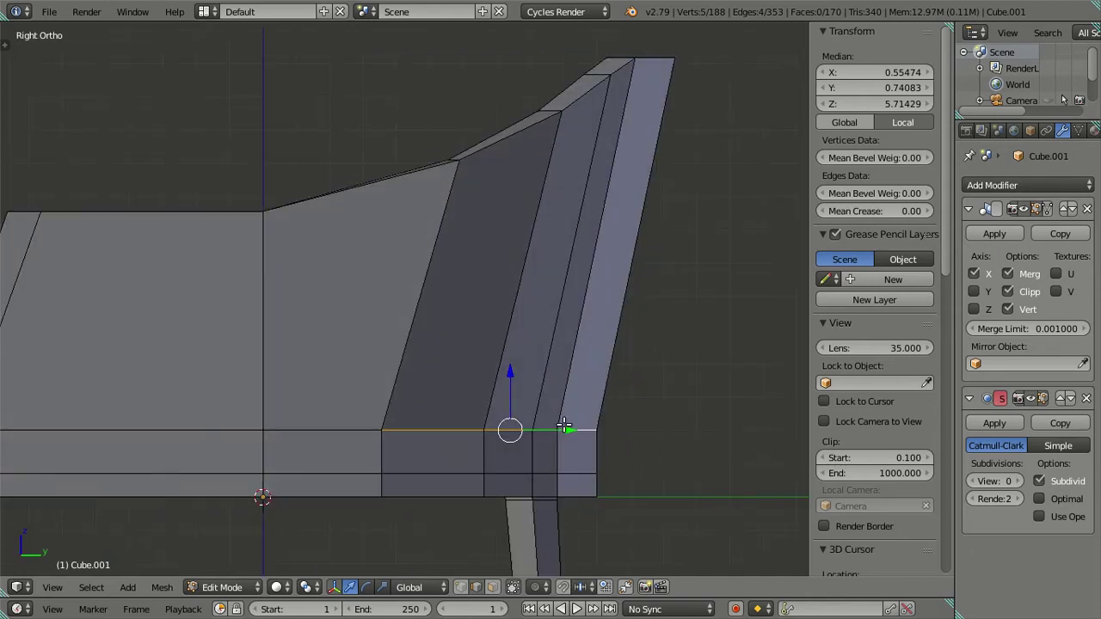
Step: Slide the backrest edge loop slightly back along Y and deselect everything
drag(563, 425, 574, 424)
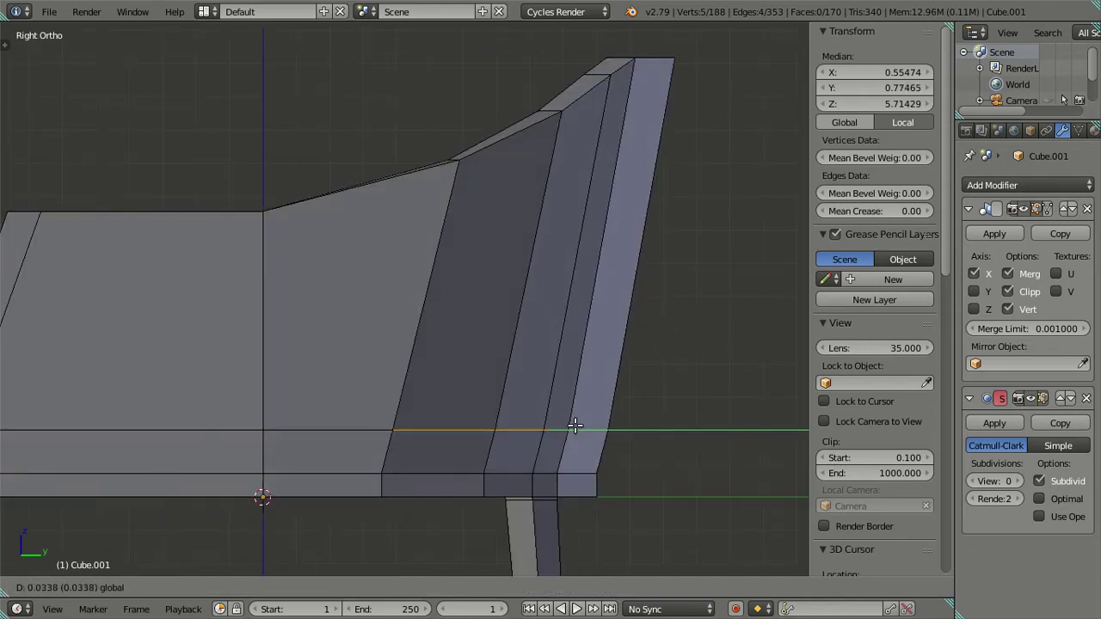
click(574, 425)
key(a)
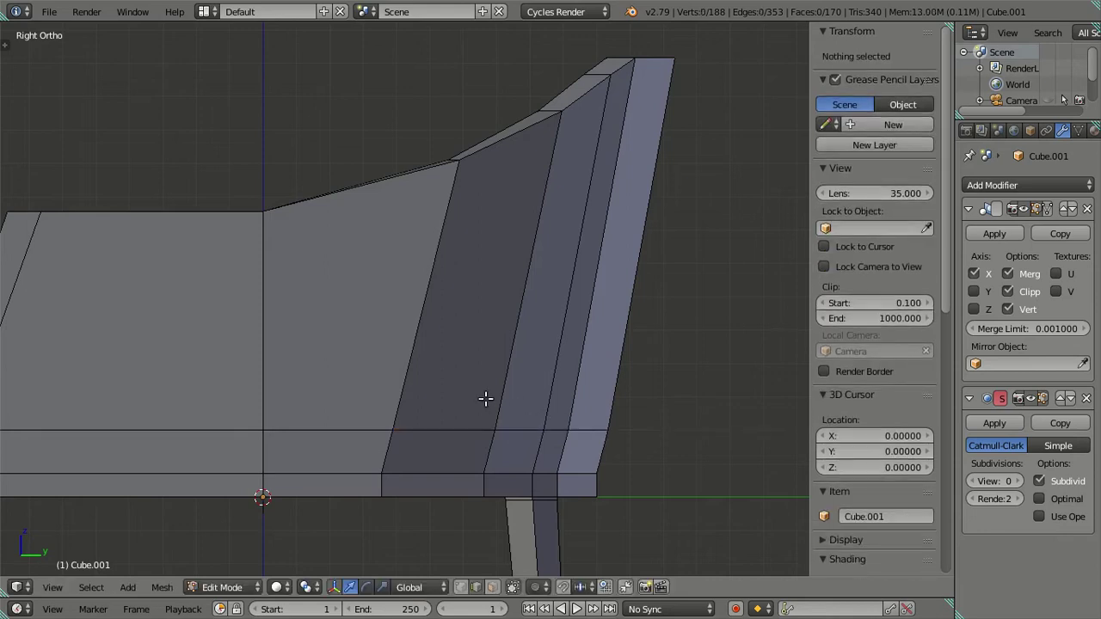
scroll(down, 3)
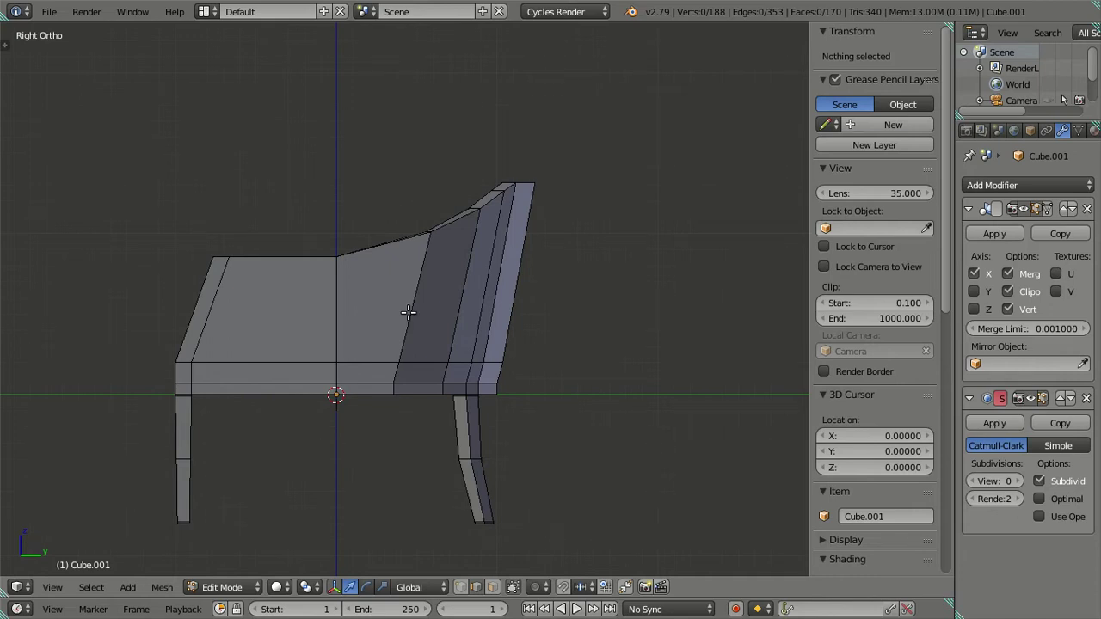
Step: Loop-cut a new horizontal edge loop around the backrest wall and raise it to Z 12.15
key(ctrl+r)
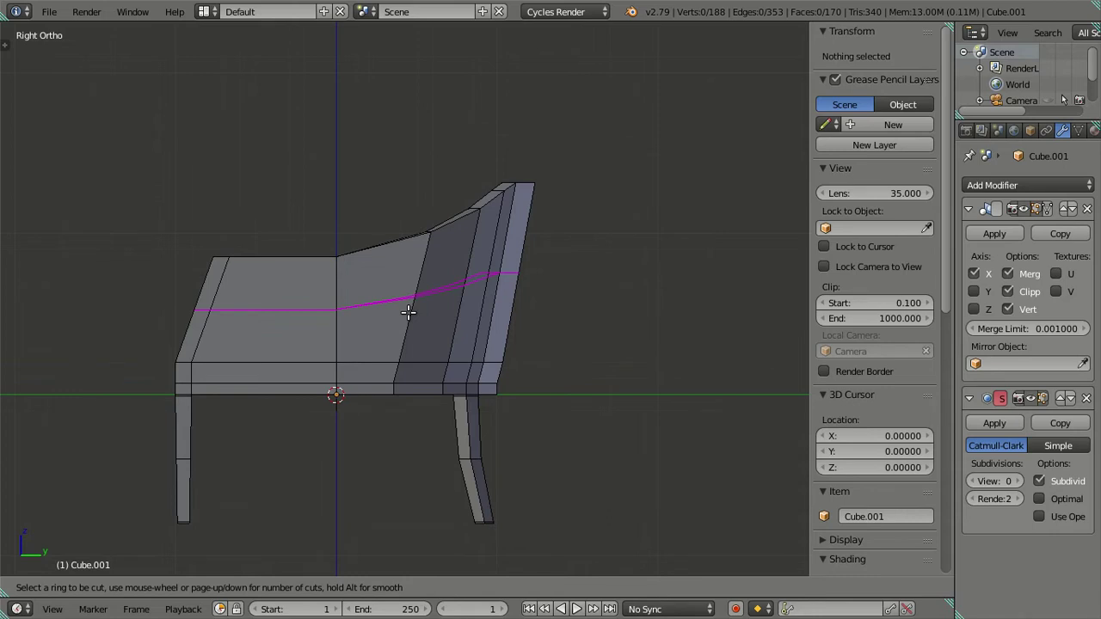
click(408, 312)
click(373, 453)
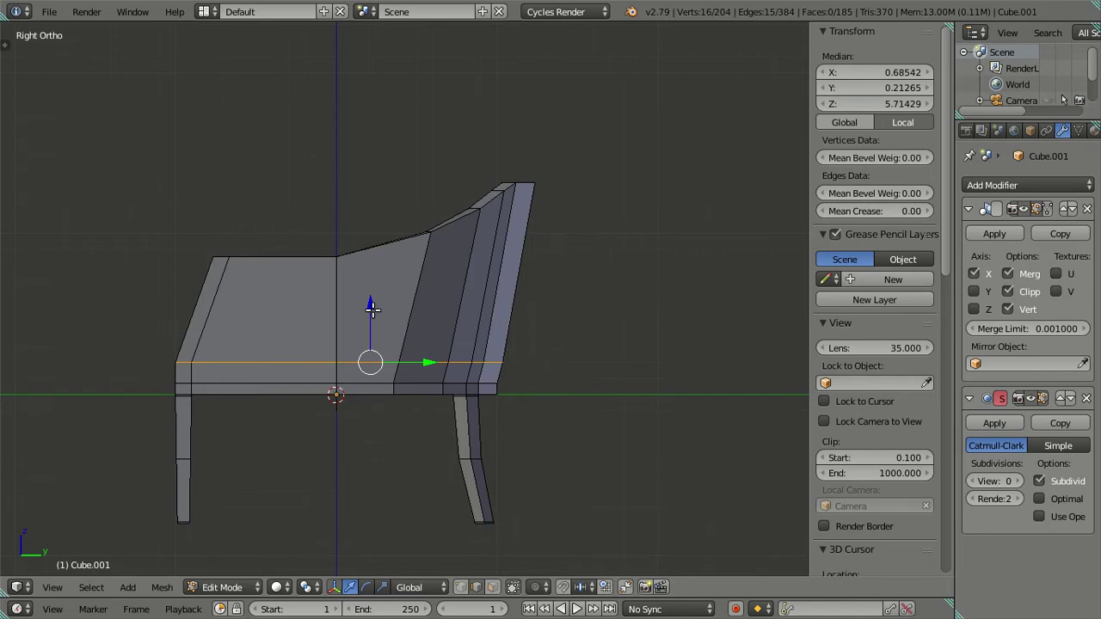
drag(371, 302, 392, 264)
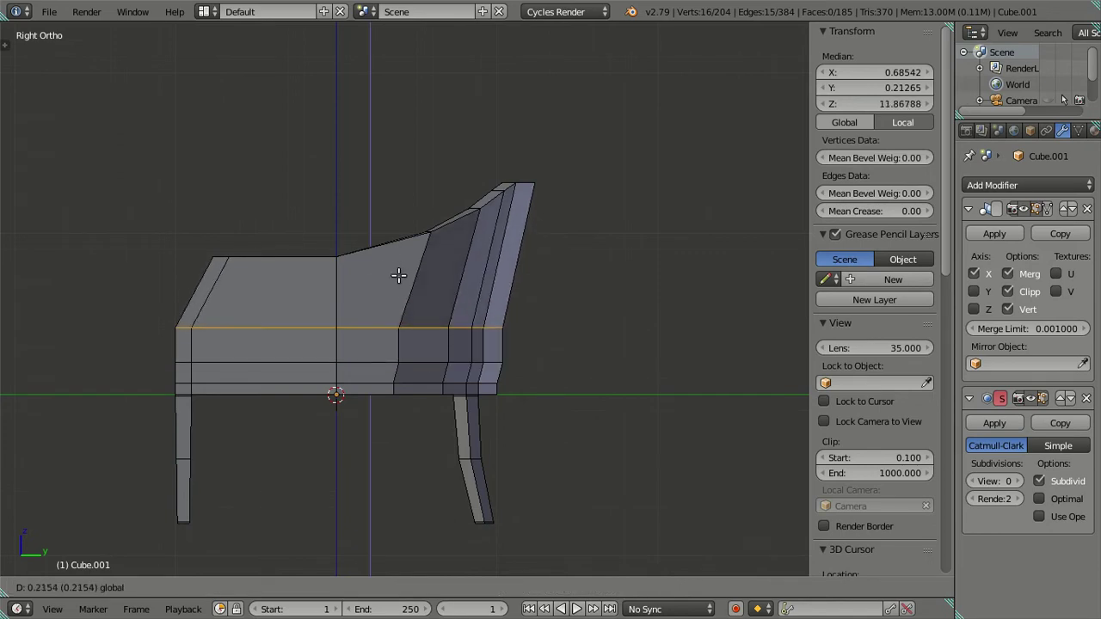
drag(394, 268, 389, 306)
scroll(up, 3)
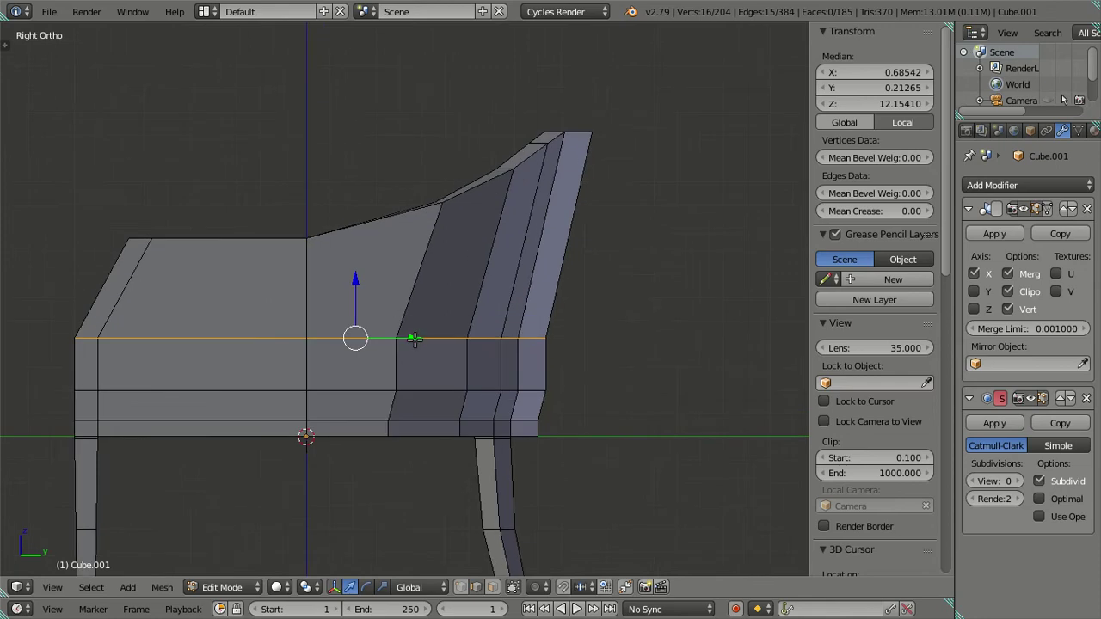
Step: In wireframe vertex mode, deselect the centre-line vertices and slide the loop back along Y
key(z)
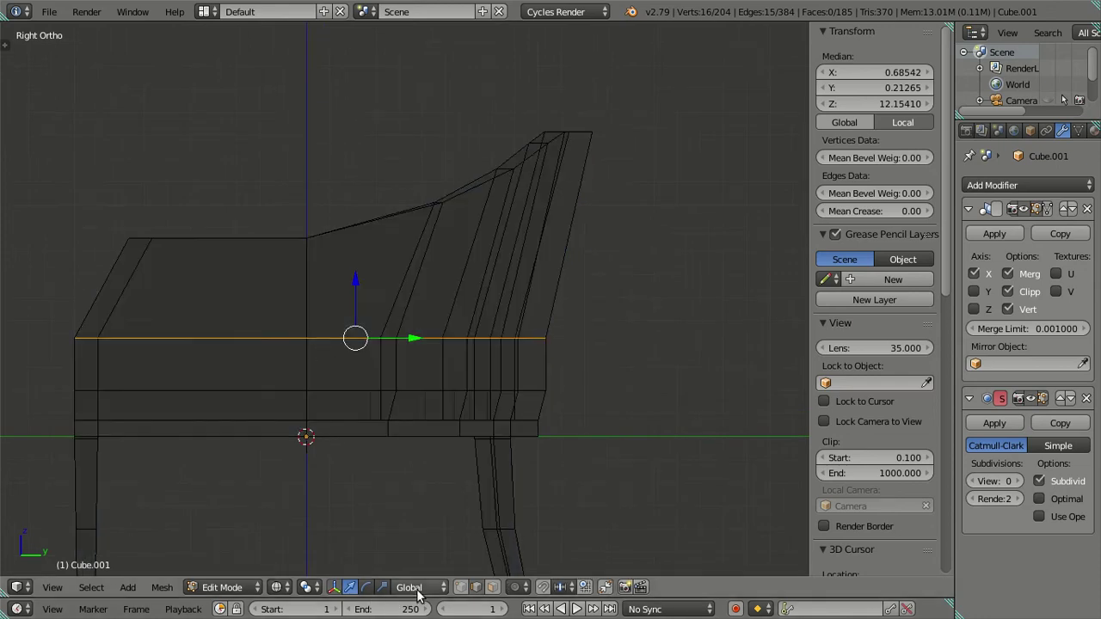
click(460, 586)
key(c)
middle_click(300, 302)
key(Escape)
key(z)
drag(416, 332, 430, 334)
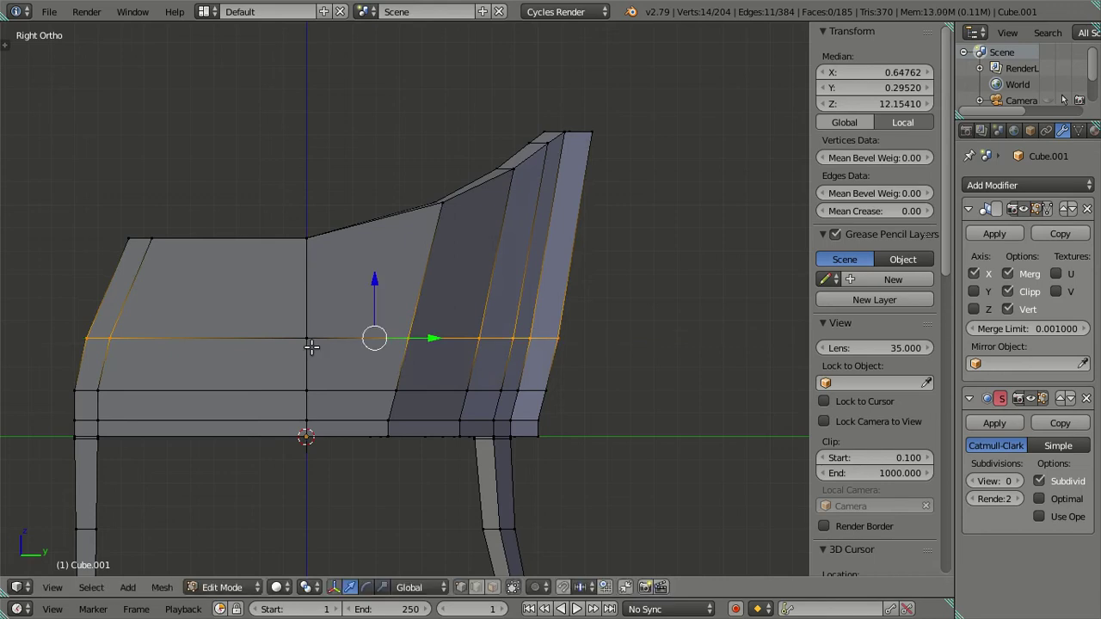
drag(203, 352, 355, 332)
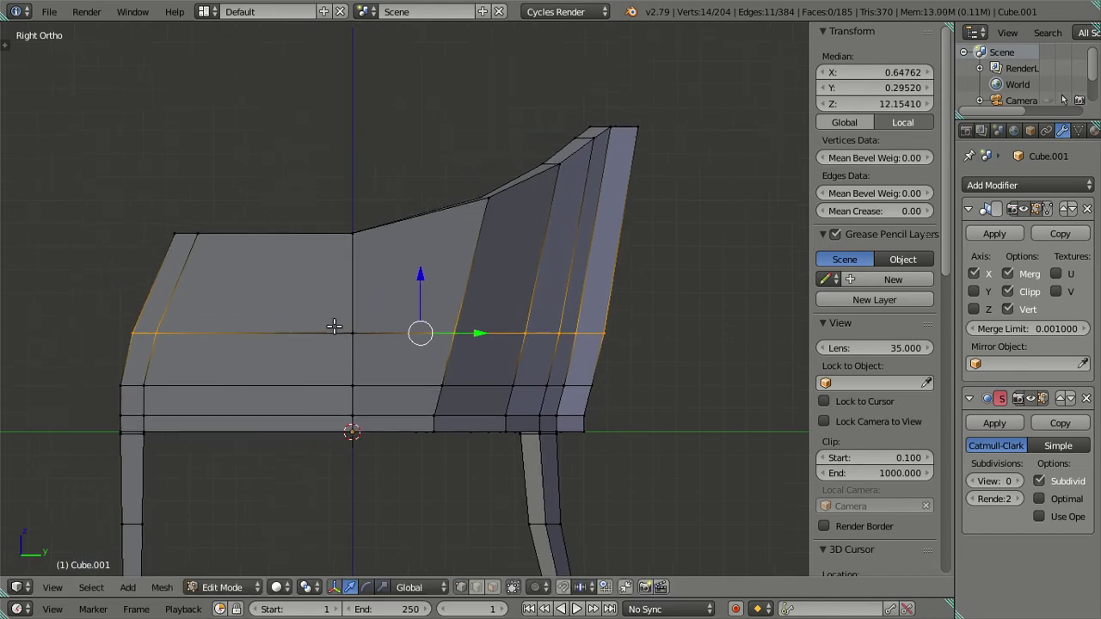
Step: Deselect the rear edges and shift the front edges back about 0.09 along Y
key(x)
key(Escape)
key(z)
key(c)
drag(552, 319, 720, 306)
key(Escape)
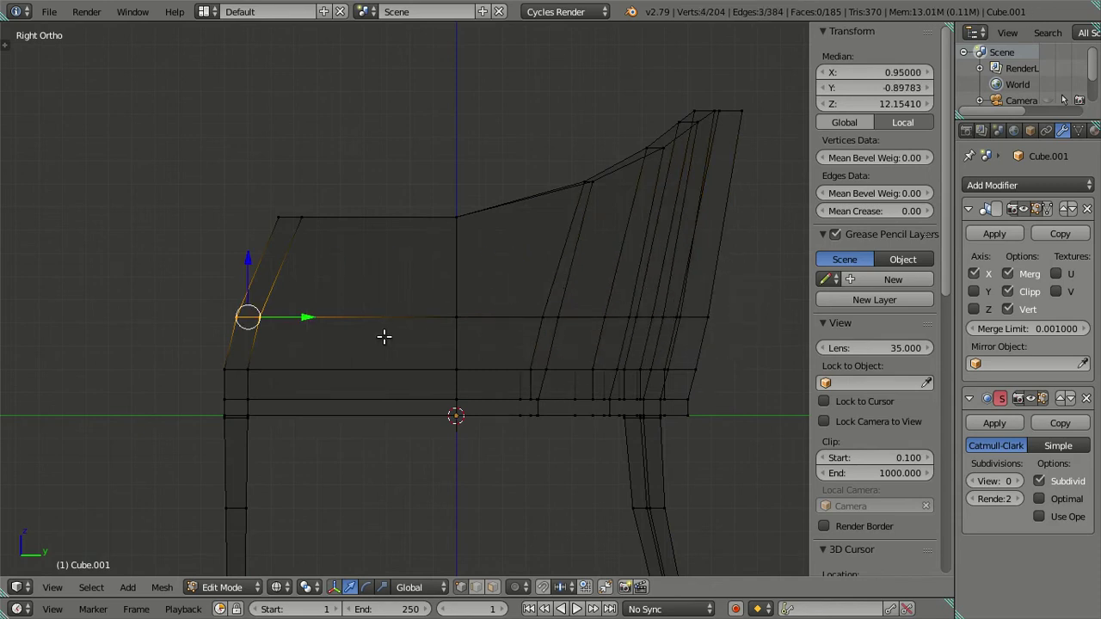
drag(294, 316, 312, 321)
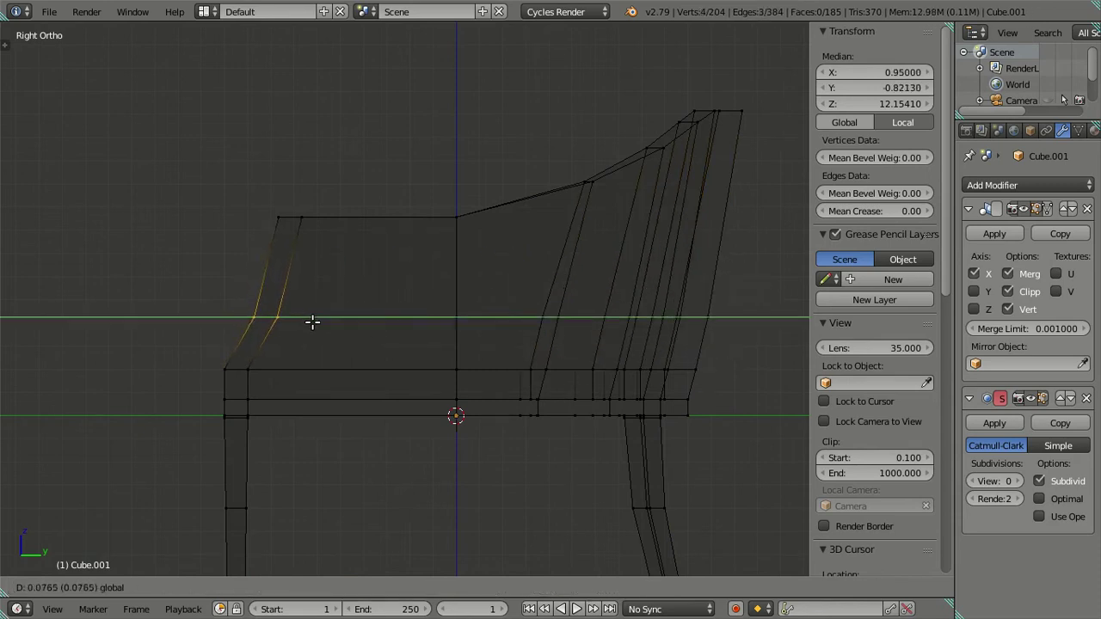
drag(313, 322, 316, 322)
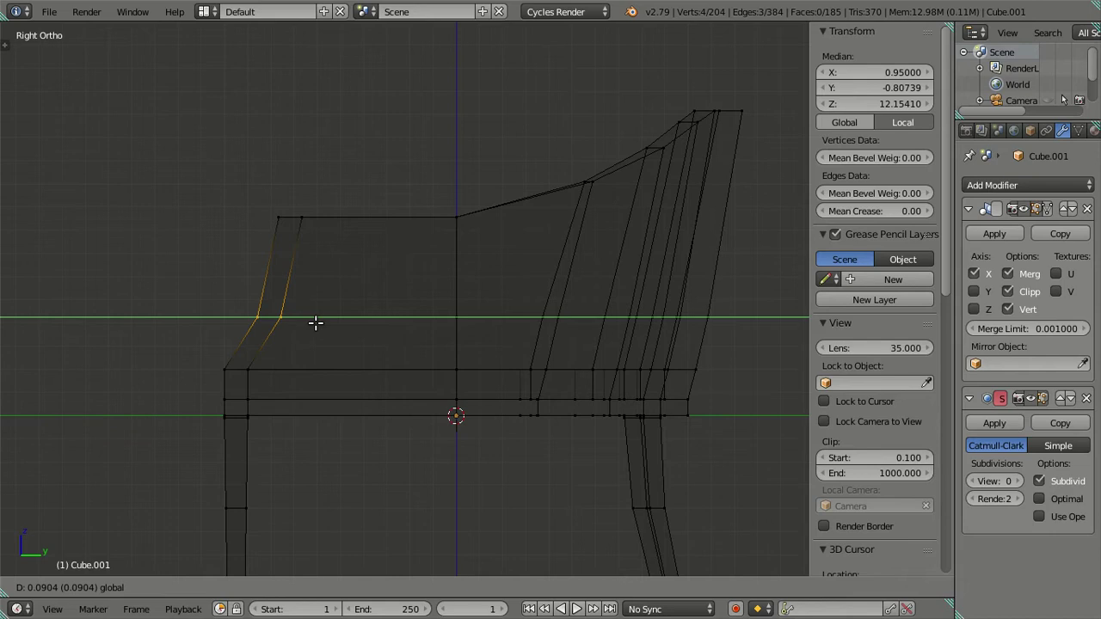
Step: Select the horizontal side loop and raise it higher up the chair side
click(316, 322)
drag(433, 296, 312, 329)
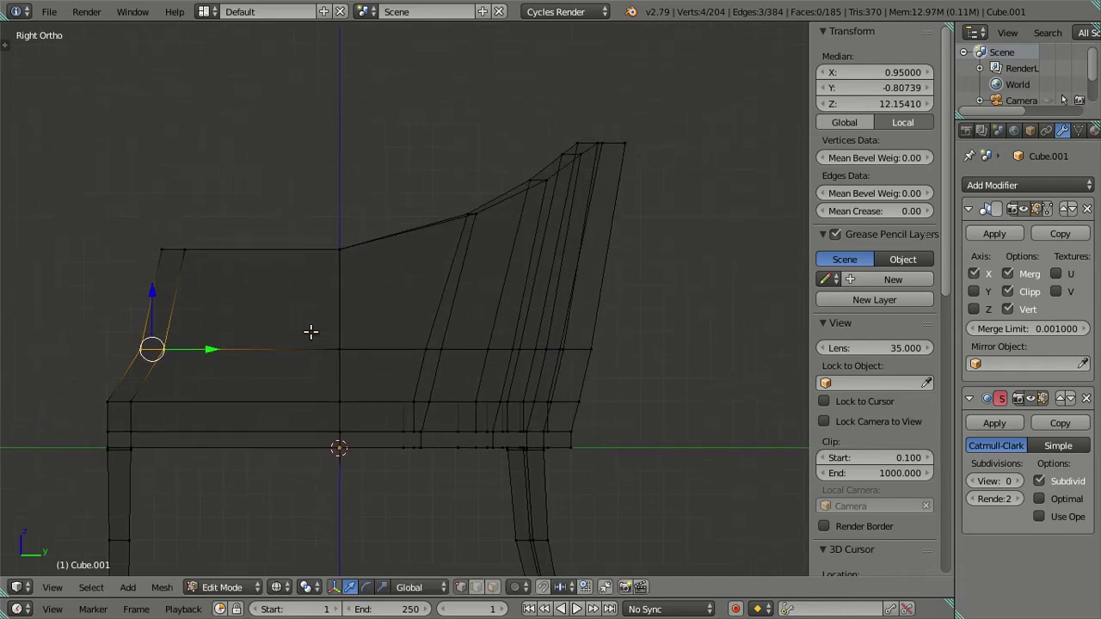
key(a)
right_click(319, 350)
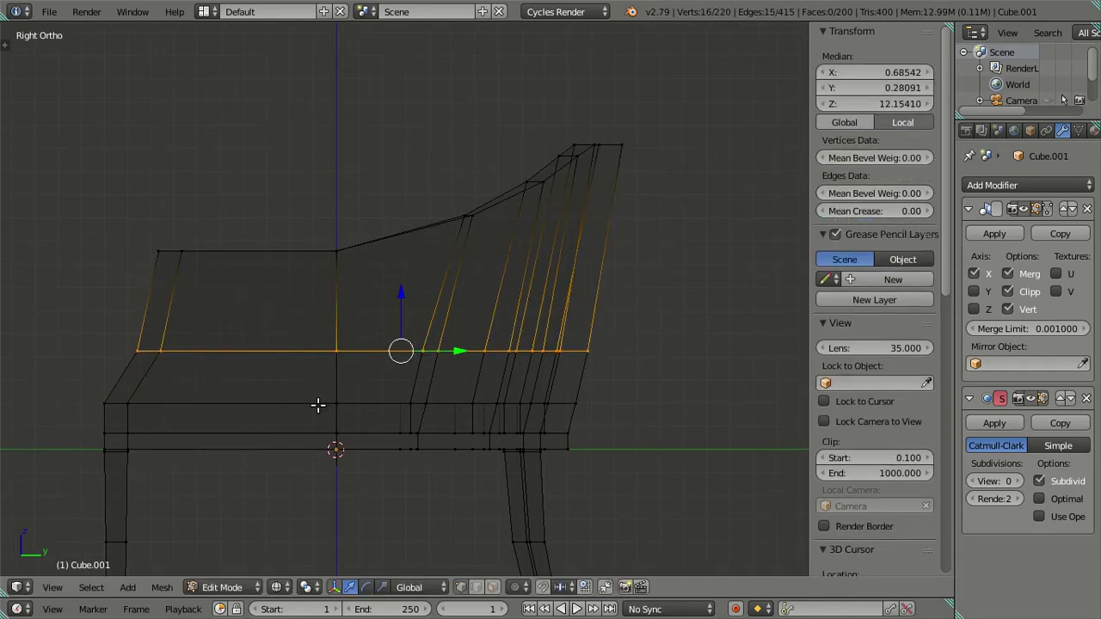
drag(397, 290, 408, 242)
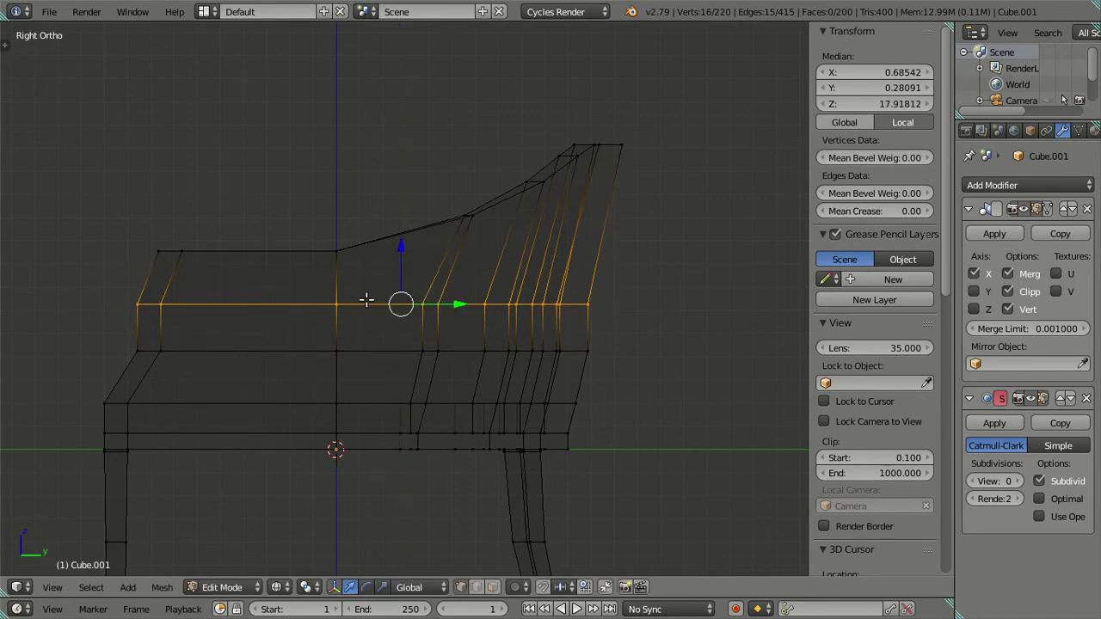
Step: Deselect the loop's front part and slide its backrest portion along Y
key(c)
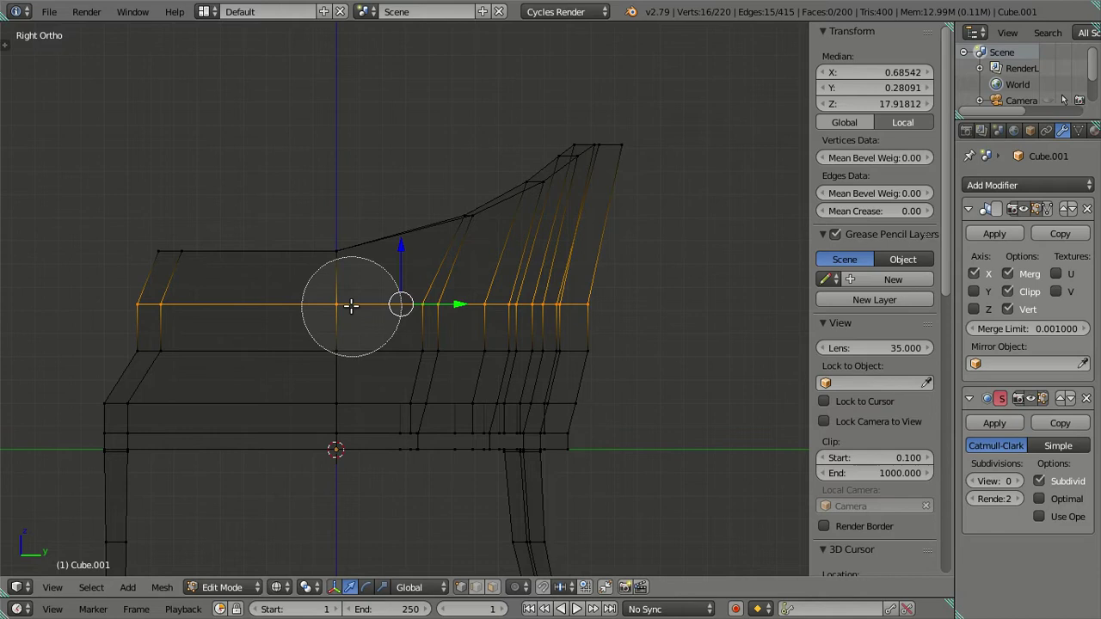
drag(315, 303, 172, 304)
key(Escape)
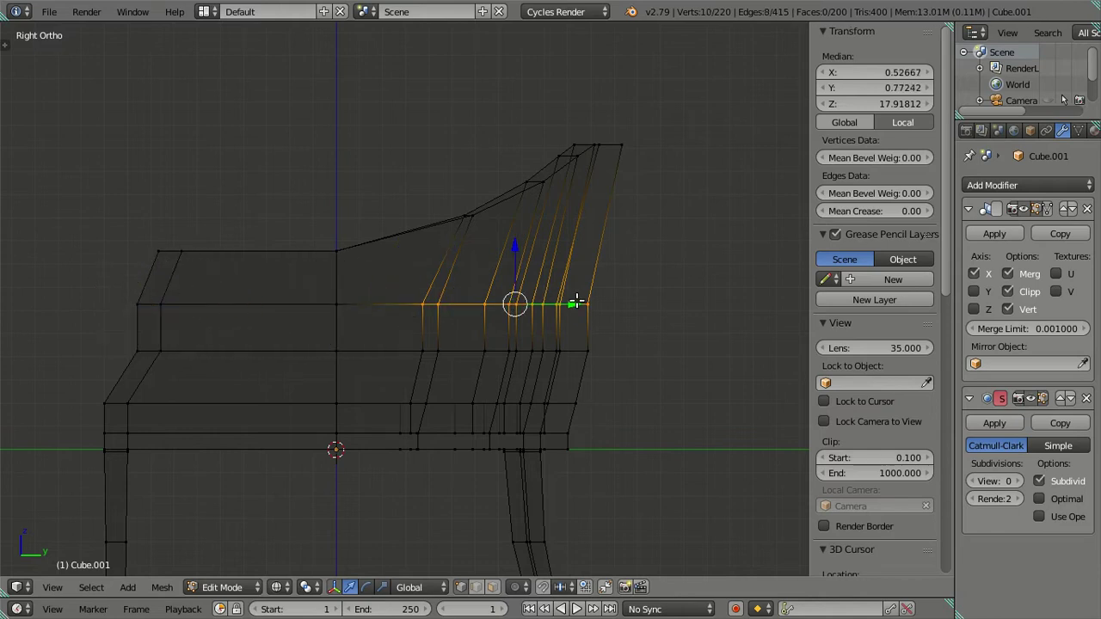
drag(576, 303, 586, 301)
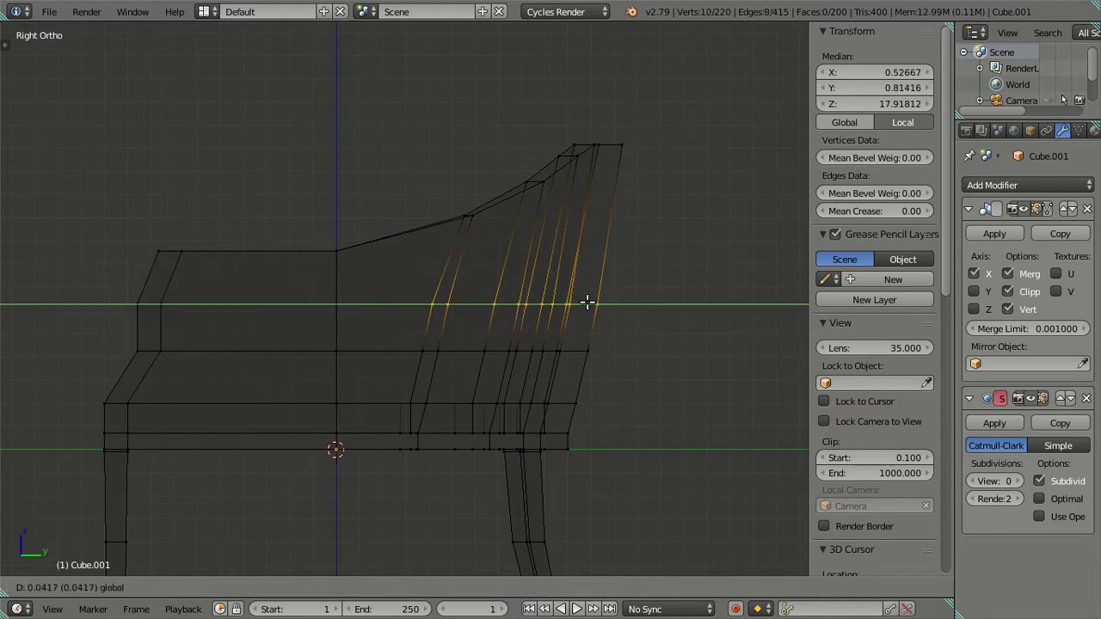
click(589, 301)
Step: Select the front-edge vertices and push them back about 0.15 along Y
key(a)
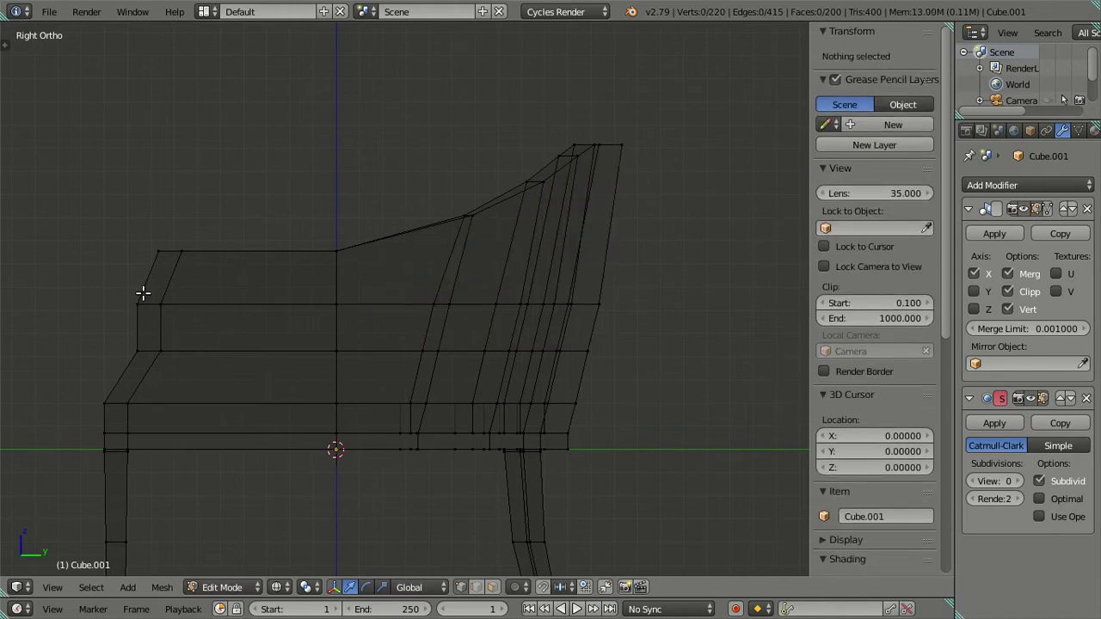
key(c)
scroll(up, 3)
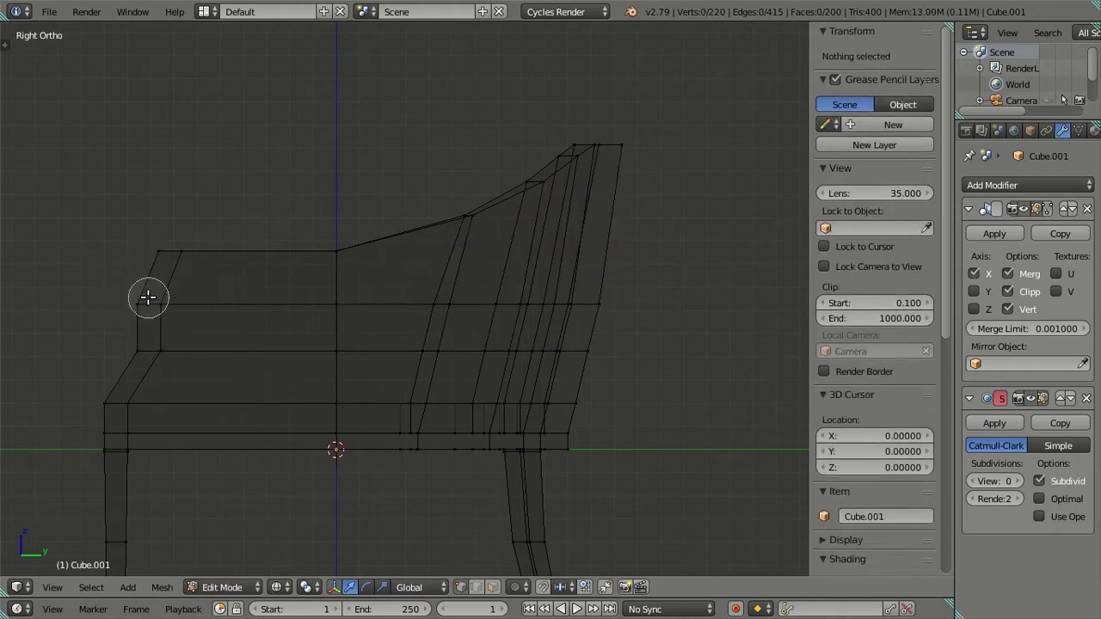
click(149, 304)
key(Escape)
drag(204, 302, 197, 296)
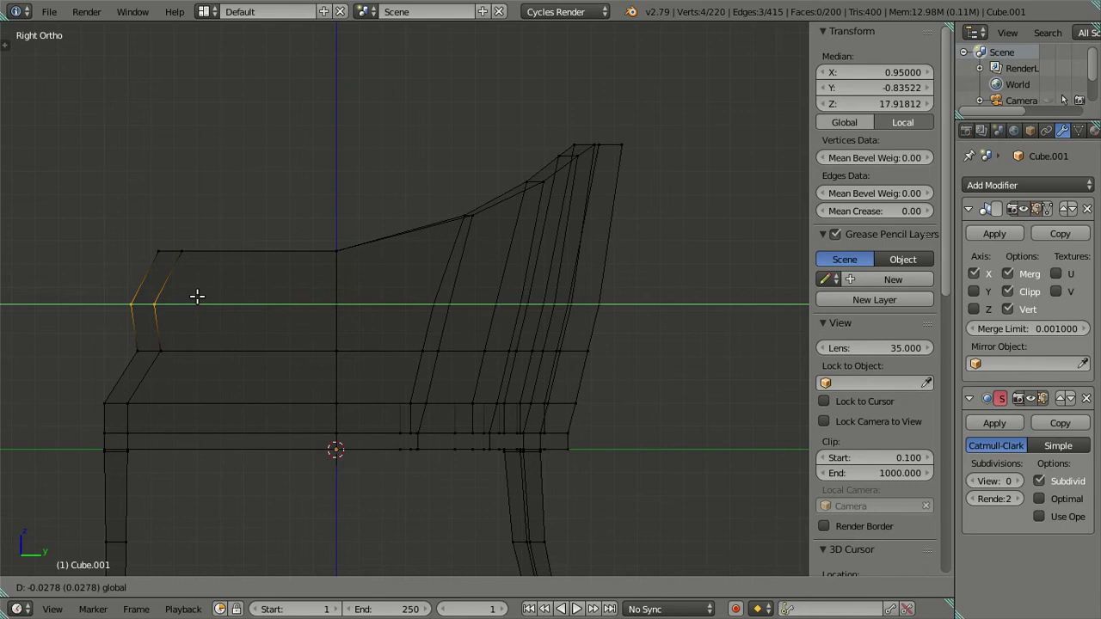
click(196, 297)
Step: Select the top front corner vertices, then return to Object Mode
key(a)
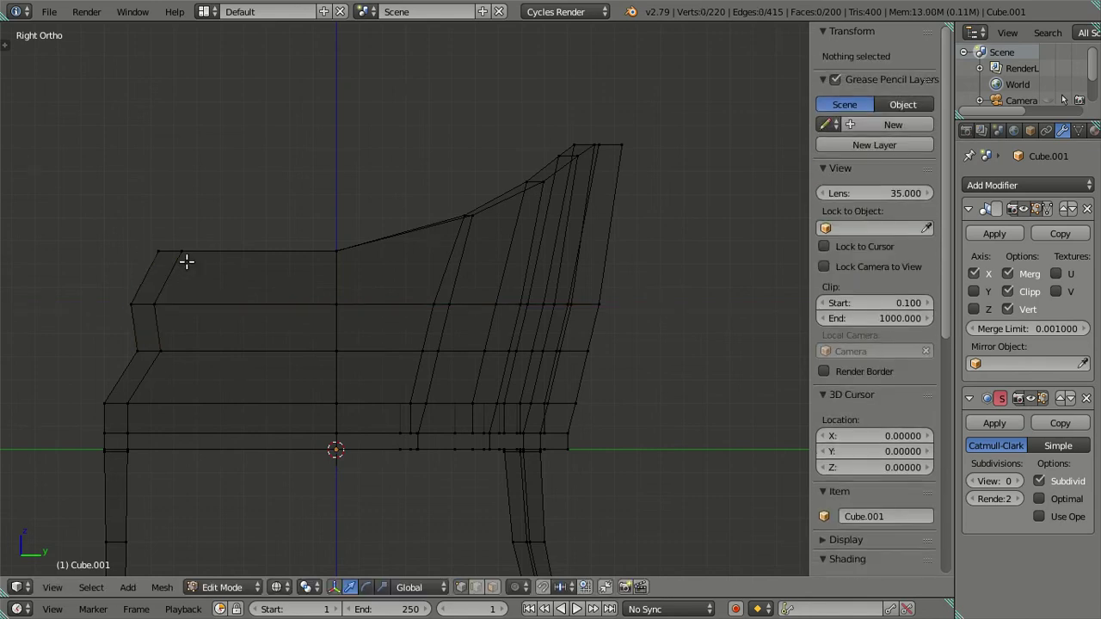
key(c)
drag(198, 257, 221, 260)
key(Escape)
key(Tab)
Step: Move the extra armrest edge loop down onto the loop below to merge them
drag(221, 261, 271, 323)
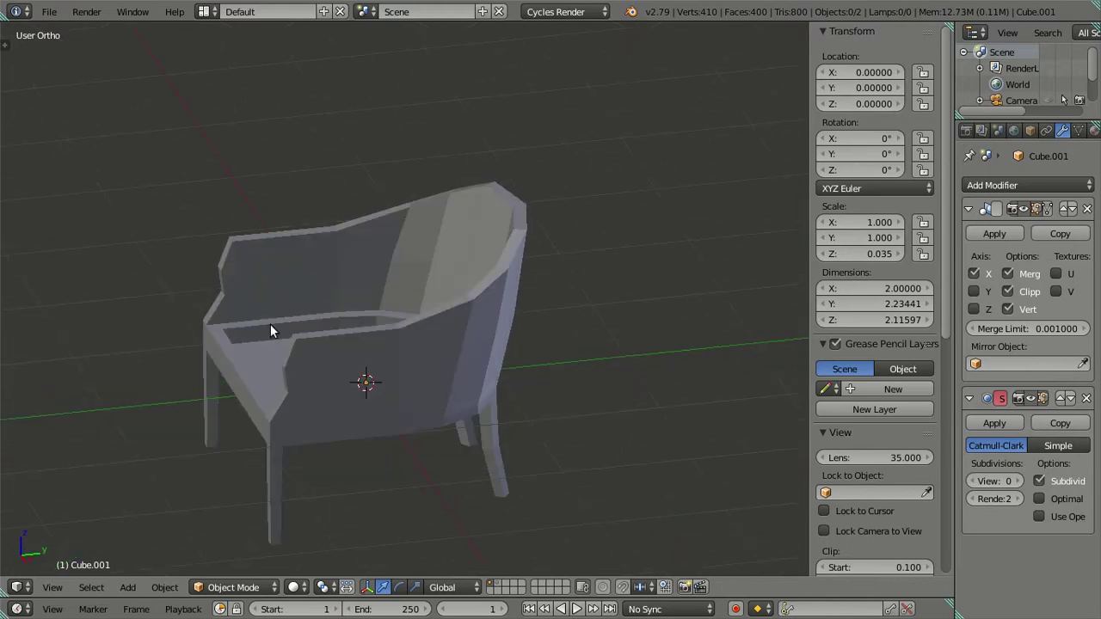
key(Tab)
scroll(up, 3)
scroll(up, 3)
right_click(402, 327)
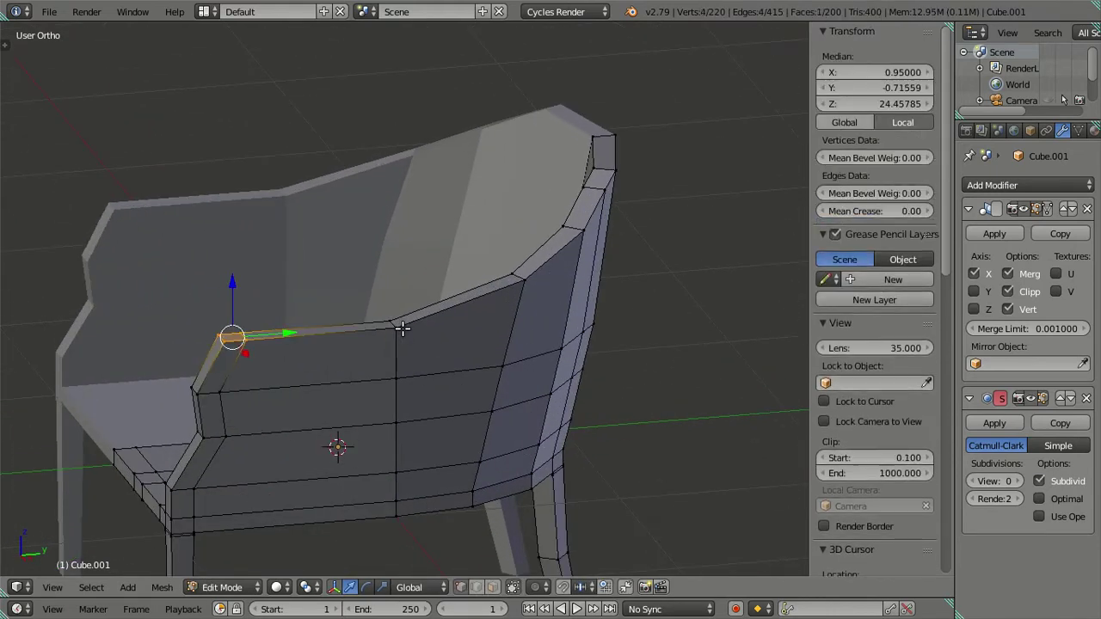
key(g)
key(z)
click(407, 325)
Step: Delete a surplus horizontal edge loop from the chair side using X > Edge Loop
key(z)
key(z)
scroll(down, 3)
drag(408, 356, 363, 332)
click(364, 328)
key(x)
click(440, 341)
click(457, 334)
key(x)
click(455, 417)
Step: Orbit around the chair to review it, then switch to the front orthographic view
drag(455, 417, 503, 322)
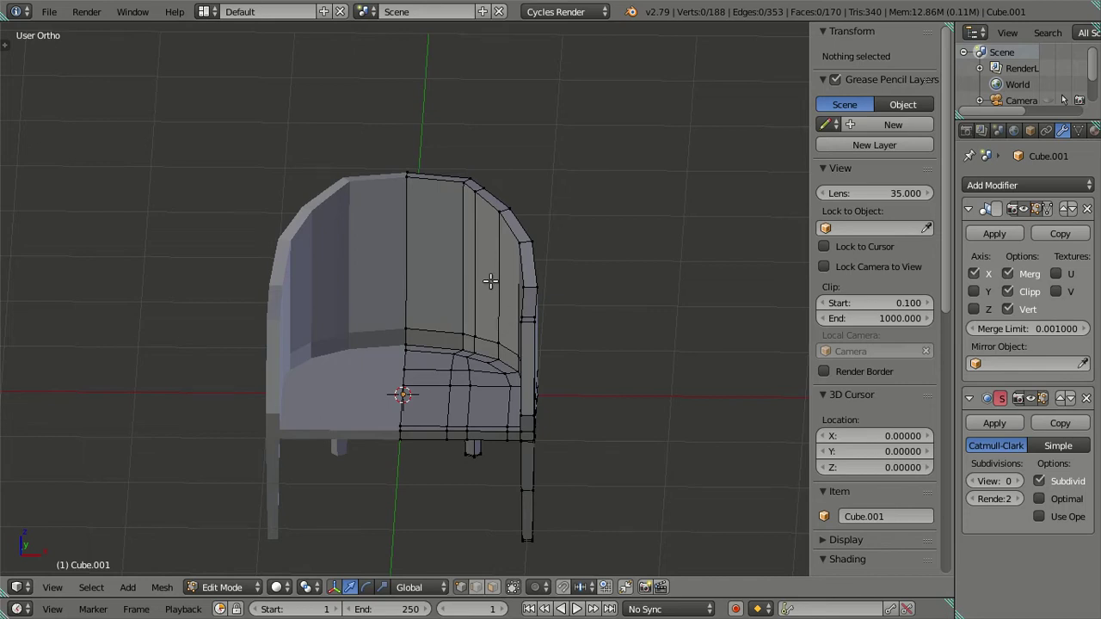
drag(487, 287, 489, 269)
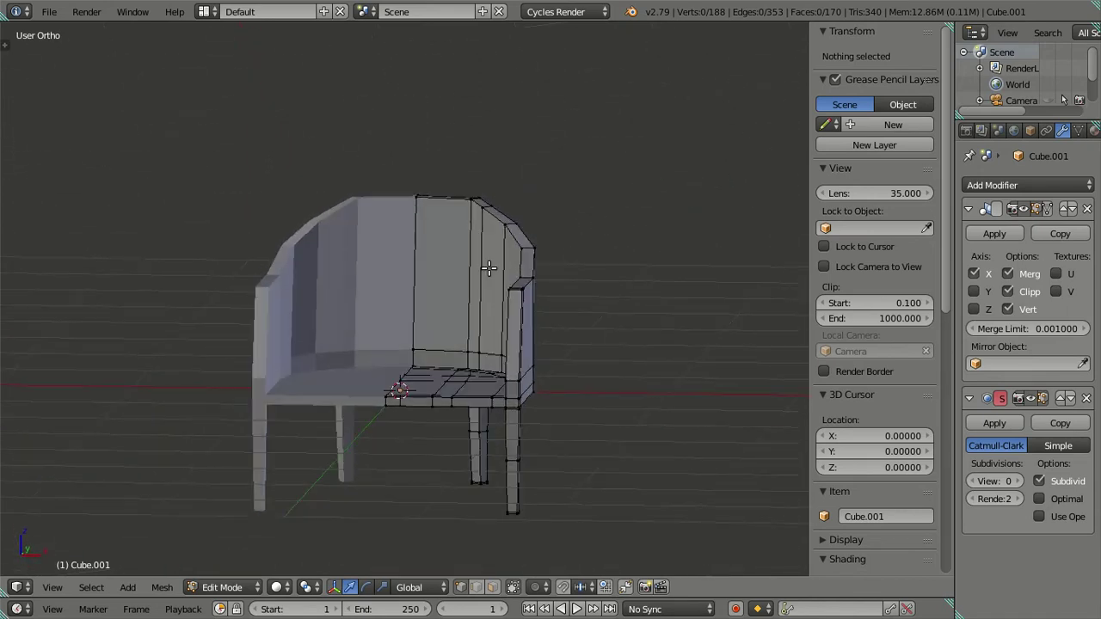
key(KP_1)
scroll(up, 3)
Step: Raise the backrest's top-centre vertex straight up in front wireframe view
drag(454, 115, 364, 197)
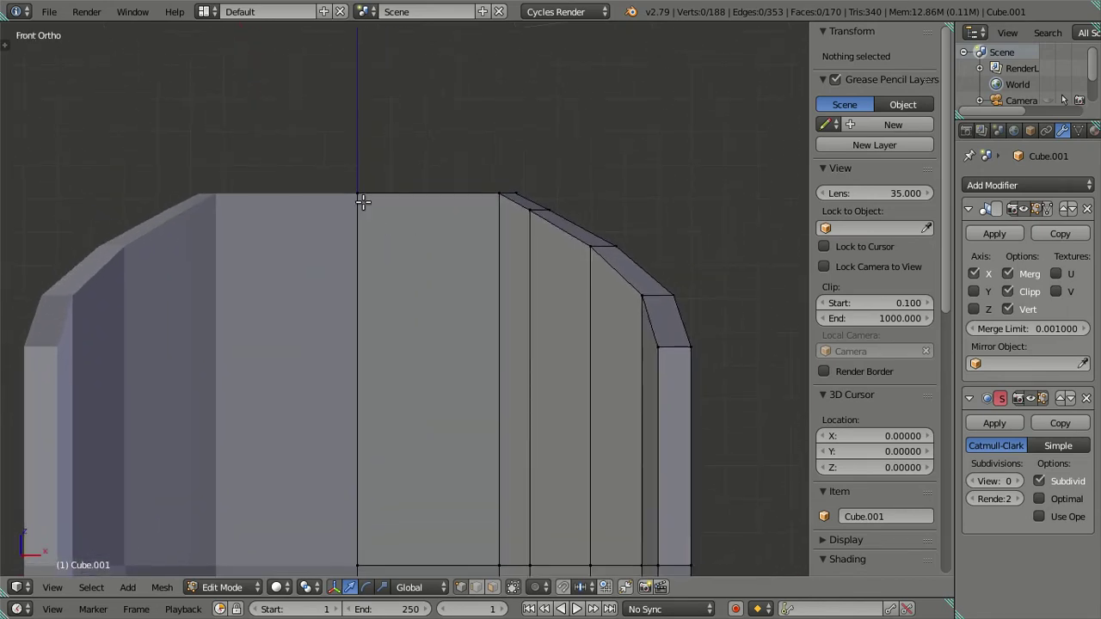
key(z)
right_click(360, 186)
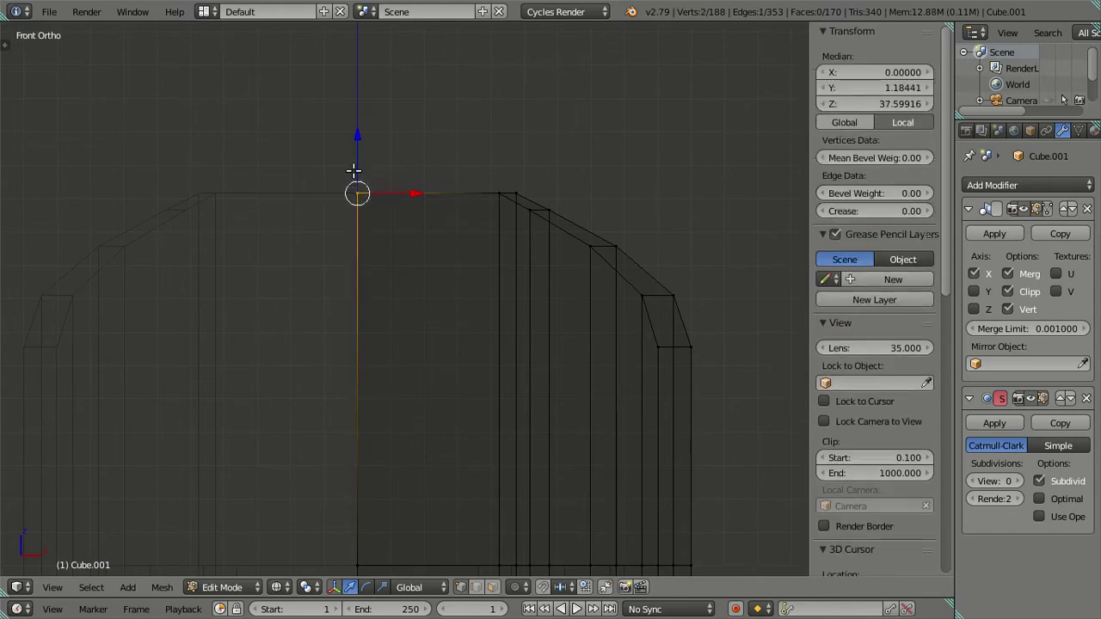
key(g)
key(z)
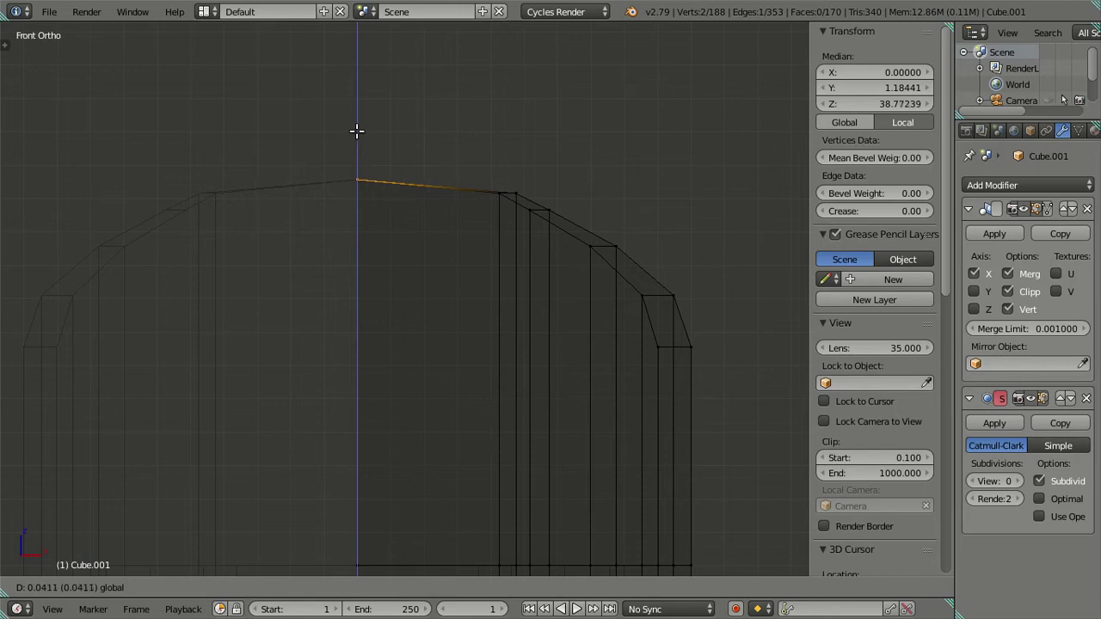
click(357, 131)
key(a)
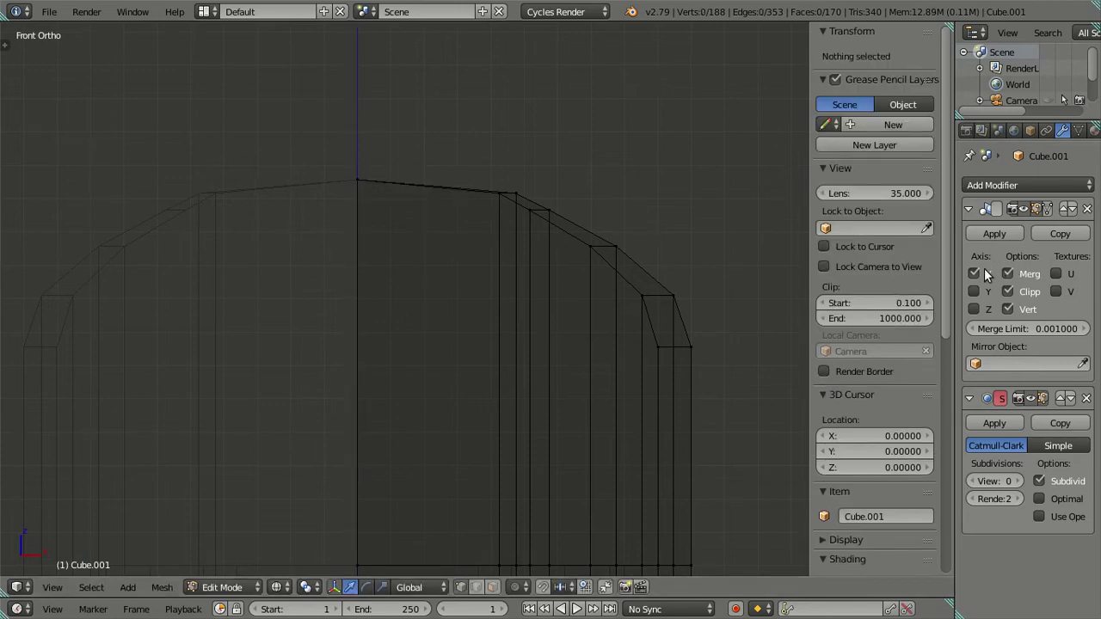
Step: Extrude the backrest's centre seam loop in place and re-enable X mirroring with clipping
scroll(down, 3)
right_click(379, 373)
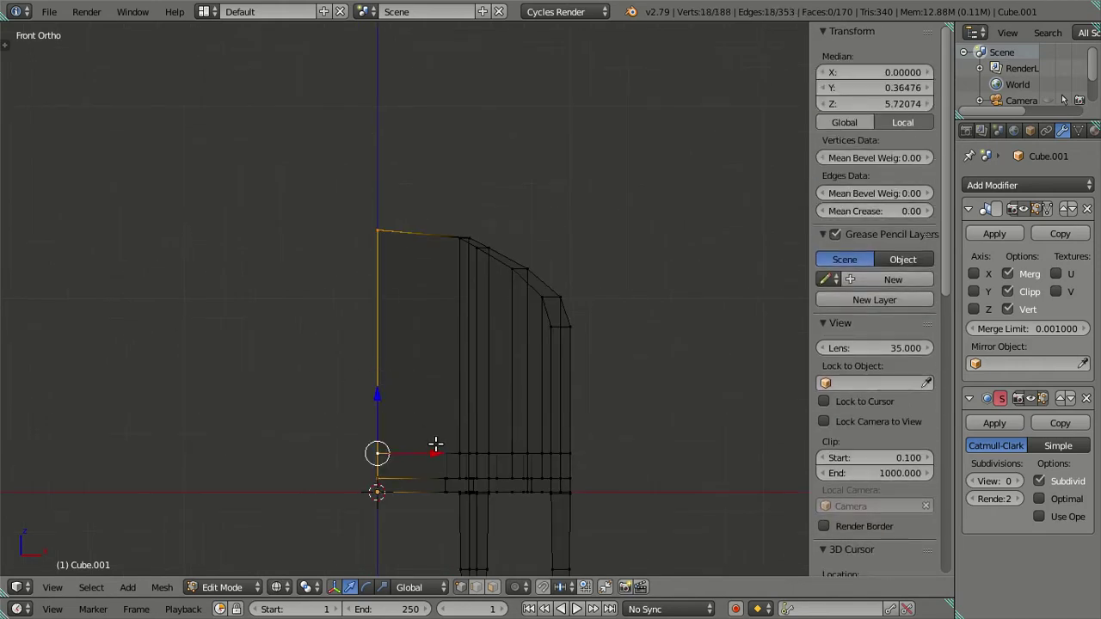
drag(438, 453, 478, 460)
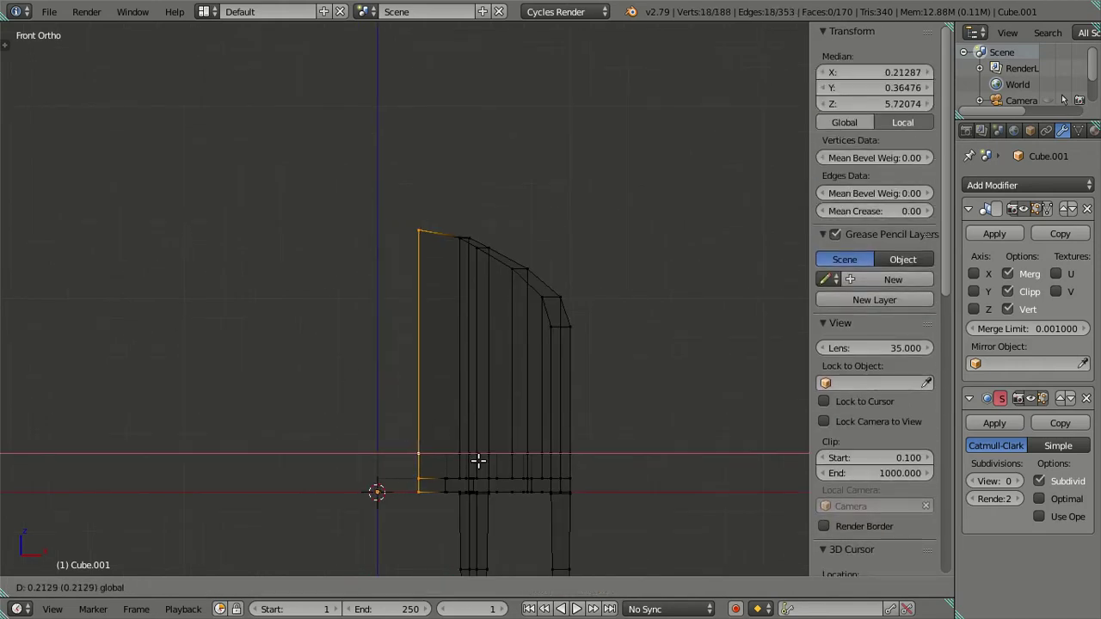
key(e)
right_click(440, 440)
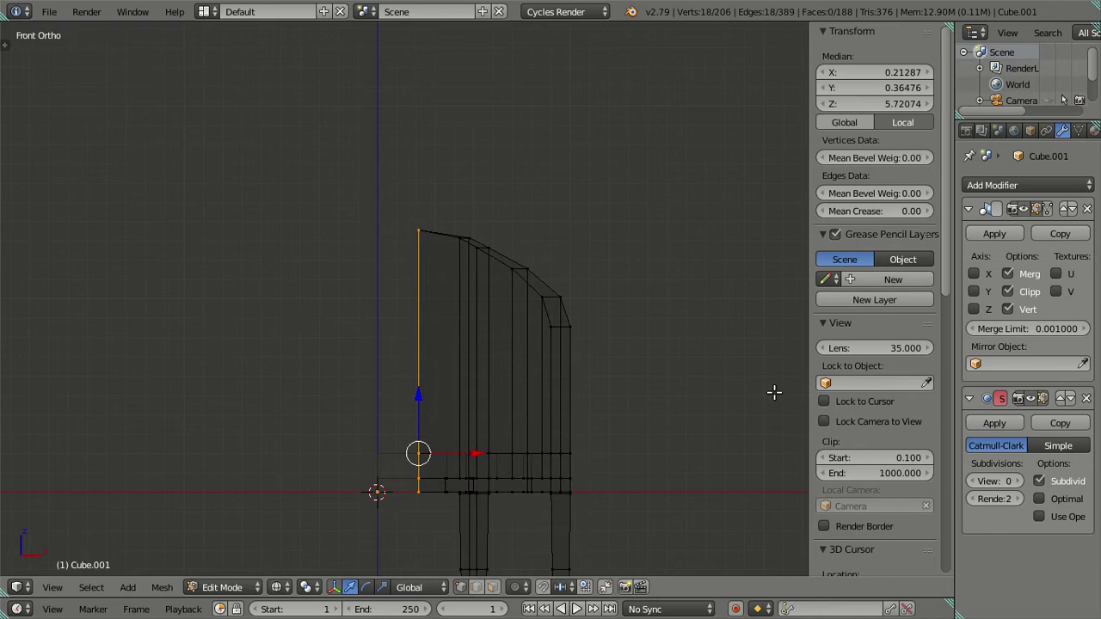
click(973, 273)
drag(472, 453, 368, 450)
Step: Nudge the centre vertical edge at the backrest top slightly upward
scroll(up, 3)
key(a)
scroll(up, 3)
drag(360, 216, 367, 263)
right_click(347, 209)
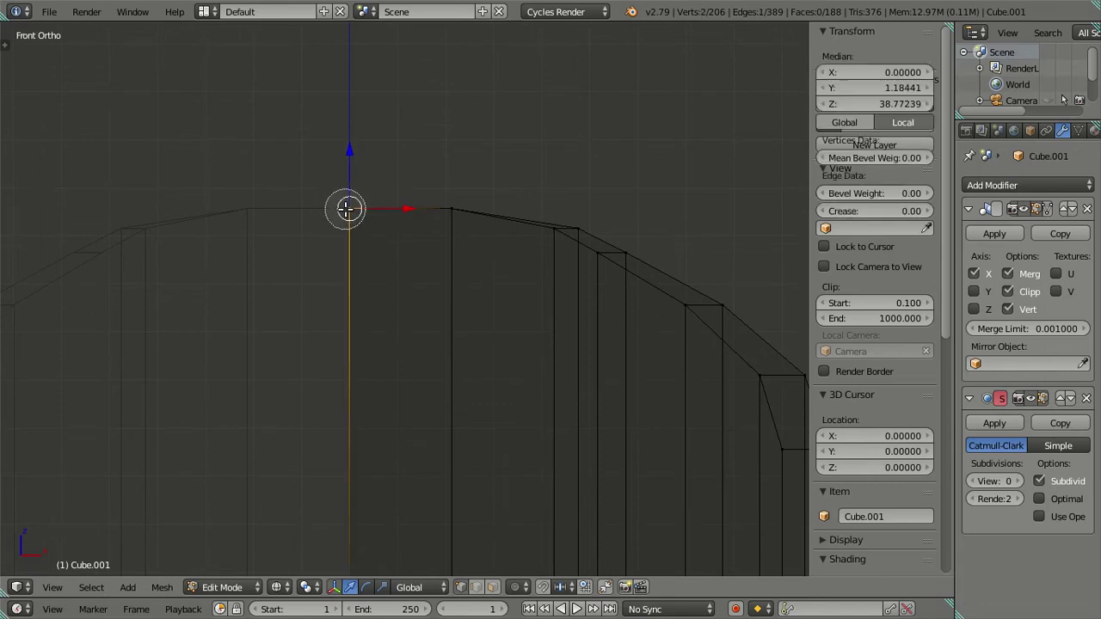
drag(349, 155, 348, 156)
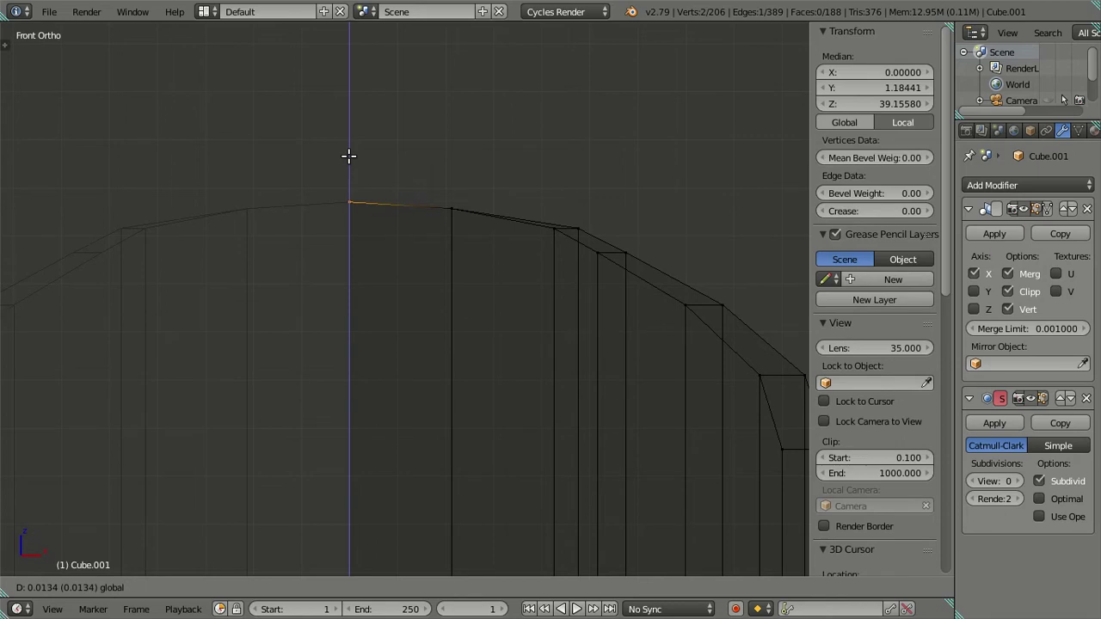
click(348, 156)
Step: Trial-move the neighbouring edge too, cancel it, and return to solid shading
right_click(425, 212)
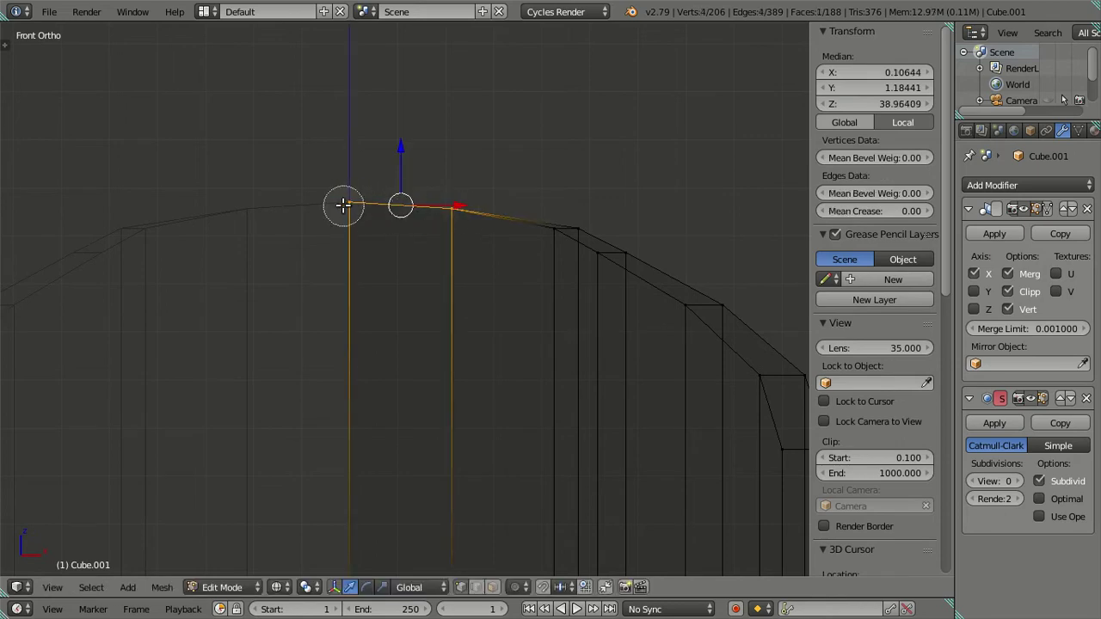
key(g)
key(z)
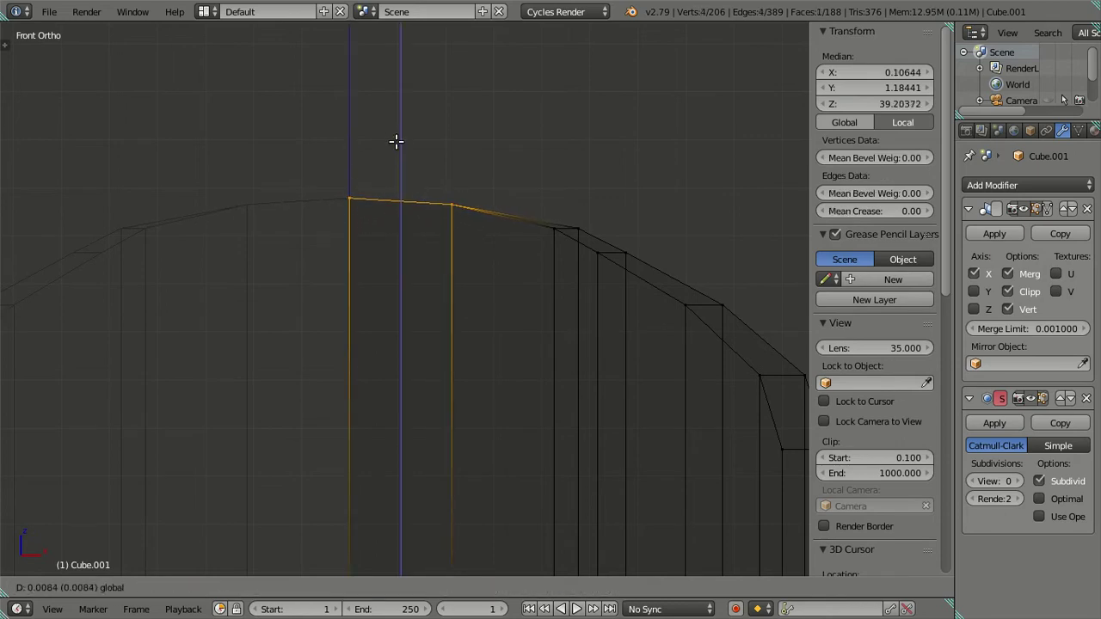
right_click(397, 142)
key(a)
scroll(down, 3)
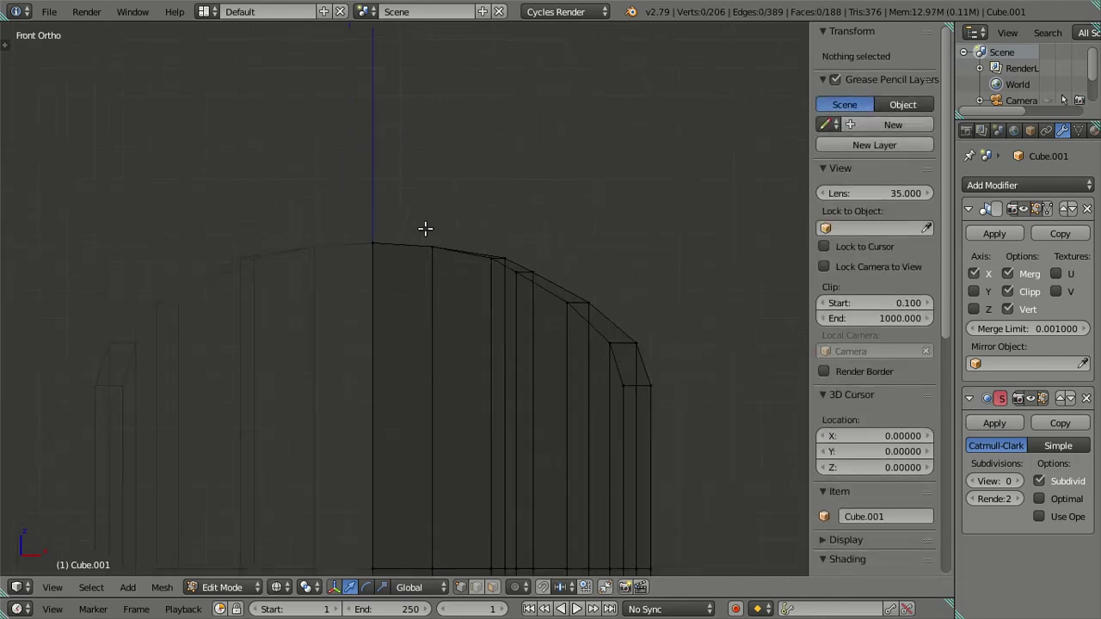
key(z)
drag(460, 265, 424, 277)
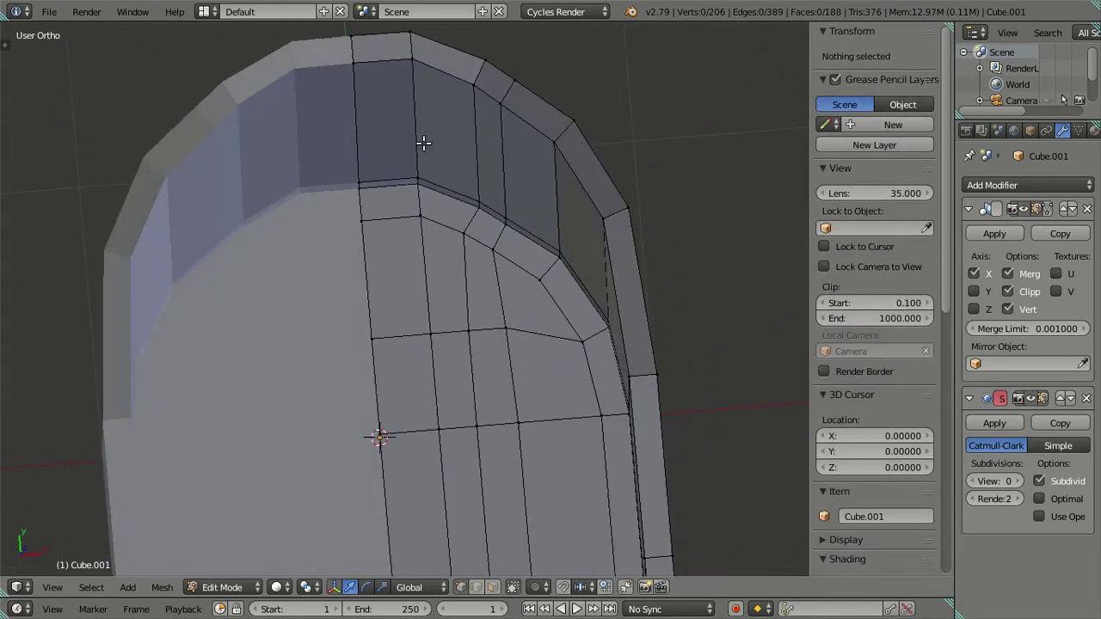
Step: In top wireframe view, select the new vertex column and shift it along X
scroll(down, 3)
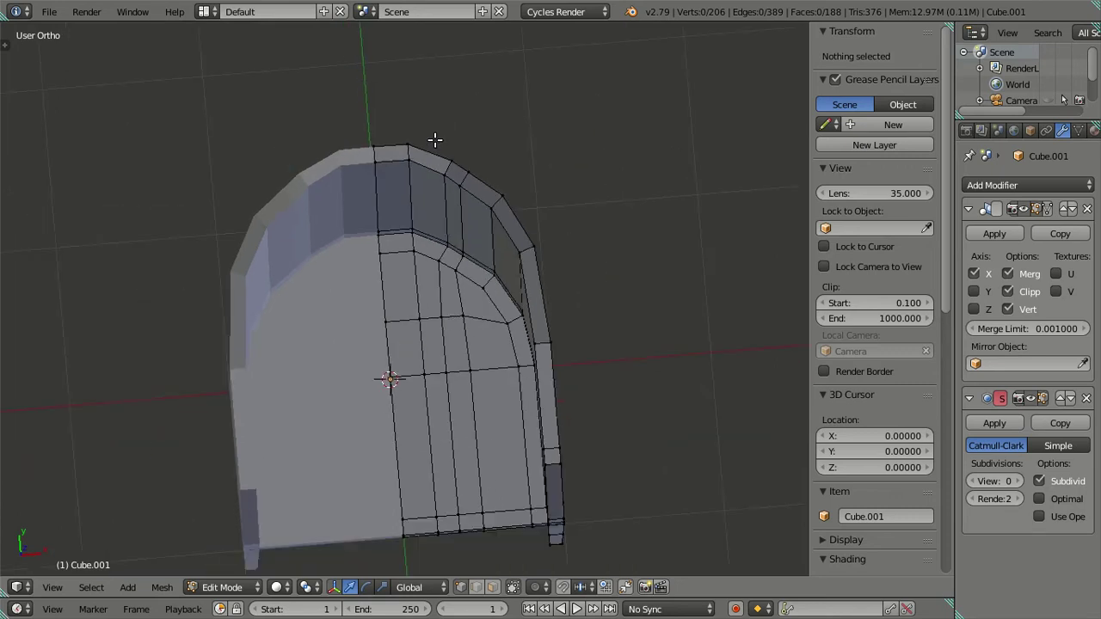
key(KP_7)
scroll(up, 3)
drag(439, 123, 413, 250)
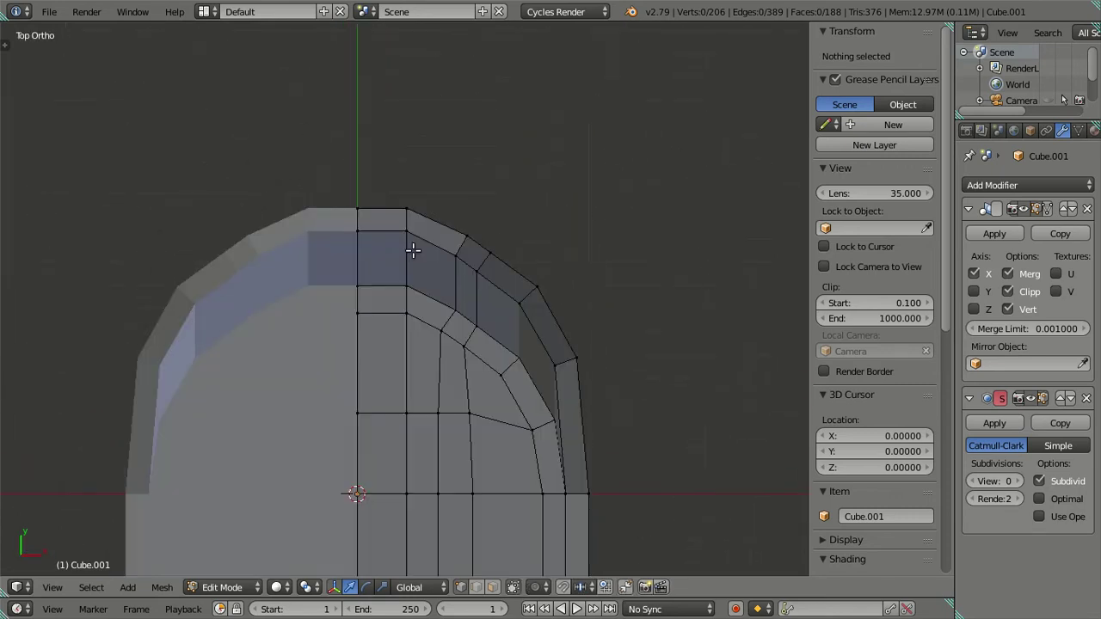
key(z)
scroll(up, 3)
key(c)
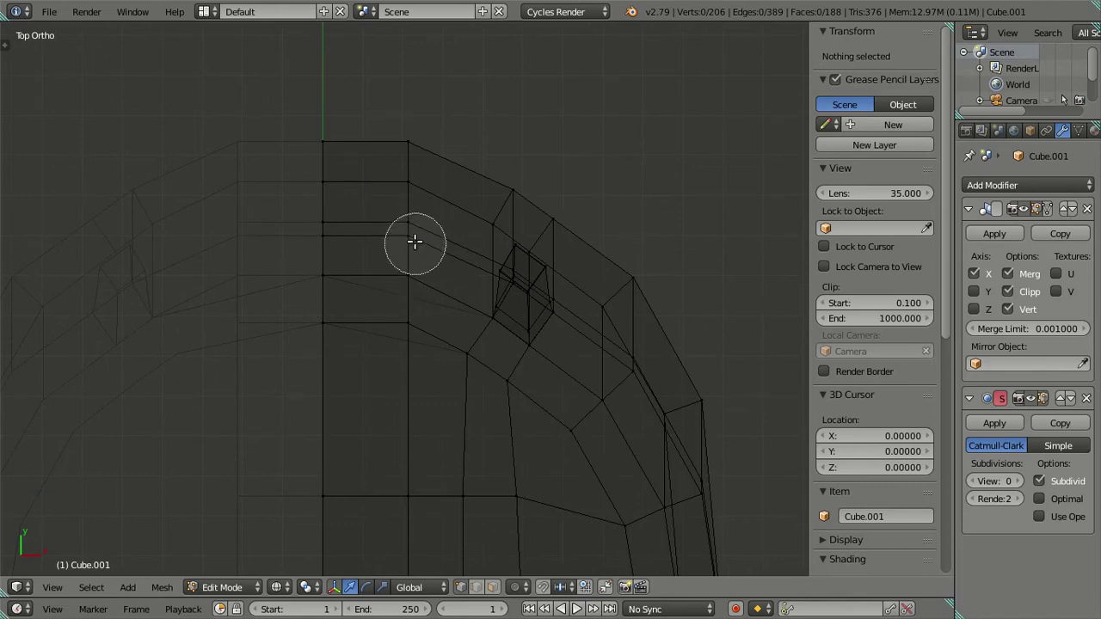
drag(411, 263, 411, 146)
right_click(411, 147)
key(g)
key(x)
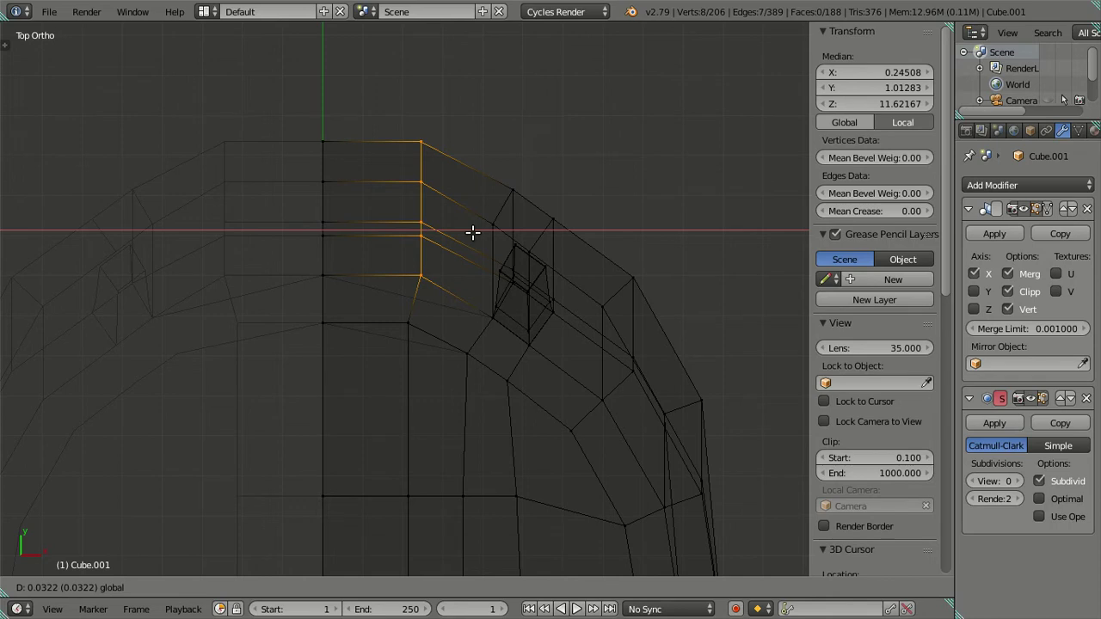
click(472, 232)
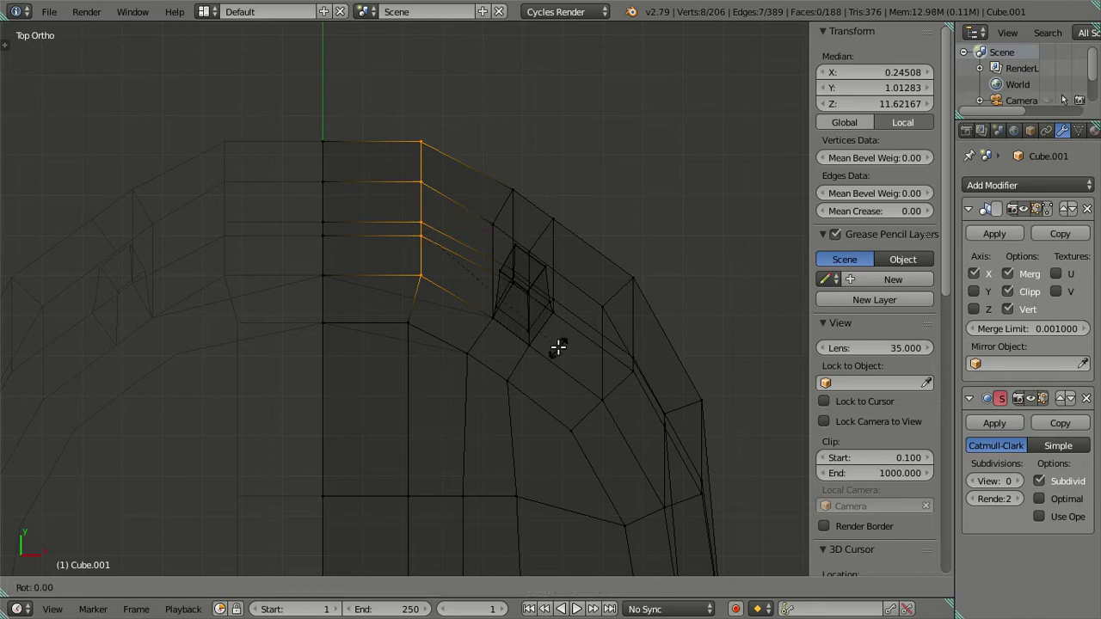
Step: Rotate the vertex column by -10 degrees after trying -15 and -5
key(Escape)
key(r)
text(15-)
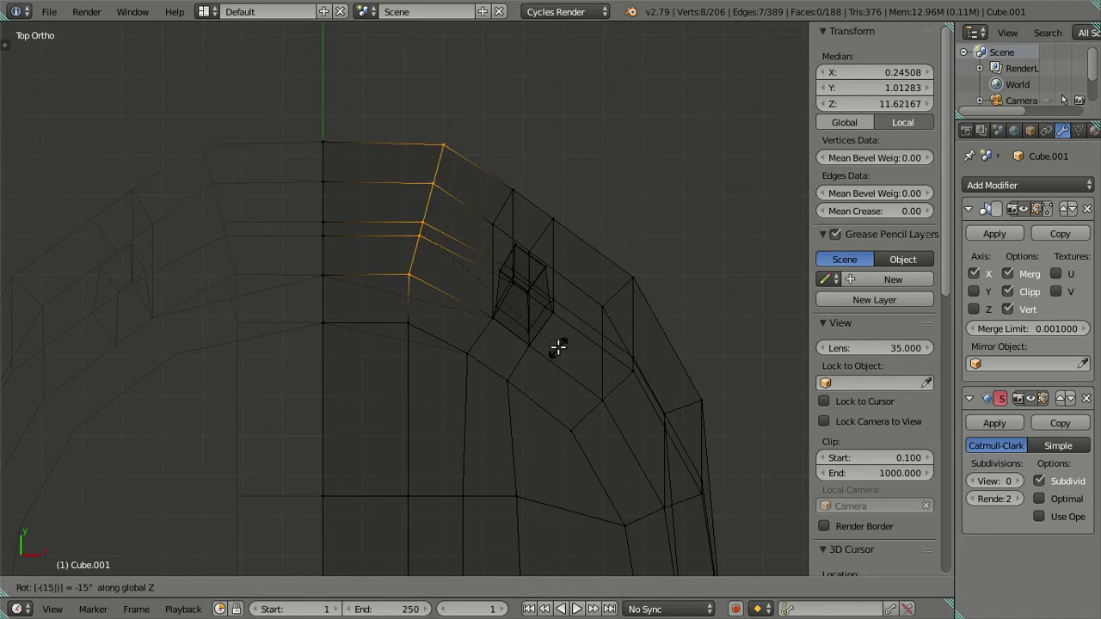
key(Escape)
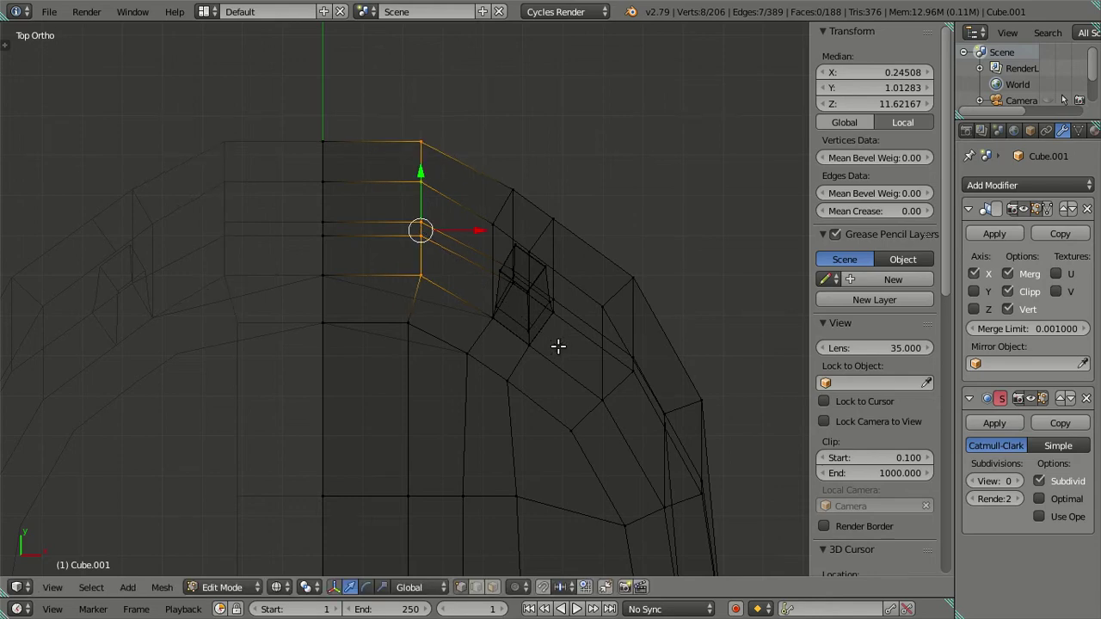
key(r)
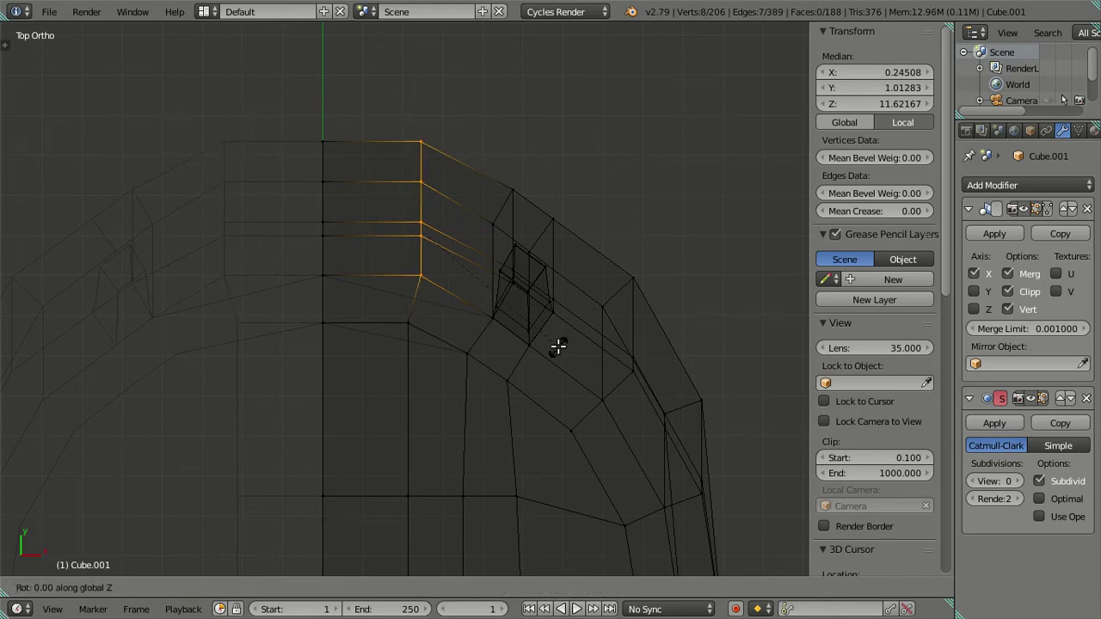
text(-5)
key(Escape)
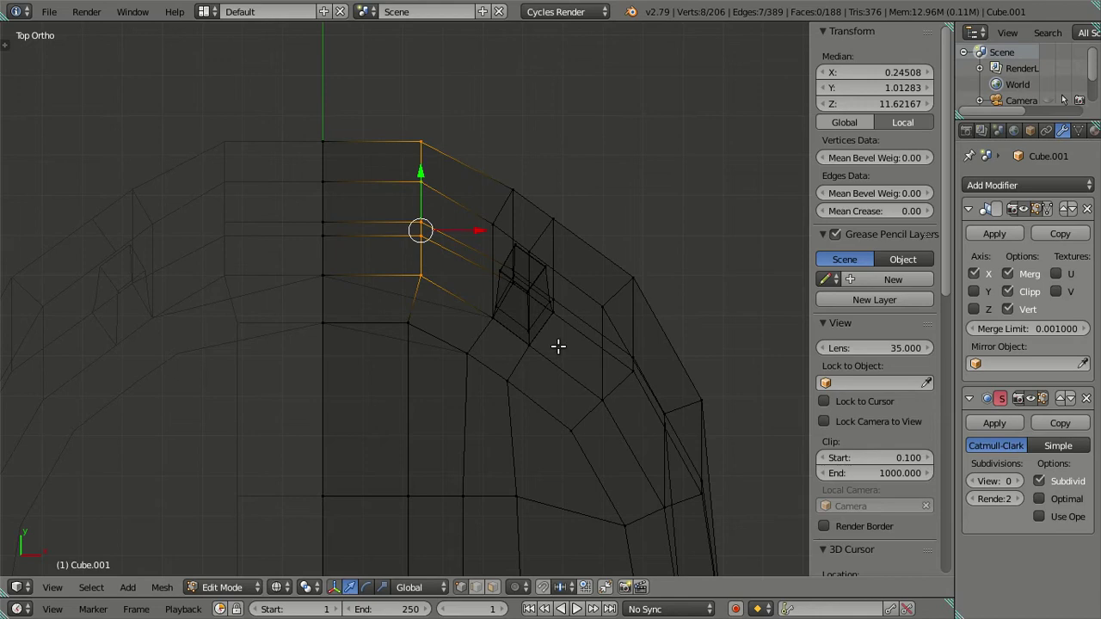
text(r)
text(-10)
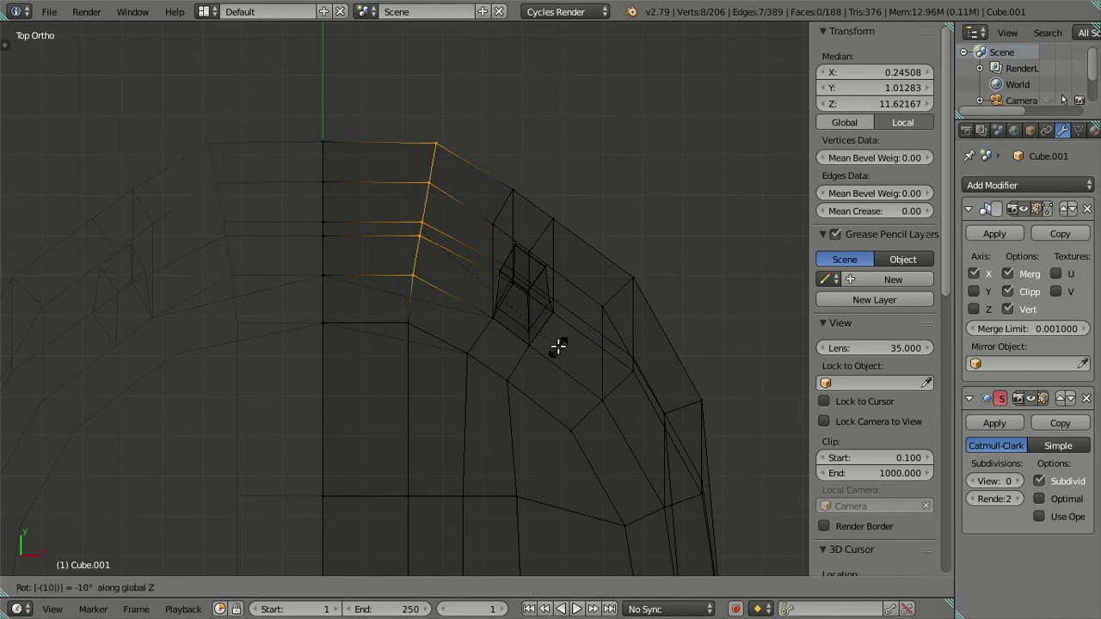
key(Return)
Step: Move the column along Y, rotate it 5 degrees, and nudge it slightly left
scroll(up, 3)
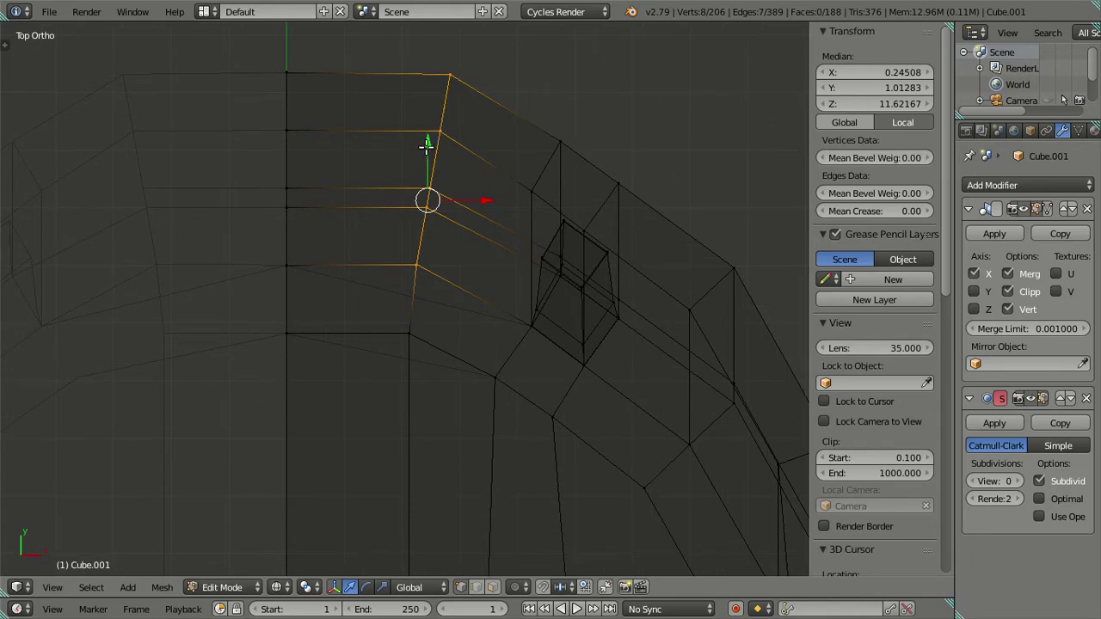
key(g)
key(y)
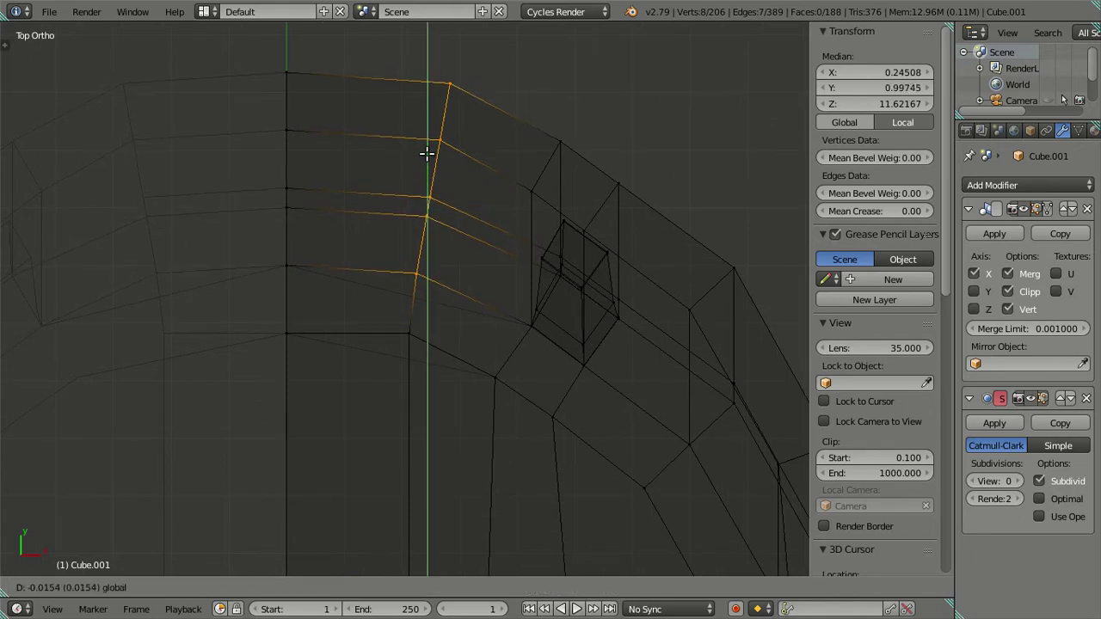
click(427, 155)
scroll(down, 3)
key(z)
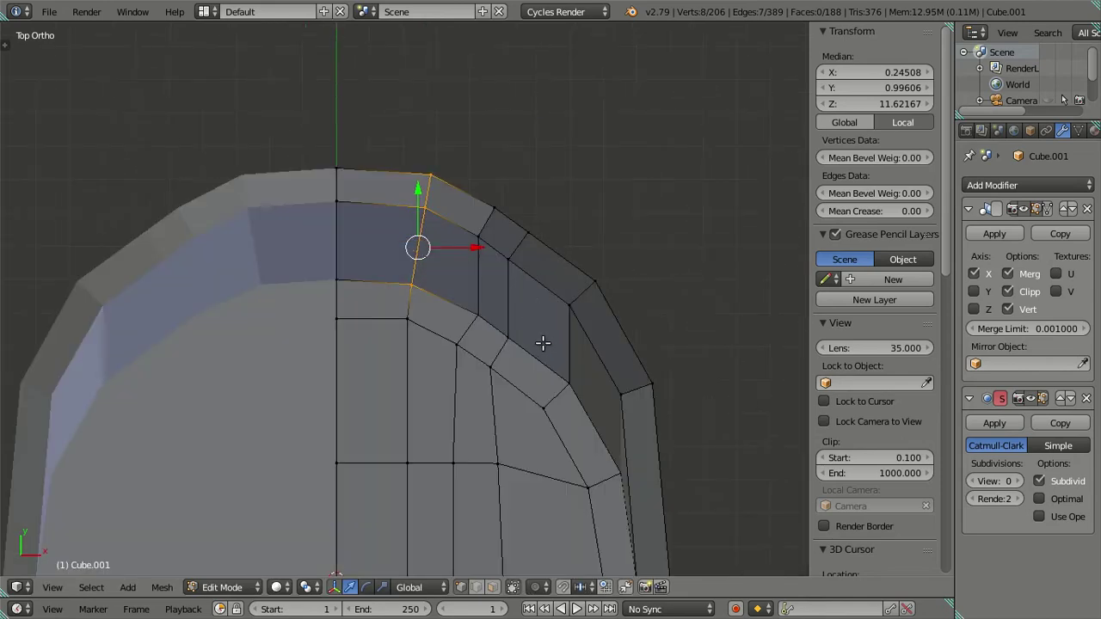
scroll(up, 3)
text(r)
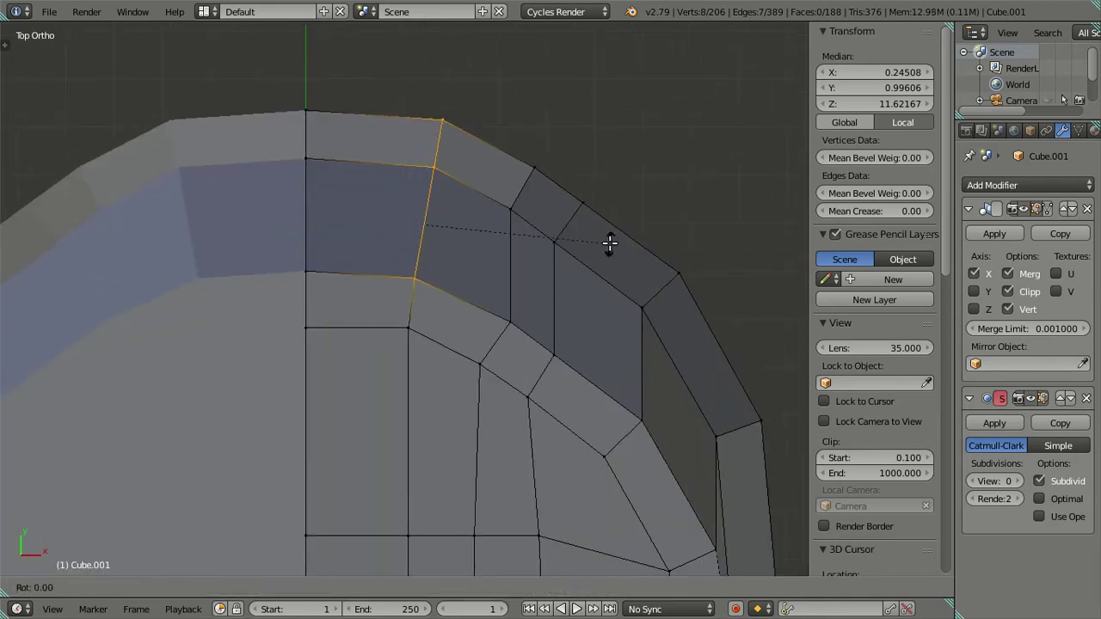
text(5)
key(Return)
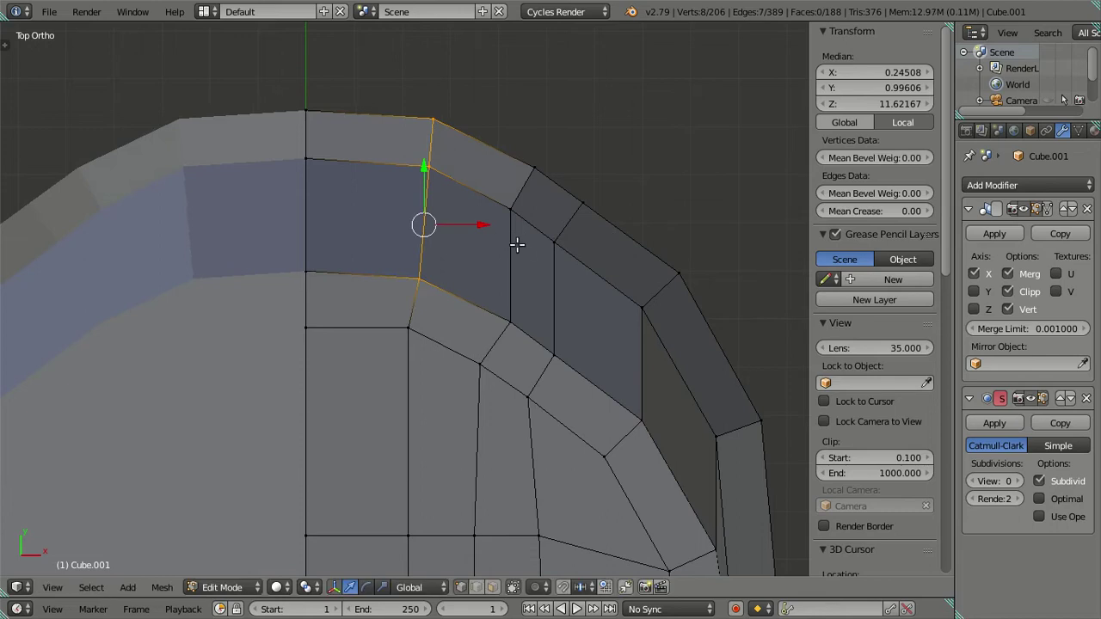
drag(478, 227, 476, 229)
click(477, 229)
key(a)
key(z)
scroll(down, 3)
key(z)
drag(506, 324, 290, 157)
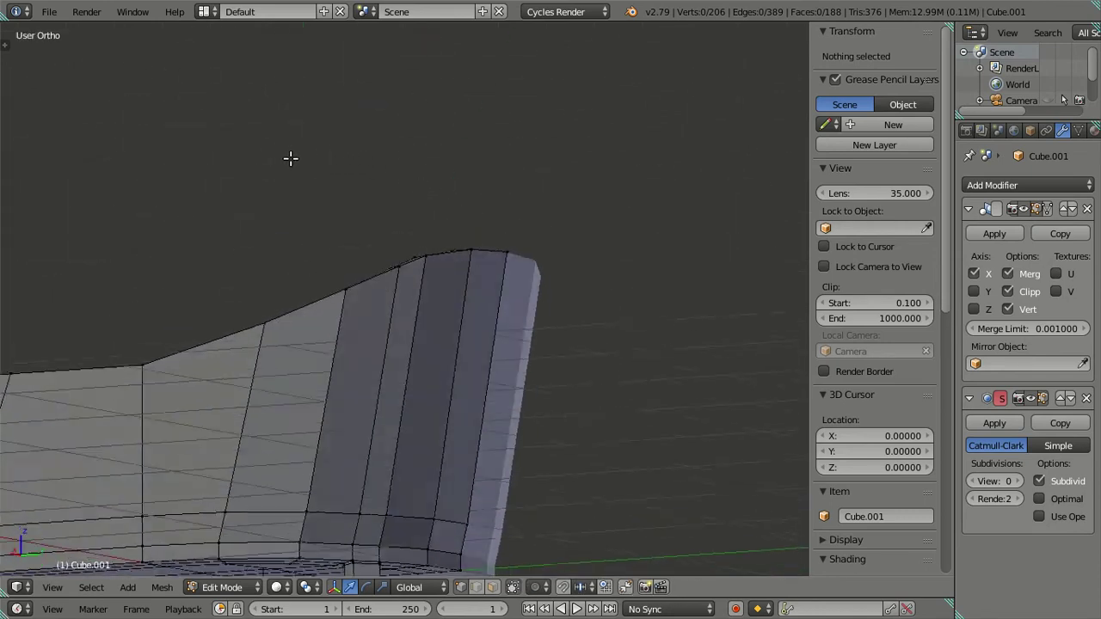
scroll(down, 3)
scroll(up, 3)
drag(430, 300, 387, 197)
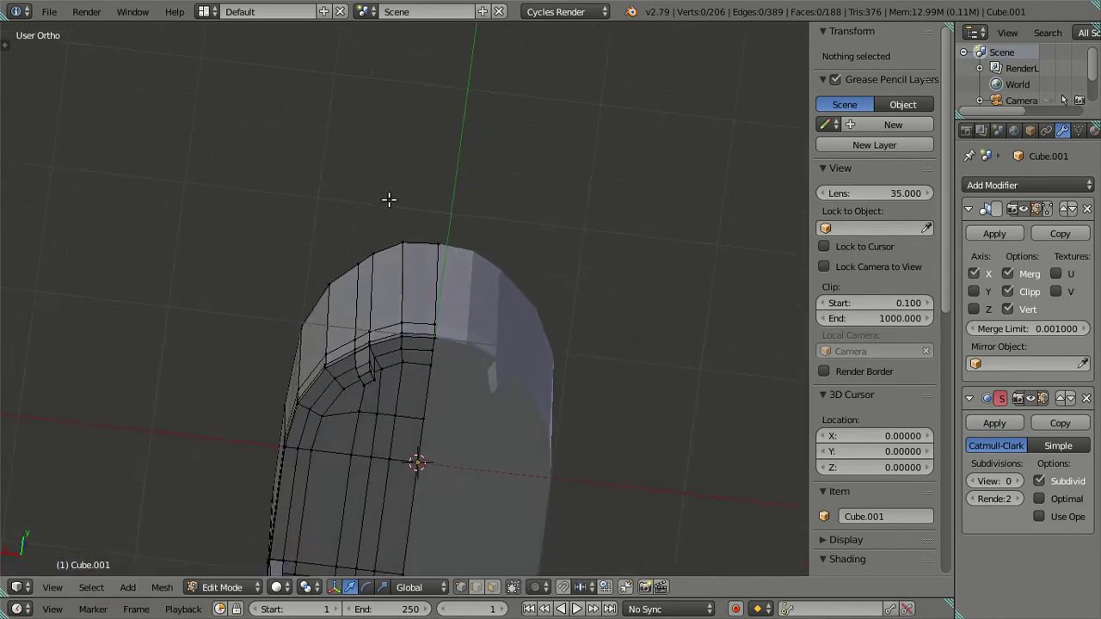
scroll(up, 3)
scroll(up, 3)
scroll(up, 3)
drag(427, 353, 429, 286)
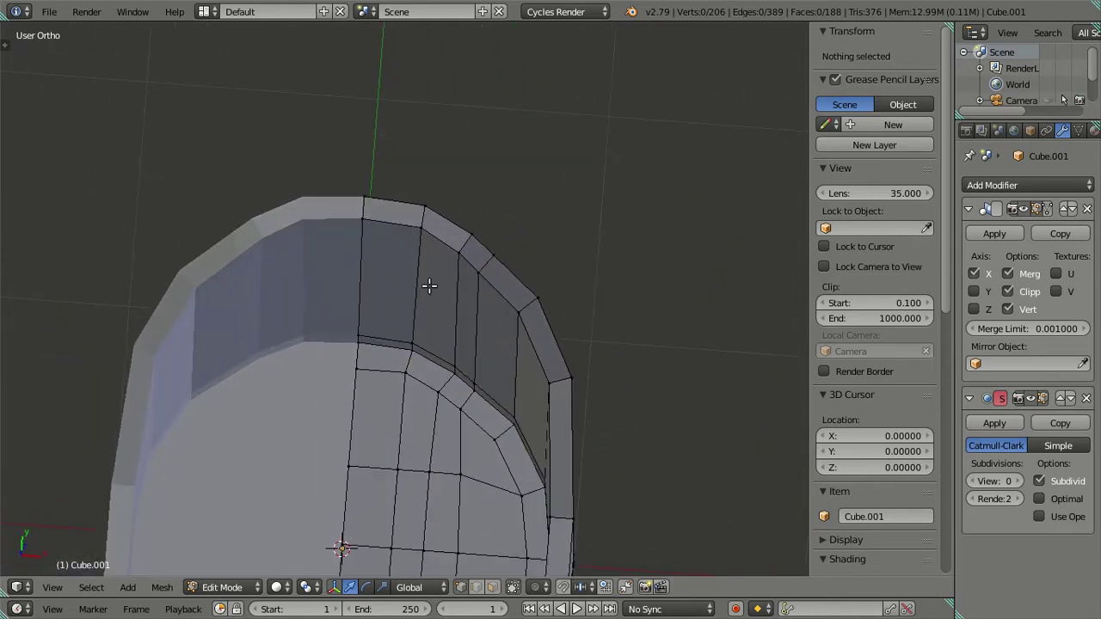
drag(454, 382, 423, 455)
key(z)
key(z)
scroll(up, 3)
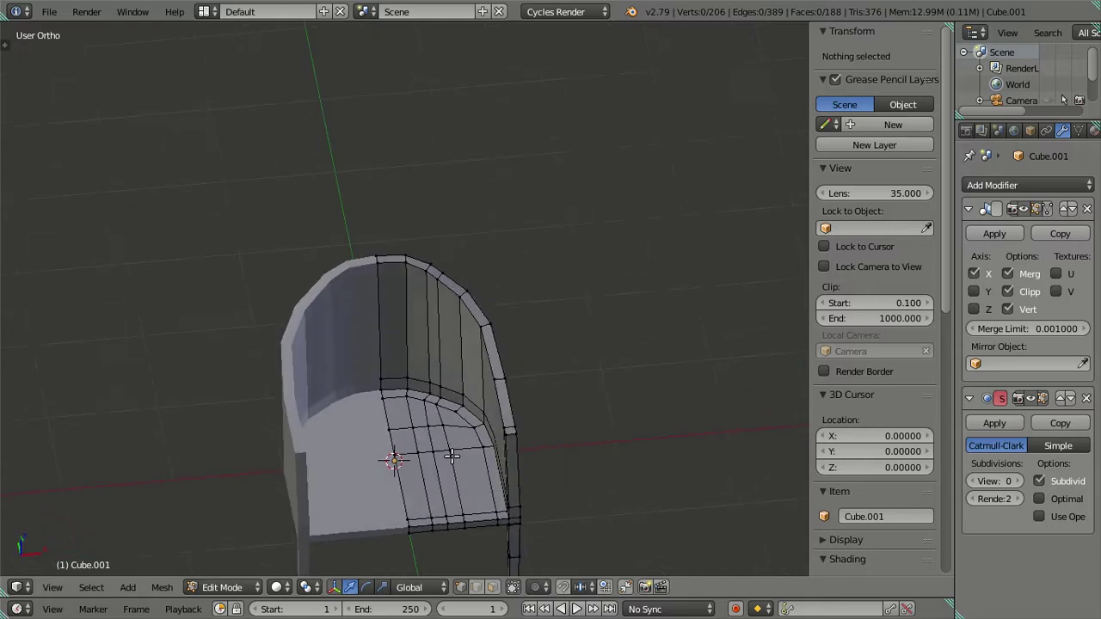
scroll(up, 3)
drag(456, 286, 315, 238)
Step: View the chair from the right side in wireframe, trying then cancelling a first backrest vertex move
key(KP_3)
key(z)
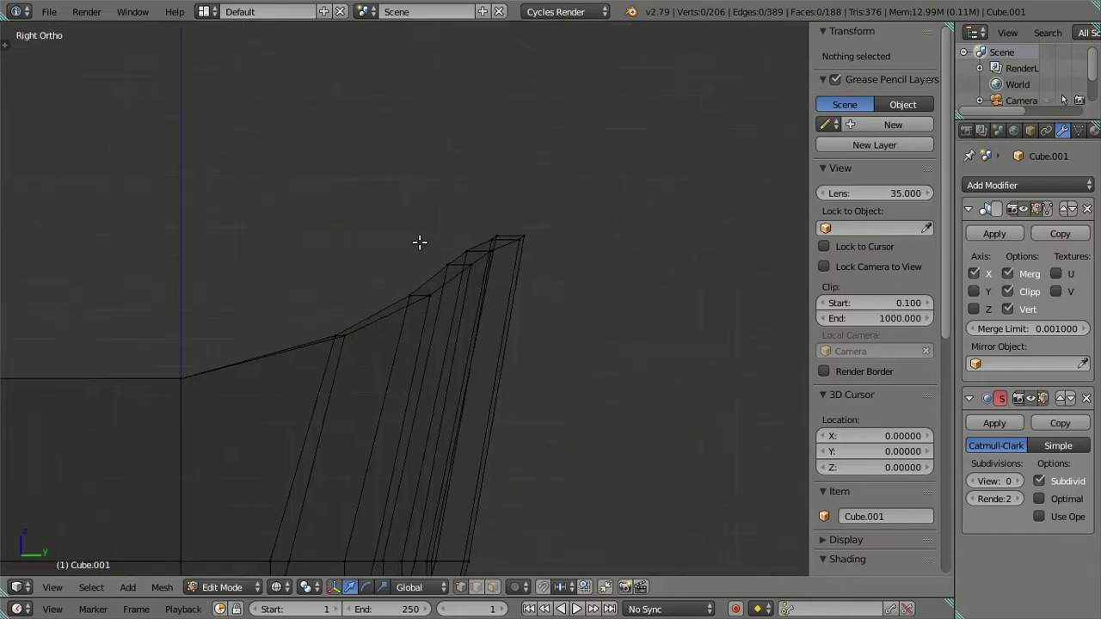
key(c)
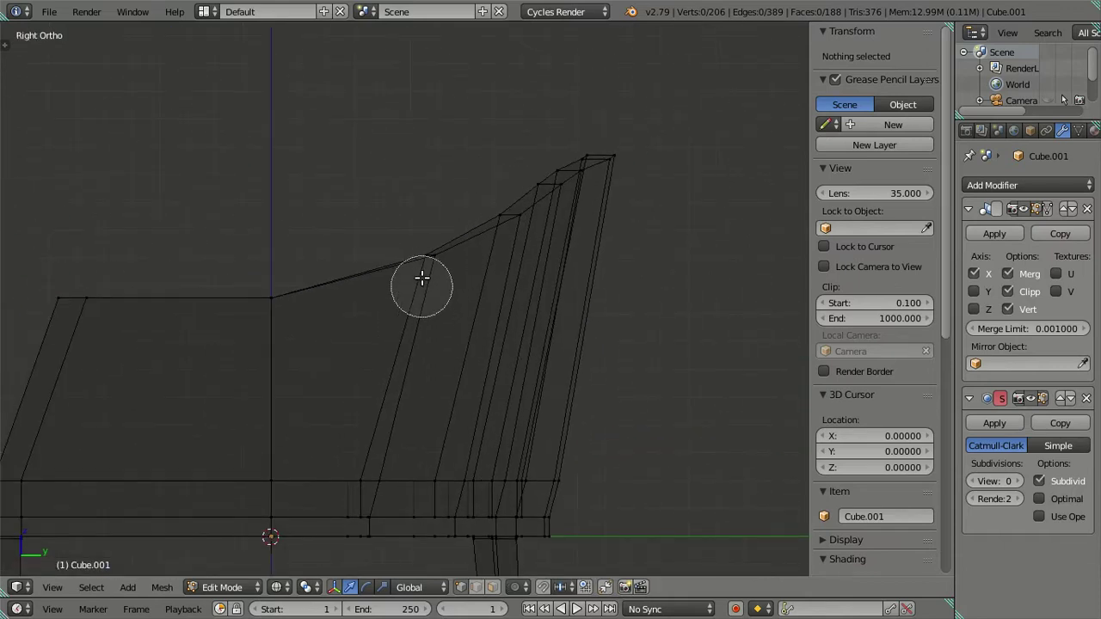
click(428, 258)
key(g)
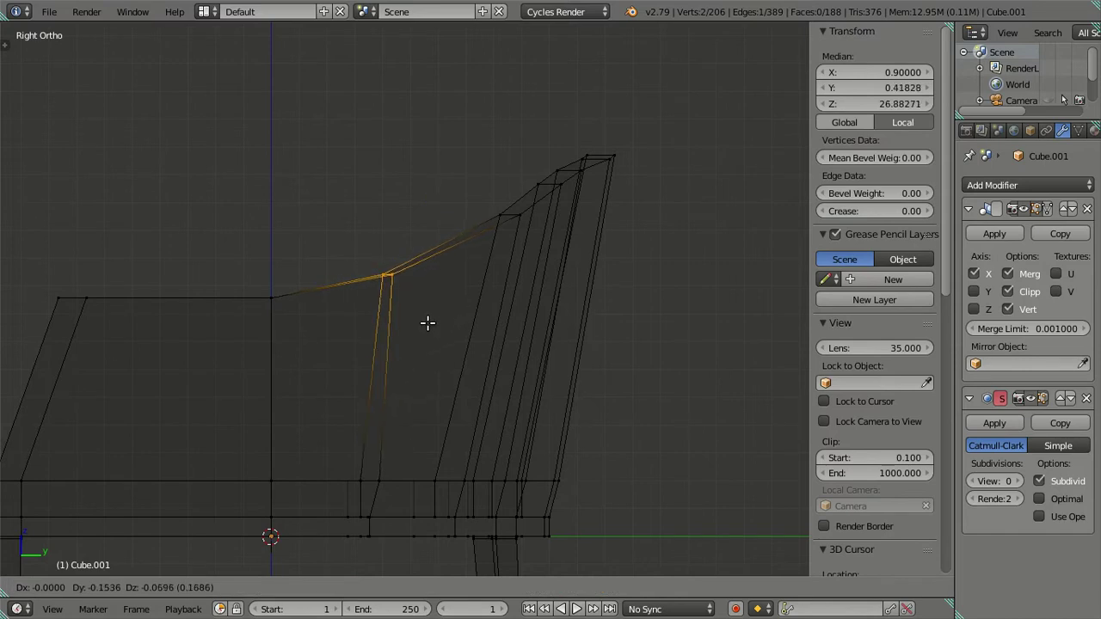
key(Escape)
key(z)
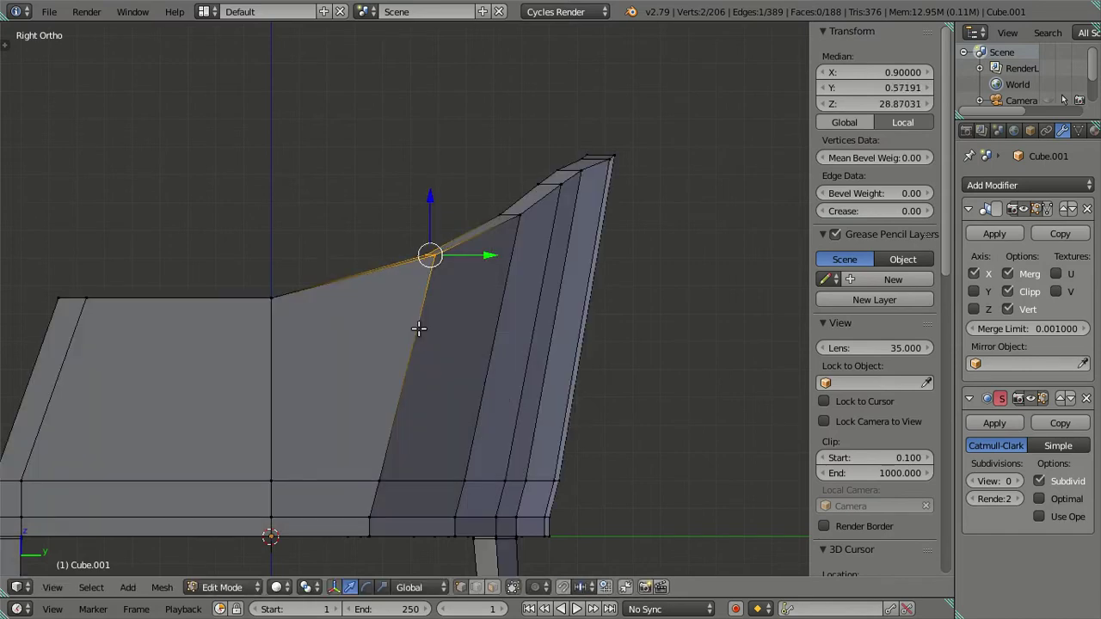
key(a)
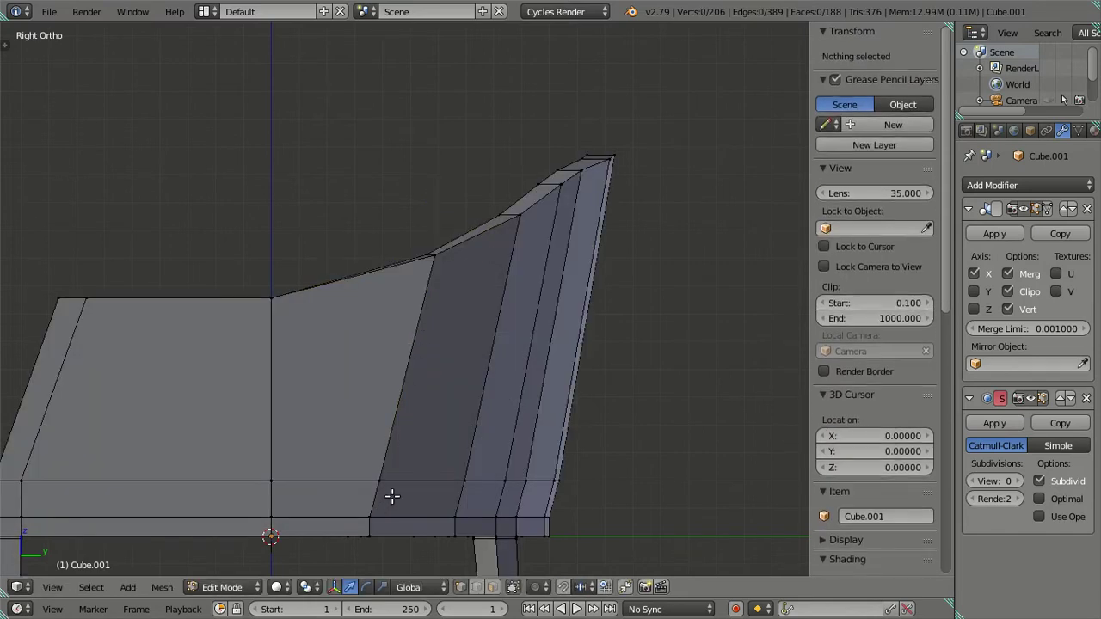
scroll(down, 3)
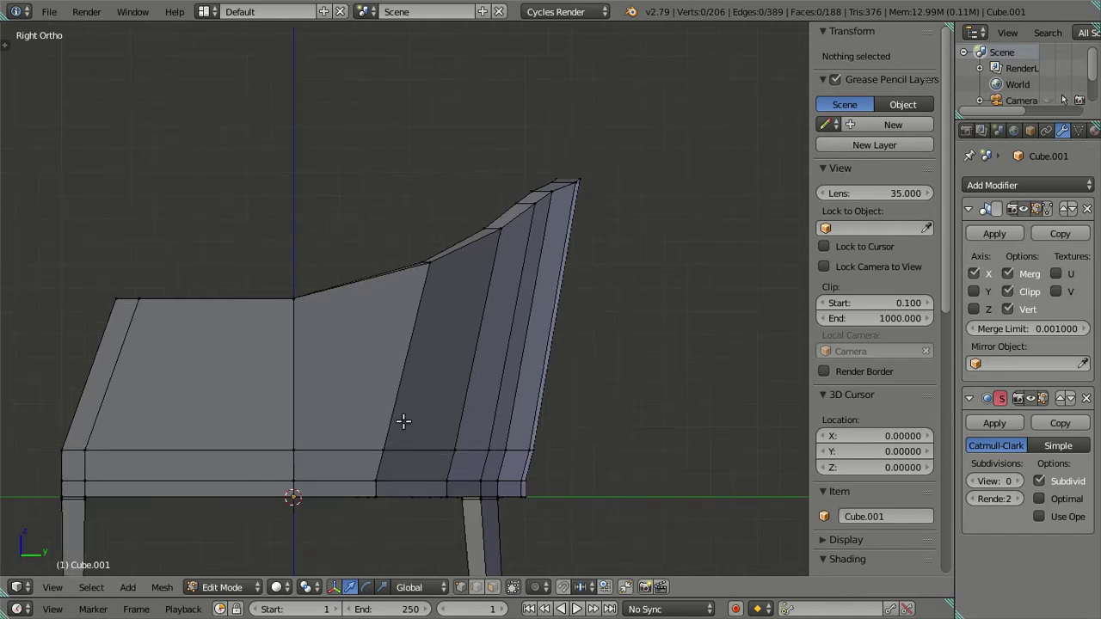
scroll(up, 3)
key(z)
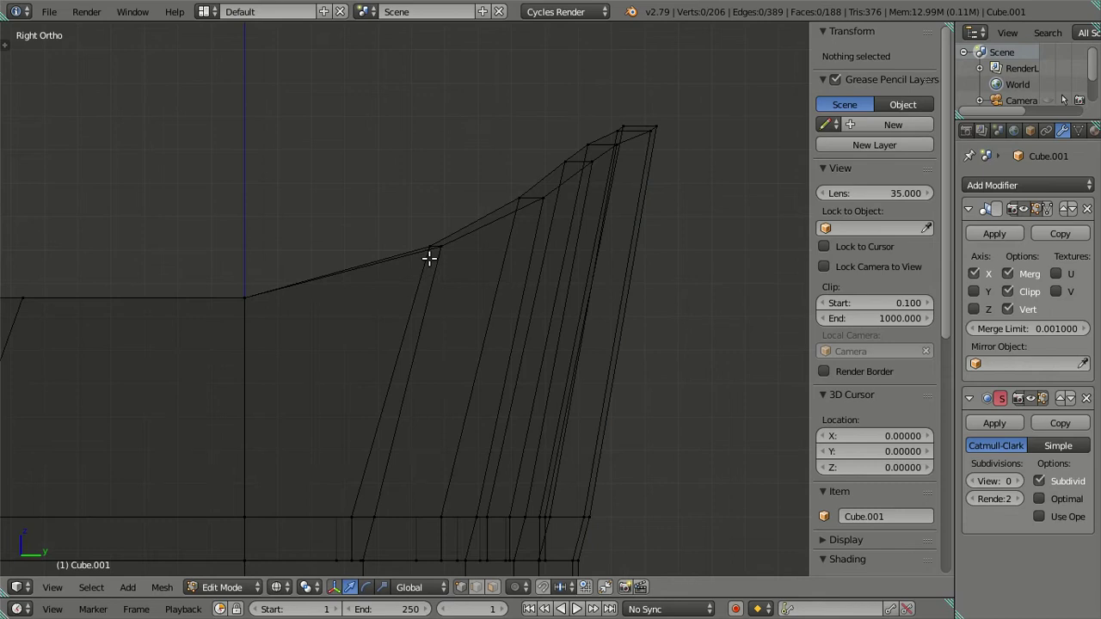
Step: Pull the backrest's top edge and vertices down and back in the right side view
right_click(429, 258)
key(g)
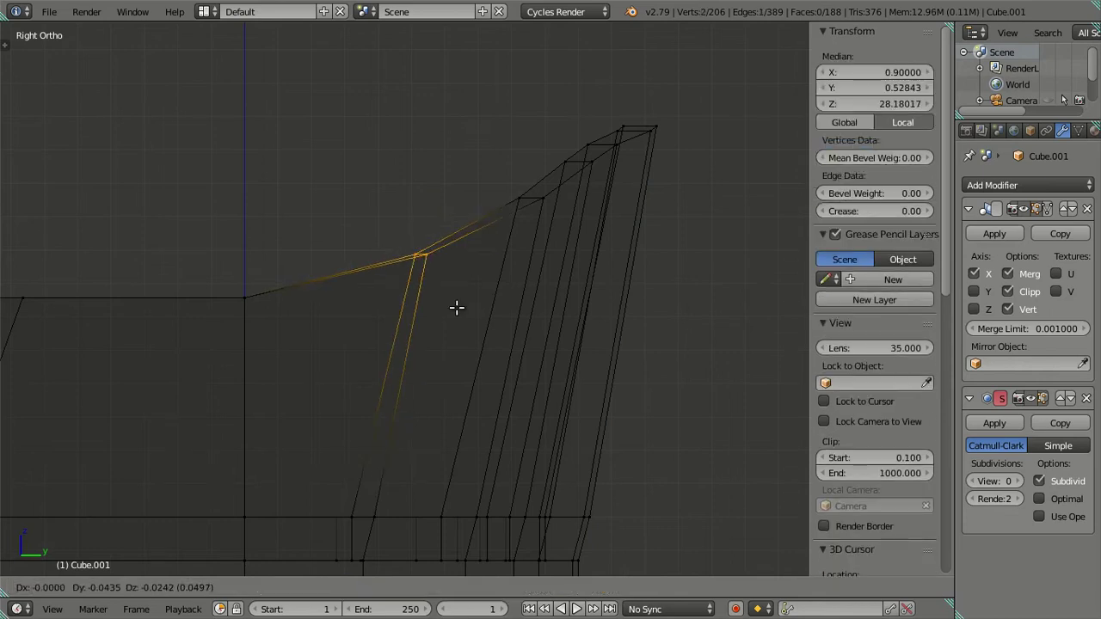
click(419, 322)
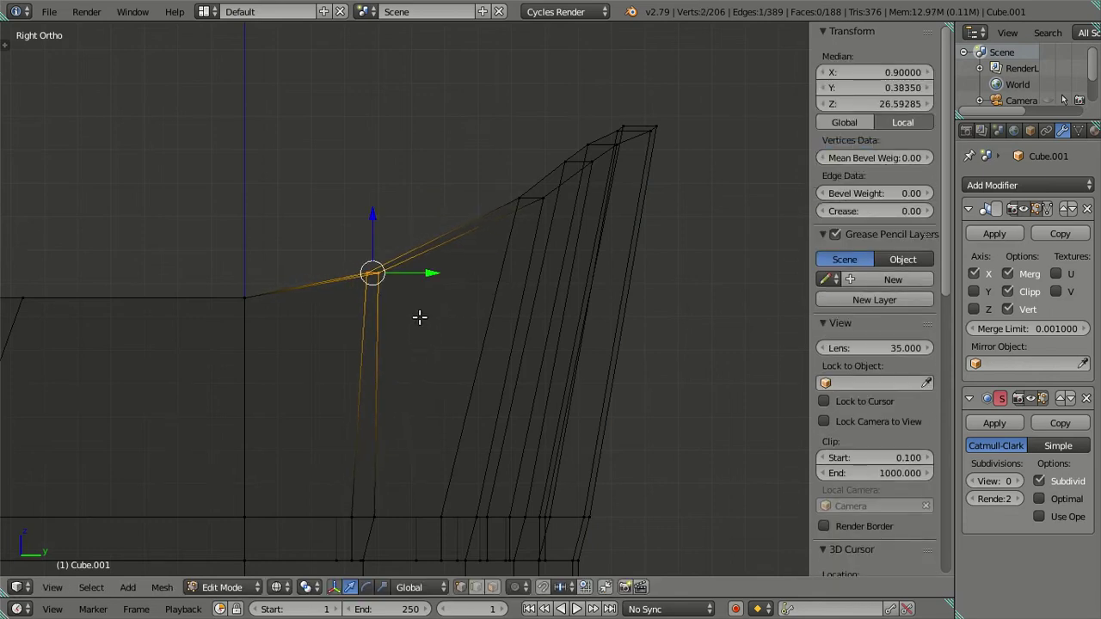
key(g)
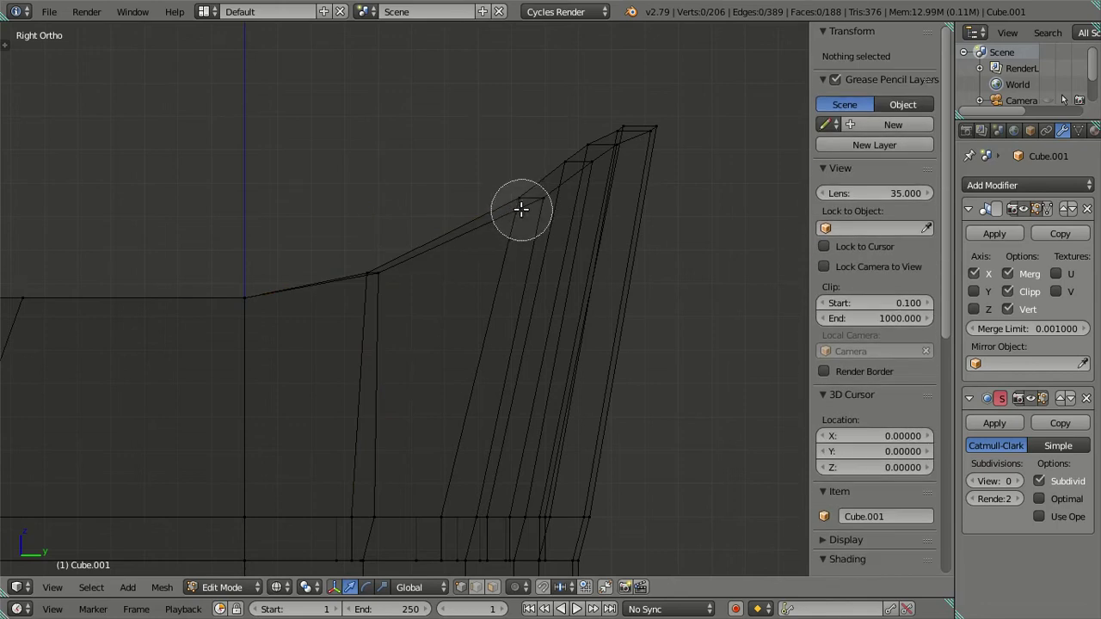
click(525, 204)
key(g)
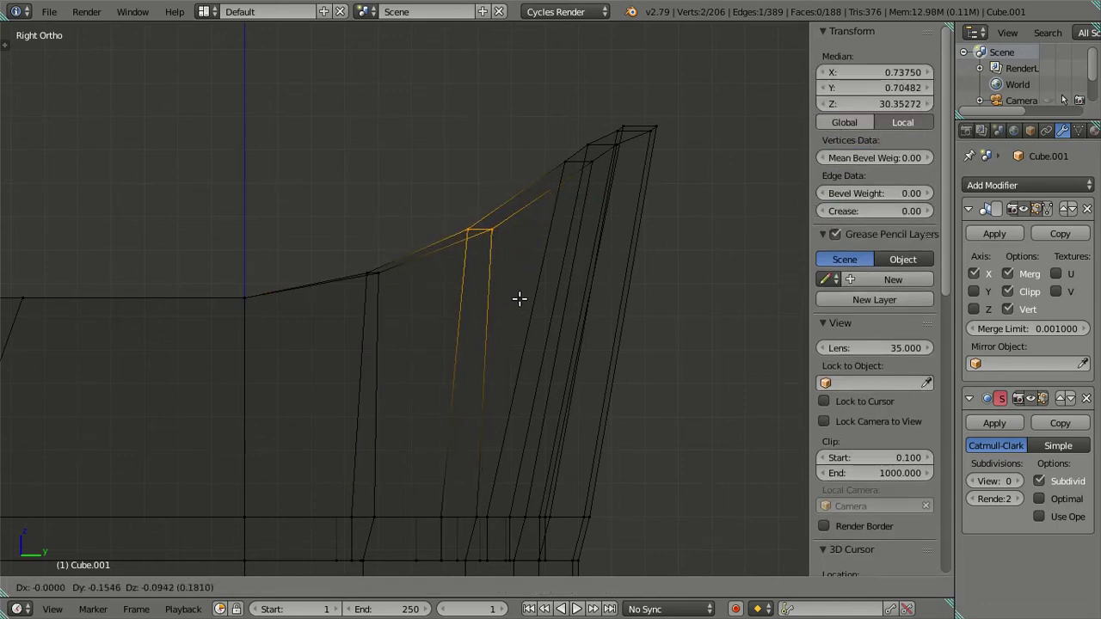
click(516, 298)
drag(516, 298, 481, 288)
key(a)
key(z)
key(z)
Step: Move the backrest's top rim vertices down and back, then inspect the softened upper curve
key(KP_3)
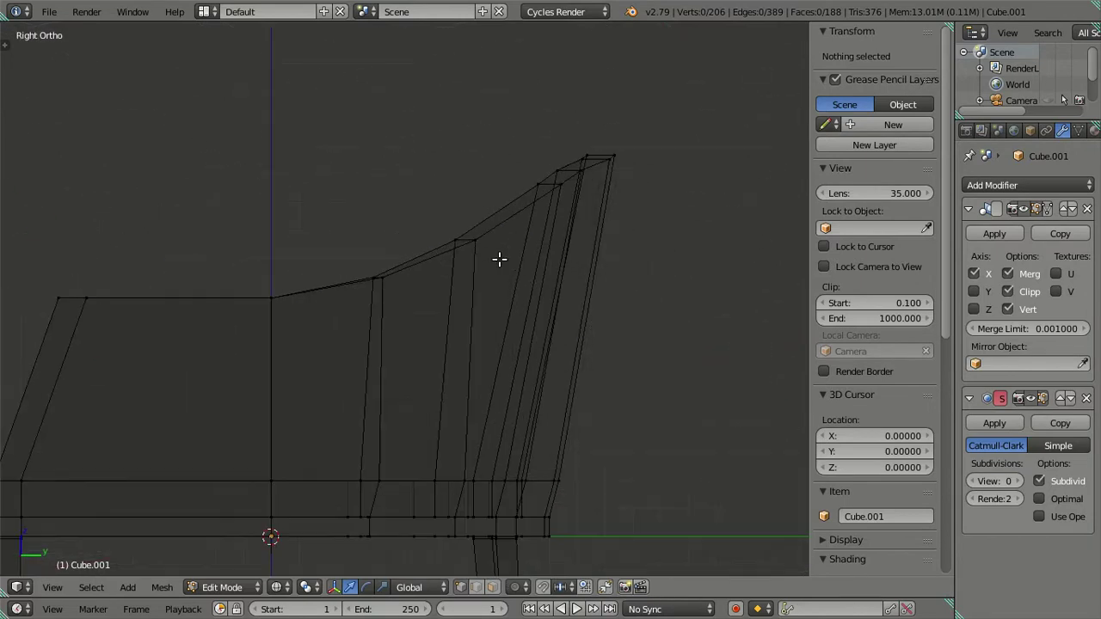
key(z)
drag(521, 243, 508, 275)
key(z)
key(z)
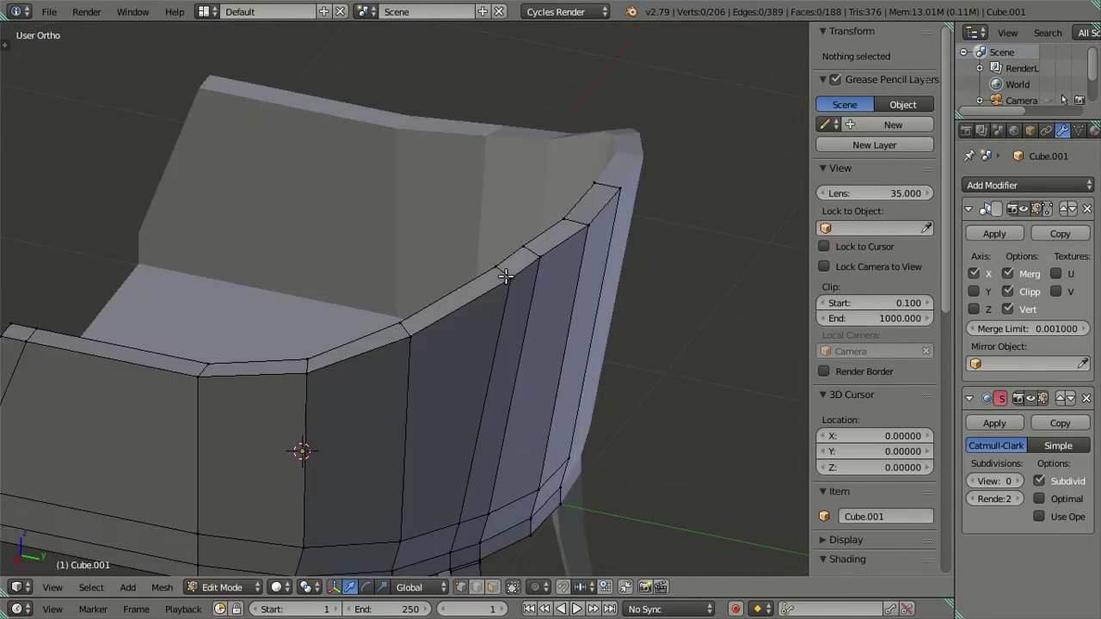
right_click(509, 263)
key(KP_3)
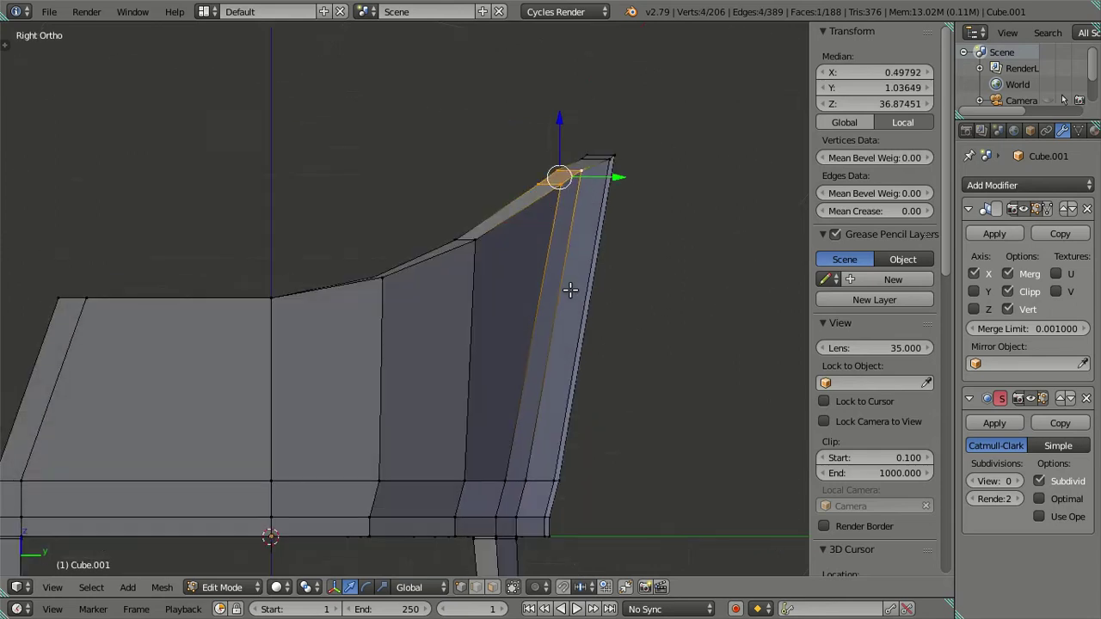
key(z)
key(g)
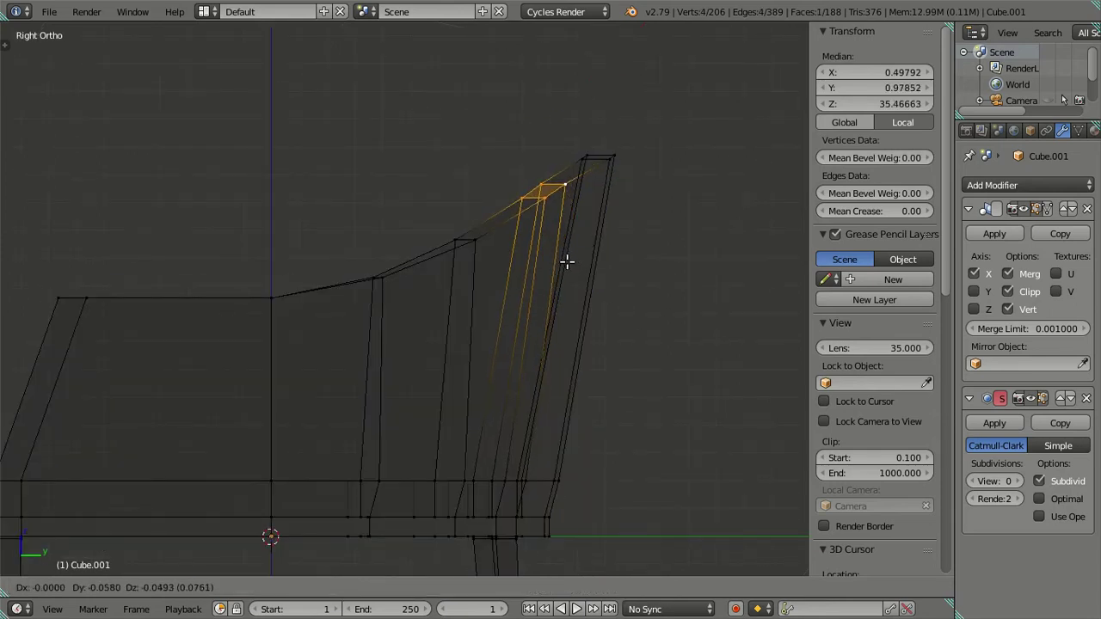
click(565, 261)
key(a)
key(z)
drag(359, 329, 381, 229)
right_click(387, 229)
right_click(442, 221)
right_click(535, 307)
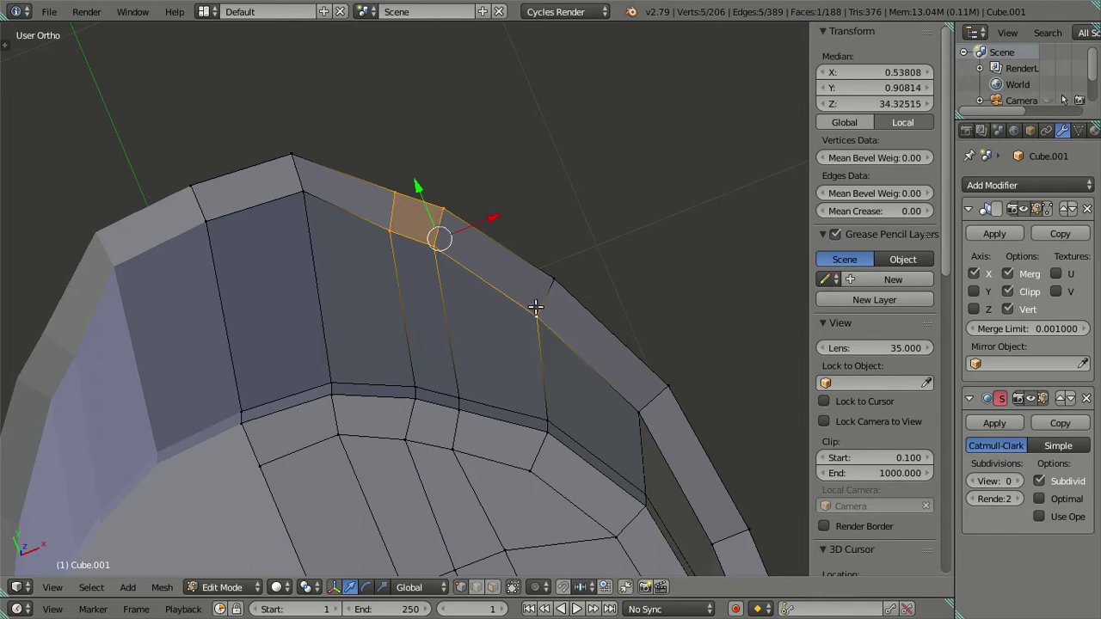
right_click(552, 280)
right_click(638, 413)
right_click(660, 384)
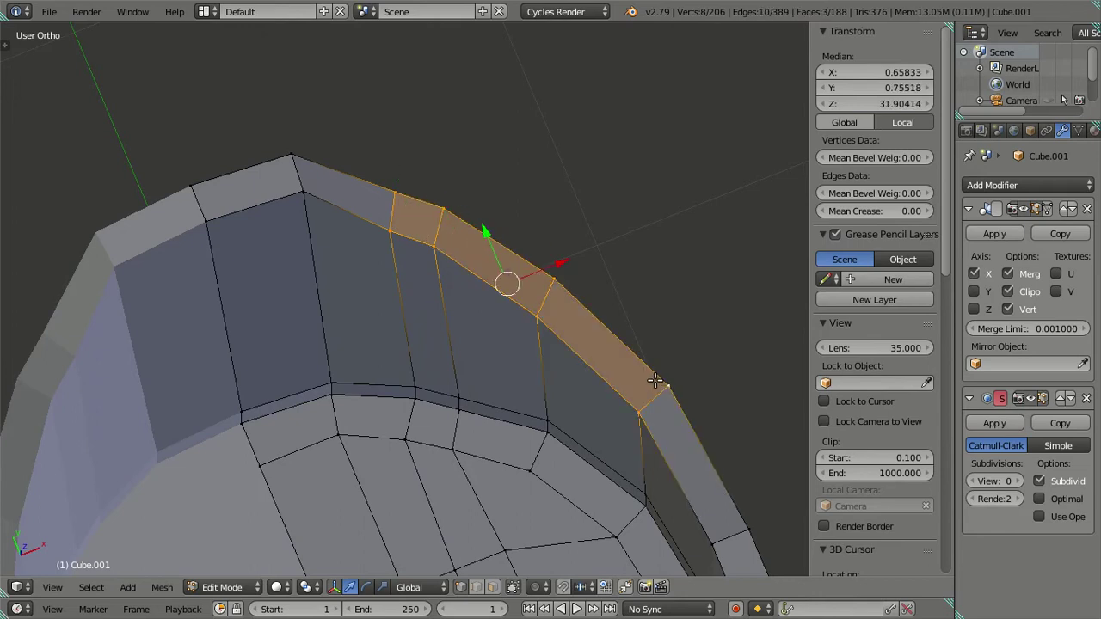
key(KP_7)
key(g)
key(x)
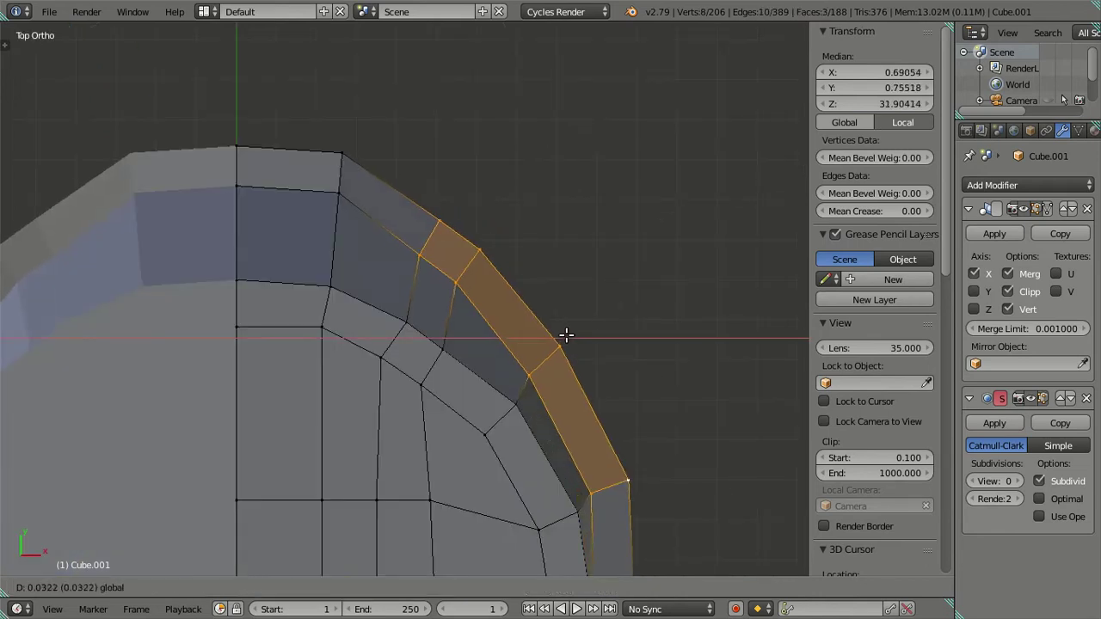
key(Escape)
key(ctrl+z)
key(ctrl+z)
key(ctrl+z)
key(ctrl+z)
key(ctrl+z)
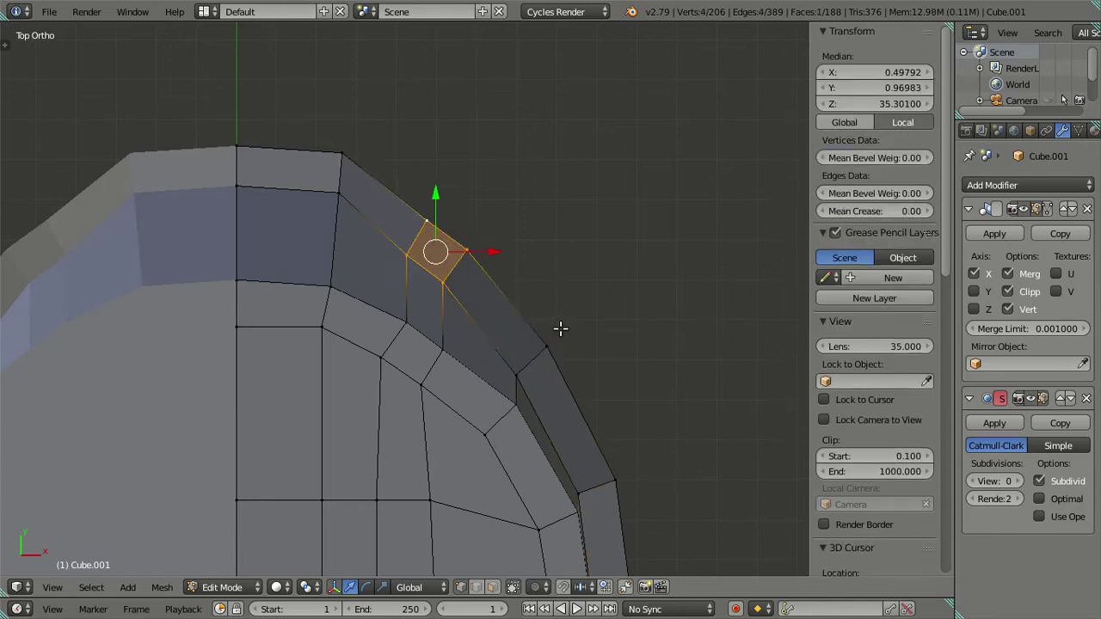
key(ctrl+z)
key(ctrl+z)
key(ctrl+z)
key(ctrl+z)
key(ctrl+z)
scroll(down, 3)
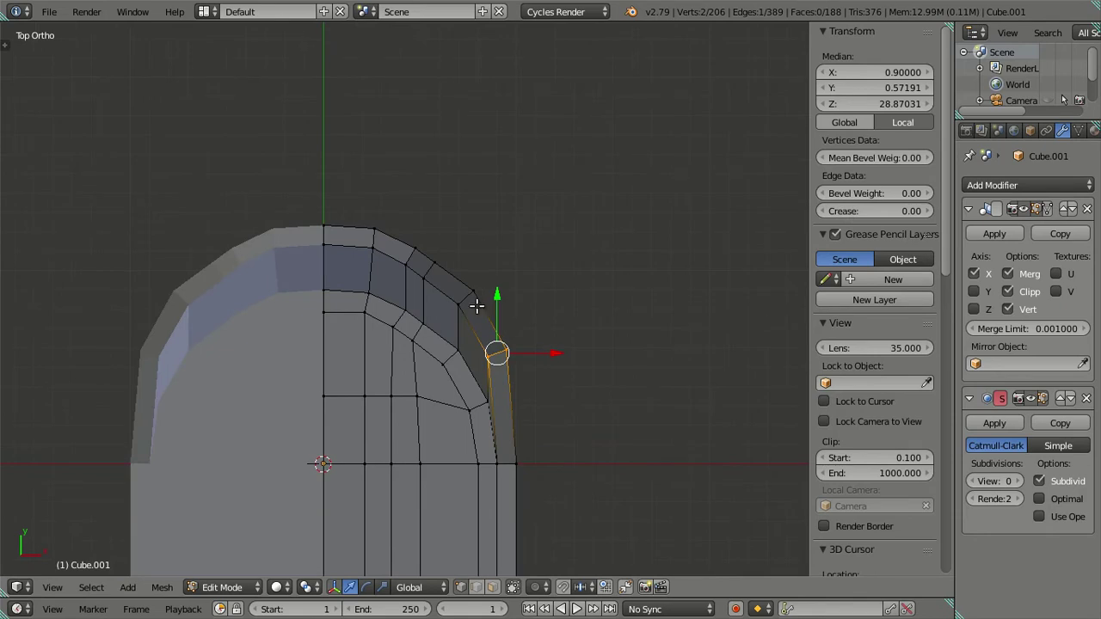
key(ctrl+z)
key(ctrl+z)
key(ctrl+z)
key(z)
key(z)
drag(528, 462, 352, 297)
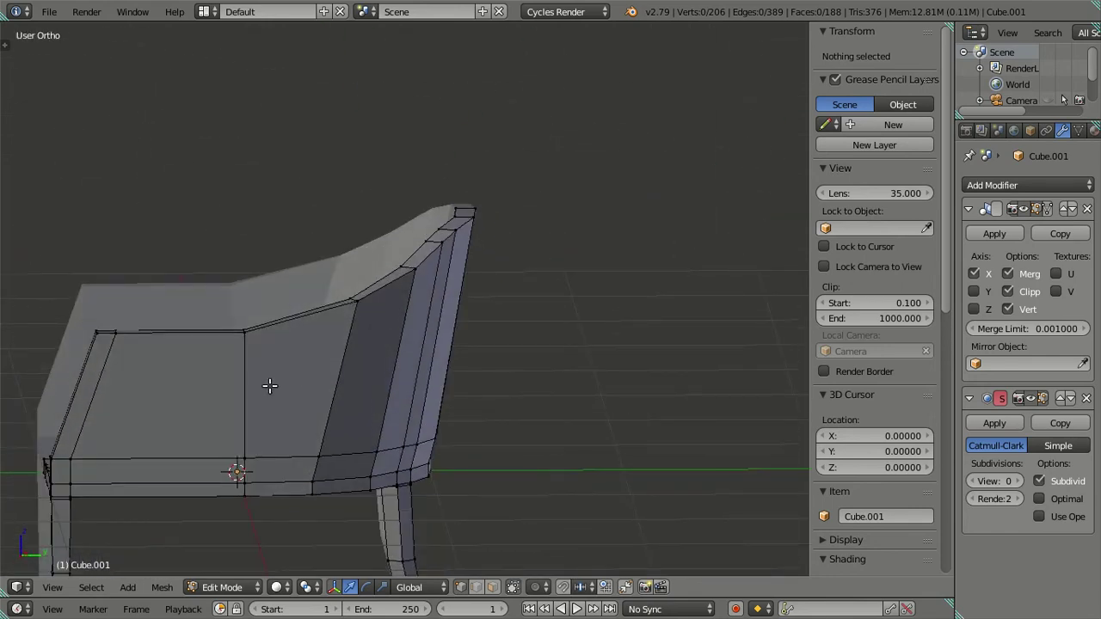
drag(269, 386, 464, 318)
key(KP_3)
Step: Add two loop cuts around the seat and backrest, then slide one loop higher
key(z)
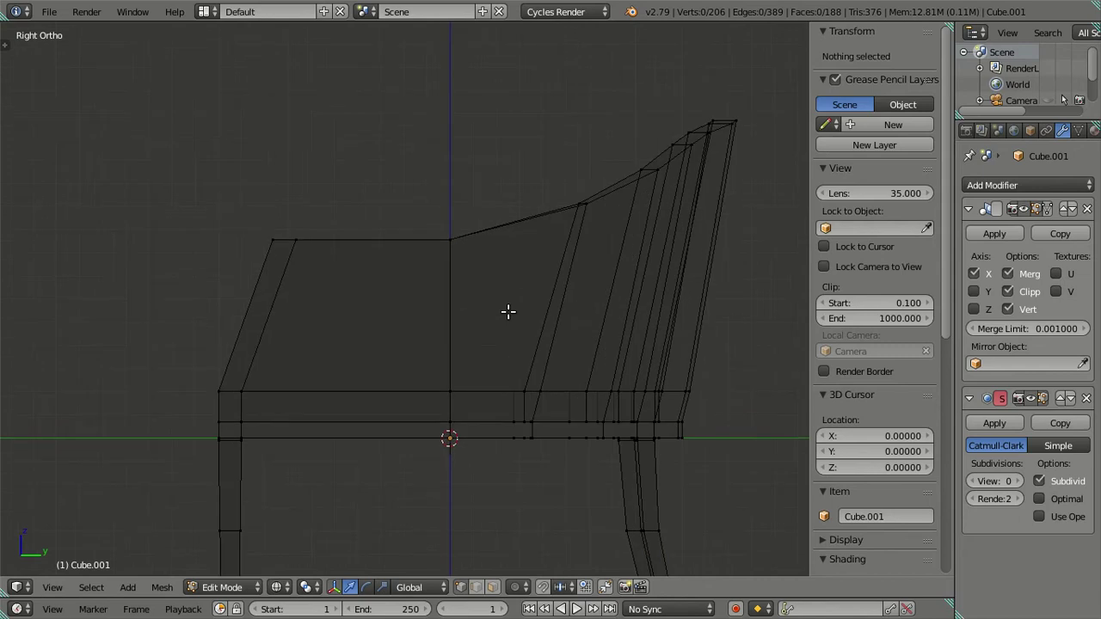
key(ctrl+r)
scroll(up, 3)
click(553, 309)
right_click(553, 310)
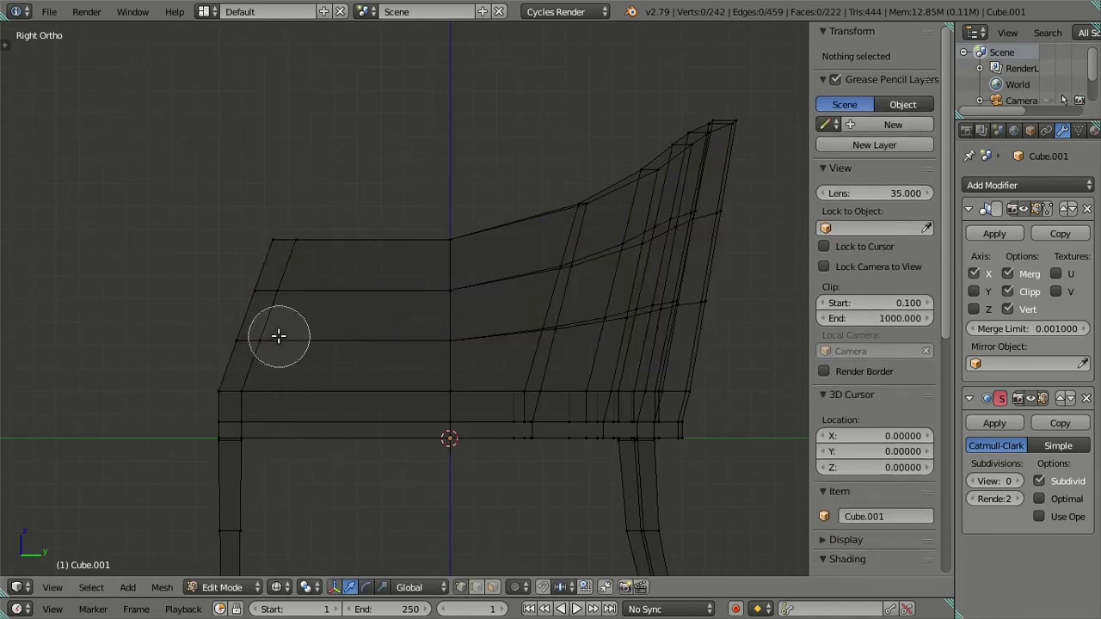
right_click(246, 340)
click(305, 340)
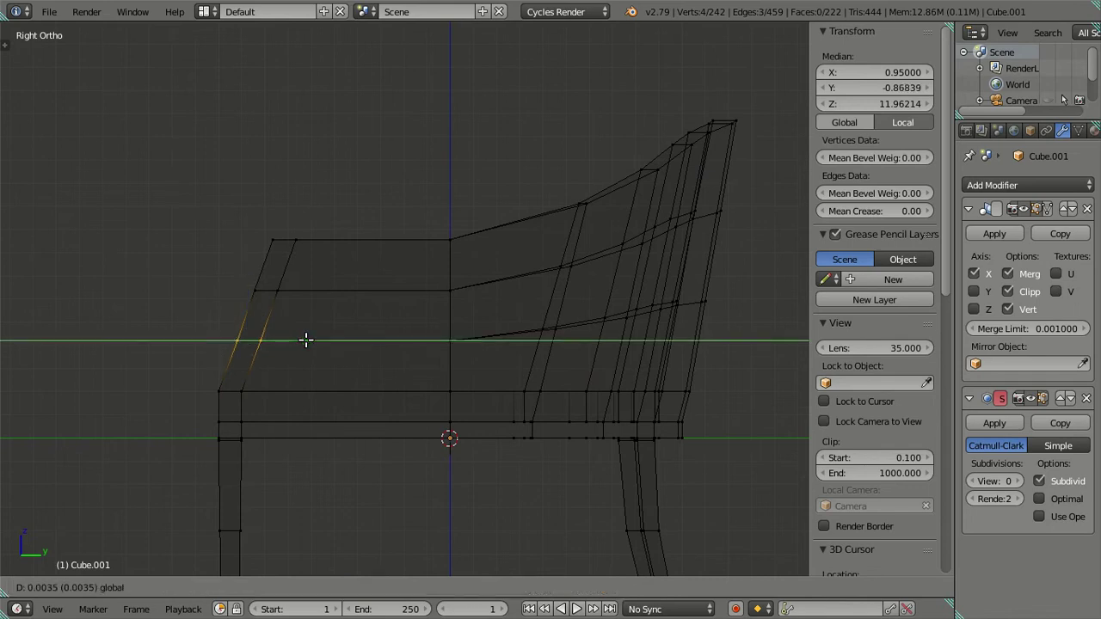
drag(305, 340, 322, 352)
drag(318, 350, 344, 287)
Step: Preview the chair in Object Mode with Subdivision Surface viewport level 2
key(Tab)
key(z)
drag(344, 287, 404, 362)
click(1017, 480)
drag(653, 404, 495, 307)
key(Tab)
Step: Set the viewport subdivision level to 0 and toggle between Object and Edit Mode
drag(412, 244, 363, 232)
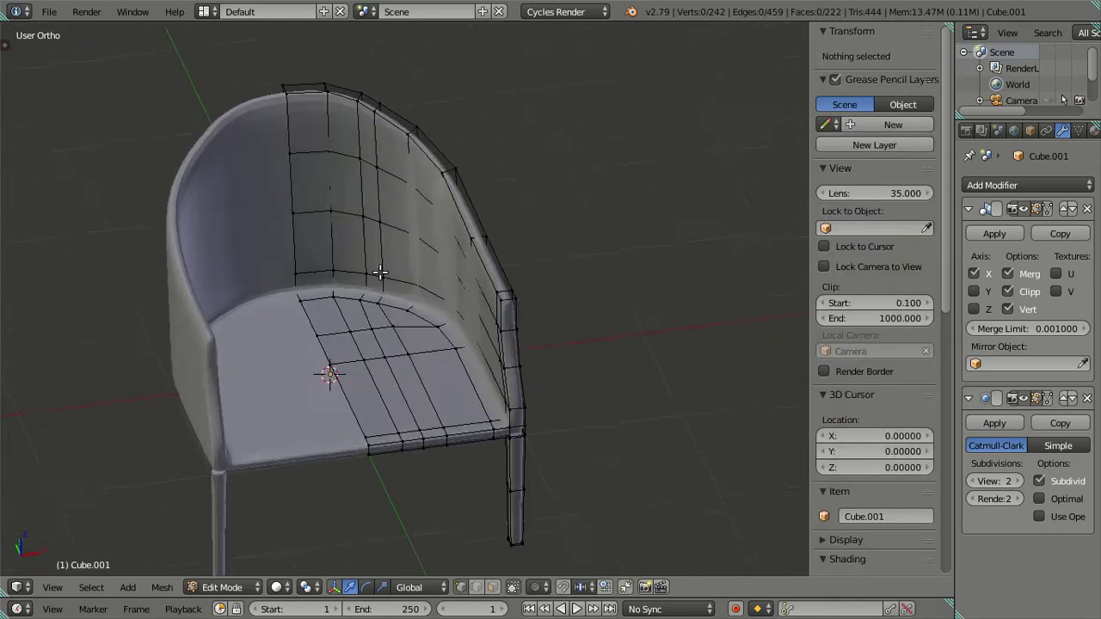
key(Tab)
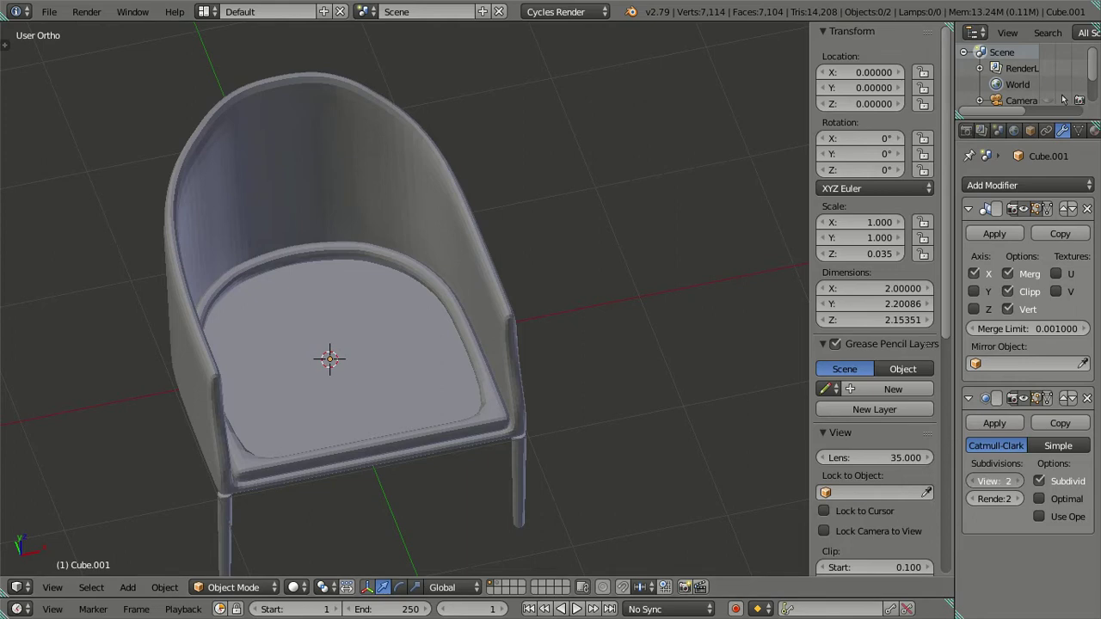
drag(995, 481, 963, 481)
key(Tab)
drag(356, 184, 413, 270)
key(Tab)
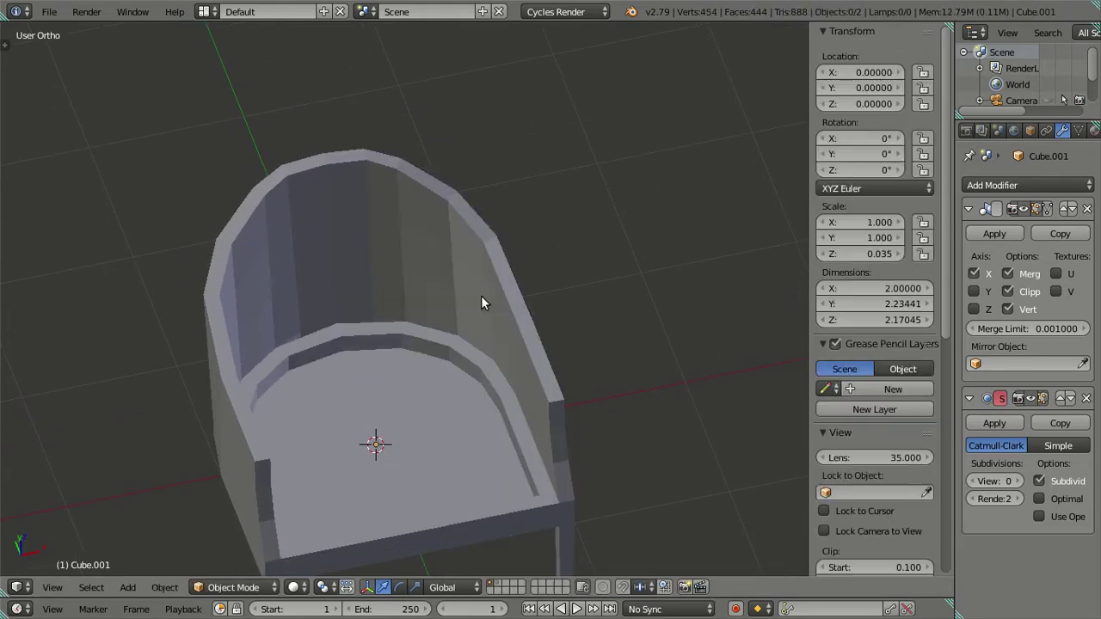
key(Tab)
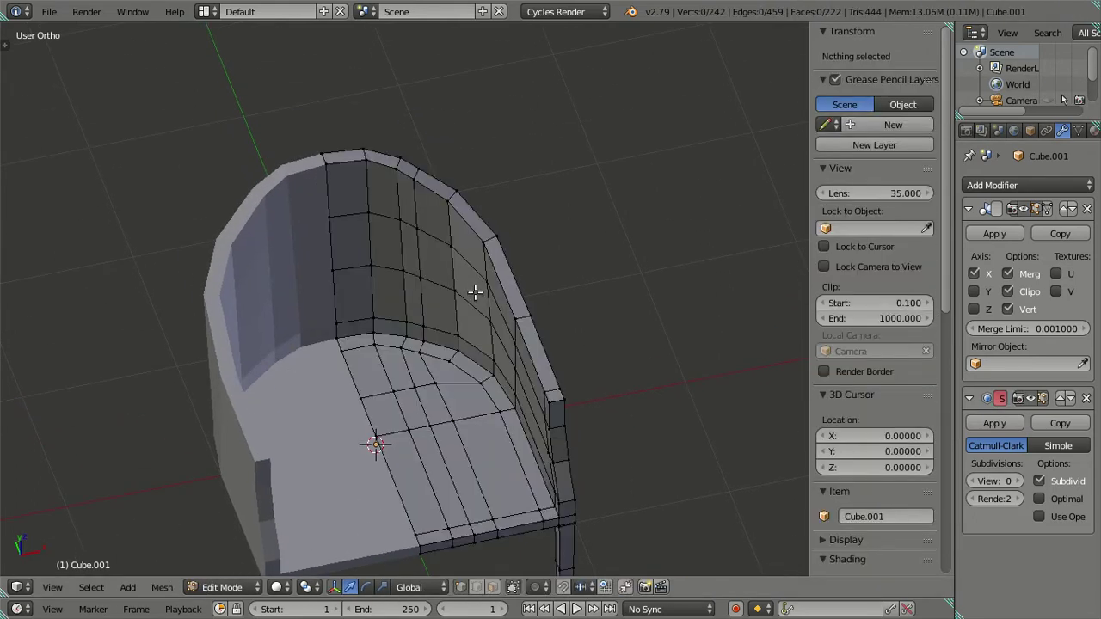
key(Tab)
Step: Cycle the smoothing preview through levels 1 and 2, back to 0, then re-enter Edit Mode
key(ctrl+1)
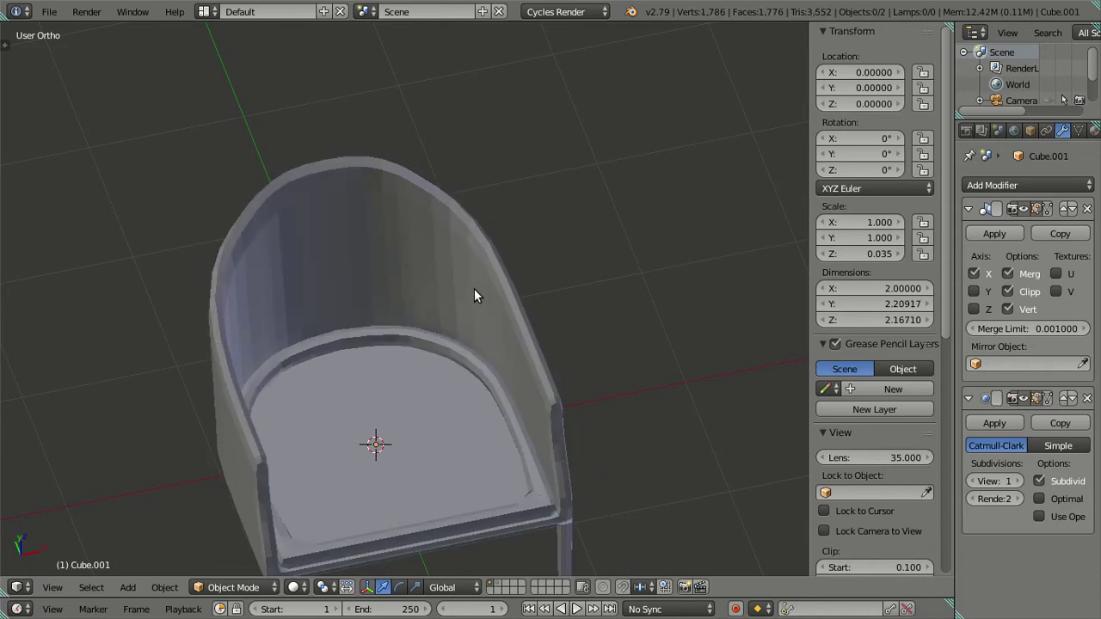
key(Tab)
key(Tab)
key(ctrl+2)
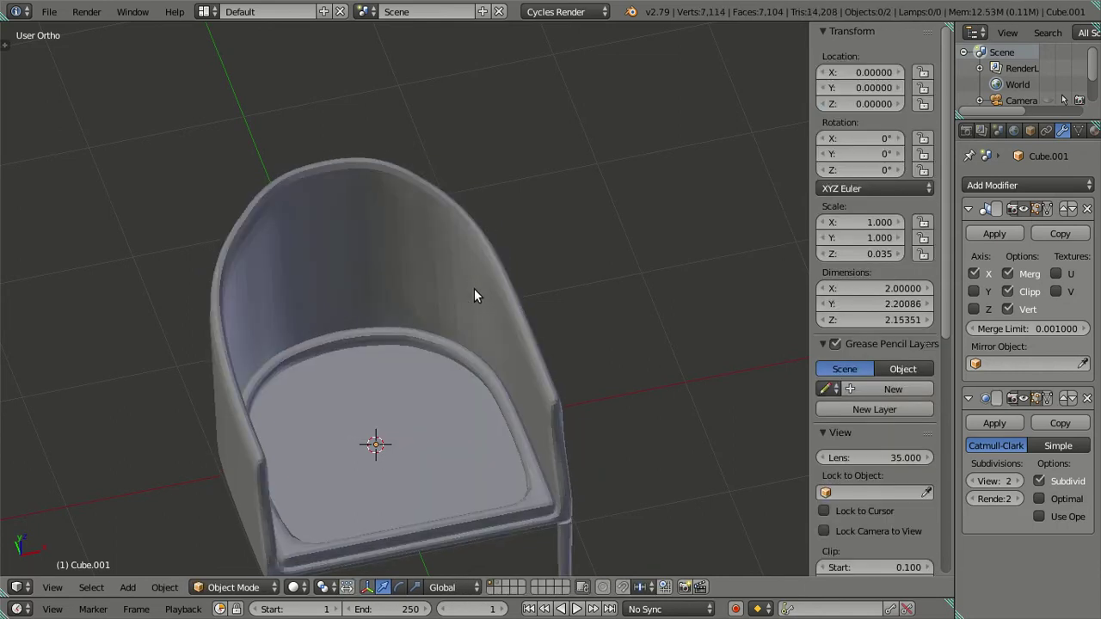
key(ctrl+1)
key(ctrl+0)
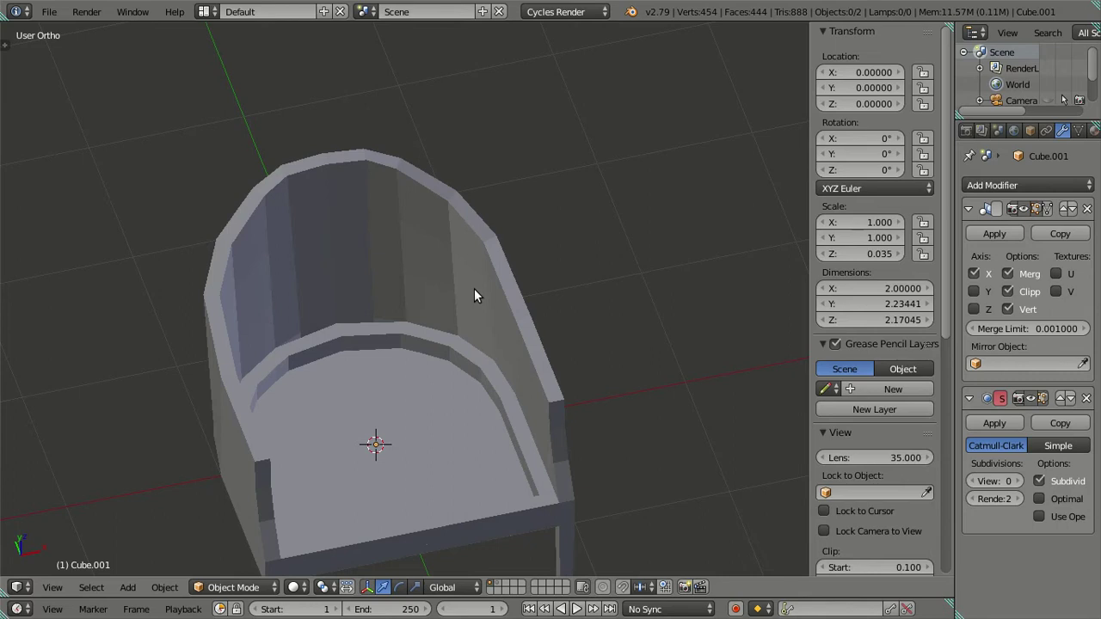
key(Tab)
drag(486, 301, 348, 333)
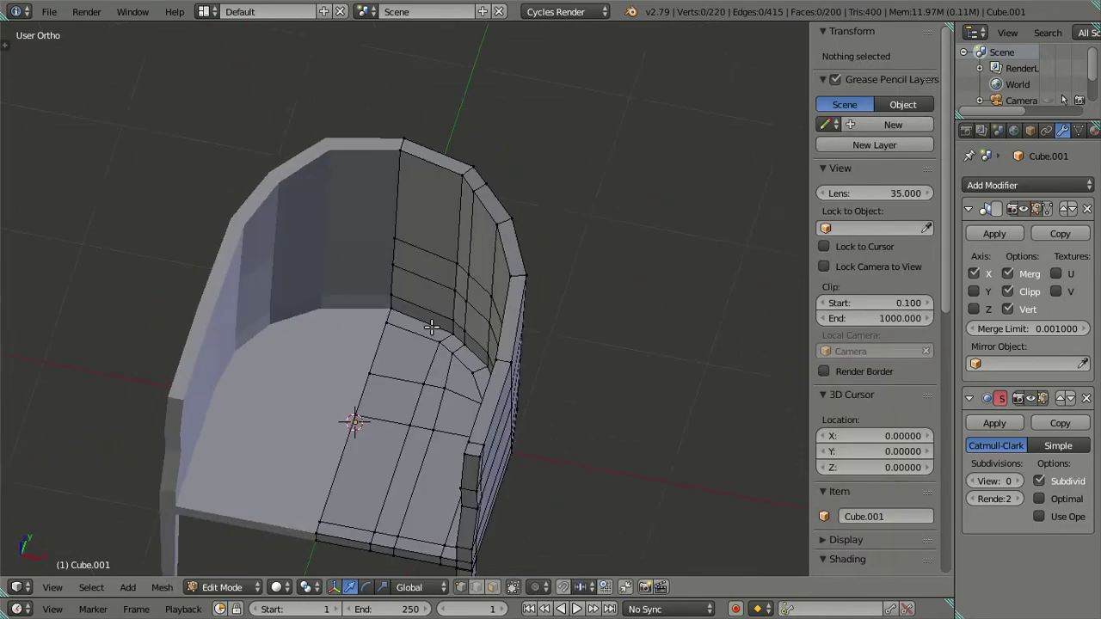
Step: Restore the level 2 smoothing preview and frame the armrest in right-side wireframe Edit Mode
key(Tab)
key(ctrl+2)
drag(597, 400, 384, 310)
key(Tab)
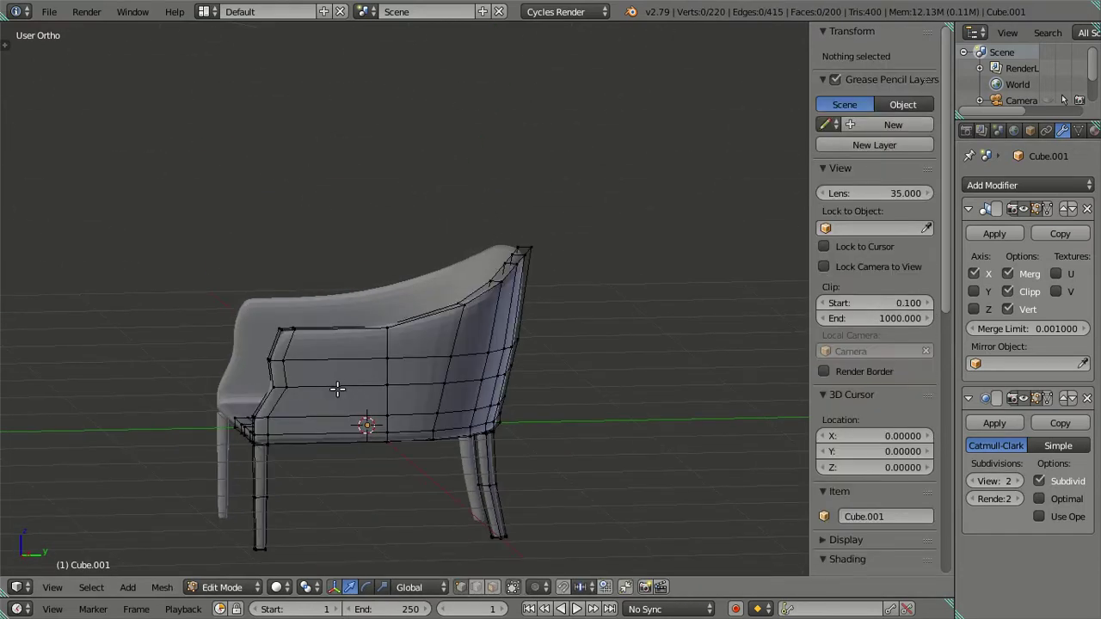
scroll(up, 3)
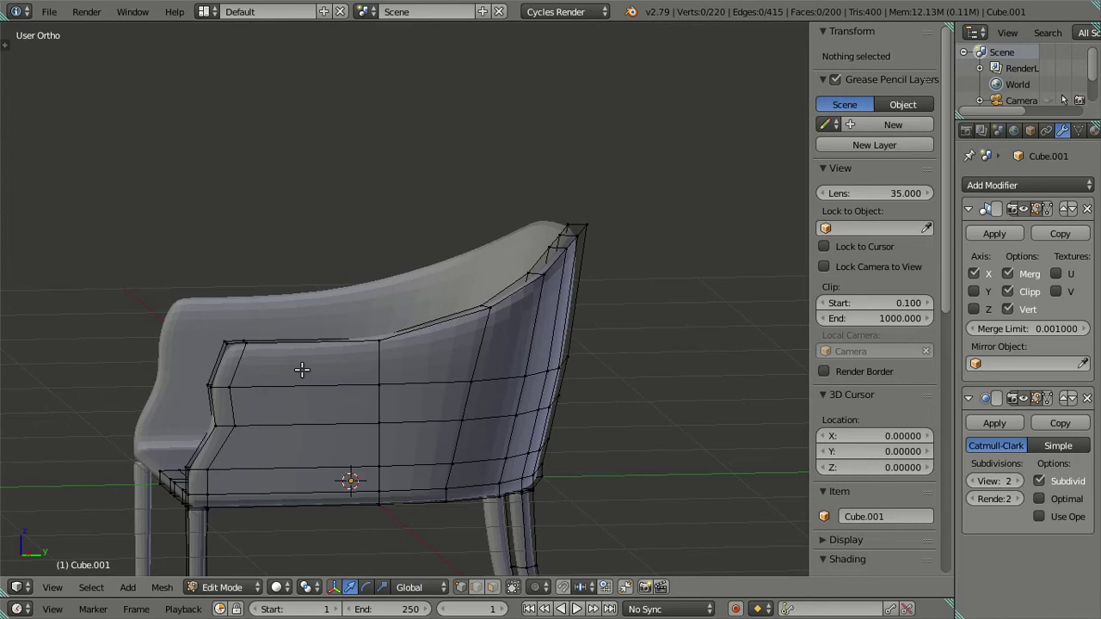
key(KP_3)
key(z)
drag(211, 399, 300, 348)
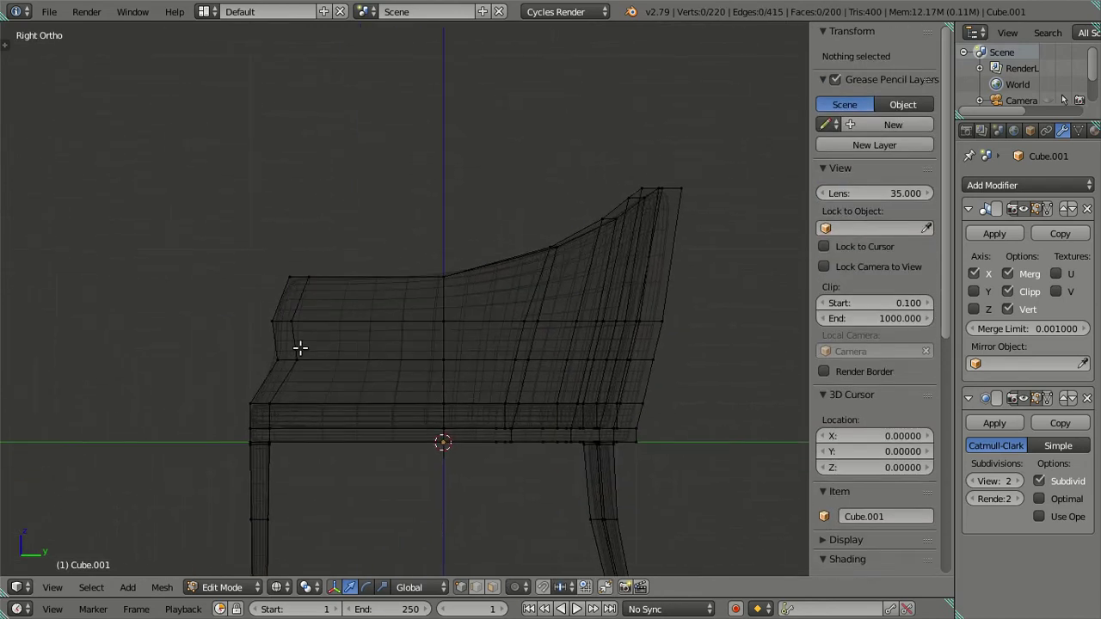
Step: Circle-select the armrest's front vertices and slide them along the Y axis
key(c)
drag(270, 341, 347, 325)
right_click(310, 320)
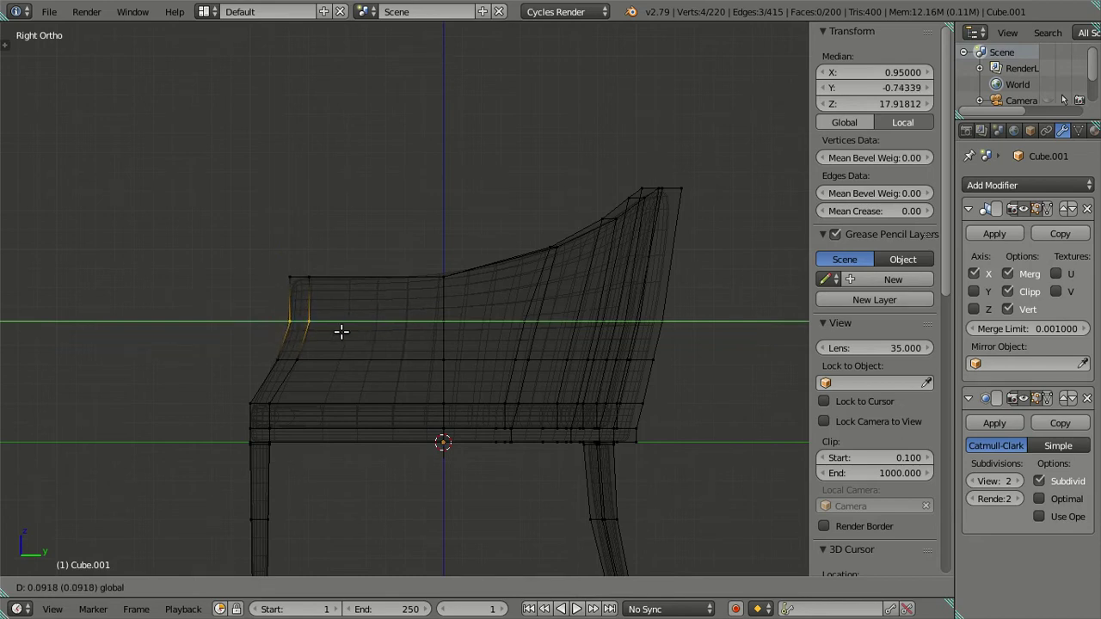
click(343, 332)
scroll(up, 3)
drag(307, 356, 344, 336)
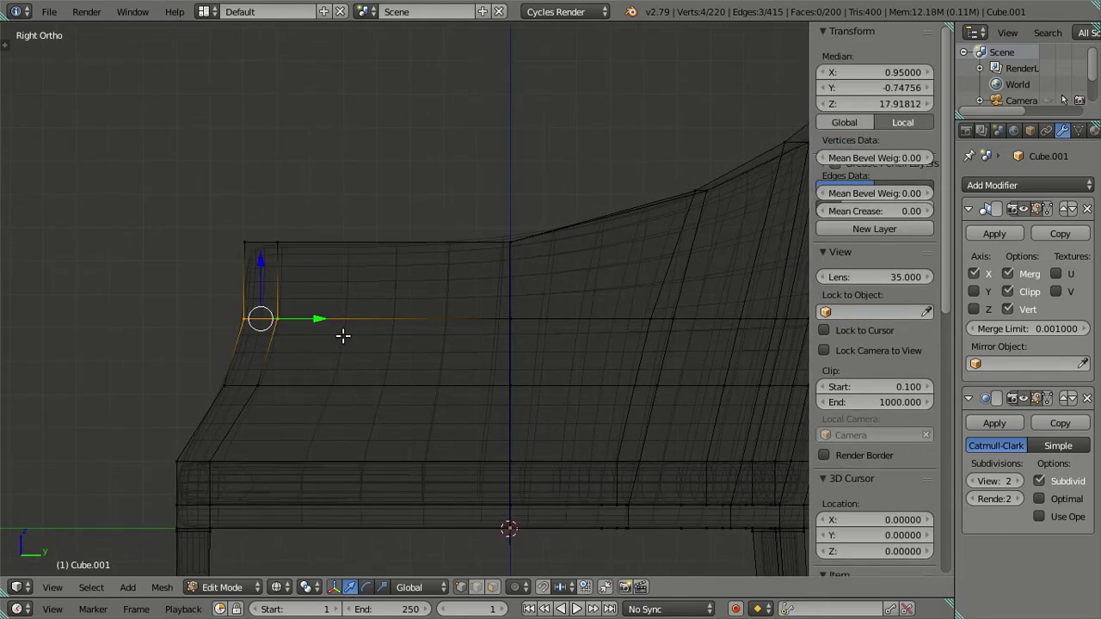
drag(320, 319, 331, 322)
key(Tab)
key(z)
key(z)
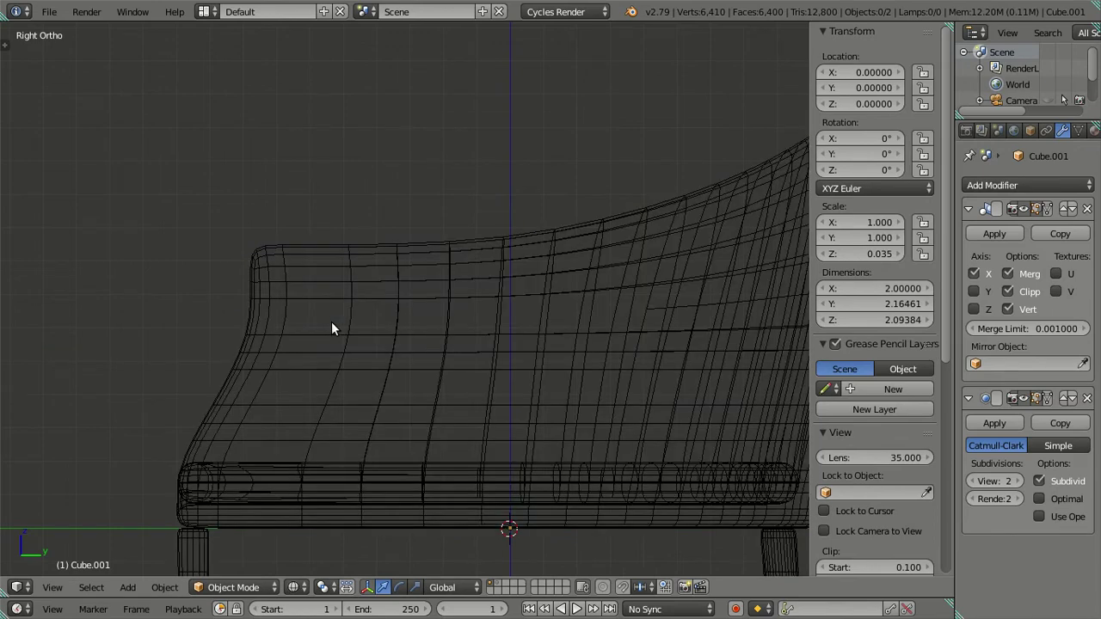
Step: Select the armrest's lower front vertices and move them down along Z and back
key(Tab)
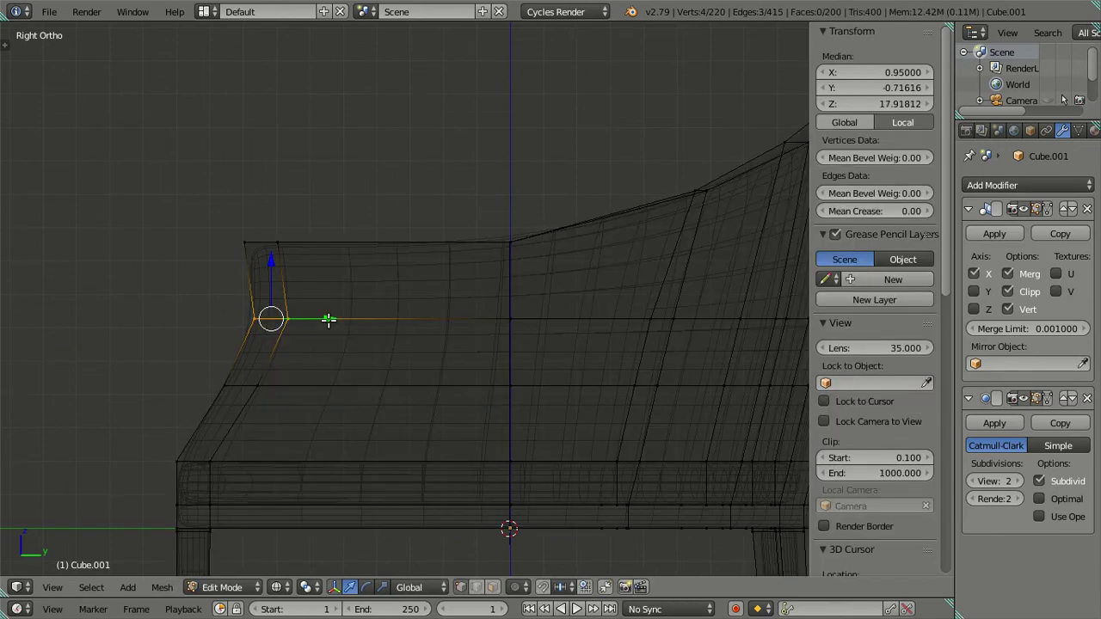
key(a)
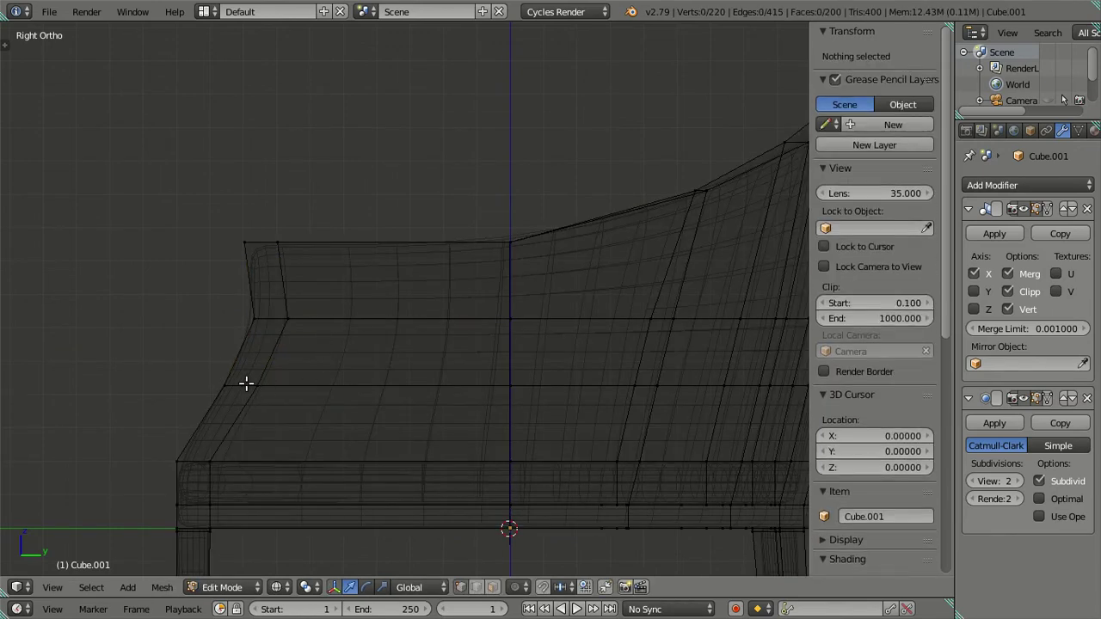
key(c)
click(240, 386)
right_click(268, 392)
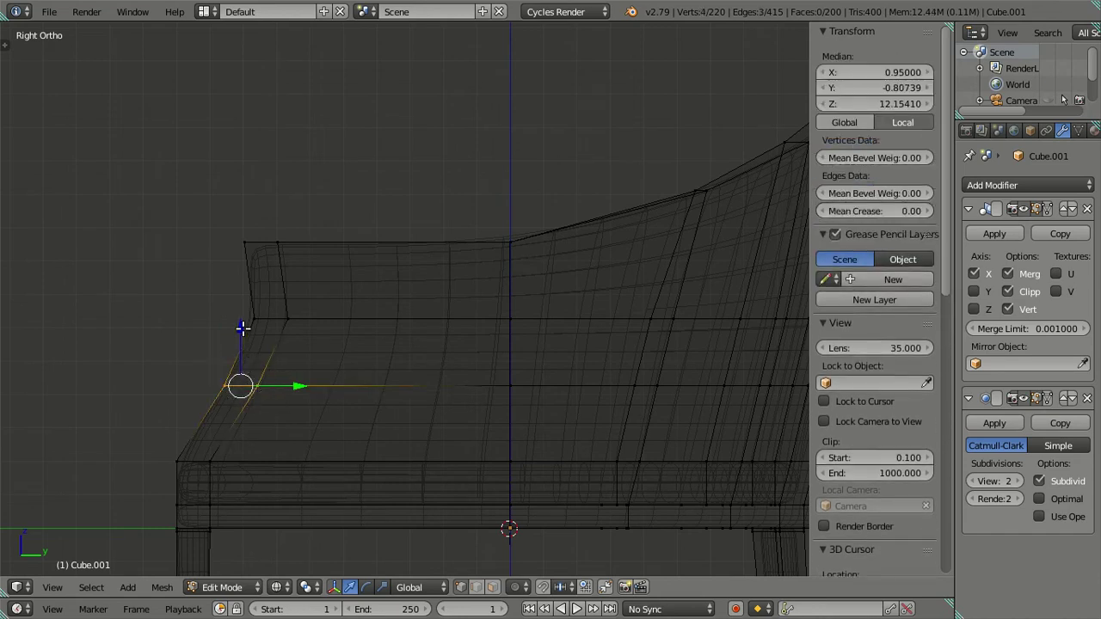
drag(242, 328, 243, 352)
click(247, 346)
key(g)
click(301, 394)
key(Tab)
key(z)
Step: Inspect the slanted armrest from three-quarter and side views, then clear the selection
scroll(down, 3)
drag(311, 365, 569, 319)
key(Tab)
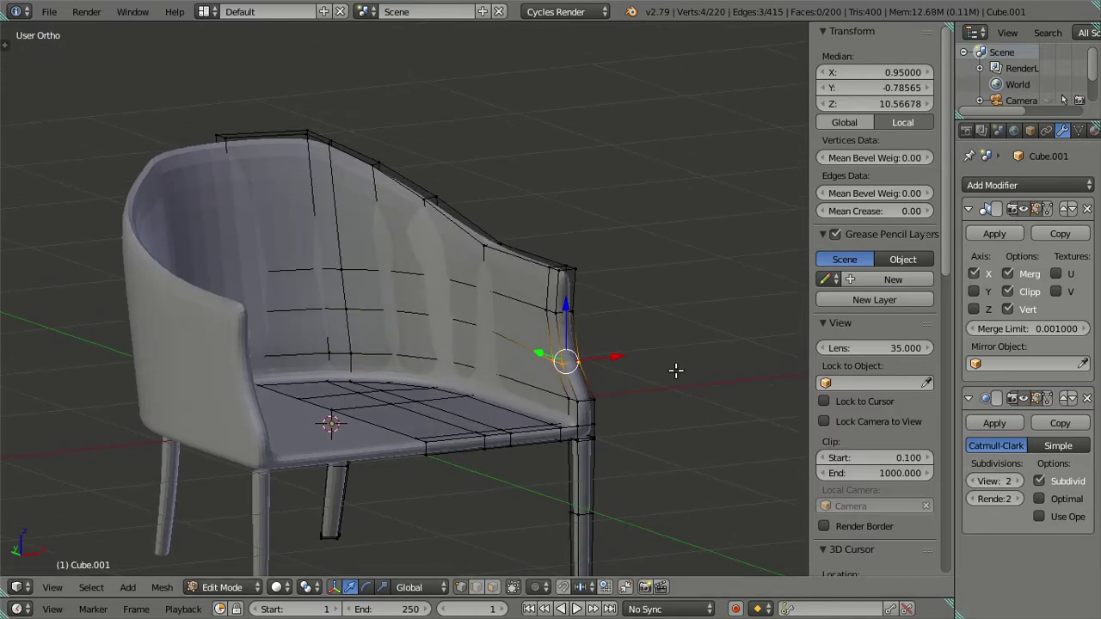
key(a)
drag(676, 361, 442, 356)
key(ctrl+z)
key(a)
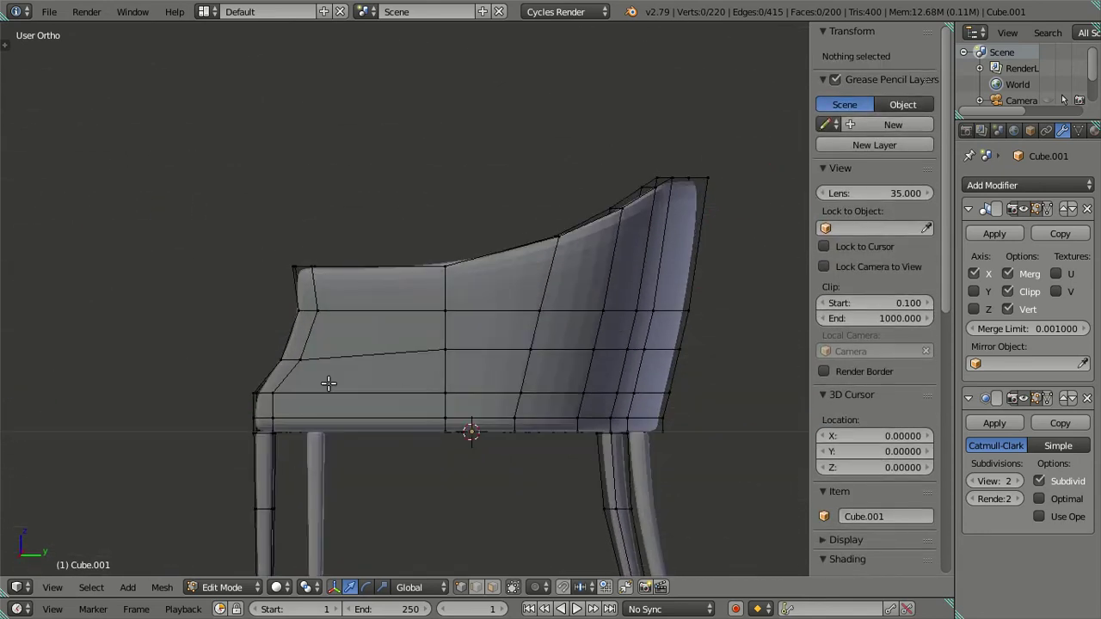
Step: Select a front armrest vertex, check its Z coordinate, and set subdivision preview to 0
right_click(306, 361)
click(883, 103)
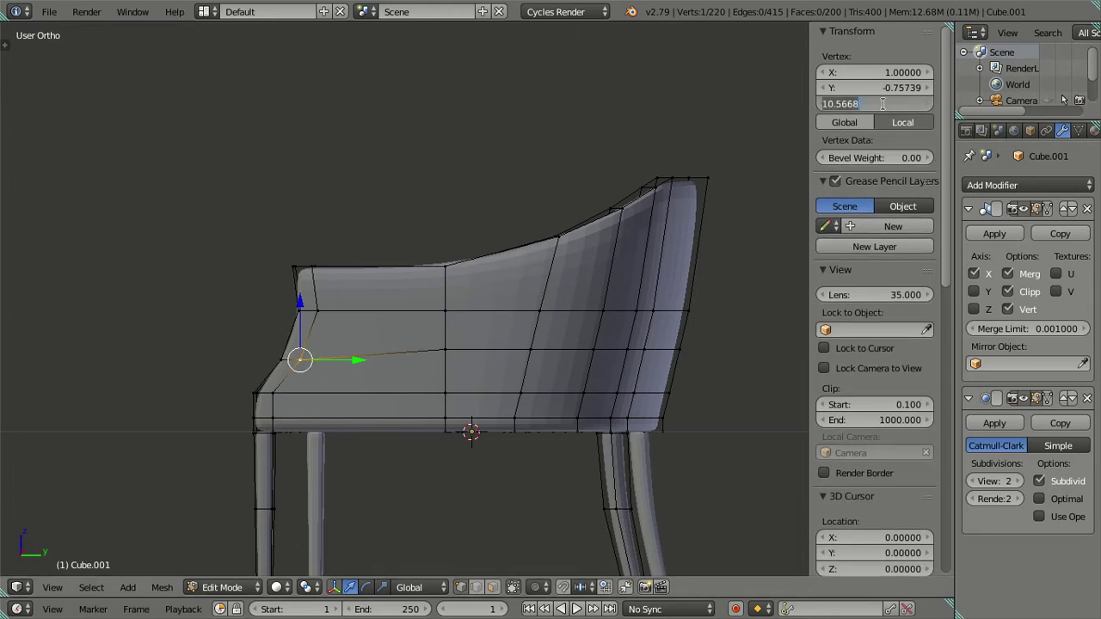
key(Escape)
double_click(995, 481)
text(0)
key(Return)
key(a)
Step: Lower the armrest's horizontal middle edge loop to Z 10.5668
right_click(437, 364)
drag(437, 364, 525, 376)
right_click(536, 370)
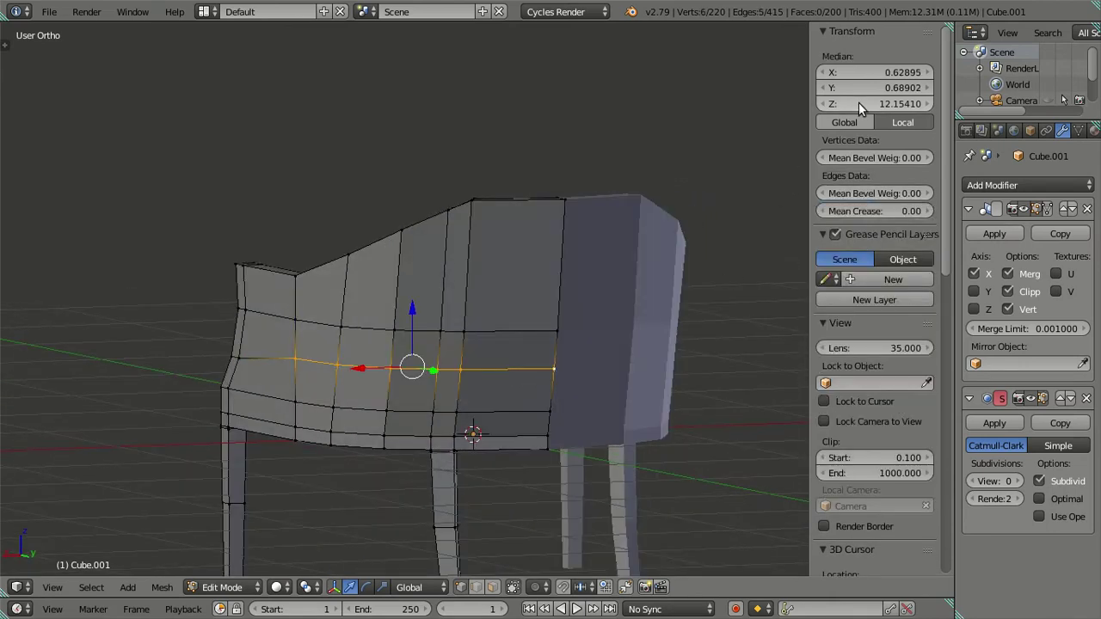
drag(858, 103, 826, 103)
key(a)
Step: Nudge the vertical edge loop near the backrest about 0.01 along Y
key(KP_3)
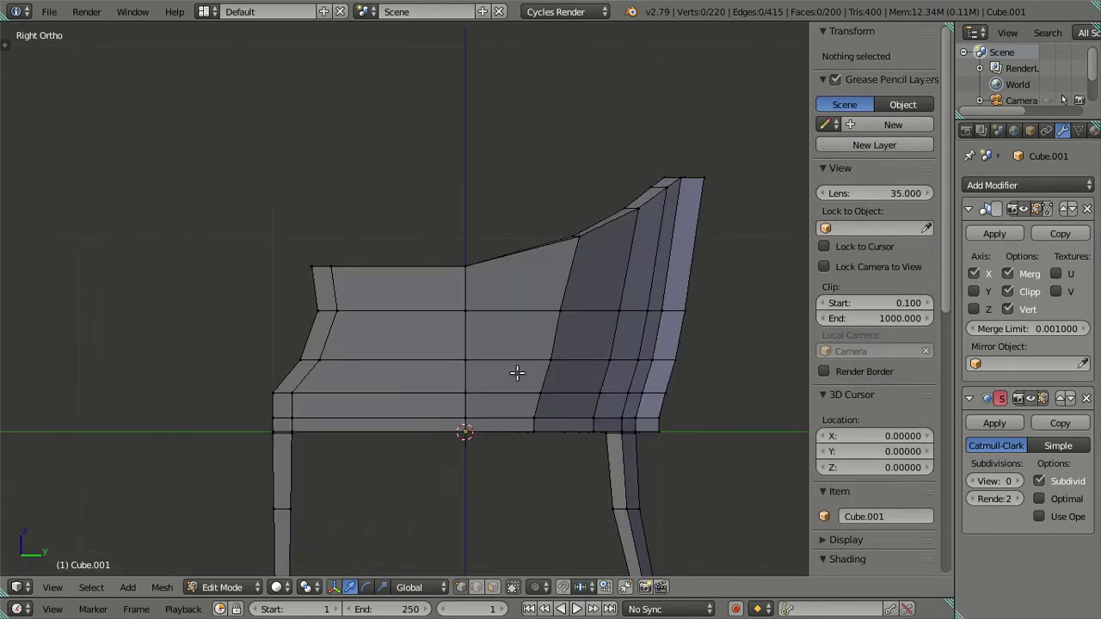
right_click(613, 359)
drag(613, 360, 492, 360)
key(z)
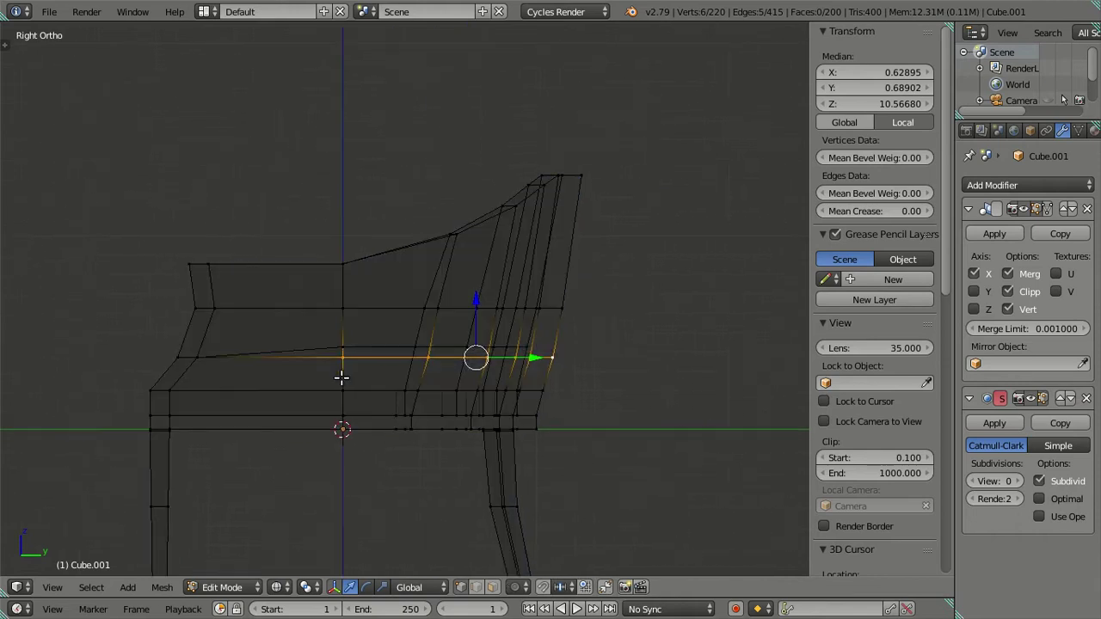
key(z)
scroll(up, 3)
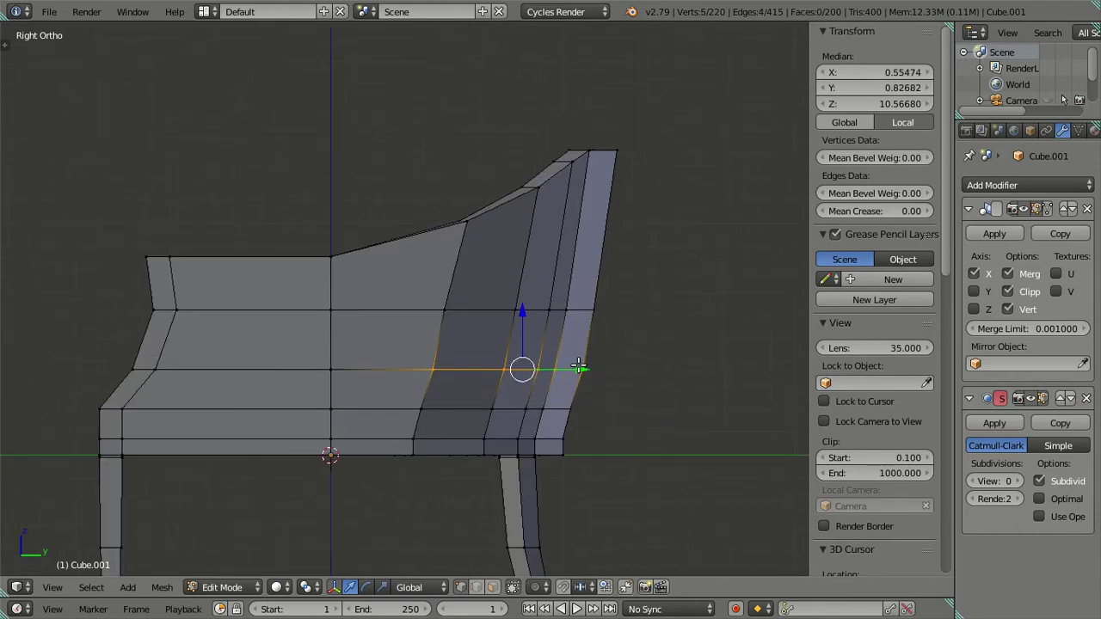
drag(577, 369, 576, 364)
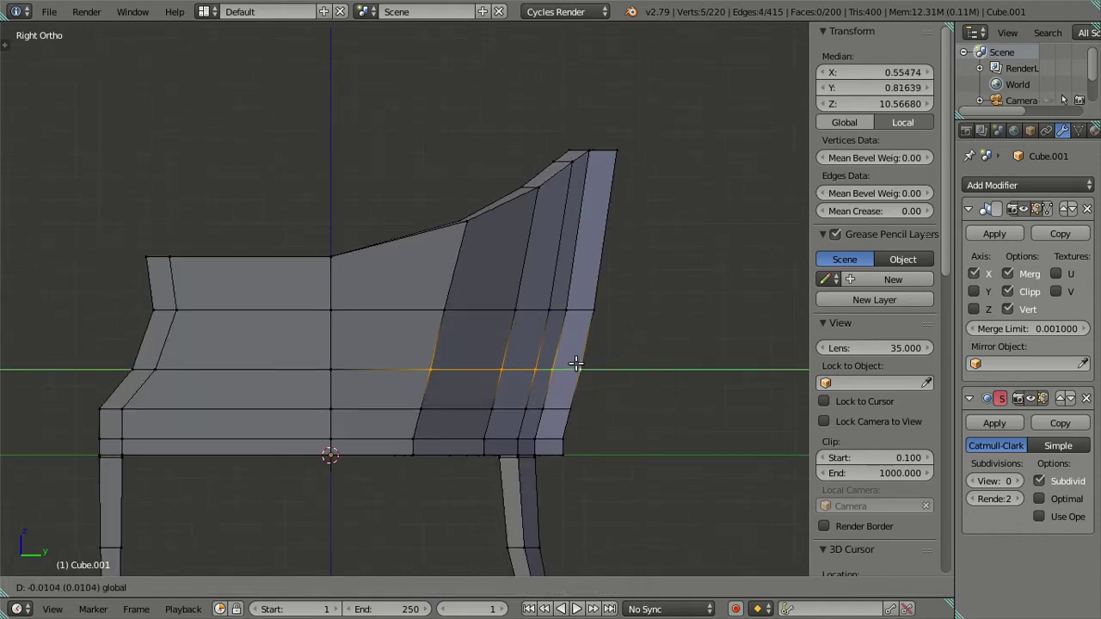
key(a)
Step: Switch to face select mode and look down onto the seat
key(Tab)
key(Tab)
drag(314, 319, 480, 341)
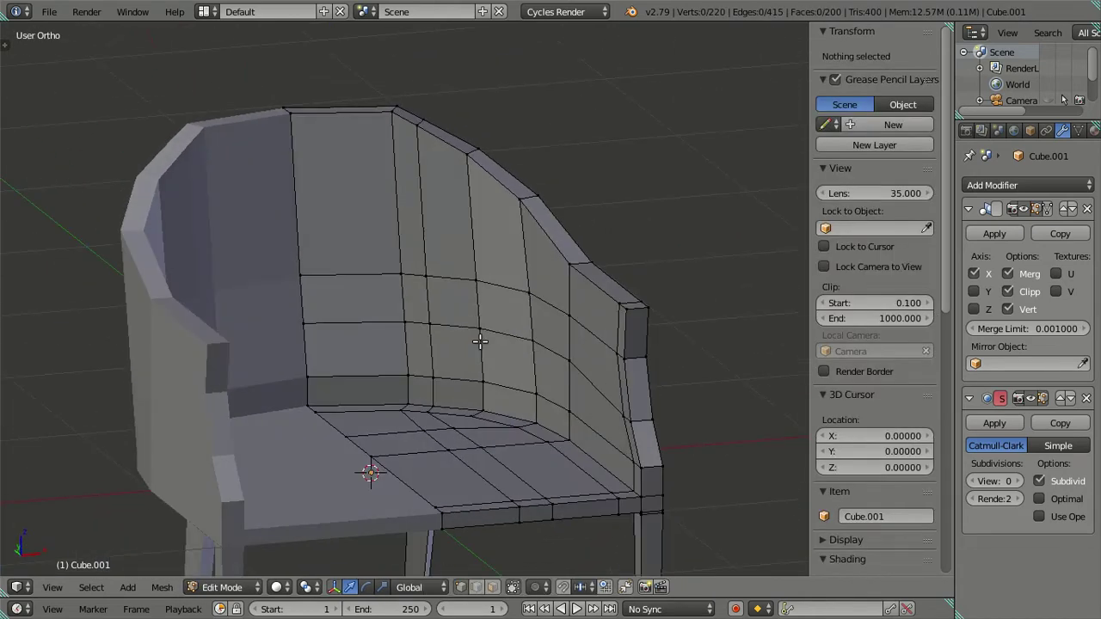
click(492, 586)
drag(500, 463, 331, 327)
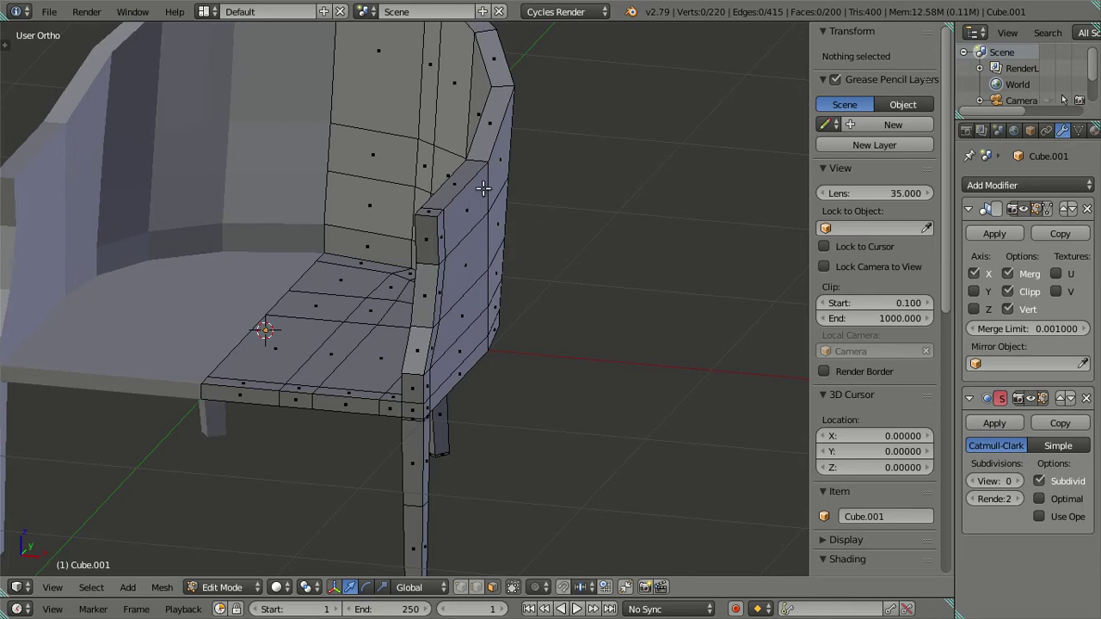
Step: Orbit to the inner side of the chair, select the inner seat ring, then clear it
drag(445, 217, 553, 265)
scroll(up, 3)
drag(608, 323, 597, 297)
right_click(591, 301)
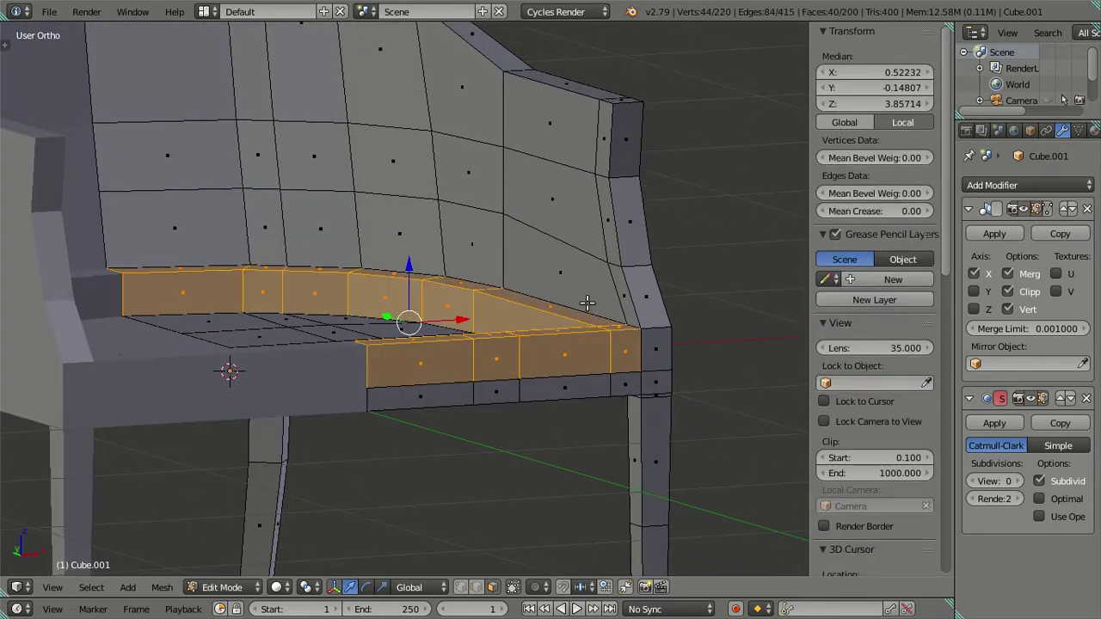
key(a)
Step: Select the horizontal face loop across the chair back plus the loop just above it
drag(557, 301, 550, 309)
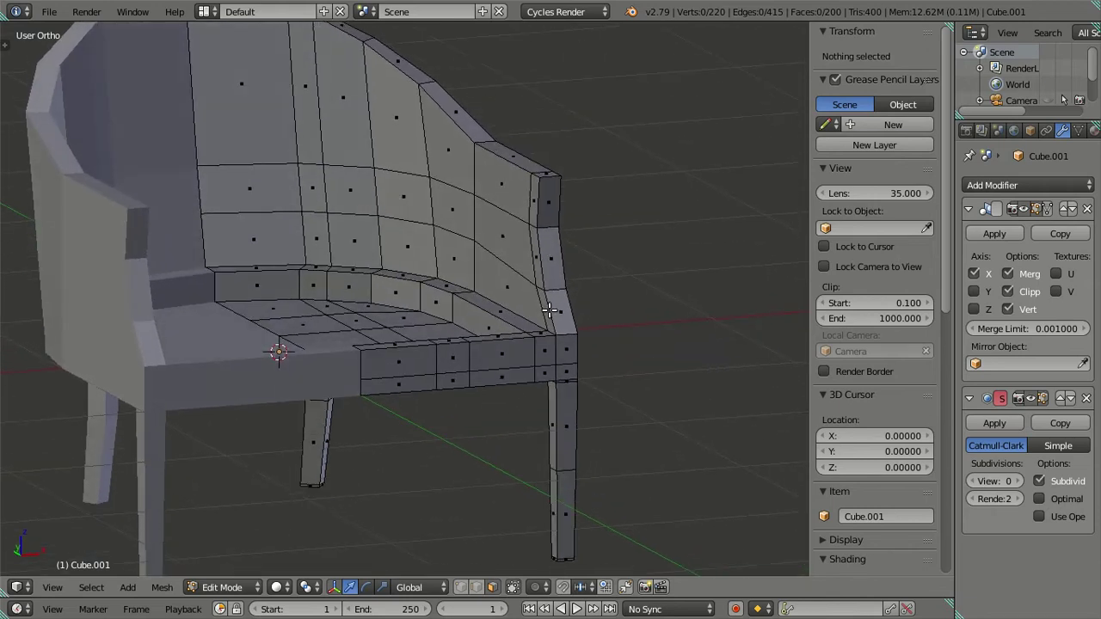
scroll(up, 3)
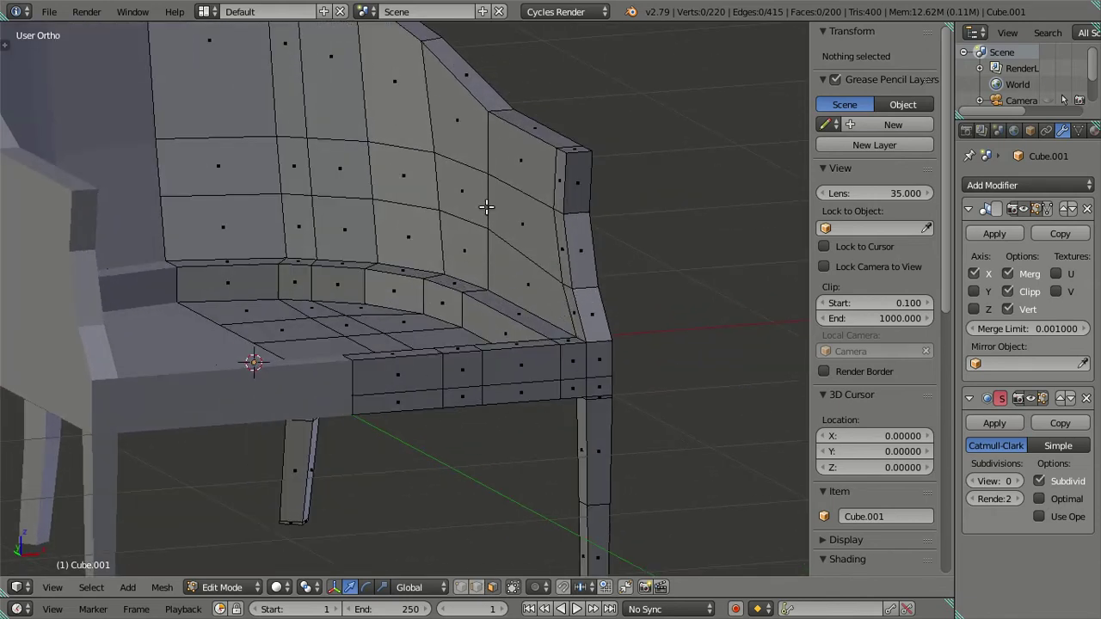
right_click(485, 207)
right_click(559, 250)
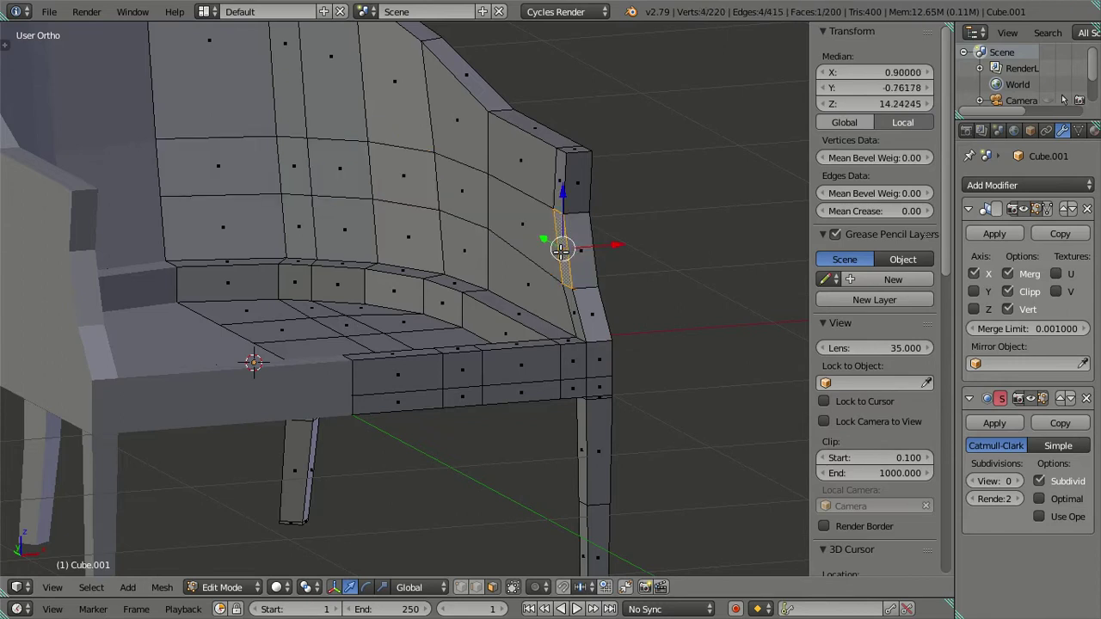
right_click(221, 173)
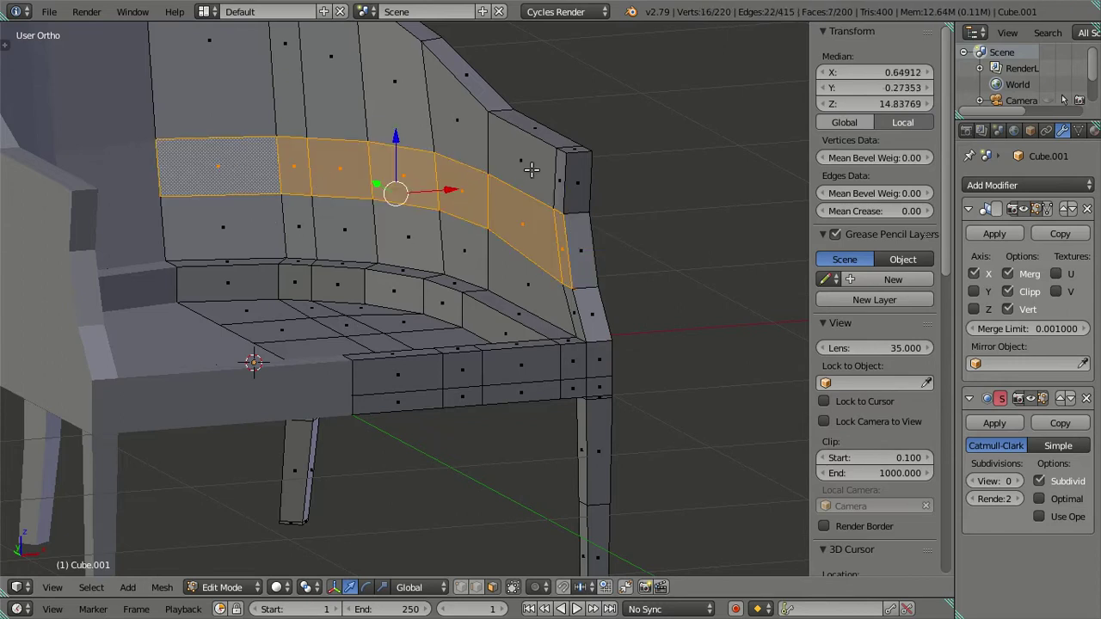
drag(473, 171, 507, 253)
right_click(280, 164)
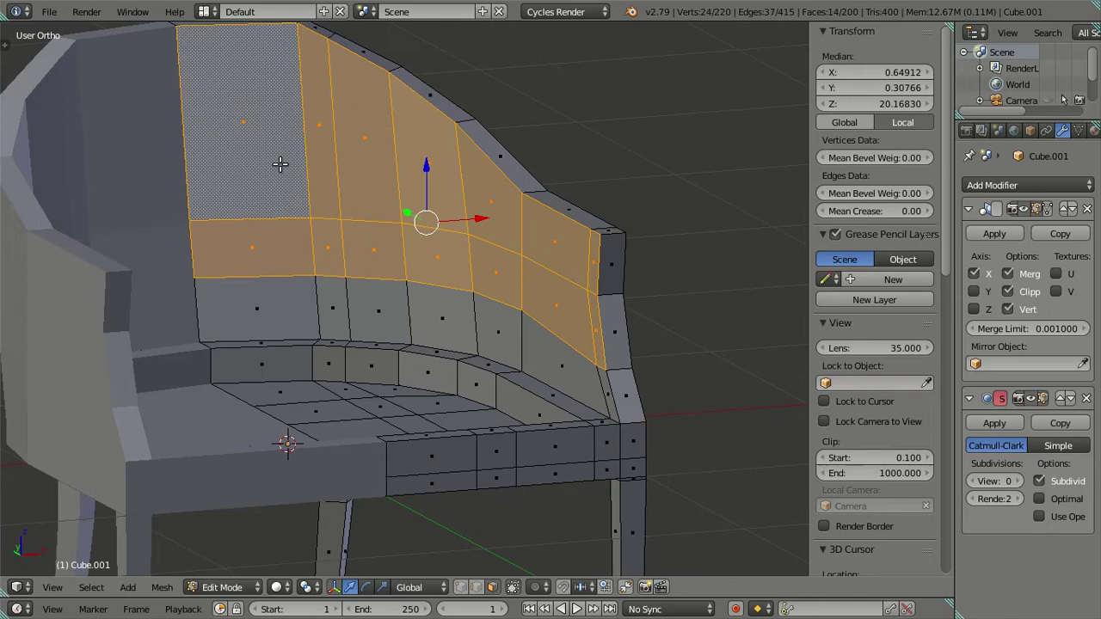
drag(503, 212, 483, 197)
Step: Add a centred loop cut across the chair back
key(a)
key(ctrl+r)
click(579, 362)
right_click(579, 362)
key(a)
scroll(up, 3)
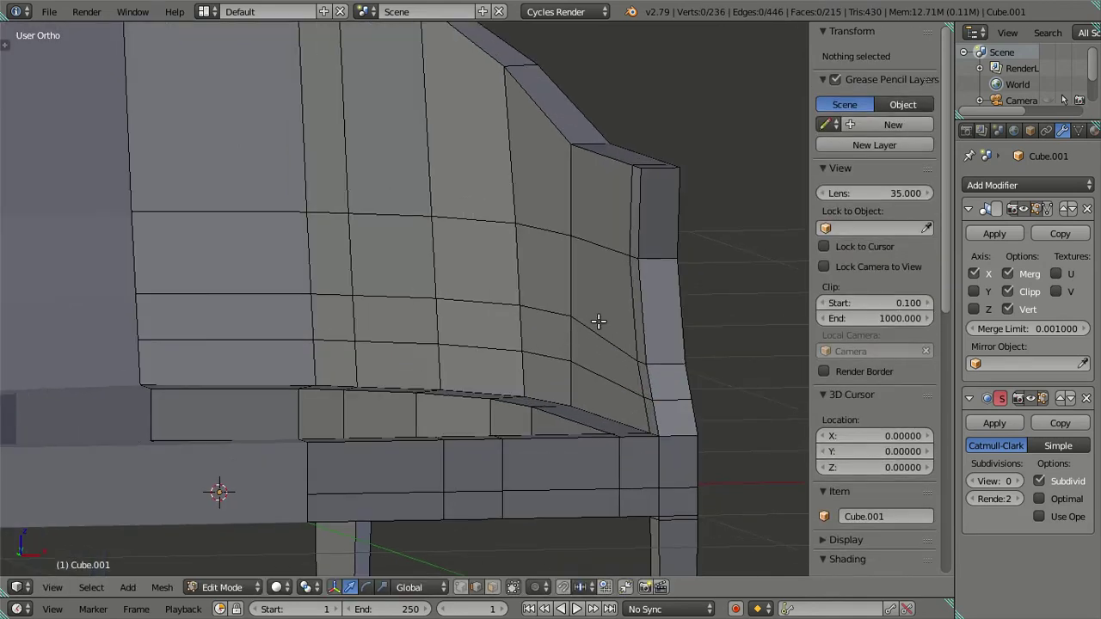
Step: In face select mode, select the two upper horizontal face bands on the back
click(492, 586)
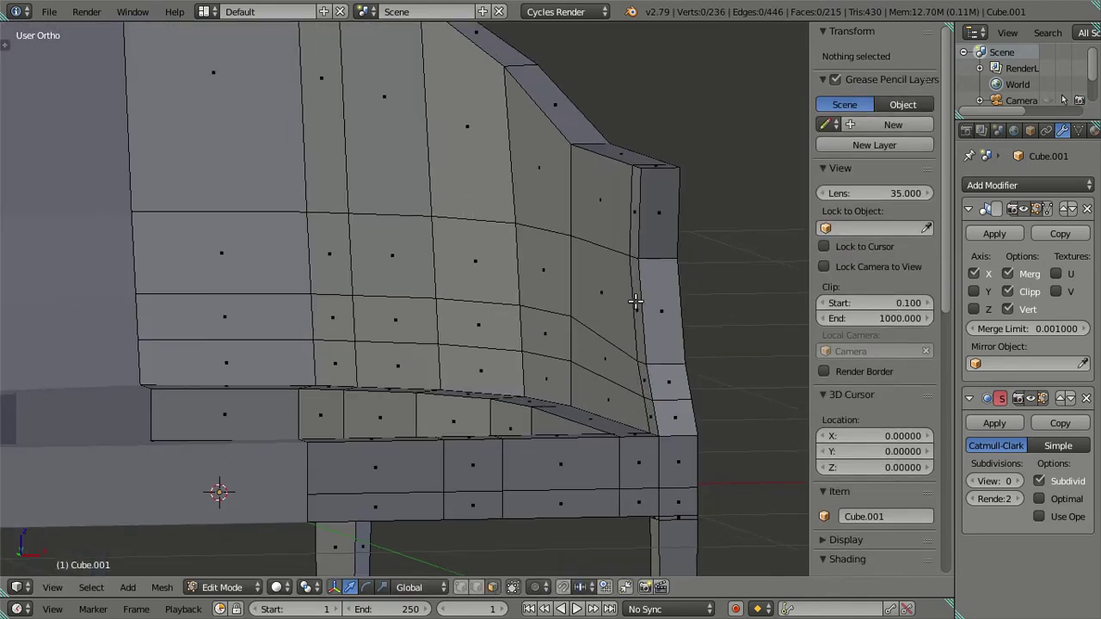
right_click(634, 301)
right_click(514, 226)
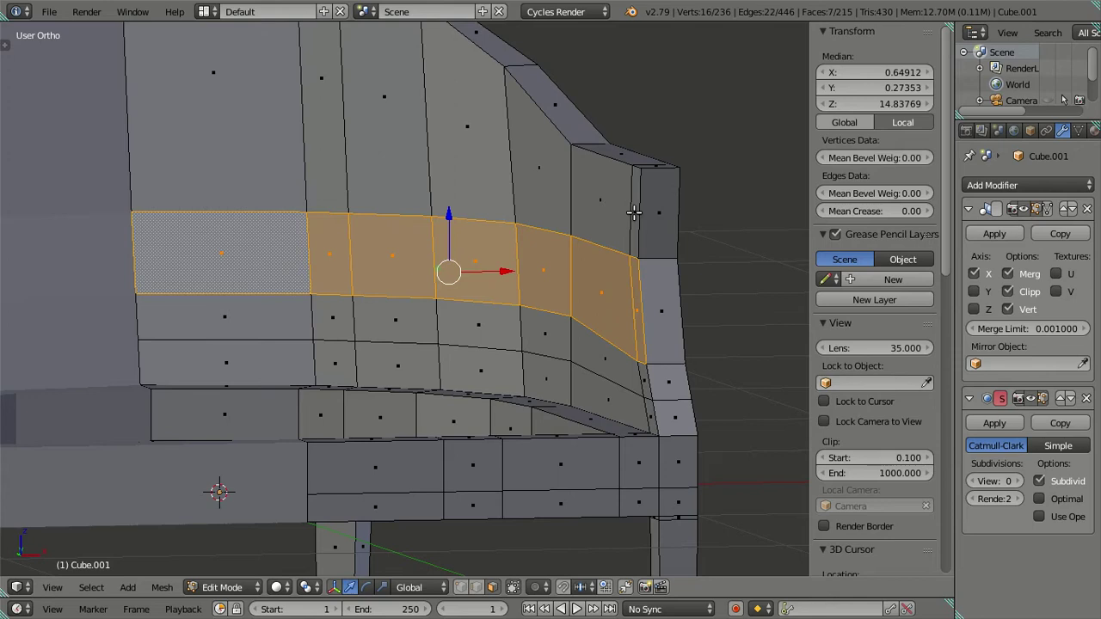
right_click(251, 187)
drag(251, 188, 449, 226)
scroll(up, 3)
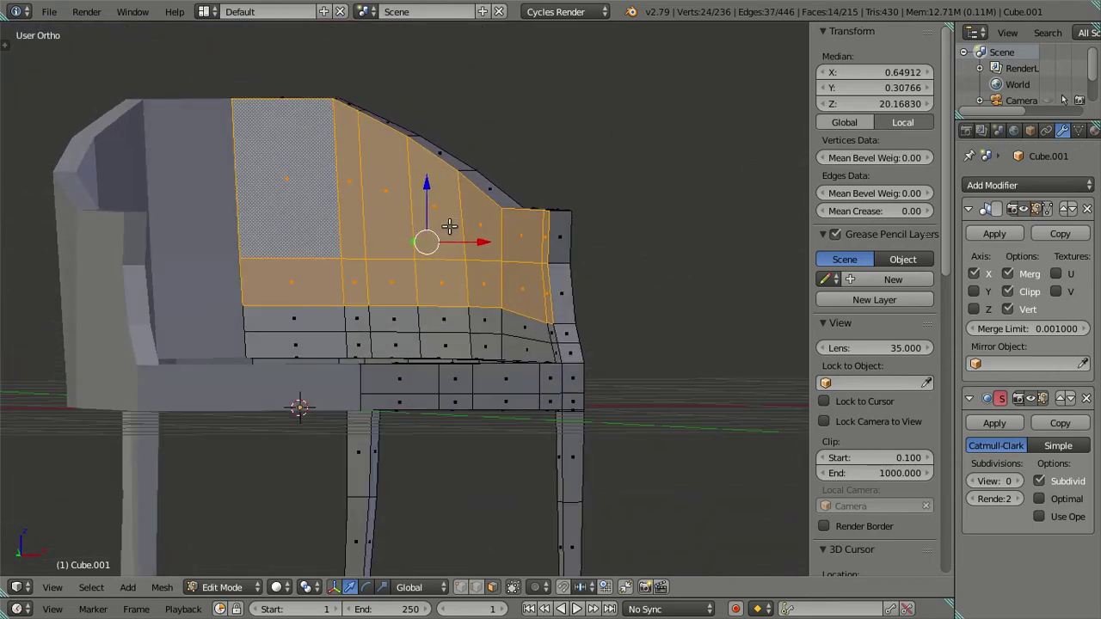
drag(449, 225, 428, 225)
Step: Slide the back bands along X, then deselect the right-hand back faces
drag(506, 246, 482, 237)
drag(482, 236, 421, 338)
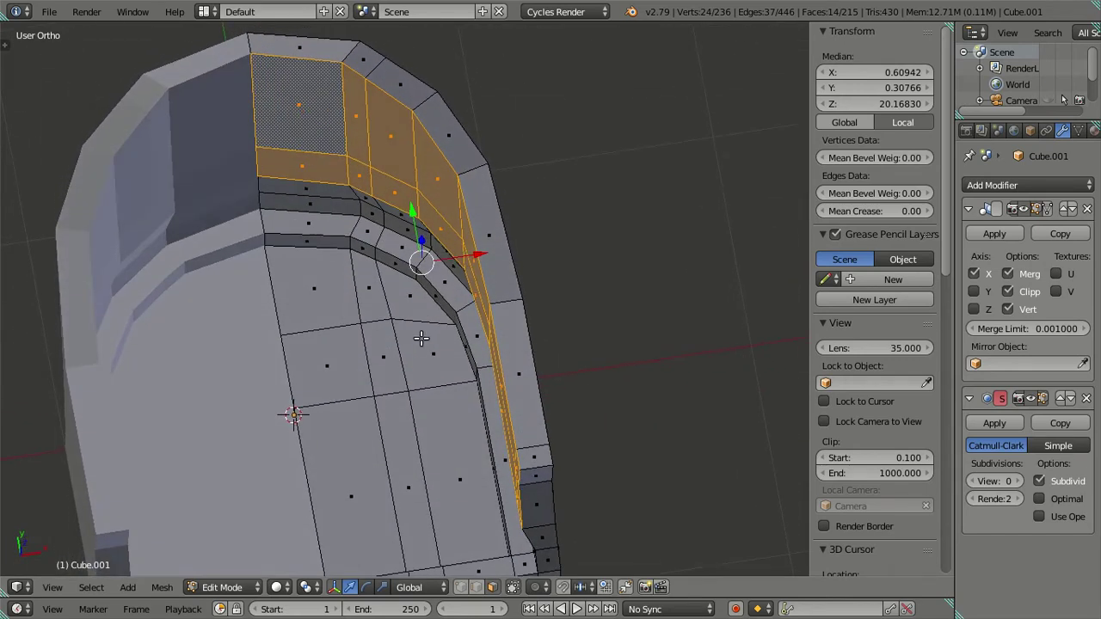
drag(433, 289, 596, 280)
key(c)
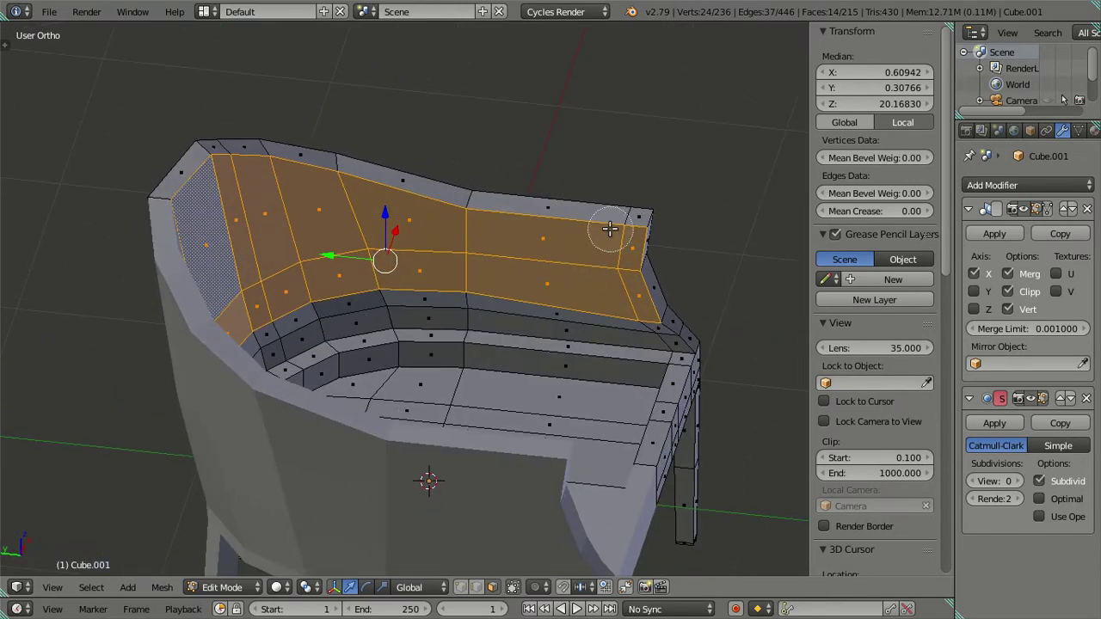
drag(610, 229, 627, 287)
key(Escape)
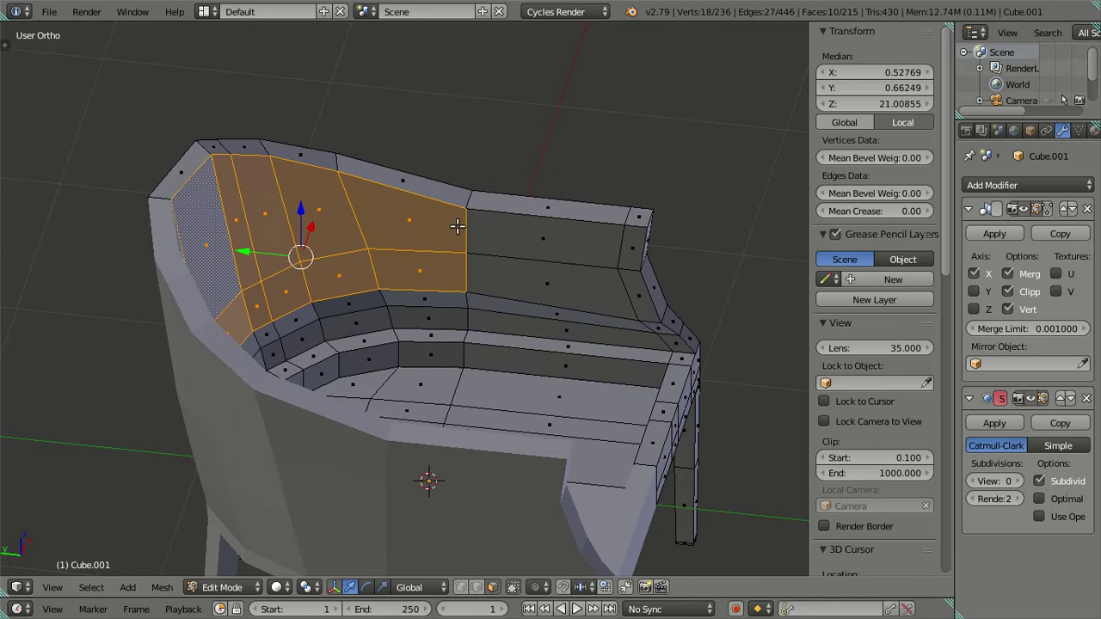
right_click(427, 227)
right_click(427, 258)
drag(428, 258, 323, 312)
Step: Nudge the remaining selected faces slightly along Y, then drop two faces from the selection
drag(286, 155, 301, 159)
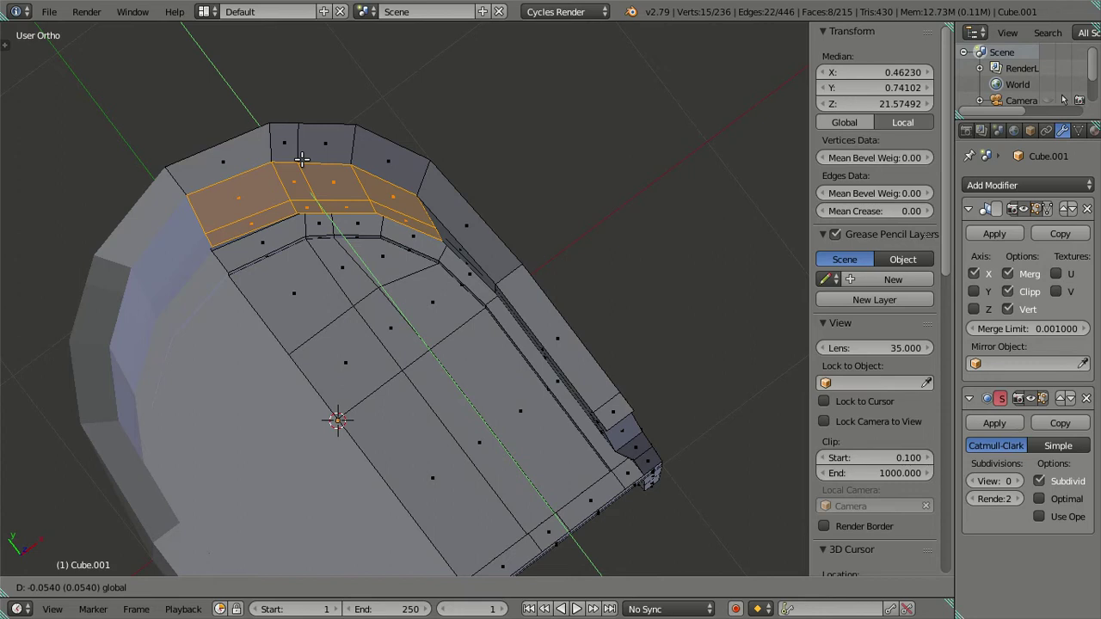
right_click(301, 159)
drag(284, 155, 292, 157)
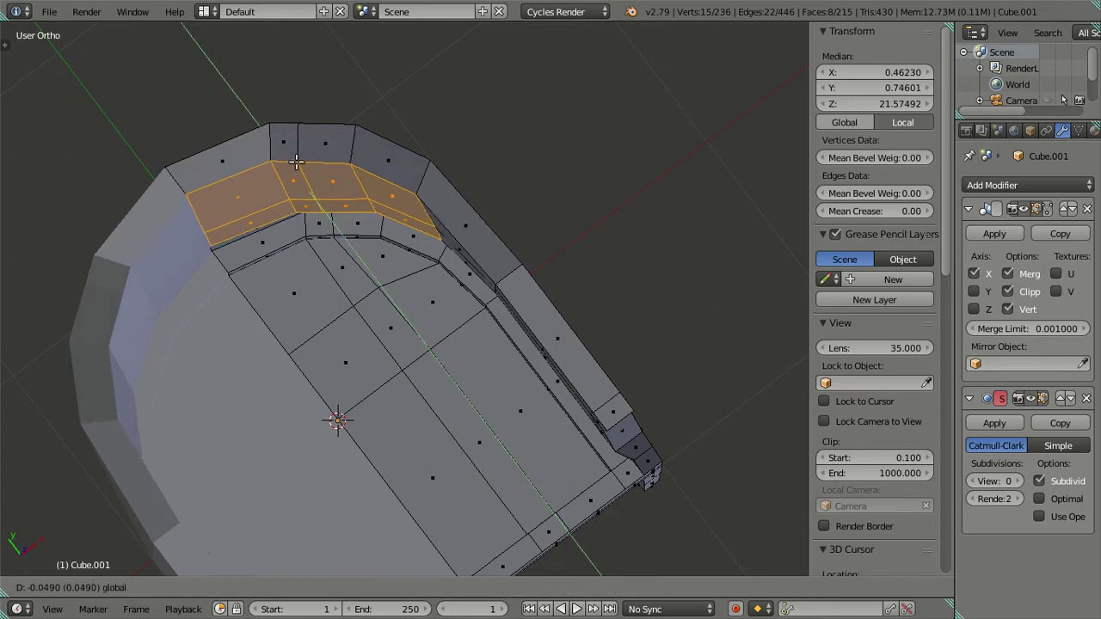
click(293, 158)
right_click(387, 190)
right_click(400, 215)
Step: In Top view, deselect two rim faces and shift the remaining rim faces along X
drag(346, 209, 347, 215)
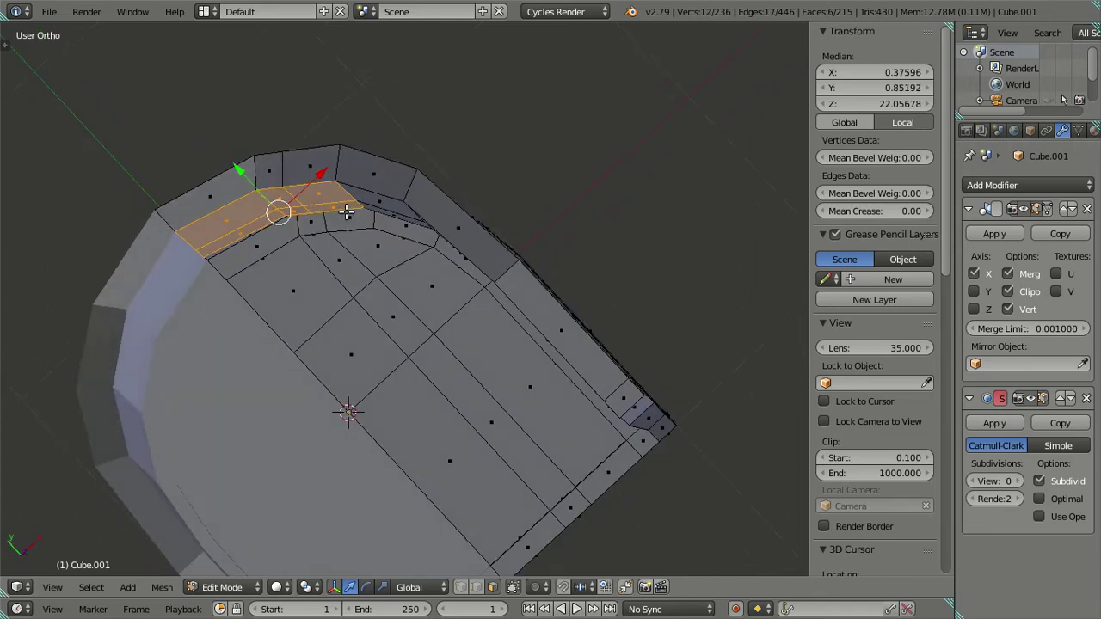
key(KP_7)
drag(346, 165, 361, 241)
scroll(up, 3)
right_click(436, 216)
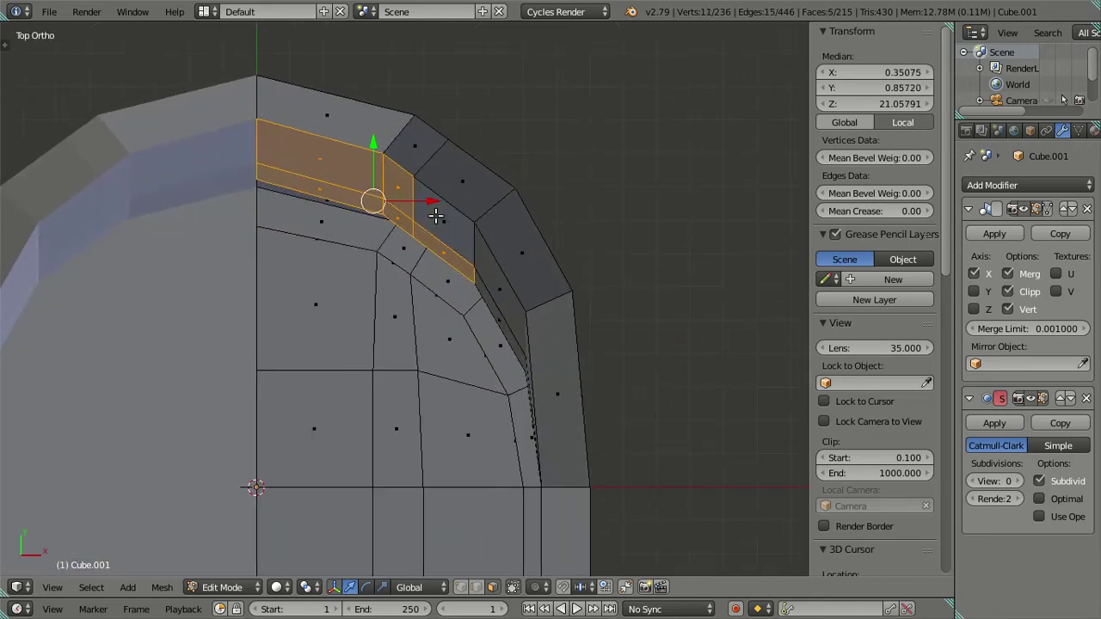
right_click(434, 247)
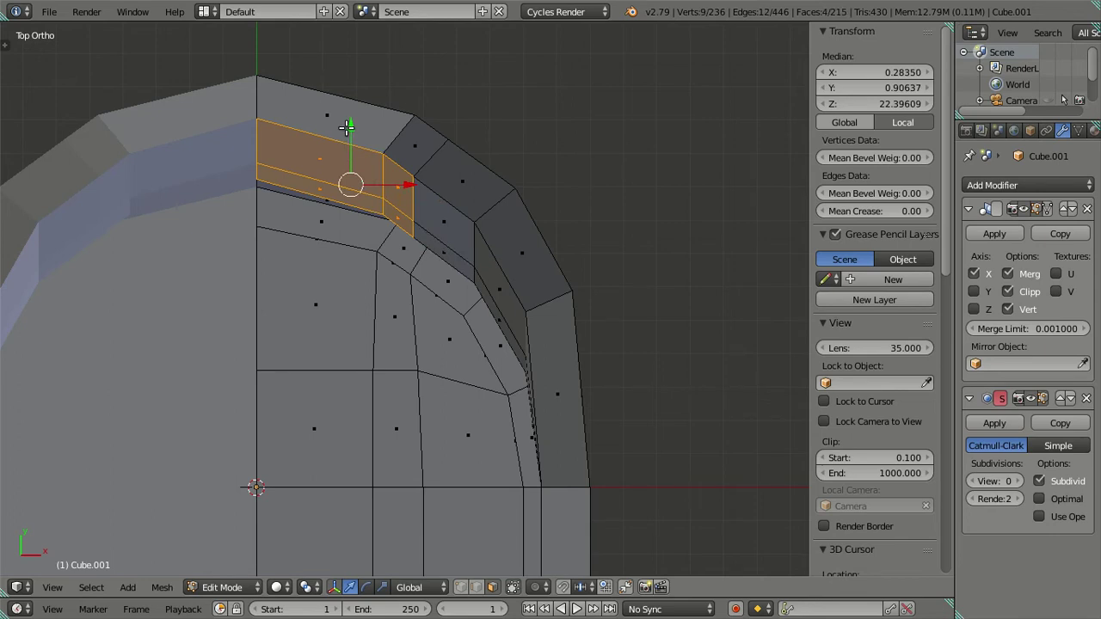
drag(400, 182, 420, 187)
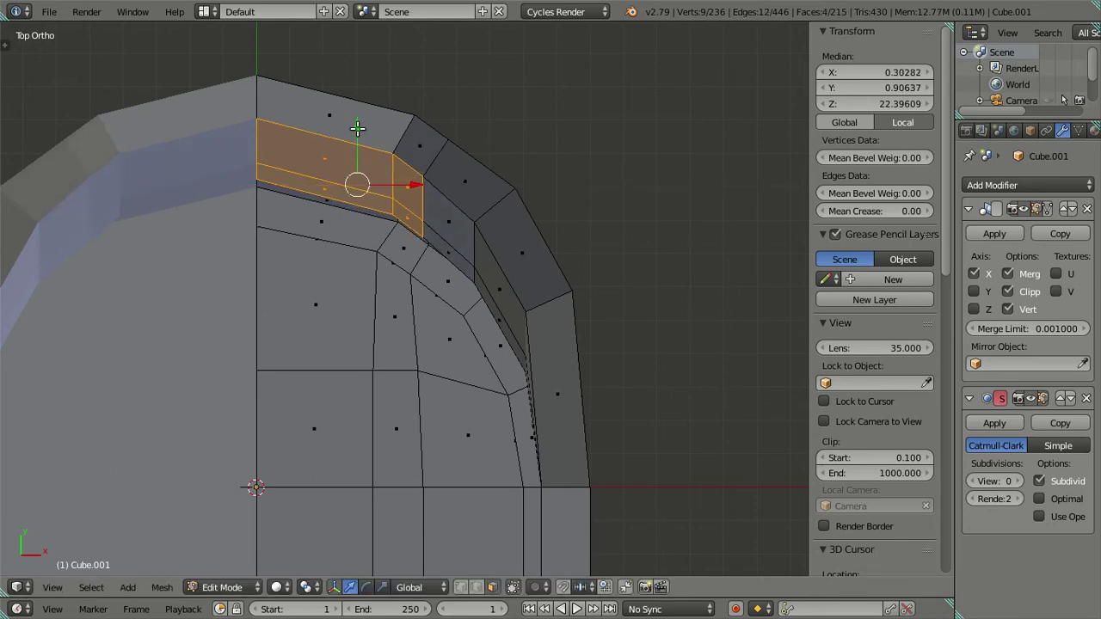
Step: Clear the selection and orbit toward the seat and armrest corner
key(a)
drag(484, 295, 478, 275)
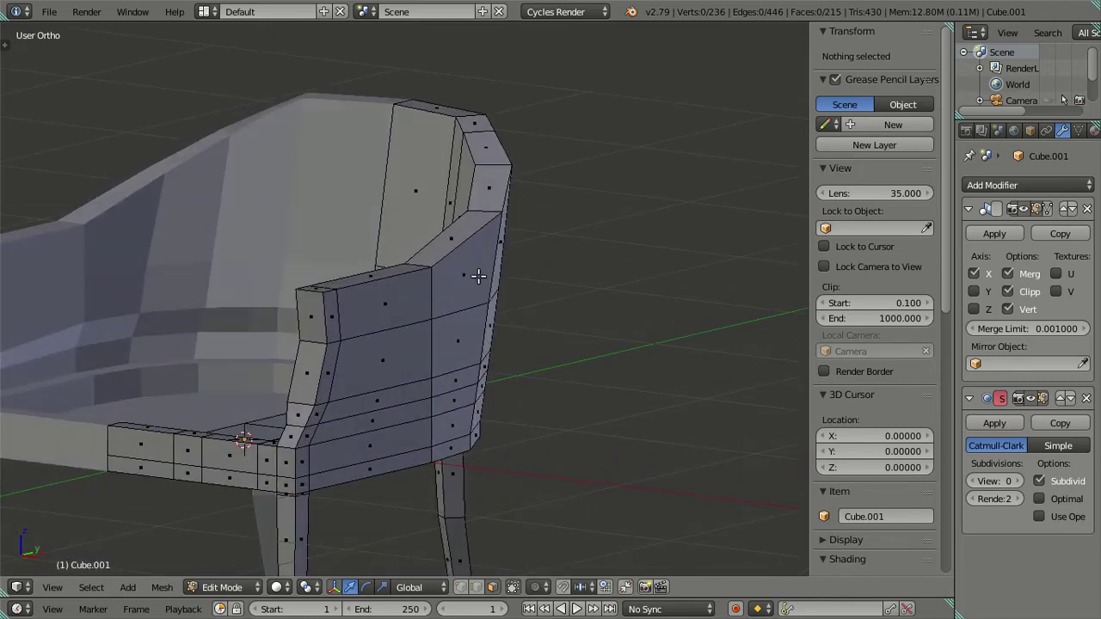
drag(290, 324, 533, 222)
drag(403, 331, 327, 275)
scroll(up, 3)
scroll(up, 3)
scroll(down, 3)
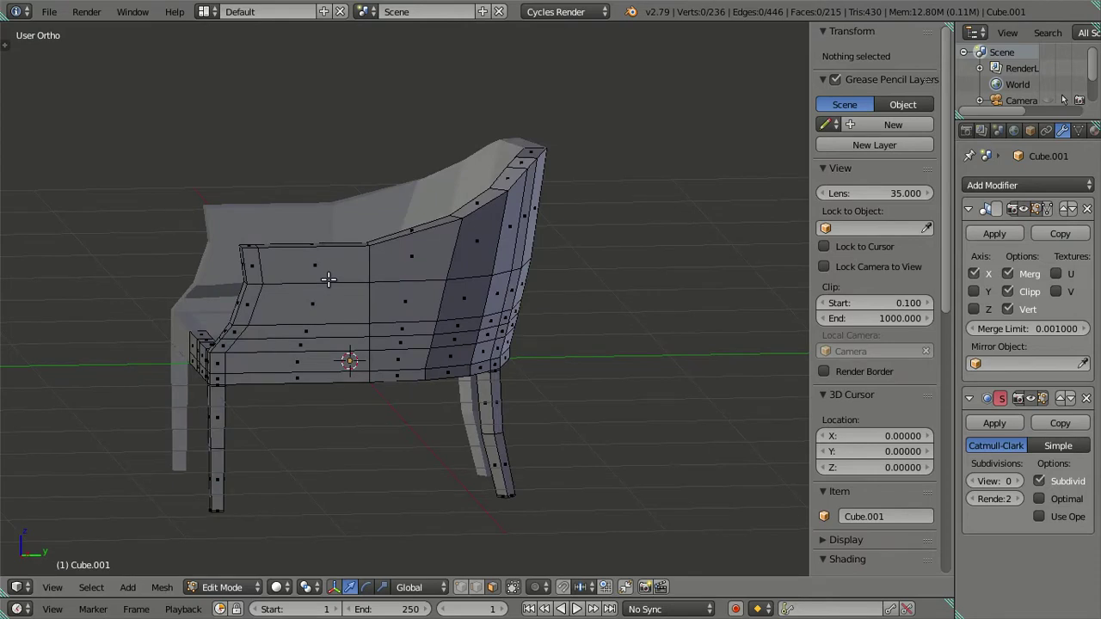
Step: In right side view, add an edge loop near the back's top edge and lower it along Z
key(KP_3)
scroll(up, 3)
scroll(up, 3)
scroll(up, 3)
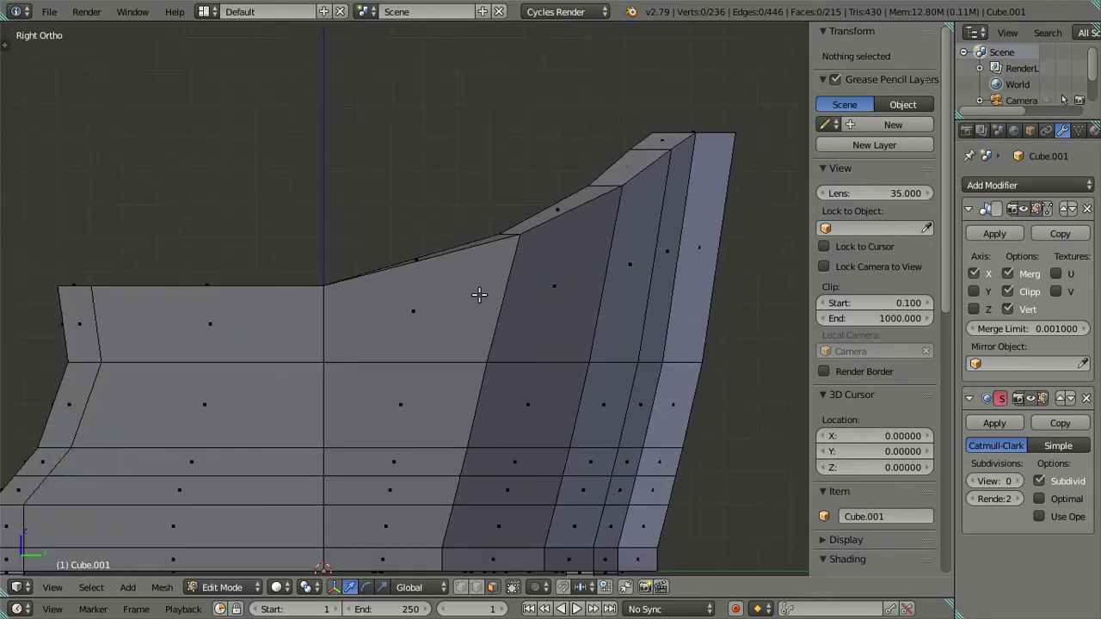
key(ctrl+r)
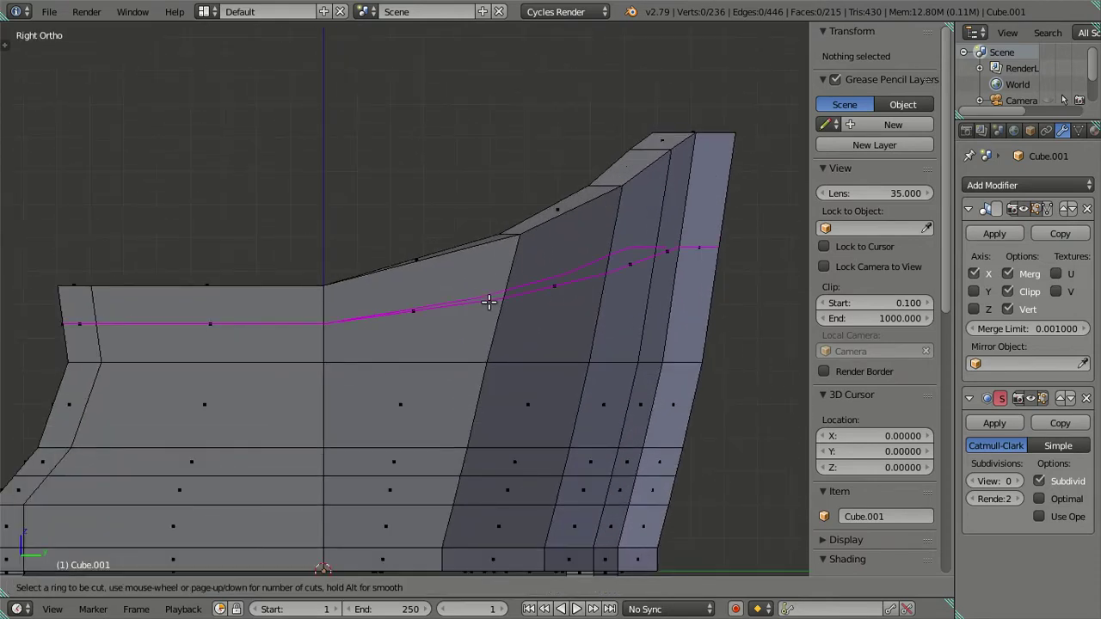
click(488, 301)
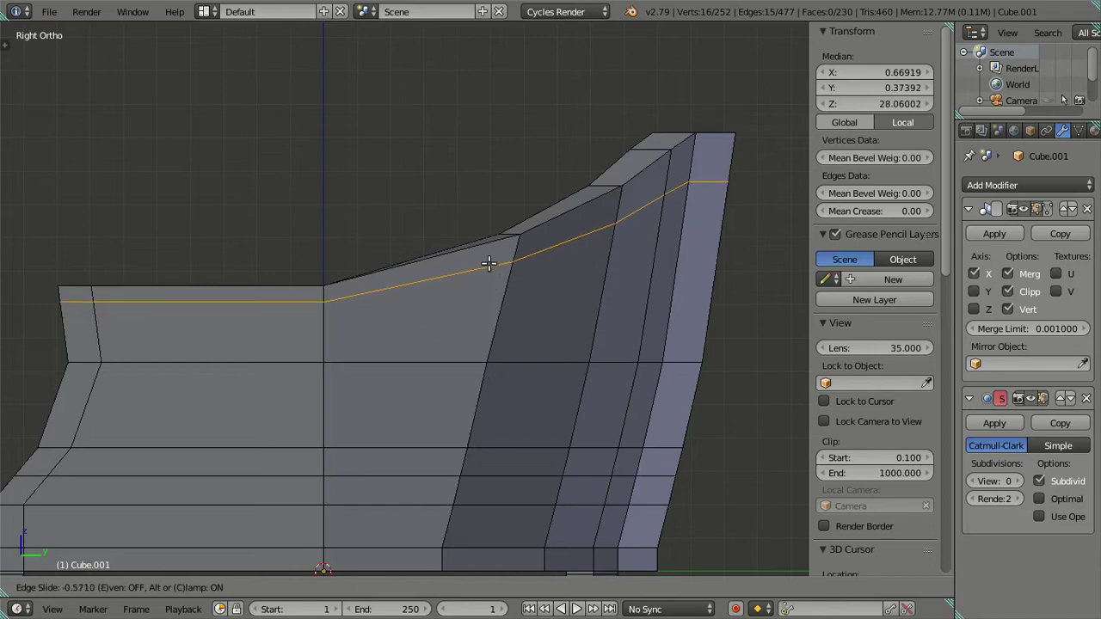
click(474, 181)
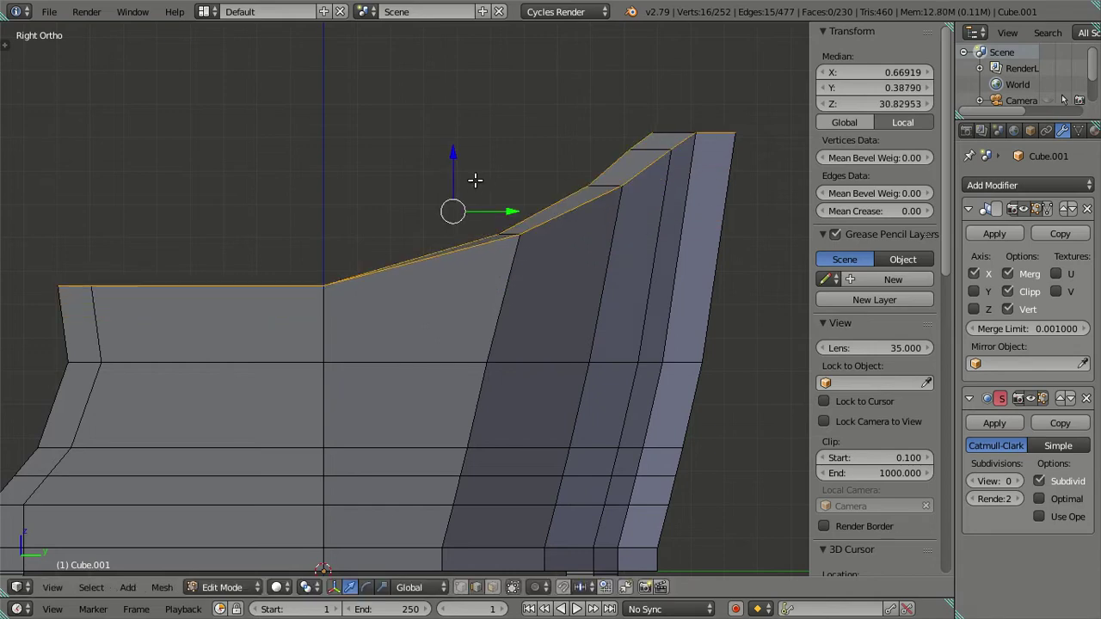
key(g)
key(z)
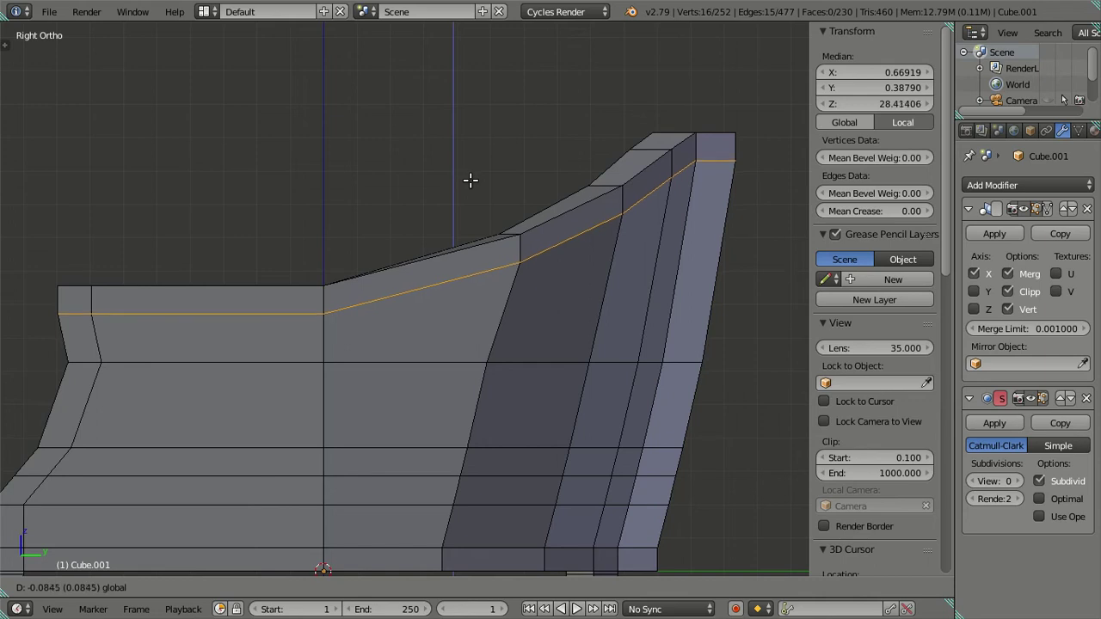
click(471, 180)
key(a)
Step: Knife two cuts on the armrest, the second running diagonally across its front top corner
drag(286, 322, 233, 277)
scroll(up, 3)
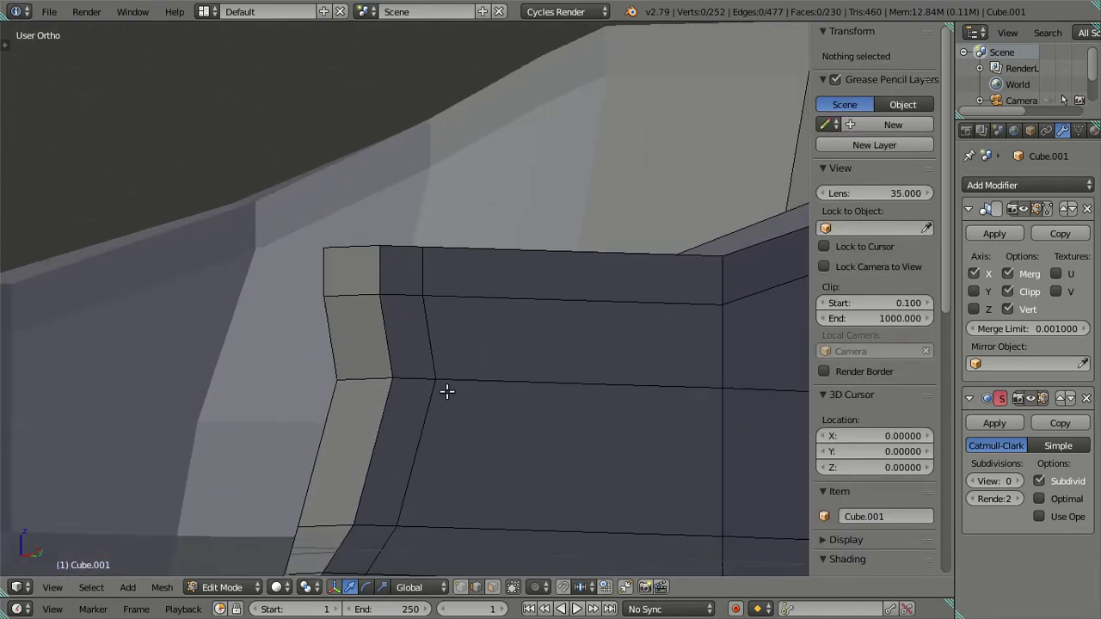
drag(440, 477, 381, 286)
key(k)
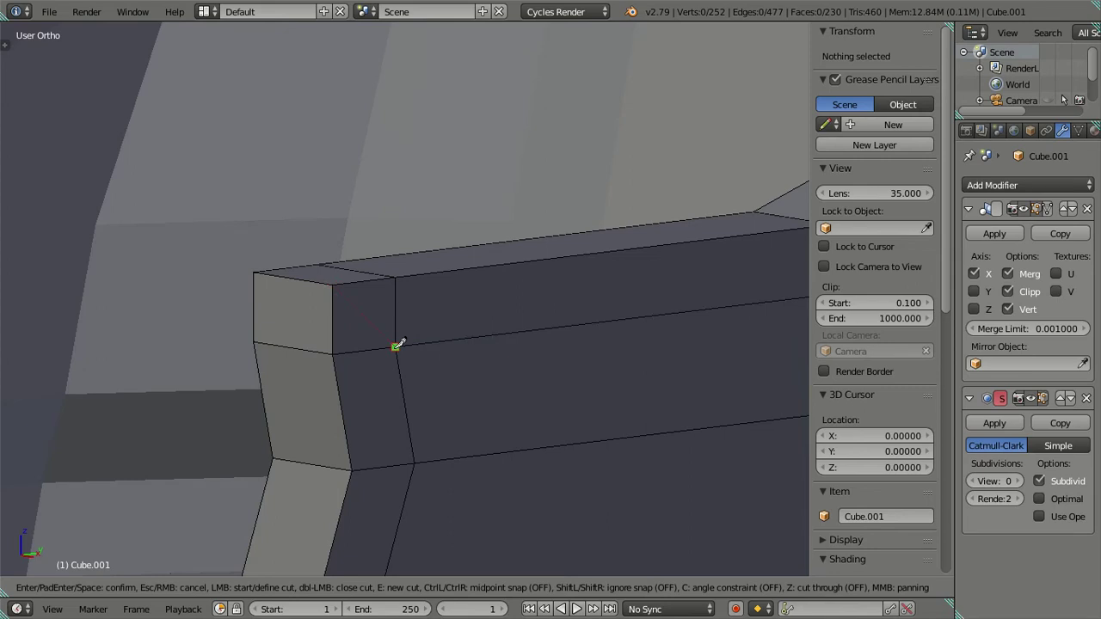
click(394, 346)
key(Return)
drag(387, 336, 328, 336)
scroll(up, 3)
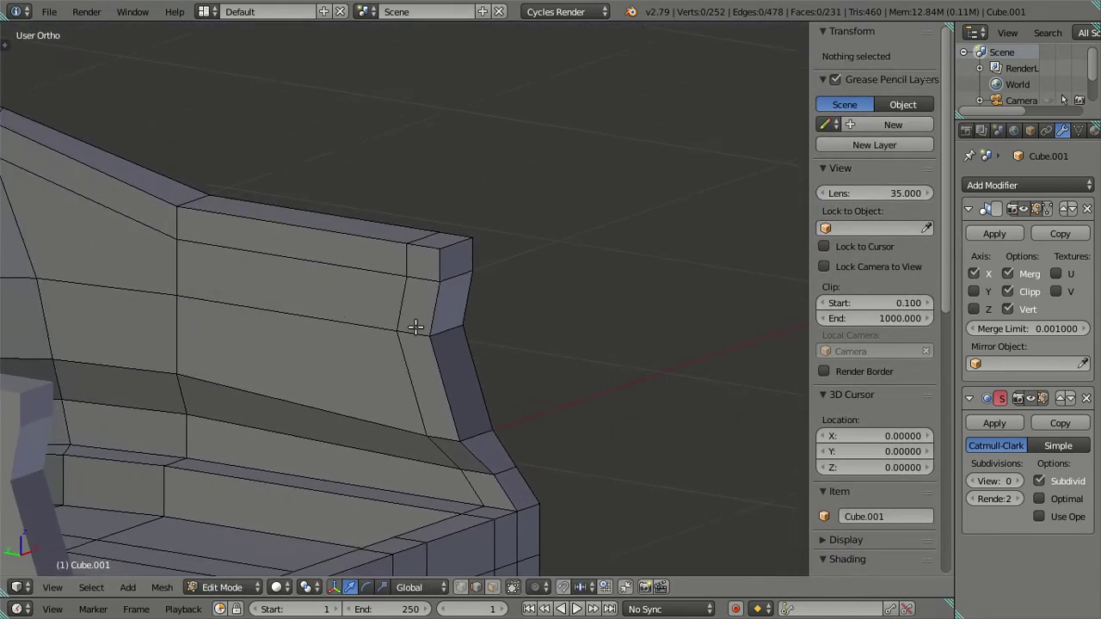
scroll(up, 3)
key(k)
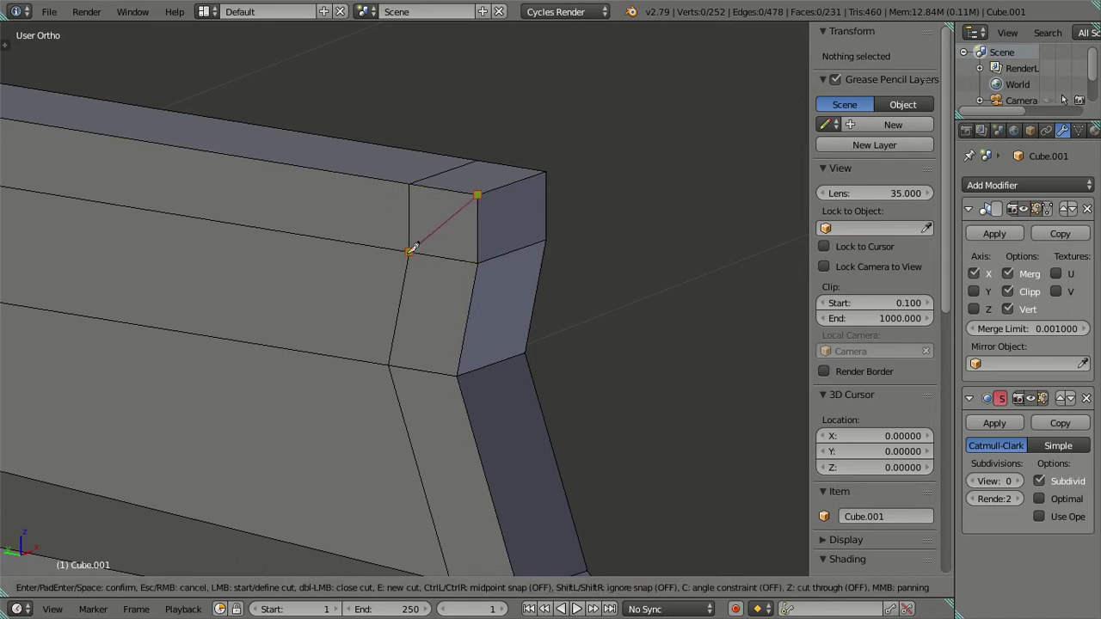
click(408, 252)
key(Return)
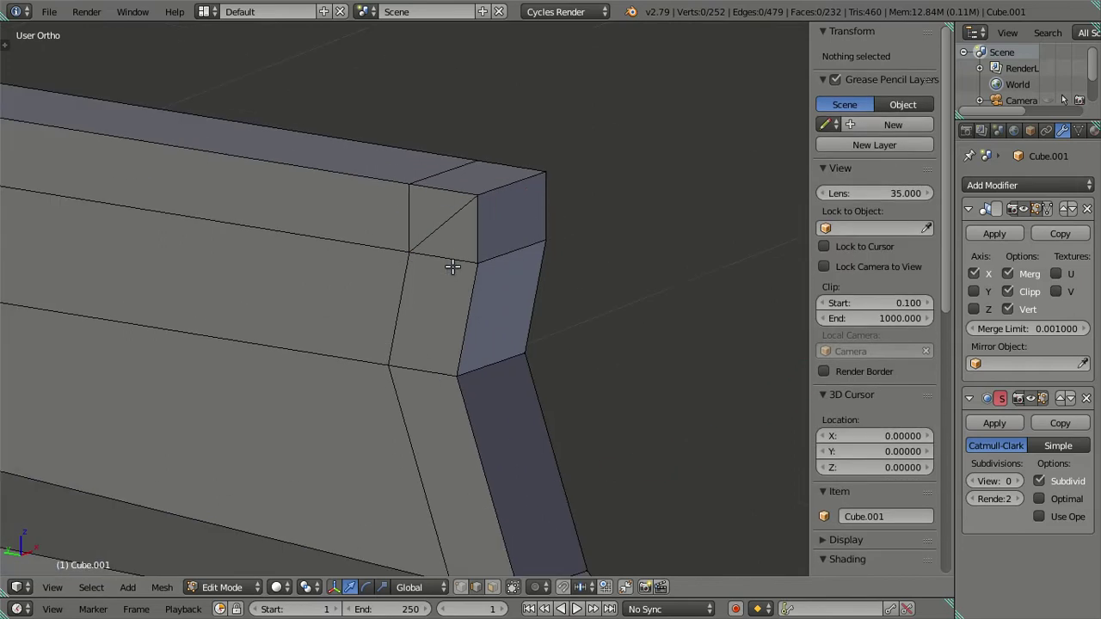
Step: Dissolve the extra edges at the armrest corner vertices and clear the selection
right_click(477, 250)
key(x)
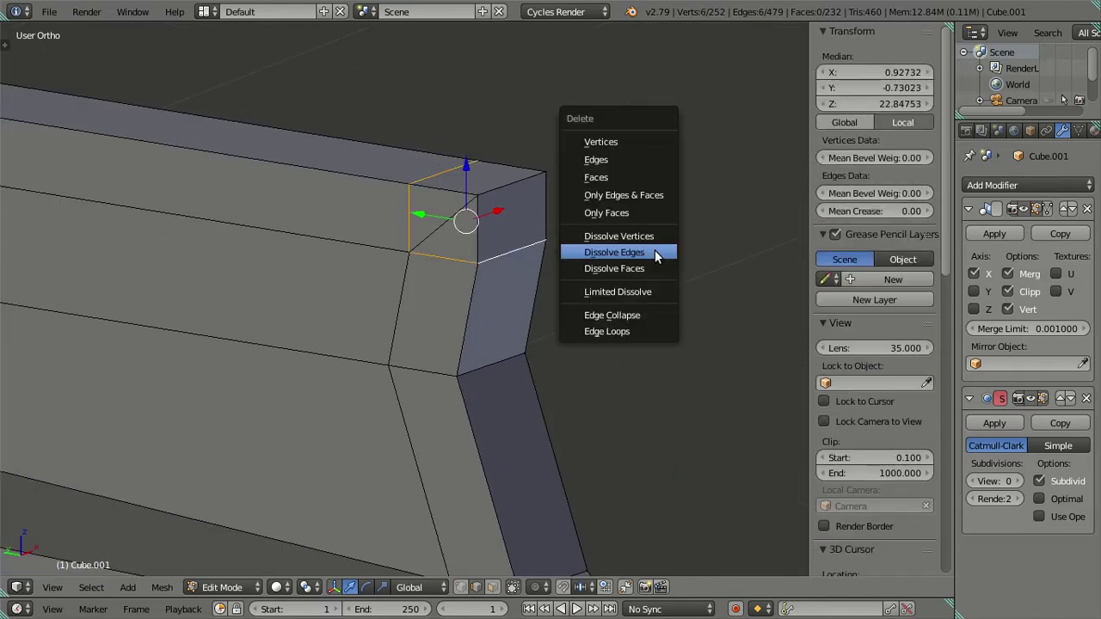
click(659, 249)
scroll(down, 3)
key(a)
Step: Orbit and step the view around the chair to inspect the new armrest corner
drag(562, 277, 278, 270)
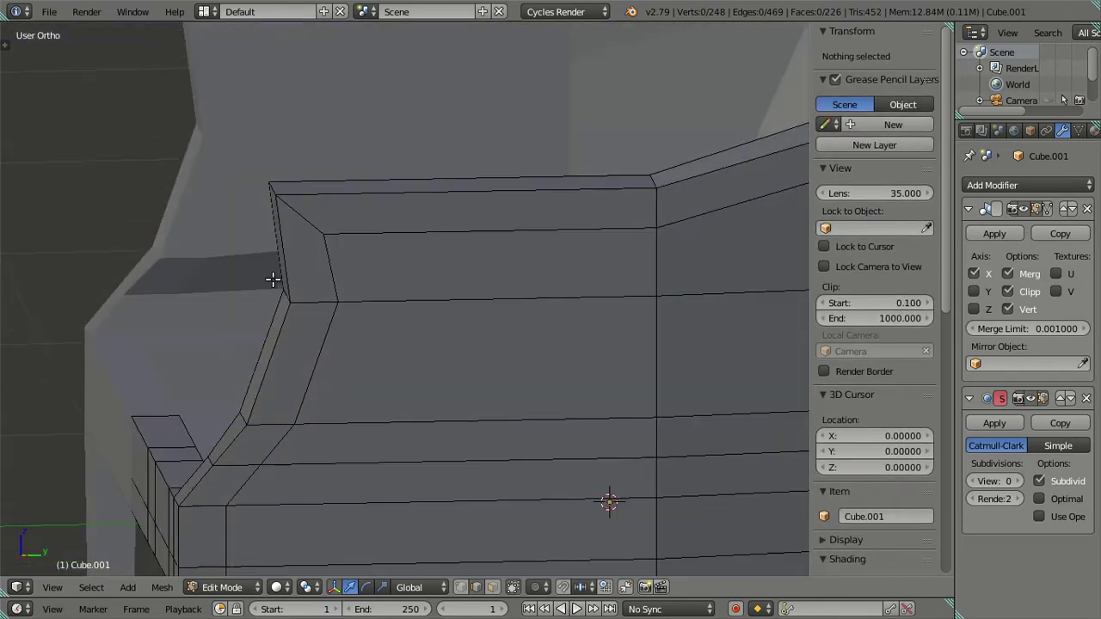
scroll(down, 3)
drag(474, 310, 313, 287)
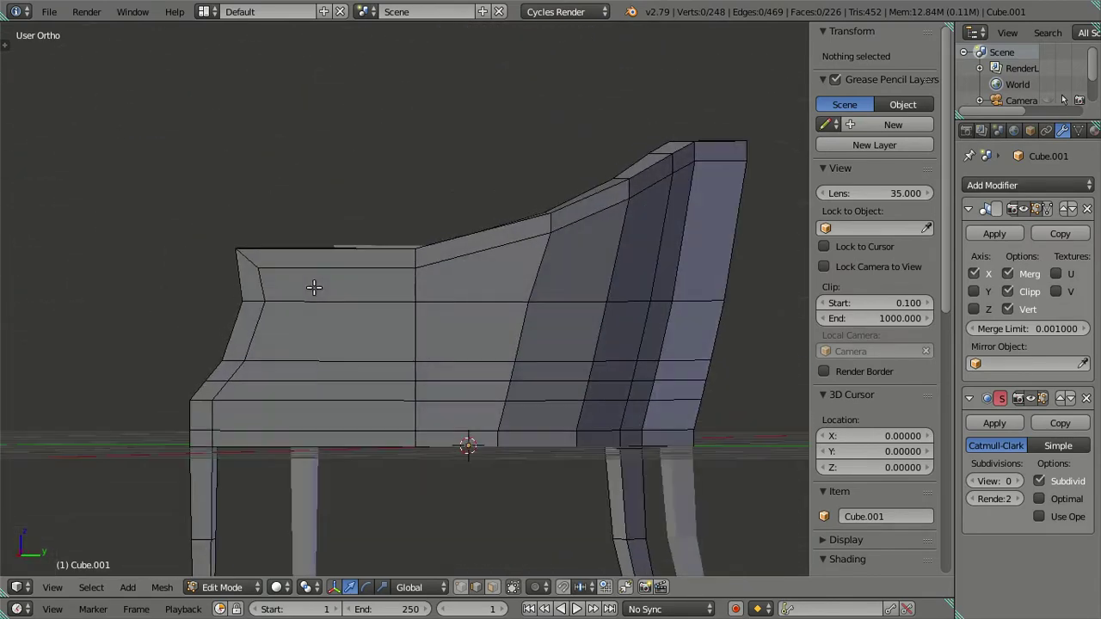
key(KP_8)
key(KP_4)
key(KP_4)
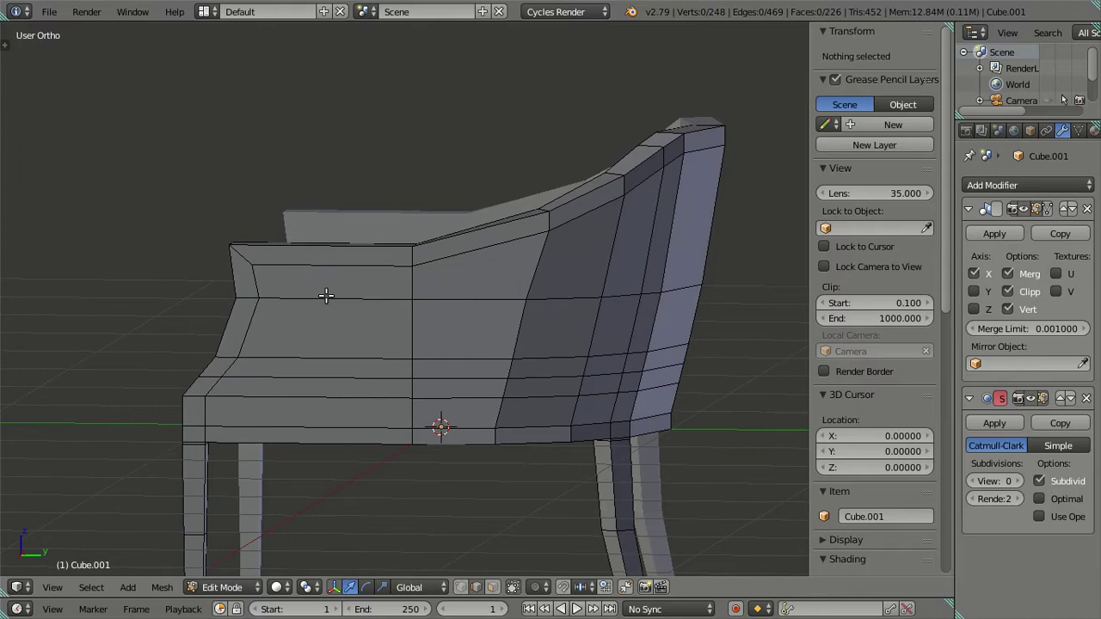
key(KP_4)
key(KP_8)
drag(290, 299, 425, 299)
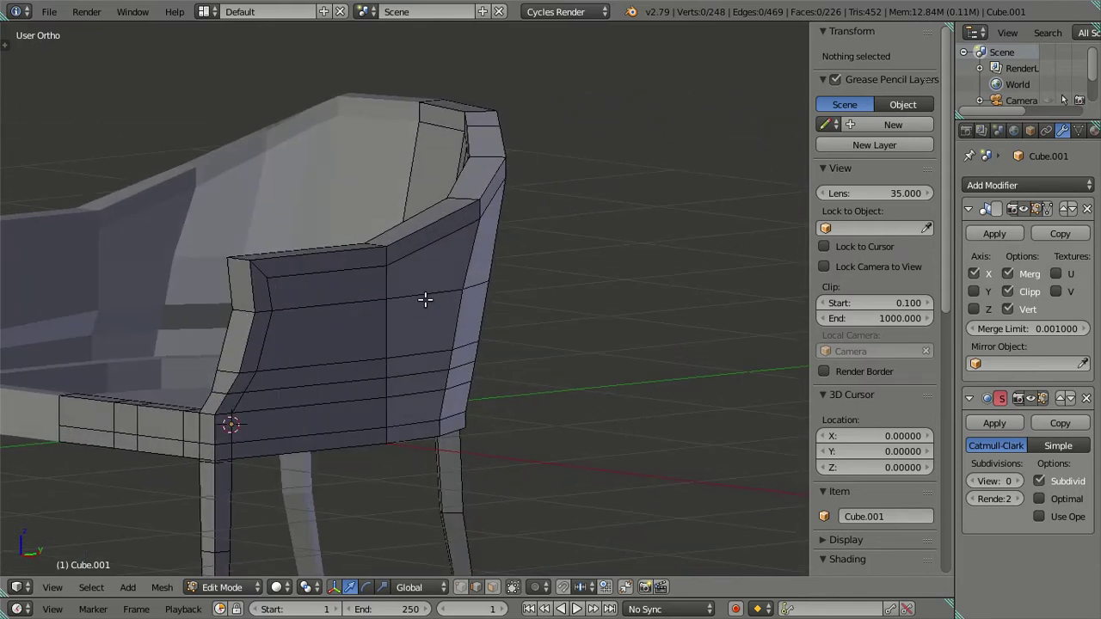
Step: Select the edge loop along the armrest top and move it slightly outward along X
drag(434, 310, 378, 310)
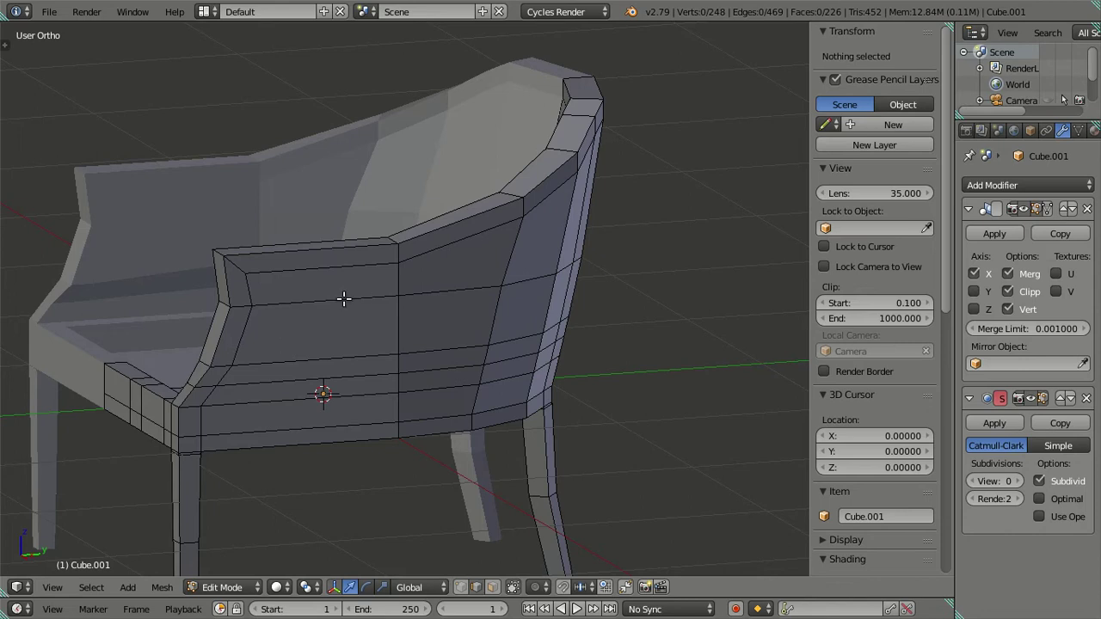
drag(341, 297, 462, 302)
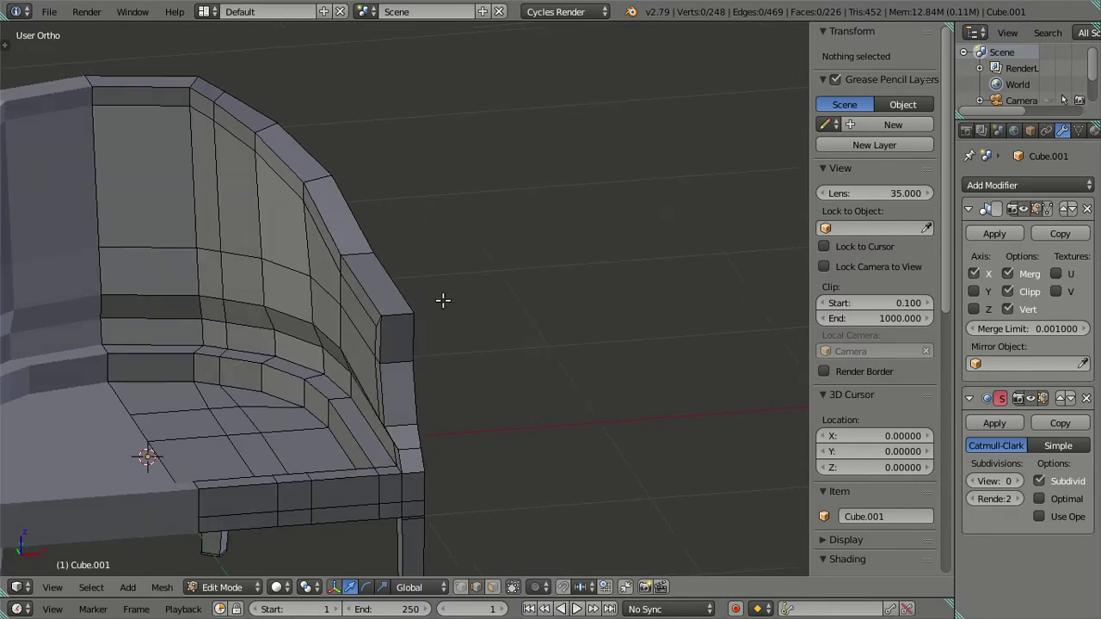
right_click(357, 279)
right_click(211, 84)
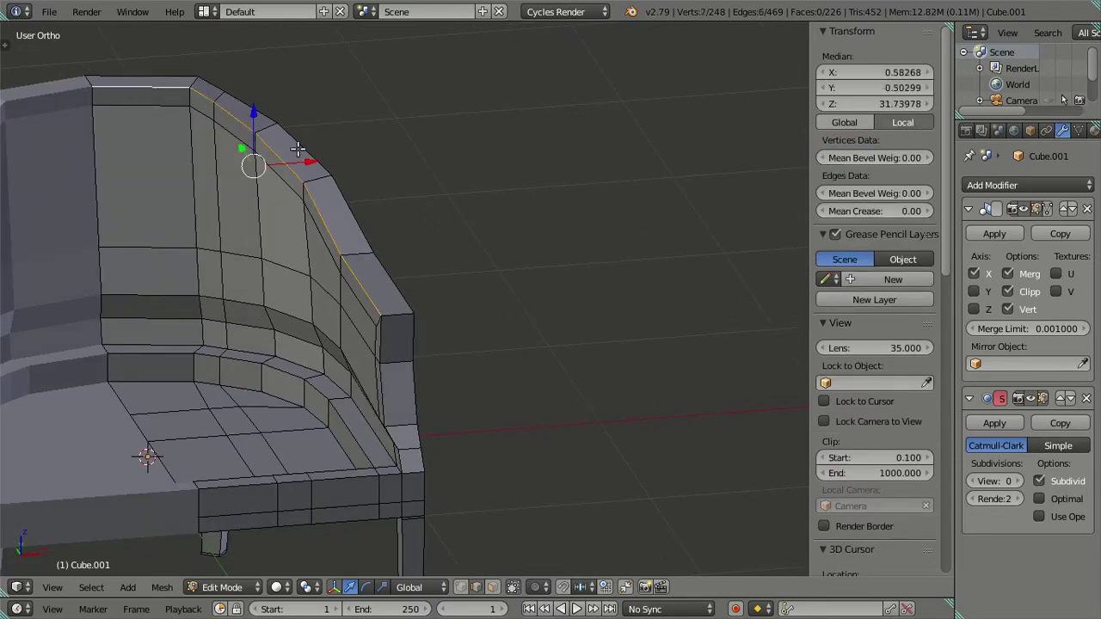
key(g)
key(x)
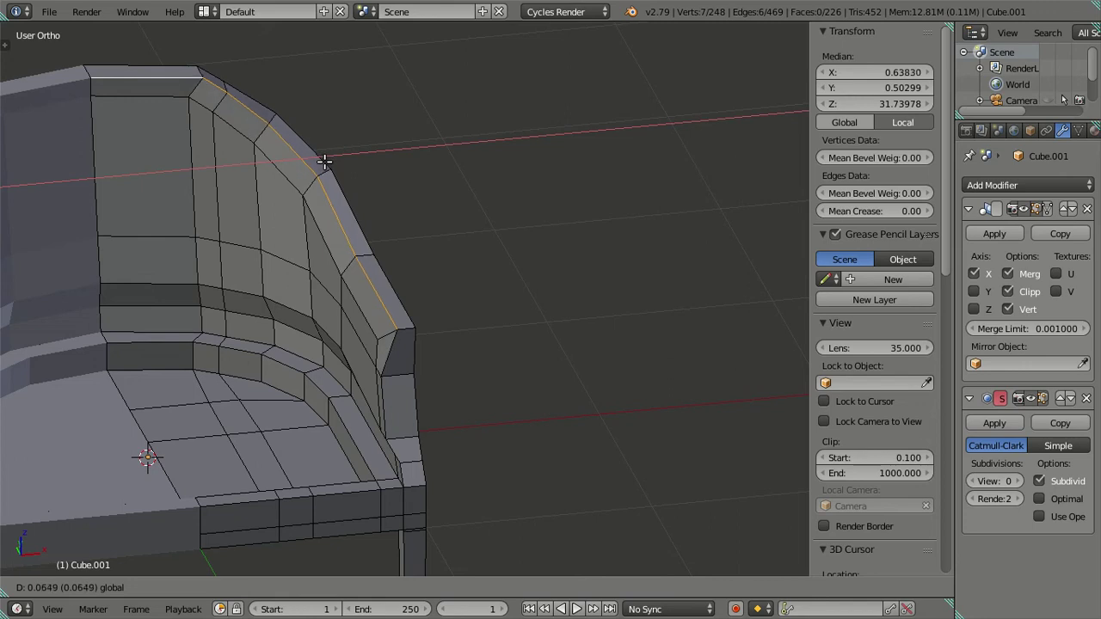
click(326, 162)
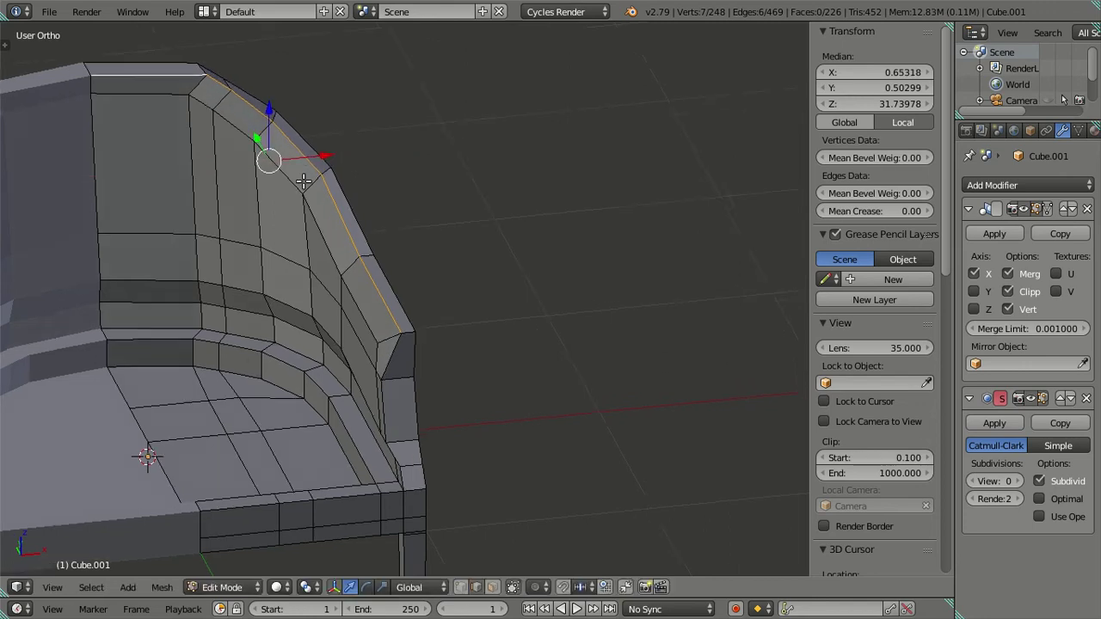
Step: Preview the chair at Subdivision level 2 in Object Mode, then return to Edit Mode at level 0
key(Tab)
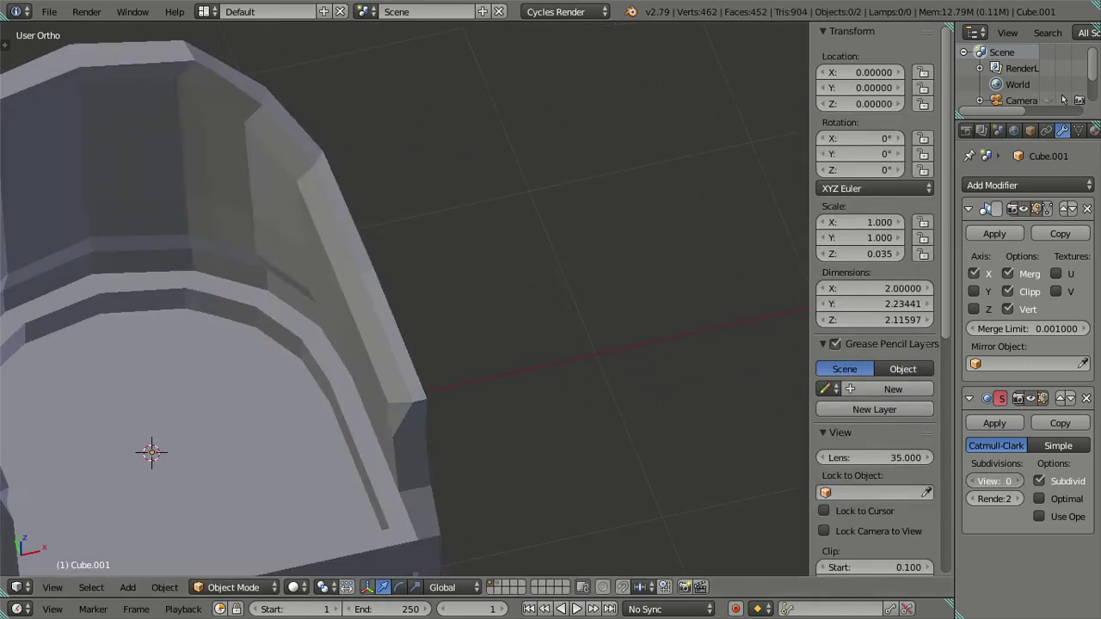
key(ctrl+2)
drag(734, 405, 457, 246)
scroll(up, 3)
key(Tab)
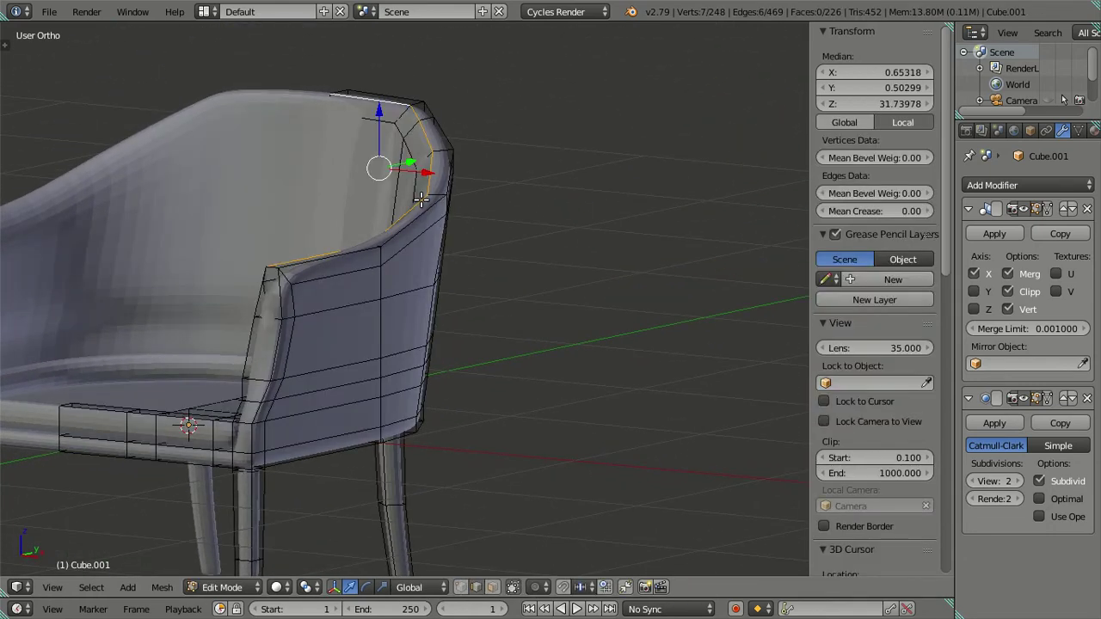
click(973, 481)
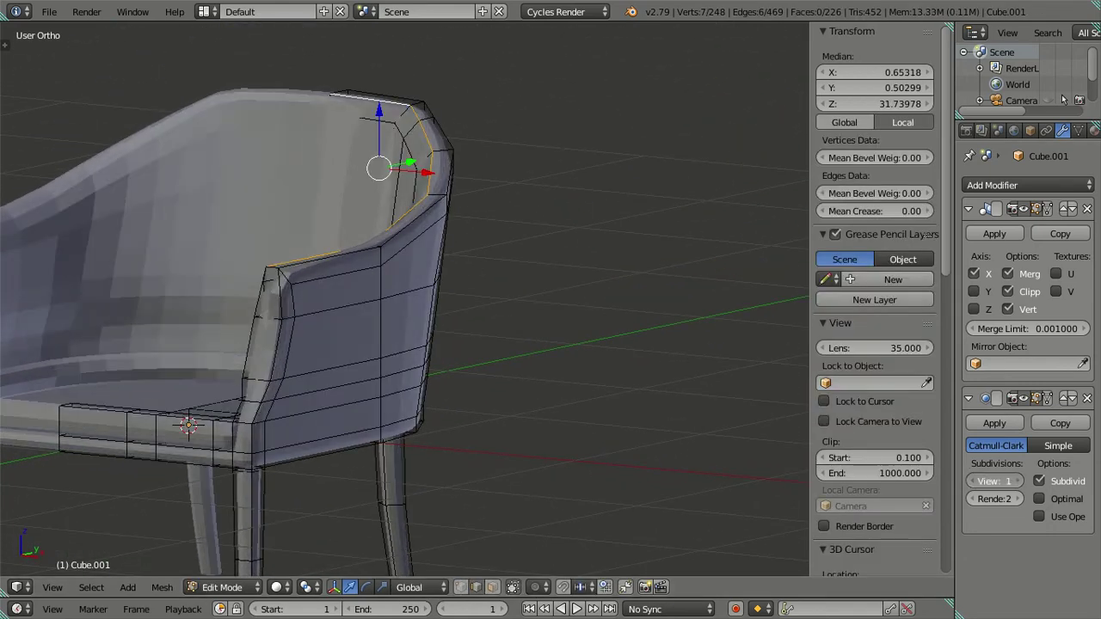
click(972, 481)
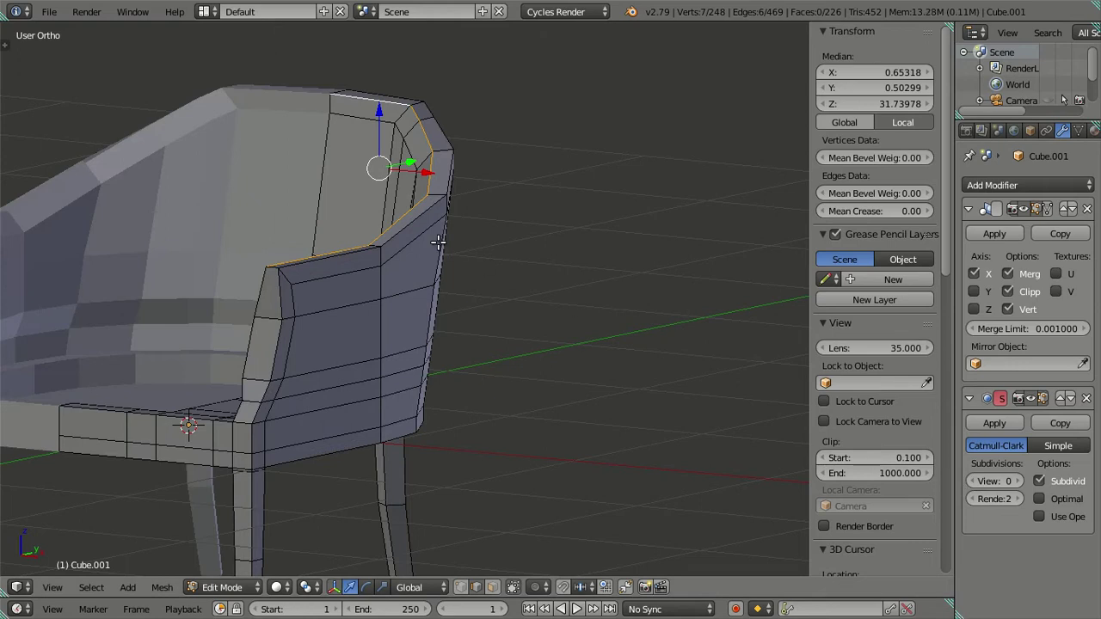
Step: Clear the selection, preview the smoothed chair again at level 2, then reset to 0
key(a)
key(Tab)
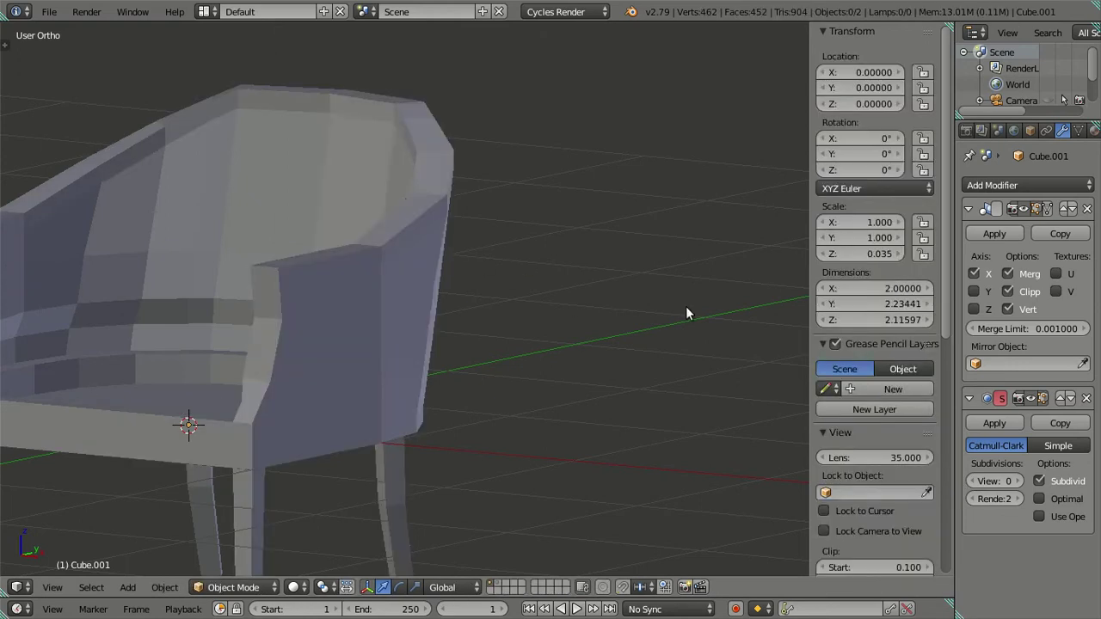
click(1016, 482)
drag(404, 314, 574, 361)
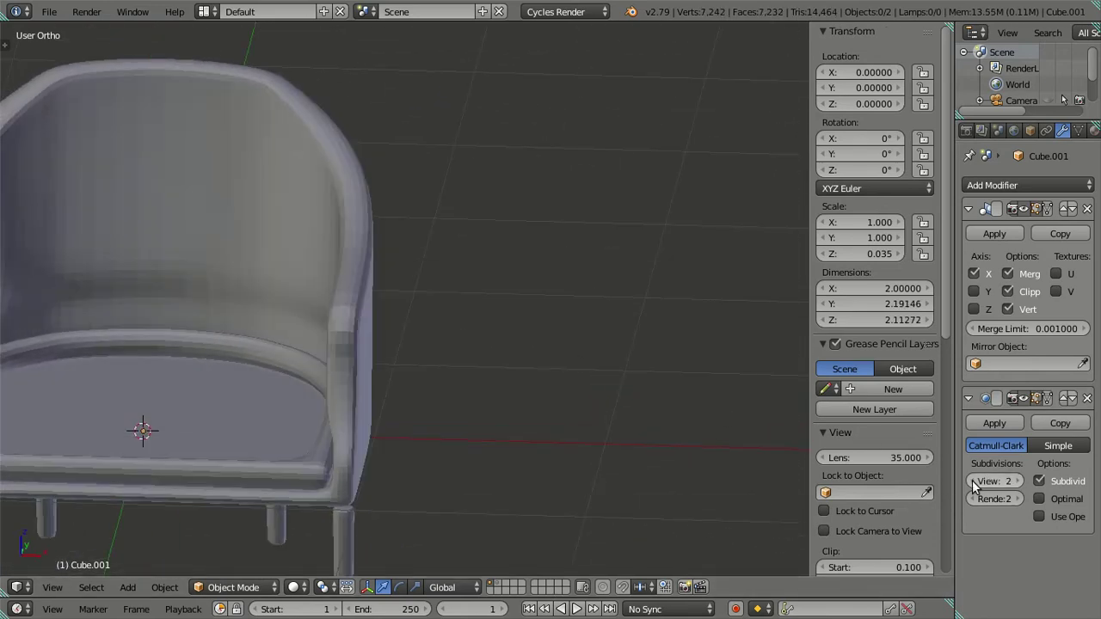
click(974, 481)
click(975, 482)
Step: Return to Edit Mode and orbit from the chair back round to its side
scroll(down, 3)
drag(336, 336, 258, 267)
scroll(up, 3)
key(Tab)
drag(400, 219, 356, 258)
scroll(up, 3)
drag(387, 310, 533, 276)
scroll(down, 3)
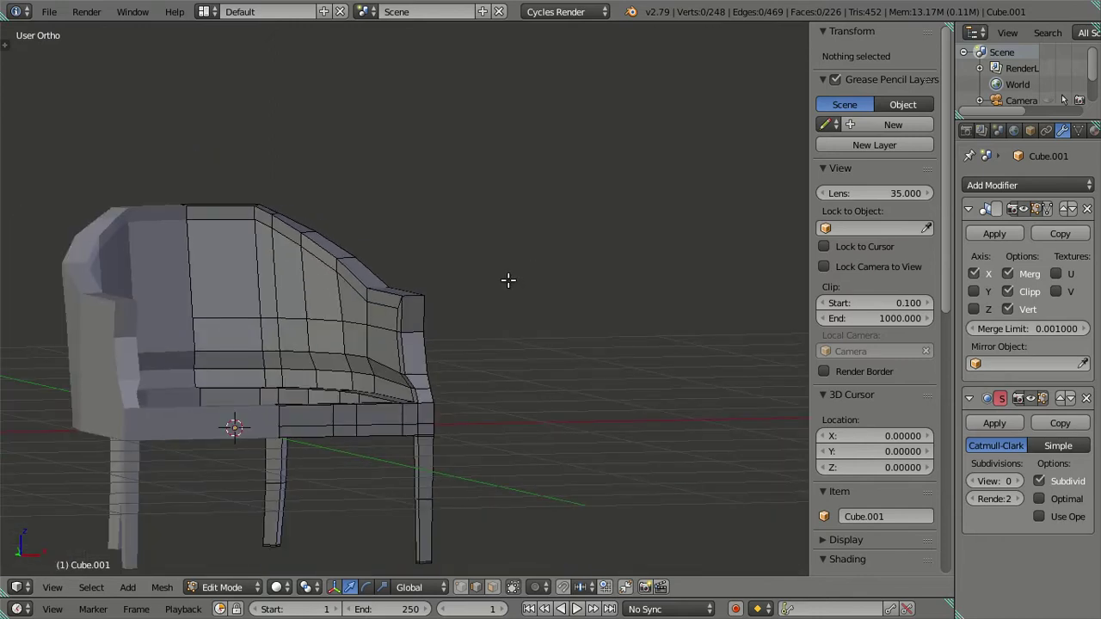
Step: Preview the chair at subdivision levels 0–3, then return to Edit Mode at level 0
key(Tab)
key(ctrl+2)
key(ctrl+3)
key(ctrl+0)
key(ctrl+2)
key(ctrl+1)
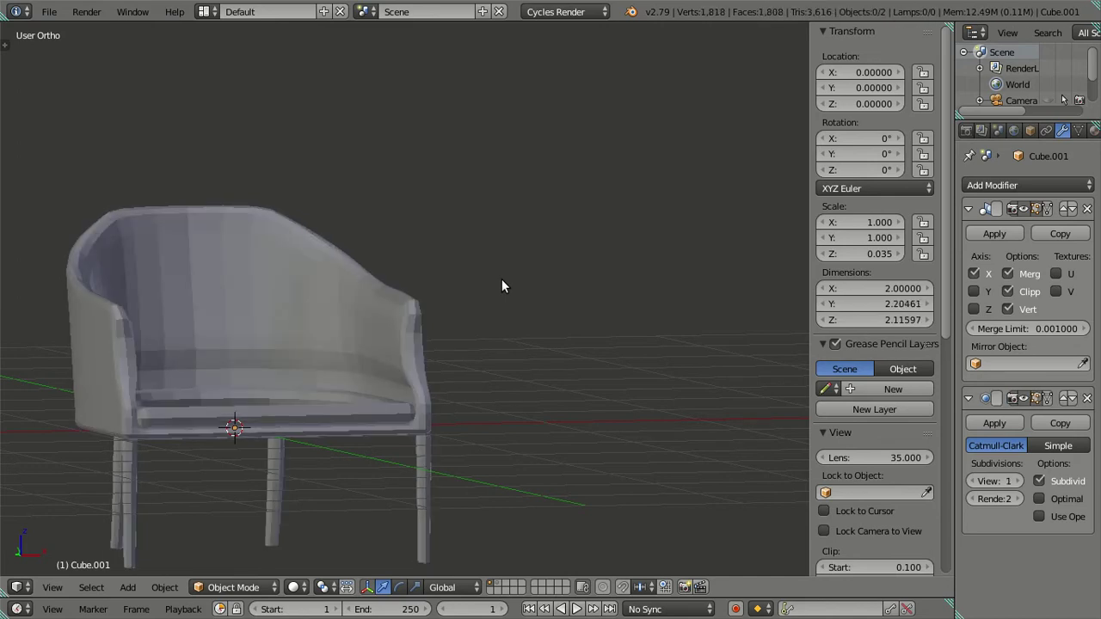
key(ctrl+0)
key(Tab)
Step: Add an edge loop across the chair side, slid just below the top rim
drag(496, 279, 272, 295)
scroll(up, 3)
key(KP_3)
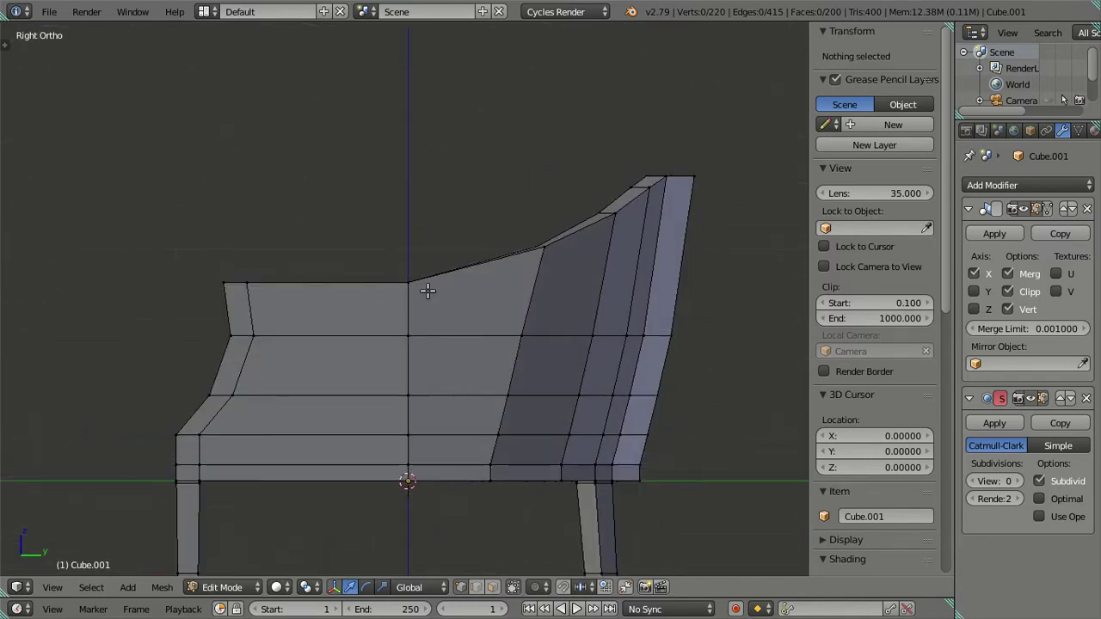
scroll(up, 3)
scroll(up, 3)
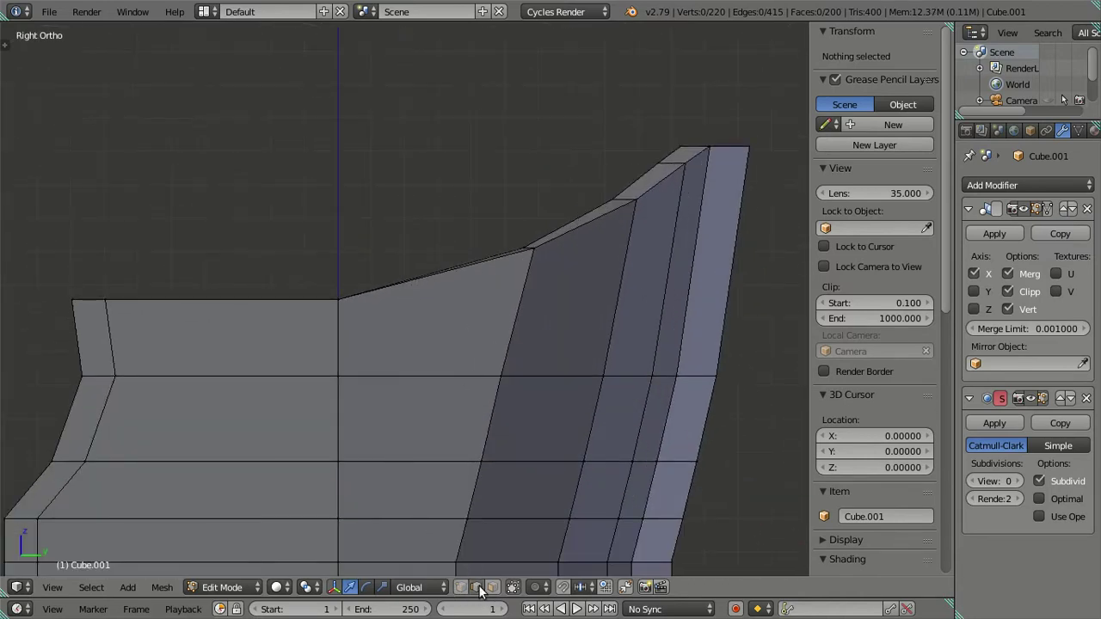
key(ctrl+r)
click(507, 309)
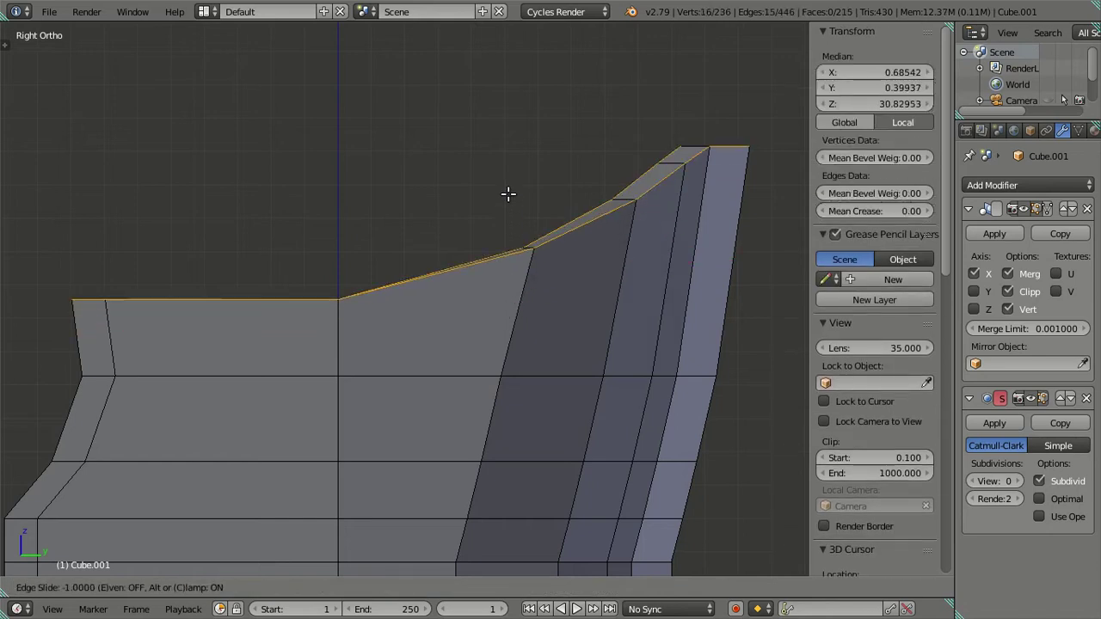
click(508, 162)
drag(473, 168, 485, 189)
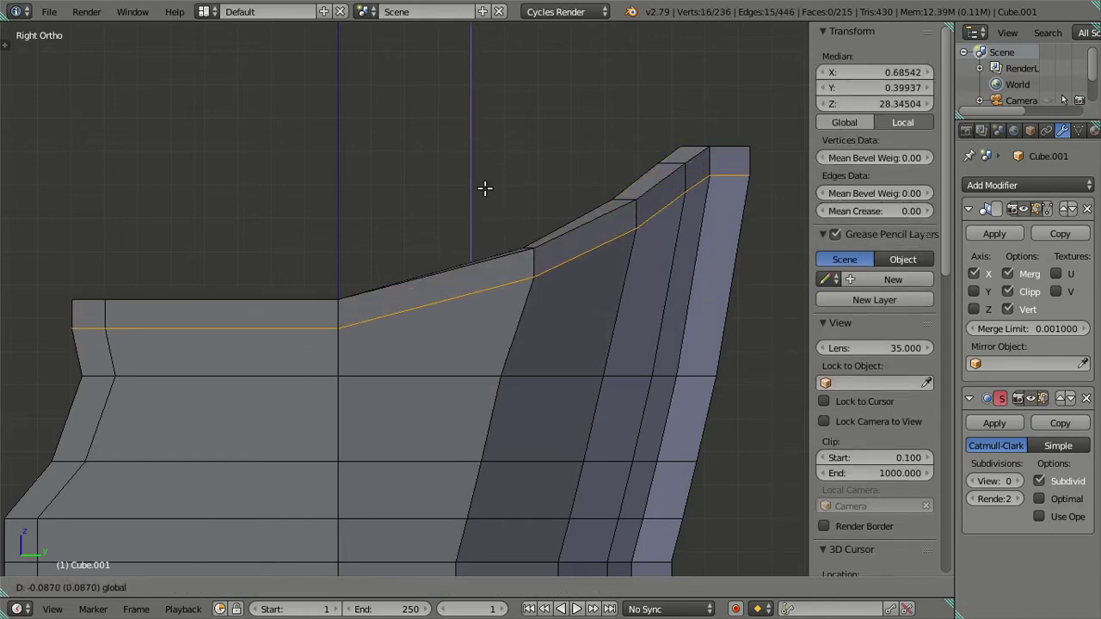
click(484, 189)
key(a)
Step: Merge the two doubled vertices at the armrest's front corner at last
drag(196, 346, 157, 364)
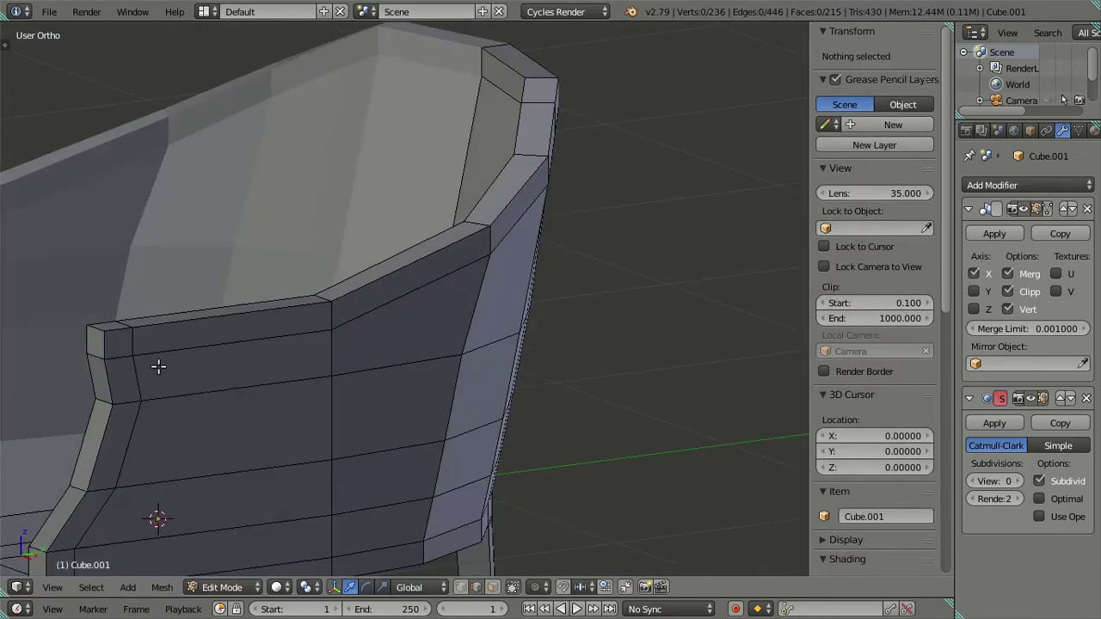
scroll(up, 3)
drag(447, 320, 452, 369)
scroll(up, 3)
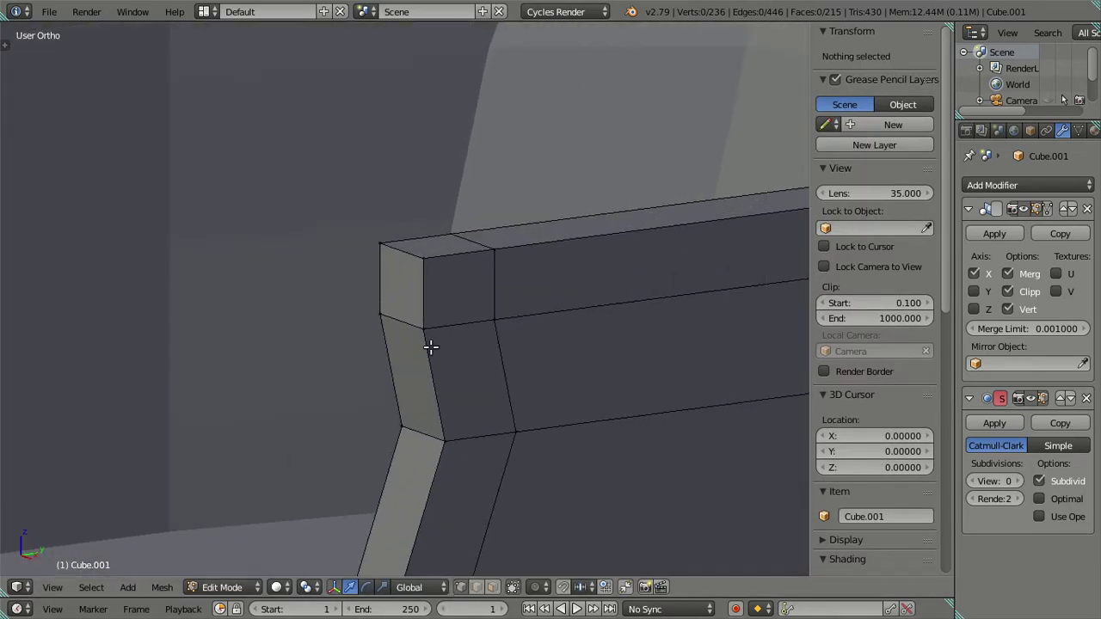
click(420, 321)
click(432, 249)
click(427, 340)
click(422, 272)
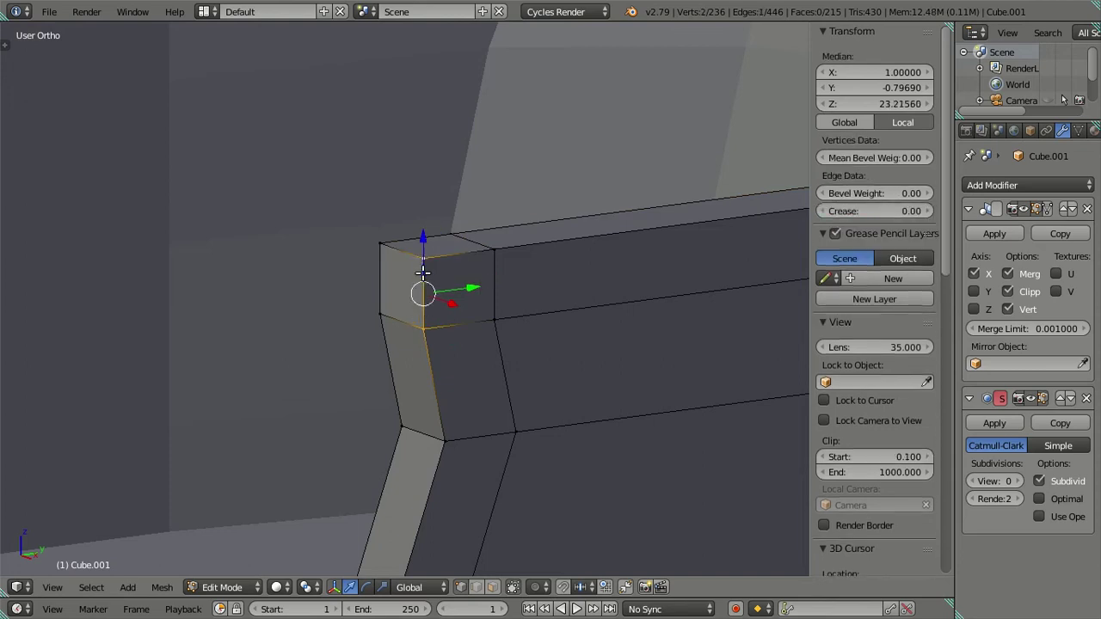
key(alt+m)
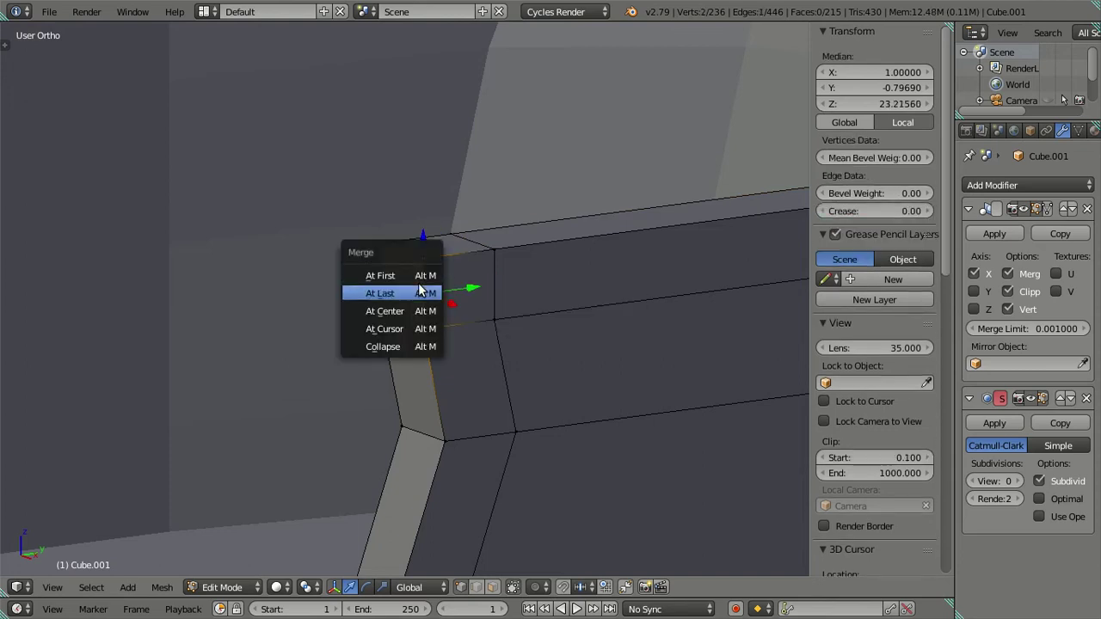
click(422, 290)
key(a)
drag(405, 283, 406, 309)
Step: Merge the two corner vertices of the back rim into one, at last
click(401, 318)
click(396, 254)
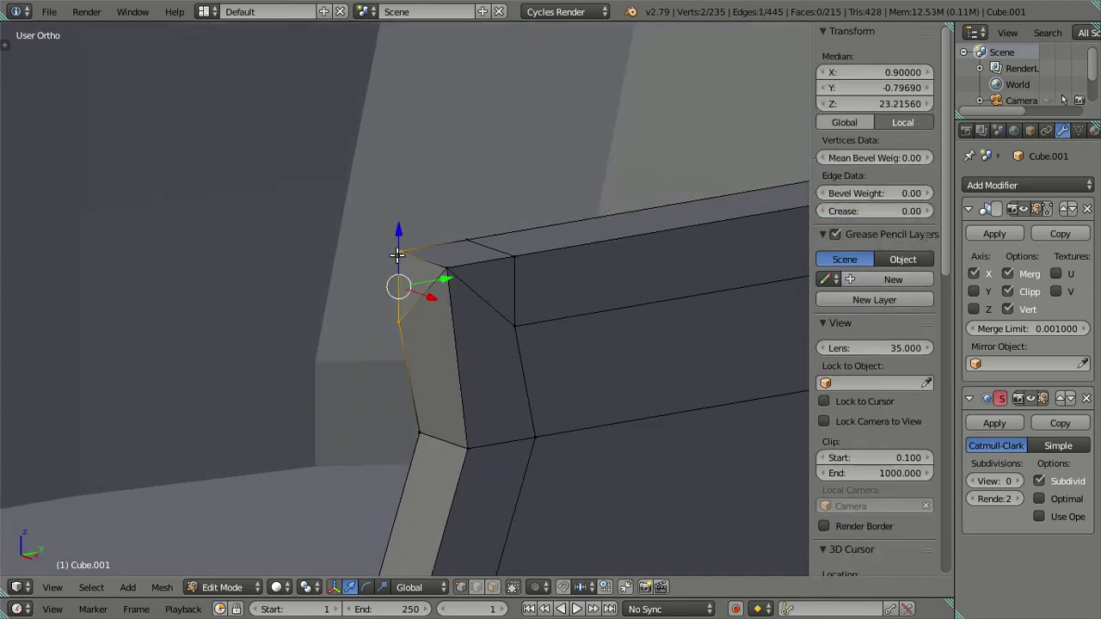
key(alt+m)
click(399, 253)
key(a)
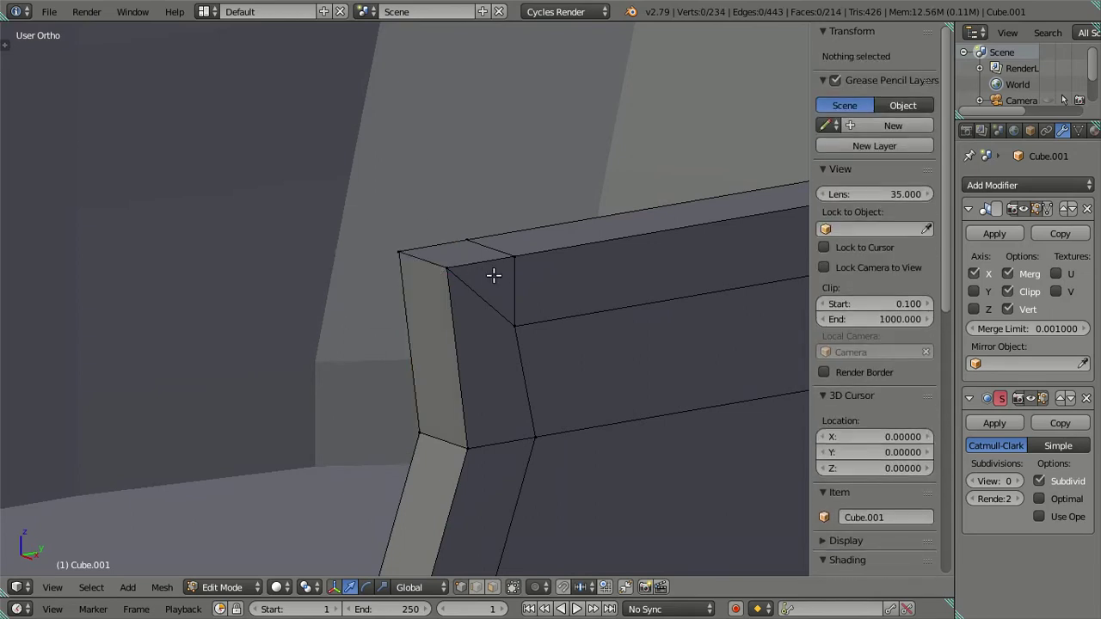
Step: In edge select mode, select the two leftover corner edges of the rim
right_click(534, 285)
click(480, 587)
right_click(508, 290)
right_click(494, 250)
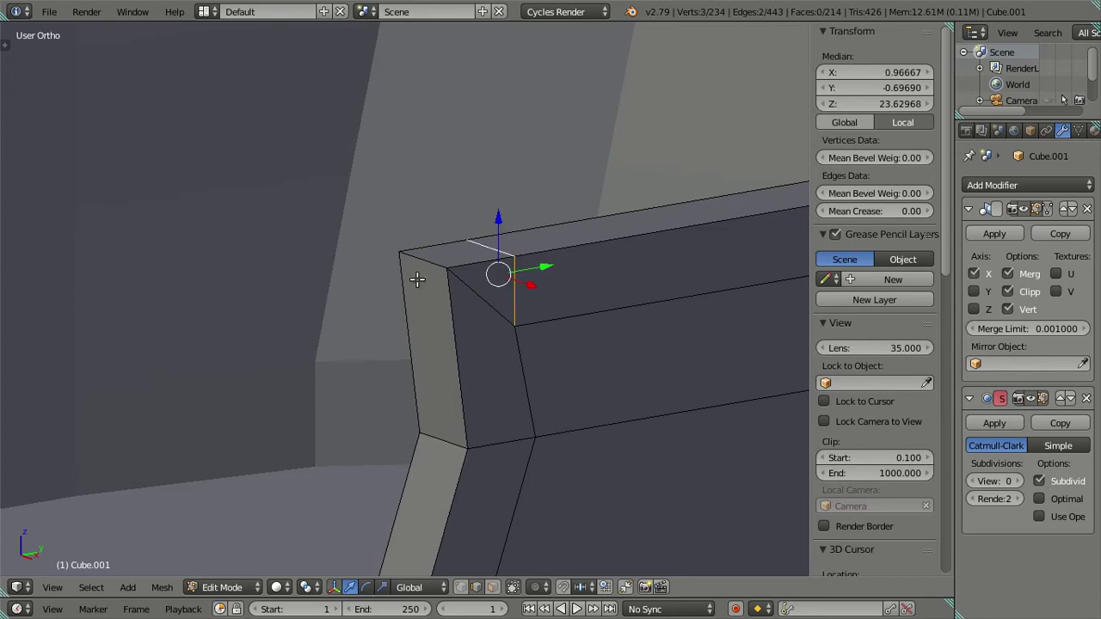
drag(422, 278, 595, 327)
Step: Dissolve the selected corner edges, then inspect the back and seat from above
key(x)
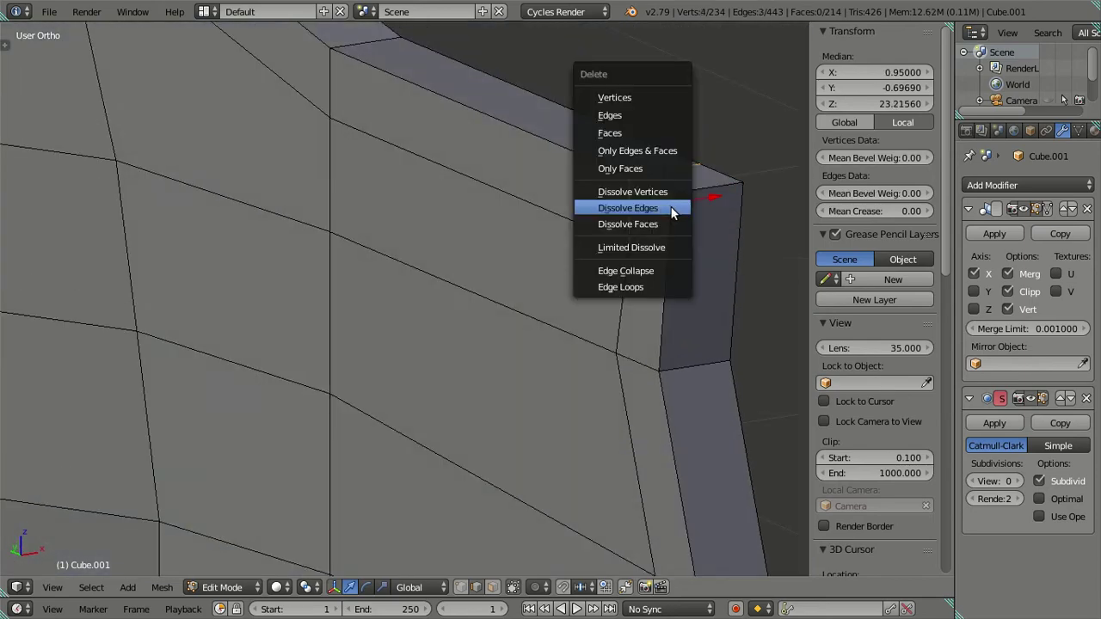
click(613, 209)
scroll(down, 3)
drag(563, 326, 490, 246)
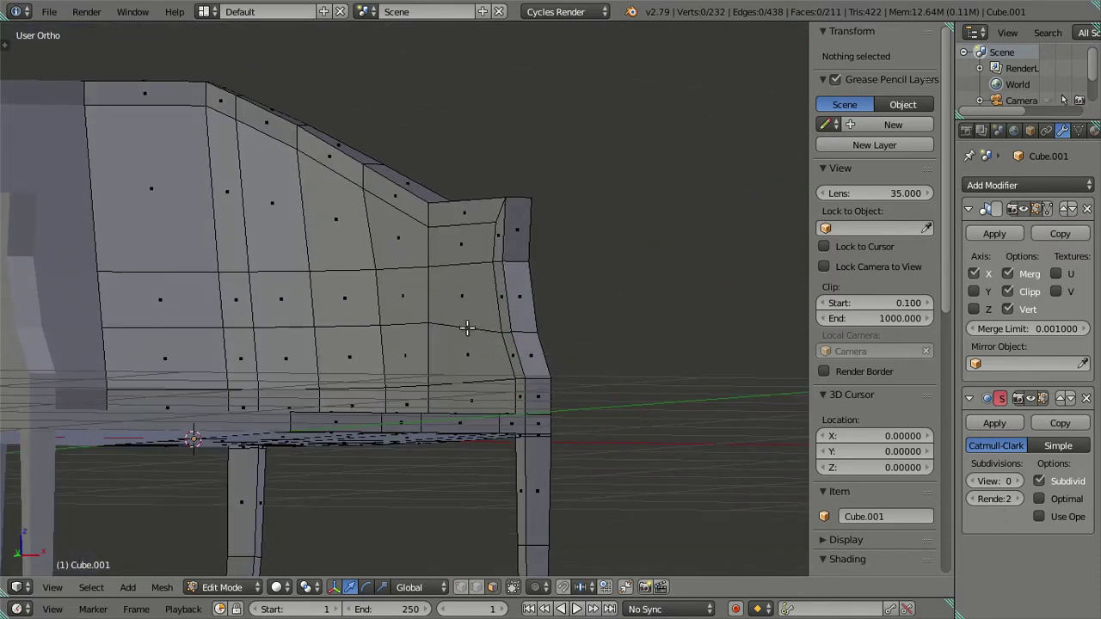
drag(466, 329, 478, 384)
right_click(489, 403)
key(a)
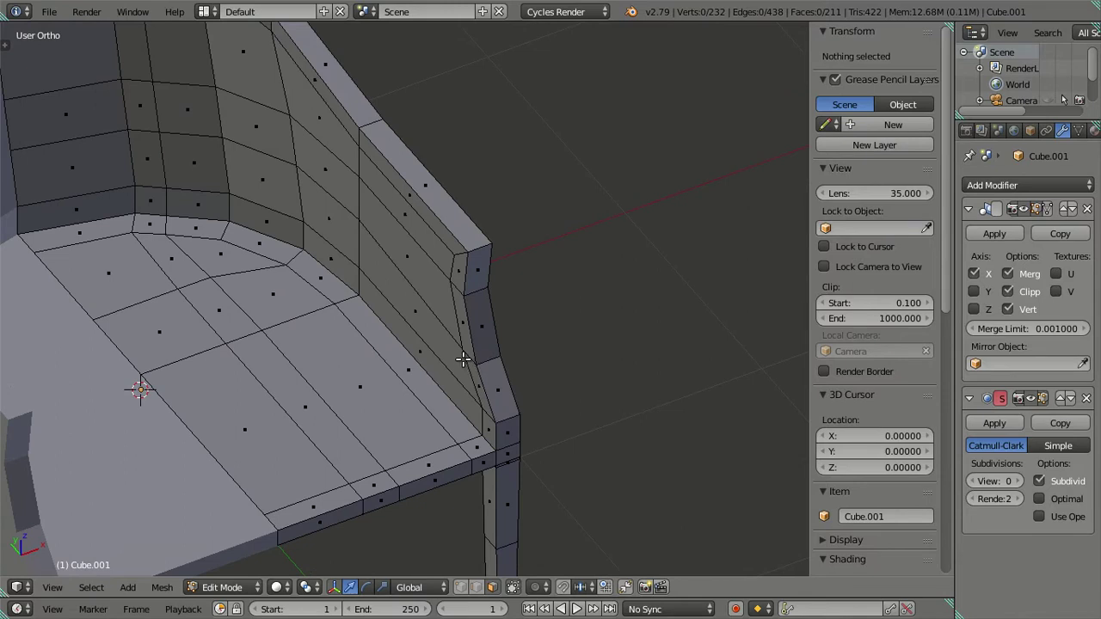
drag(464, 355, 413, 314)
Step: Move the top rim edge loop outward along X
right_click(466, 337)
drag(412, 314, 422, 312)
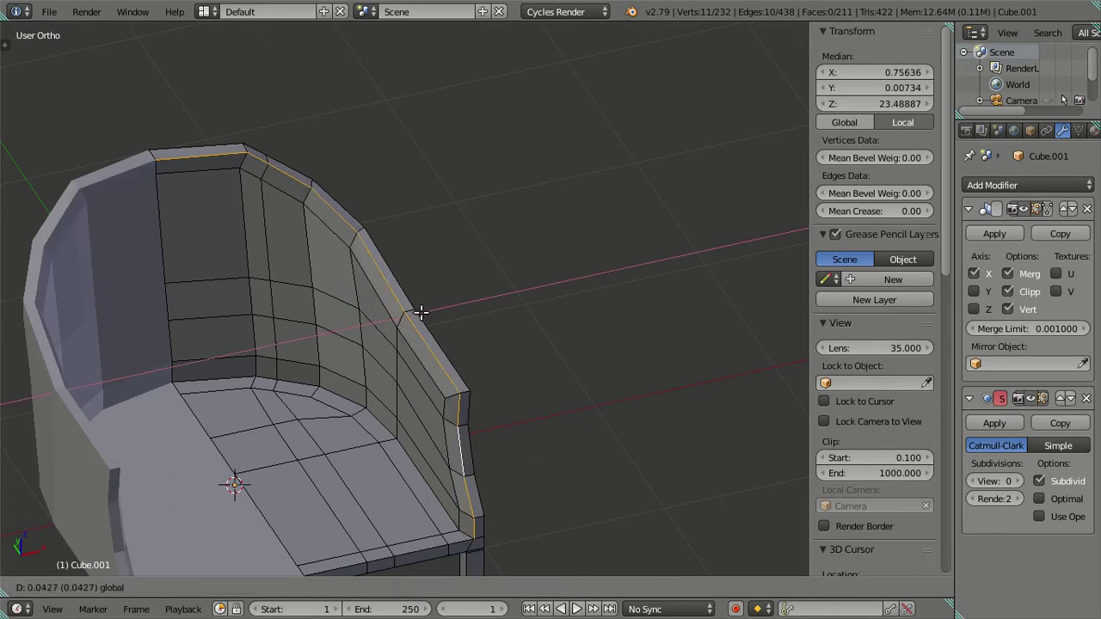
drag(422, 312, 490, 319)
scroll(up, 3)
Step: Nudge two pairs of top rim corner edges along Y to follow the curved back
right_click(402, 247)
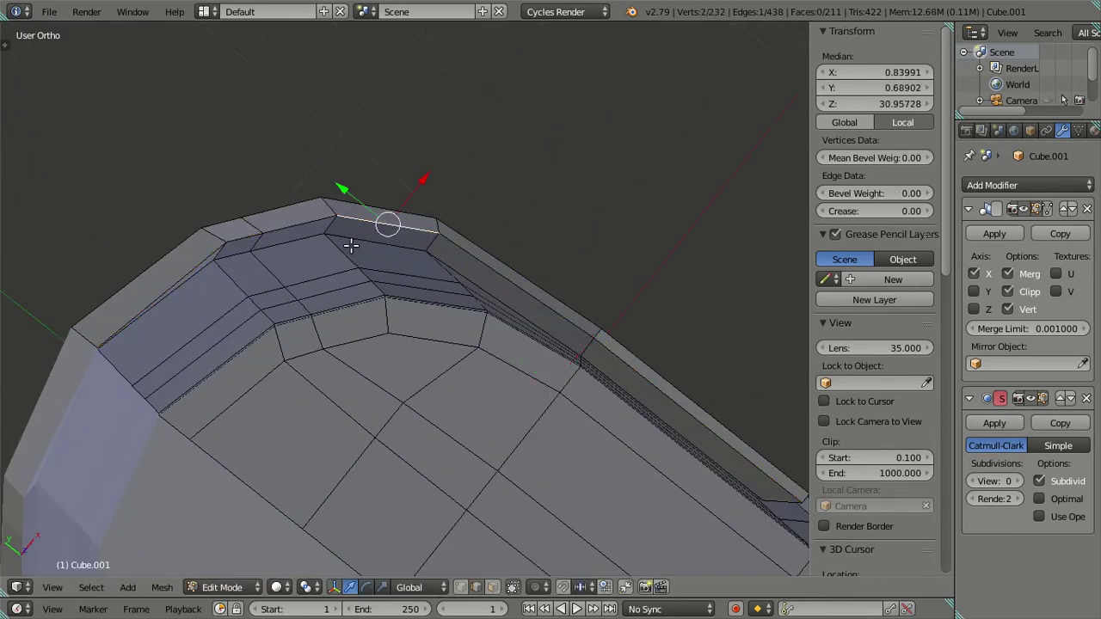
right_click(189, 263)
drag(244, 221, 228, 221)
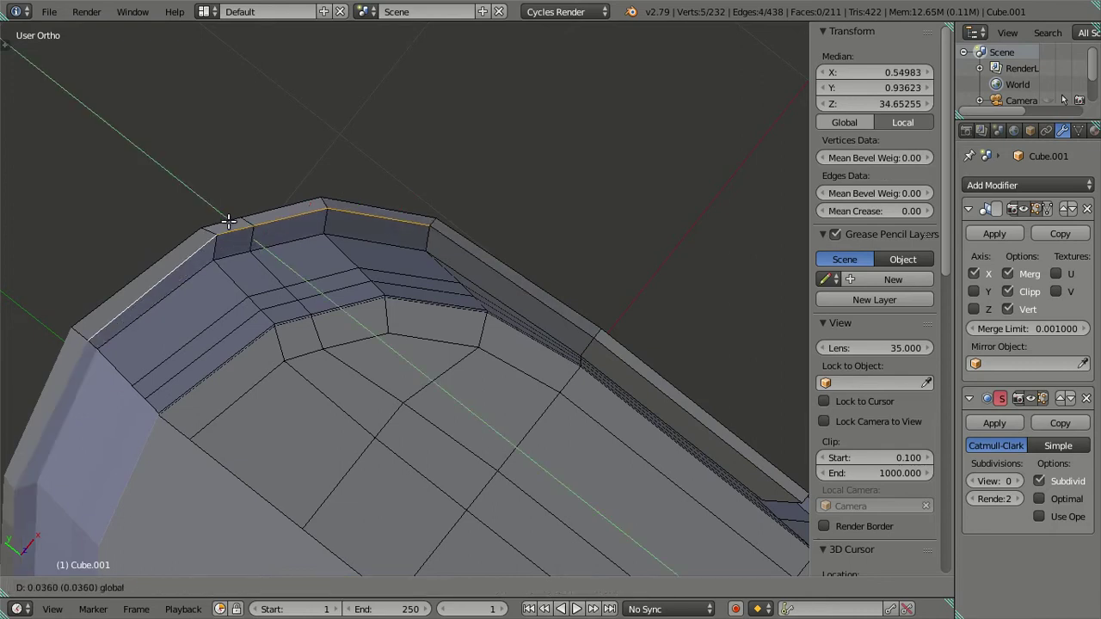
click(228, 221)
right_click(235, 226)
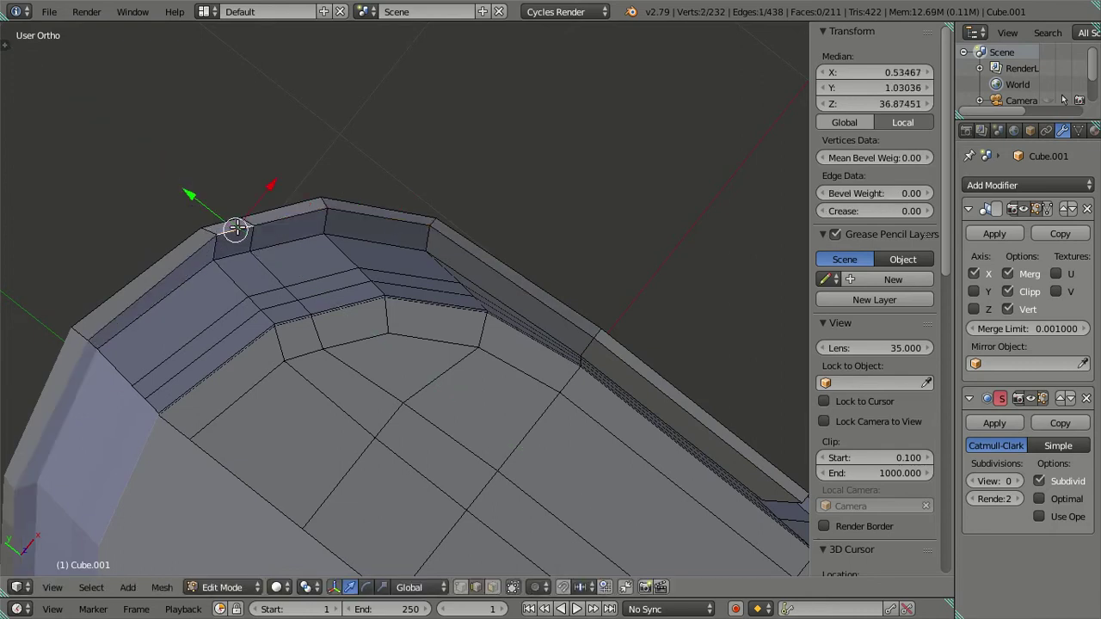
right_click(197, 252)
drag(221, 221, 145, 235)
key(y)
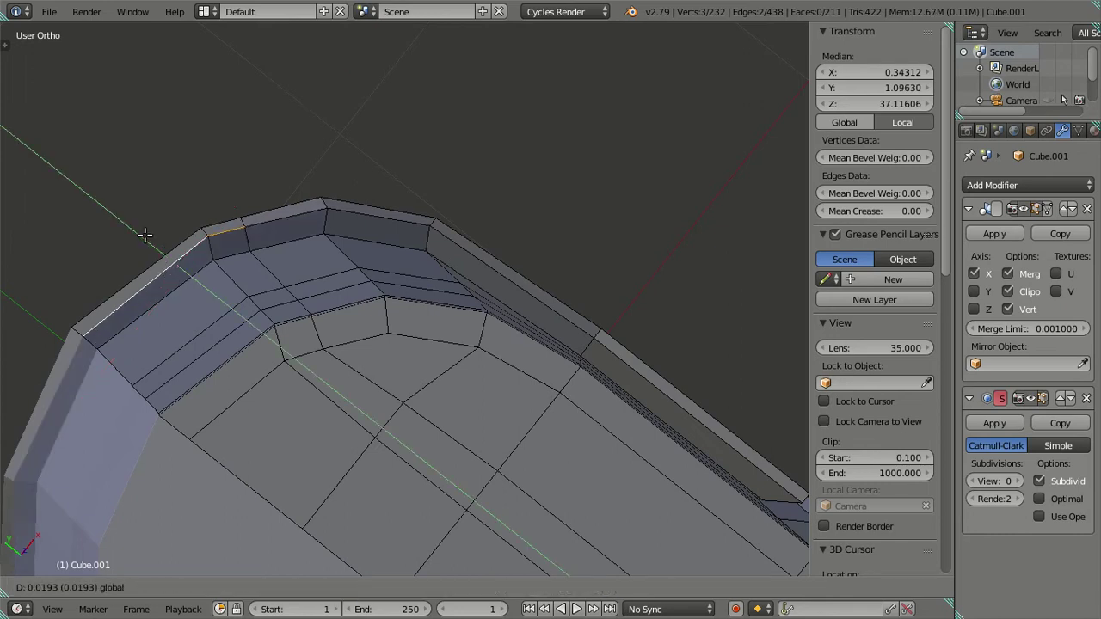
click(144, 234)
Step: Return to Object Mode and orbit to view the whole chair
scroll(down, 3)
key(Tab)
drag(426, 322, 420, 246)
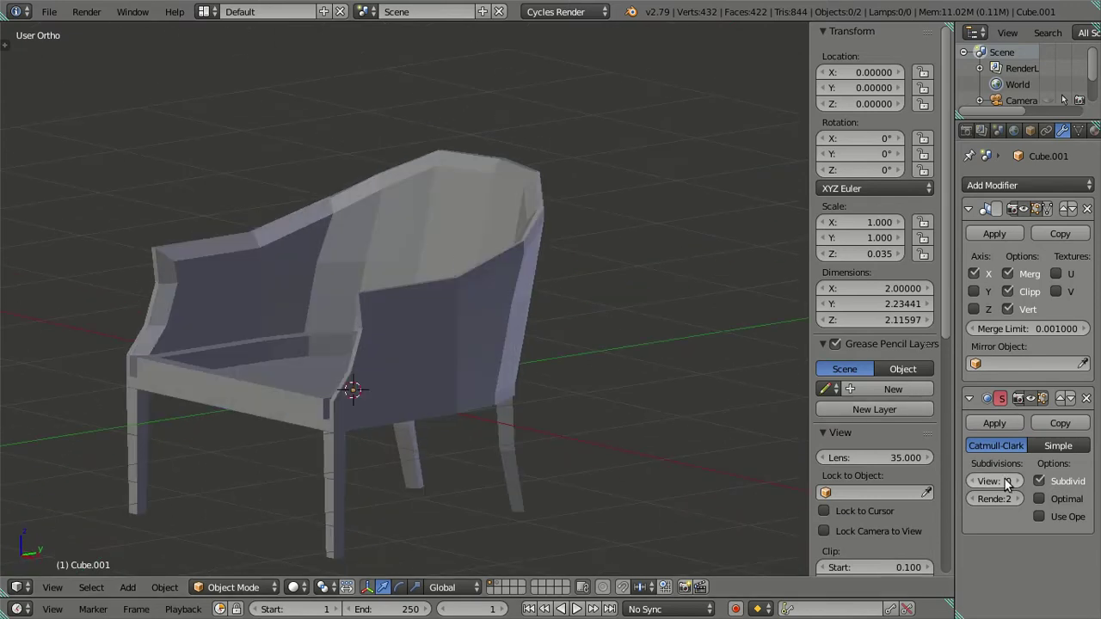
Step: Preview the chair with Subdivision level 2, then set it back to 0 and re-enter Edit Mode
double_click(1018, 482)
drag(465, 285, 448, 303)
key(Tab)
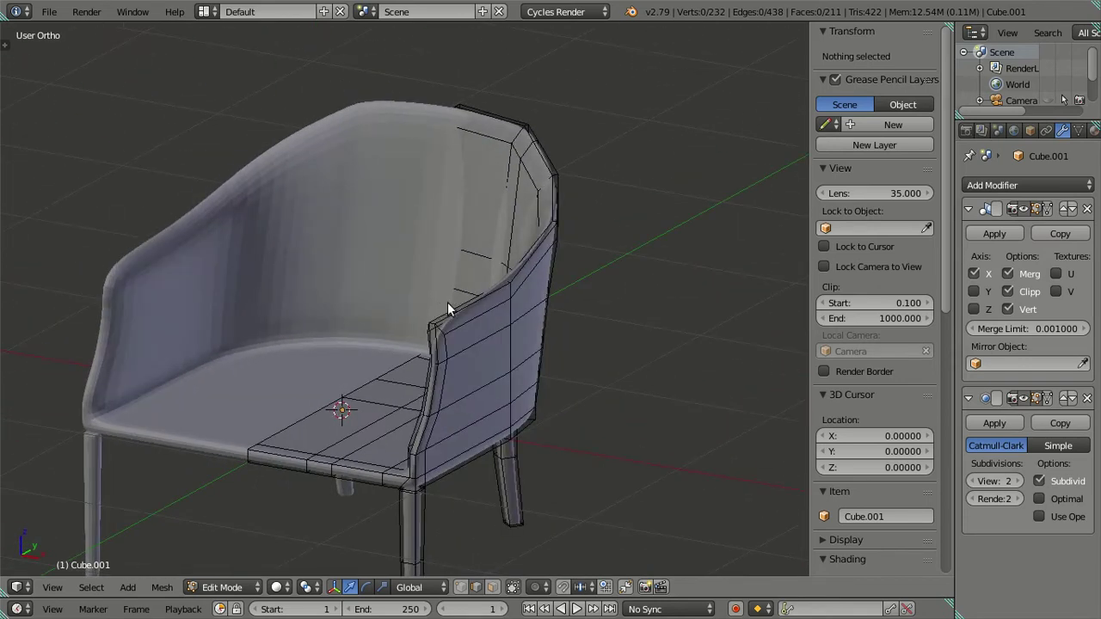
scroll(up, 3)
scroll(up, 3)
key(Tab)
click(995, 481)
text(0)
key(Return)
key(Tab)
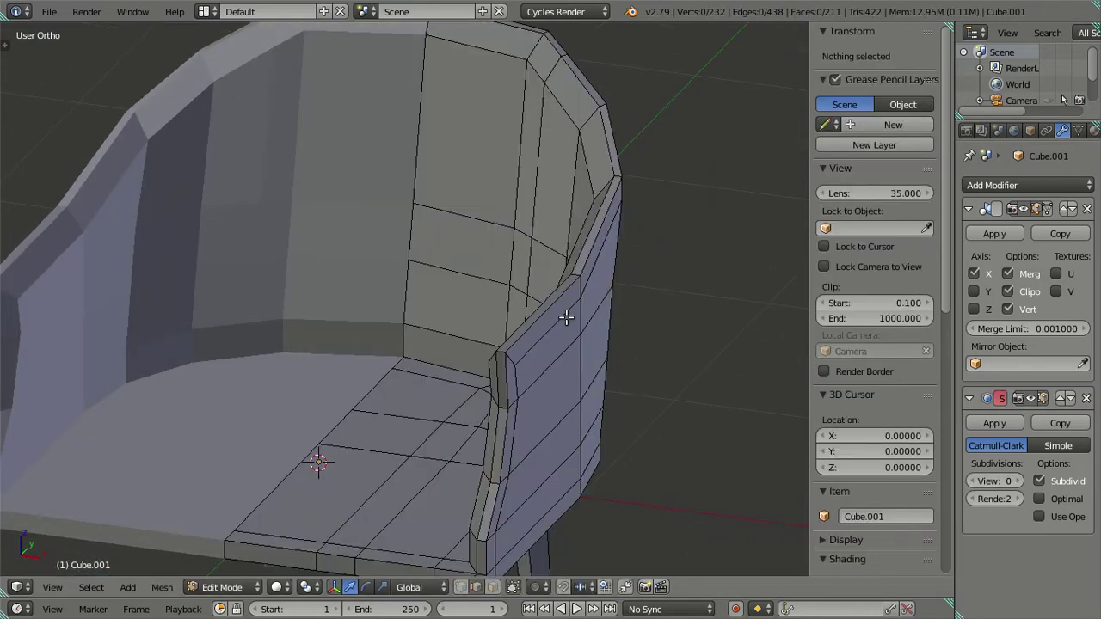
scroll(up, 3)
scroll(up, 3)
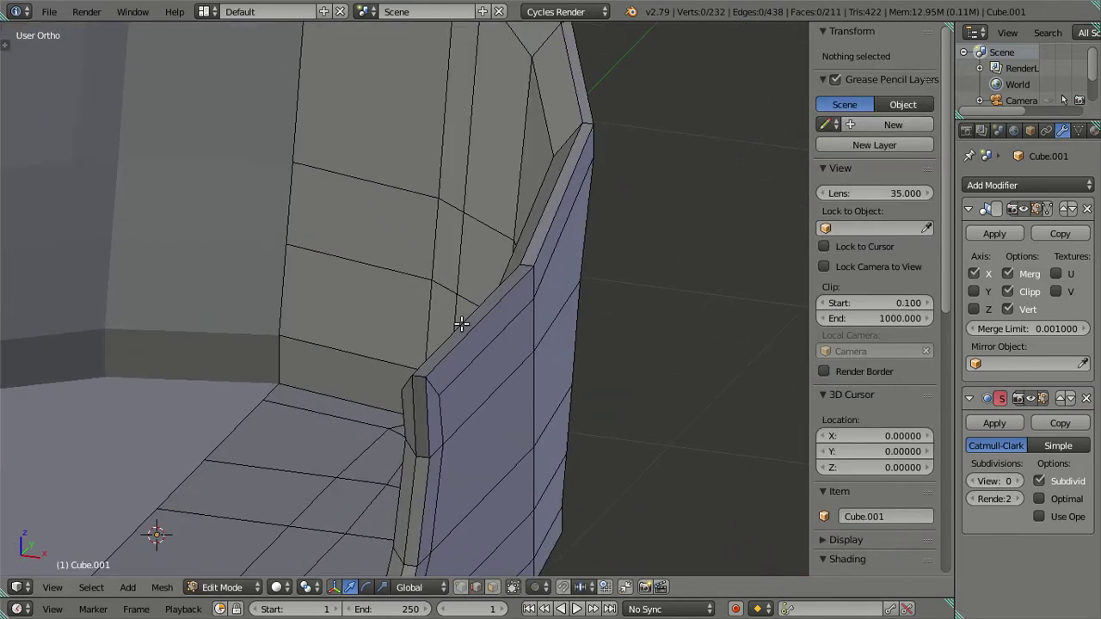
Step: Add a loop cut through the armrest
drag(456, 327, 542, 263)
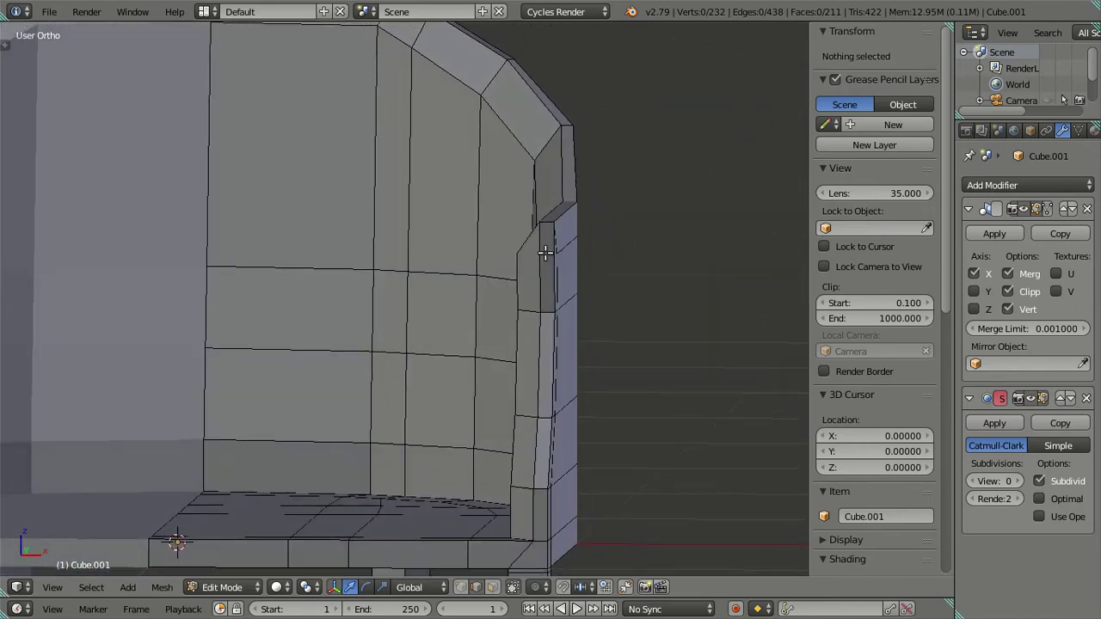
key(ctrl+r)
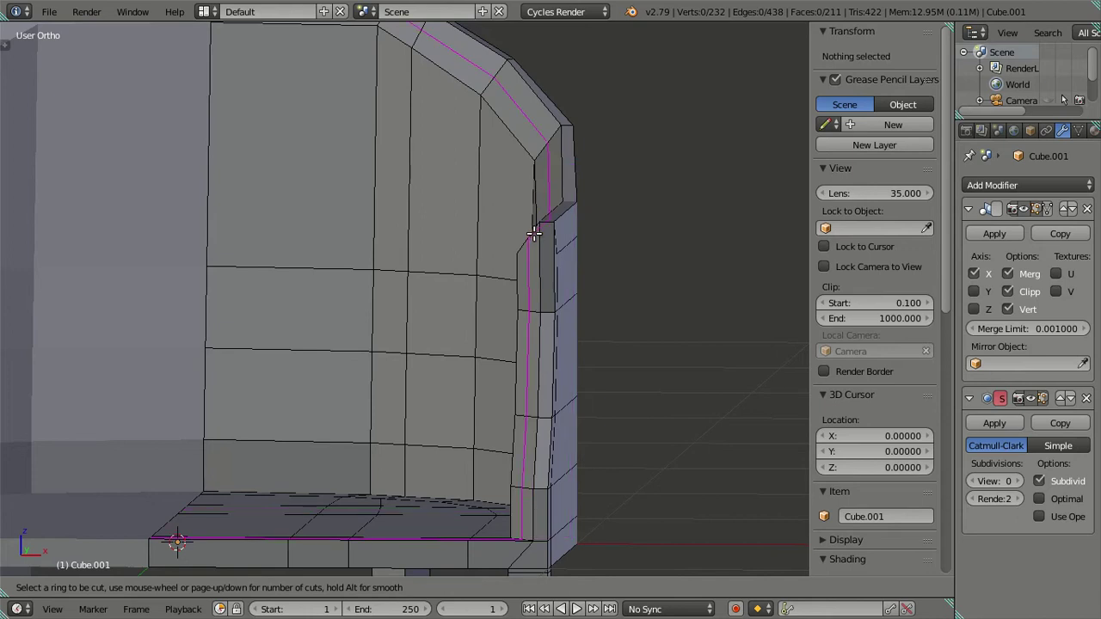
click(534, 232)
key(a)
drag(535, 226, 341, 223)
scroll(up, 3)
Step: Select the armrest's top edge loop and raise it upward in Z
right_click(488, 260)
right_click(584, 148)
key(KP_3)
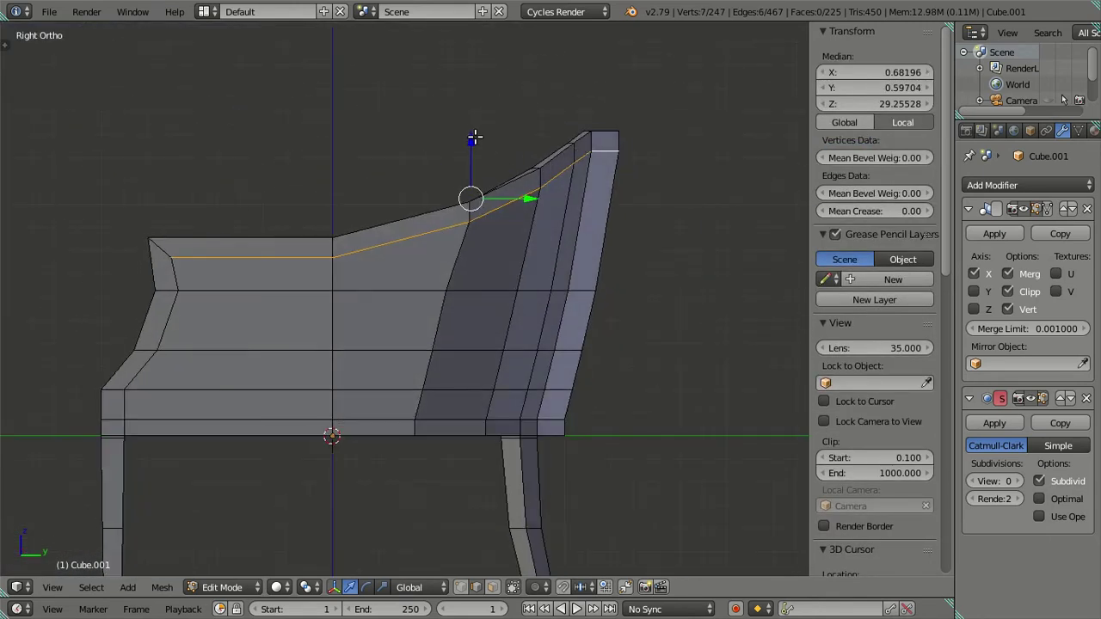
drag(475, 138, 469, 126)
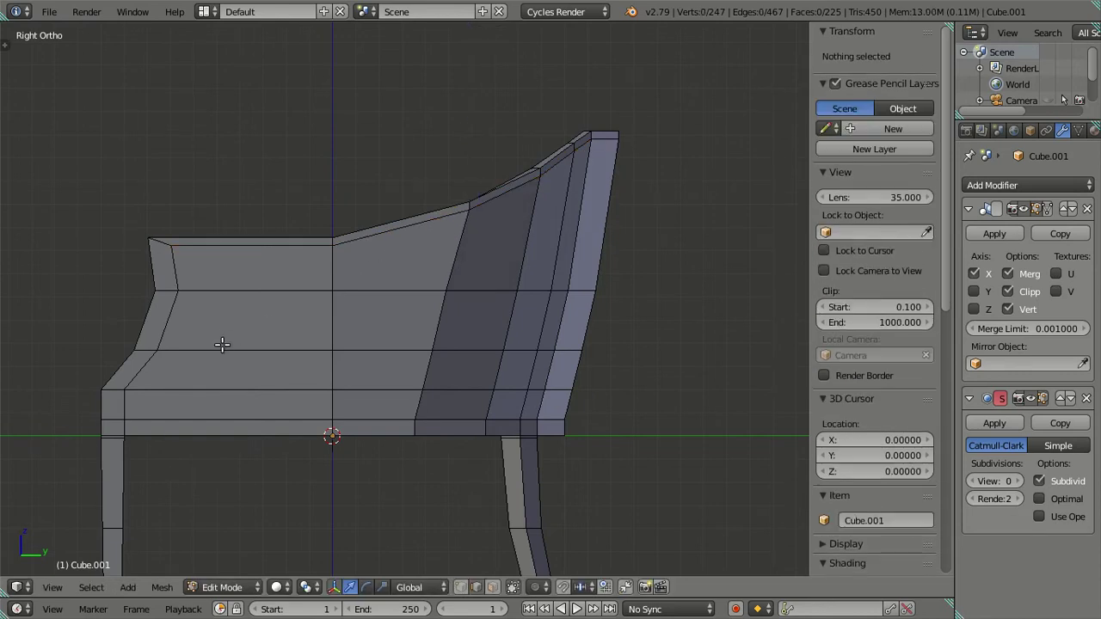
drag(221, 344, 411, 336)
Step: Select the armrest's vertical front edge loop and shift it along Y so it curves inward
right_click(362, 266)
drag(341, 373, 382, 410)
right_click(348, 438)
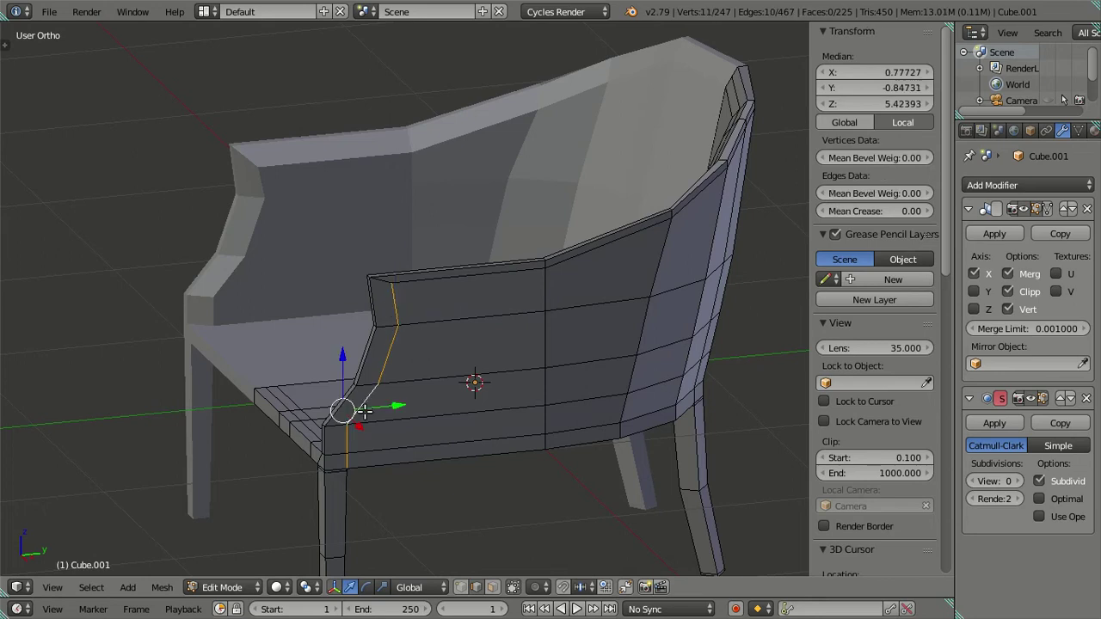
key(z)
drag(372, 393, 402, 393)
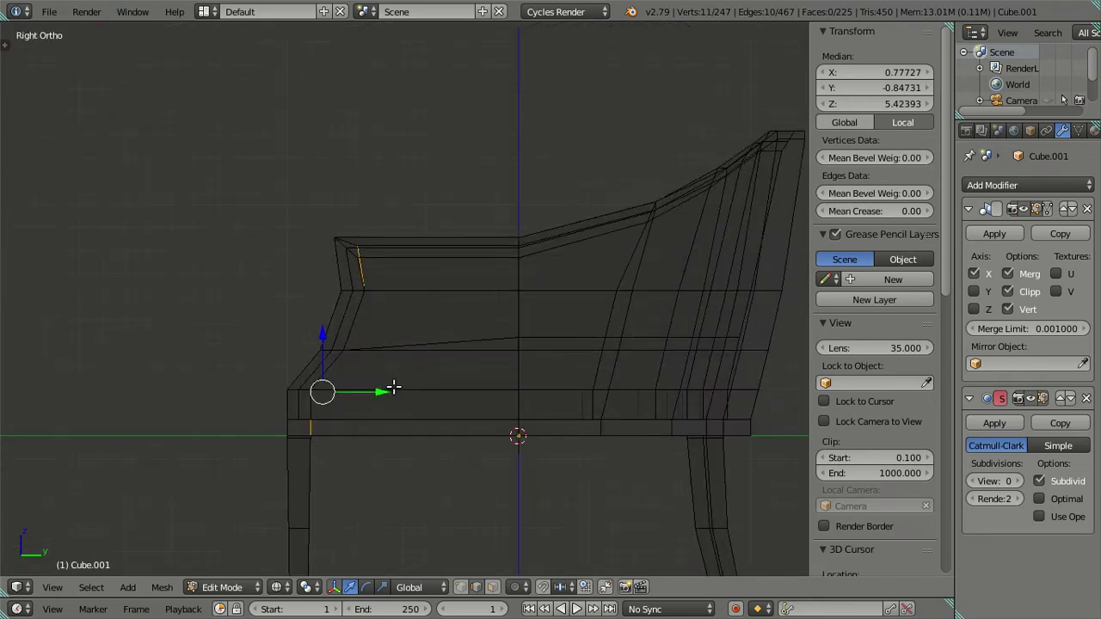
key(z)
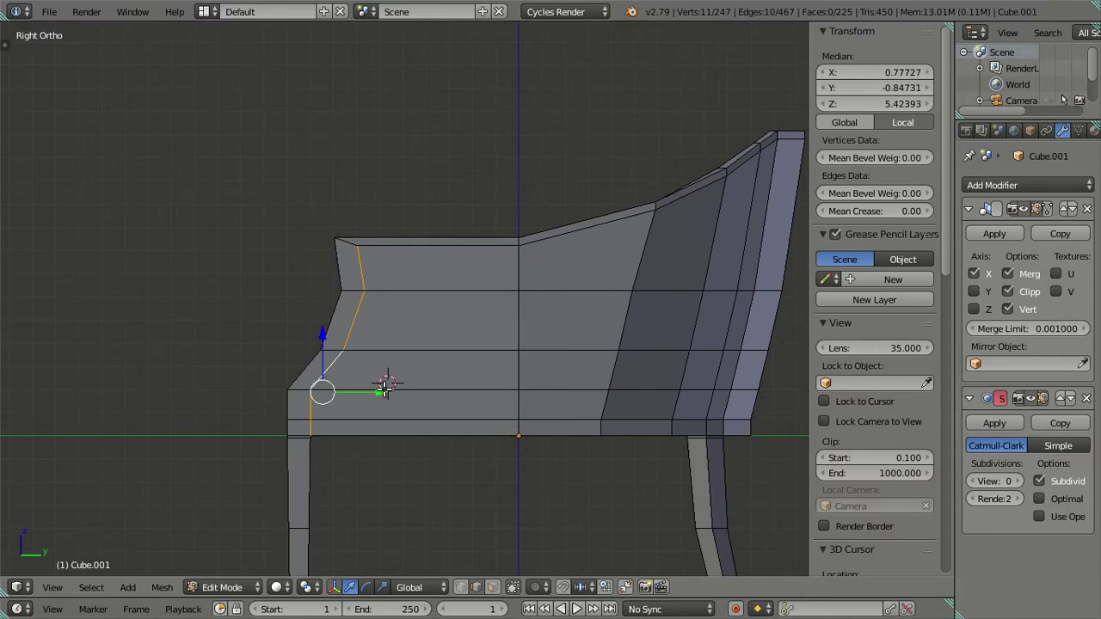
drag(383, 391, 370, 384)
click(371, 383)
key(a)
drag(372, 384, 537, 326)
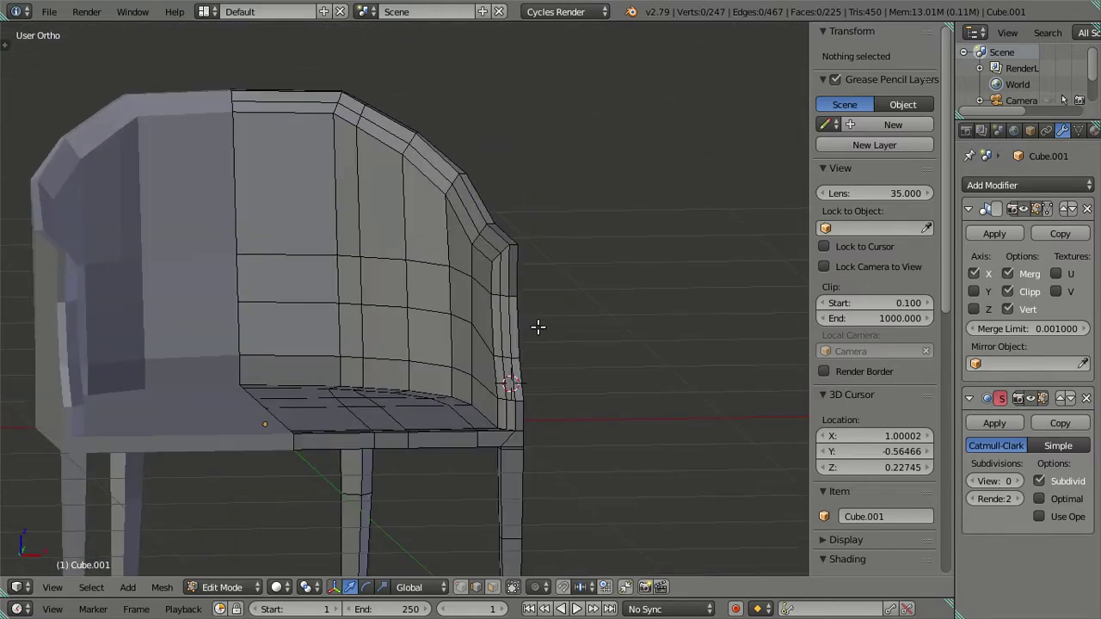
Step: Select the armrest edge loop and move it along Y
scroll(up, 3)
scroll(up, 3)
right_click(548, 256)
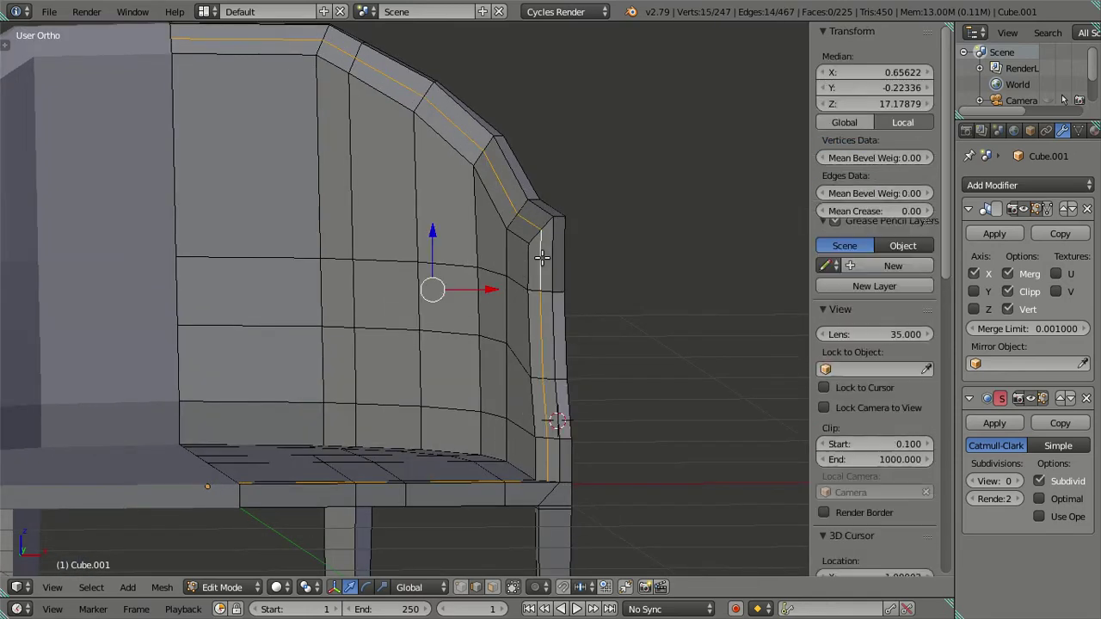
drag(548, 256, 513, 276)
drag(477, 348, 516, 420)
key(z)
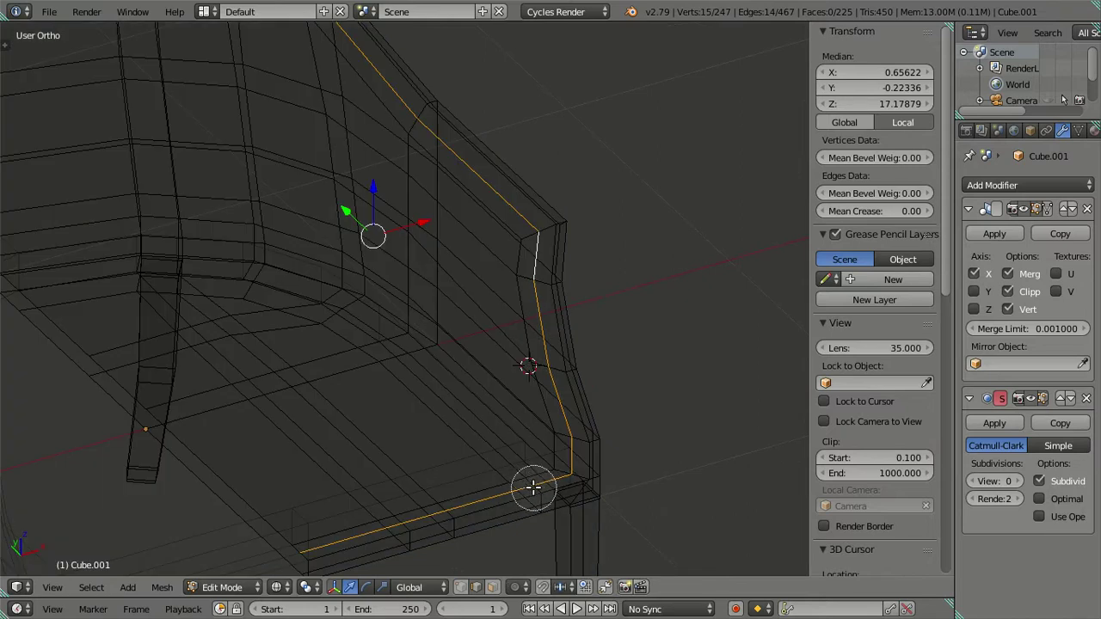
key(z)
drag(258, 536, 322, 161)
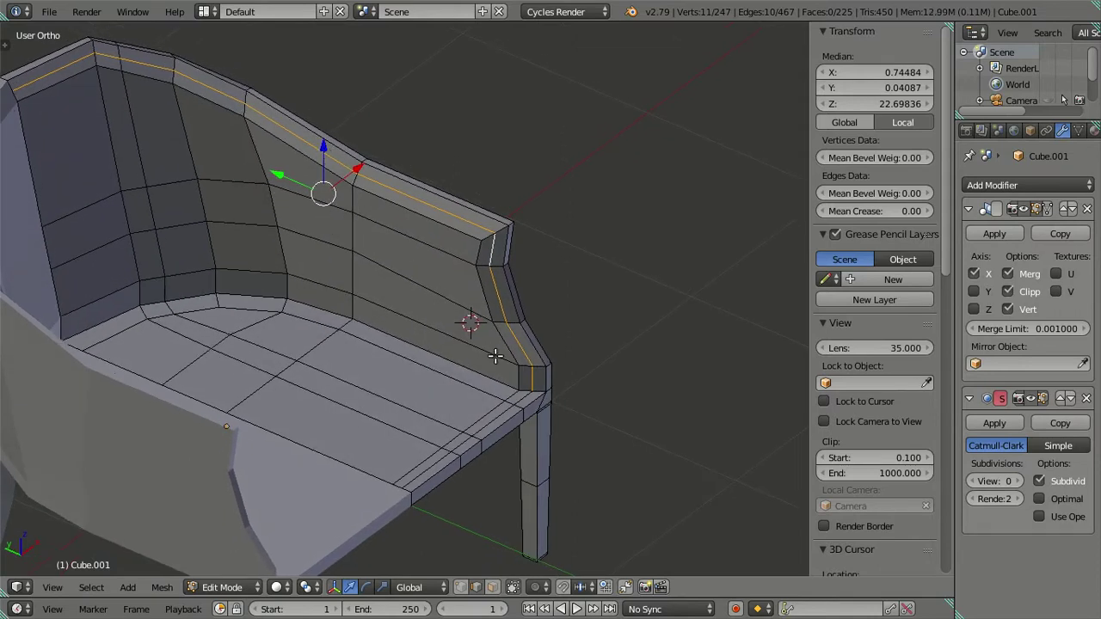
right_click(471, 323)
drag(471, 323, 313, 241)
drag(232, 209, 258, 215)
drag(437, 258, 453, 244)
Step: Shift a single armrest edge along Y, then deselect
drag(510, 340, 497, 298)
right_click(496, 262)
drag(518, 383, 473, 279)
drag(469, 267, 552, 255)
click(551, 255)
key(a)
Step: Raise an edge on the armrest top along Z and check the shape in Object Mode
drag(516, 275, 471, 351)
right_click(464, 220)
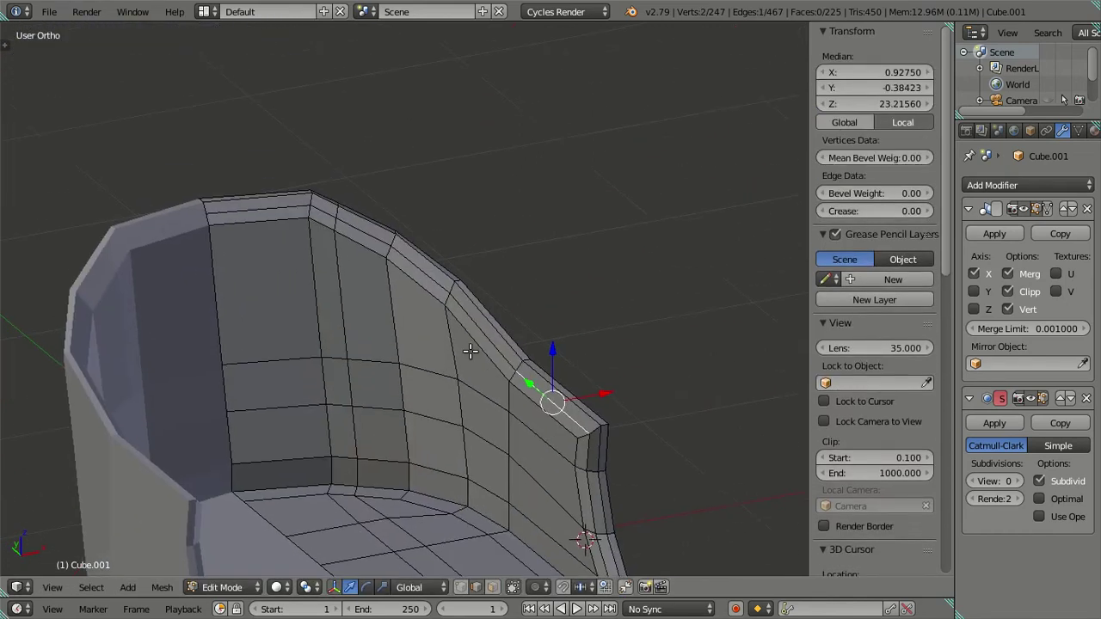
drag(343, 261, 347, 237)
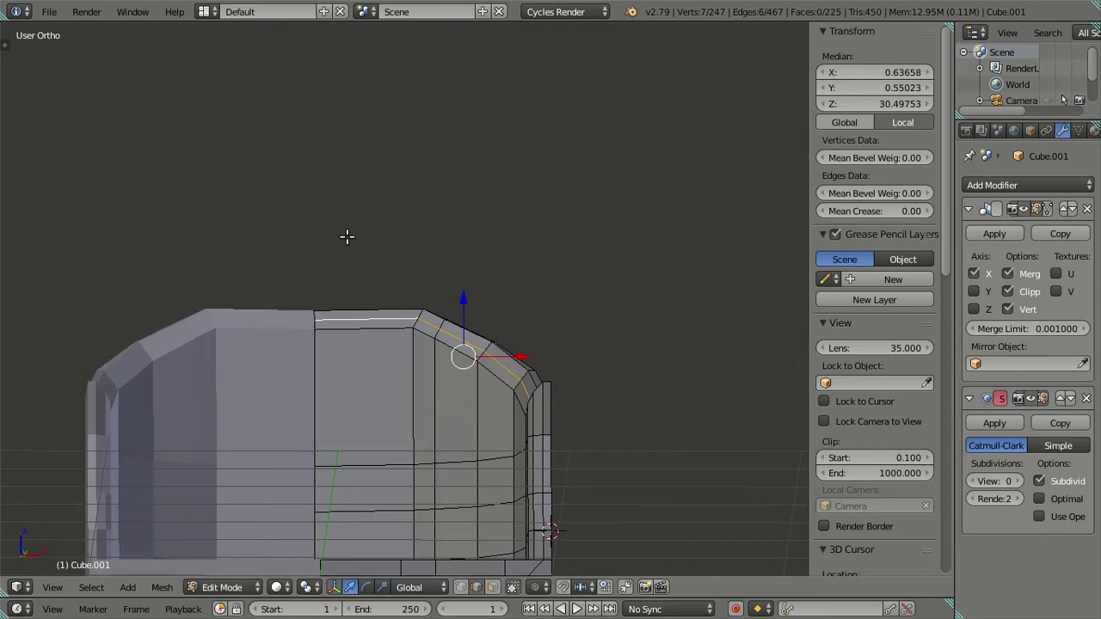
drag(465, 297, 462, 292)
drag(464, 297, 477, 344)
key(Tab)
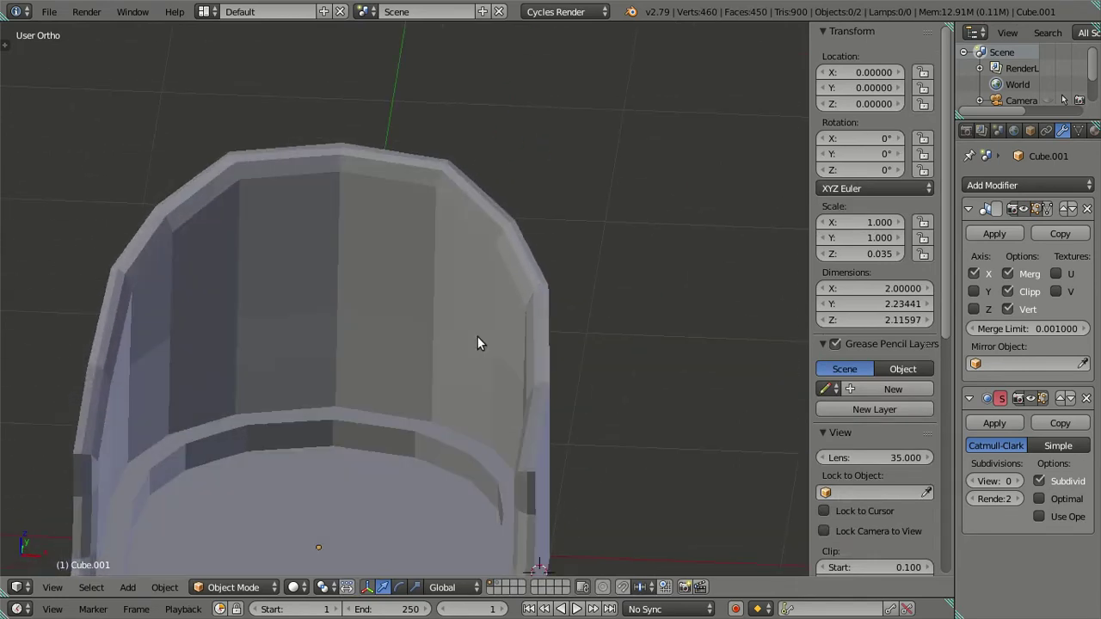
key(Tab)
Step: In Right Ortho view, nudge the chair back's top rim loop slightly along Y
drag(570, 364, 372, 245)
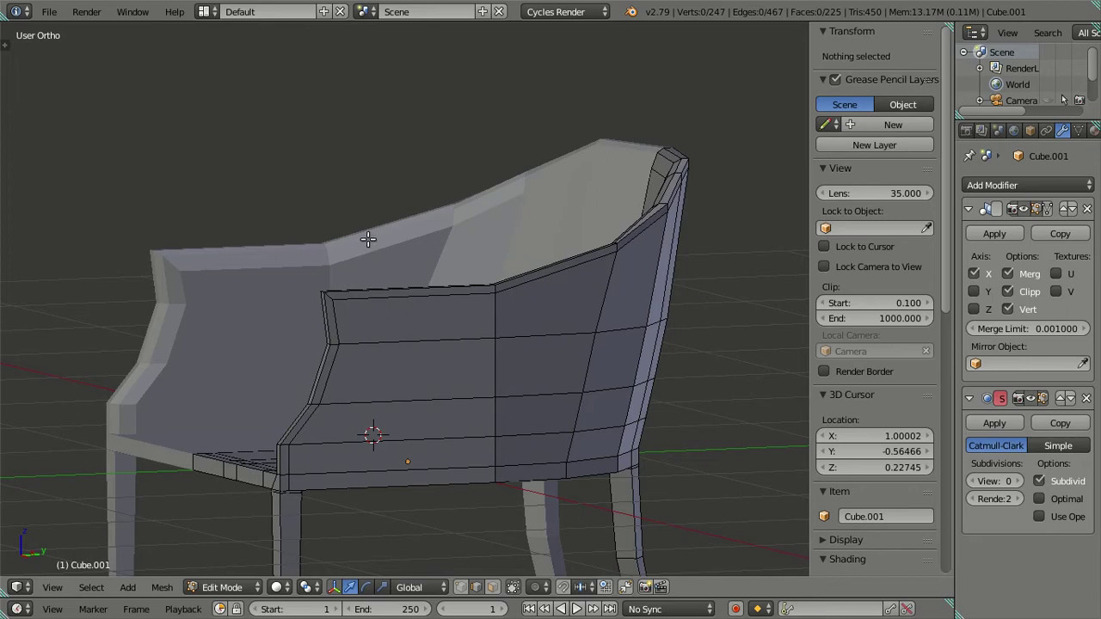
drag(563, 286, 467, 284)
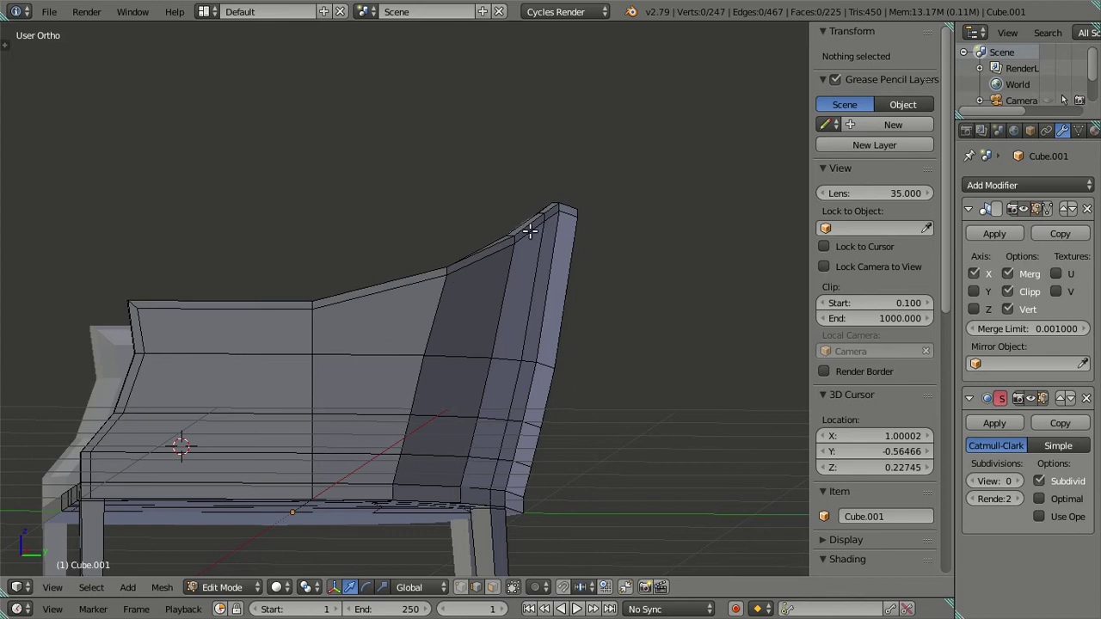
right_click(529, 230)
drag(516, 251, 523, 286)
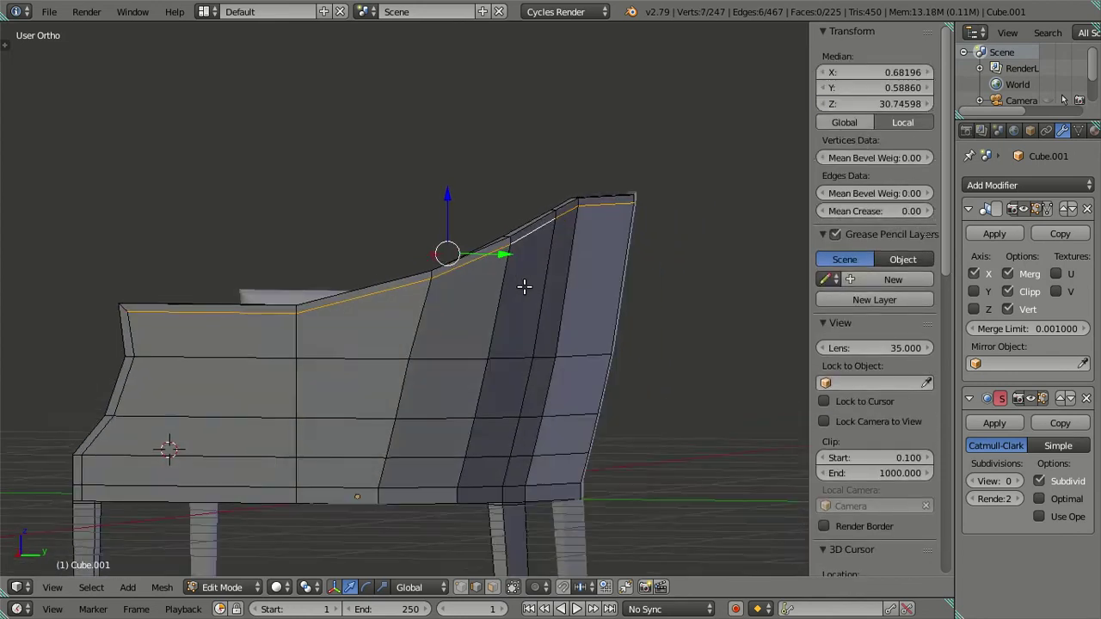
key(KP_3)
drag(501, 251, 505, 252)
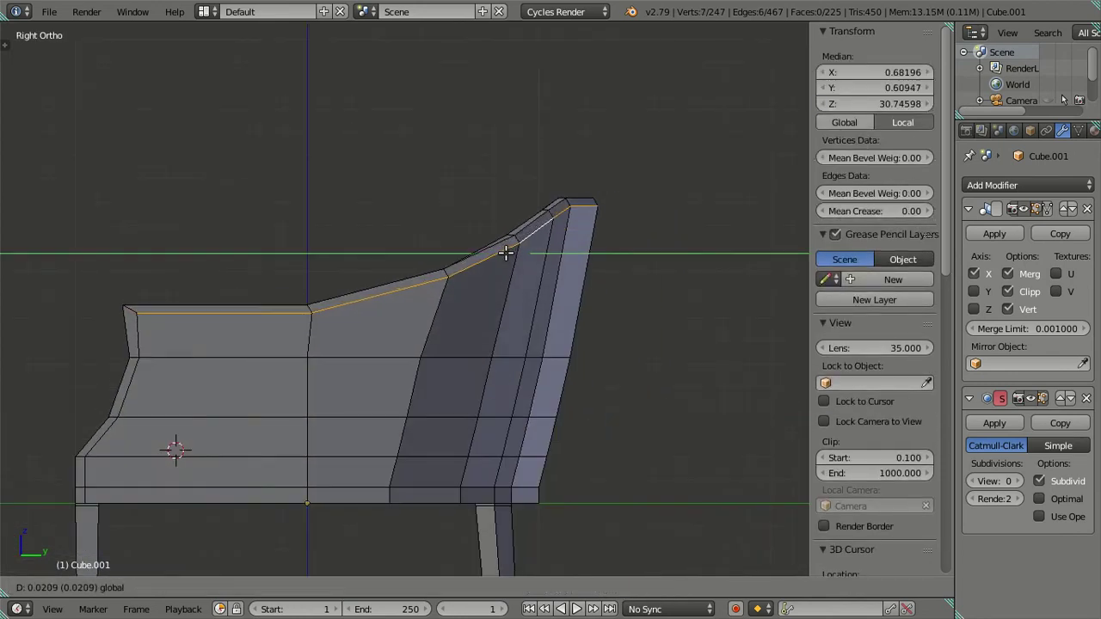
click(505, 252)
key(a)
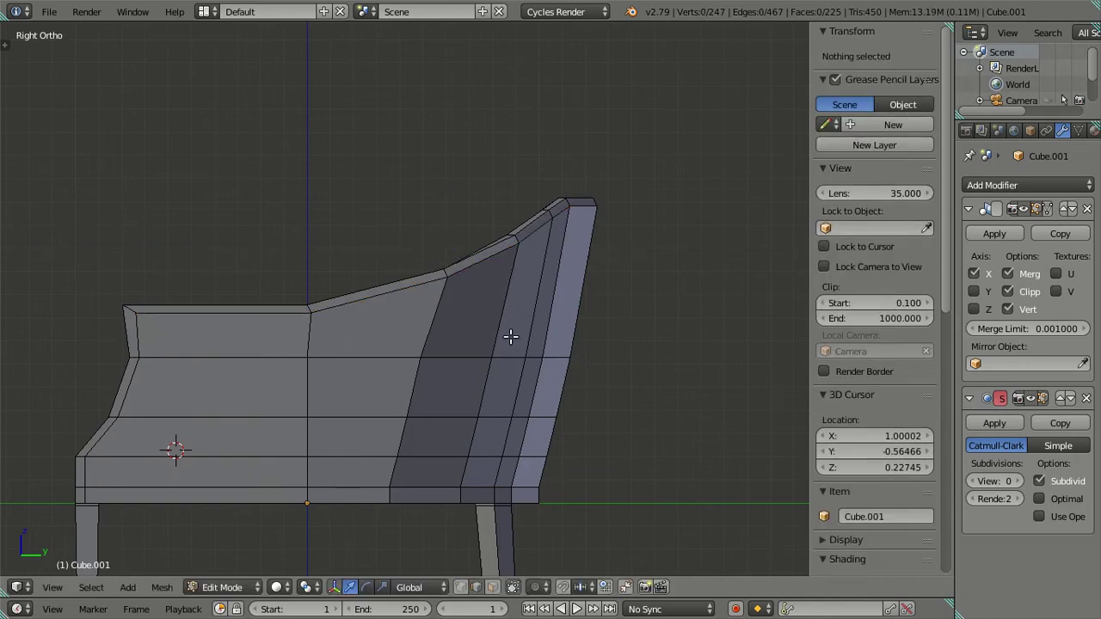
Step: Slide a horizontal edge loop on the back slightly along Y in Right Ortho view
right_click(502, 354)
drag(294, 366, 349, 350)
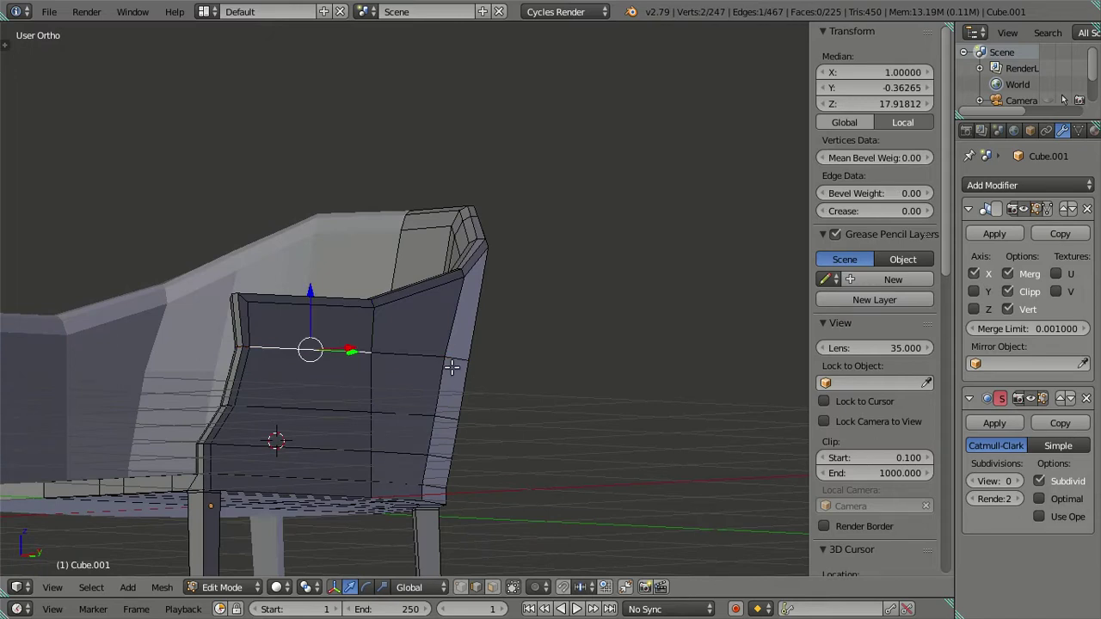
drag(452, 367, 329, 373)
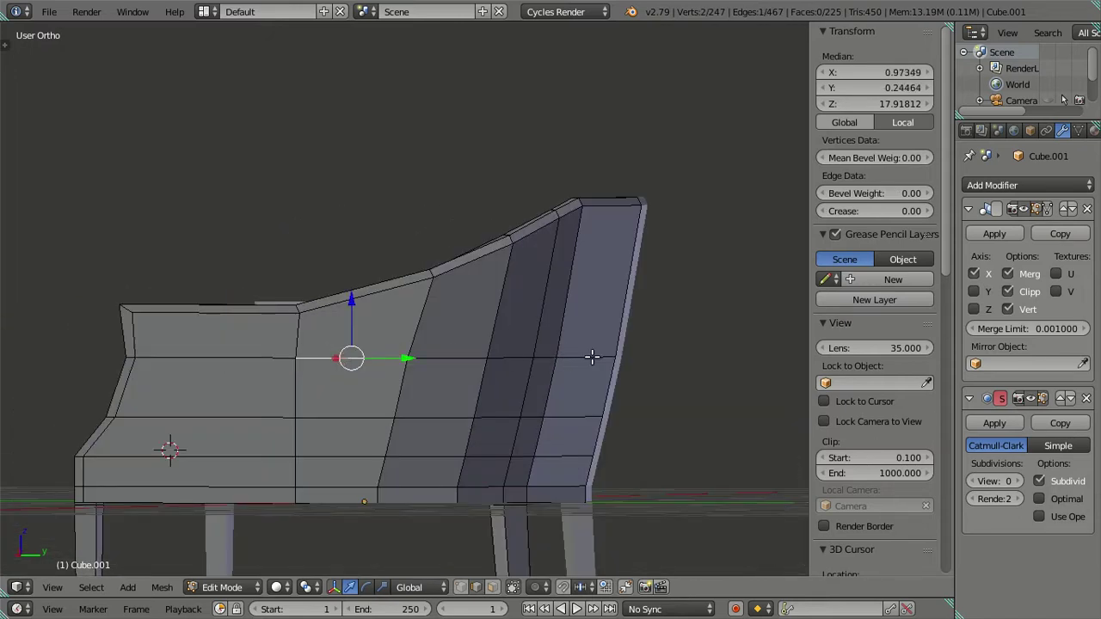
right_click(592, 357)
drag(592, 356, 558, 361)
key(KP_3)
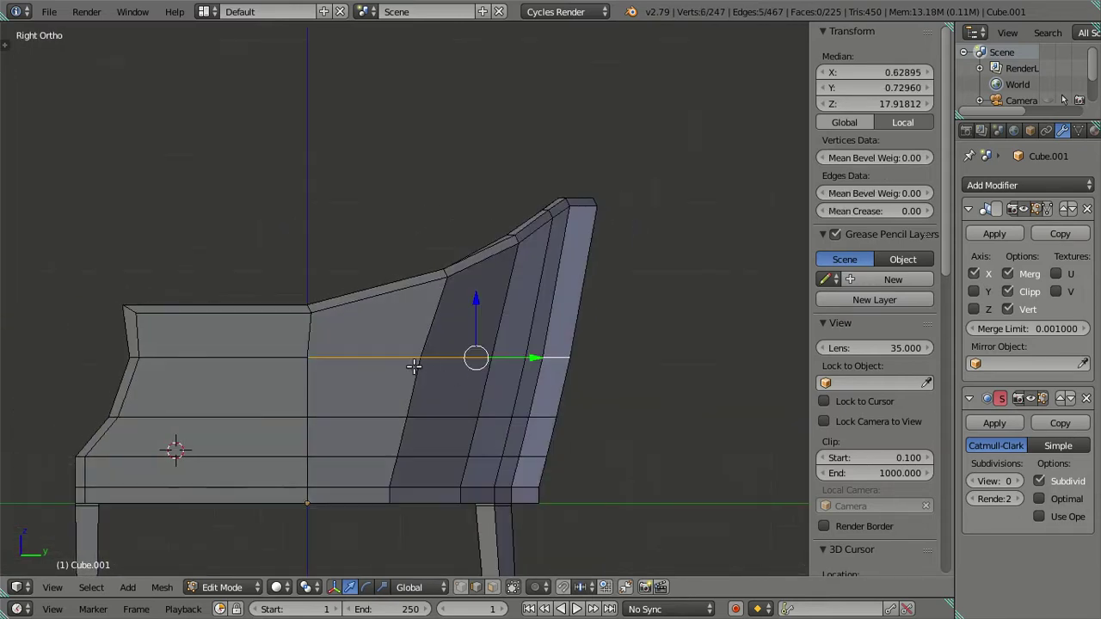
drag(566, 357, 568, 354)
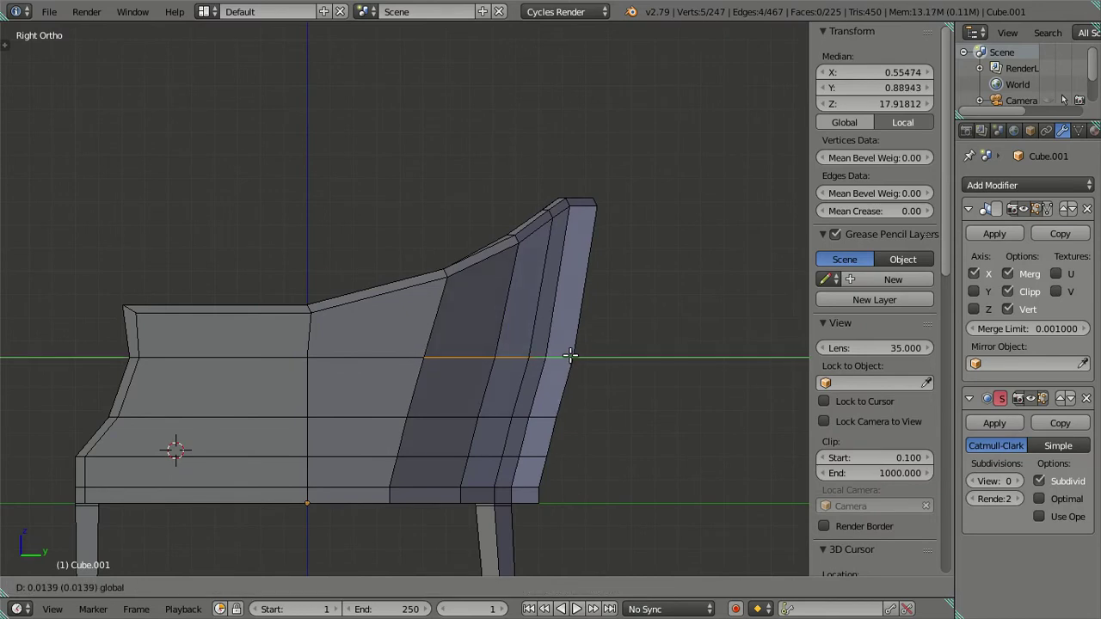
click(570, 354)
key(a)
Step: Nudge edges on the back's side slightly along Y
scroll(up, 3)
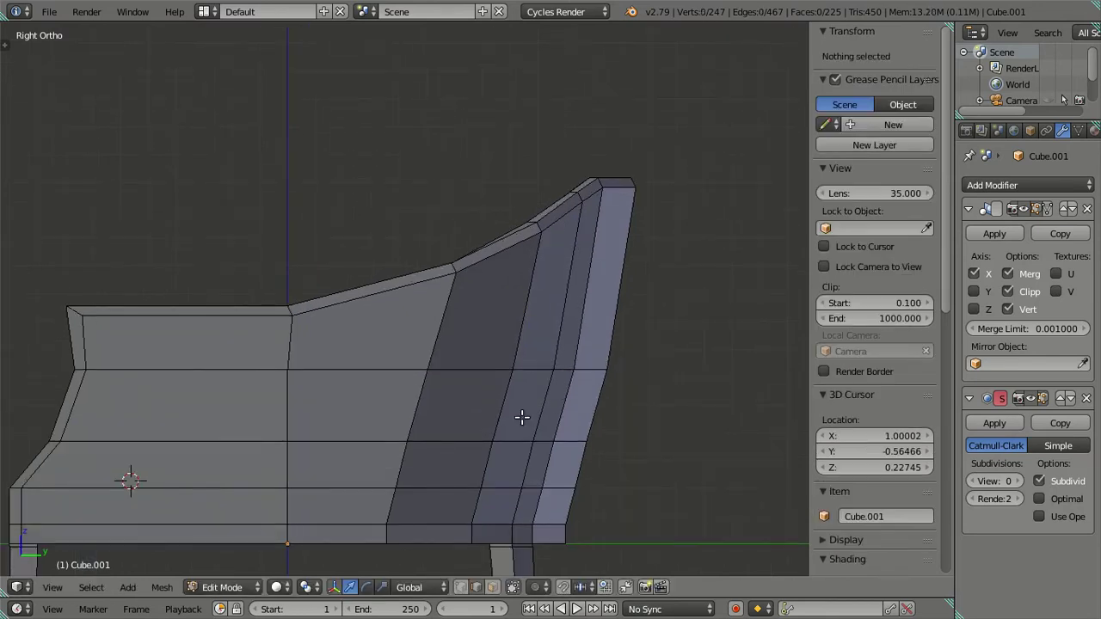
right_click(471, 440)
drag(565, 405, 658, 479)
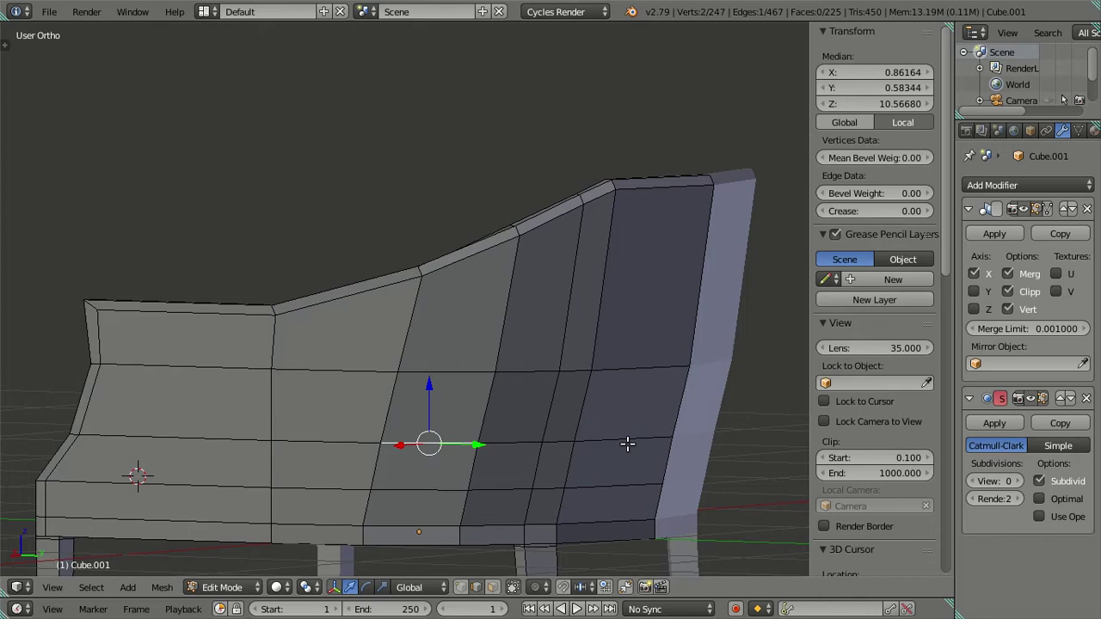
key(KP_3)
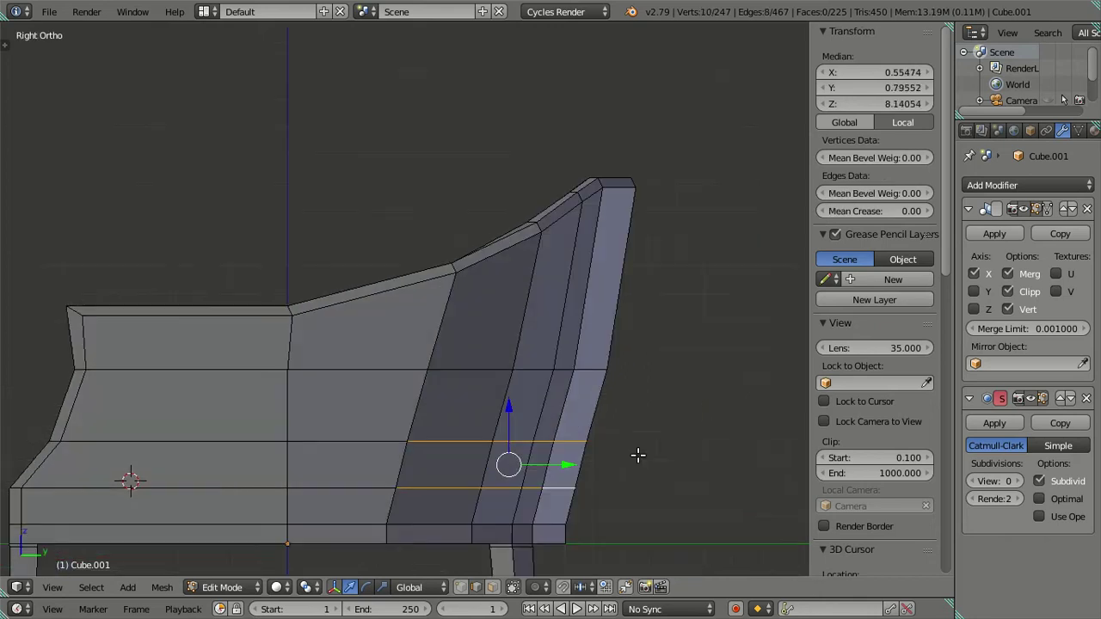
drag(567, 465, 573, 463)
key(a)
Step: Shift a short three-edge loop on the back, then return to Object Mode
right_click(547, 365)
drag(546, 366, 619, 370)
key(KP_3)
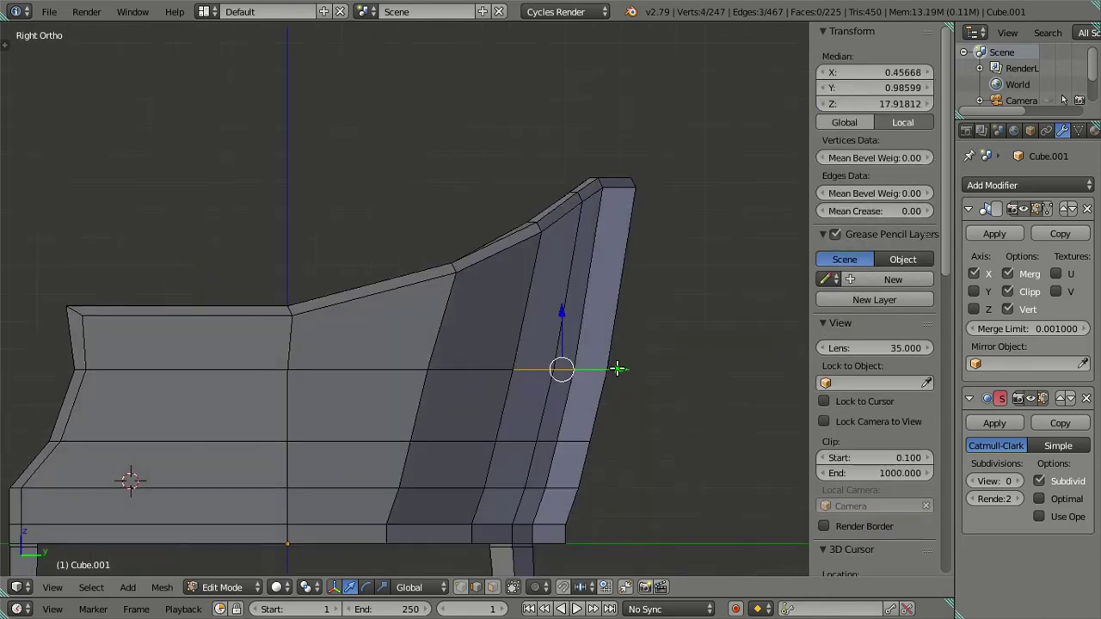
drag(618, 368, 612, 298)
key(a)
drag(519, 373, 516, 242)
key(Tab)
scroll(up, 3)
Step: Back in Edit Mode, add a centred loop cut across the armrest with Ctrl+R
scroll(up, 3)
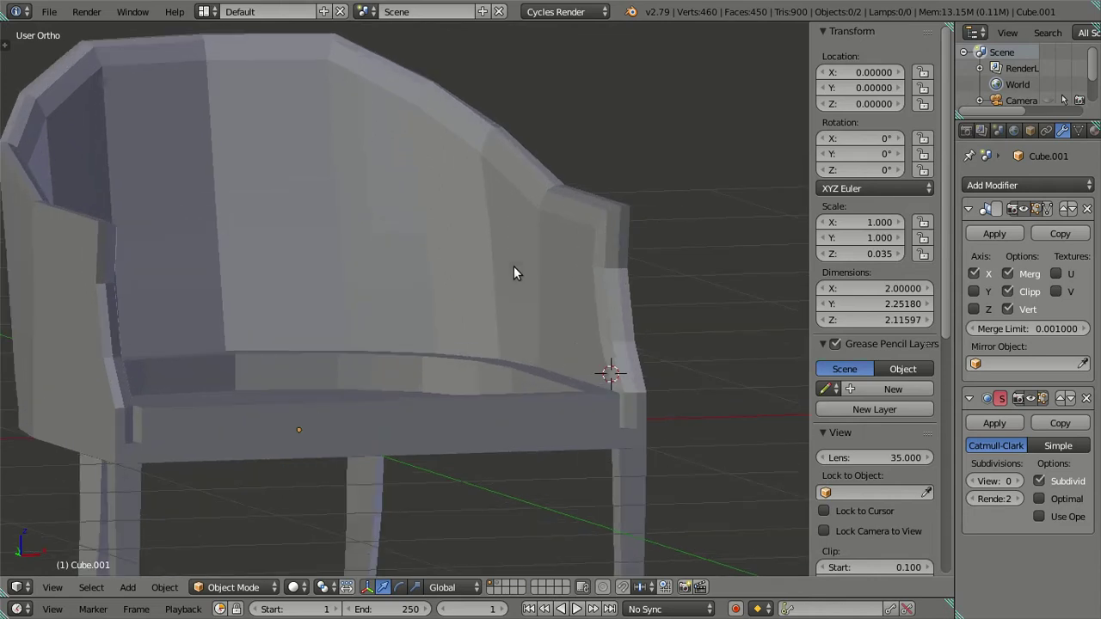
key(Tab)
key(ctrl+r)
click(614, 367)
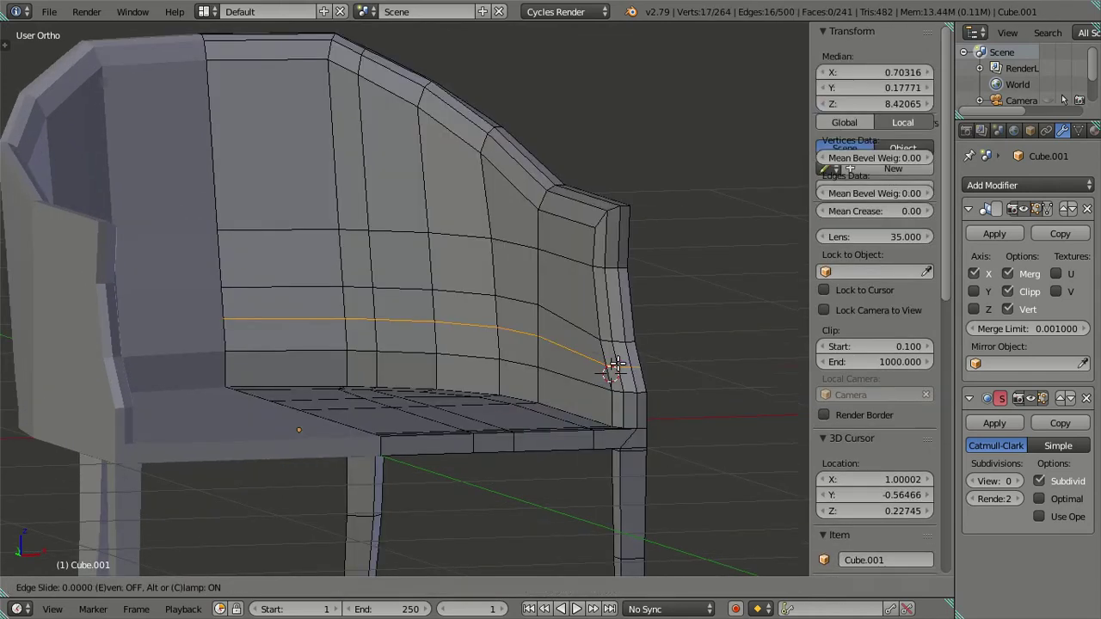
right_click(614, 364)
Step: Select a row of inner armrest faces, then undo the selection
drag(579, 327, 583, 321)
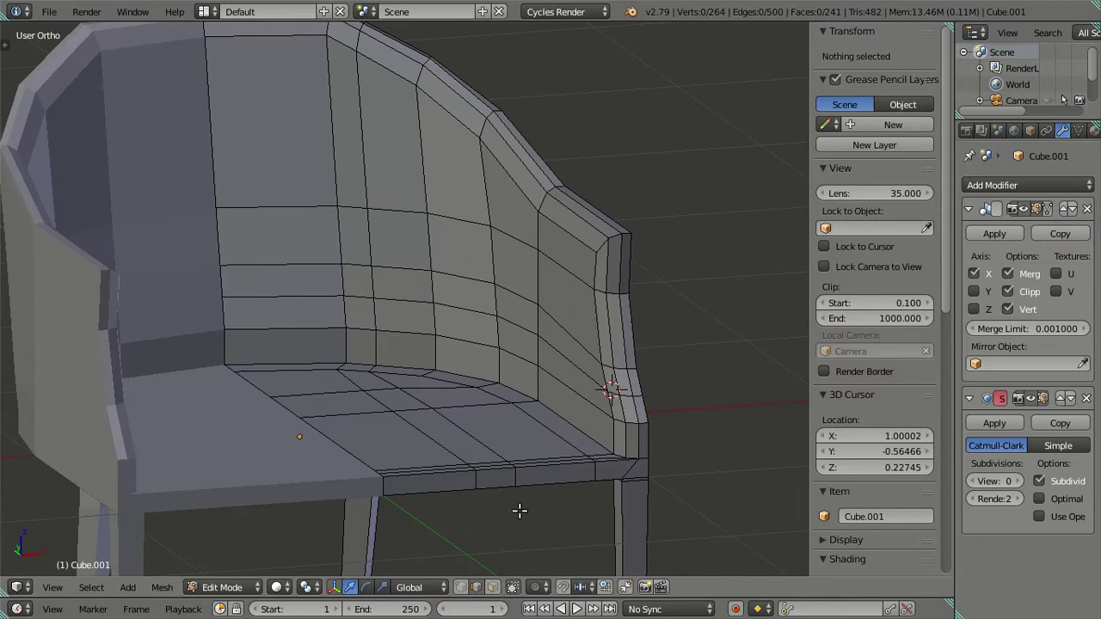
drag(541, 332, 554, 287)
right_click(554, 287)
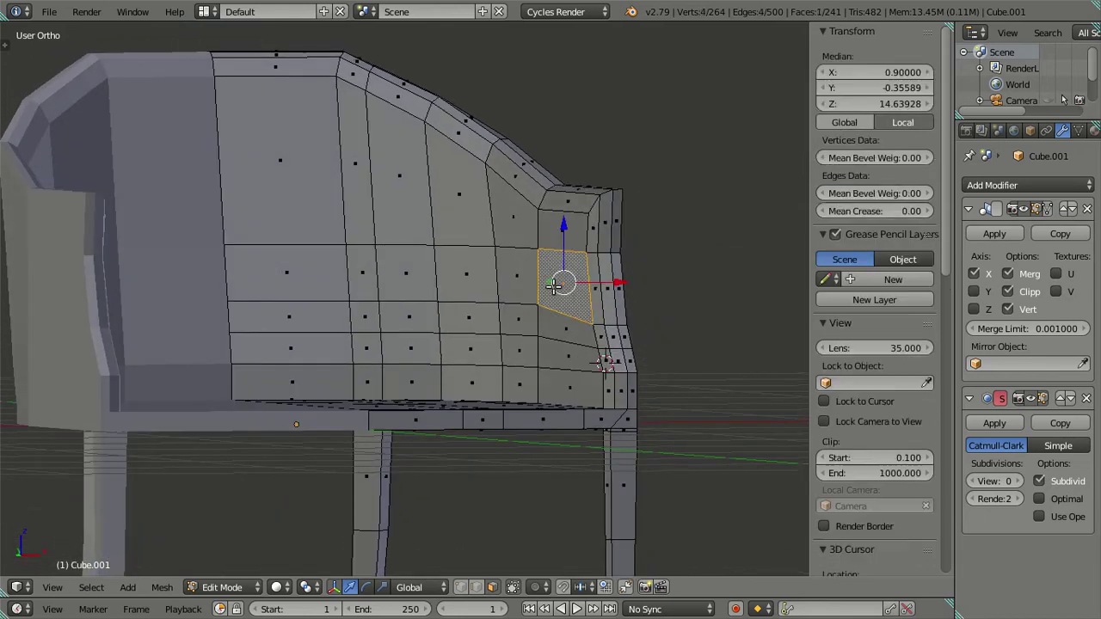
right_click(305, 286)
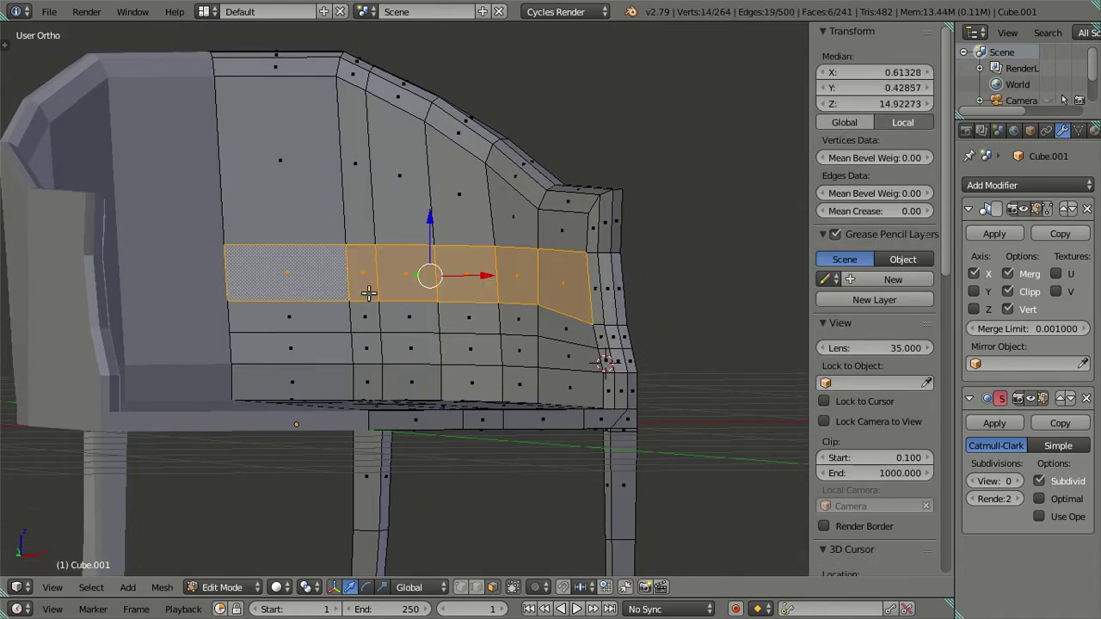
key(ctrl+z)
key(ctrl+z)
key(ctrl+z)
key(ctrl+z)
key(ctrl+z)
key(ctrl+z)
key(ctrl+z)
key(ctrl+z)
drag(518, 307, 405, 342)
key(ctrl+z)
key(ctrl+z)
Step: Inspect the inner backrest, selecting vertices and a backrest edge loop, then deselect
scroll(down, 3)
scroll(down, 3)
scroll(down, 3)
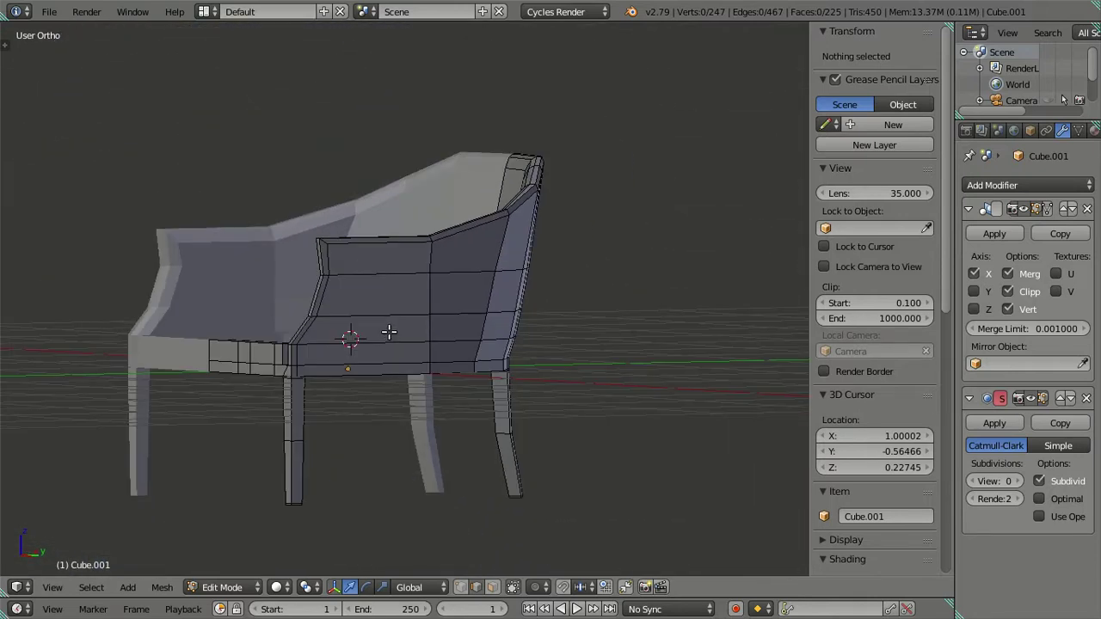
drag(385, 322, 441, 520)
scroll(up, 3)
right_click(478, 328)
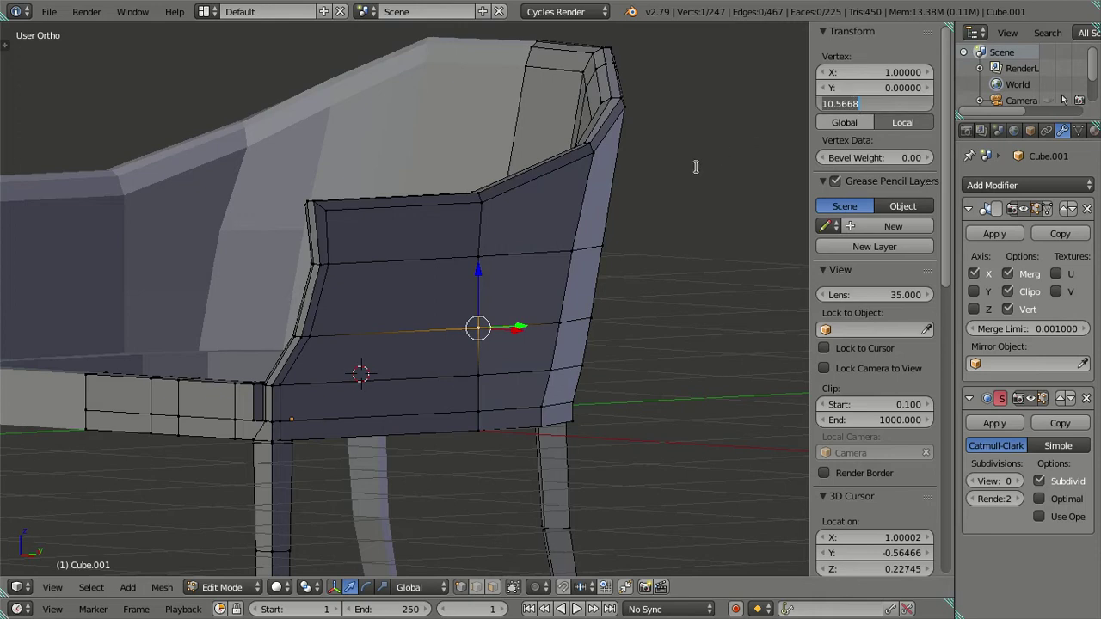
drag(538, 268, 359, 298)
right_click(526, 297)
right_click(197, 261)
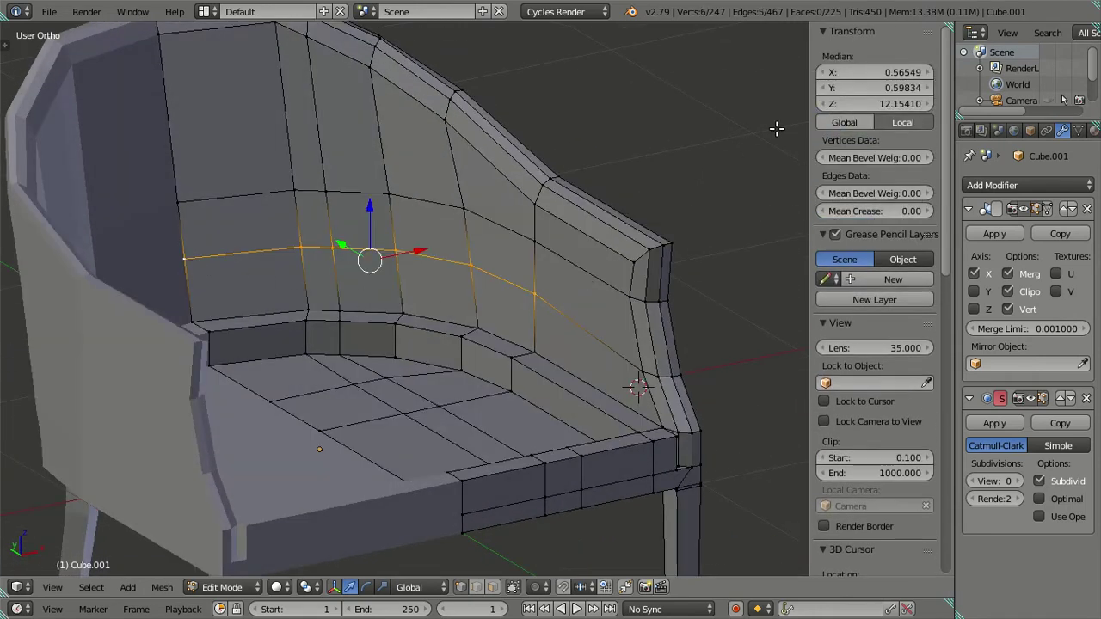
key(a)
drag(722, 204, 380, 246)
Step: Cut a new horizontal edge loop across the backrest with Ctrl+R
key(KP_3)
key(z)
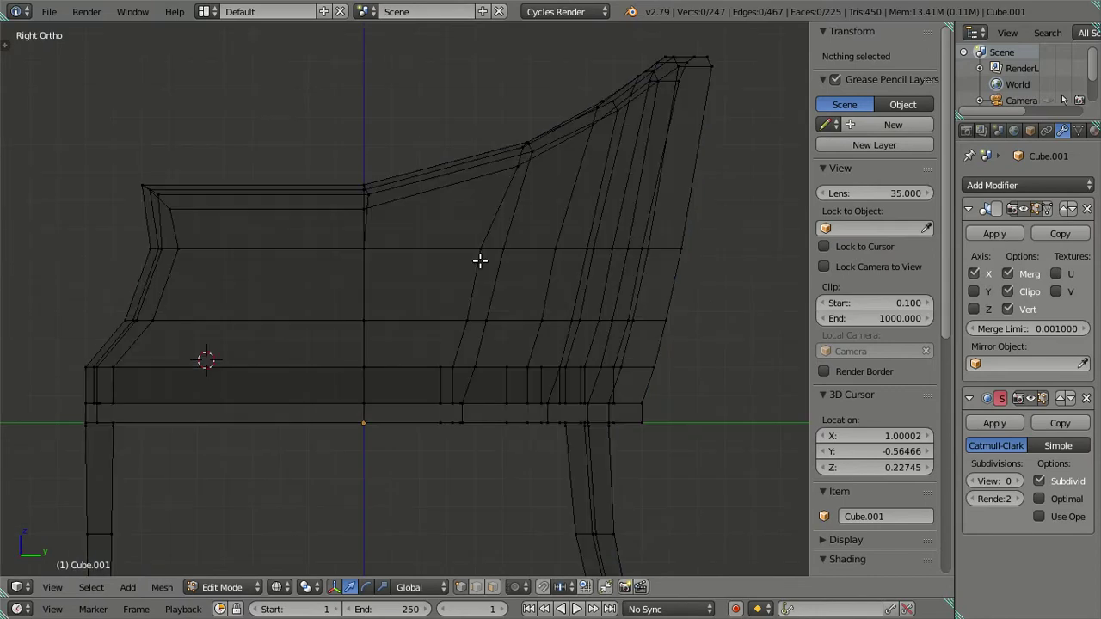
key(z)
drag(444, 286, 609, 303)
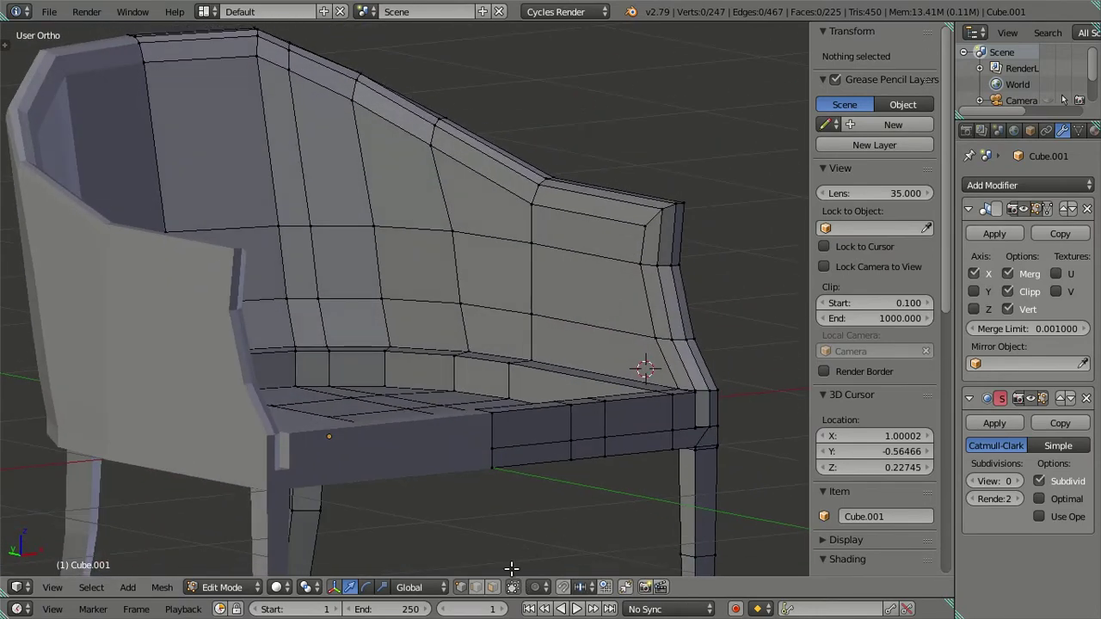
drag(632, 353, 632, 354)
key(ctrl+r)
click(640, 292)
key(a)
drag(641, 293, 584, 298)
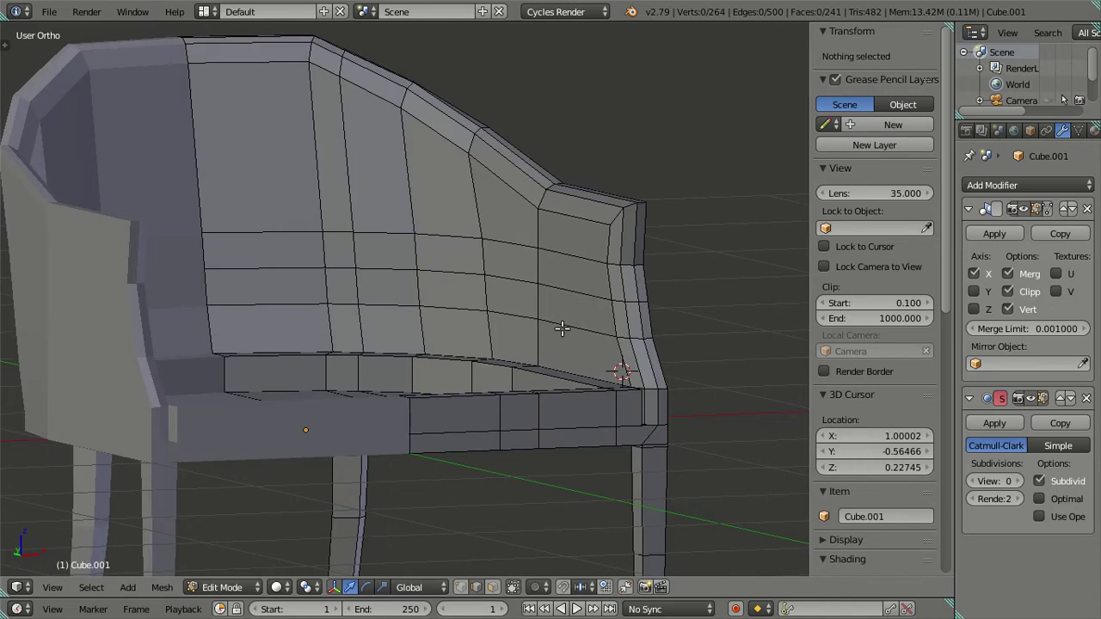
Step: Select the row of backrest faces plus the faces above it along the top
right_click(571, 290)
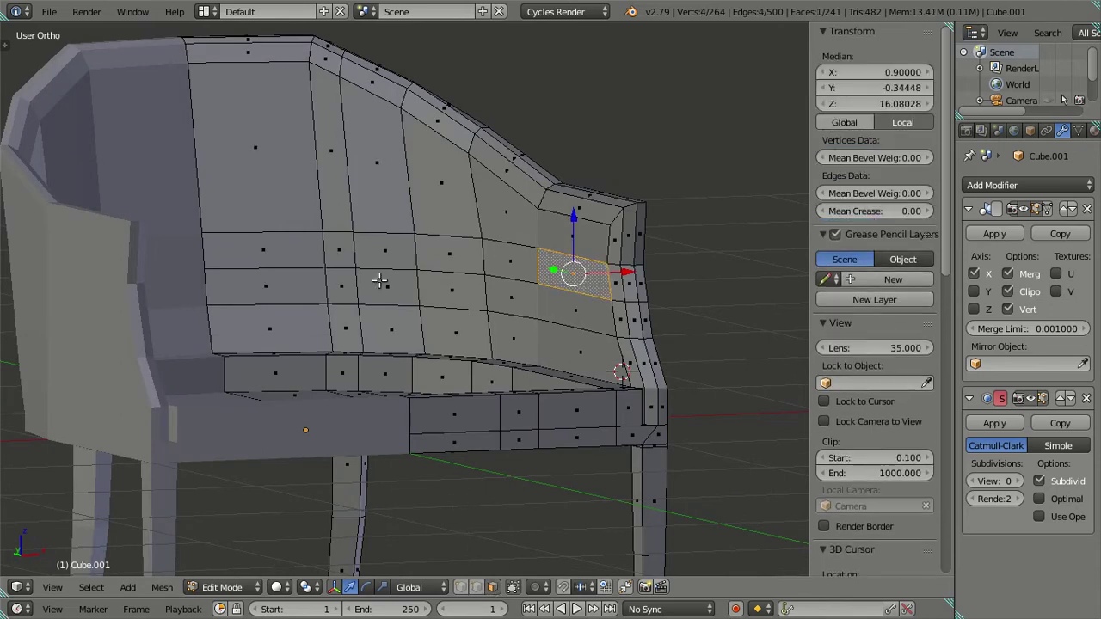
right_click(229, 250)
right_click(548, 234)
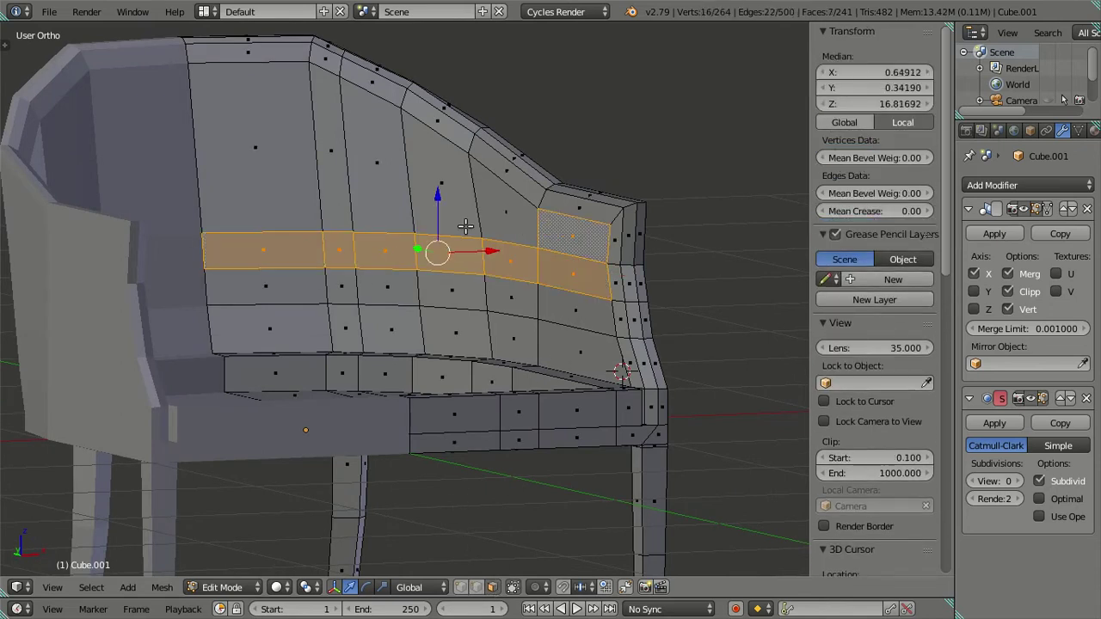
right_click(275, 203)
drag(507, 231, 510, 231)
right_click(493, 217)
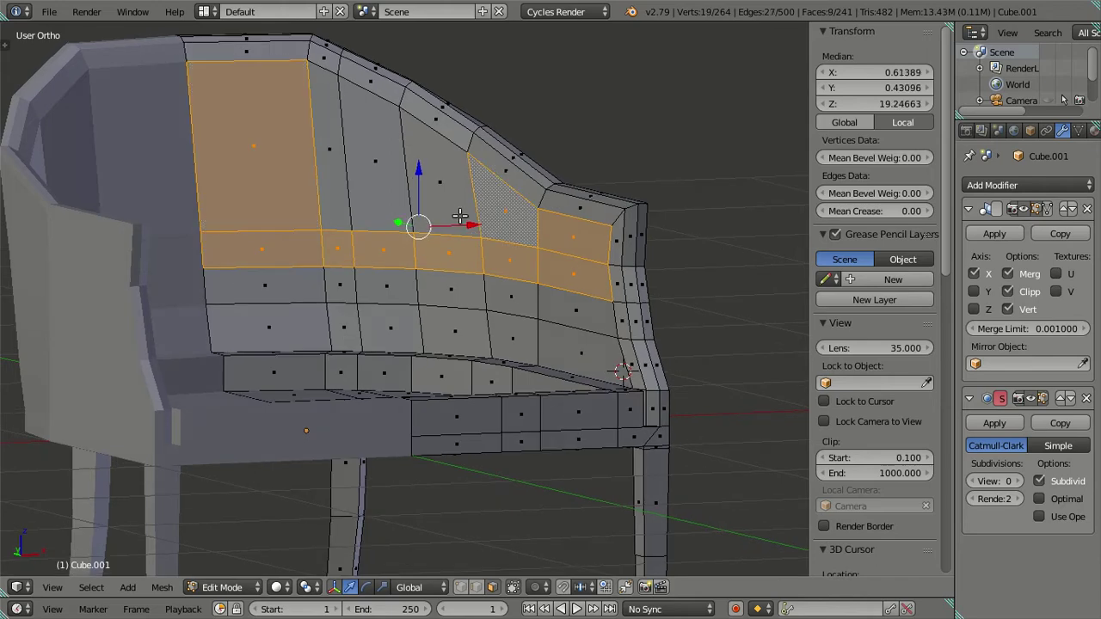
right_click(458, 215)
right_click(368, 204)
right_click(346, 203)
Step: From the front view, shift the selected backrest faces slightly along X
key(z)
drag(347, 203, 397, 207)
key(z)
key(z)
key(KP_1)
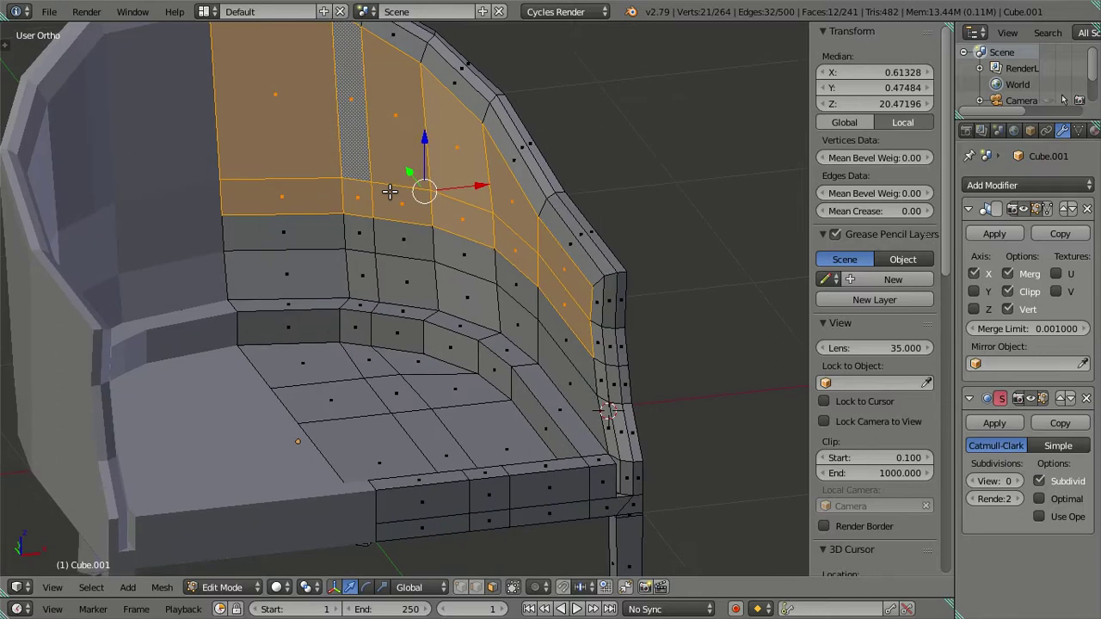
key(z)
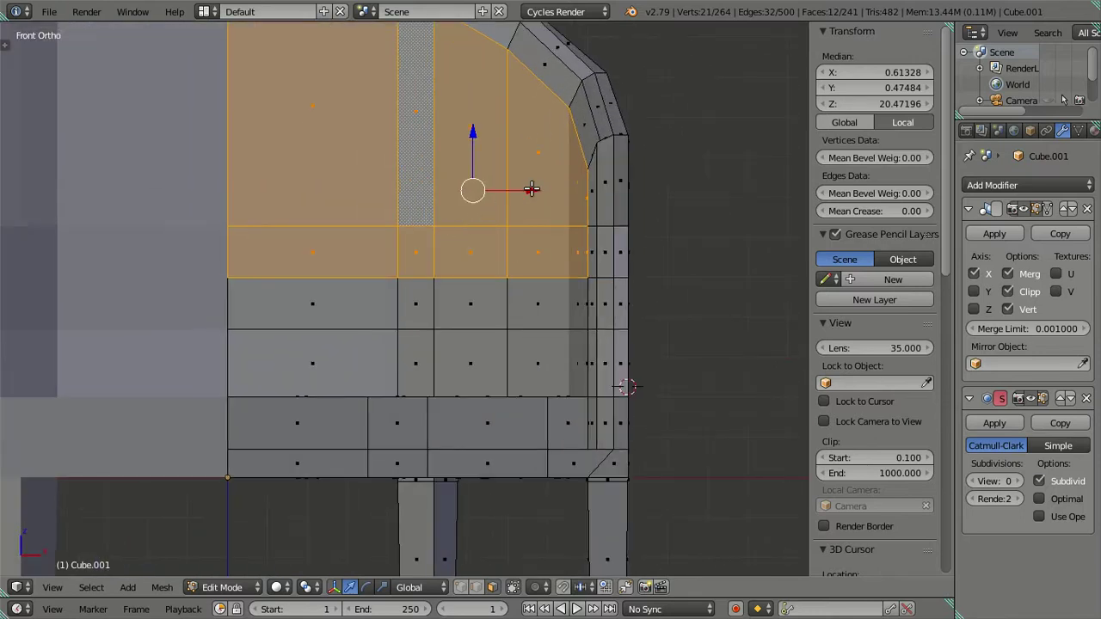
drag(529, 188, 499, 178)
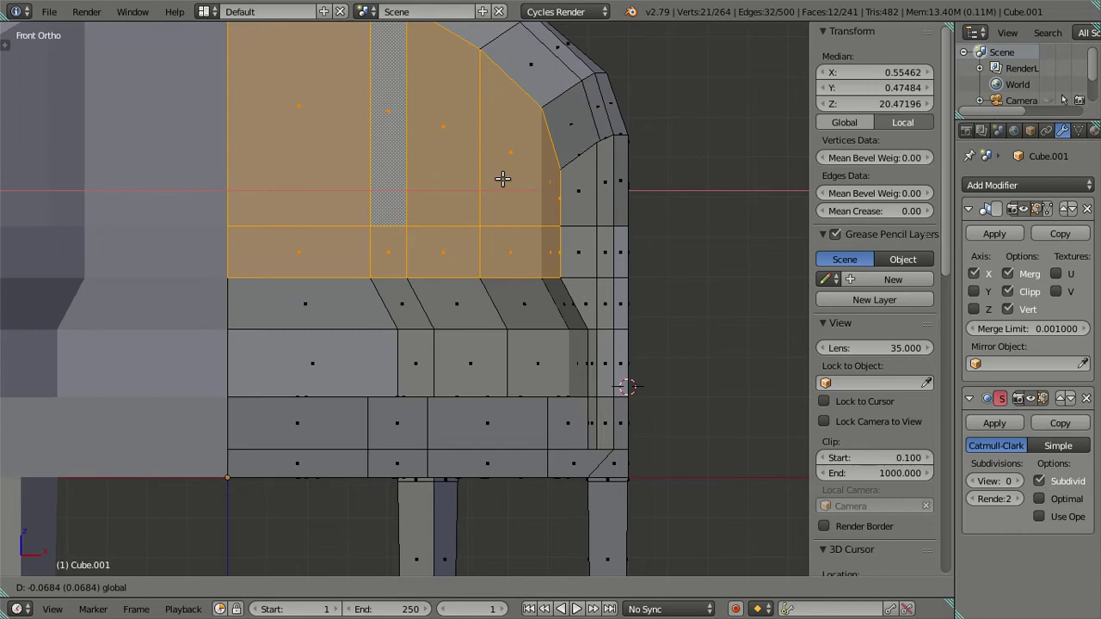
click(502, 178)
Step: Deselect the middle column, then in Top view slide the rim faces along Y
drag(339, 160, 430, 194)
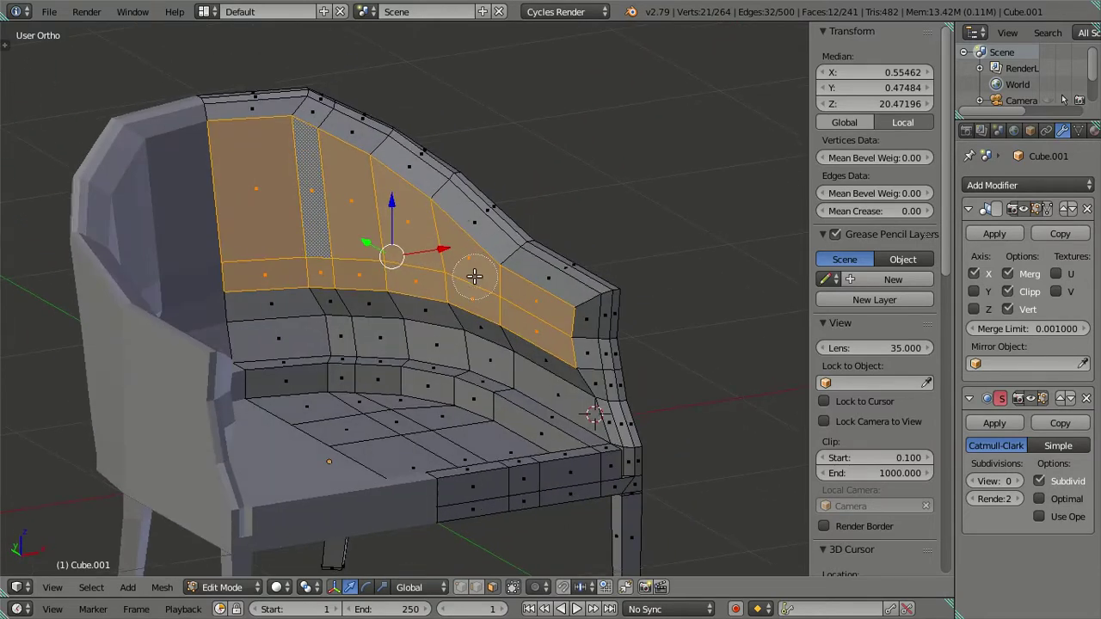
drag(475, 276, 452, 271)
key(KP_7)
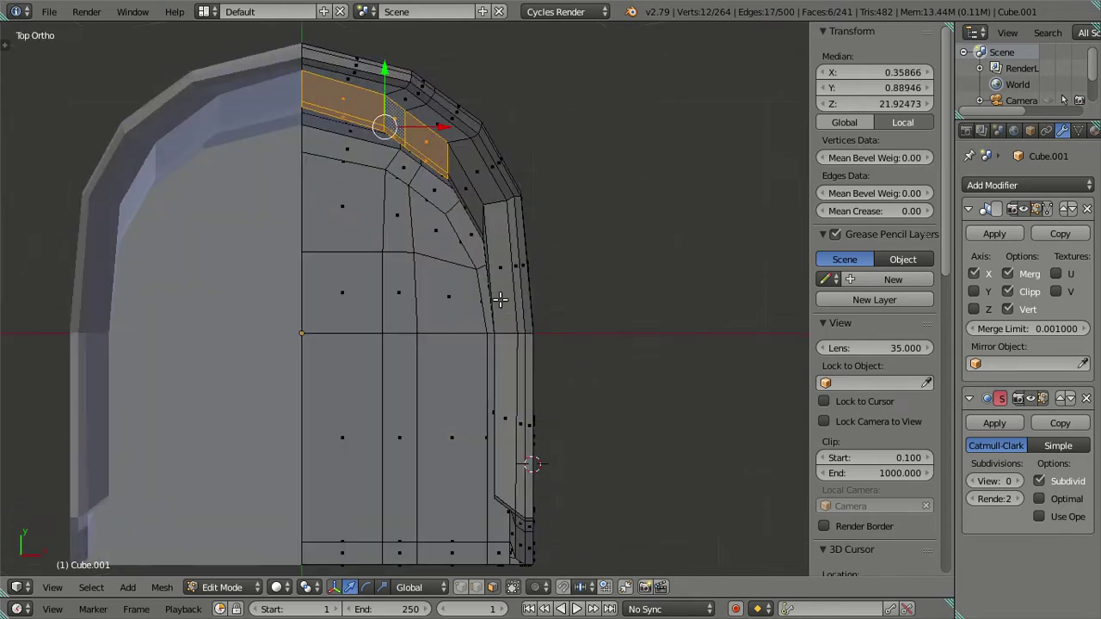
scroll(up, 3)
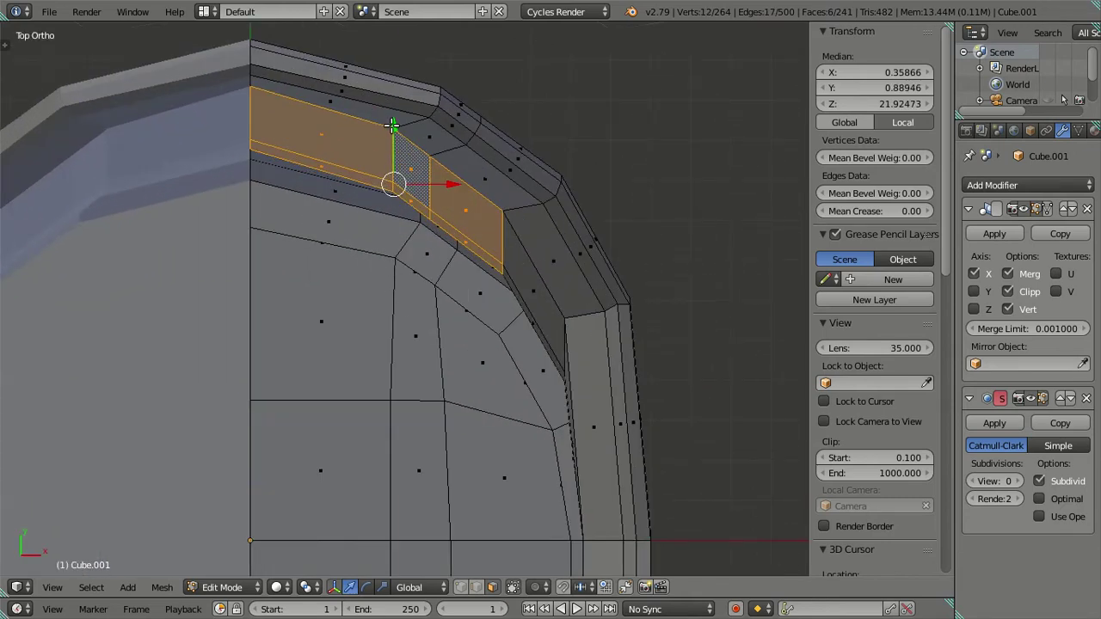
drag(391, 126, 410, 155)
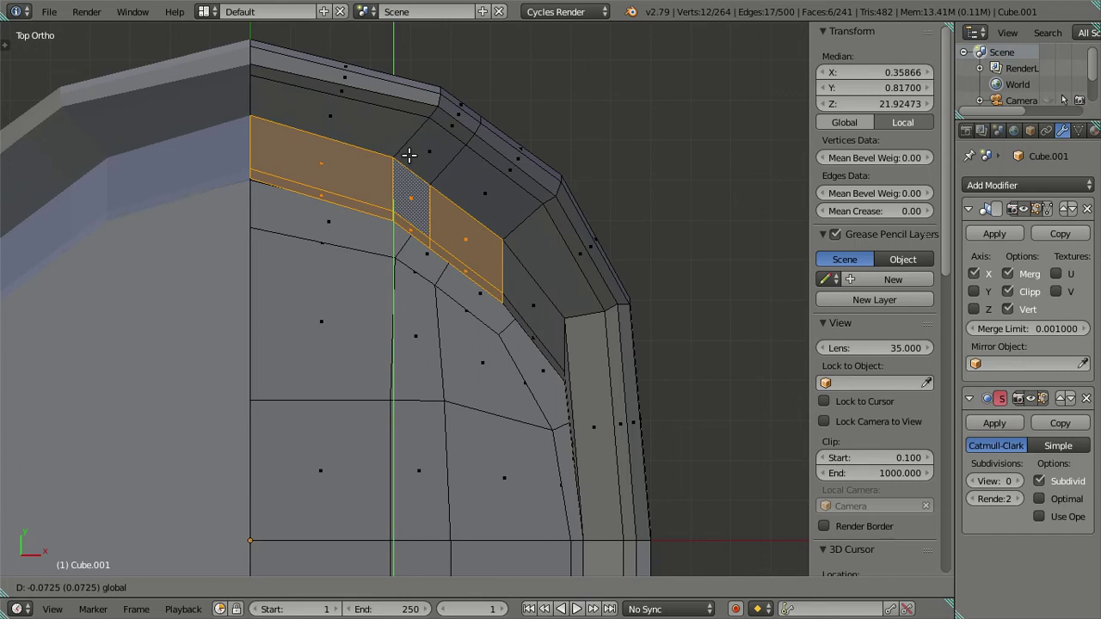
drag(409, 155, 409, 155)
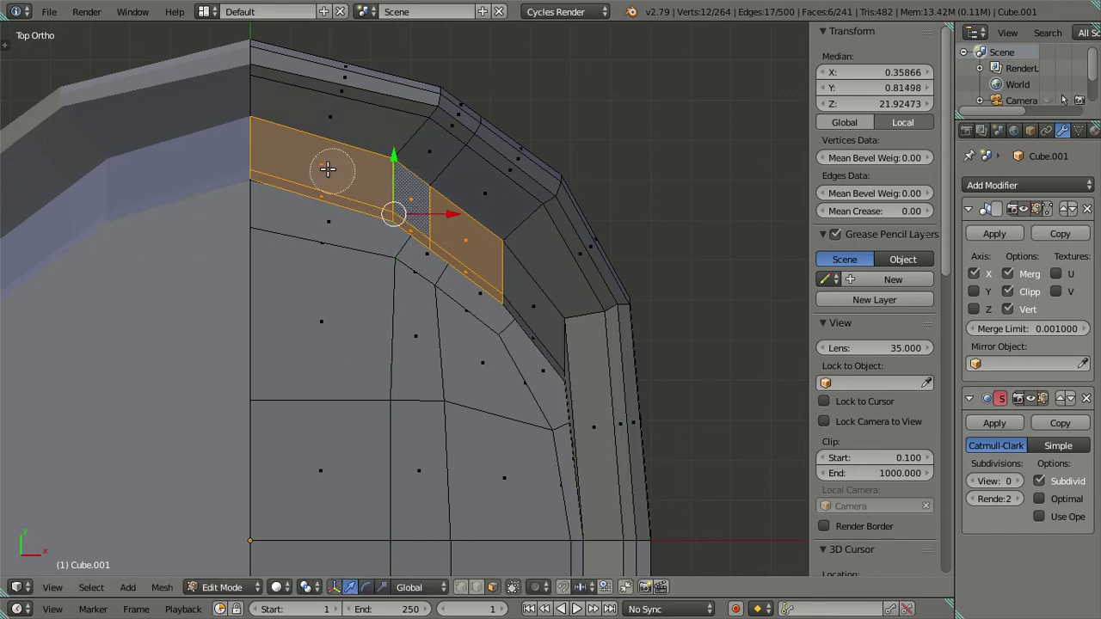
Step: Deselect the two left faces and move the rest along Y, then slightly along X
drag(328, 169, 311, 237)
click(439, 176)
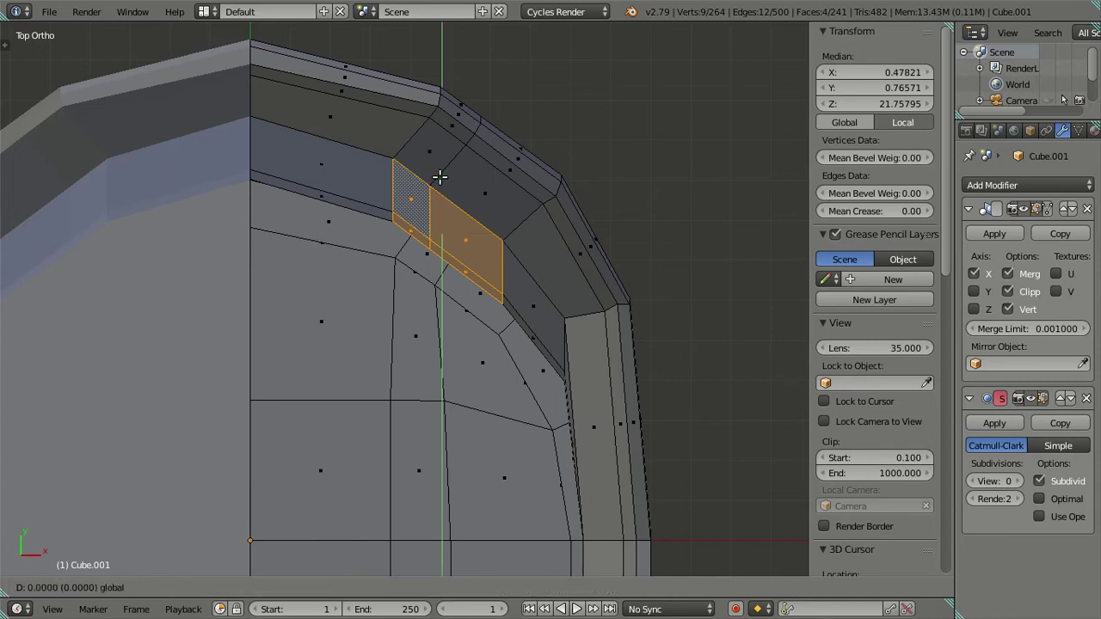
click(440, 168)
drag(491, 221, 493, 222)
Step: Deselect all and return to Object Mode to review the chair
key(a)
drag(390, 189, 422, 95)
scroll(down, 3)
key(Tab)
drag(424, 231, 414, 471)
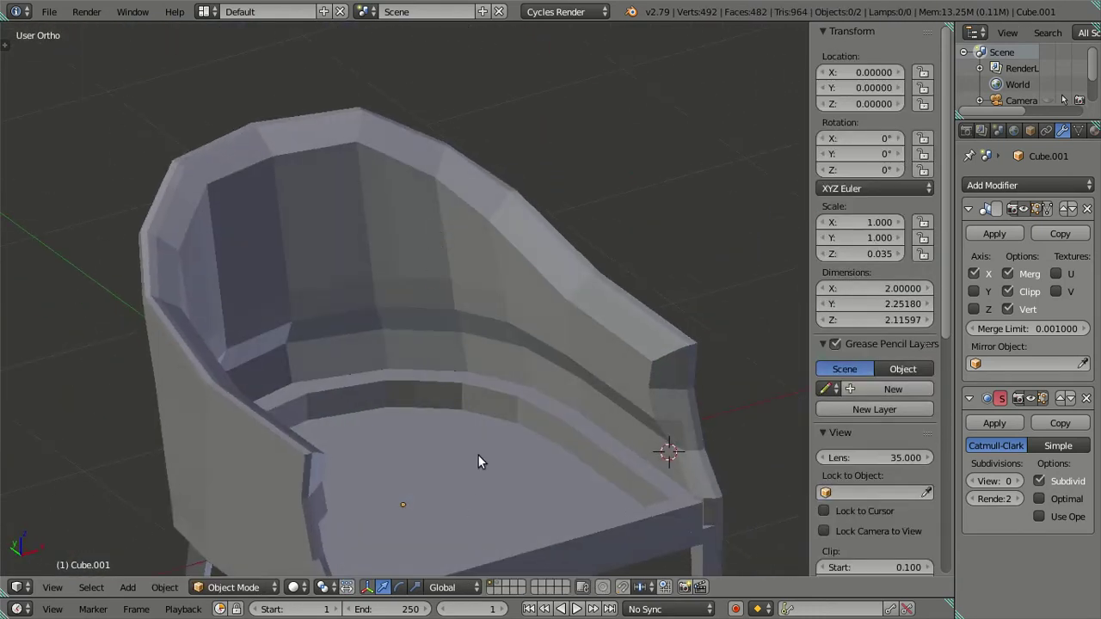
Step: Slide a vertical edge on the chair back along Y in top view
key(Tab)
drag(397, 340, 339, 312)
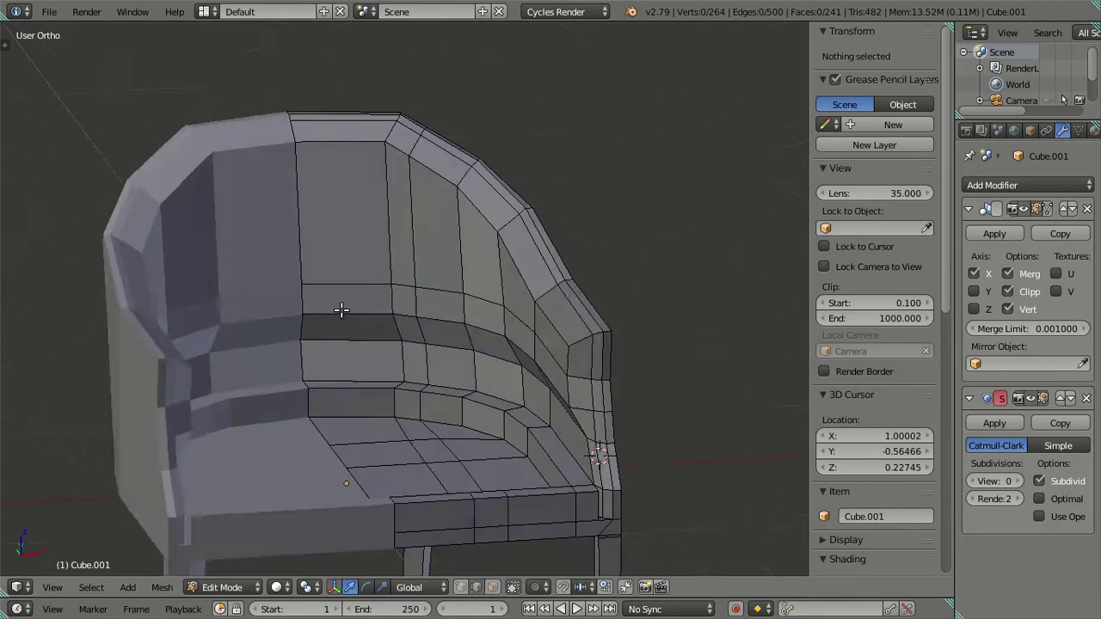
right_click(304, 258)
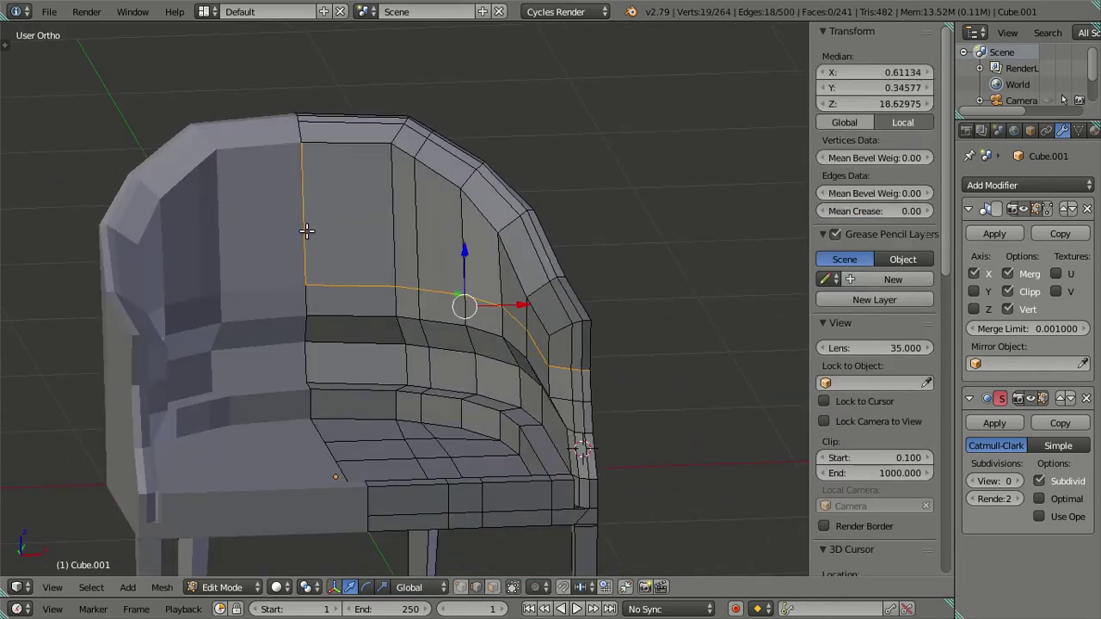
key(KP_7)
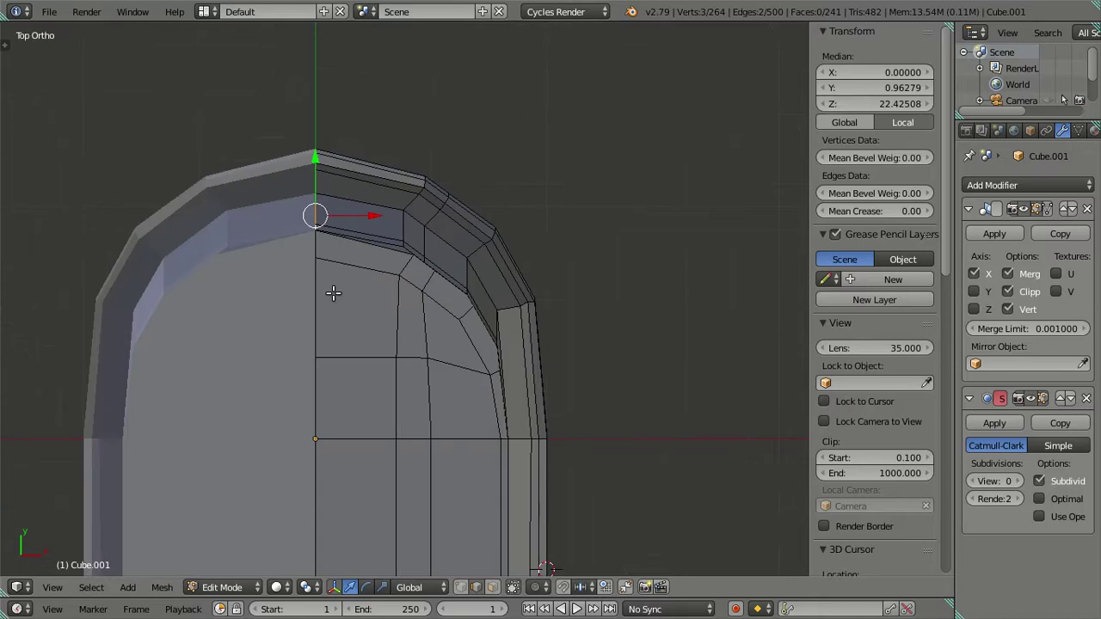
scroll(up, 3)
drag(330, 229, 313, 325)
drag(284, 245, 290, 258)
scroll(up, 3)
key(a)
scroll(down, 3)
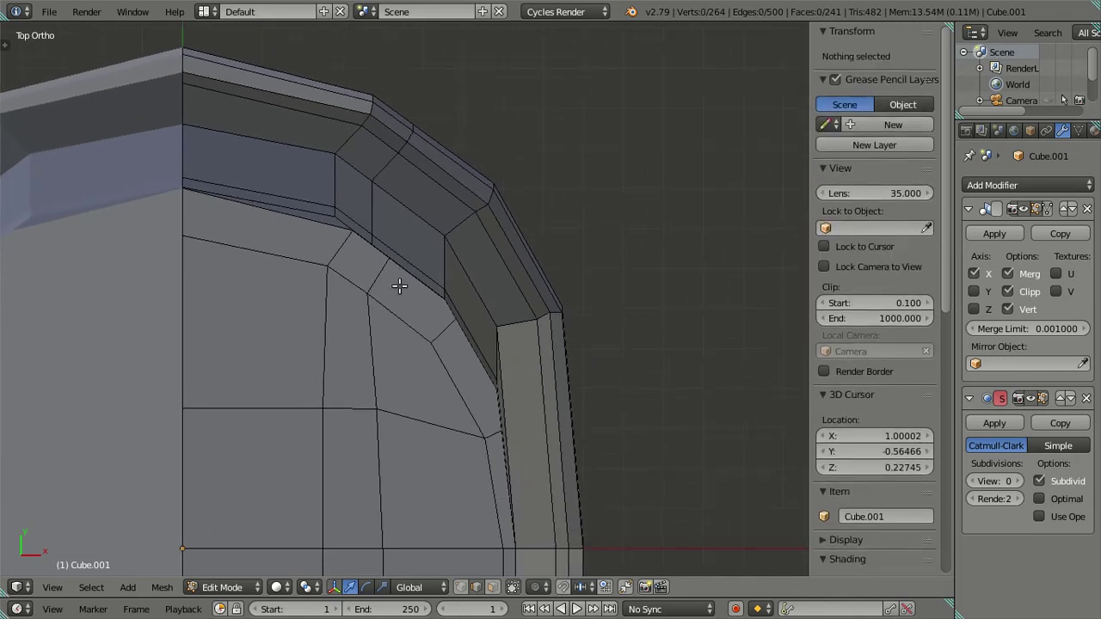
Step: Push two inner back-rim edges along Y to smooth the back's curve
drag(422, 341, 494, 278)
right_click(495, 277)
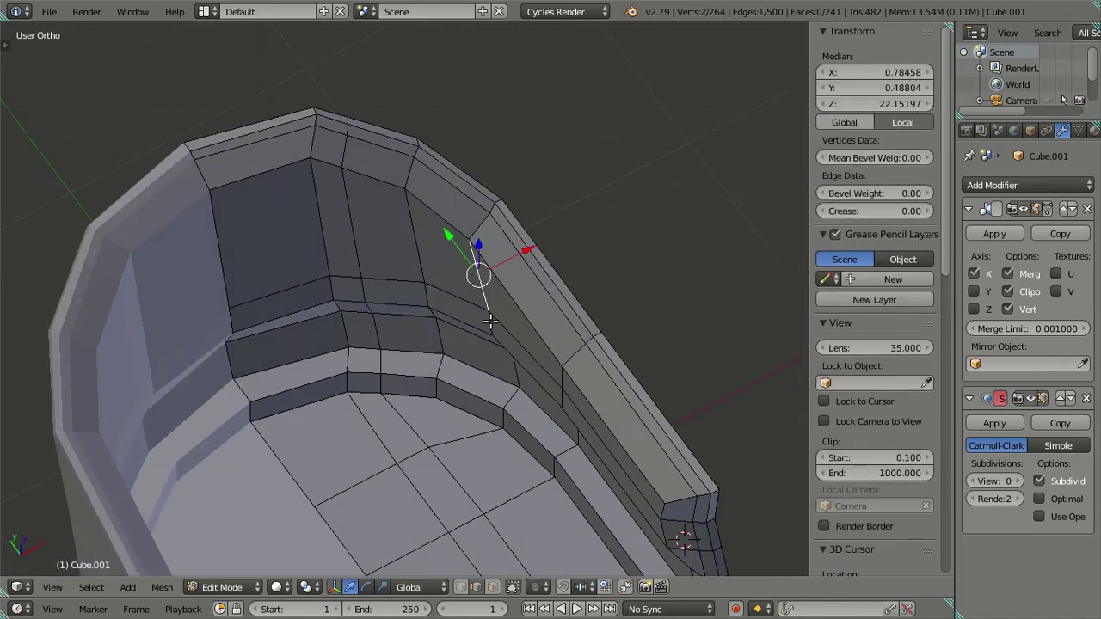
key(KP_7)
scroll(up, 3)
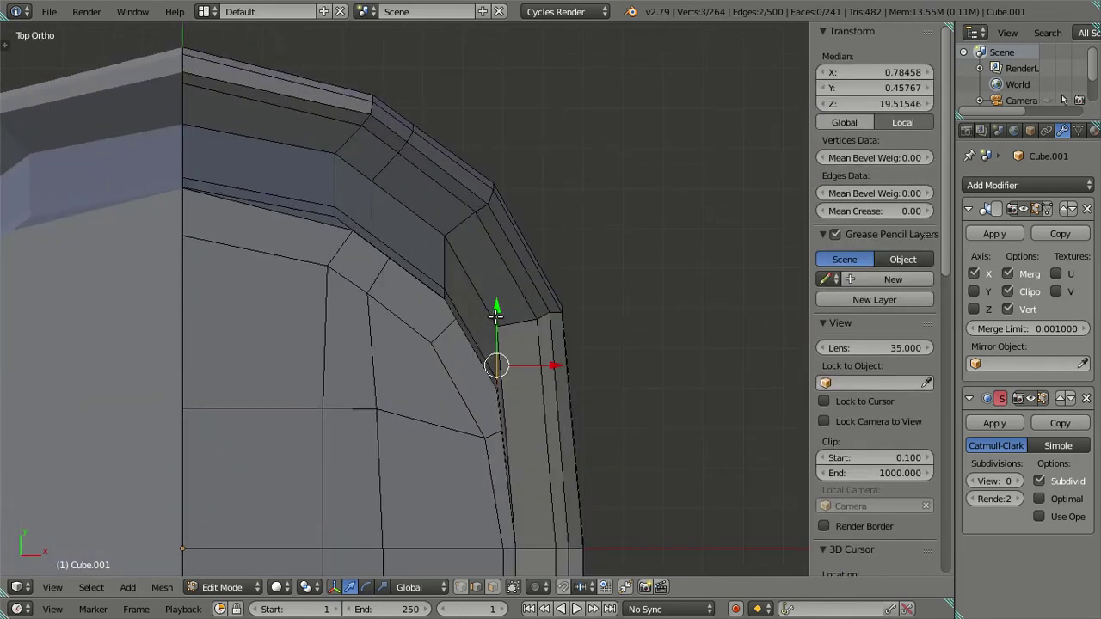
drag(496, 316, 499, 324)
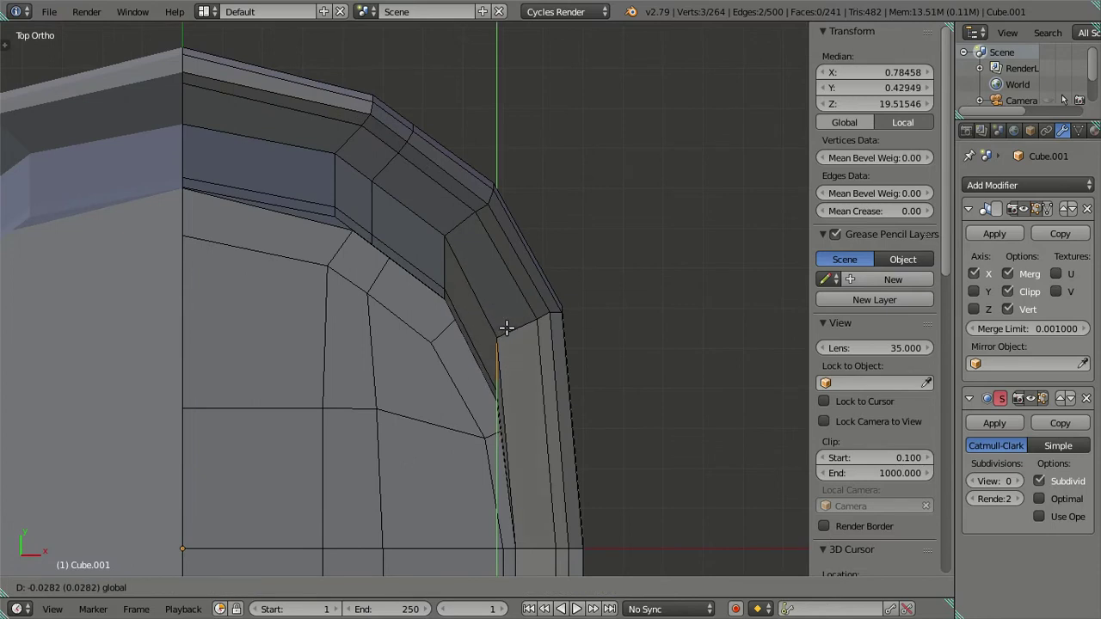
right_click(454, 227)
drag(454, 226, 486, 188)
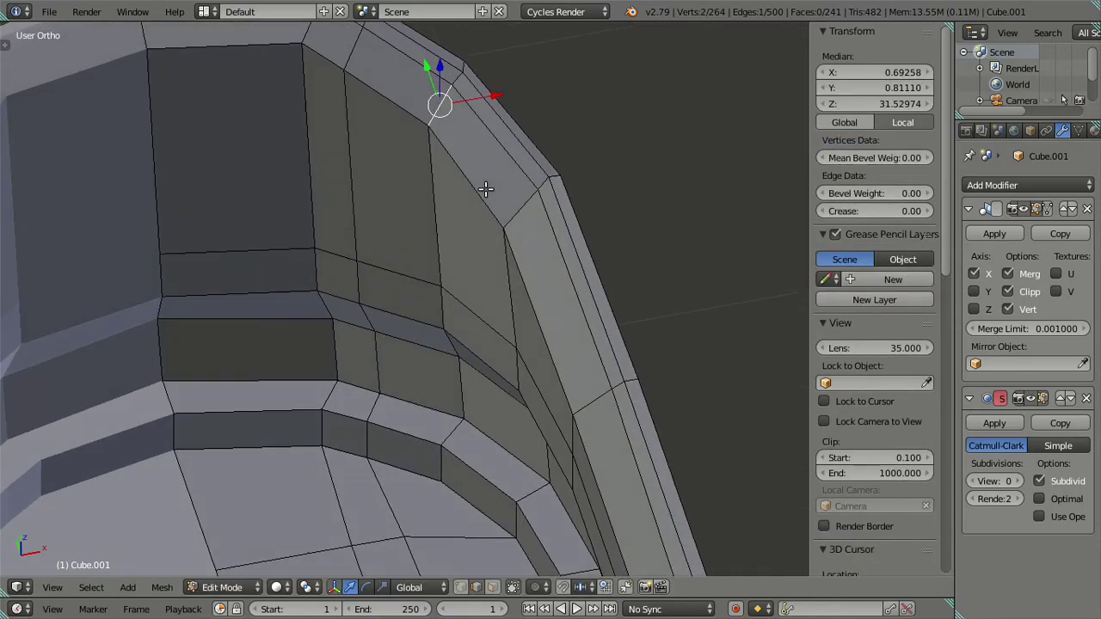
key(KP_7)
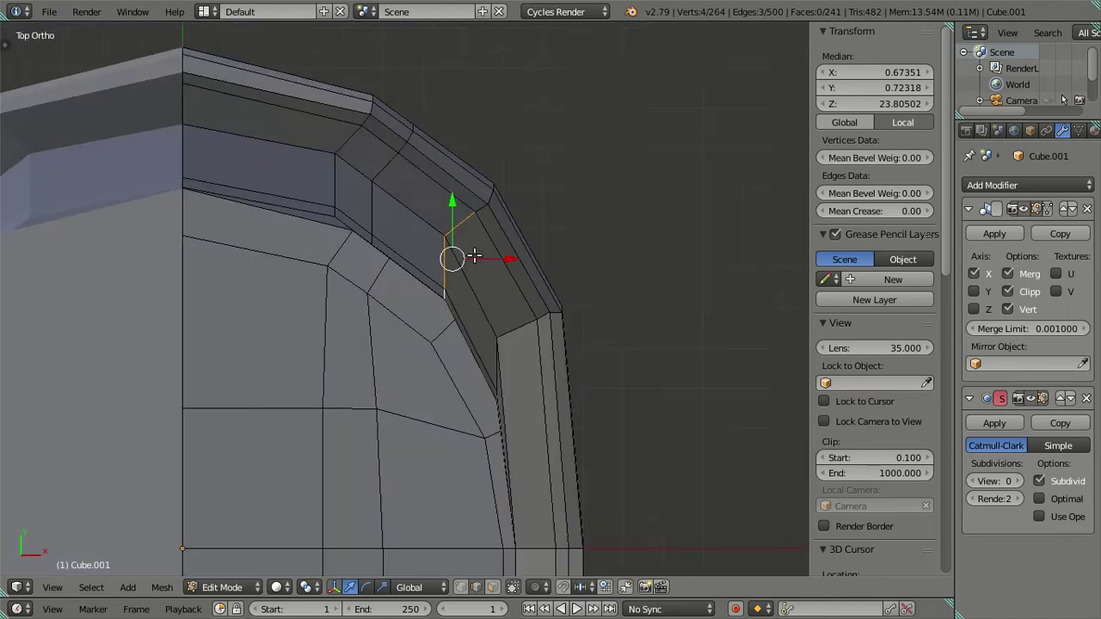
drag(452, 203, 454, 207)
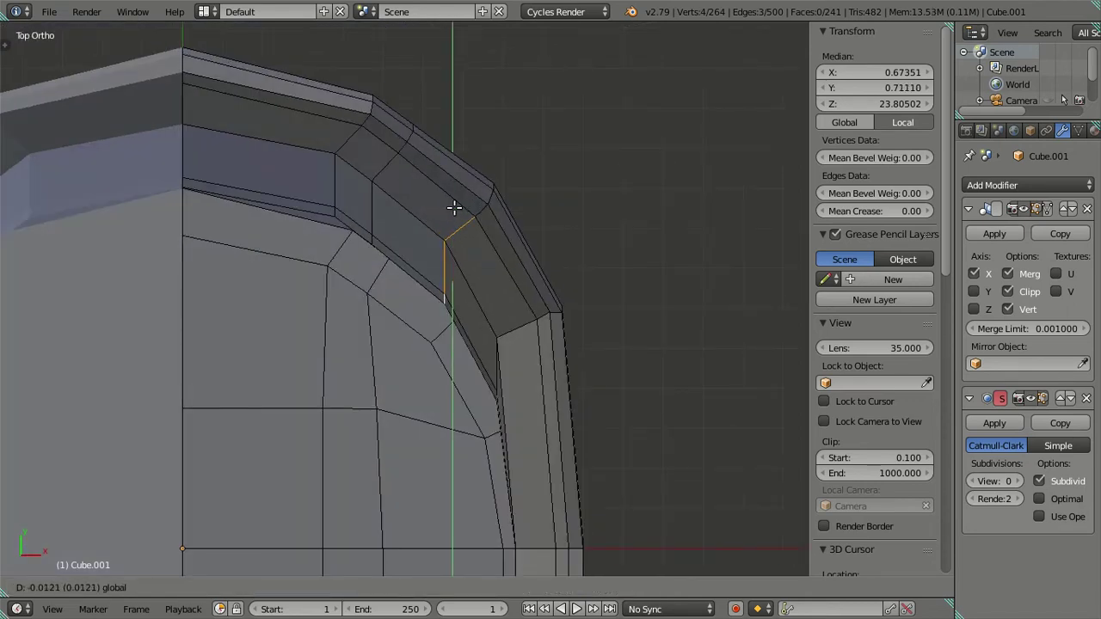
key(a)
Step: Shift the armrest front edge loop slightly along X in front view
right_click(373, 167)
drag(412, 189, 479, 123)
scroll(down, 3)
key(a)
drag(479, 338, 473, 507)
scroll(up, 3)
key(KP_1)
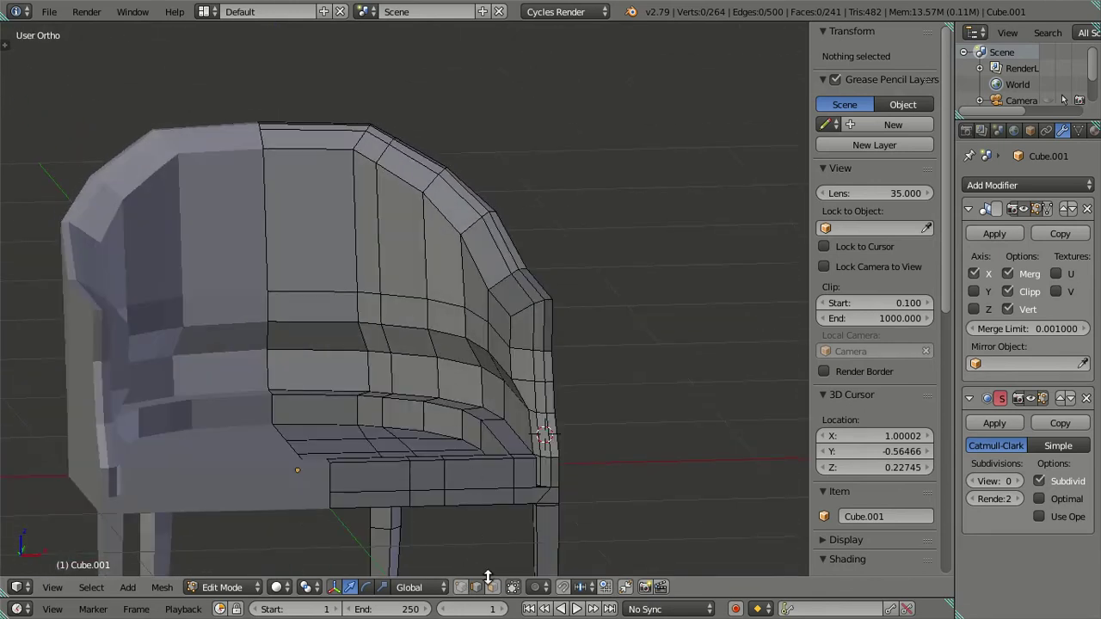
scroll(up, 3)
right_click(506, 294)
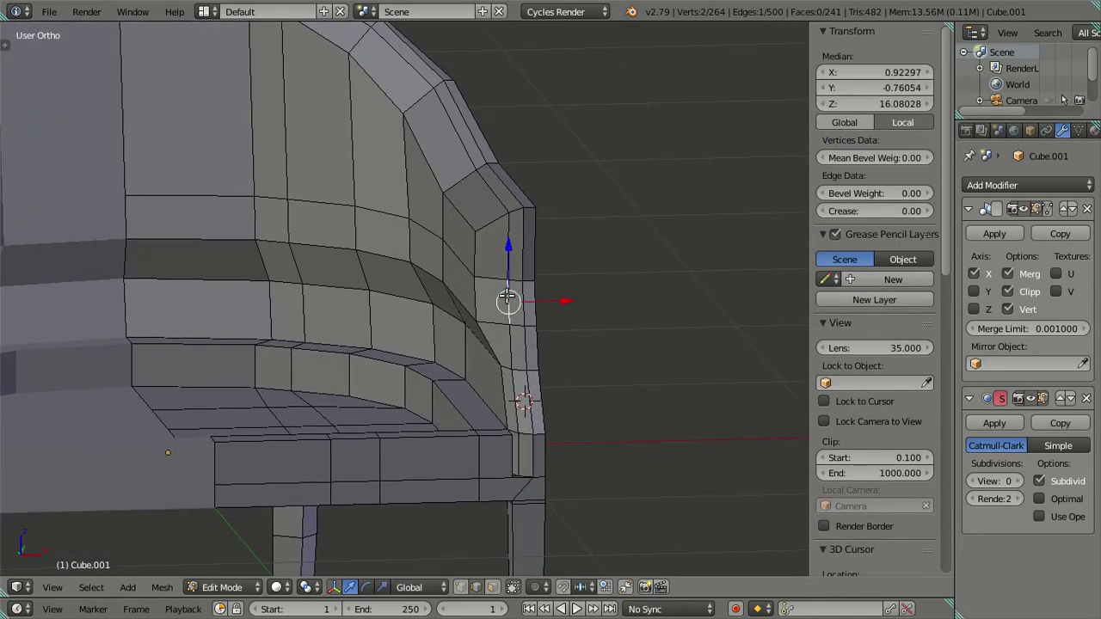
scroll(down, 3)
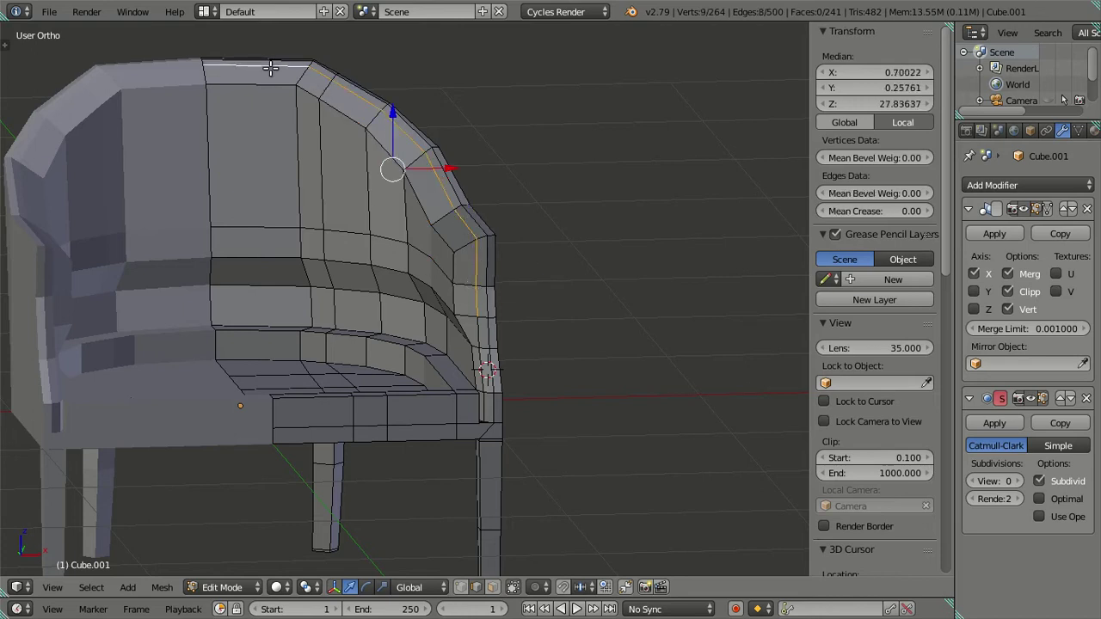
key(KP_1)
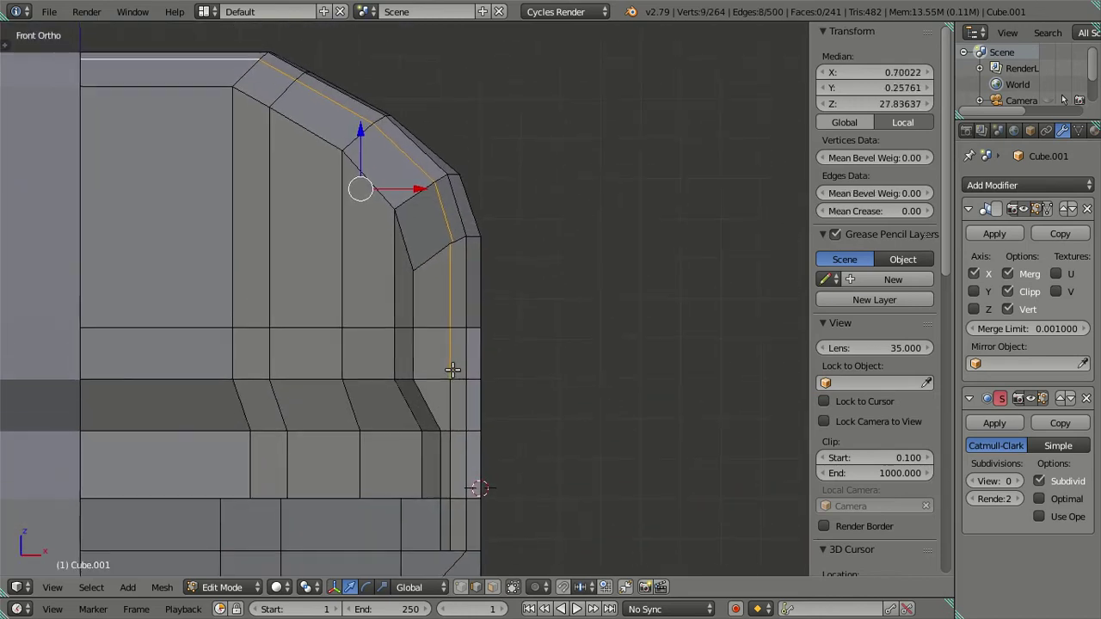
drag(413, 189, 405, 188)
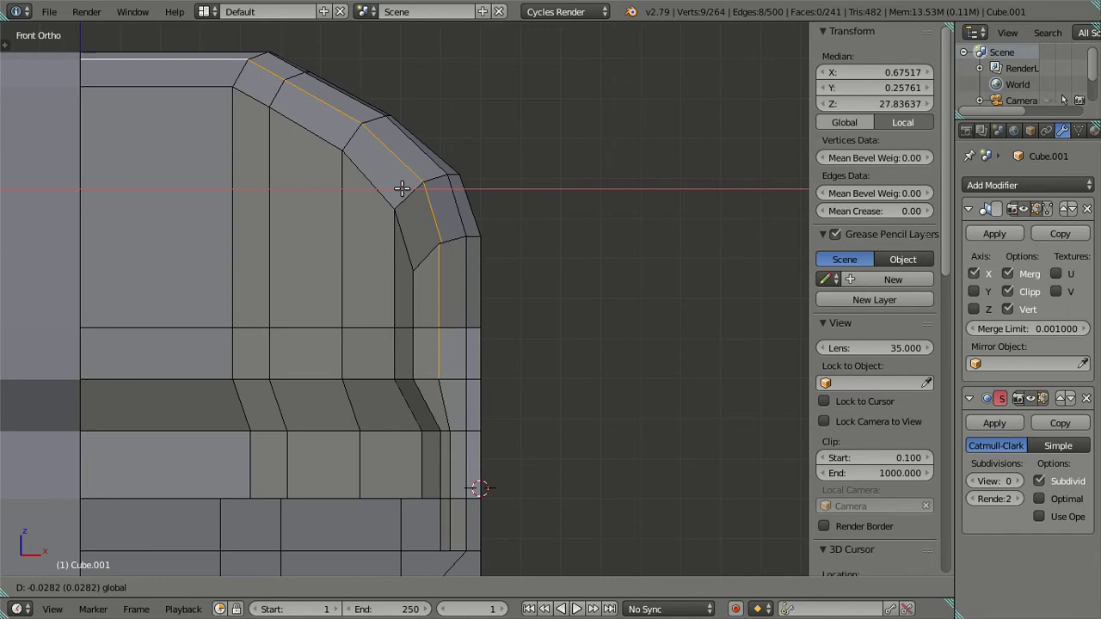
click(402, 187)
Step: Move the armrest corner edges along Y in two passes, then deselect all
key(KP_7)
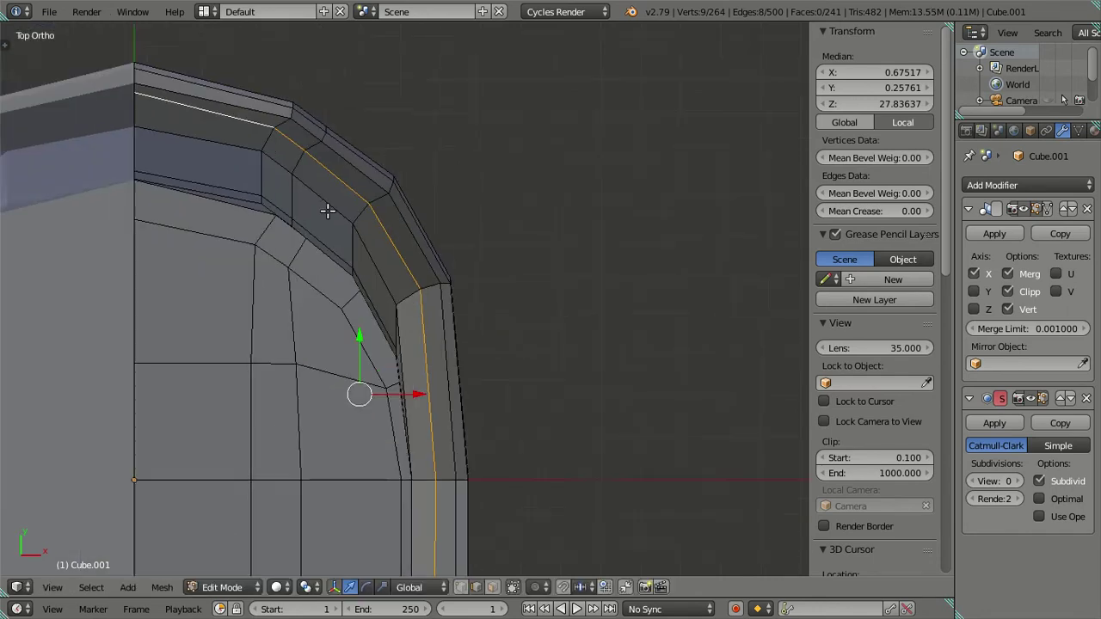
scroll(down, 3)
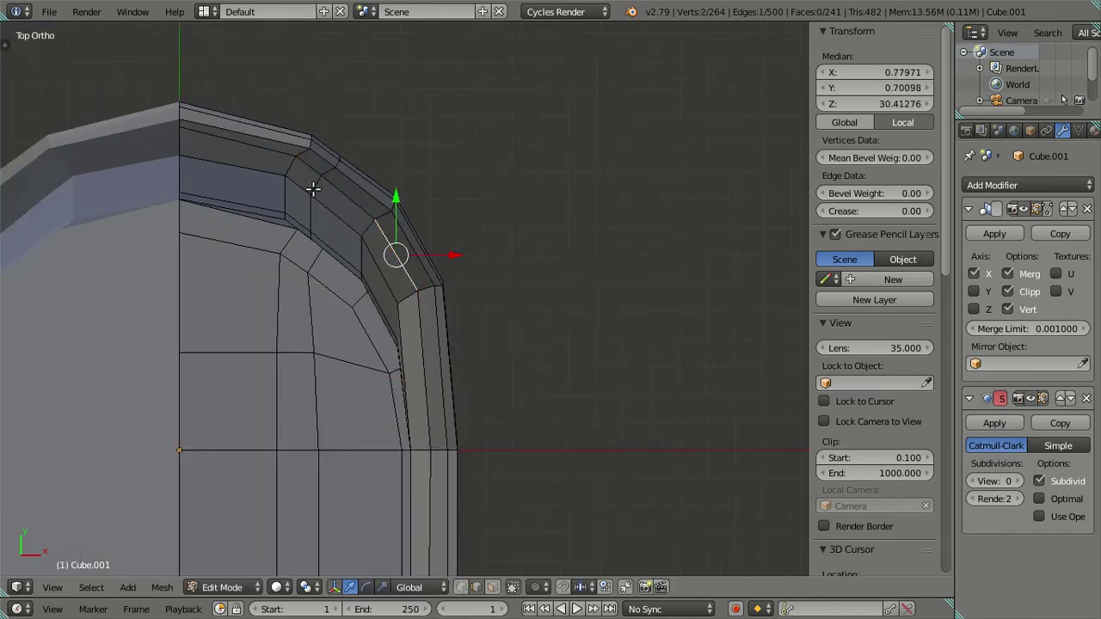
key(g)
key(y)
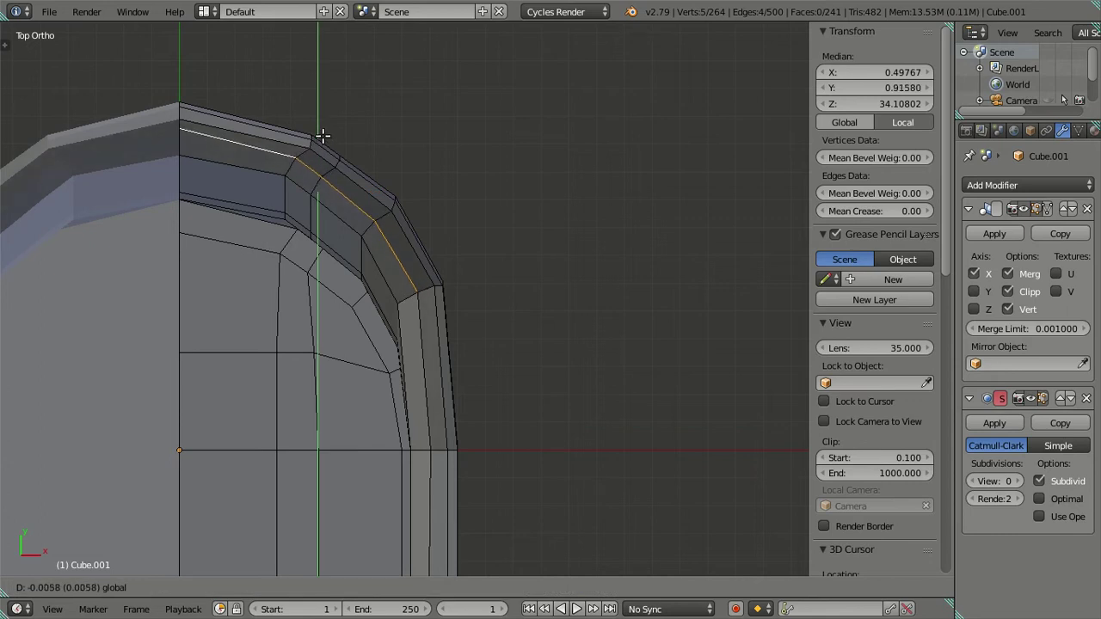
click(321, 135)
right_click(384, 232)
scroll(up, 3)
scroll(up, 3)
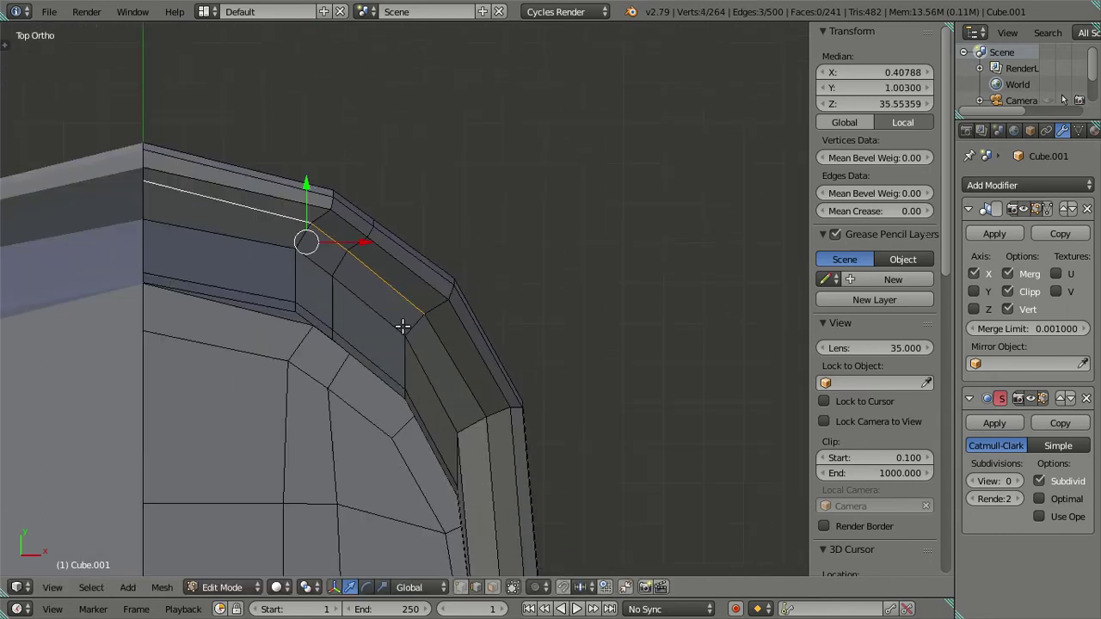
key(g)
key(y)
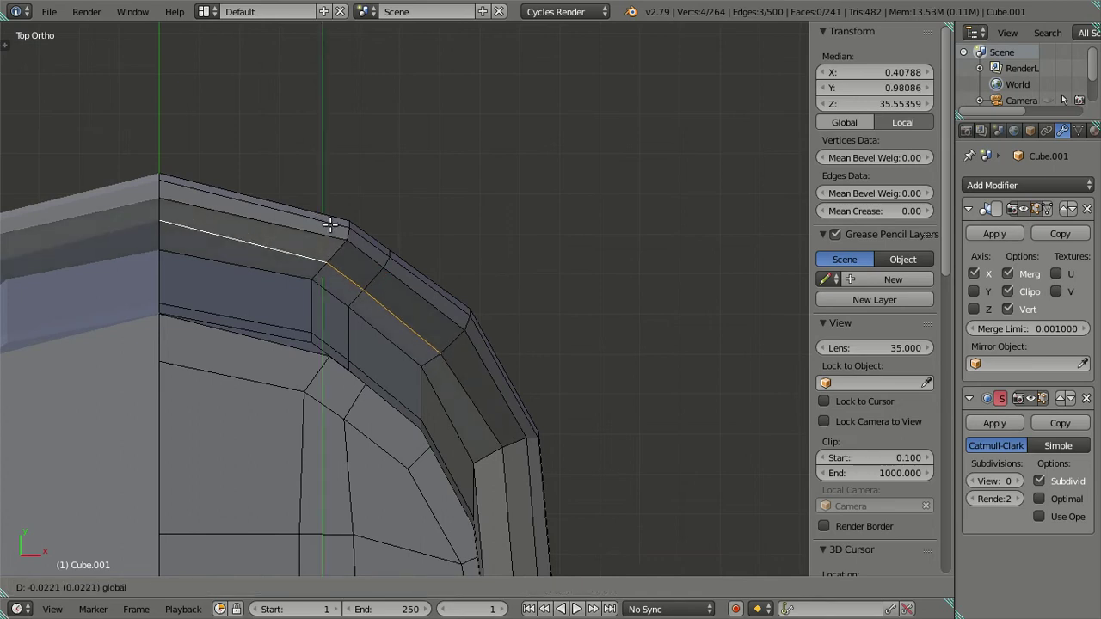
click(329, 224)
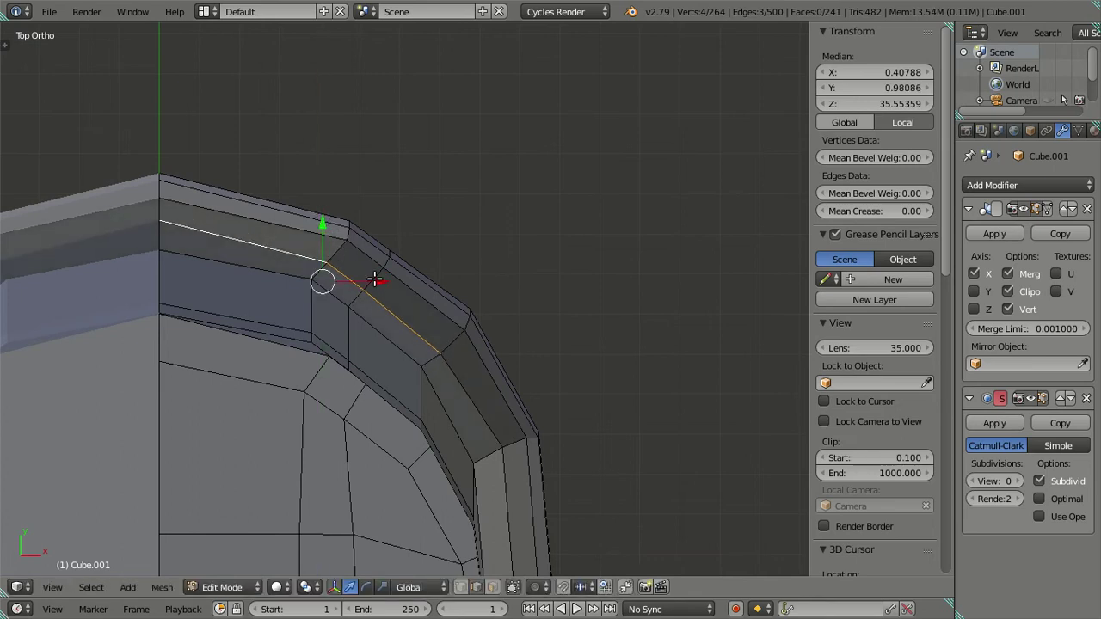
key(a)
drag(303, 303, 417, 375)
Step: Slide the armrest's front corner vertices slightly along Y in top view
scroll(up, 3)
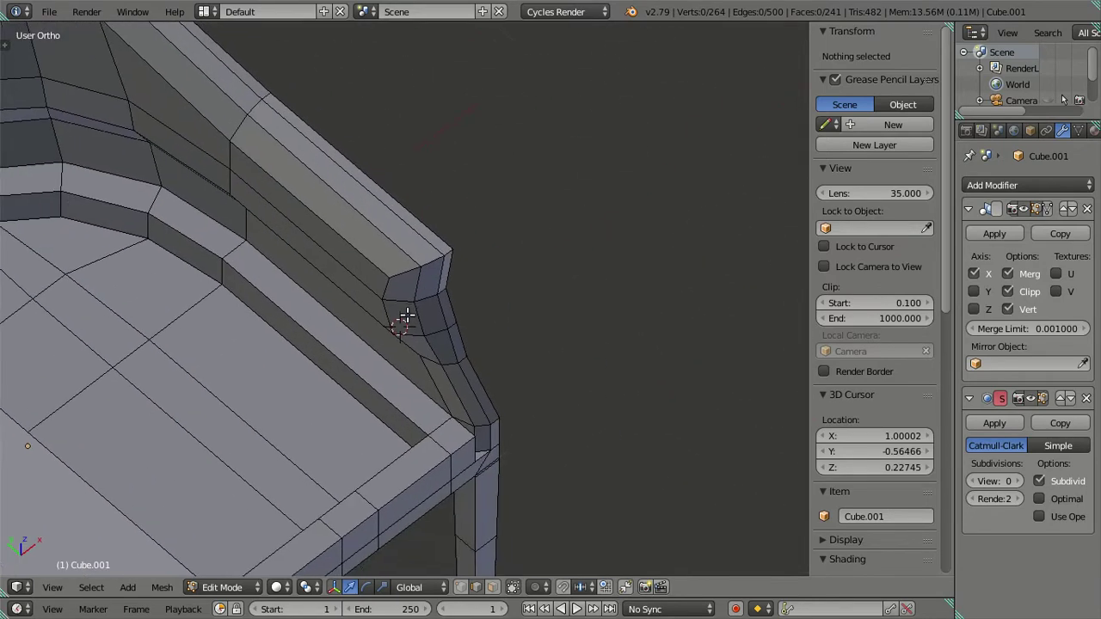
scroll(up, 3)
click(430, 301)
click(434, 359)
drag(430, 338, 448, 348)
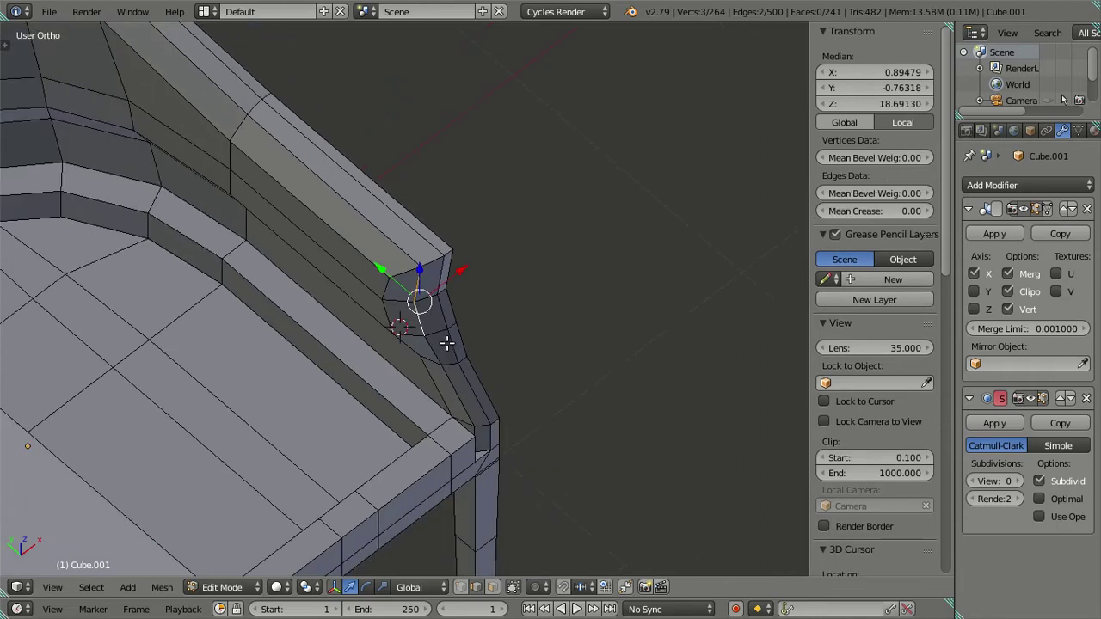
key(KP_7)
scroll(up, 3)
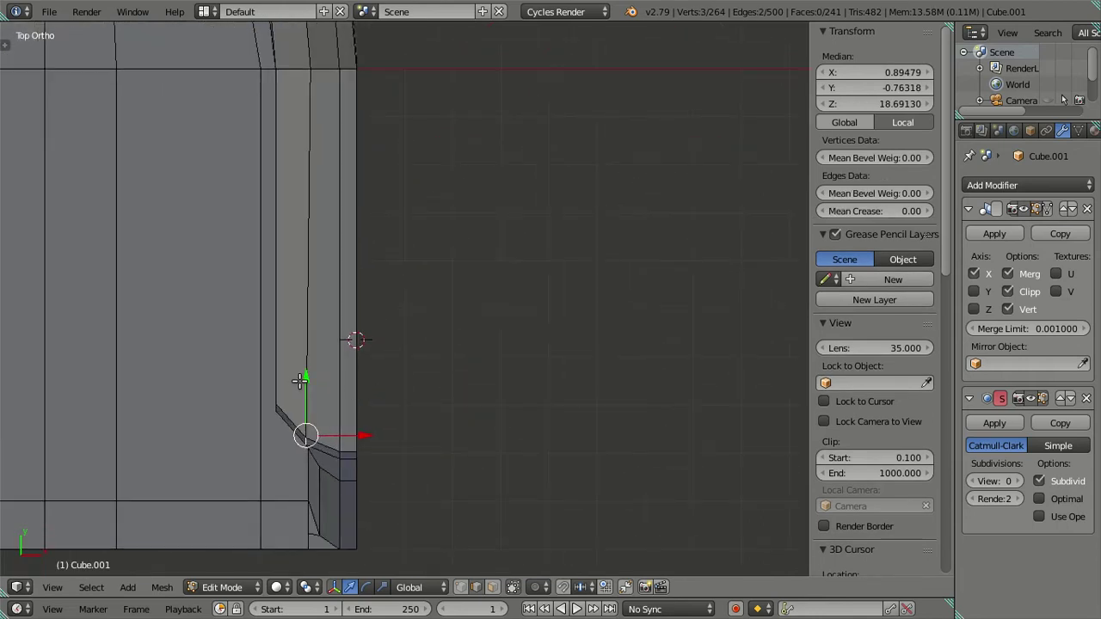
drag(299, 380, 301, 385)
key(a)
Step: Nudge three more arm-corner vertices along Y, then return to Object Mode
drag(391, 462, 411, 325)
right_click(398, 220)
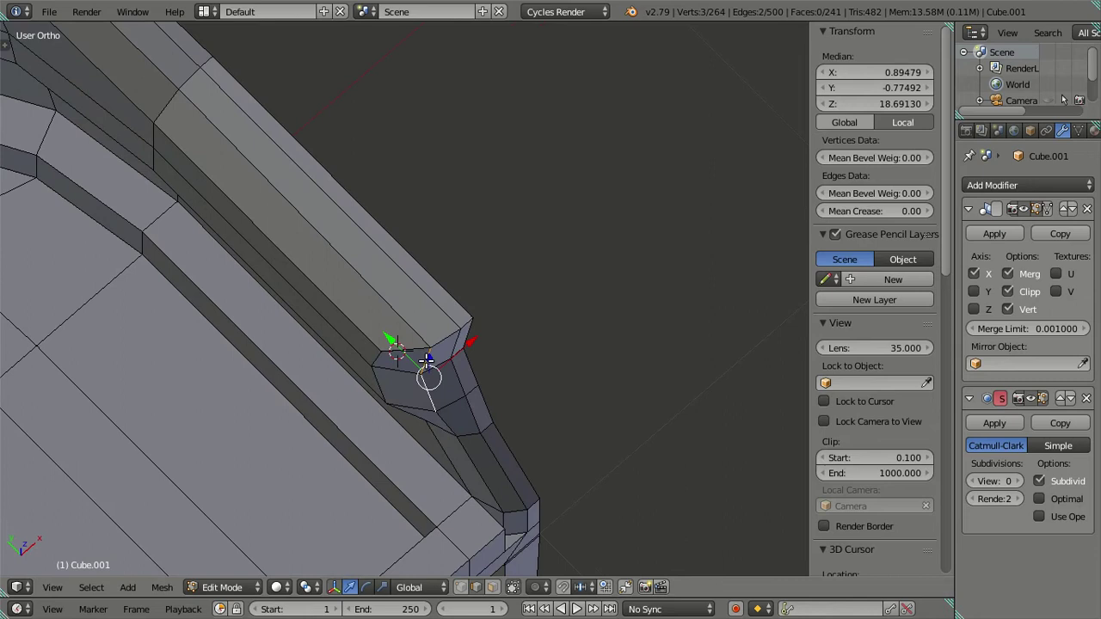
scroll(up, 3)
drag(411, 382, 412, 368)
key(a)
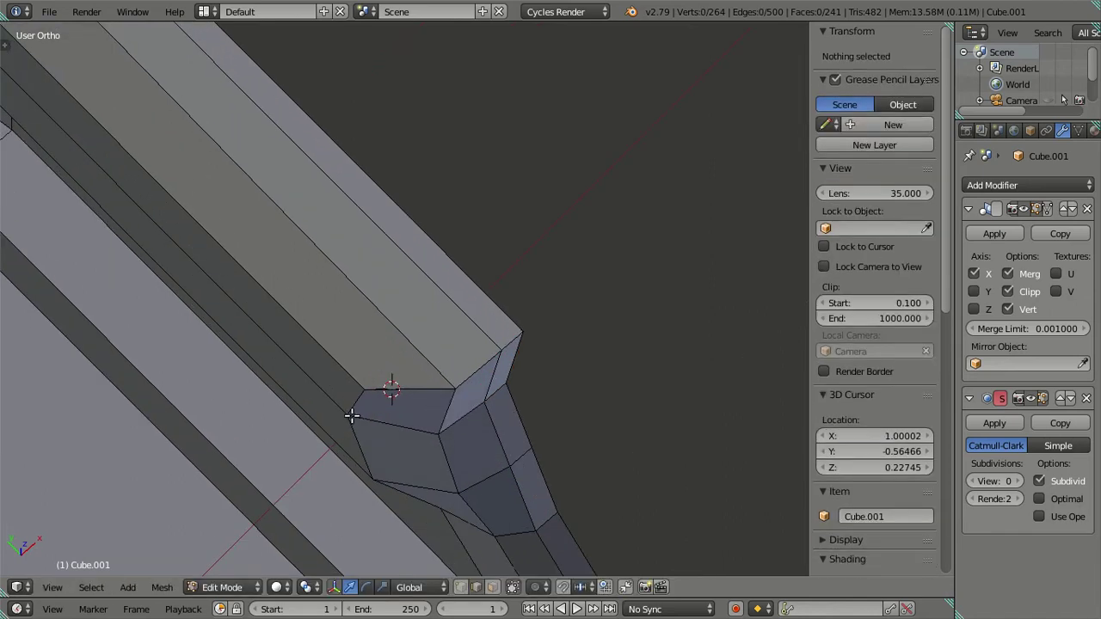
drag(354, 409, 379, 407)
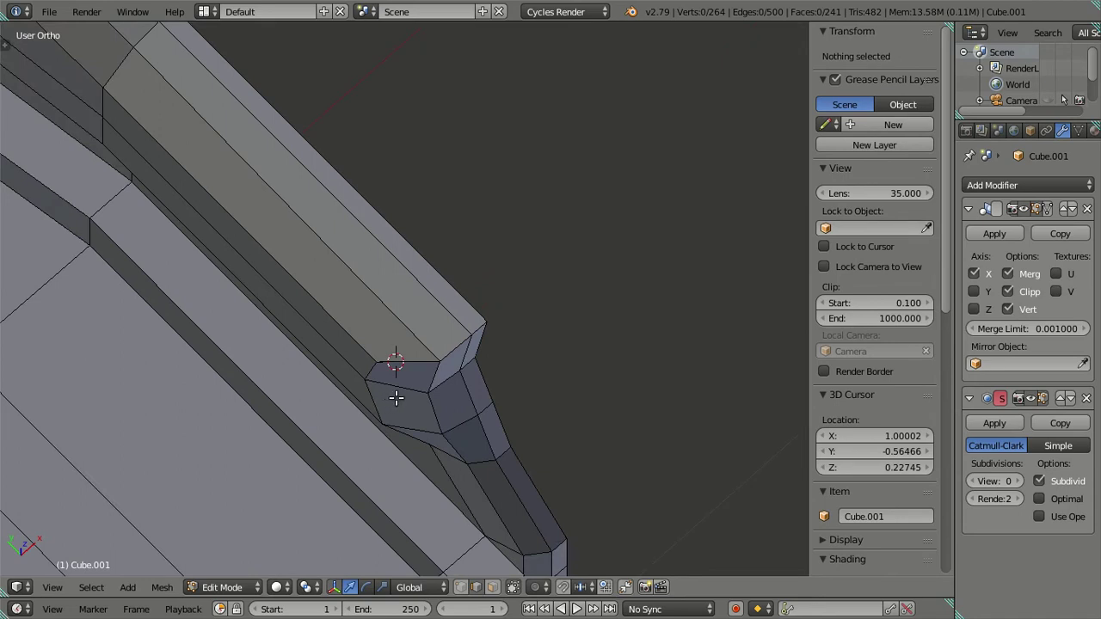
scroll(down, 3)
key(Tab)
scroll(down, 3)
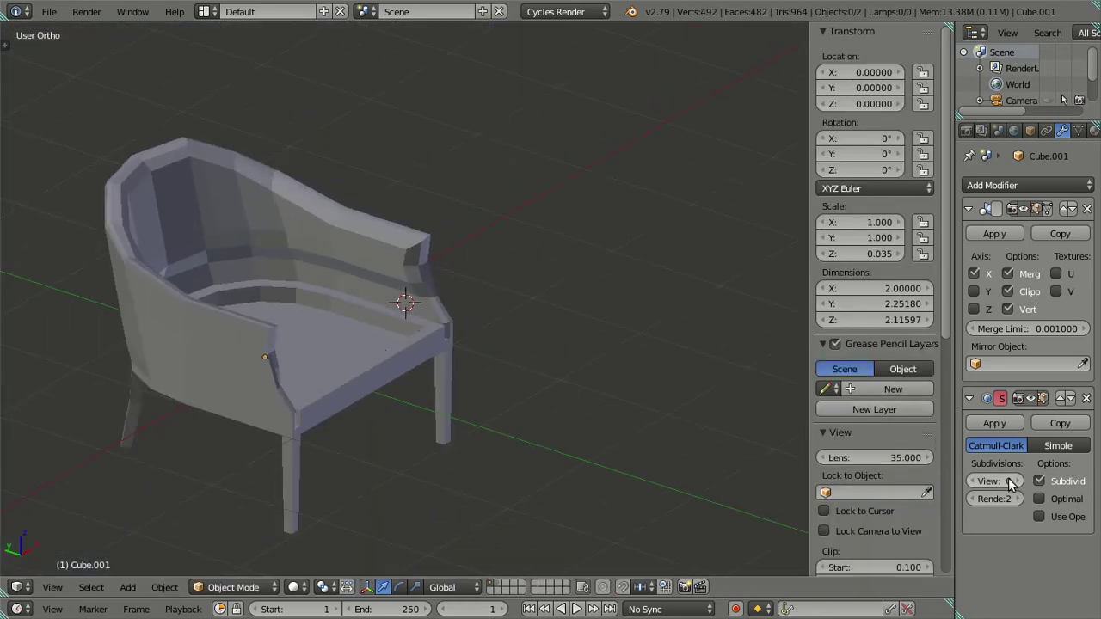
Step: Preview the chair at subdivision level 2, reset it to 0, and re-enter Edit Mode
click(1011, 479)
drag(619, 267, 448, 297)
scroll(up, 3)
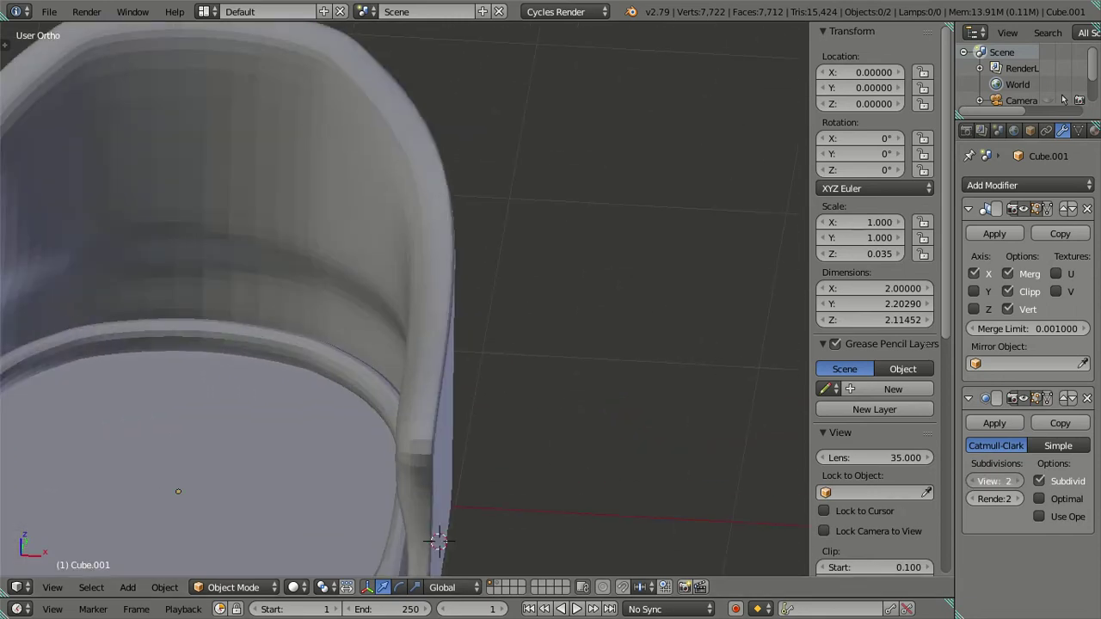
key(ctrl+0)
key(Tab)
Step: Select a back edge and its linked chair body, then clear the selection
drag(530, 249, 441, 271)
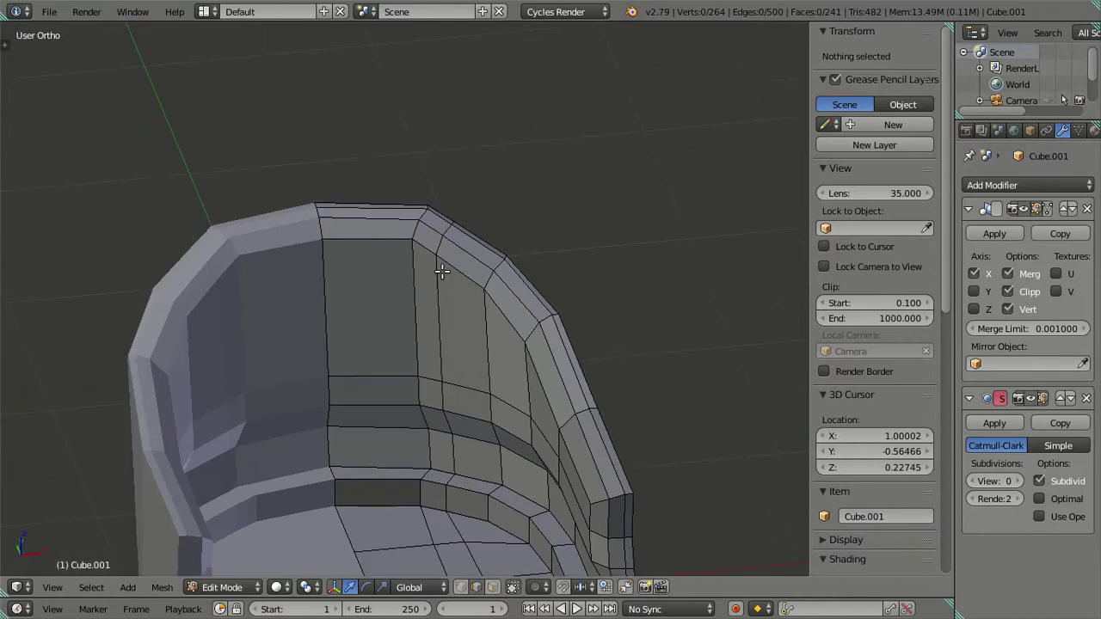
scroll(up, 3)
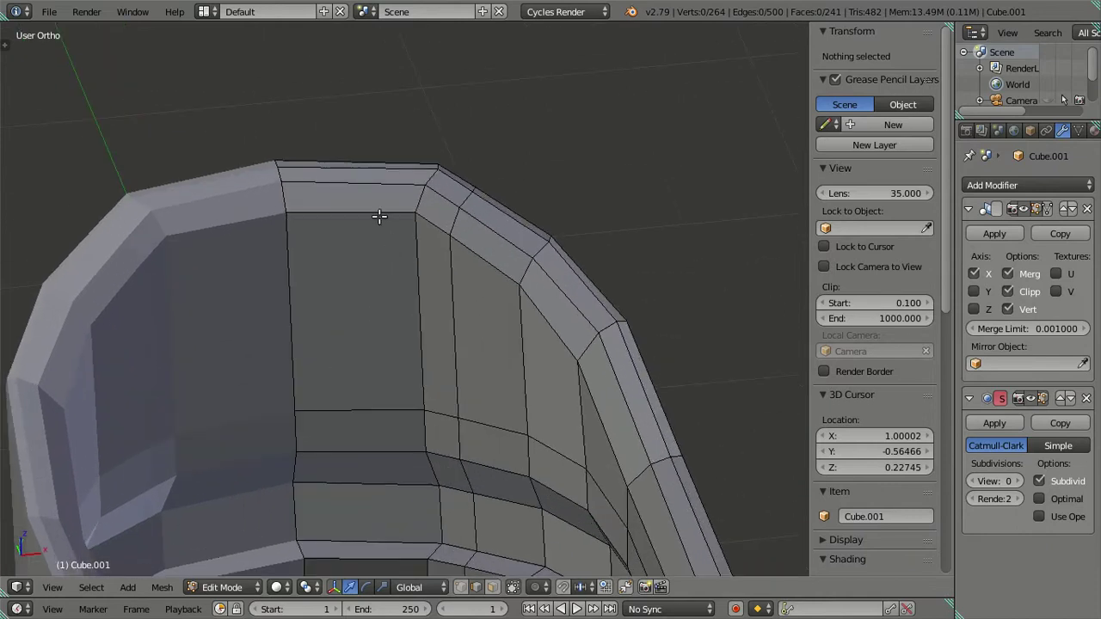
drag(416, 313, 132, 240)
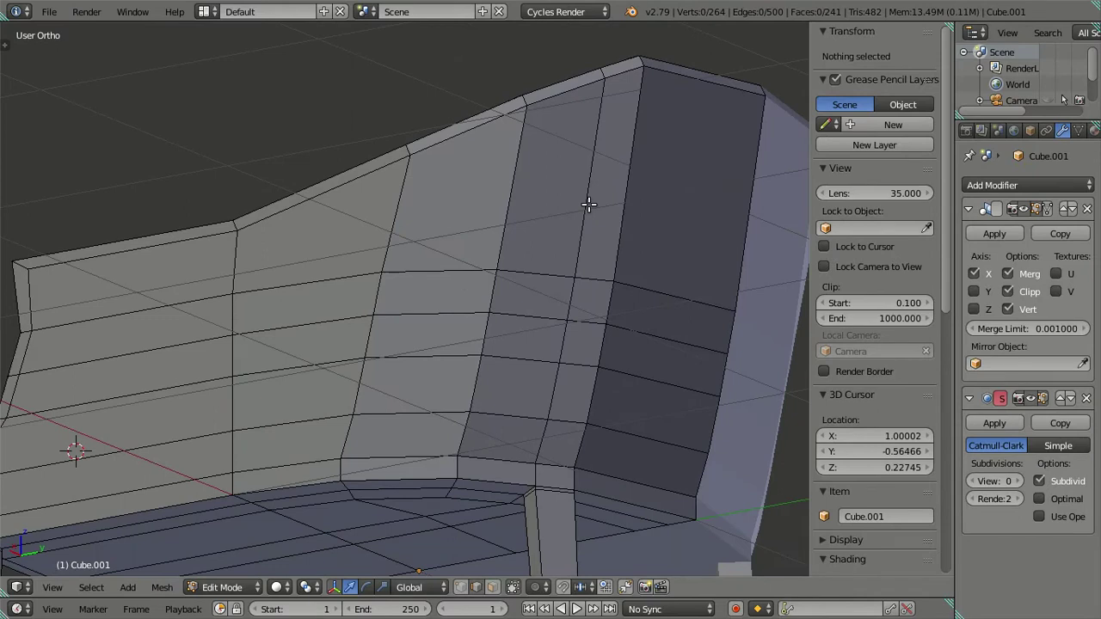
right_click(590, 204)
scroll(down, 3)
key(a)
right_click(484, 247)
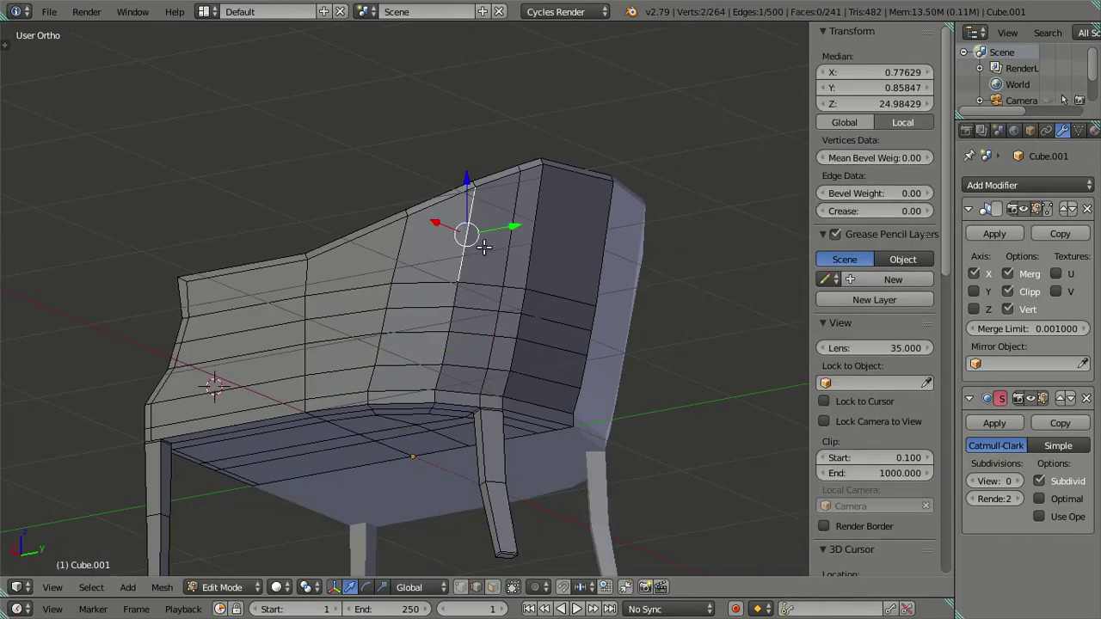
key(ctrl+l)
key(a)
Step: Dissolve the redundant edge loop, cutting the mesh to 236 vertices
drag(419, 315, 692, 414)
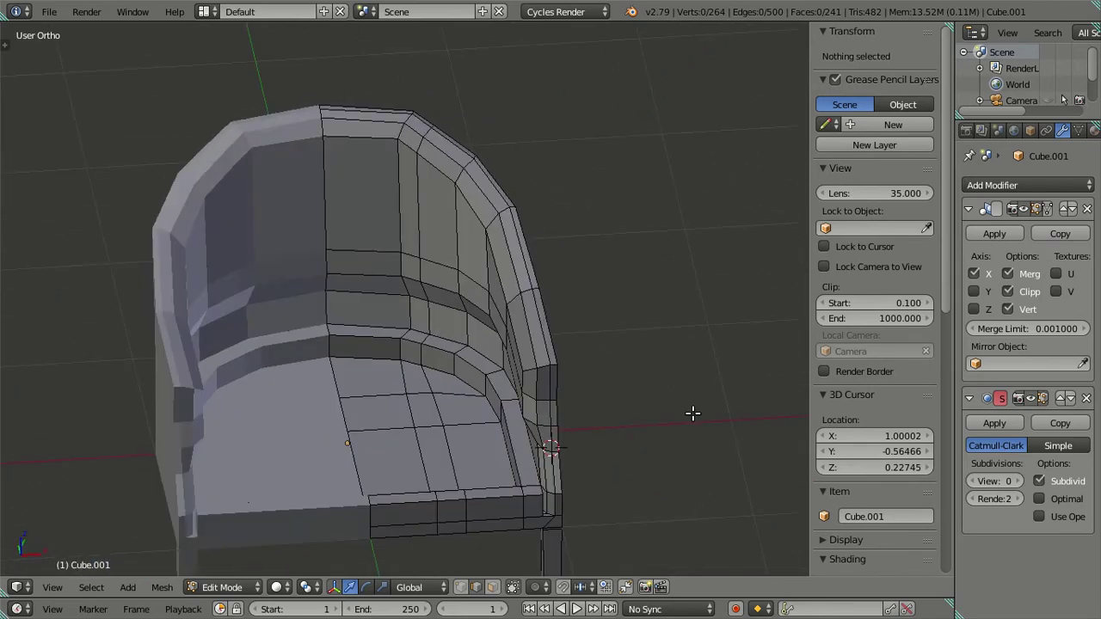
right_click(428, 211)
key(x)
click(620, 232)
drag(620, 232, 391, 170)
key(Tab)
key(Tab)
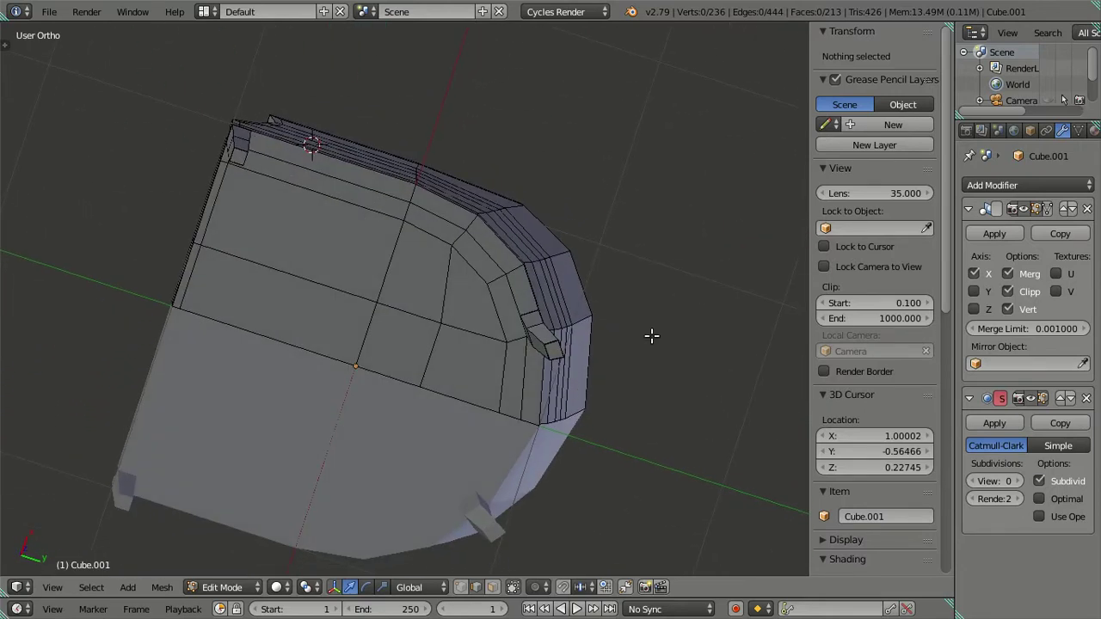
Step: Check the chair smoothed at level 2, turn smoothing off, and select the inner back face loop
drag(994, 481, 1023, 480)
drag(789, 386, 609, 398)
key(Tab)
key(Tab)
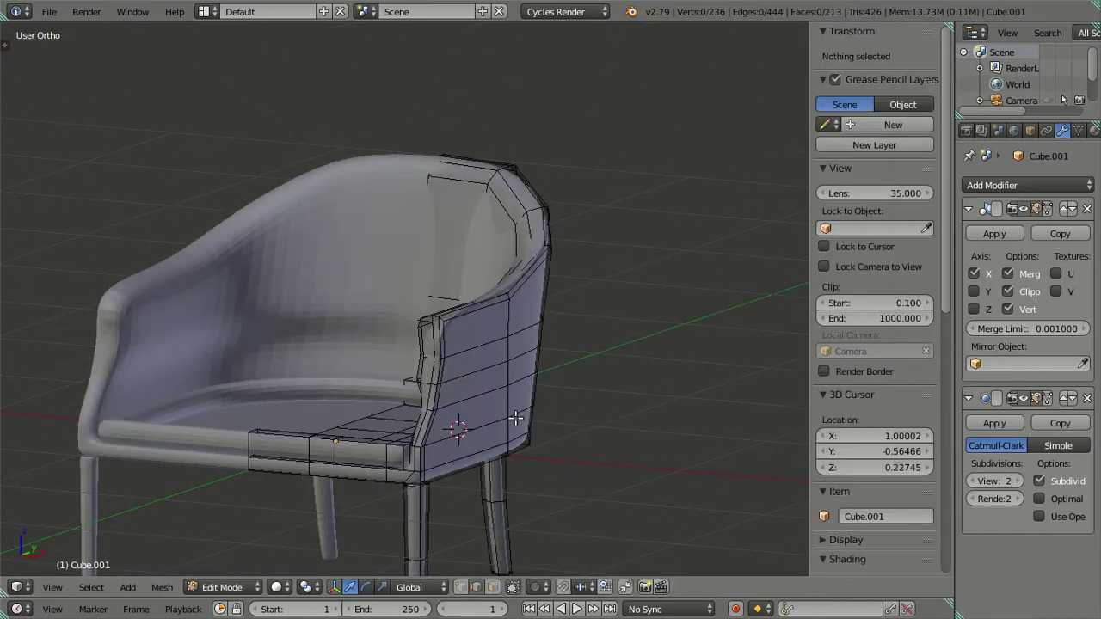
scroll(up, 3)
scroll(up, 3)
scroll(up, 3)
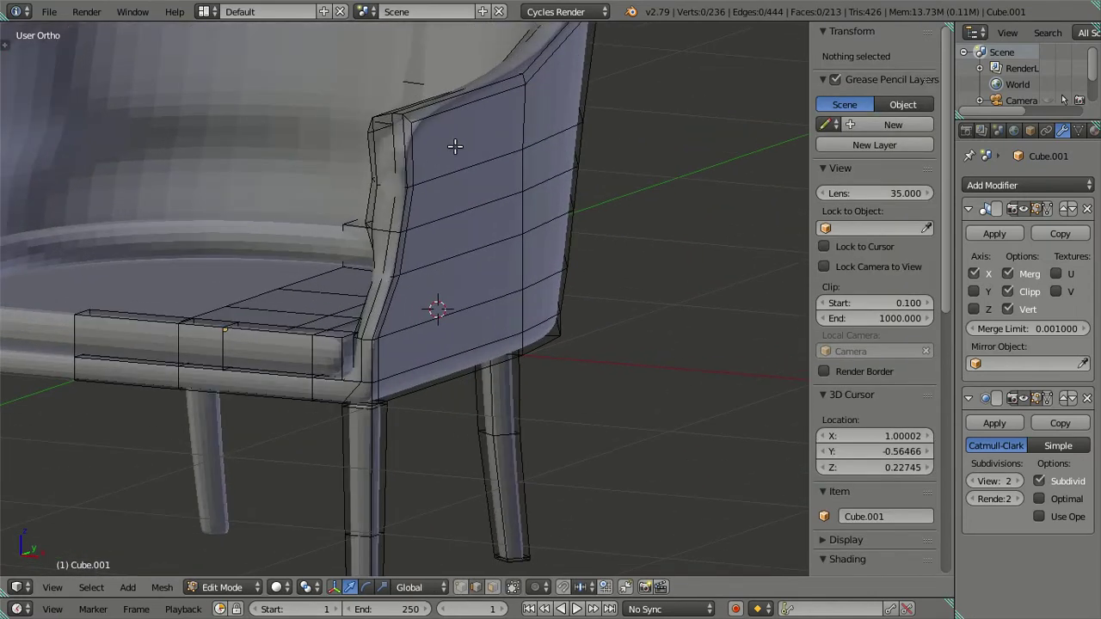
click(973, 481)
drag(413, 301, 508, 271)
scroll(up, 3)
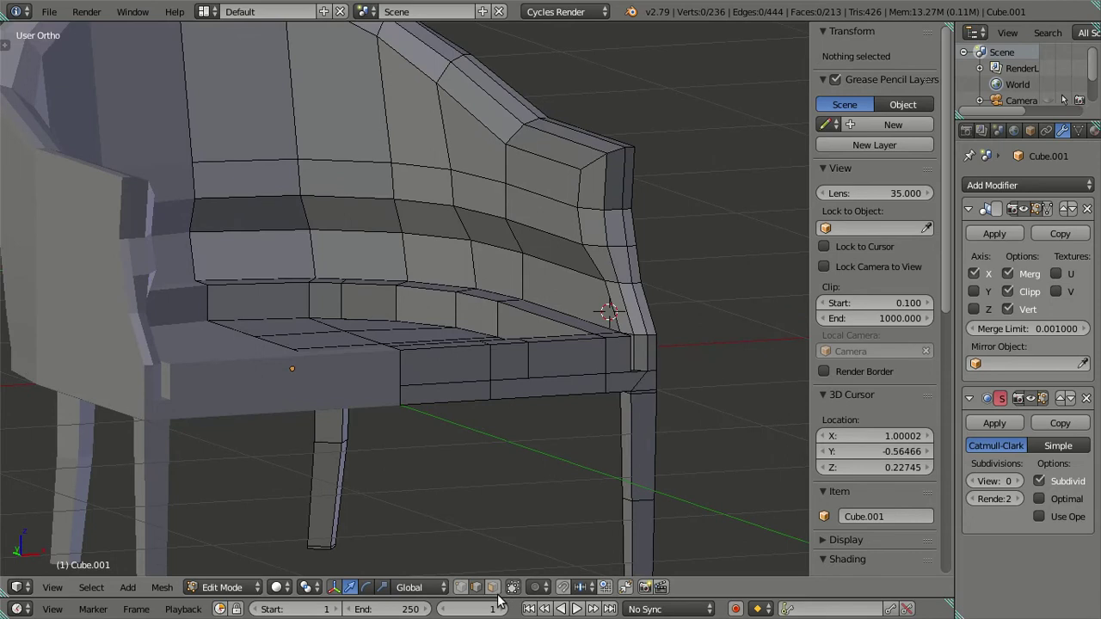
right_click(554, 232)
right_click(305, 242)
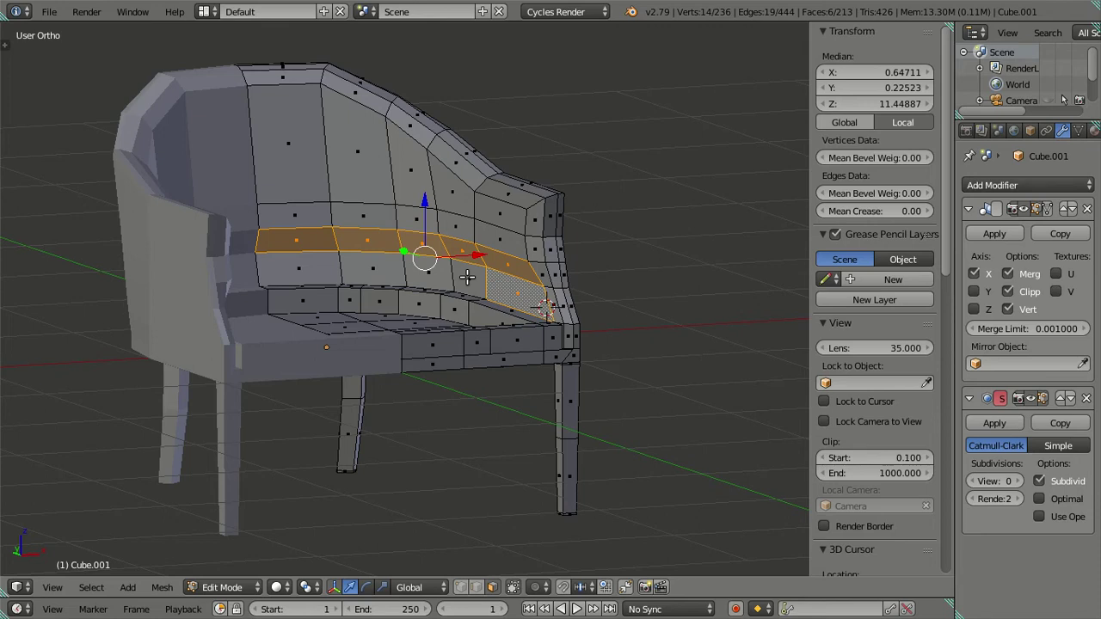
Step: Select the lower back face band plus six lower seat-rim edges
right_click(318, 269)
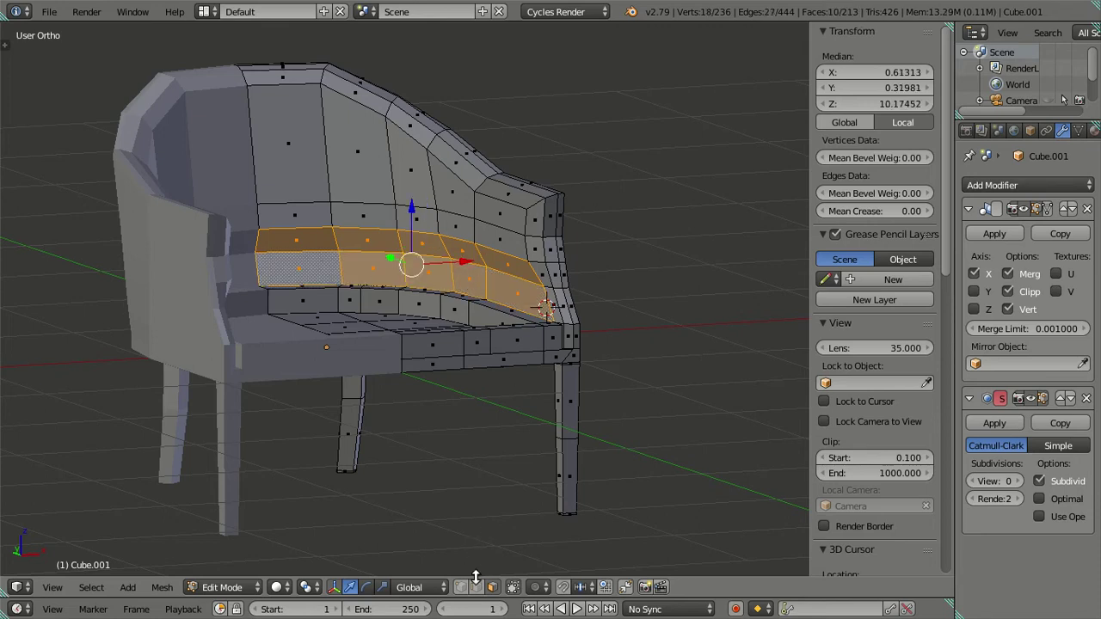
scroll(up, 3)
scroll(up, 3)
drag(499, 309, 544, 289)
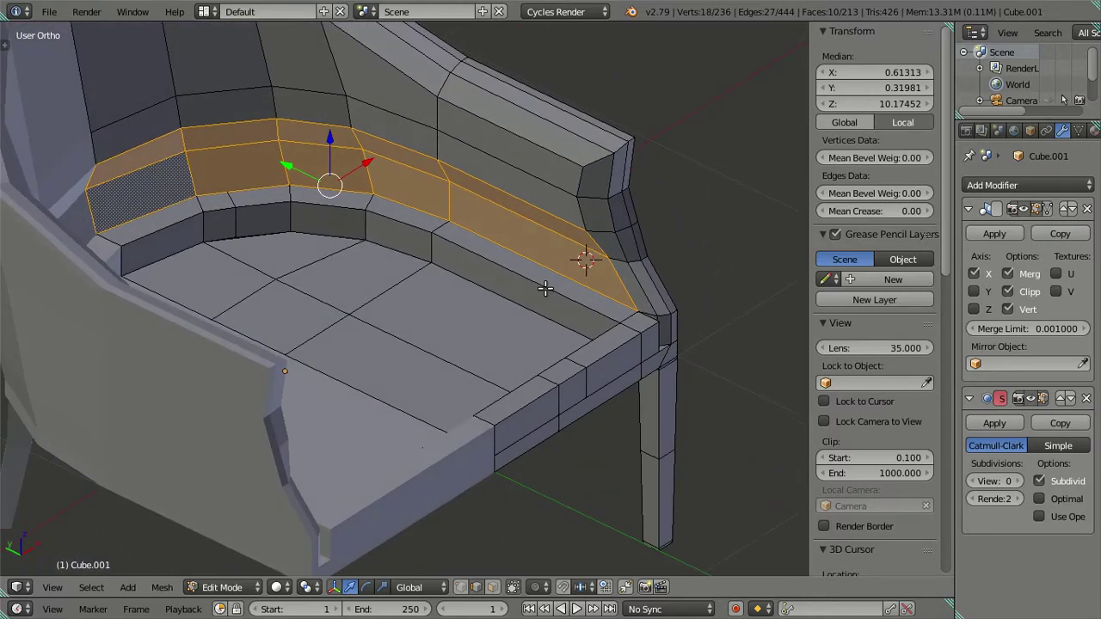
click(496, 269)
click(399, 226)
click(344, 209)
click(254, 203)
click(217, 209)
click(177, 229)
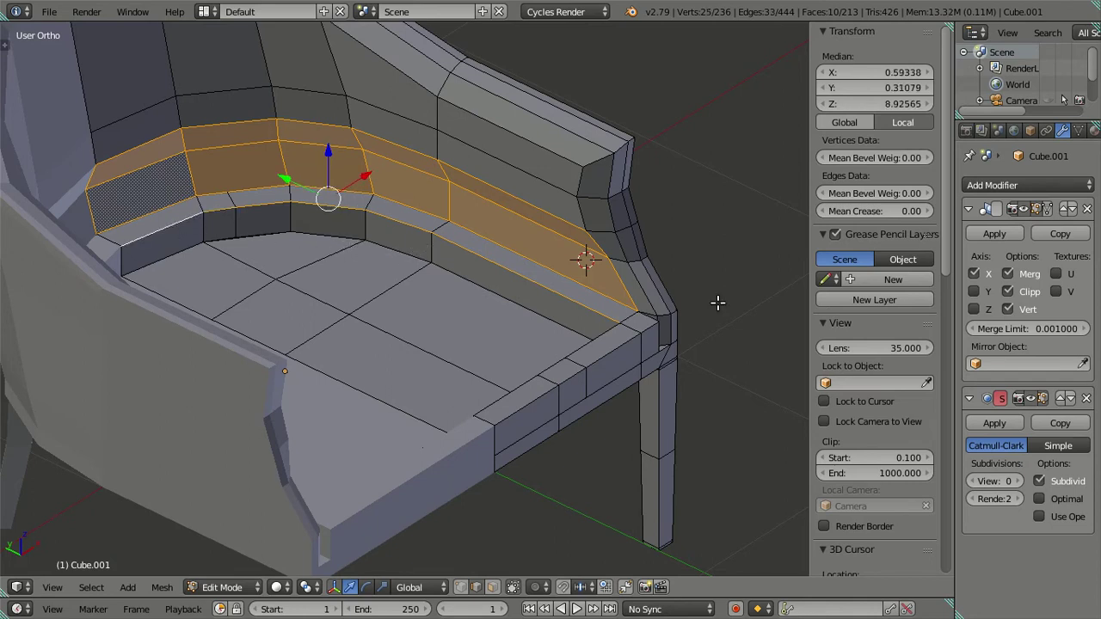
scroll(up, 3)
scroll(up, 3)
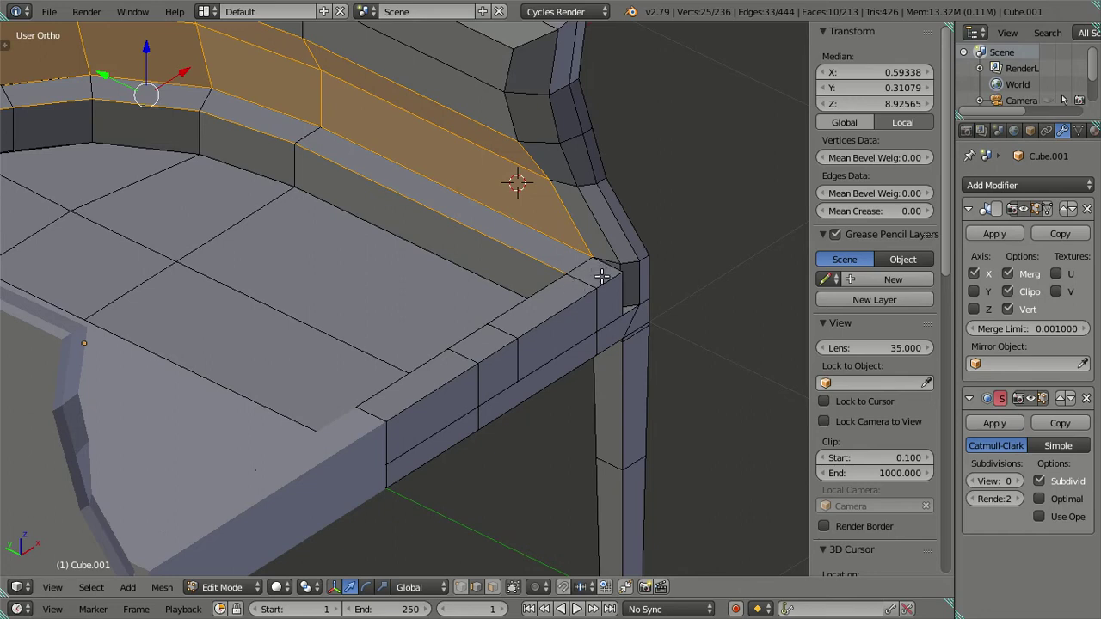
Step: Add the arm and seat-front rim edges, then duplicate the selection in place
right_click(565, 310)
right_click(451, 391)
right_click(510, 300)
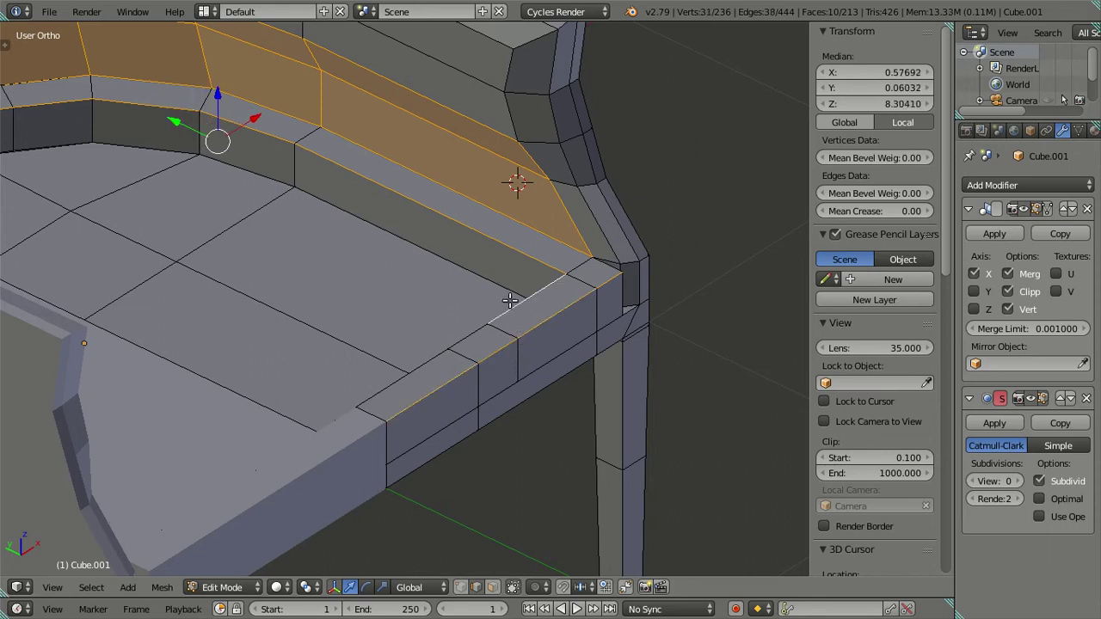
right_click(468, 346)
right_click(437, 358)
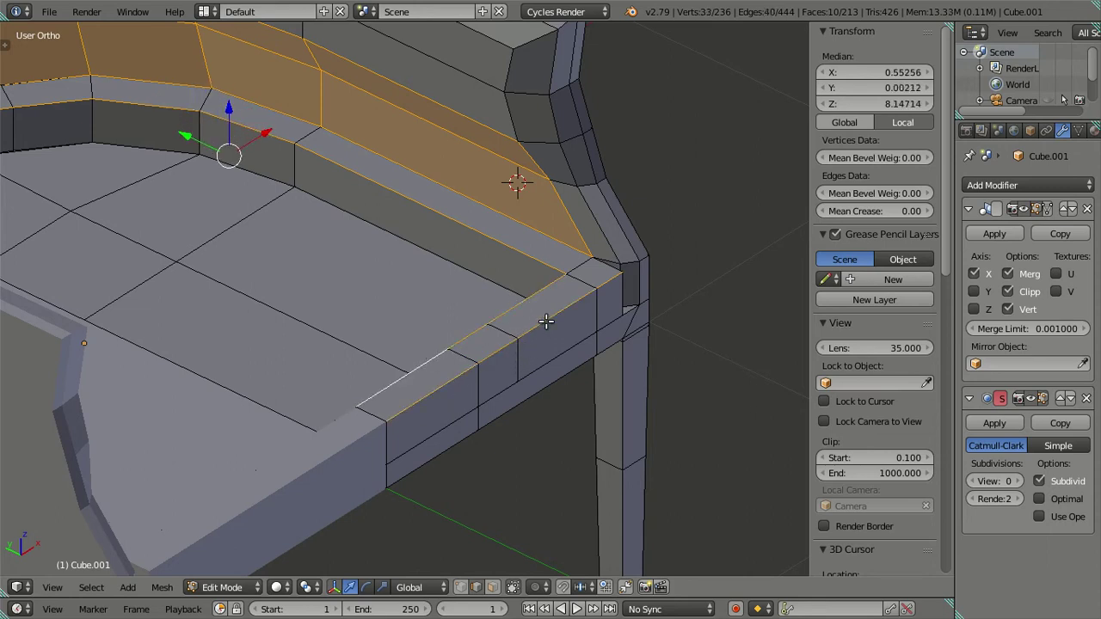
key(shift+d)
key(Escape)
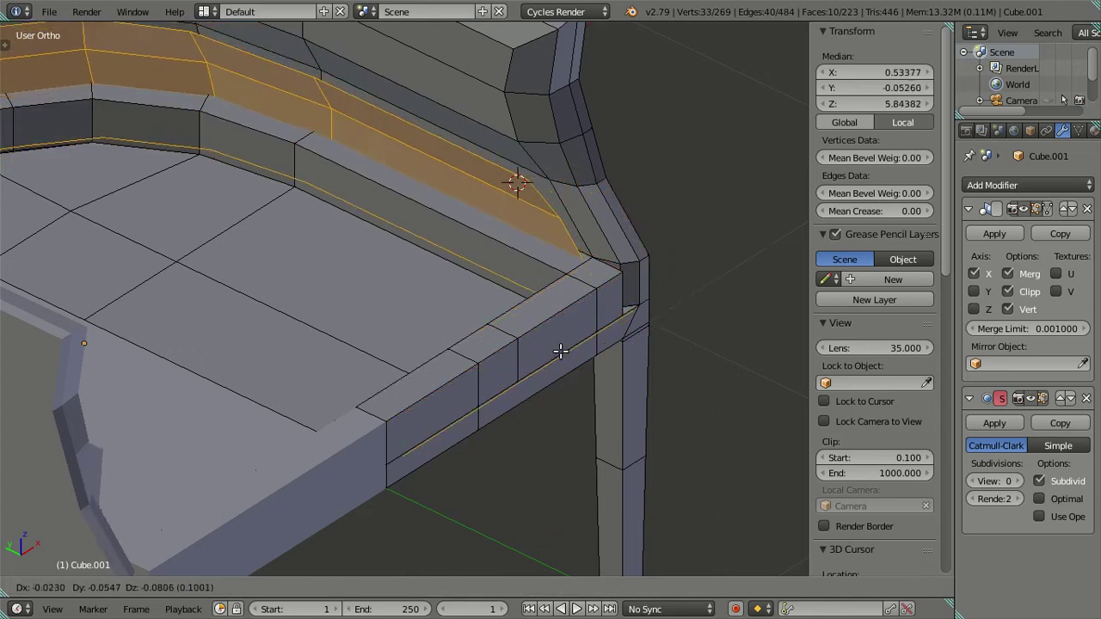
Step: Select the linked seat, back and armrest body and hide it
scroll(down, 3)
right_click(454, 170)
key(ctrl+l)
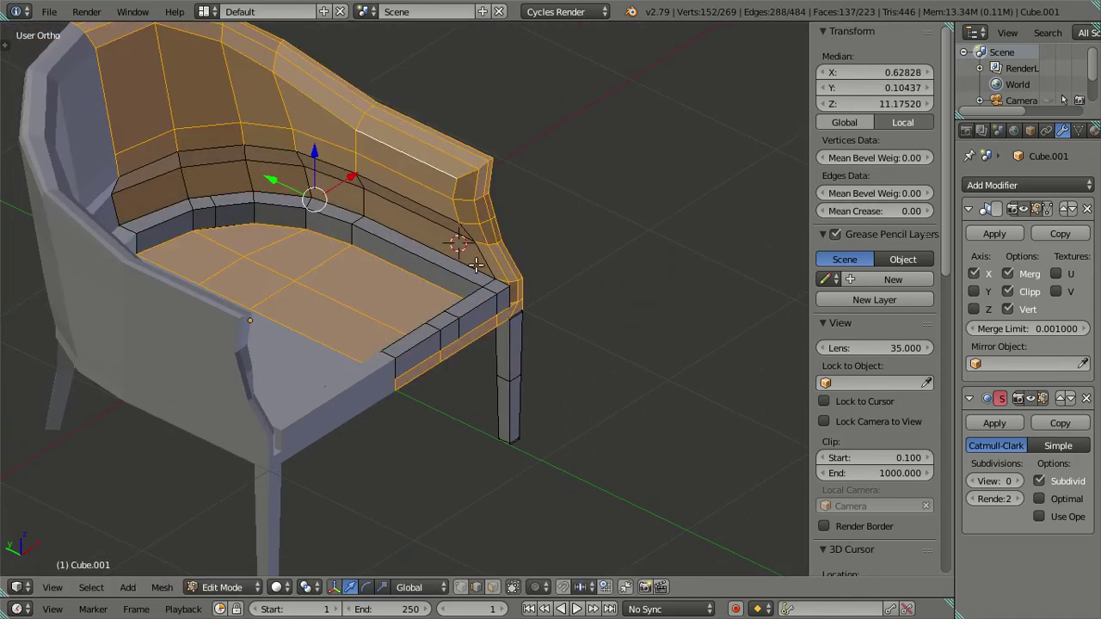
scroll(up, 3)
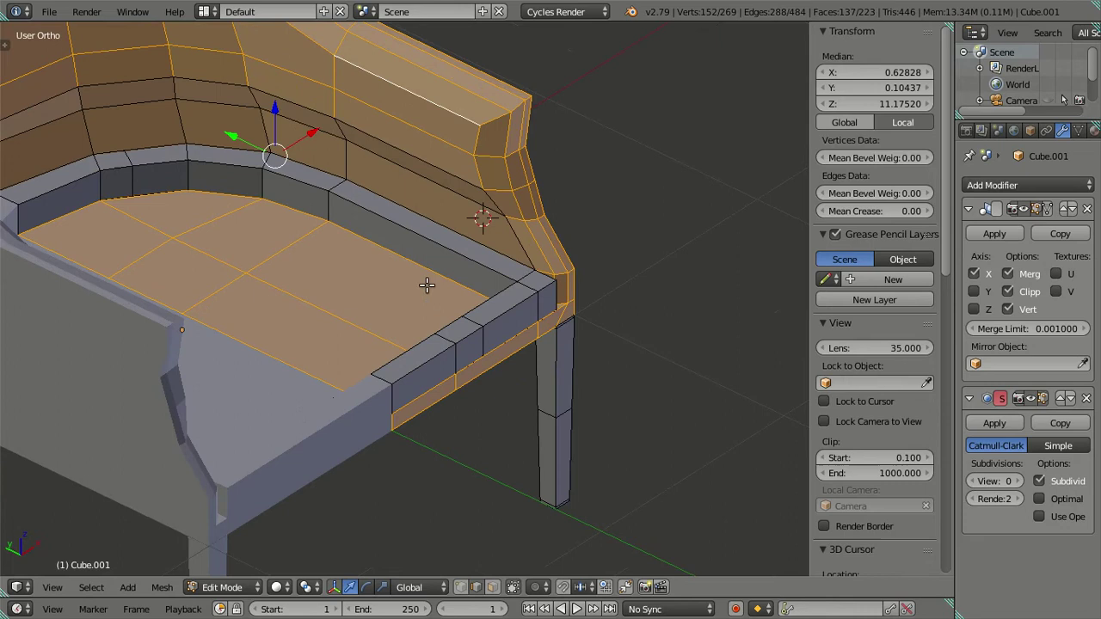
key(a)
right_click(325, 211)
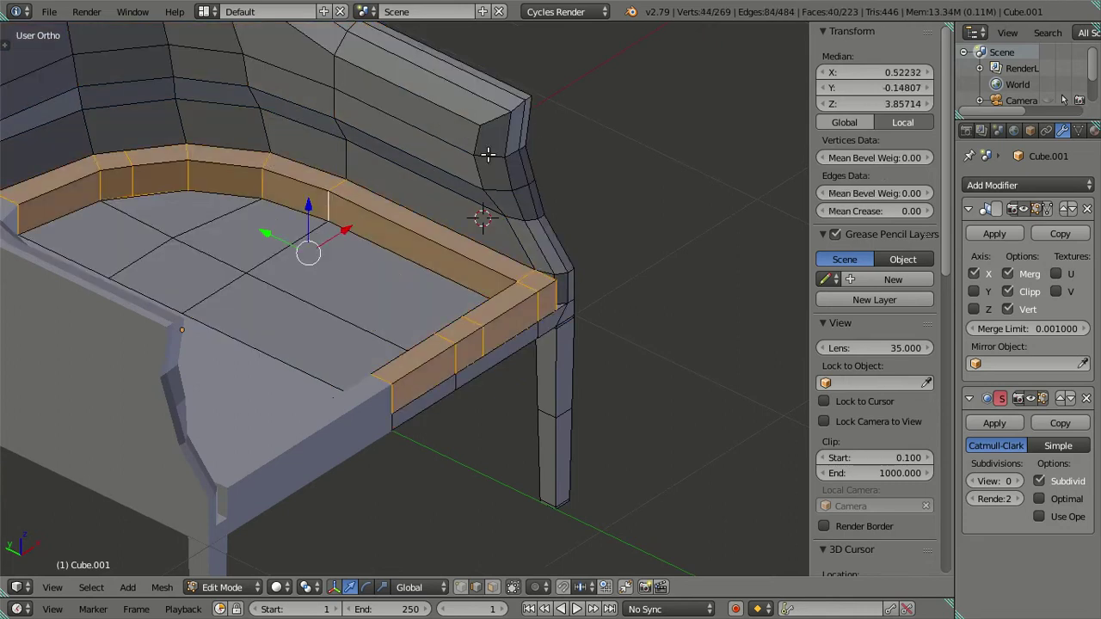
key(l)
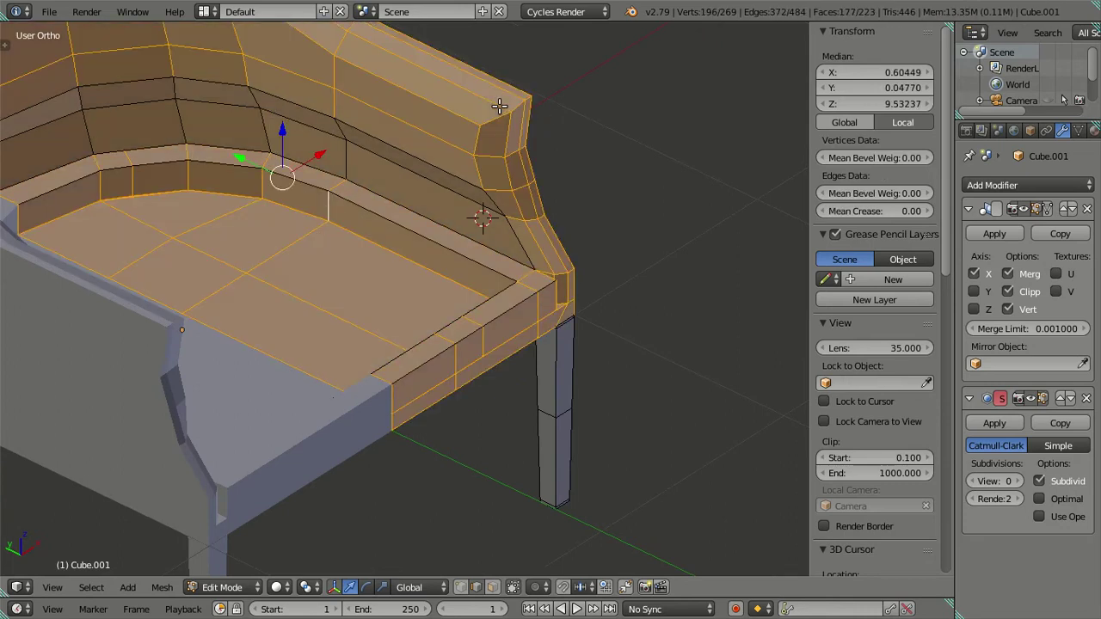
key(h)
scroll(down, 3)
drag(467, 229, 447, 361)
scroll(up, 3)
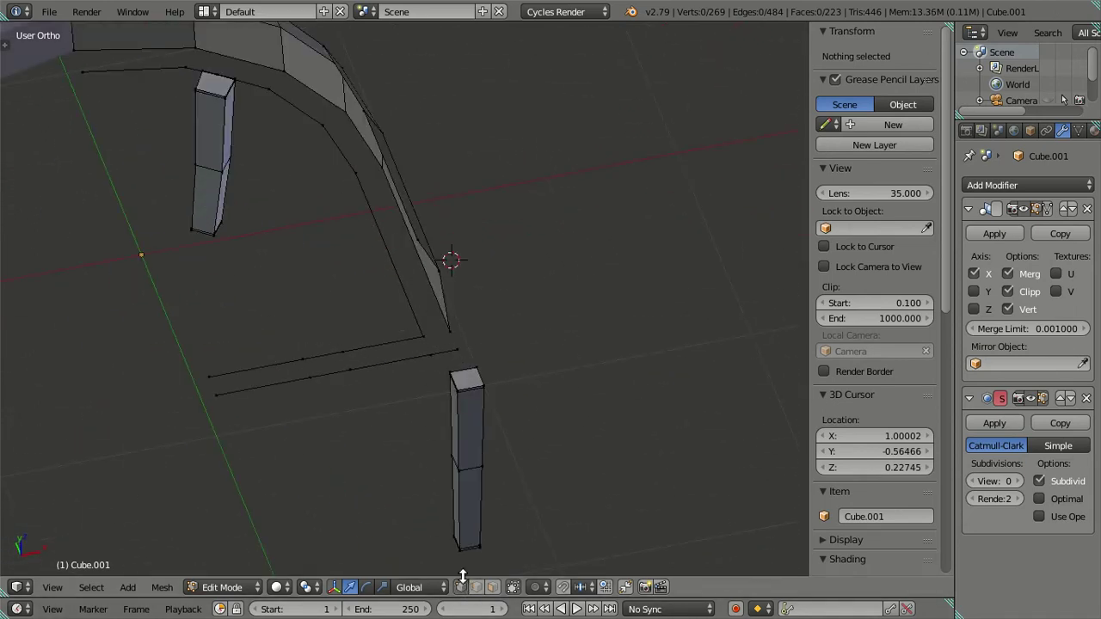
Step: Discard a trial move of a frame corner vertex and orbit to the curved backrest
scroll(up, 3)
right_click(433, 361)
key(g)
right_click(437, 362)
key(a)
scroll(down, 3)
drag(450, 363, 562, 312)
scroll(up, 3)
scroll(up, 3)
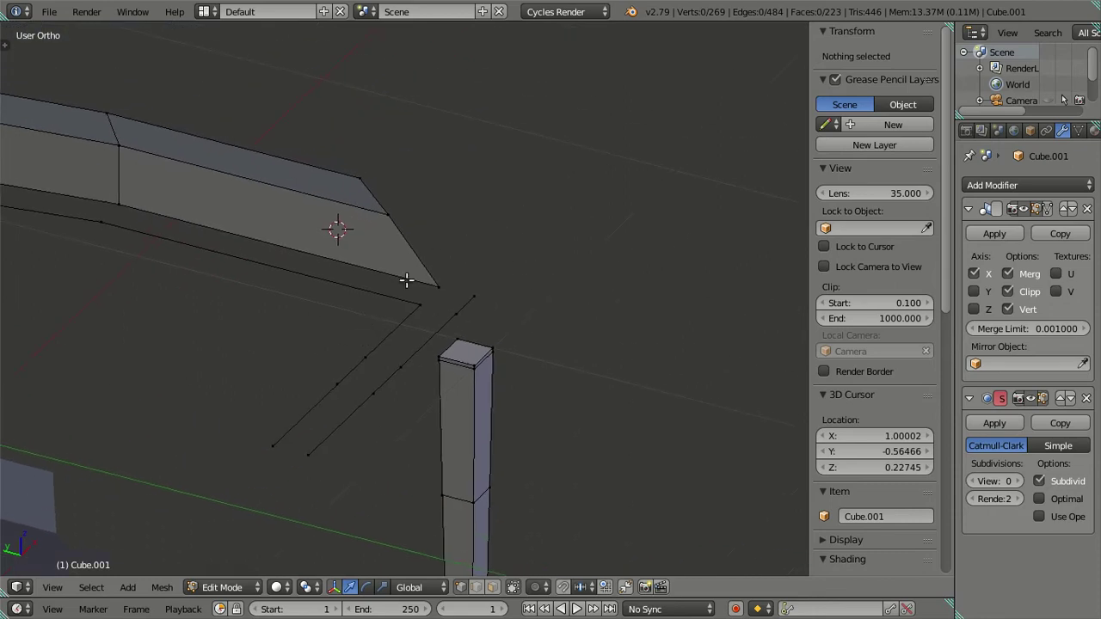
Step: Extrude the three vertices at the back rim's end, then undo the extrusion
right_click(406, 280)
right_click(361, 180)
right_click(387, 215)
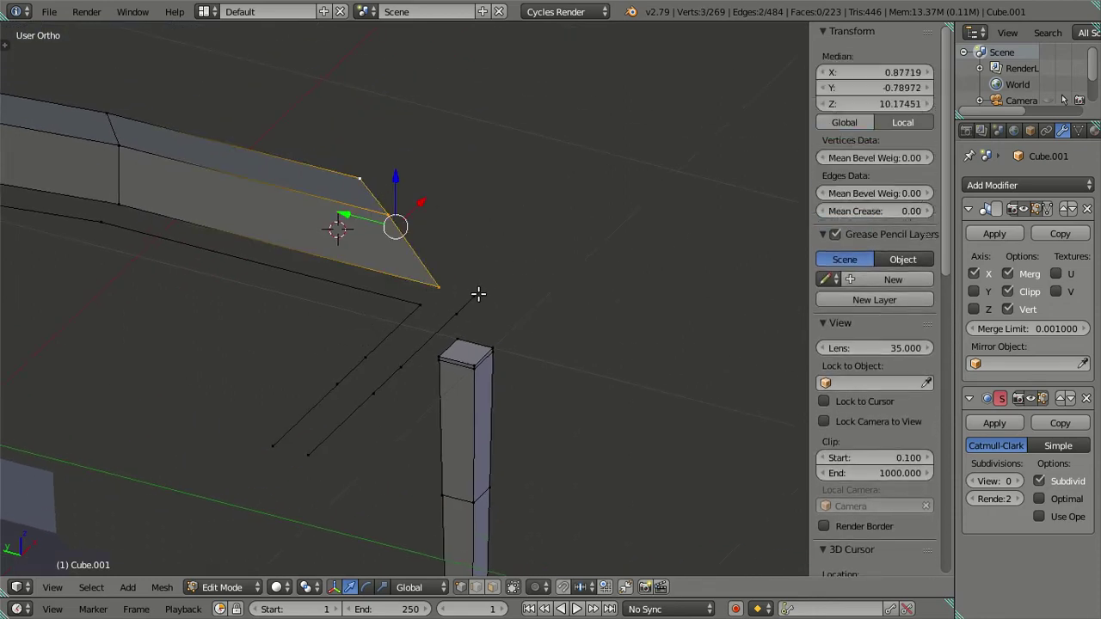
key(e)
key(Escape)
scroll(up, 3)
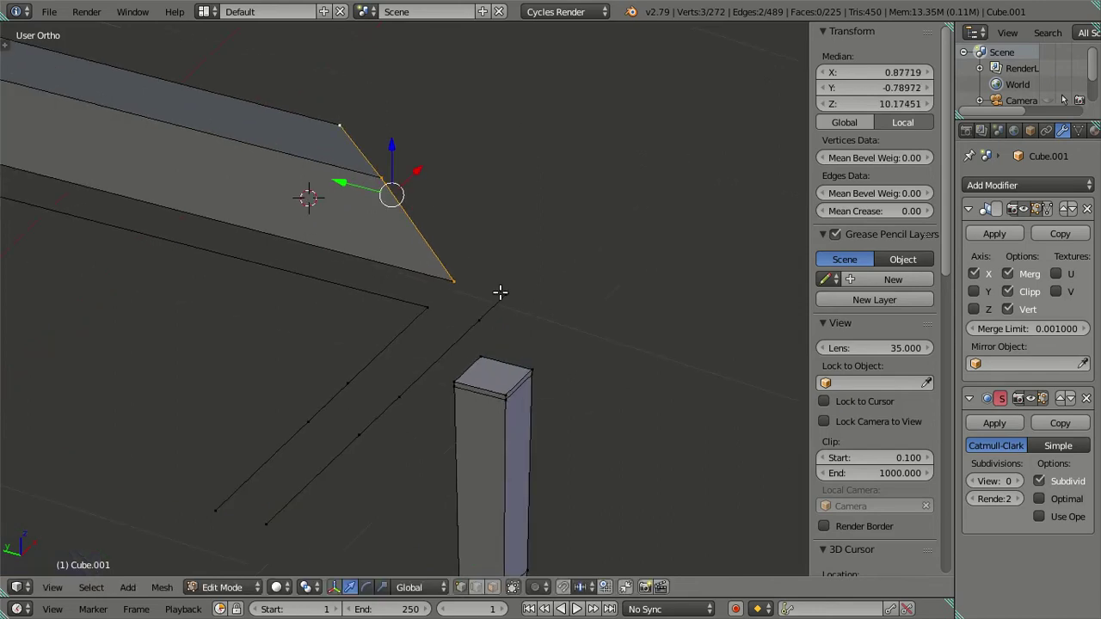
key(ctrl+z)
key(ctrl+z)
Step: Extrude the rim's two top corner vertices and move them along the Y axis
key(a)
right_click(381, 178)
right_click(340, 125)
key(f)
key(e)
key(Escape)
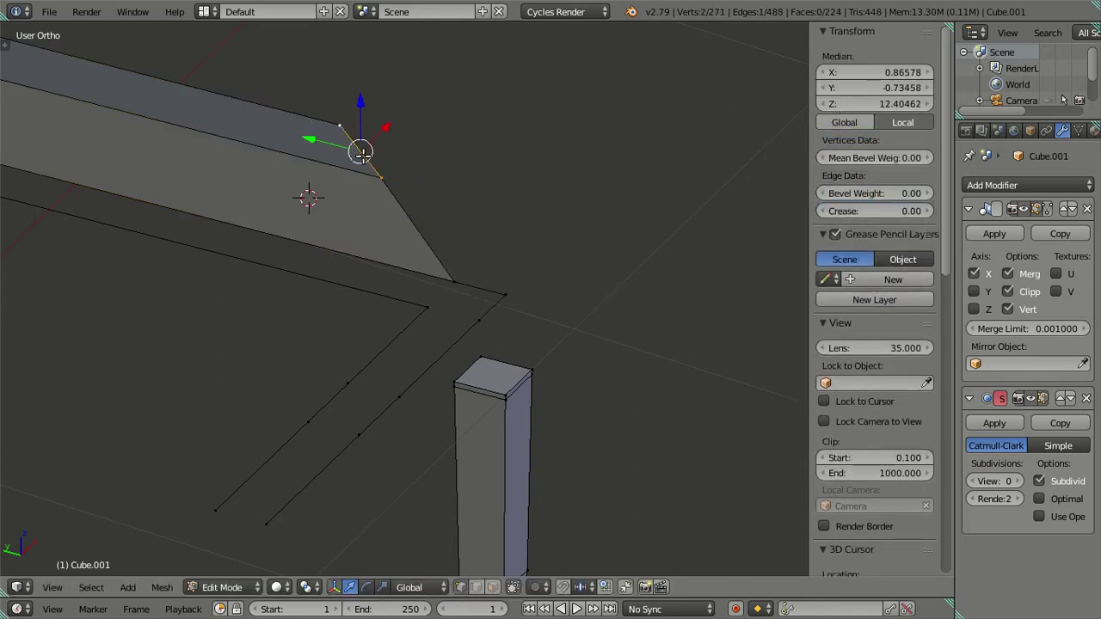
key(g)
key(y)
click(439, 174)
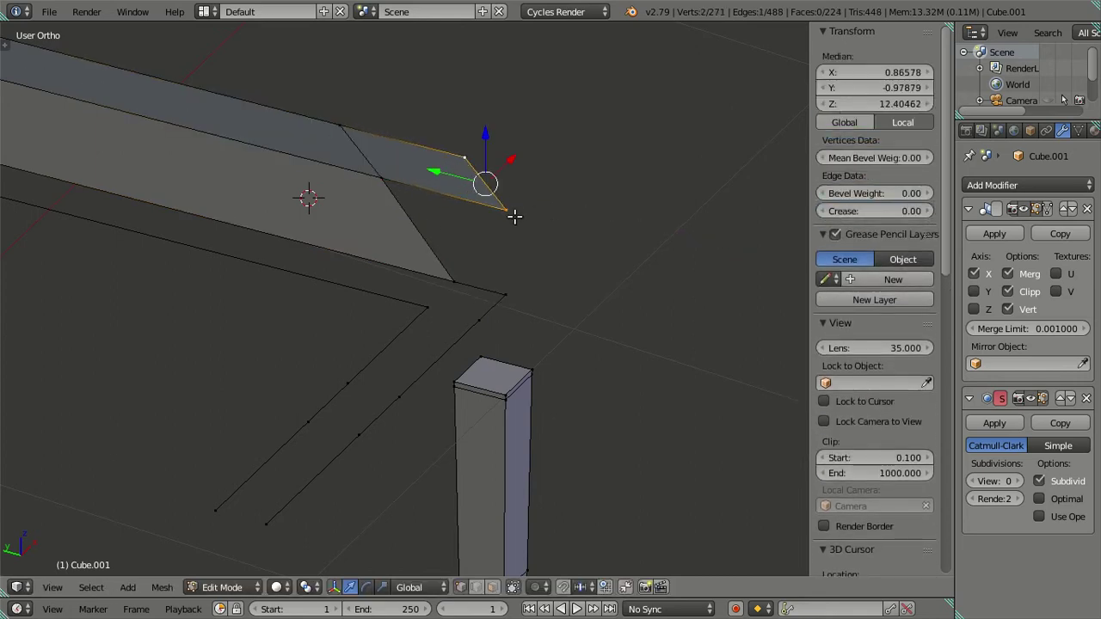
Step: Edit a new-section vertex's Y coordinate in the N panel, then undo it
right_click(506, 295)
drag(556, 259, 531, 289)
click(874, 88)
key(Return)
drag(874, 104, 882, 95)
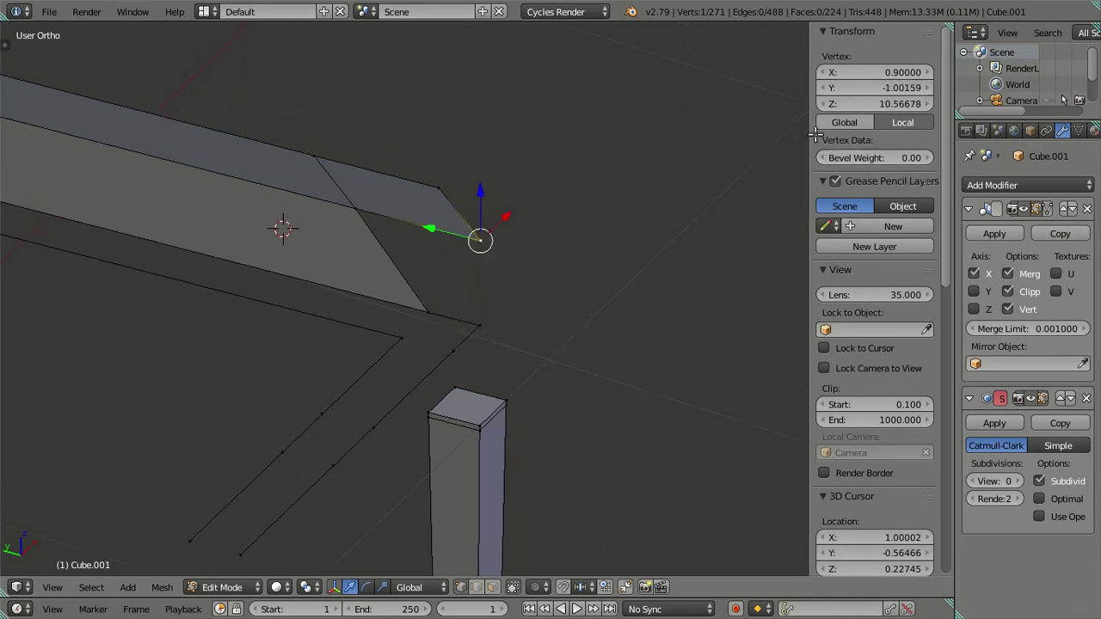
key(ctrl+z)
key(ctrl+z)
key(ctrl+z)
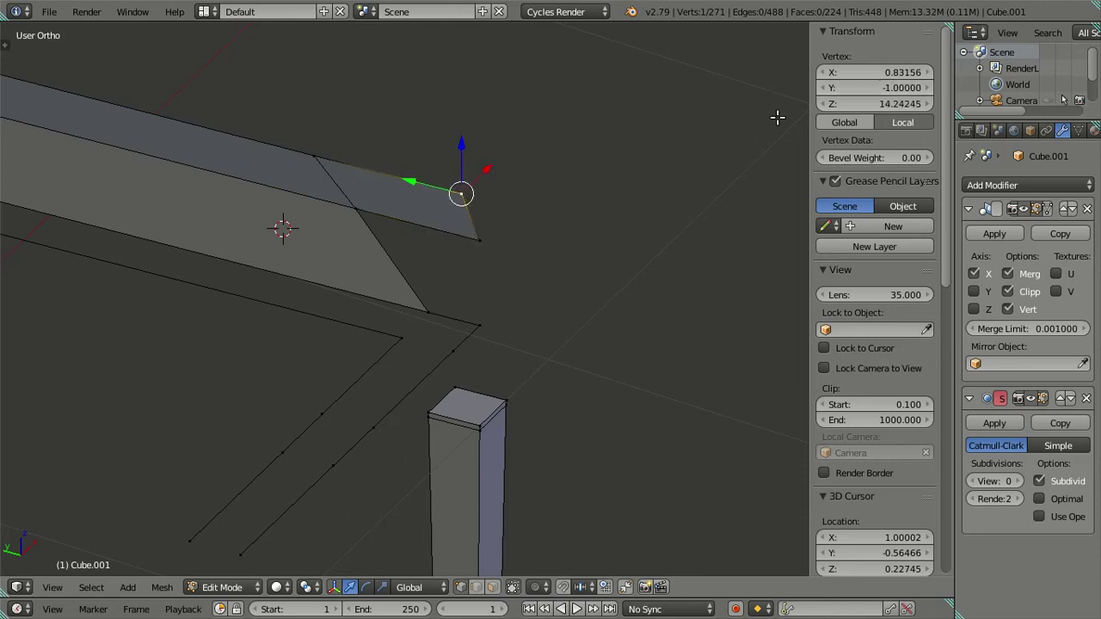
key(a)
Step: Set a rim corner vertex's Y coordinate to -0.9, then undo the change
drag(518, 239, 502, 224)
key(KP_3)
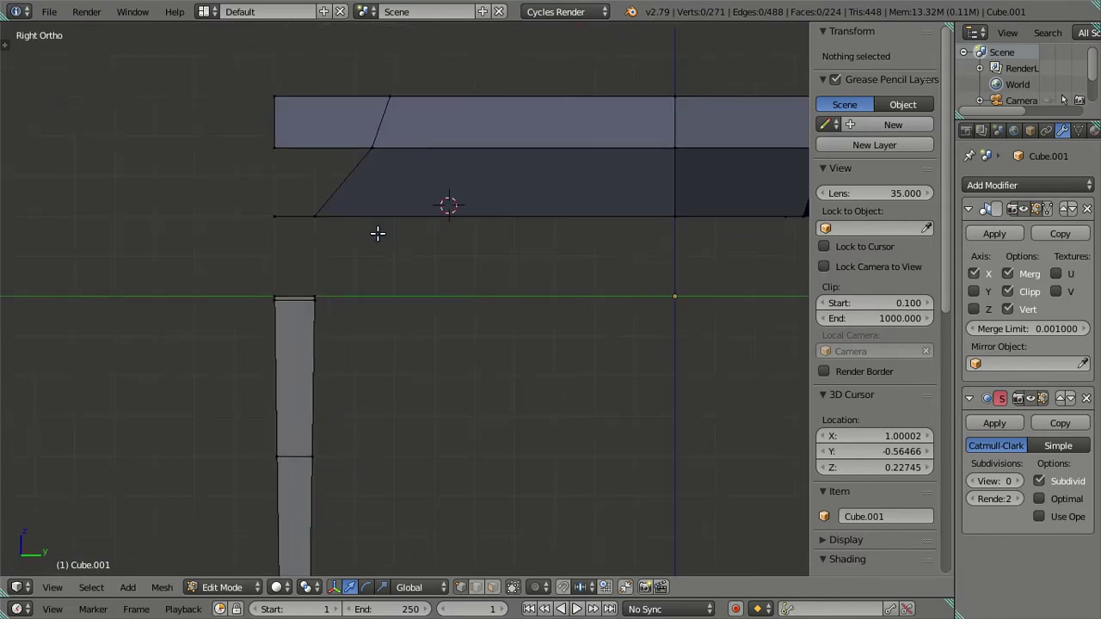
drag(369, 212, 408, 361)
scroll(up, 3)
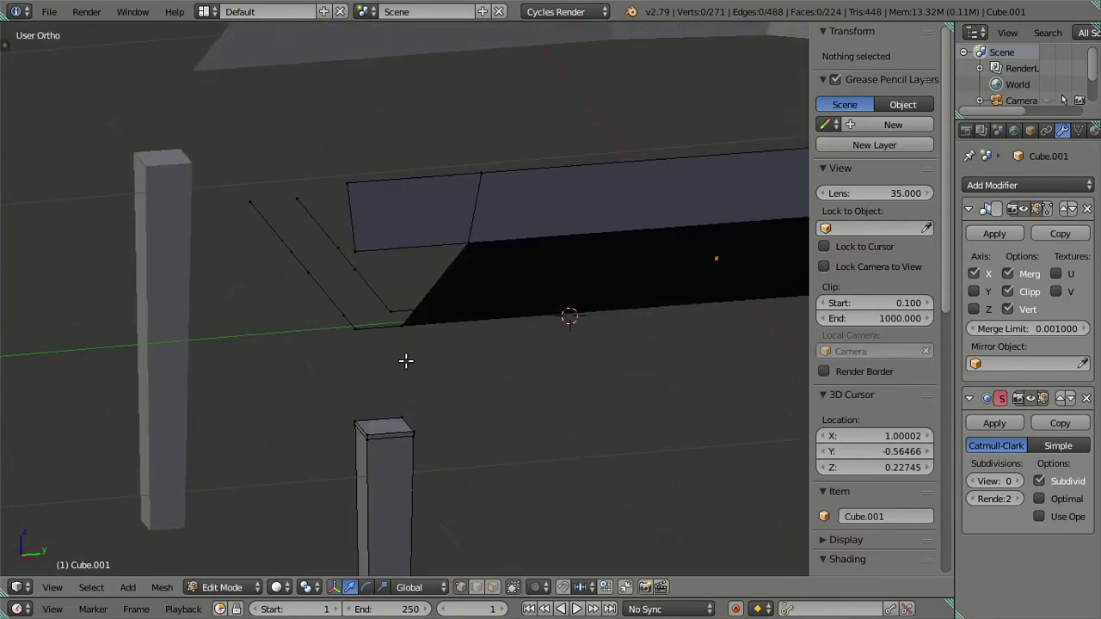
scroll(down, 3)
drag(486, 265, 442, 224)
drag(461, 314, 424, 356)
right_click(416, 312)
click(875, 88)
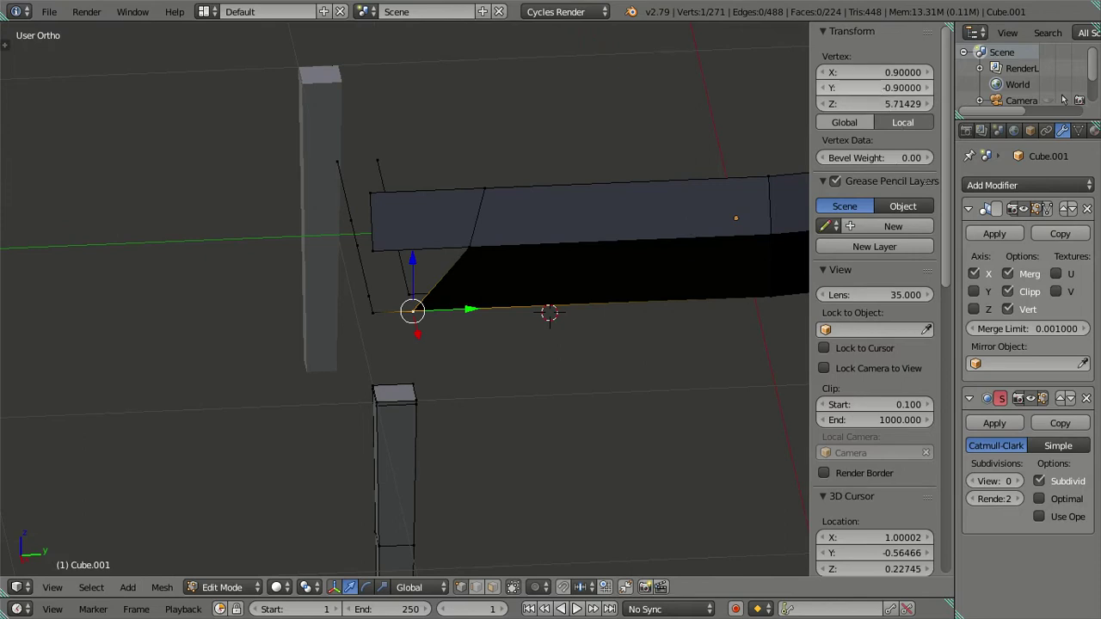
key(Return)
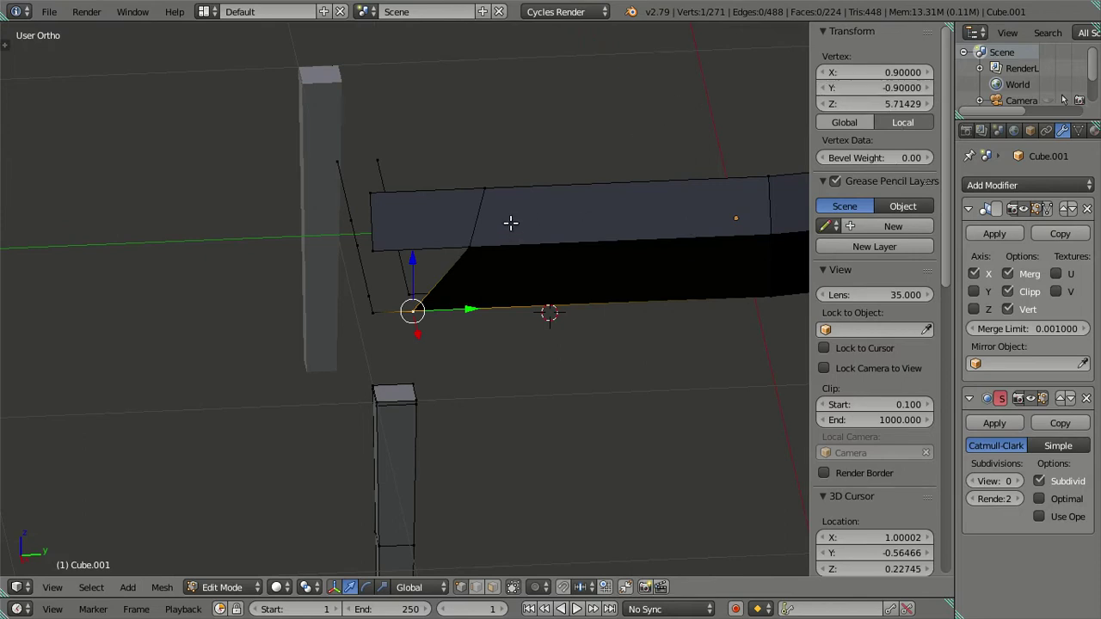
key(ctrl+z)
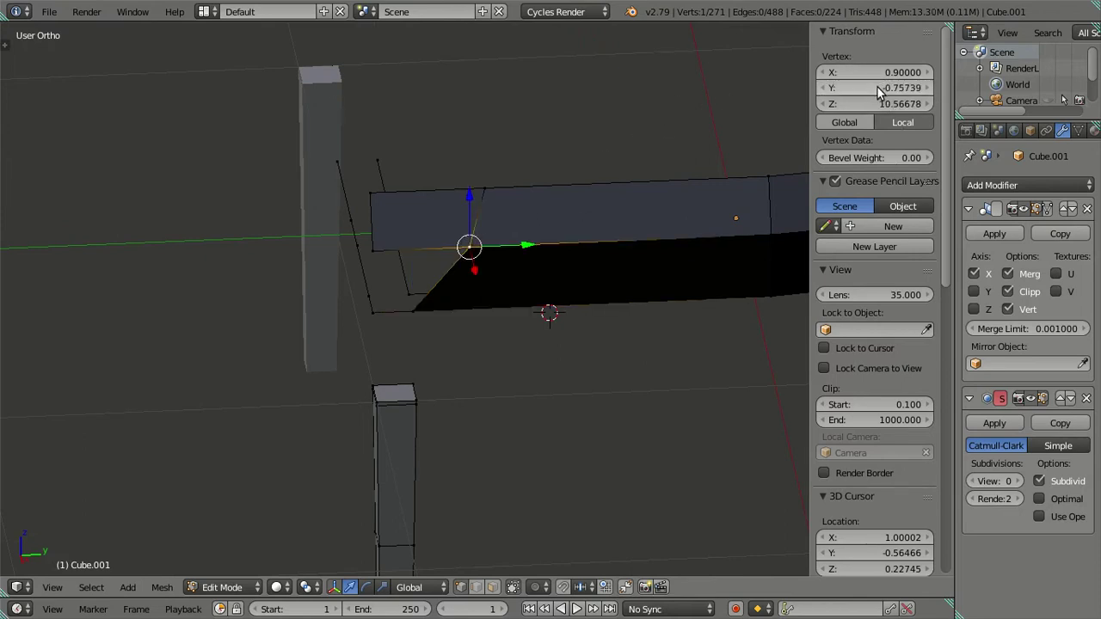
key(ctrl+z)
key(ctrl+z)
key(ctrl+z)
key(a)
Step: Fill the new section's open border with a face
drag(590, 184, 417, 312)
right_click(415, 309)
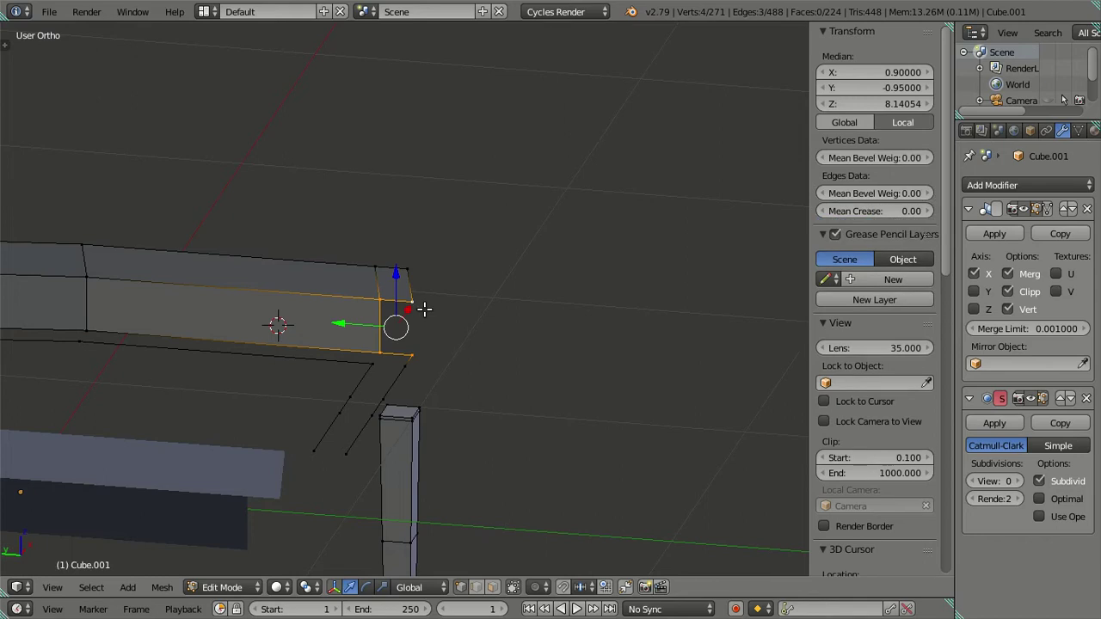
key(f)
key(a)
drag(434, 376, 412, 297)
Step: Fill a face between four corner vertices of the inner band
scroll(up, 3)
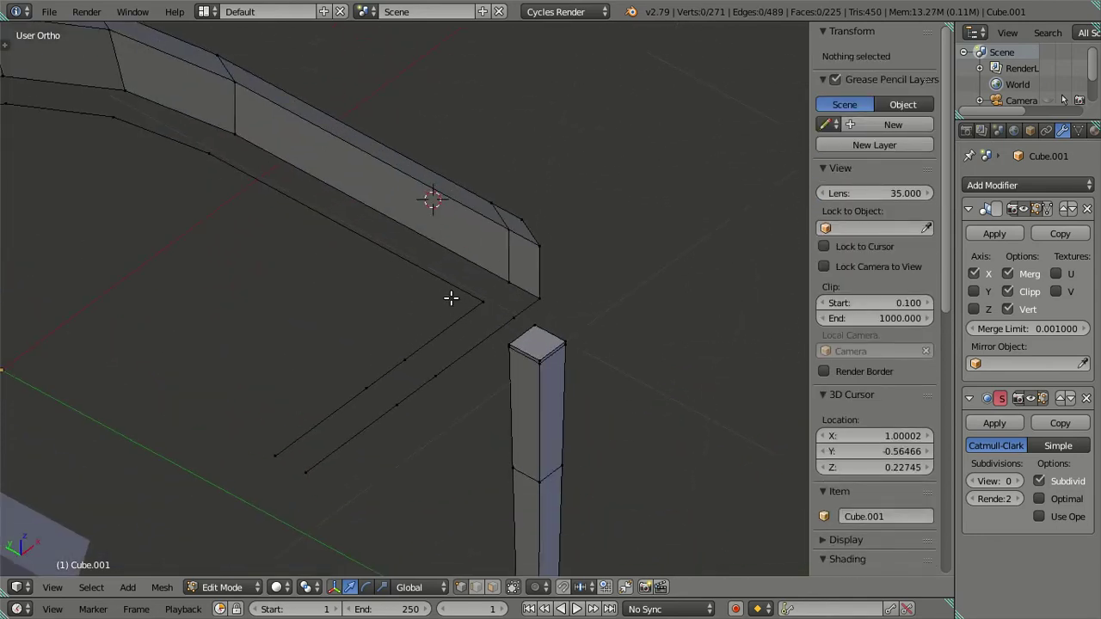
scroll(up, 3)
right_click(492, 252)
right_click(545, 288)
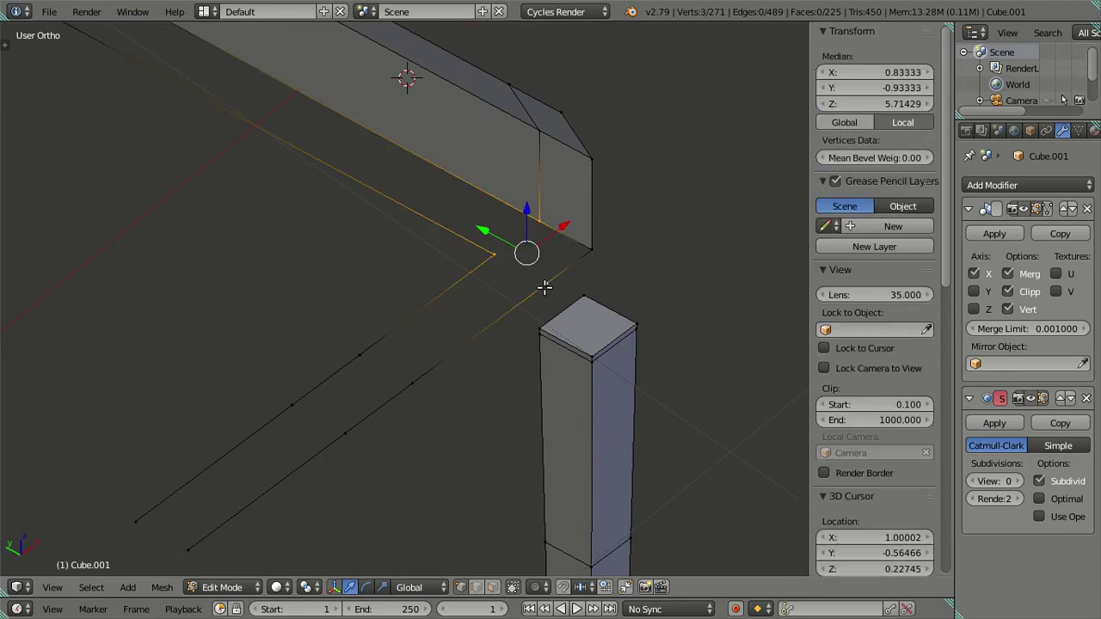
right_click(574, 255)
key(f)
Step: Fill the successive gaps along the inner strip down to the lower-left strip
scroll(down, 3)
right_click(379, 326)
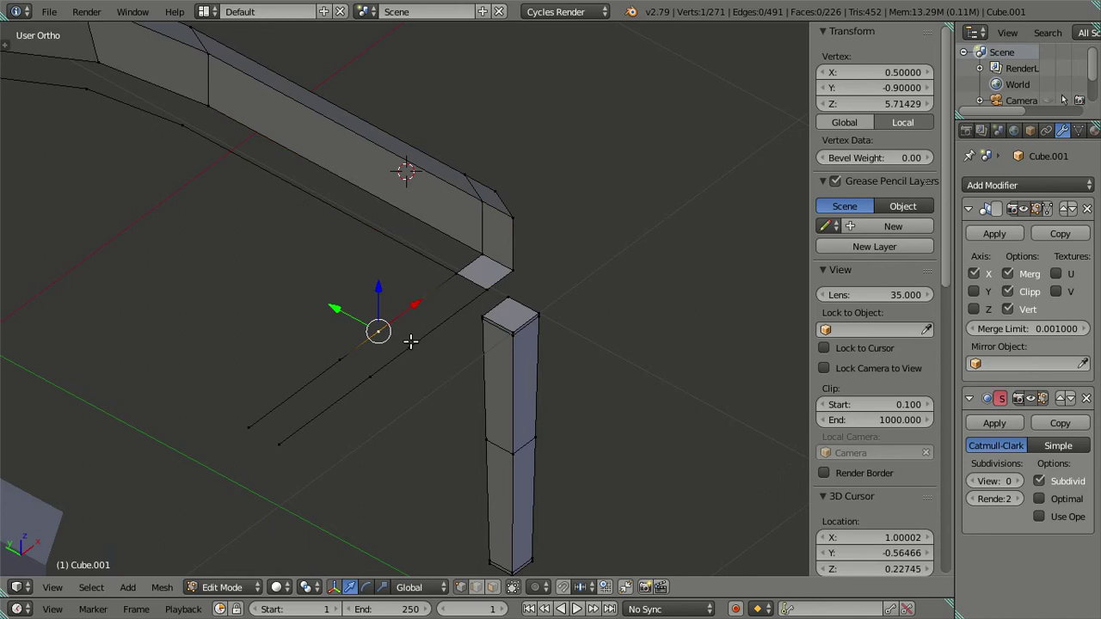
right_click(410, 341)
key(f)
right_click(381, 373)
right_click(373, 352)
key(f)
right_click(256, 428)
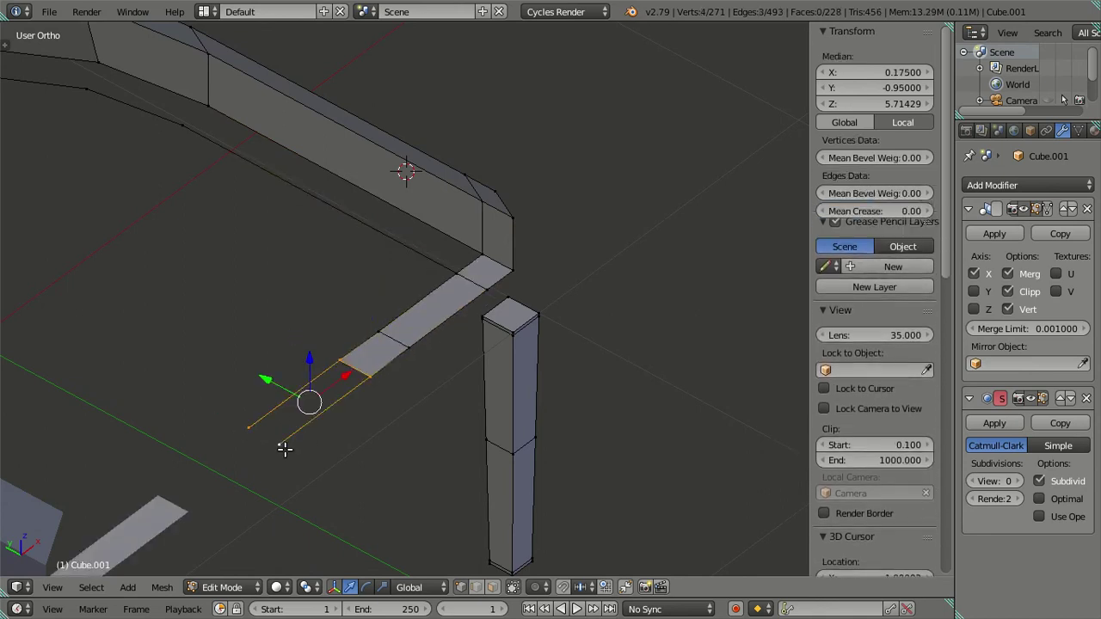
key(f)
key(a)
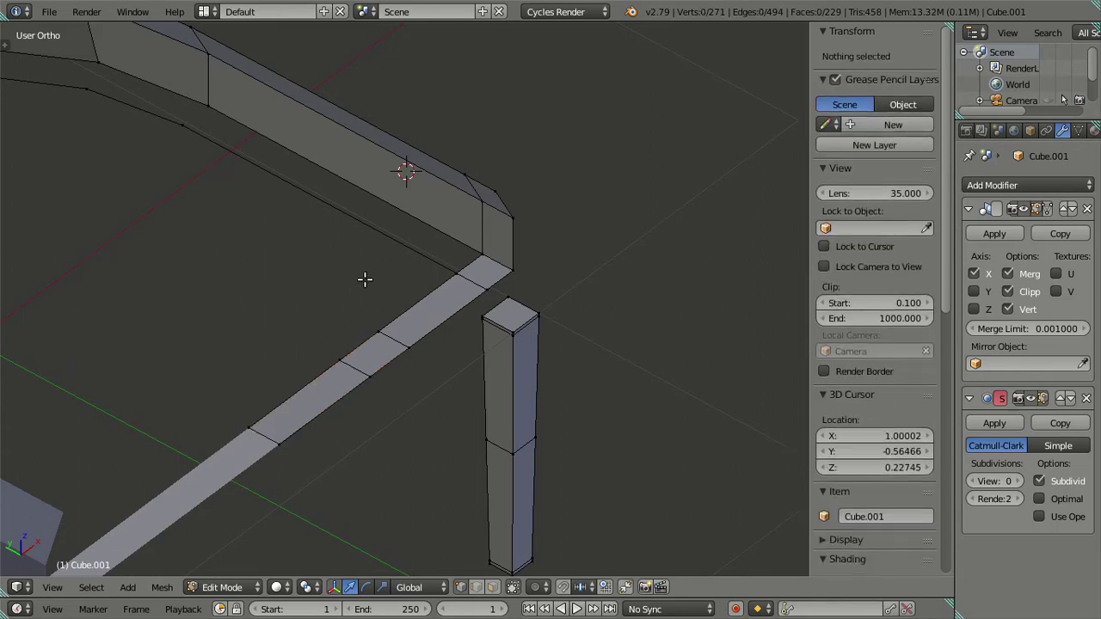
Step: Fill the rim's inner-edge boundary and two neighbouring small holes with faces
right_click(189, 129)
key(f)
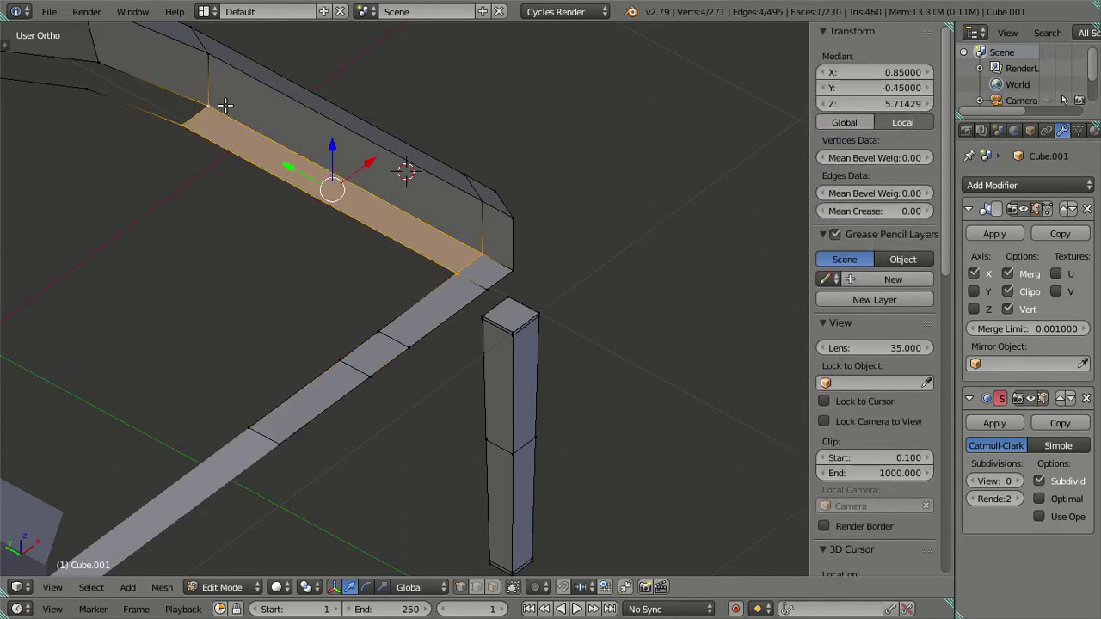
drag(224, 106, 346, 168)
scroll(down, 3)
right_click(373, 113)
key(f)
right_click(269, 128)
key(f)
Step: Select a stray vertex on the band edge and bring up the delete options
scroll(down, 3)
scroll(down, 3)
right_click(264, 157)
key(x)
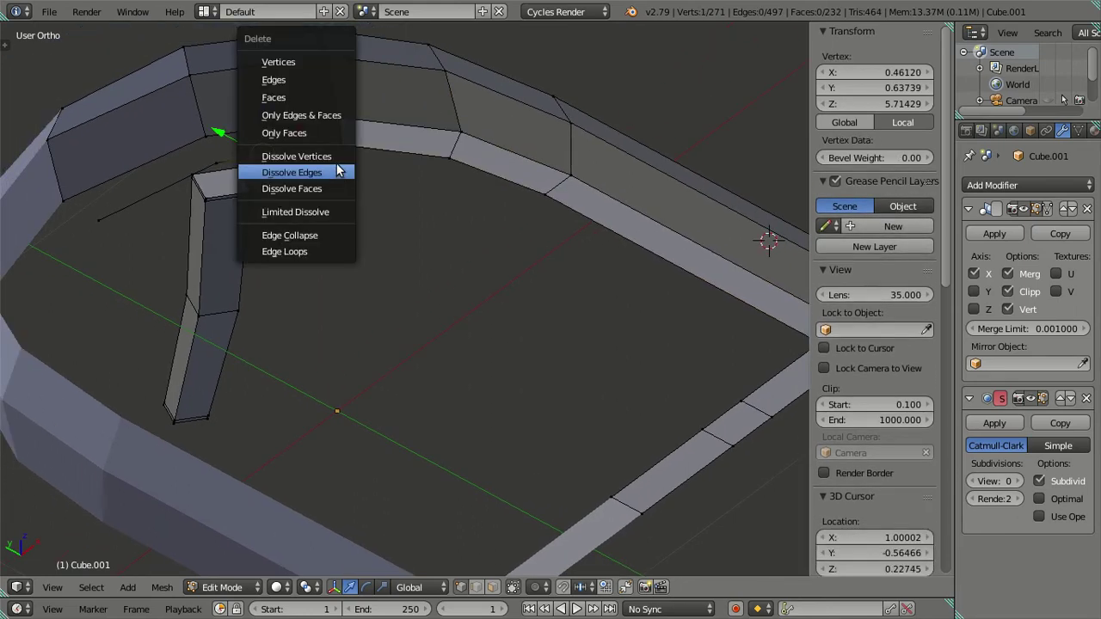
Step: Dissolve the stray vertex and its edges on the inner band's edge
click(311, 79)
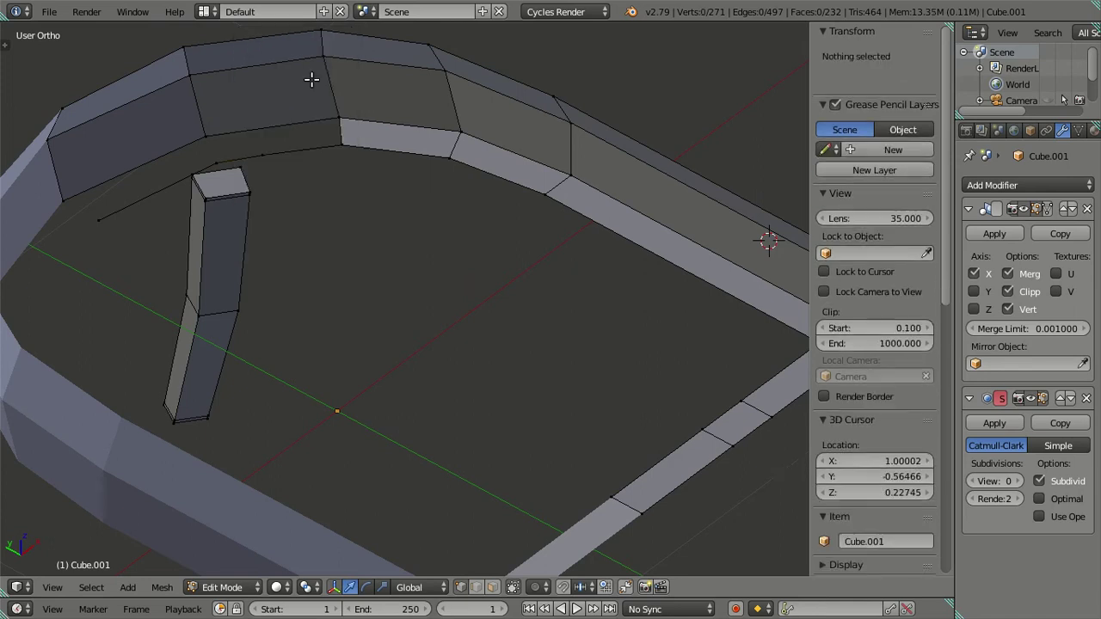
scroll(up, 3)
scroll(up, 3)
right_click(366, 227)
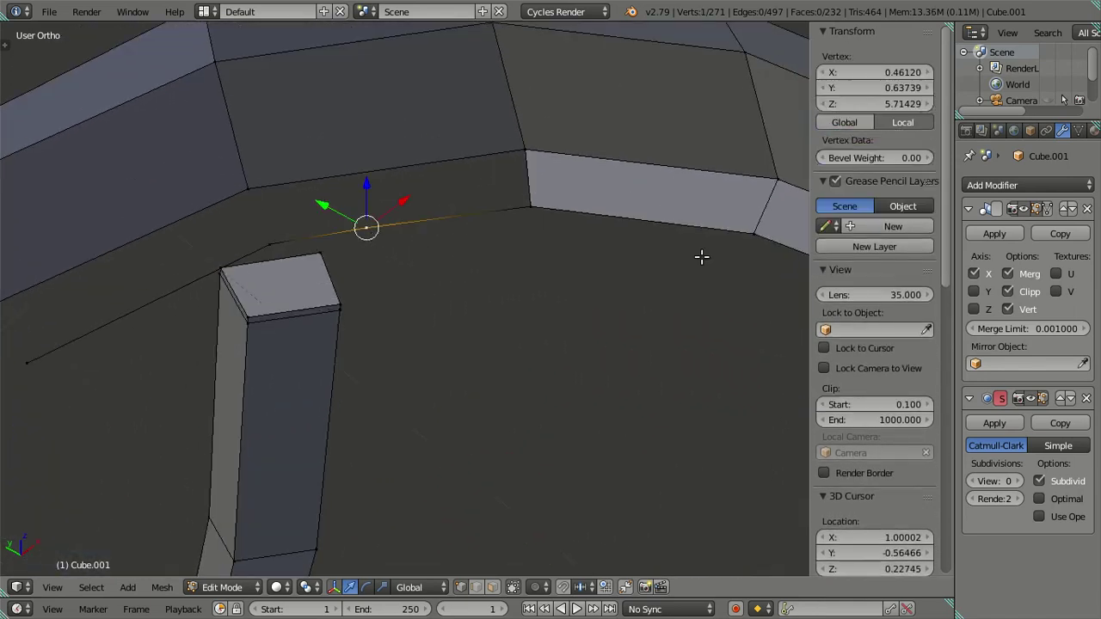
key(x)
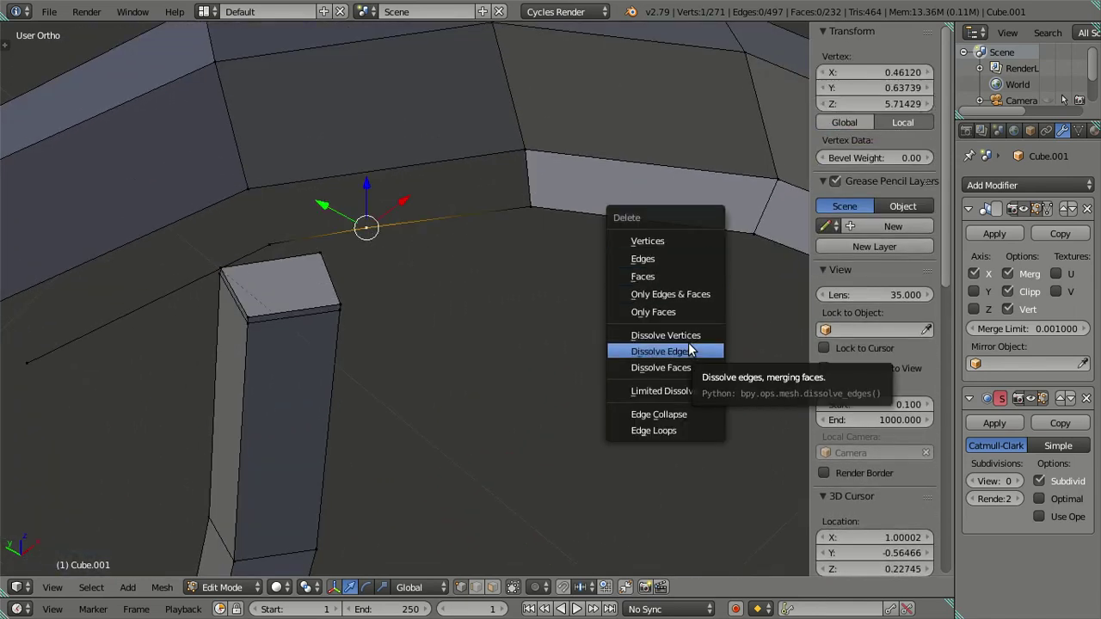
click(688, 349)
key(x)
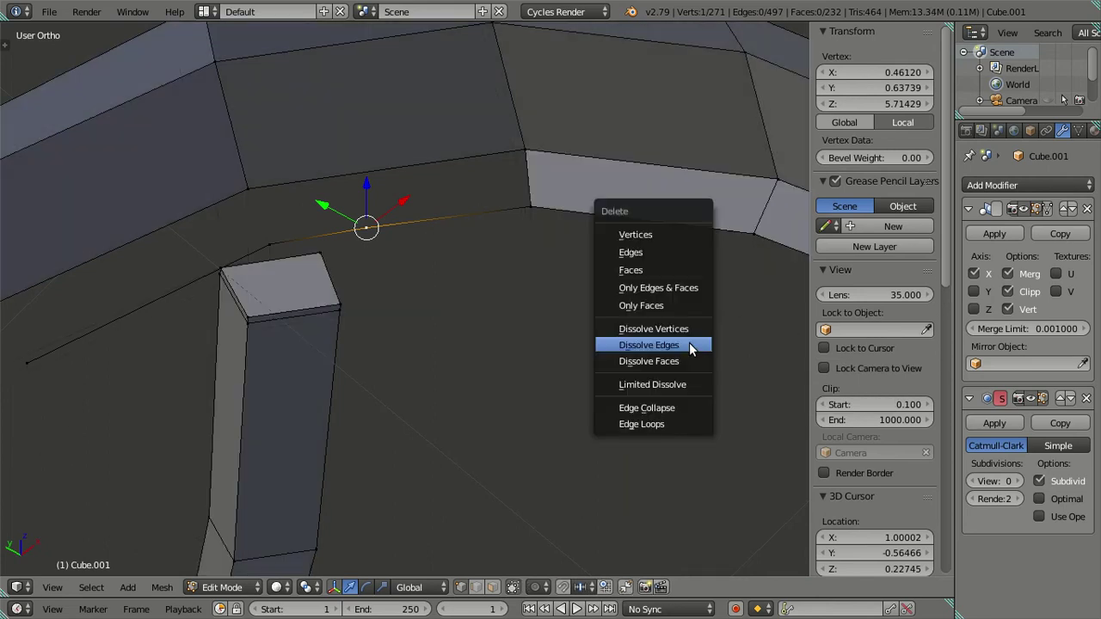
click(688, 329)
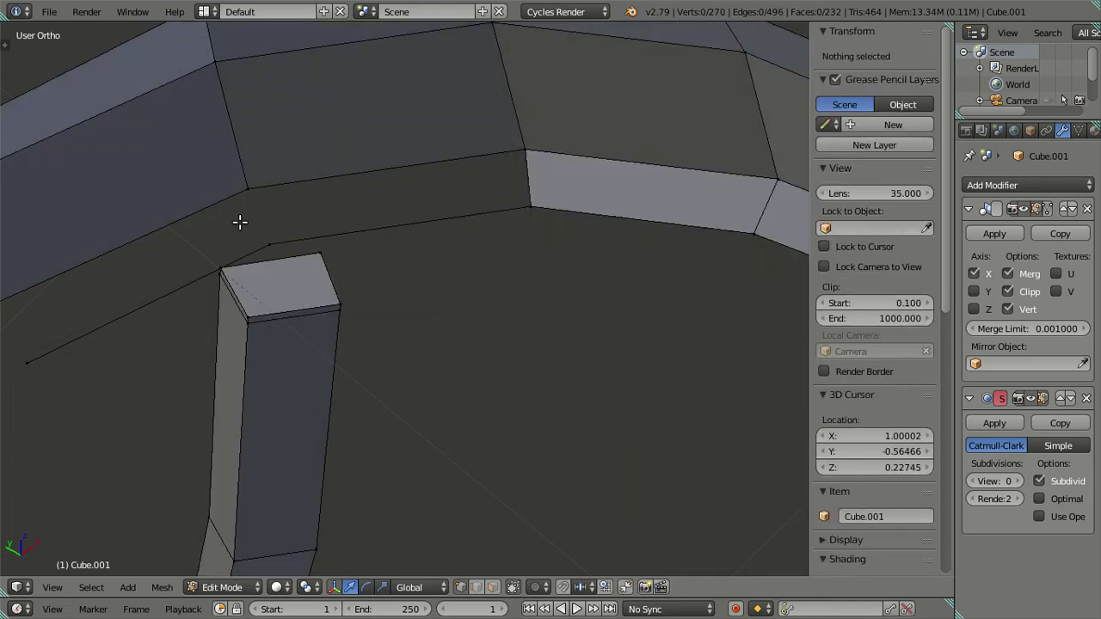
Step: Fill the two remaining open edge loops near the back corner with faces
click(246, 181)
drag(246, 179, 368, 224)
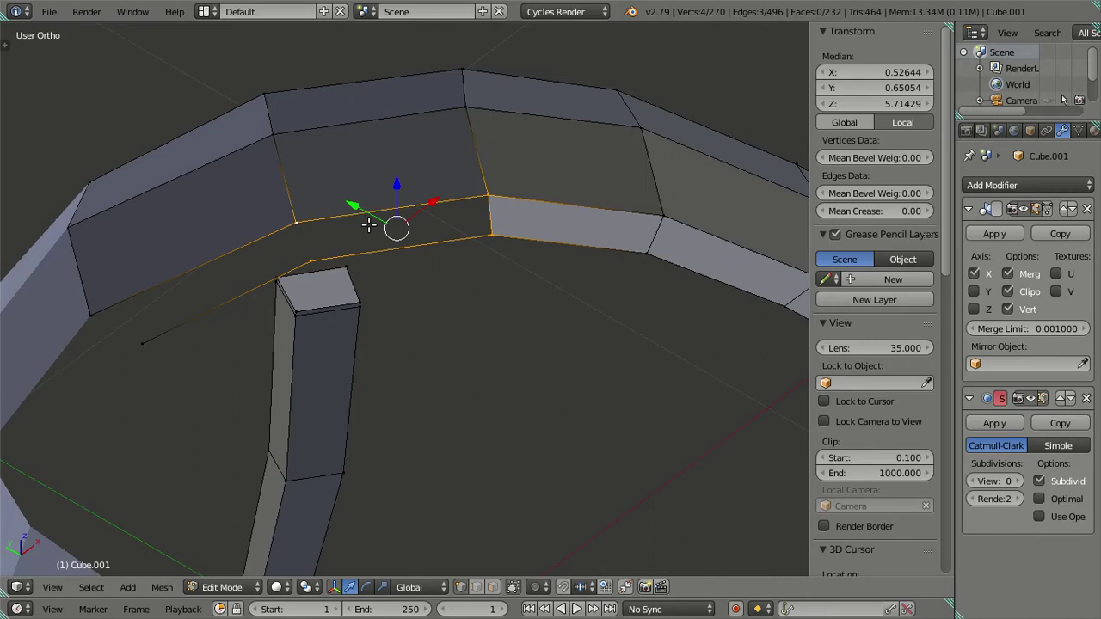
key(f)
click(150, 335)
drag(103, 312, 521, 481)
key(f)
key(a)
Step: Set an inner band vertex's Y coordinate to 0 in the N panel
right_click(521, 468)
right_click(610, 375)
right_click(479, 175)
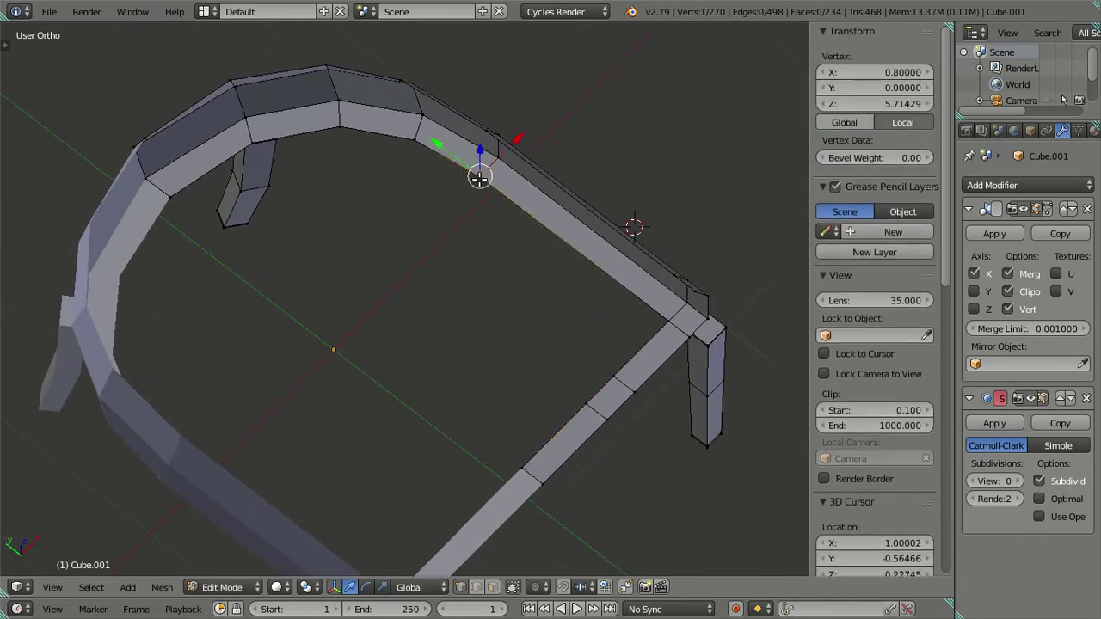
click(860, 88)
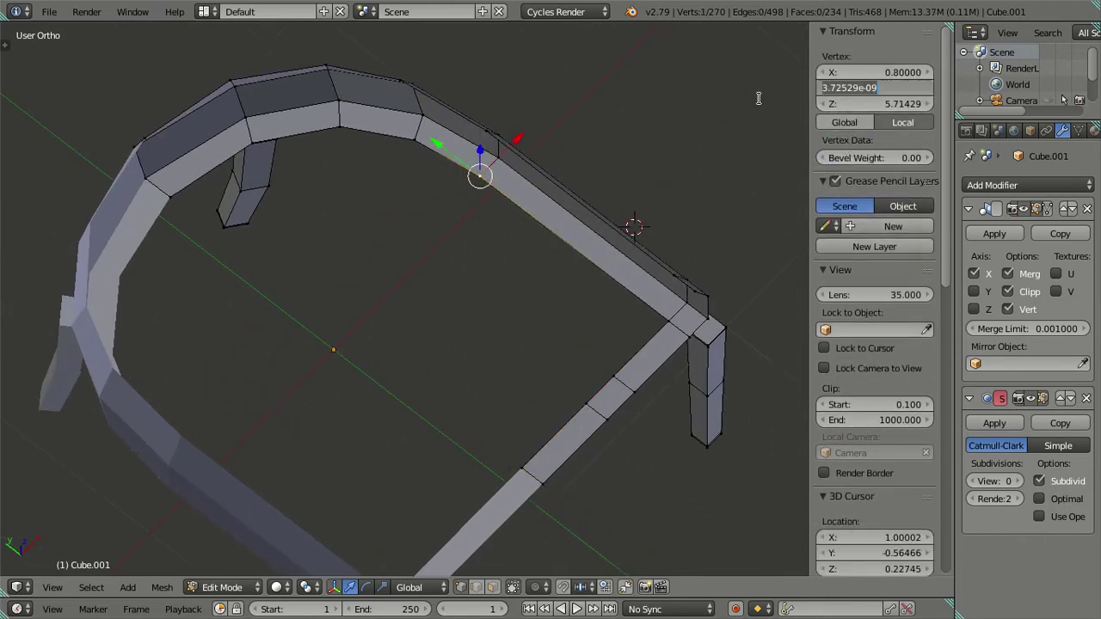
text(0)
key(Return)
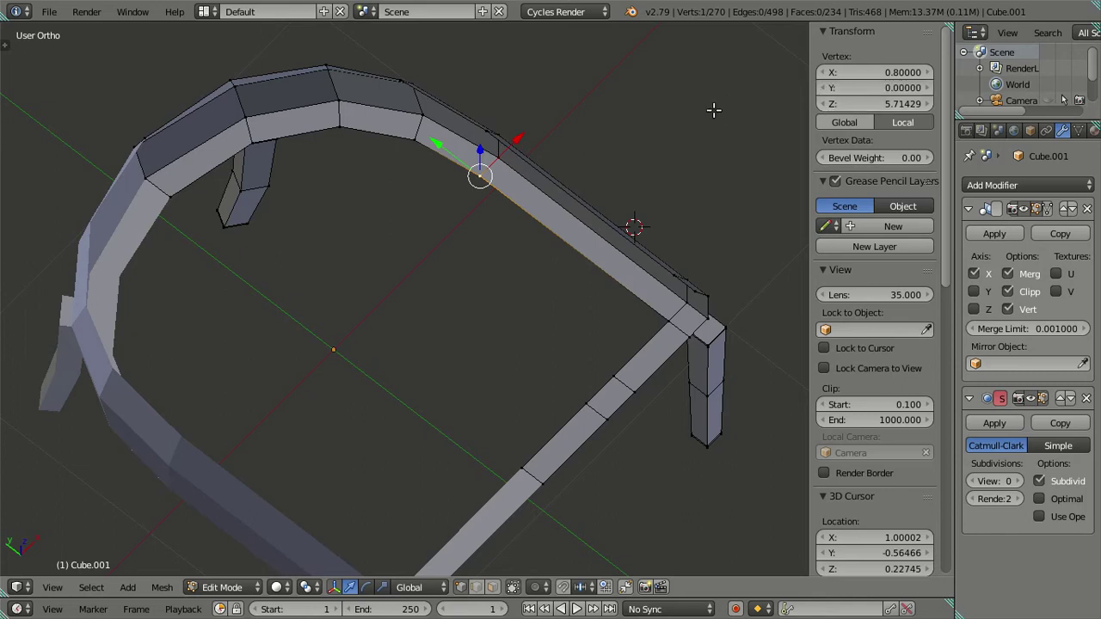
click(875, 88)
text(0.0)
key(Return)
Step: Extrude the front ledge edge backward and flatten it into a seat plane
click(594, 354)
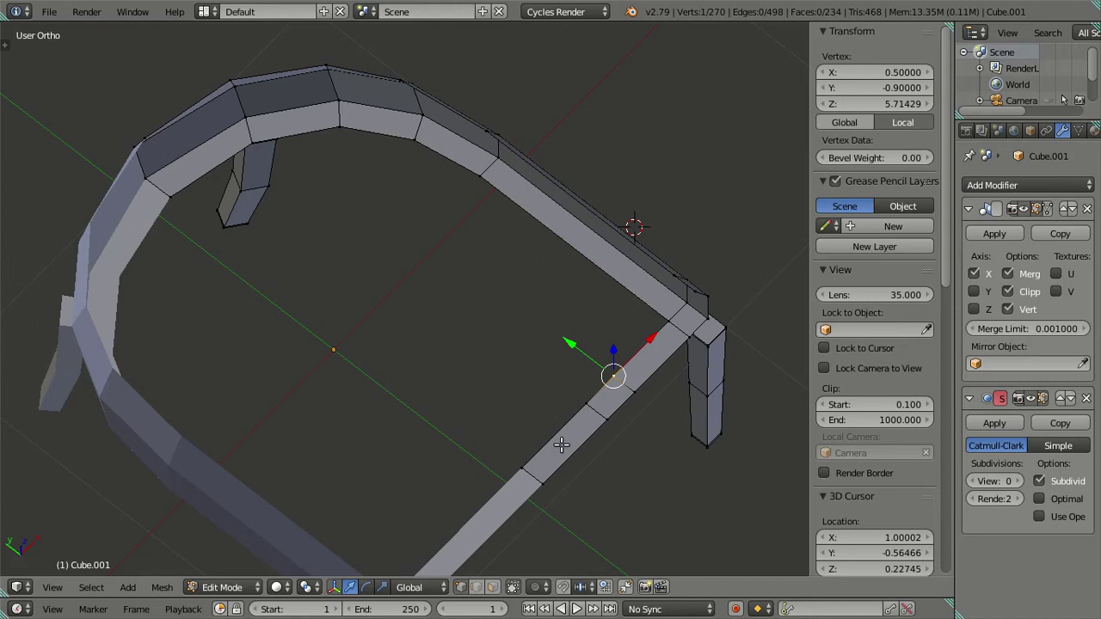
click(516, 477)
key(e)
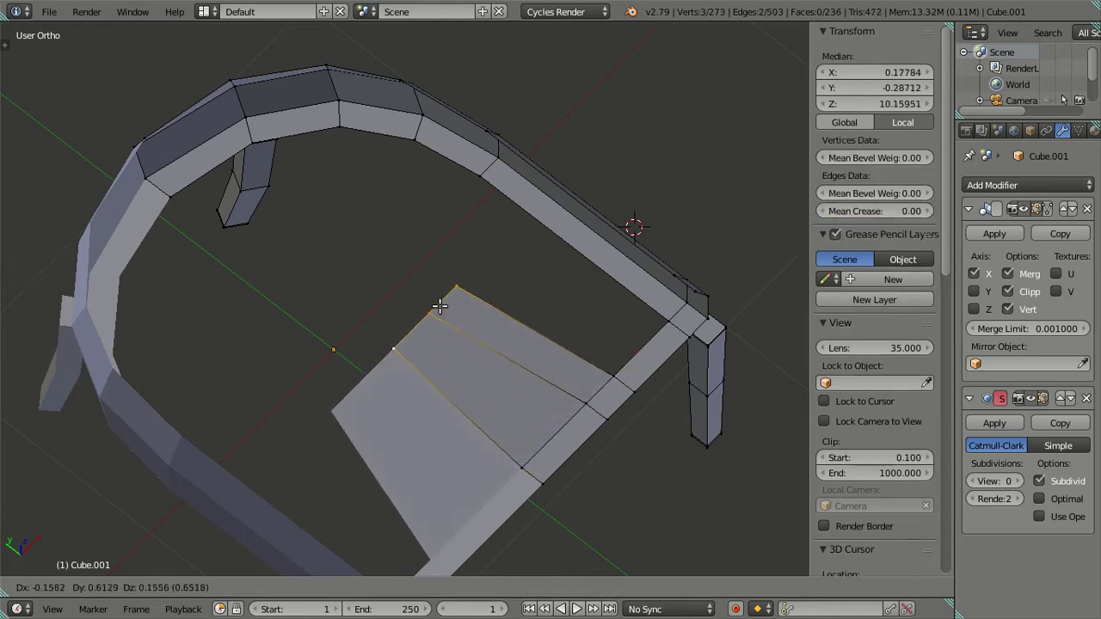
key(Escape)
click(871, 88)
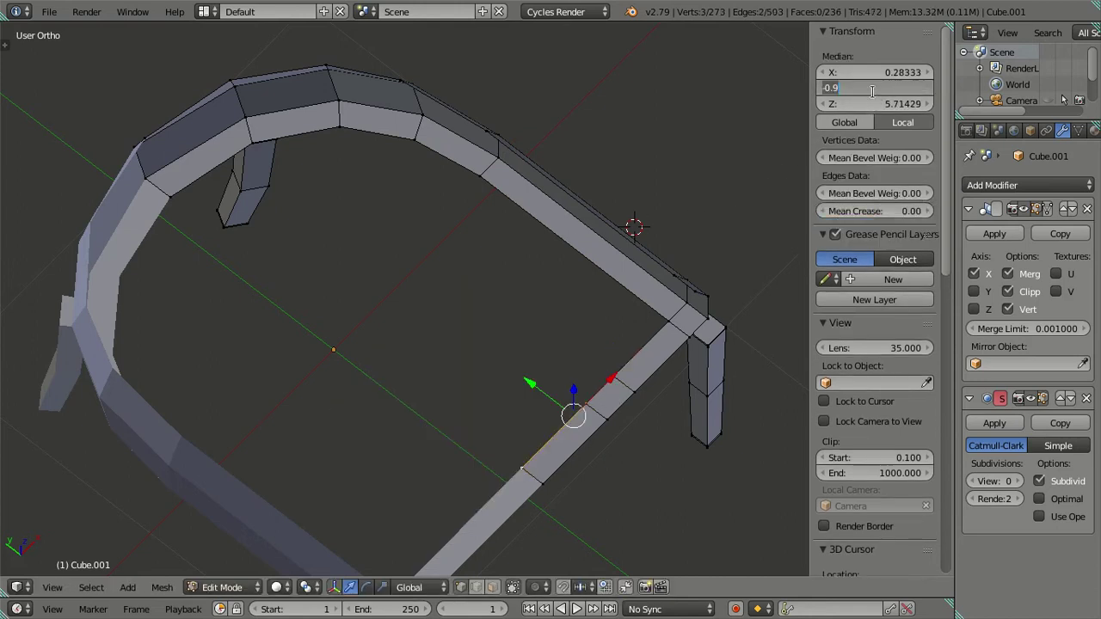
key(Return)
drag(438, 310, 403, 297)
key(a)
Step: Fill the gap at the seat's back corner with a new face
right_click(384, 145)
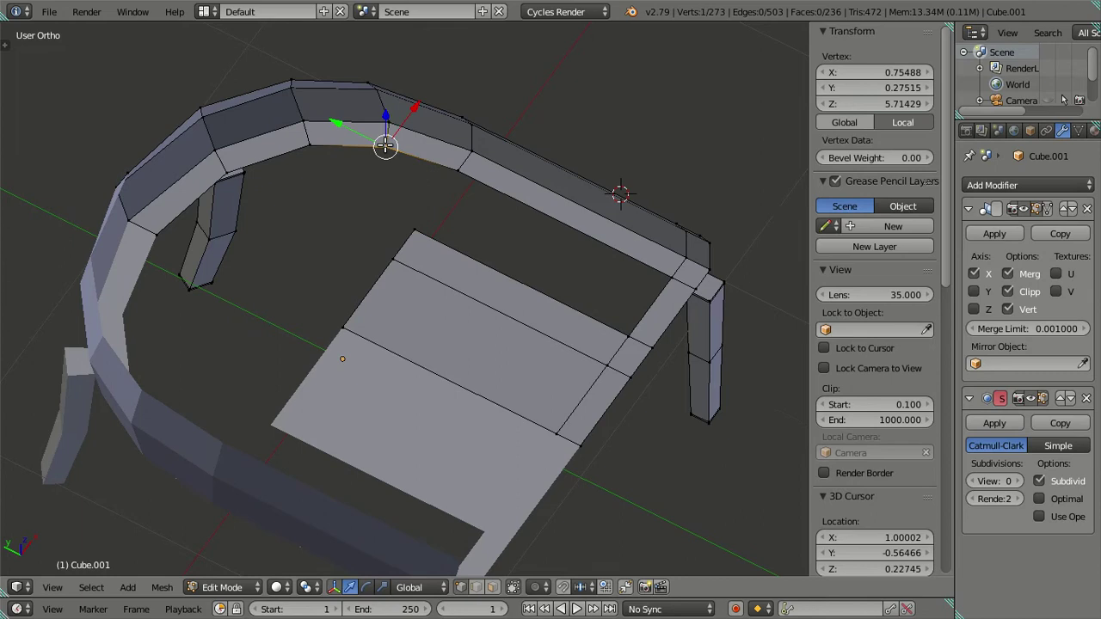
click(841, 87)
key(Return)
right_click(343, 326)
right_click(413, 233)
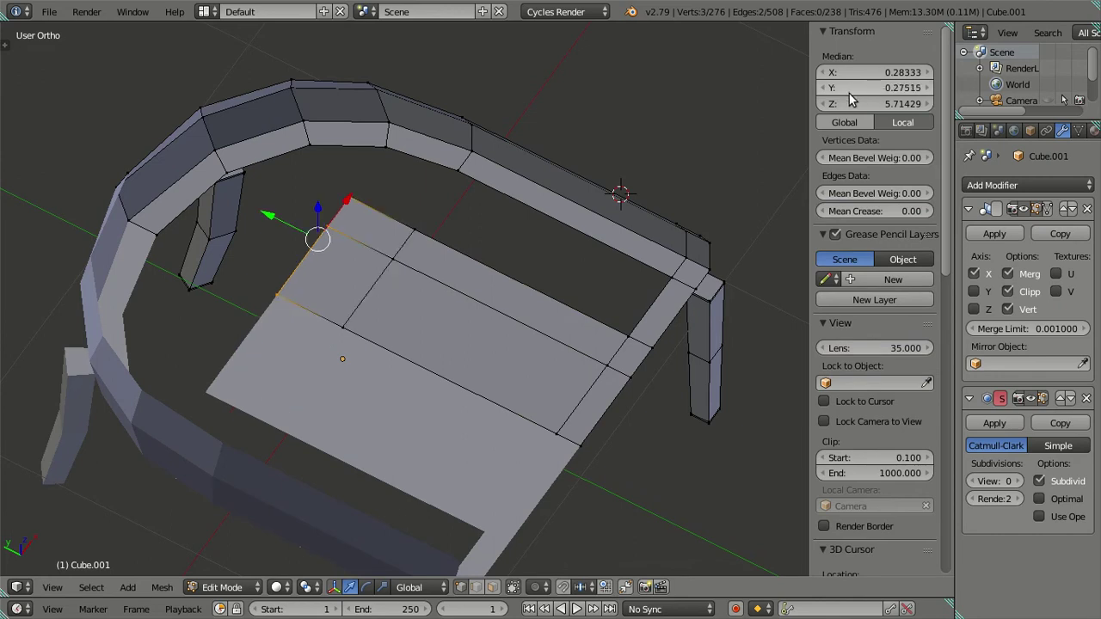
key(a)
right_click(413, 228)
right_click(454, 177)
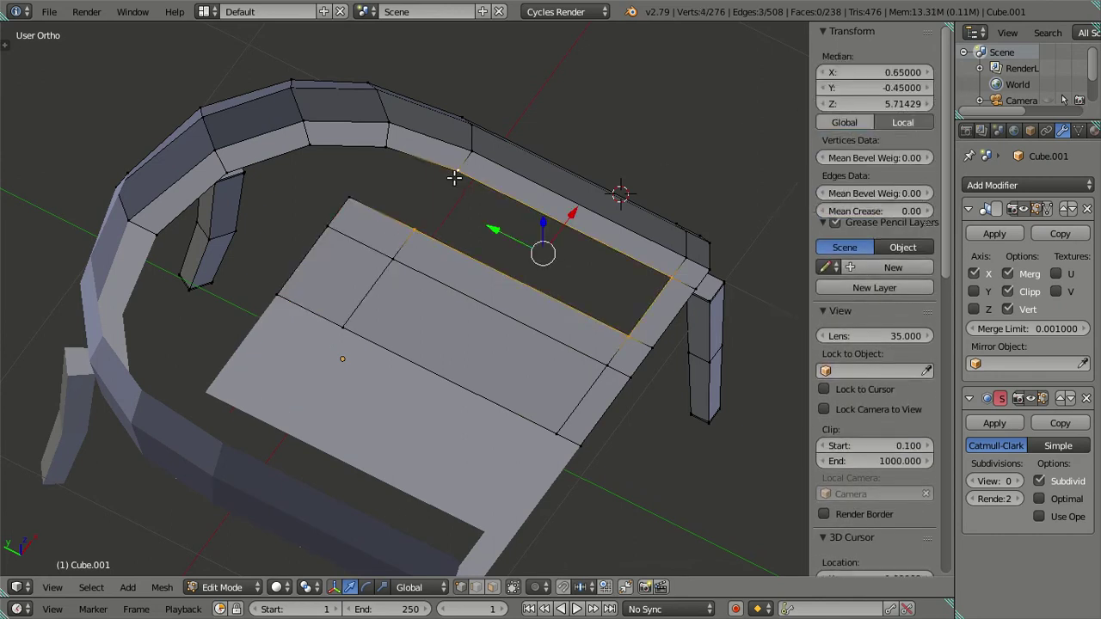
key(f)
Step: Fill the rim-side edge loop beside the seat with a face
right_click(381, 153)
right_click(393, 165)
key(g)
key(Escape)
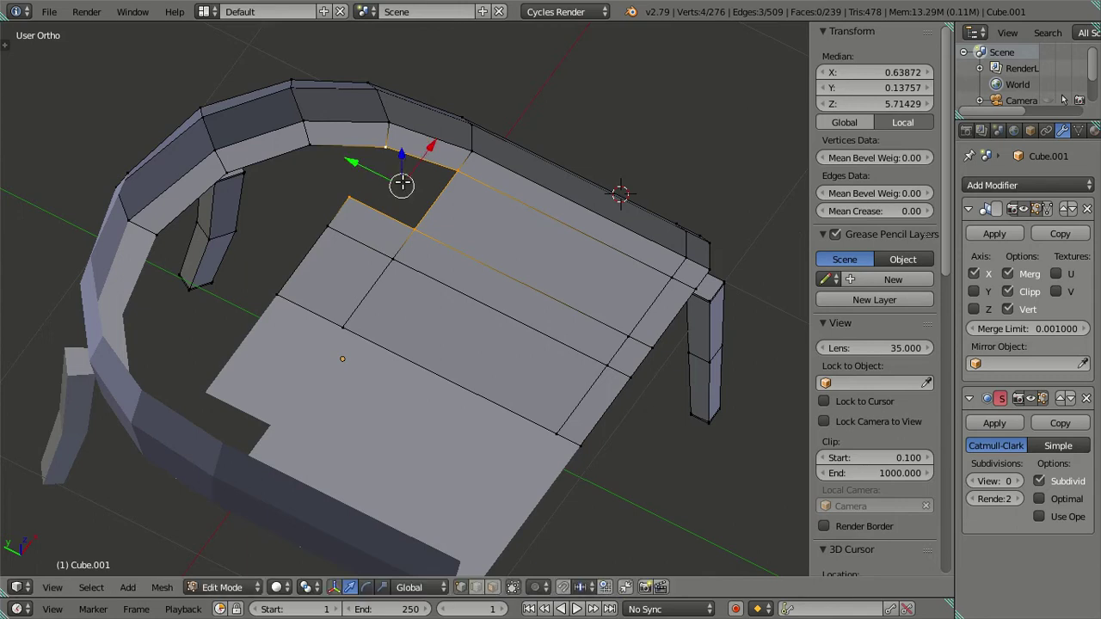
key(f)
key(a)
drag(366, 212, 504, 238)
scroll(up, 3)
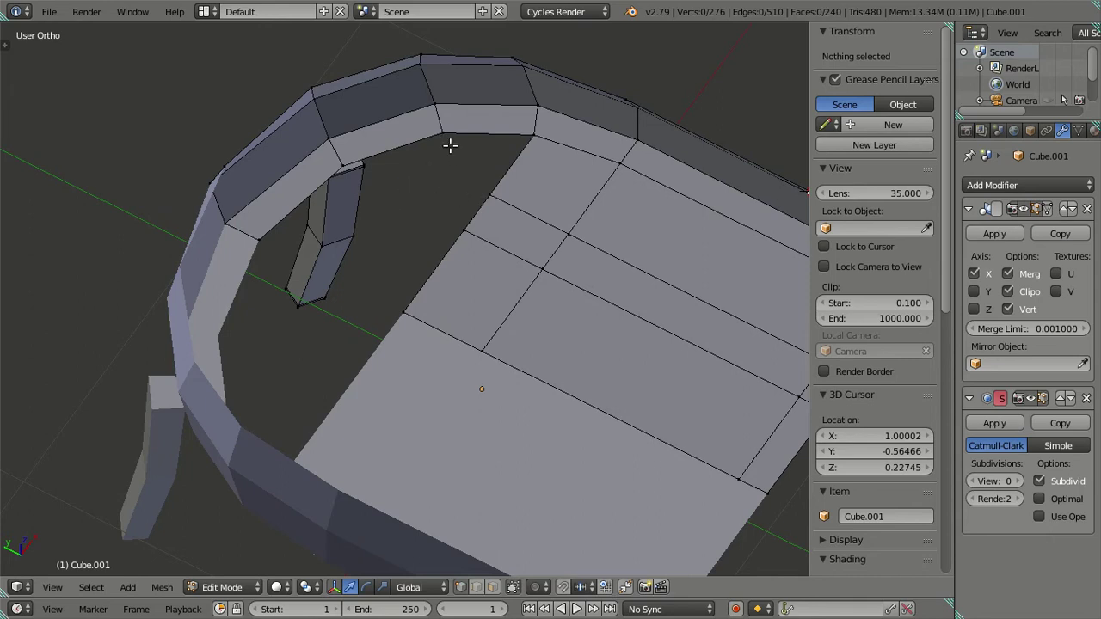
Step: Extrude the seat's back edge in place toward the curved rim
right_click(450, 146)
key(Return)
right_click(480, 203)
right_click(400, 310)
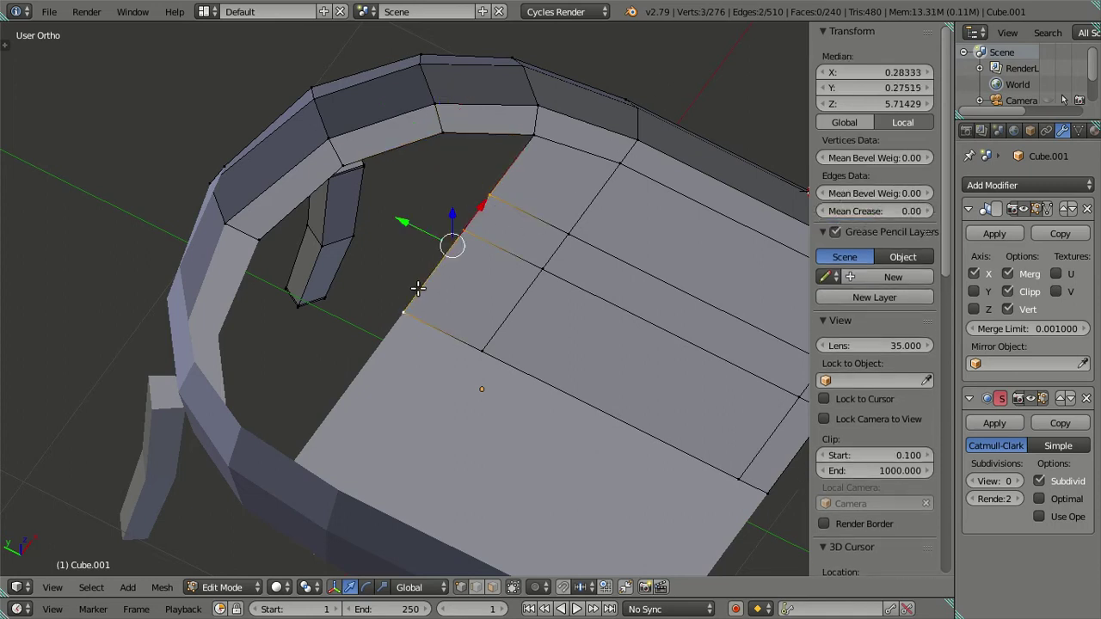
key(e)
key(Escape)
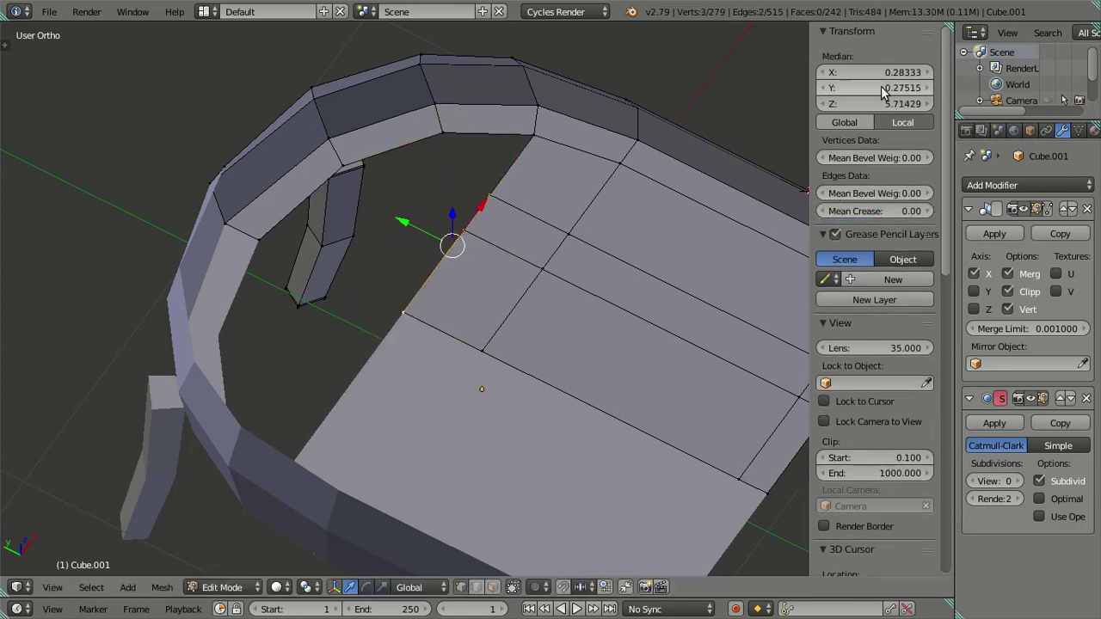
key(a)
Step: Select the vertices at the seat's back corner from a top-down view
drag(491, 180, 414, 224)
right_click(477, 215)
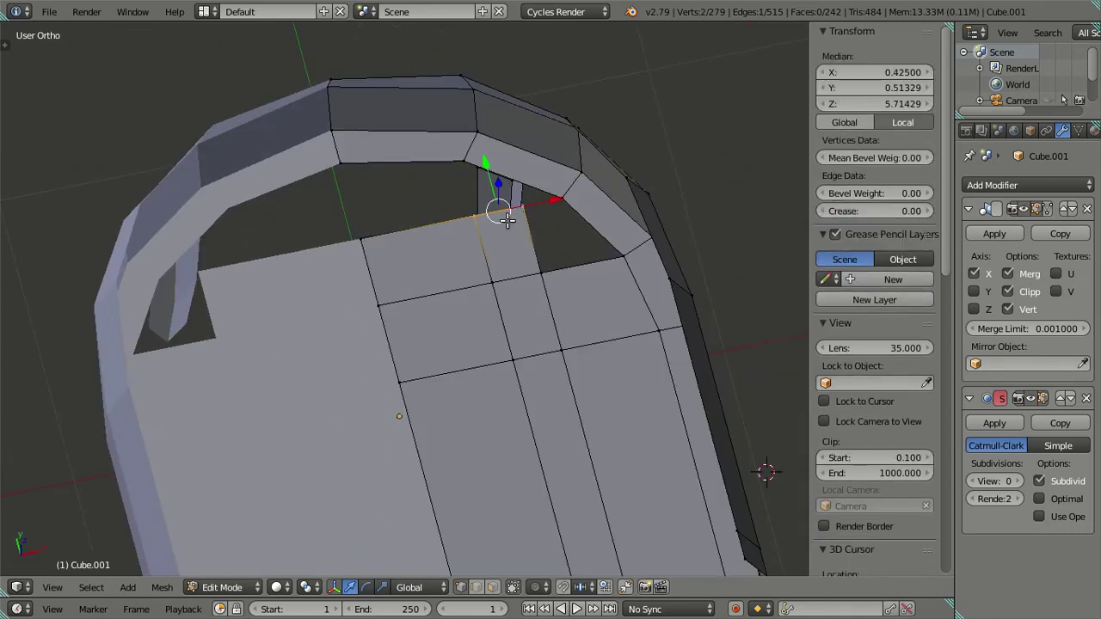
right_click(359, 247)
key(KP_7)
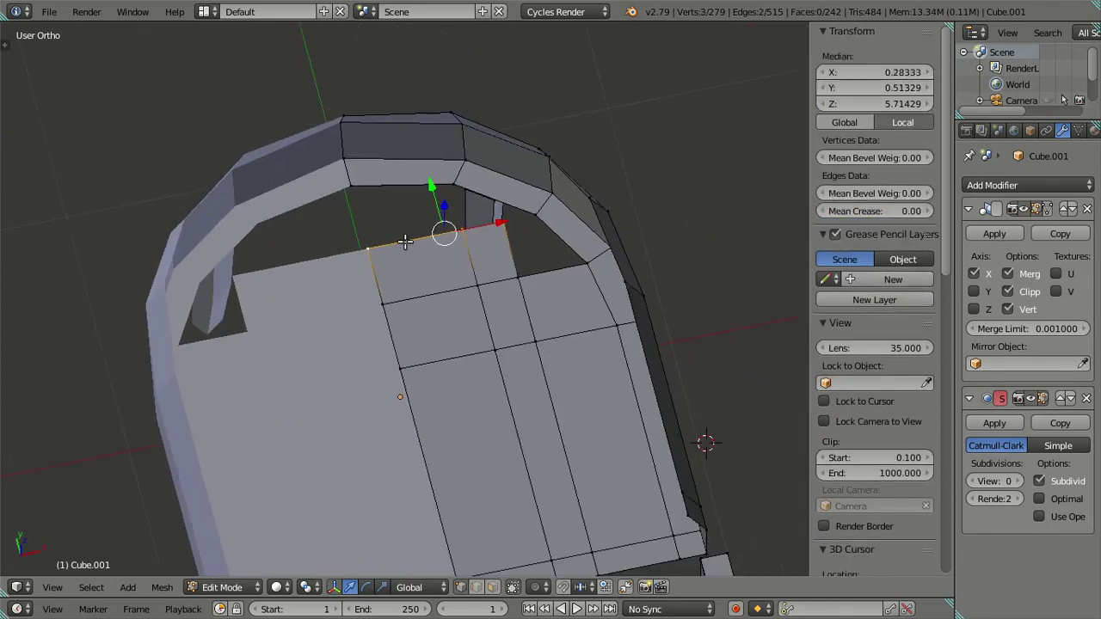
right_click(396, 241)
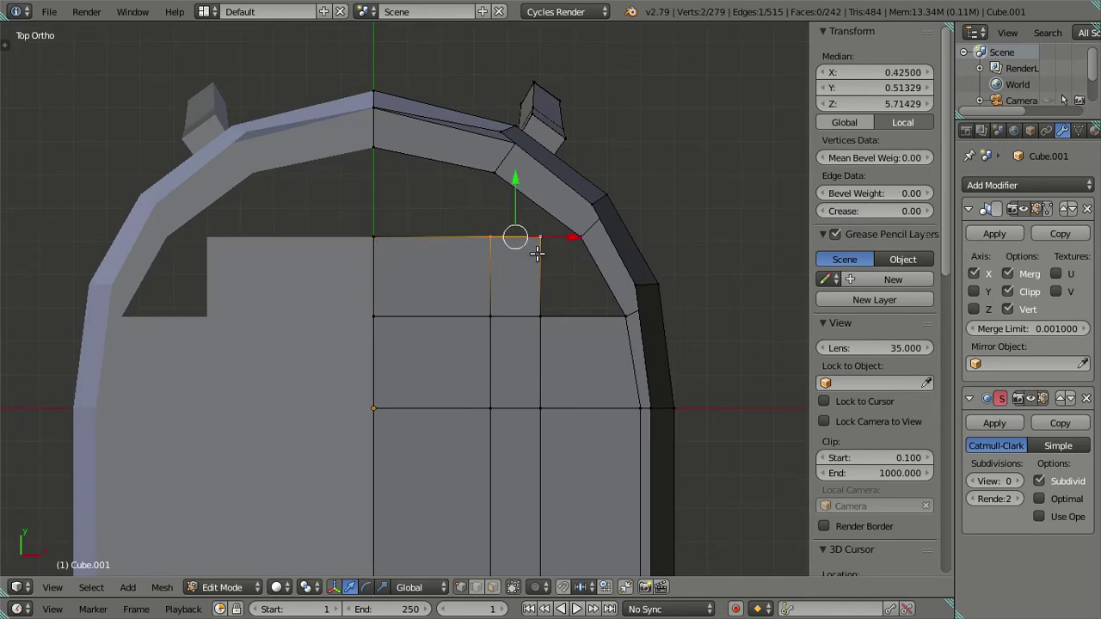
Step: Fill the seat gap right beside the arch with a new face
scroll(up, 3)
drag(601, 226, 586, 225)
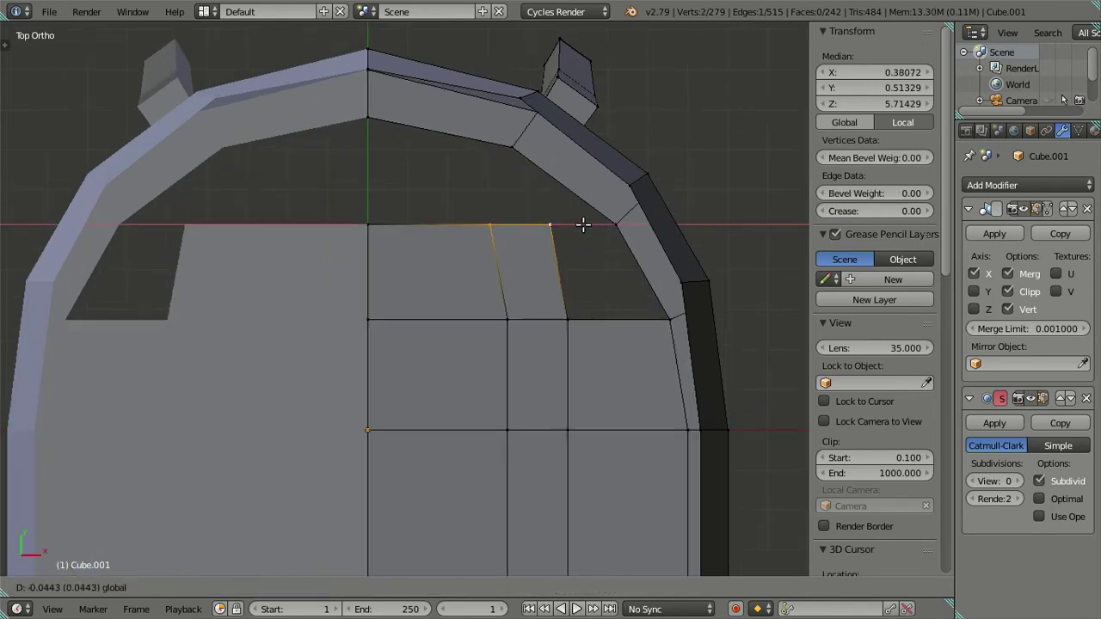
right_click(587, 225)
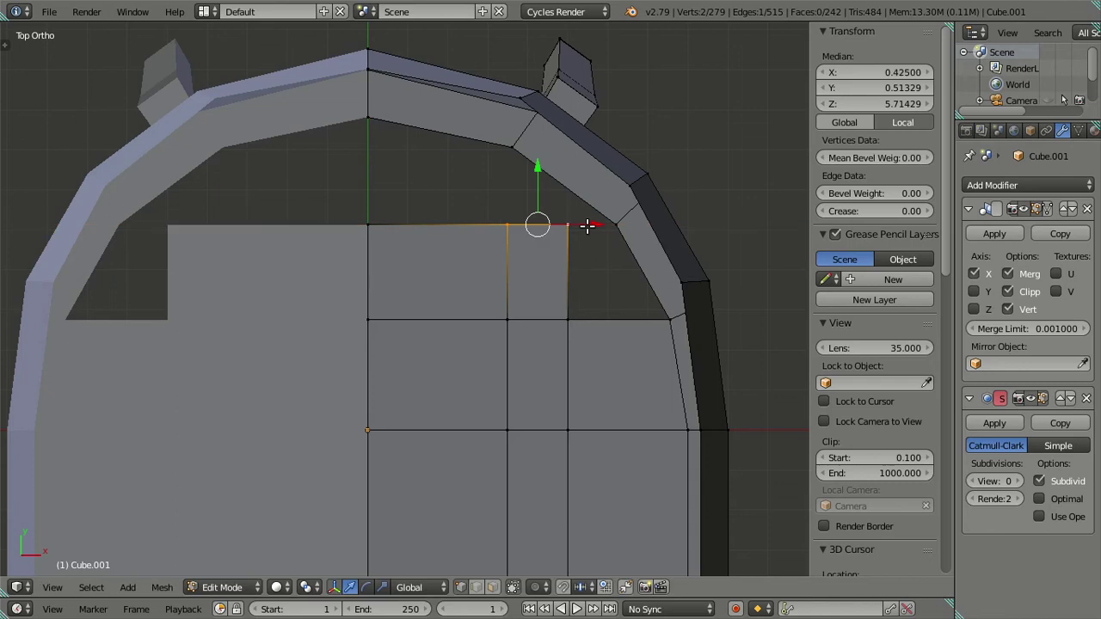
right_click(569, 226)
right_click(615, 226)
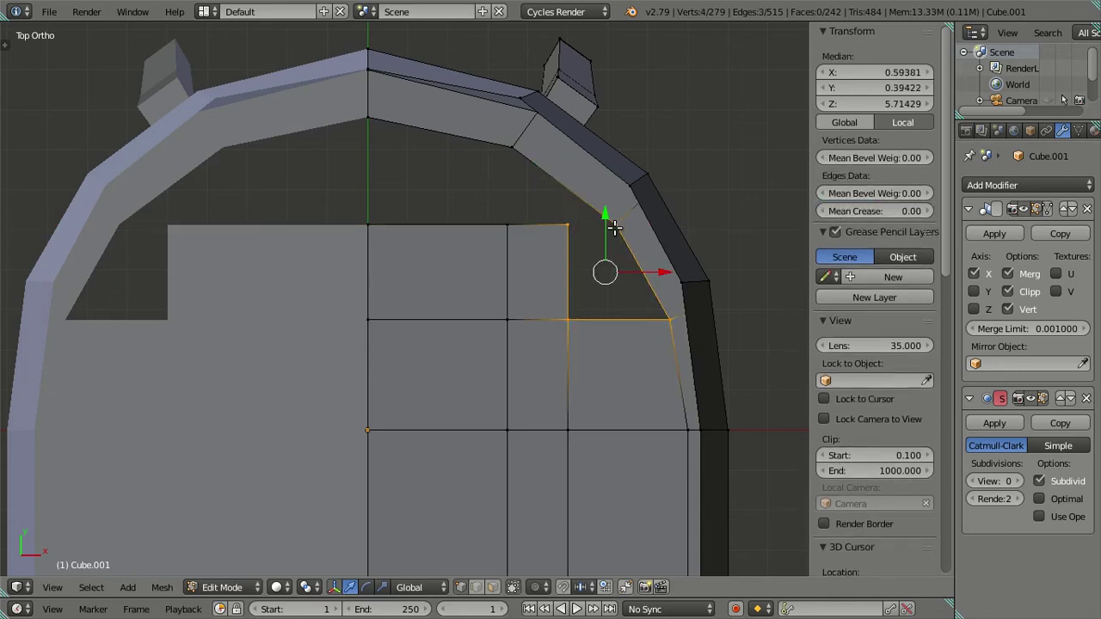
key(f)
Step: Fill the next gap and the left gap with new faces
right_click(507, 225)
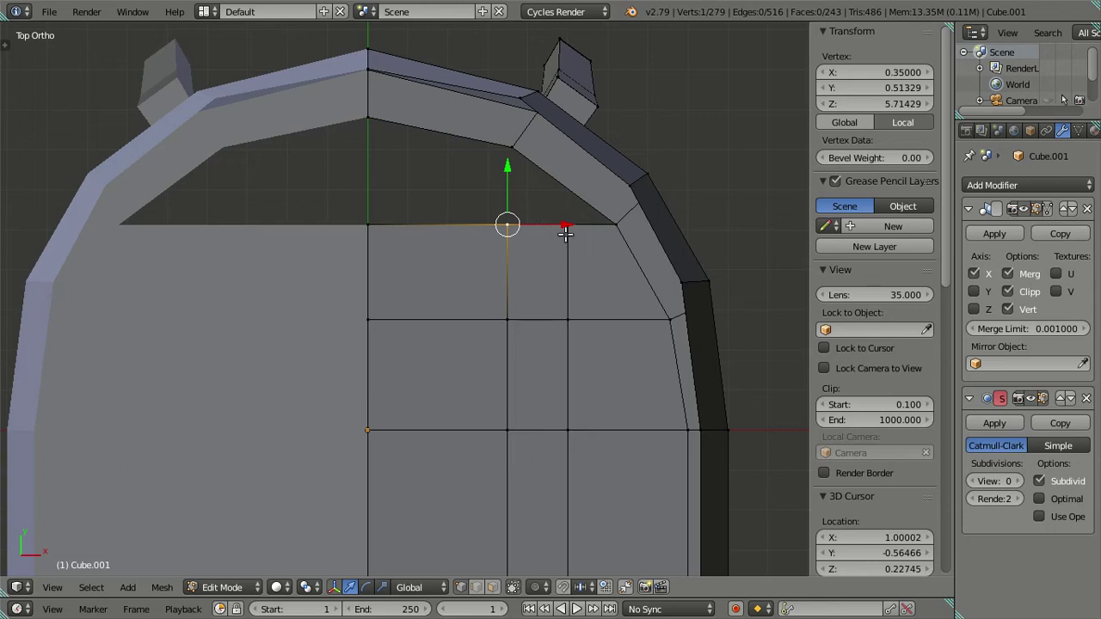
right_click(516, 153)
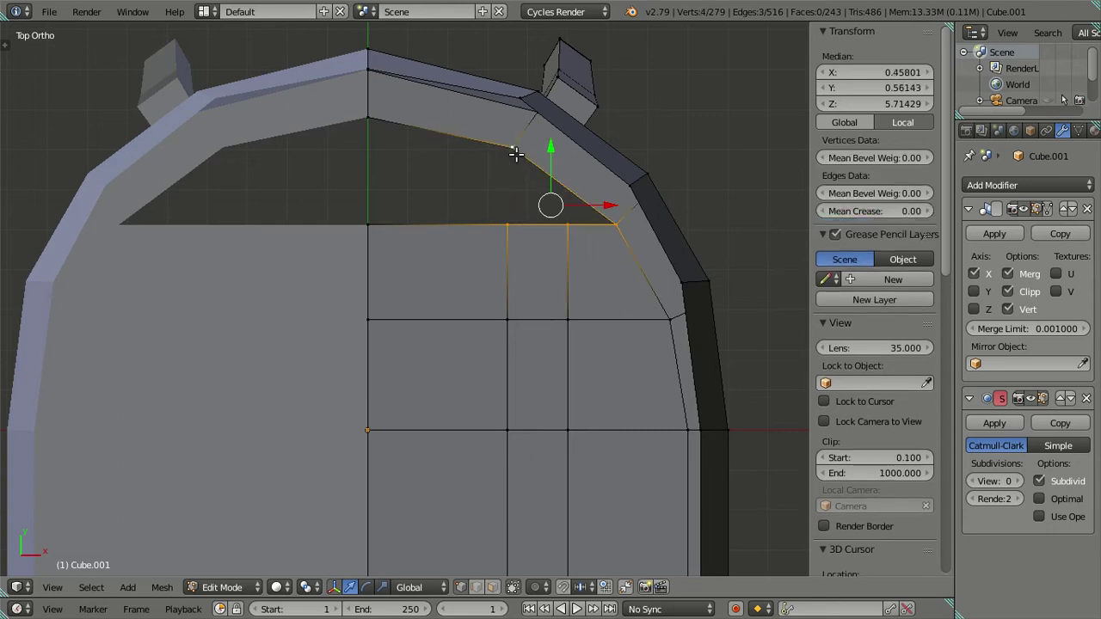
key(f)
right_click(382, 123)
right_click(375, 212)
key(f)
Step: Move the inner seat vertex down and the centre-line vertex up along Y
right_click(555, 228)
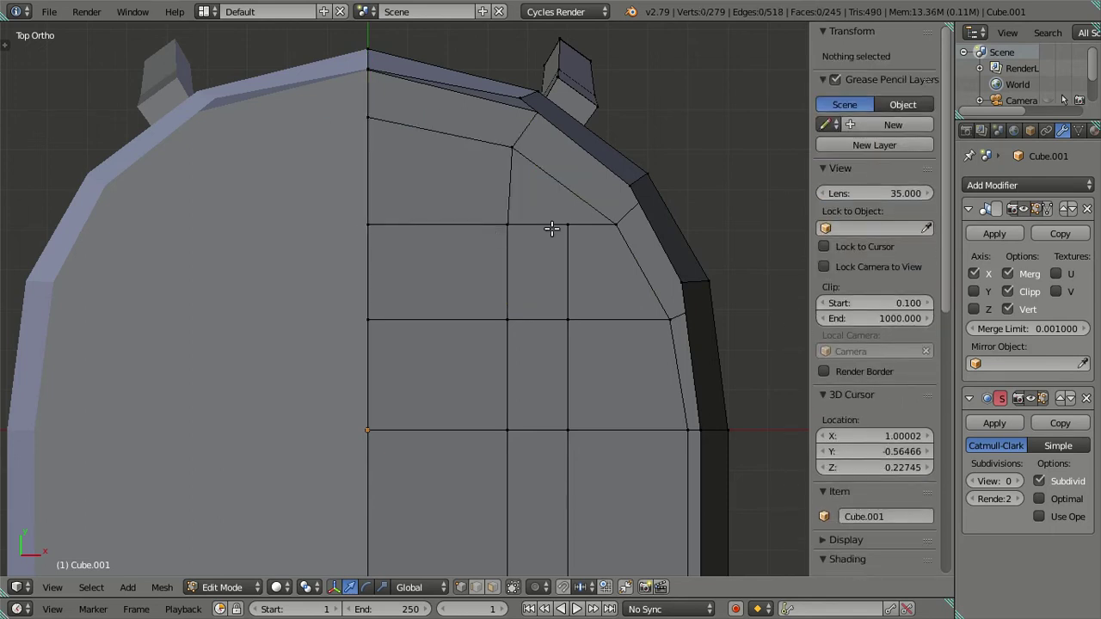
drag(572, 161, 570, 219)
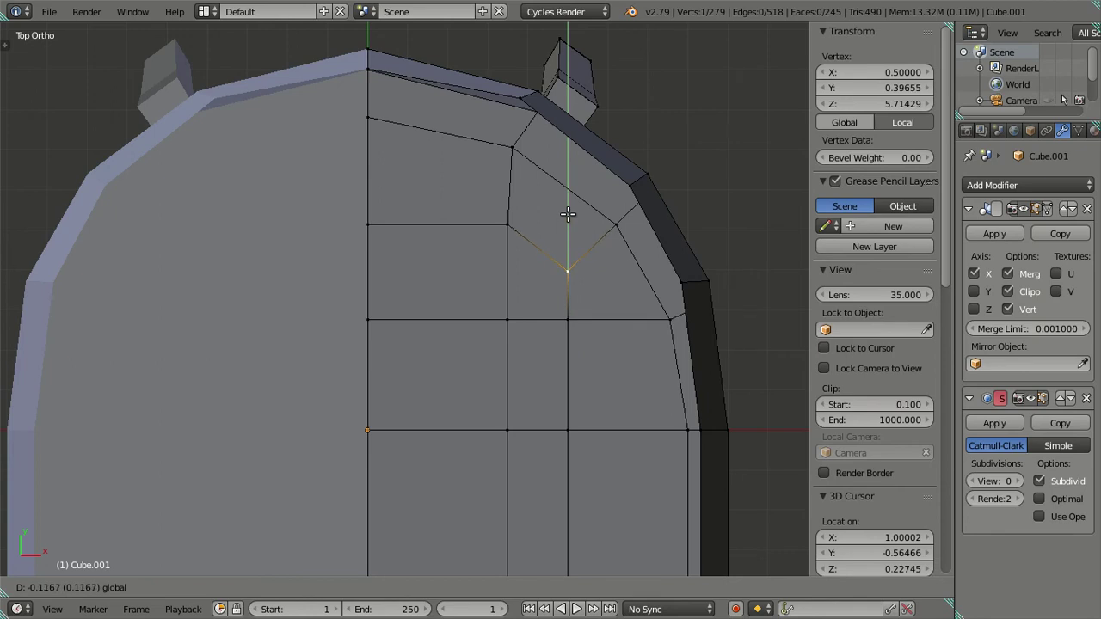
click(568, 213)
right_click(367, 224)
key(g)
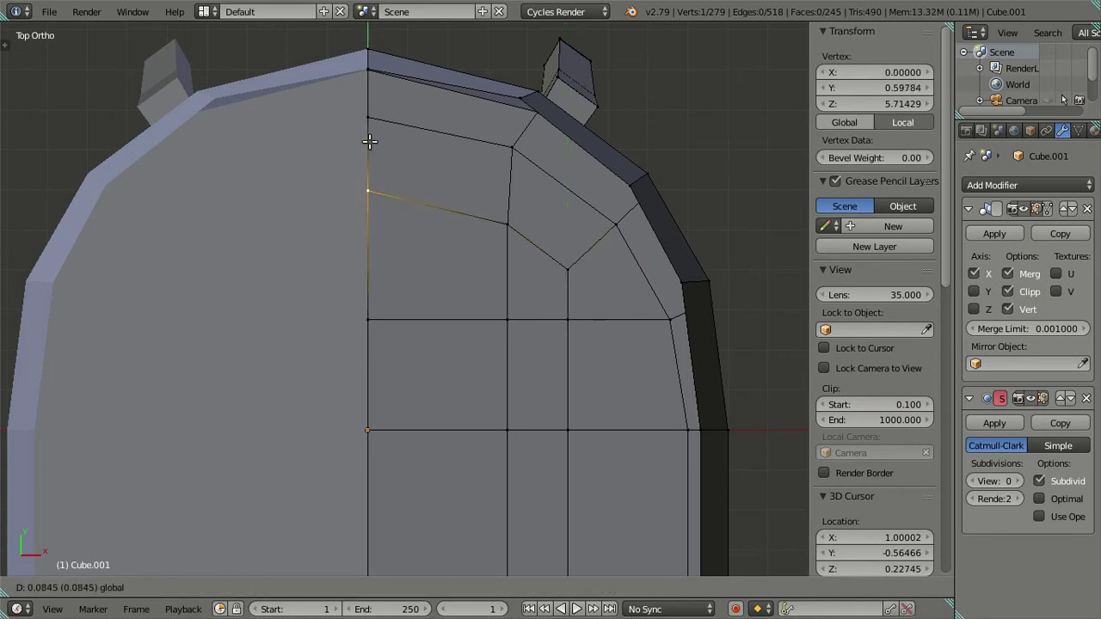
click(369, 153)
Step: Select two vertices inside the curved corner and start moving them along X
scroll(down, 3)
key(a)
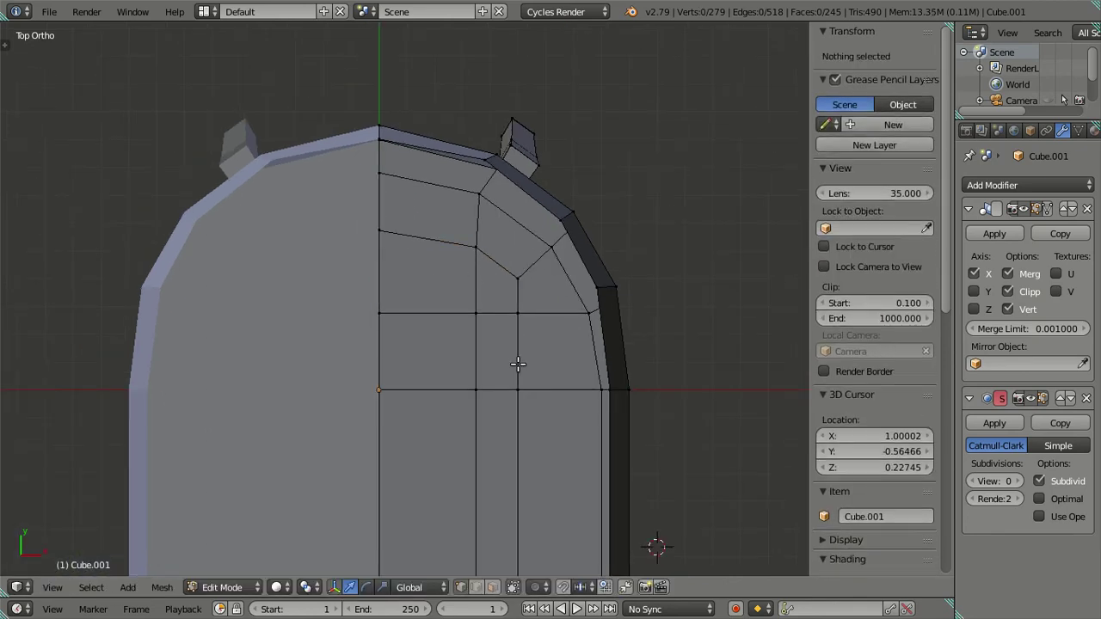
scroll(up, 3)
scroll(up, 3)
drag(476, 208, 472, 309)
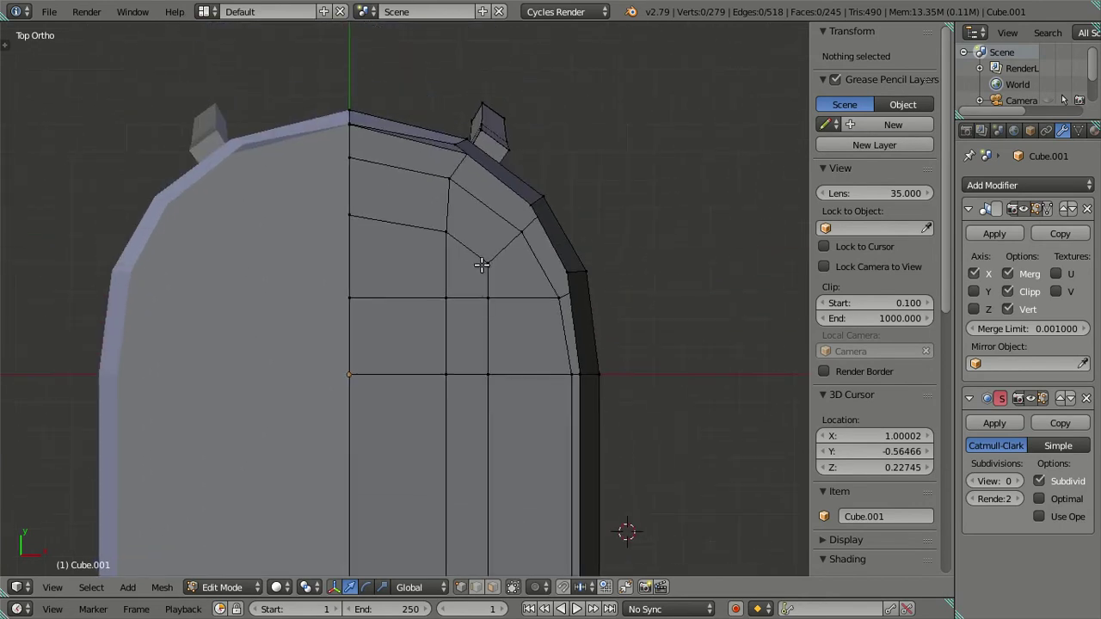
right_click(484, 262)
right_click(442, 231)
key(g)
key(x)
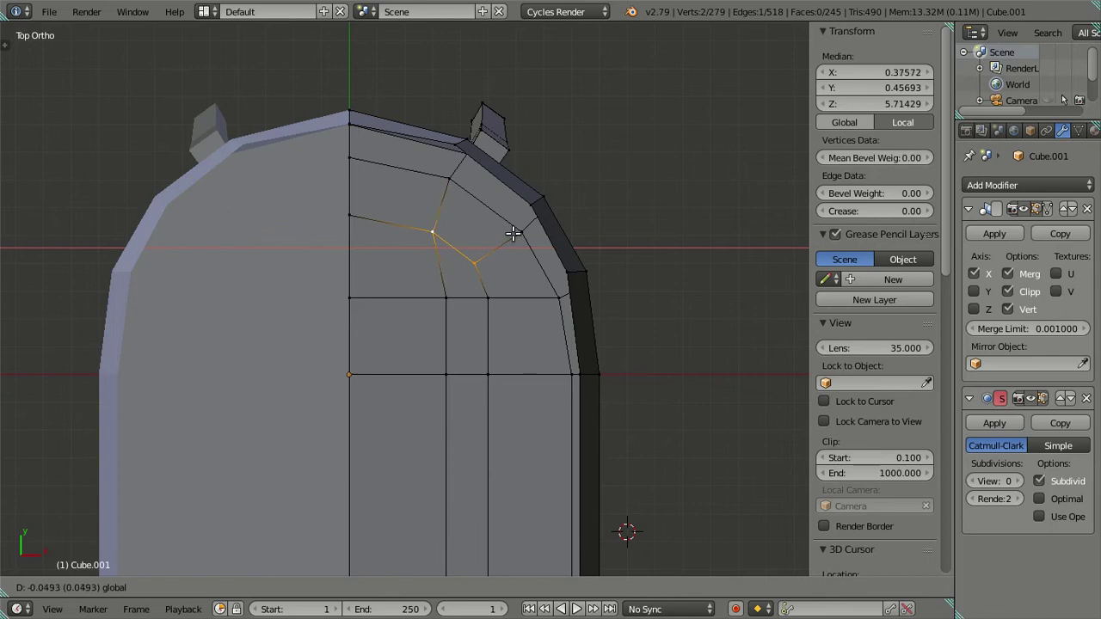
Step: Slide the corner-junction vertex slightly left and up to Y 0.53503, then check the seat in wireframe
click(521, 235)
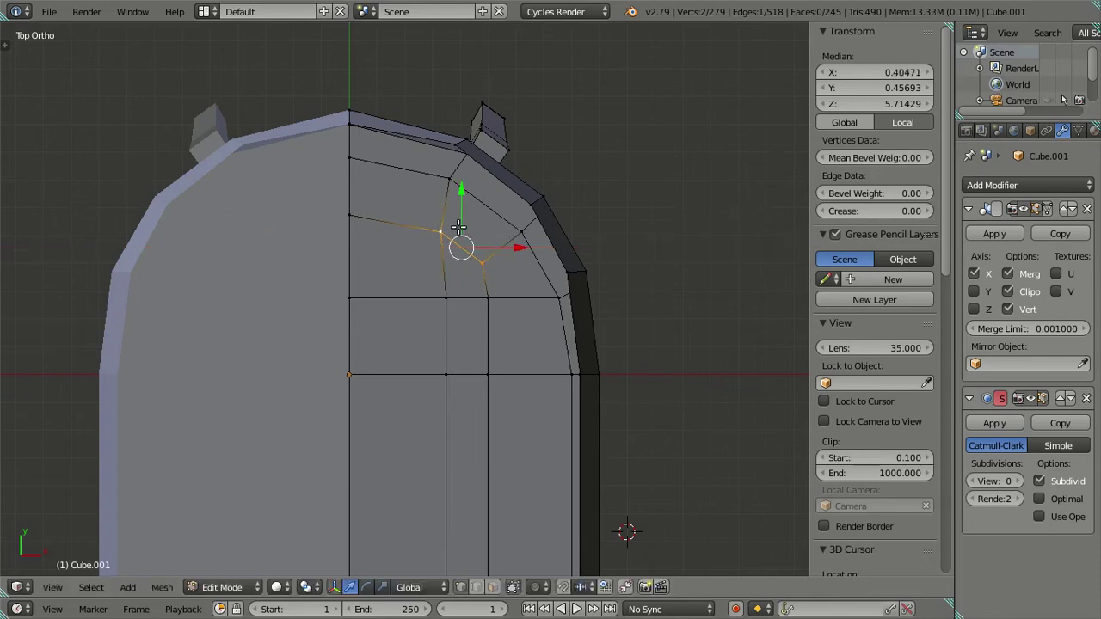
right_click(442, 231)
scroll(up, 3)
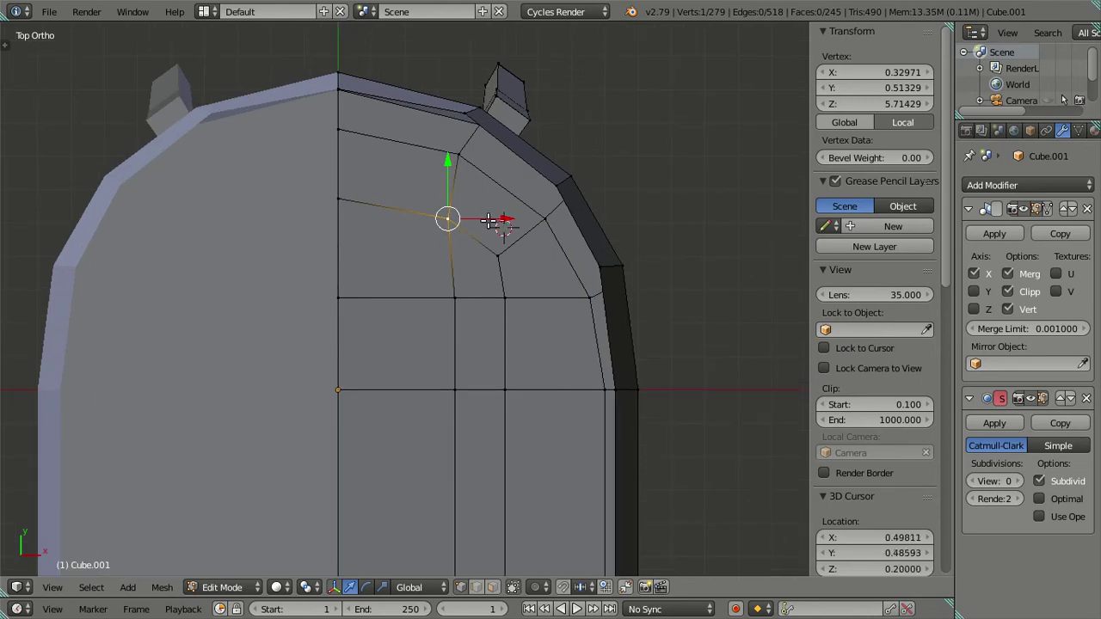
drag(504, 221, 489, 217)
drag(433, 173, 435, 166)
key(a)
scroll(down, 3)
key(z)
key(z)
drag(472, 433, 454, 531)
Step: Select the seat-top faces in face mode and duplicate them in place
click(491, 586)
scroll(up, 3)
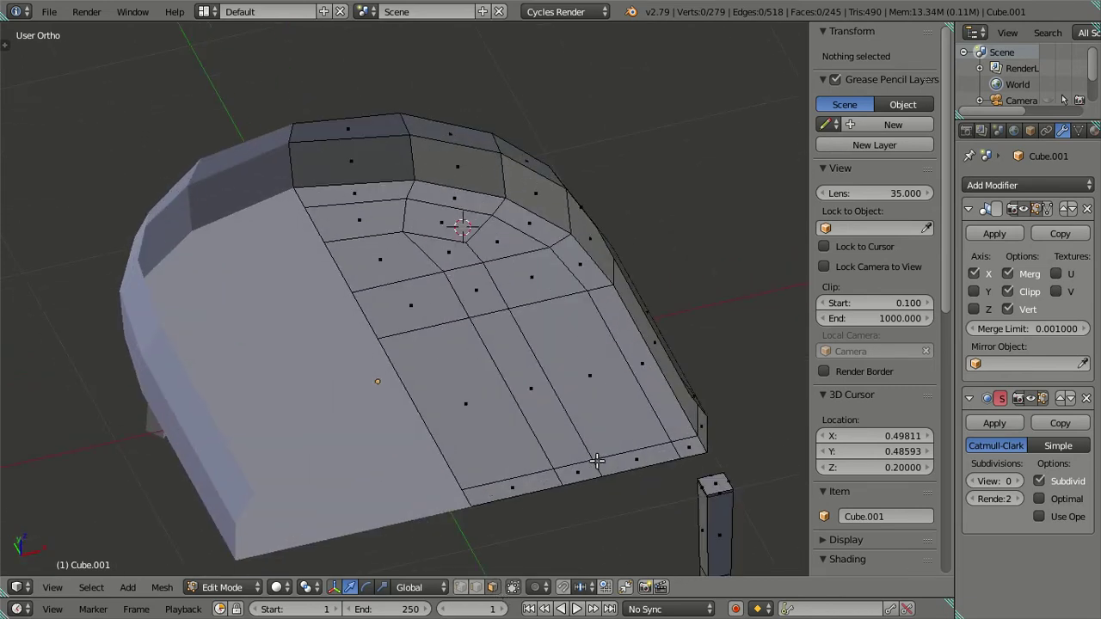
right_click(606, 462)
right_click(381, 237)
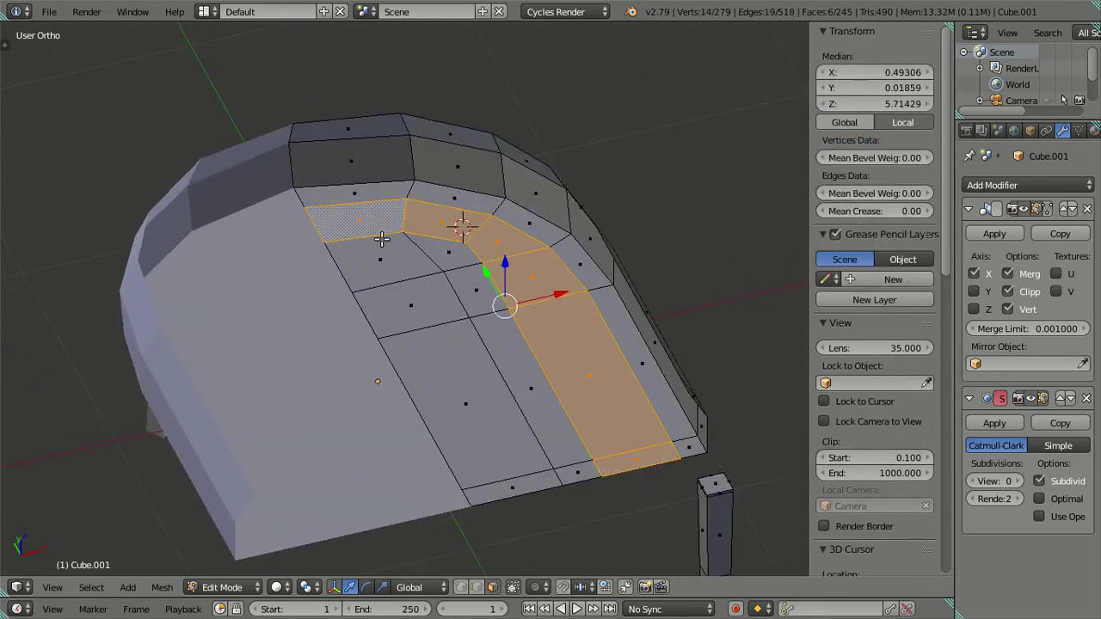
right_click(501, 484)
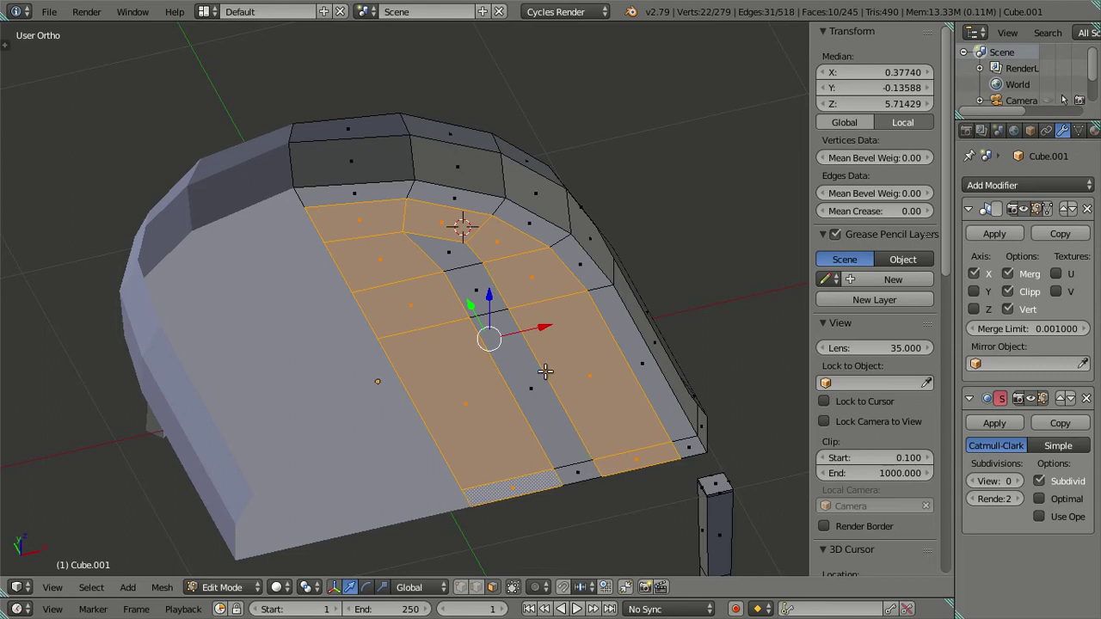
right_click(444, 261)
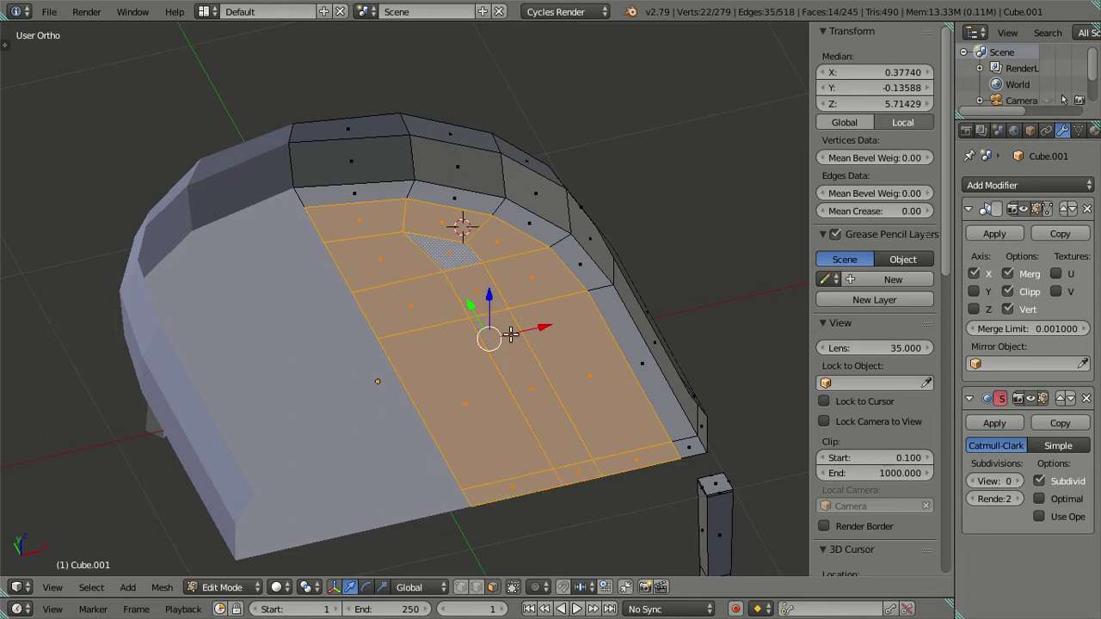
key(shift+d)
key(Escape)
Step: Raise the duplicated faces and match their Z height to a backrest edge's height
drag(456, 226, 462, 38)
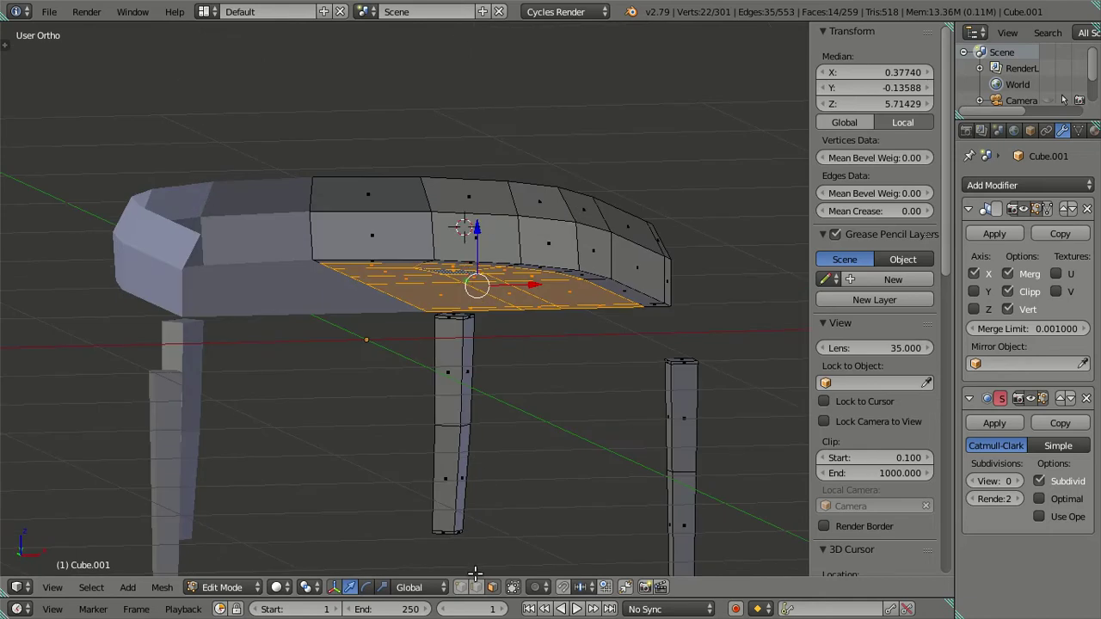
drag(478, 231, 474, 120)
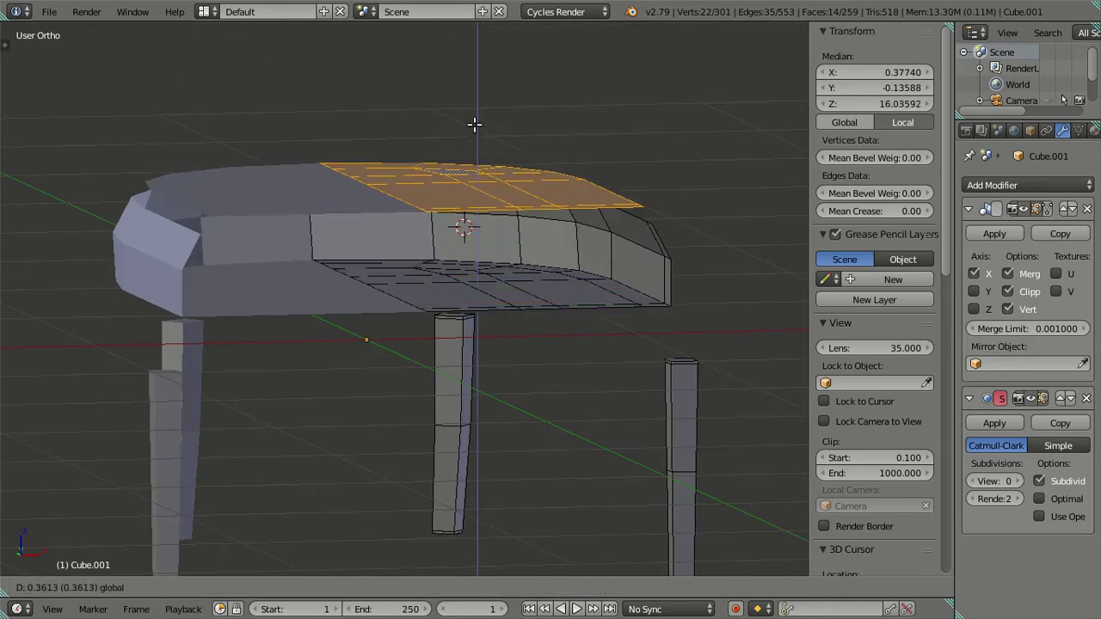
drag(474, 121, 619, 172)
right_click(620, 172)
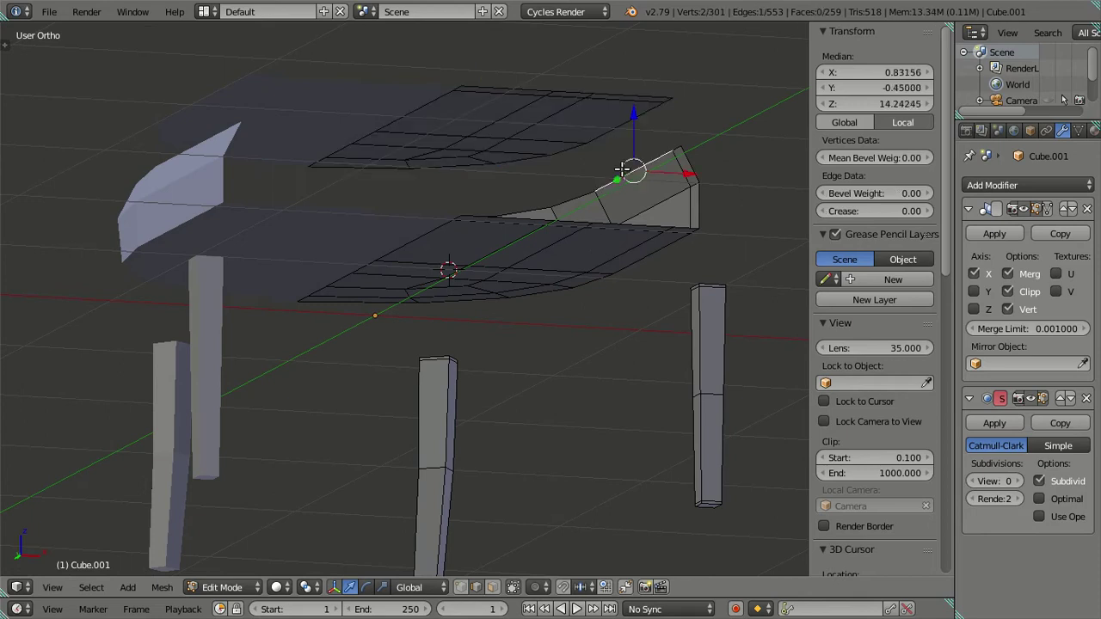
click(857, 102)
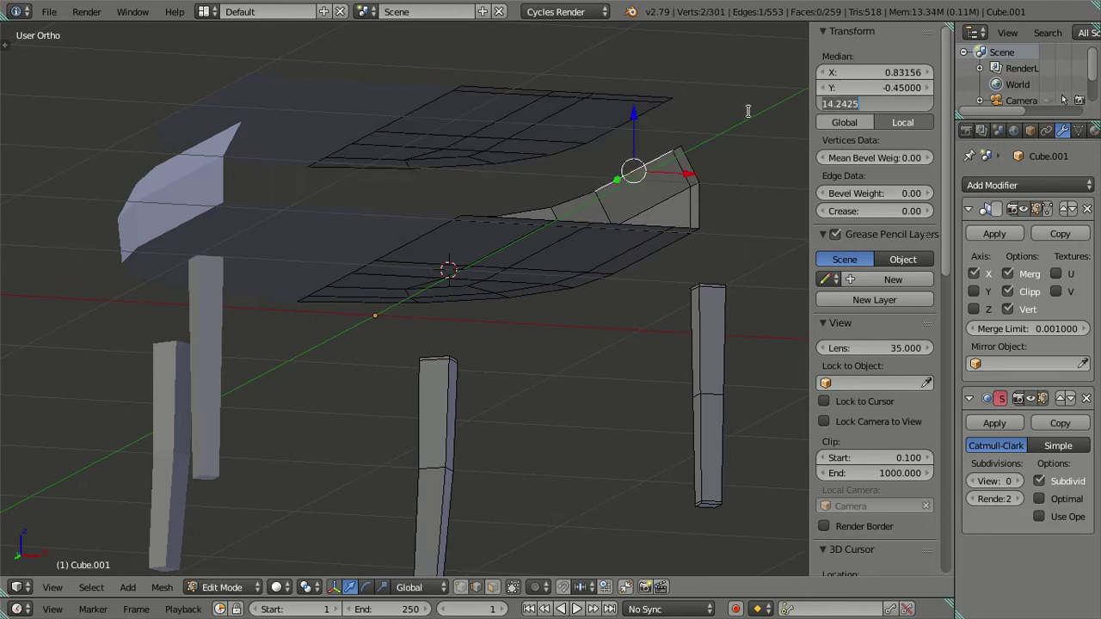
key(Escape)
key(ctrl+z)
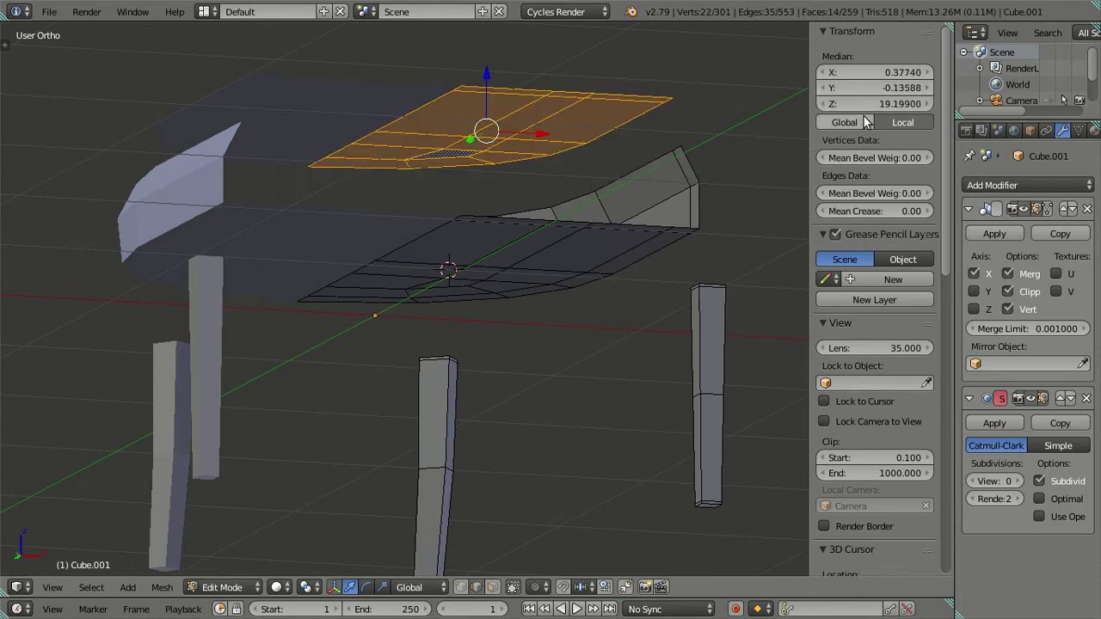
key(ctrl+z)
key(ctrl+z)
drag(516, 275, 366, 383)
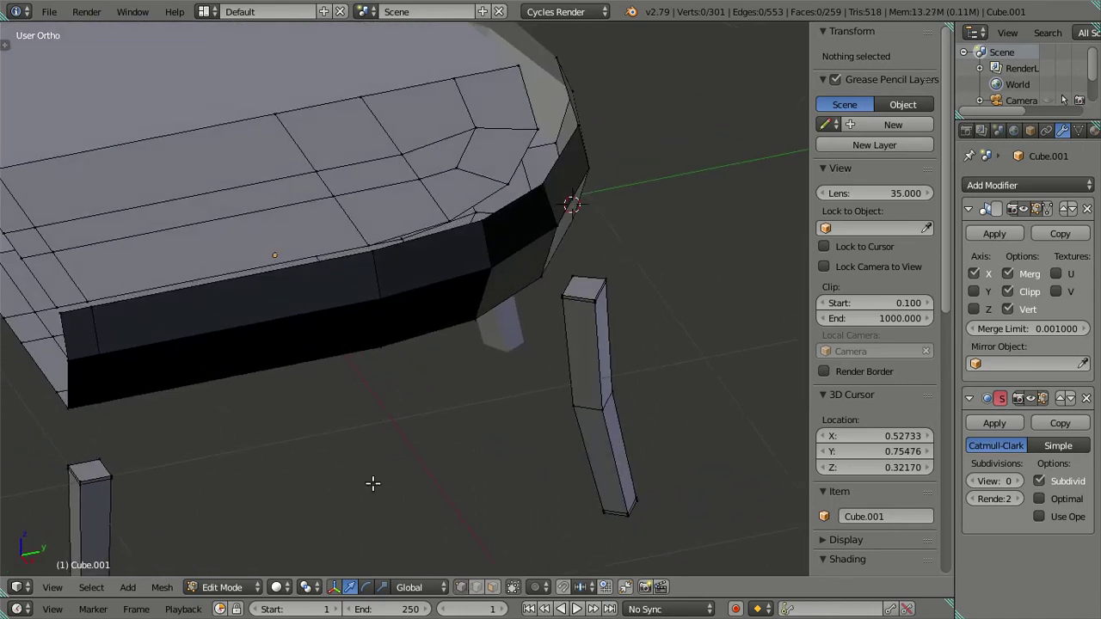
Step: Inspect the seat's front corner vertex, then view the whole chair
drag(372, 483, 496, 374)
scroll(up, 3)
drag(229, 290, 484, 315)
scroll(up, 3)
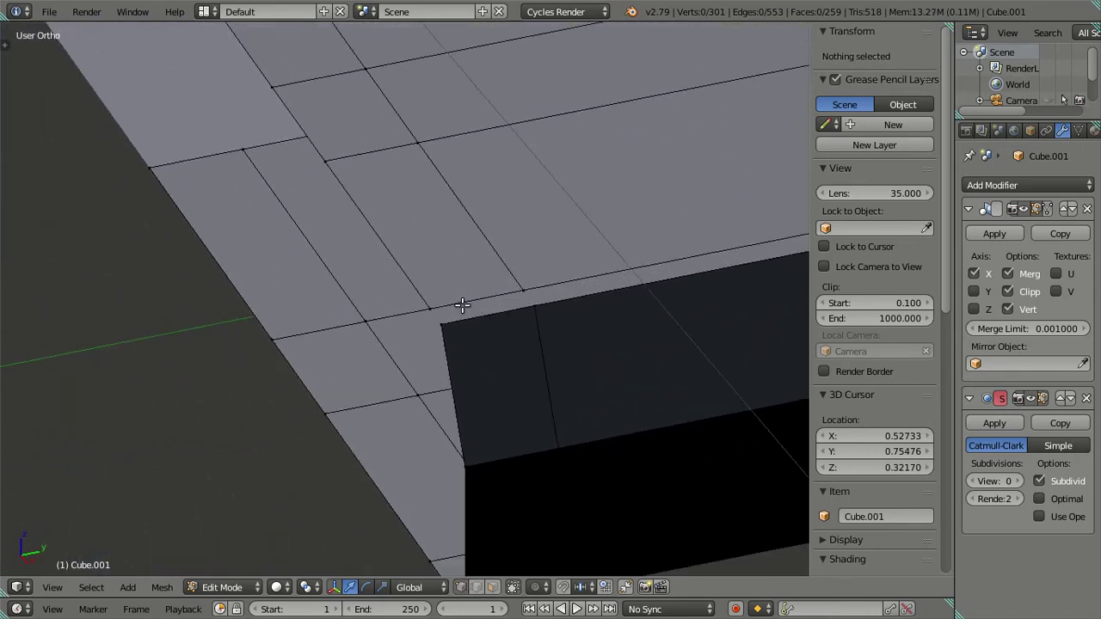
right_click(438, 313)
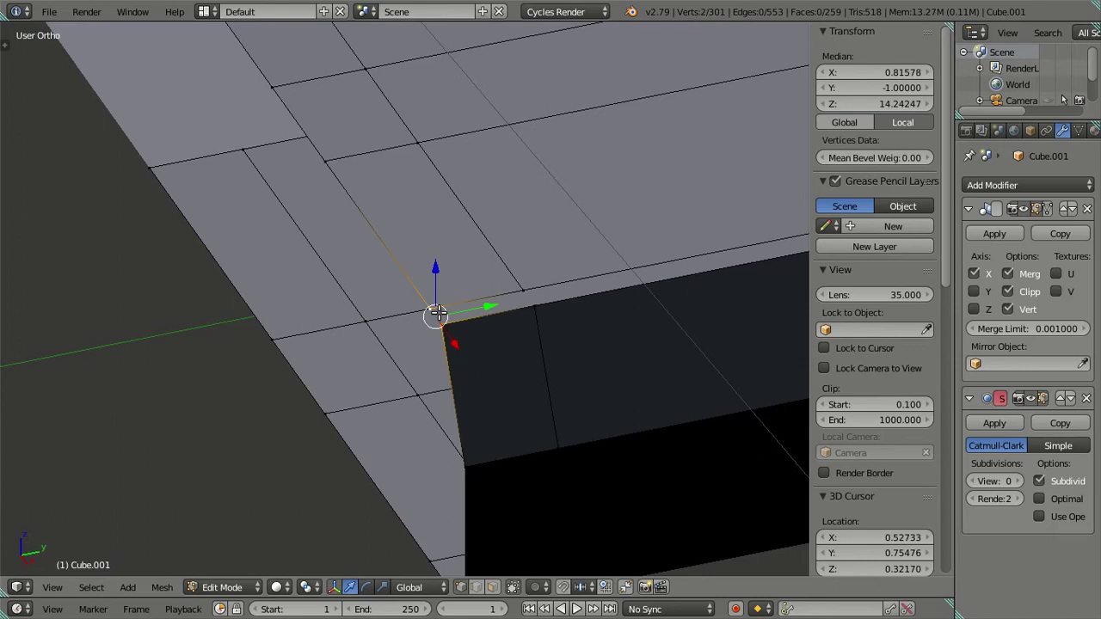
scroll(down, 3)
key(a)
scroll(down, 3)
drag(538, 307, 504, 319)
Step: In Edit Mode, copy the lower front corner vertex's height for use as the extrusion target
key(Tab)
scroll(up, 3)
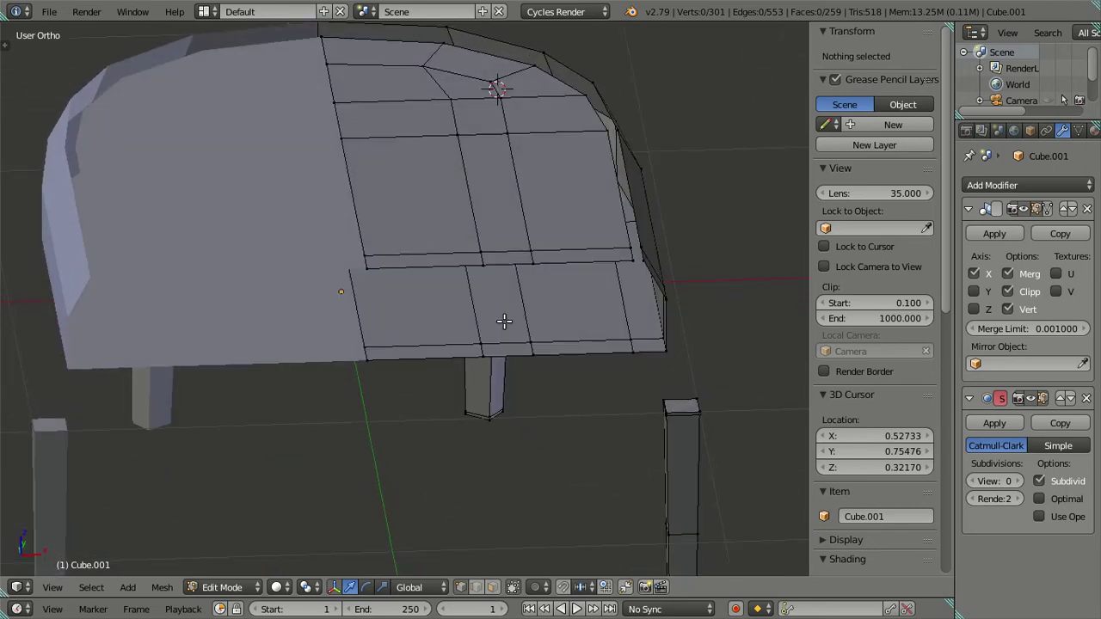
right_click(484, 268)
drag(584, 310, 543, 289)
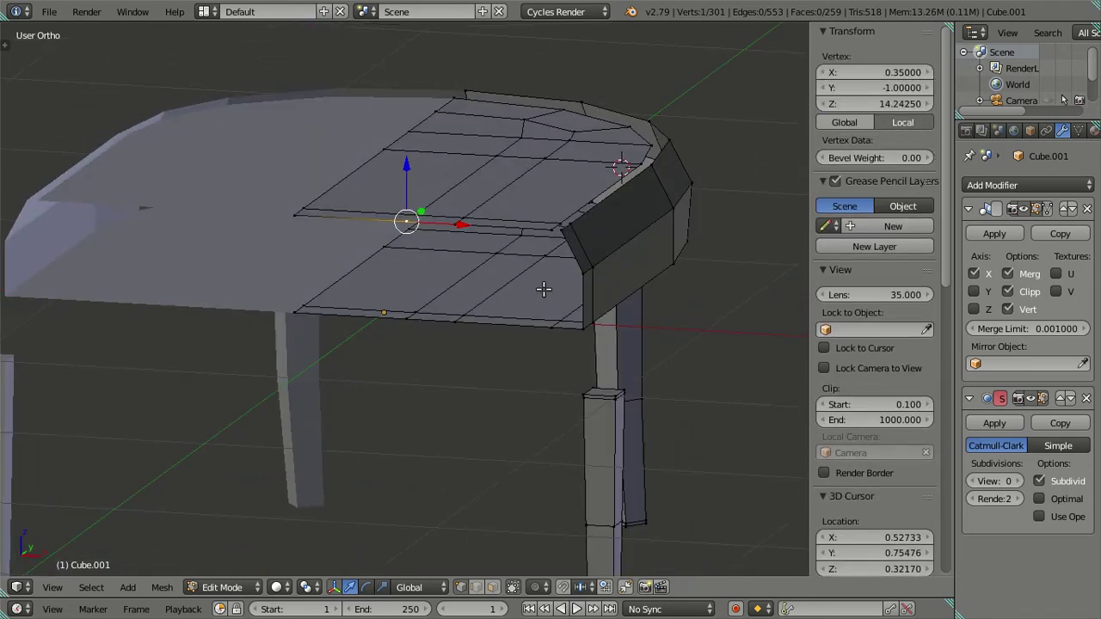
right_click(581, 279)
click(864, 100)
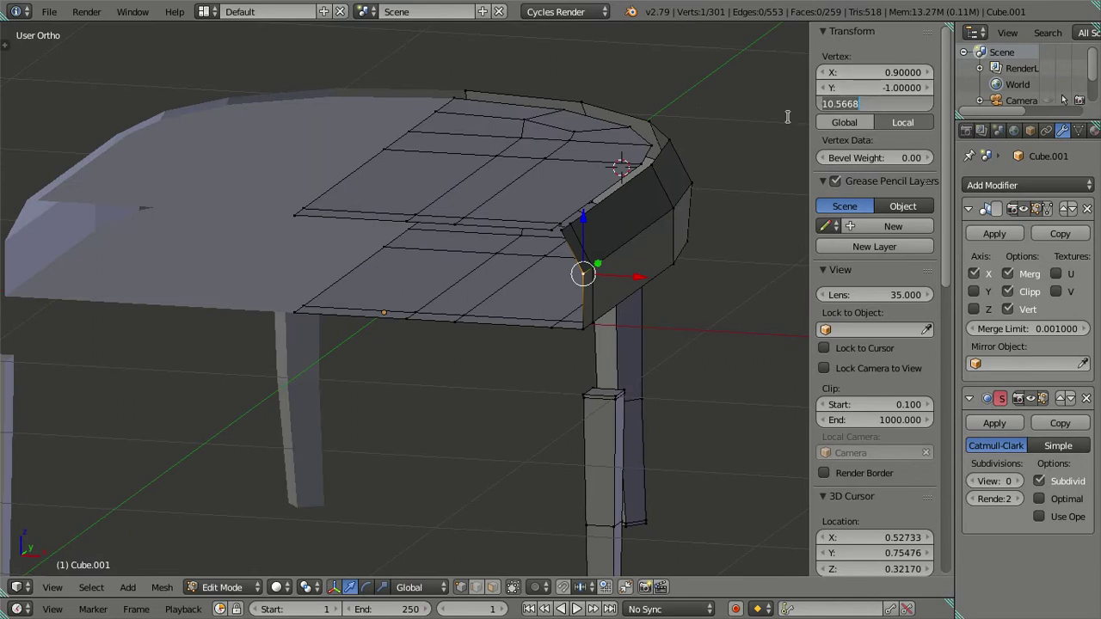
key(Escape)
key(a)
Step: Extrude the cushion's front edge down to Z 10.5668
right_click(295, 216)
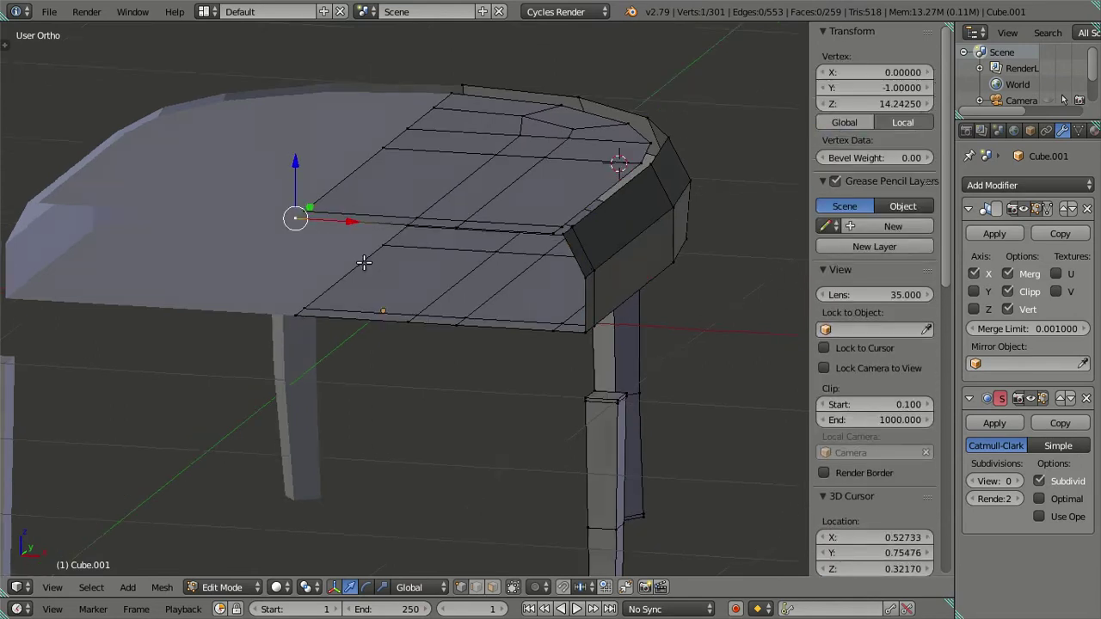
scroll(up, 3)
right_click(585, 315)
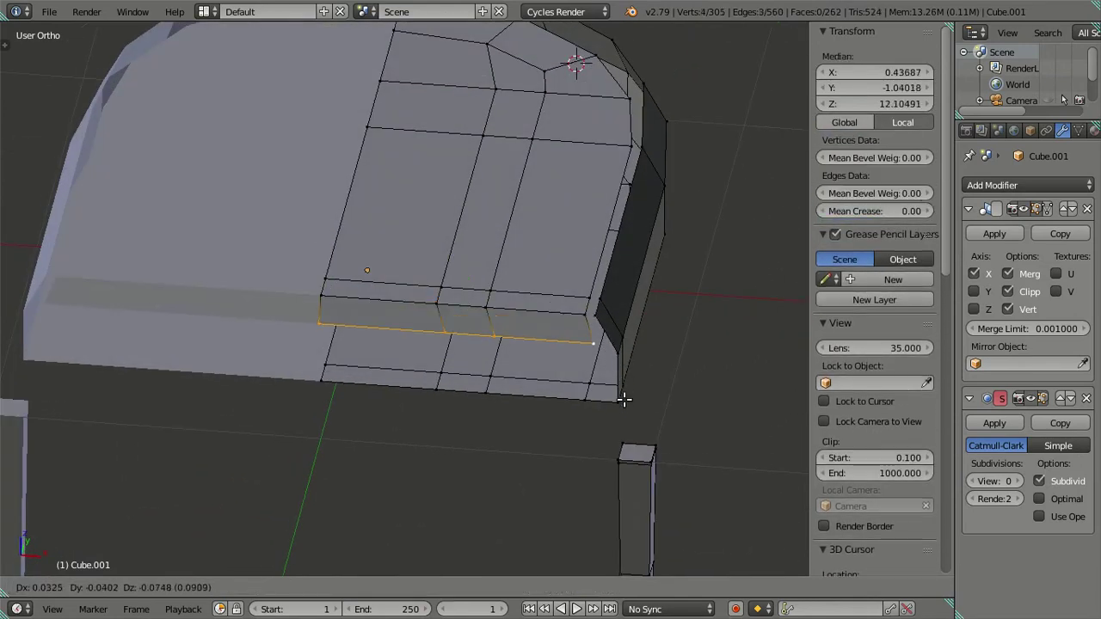
key(e)
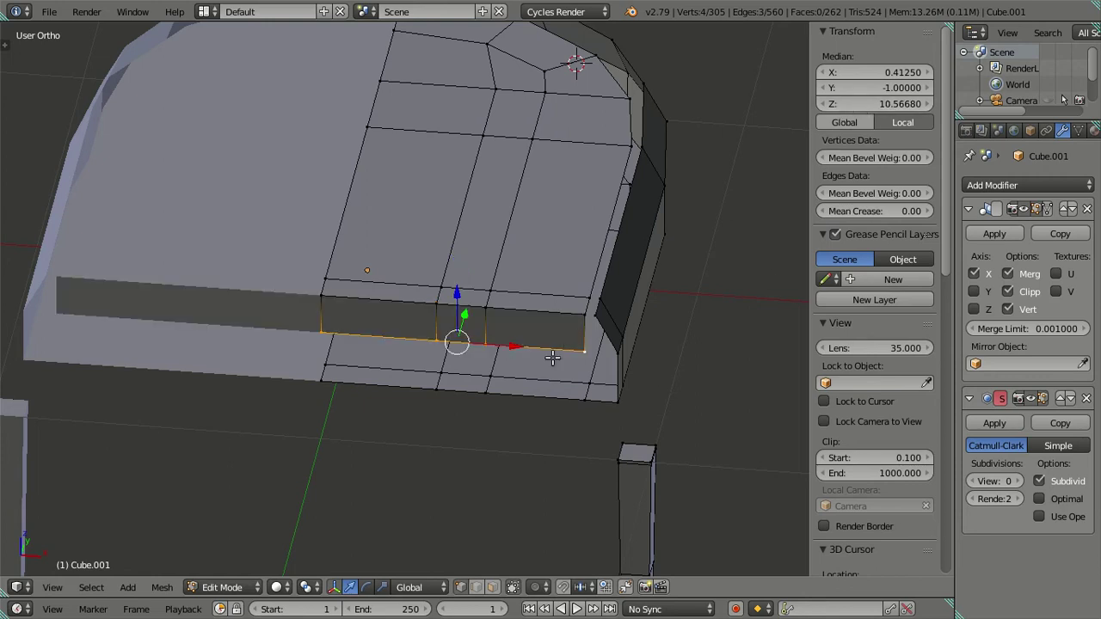
scroll(up, 3)
drag(425, 381, 425, 400)
Step: Fill the three gaps along the cushion front with new faces
right_click(430, 406)
right_click(270, 396)
right_click(266, 322)
right_click(428, 336)
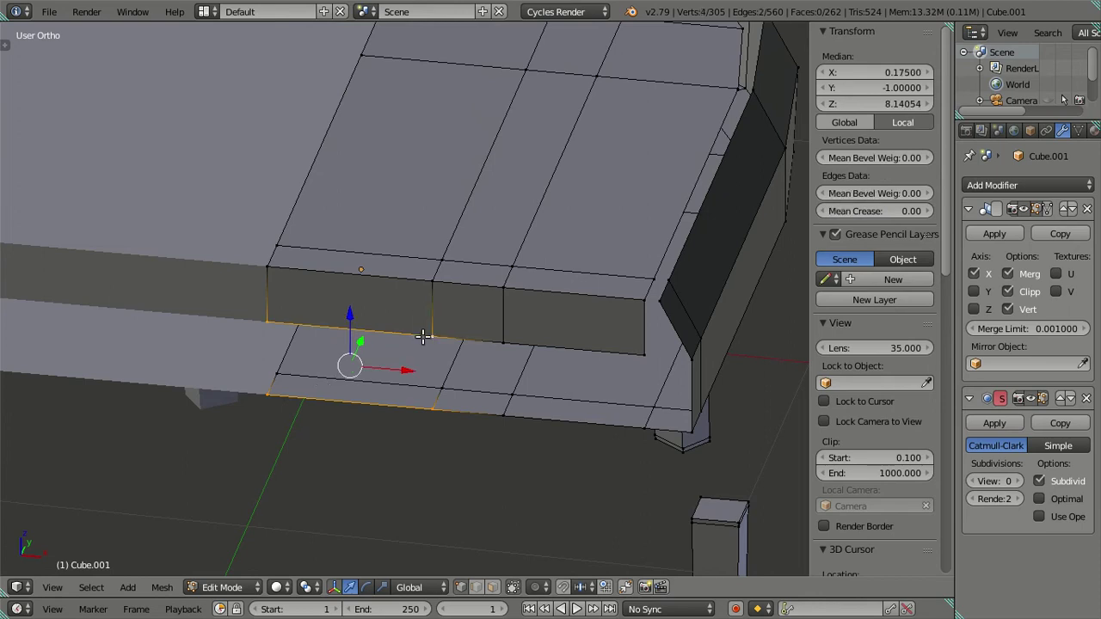
key(f)
right_click(501, 419)
right_click(502, 417)
key(f)
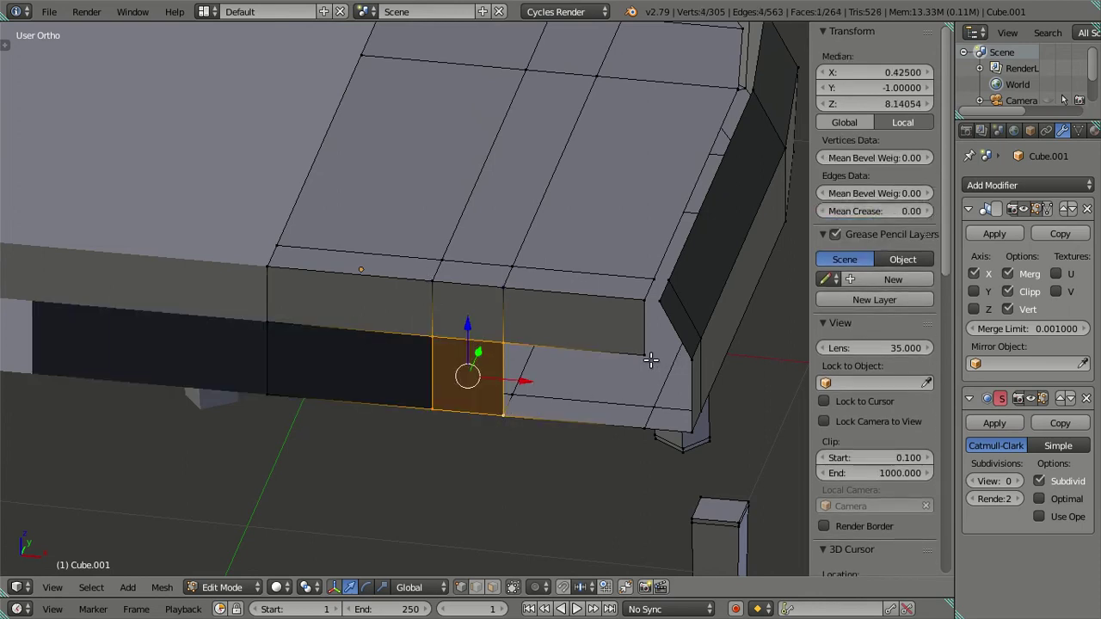
right_click(651, 359)
right_click(640, 421)
key(f)
Step: Fill the corner quad and the upper corner face, then inspect the closed corner
right_click(651, 360)
right_click(687, 363)
key(f)
right_click(645, 300)
right_click(659, 317)
right_click(660, 307)
key(f)
drag(660, 308, 427, 285)
right_click(541, 326)
Step: View the whole chair in Object Mode, then go back to editing the seat mesh
key(Tab)
drag(528, 295, 467, 332)
scroll(up, 3)
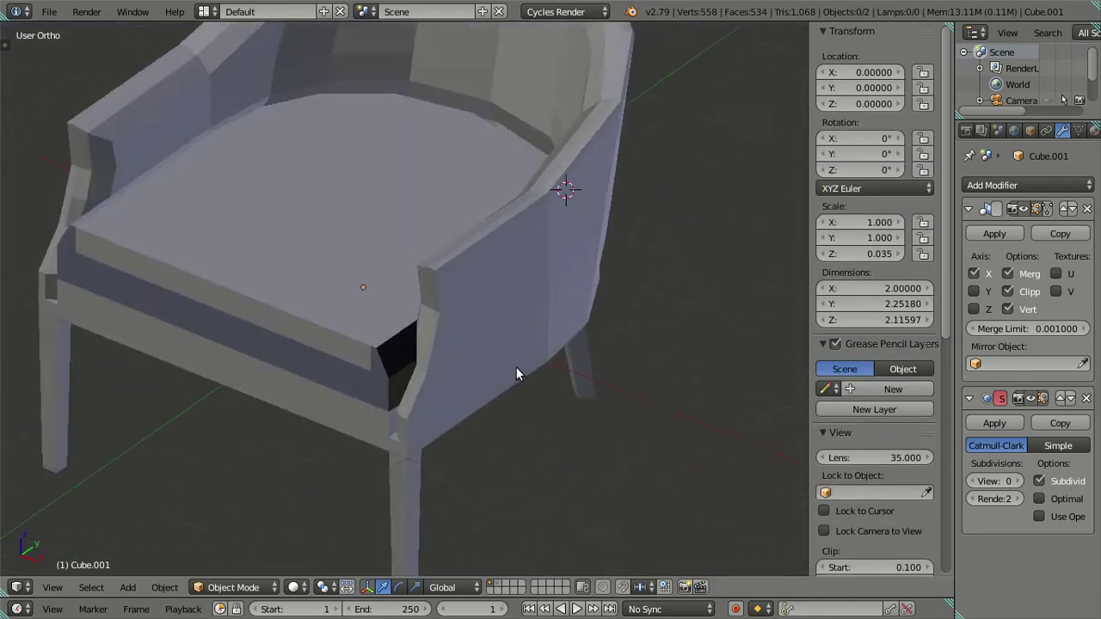
key(Tab)
drag(467, 381, 452, 368)
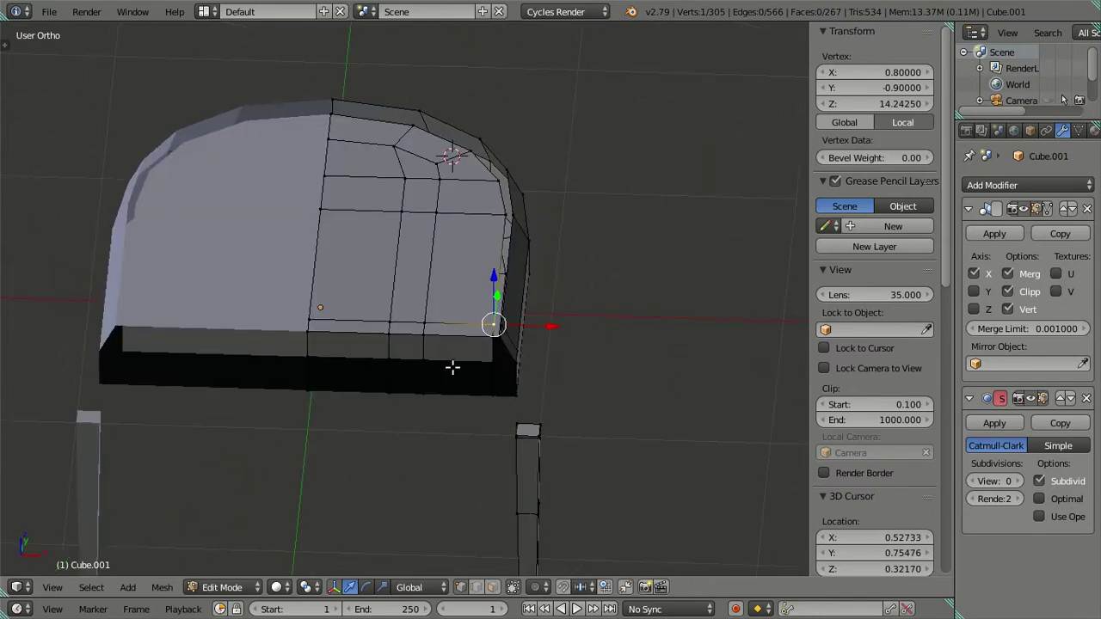
scroll(up, 3)
Step: Turn off 'Limit selection to visible' and select the cushion's front and top faces
click(487, 588)
key(a)
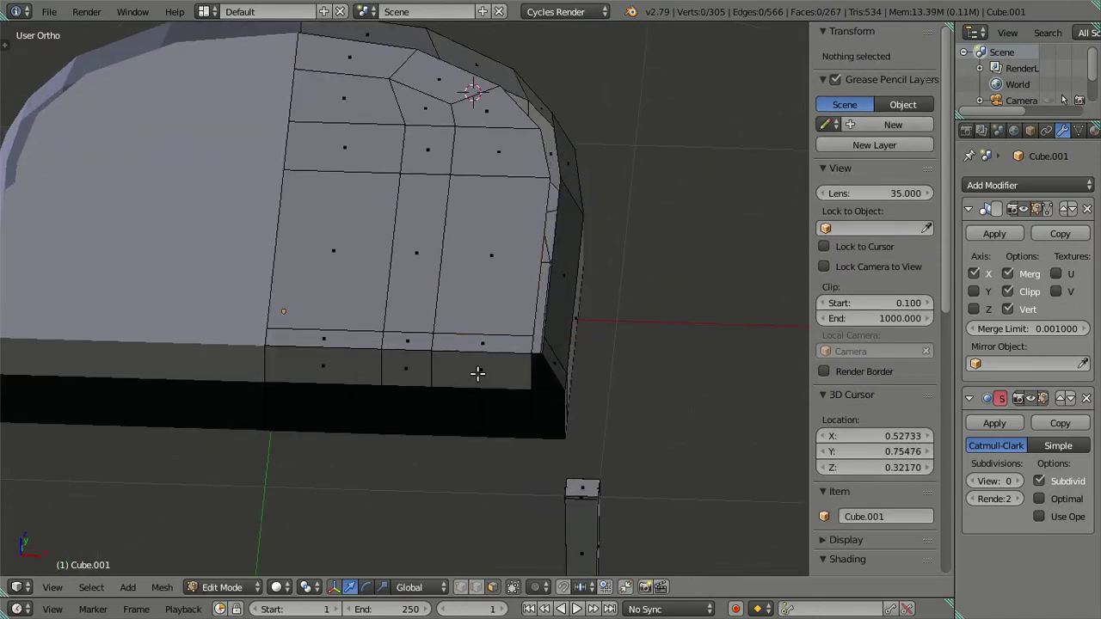
click(469, 363)
click(331, 360)
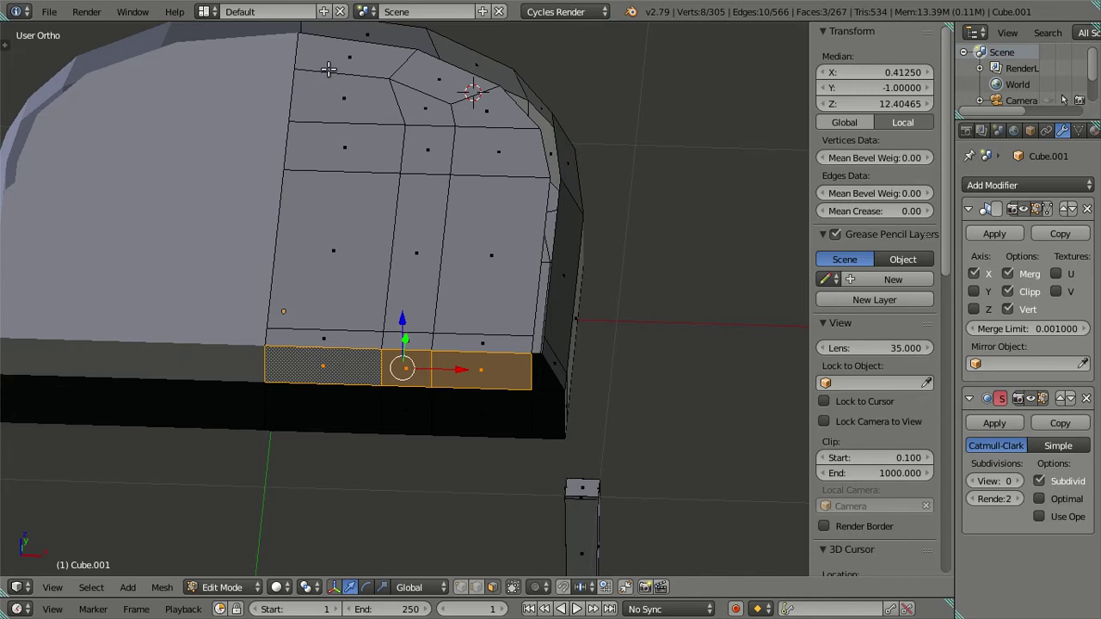
click(329, 65)
click(470, 340)
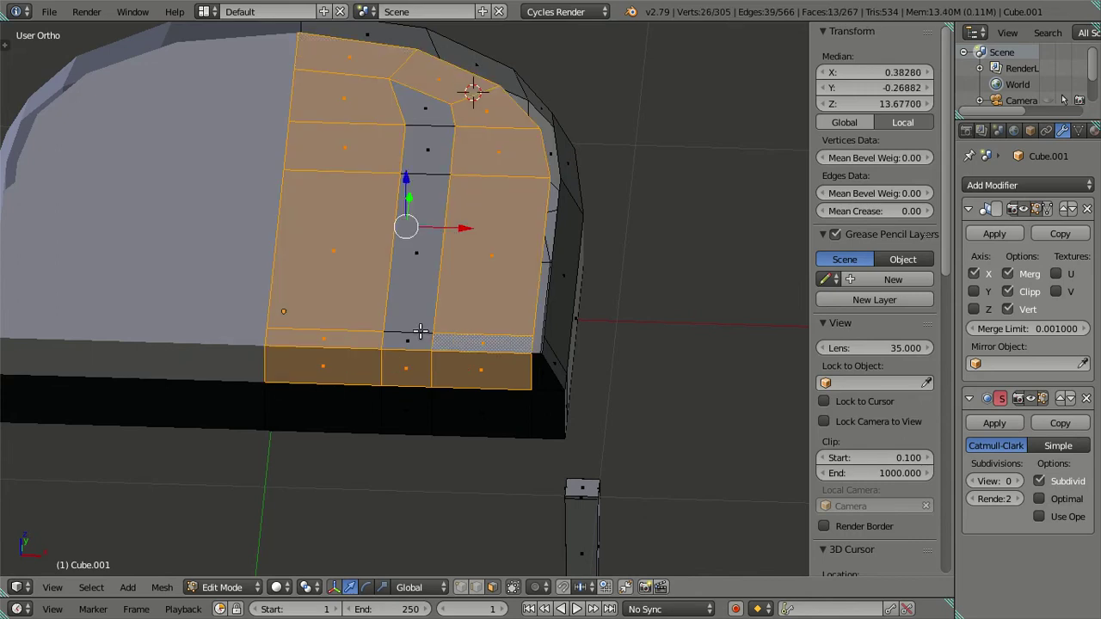
click(429, 108)
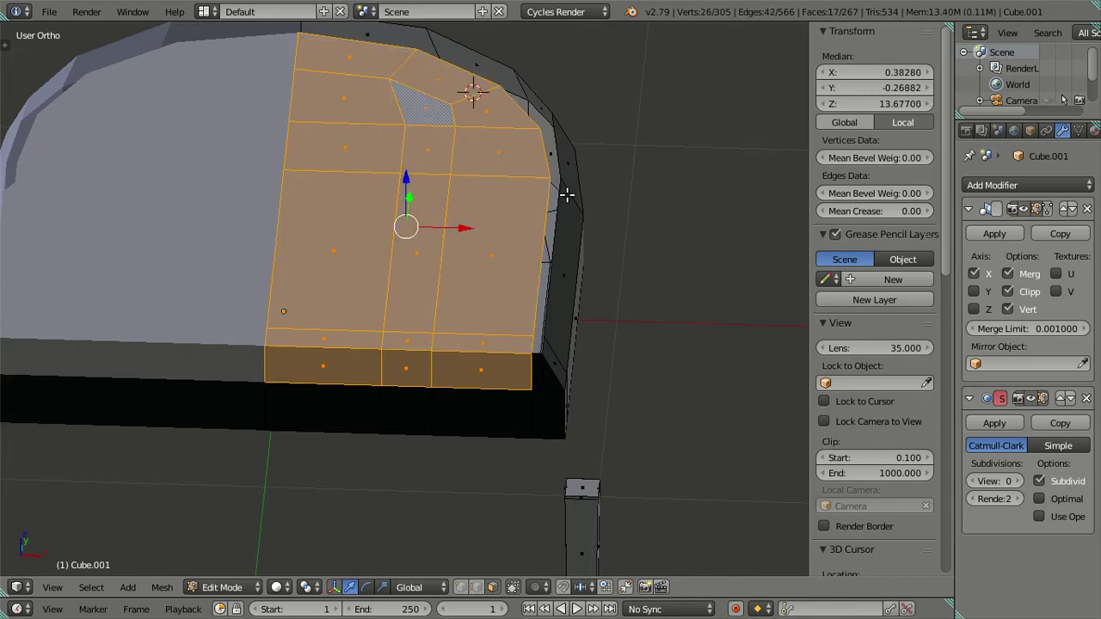
Step: Open the Ctrl+F face menu without applying, deselect, and select a face on the seat's side
key(ctrl+f)
click(526, 178)
drag(526, 177, 536, 177)
key(a)
drag(564, 278, 467, 291)
right_click(459, 250)
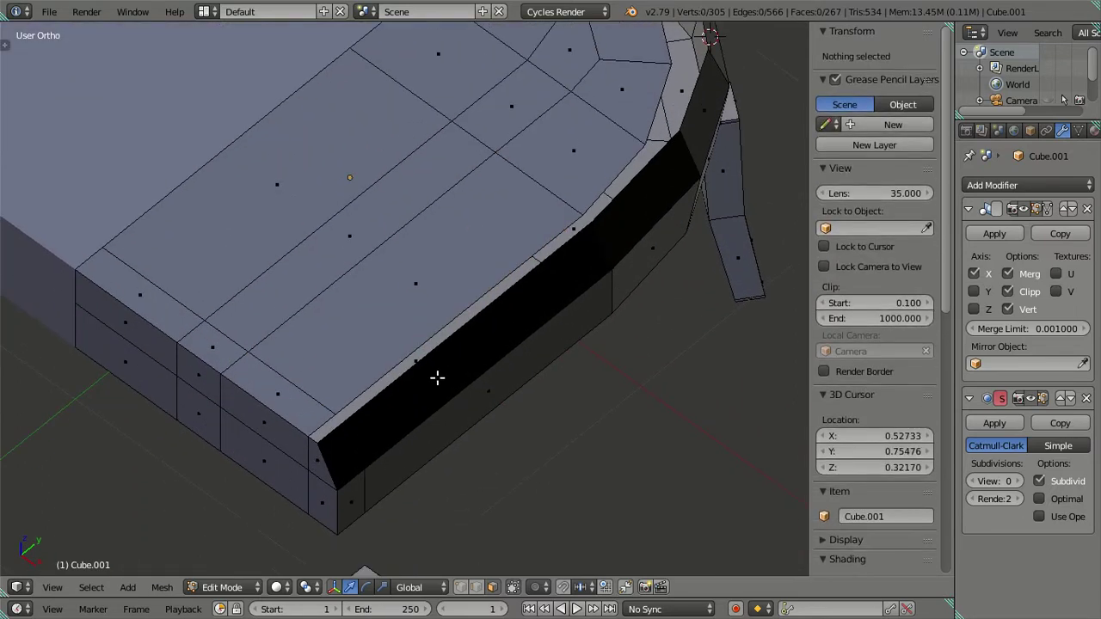
Step: In vertex mode, select the short bevel edges at the seat corner and fill the first gap with a face
key(Tab)
scroll(up, 3)
key(Tab)
scroll(down, 3)
click(461, 587)
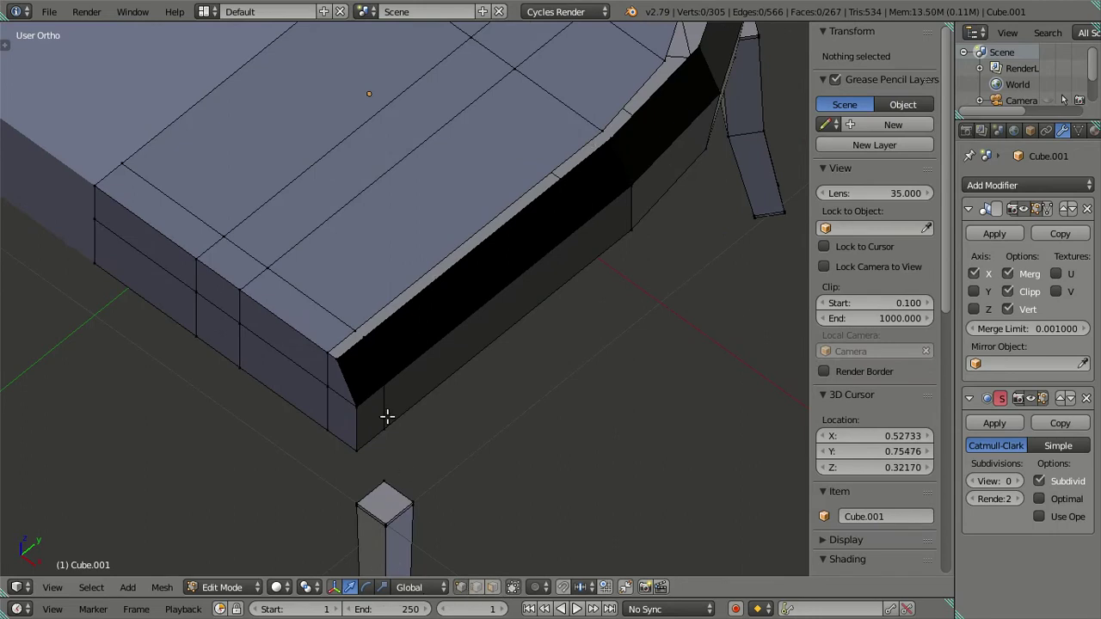
scroll(up, 3)
right_click(337, 331)
drag(501, 333, 364, 268)
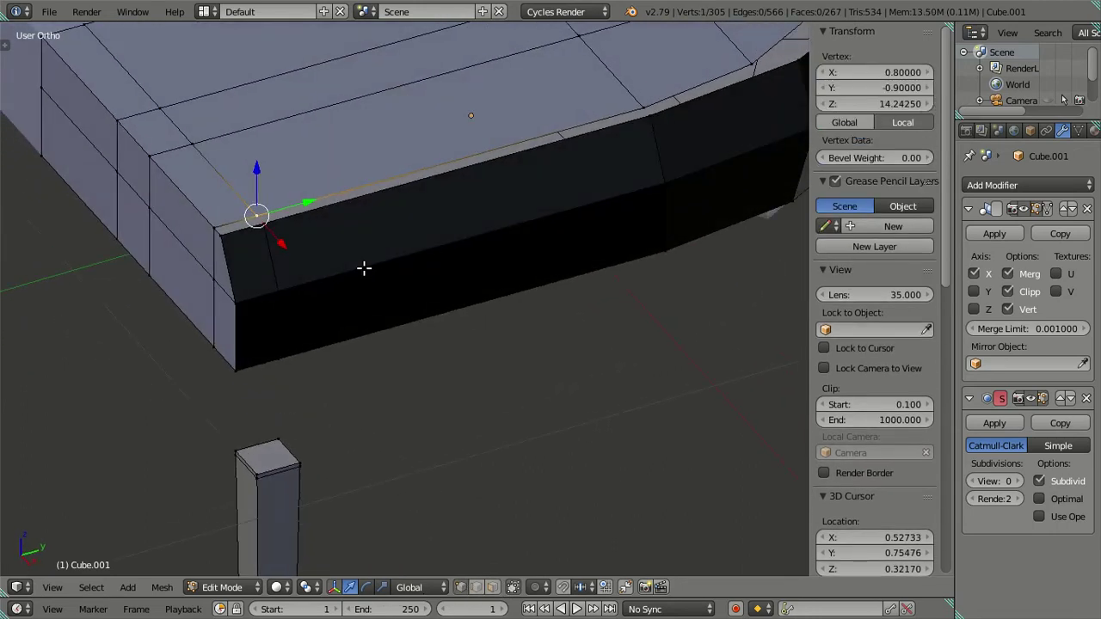
right_click(262, 222)
drag(238, 226, 307, 231)
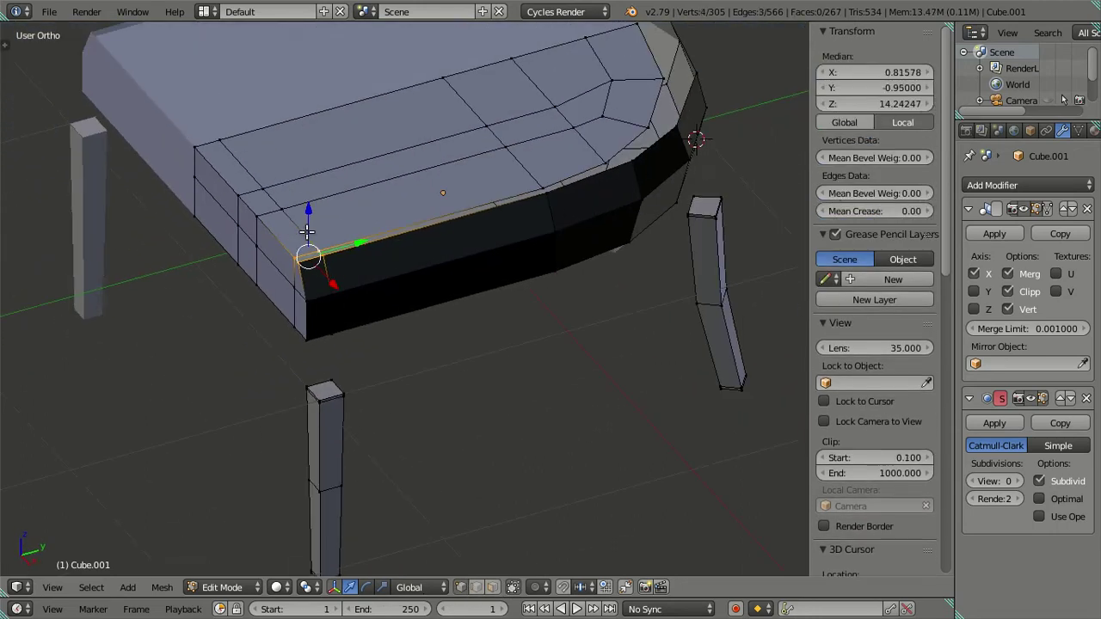
scroll(up, 3)
scroll(up, 3)
right_click(506, 203)
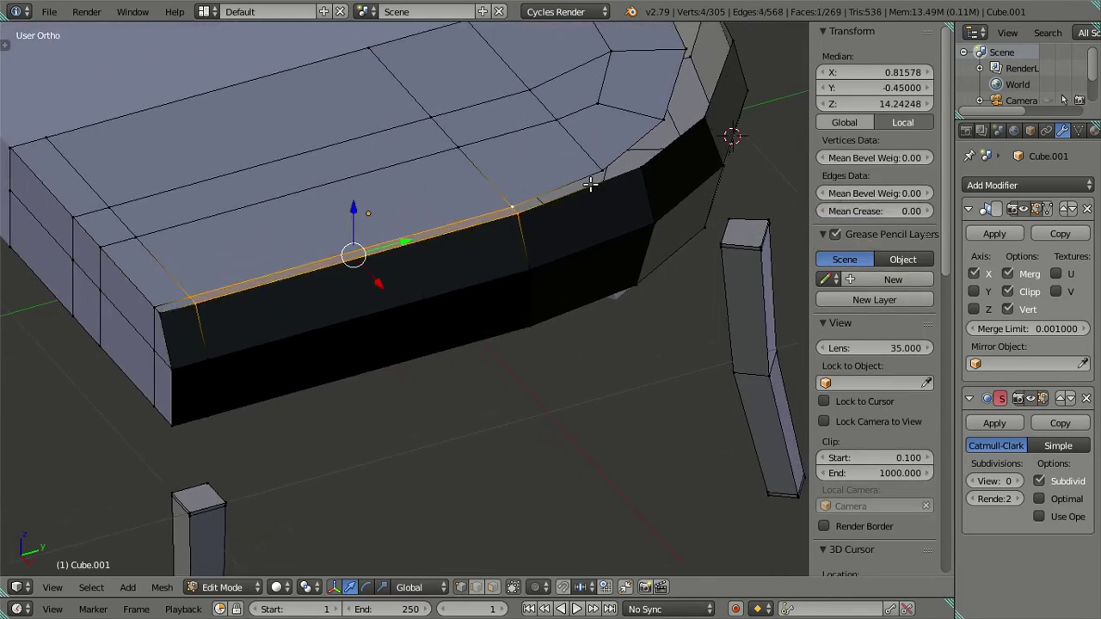
right_click(627, 175)
right_click(587, 165)
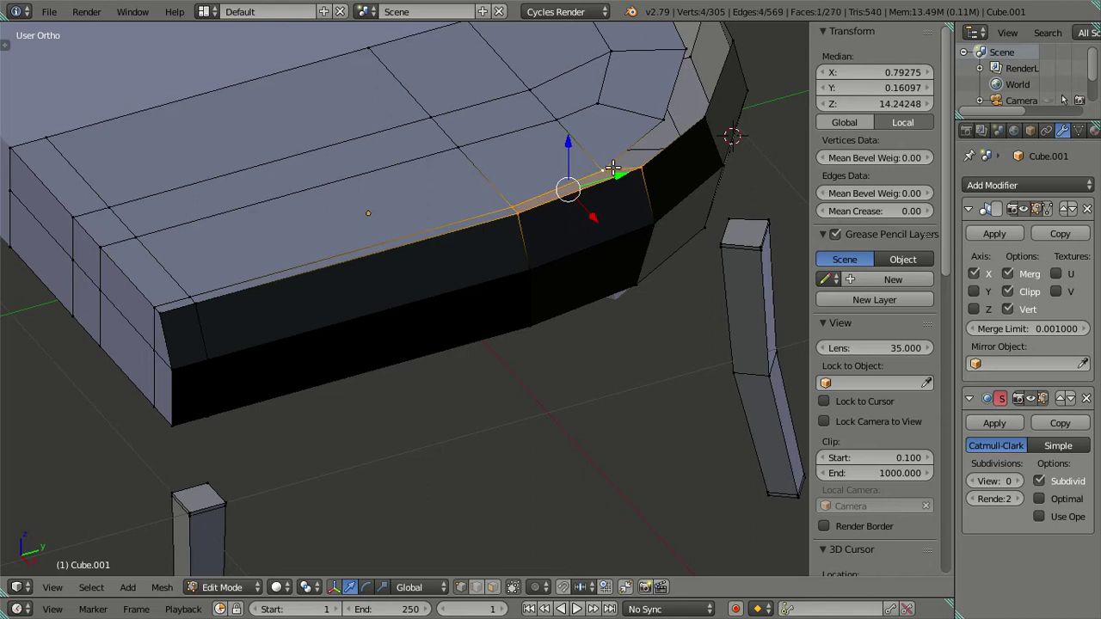
scroll(up, 3)
scroll(up, 3)
right_click(563, 256)
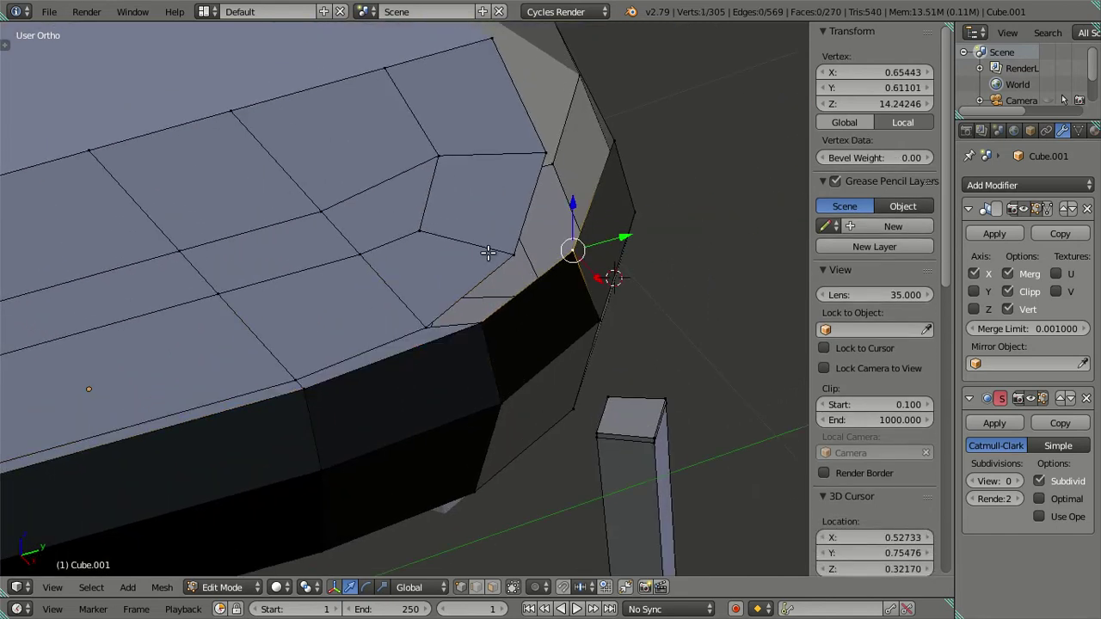
key(f)
Step: Fill the remaining lower and upper corner gaps with faces
scroll(down, 3)
right_click(602, 101)
key(f)
scroll(up, 3)
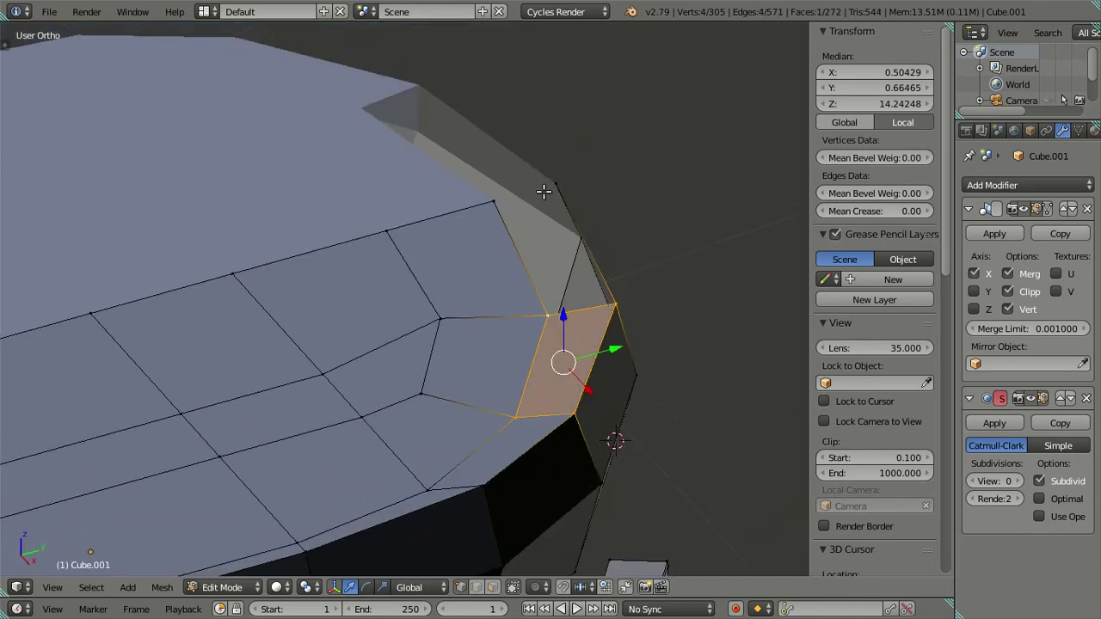
right_click(549, 186)
key(f)
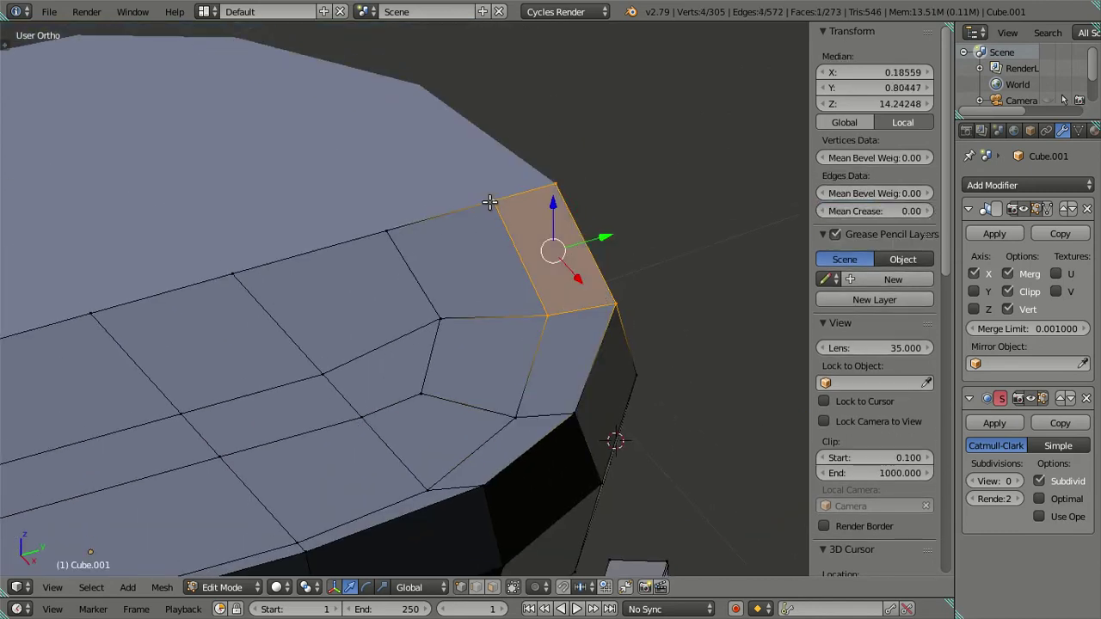
key(a)
Step: In Top view, slide the rounded-corner edge loop slightly left
scroll(down, 3)
drag(499, 258, 562, 310)
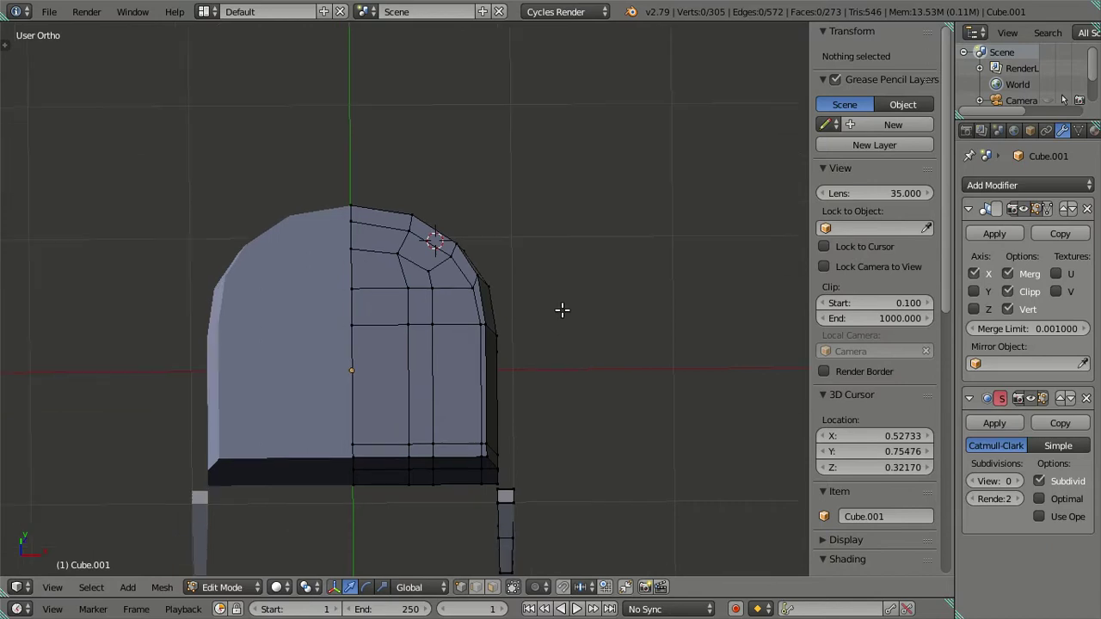
scroll(up, 3)
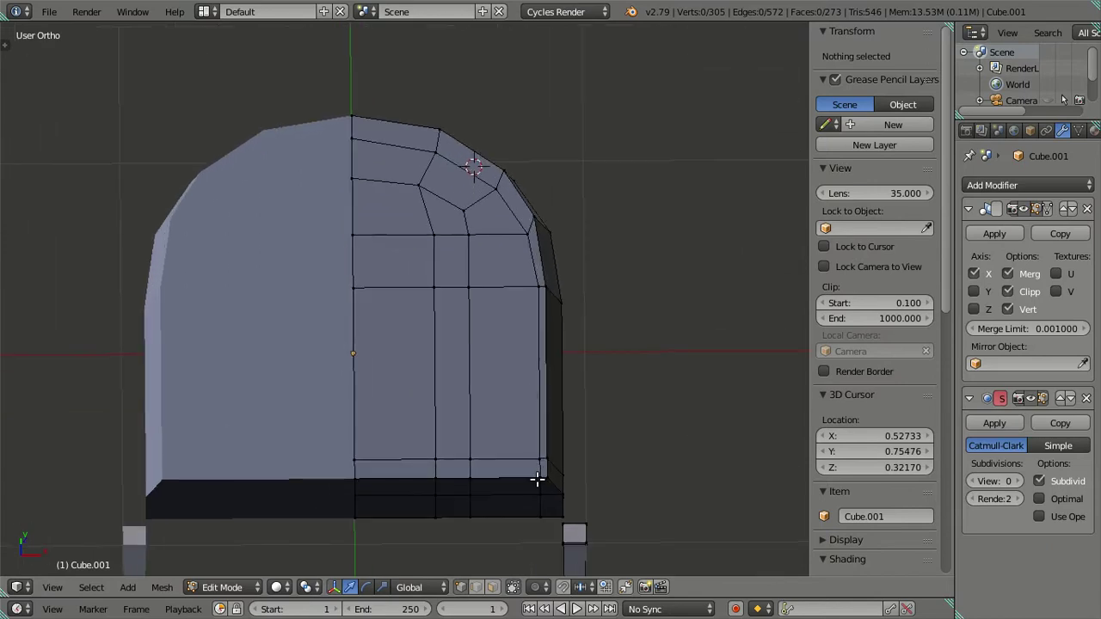
right_click(537, 479)
right_click(361, 146)
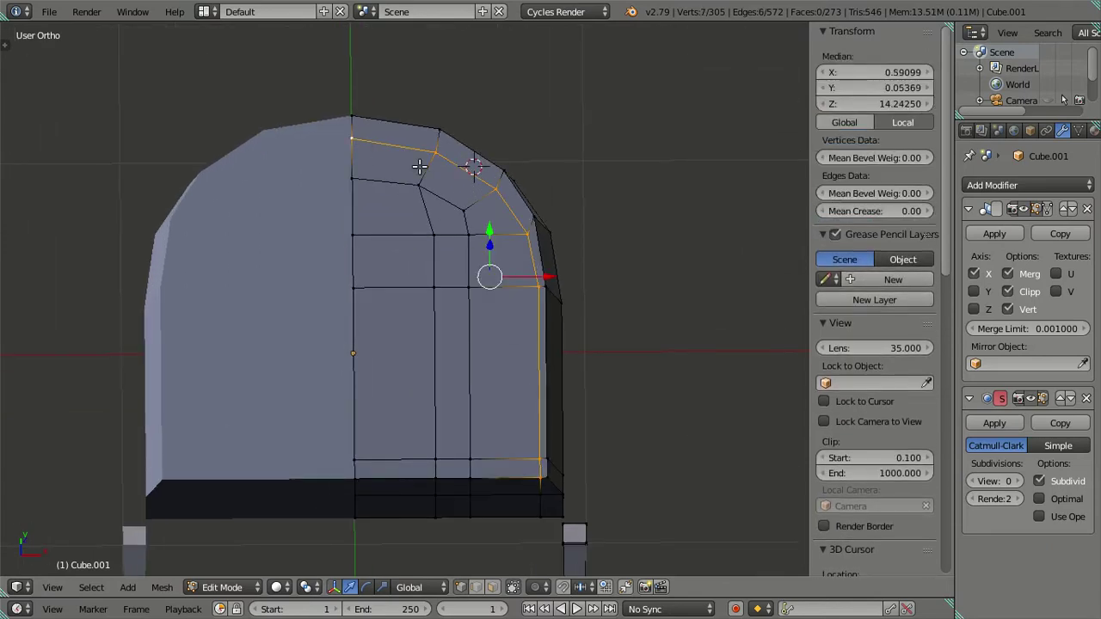
scroll(down, 3)
key(KP_7)
scroll(up, 3)
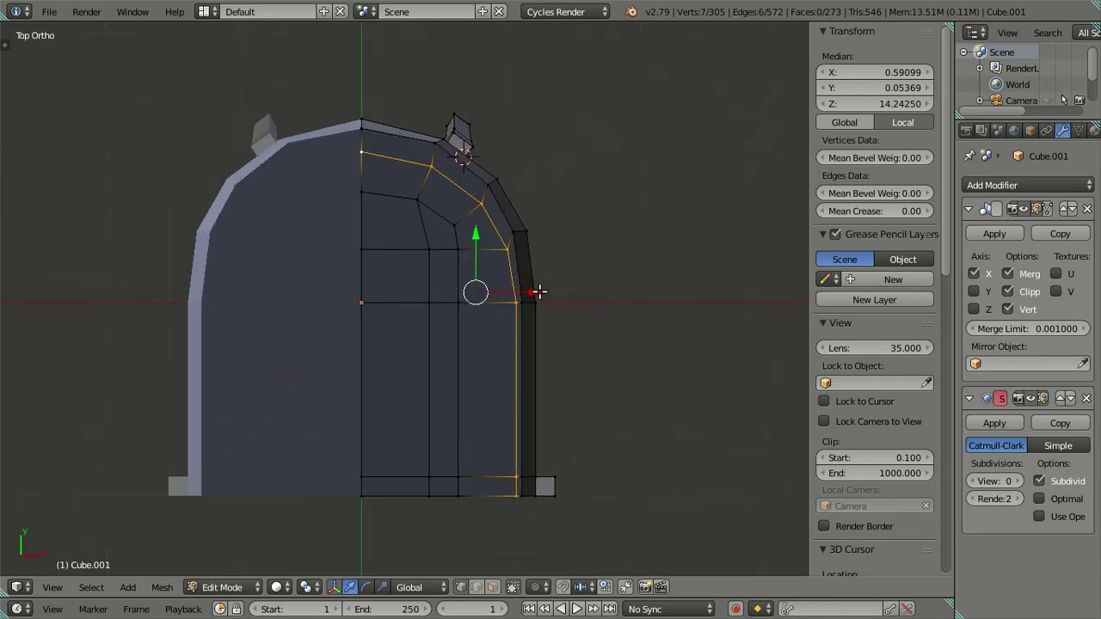
scroll(up, 3)
drag(548, 293, 528, 282)
Step: Move a corner vertex along Y to even out the rounded corner
right_click(508, 234)
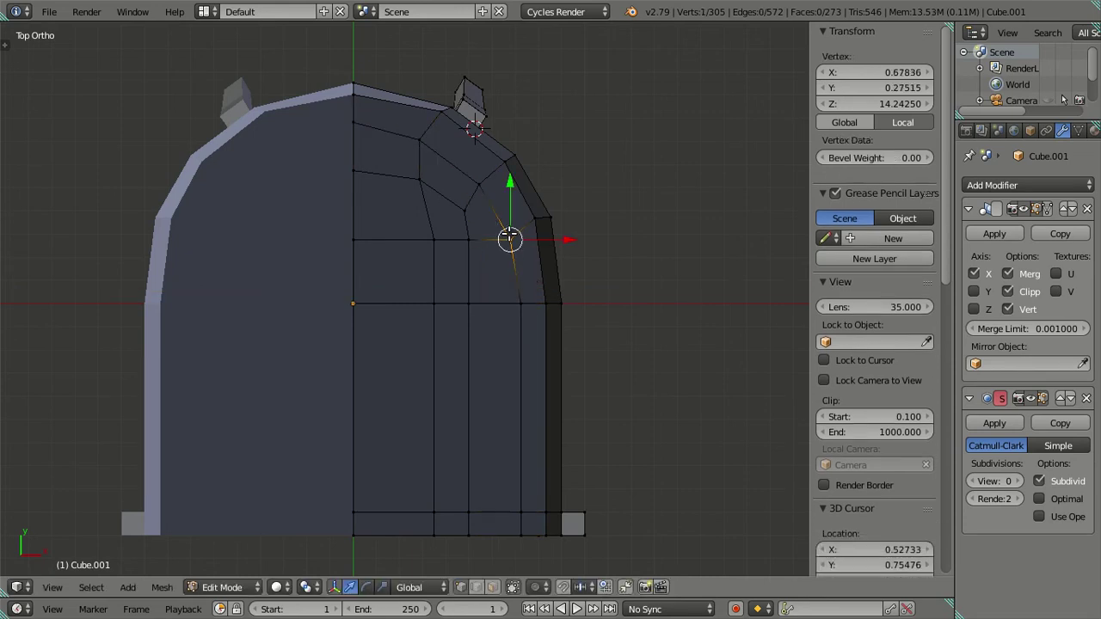
right_click(486, 181)
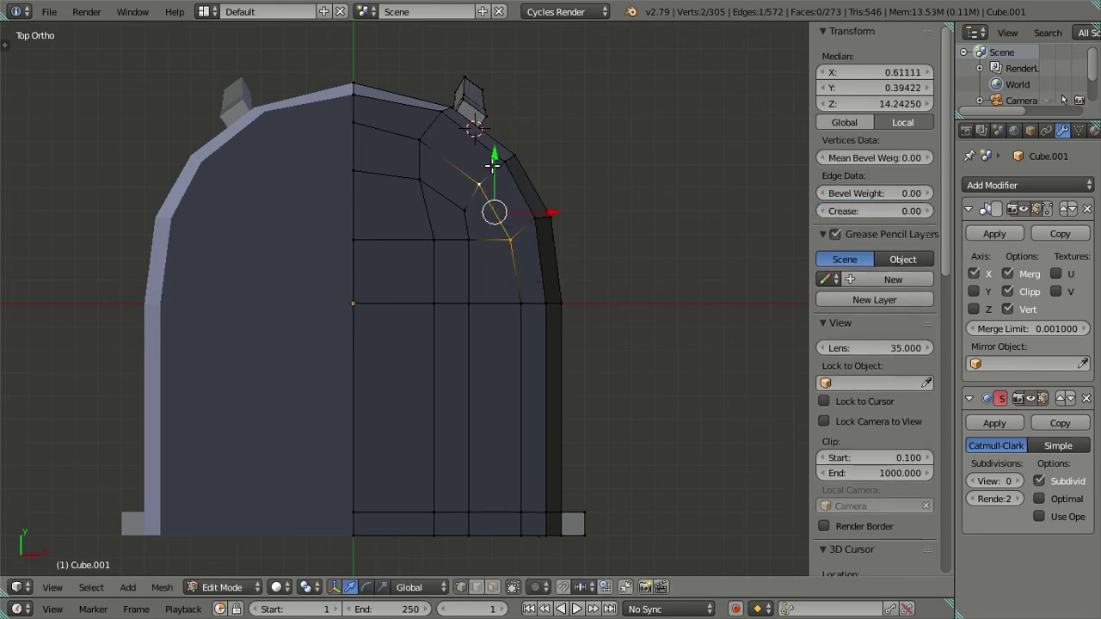
right_click(508, 222)
key(g)
key(y)
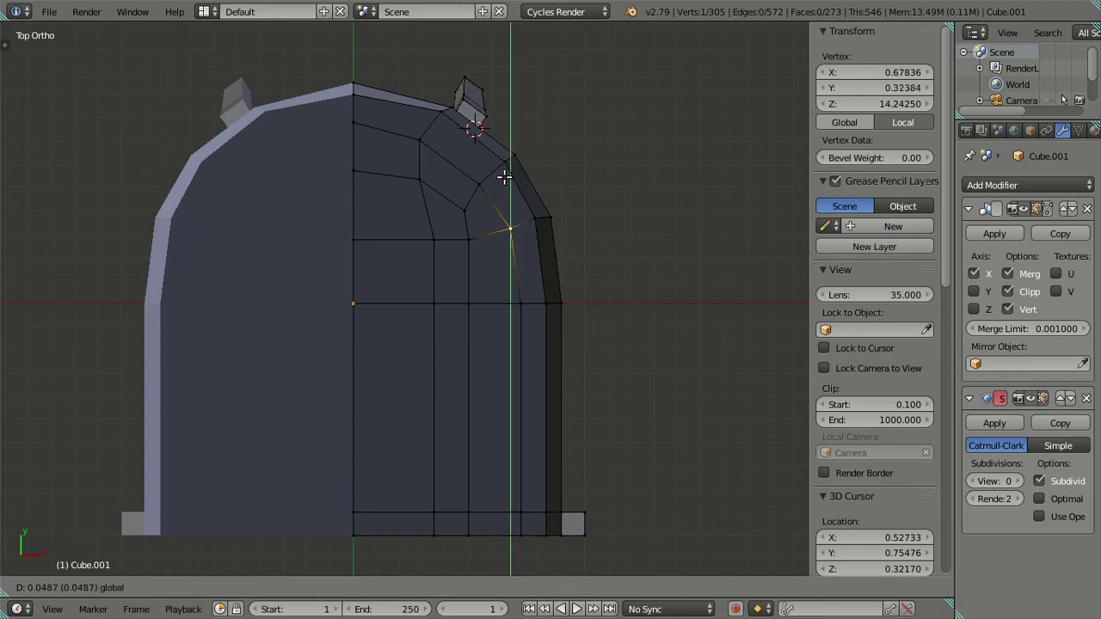
click(504, 177)
Step: Reposition two more corner vertices, one freely and one along X, then exit Edit Mode
right_click(479, 183)
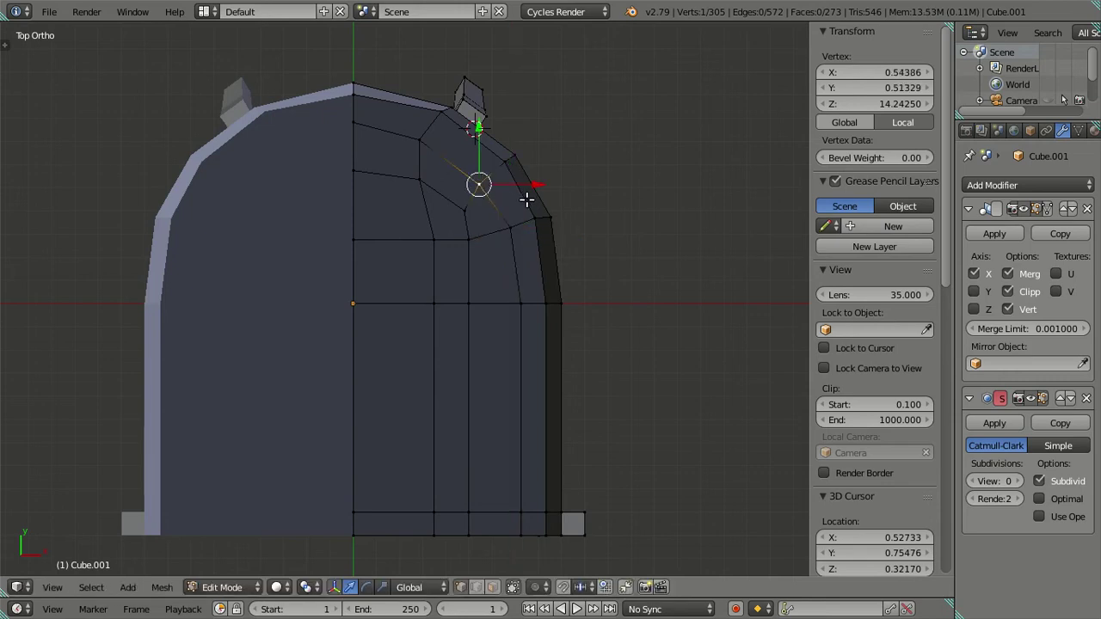
key(g)
click(532, 202)
right_click(437, 148)
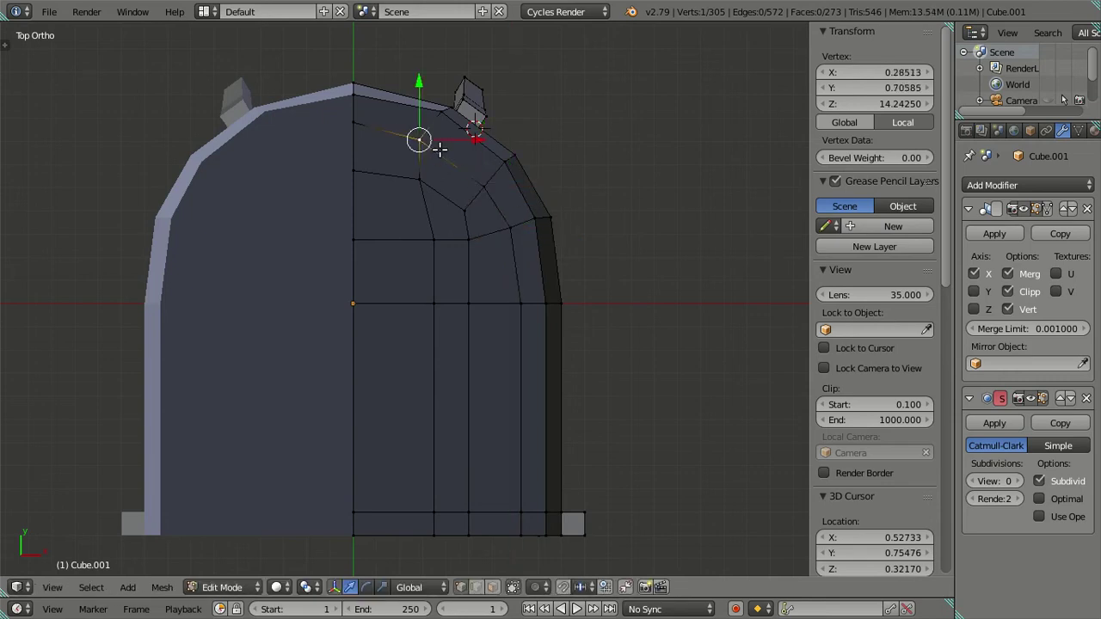
key(g)
key(x)
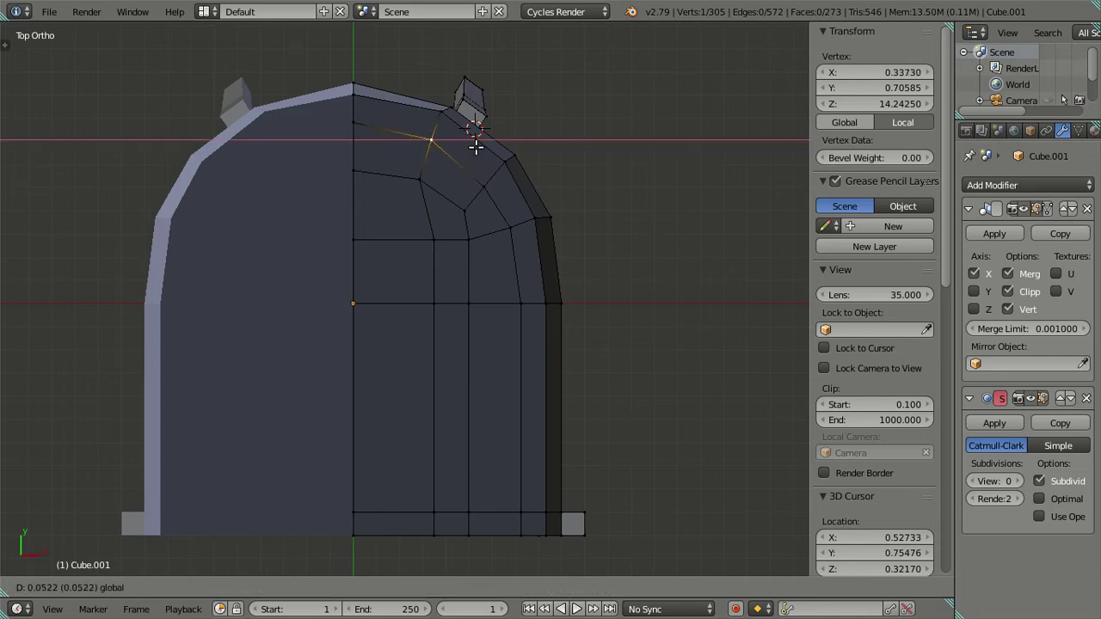
click(476, 147)
key(a)
scroll(down, 3)
drag(501, 275, 418, 344)
key(Tab)
key(Tab)
Step: Flip the normals of the whole seat mesh and check the shading in Object Mode
key(a)
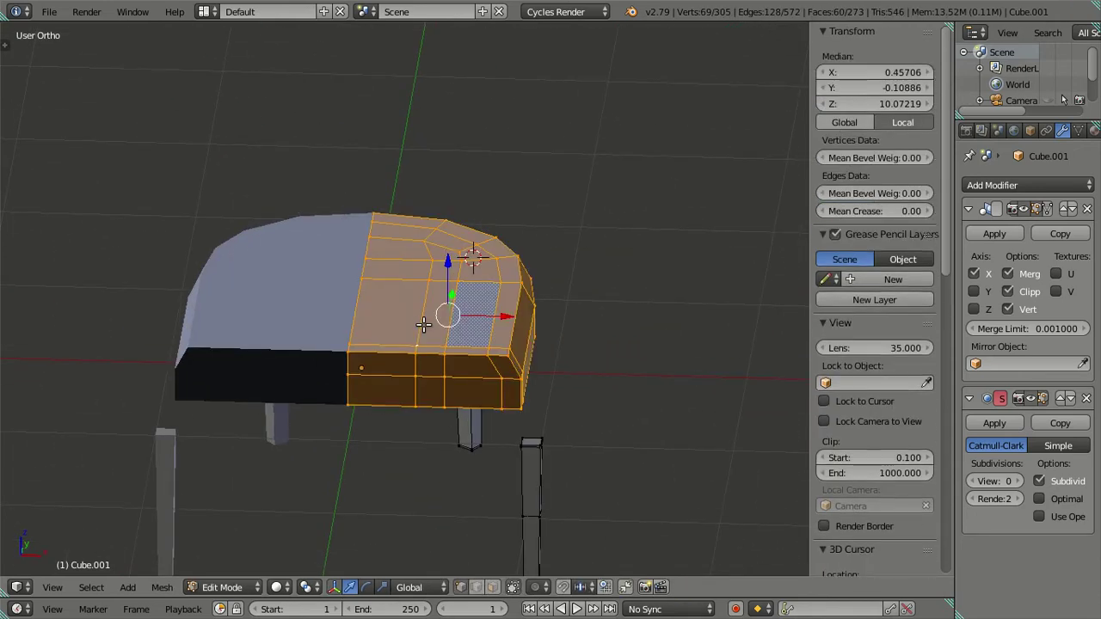
key(ctrl+f)
click(394, 178)
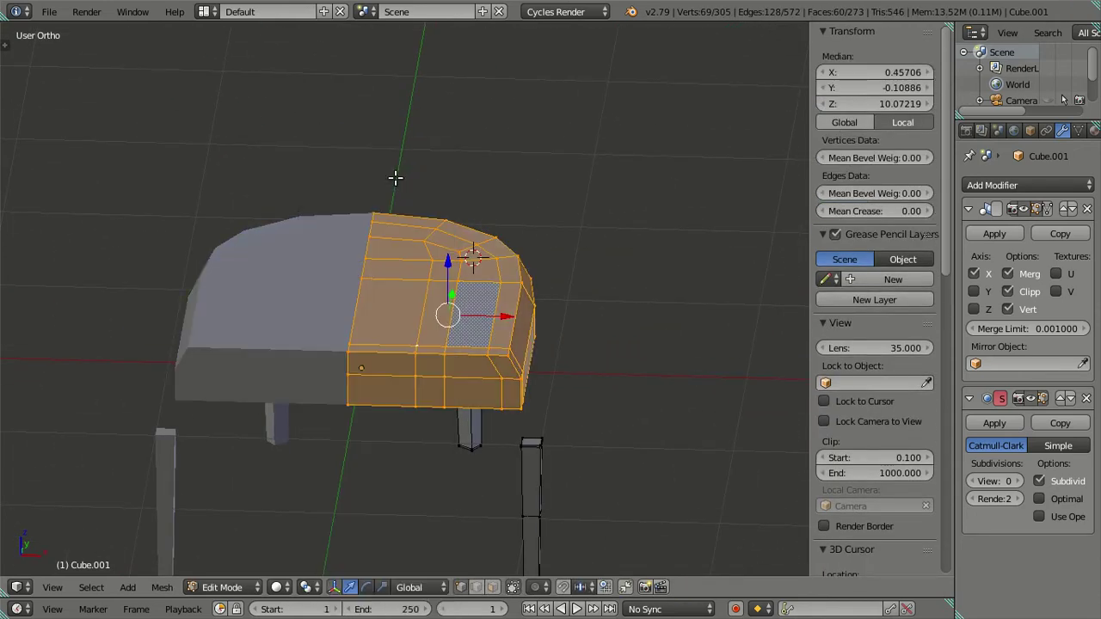
key(a)
drag(541, 315, 458, 355)
key(Tab)
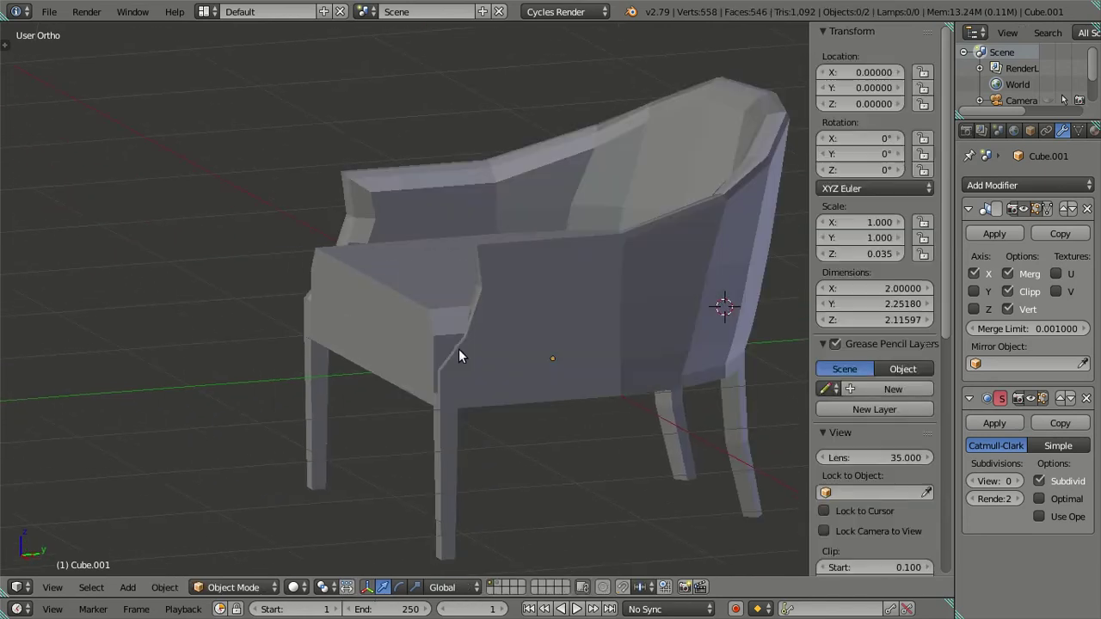
scroll(up, 3)
scroll(up, 3)
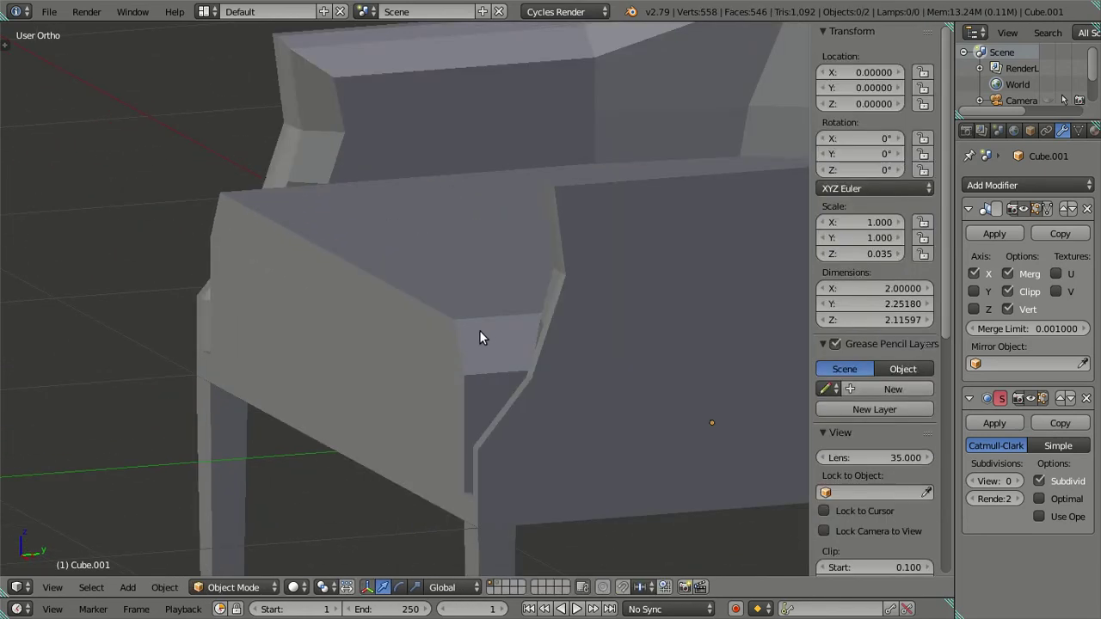
Step: Shift the top front edge loop back 0.0663 along Y
right_click(493, 322)
right_click(348, 256)
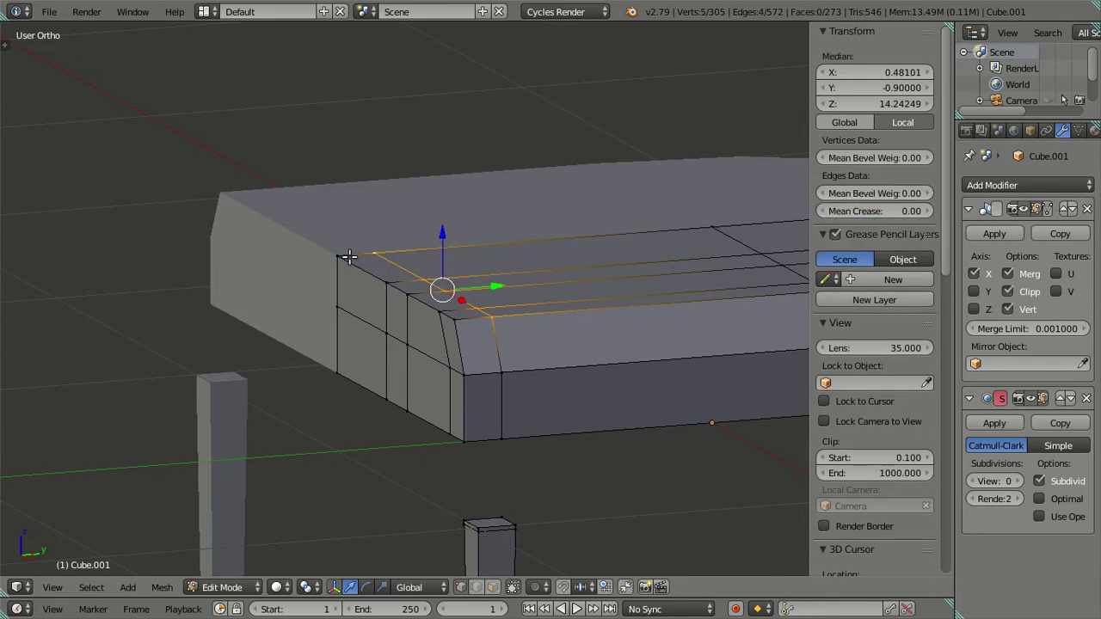
drag(486, 286, 510, 286)
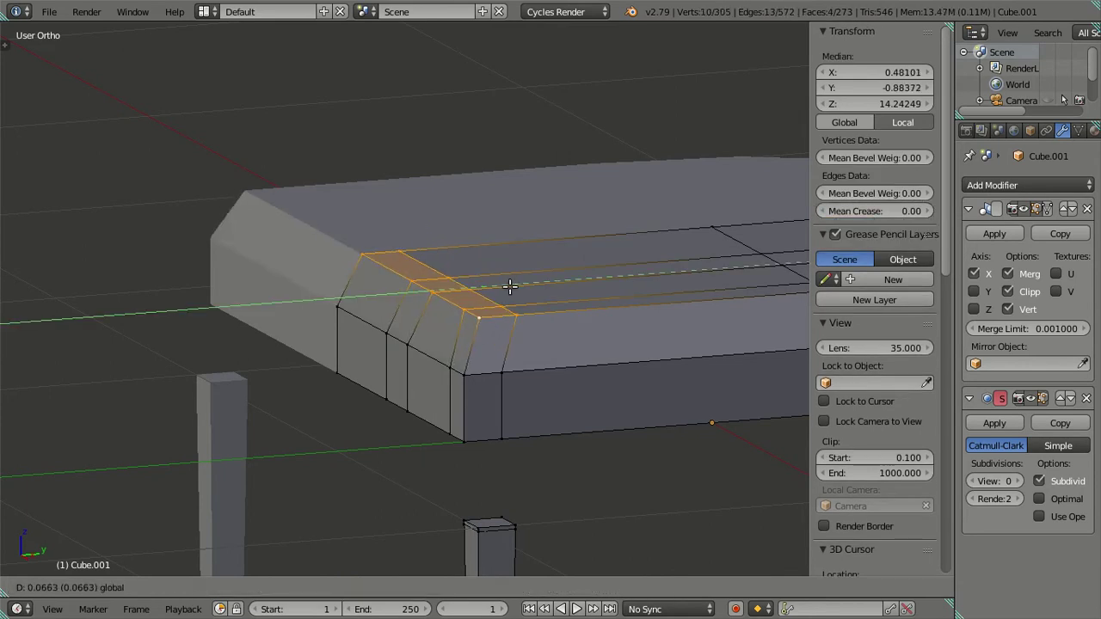
click(514, 288)
key(a)
drag(514, 288, 437, 295)
drag(361, 311, 460, 411)
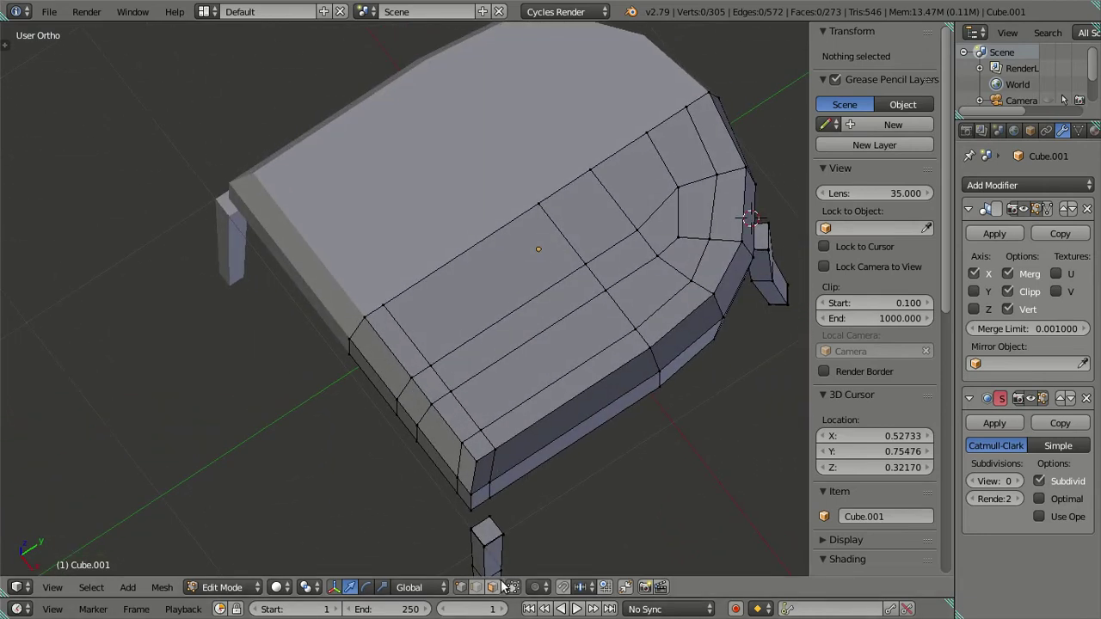
Step: Select the inner seat-top face loops and lift them 0.0463 upward in front view
right_click(542, 350)
right_click(677, 161)
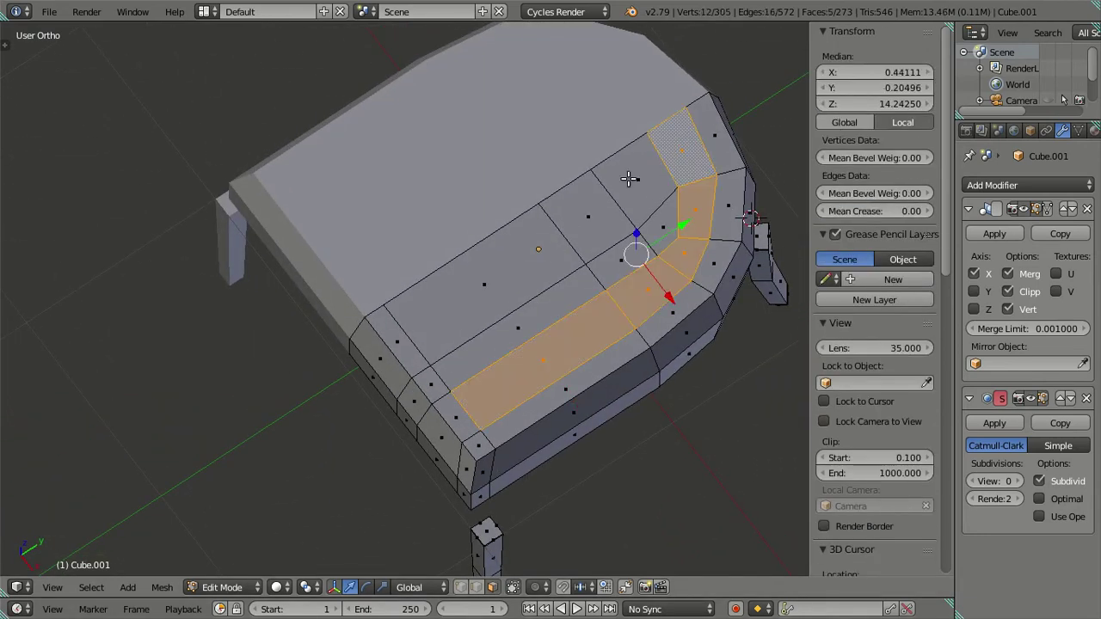
right_click(516, 269)
right_click(498, 334)
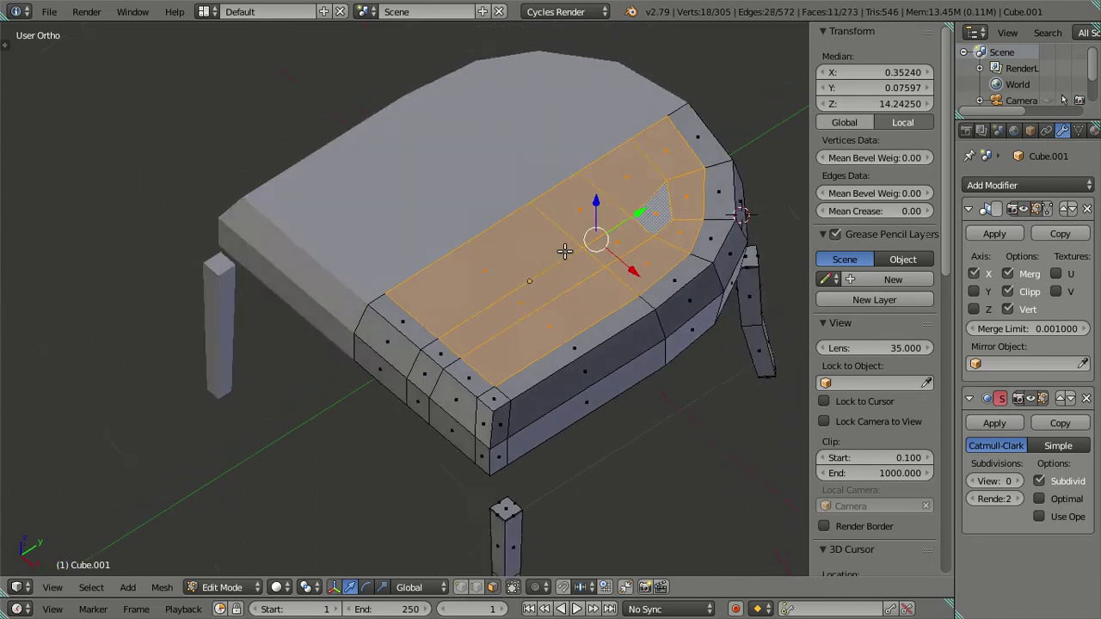
drag(653, 238, 602, 215)
drag(542, 295, 497, 364)
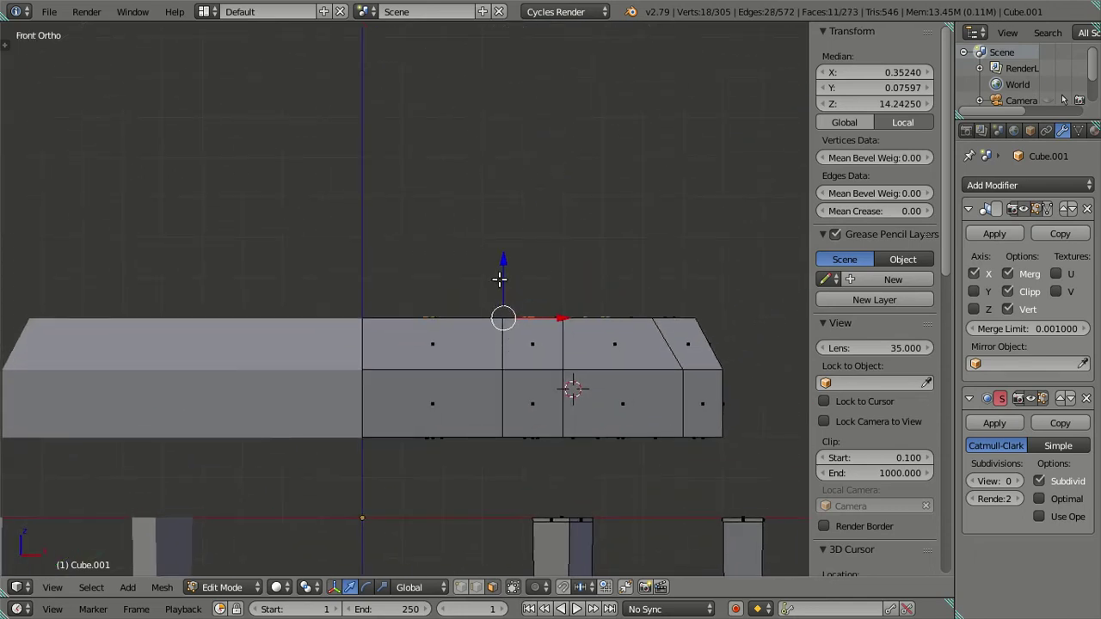
drag(505, 262, 505, 250)
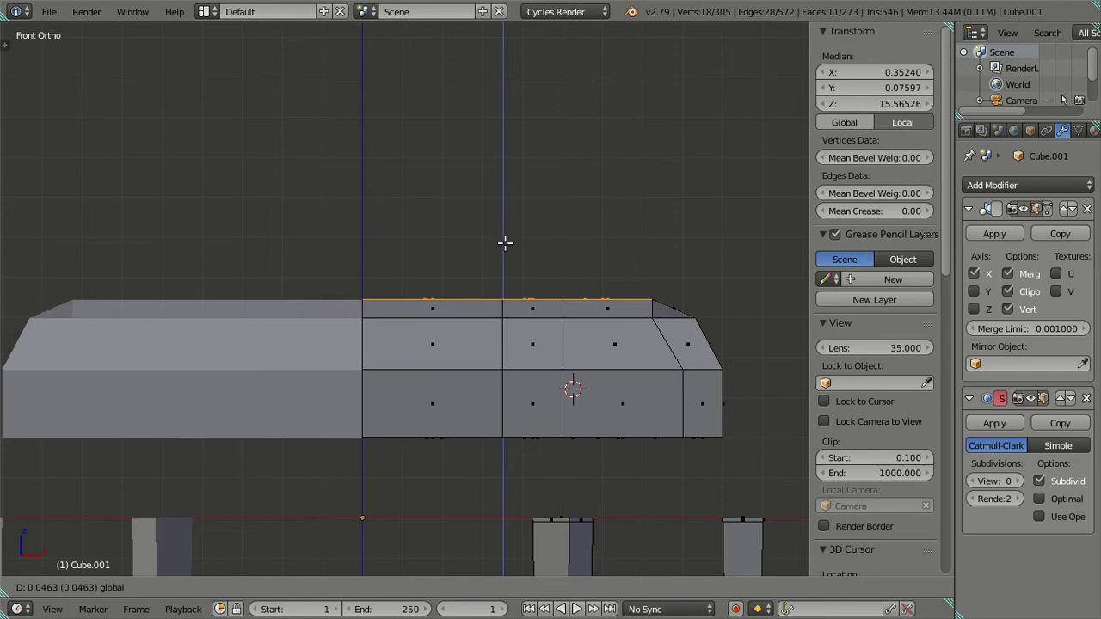
click(505, 243)
drag(505, 243, 561, 175)
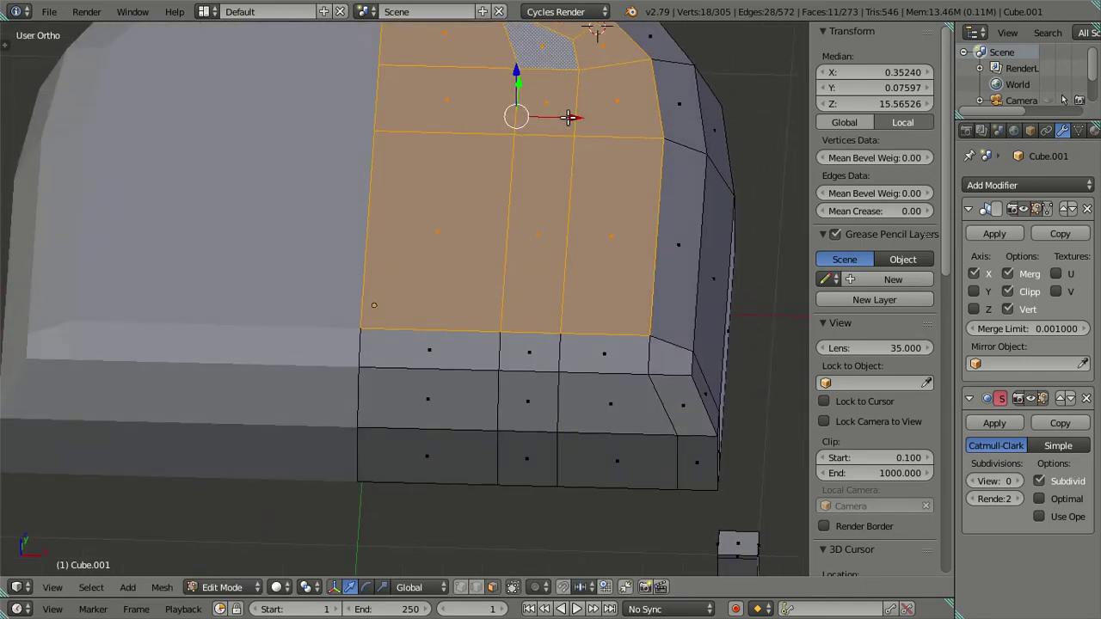
scroll(down, 3)
drag(533, 110, 513, 341)
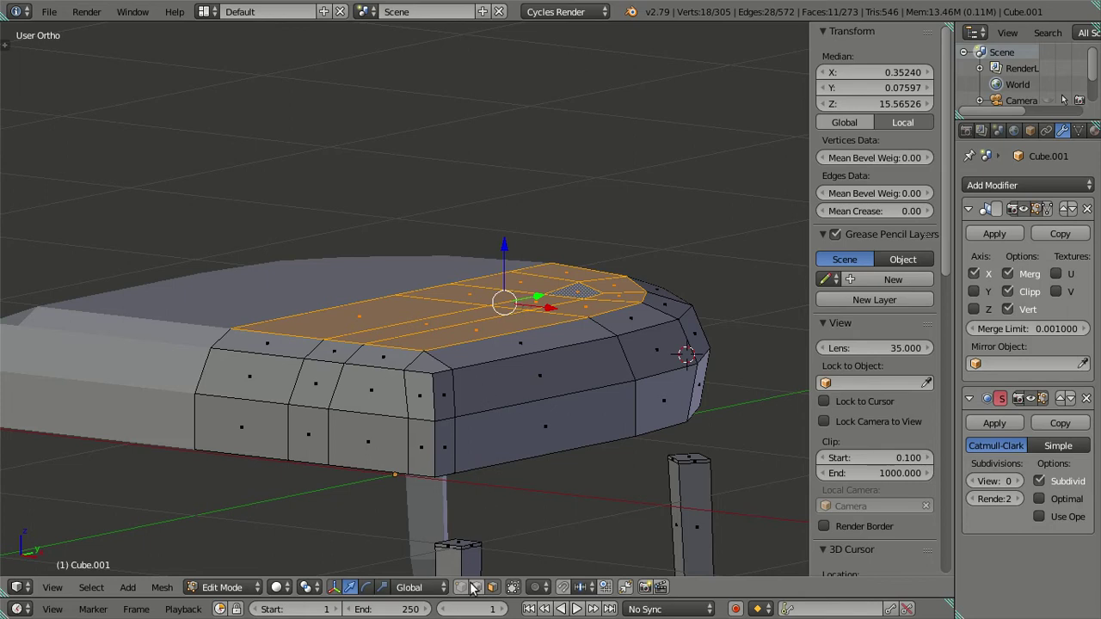
Step: Nudge a single armrest edge sideways along X
right_click(510, 335)
drag(510, 334, 496, 243)
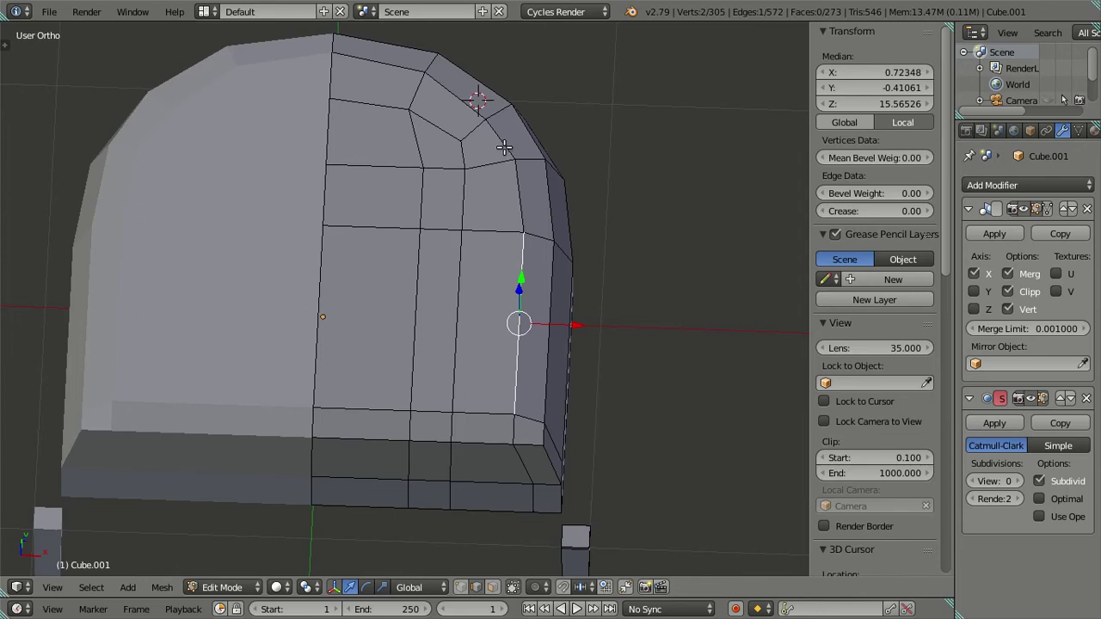
drag(581, 261, 568, 271)
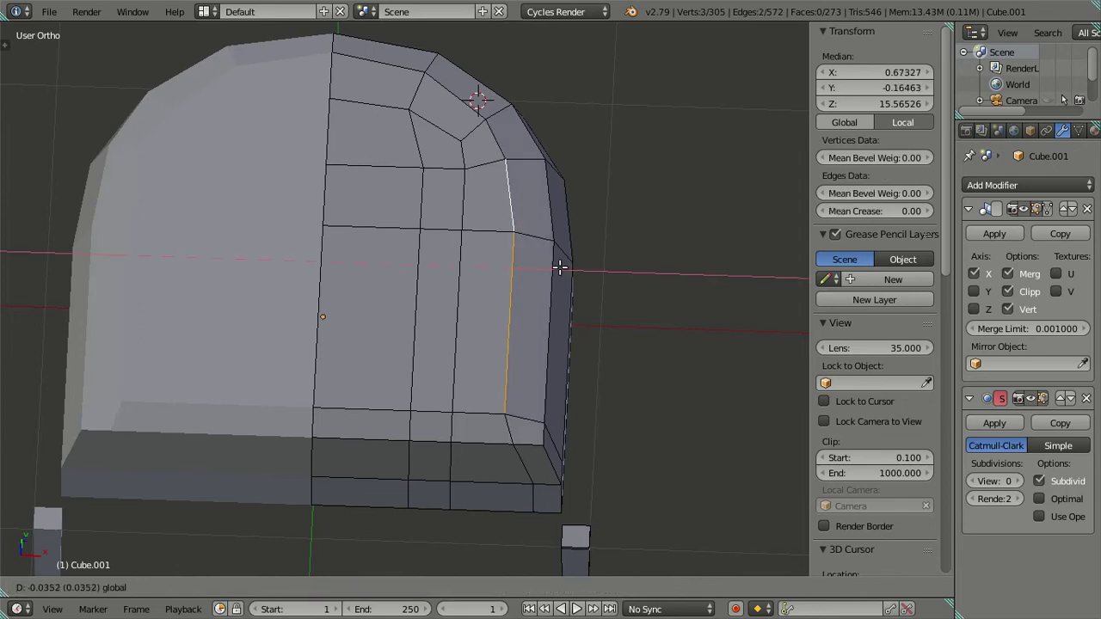
click(561, 268)
drag(494, 307, 546, 211)
Step: Review the chair from several angles, then view the seat from the top in wireframe
key(Tab)
key(Tab)
drag(576, 264, 467, 287)
scroll(up, 3)
drag(421, 344, 501, 350)
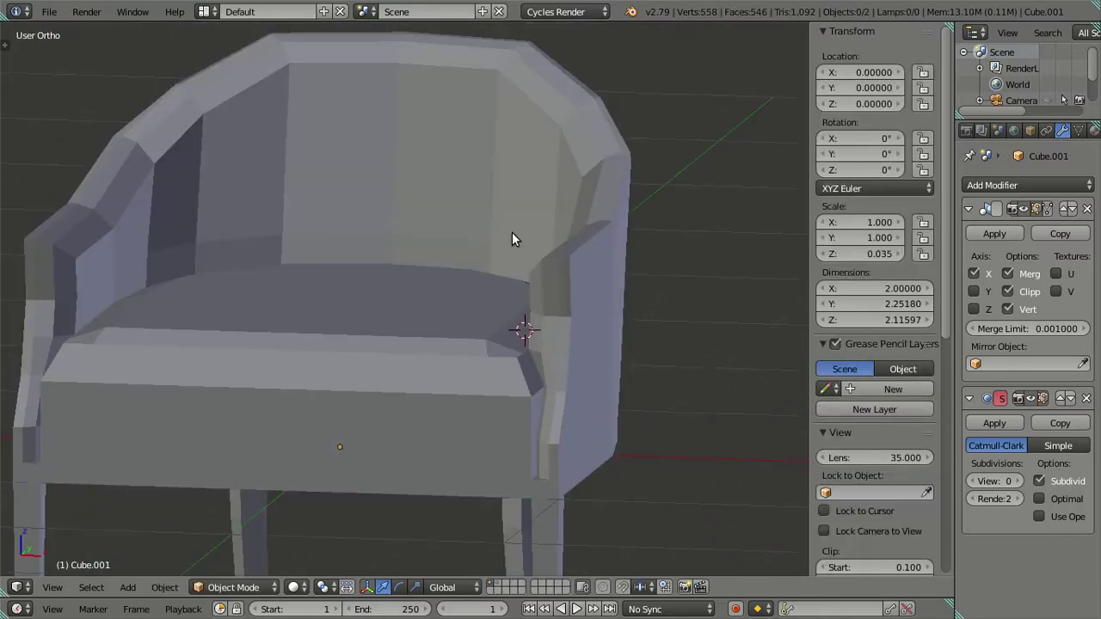
drag(411, 298, 276, 335)
drag(422, 331, 467, 405)
key(KP_7)
scroll(up, 3)
key(z)
Step: Cut a new edge loop across the seat cushion and slide it 0.3816 along Y
key(ctrl+r)
click(574, 304)
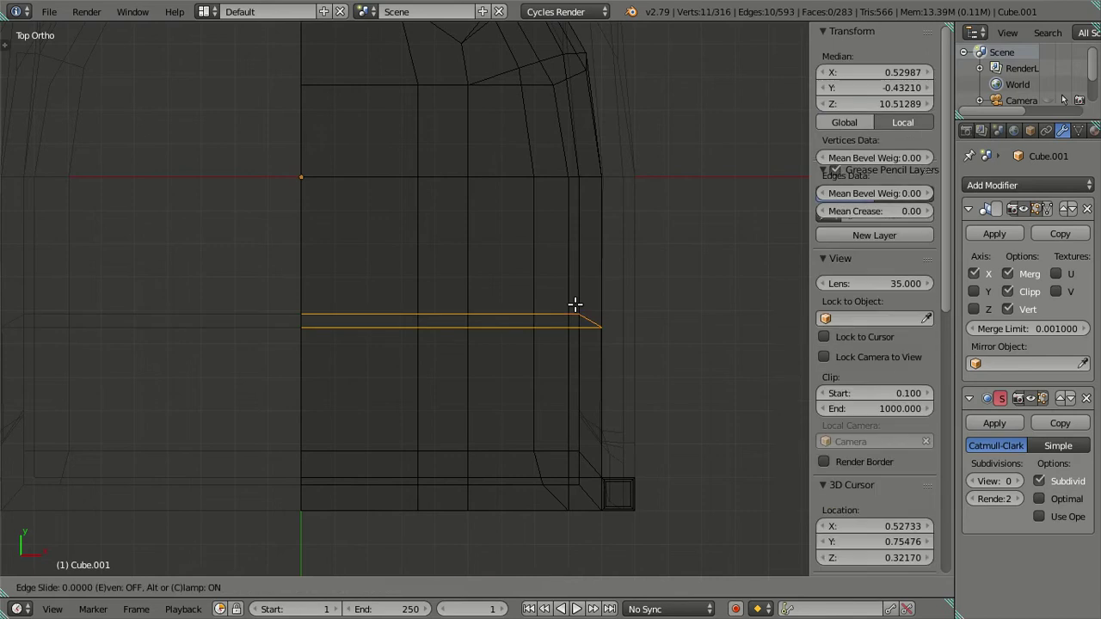
click(538, 71)
key(g)
key(y)
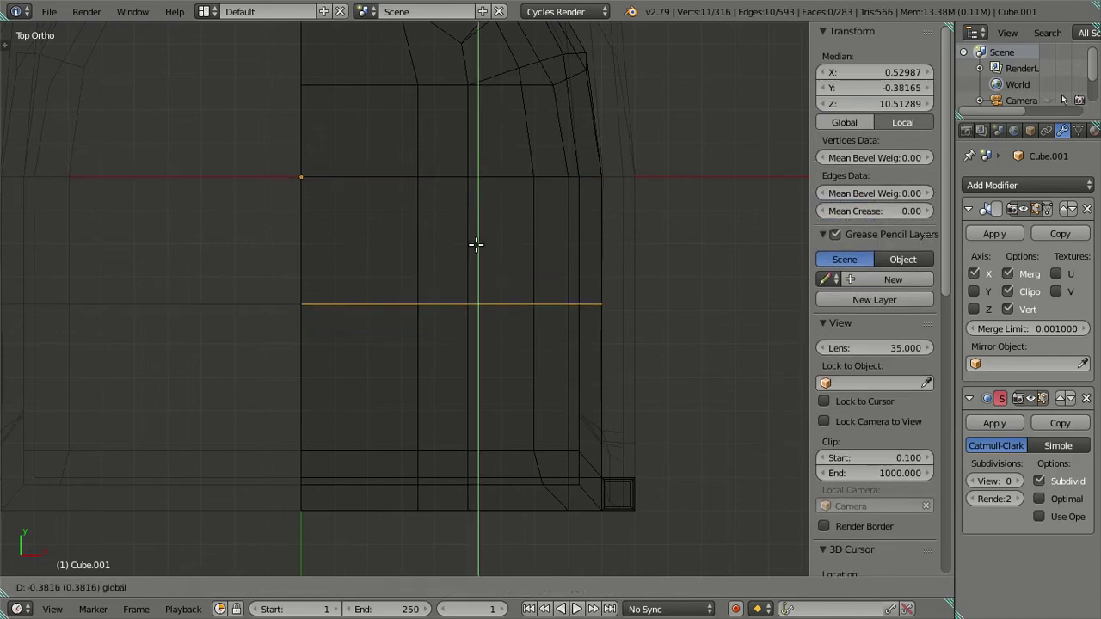
click(485, 258)
key(a)
key(z)
drag(486, 273, 445, 284)
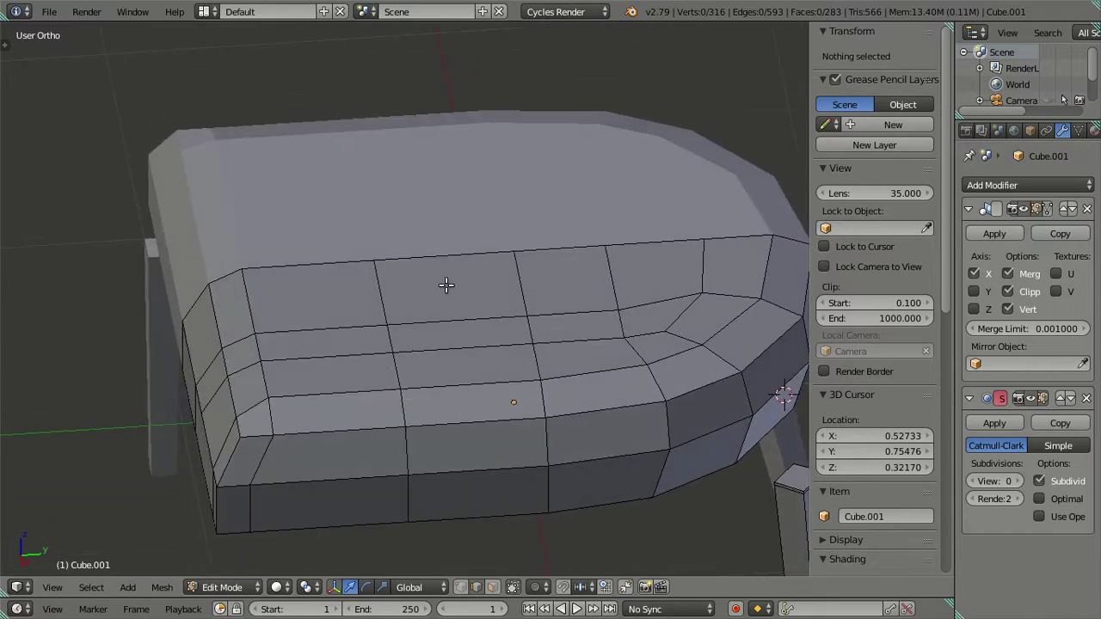
Step: Raise three seat-top faces, then the corner faces, slightly along Z
drag(420, 325, 397, 221)
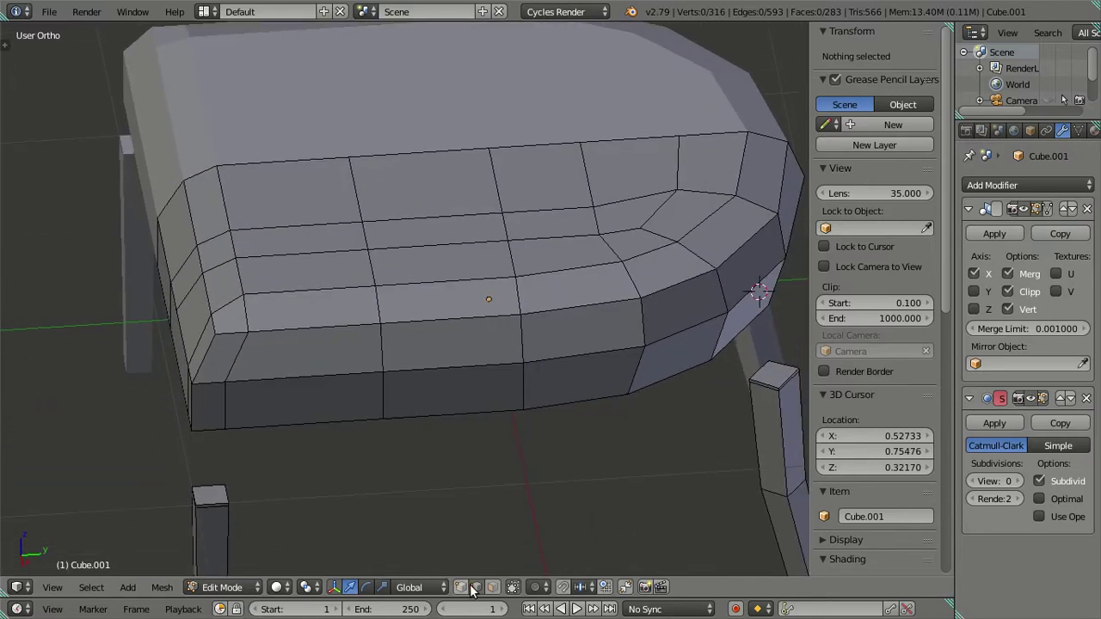
click(484, 216)
click(474, 238)
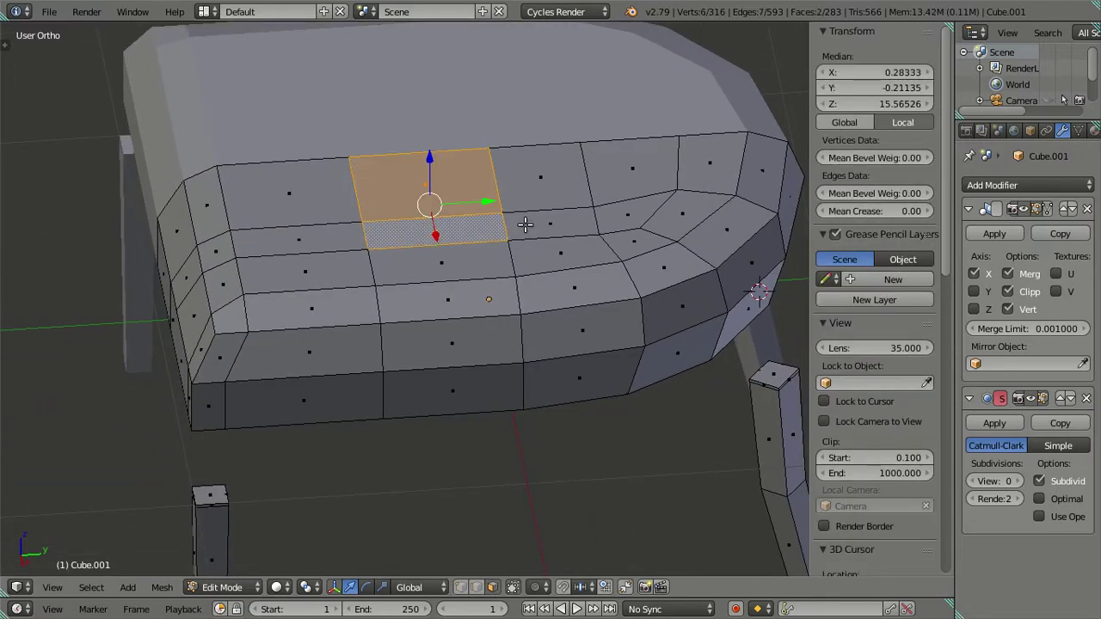
click(524, 200)
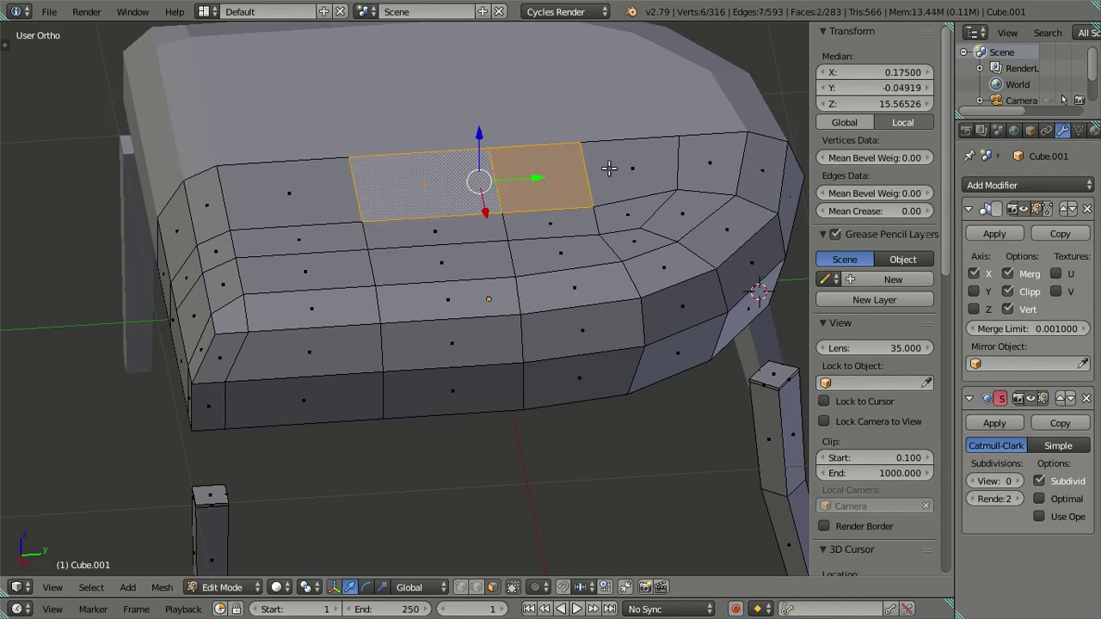
click(609, 168)
drag(456, 210, 505, 141)
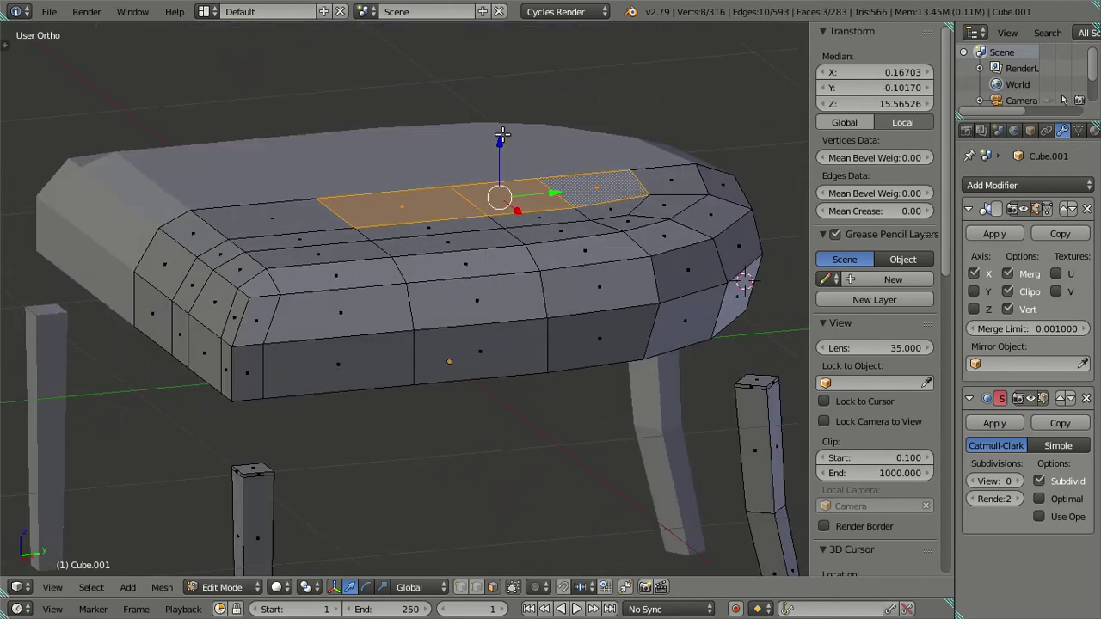
drag(498, 140, 494, 133)
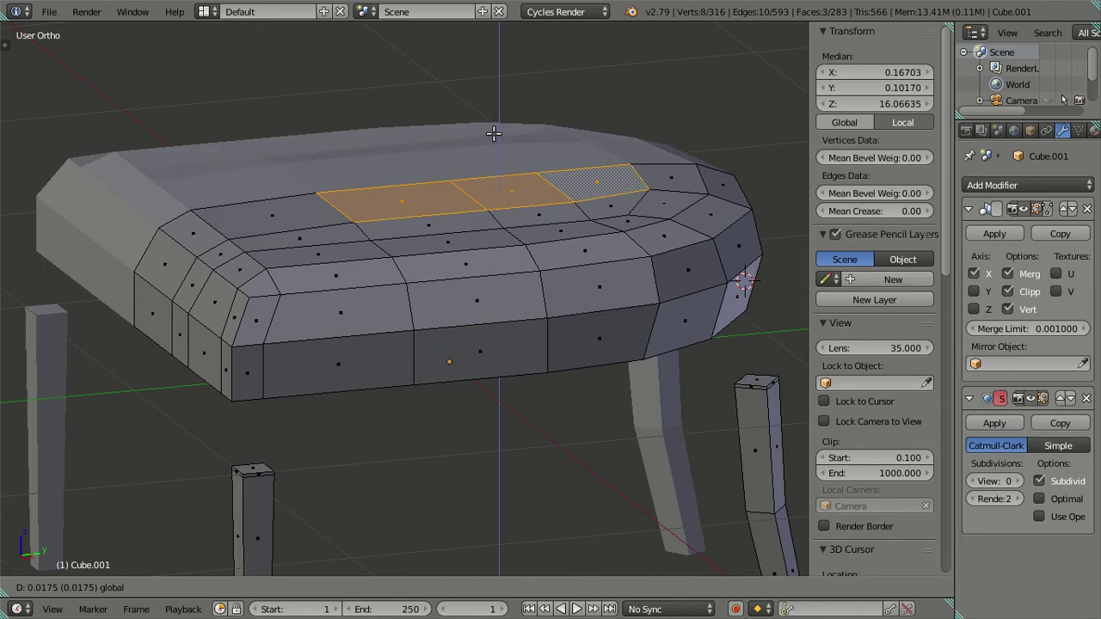
click(493, 133)
drag(494, 133, 504, 236)
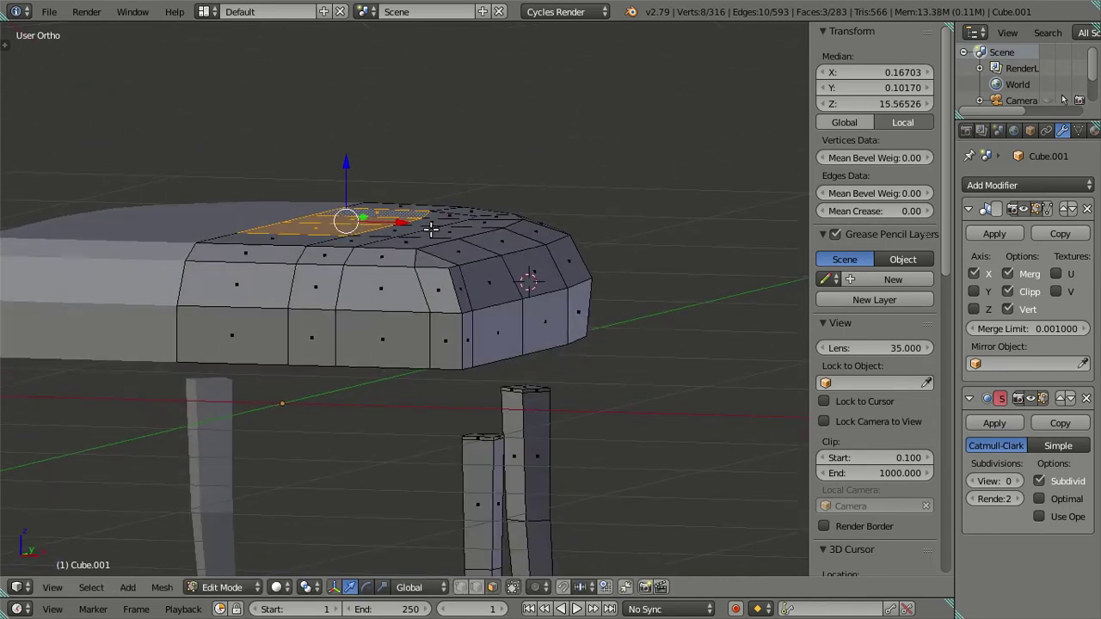
drag(430, 228, 414, 239)
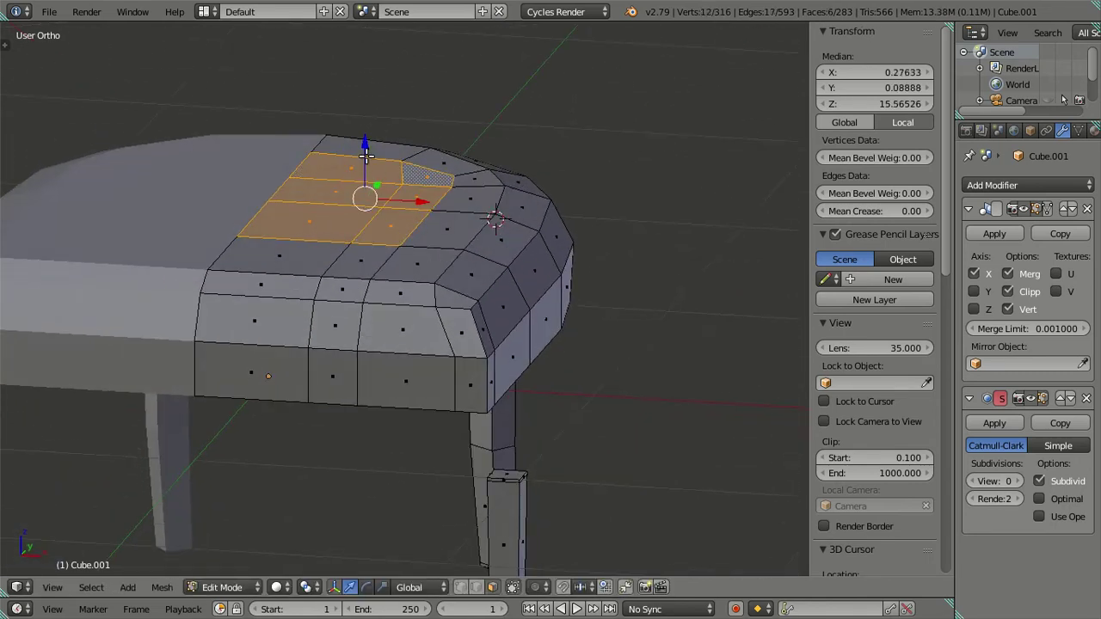
drag(366, 148, 365, 147)
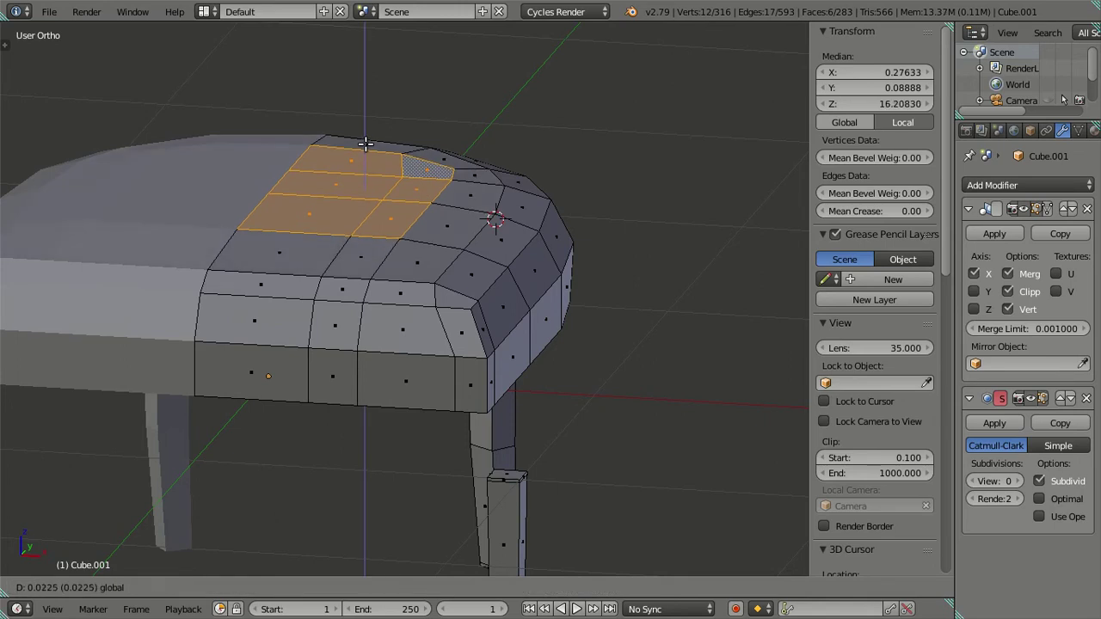
click(366, 144)
Step: Nudge one seat face near the corner slightly along Y and return to Object Mode
key(Tab)
drag(366, 144, 491, 336)
key(Tab)
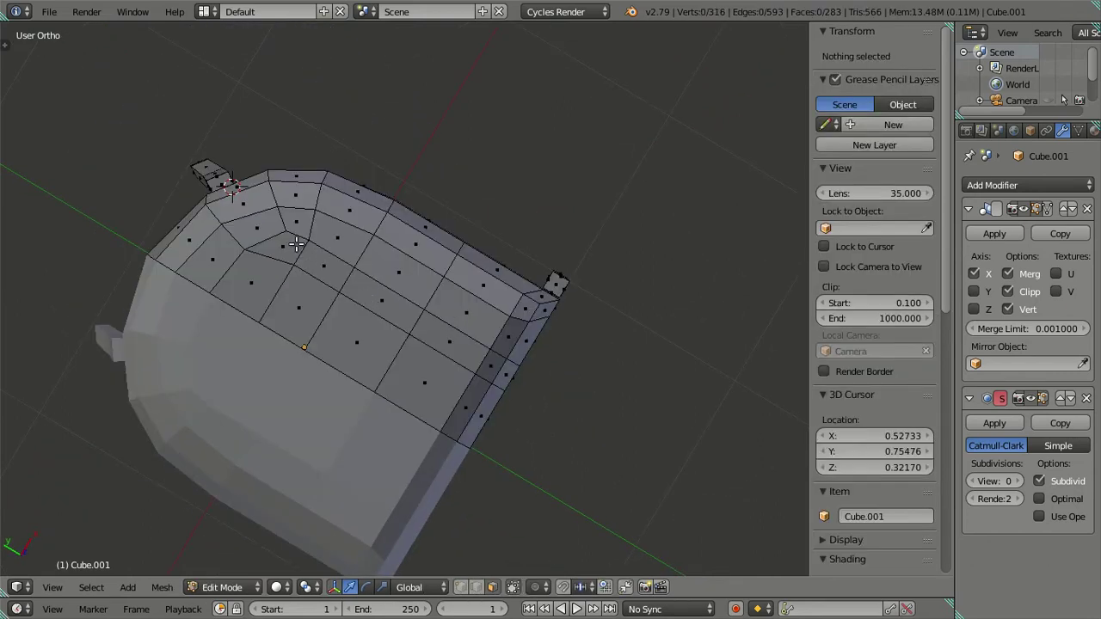
click(296, 244)
key(g)
key(z)
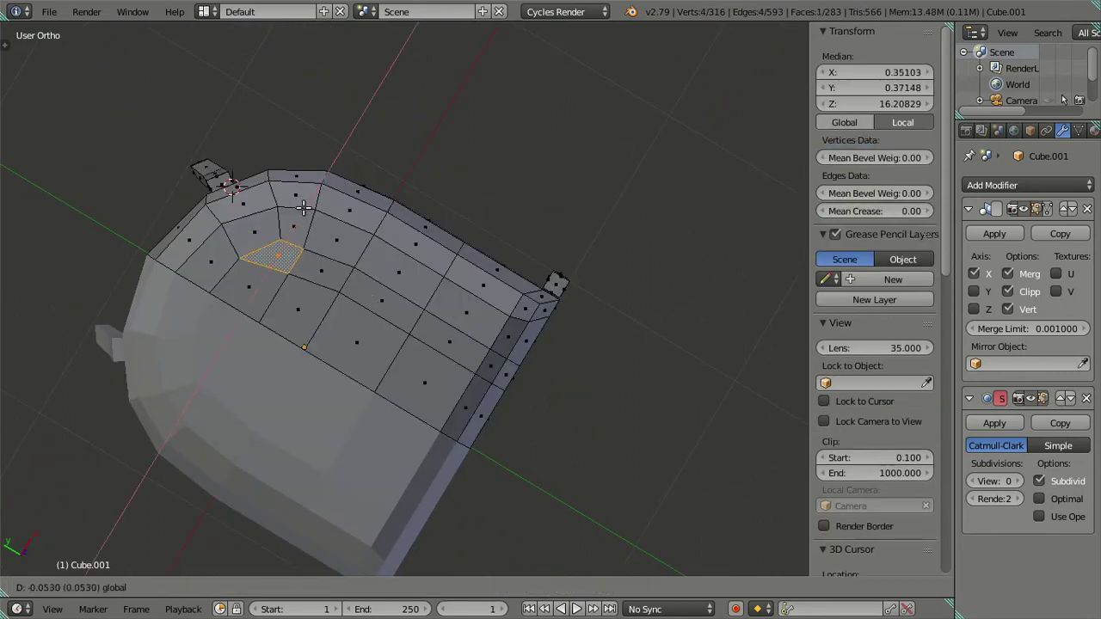
key(Escape)
key(g)
key(y)
key(Escape)
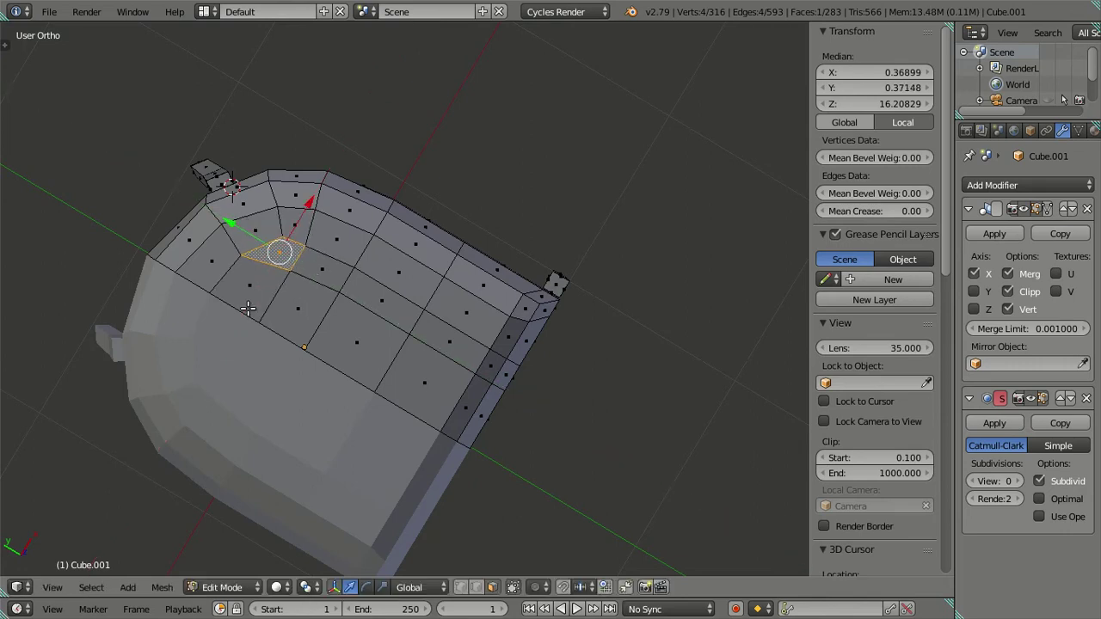
drag(232, 251, 235, 249)
key(Tab)
drag(485, 332, 567, 261)
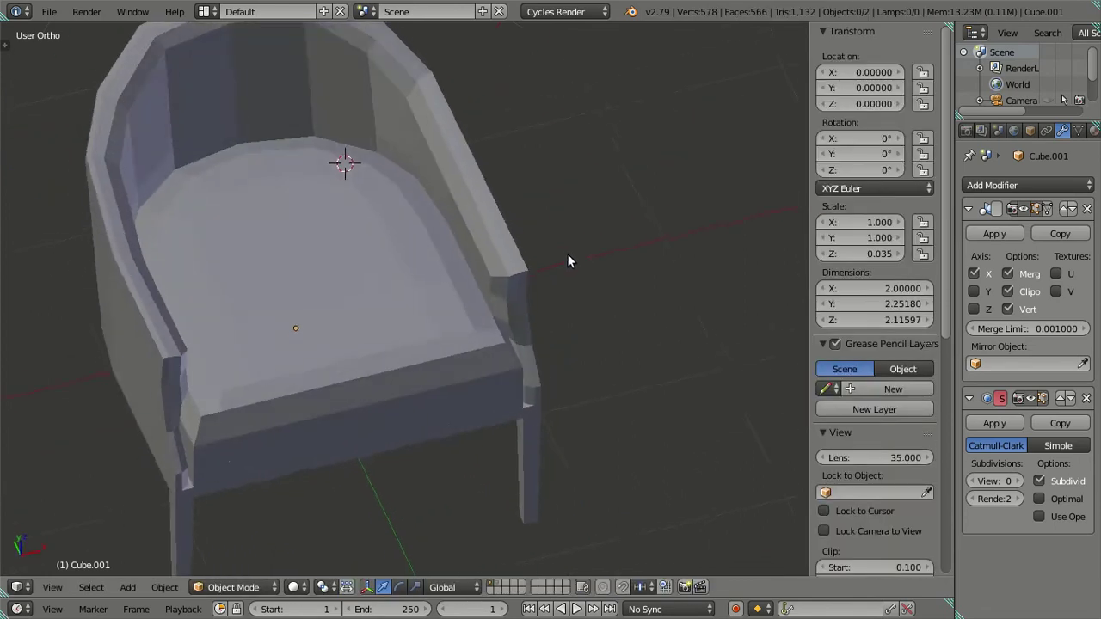
Step: Preview the chair smoothed at subdivision level 2 and orbit to check it
key(Tab)
drag(365, 305, 461, 323)
key(Tab)
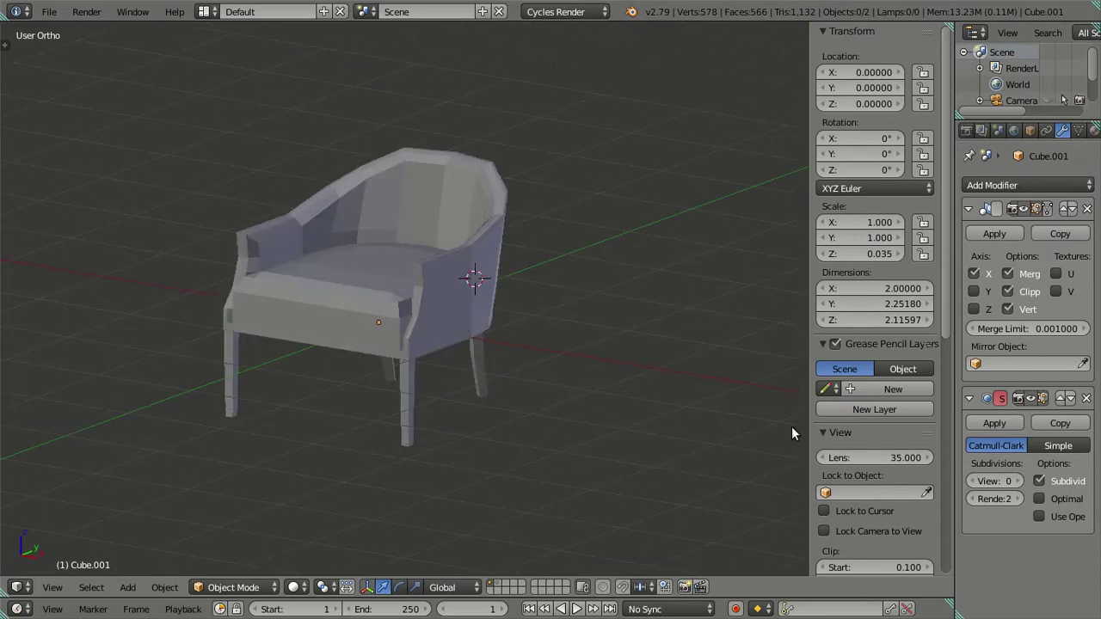
key(ctrl+2)
drag(228, 252, 162, 218)
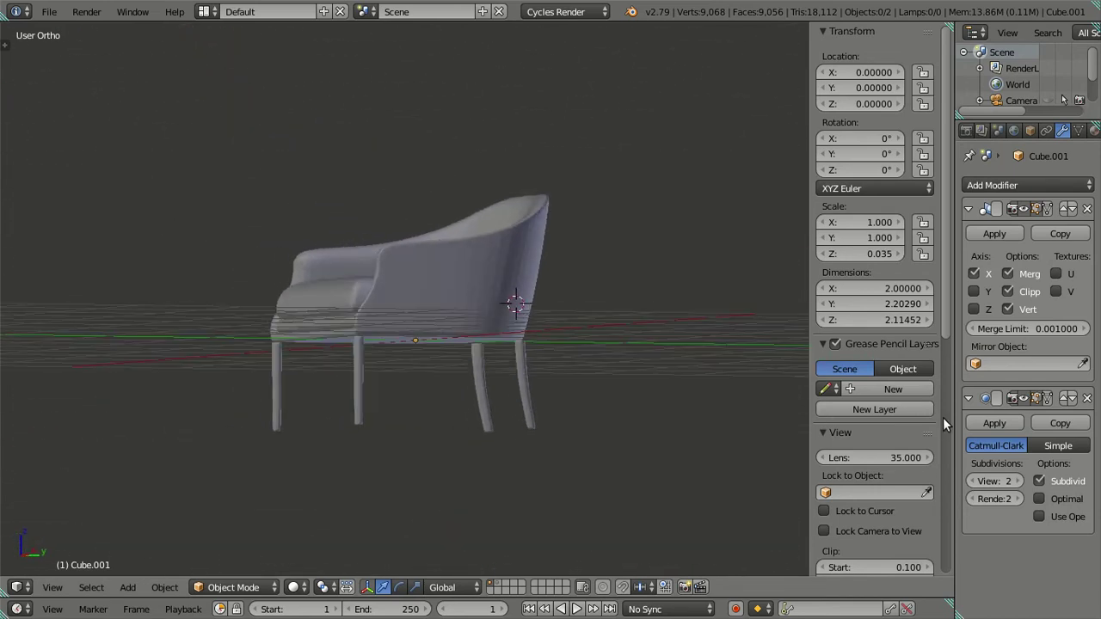
drag(514, 303, 487, 276)
Step: Restore subdivision level 0 and re-enter Edit Mode on the seat
key(Tab)
key(ctrl+0)
drag(390, 233, 361, 283)
Step: Add eight loop cuts through the seat base's side in right orthographic wireframe view
key(KP_3)
key(z)
scroll(up, 3)
scroll(up, 3)
scroll(up, 3)
key(ctrl+r)
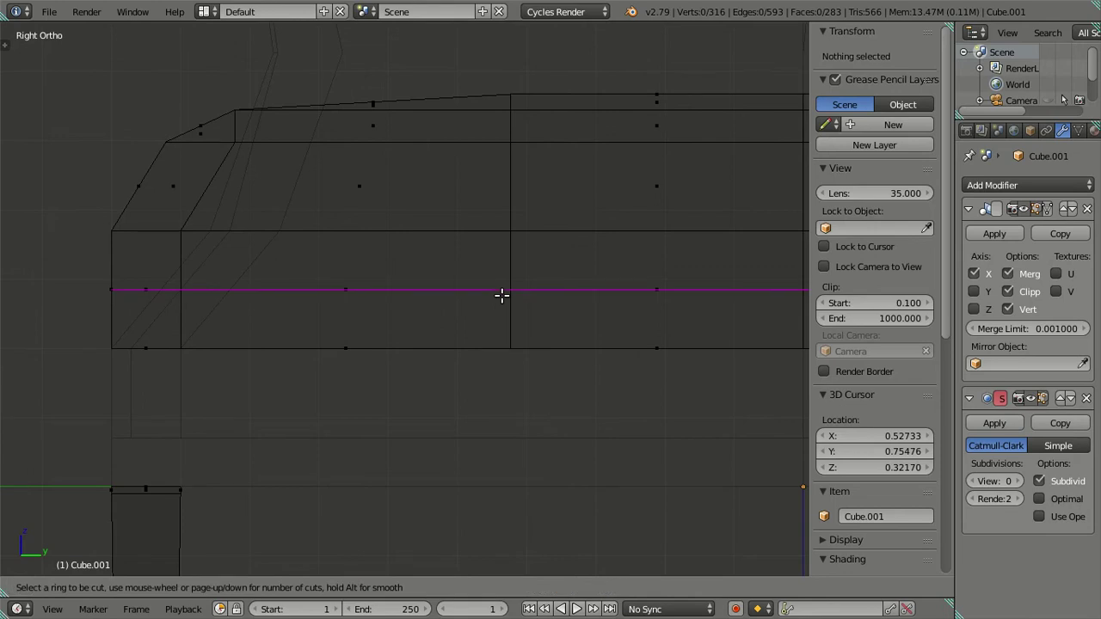
key(8)
click(501, 295)
right_click(481, 317)
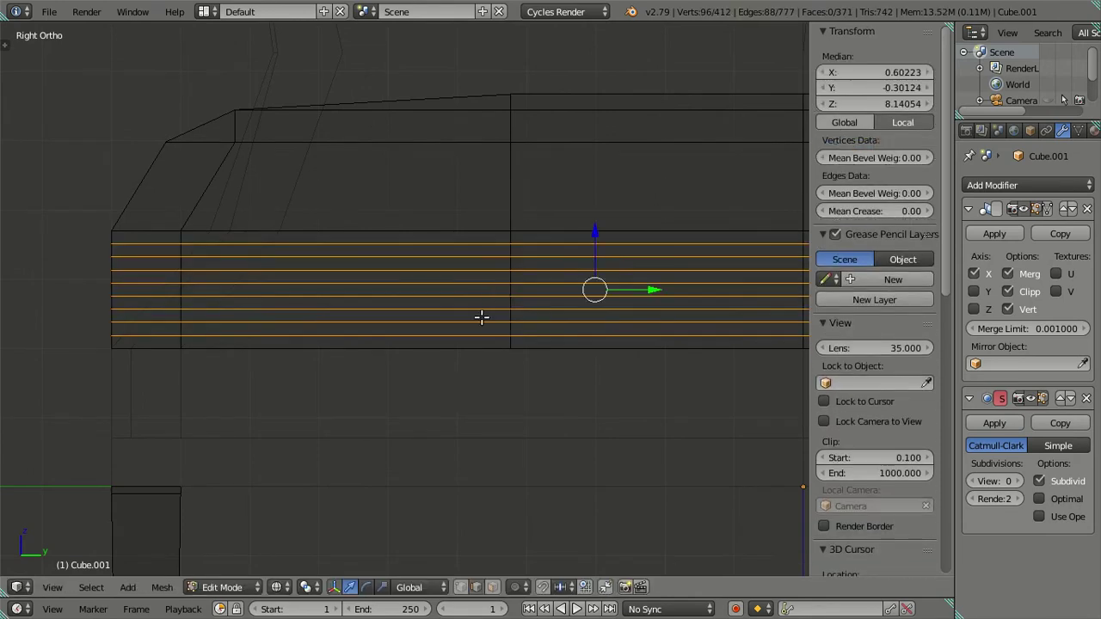
Step: Dissolve the eight trial loops as edges, undo, and dissolve them again
key(x)
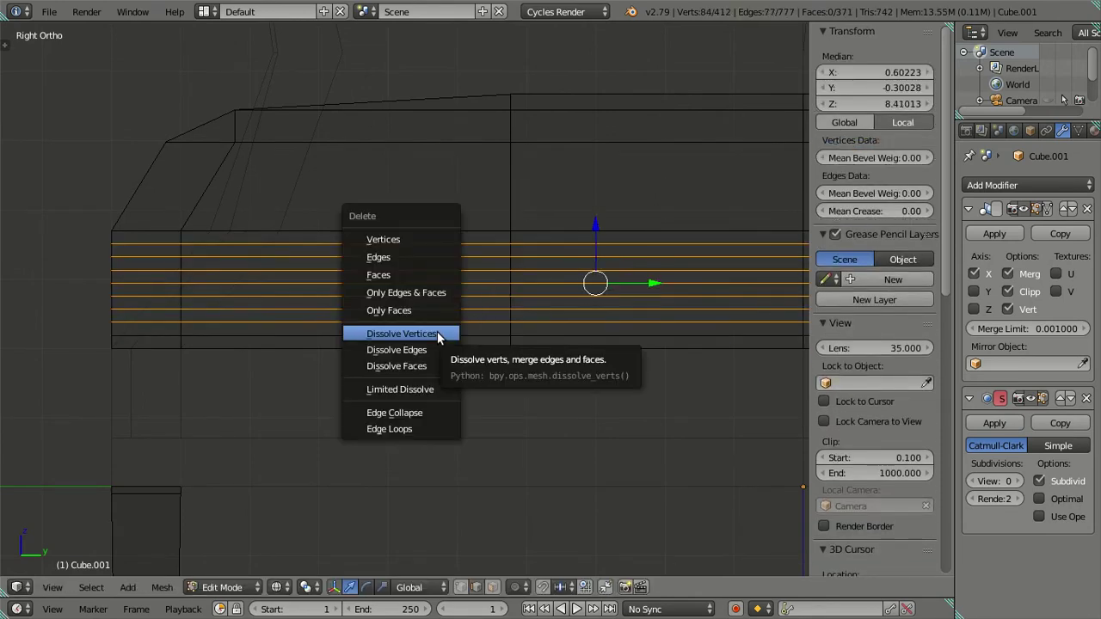
click(437, 331)
scroll(down, 3)
scroll(down, 3)
key(z)
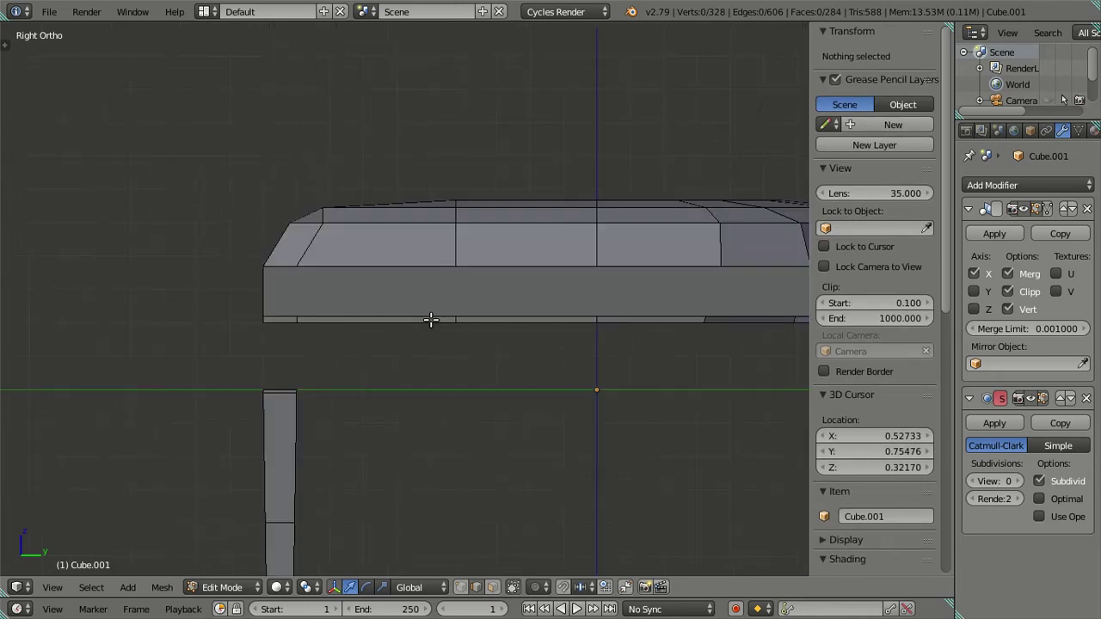
key(ctrl+z)
key(x)
click(495, 344)
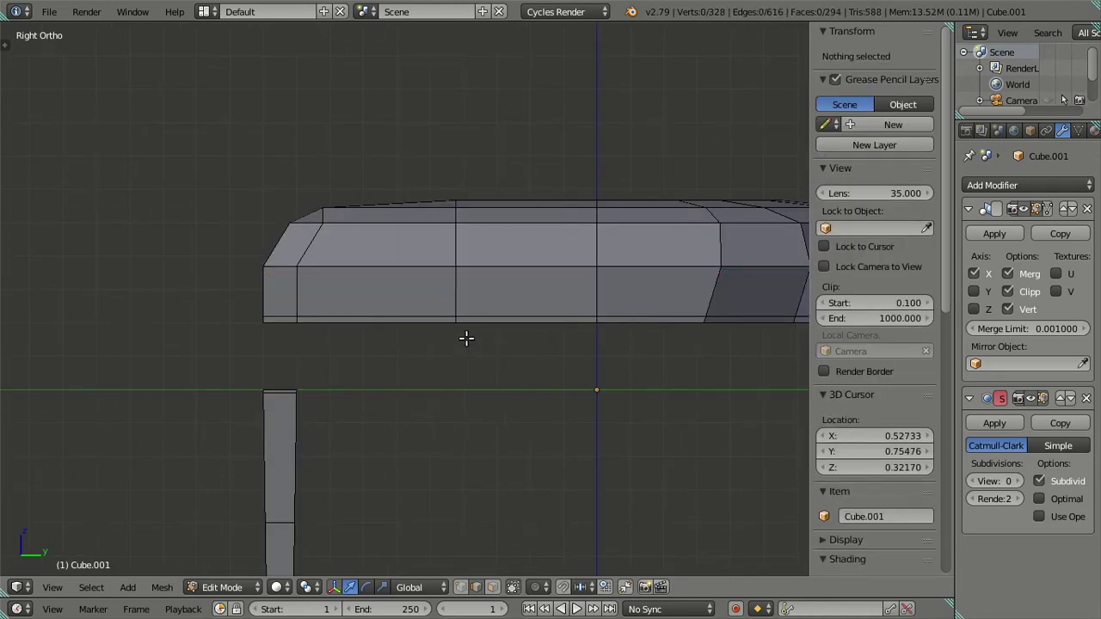
scroll(down, 3)
Step: Add one centred horizontal edge loop across the seat front in front view and select it
drag(361, 319, 515, 326)
key(KP_1)
key(z)
scroll(up, 3)
scroll(up, 3)
scroll(up, 3)
scroll(up, 3)
scroll(up, 3)
scroll(up, 3)
scroll(up, 3)
key(ctrl+r)
click(355, 337)
right_click(354, 337)
right_click(330, 285)
Step: Dissolve the selected front edge loop and return to object mode in solid shading
key(x)
click(522, 299)
key(z)
scroll(down, 3)
key(Tab)
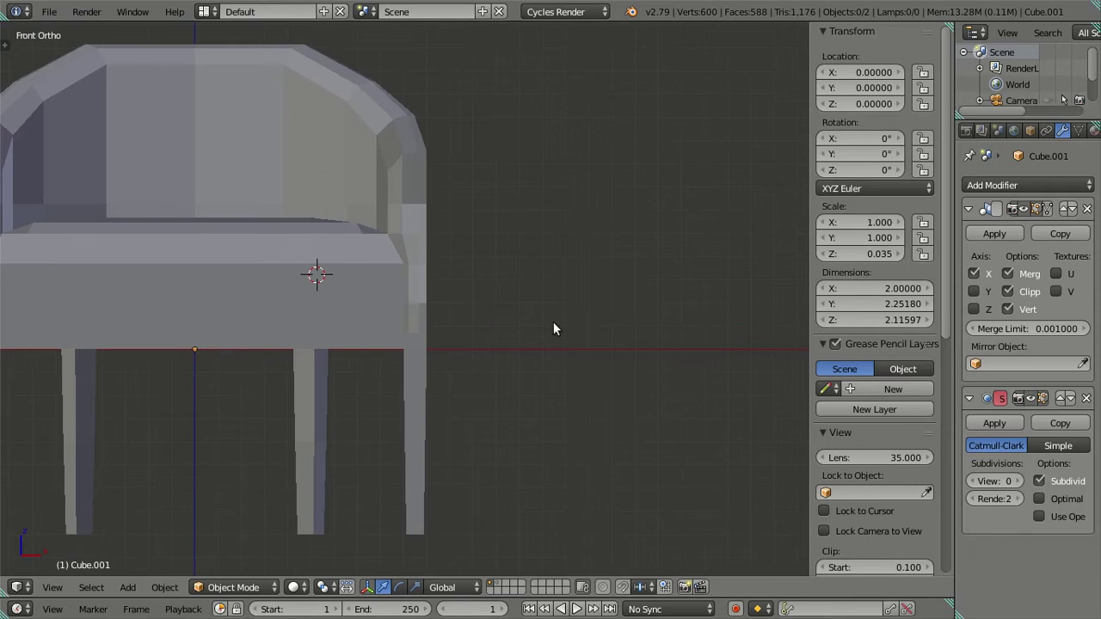
Step: Preview subdivision level 2, then drop the view level to 0 and inspect the armrest mesh
click(1020, 480)
drag(537, 378, 428, 383)
click(974, 483)
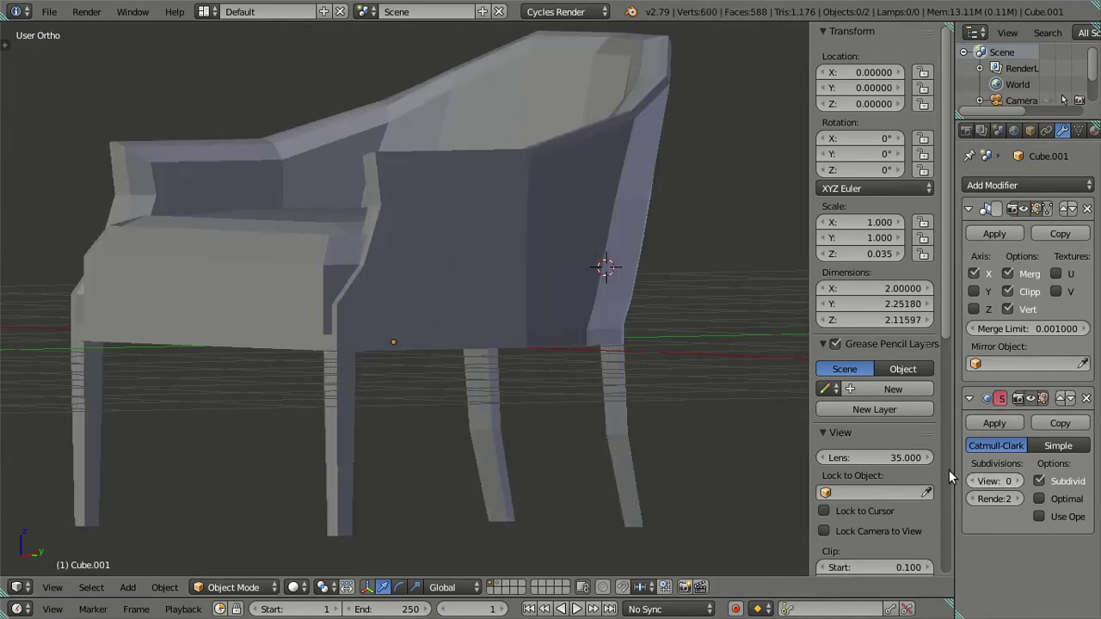
click(974, 483)
key(Tab)
key(a)
drag(427, 284, 319, 239)
Step: Set the subdivision preview to level 2 with Ctrl+2 and view the chair front three-quarter
key(Tab)
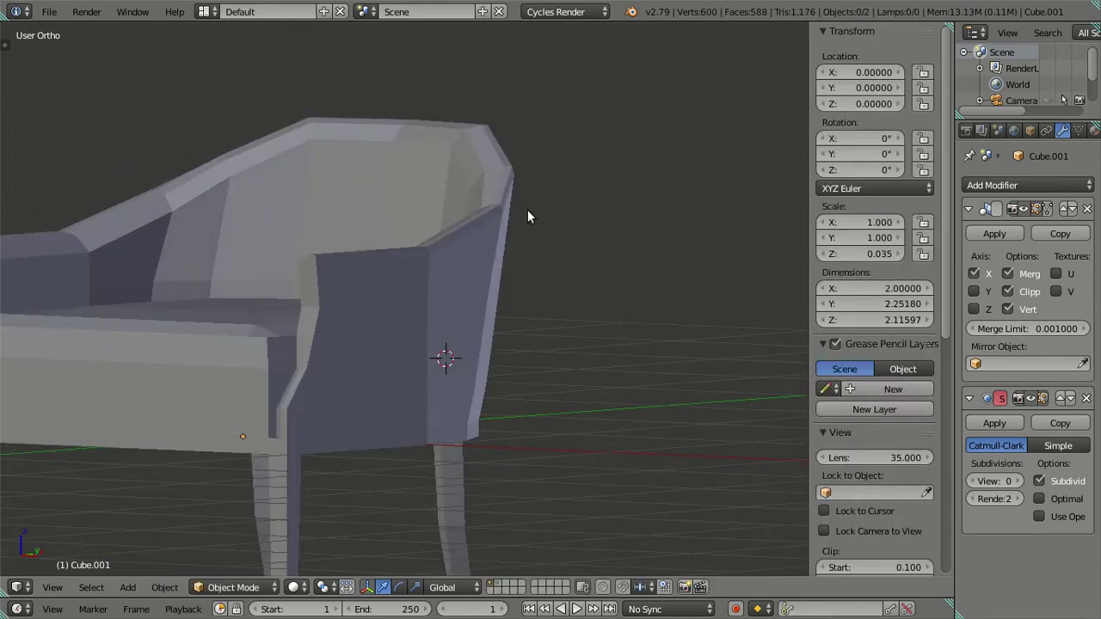
key(ctrl+2)
drag(479, 355, 435, 350)
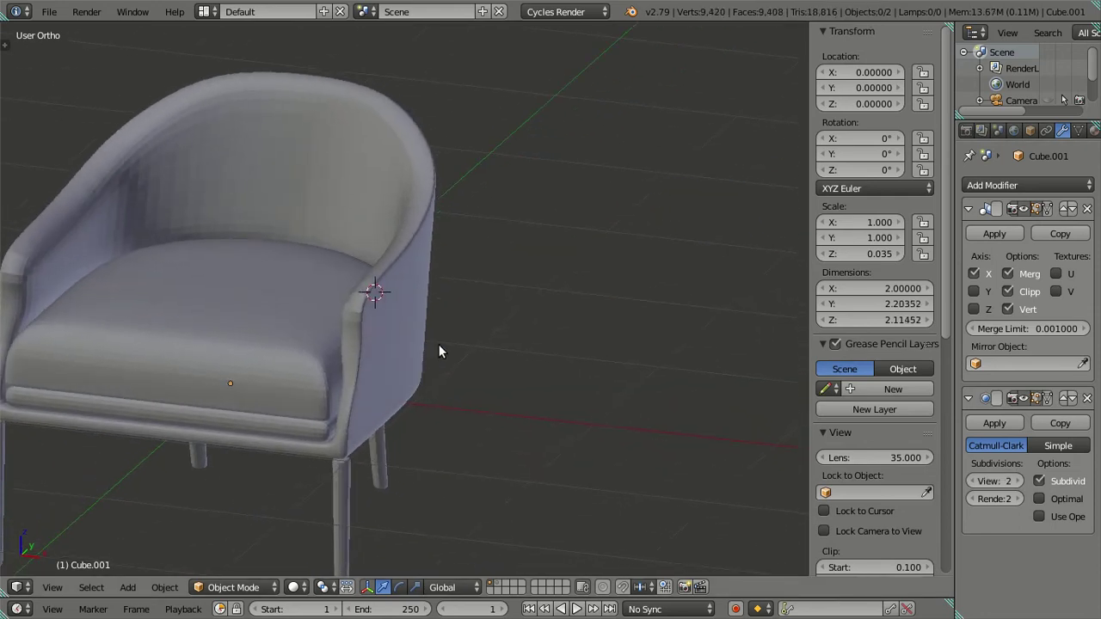
Step: Reset the subdivision preview to level 0 and add an edge loop along the armrest
key(Tab)
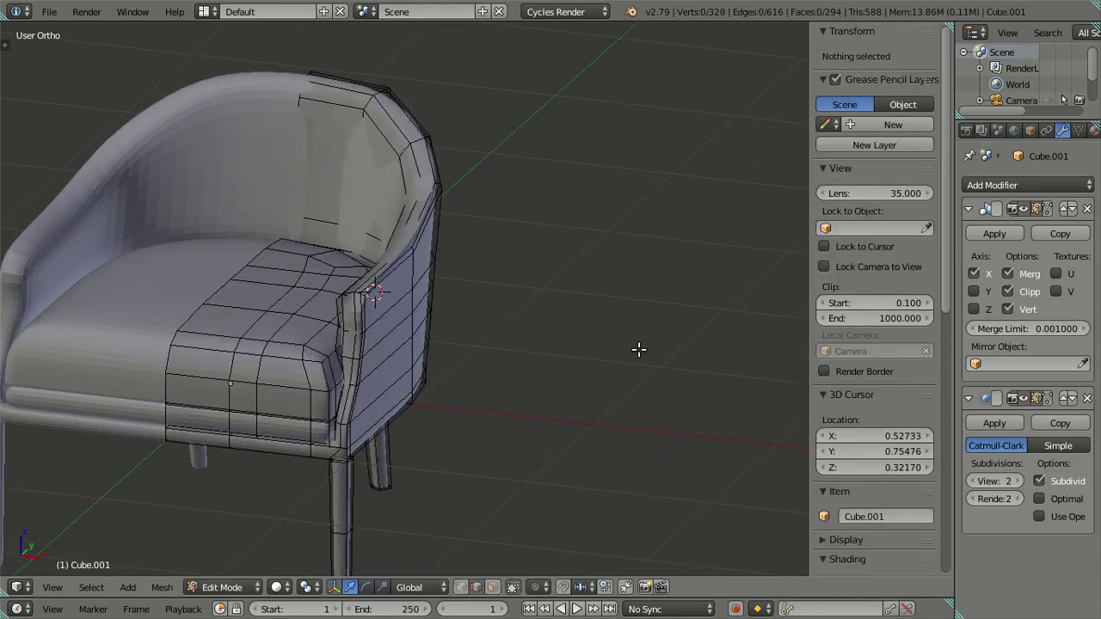
key(ctrl+0)
key(Tab)
key(Tab)
drag(450, 184, 444, 281)
scroll(up, 3)
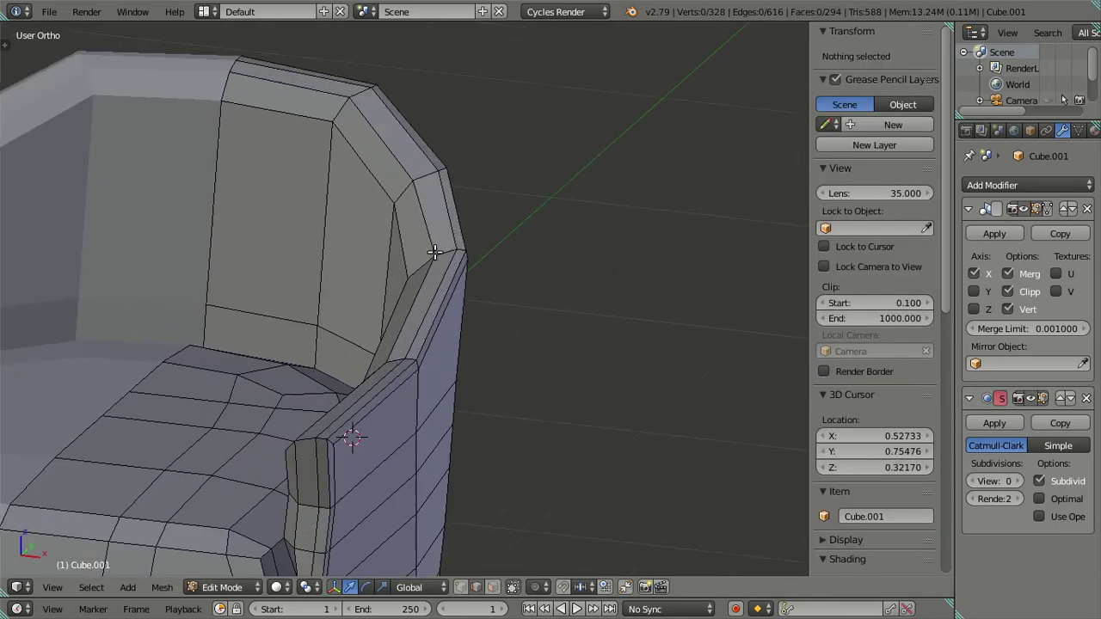
key(ctrl+r)
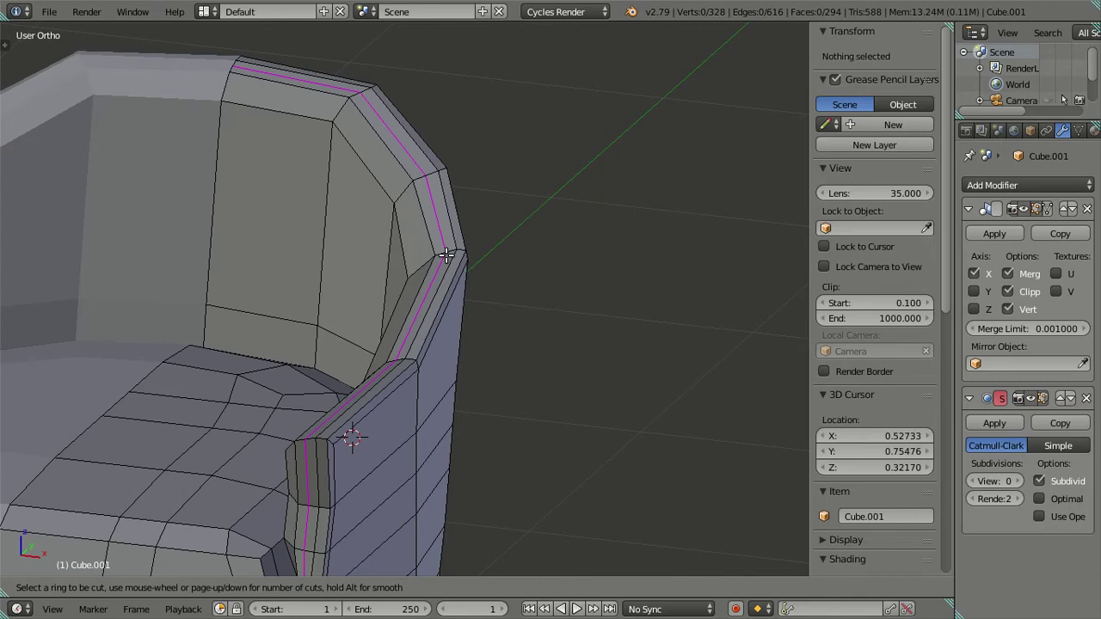
click(445, 256)
scroll(up, 3)
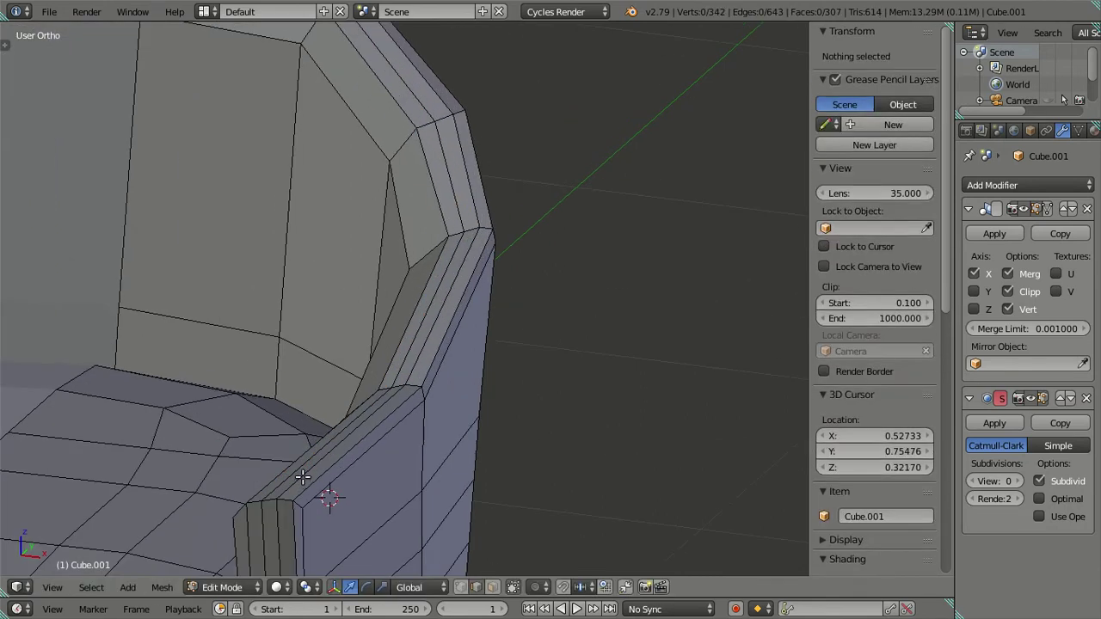
Step: Select one armrest top edge and lower it slightly
right_click(303, 477)
drag(459, 194, 521, 375)
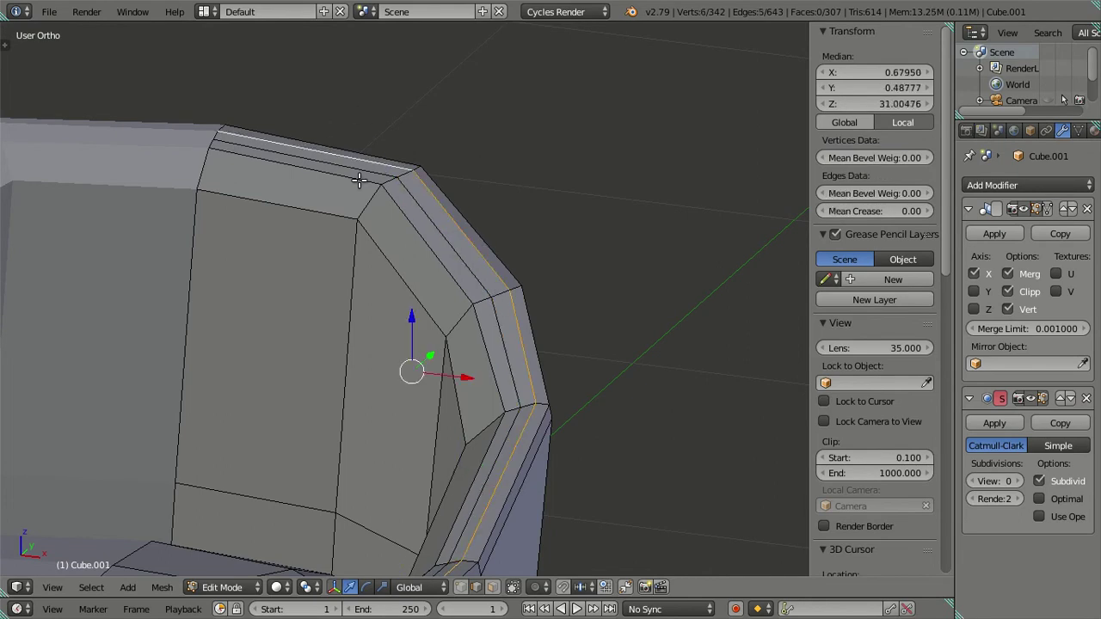
drag(358, 181, 437, 213)
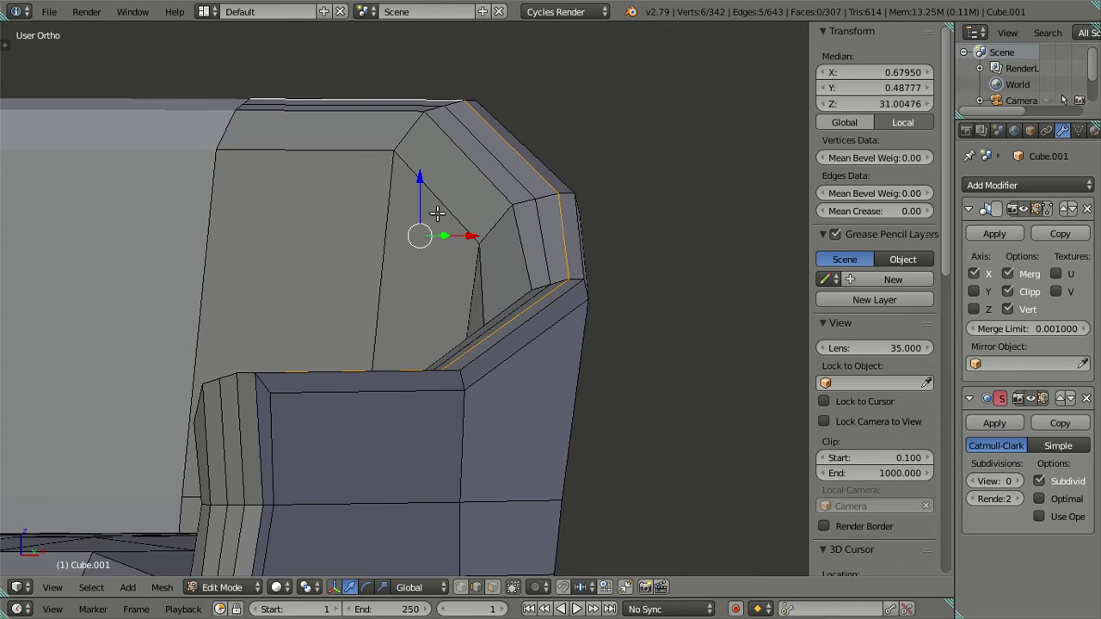
drag(419, 177, 428, 187)
drag(448, 258, 188, 373)
Step: Add a second armrest top edge to the selection and move both edges down slightly
right_click(402, 374)
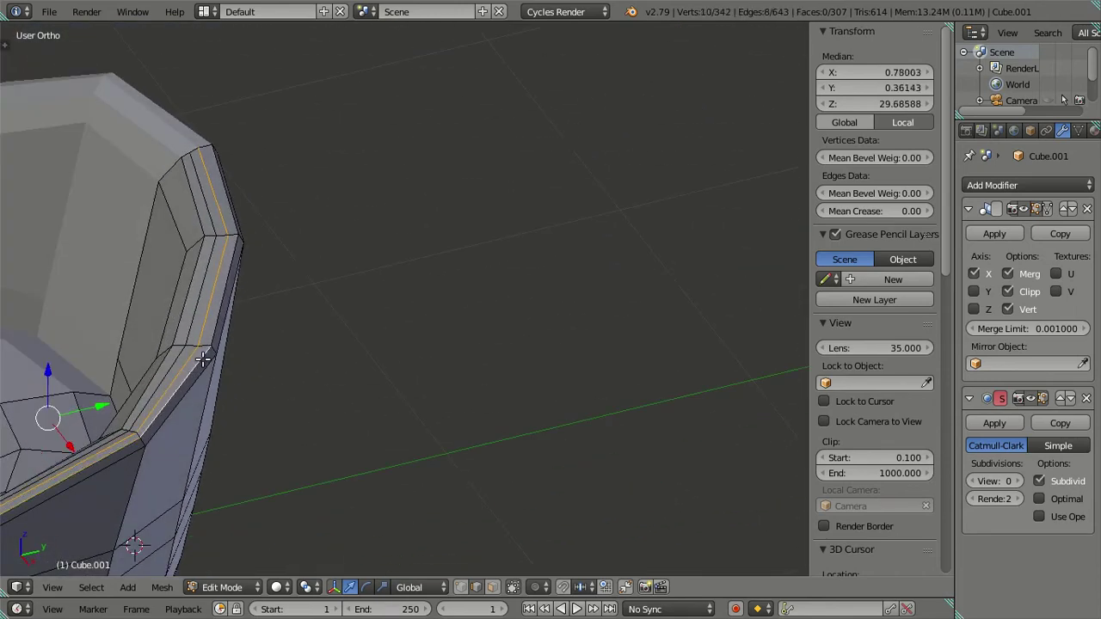
drag(224, 189, 406, 235)
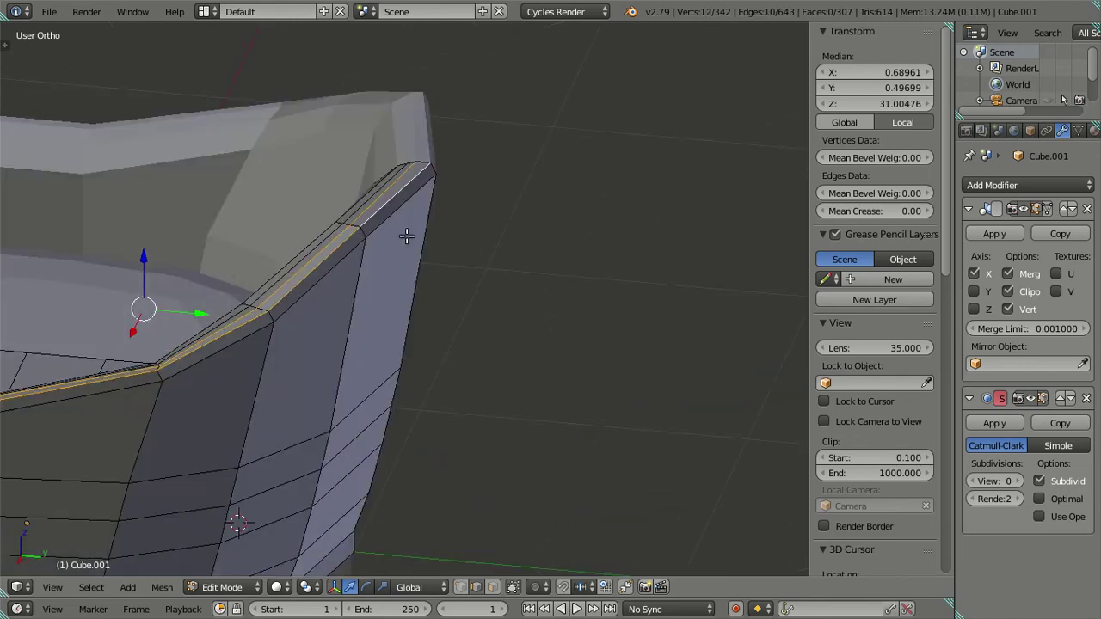
scroll(down, 3)
drag(295, 327, 388, 331)
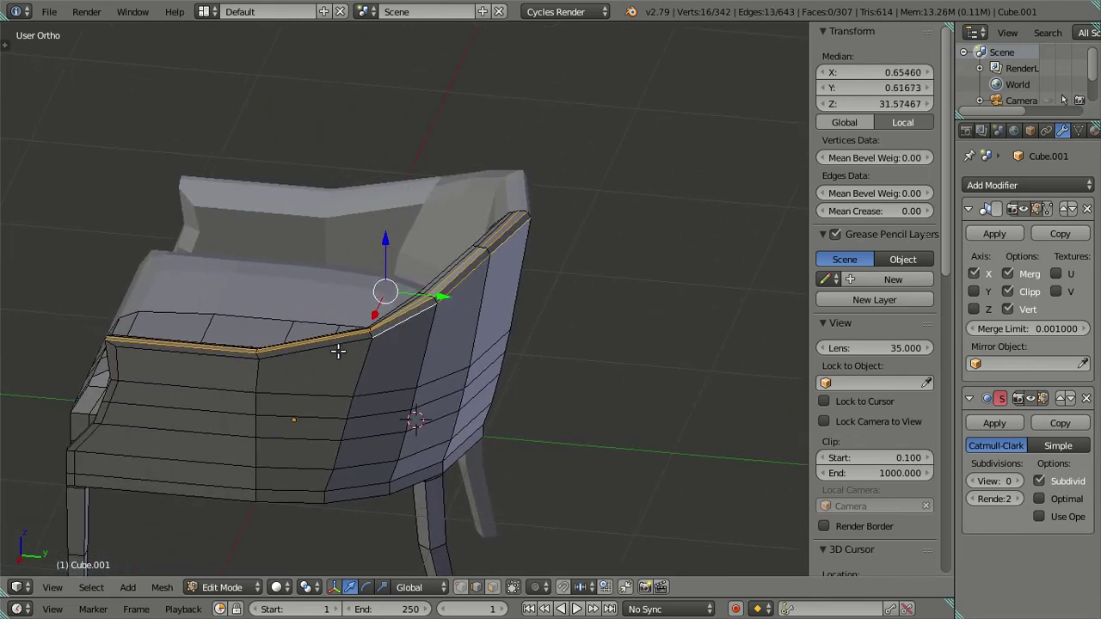
scroll(up, 3)
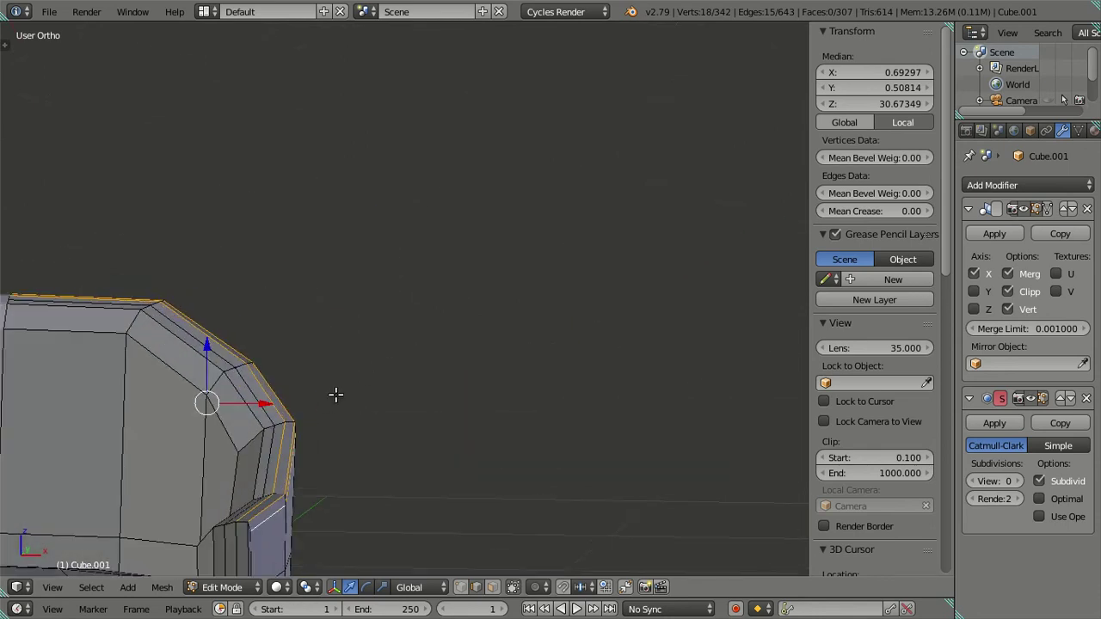
drag(335, 393, 501, 295)
scroll(up, 3)
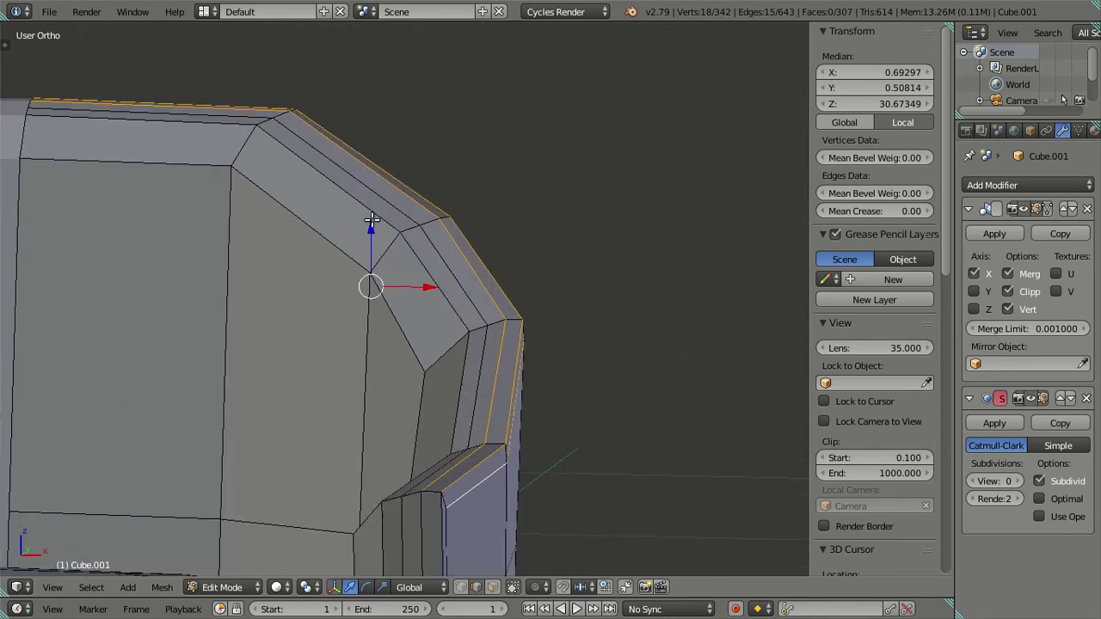
drag(371, 220, 375, 224)
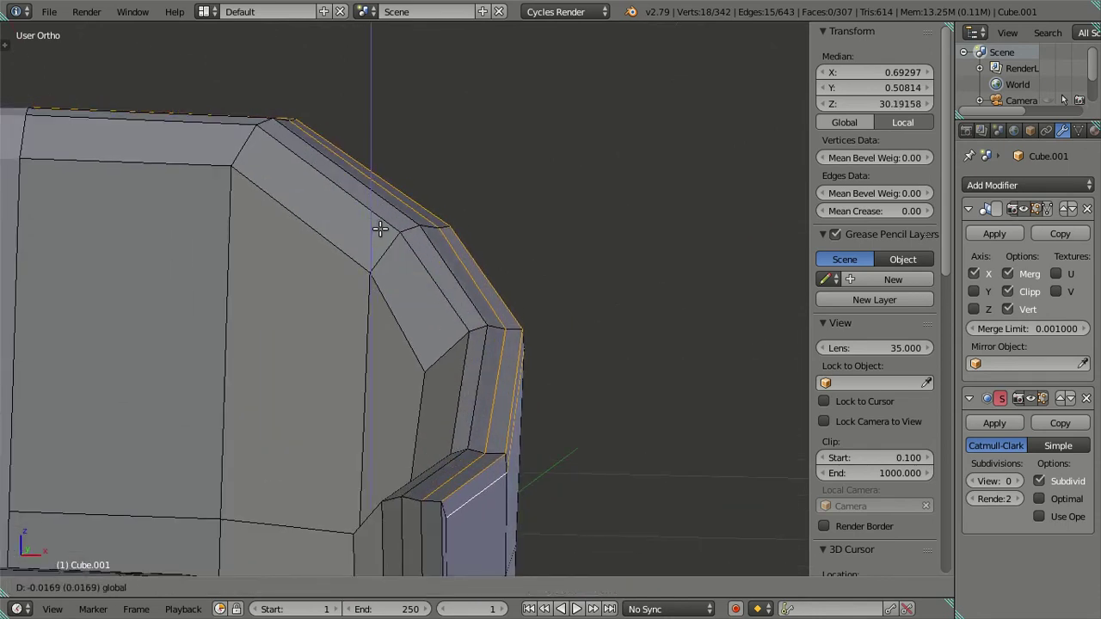
drag(381, 232, 406, 363)
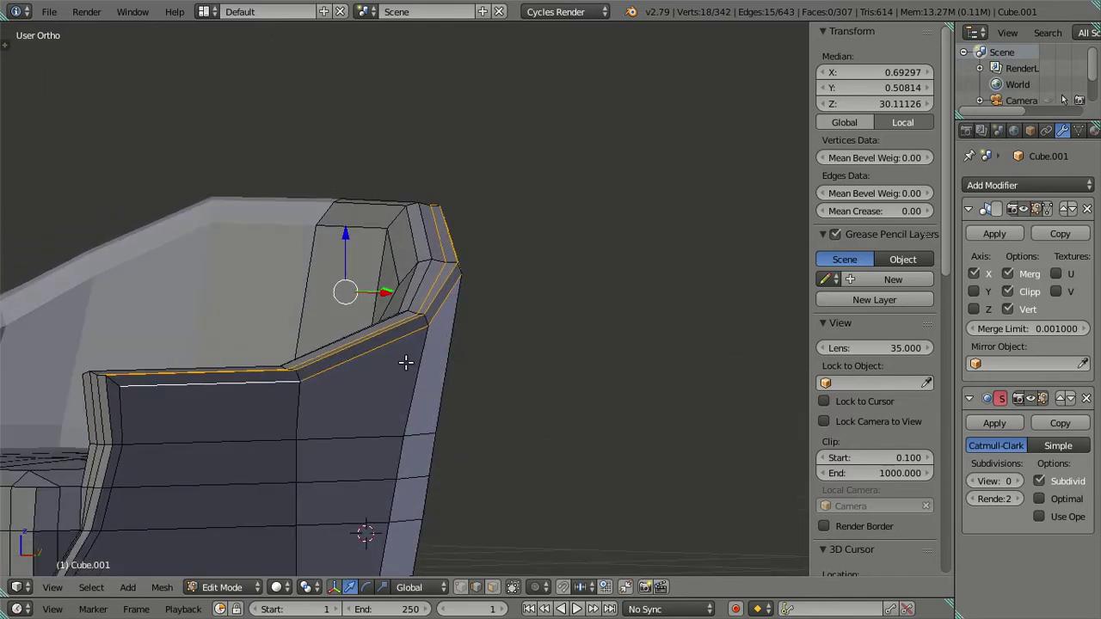
Step: Select the edge loop around the chair arm and check it in front view, cancelling the move
key(a)
click(244, 386)
drag(243, 386, 451, 378)
key(KP_1)
scroll(up, 3)
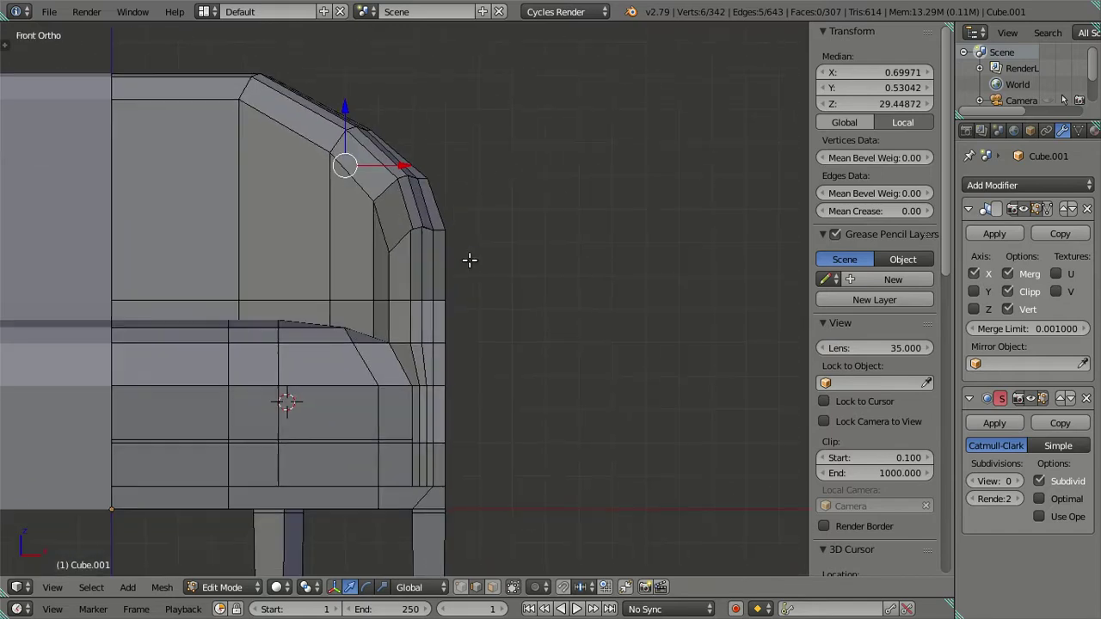
scroll(down, 3)
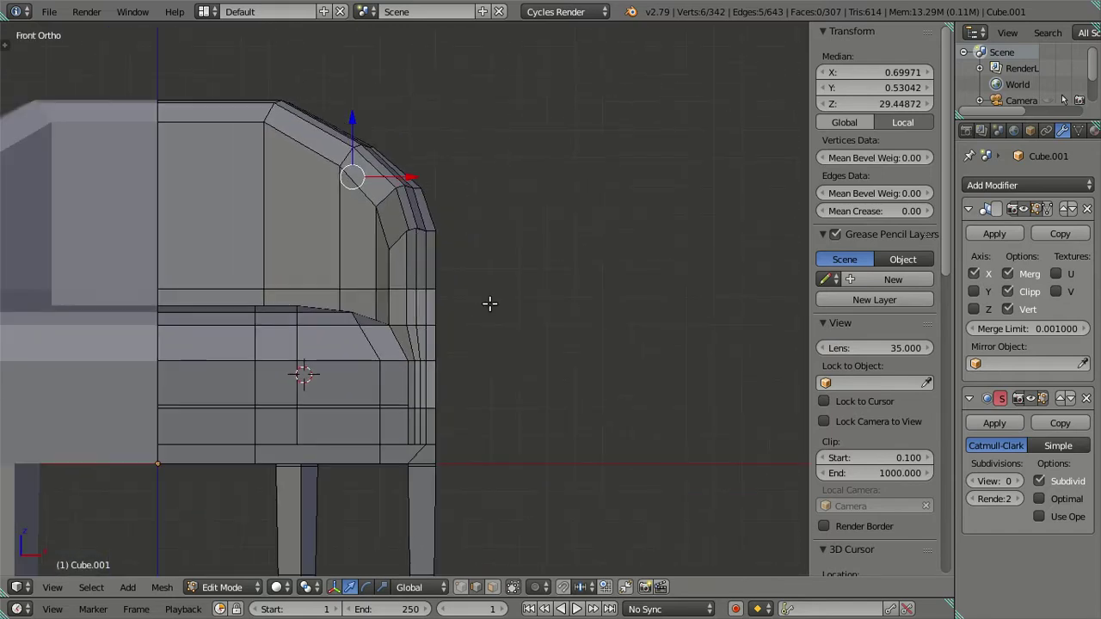
drag(488, 311, 472, 306)
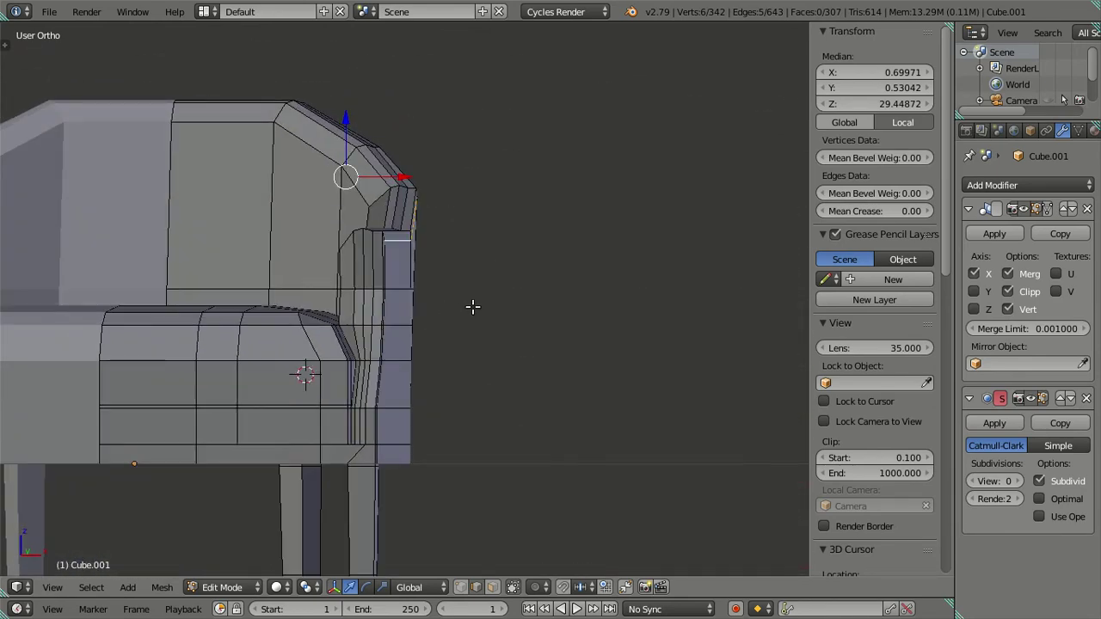
key(KP_1)
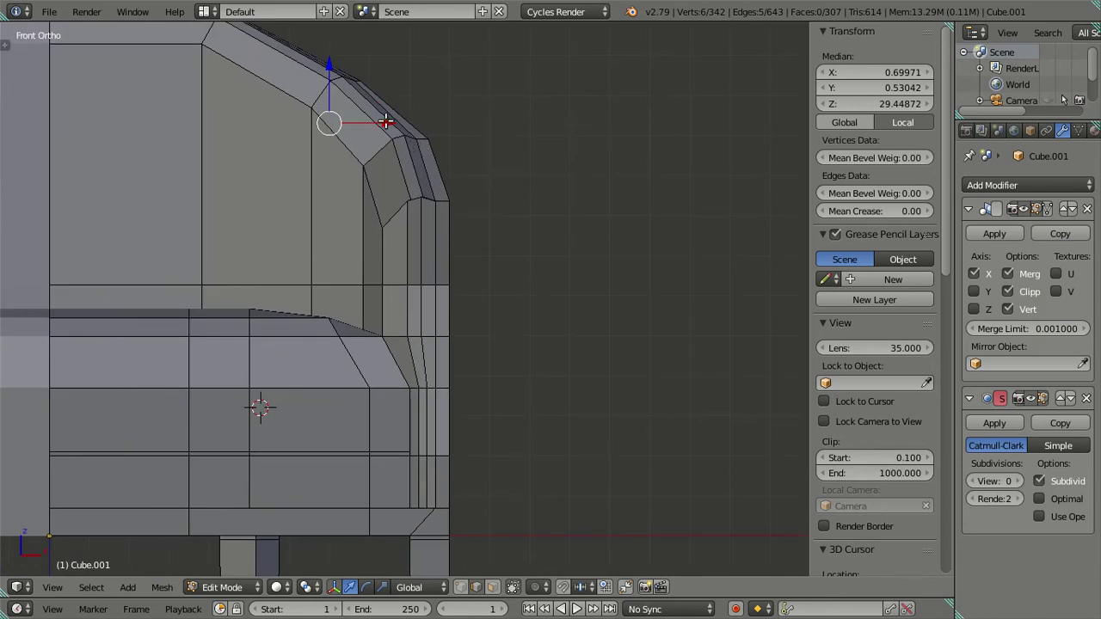
key(Escape)
drag(389, 121, 606, 166)
Step: Place a trial edge loop centred along the armrest's outer edge
key(Tab)
key(Tab)
scroll(up, 3)
scroll(up, 3)
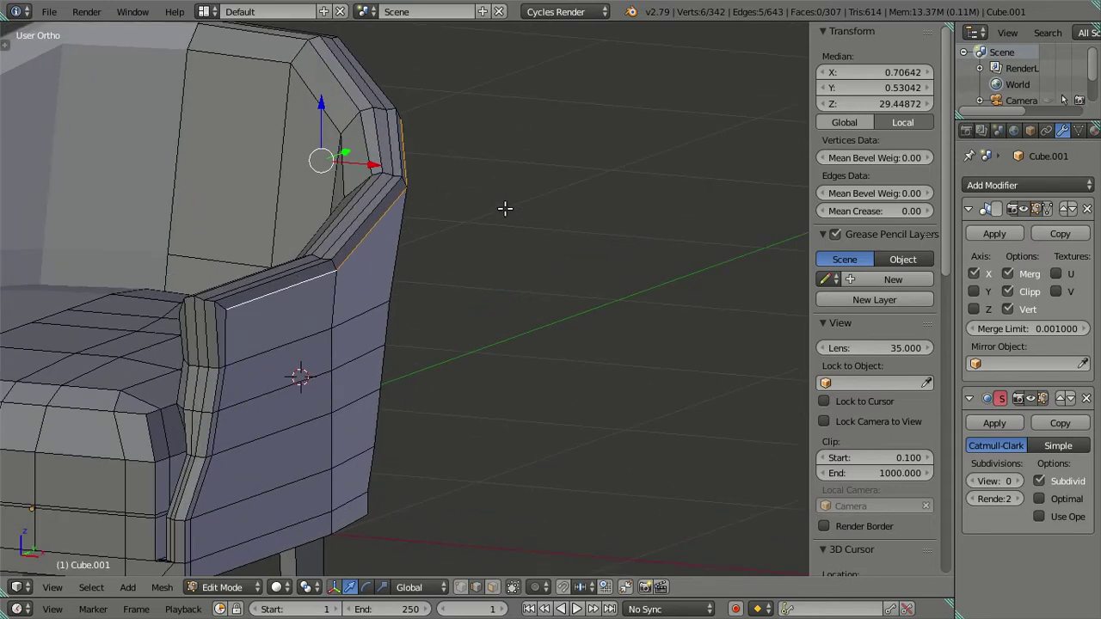
scroll(up, 3)
scroll(up, 3)
scroll(up, 3)
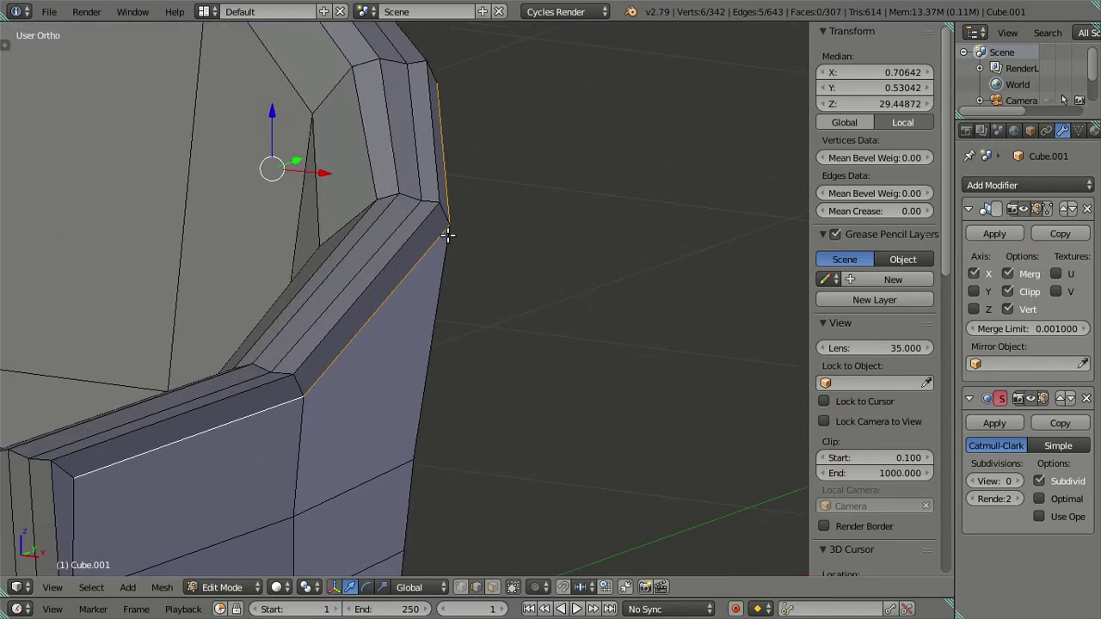
scroll(up, 3)
click(463, 185)
right_click(463, 185)
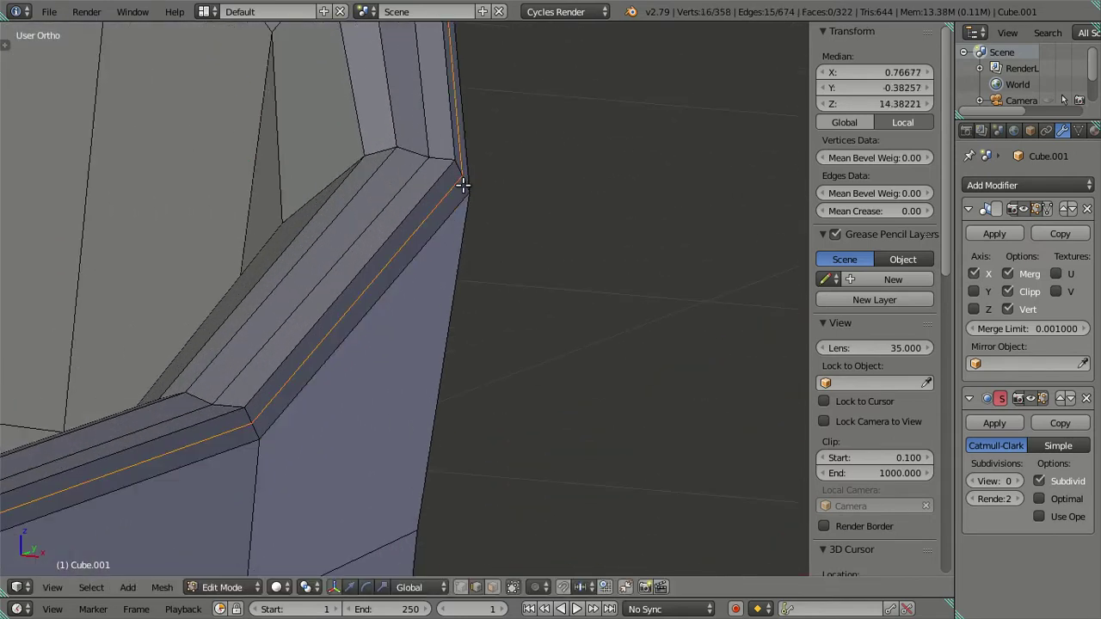
scroll(down, 3)
scroll(down, 3)
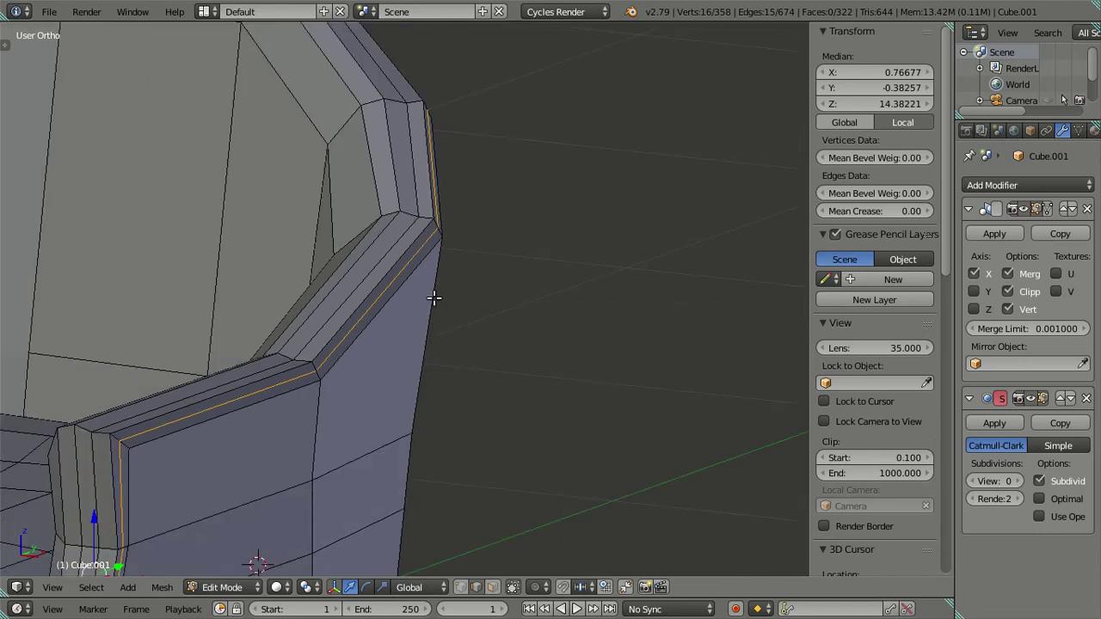
Step: Cut a trial edge loop along the armrest edge, then undo it
key(Tab)
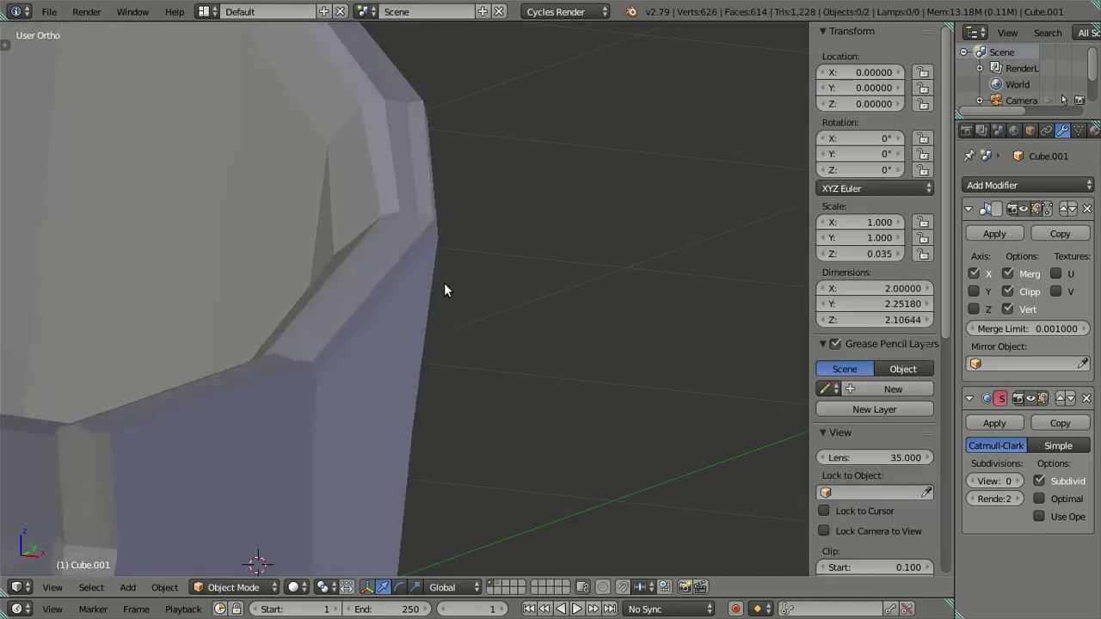
key(Tab)
scroll(up, 3)
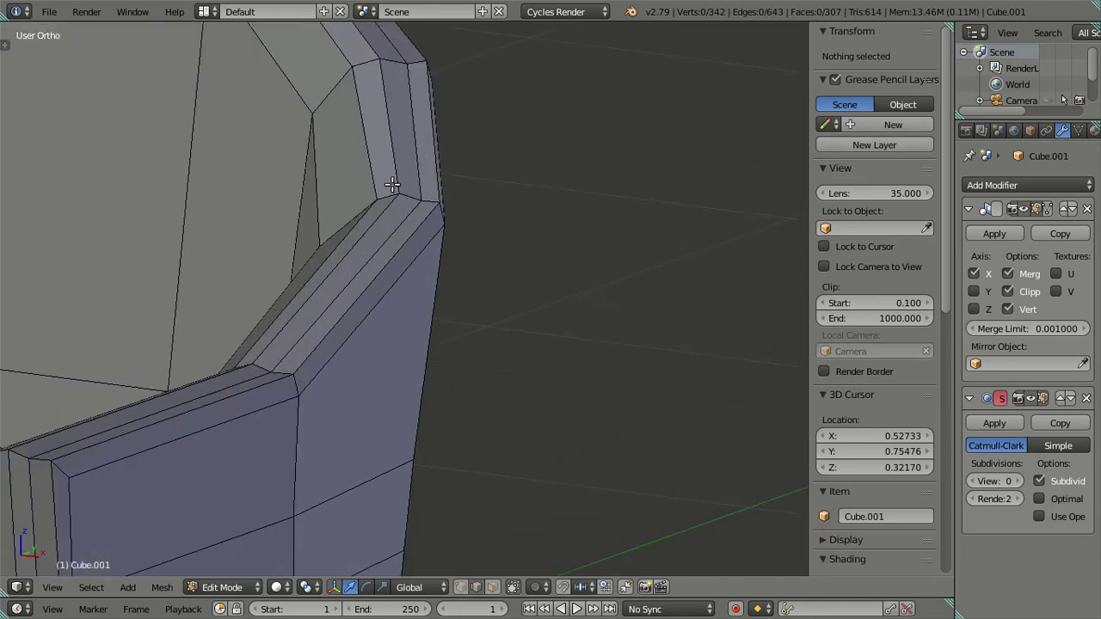
scroll(up, 3)
scroll(up, 3)
click(444, 267)
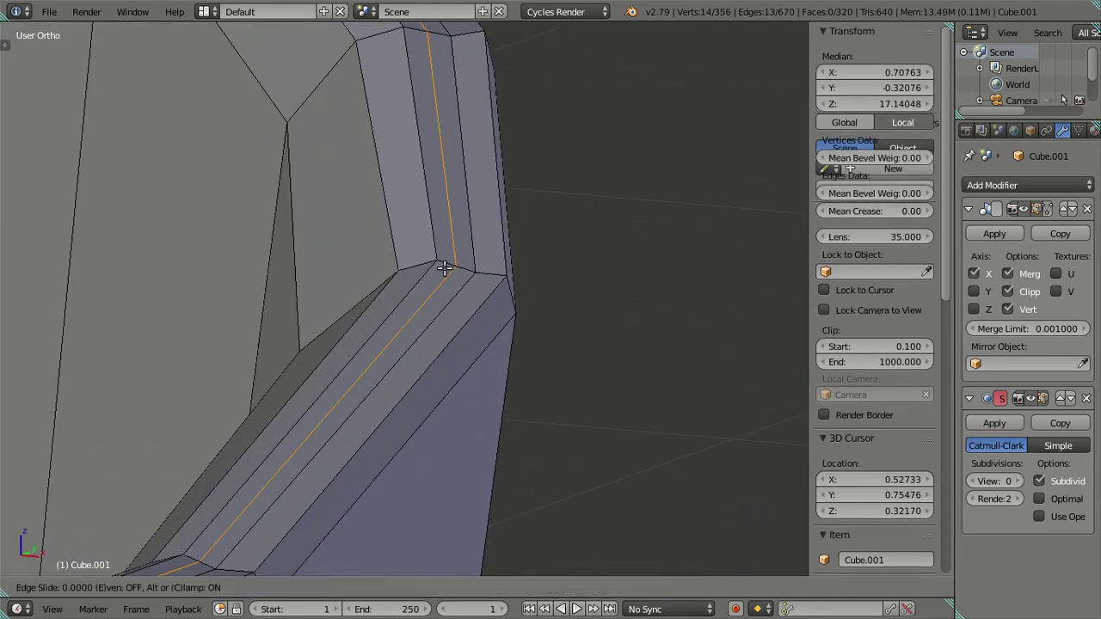
right_click(435, 225)
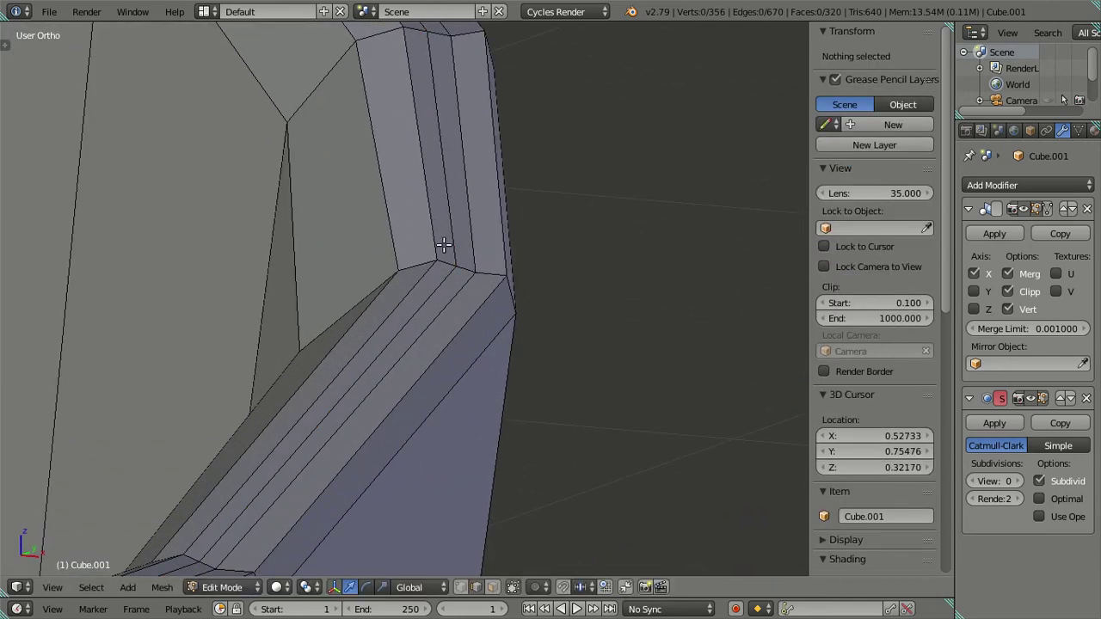
key(ctrl+z)
key(ctrl+z)
key(ctrl+z)
key(ctrl+z)
scroll(down, 3)
Step: Set the subdivision view level to 2 and orbit the smoothed chair, comparing with the edit-mode cage
key(Tab)
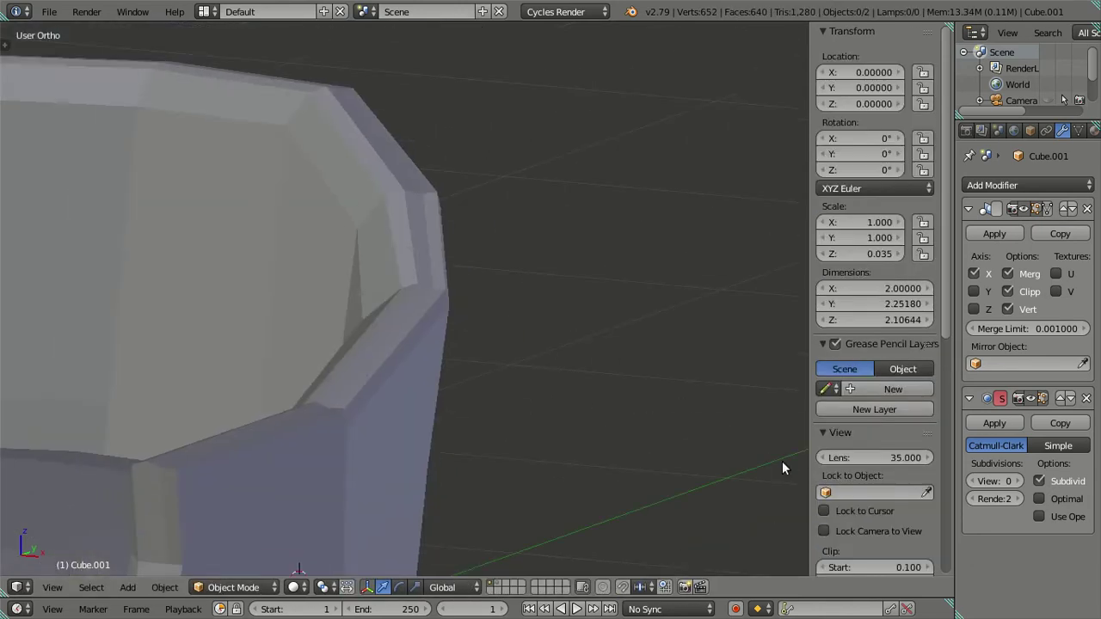
double_click(1019, 481)
drag(565, 385, 479, 325)
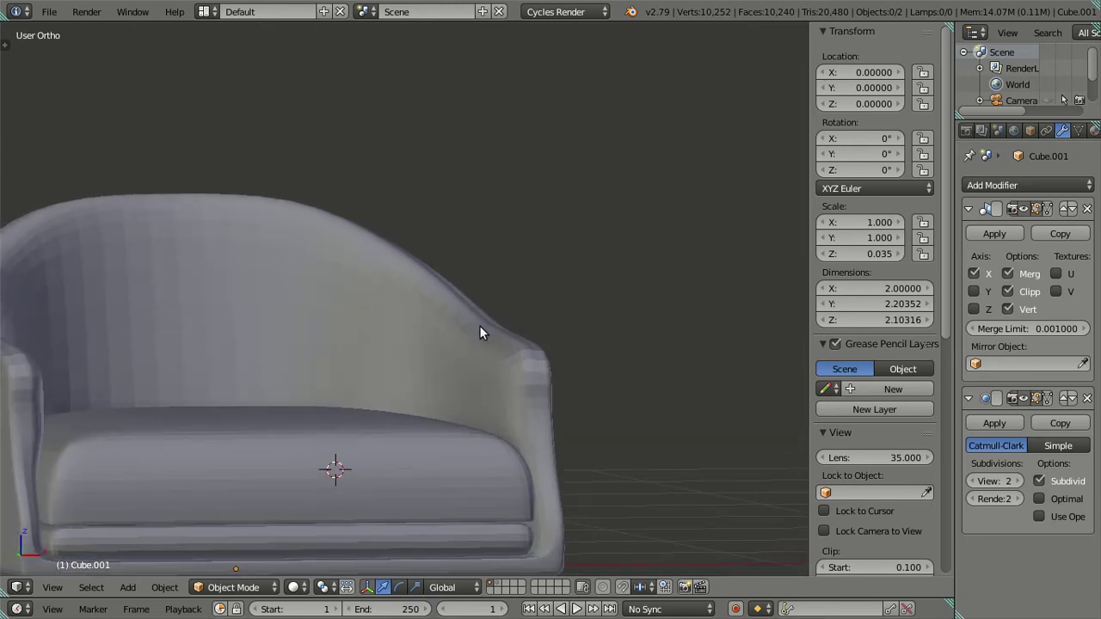
key(Tab)
key(Tab)
scroll(down, 3)
scroll(down, 3)
drag(352, 312, 457, 312)
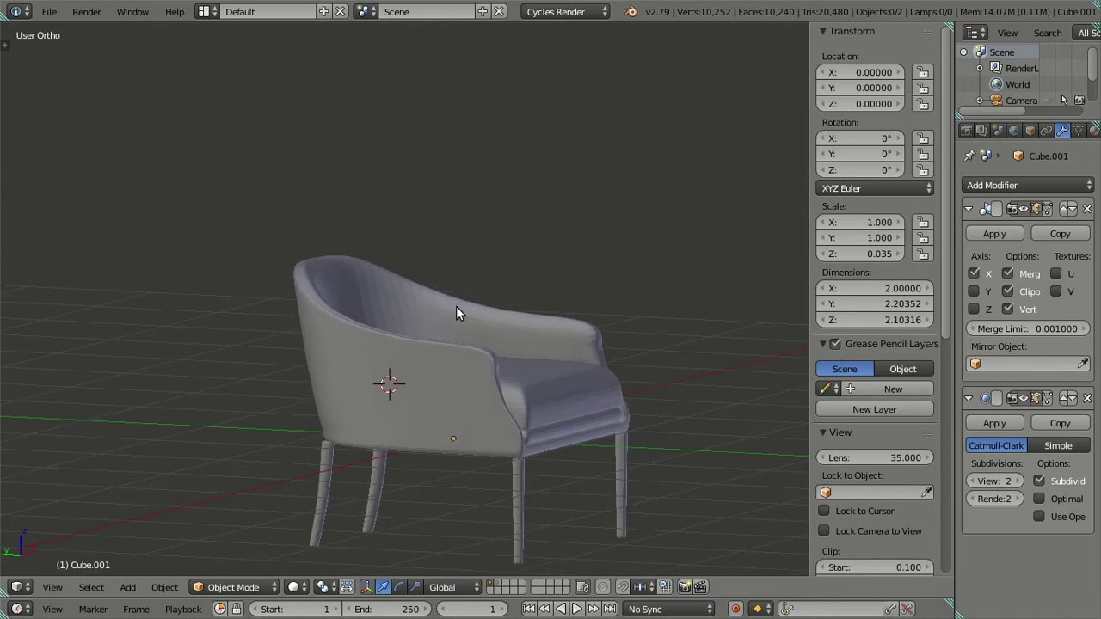
scroll(up, 3)
key(Tab)
scroll(up, 3)
drag(303, 315, 714, 393)
key(Tab)
scroll(down, 3)
key(Tab)
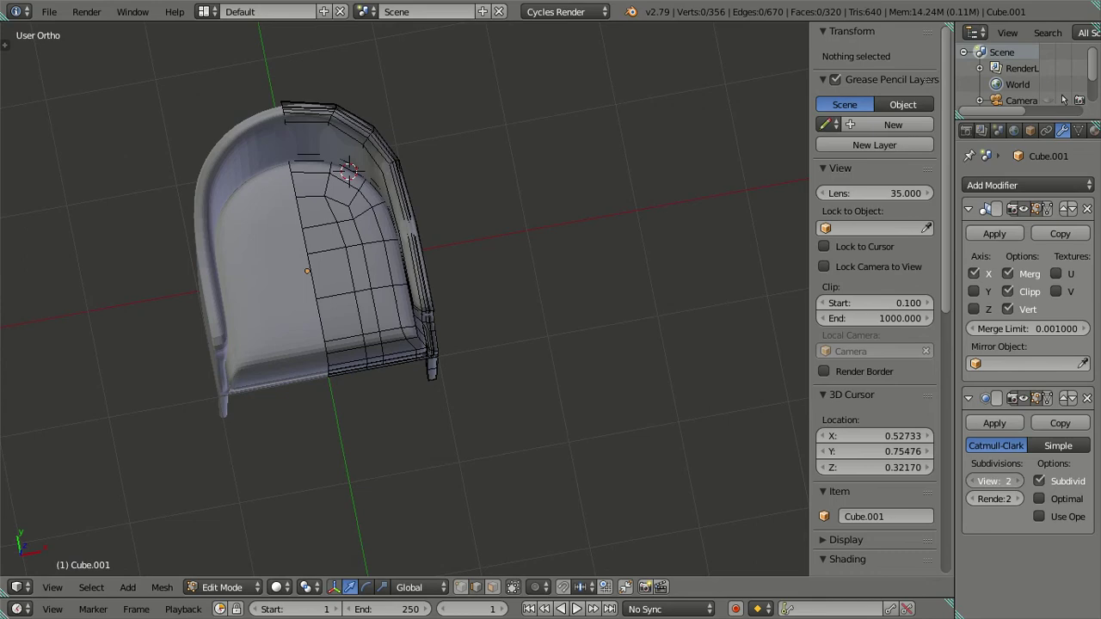
Step: Return to Edit Mode with the subdivision preview at level 0 and orbit to the seat
scroll(up, 3)
key(Tab)
key(ctrl+0)
key(Tab)
drag(436, 450, 386, 244)
scroll(down, 3)
scroll(up, 3)
Step: Select the seat-front edge loop, check it in X-ray, then clear the selection
right_click(387, 399)
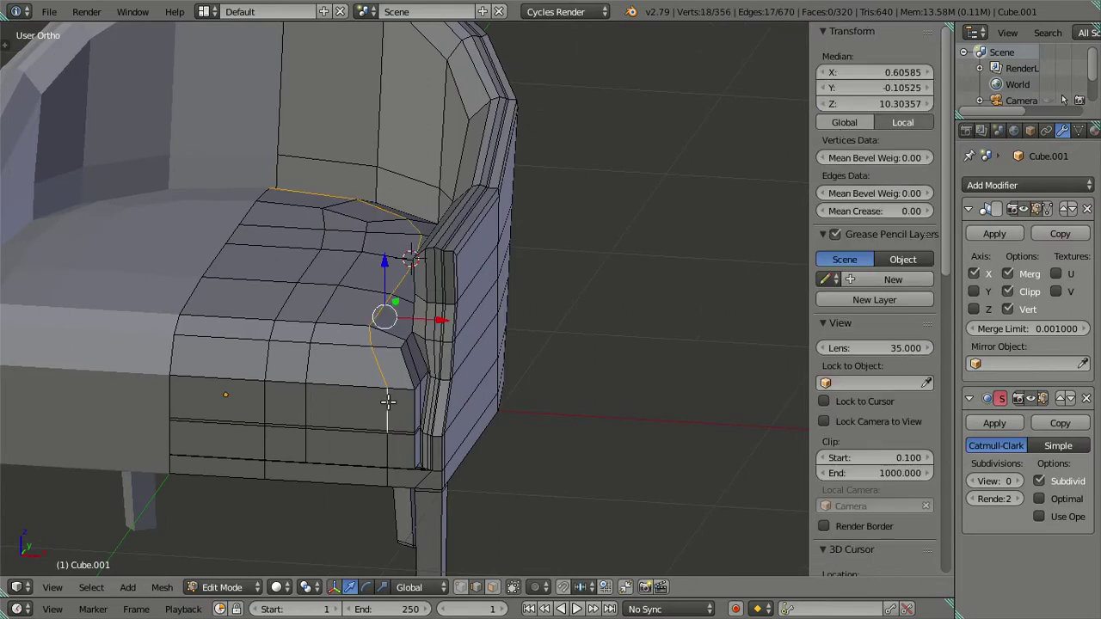
scroll(down, 3)
drag(423, 408, 428, 409)
scroll(up, 3)
key(z)
drag(374, 328, 373, 300)
key(a)
key(z)
Step: Select the face ring around the seat side near the arm, then clear it
scroll(up, 3)
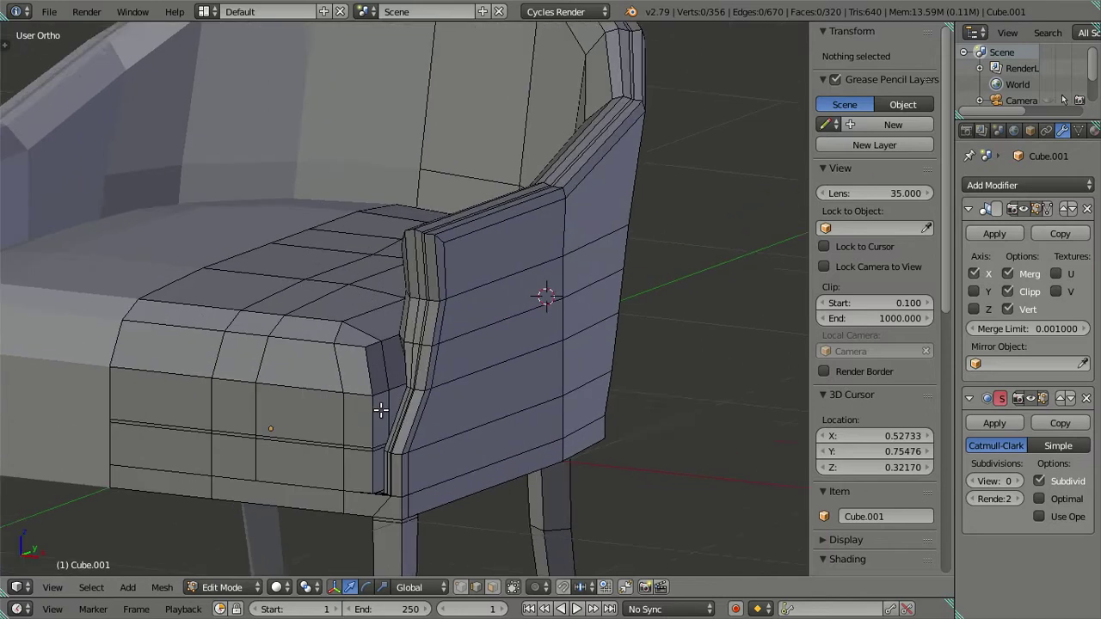
scroll(up, 3)
drag(378, 443, 372, 365)
right_click(336, 446)
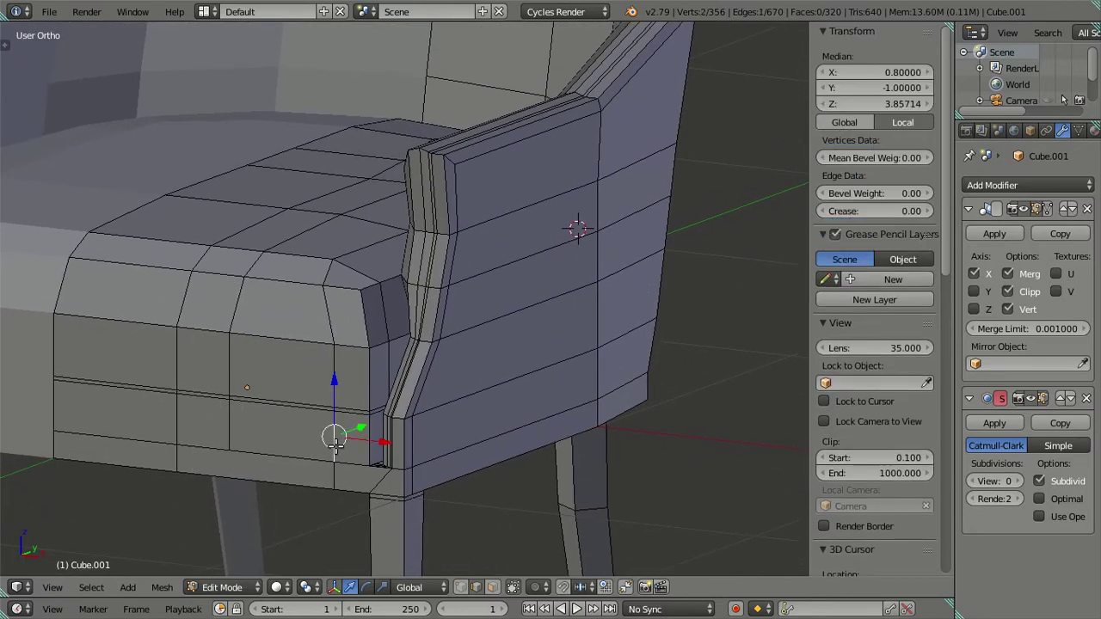
right_click(335, 446)
key(a)
scroll(up, 3)
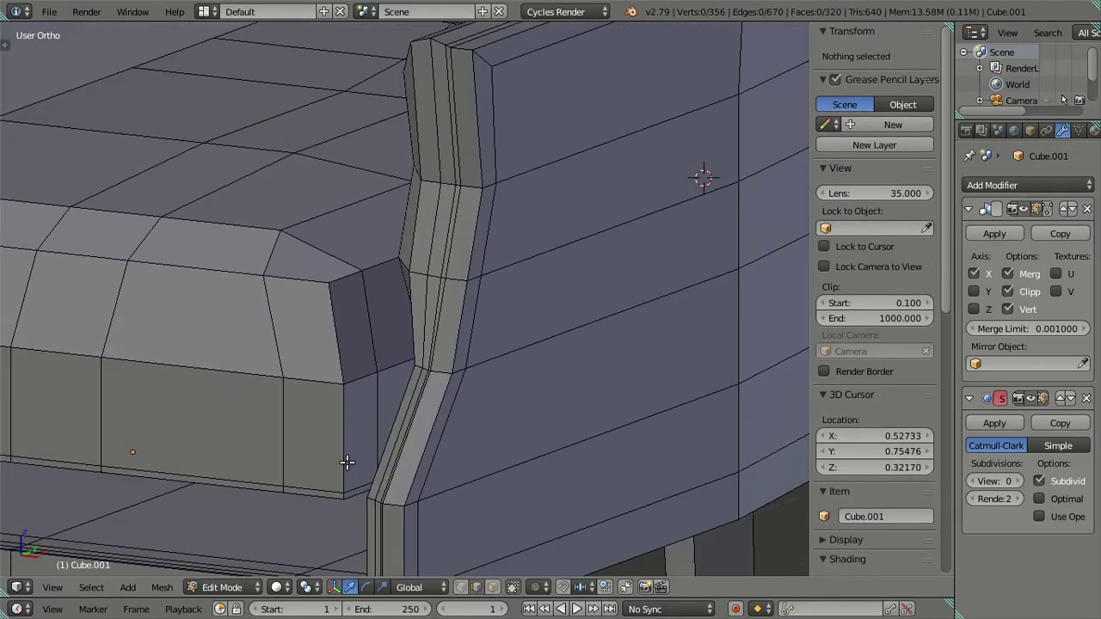
Step: Shift the seat-base corner vertices beside the armrest about 0.035 diagonally in Top view
right_click(342, 491)
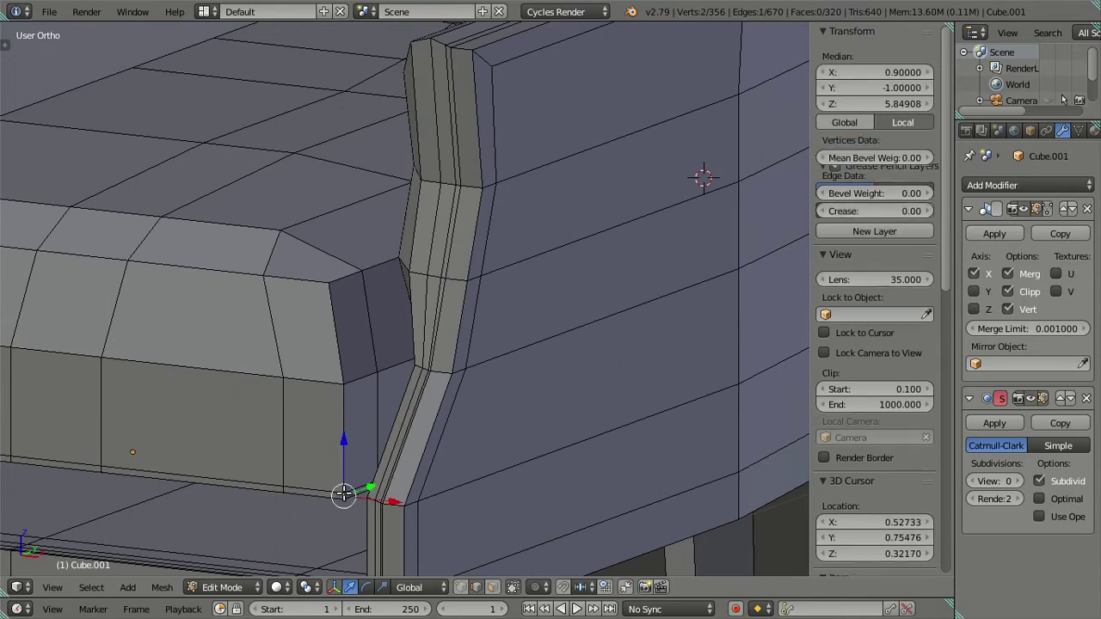
scroll(down, 3)
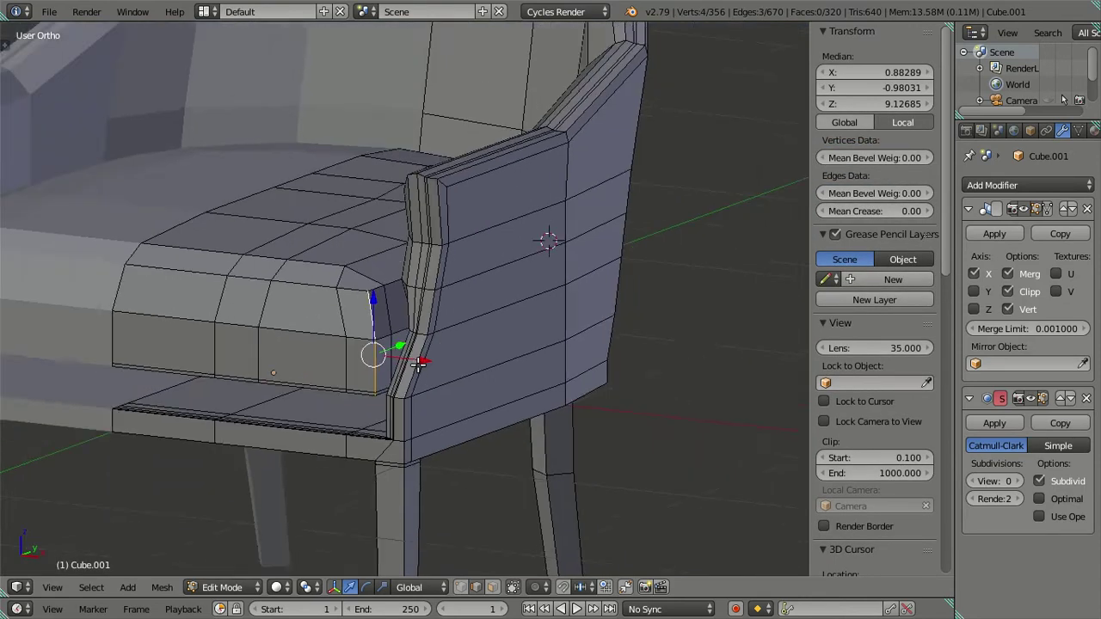
scroll(down, 3)
key(KP_7)
scroll(up, 3)
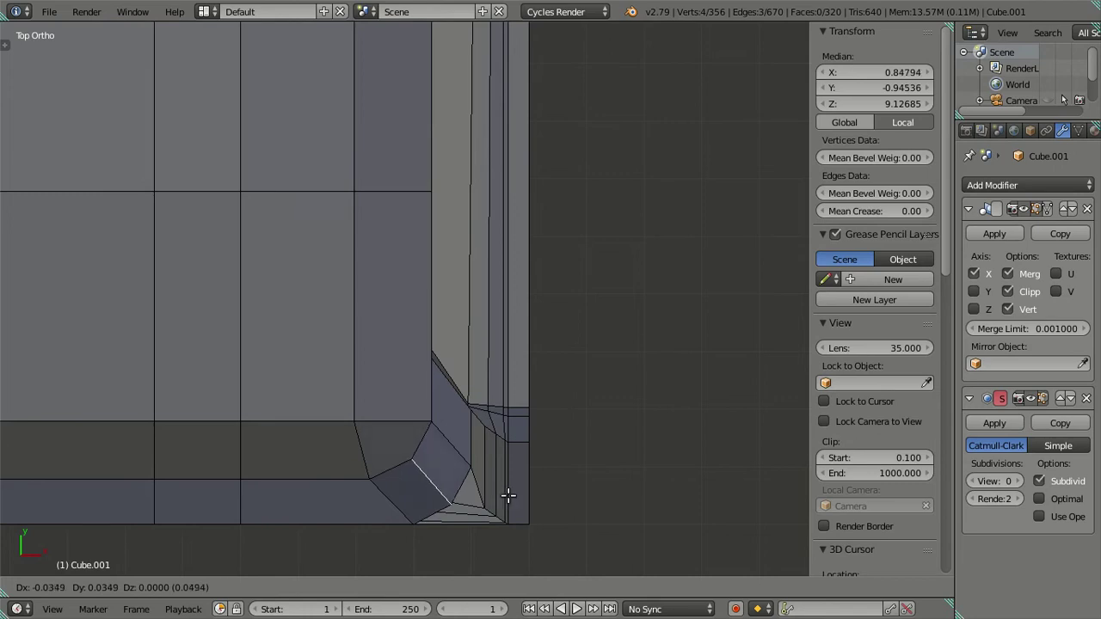
click(509, 495)
key(a)
Step: Set the Subsurf viewport level to 2 and inspect the smoothed chair
drag(496, 467, 502, 394)
key(Tab)
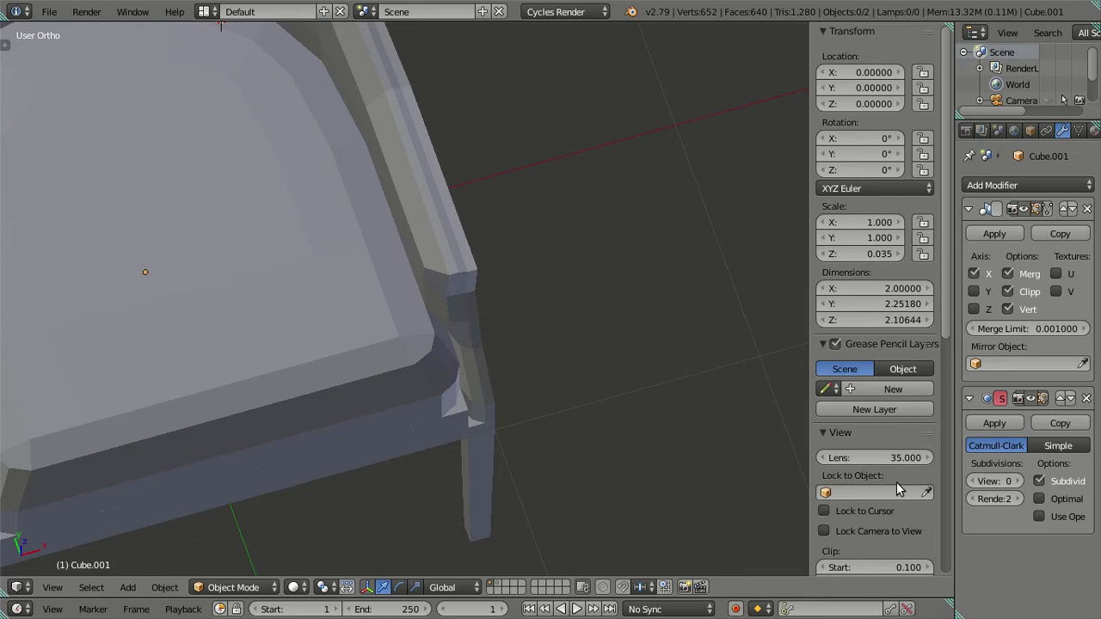
double_click(1011, 481)
drag(627, 432, 442, 361)
key(Tab)
key(Tab)
scroll(up, 3)
key(Tab)
scroll(up, 3)
Step: Set the Subsurf viewport level to 0 and move an edge on the cushion front
scroll(up, 3)
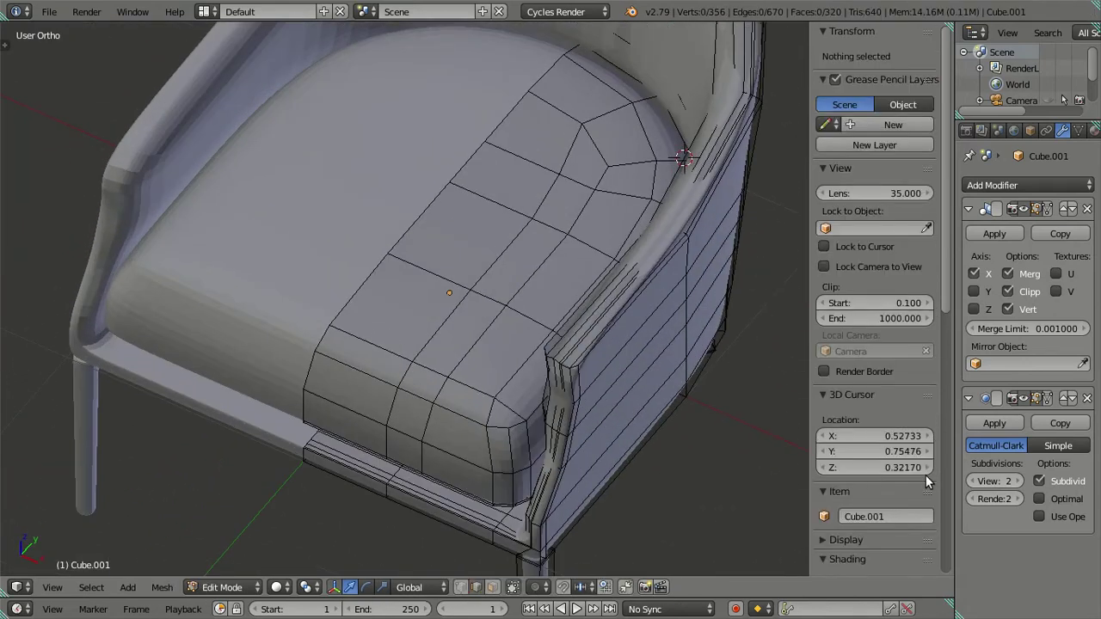
click(972, 480)
right_click(446, 387)
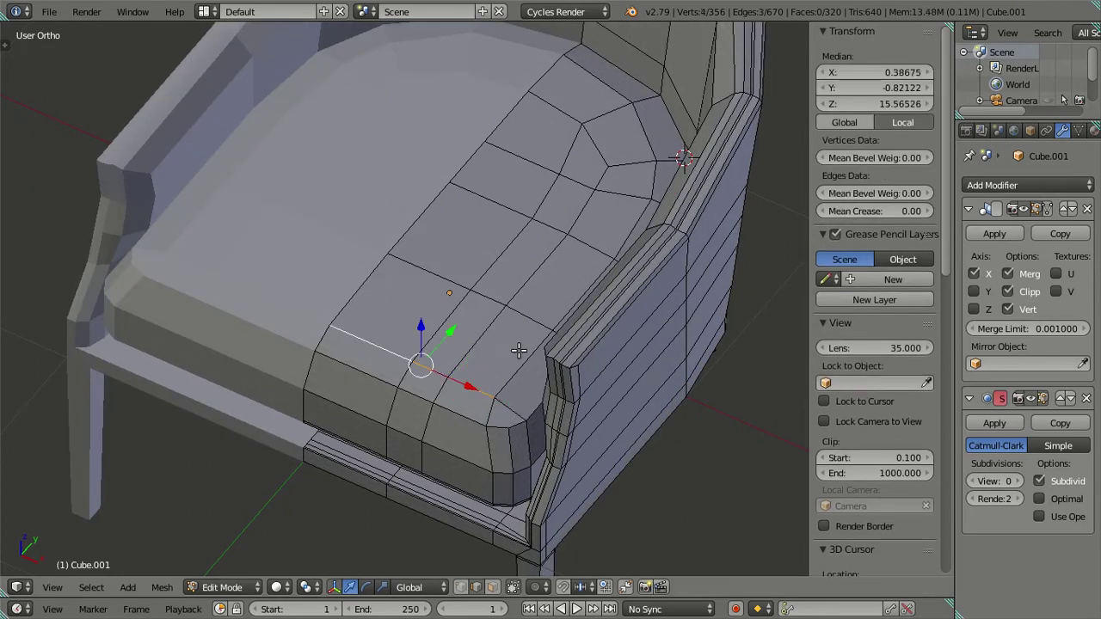
drag(518, 350, 403, 321)
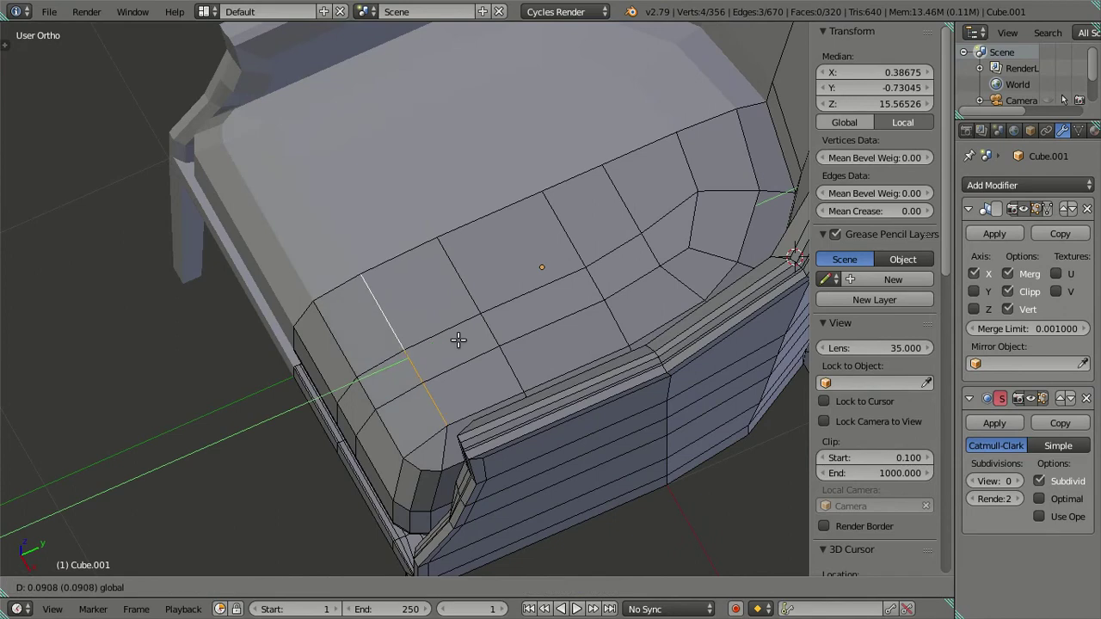
click(458, 340)
Step: Select the whole seat cushion with L, slide it along Y, then undo the move
key(Tab)
key(Tab)
drag(405, 329, 453, 330)
key(Tab)
key(Tab)
key(a)
right_click(453, 329)
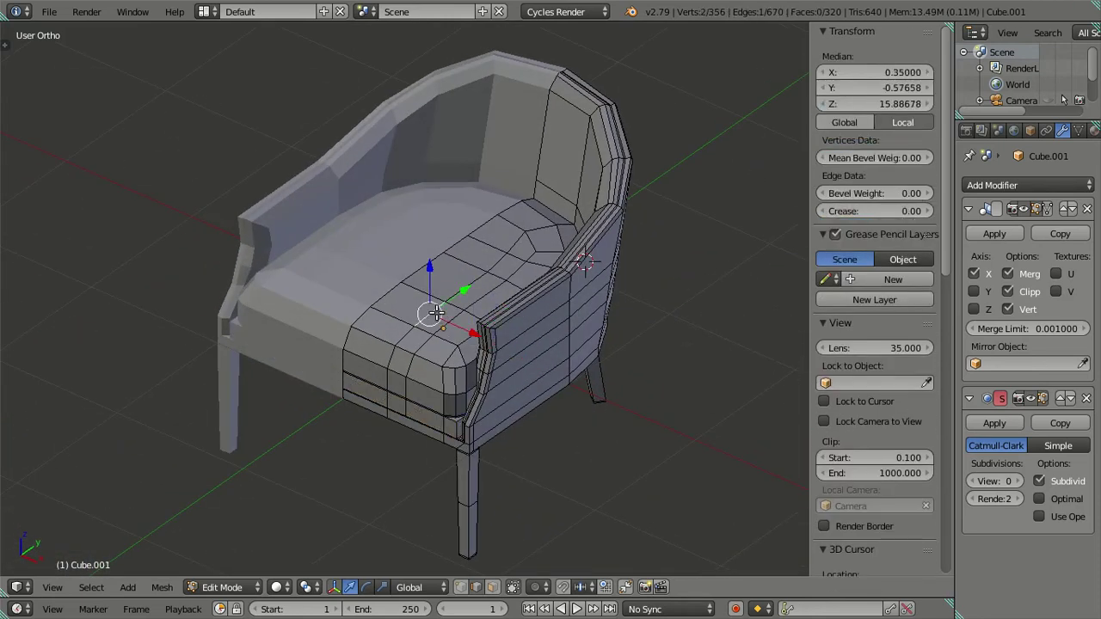
key(l)
key(g)
key(y)
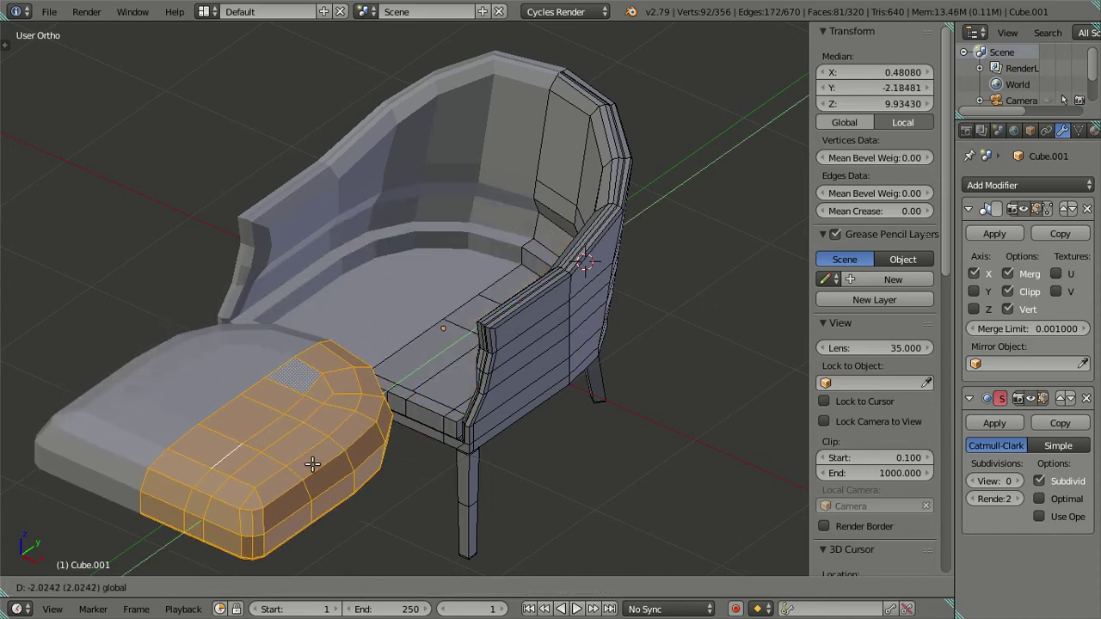
click(288, 451)
drag(288, 450, 508, 494)
key(a)
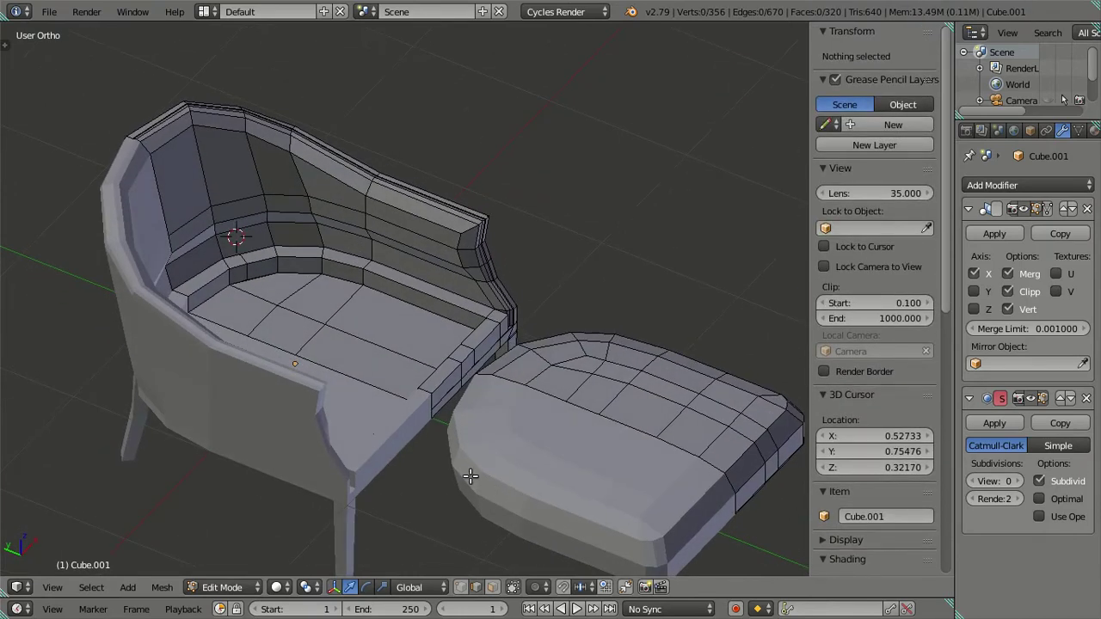
key(ctrl+z)
key(ctrl+z)
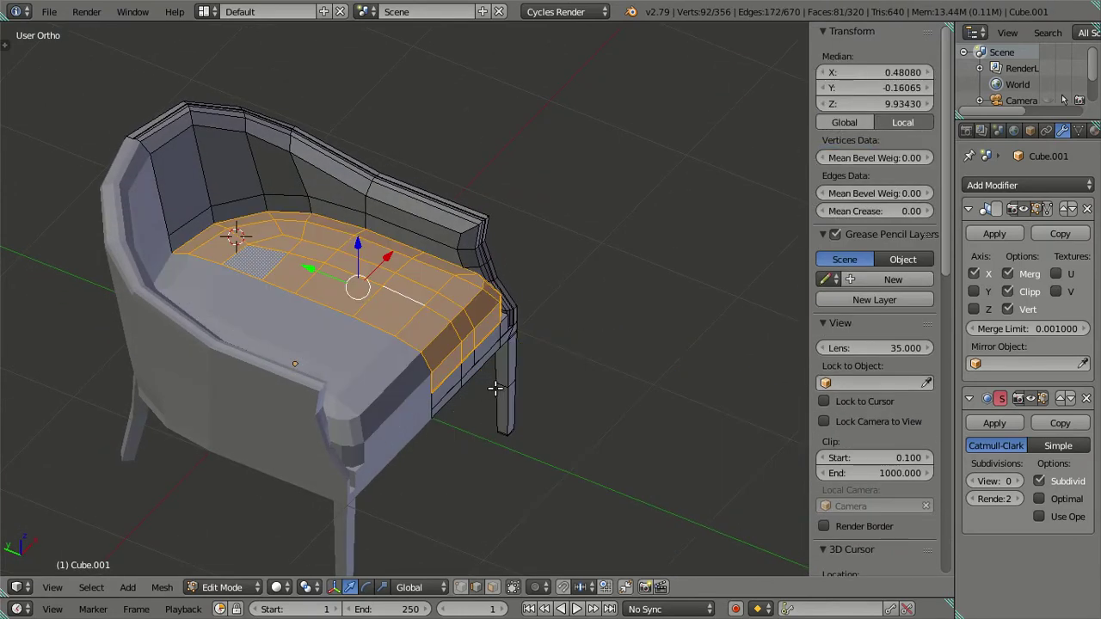
Step: Hide the seat cushion to expose the seat base beneath it
key(h)
scroll(up, 3)
drag(386, 295, 329, 285)
scroll(up, 3)
Step: Preview nine loop cuts on the seat edge, cancel them, and switch to front view
key(z)
key(z)
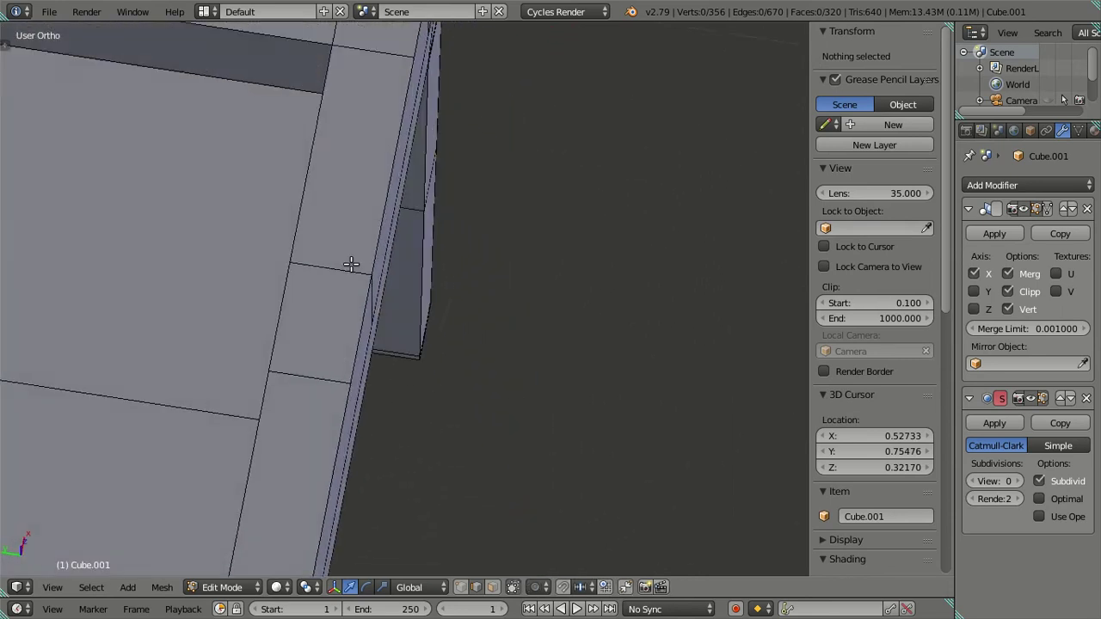
scroll(down, 3)
scroll(up, 3)
drag(307, 332, 360, 347)
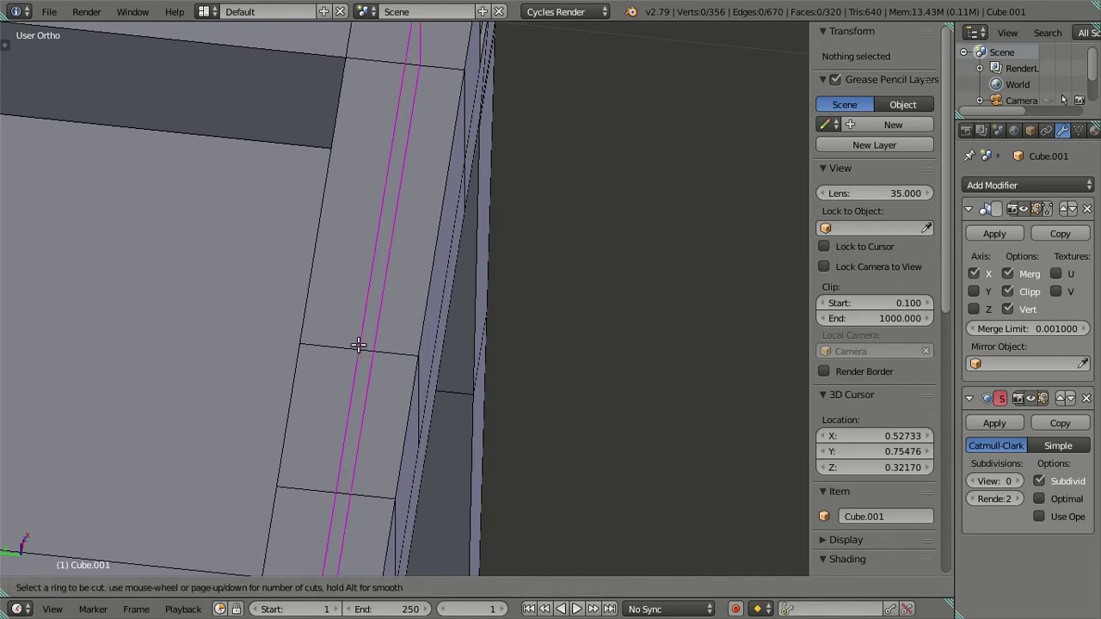
key(9)
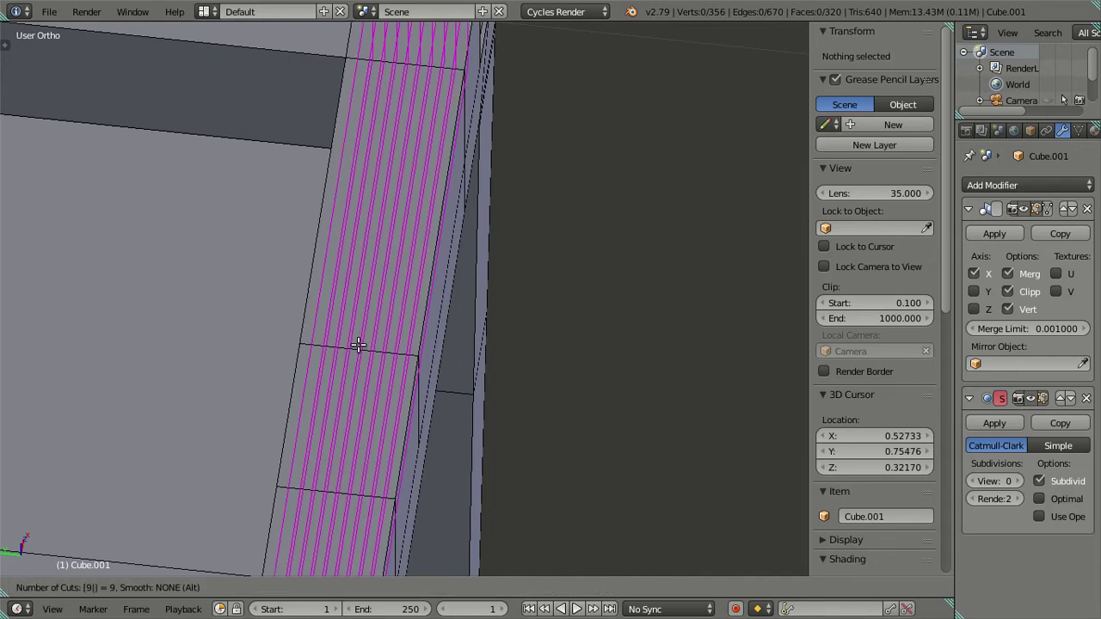
key(Escape)
drag(356, 344, 310, 197)
scroll(up, 3)
scroll(up, 3)
scroll(up, 3)
drag(500, 344, 429, 291)
key(KP_1)
scroll(up, 3)
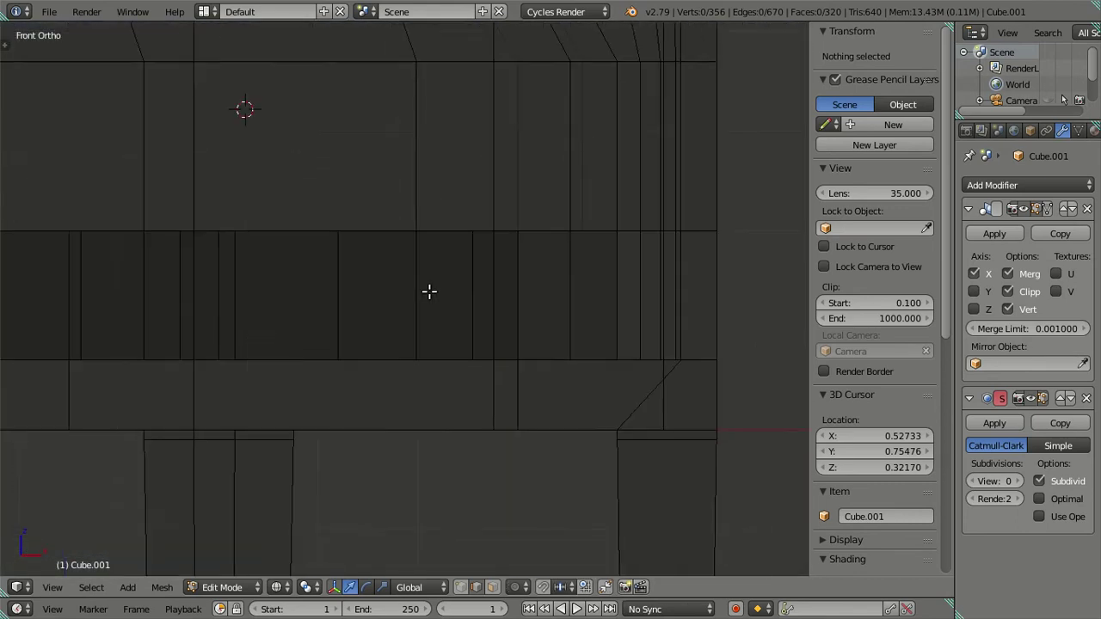
key(z)
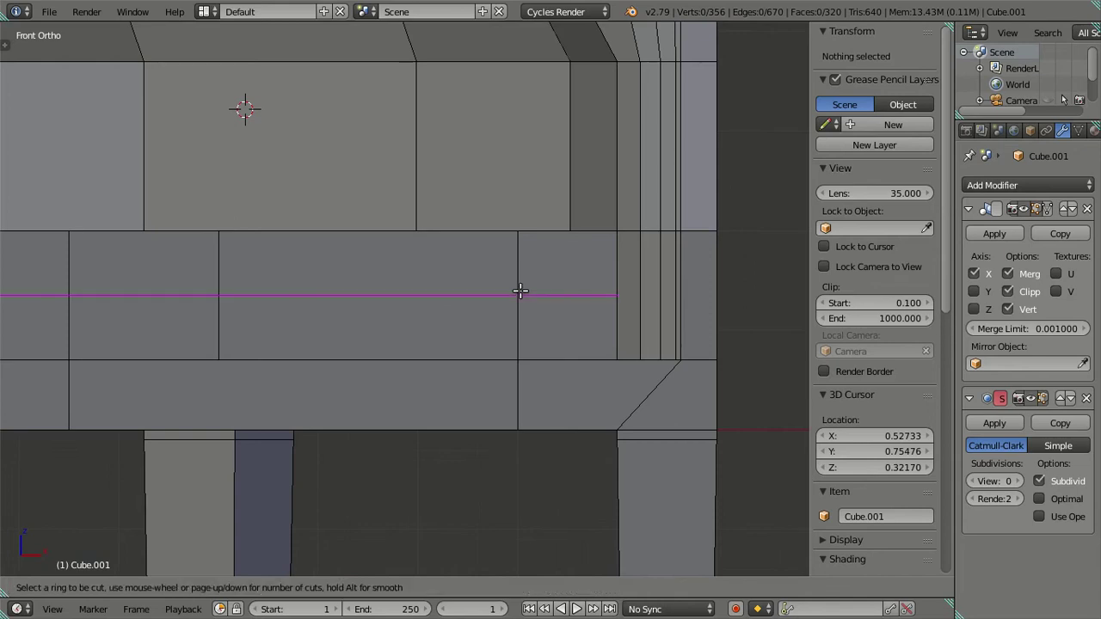
text(6)
Step: Add six, then four loop cuts across the seat front, dissolving each set
click(520, 291)
right_click(503, 277)
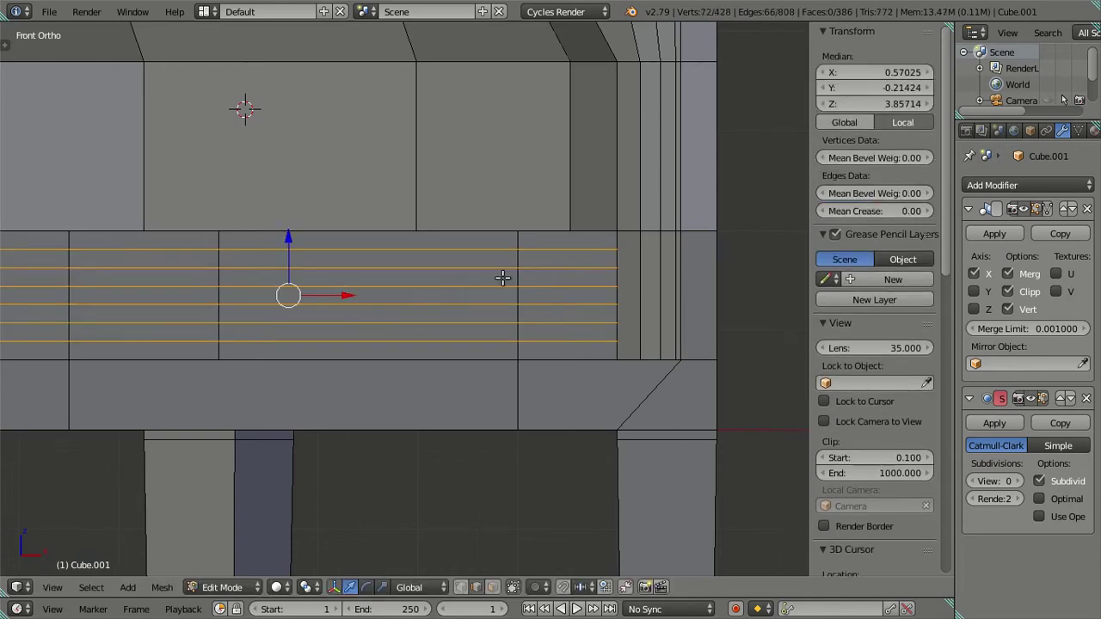
key(x)
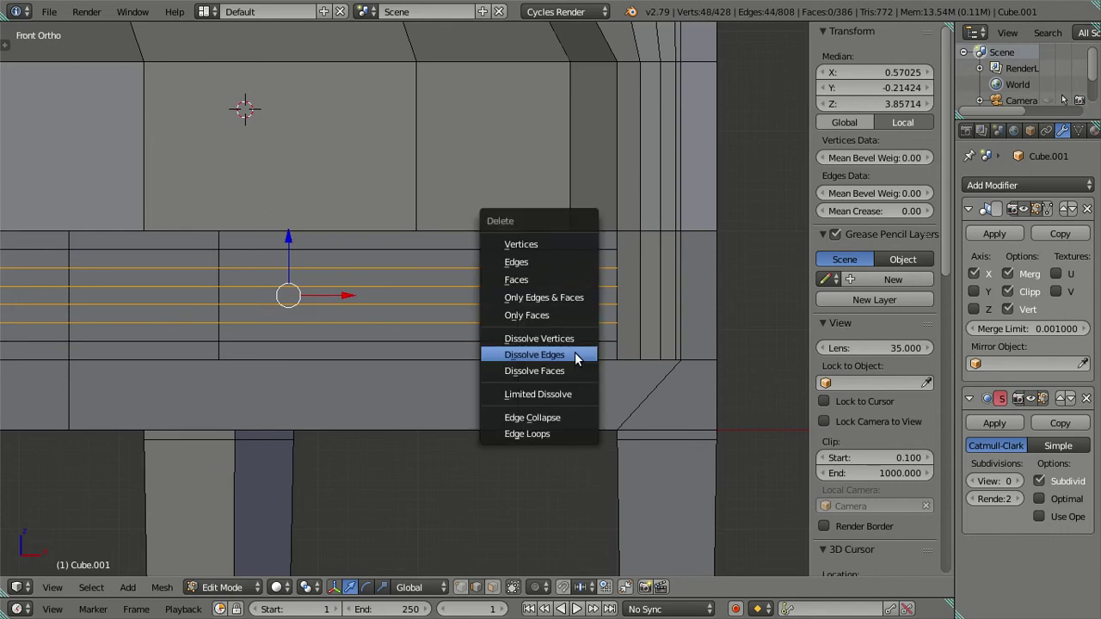
click(568, 375)
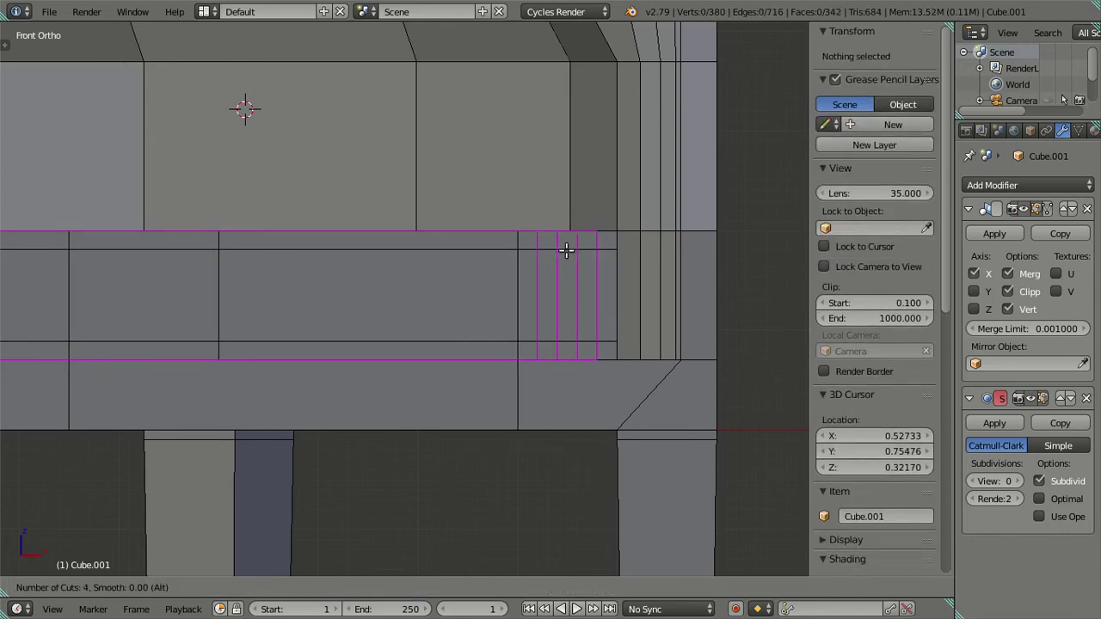
click(565, 250)
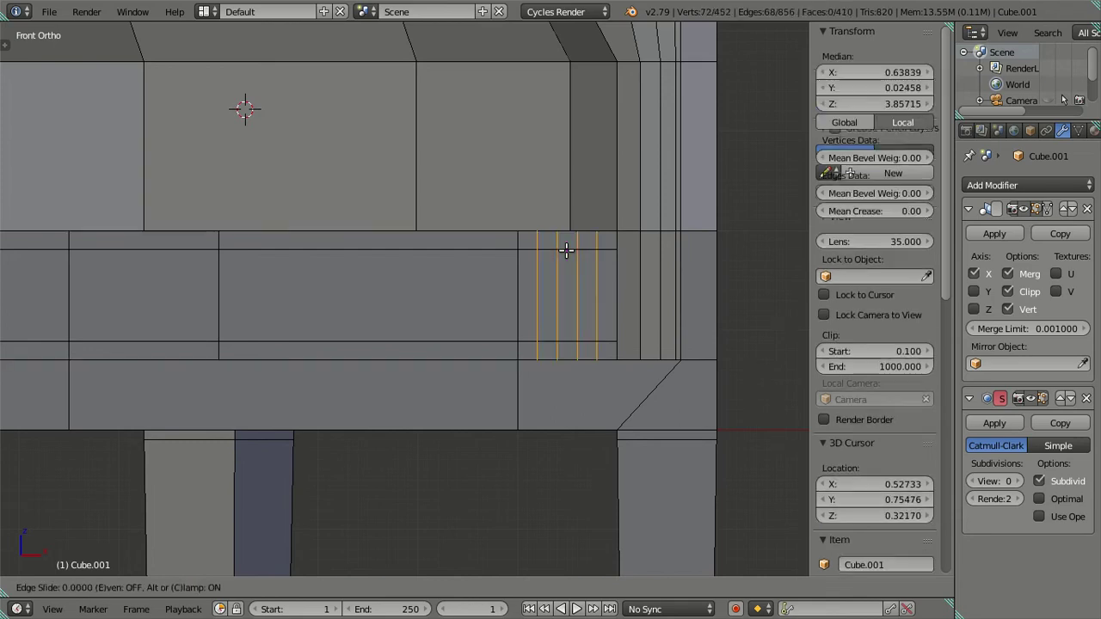
right_click(592, 281)
key(x)
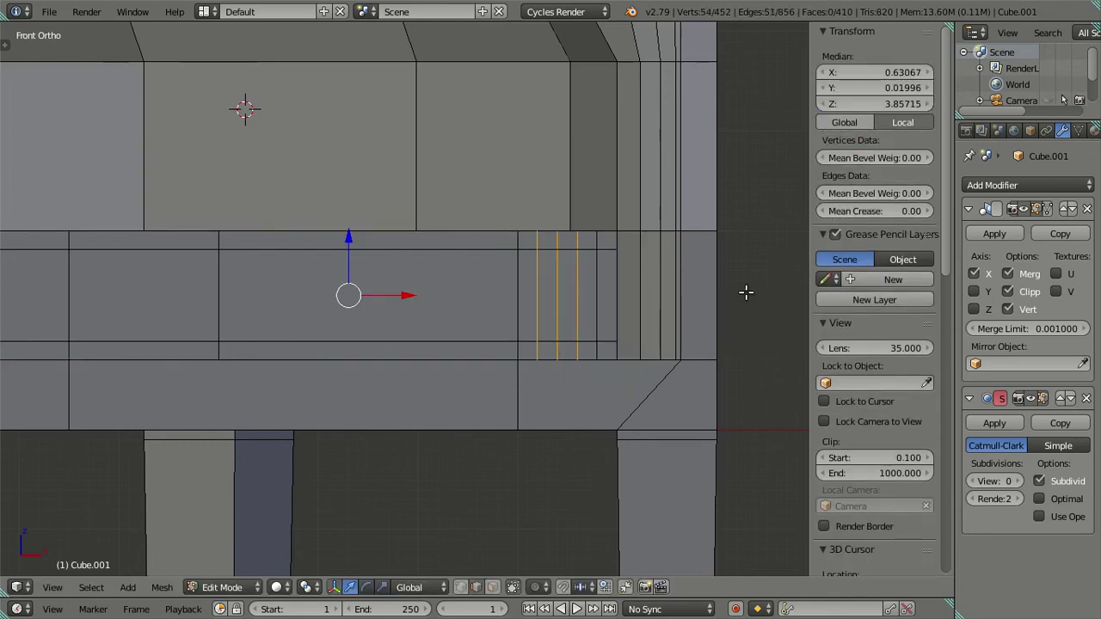
key(x)
click(561, 301)
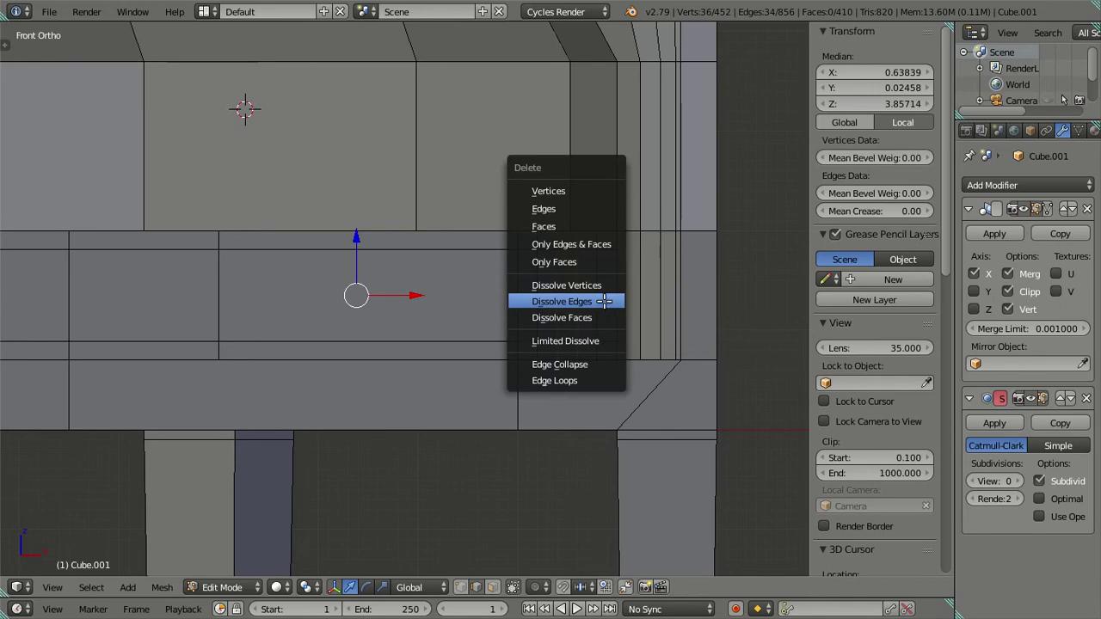
click(605, 301)
Step: Add four loop cuts along the seat side and dissolve the unwanted edges
drag(605, 301, 578, 399)
drag(413, 324, 375, 362)
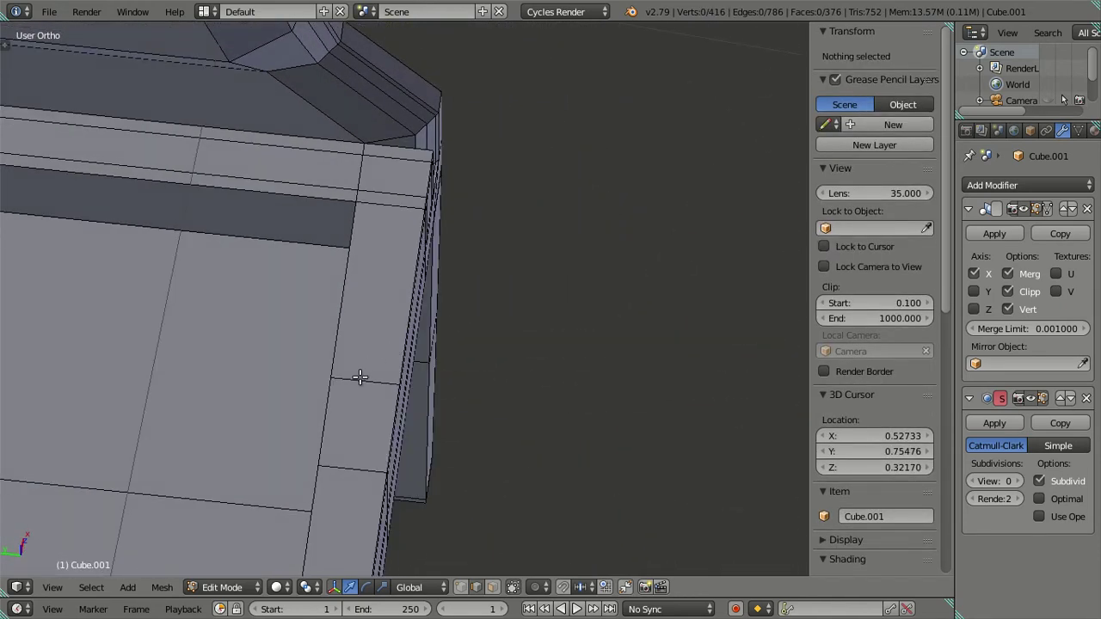
click(359, 377)
click(360, 377)
drag(360, 376, 418, 283)
key(ctrl+z)
drag(367, 201, 451, 271)
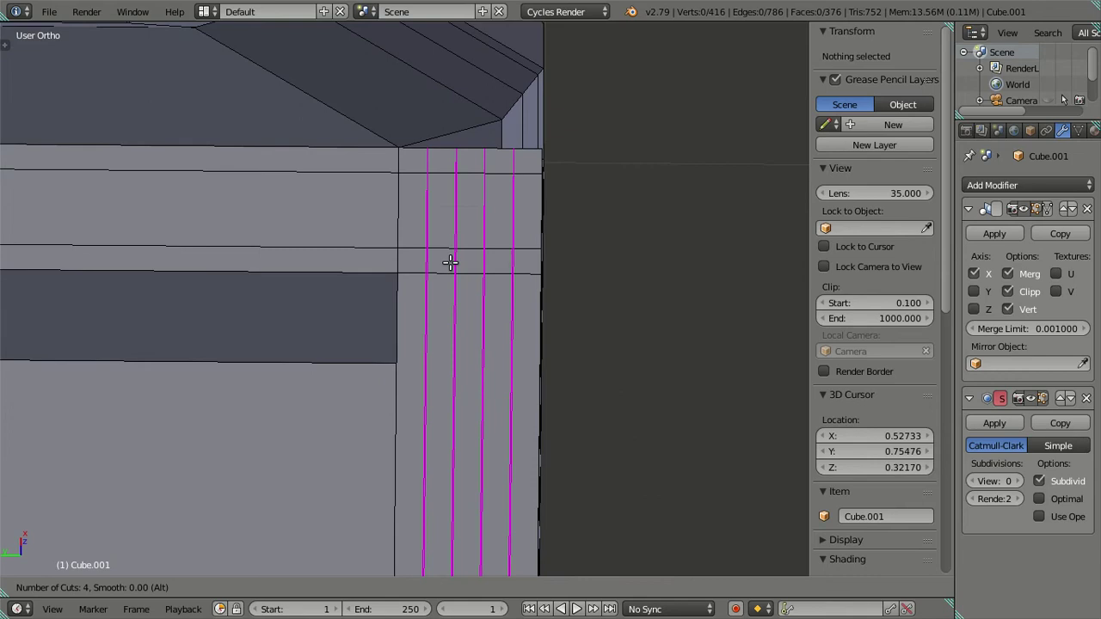
key(Escape)
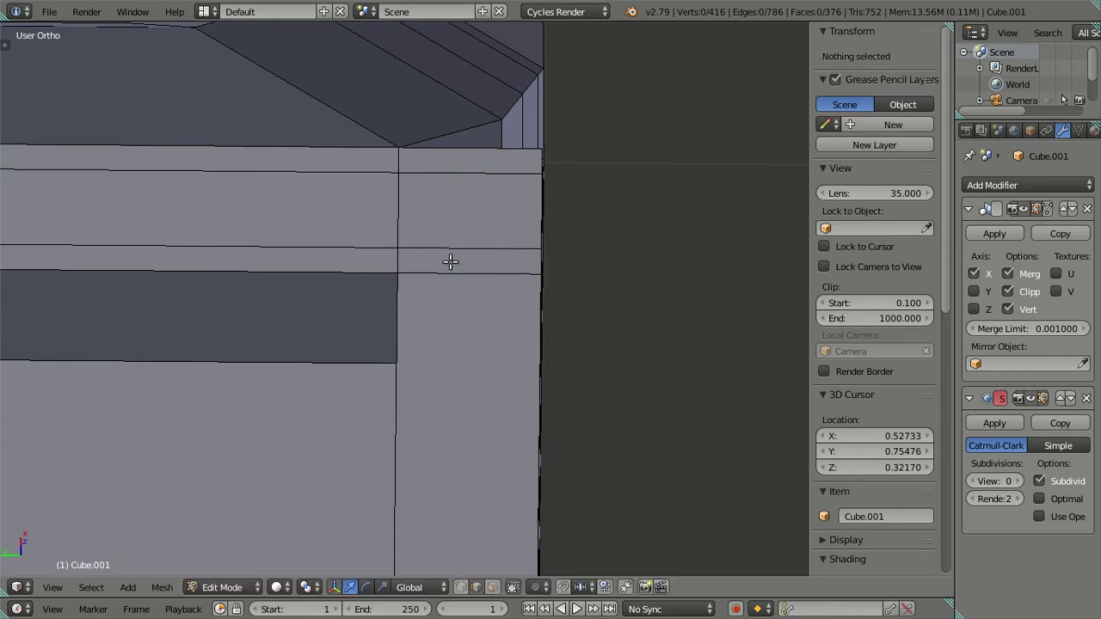
click(450, 262)
click(456, 258)
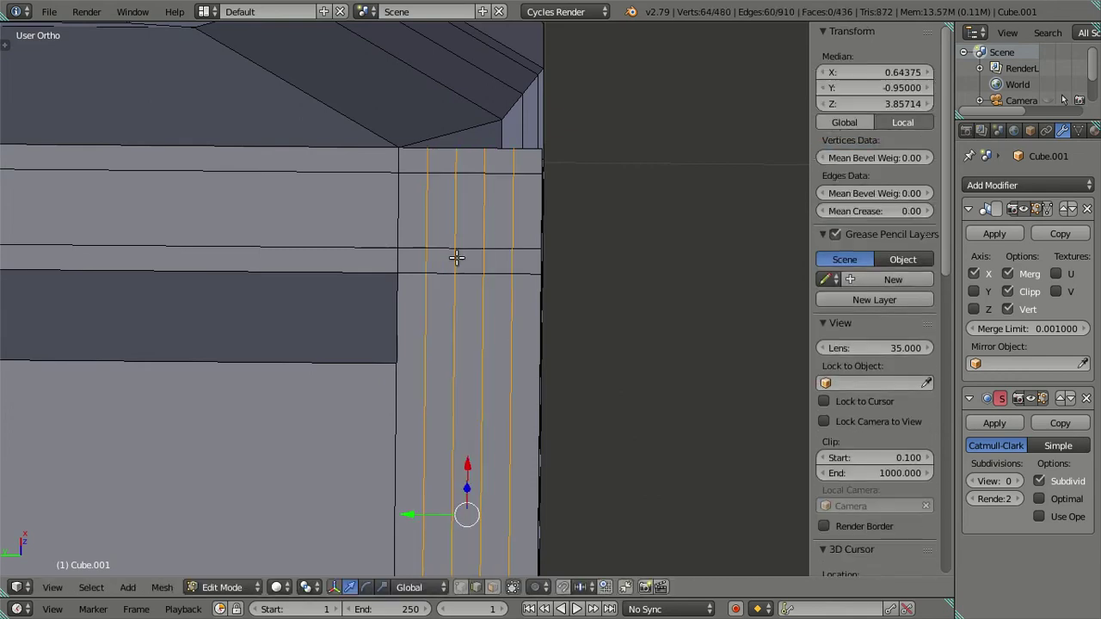
click(421, 222)
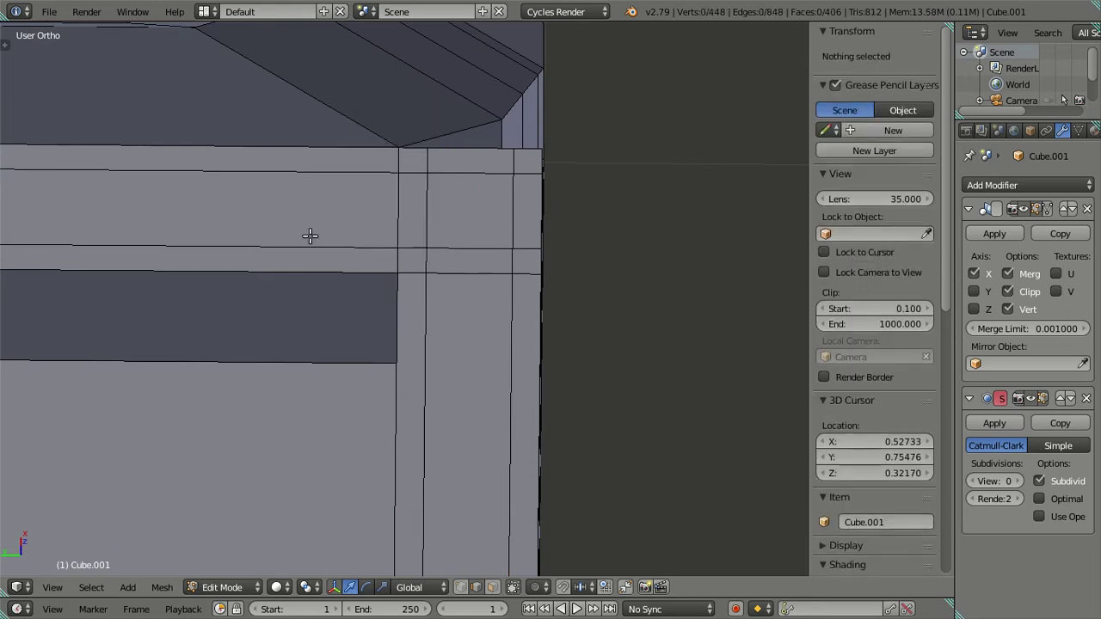
Step: Place a loop cut on the seat's back rim and slide it toward the corner
scroll(down, 3)
scroll(down, 3)
scroll(up, 3)
scroll(up, 3)
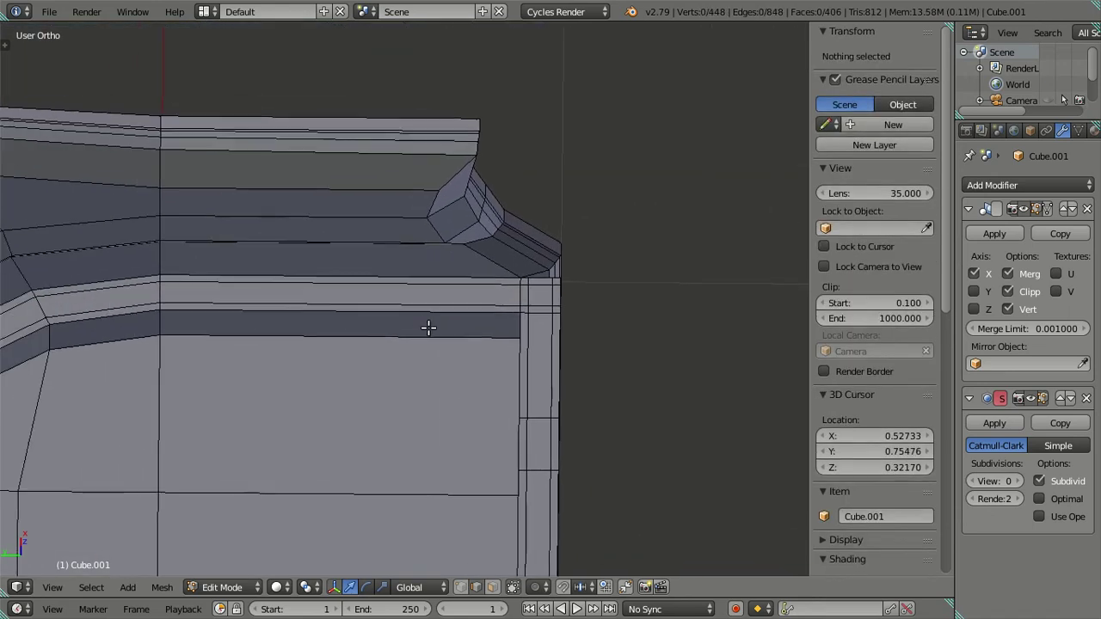
scroll(up, 3)
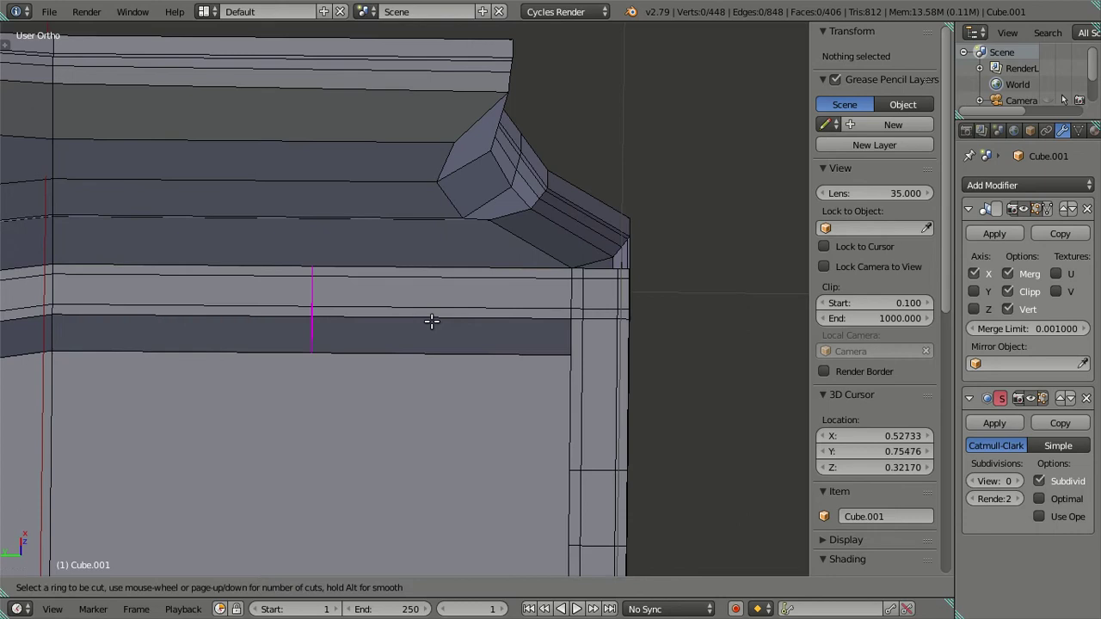
click(431, 321)
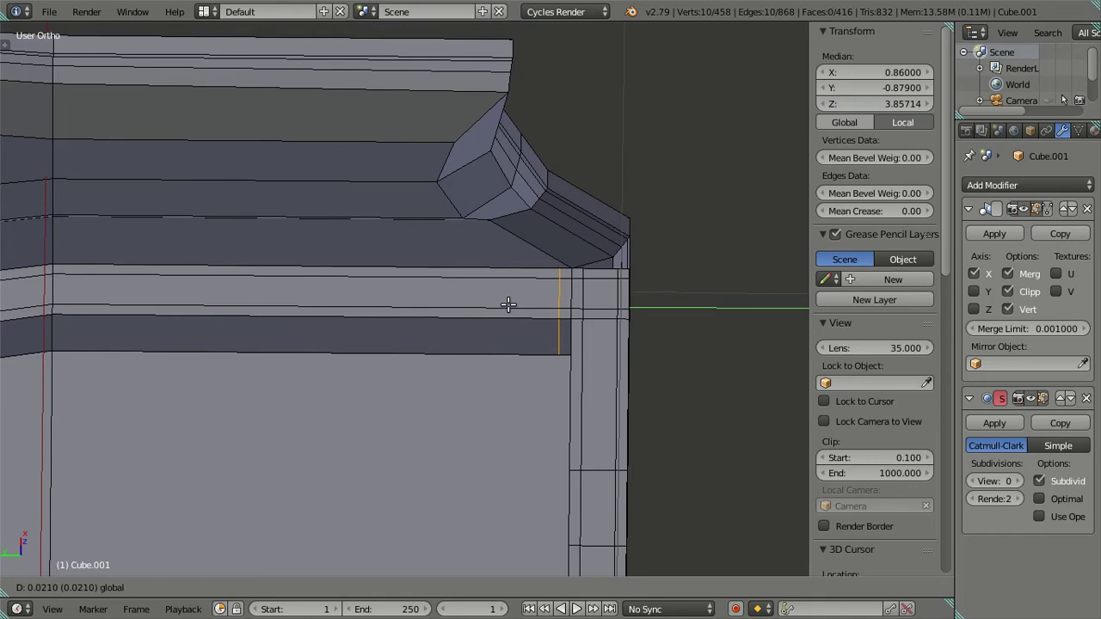
click(509, 304)
key(a)
drag(560, 346, 500, 301)
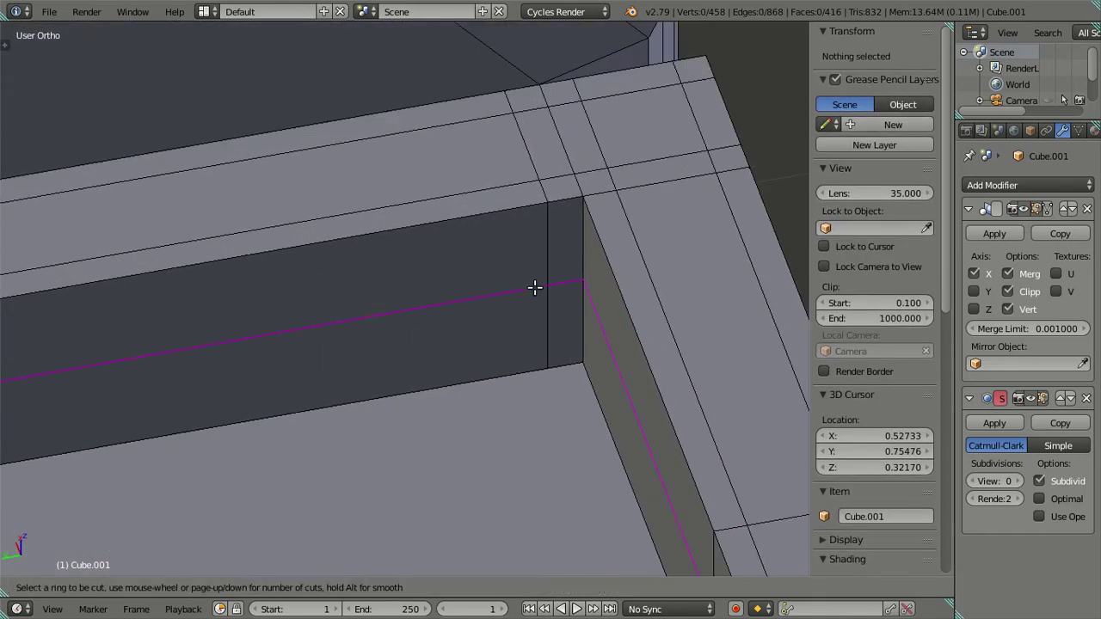
text(6)
Step: Add loop cuts around the seat rim, dissolve them, and return to Object Mode
key(Return)
right_click(520, 249)
key(x)
click(529, 339)
drag(519, 337, 337, 304)
key(Tab)
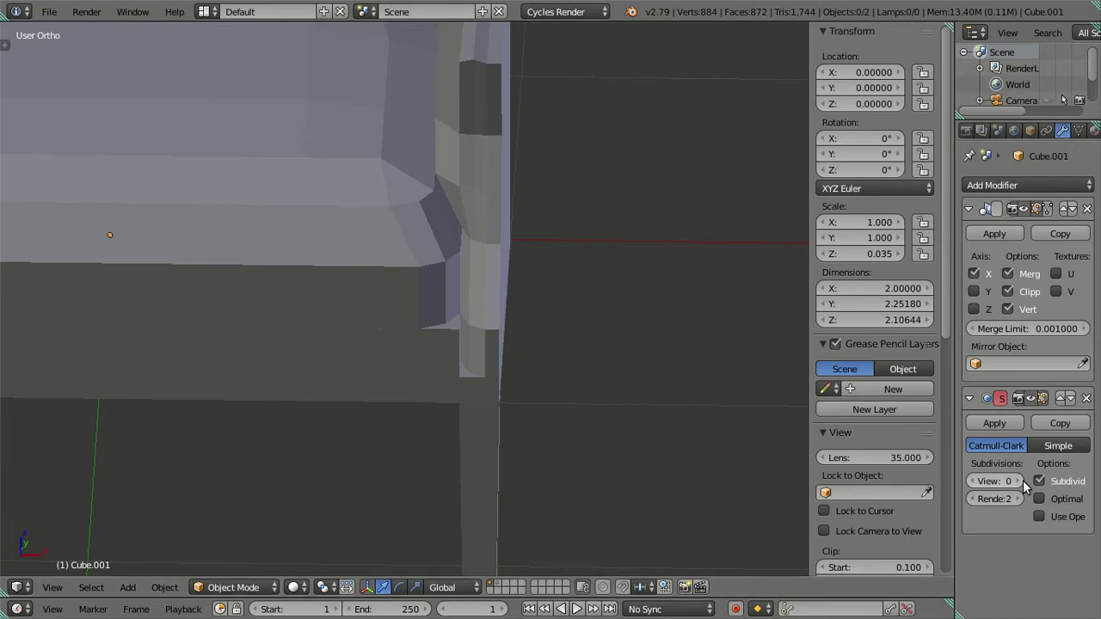
Step: Preview the smoothed chair at subdivision level 2 from perspective and front angles
click(1019, 481)
scroll(down, 3)
drag(649, 434, 381, 396)
drag(351, 278, 496, 289)
Step: In Edit Mode, set the Subsurf viewport level to 0 and inspect the seat rim loop
key(Tab)
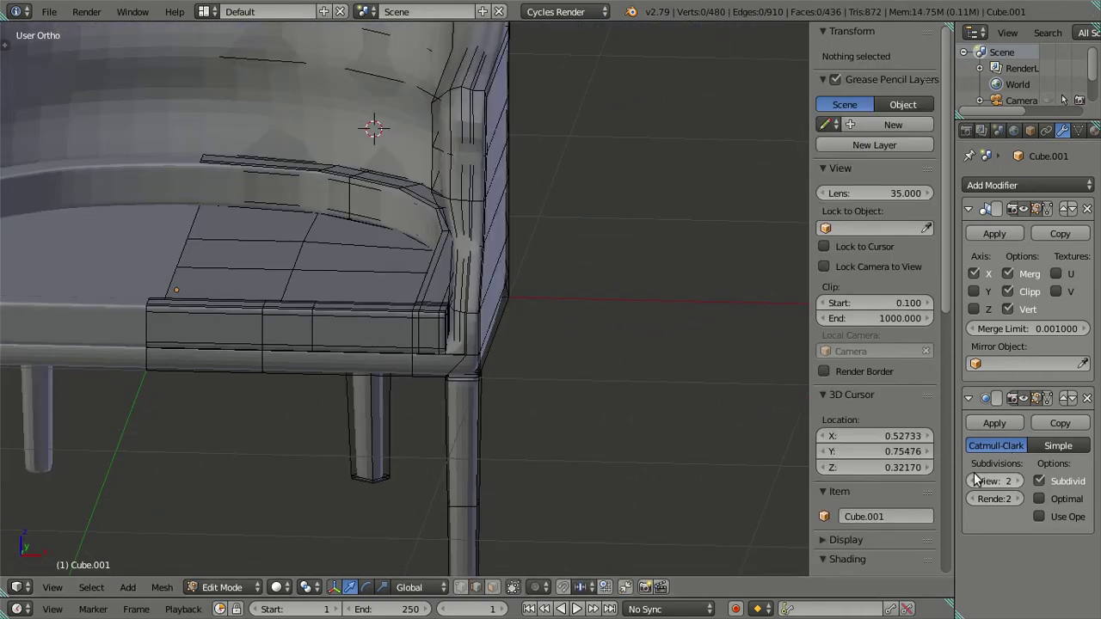
click(975, 480)
key(Tab)
scroll(up, 3)
key(Tab)
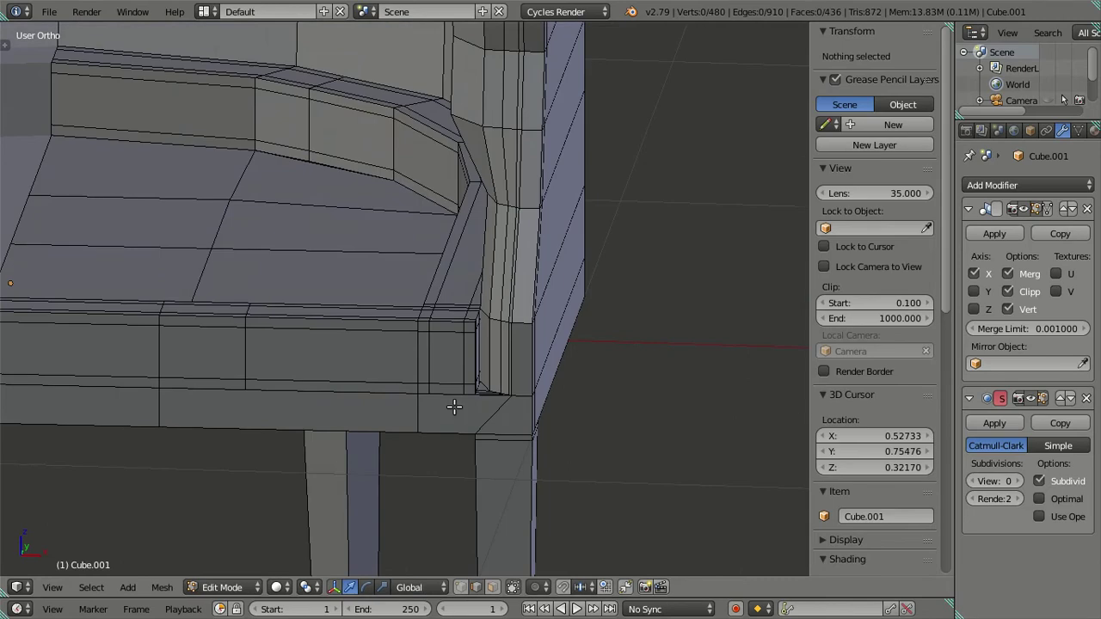
scroll(up, 3)
drag(486, 405, 525, 391)
right_click(439, 303)
key(a)
scroll(down, 3)
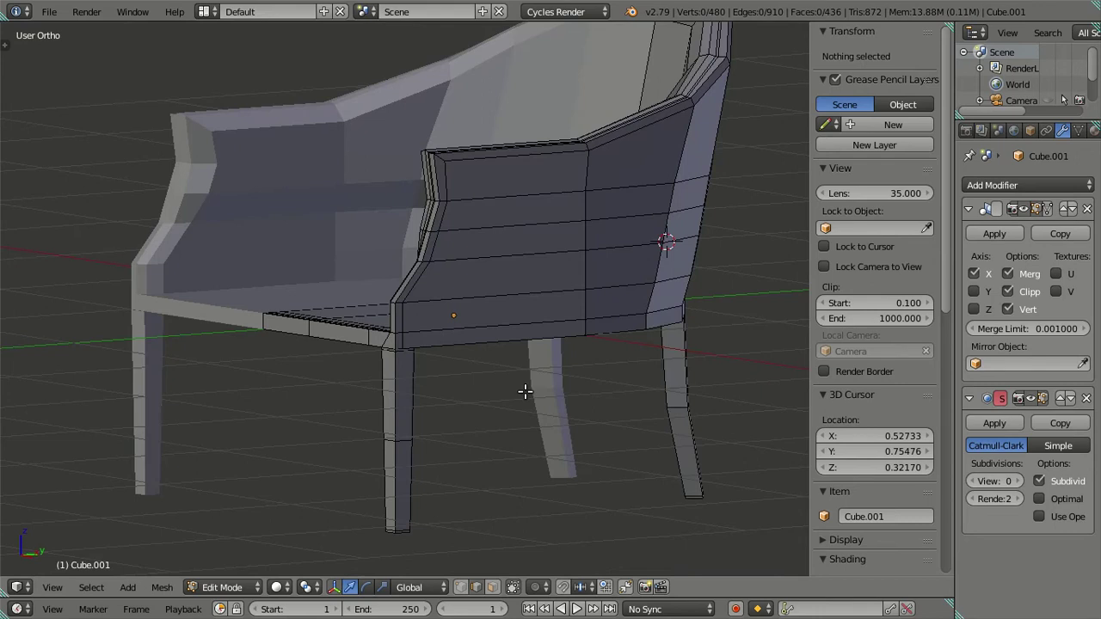
Step: In Right Ortho view, slide the slanted side-panel edges along Y to straighten them
drag(558, 364, 536, 358)
scroll(down, 3)
key(KP_3)
scroll(up, 3)
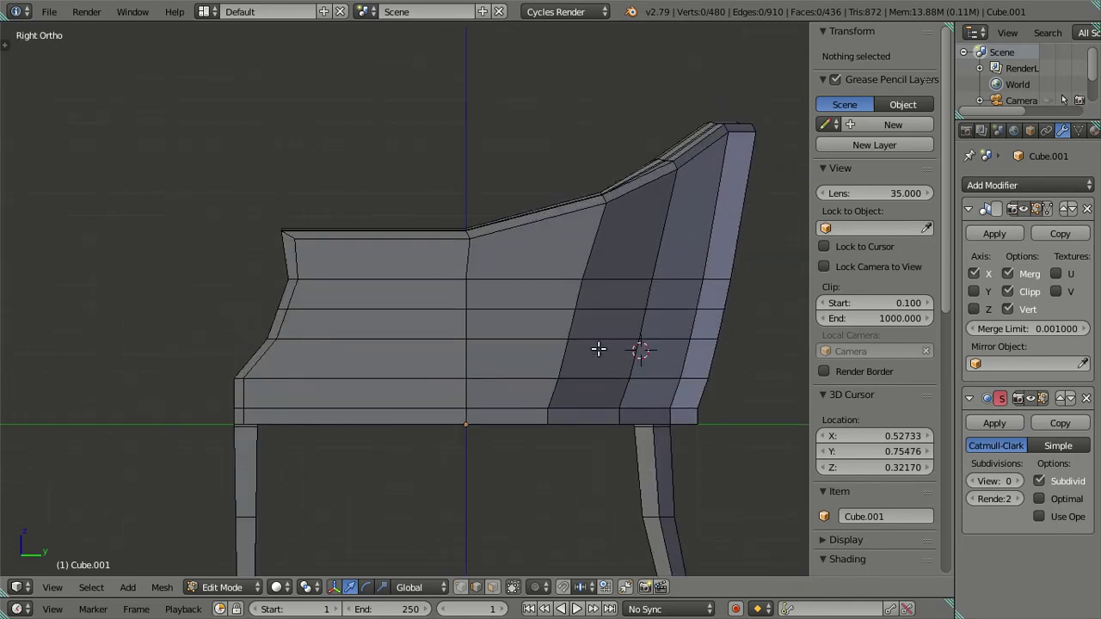
scroll(up, 3)
scroll(up, 3)
right_click(646, 338)
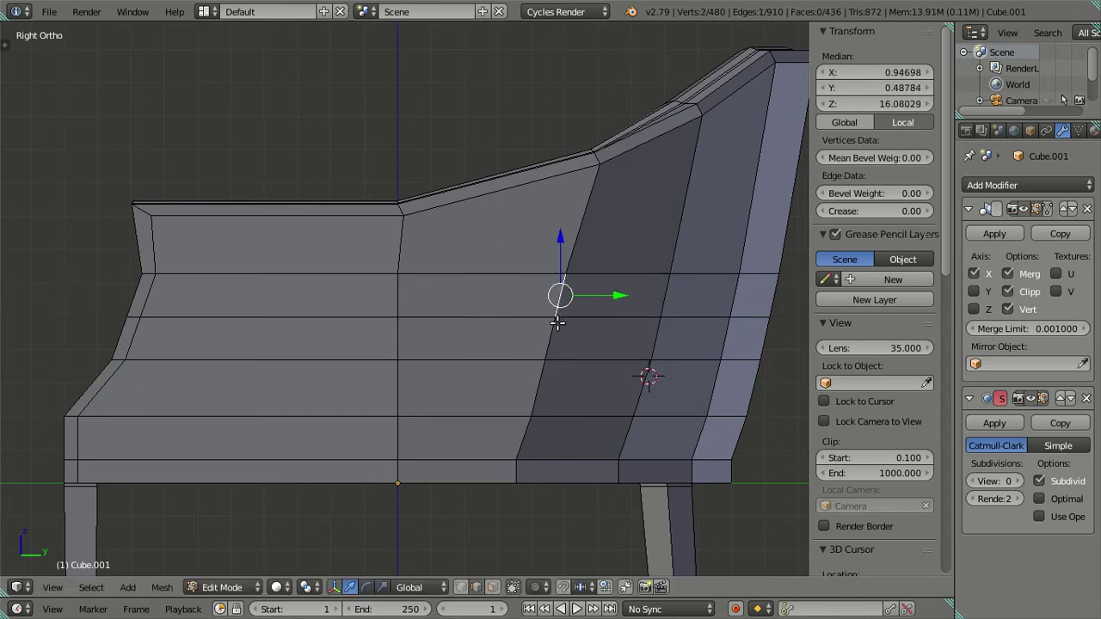
drag(579, 310, 595, 320)
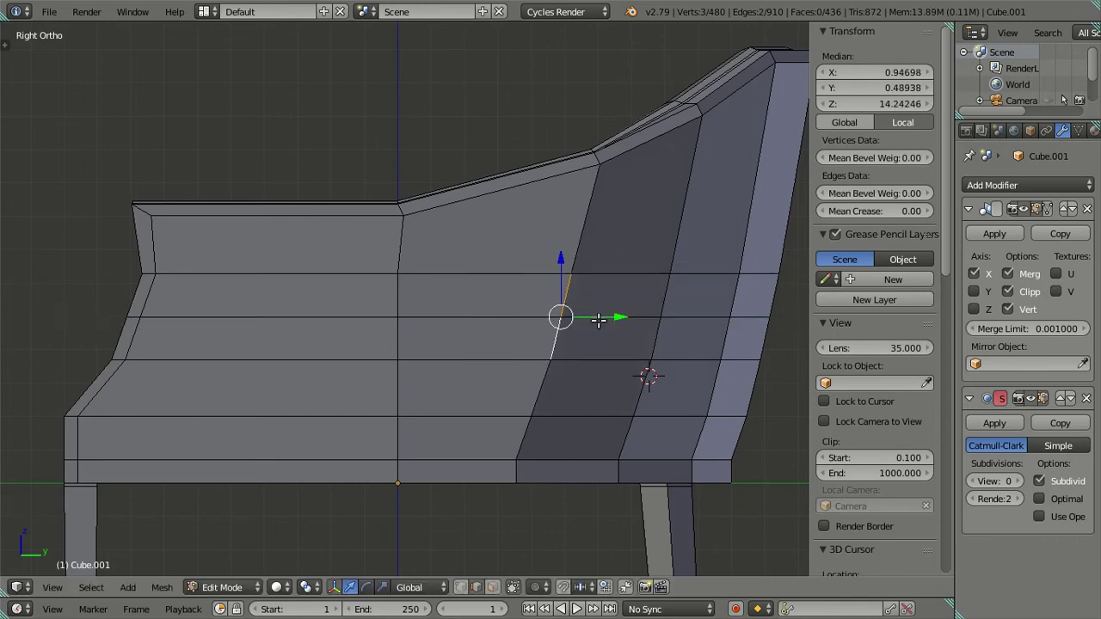
key(a)
drag(597, 317, 565, 302)
right_click(560, 296)
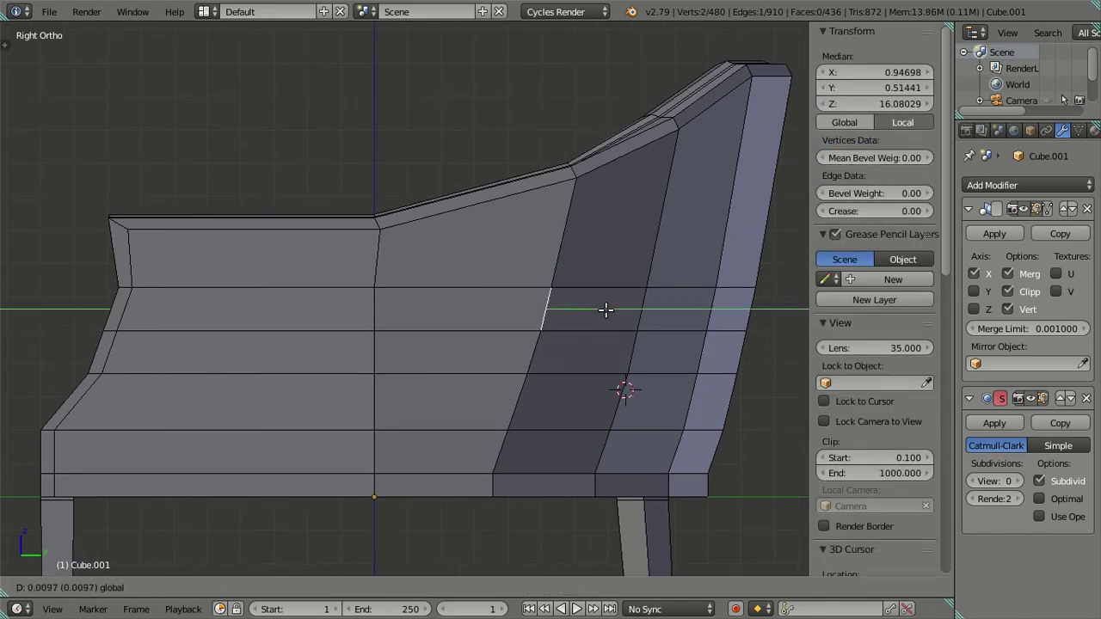
key(a)
Step: Tilt the upper and lower back-post edges to straighten the back post
scroll(up, 3)
drag(644, 332, 602, 320)
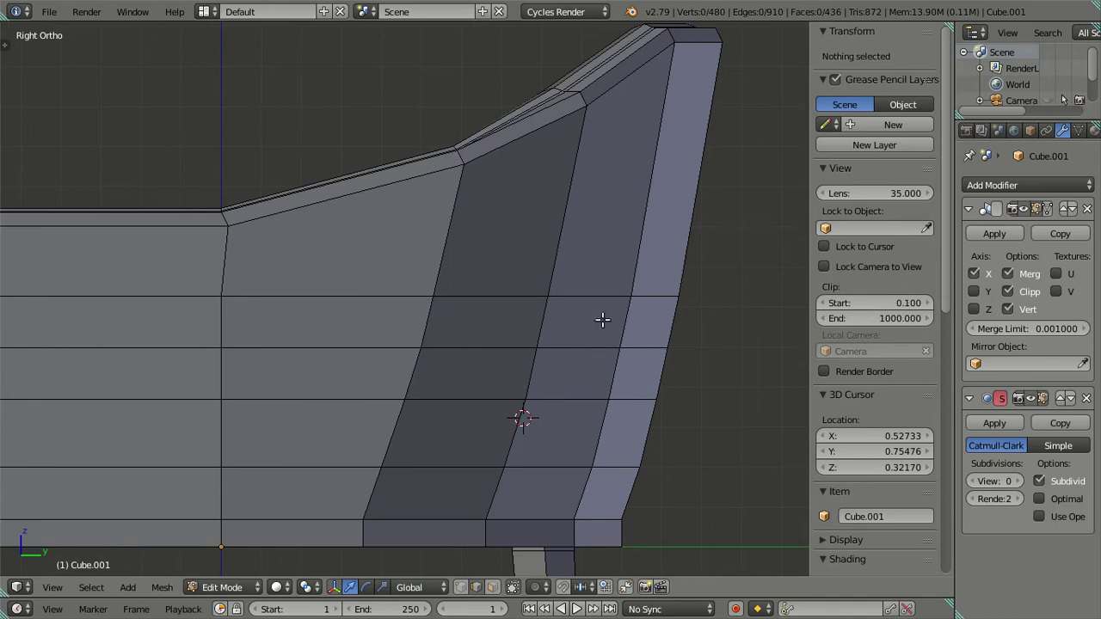
right_click(631, 307)
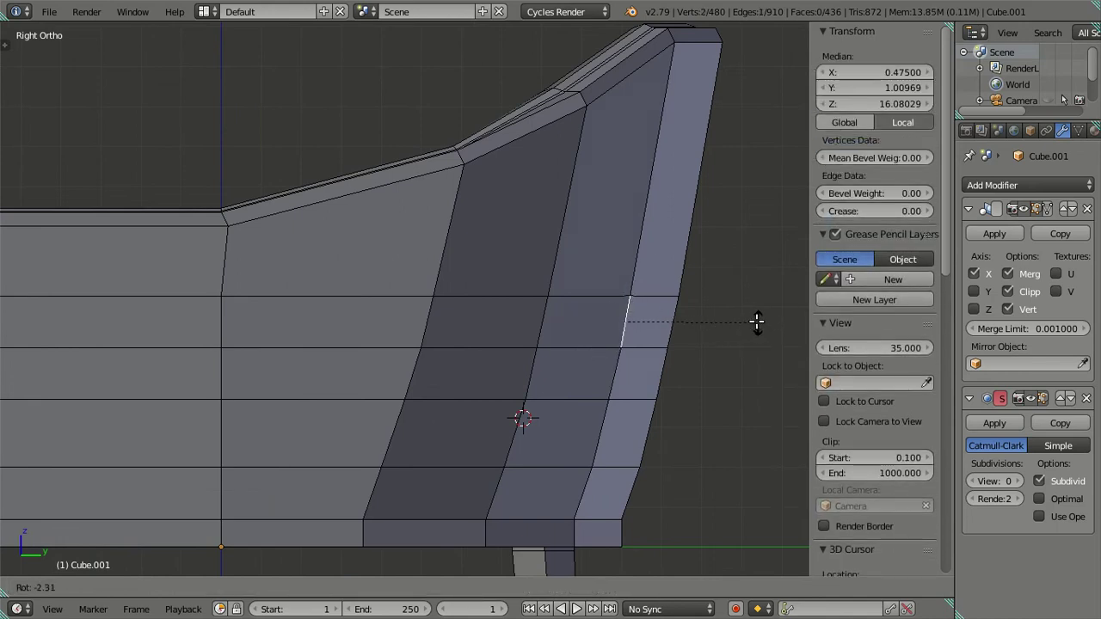
key(a)
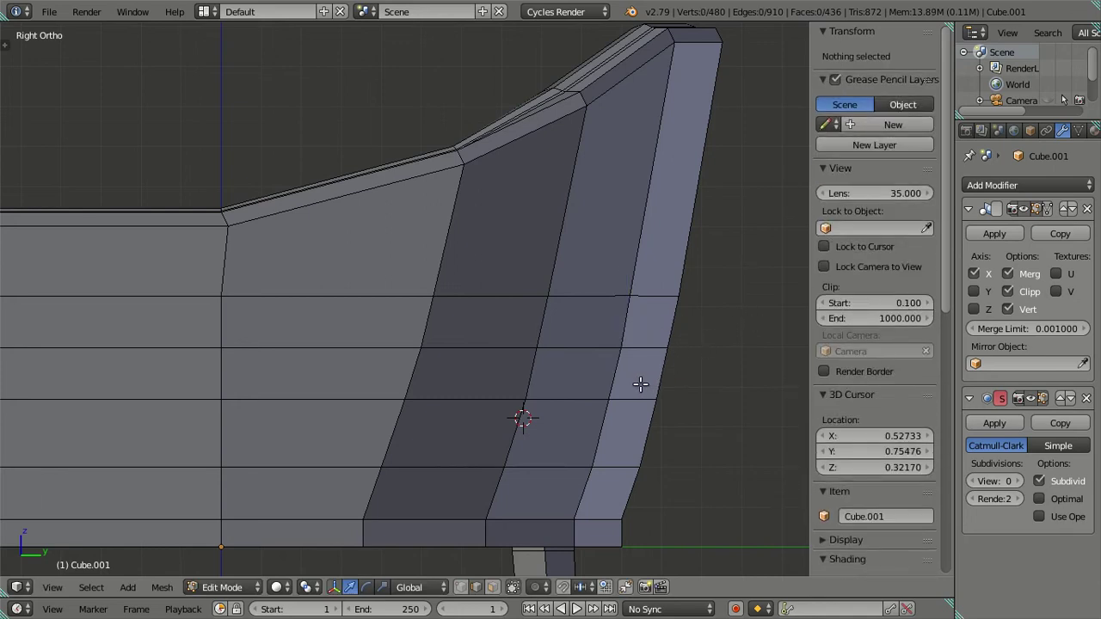
right_click(640, 384)
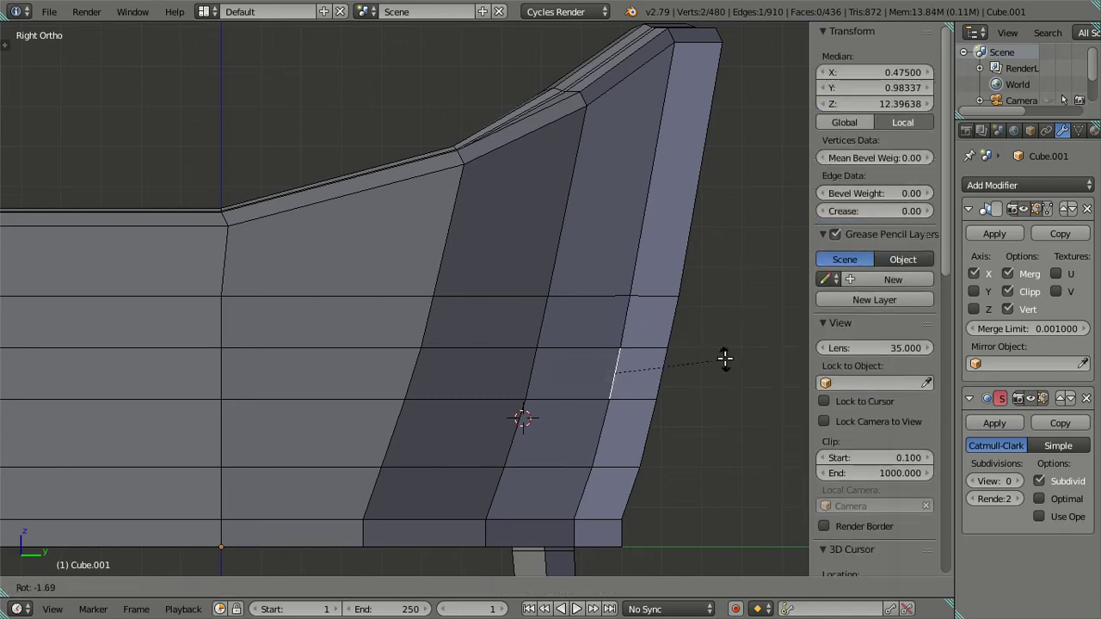
key(Escape)
key(a)
Step: Set the Subsurf view level back to 2 and check the smoothed chair in Object Mode
scroll(down, 3)
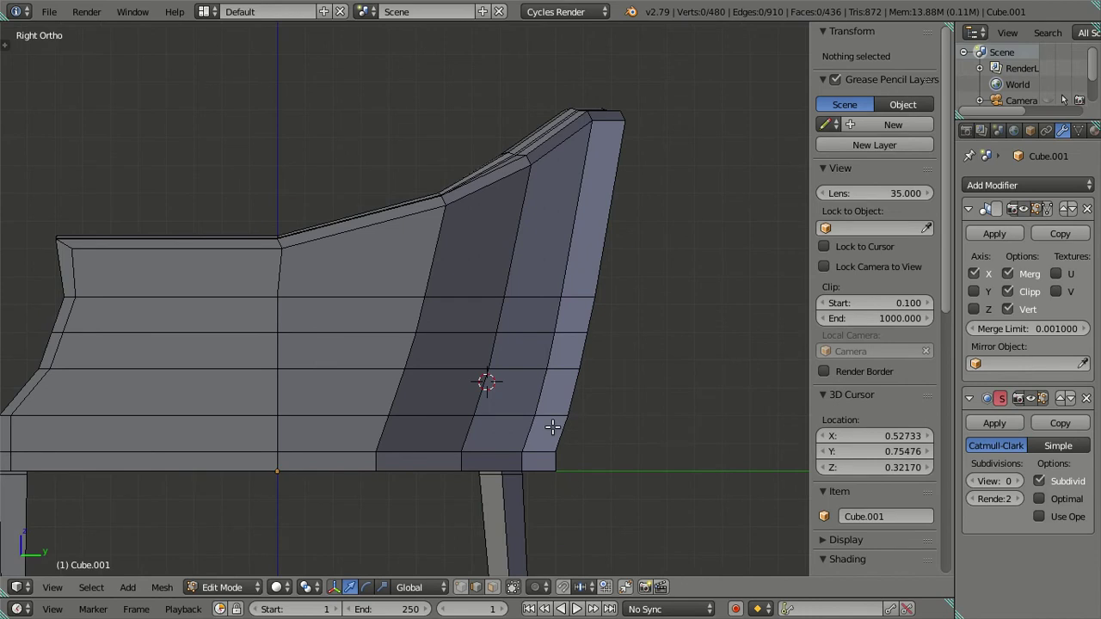
key(z)
key(z)
drag(438, 319, 519, 303)
scroll(up, 3)
scroll(down, 3)
click(1015, 480)
key(Tab)
scroll(up, 3)
key(Tab)
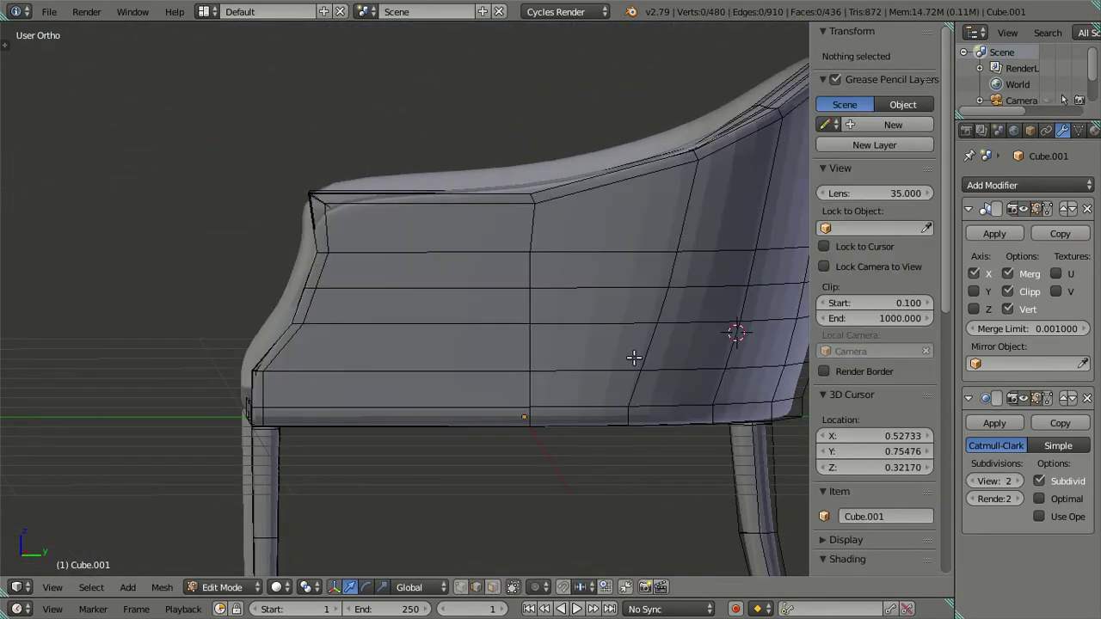
click(974, 483)
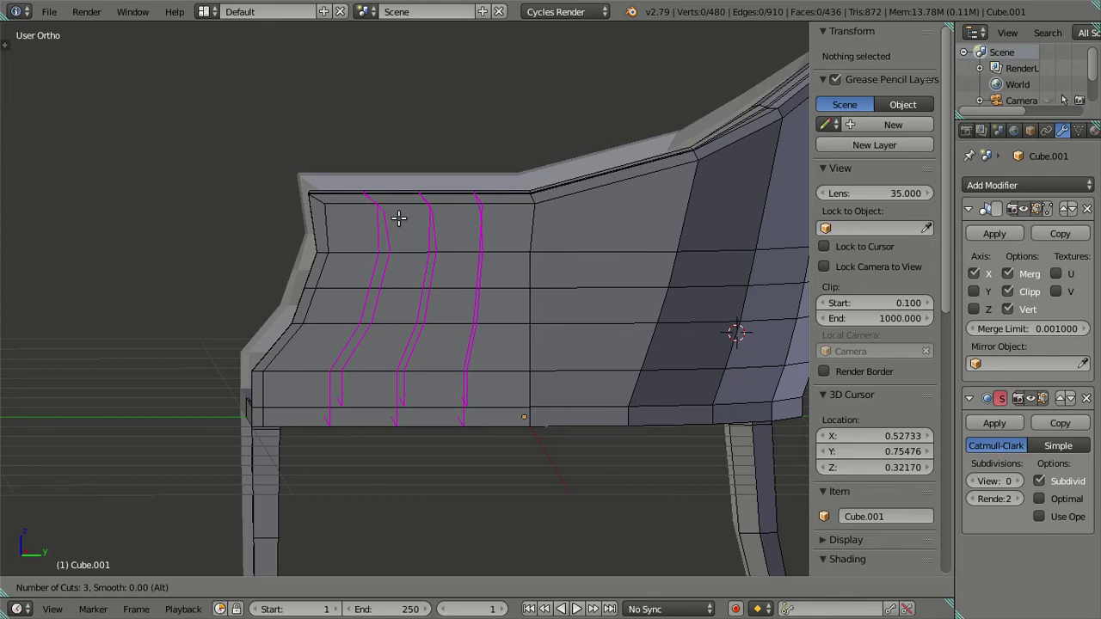
click(398, 219)
right_click(383, 237)
key(x)
click(534, 258)
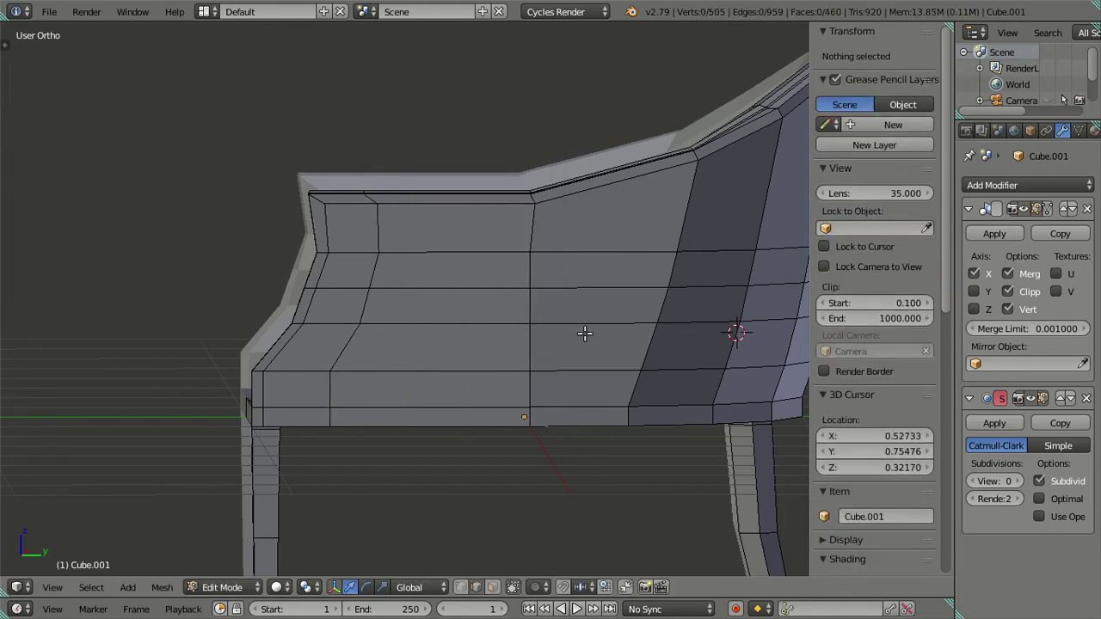
click(1017, 482)
key(Tab)
drag(481, 266, 722, 327)
key(Tab)
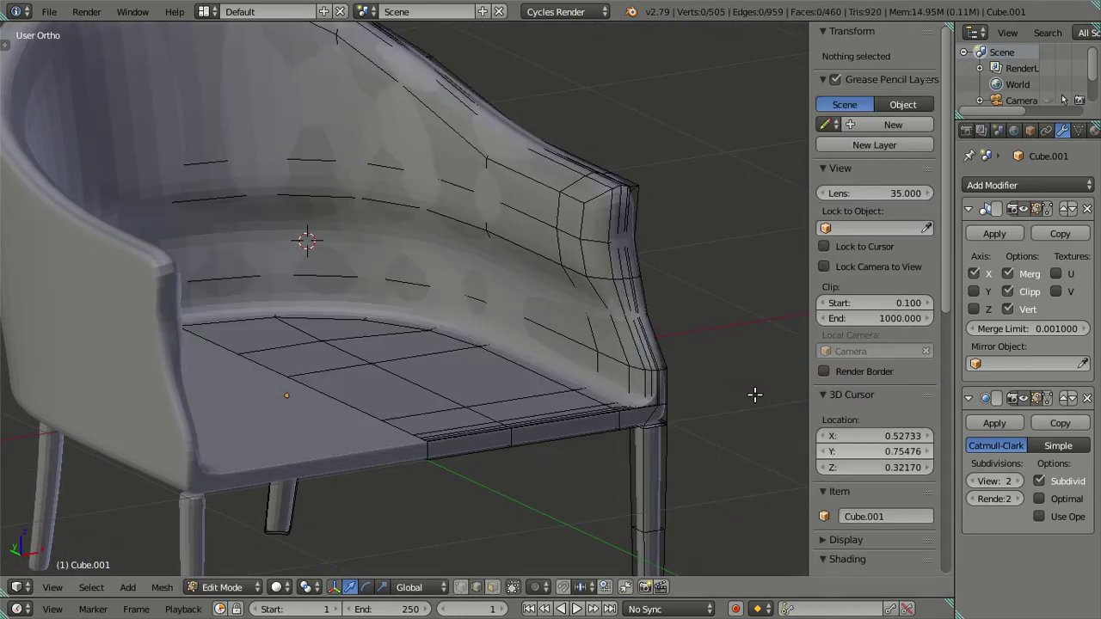
right_click(703, 337)
key(ctrl+x)
drag(703, 337, 608, 425)
key(Tab)
key(Tab)
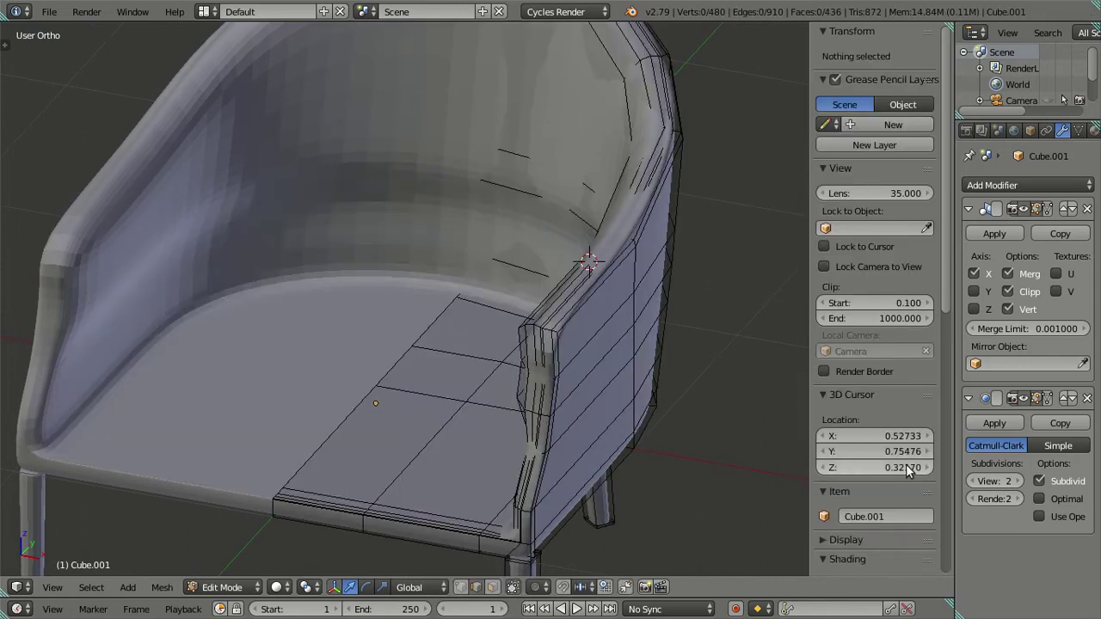
Step: Set the Subsurf view level to 0, exposing the raw cage at the armrest-seat corner
click(972, 481)
click(971, 481)
drag(630, 368, 376, 364)
scroll(up, 3)
drag(310, 270, 504, 324)
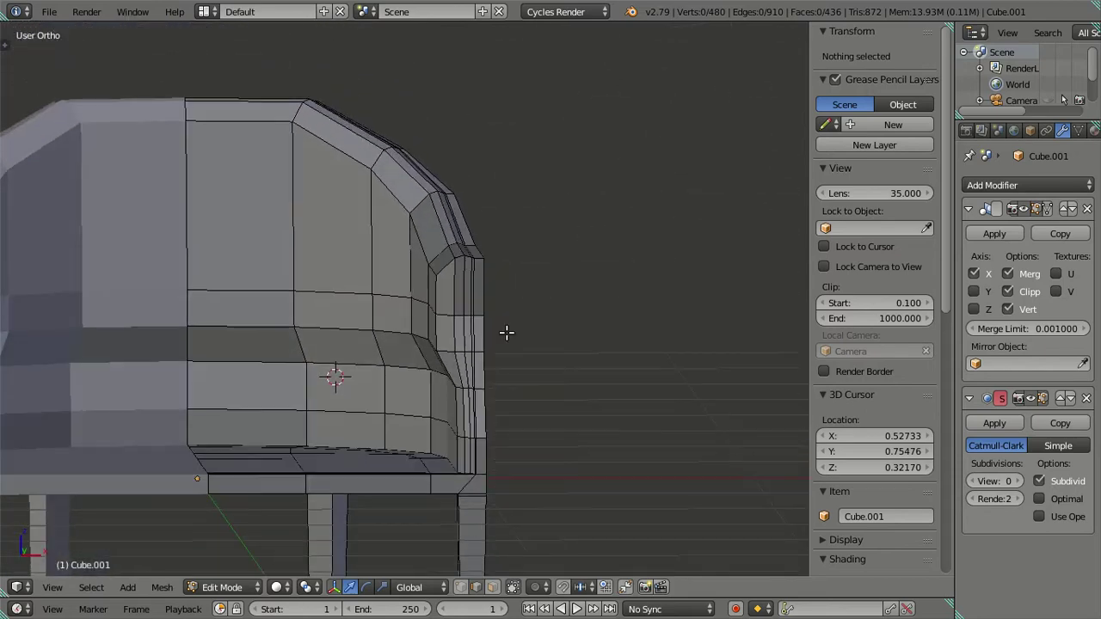
drag(488, 362, 459, 339)
Step: Select the armrest edge loop, then circle-deselect all but its front corner edge
right_click(453, 186)
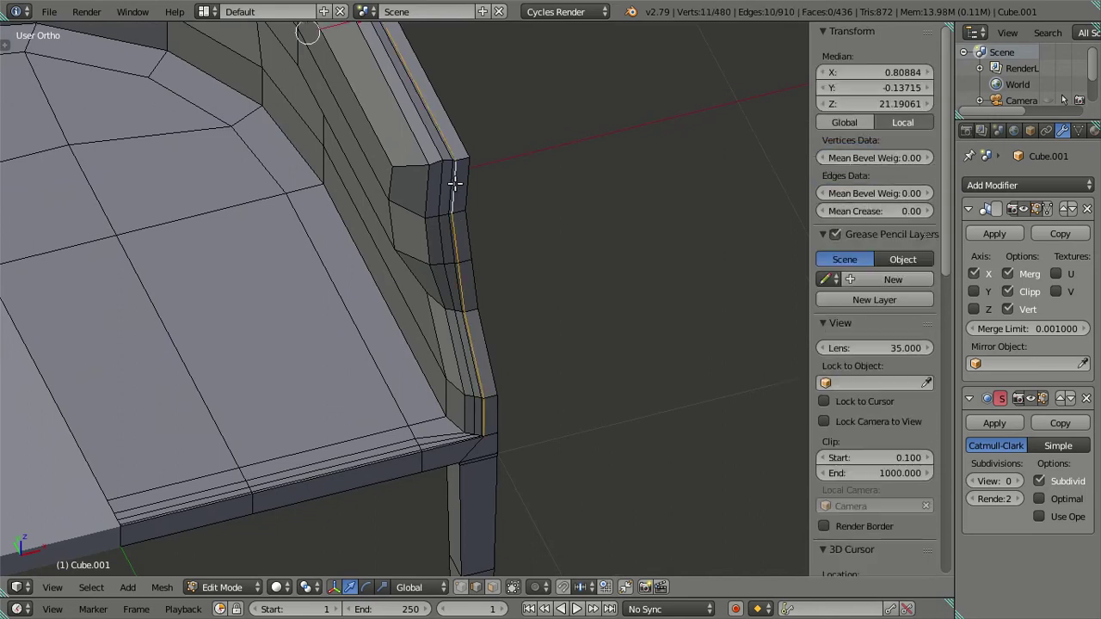
scroll(down, 3)
key(z)
drag(459, 201, 485, 366)
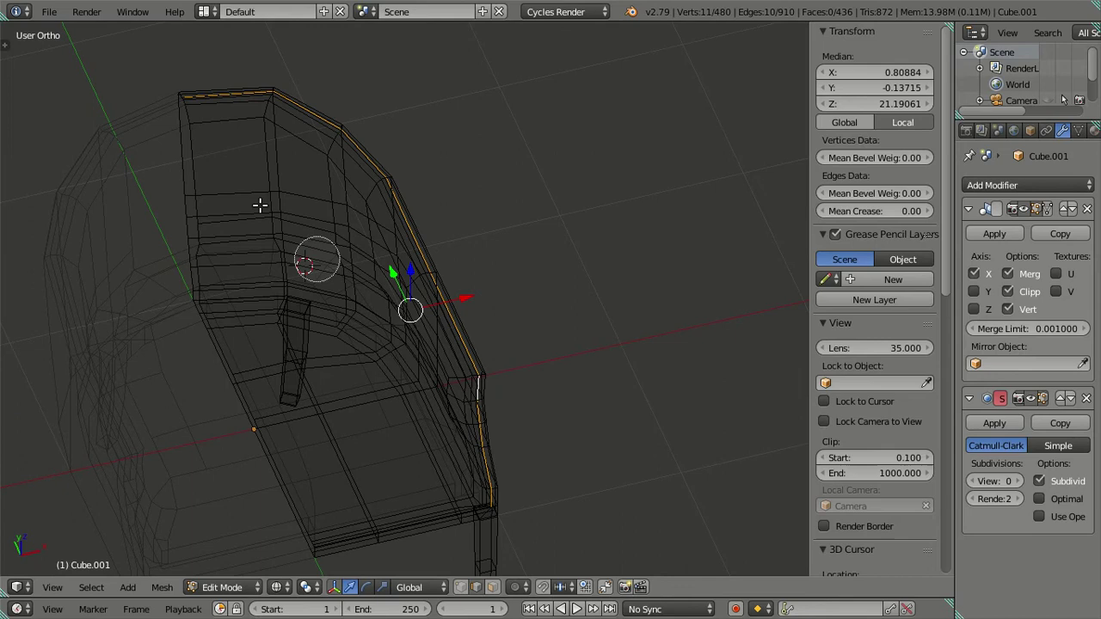
drag(192, 102, 468, 344)
key(Escape)
key(z)
Step: Nudge the armrest's front corner edge slightly along Y
scroll(up, 3)
scroll(up, 3)
scroll(up, 3)
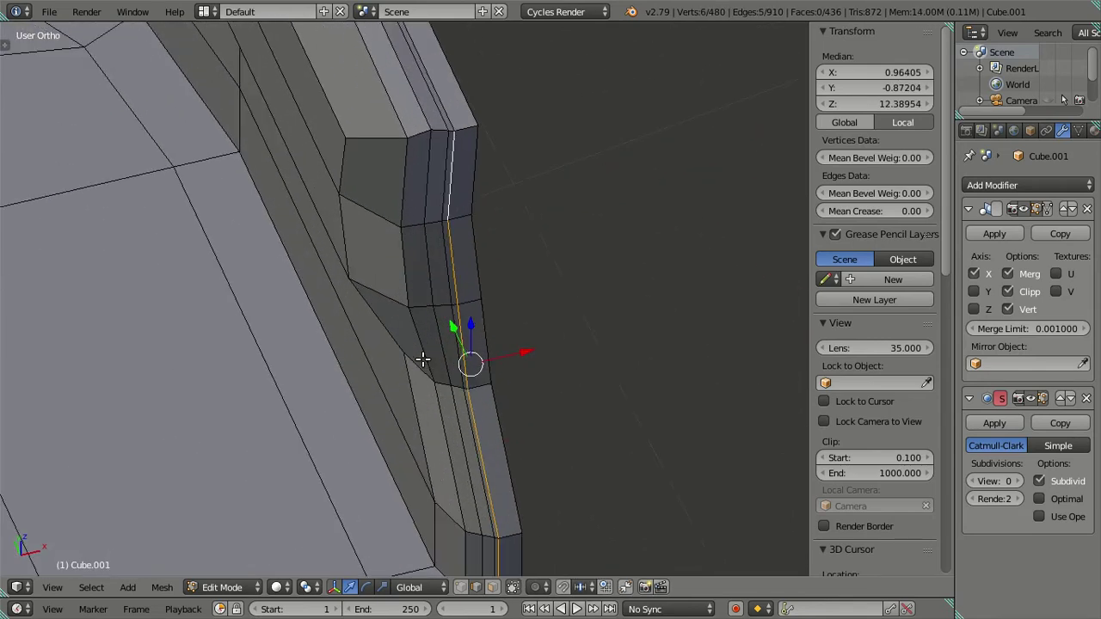
drag(457, 324, 457, 318)
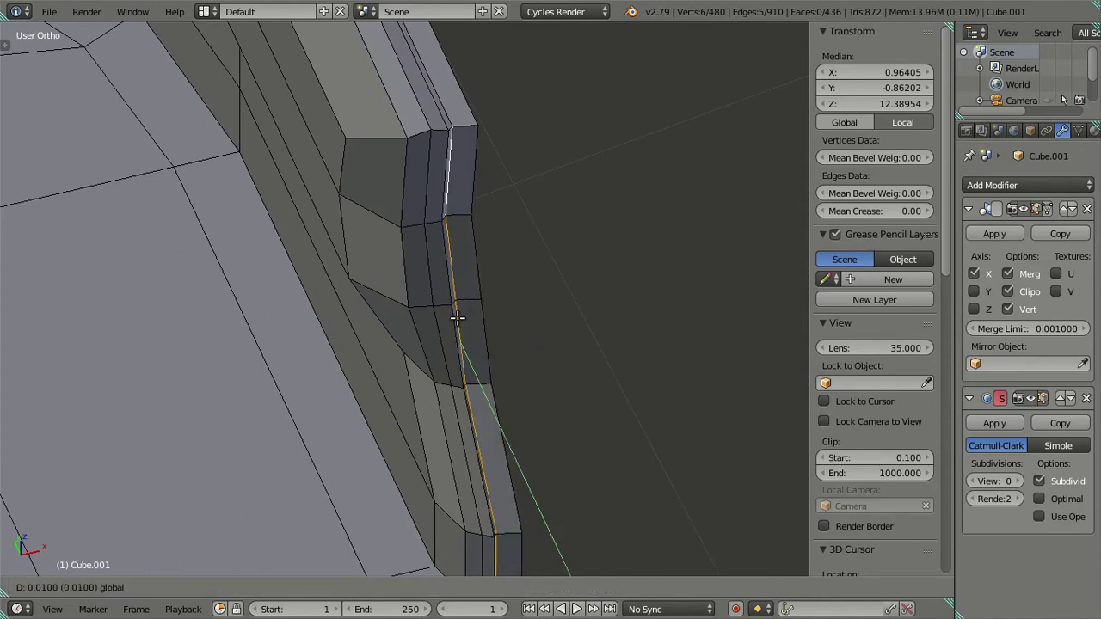
click(457, 318)
scroll(down, 3)
key(a)
Step: Select the front leg's edges and check their alignment from a top-down view
drag(448, 319, 479, 442)
right_click(325, 351)
right_click(392, 211)
drag(392, 211, 408, 329)
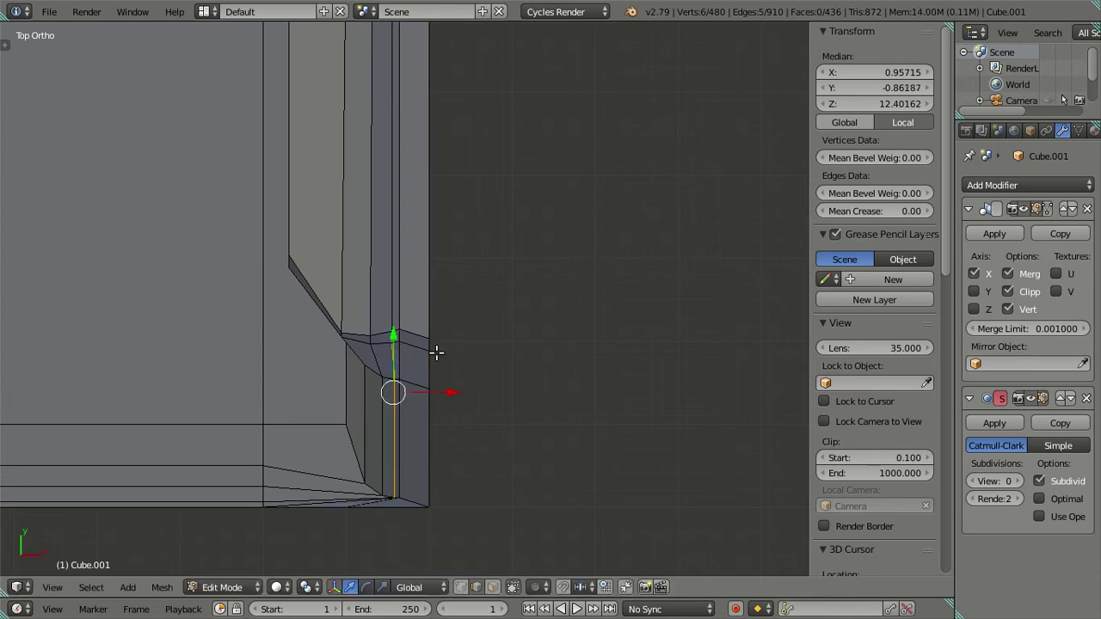
key(a)
key(Tab)
drag(436, 352, 467, 288)
key(Tab)
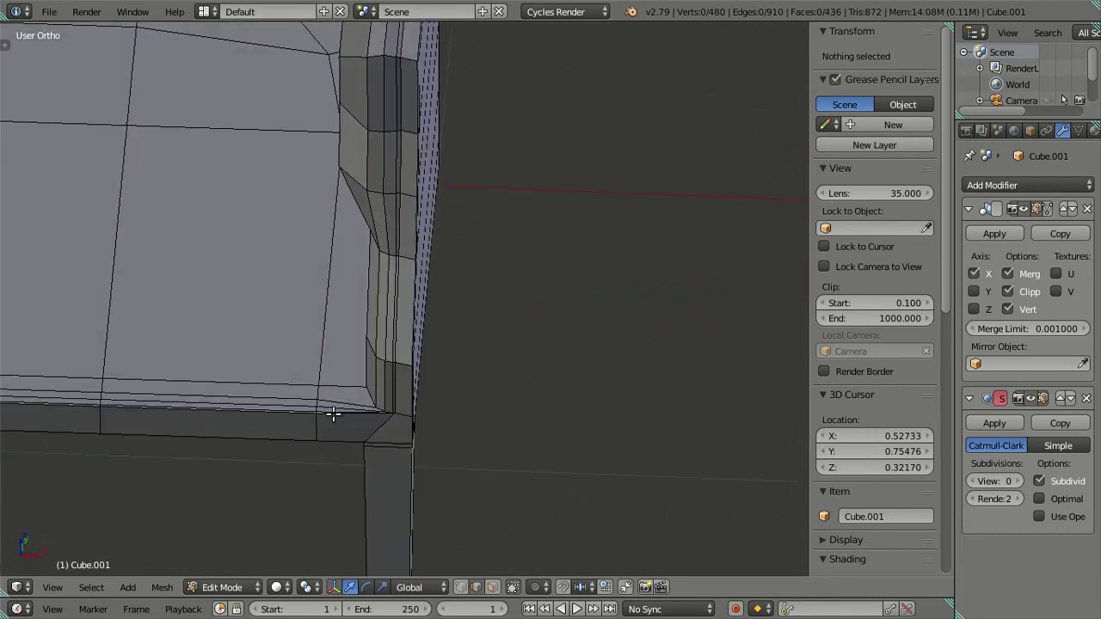
Step: Select the seat-edge loop at the chair corner and inspect it in wireframe
right_click(333, 413)
key(ctrl+l)
key(a)
drag(356, 410, 410, 292)
right_click(378, 387)
drag(381, 375, 395, 452)
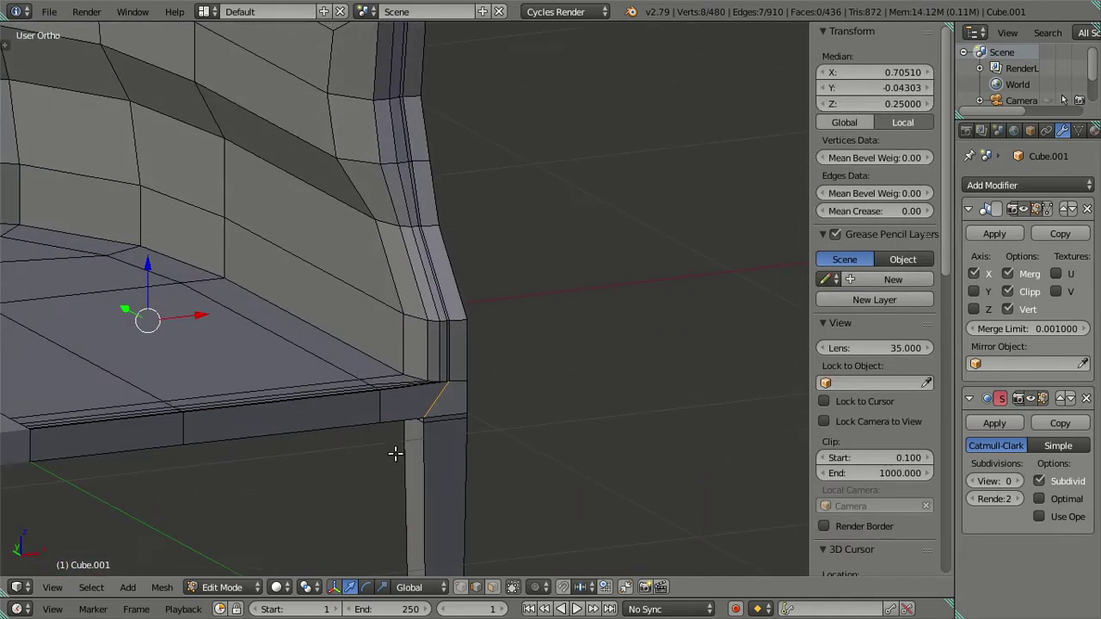
key(z)
drag(430, 411, 417, 427)
key(z)
scroll(up, 3)
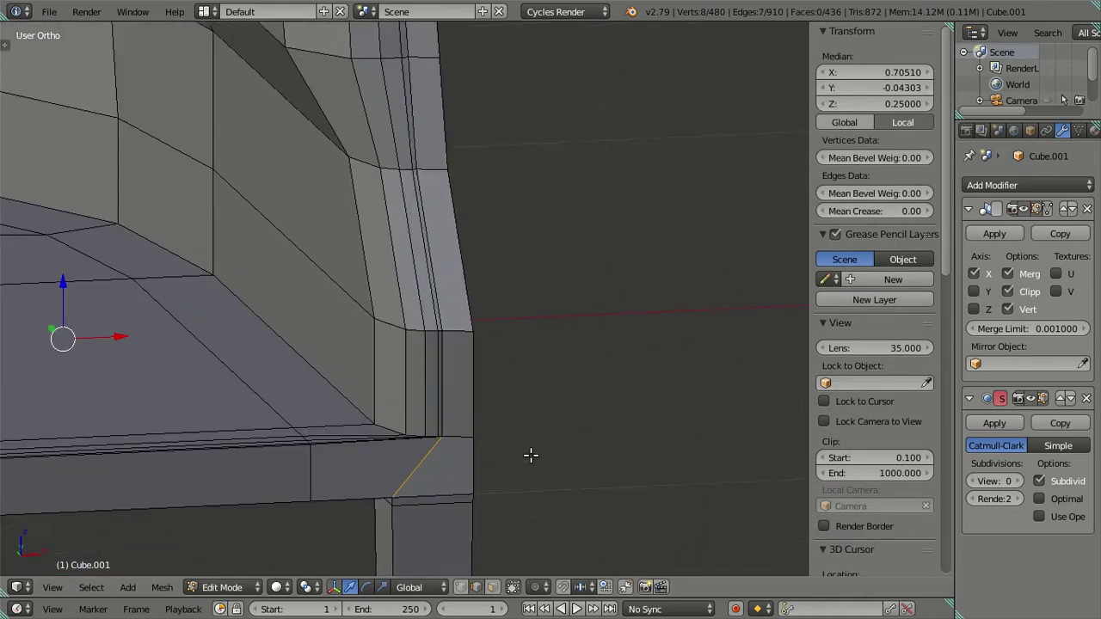
scroll(up, 3)
scroll(down, 3)
Step: Inspect the seat corner from low angles and pick out its corner edge
drag(487, 384, 327, 504)
scroll(down, 3)
scroll(up, 3)
drag(310, 293, 356, 491)
scroll(up, 3)
scroll(up, 3)
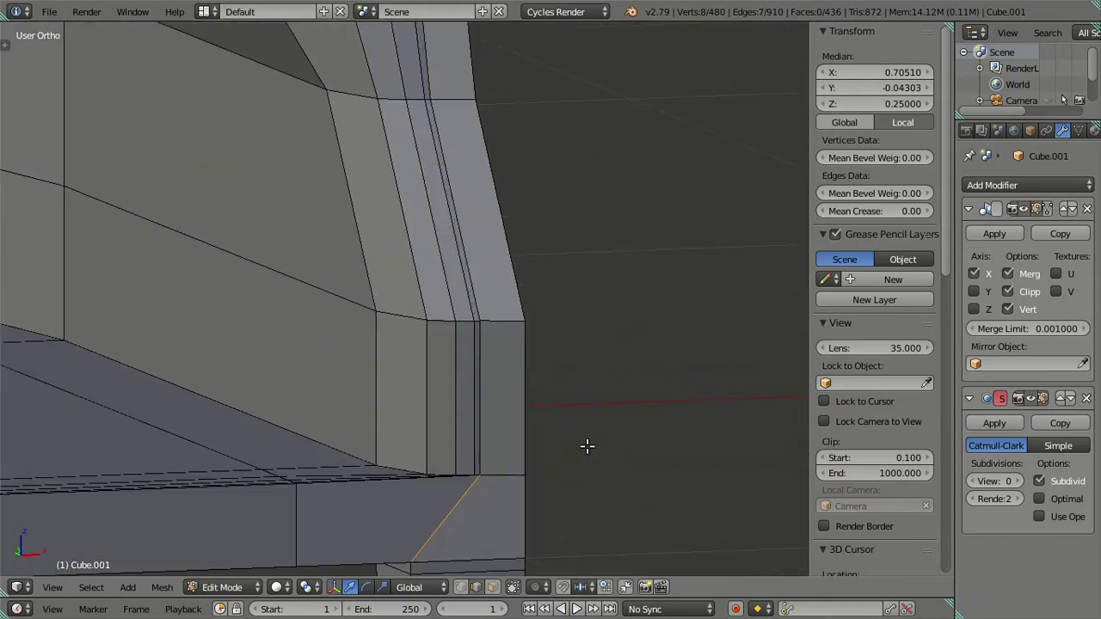
drag(587, 445, 545, 459)
key(z)
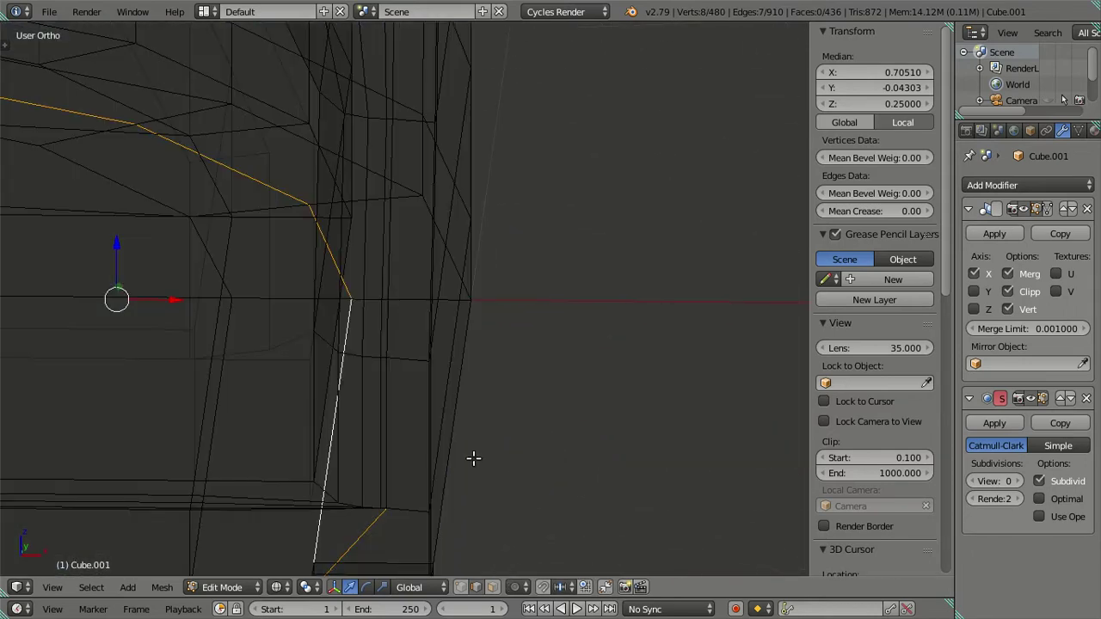
key(a)
key(z)
drag(405, 459, 411, 360)
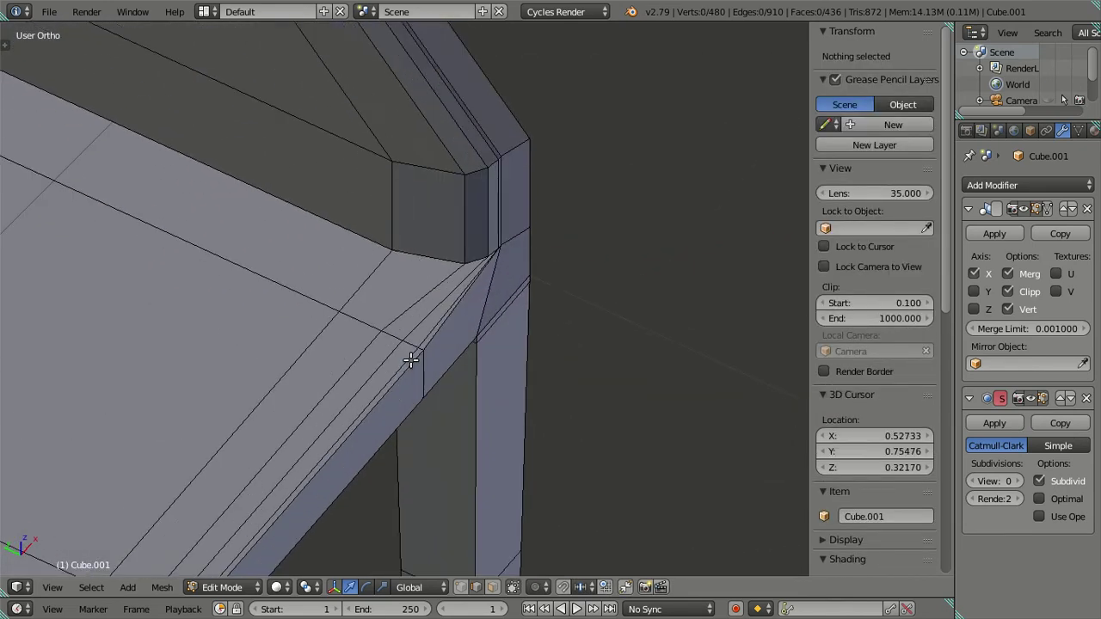
right_click(407, 355)
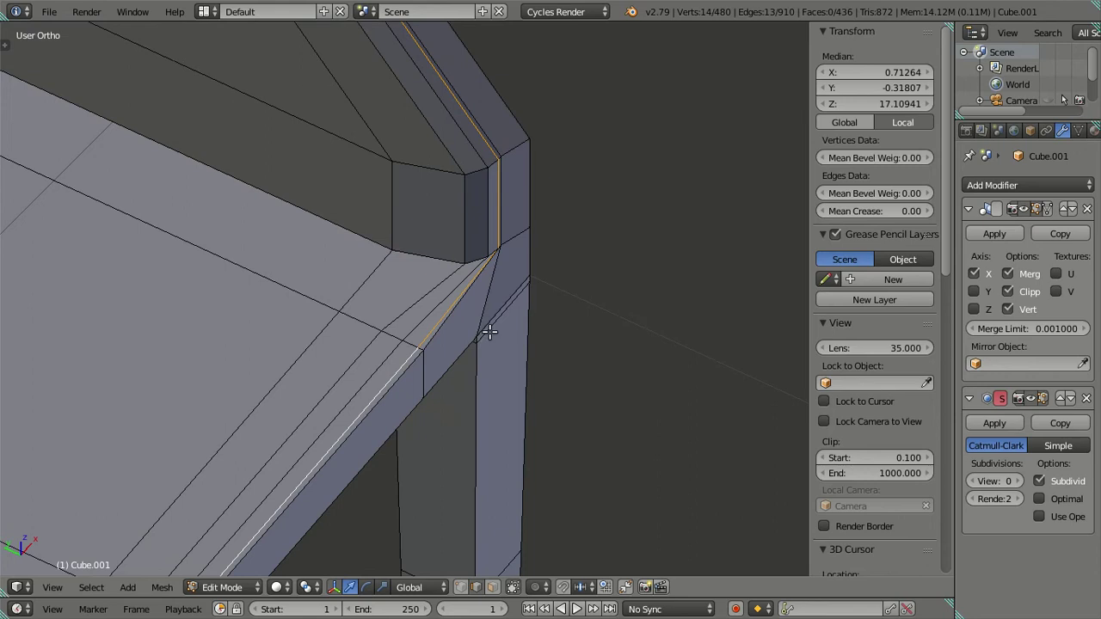
key(a)
drag(497, 301, 256, 331)
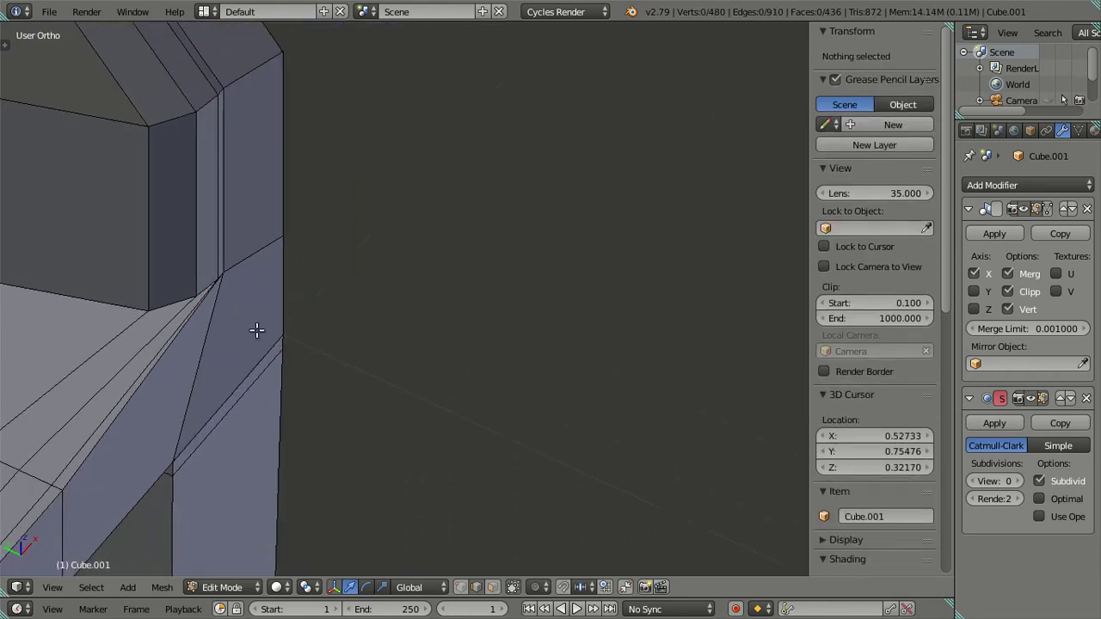
scroll(up, 3)
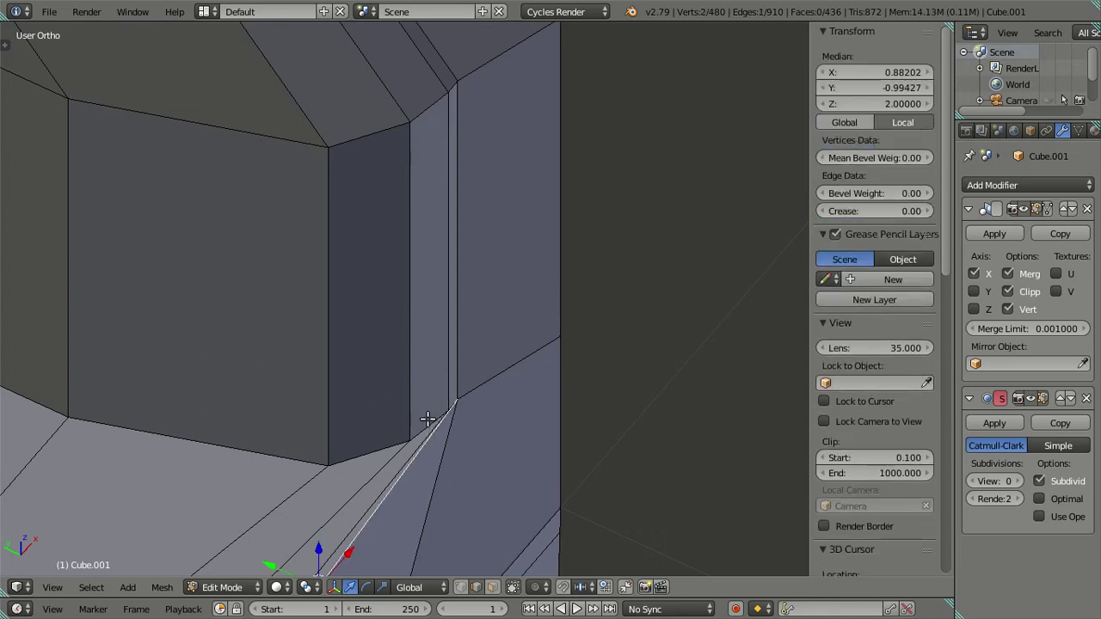
Step: Slide the seat corner edge along Y, then zoom out over the seat and legs
key(g)
key(y)
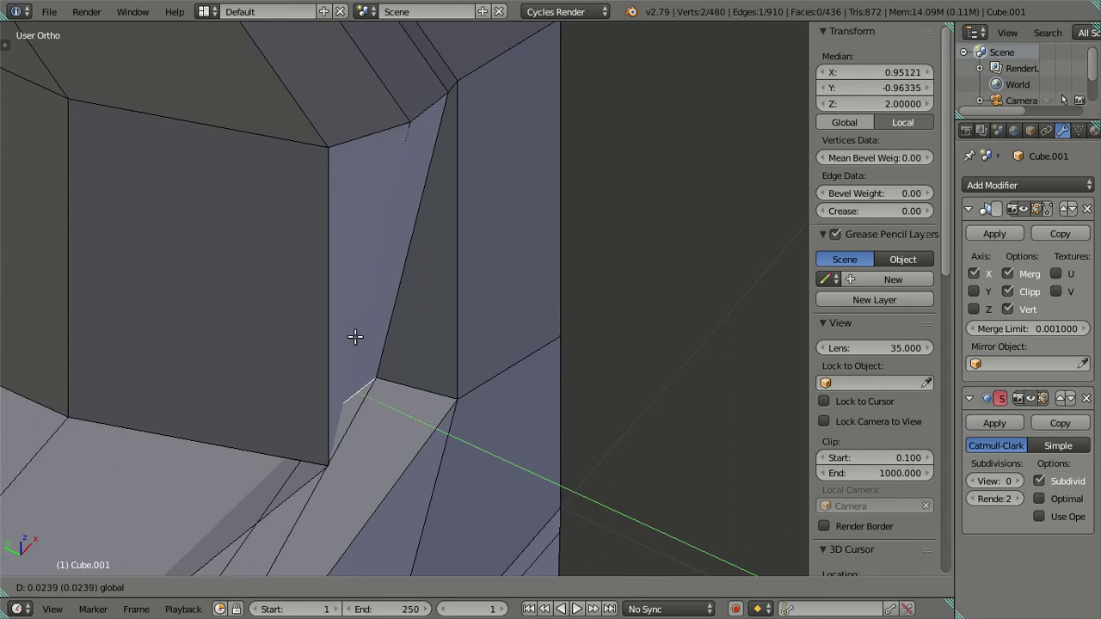
click(354, 336)
scroll(down, 3)
key(a)
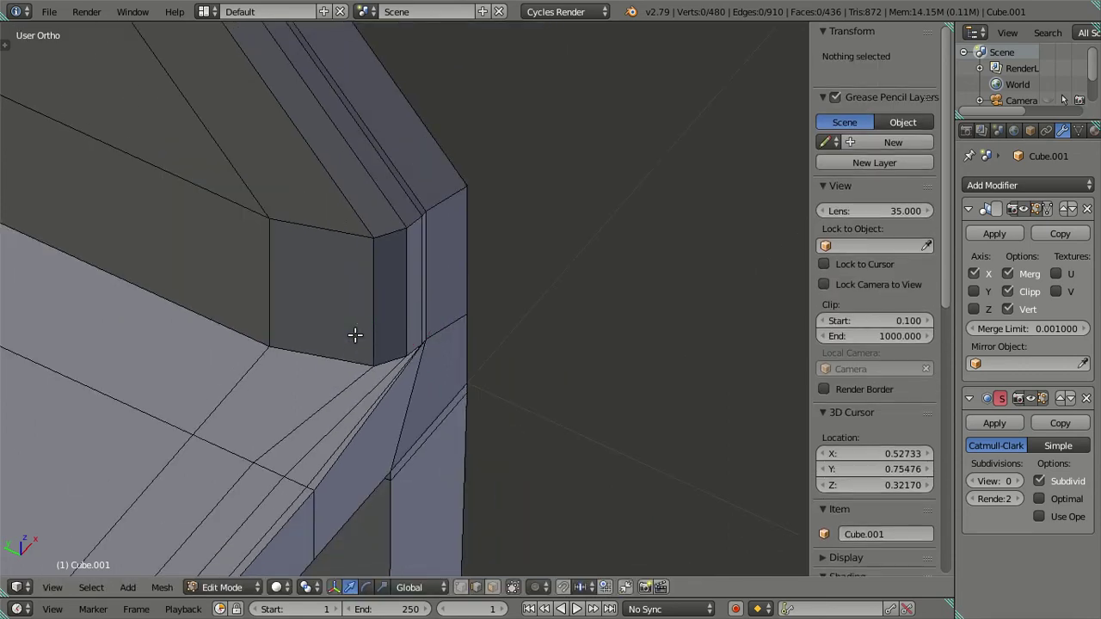
scroll(up, 3)
drag(370, 379, 184, 253)
scroll(down, 3)
scroll(down, 3)
scroll(up, 3)
scroll(down, 3)
scroll(down, 3)
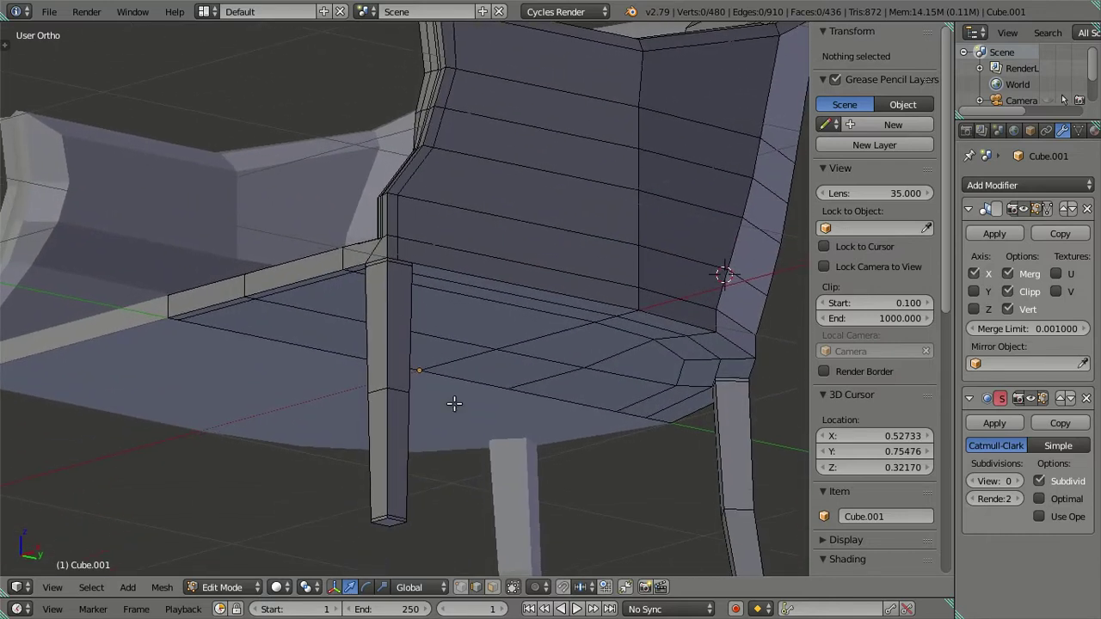
Step: Select the front and rear chair legs with L and hide them
key(l)
scroll(down, 3)
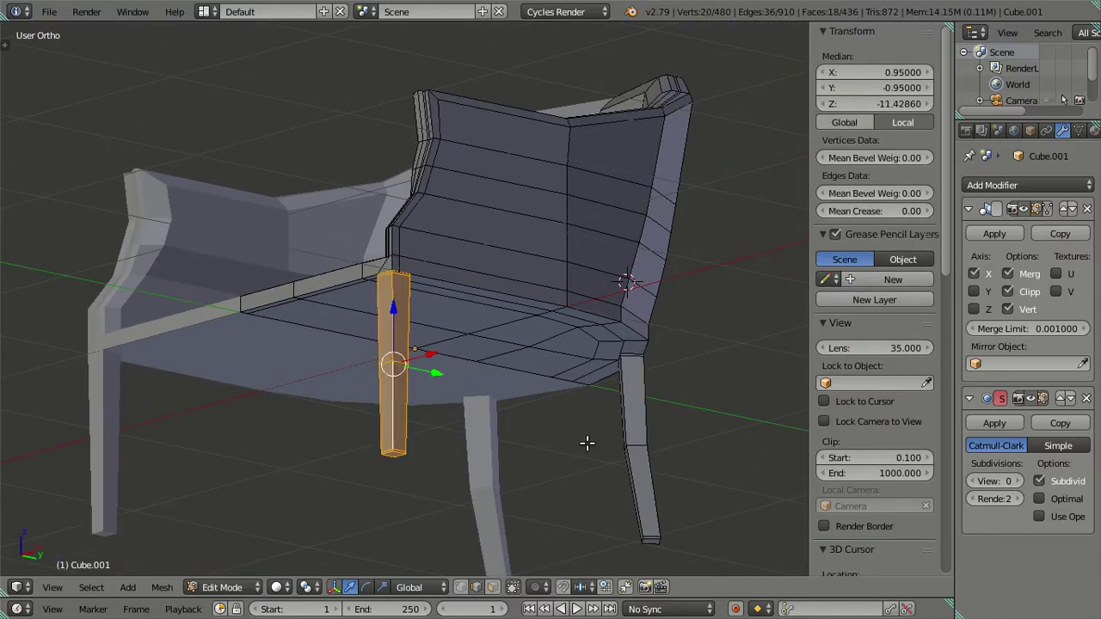
key(l)
key(h)
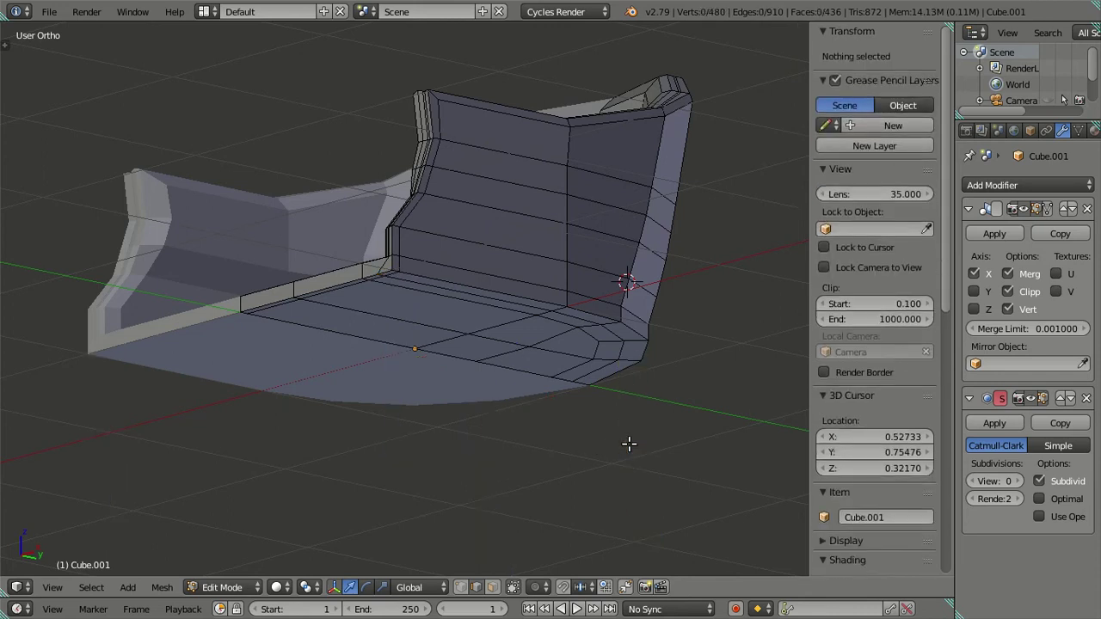
Step: In face select mode, select the seat's face loops, central strip and corner face
click(492, 587)
scroll(up, 3)
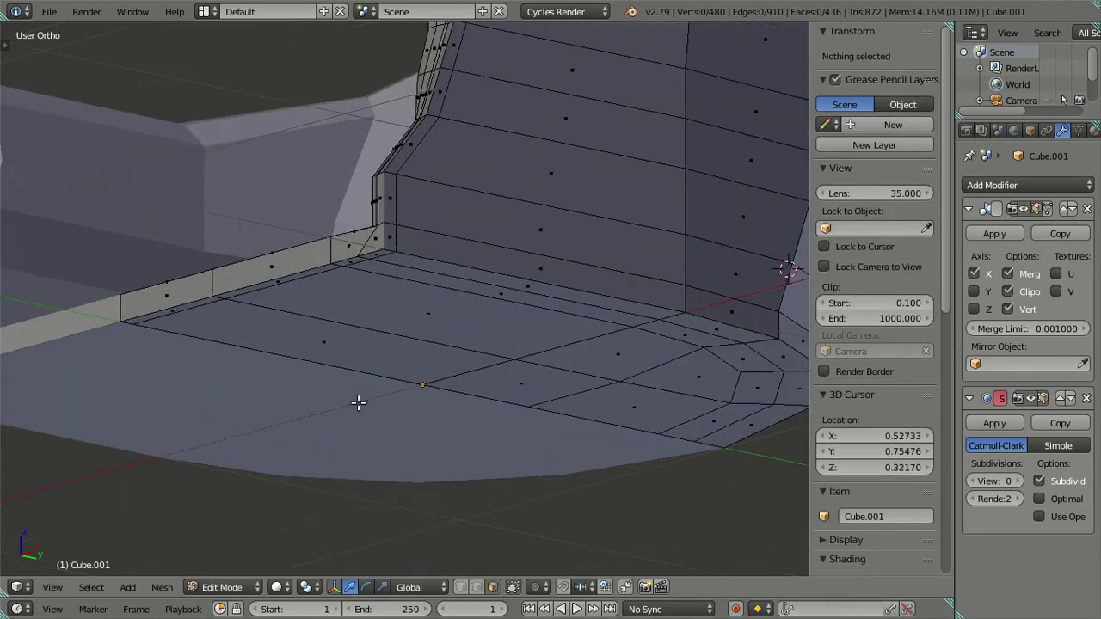
drag(229, 304, 381, 244)
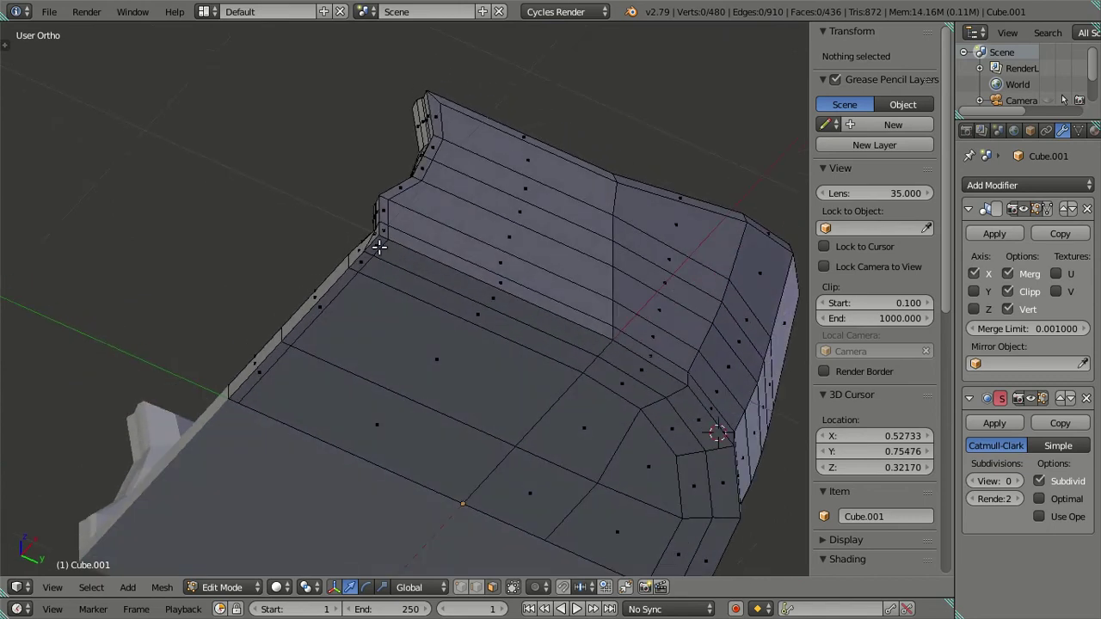
right_click(377, 245)
scroll(down, 3)
right_click(604, 492)
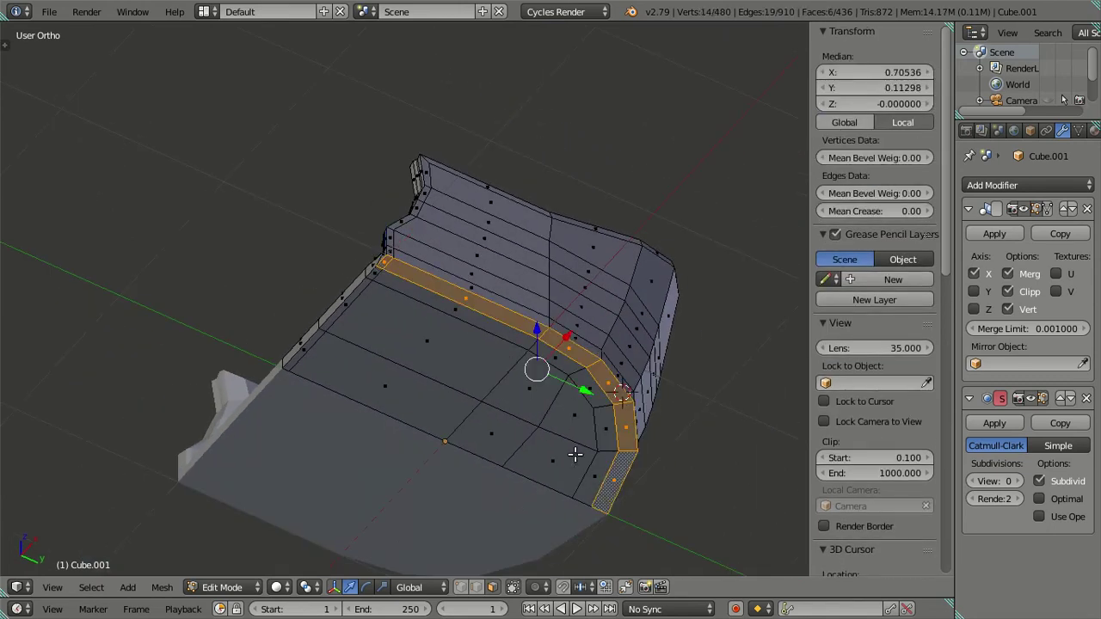
right_click(337, 371)
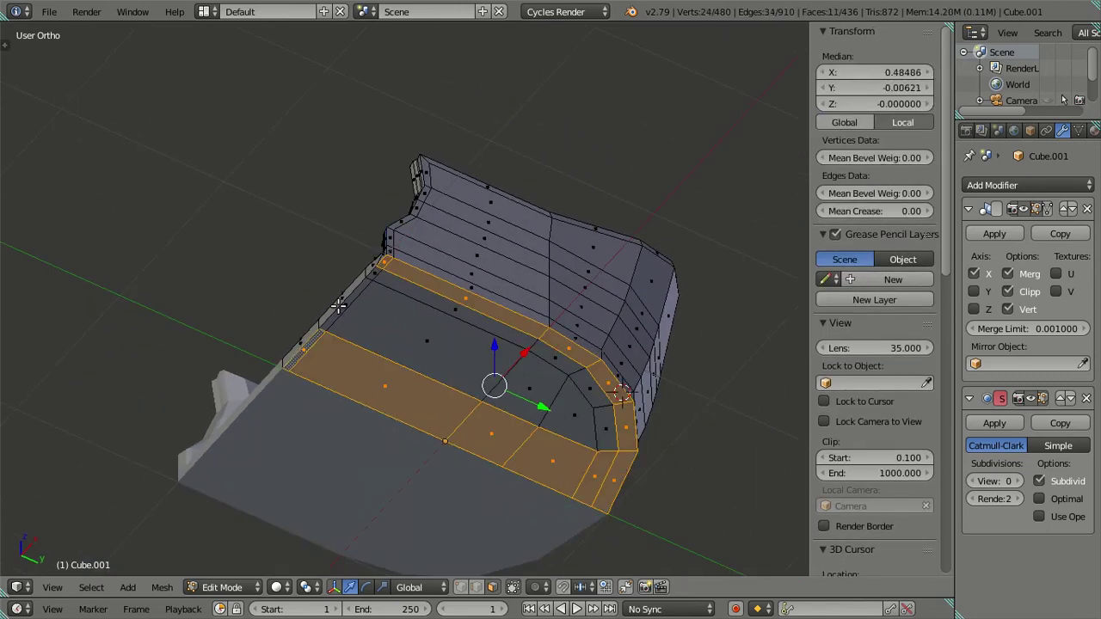
right_click(578, 425)
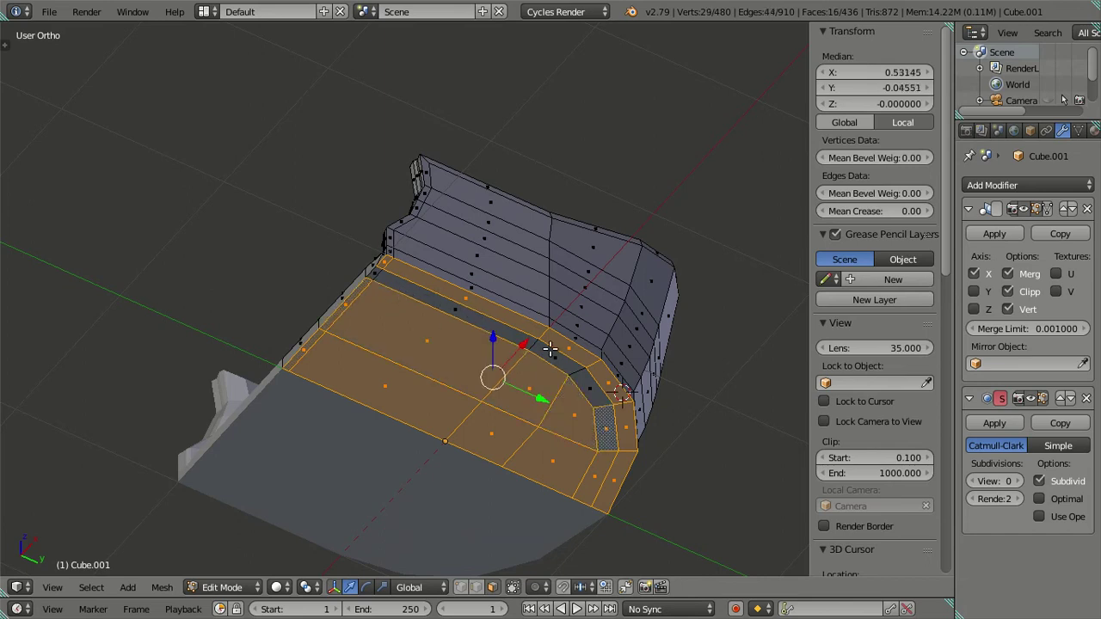
right_click(374, 273)
drag(395, 287, 485, 366)
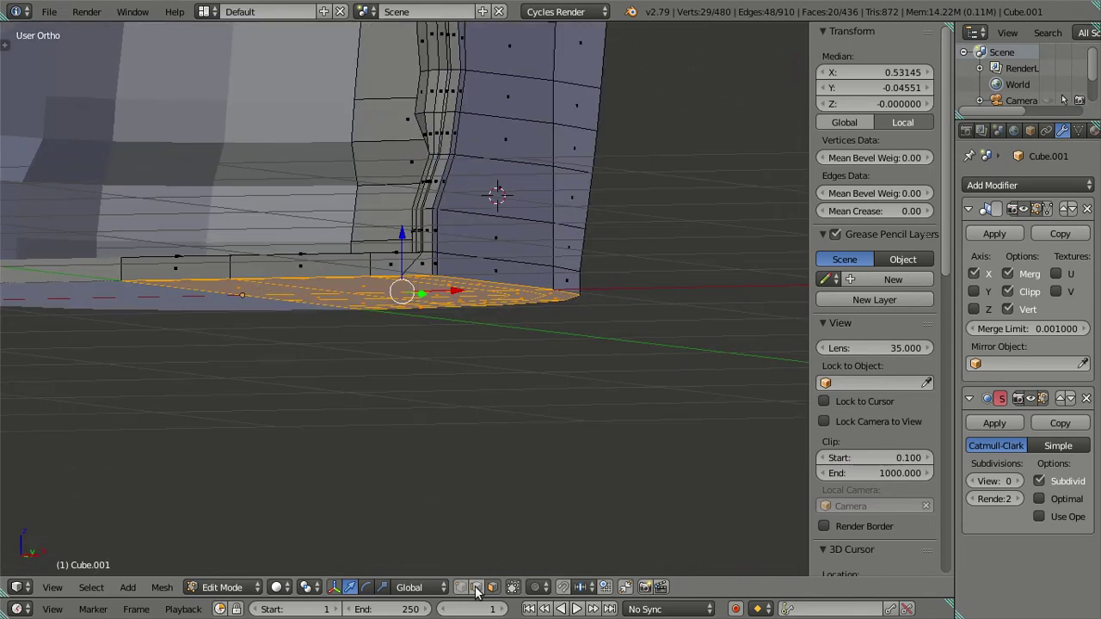
drag(439, 388, 435, 322)
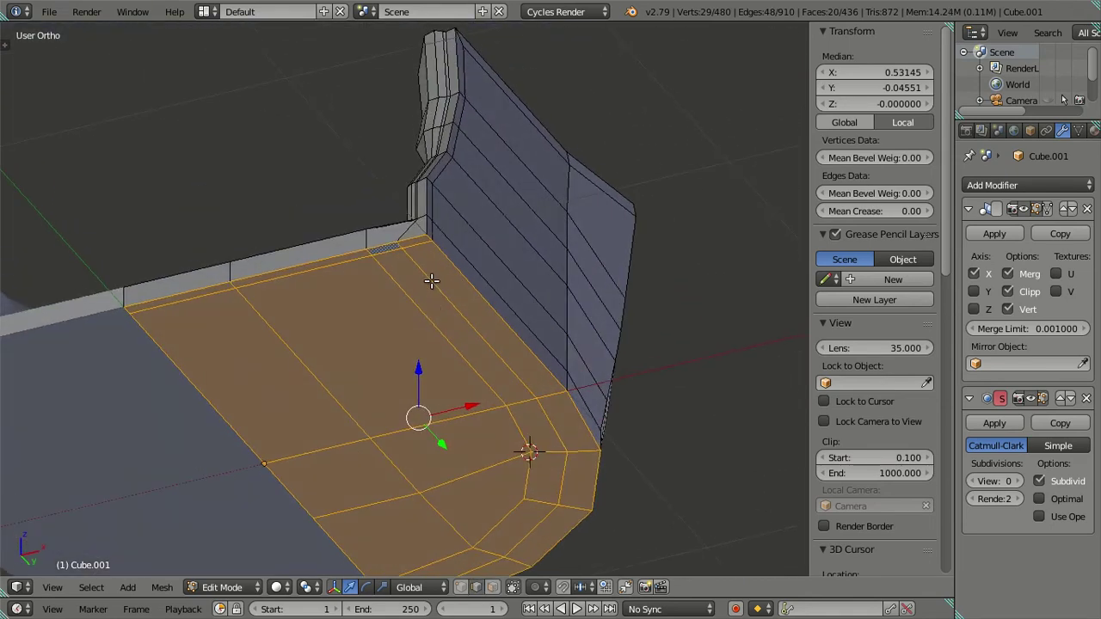
right_click(203, 263)
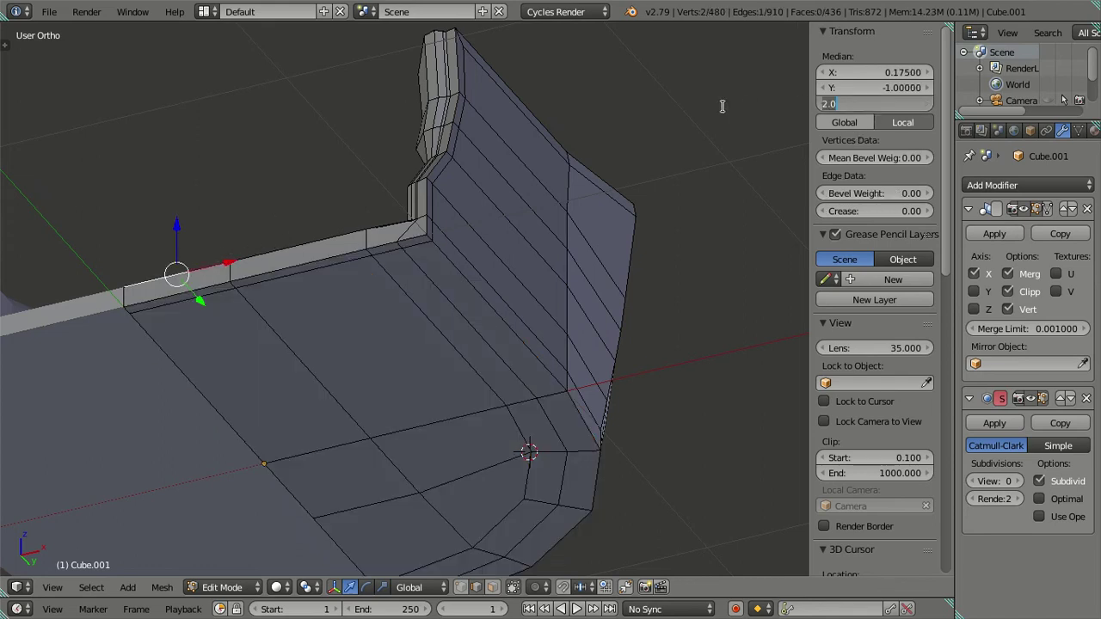
key(ctrl+z)
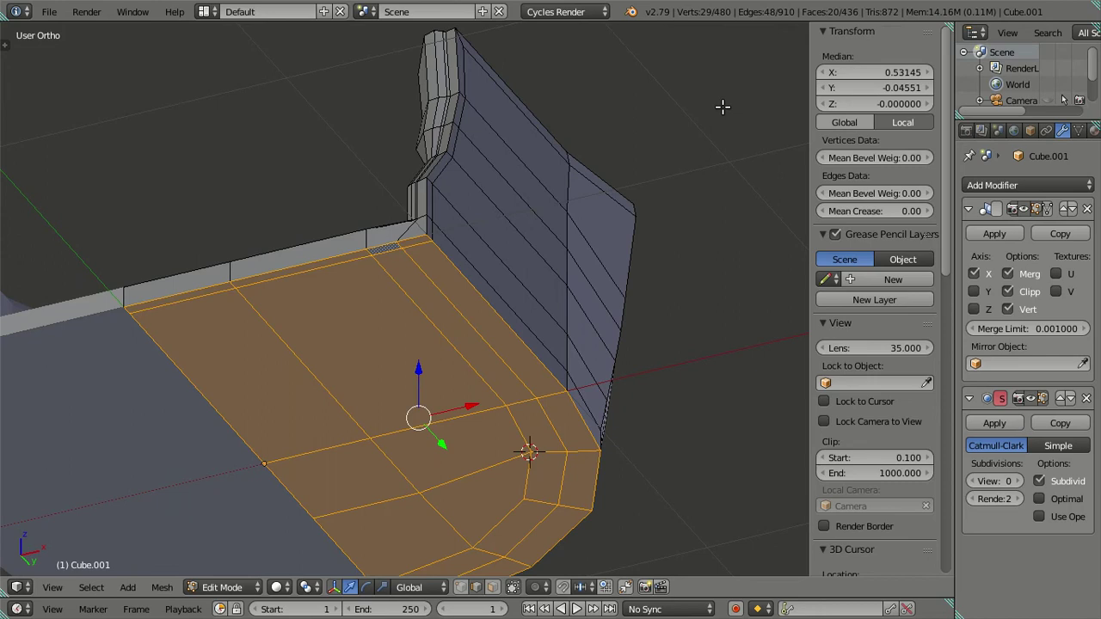
Step: Try extruding the seat faces twice, cancel both, and deselect them
key(e)
right_click(604, 461)
drag(590, 332, 595, 376)
key(e)
right_click(514, 244)
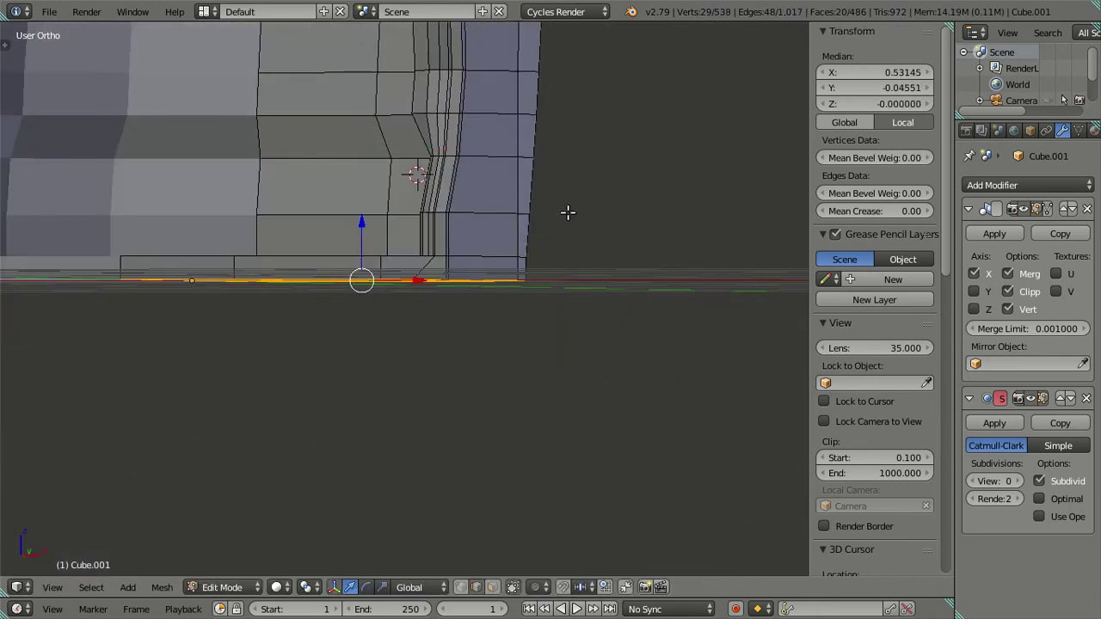
key(a)
drag(677, 219, 363, 331)
Step: Select the connected seat region, flip its normals, and hide it
right_click(364, 330)
key(ctrl+l)
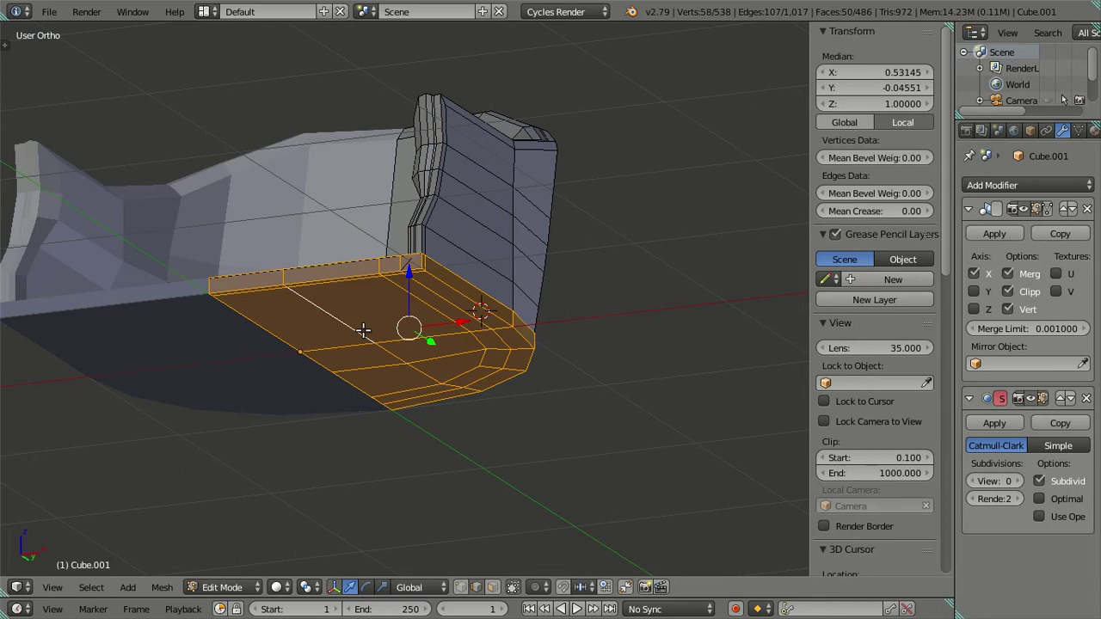
key(g)
key(z)
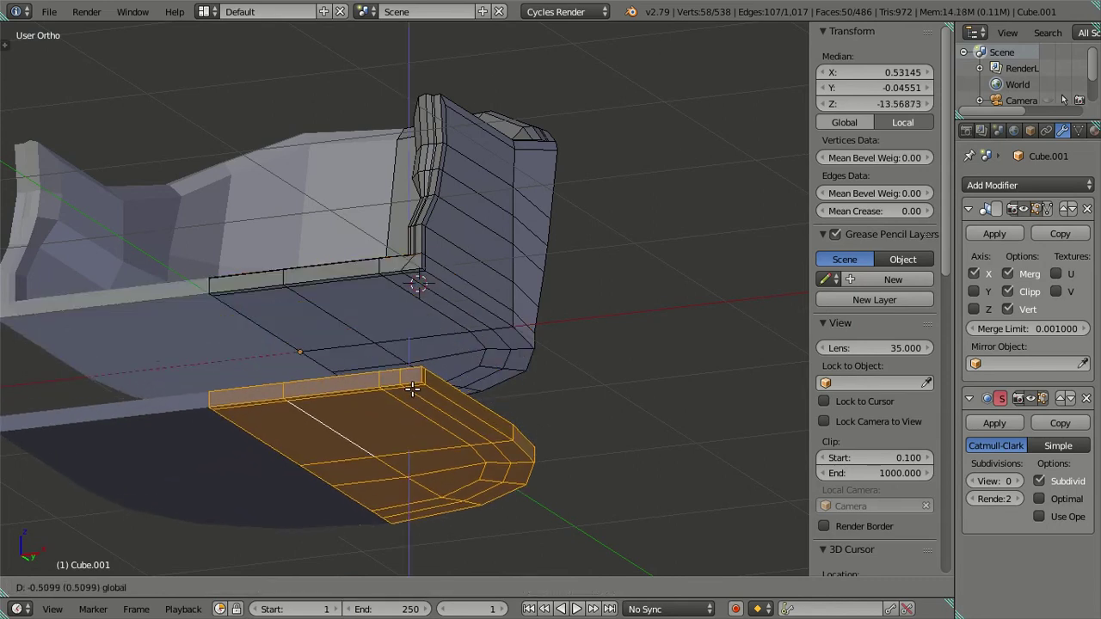
right_click(456, 375)
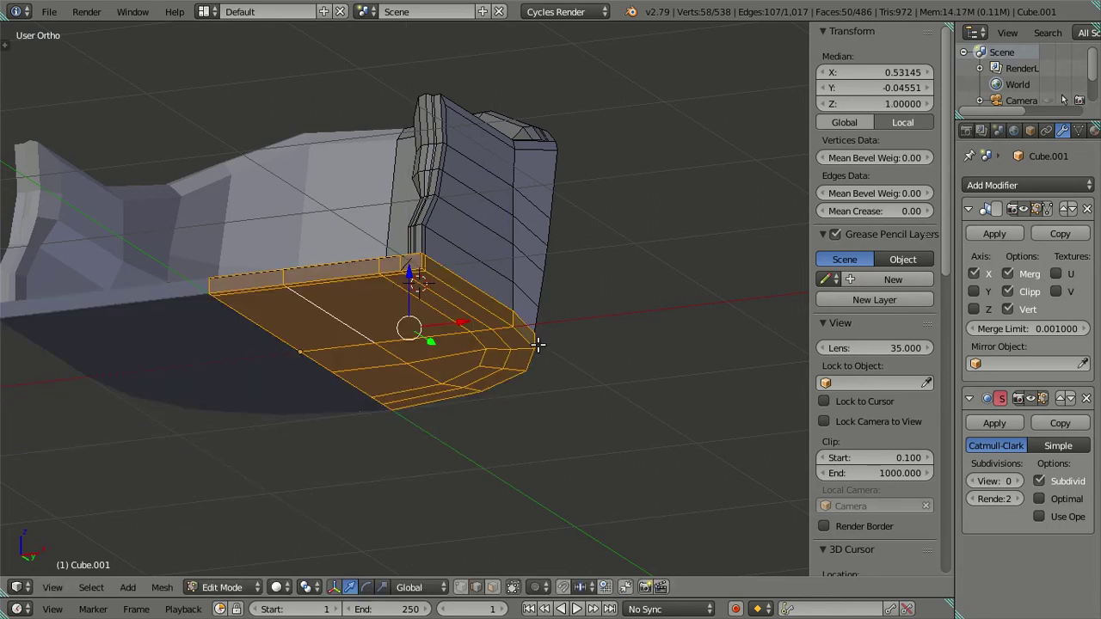
key(ctrl+f)
click(509, 180)
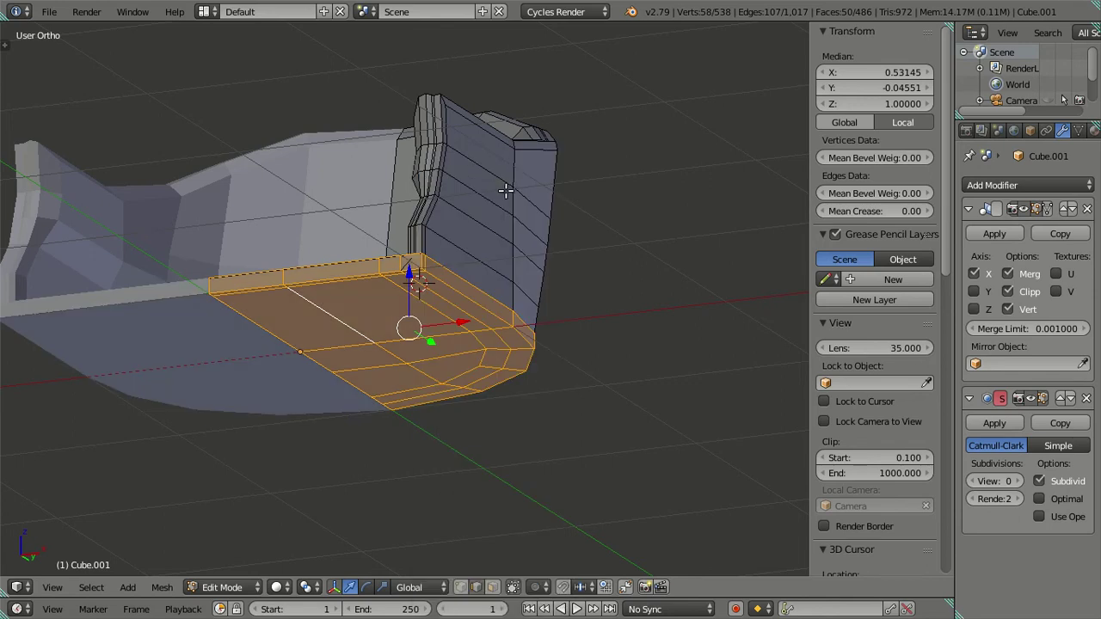
key(h)
scroll(up, 3)
drag(504, 204, 471, 306)
Step: Preview the smoothed shape, then cut a centred edge loop into the outer wall
click(416, 265)
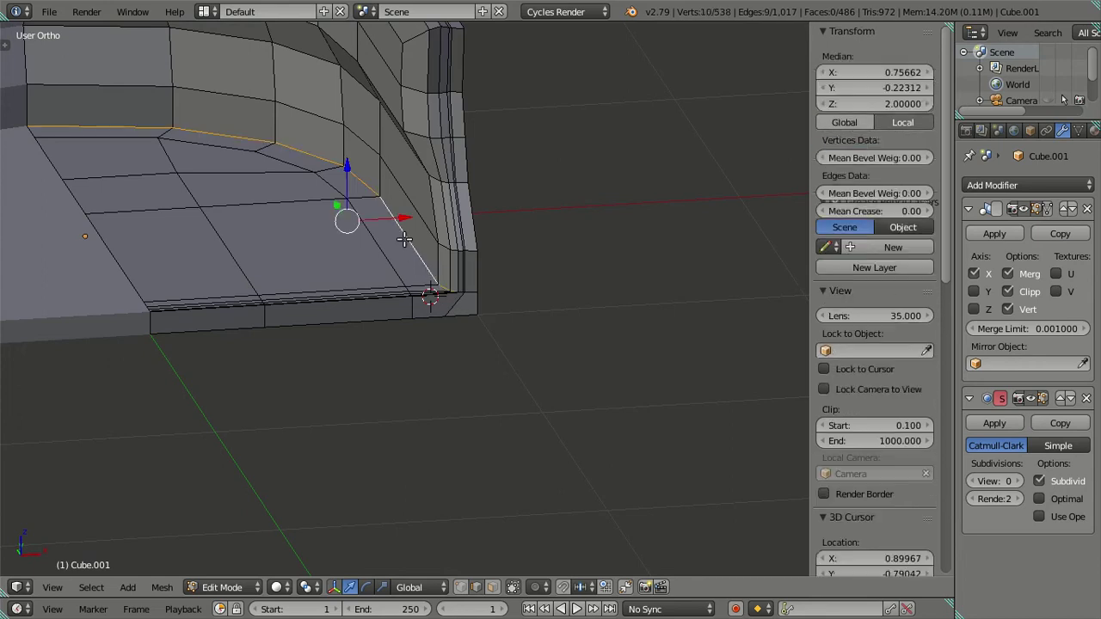
scroll(up, 3)
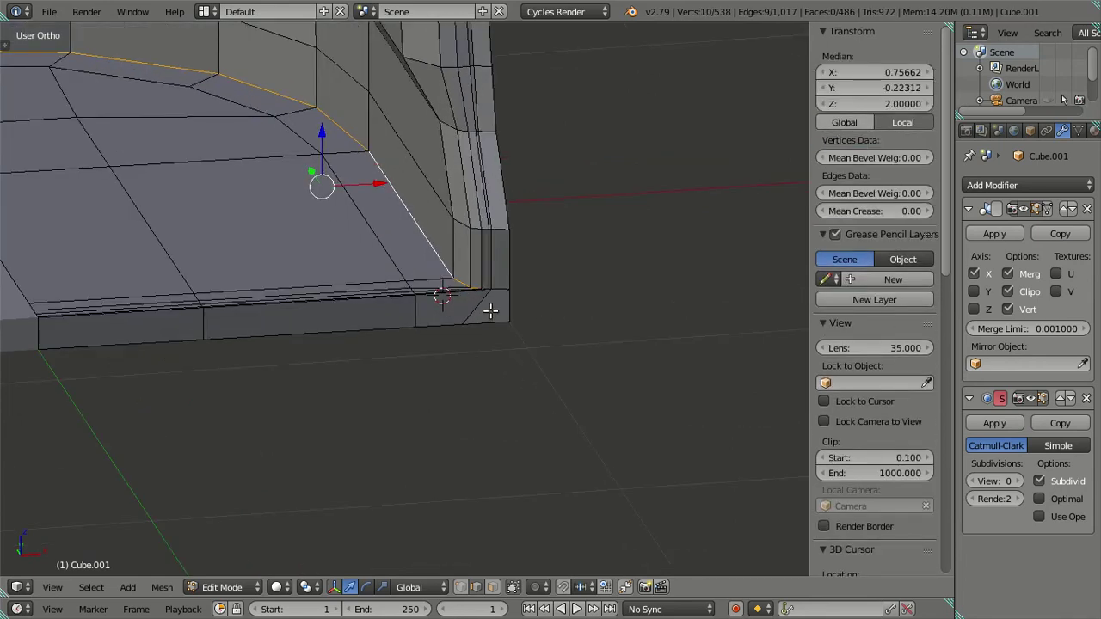
key(Tab)
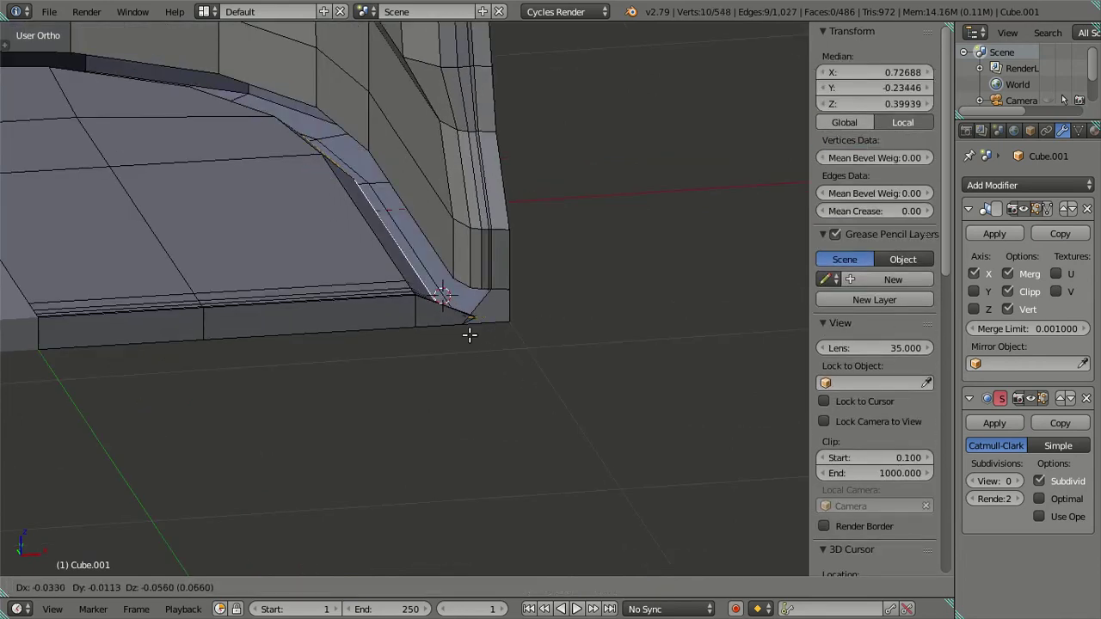
key(Tab)
drag(540, 322, 386, 298)
key(a)
right_click(387, 284)
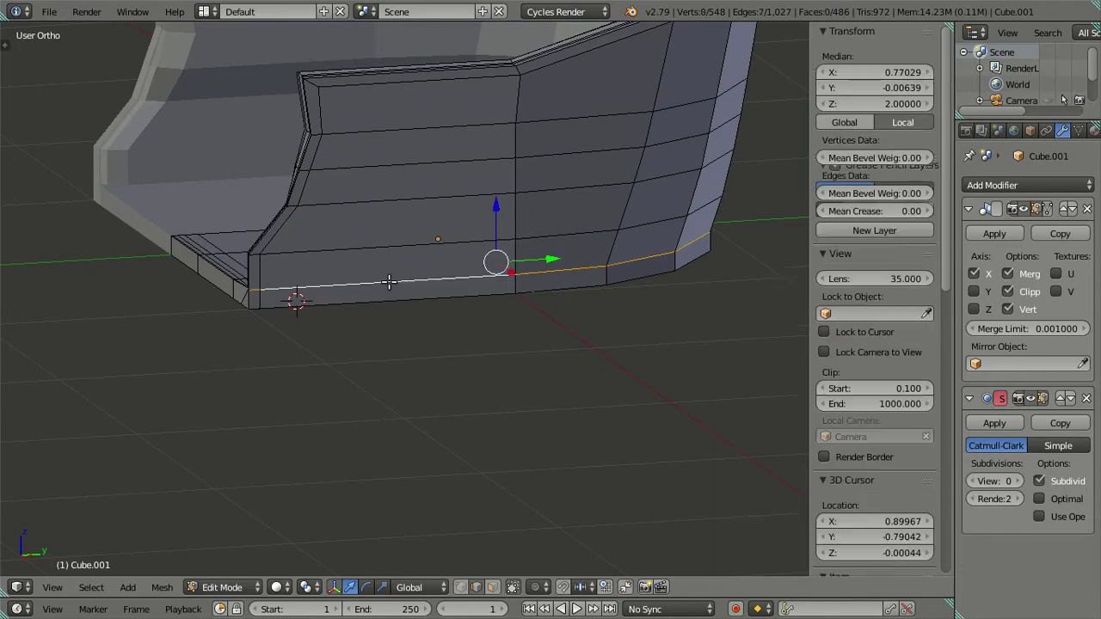
key(ctrl+r)
click(523, 335)
right_click(523, 334)
right_click(490, 240)
key(l)
Step: Delete the connected floor faces beneath the wall
drag(490, 240, 249, 313)
key(a)
right_click(249, 312)
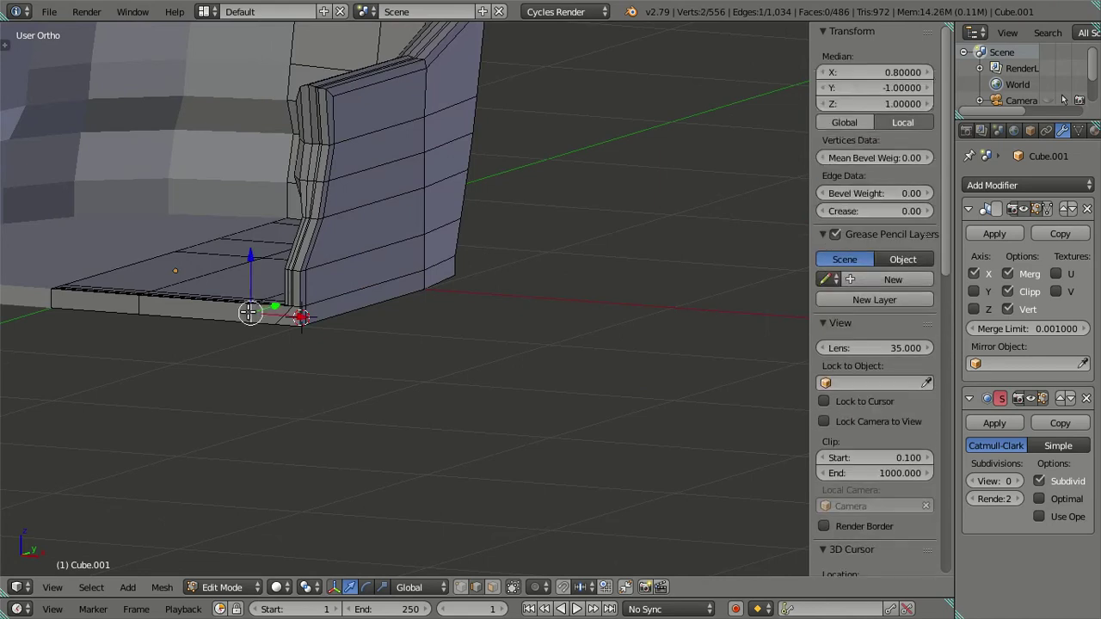
key(l)
key(x)
click(554, 219)
Step: Fill the open bottom strips along the wall's lower edge with new faces
drag(544, 217, 167, 318)
right_click(167, 316)
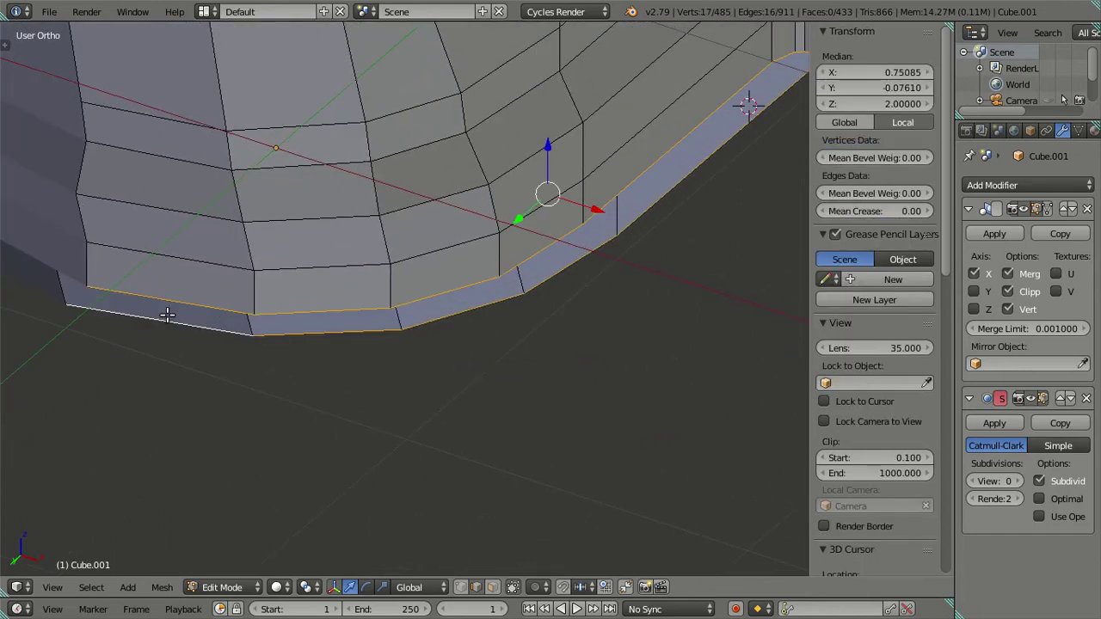
right_click(176, 316)
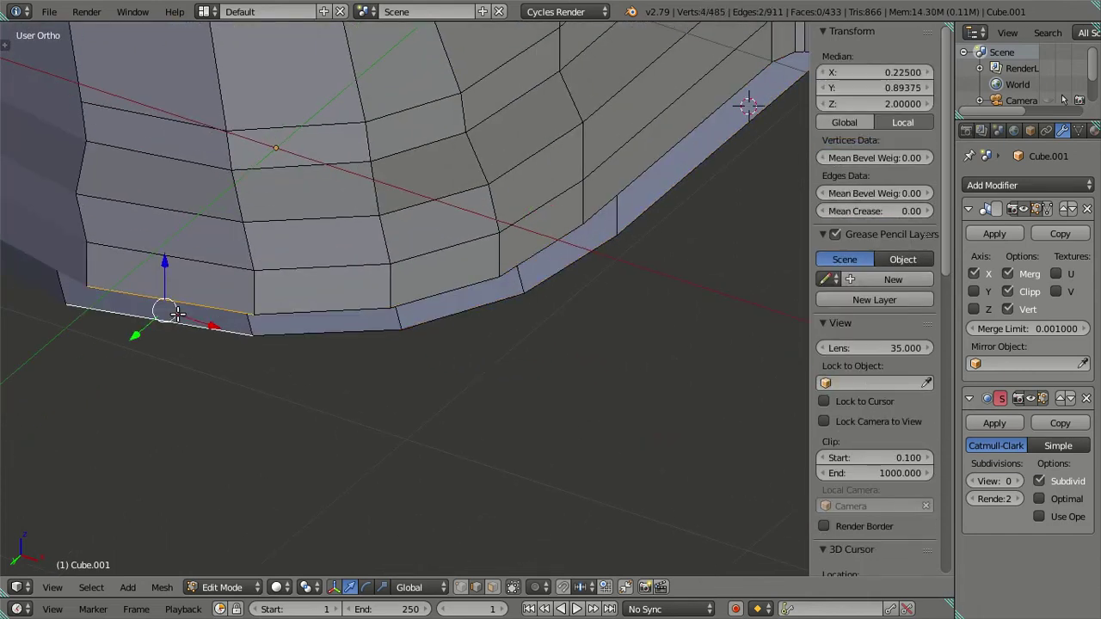
key(f)
key(f)
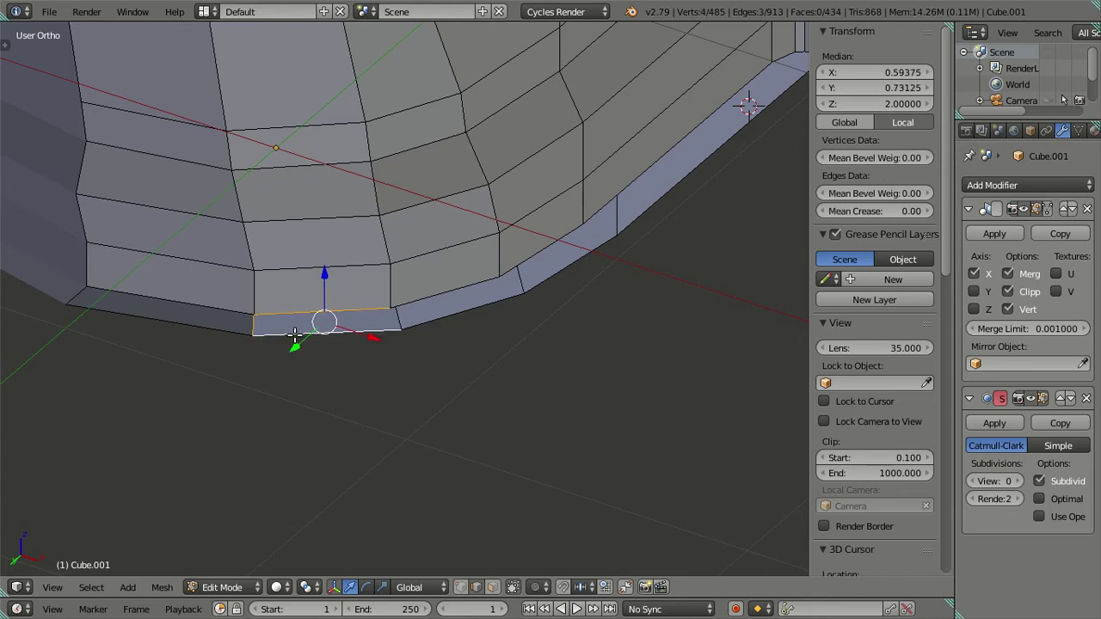
drag(294, 335, 288, 302)
right_click(278, 315)
key(f)
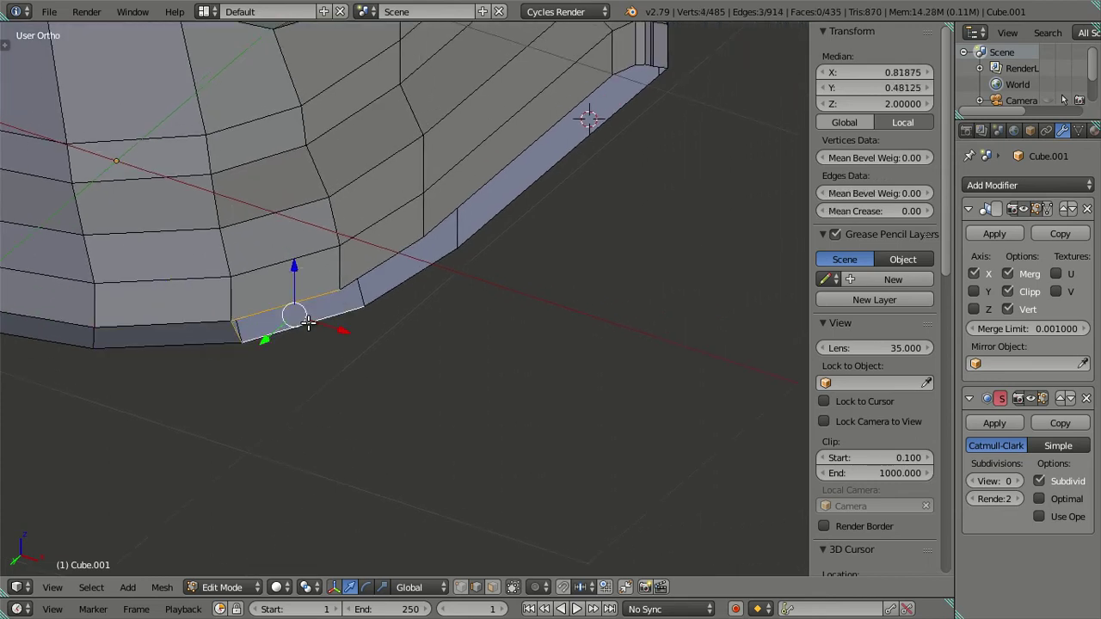
key(f)
right_click(411, 289)
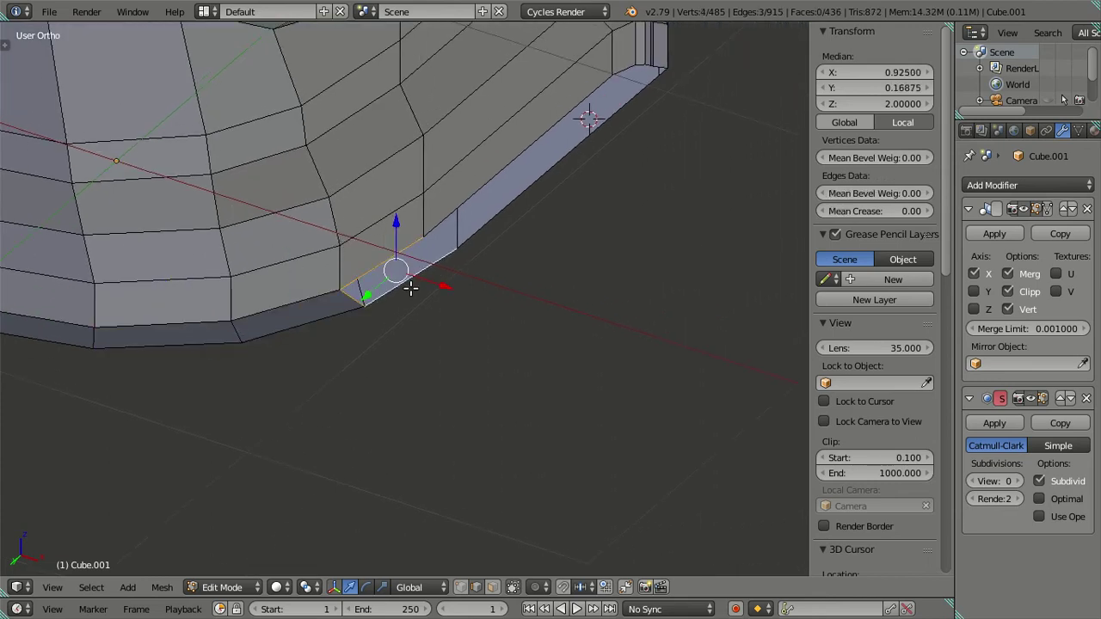
key(f)
Step: Fill the corner gap of the seat-base strip with a face and clear the selection
drag(450, 336, 427, 280)
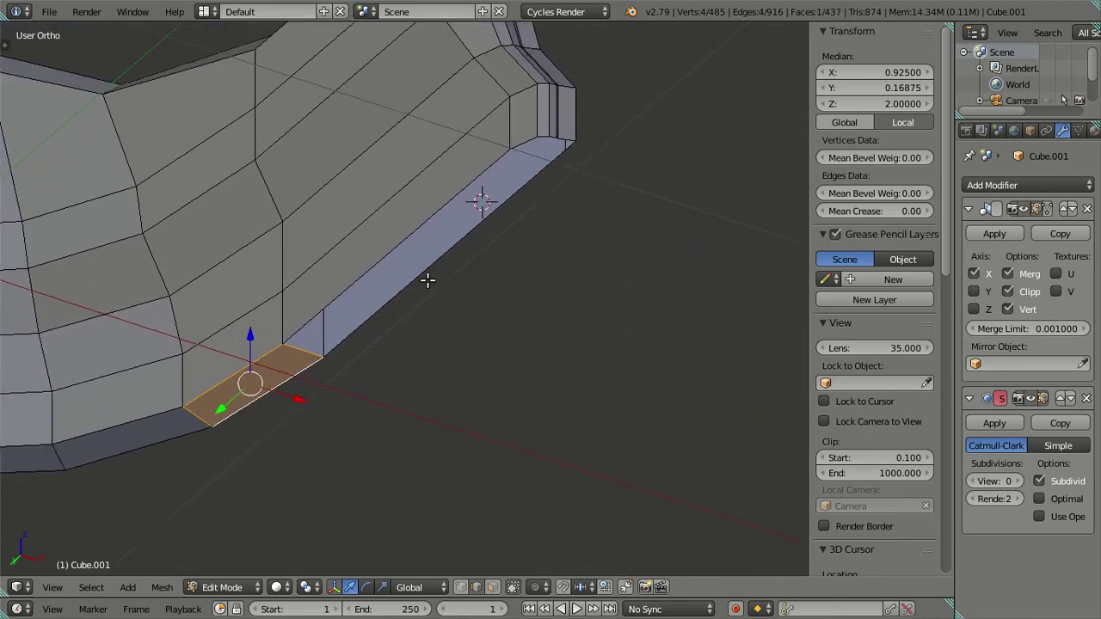
right_click(419, 261)
right_click(428, 274)
right_click(376, 256)
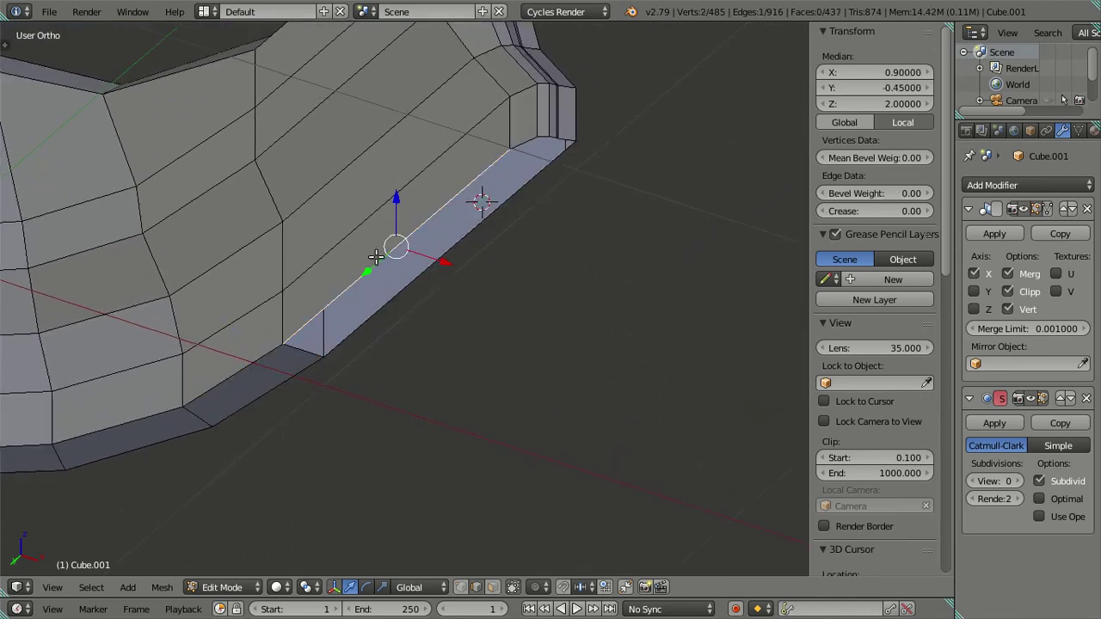
right_click(344, 329)
drag(344, 328, 404, 303)
key(f)
key(a)
drag(523, 258, 387, 273)
Step: Twice cut several centred edge loops across the strip and dissolve them again
scroll(up, 3)
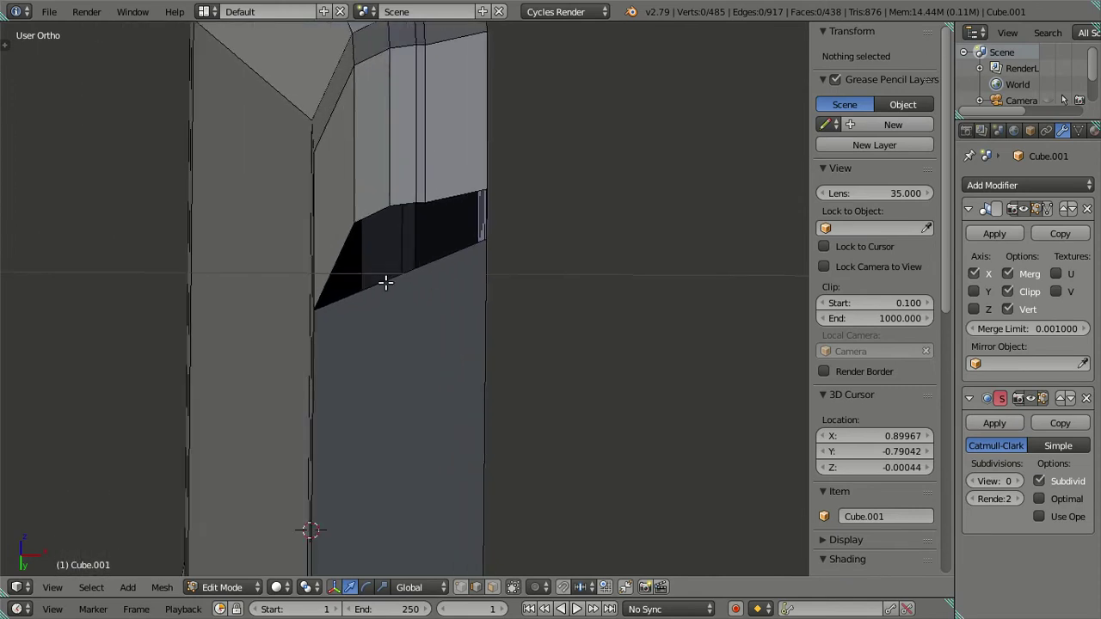
key(ctrl+r)
scroll(up, 3)
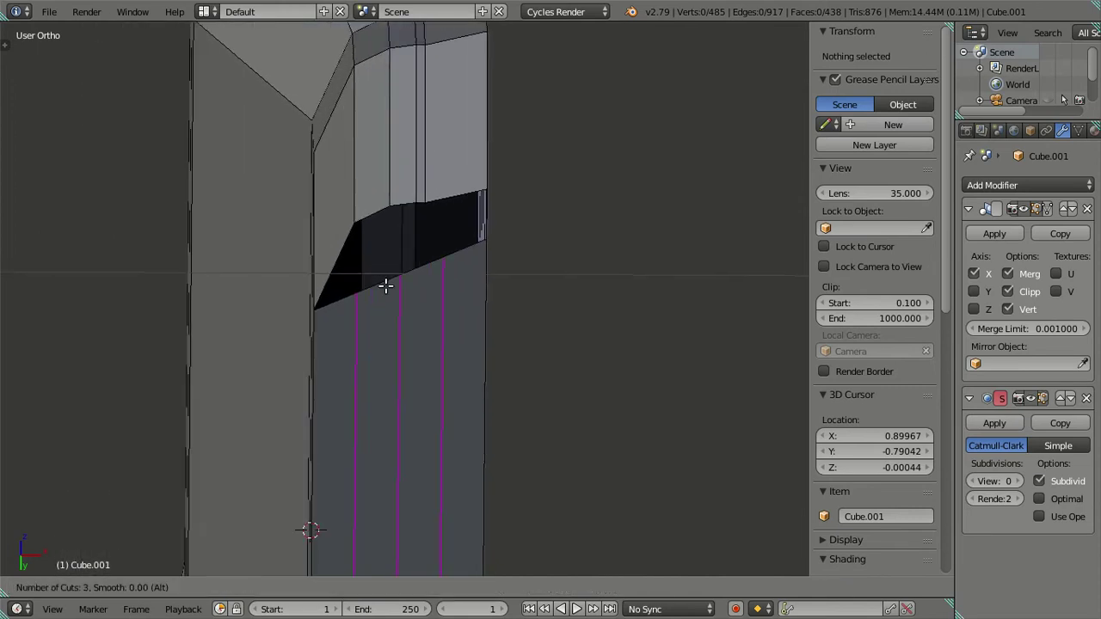
click(385, 285)
right_click(386, 285)
right_click(361, 339)
key(x)
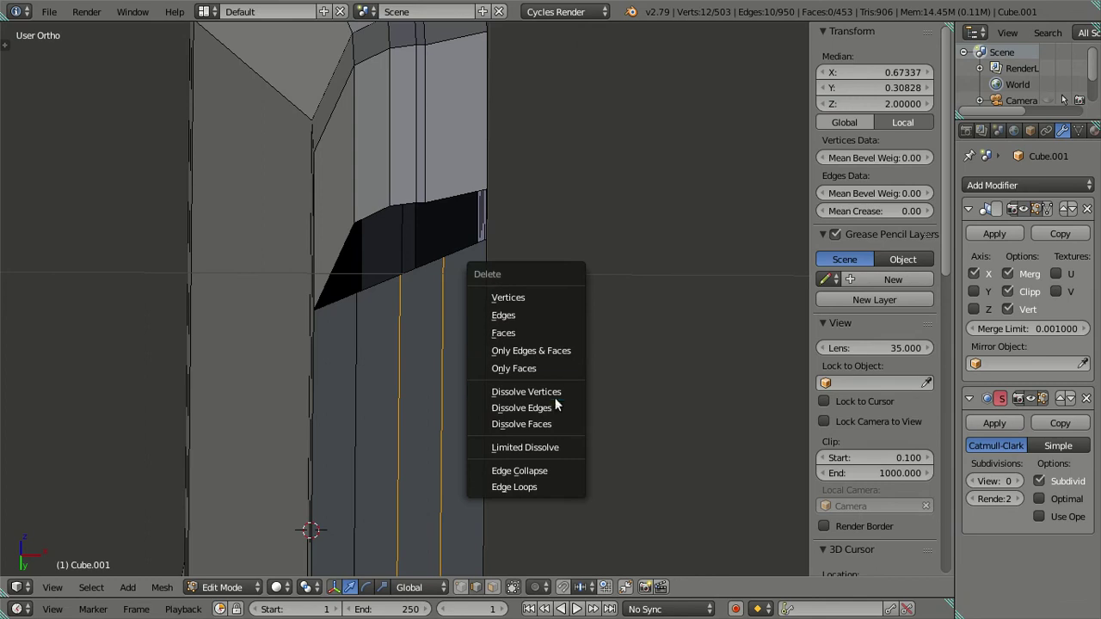
click(553, 401)
key(ctrl+r)
scroll(up, 3)
click(410, 287)
right_click(410, 287)
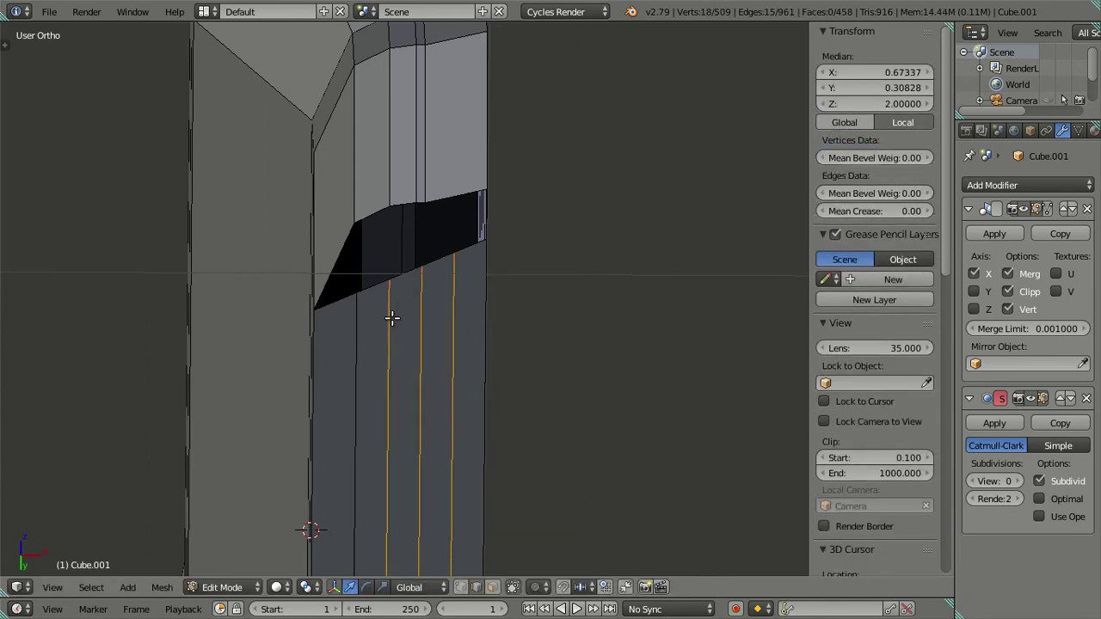
key(x)
click(524, 344)
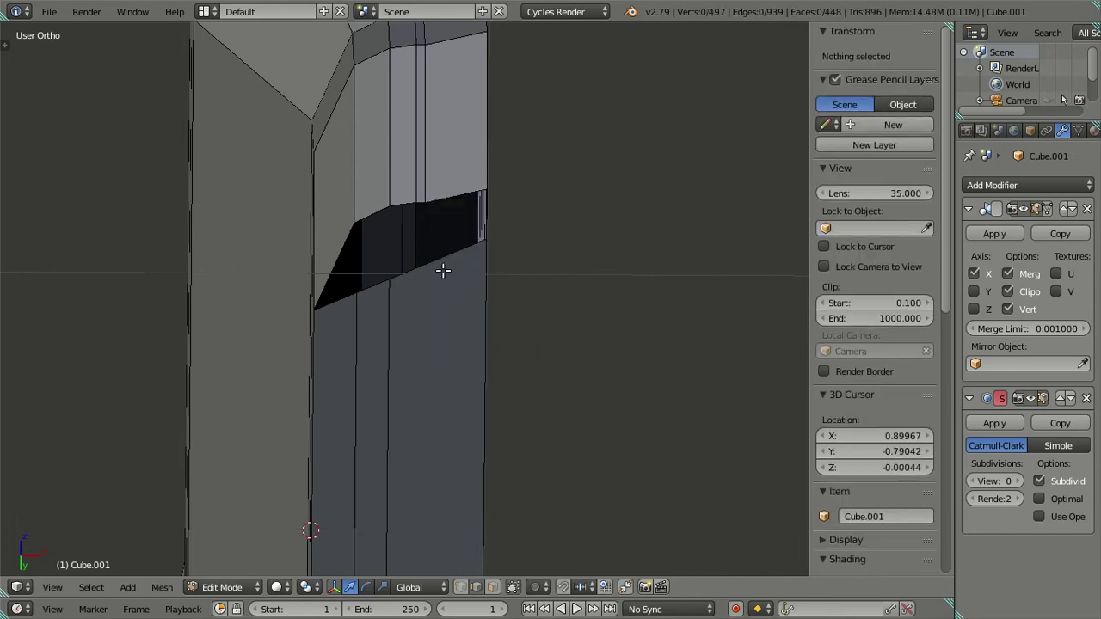
Step: Twice more cut six edge loops across the strip and dissolve them
key(ctrl+r)
scroll(up, 3)
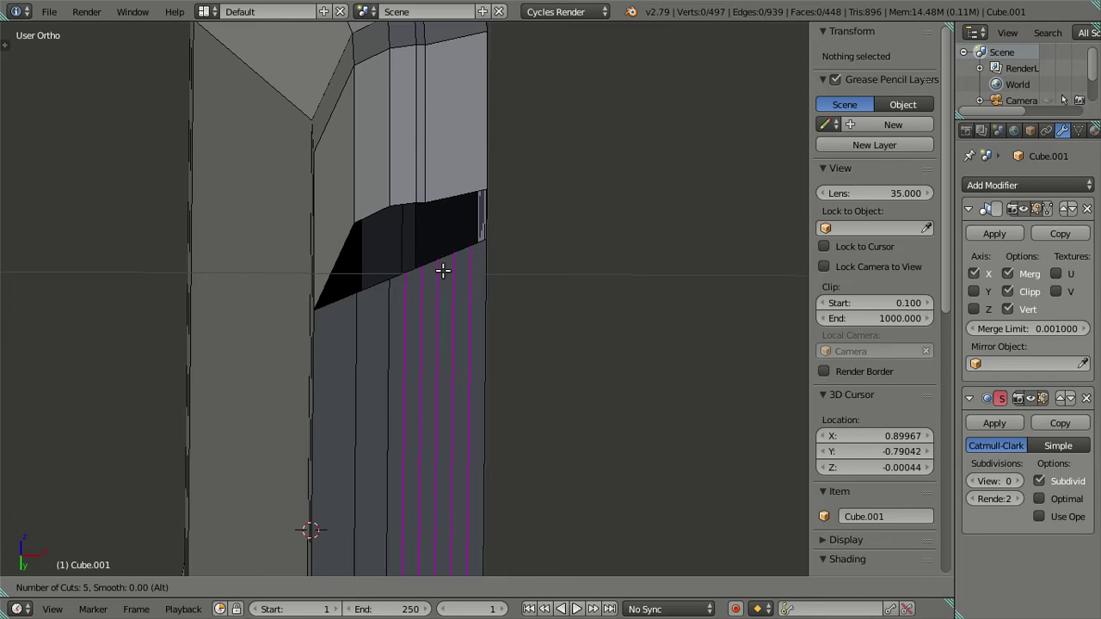
click(442, 271)
right_click(432, 306)
key(x)
click(557, 322)
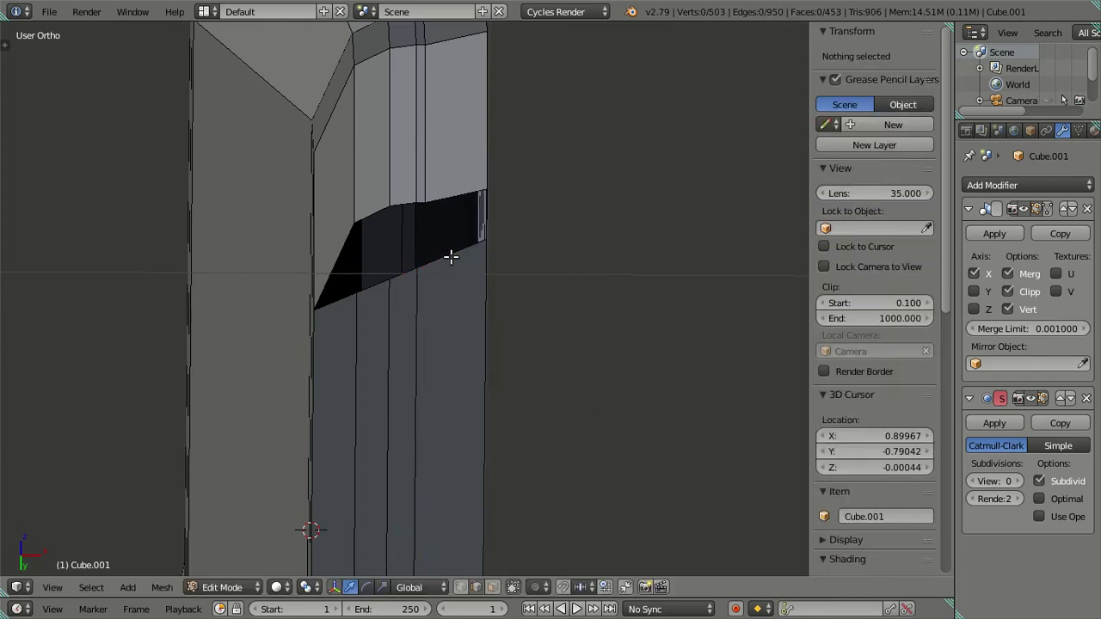
key(ctrl+r)
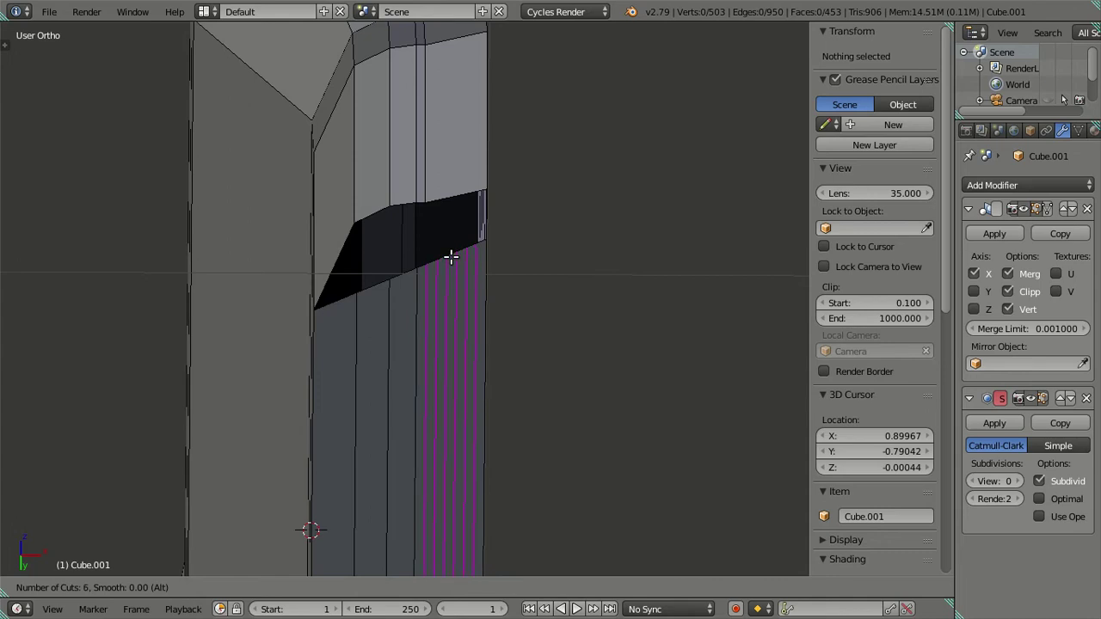
click(451, 256)
right_click(433, 319)
key(x)
click(597, 307)
drag(481, 287, 467, 233)
Step: Fill the open corner hole above the seat-base strip with a face
scroll(up, 3)
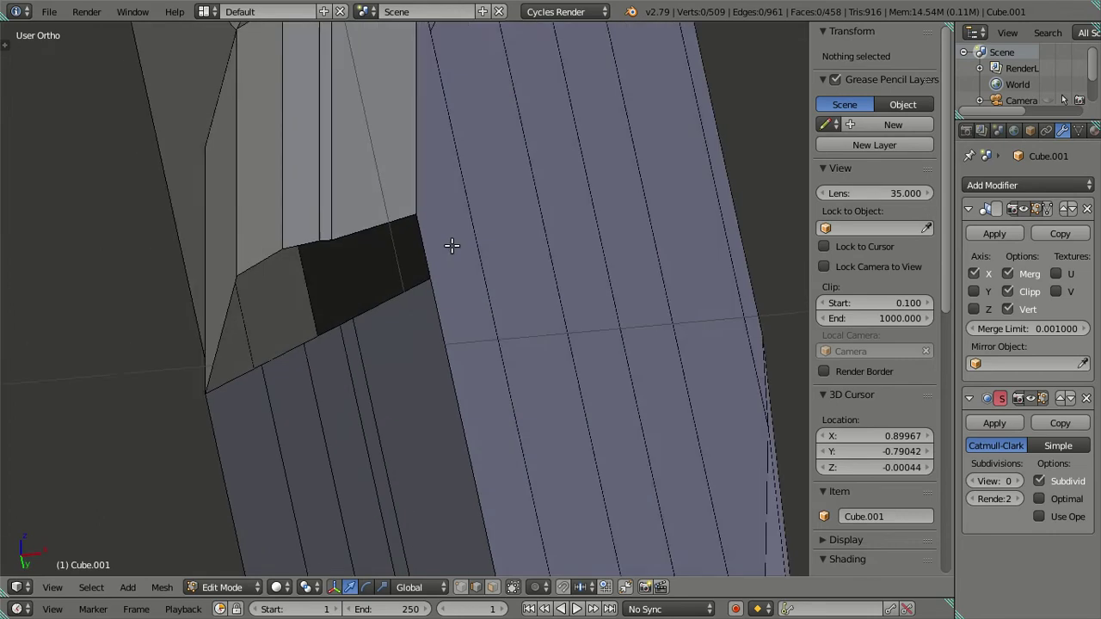
scroll(up, 3)
scroll(up, 3)
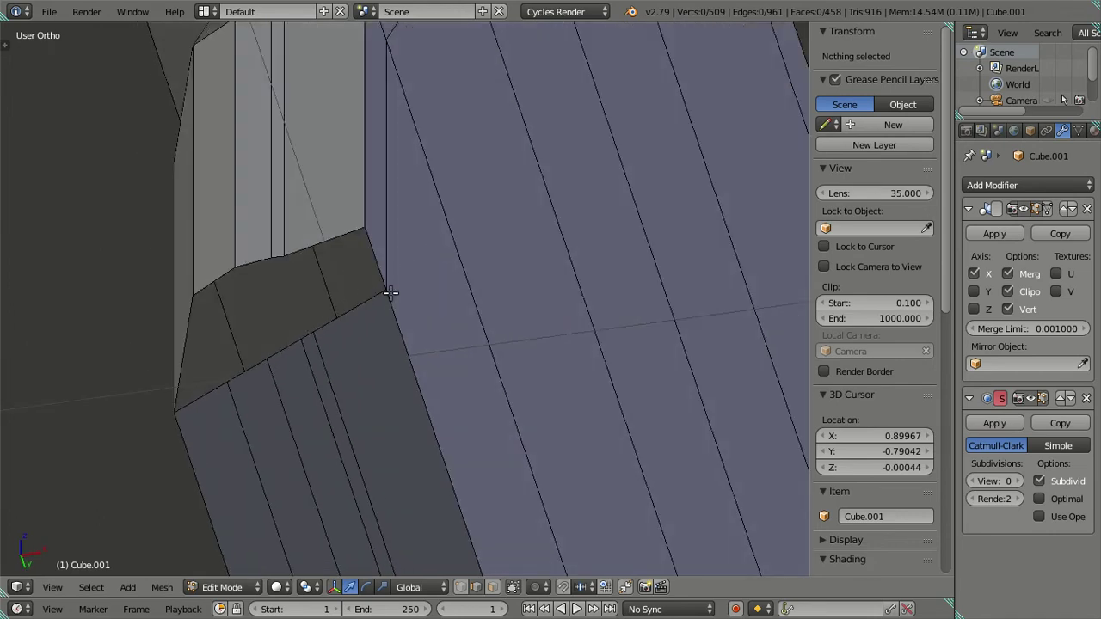
right_click(391, 293)
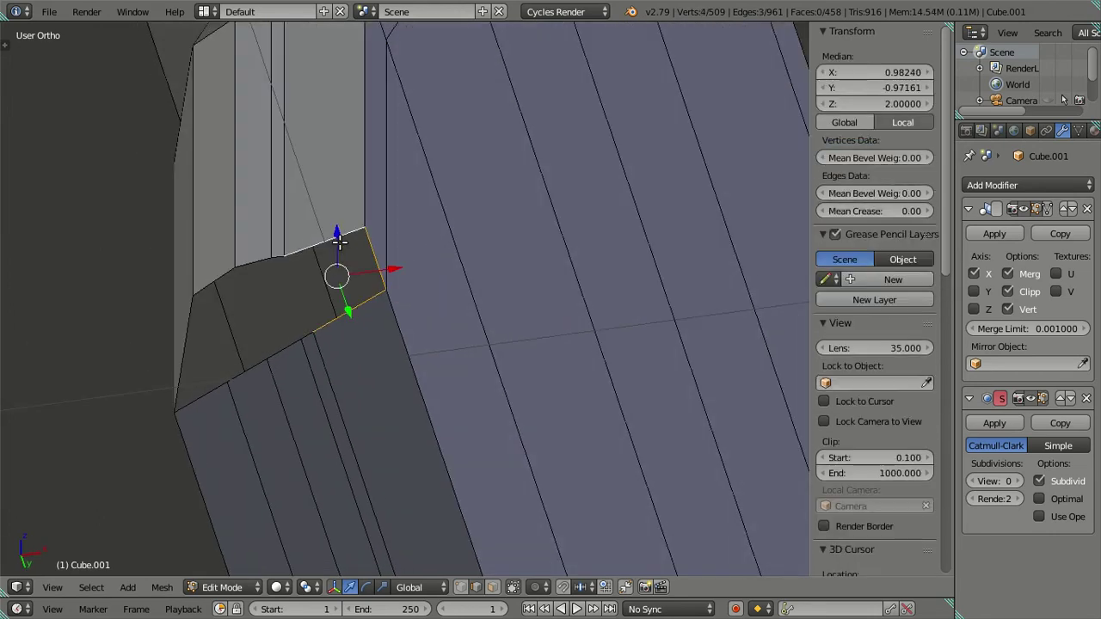
key(f)
Step: Fill the two remaining gaps beside it with faces from their edge and vertex chains
right_click(307, 337)
right_click(281, 259)
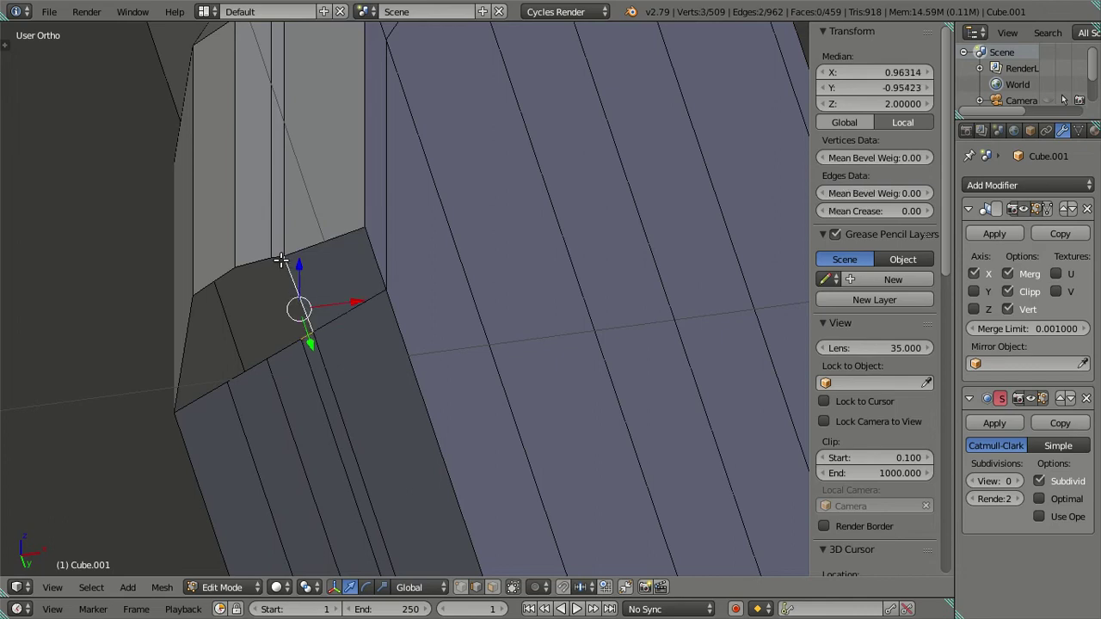
right_click(256, 252)
right_click(280, 346)
key(f)
right_click(246, 371)
right_click(211, 271)
key(f)
Step: Select the strip's bottom edge loop and inspect the new faces around the corner
drag(211, 393, 436, 327)
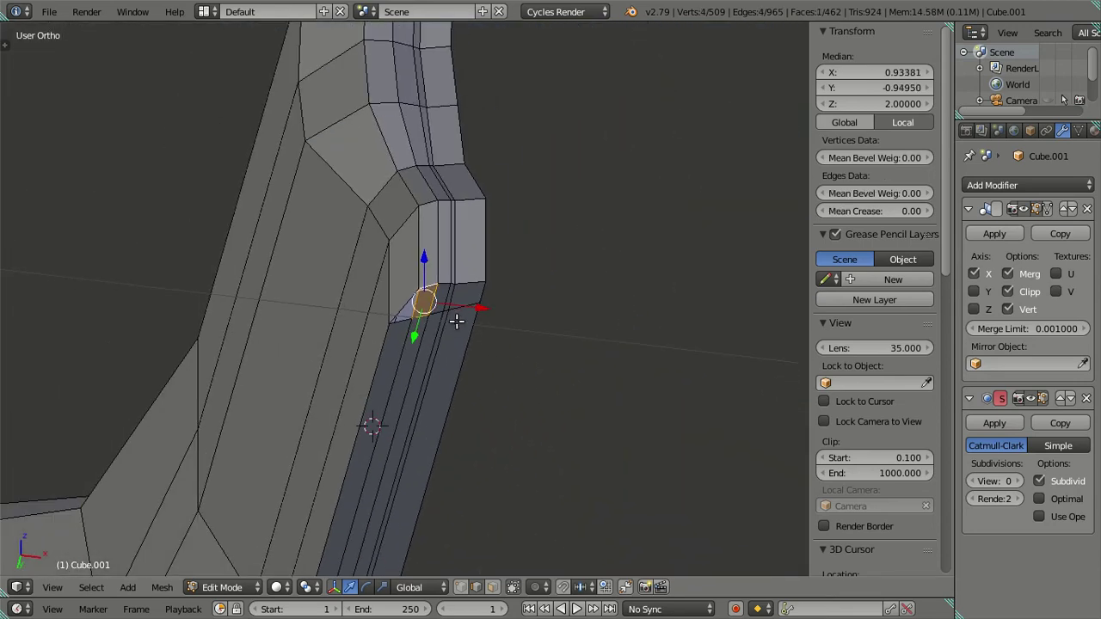
scroll(down, 3)
drag(508, 334, 642, 334)
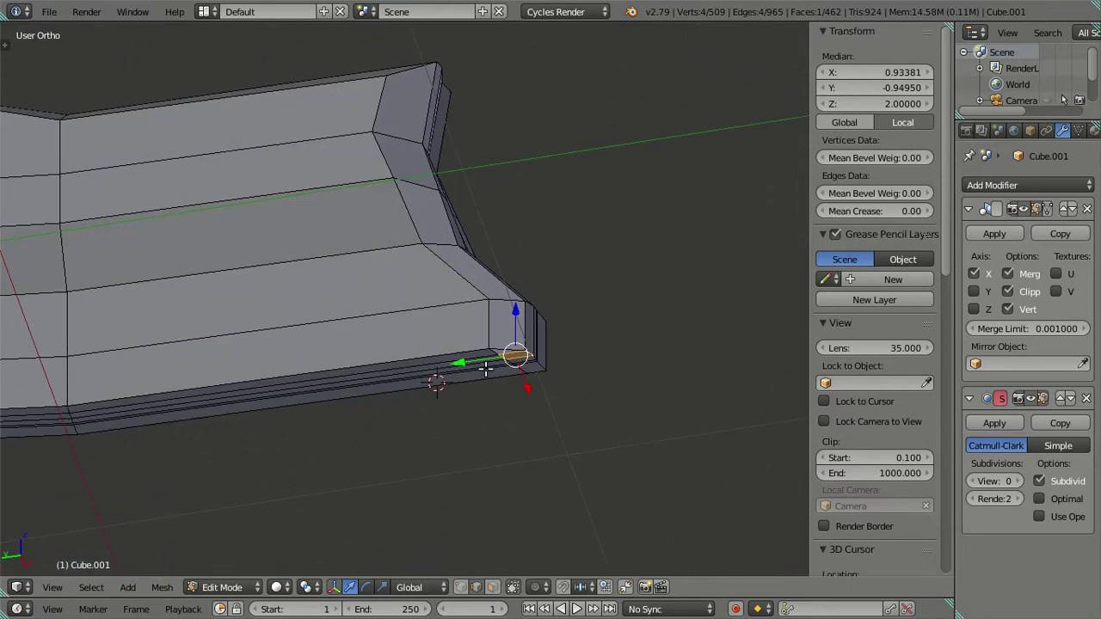
key(a)
drag(401, 364, 437, 296)
scroll(up, 3)
right_click(448, 307)
scroll(up, 3)
scroll(up, 3)
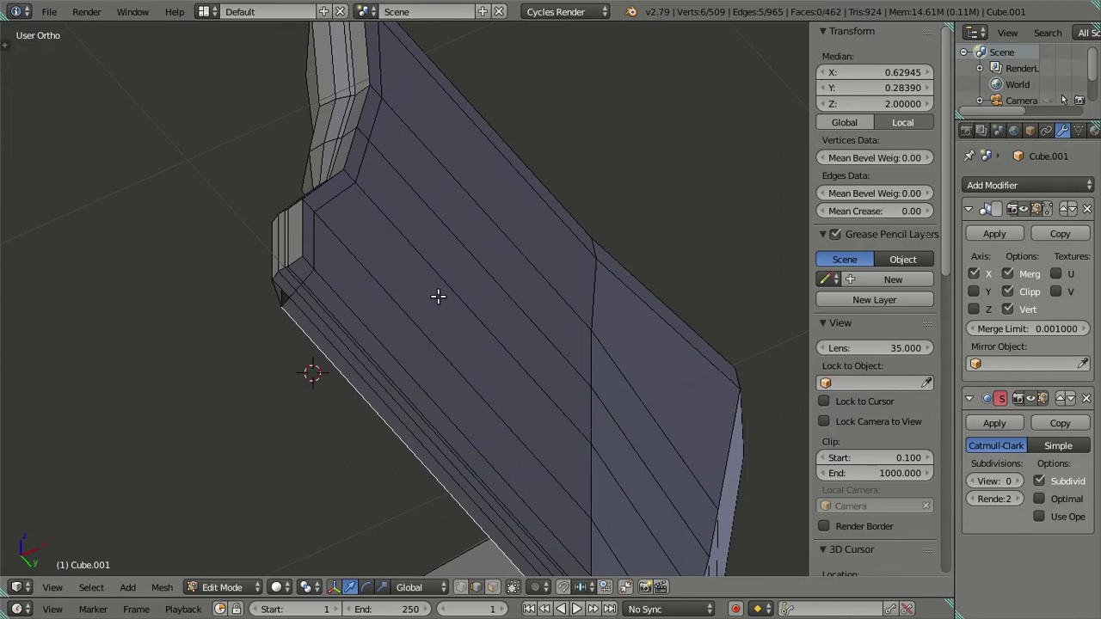
drag(305, 281, 399, 224)
scroll(up, 3)
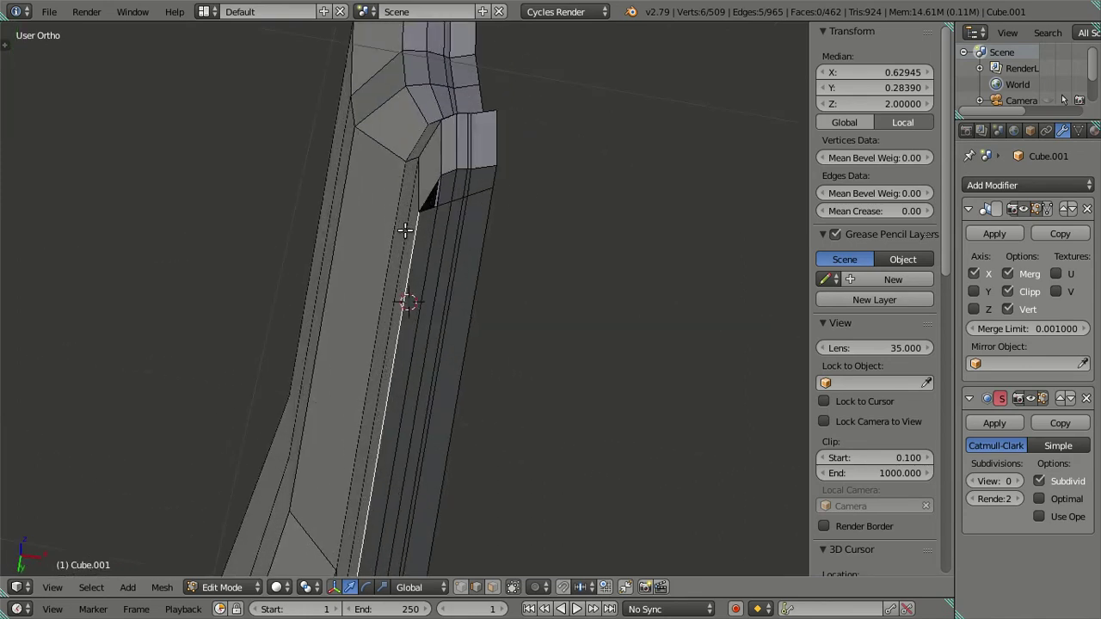
scroll(down, 3)
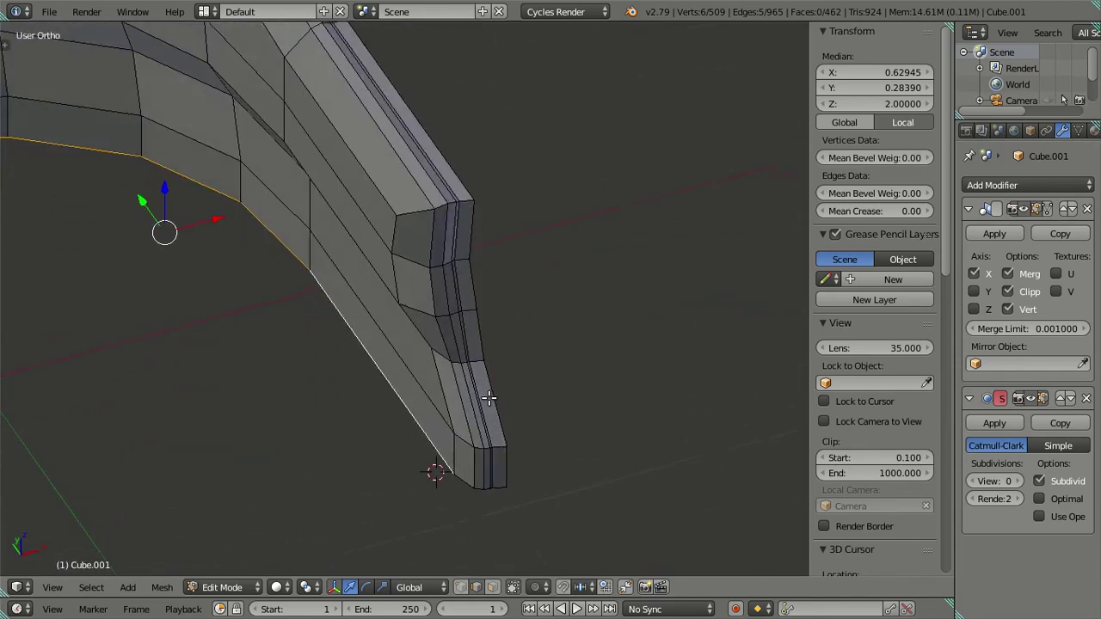
drag(468, 296, 523, 358)
scroll(up, 3)
drag(325, 304, 477, 269)
scroll(up, 3)
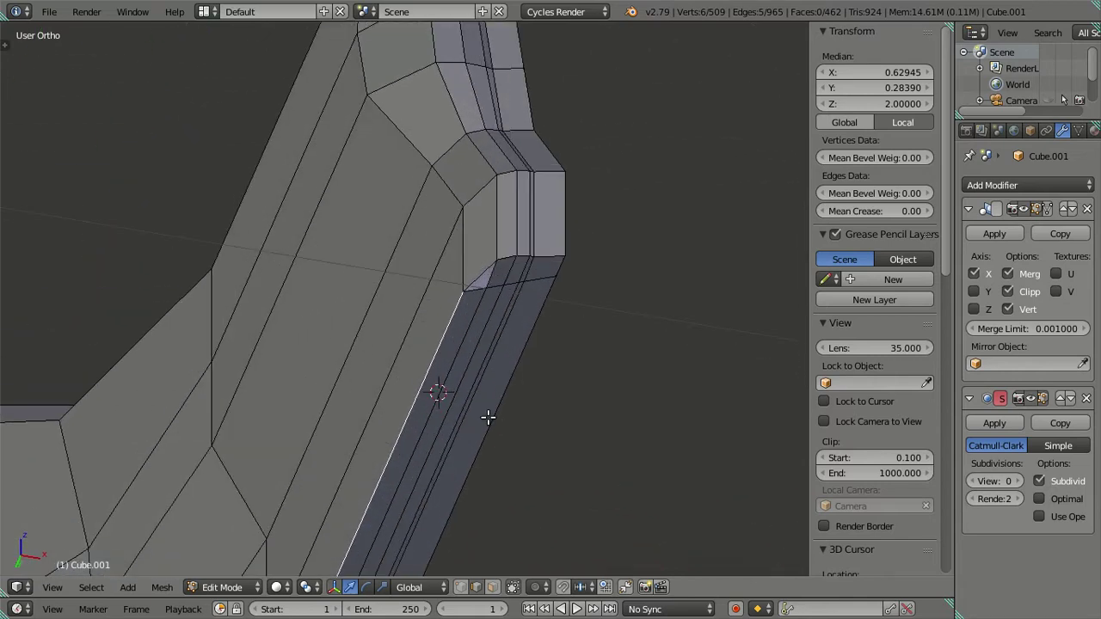
Step: Merge the two doubled vertices at the armrest's base corner into one
key(a)
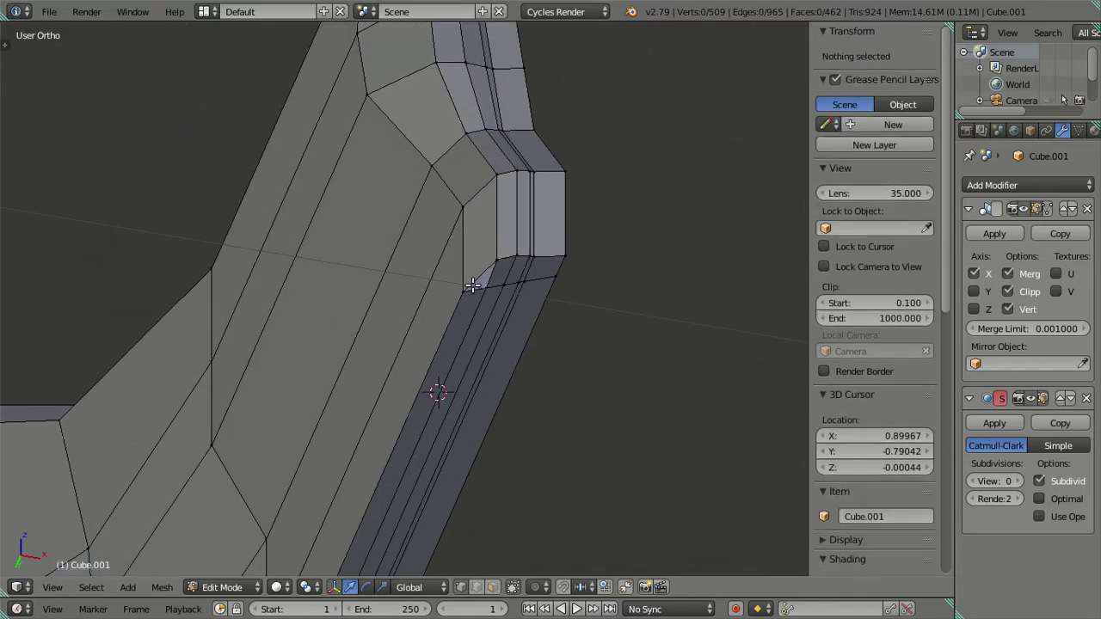
scroll(up, 3)
right_click(520, 284)
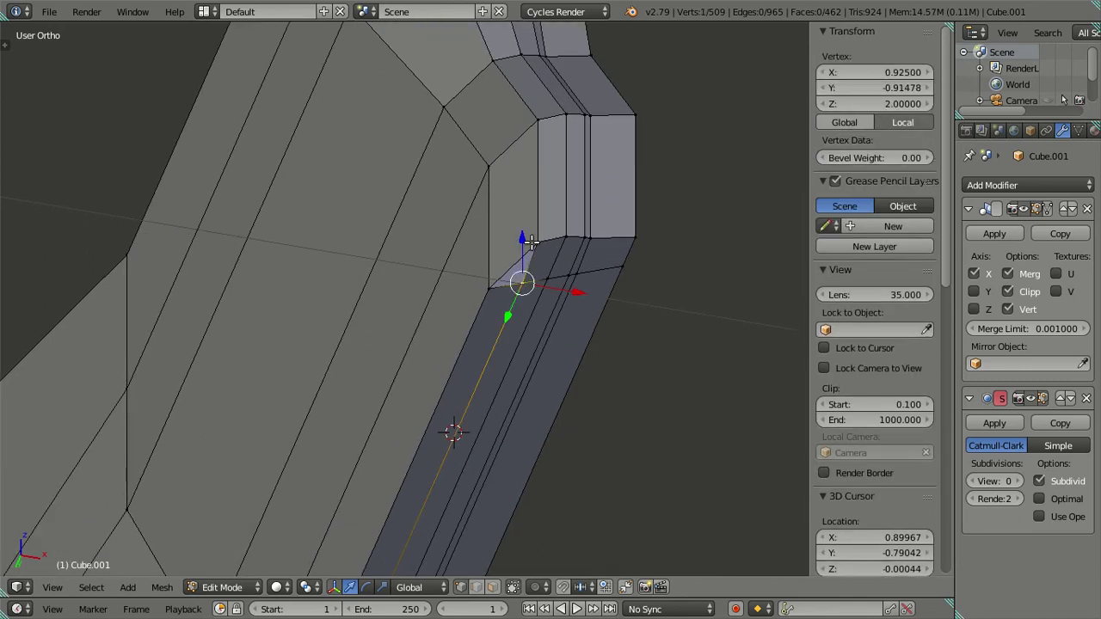
right_click(530, 242)
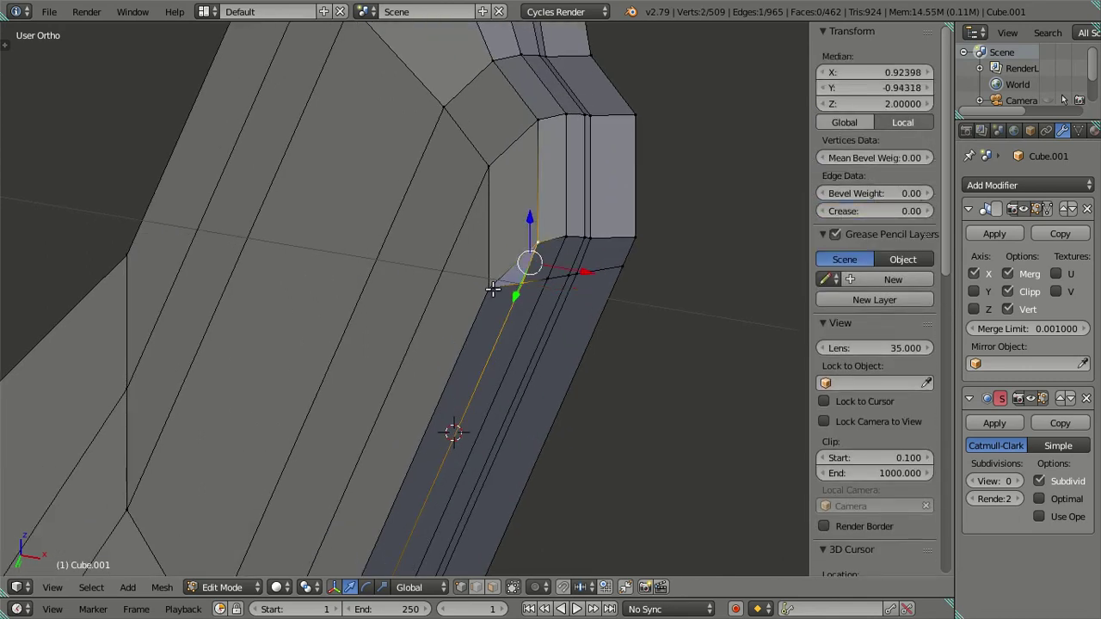
right_click(490, 289)
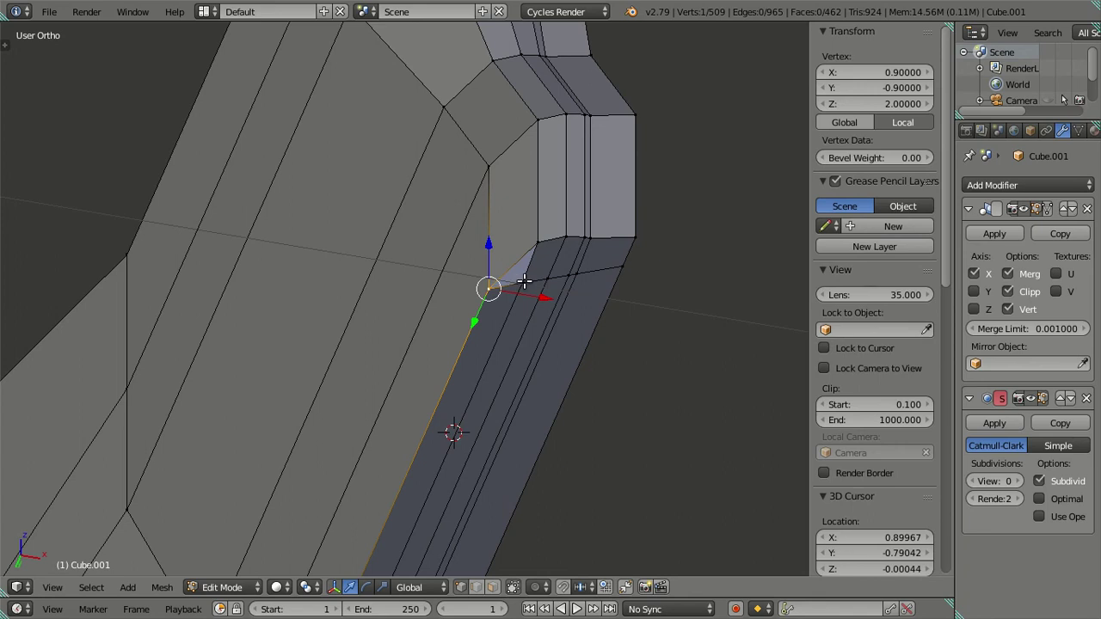
right_click(497, 285)
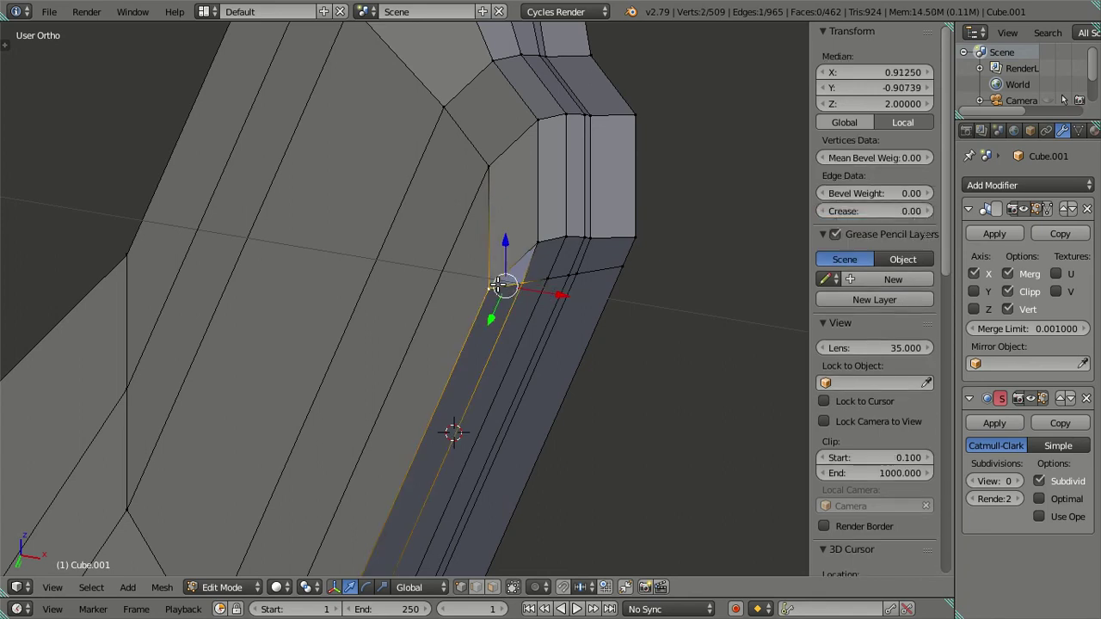
key(alt+m)
click(494, 285)
key(a)
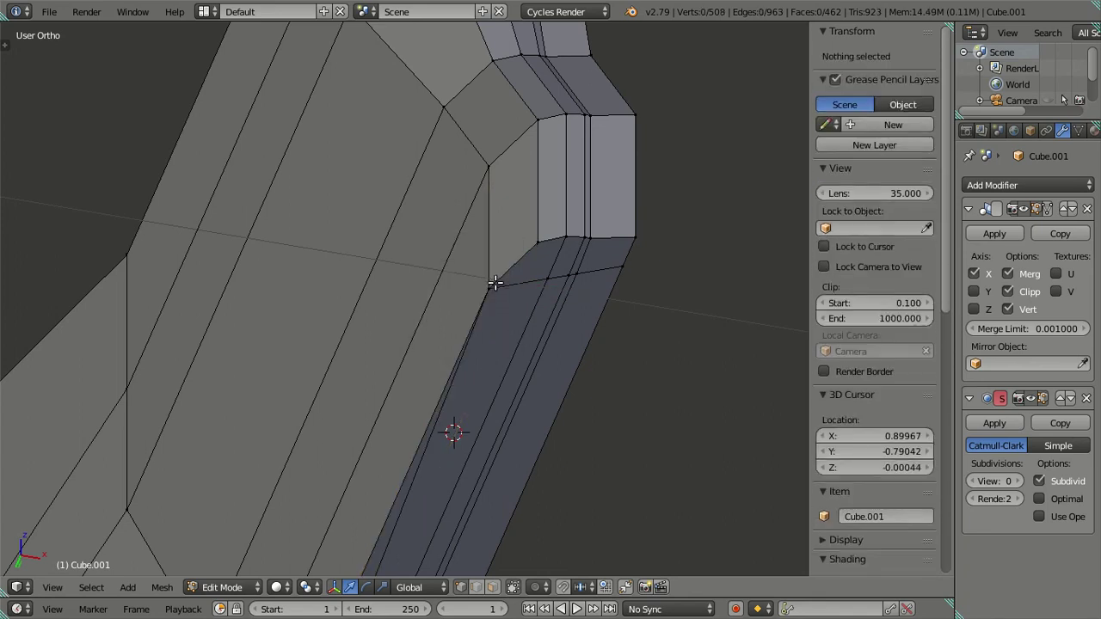
Step: Dissolve the lengthwise edge loop running along the strip
scroll(down, 3)
drag(430, 371, 454, 188)
right_click(373, 371)
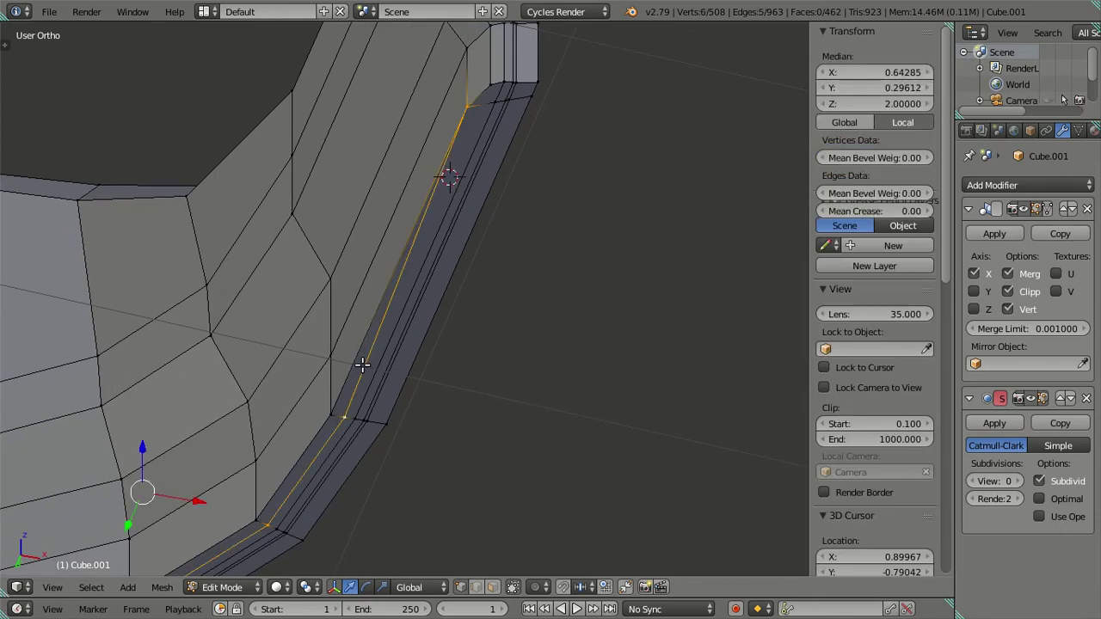
key(x)
click(554, 331)
key(a)
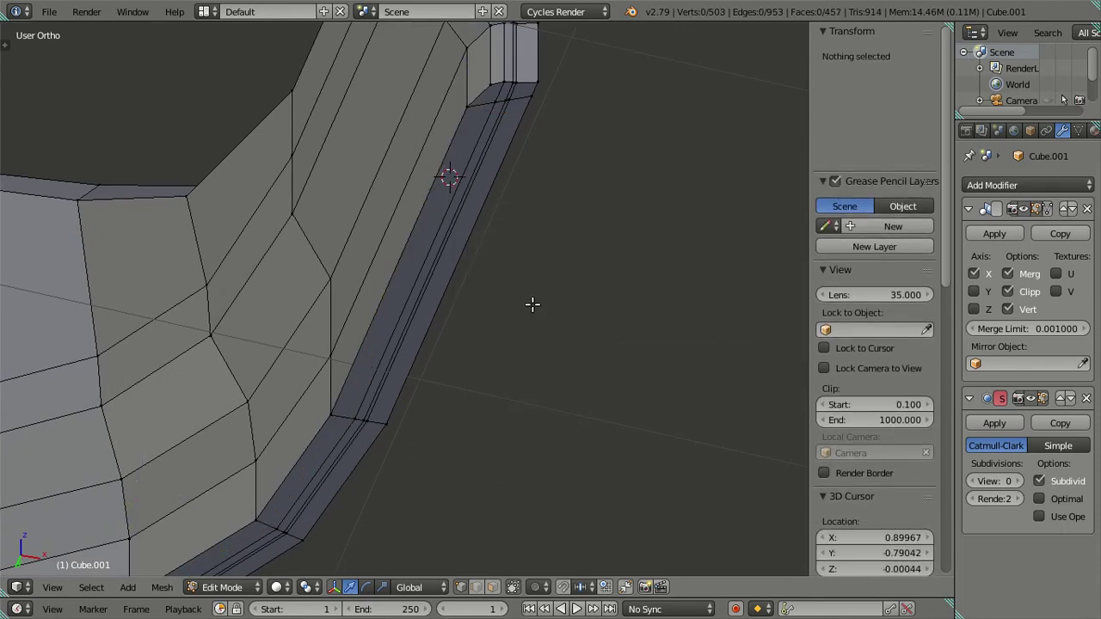
Step: Cut a fresh edge loop along the strip near the corner
drag(498, 221, 422, 341)
scroll(up, 3)
key(ctrl+r)
click(423, 312)
click(423, 308)
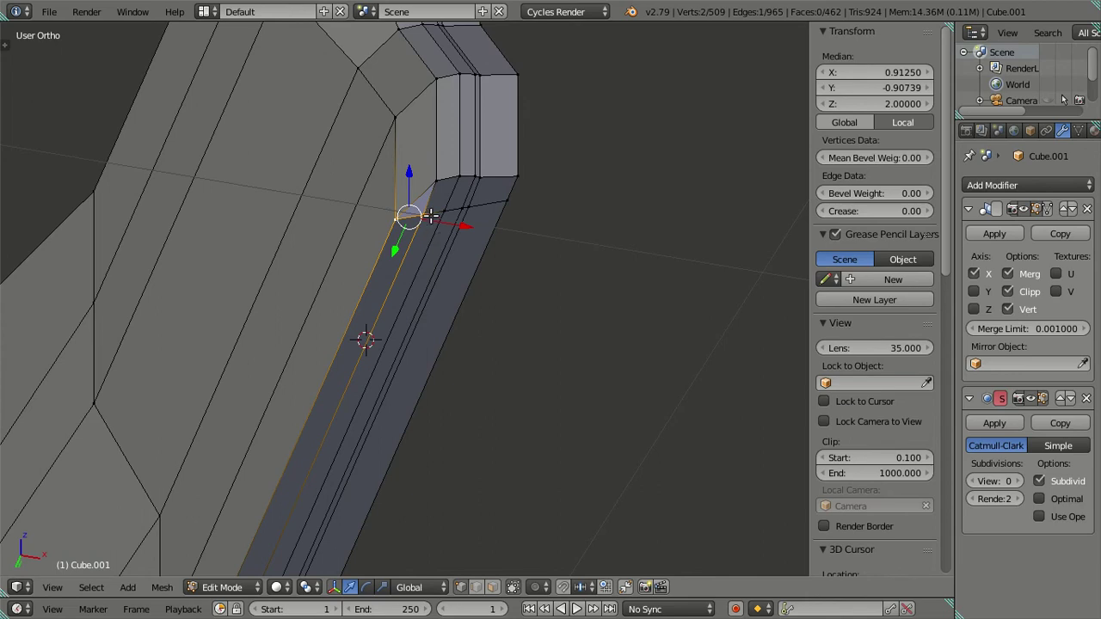
Step: In face select mode, delete the bad face near the top of the trim strip
scroll(up, 3)
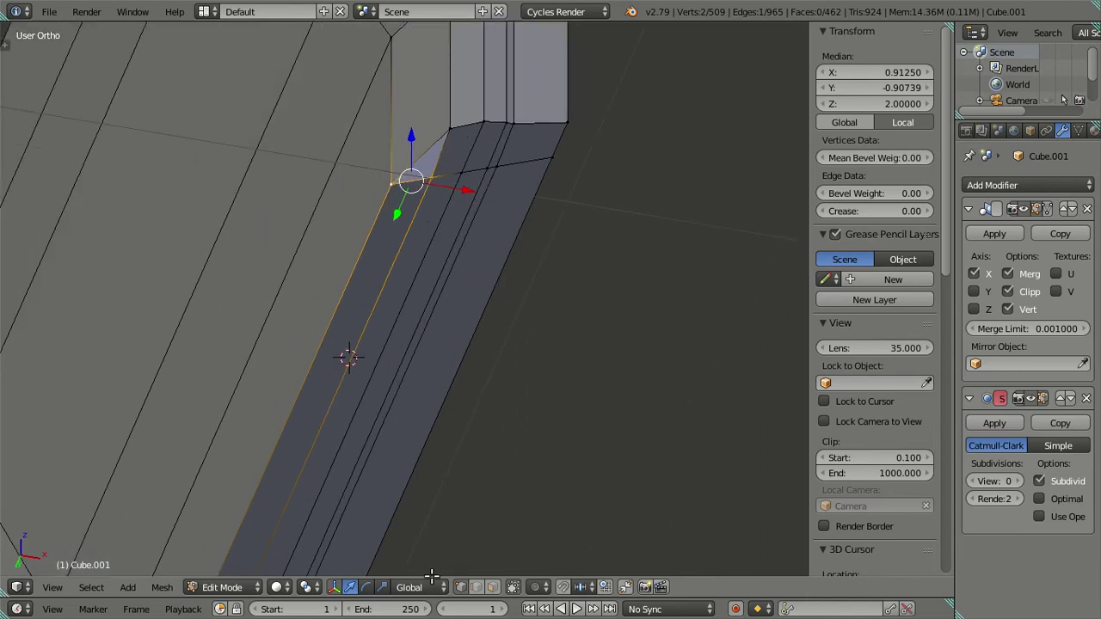
click(493, 587)
right_click(438, 163)
key(x)
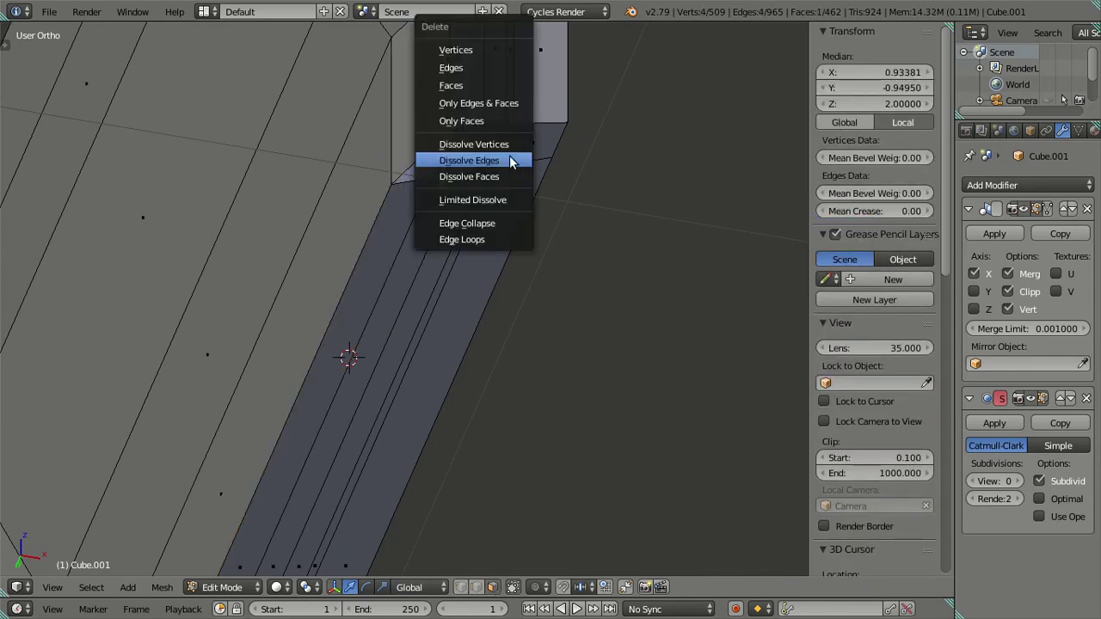
click(480, 86)
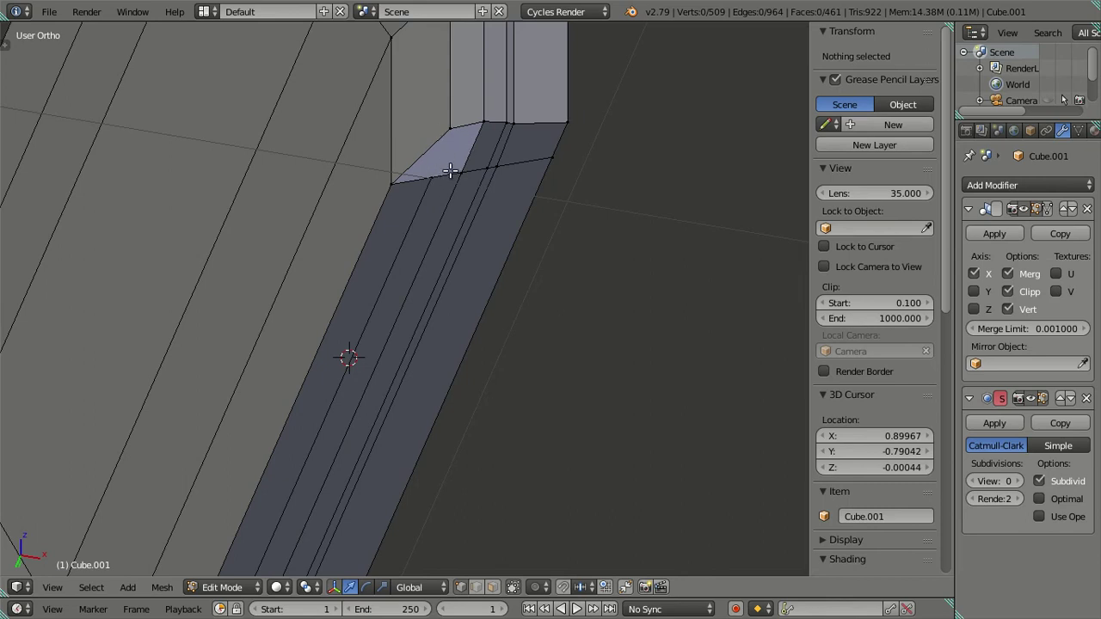
Step: Fill the triangular hole in the strip with a new face
scroll(down, 3)
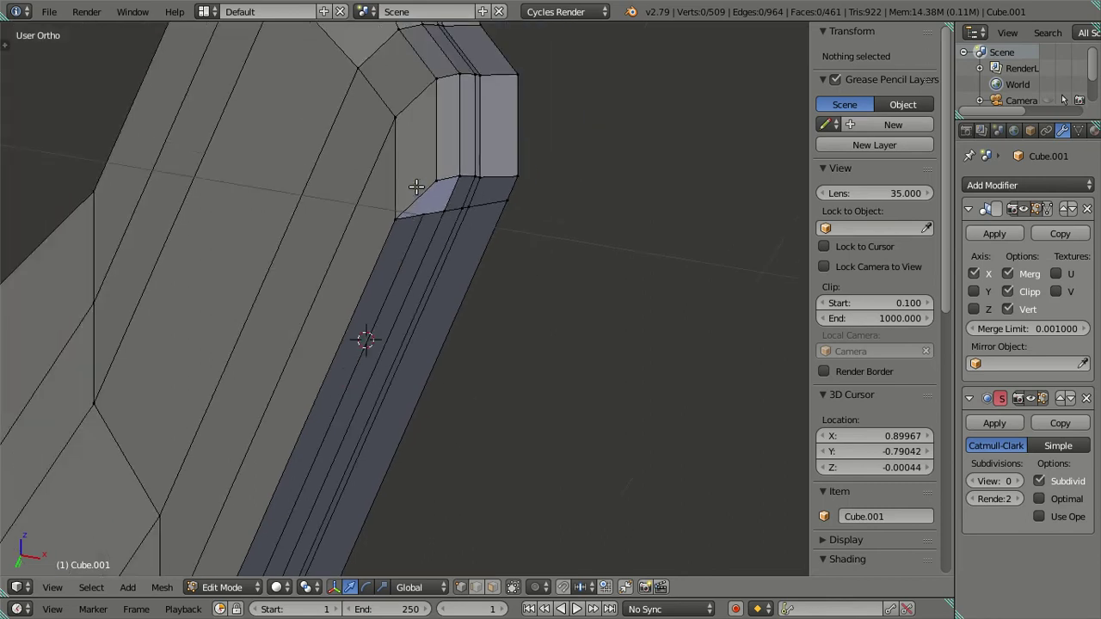
right_click(467, 207)
key(f)
key(a)
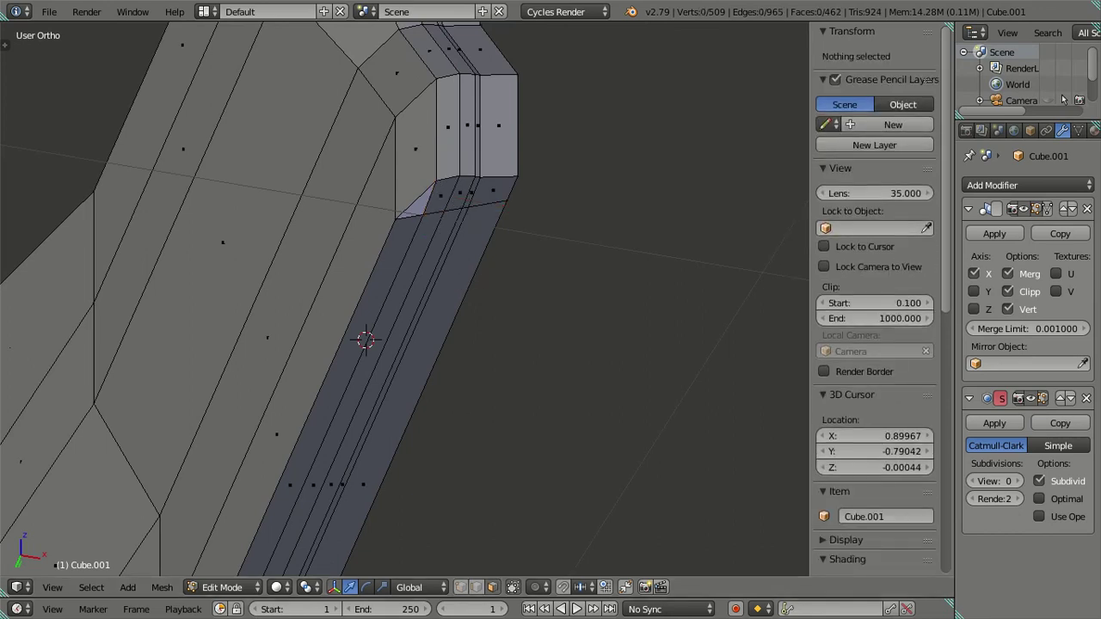
Step: Merge the edge along the strip's left side at its last vertex
right_click(418, 223)
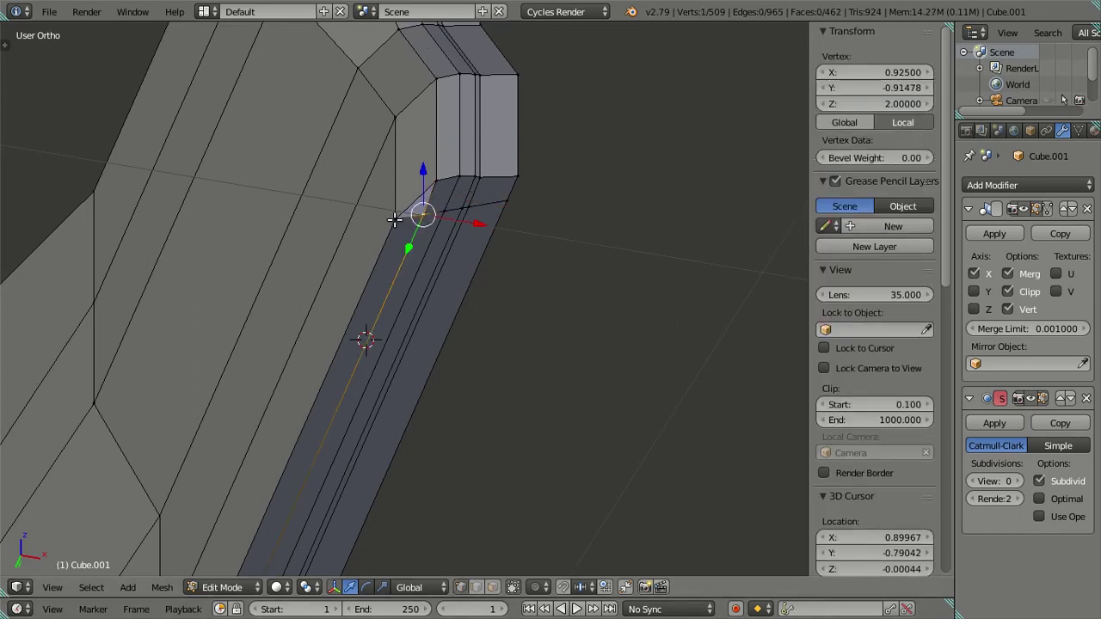
key(alt+m)
click(554, 264)
key(a)
Step: Dissolve the extra edge loop along the strip's rim, leaving 503 vertices and 457 faces
drag(555, 256, 359, 289)
right_click(347, 318)
key(x)
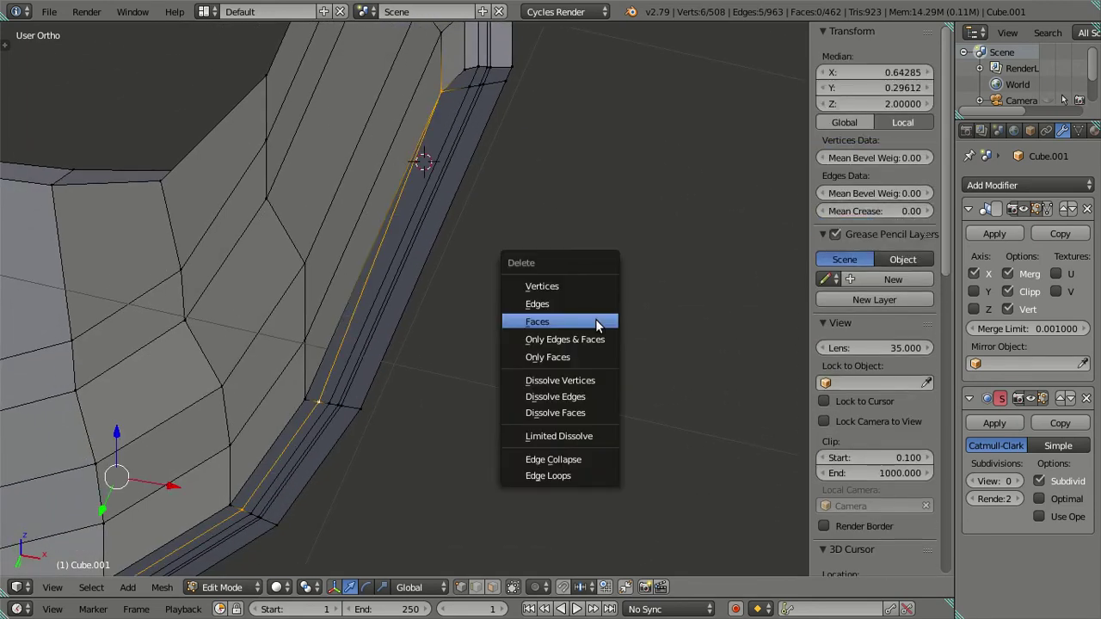
click(589, 386)
key(ctrl+z)
key(x)
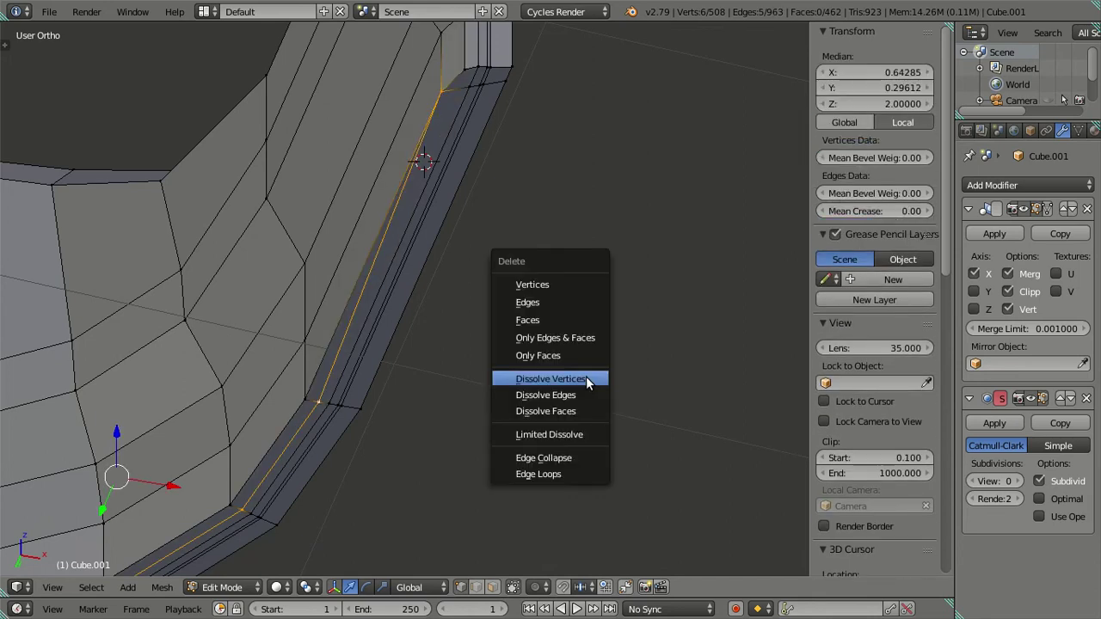
click(524, 388)
drag(544, 361, 541, 360)
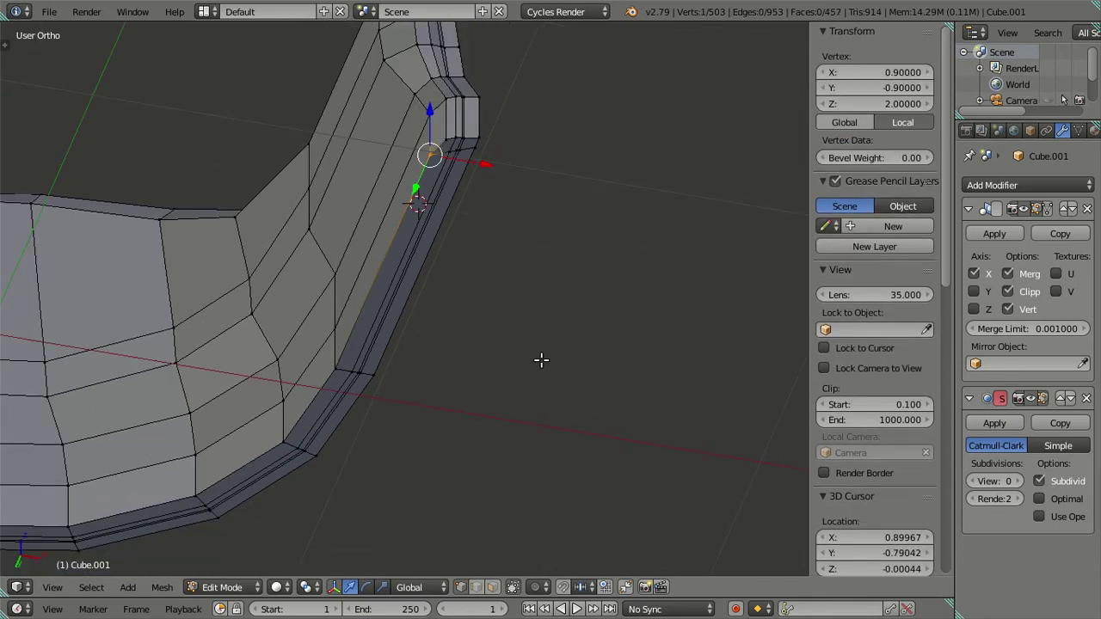
drag(481, 308, 489, 307)
Step: Nudge one trim-strip vertex slightly along X so the strip lines up
key(a)
drag(511, 242, 453, 262)
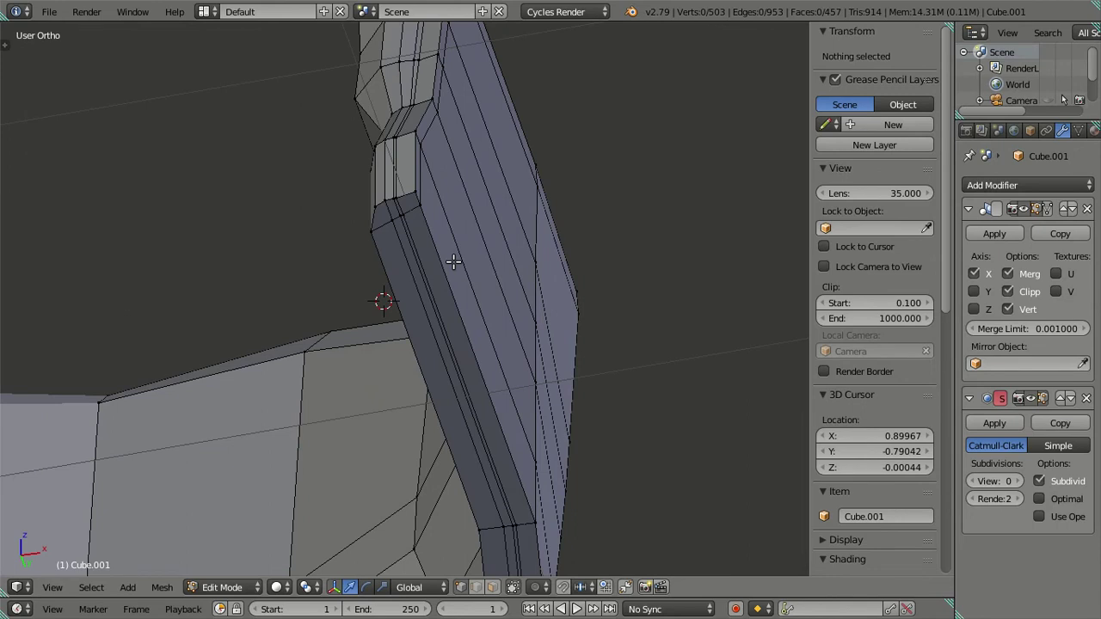
drag(453, 261, 473, 251)
right_click(428, 211)
key(g)
key(x)
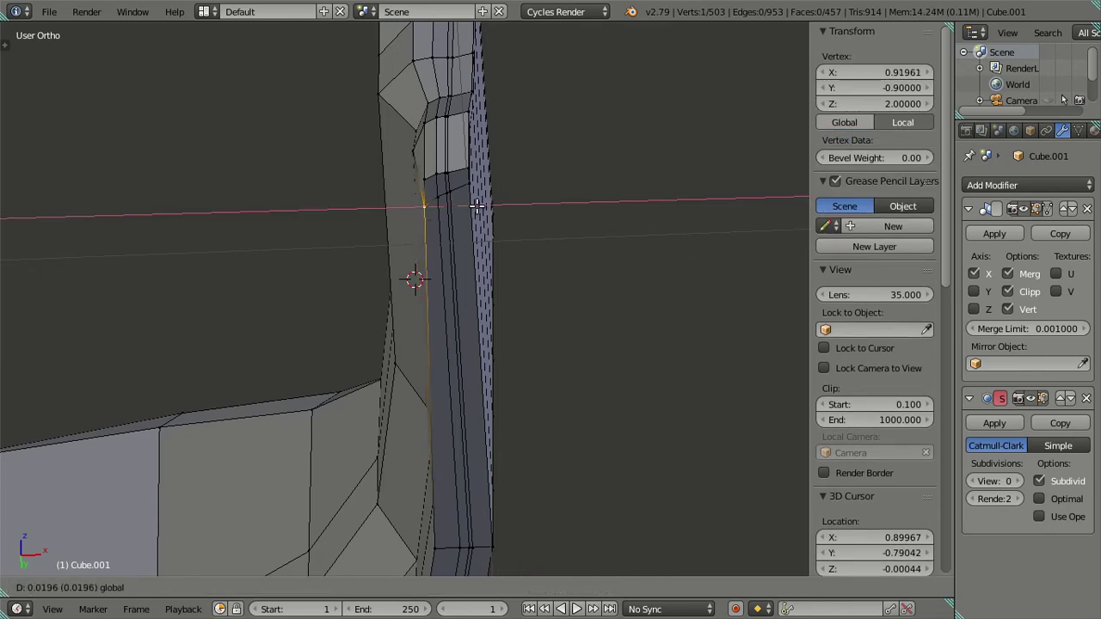
click(479, 205)
key(a)
drag(479, 205, 597, 339)
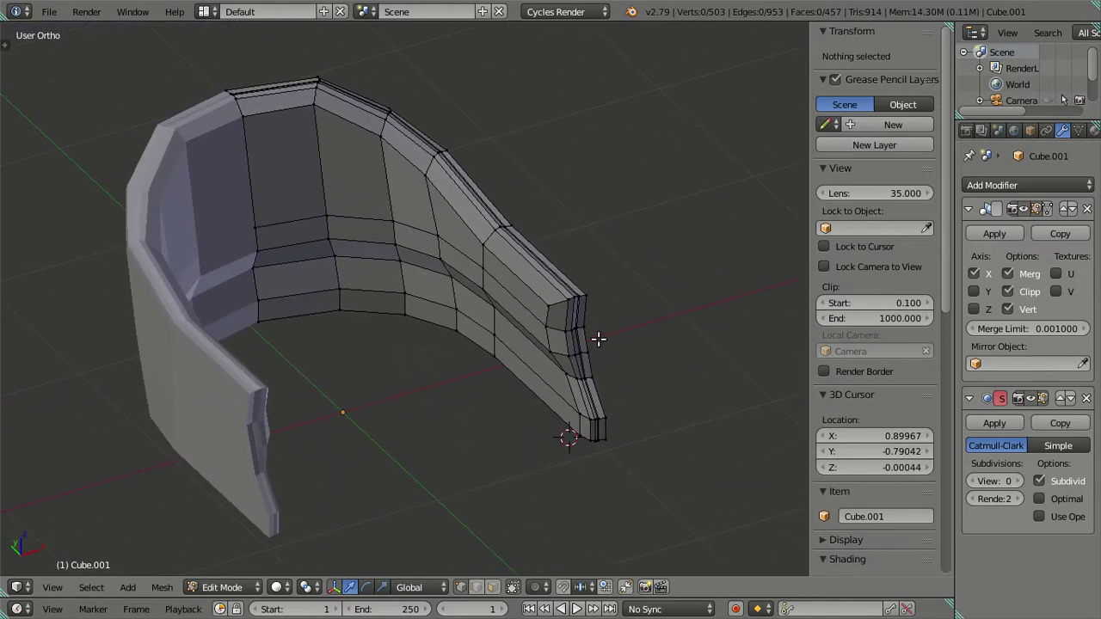
Step: Preview the chair at subdivision level 2, then reset the viewport level to 0 in Edit Mode
key(Tab)
key(ctrl+2)
drag(618, 461, 530, 411)
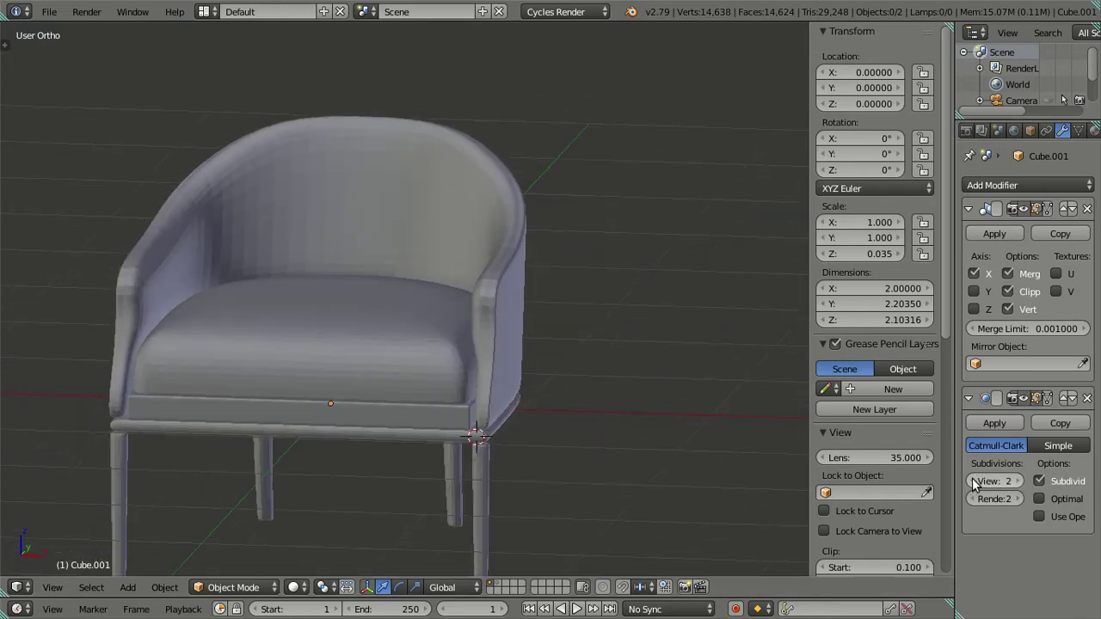
double_click(972, 482)
key(Tab)
drag(555, 327, 492, 297)
scroll(up, 3)
drag(511, 212, 388, 265)
scroll(up, 3)
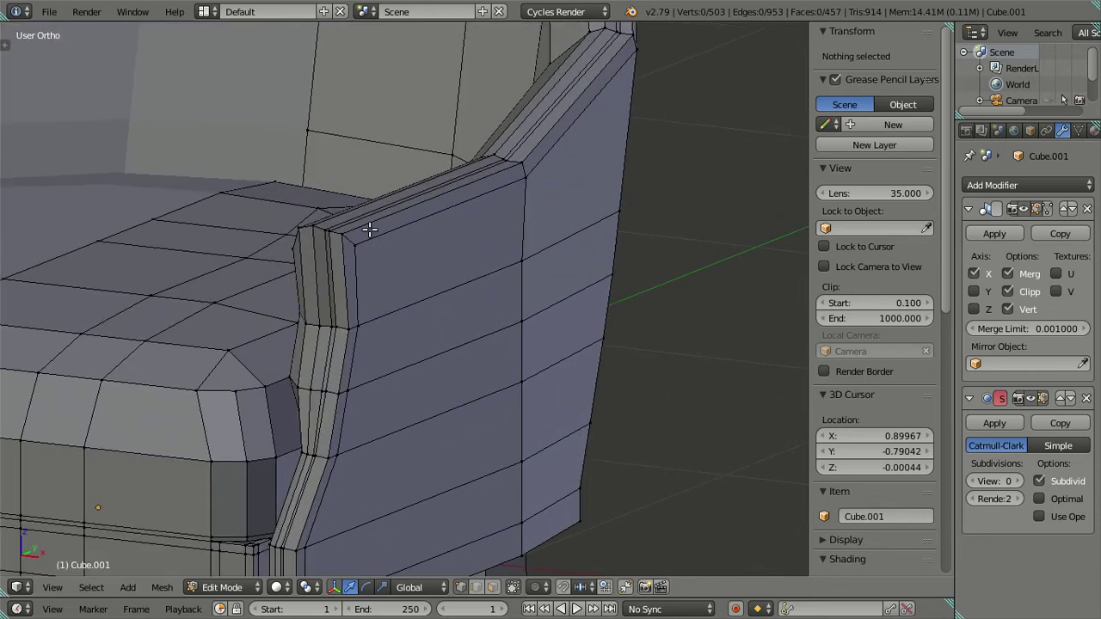
Step: Add two centred loop cuts around the armrest's front edge
right_click(369, 228)
drag(374, 247, 388, 275)
key(a)
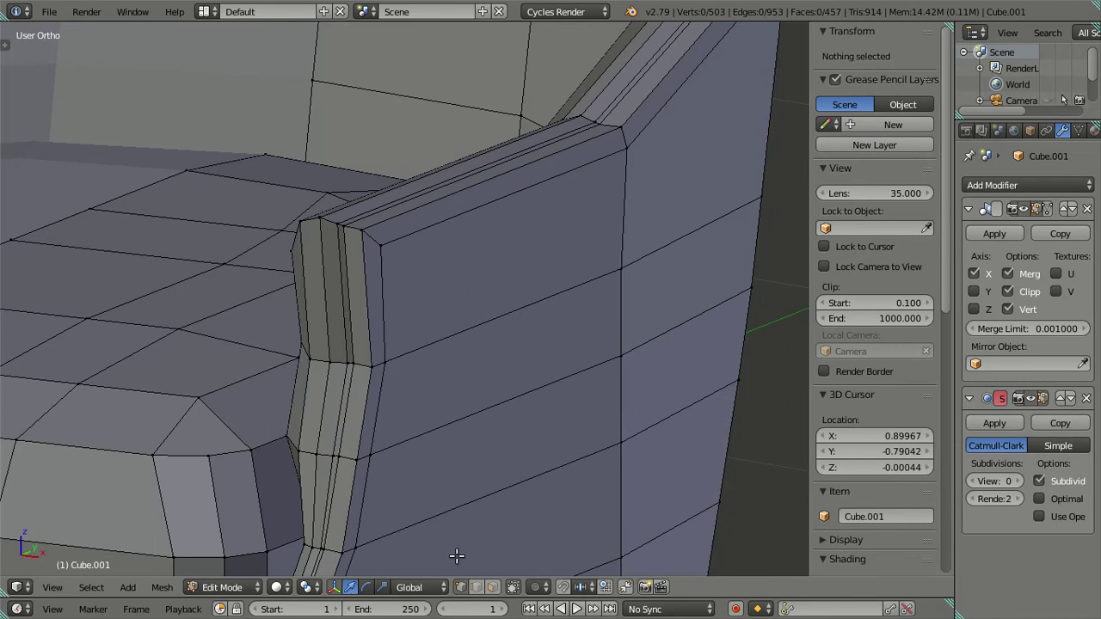
key(ctrl+r)
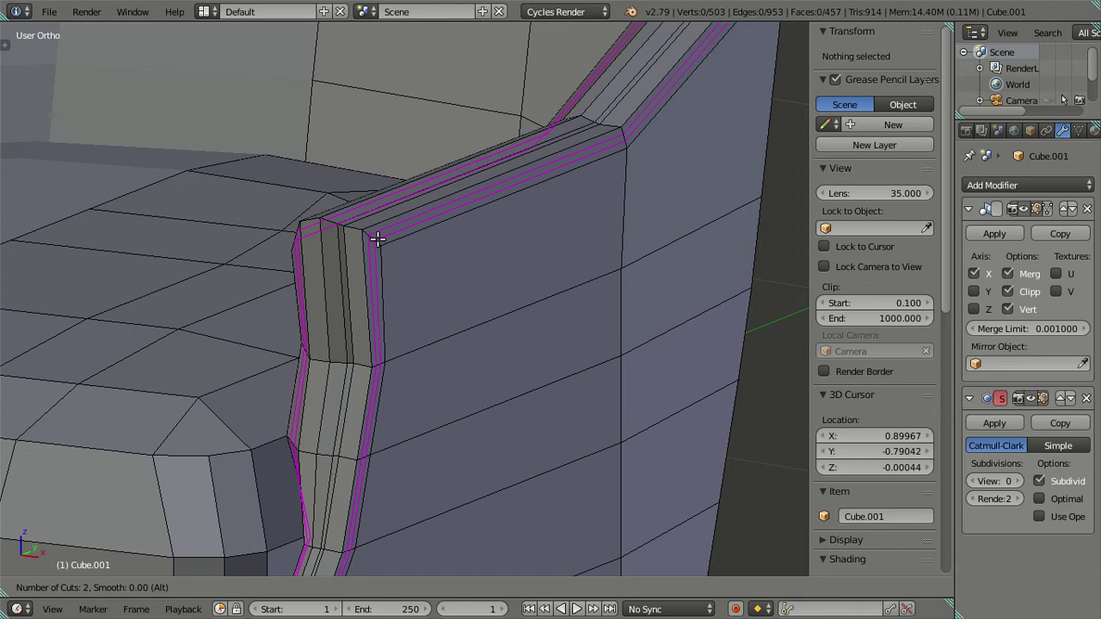
click(378, 238)
right_click(379, 237)
drag(442, 233, 472, 275)
scroll(up, 3)
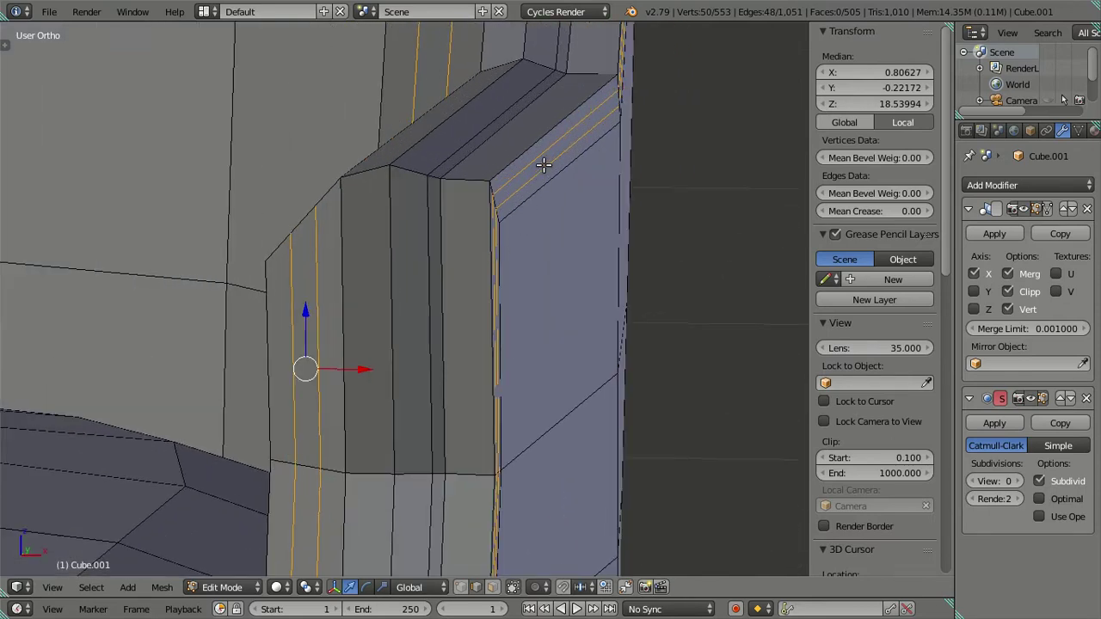
Step: Dissolve one of the two new edge loops, keeping a single supporting loop
key(x)
click(616, 206)
drag(616, 206, 381, 376)
scroll(down, 3)
scroll(down, 3)
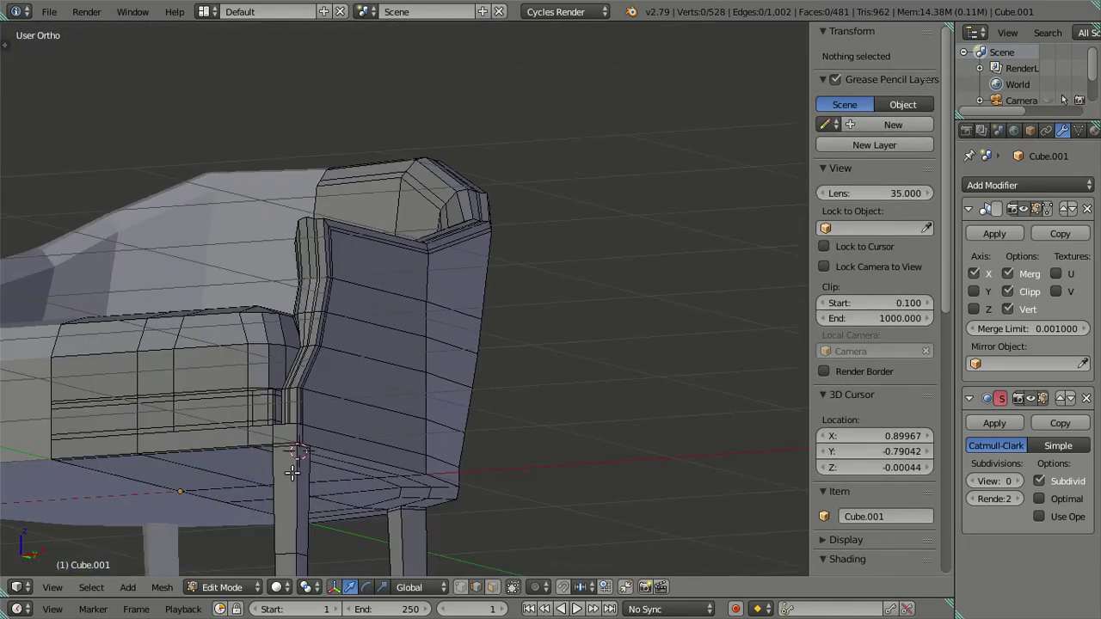
right_click(352, 449)
right_click(351, 449)
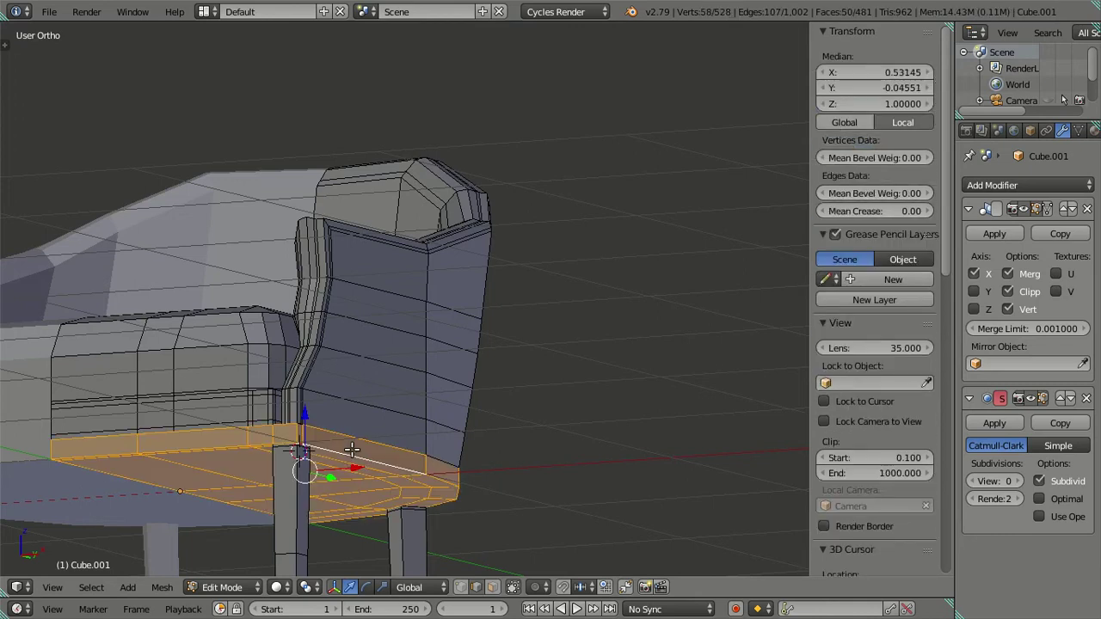
key(a)
Step: Select the vertical edge loop running along the armrest
scroll(up, 3)
drag(393, 204, 403, 205)
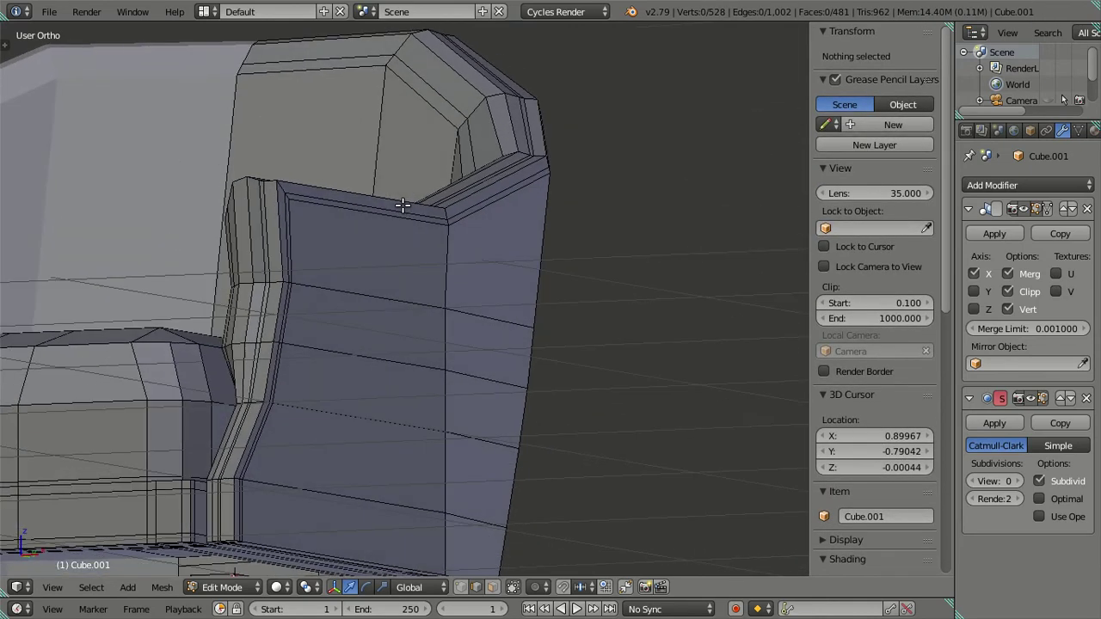
drag(287, 391, 304, 383)
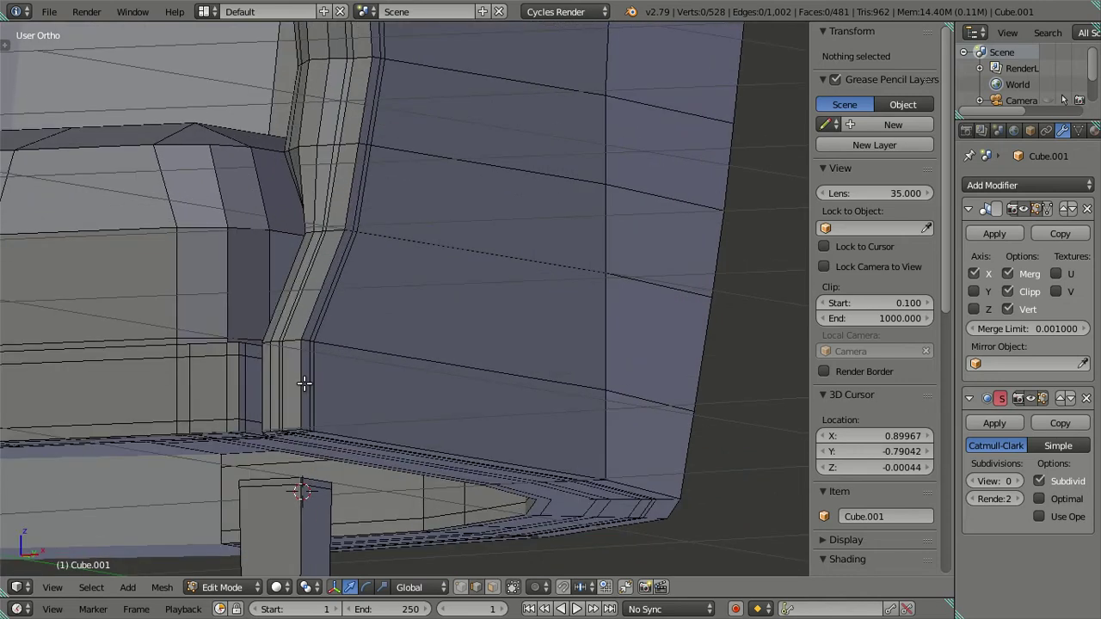
right_click(308, 376)
drag(350, 336, 366, 296)
drag(486, 174, 232, 291)
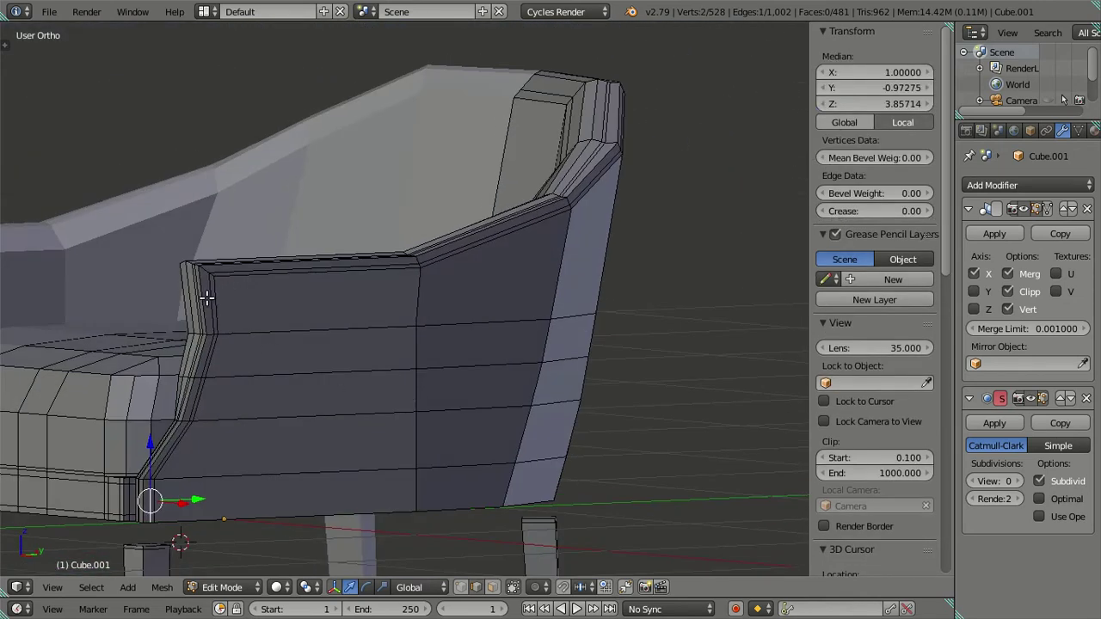
right_click(211, 290)
right_click(482, 243)
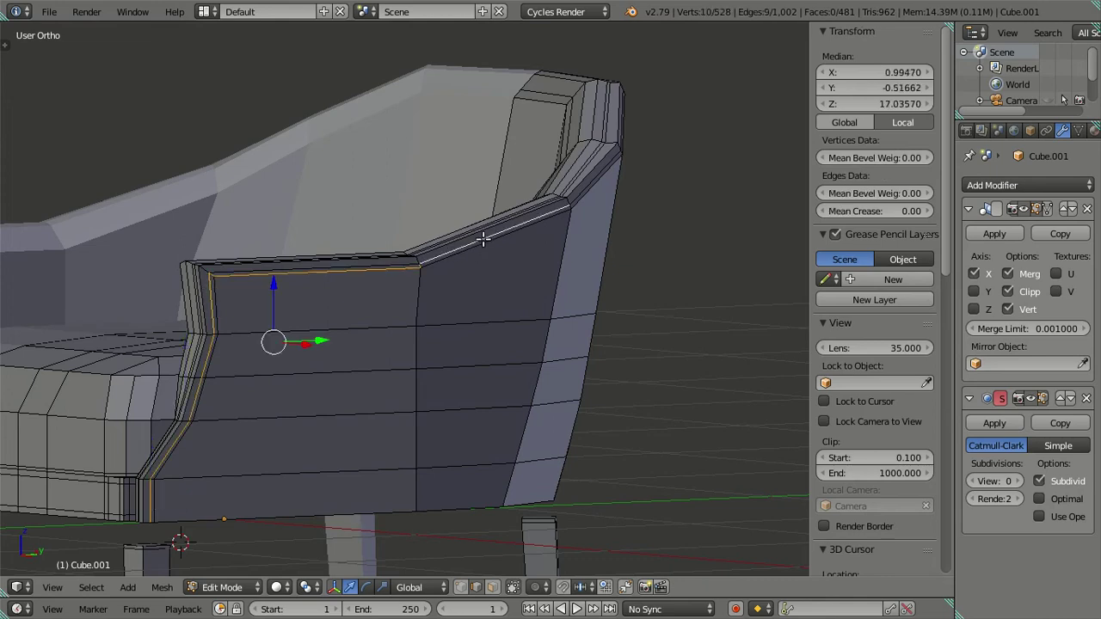
scroll(up, 3)
right_click(237, 254)
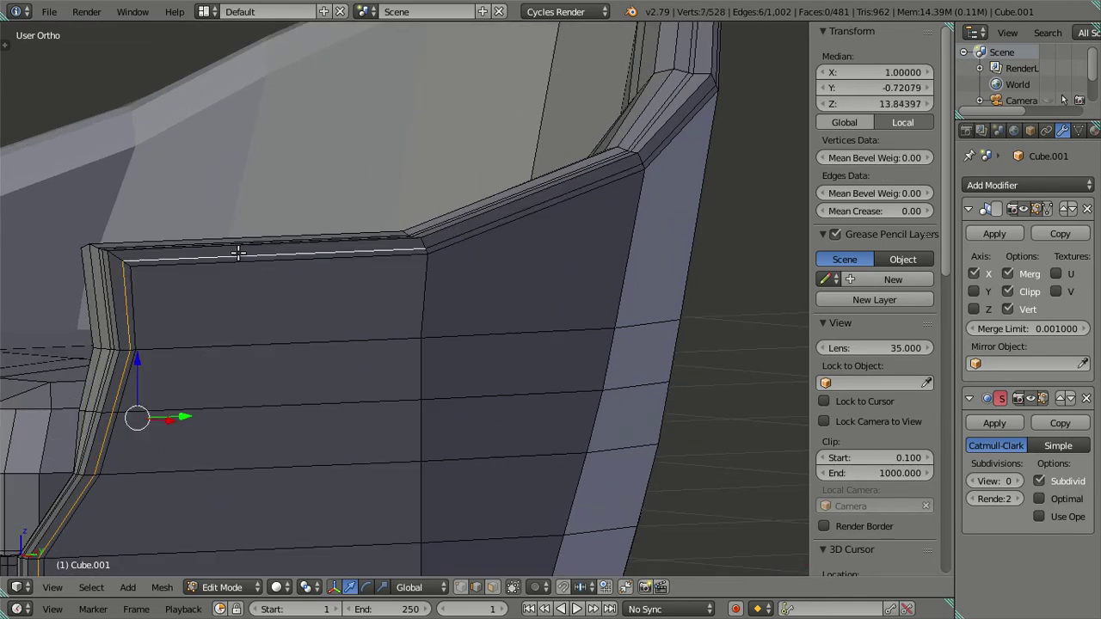
drag(600, 229, 149, 320)
Step: Add another arm edge loop and shift the selected loops -0.0029 along X
right_click(564, 148)
scroll(down, 3)
drag(332, 336, 541, 305)
scroll(up, 3)
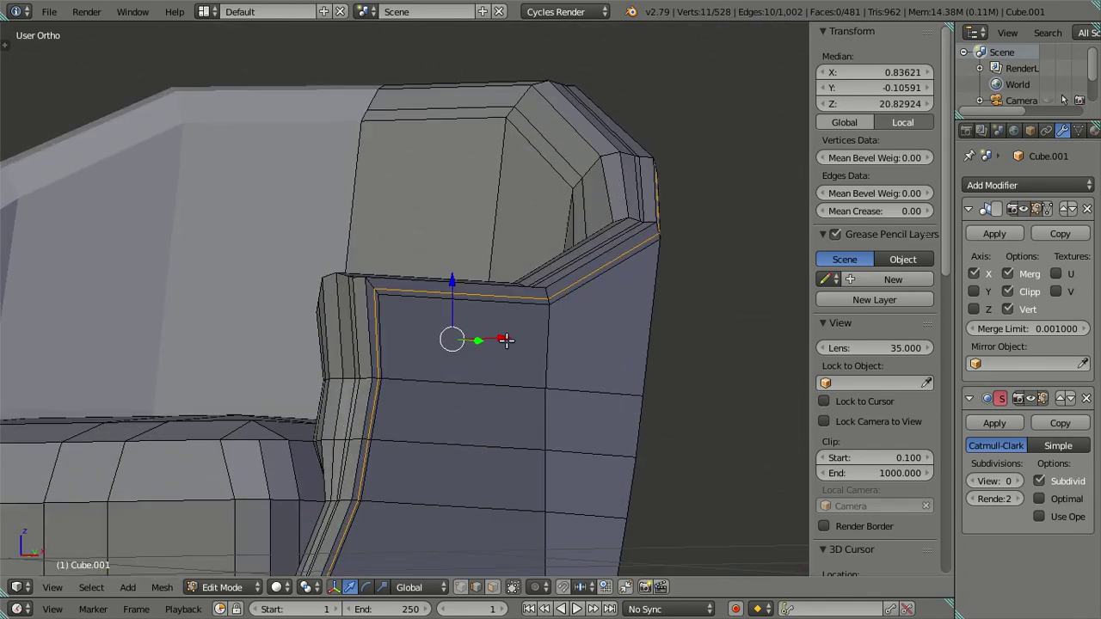
scroll(down, 3)
drag(506, 339, 452, 272)
scroll(up, 3)
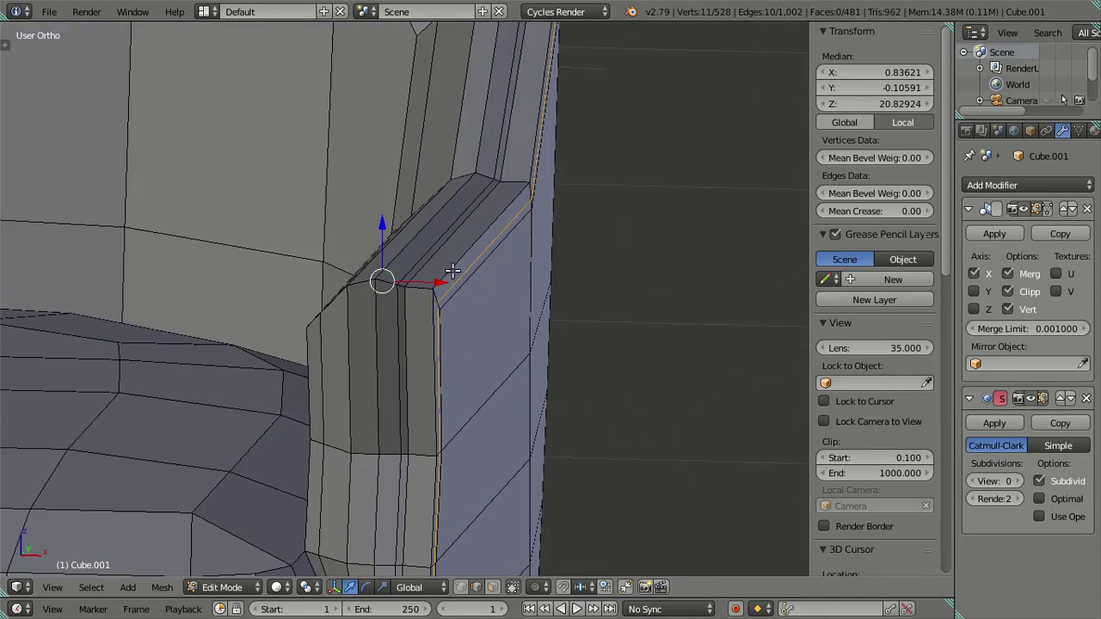
drag(437, 282, 436, 282)
scroll(down, 3)
drag(393, 289, 393, 229)
Step: Select two edges along the top of the armrest, viewed from the right side
key(KP_3)
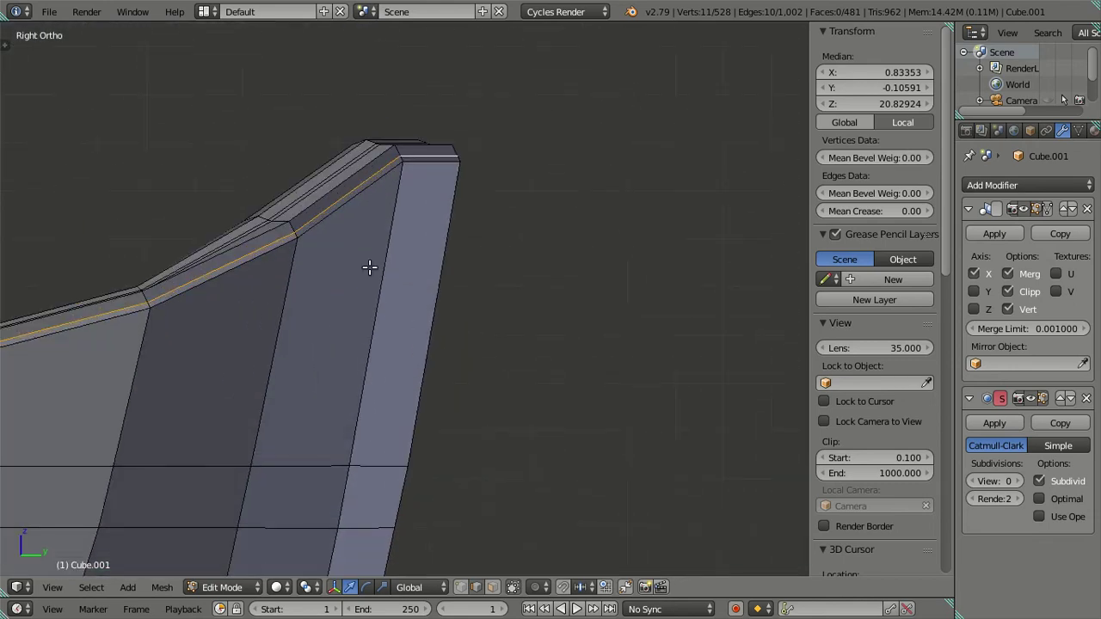
scroll(up, 3)
scroll(up, 3)
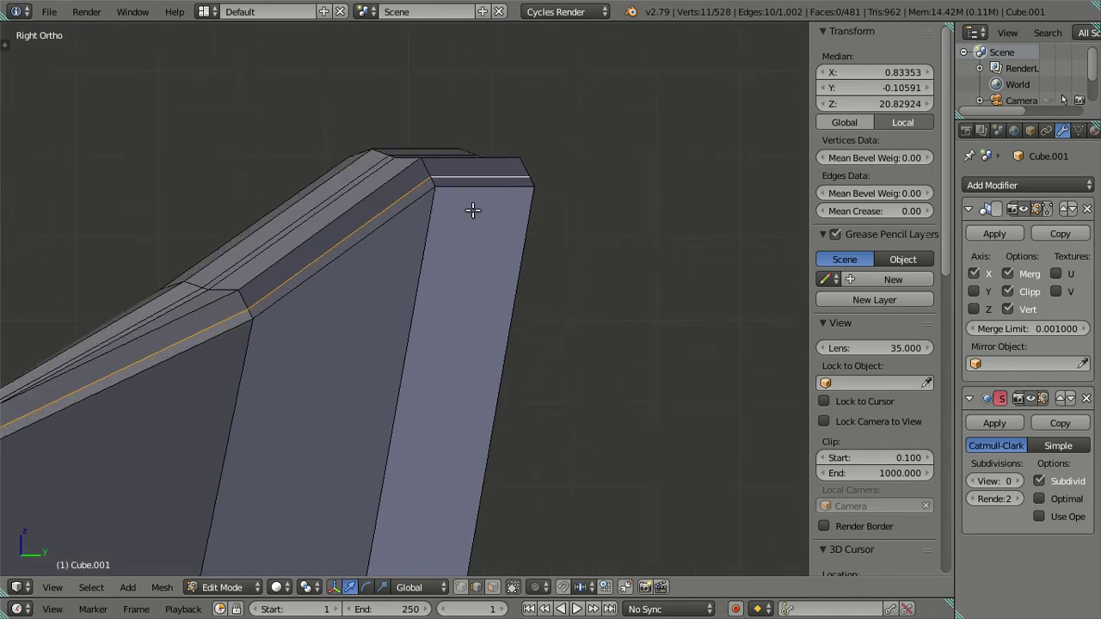
drag(473, 210, 486, 191)
right_click(522, 150)
drag(522, 149, 278, 370)
right_click(217, 356)
key(KP_3)
drag(437, 339, 590, 293)
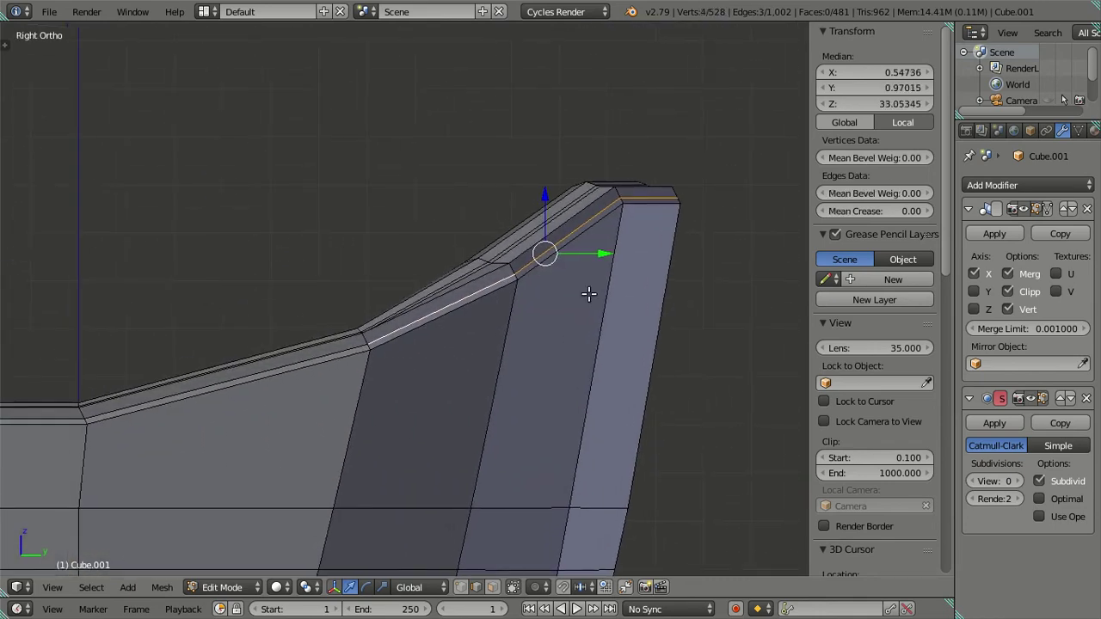
scroll(up, 3)
Step: Try moving the selected armrest edges along Y, then cancel and deselect
key(g)
key(y)
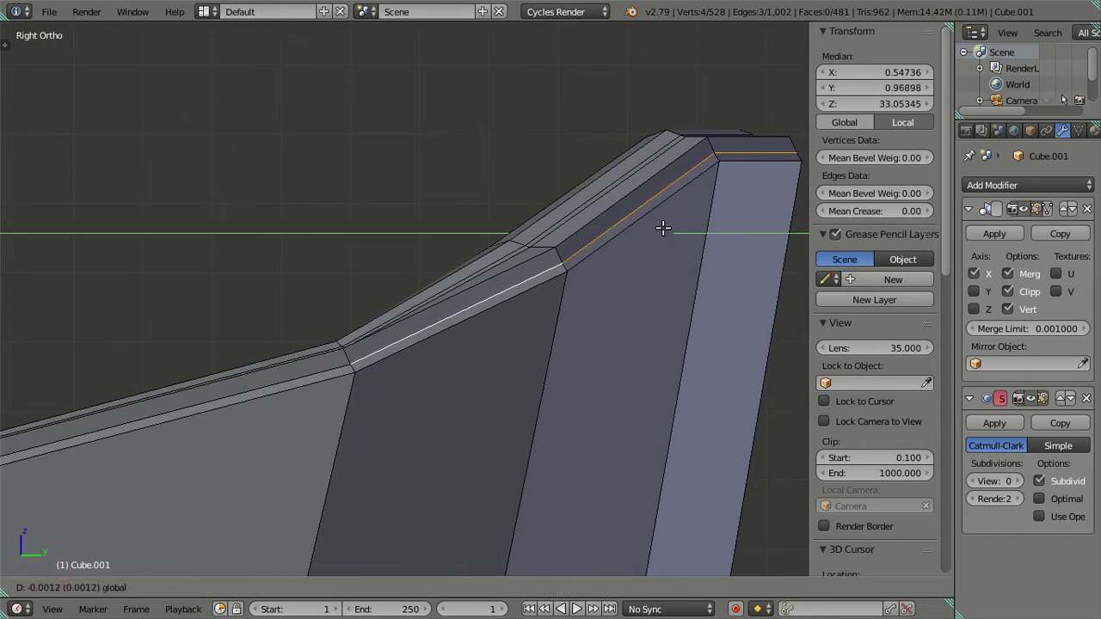
right_click(658, 228)
key(a)
scroll(down, 3)
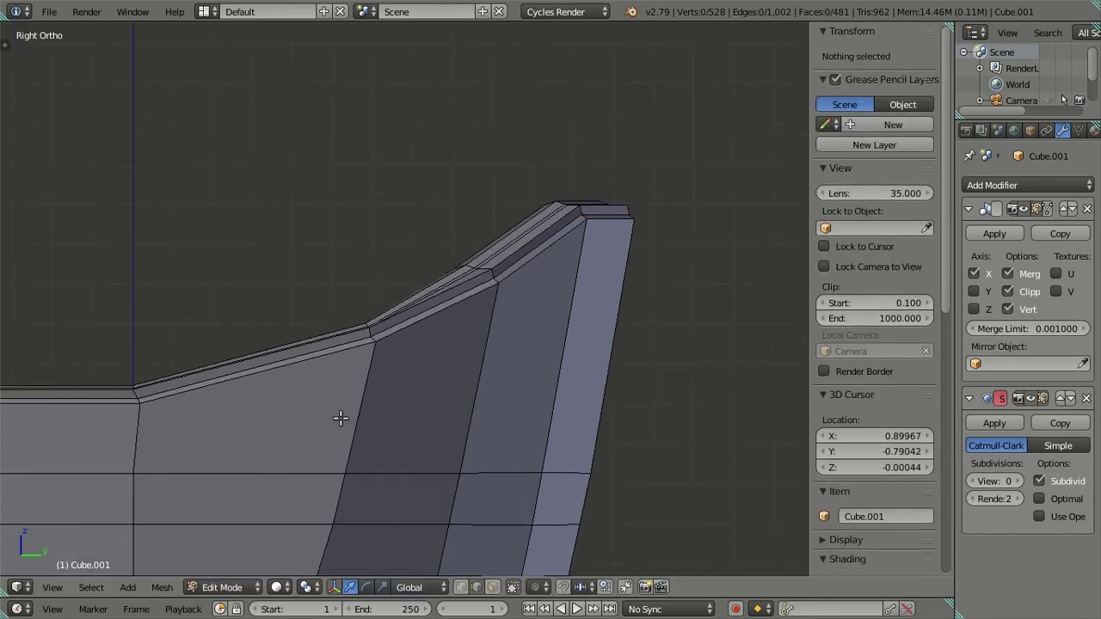
scroll(down, 3)
Step: Slide the vertical edge loop on the chair back slightly along X
key(Tab)
drag(426, 356, 430, 401)
key(Tab)
key(Tab)
key(Tab)
scroll(up, 3)
scroll(up, 3)
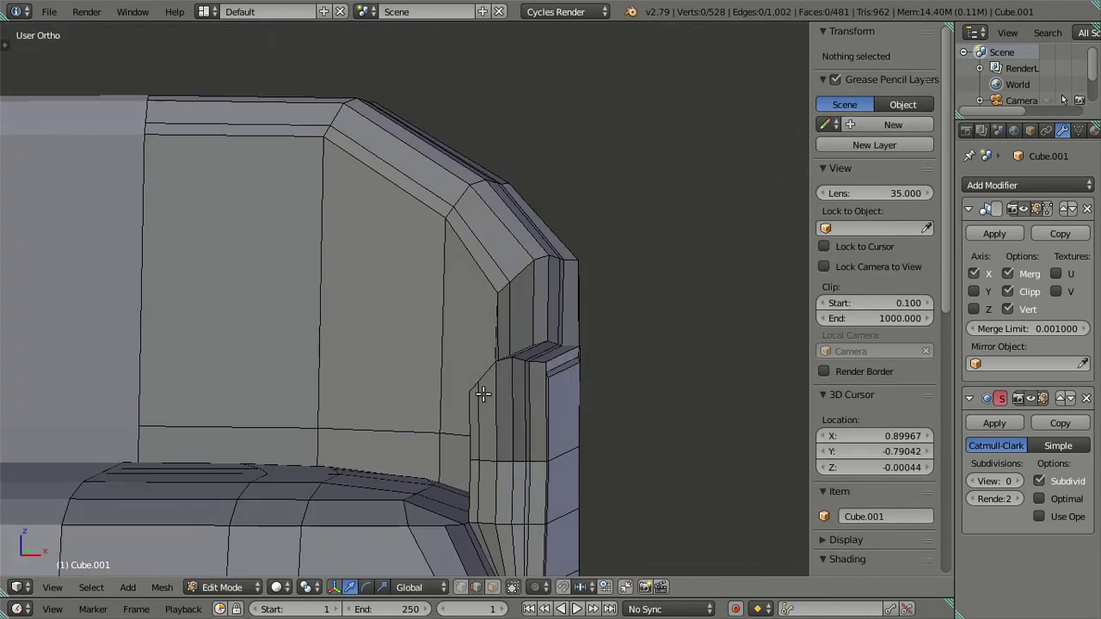
drag(582, 387, 283, 177)
scroll(up, 3)
right_click(506, 378)
key(a)
right_click(292, 188)
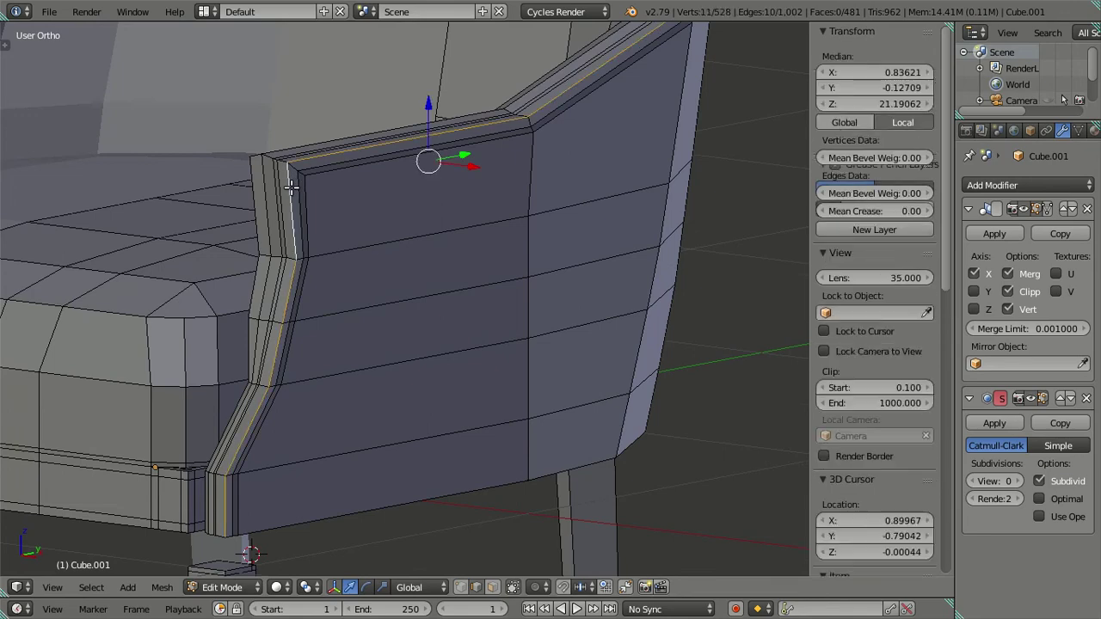
drag(342, 225, 373, 270)
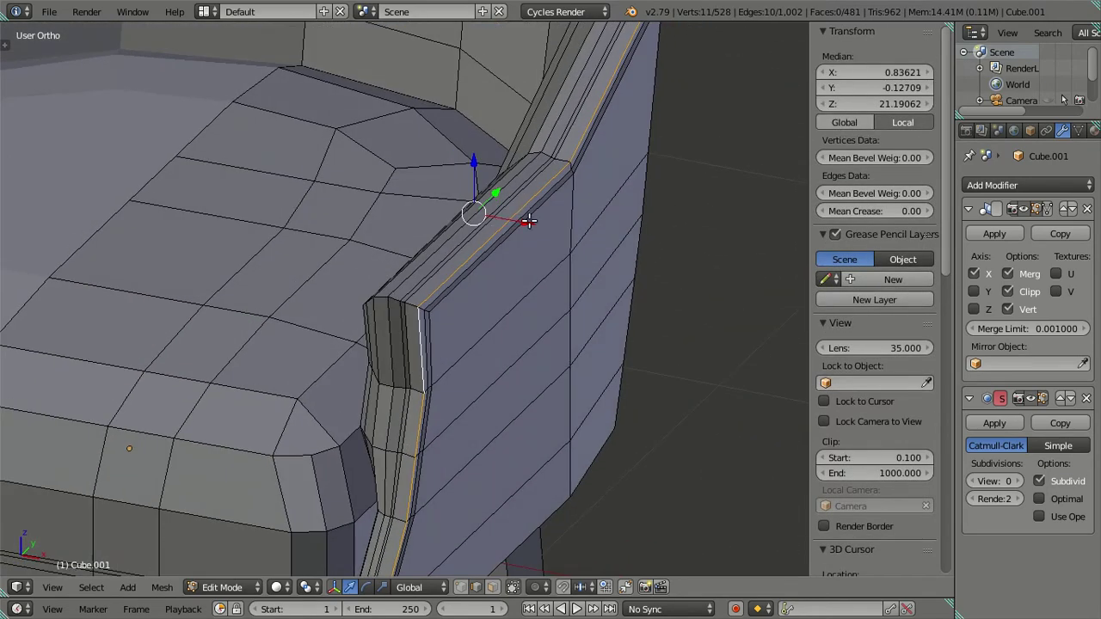
drag(528, 222, 523, 221)
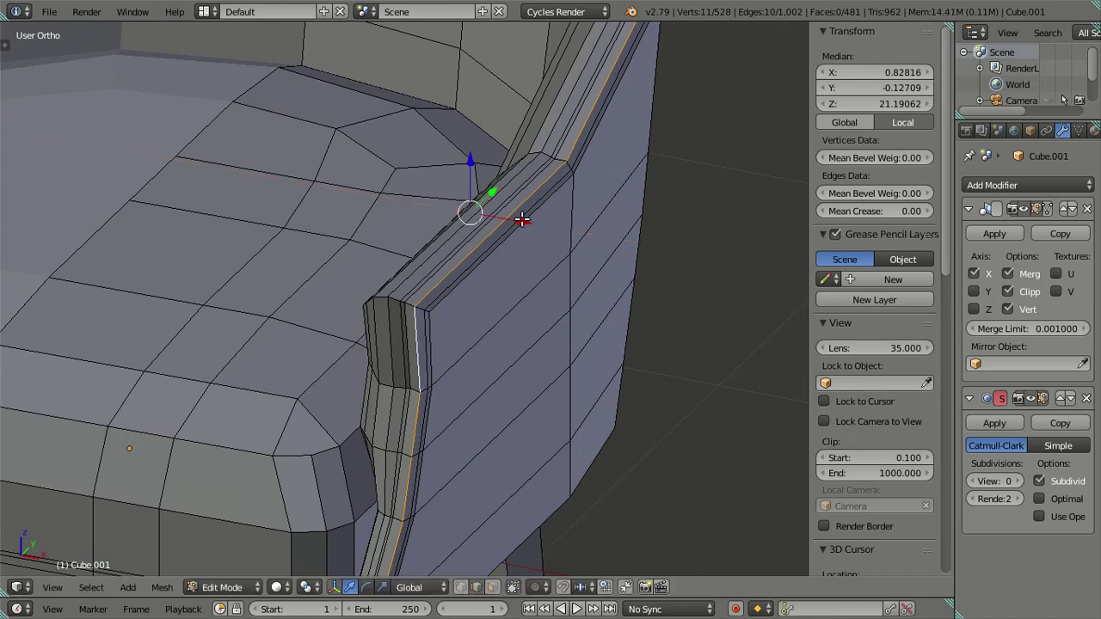
Step: Nudge the armrest's outer edge loop slightly along X, redoing the move once
key(a)
drag(518, 216, 607, 290)
scroll(up, 3)
right_click(509, 258)
right_click(622, 294)
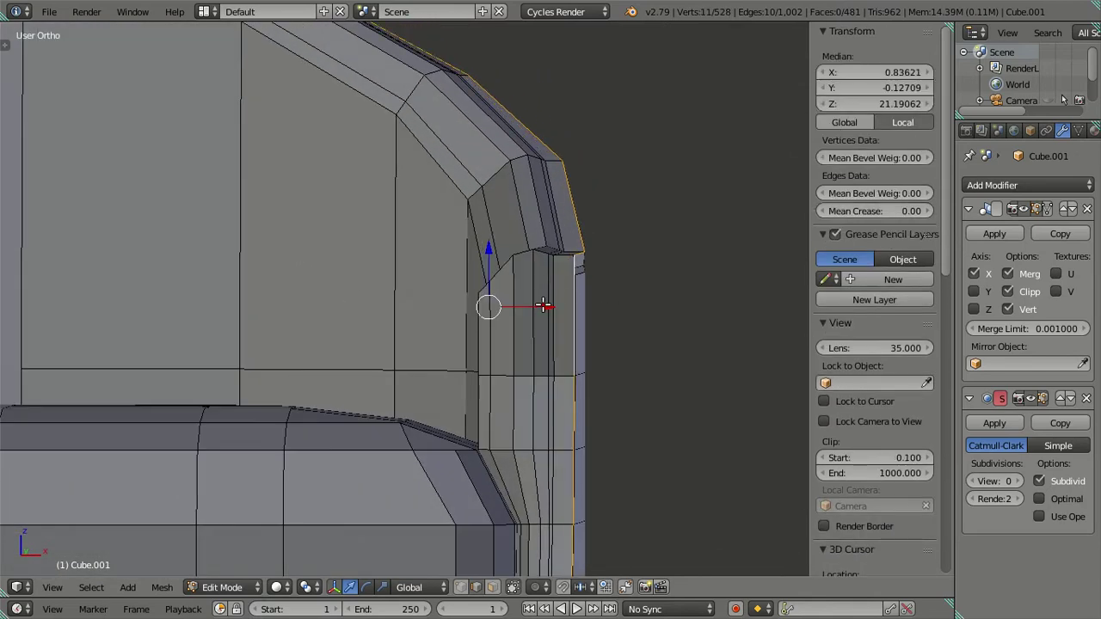
drag(543, 304, 536, 303)
click(535, 303)
drag(573, 283, 609, 253)
key(ctrl+z)
drag(602, 315, 585, 323)
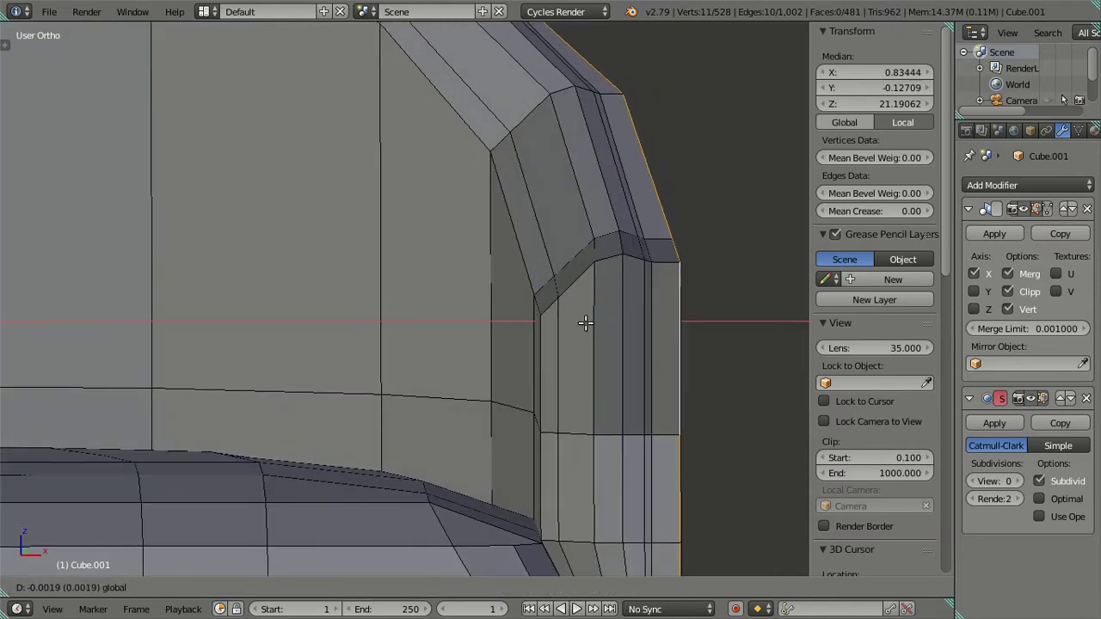
scroll(down, 3)
scroll(down, 3)
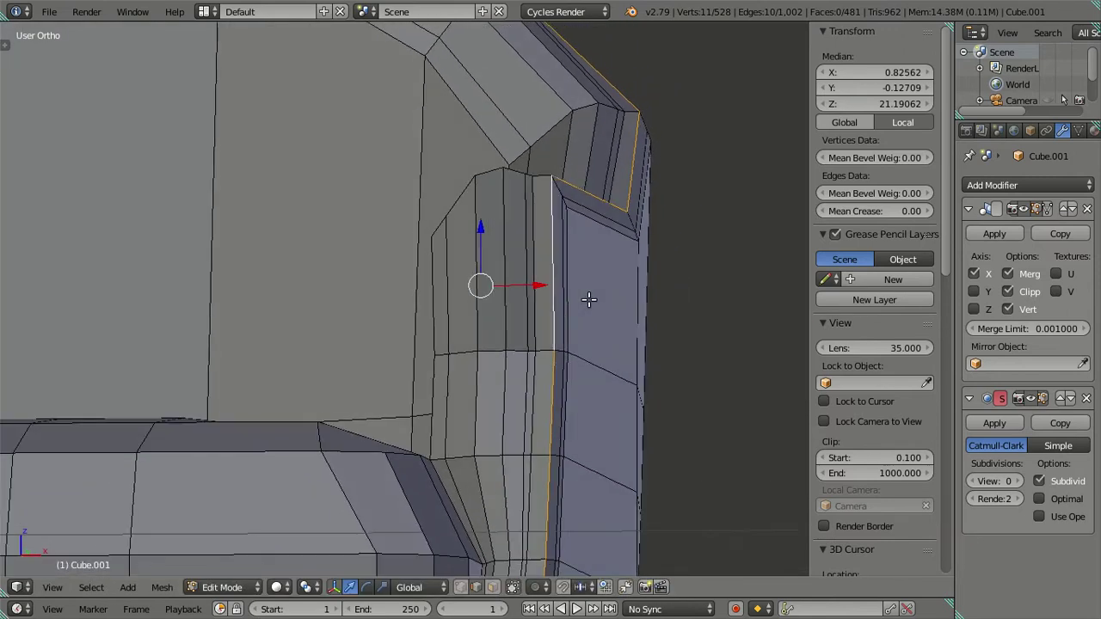
key(a)
scroll(down, 3)
Step: Inspect the armrest smoothed at subdivision level 2, then set the preview back to 0
key(Tab)
drag(590, 283, 539, 310)
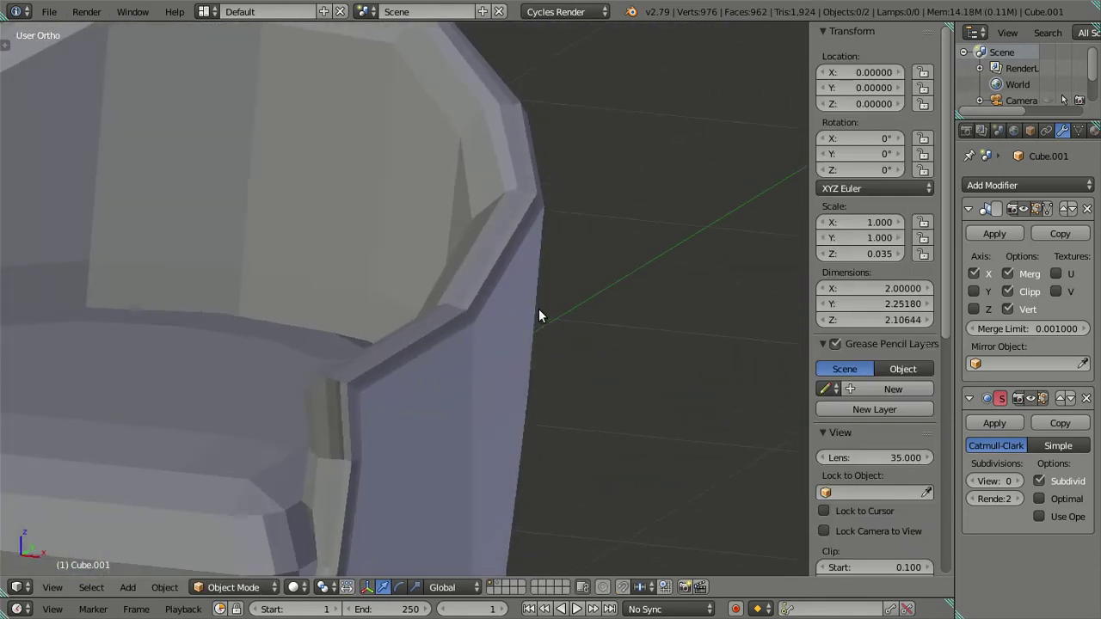
key(Tab)
click(1019, 481)
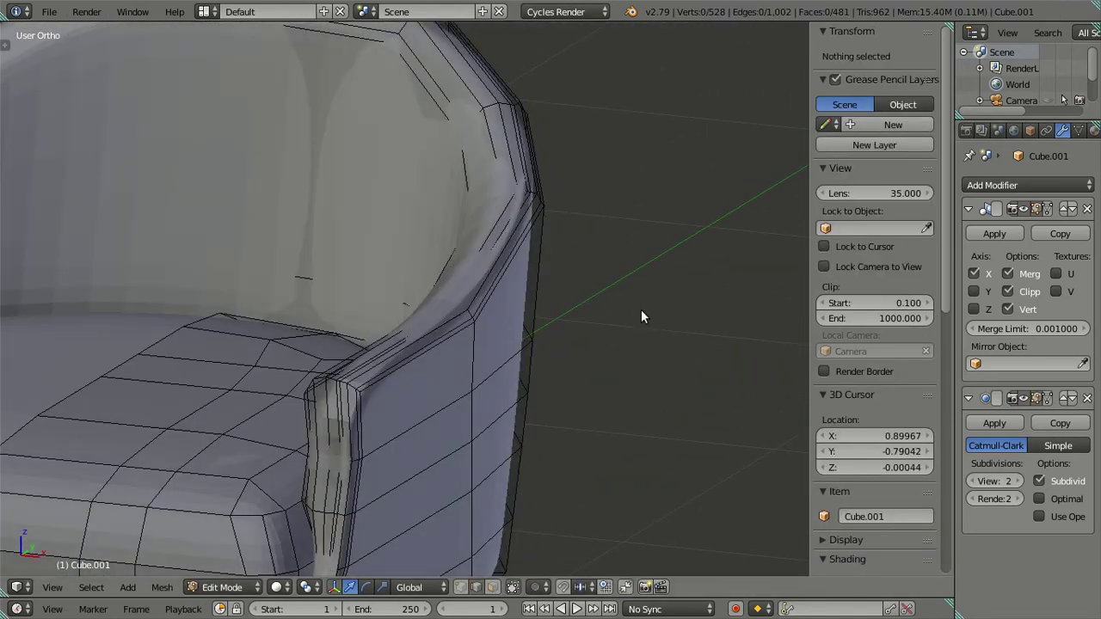
key(Tab)
drag(640, 310, 550, 278)
scroll(up, 3)
scroll(down, 3)
drag(469, 295, 562, 259)
scroll(up, 3)
click(972, 483)
key(Tab)
scroll(up, 3)
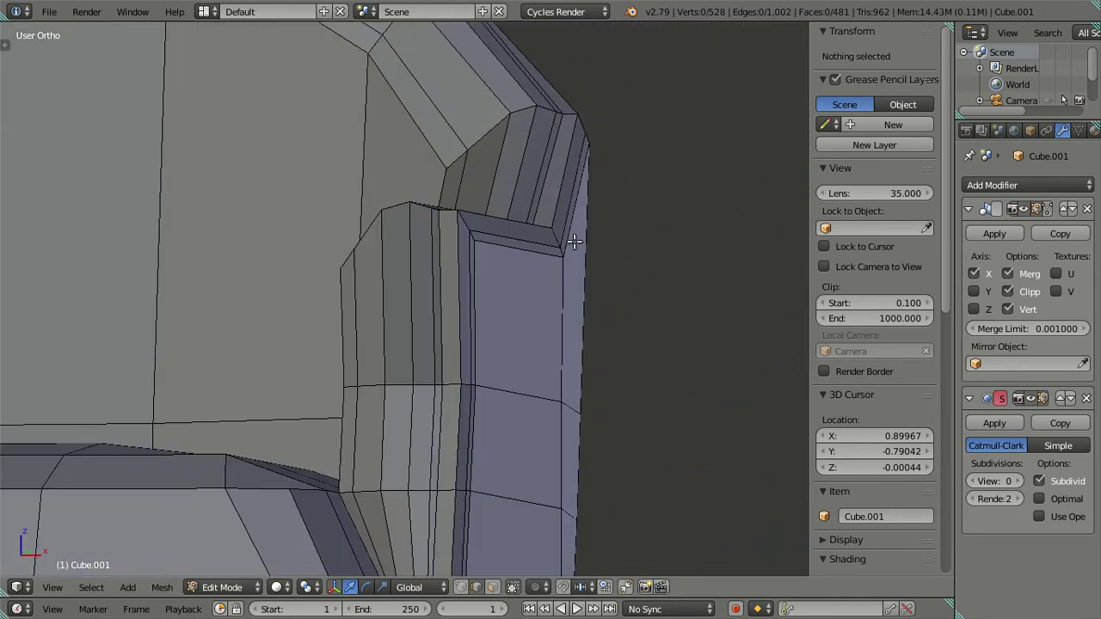
Step: Add a centered loop cut across the armrest corner
right_click(560, 227)
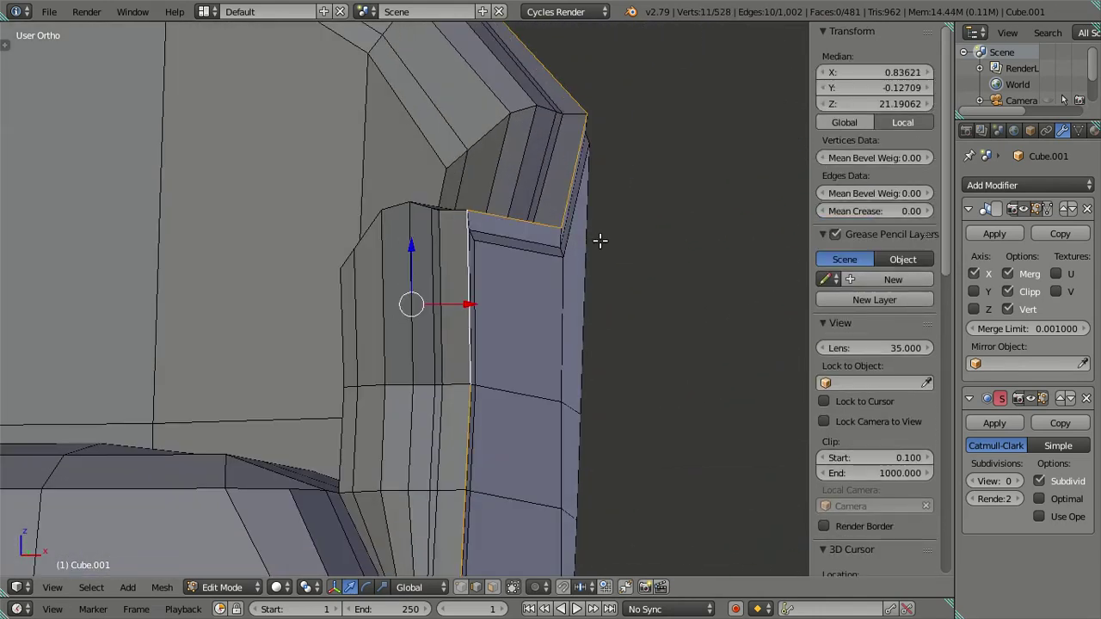
drag(599, 241, 604, 243)
key(a)
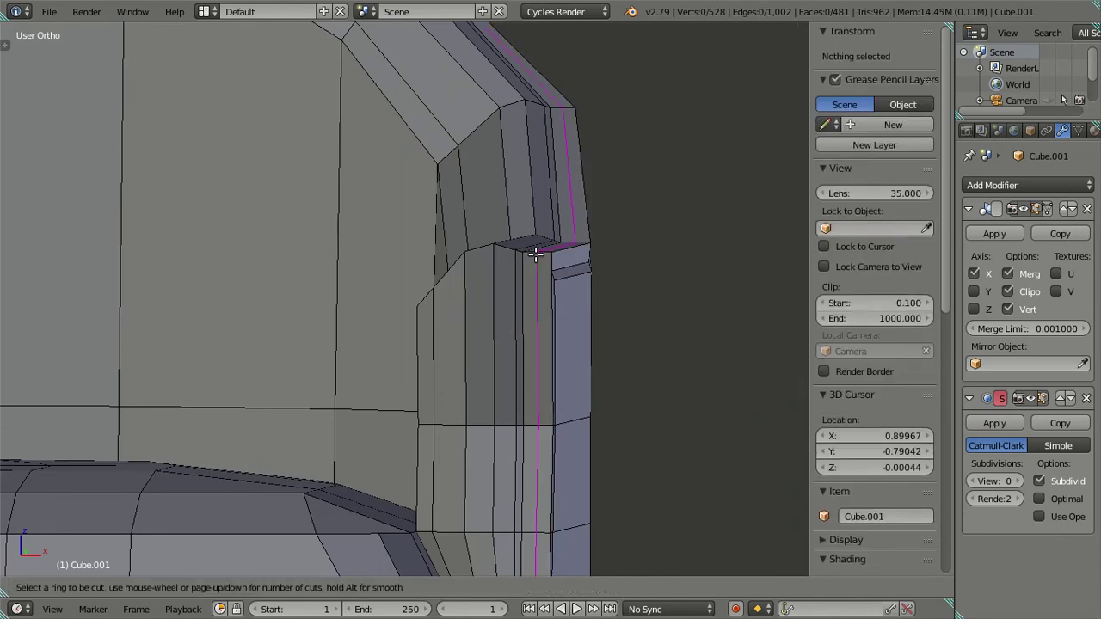
click(535, 253)
right_click(535, 254)
key(a)
drag(654, 280, 511, 285)
Step: Add another loop cut on the armrest top and slide it slightly along X
right_click(537, 283)
key(a)
right_click(545, 273)
right_click(616, 270)
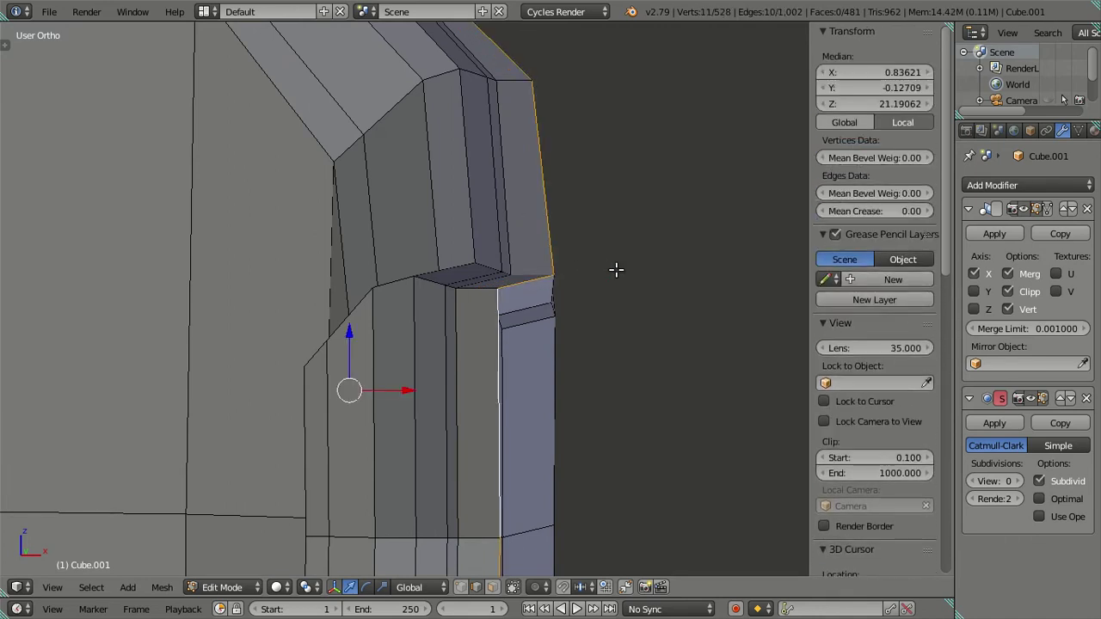
scroll(down, 3)
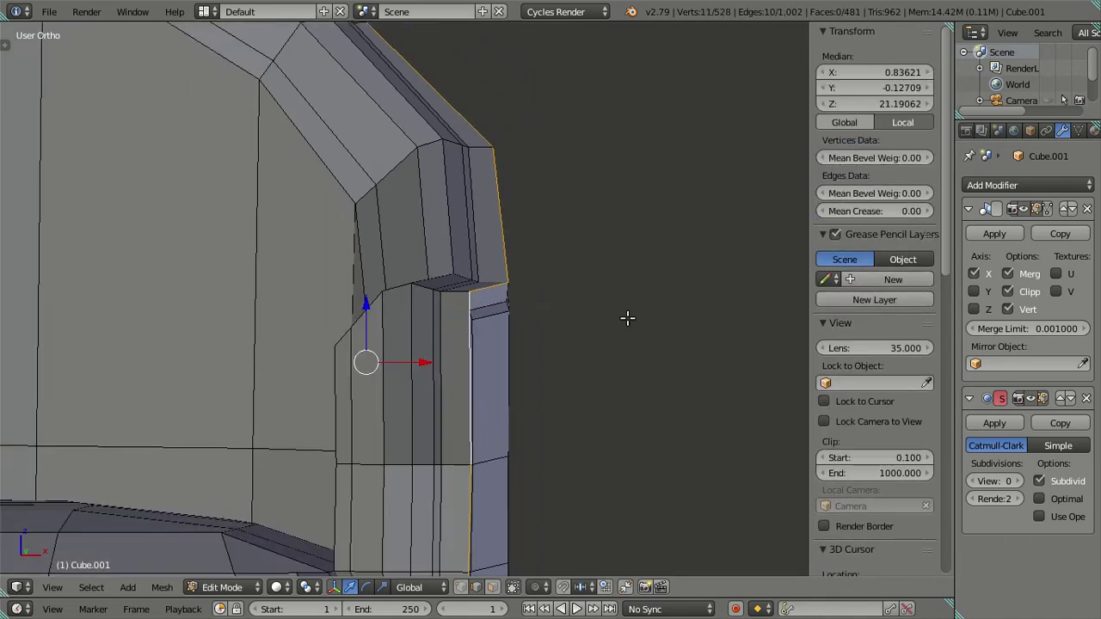
scroll(up, 3)
scroll(up, 3)
key(a)
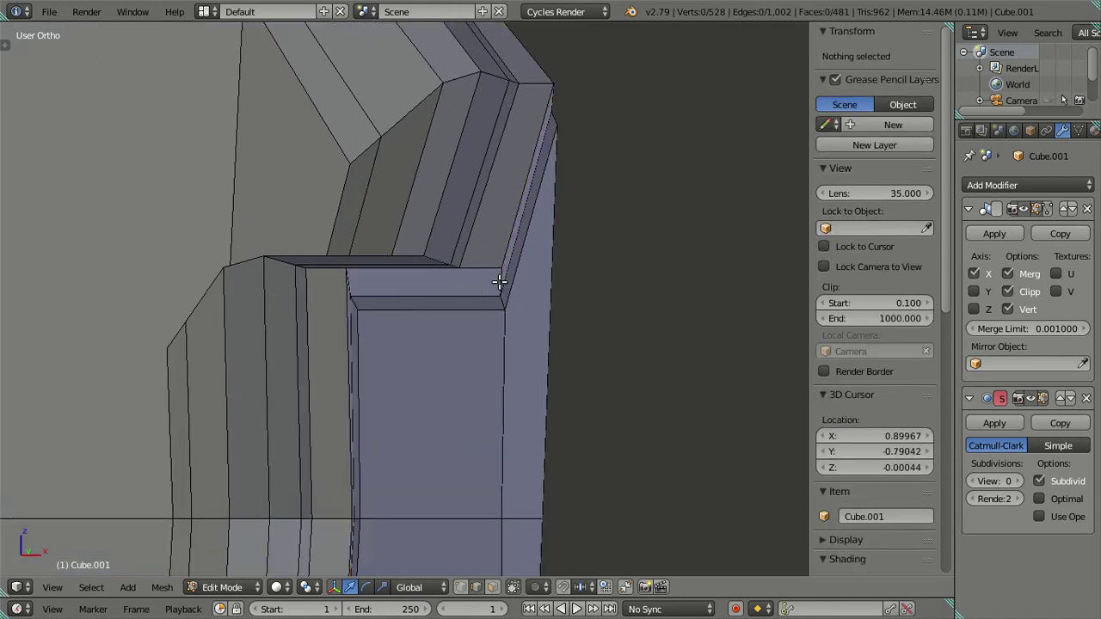
click(498, 281)
click(462, 263)
drag(462, 263, 456, 372)
drag(440, 388, 426, 387)
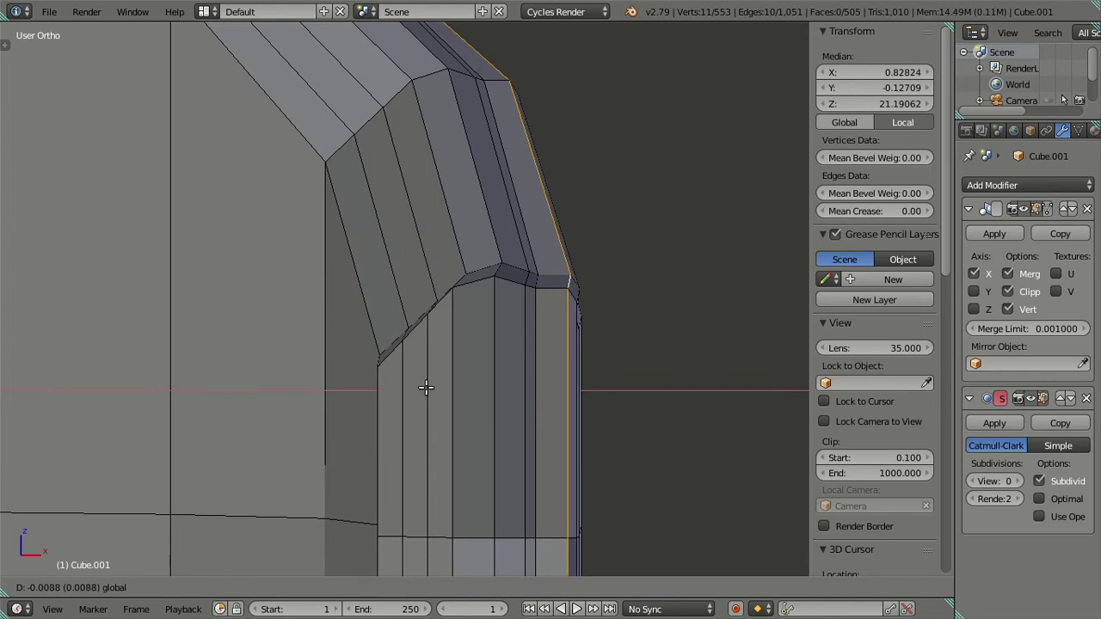
click(421, 387)
drag(421, 387, 371, 425)
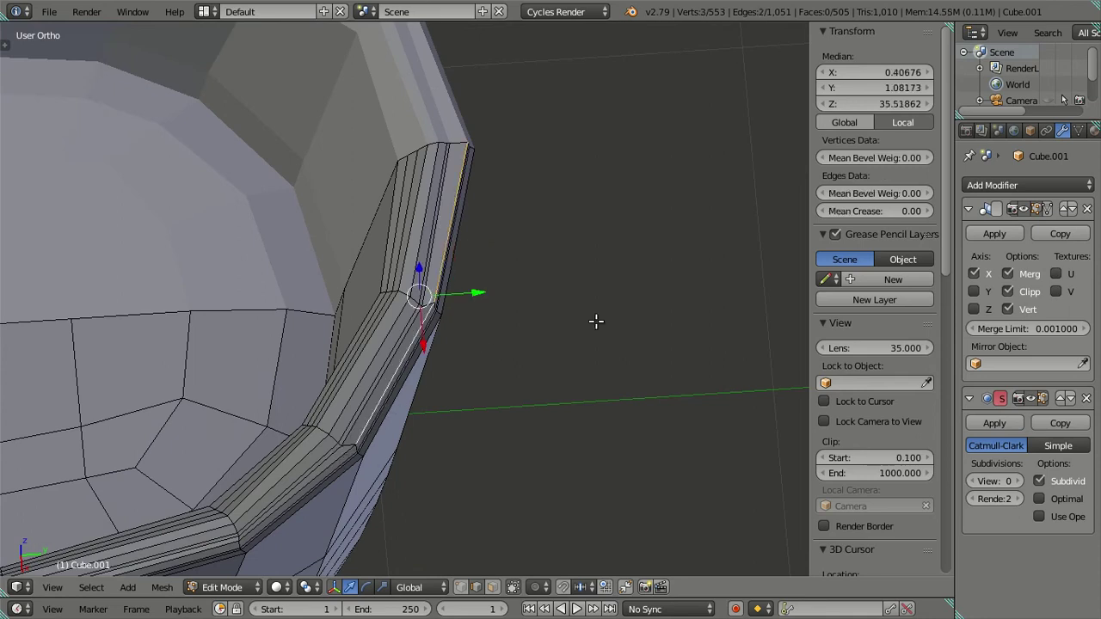
Step: In top view, nudge the chair-back rim edge slightly along X and Y
key(KP_7)
scroll(up, 3)
scroll(up, 3)
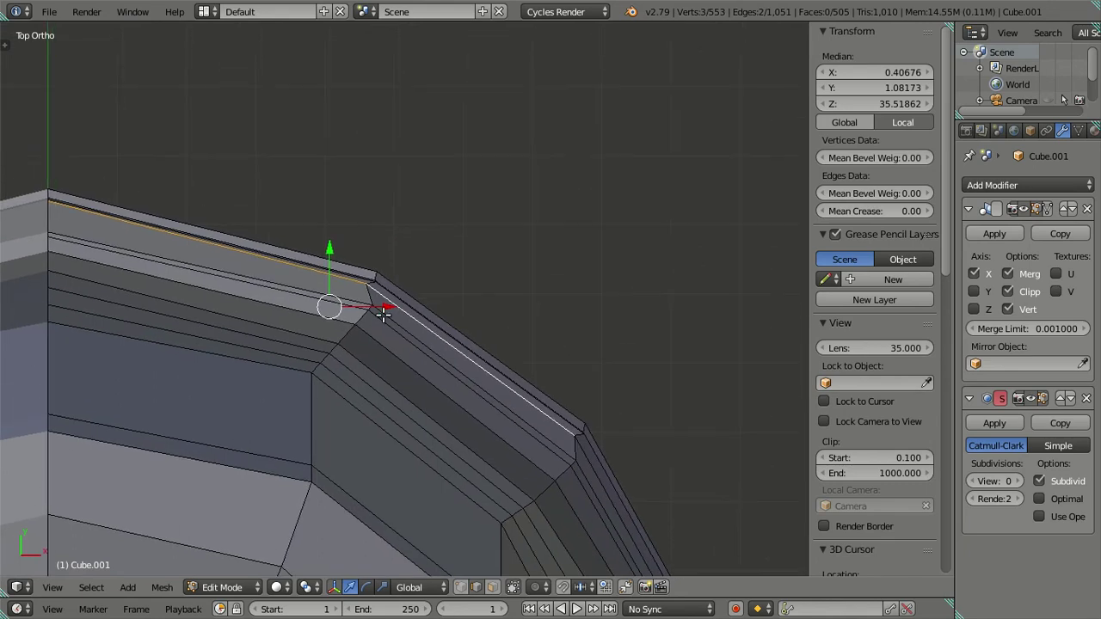
drag(382, 306, 388, 308)
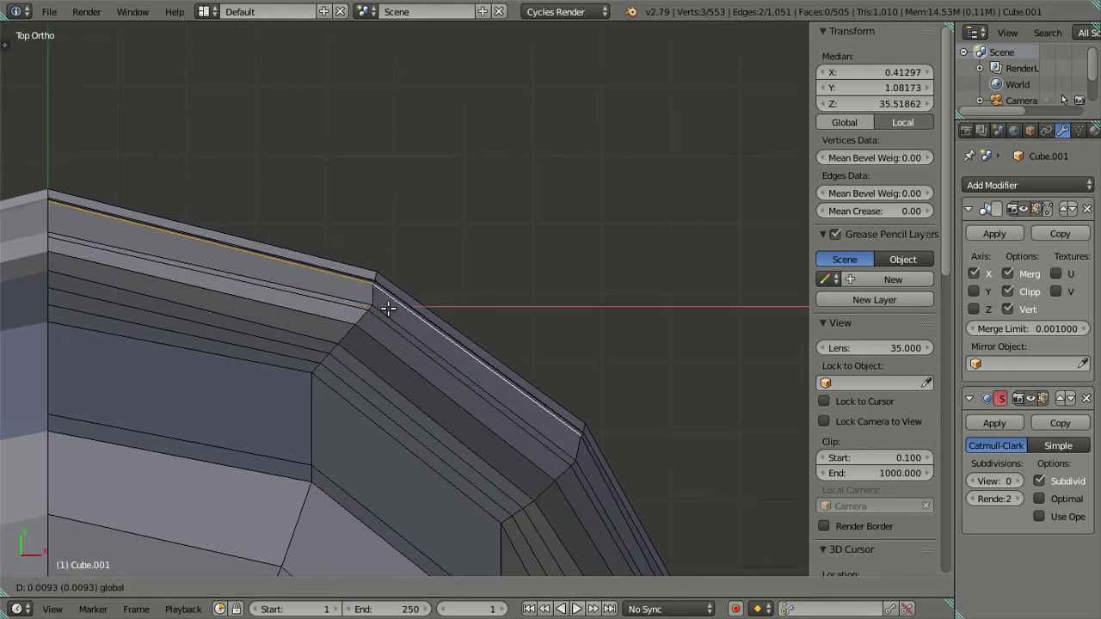
drag(336, 256, 331, 258)
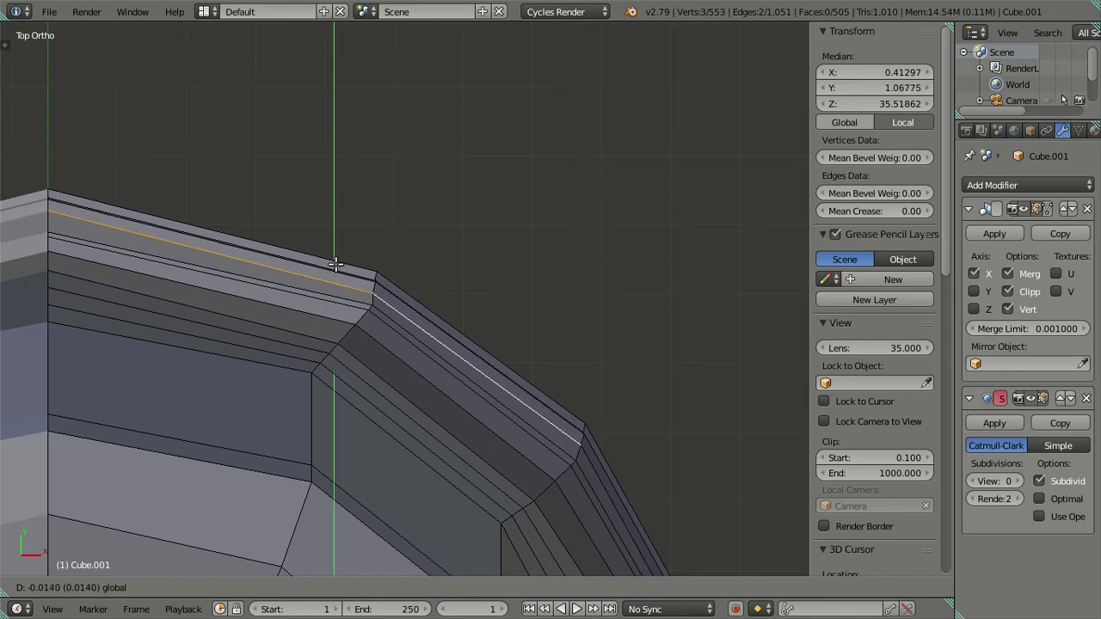
scroll(up, 3)
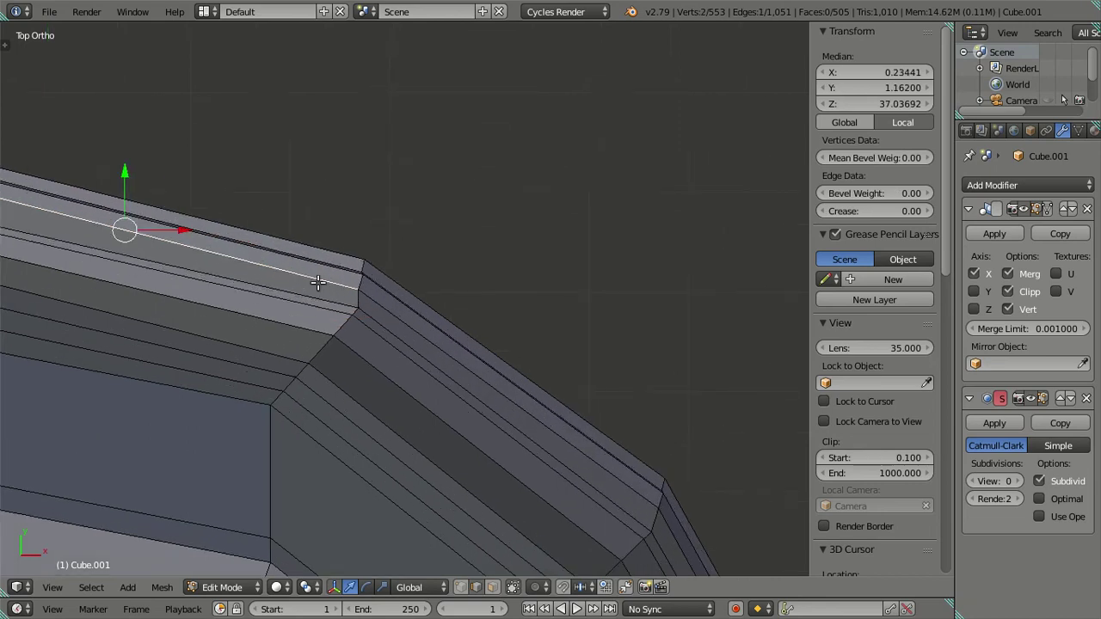
drag(176, 232, 176, 232)
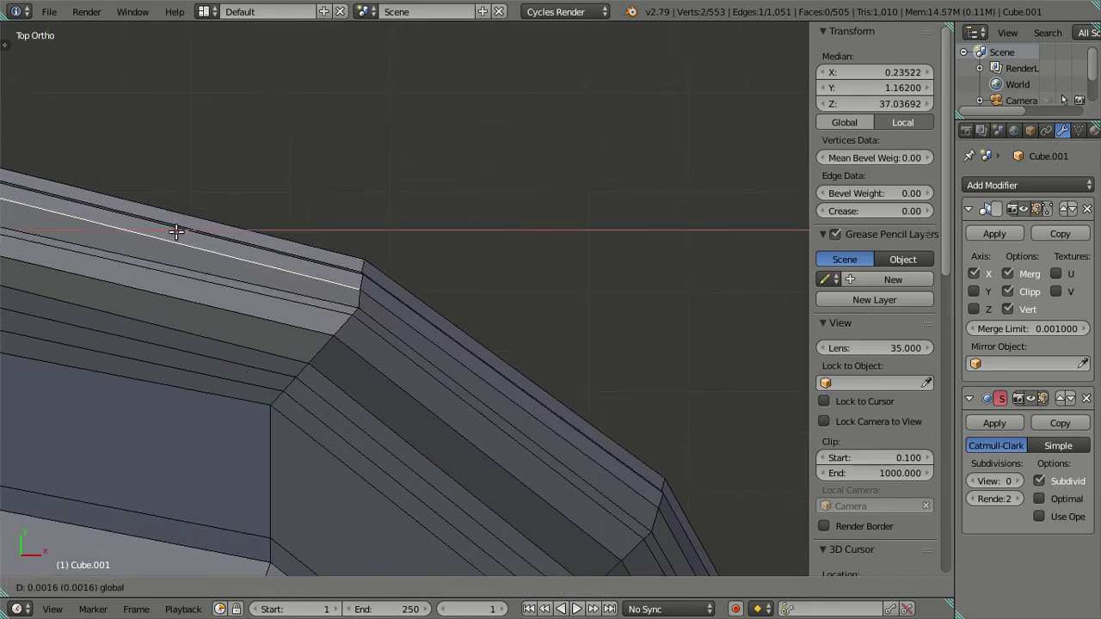
Step: Check the chair at subdivision level 2, then drop the preview to 0 and resume editing
key(a)
drag(178, 233, 440, 271)
key(Tab)
click(1015, 479)
key(ctrl+0)
key(Tab)
scroll(up, 3)
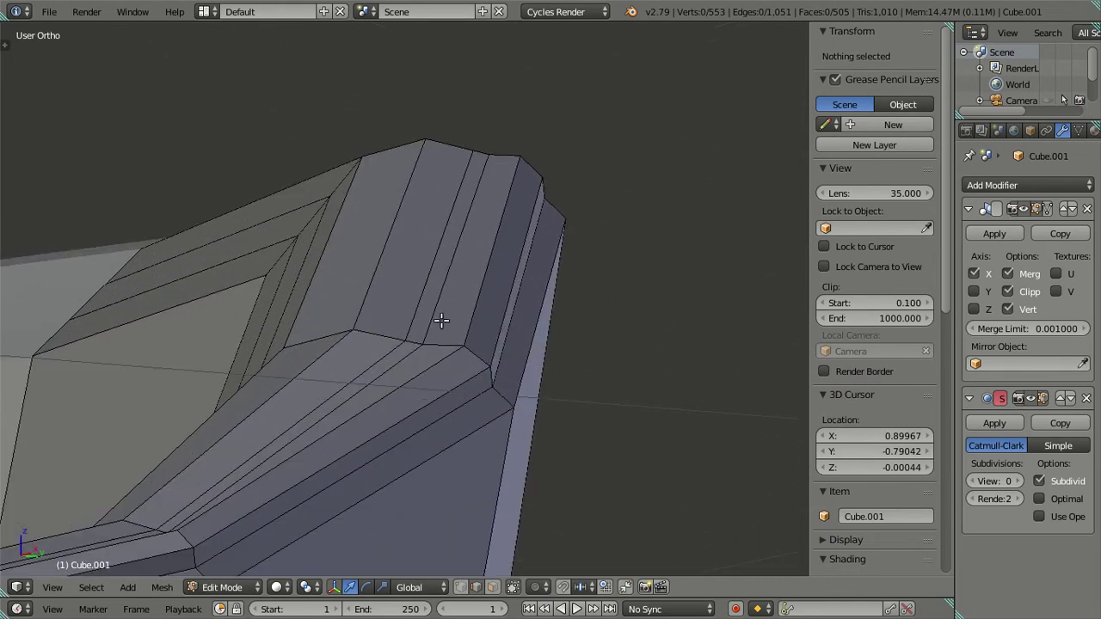
Step: Dissolve the extra edge loop on the chair back
scroll(up, 3)
scroll(up, 3)
right_click(417, 358)
key(a)
right_click(423, 315)
key(x)
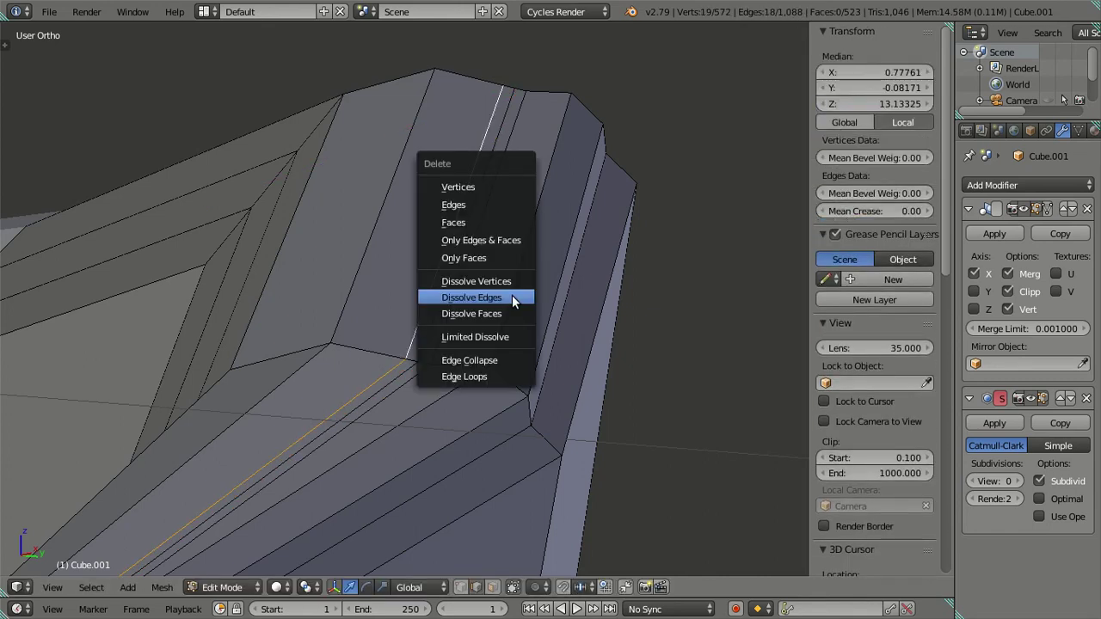
click(512, 297)
drag(499, 275, 412, 448)
Step: Preview the chair at subdivision level 2, then set it back to 0
key(Tab)
click(1013, 481)
click(1013, 481)
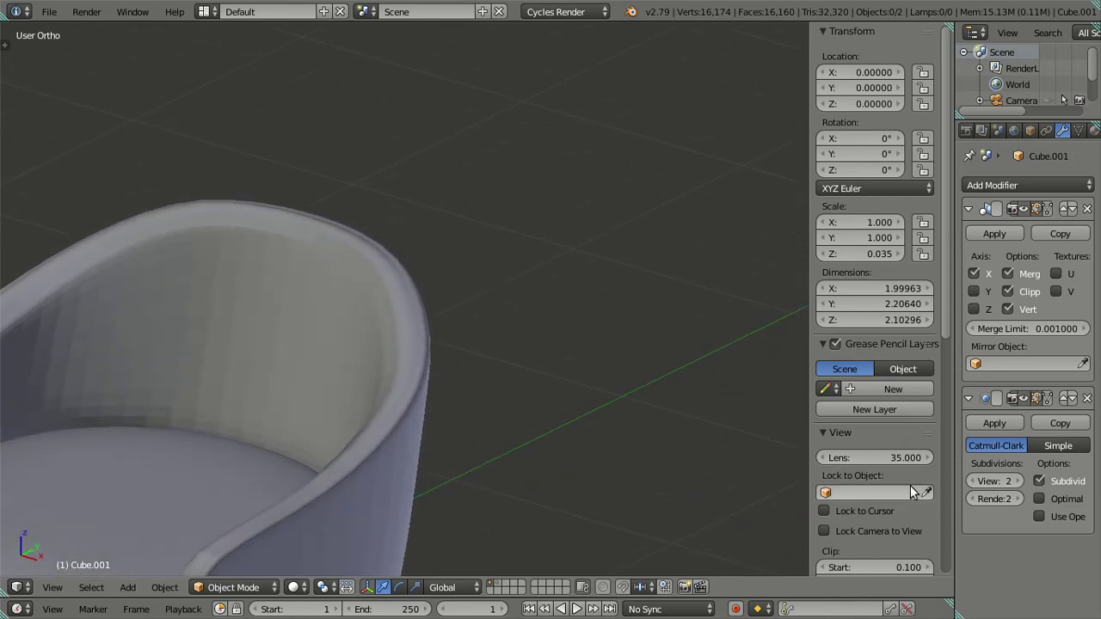
click(974, 482)
key(Tab)
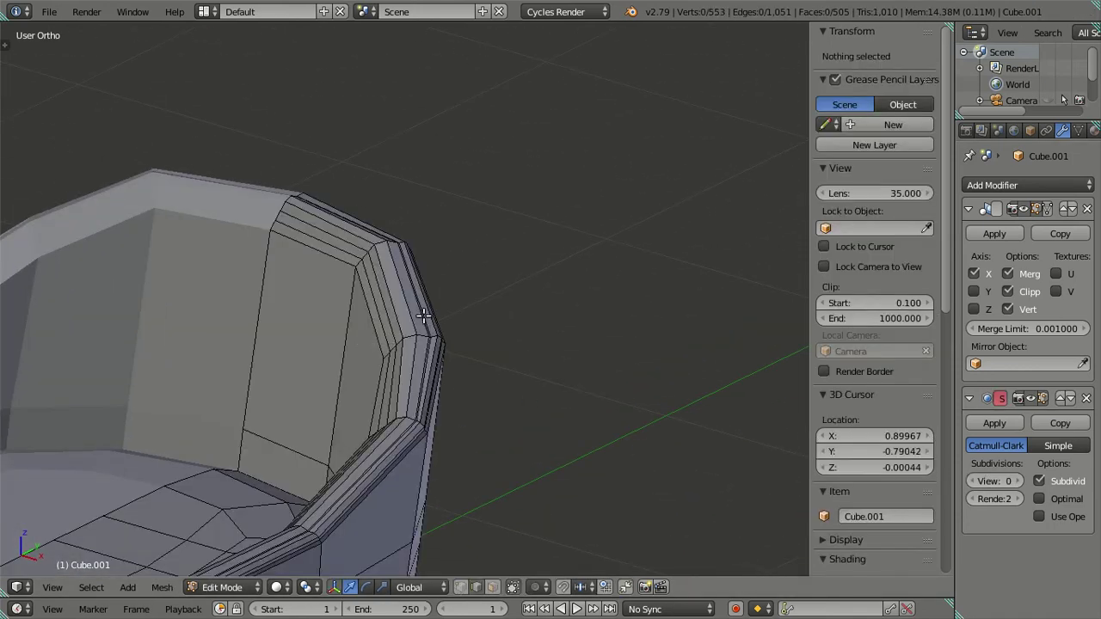
scroll(up, 3)
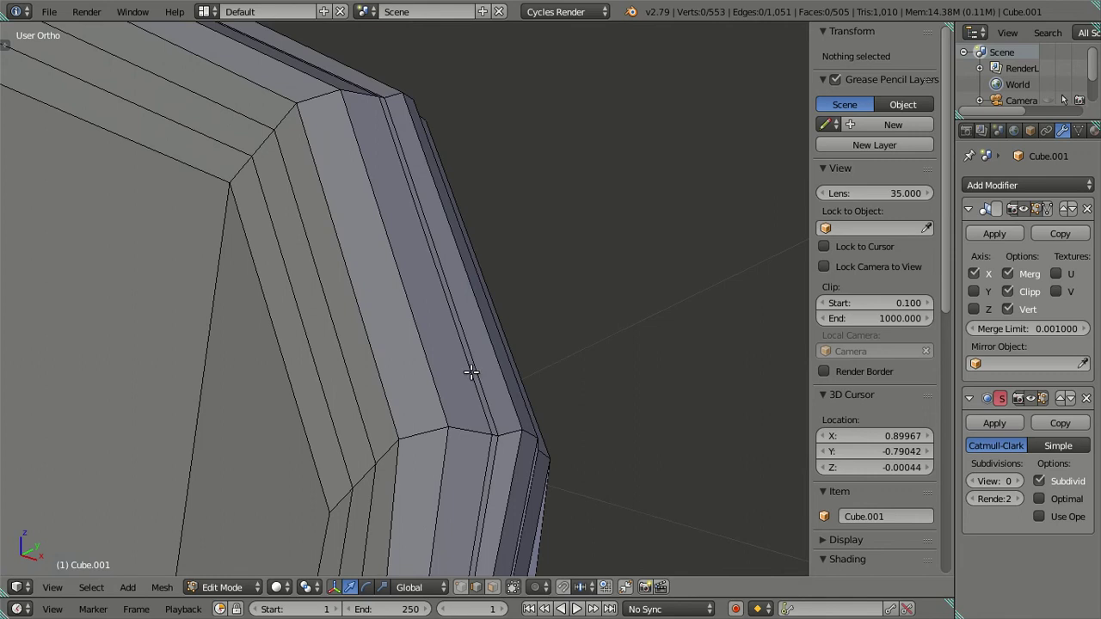
Step: Select the armrest bevel loop, cancel a trial extrude, and preview the chair at level 2
click(471, 355)
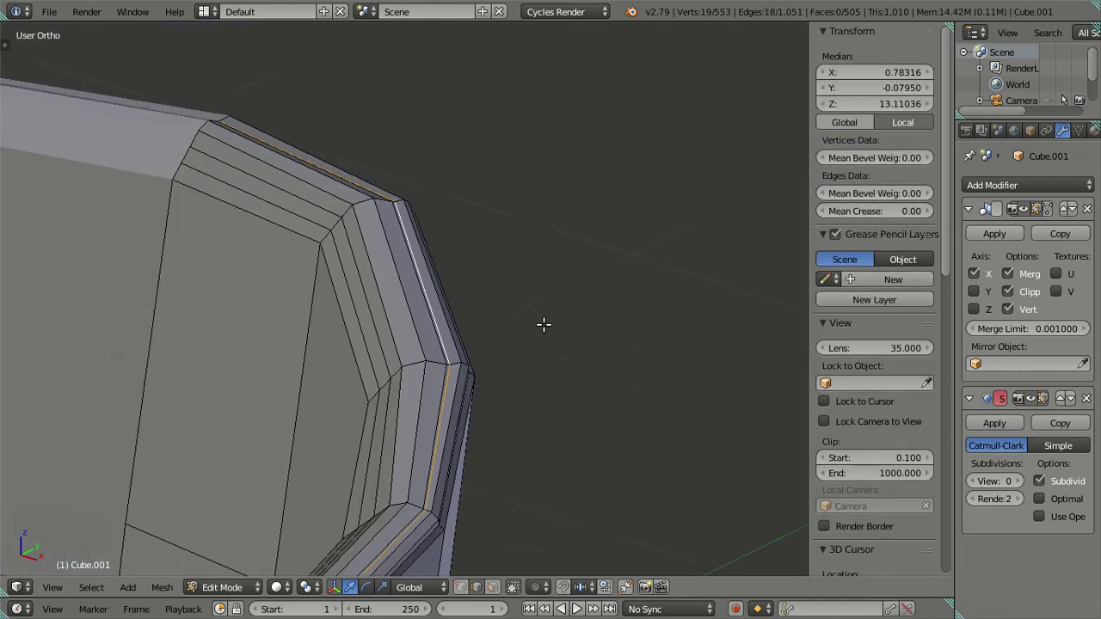
scroll(down, 3)
drag(462, 262, 459, 309)
key(e)
key(Escape)
key(Tab)
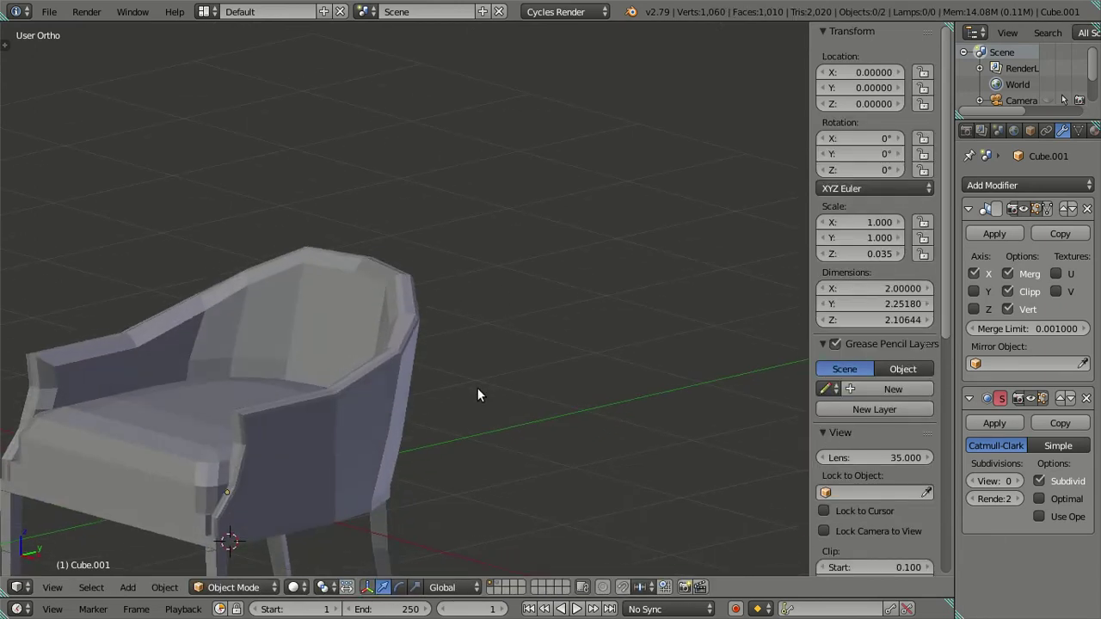
key(ctrl+2)
scroll(up, 3)
scroll(up, 3)
scroll(up, 3)
key(Tab)
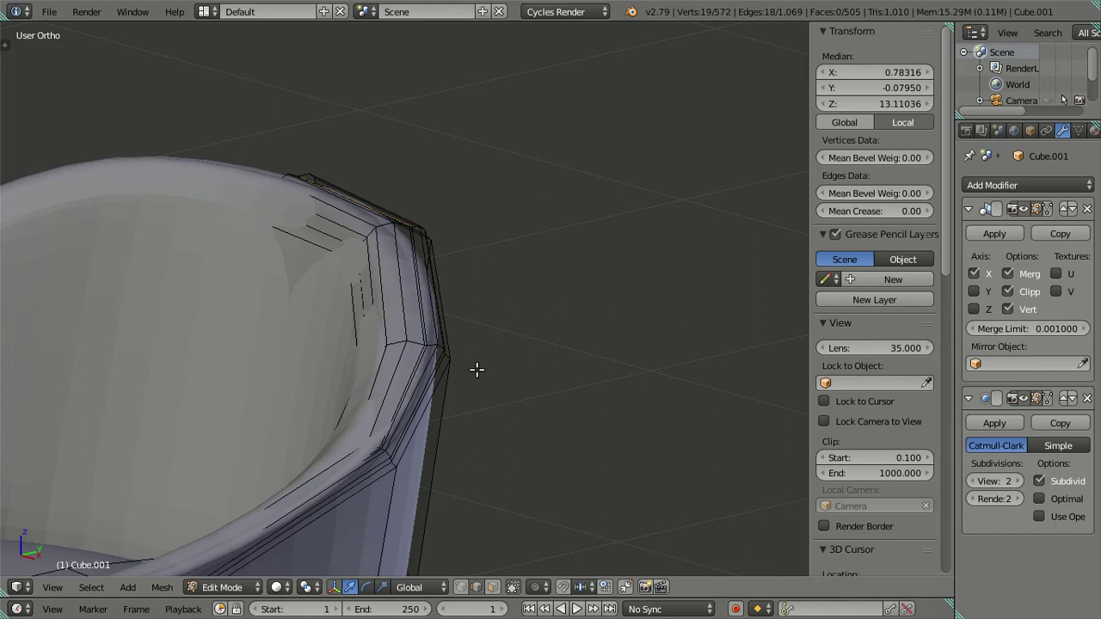
Step: Try a loop cut along the rim, then undo it
key(a)
key(ctrl+r)
click(476, 367)
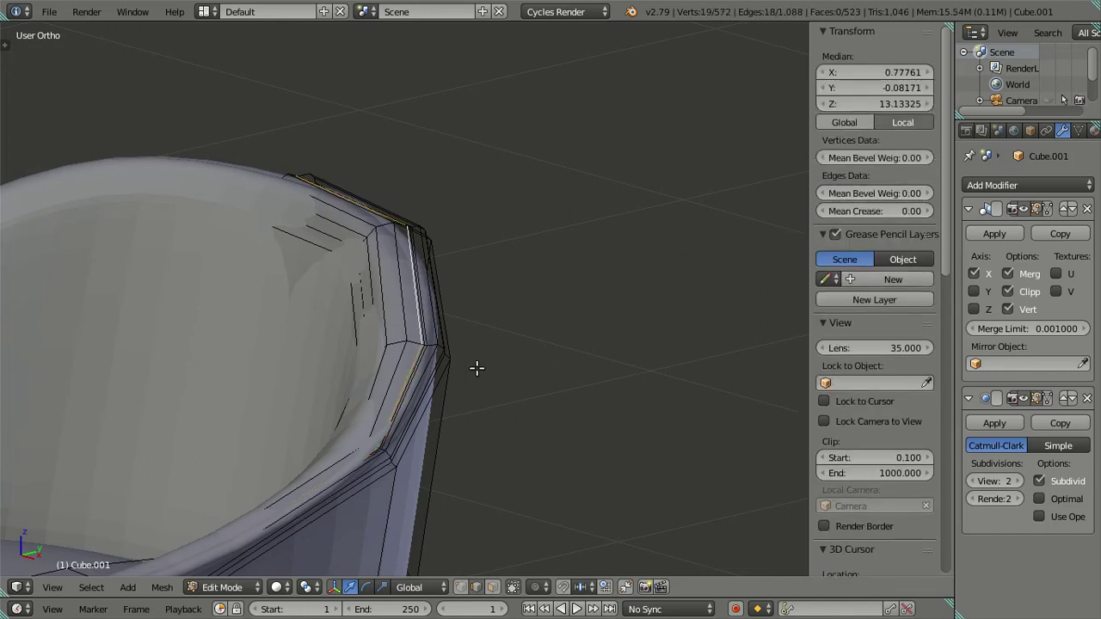
scroll(up, 3)
key(ctrl+z)
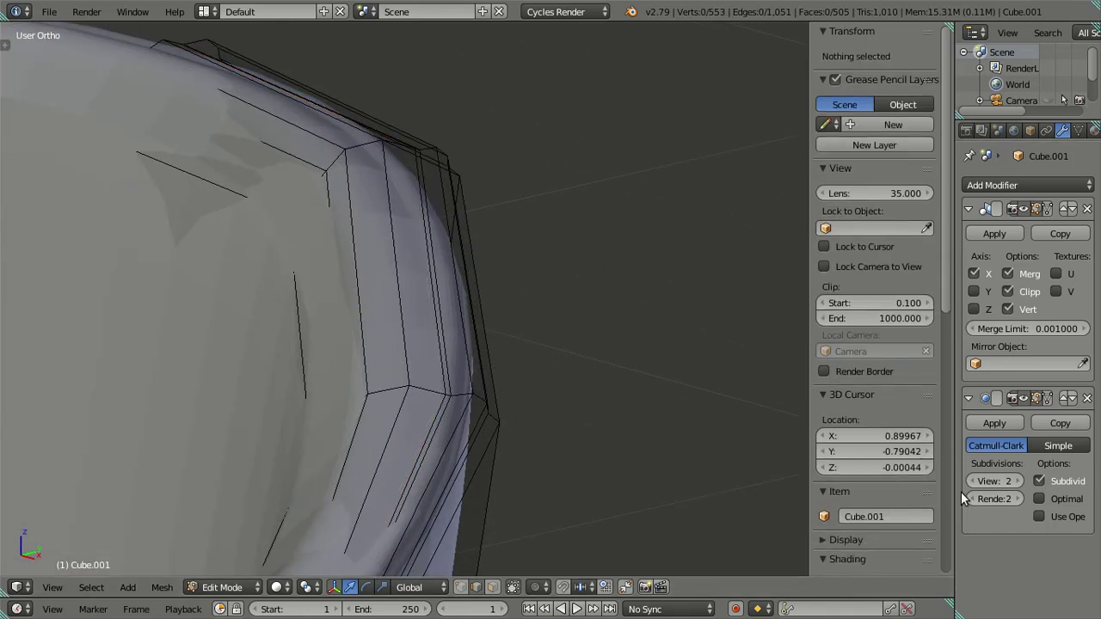
Step: Turn the smoothing preview off and reopen the mesh facing the chair's front
click(972, 481)
scroll(down, 3)
key(Tab)
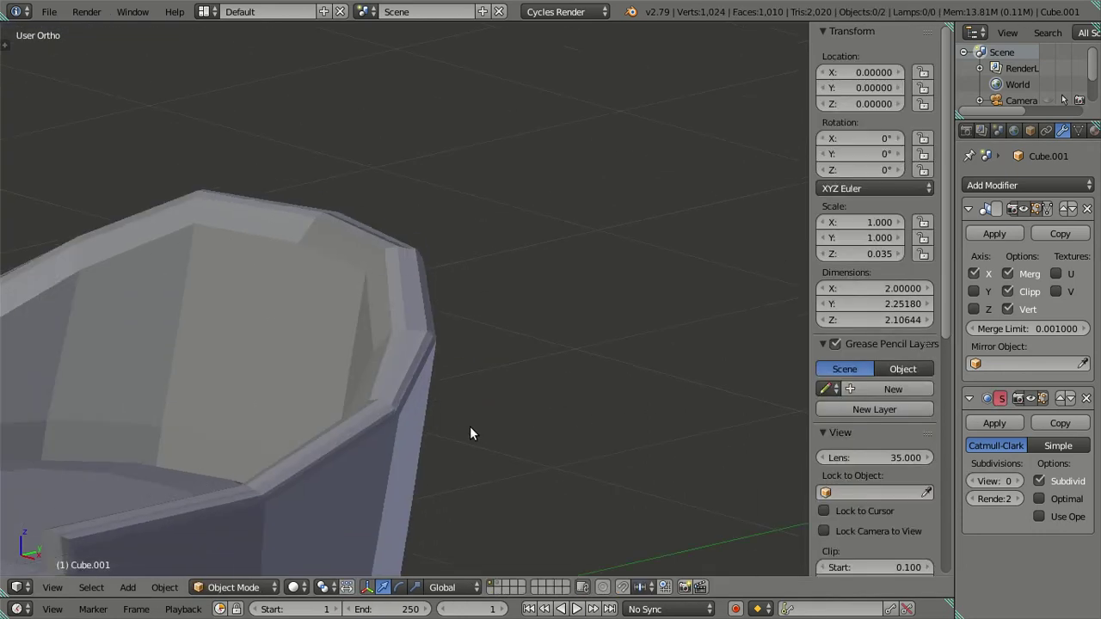
scroll(down, 3)
drag(533, 291, 508, 356)
key(Tab)
scroll(up, 3)
Step: Inspect the seat underside from below, trying a loop selection there
scroll(up, 3)
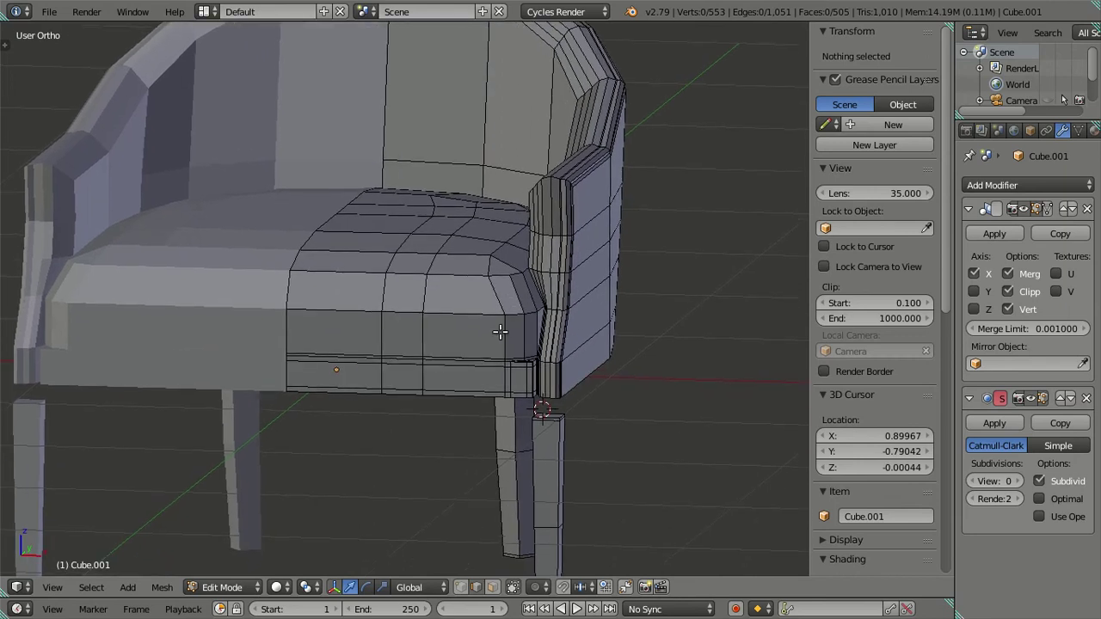
scroll(up, 3)
drag(508, 418, 426, 382)
right_click(426, 382)
key(a)
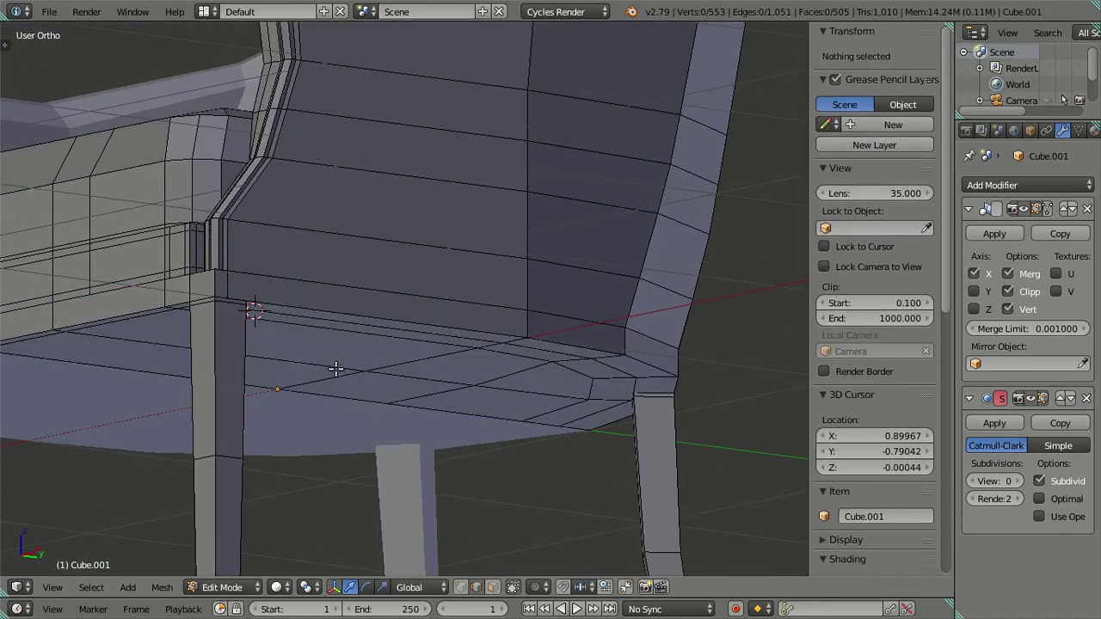
Step: In Front Ortho, add six centred loop cuts along the seat and dissolve them again
key(KP_1)
scroll(up, 3)
scroll(up, 3)
scroll(up, 3)
drag(528, 327, 398, 345)
scroll(up, 3)
scroll(up, 3)
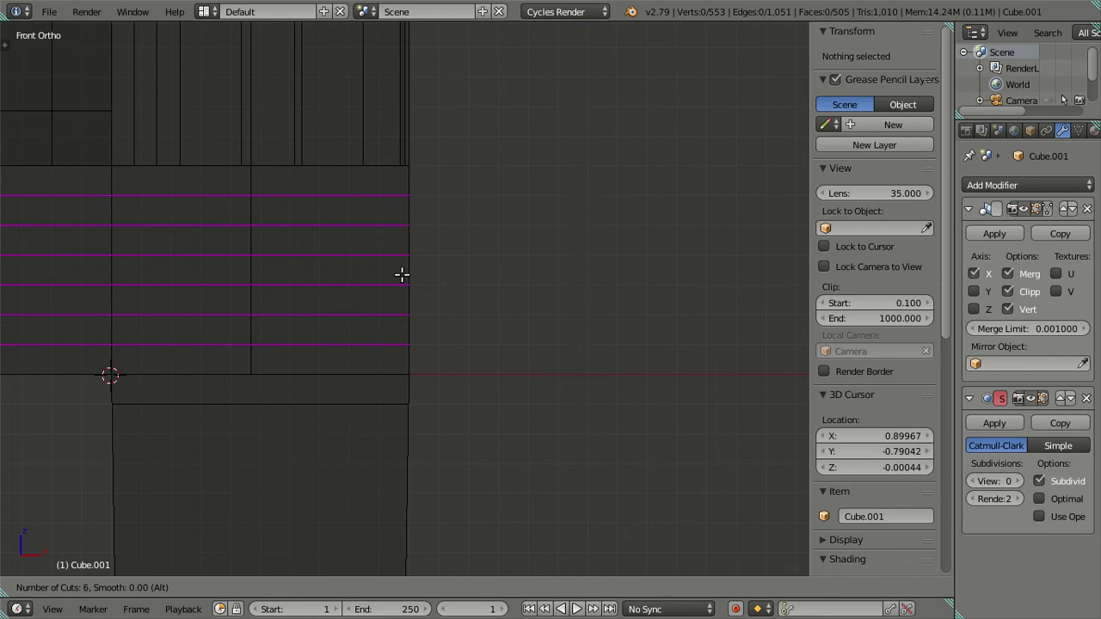
click(401, 275)
right_click(401, 274)
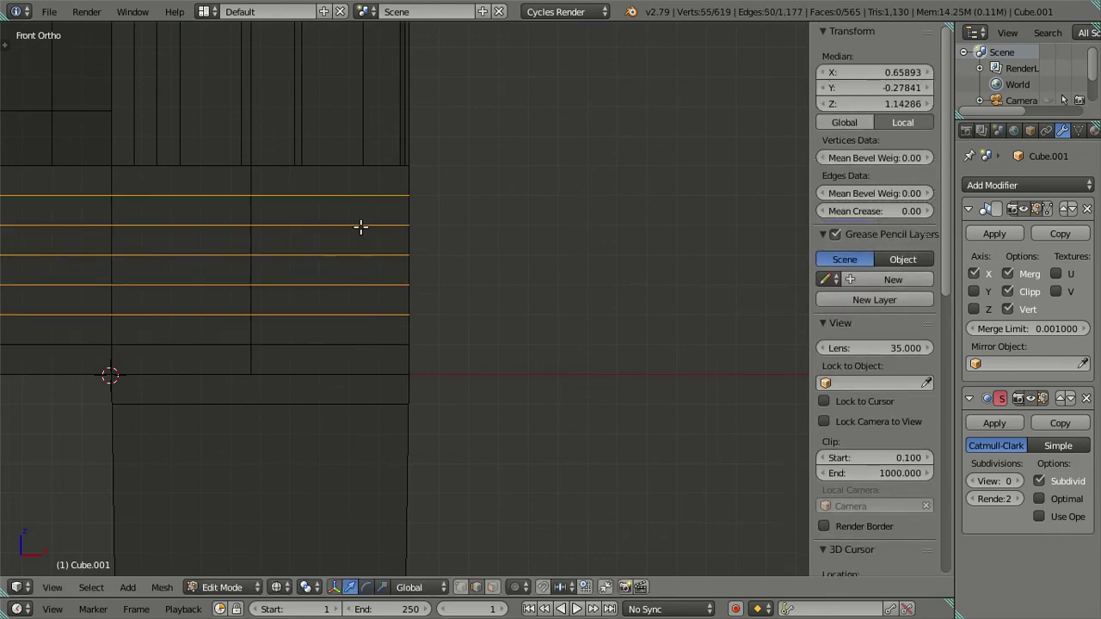
key(x)
click(550, 215)
Step: Select the whole backrest piece with L and hide it
scroll(down, 3)
scroll(down, 3)
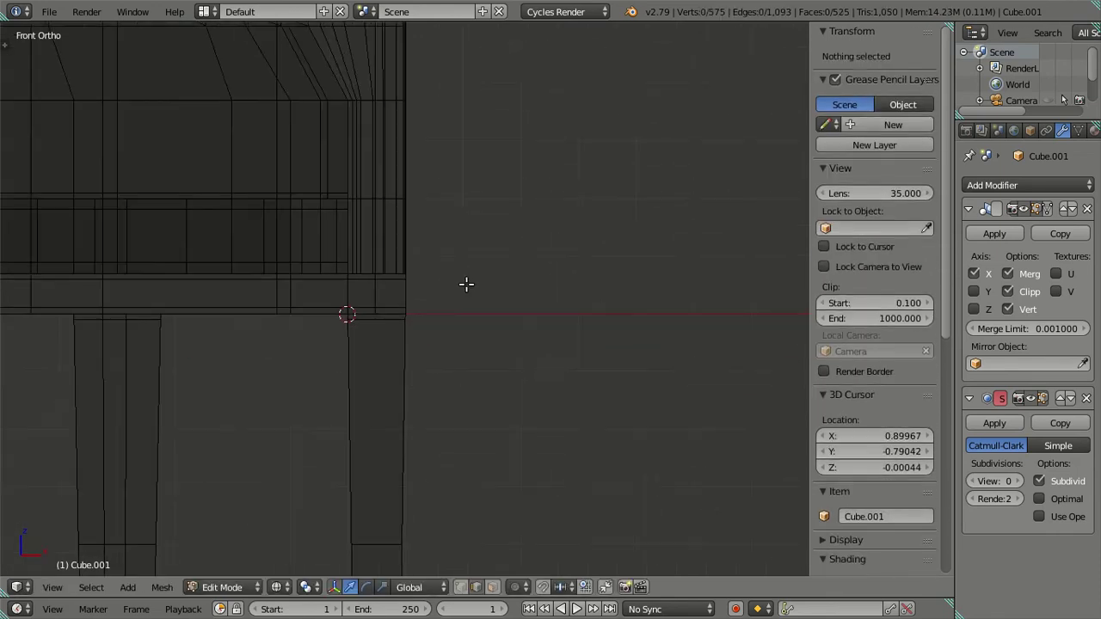
scroll(down, 3)
scroll(down, 3)
drag(451, 343, 413, 359)
scroll(up, 3)
click(231, 185)
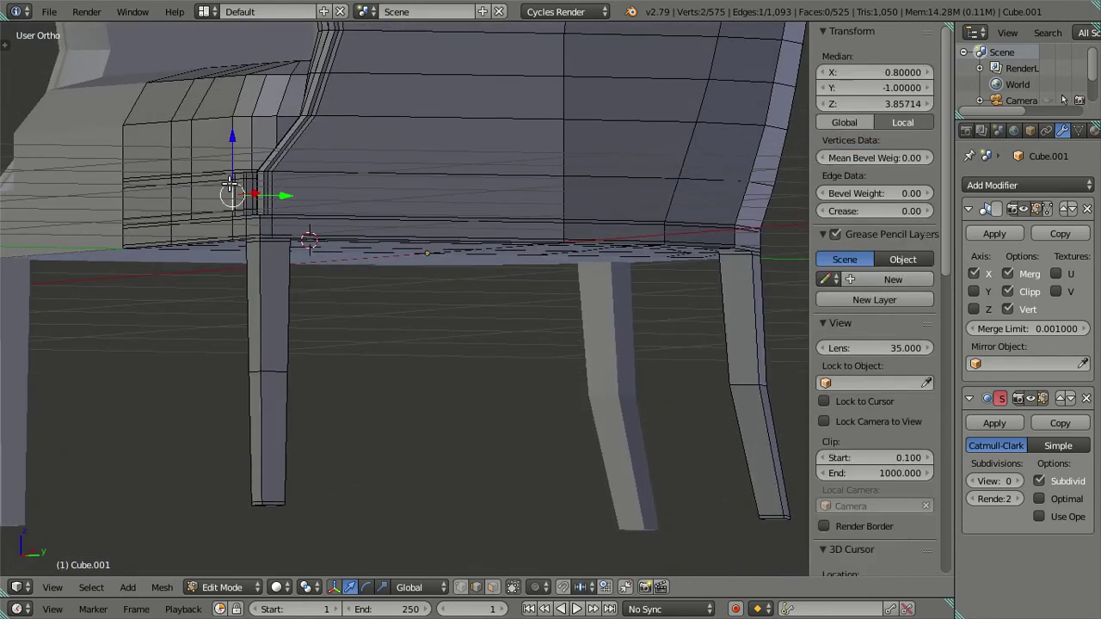
key(l)
key(h)
Step: Inspect the exposed seat frame and legs from several angles, testing vertex and edge-loop selections
drag(327, 135, 244, 352)
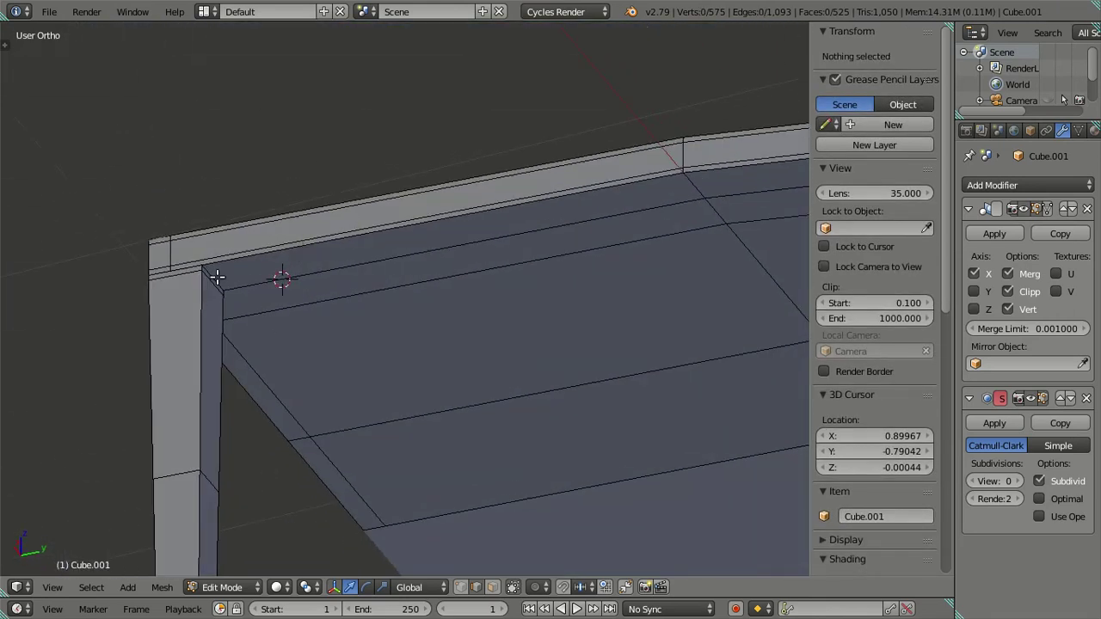
right_click(210, 268)
drag(217, 276, 258, 224)
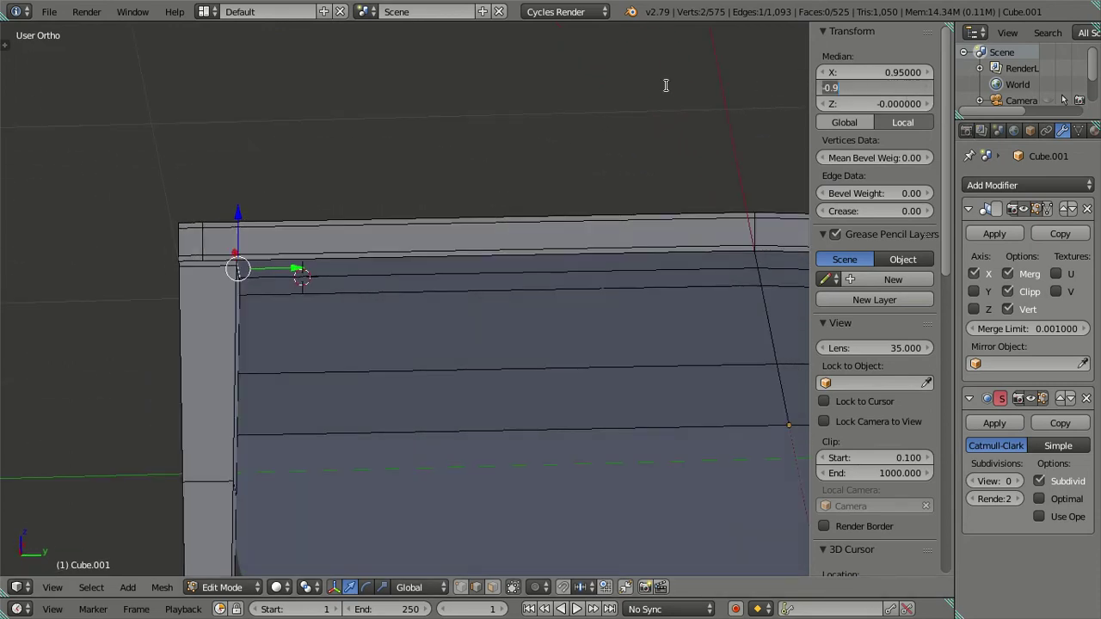
drag(646, 123, 269, 313)
key(a)
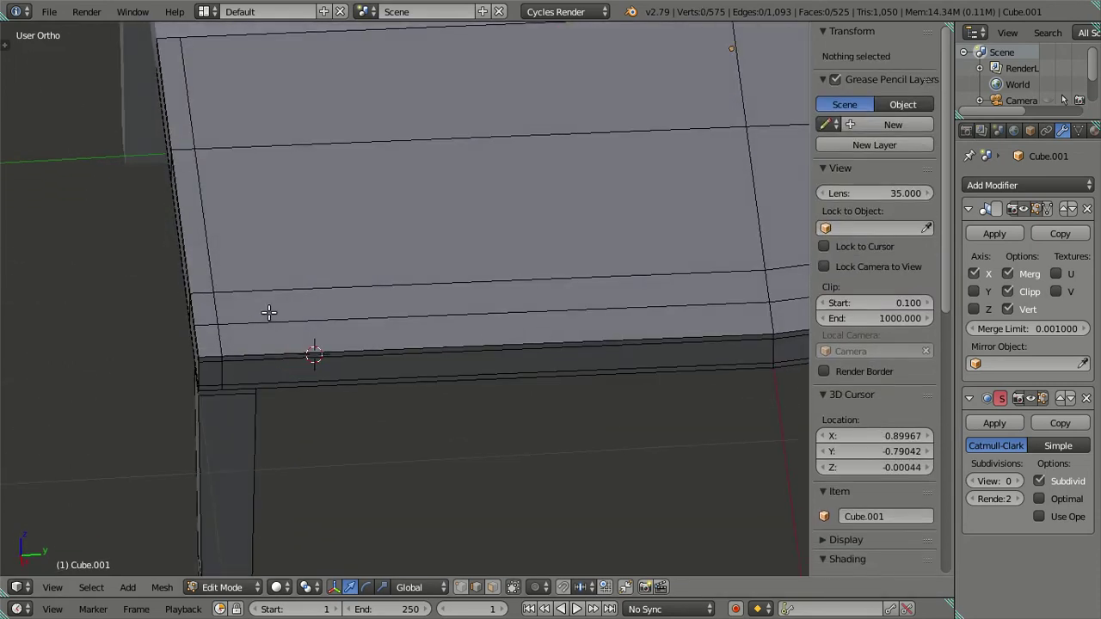
right_click(217, 236)
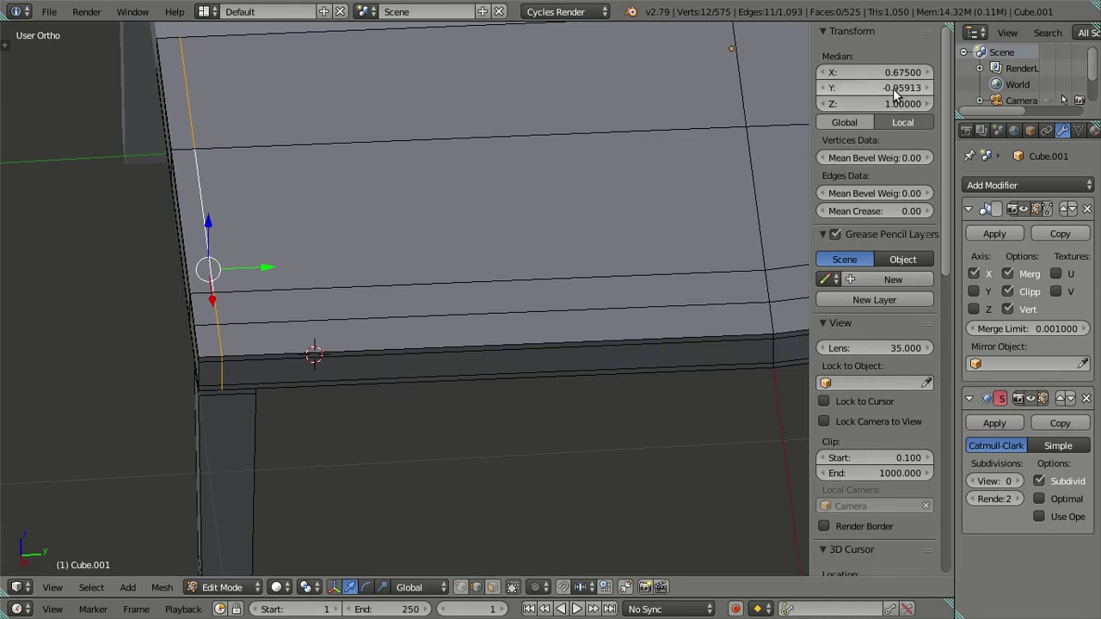
key(a)
drag(449, 337, 405, 312)
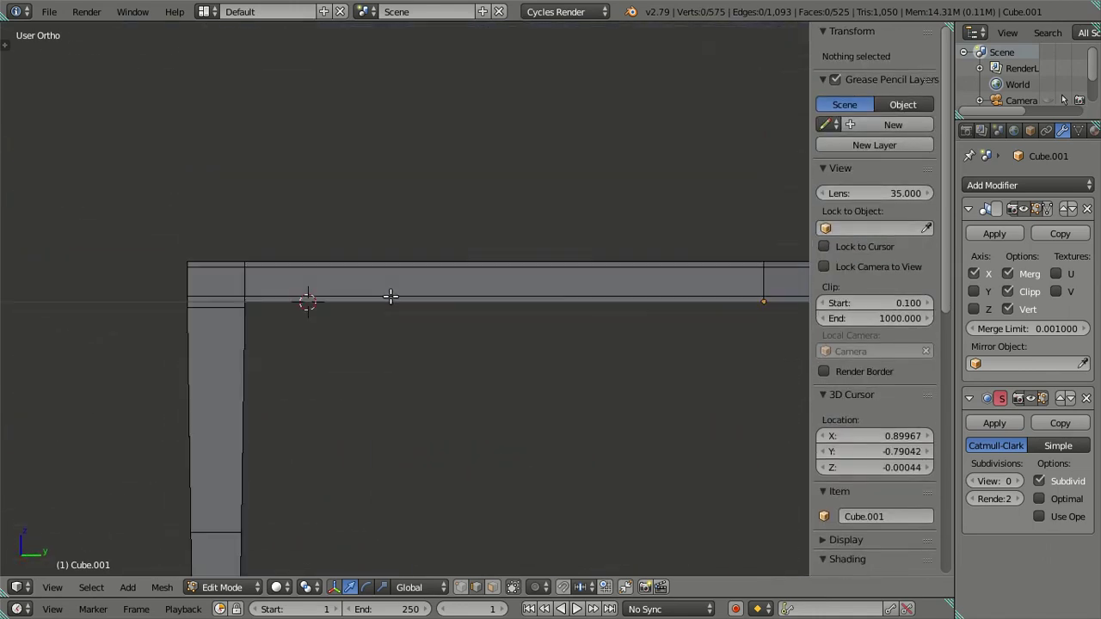
Step: Switch to a zoomed-in wireframe Right Ortho view of the arm's side section
key(KP_3)
key(z)
scroll(up, 3)
scroll(up, 3)
scroll(up, 3)
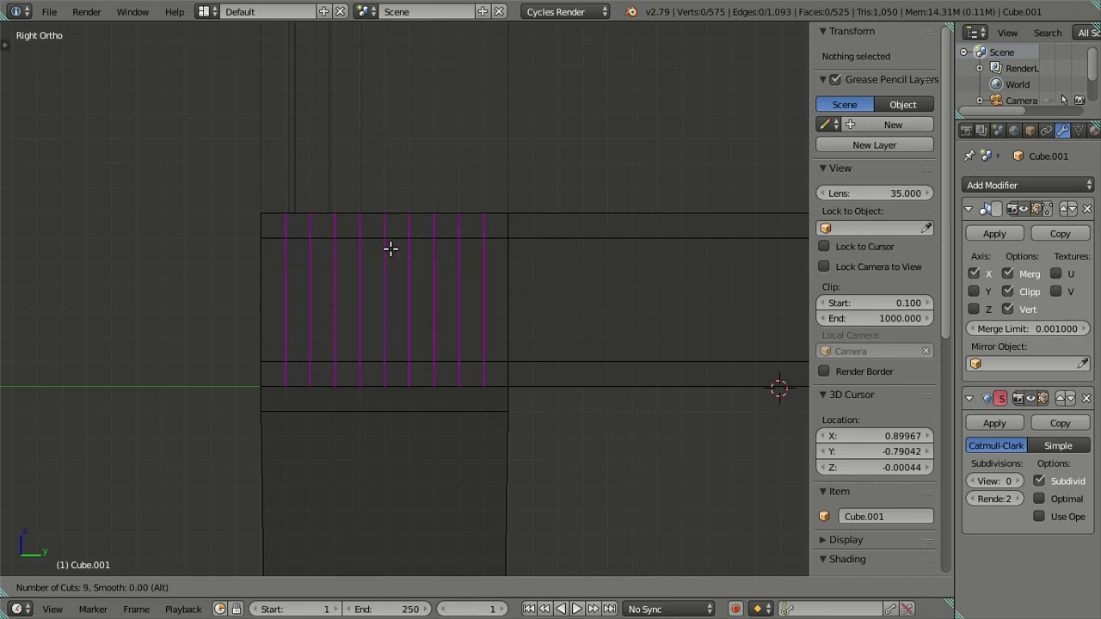
Step: Confirm the nine centred loop cuts across the arm section, then dissolve them again
click(391, 248)
right_click(390, 249)
scroll(up, 3)
key(x)
click(358, 285)
scroll(down, 3)
Step: From Top Ortho, add loop cuts at the frame corner and dissolve them again
drag(361, 284, 383, 352)
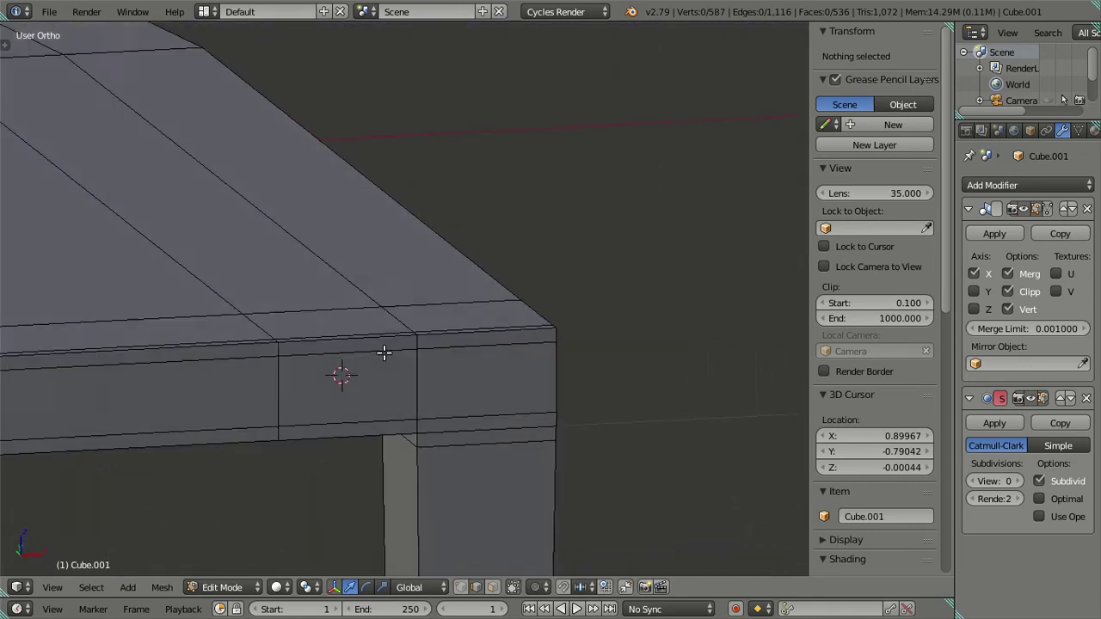
key(KP_1)
scroll(up, 3)
scroll(down, 3)
drag(540, 318, 489, 459)
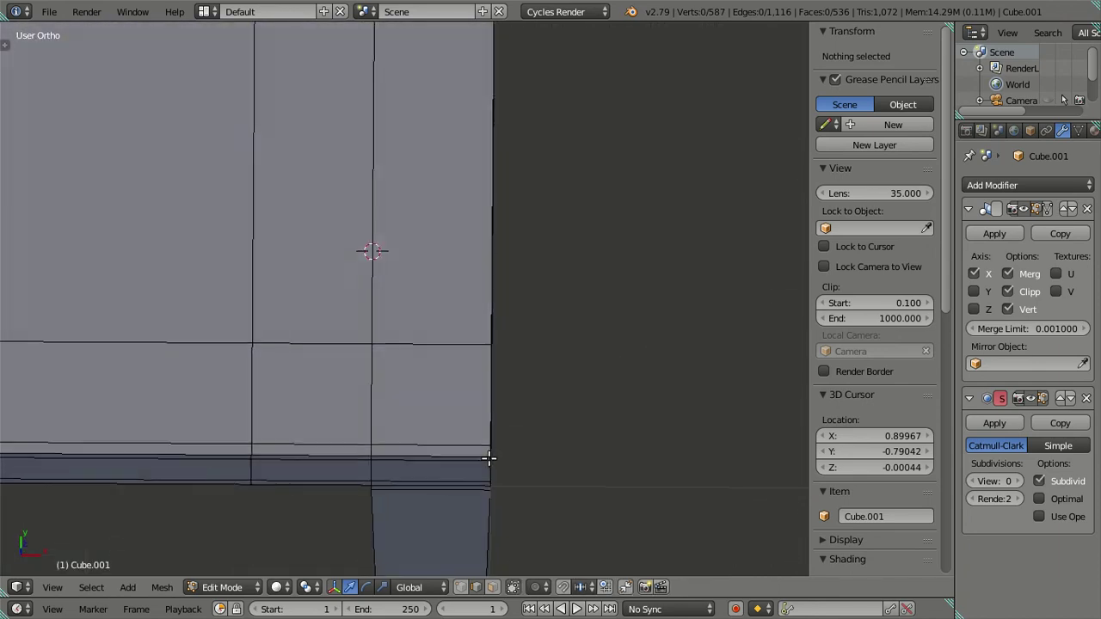
key(KP_7)
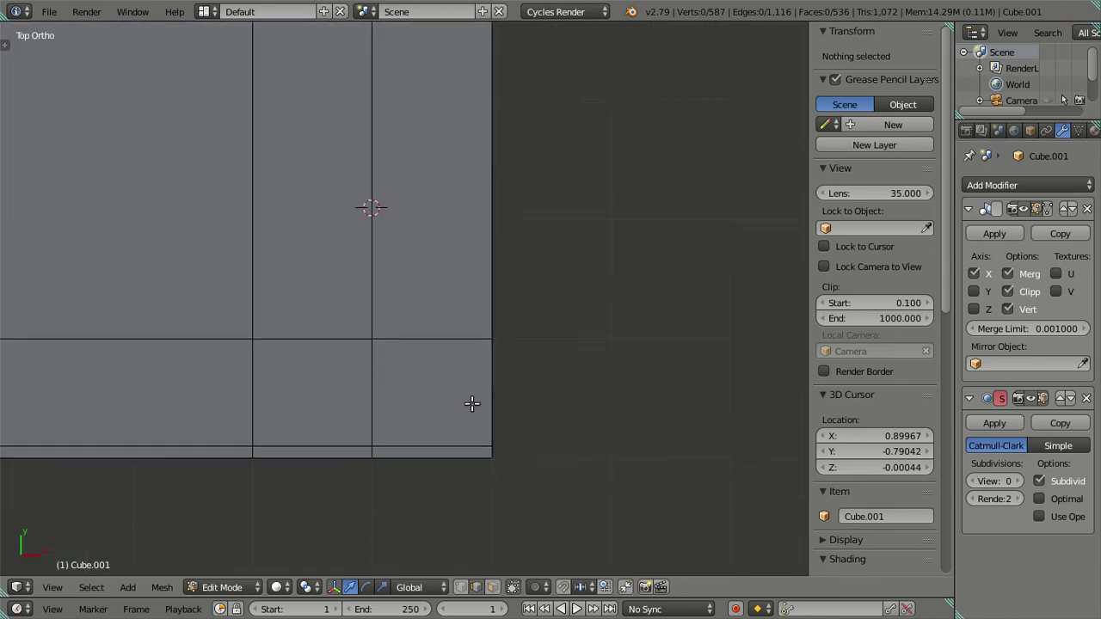
scroll(up, 3)
drag(455, 404, 422, 263)
scroll(up, 3)
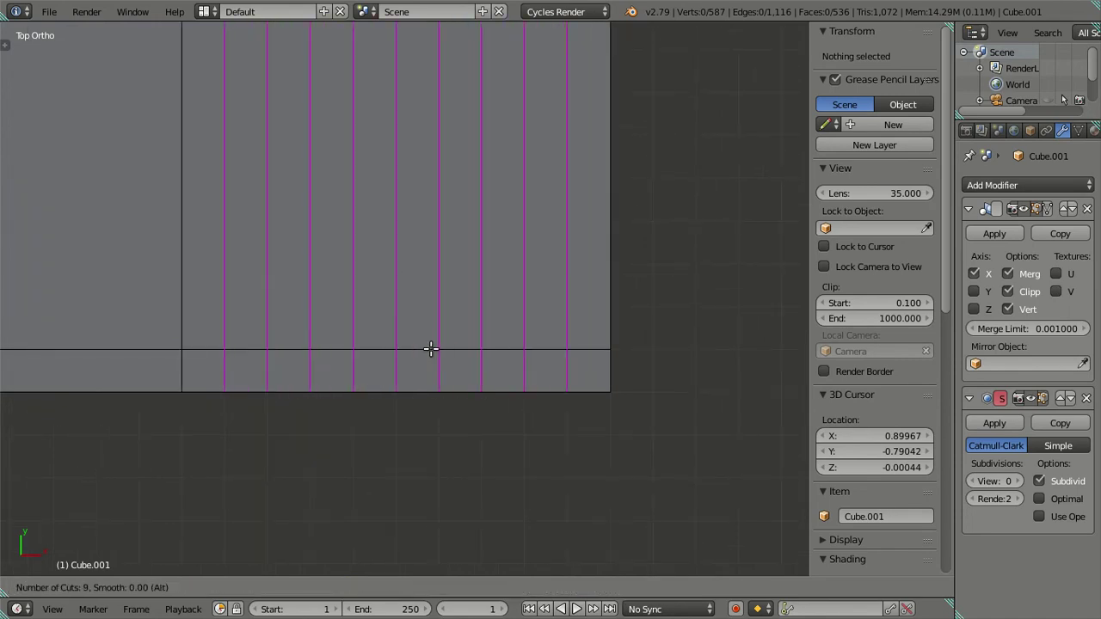
click(431, 349)
key(x)
click(618, 305)
Step: Preview the chair in Object Mode smoothed at level 2, then reset subdivision to 0
drag(624, 329, 576, 301)
key(Tab)
key(ctrl+2)
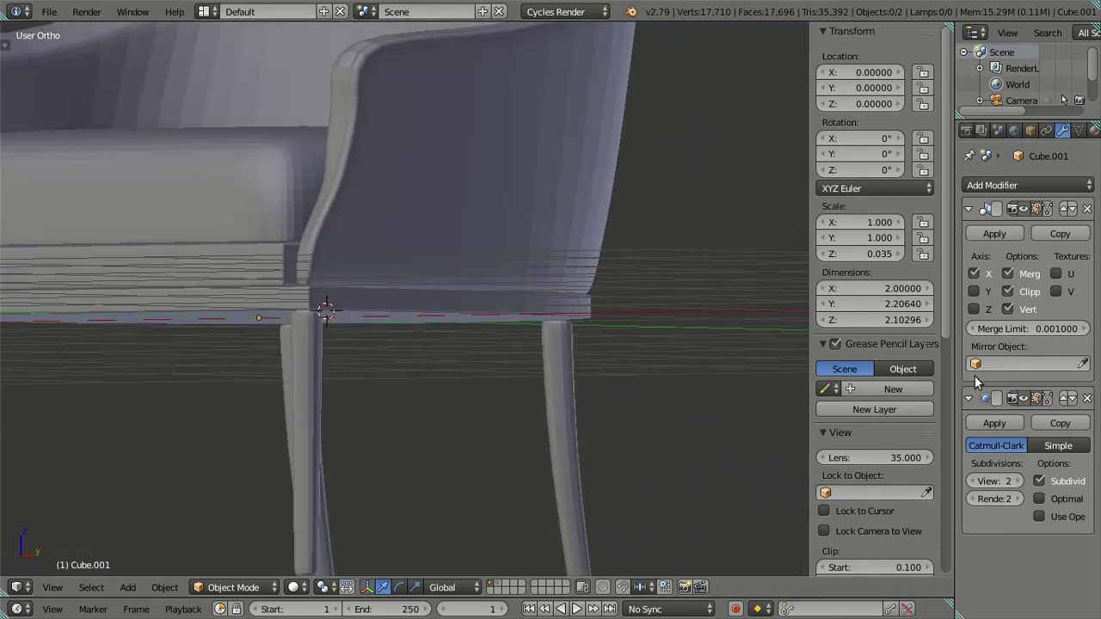
double_click(973, 482)
Step: Back in Edit Mode, reveal the hidden backrest with Alt+H and check the connected seat part
drag(534, 370, 452, 348)
key(Tab)
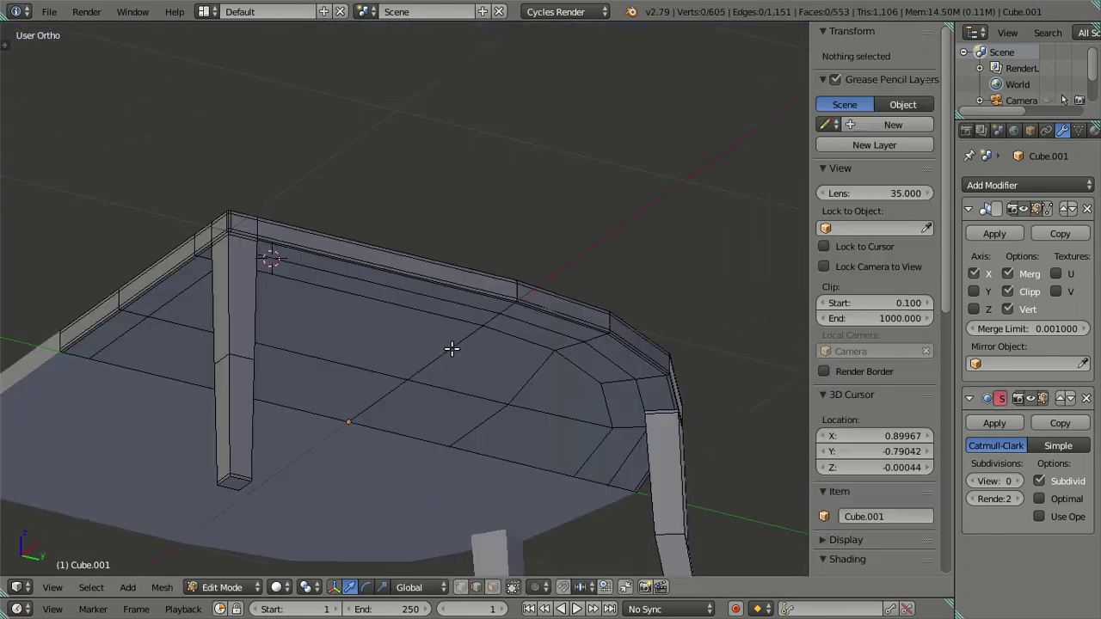
key(alt+h)
key(a)
right_click(384, 304)
key(ctrl+l)
key(a)
Step: Select and inspect face loops running across the seat cushion
drag(385, 304, 632, 316)
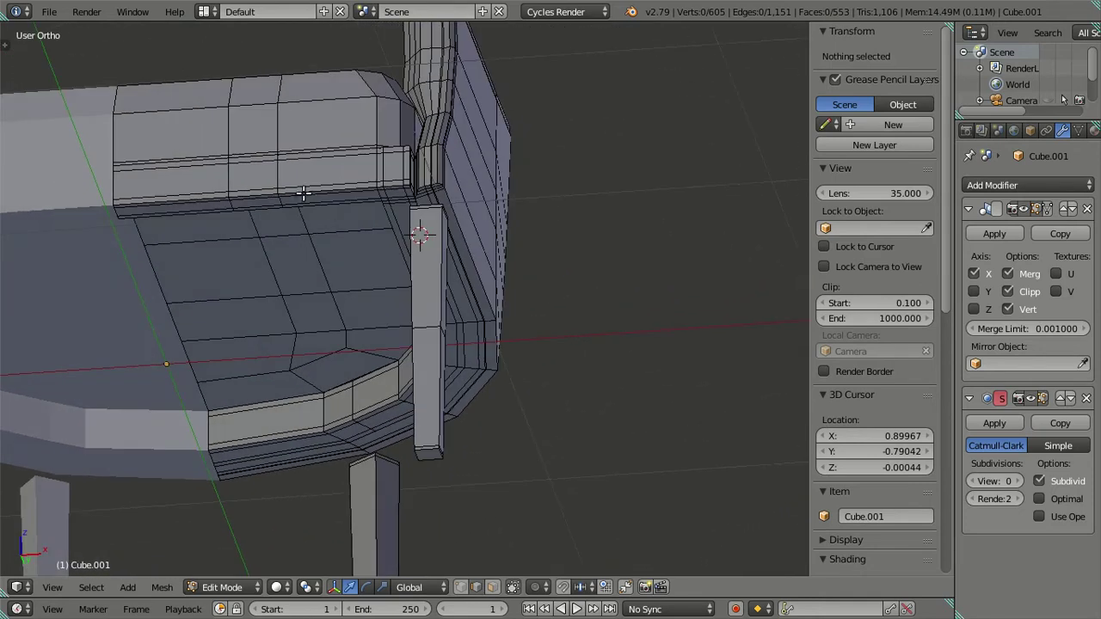
right_click(303, 192)
right_click(303, 193)
key(a)
drag(321, 192, 508, 300)
right_click(342, 193)
right_click(341, 194)
key(a)
Step: Switch to a zoomed-in wireframe Front Ortho view of the chair
key(KP_1)
key(z)
drag(579, 270, 422, 288)
scroll(up, 3)
scroll(up, 3)
scroll(up, 3)
scroll(up, 3)
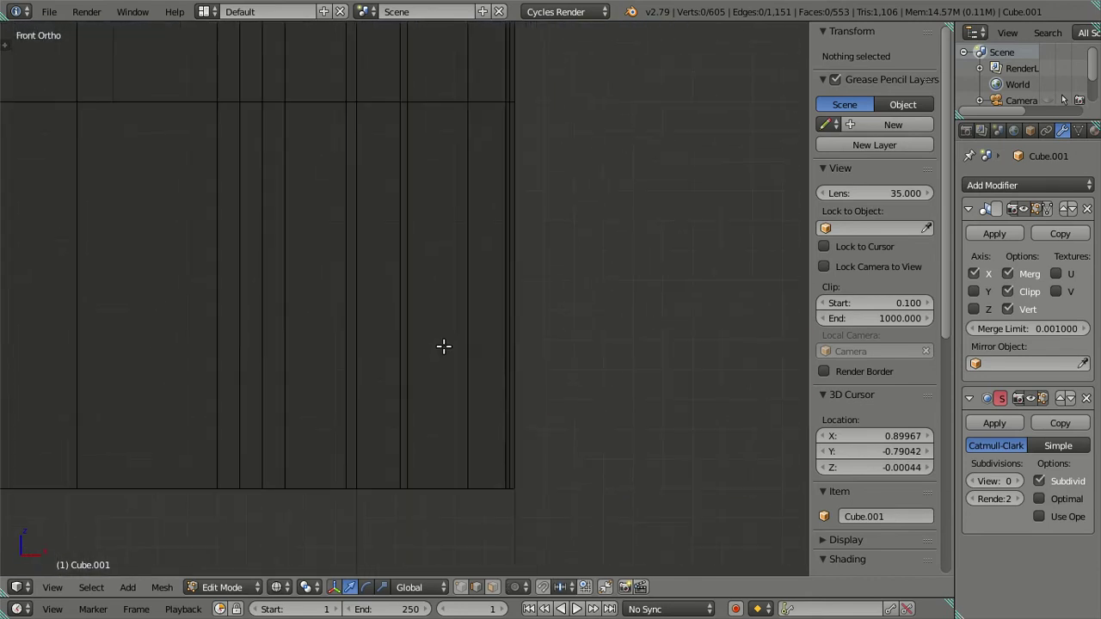
Step: Add twelve centred loop cuts across the mesh and dissolve them again
key(ctrl+r)
scroll(up, 3)
scroll(up, 3)
scroll(up, 3)
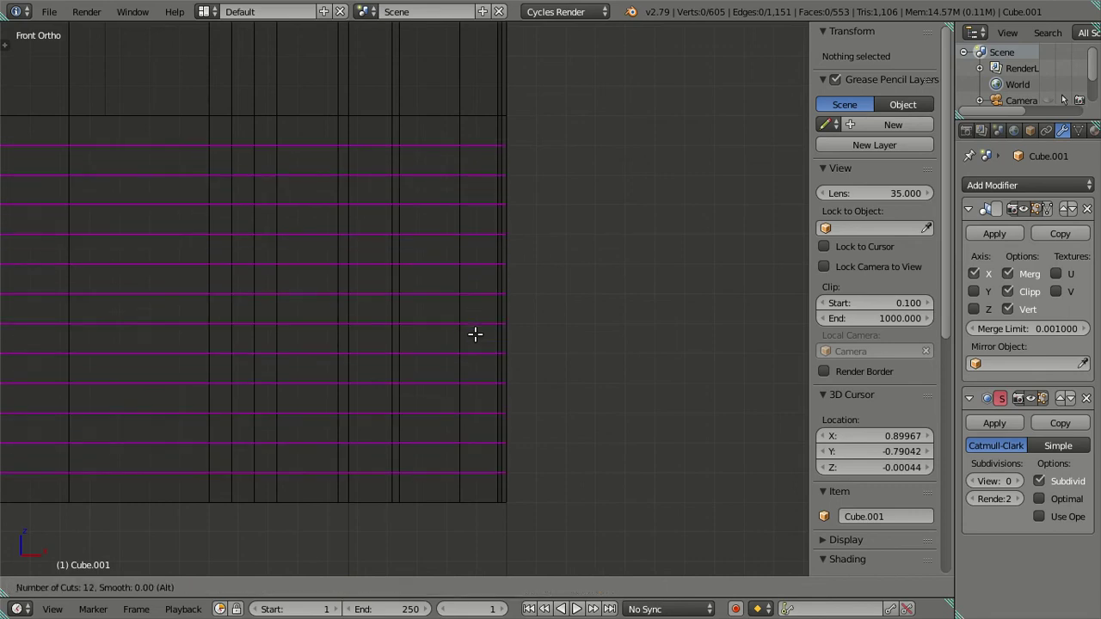
click(475, 334)
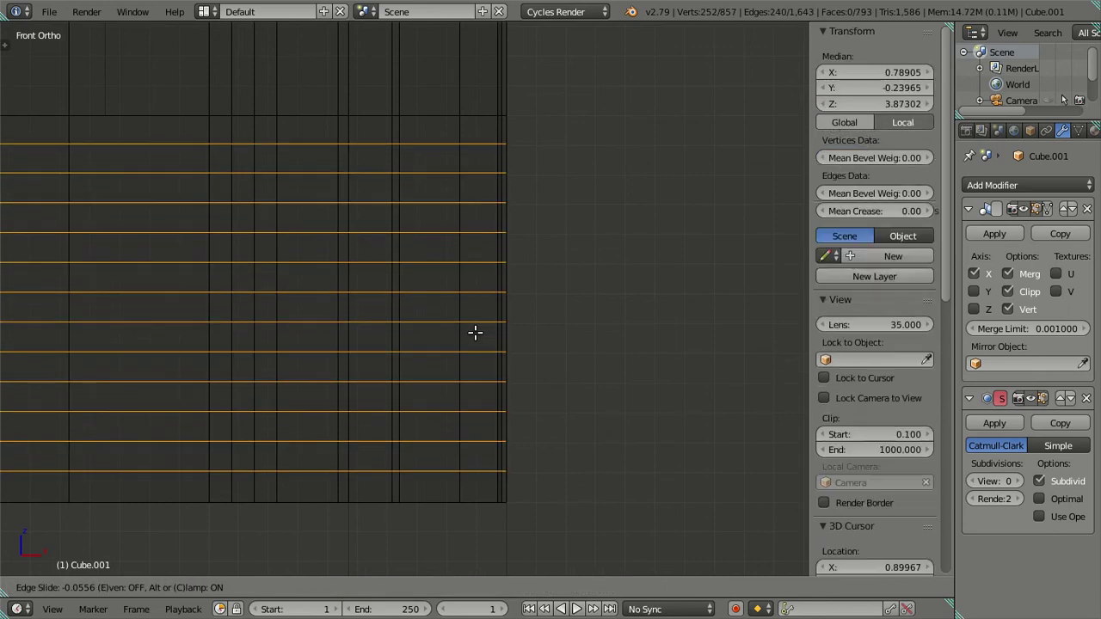
right_click(441, 476)
key(x)
click(519, 456)
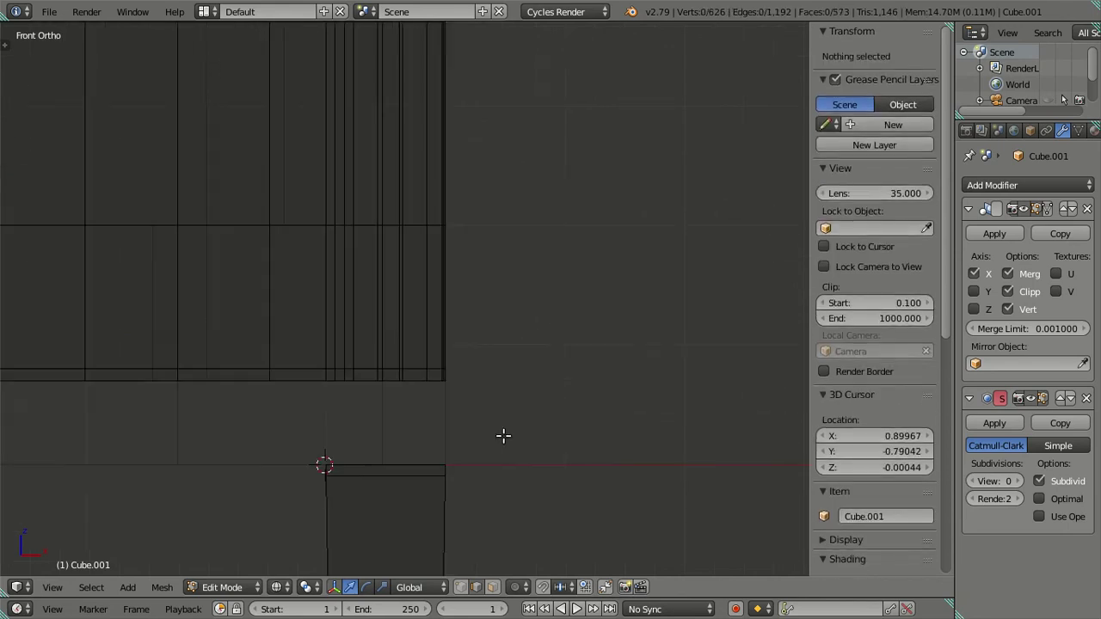
Step: Return to Object Mode and view the whole chair smoothed at level 2 from several angles
drag(497, 413, 489, 327)
key(Tab)
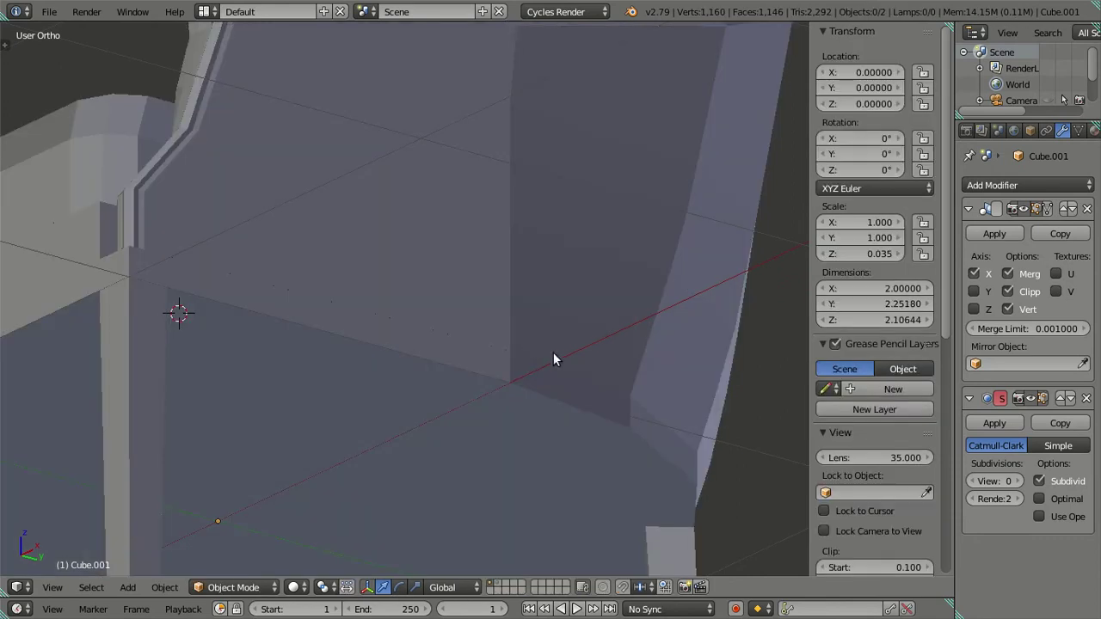
key(ctrl+2)
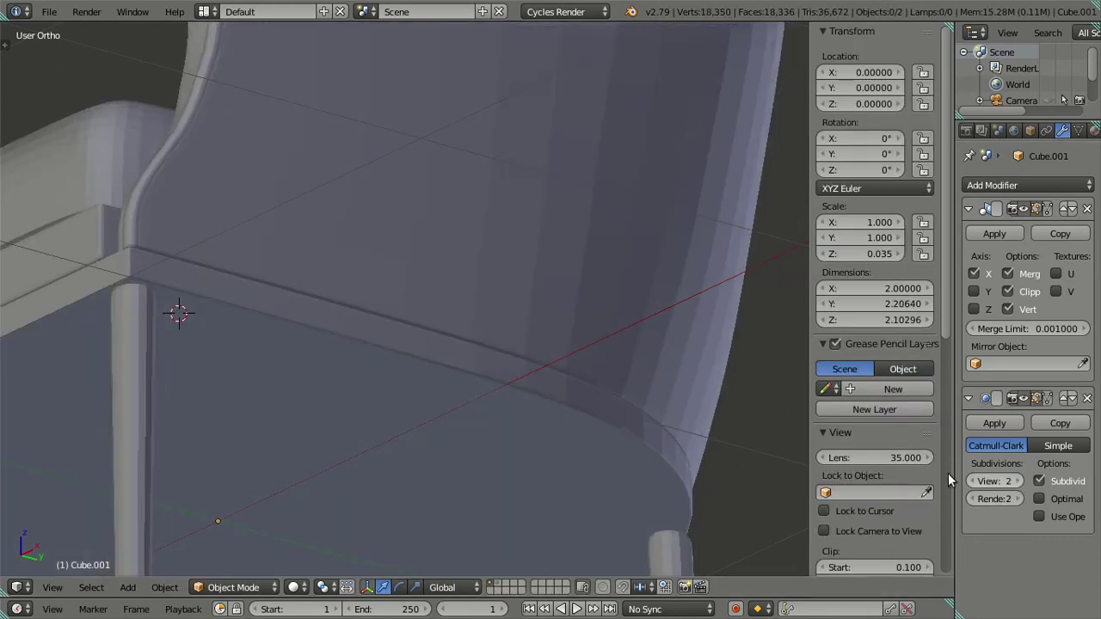
drag(643, 447, 433, 481)
scroll(down, 3)
drag(435, 442, 387, 323)
scroll(up, 3)
key(KP_1)
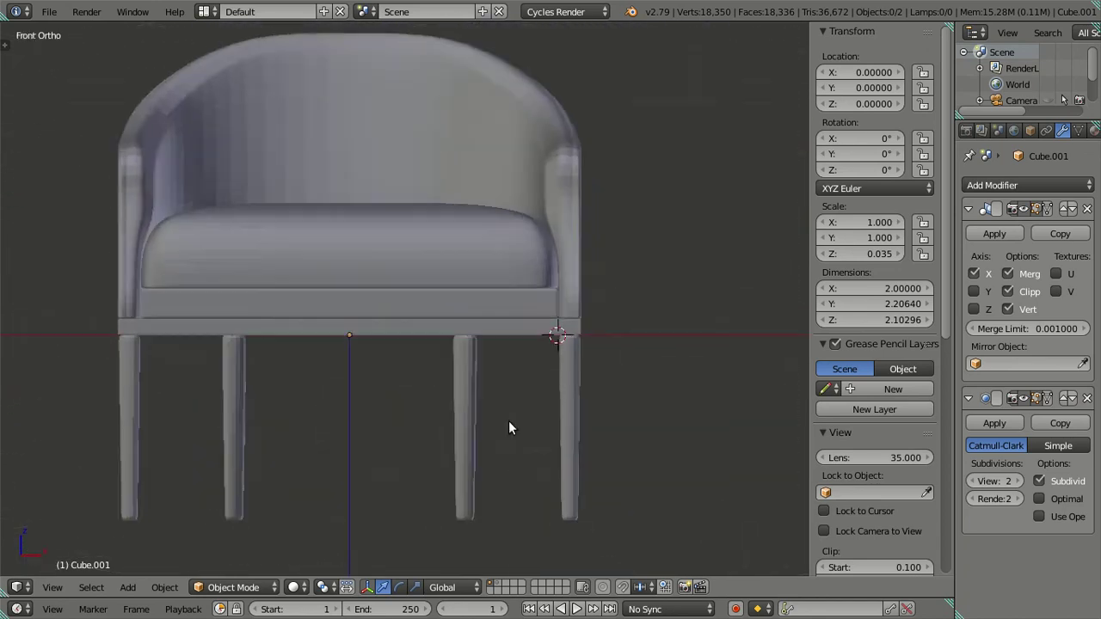
scroll(up, 3)
Step: Enter Edit Mode on the chair and set the subdivision preview to 0
key(Tab)
scroll(up, 3)
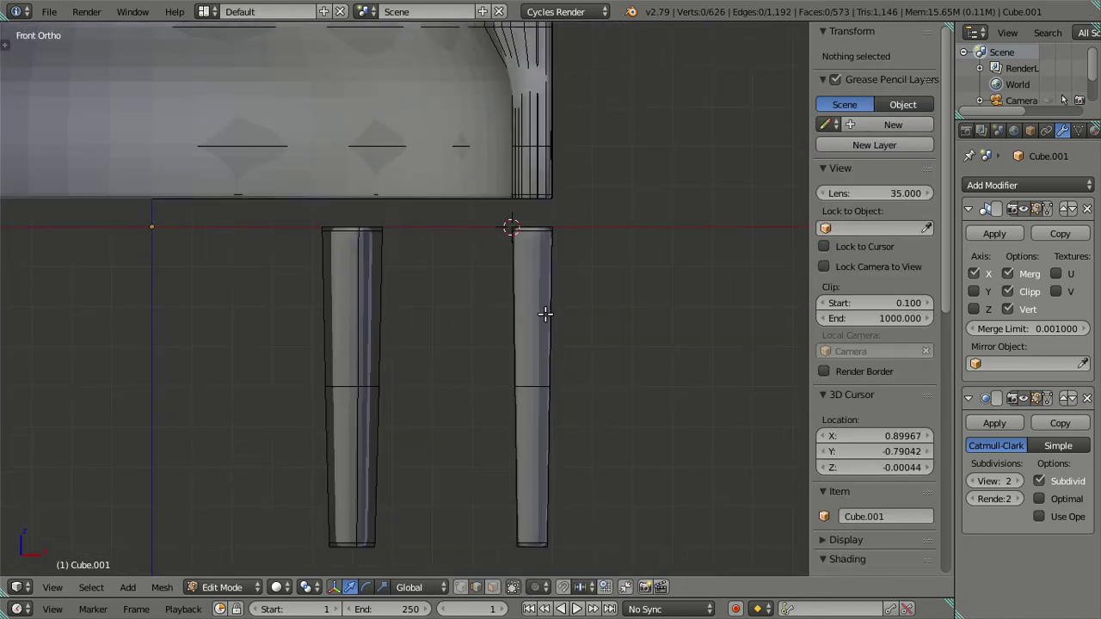
click(970, 481)
click(970, 480)
scroll(down, 3)
Step: Hide the chair's right half and frame the leg square in top orthographic view
drag(432, 180, 487, 291)
right_click(483, 157)
key(l)
key(h)
scroll(down, 3)
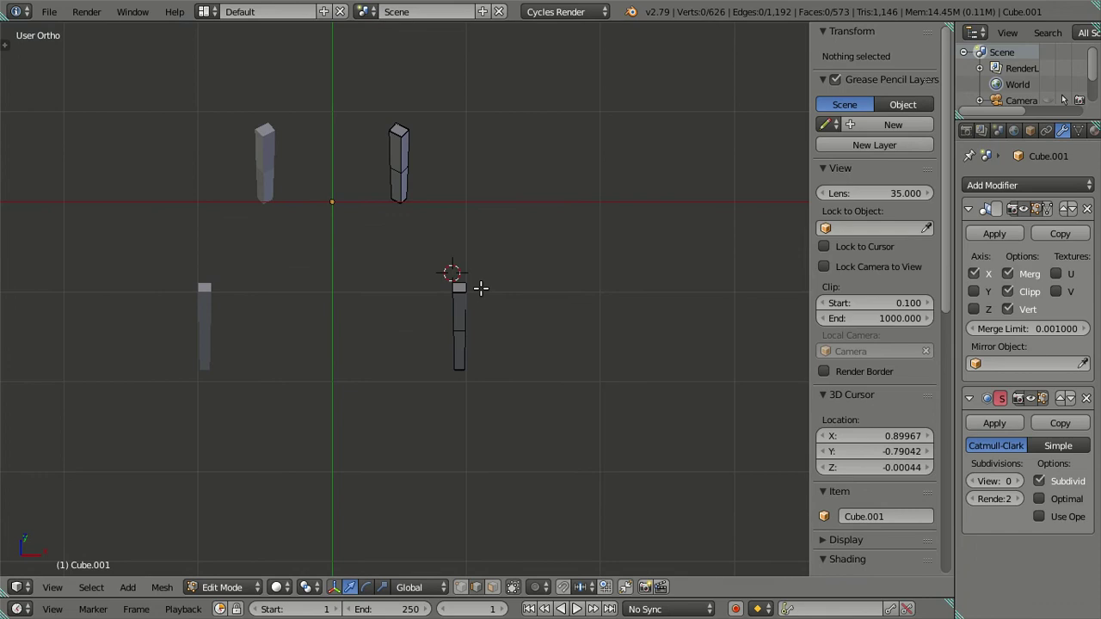
key(KP_7)
scroll(up, 3)
drag(487, 332, 447, 307)
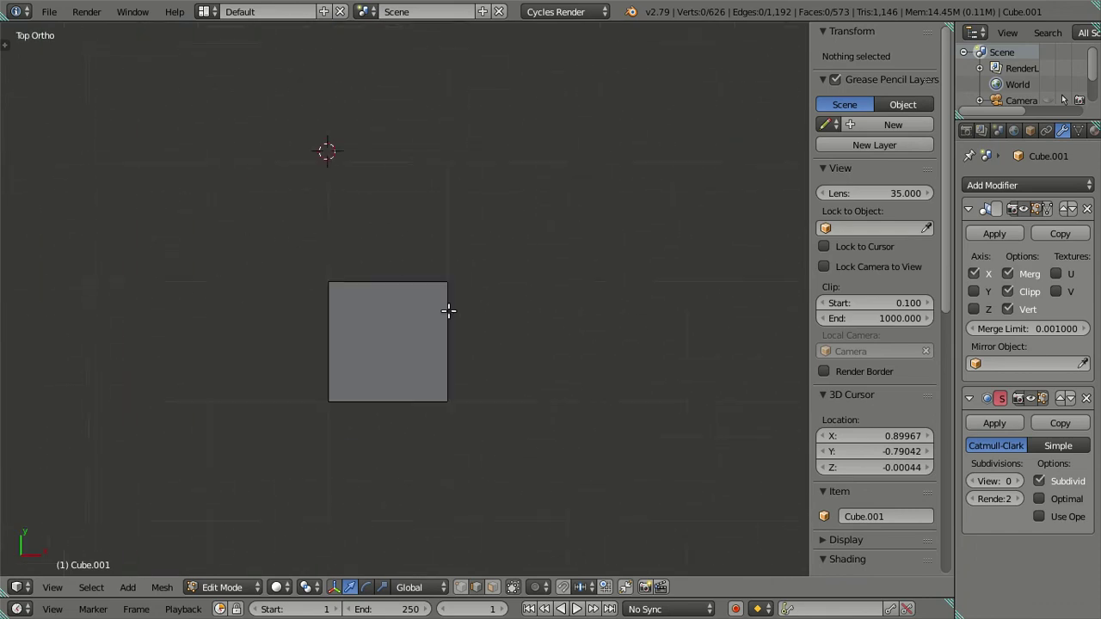
scroll(up, 3)
scroll(up, 3)
Step: Add nine centred loop cuts across the leg square, then dissolve them
key(ctrl+r)
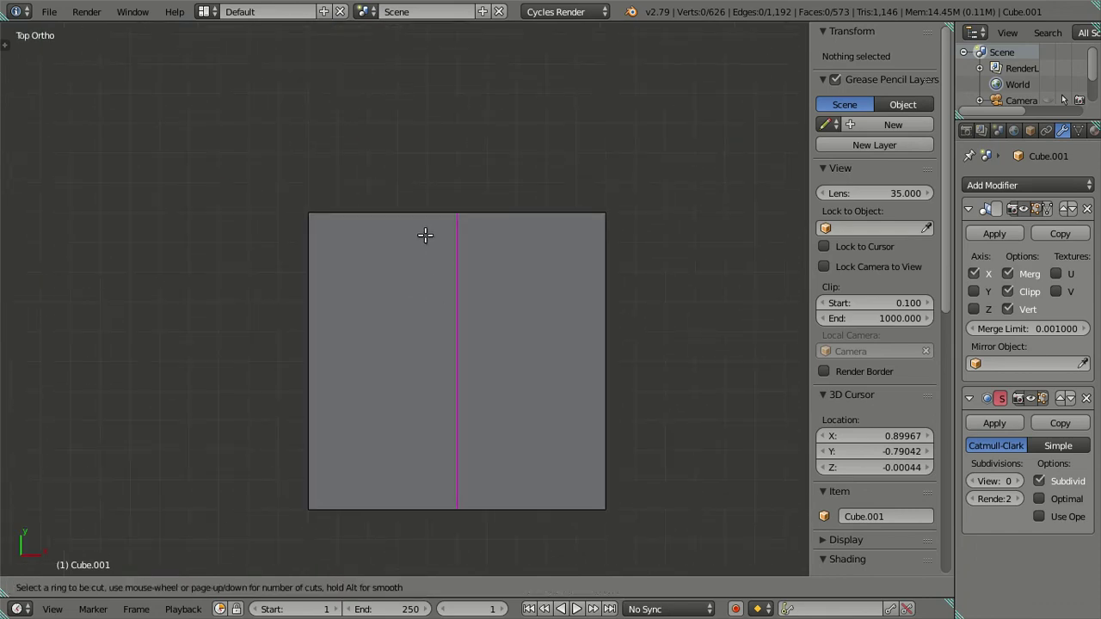
scroll(up, 3)
scroll(up, 3)
scroll(up, 3)
click(425, 235)
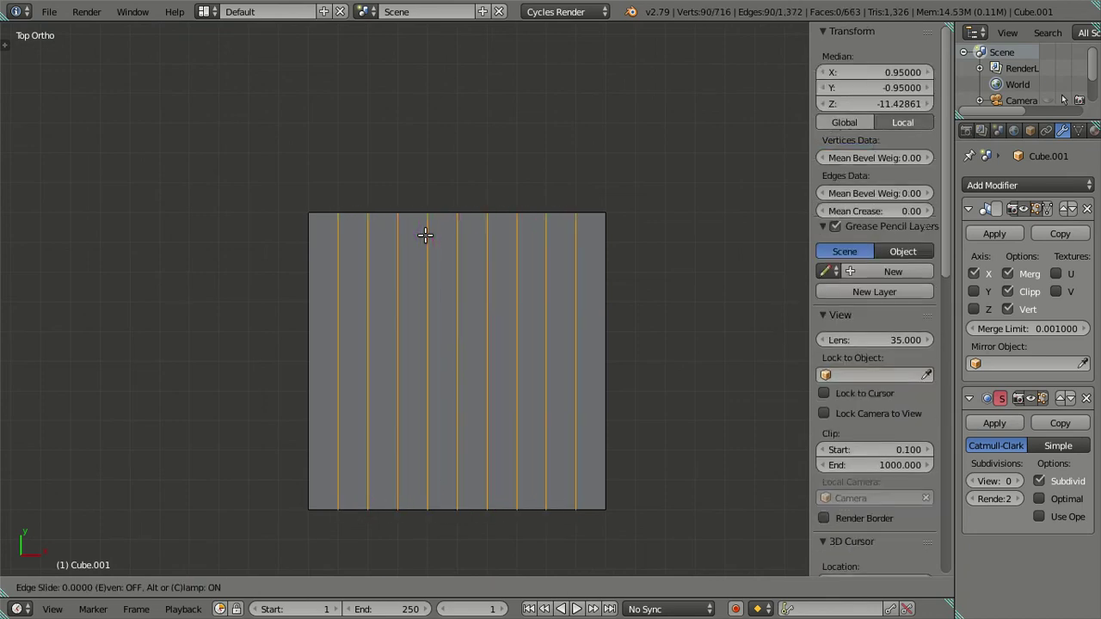
right_click(304, 343)
key(x)
click(583, 338)
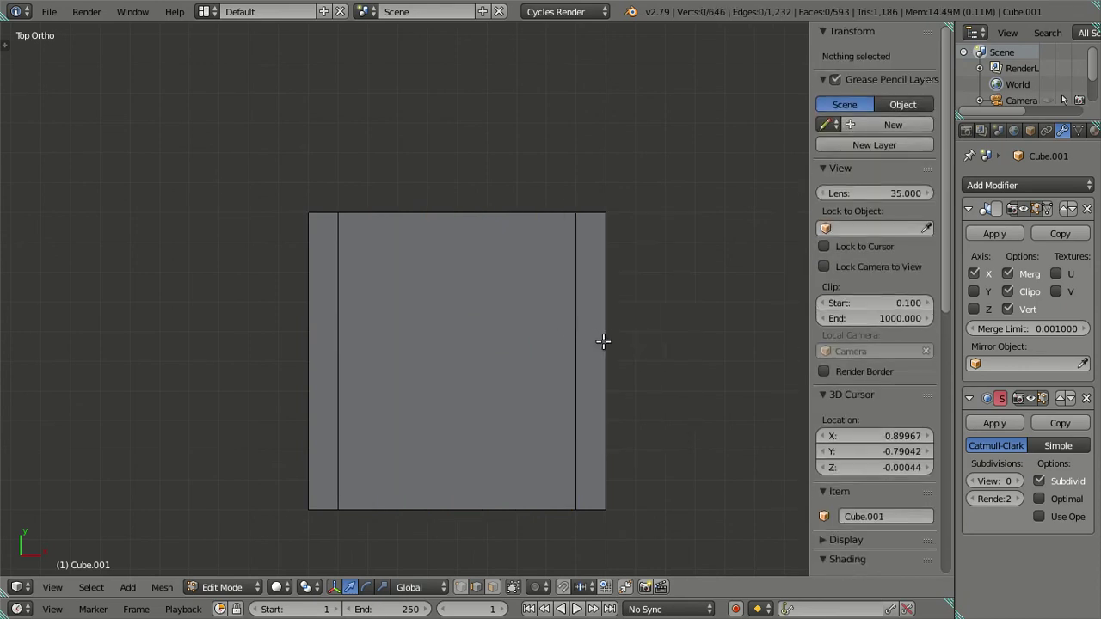
Step: Place nine evenly spaced loop cuts across the box part and clear the selection
key(ctrl+r)
scroll(up, 3)
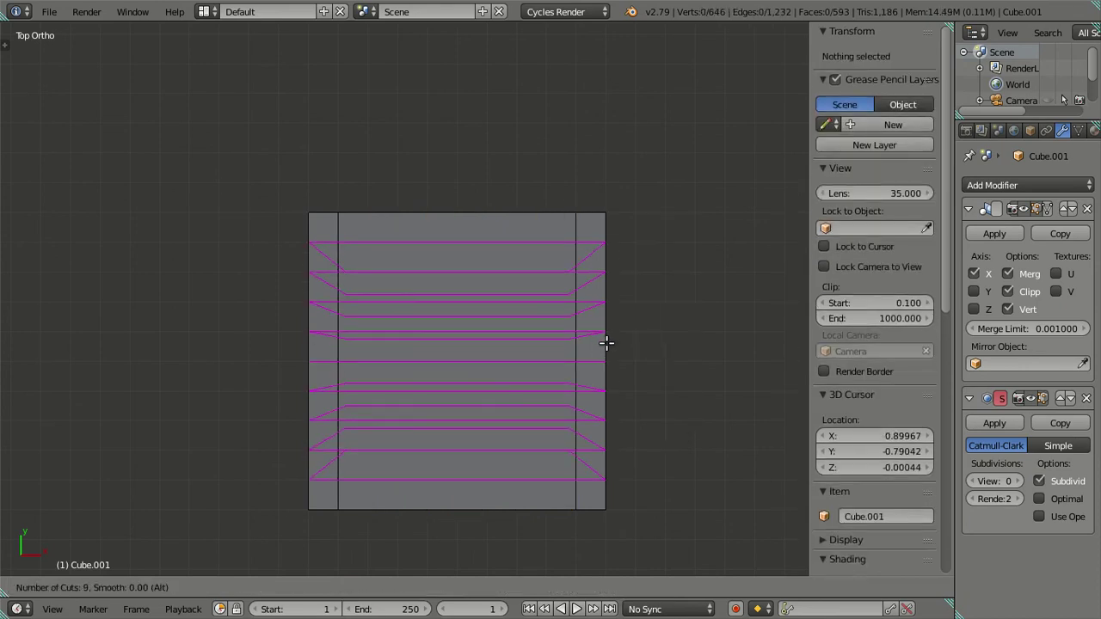
click(607, 343)
right_click(606, 343)
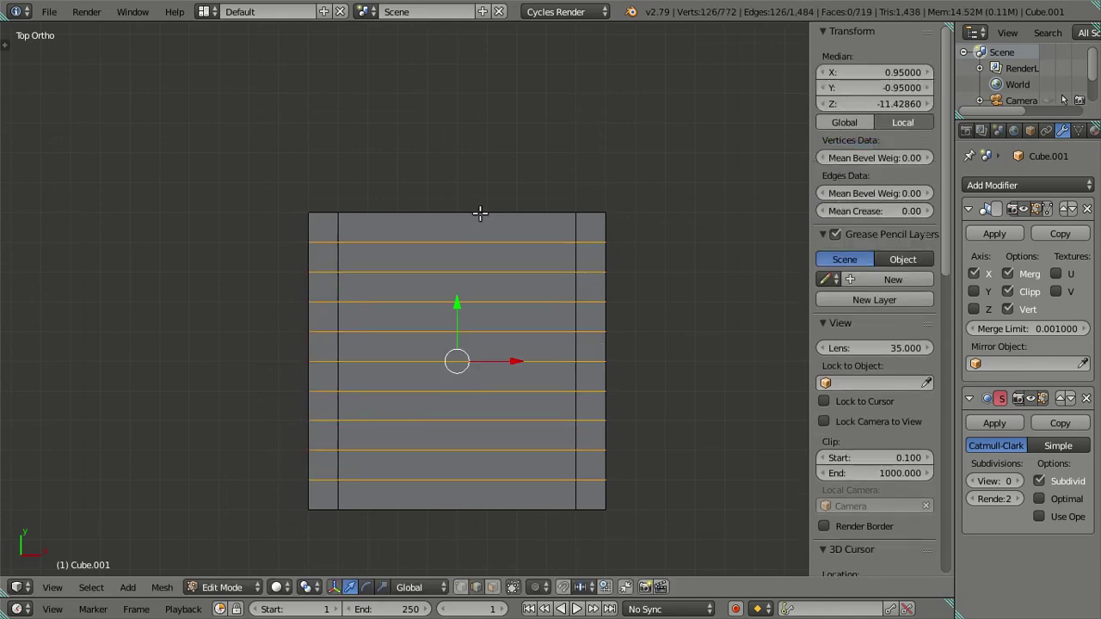
key(a)
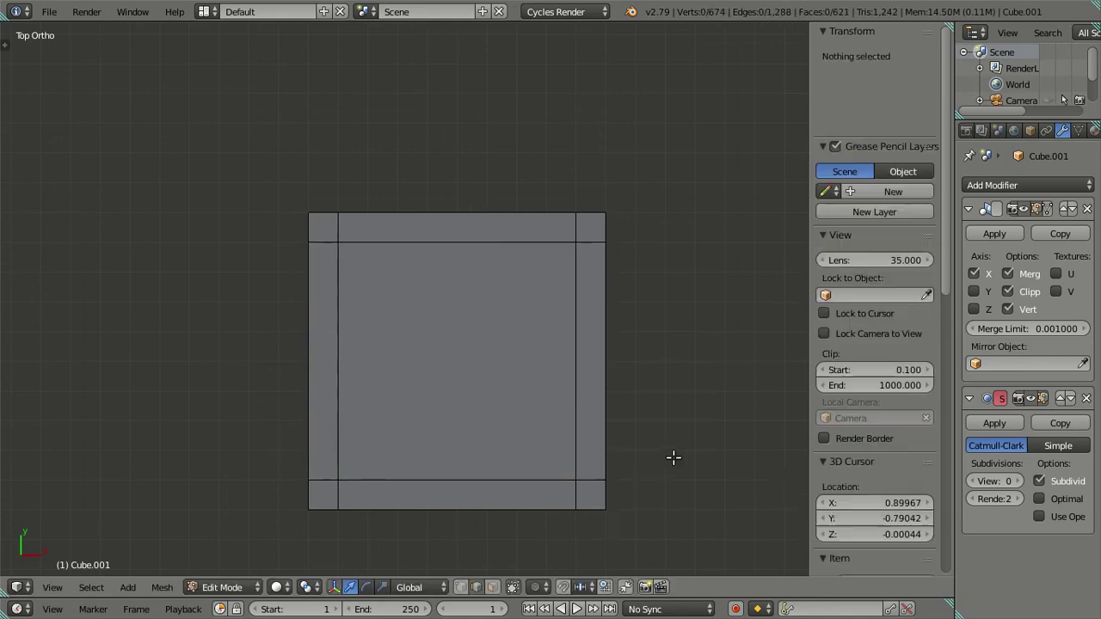
scroll(down, 3)
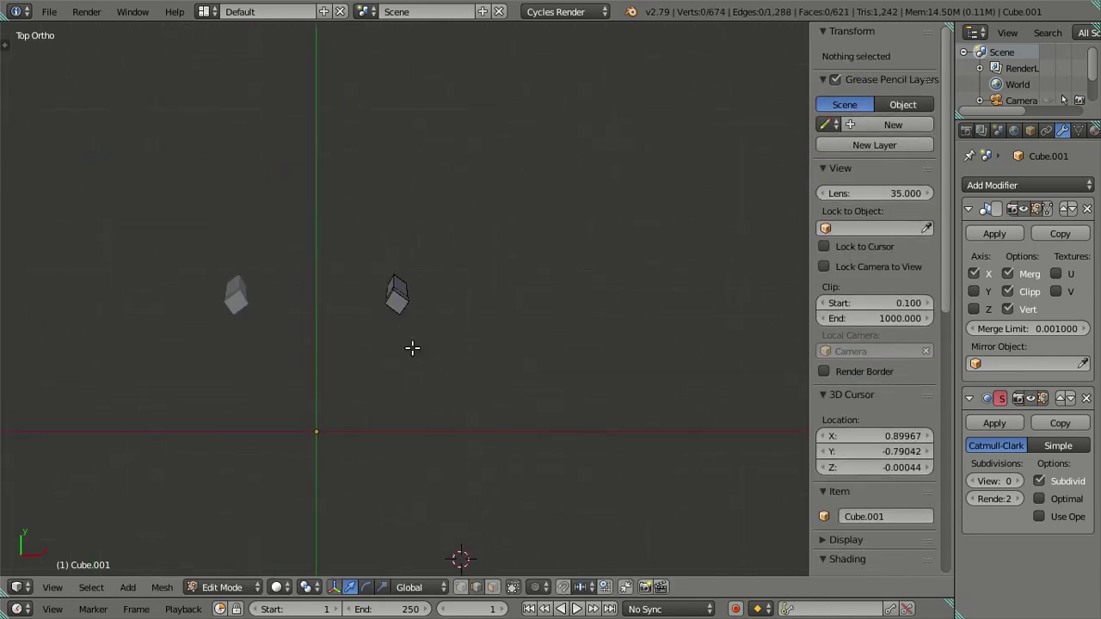
scroll(up, 3)
scroll(up, 3)
drag(336, 393, 419, 384)
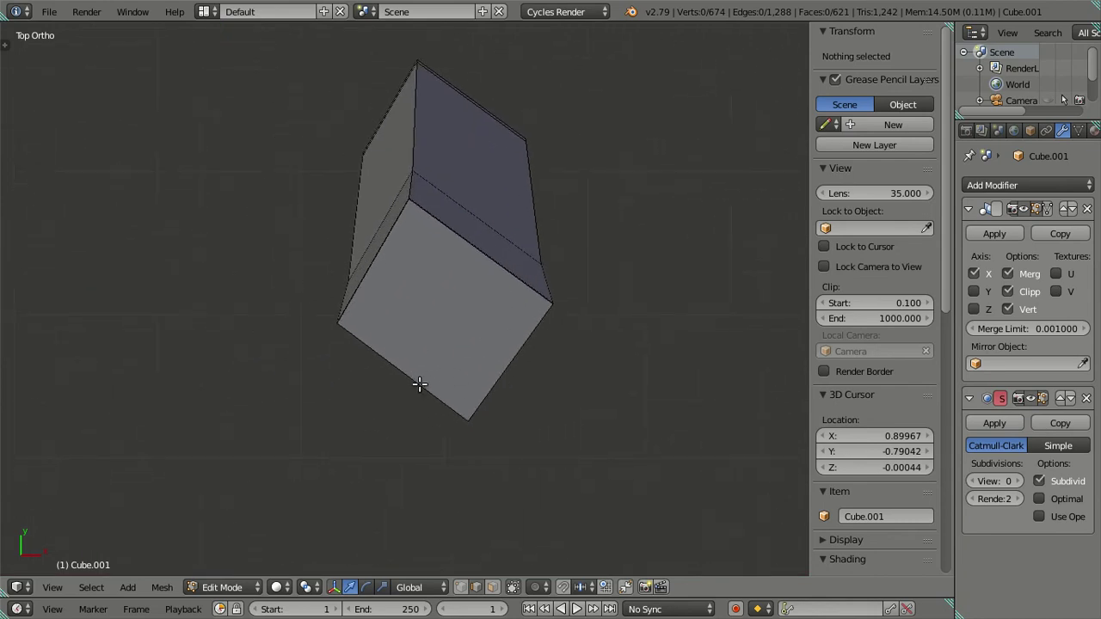
Step: Cut another set of evenly spaced loops across the box and dissolve them
key(ctrl+r)
scroll(up, 3)
click(411, 382)
right_click(408, 382)
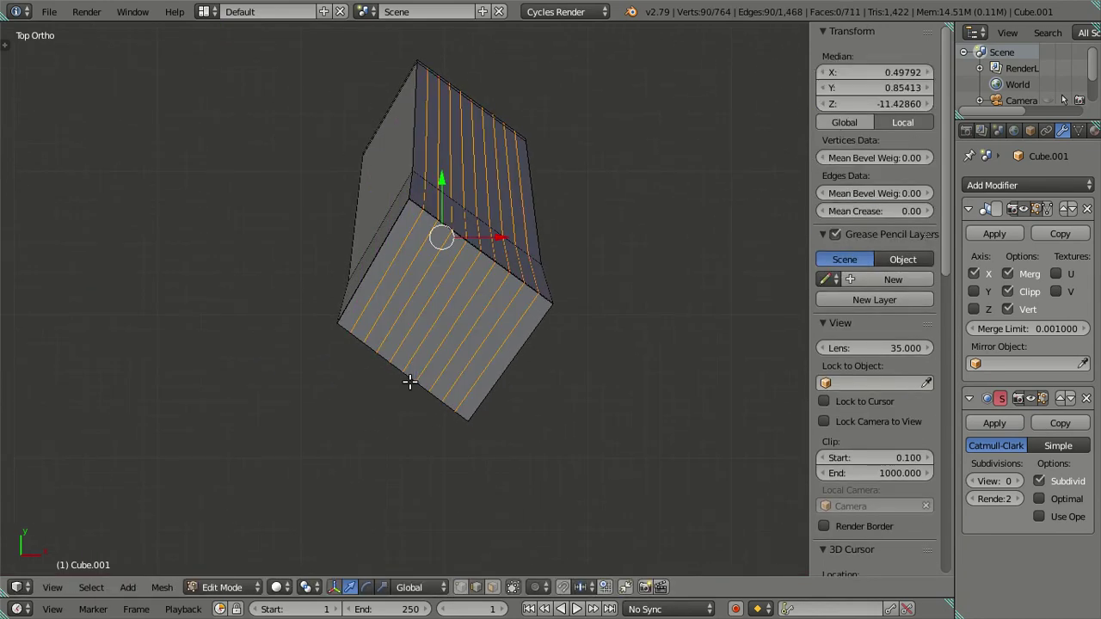
key(x)
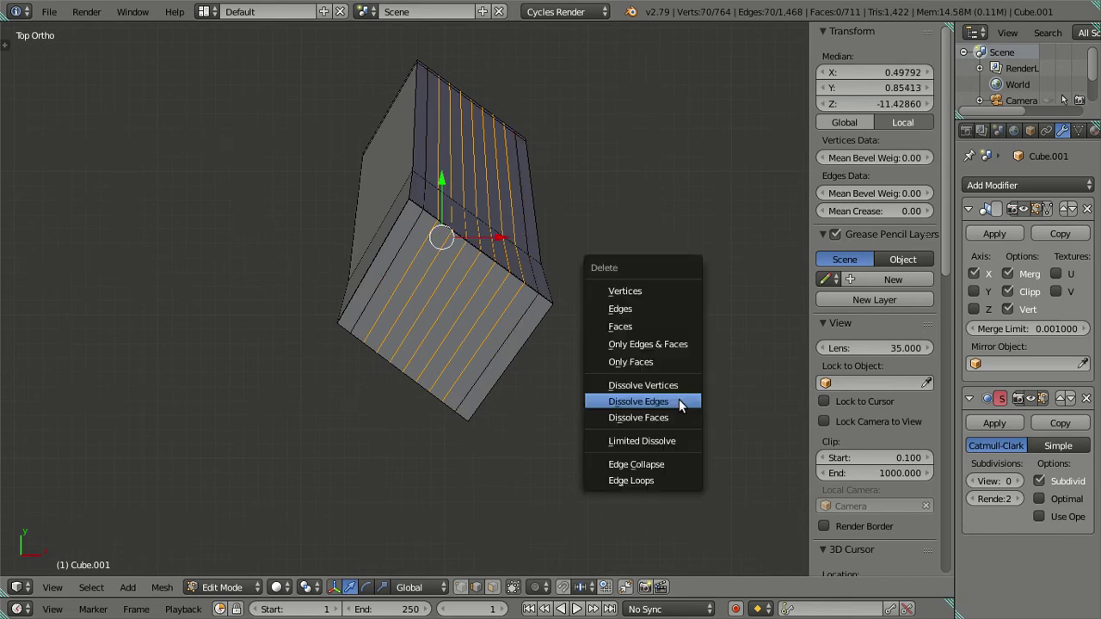
click(683, 399)
Step: Cut nine evenly spaced loops across the box's front face and bring up delete options
key(ctrl+r)
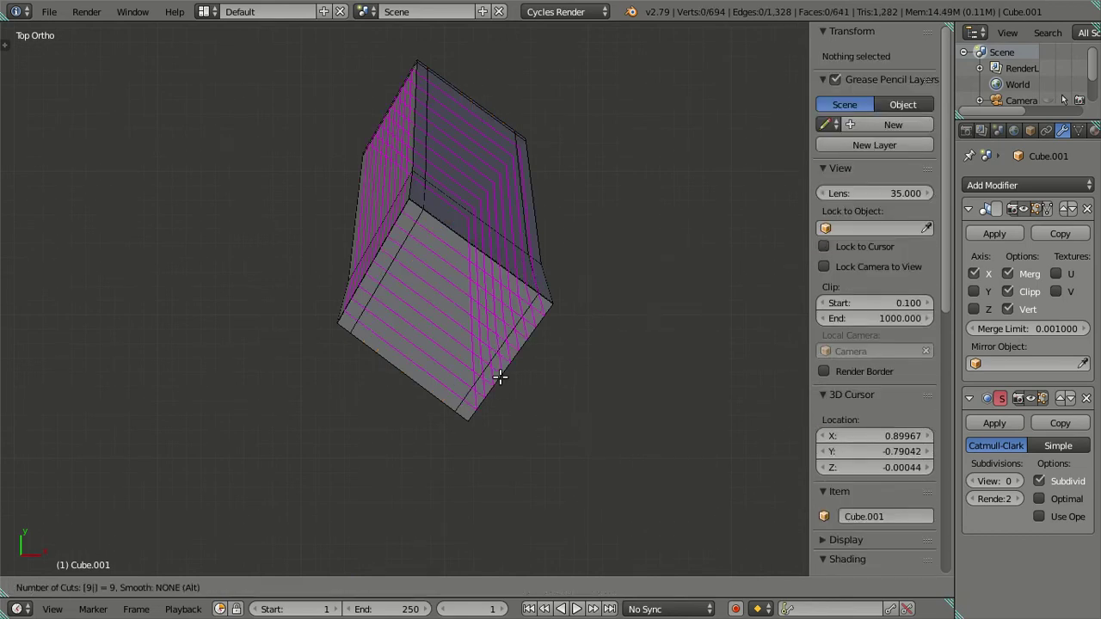
click(499, 377)
right_click(466, 381)
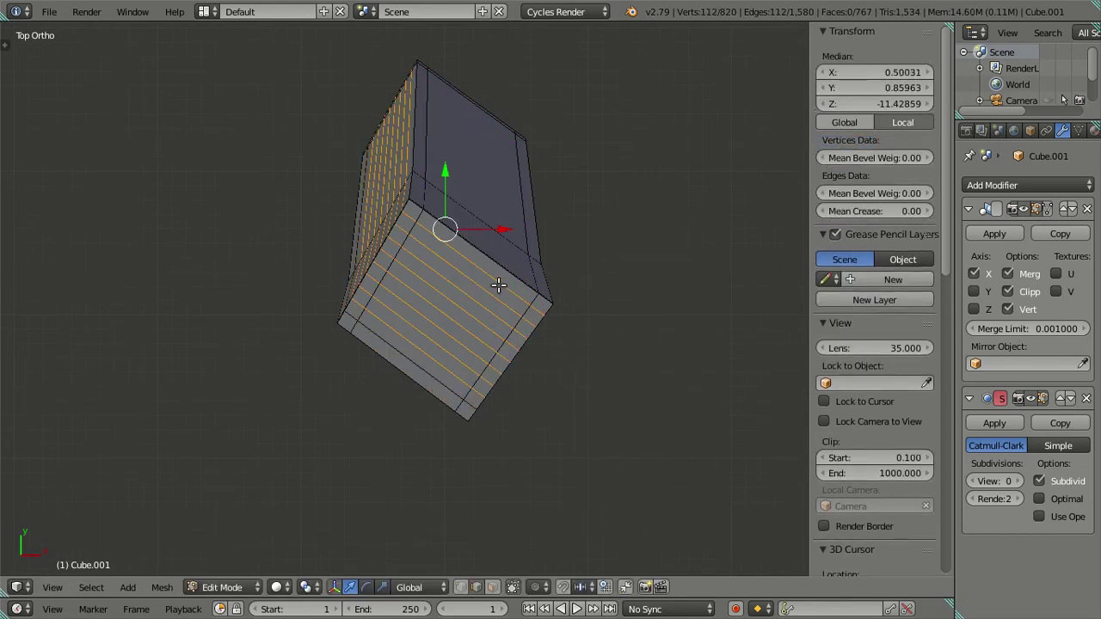
key(x)
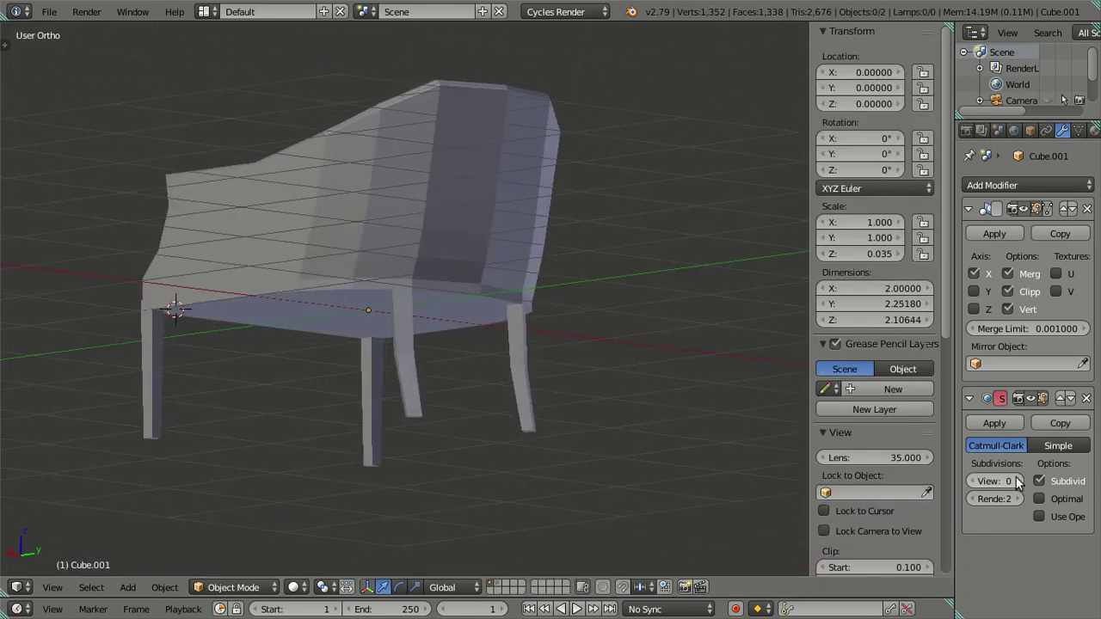
Step: Preview smoothing at level 2, reveal the hidden half, and shift the chair leg along Y
click(1019, 481)
drag(774, 439, 456, 344)
key(Tab)
key(alt+h)
key(a)
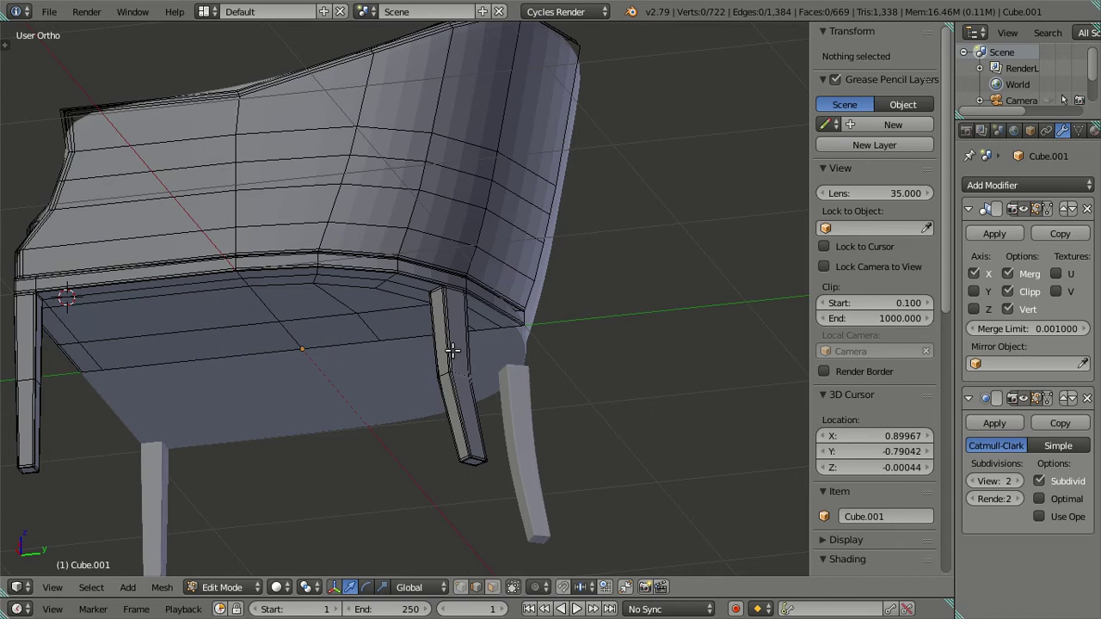
key(KP_3)
scroll(up, 3)
key(l)
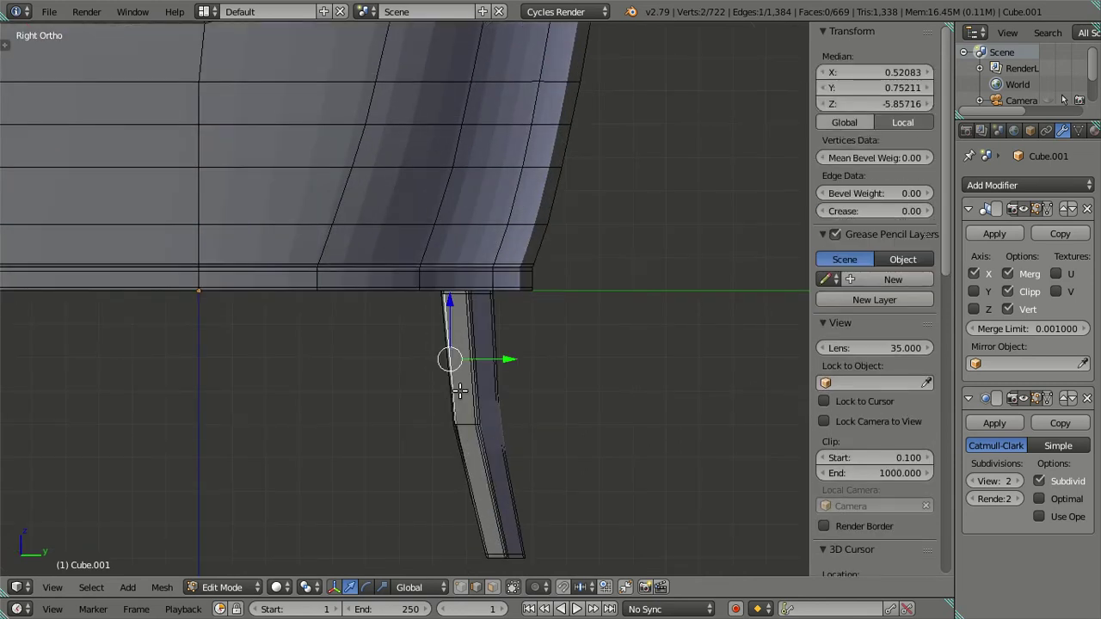
drag(552, 421, 540, 418)
Step: Nudge the leg slightly further along Y, checking it smoothed from under the seat
drag(541, 417, 514, 352)
key(Tab)
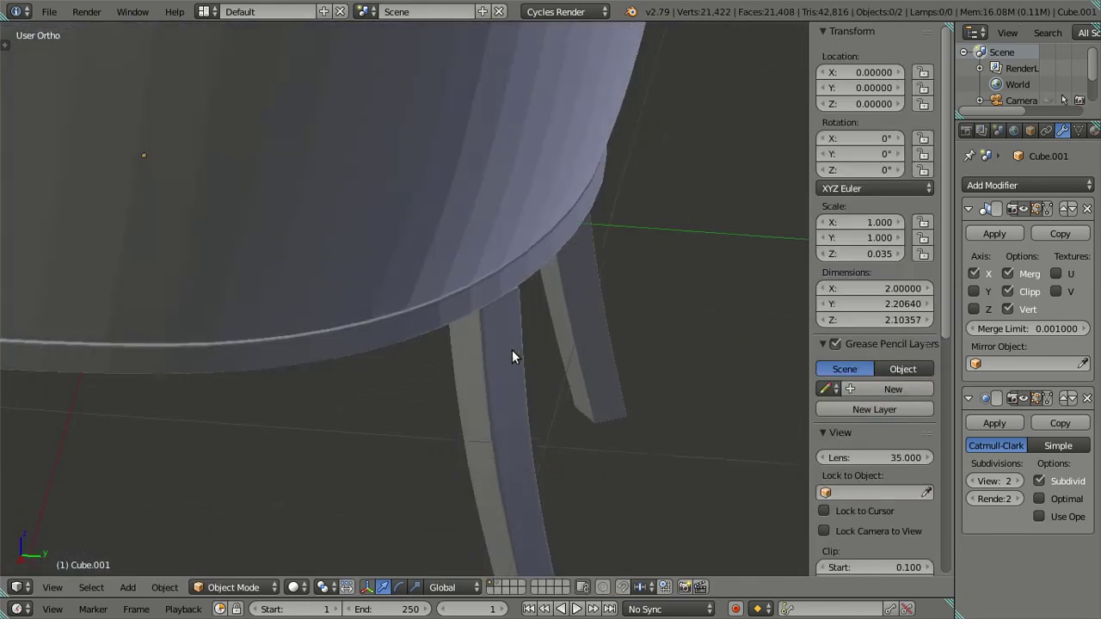
scroll(up, 3)
scroll(up, 3)
drag(367, 319, 491, 218)
key(Tab)
drag(568, 410, 560, 405)
key(Tab)
drag(560, 405, 509, 318)
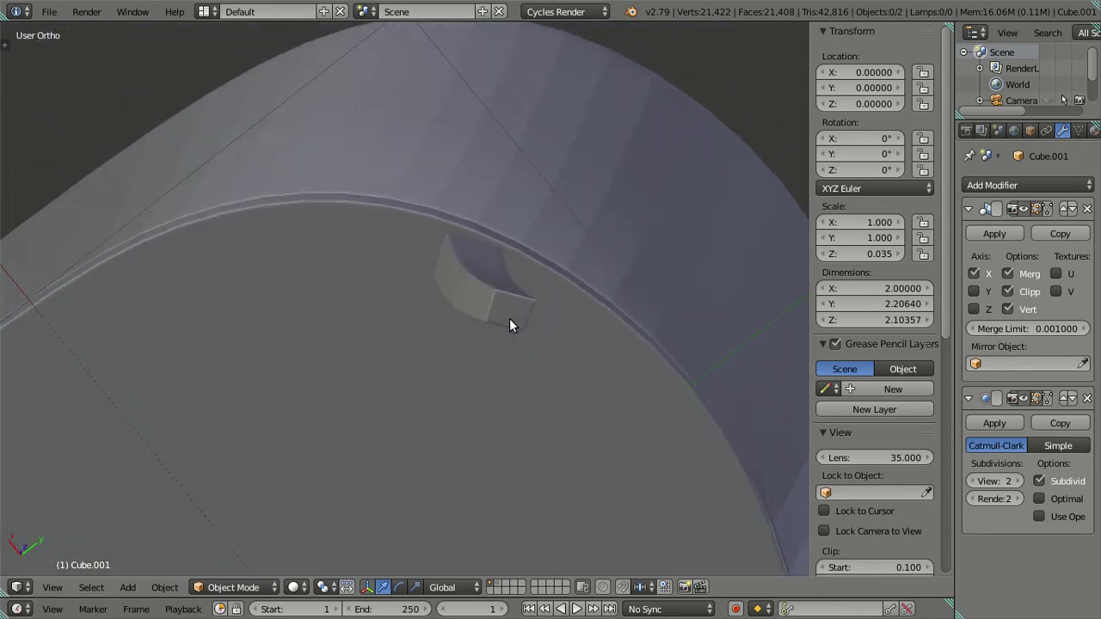
Step: Rotate the leg slightly about the Z axis beneath the seat
key(Tab)
scroll(up, 3)
drag(594, 369, 570, 410)
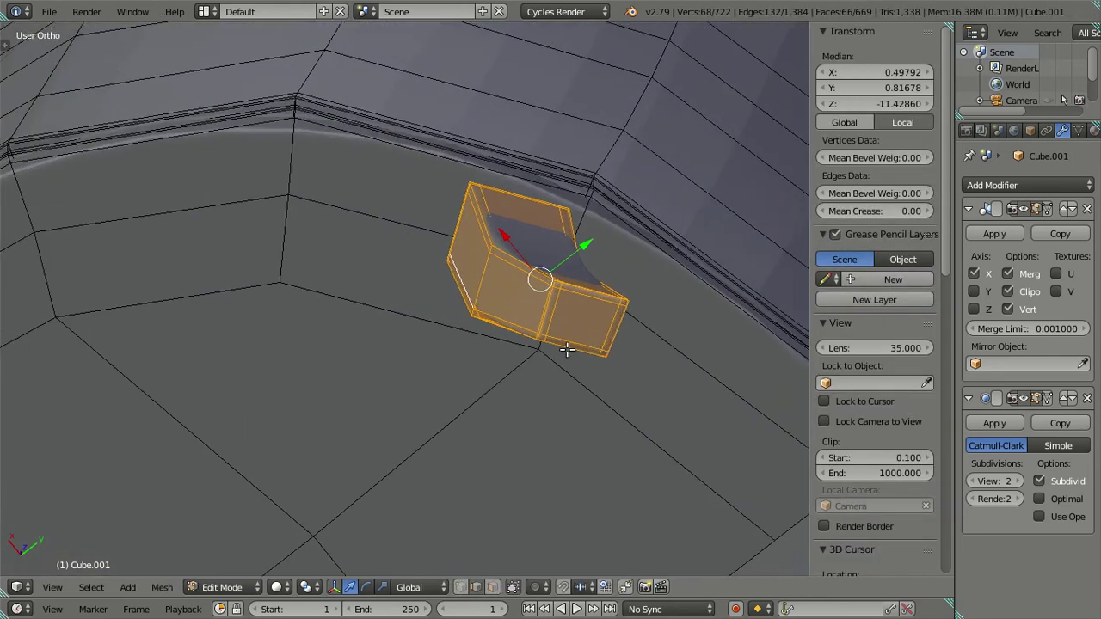
scroll(up, 3)
scroll(up, 3)
key(r)
key(z)
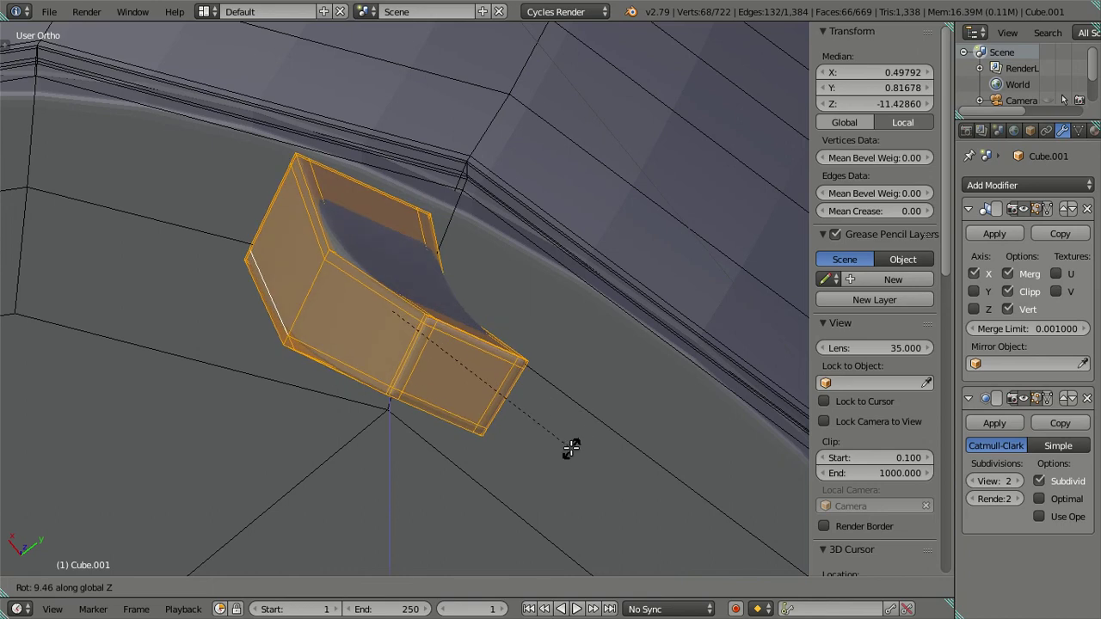
key(Escape)
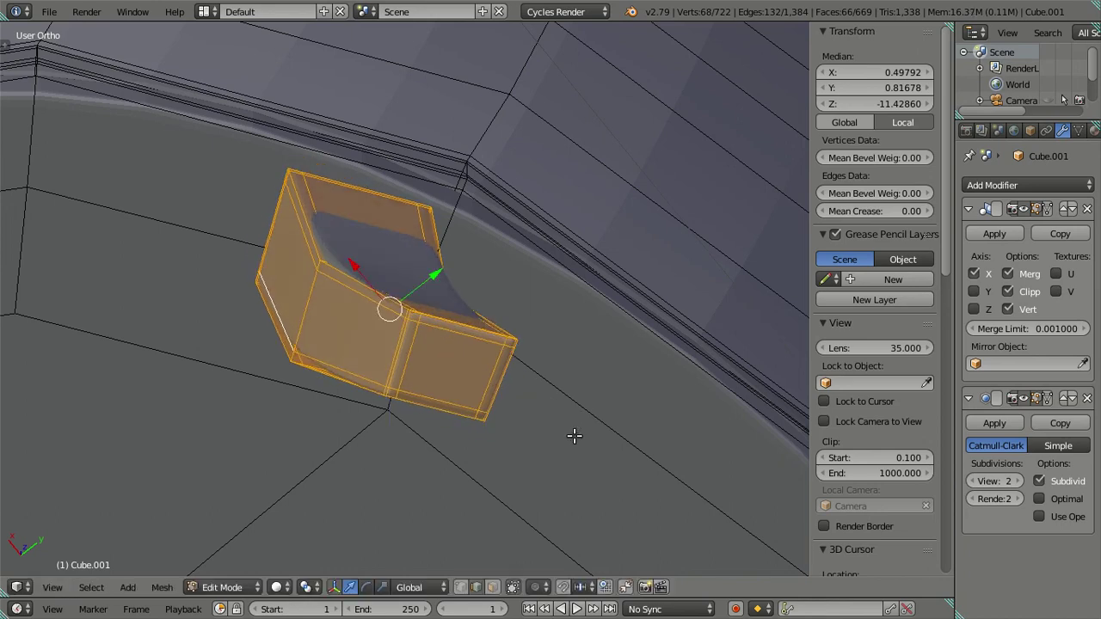
key(r)
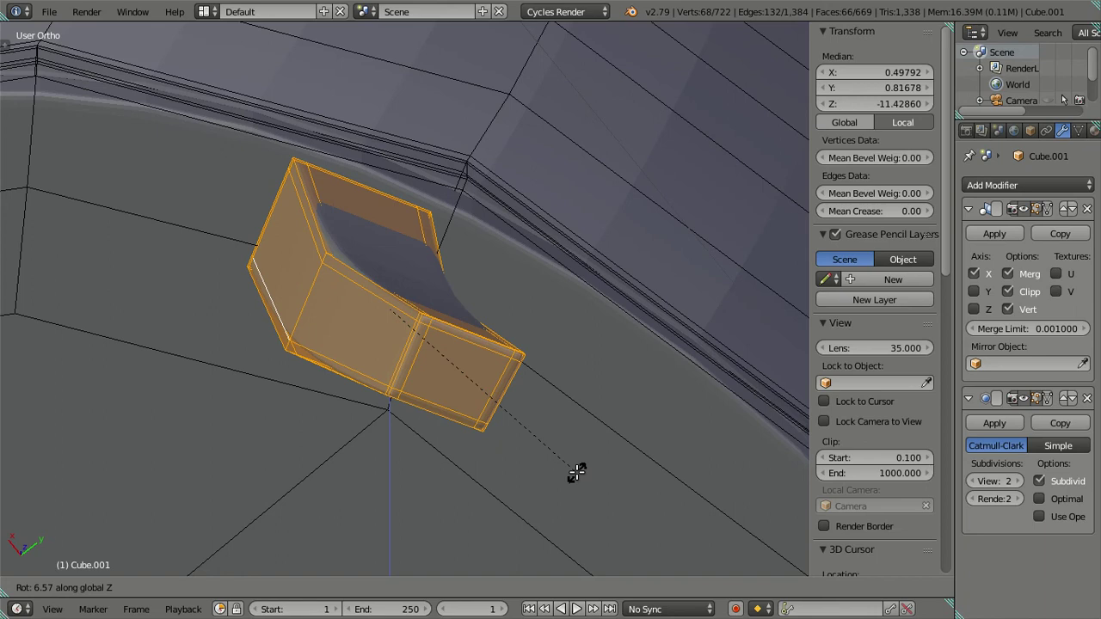
key(Return)
Step: Inspect the smoothed seat underside, then set the subdivision preview back to 0
key(Tab)
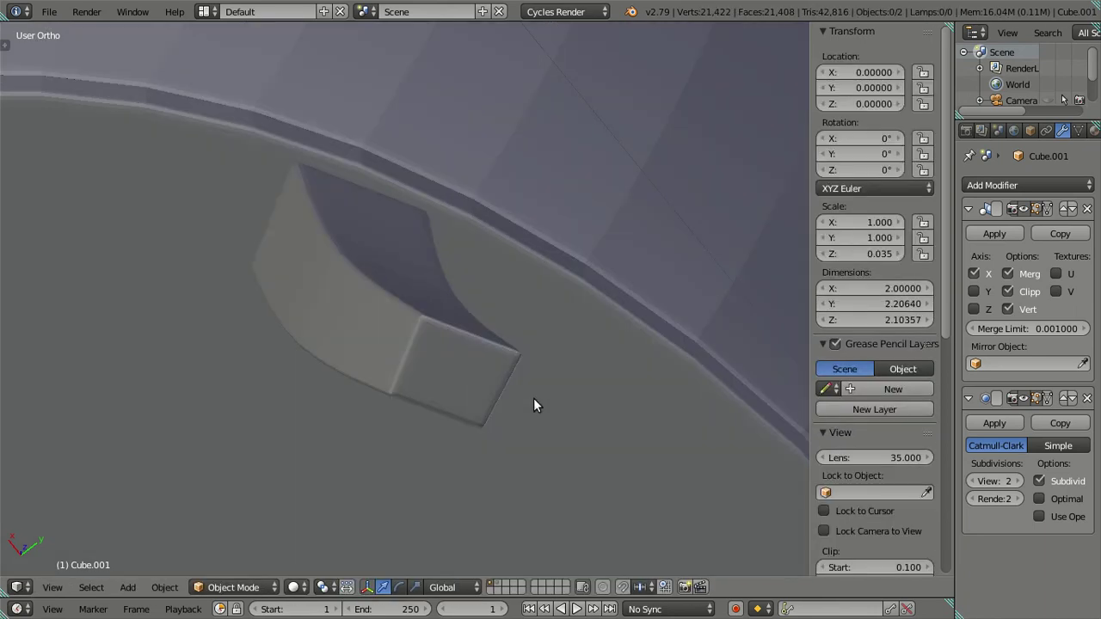
scroll(down, 3)
scroll(down, 3)
drag(427, 376, 567, 365)
key(Tab)
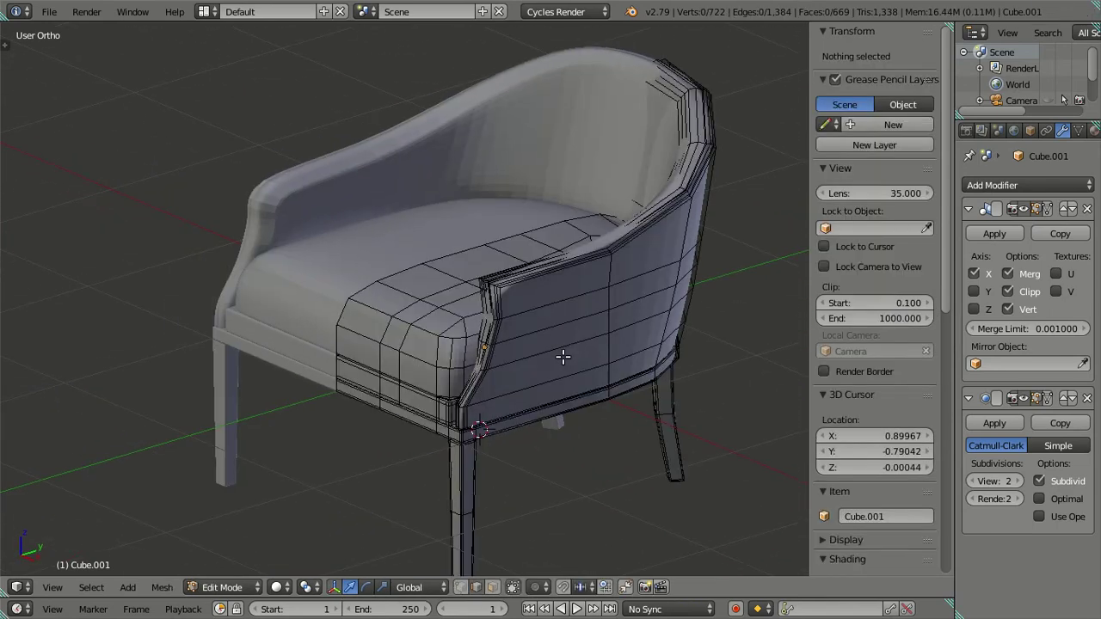
scroll(up, 3)
scroll(up, 3)
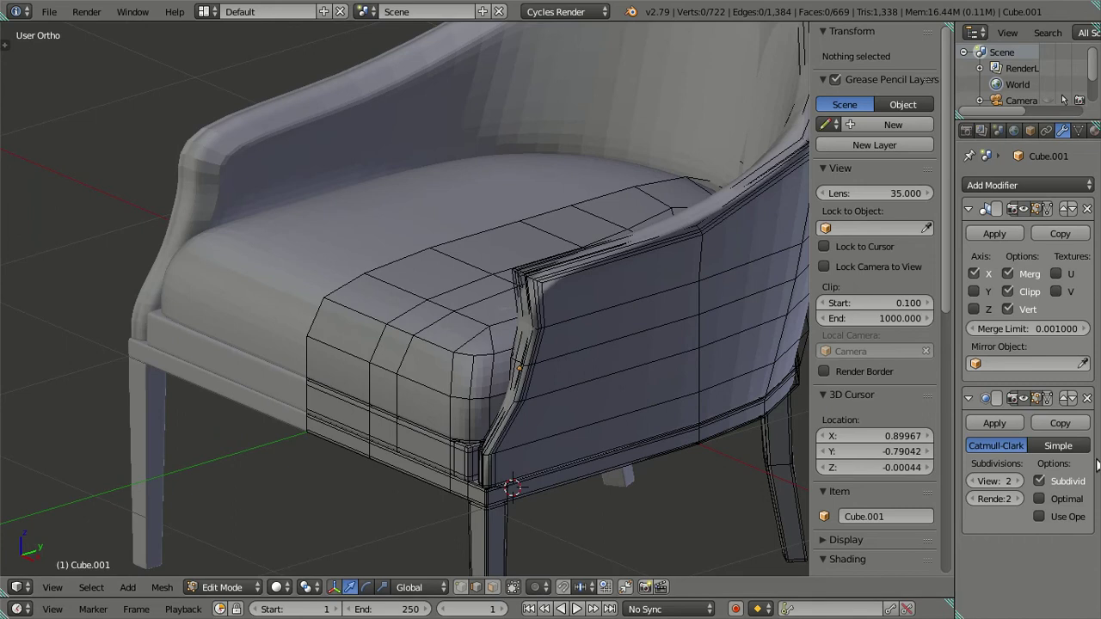
click(971, 482)
scroll(down, 3)
scroll(down, 3)
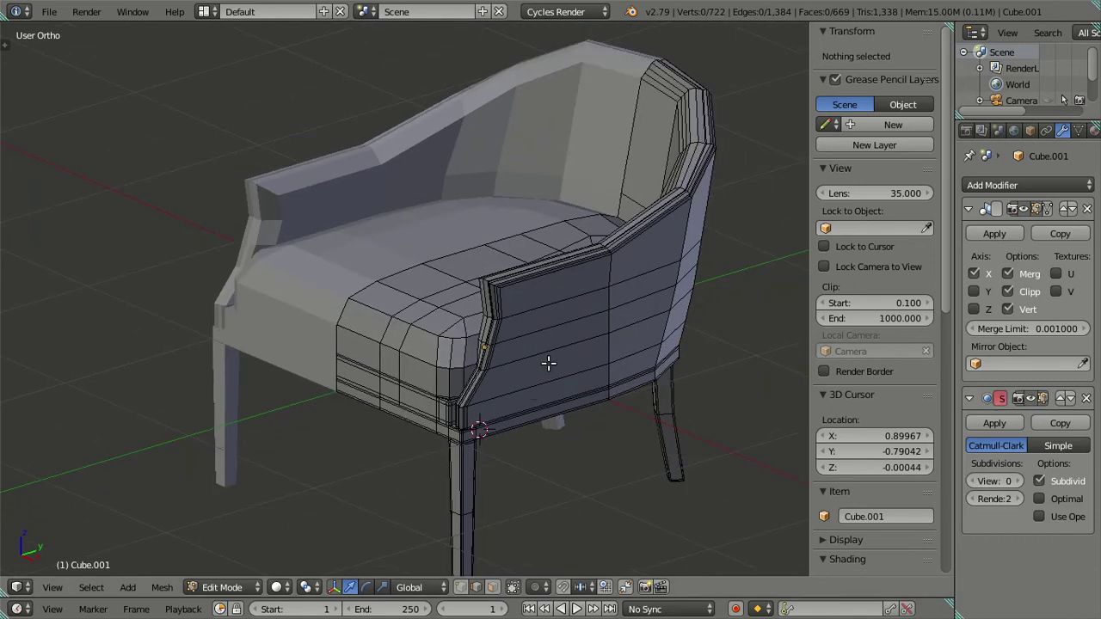
scroll(up, 3)
key(Tab)
key(Tab)
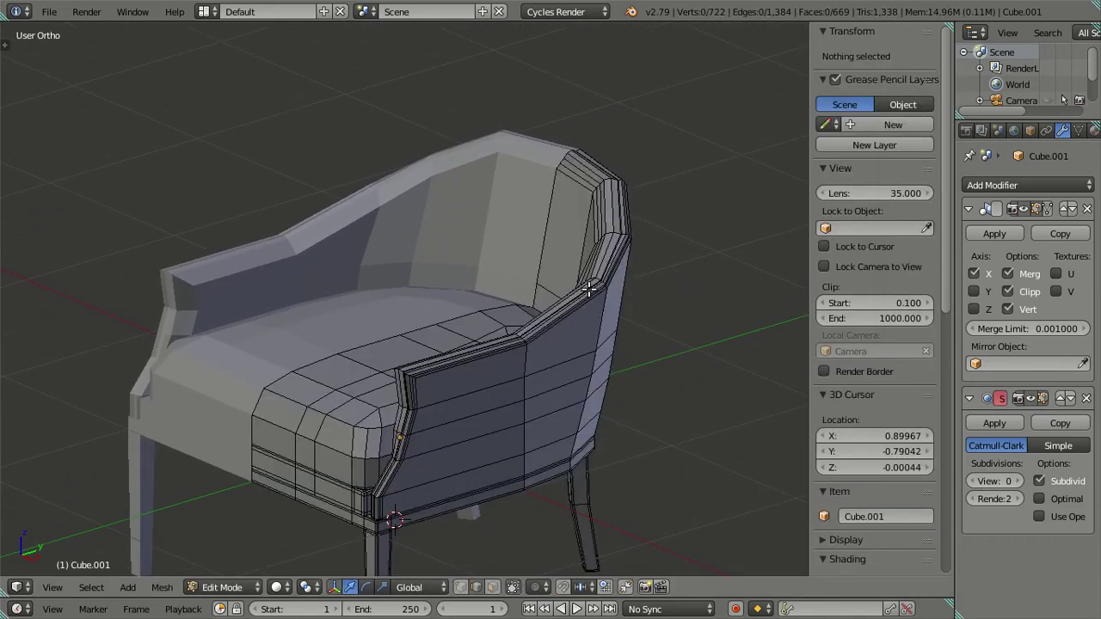
key(Tab)
Step: Create a new material for the chair object
right_click(600, 275)
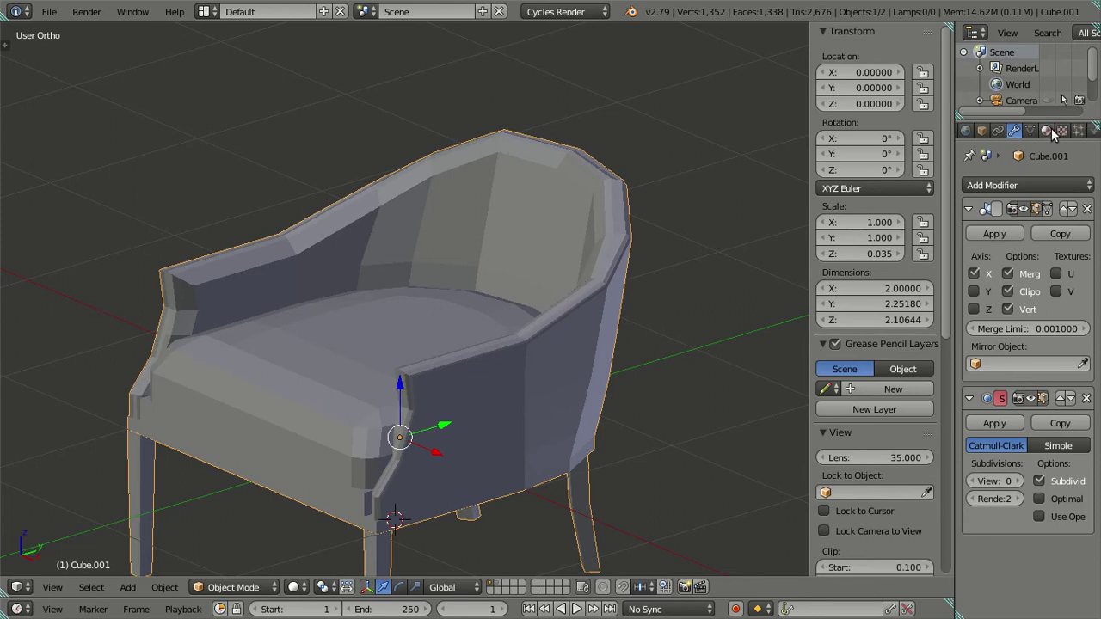
click(1046, 129)
click(972, 237)
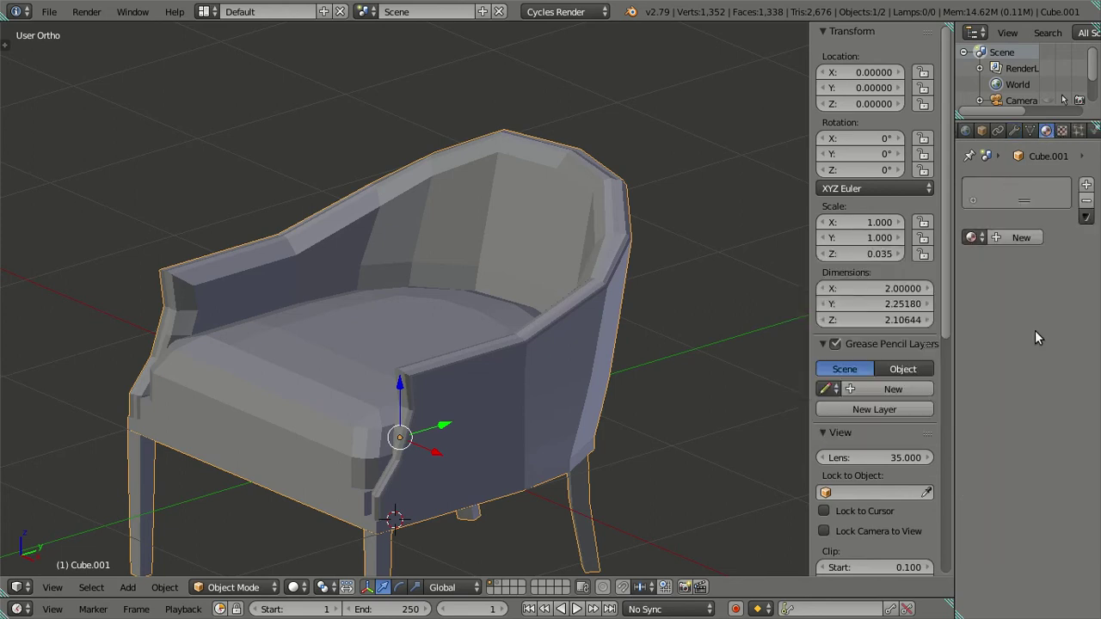
click(1017, 238)
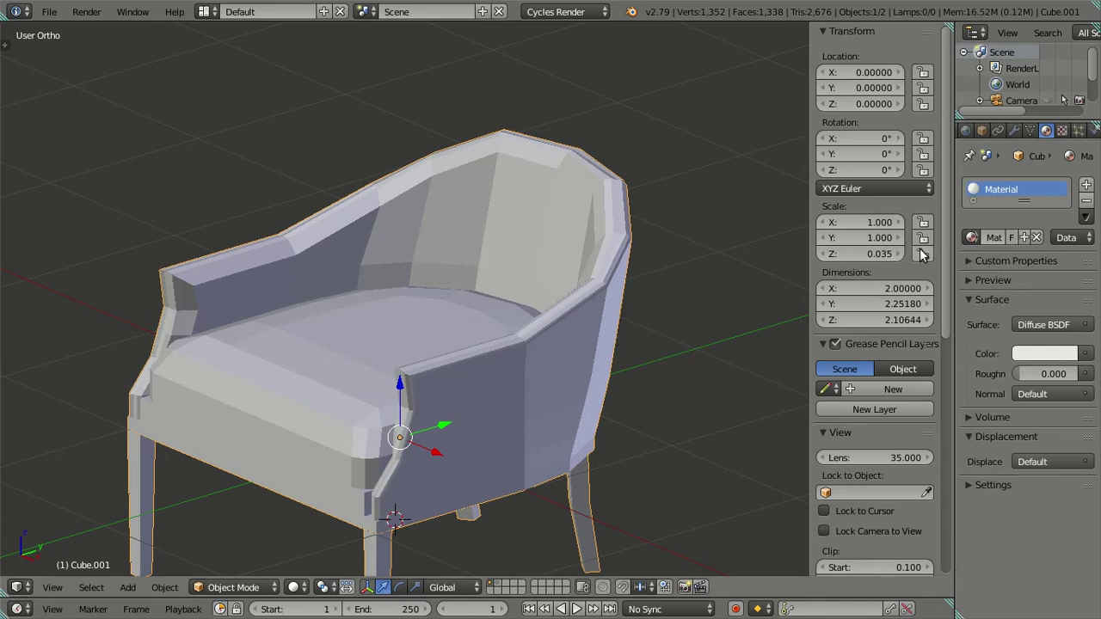
Step: In Edit Mode, select the face loop along the chair arm's rim
drag(611, 314, 551, 295)
key(a)
scroll(up, 3)
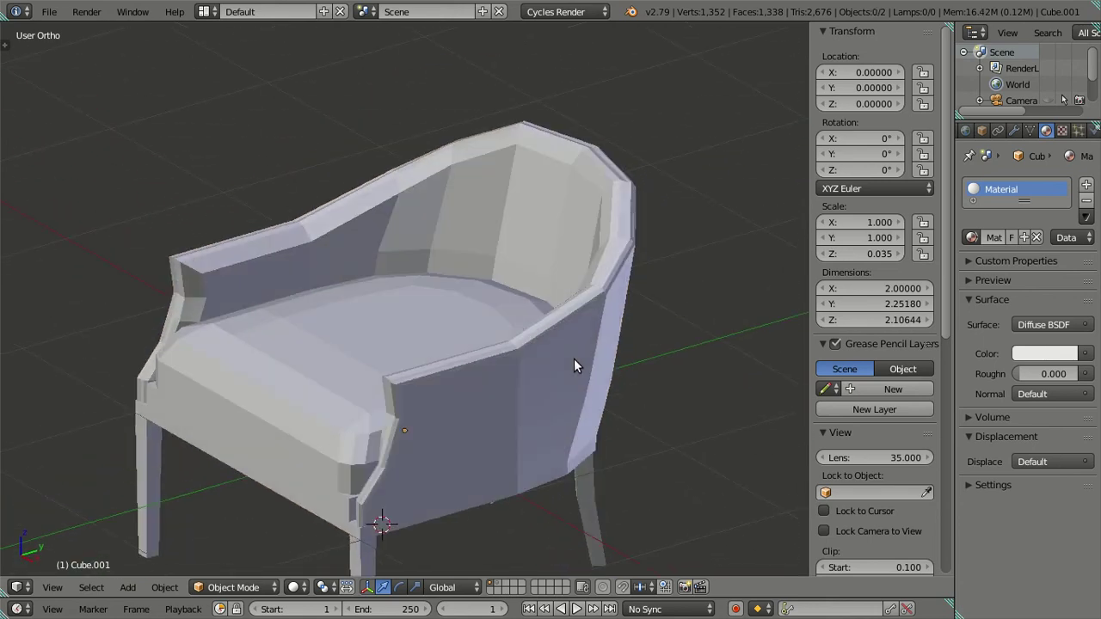
key(Tab)
scroll(up, 3)
scroll(up, 3)
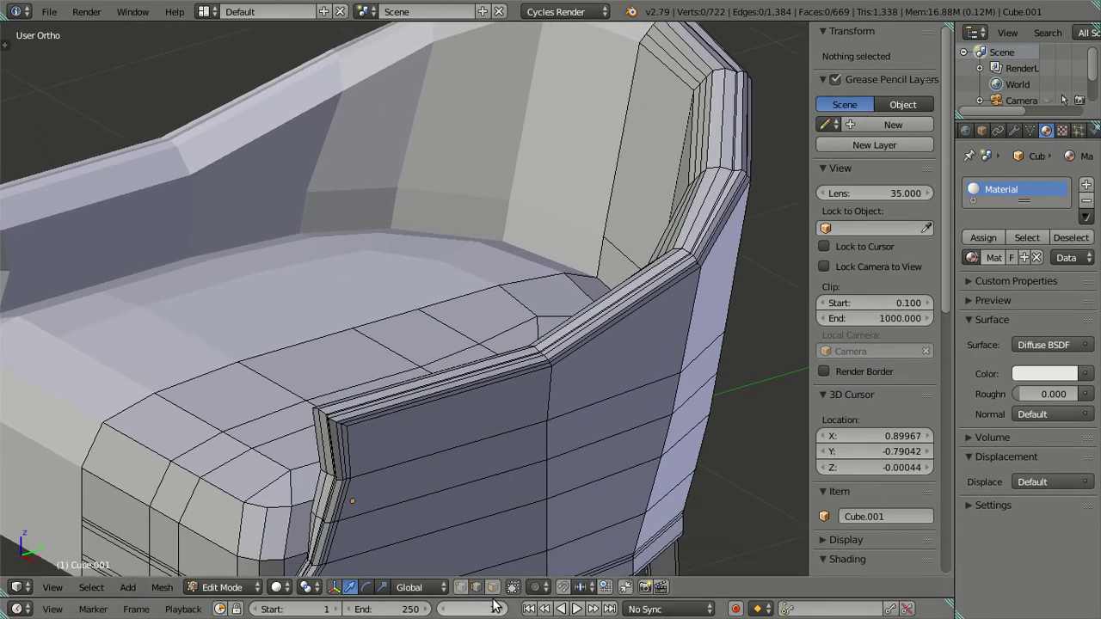
drag(497, 552, 411, 300)
scroll(up, 3)
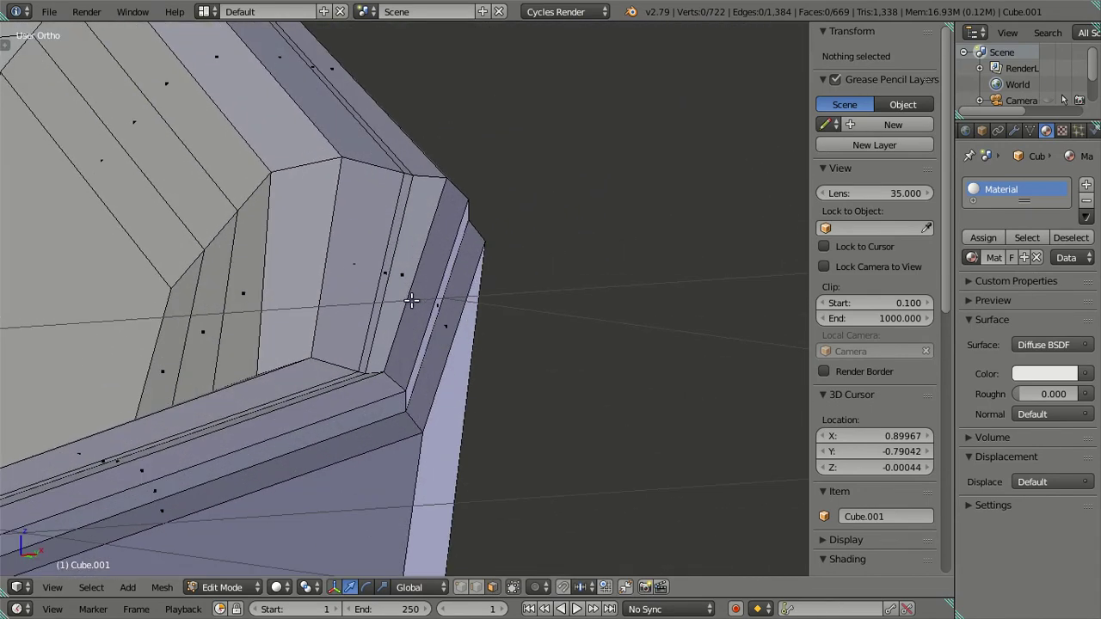
scroll(up, 3)
right_click(418, 113)
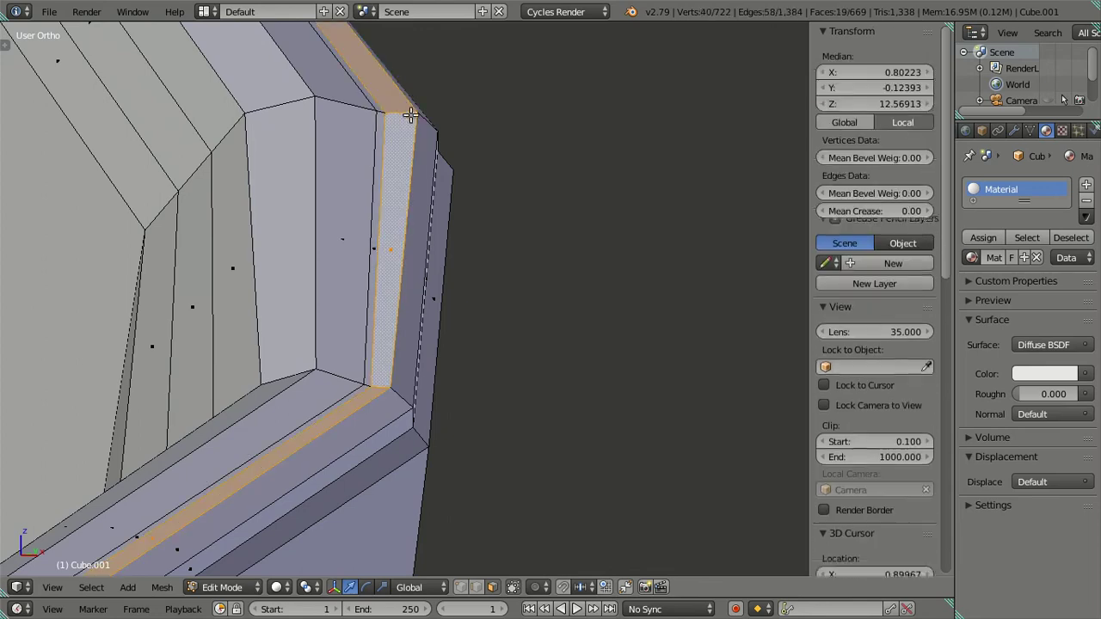
drag(423, 118, 531, 201)
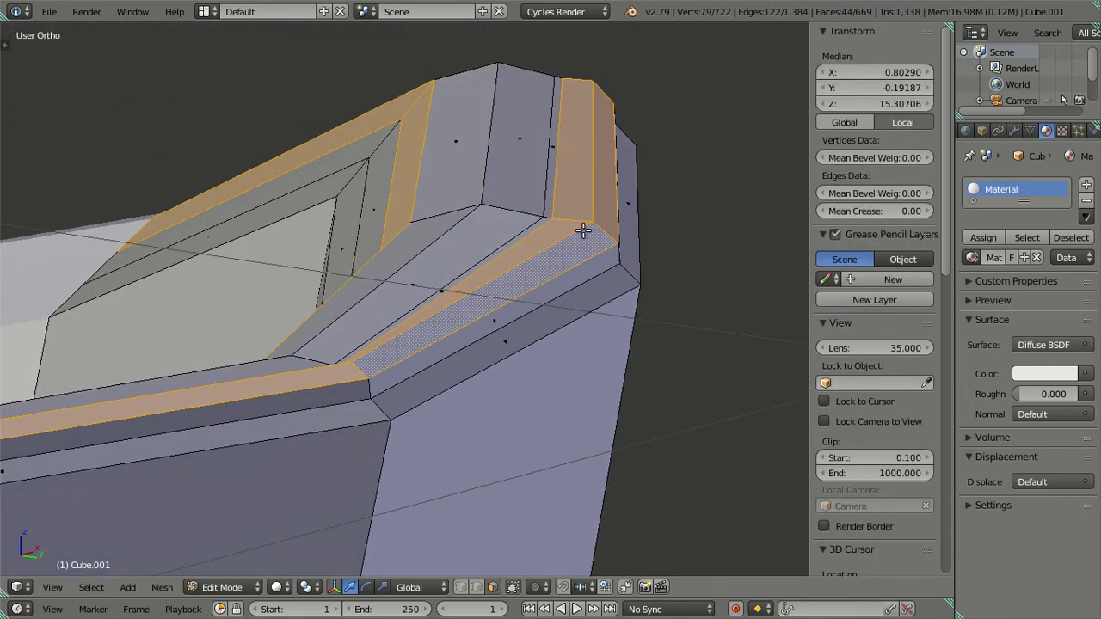
drag(588, 240, 519, 344)
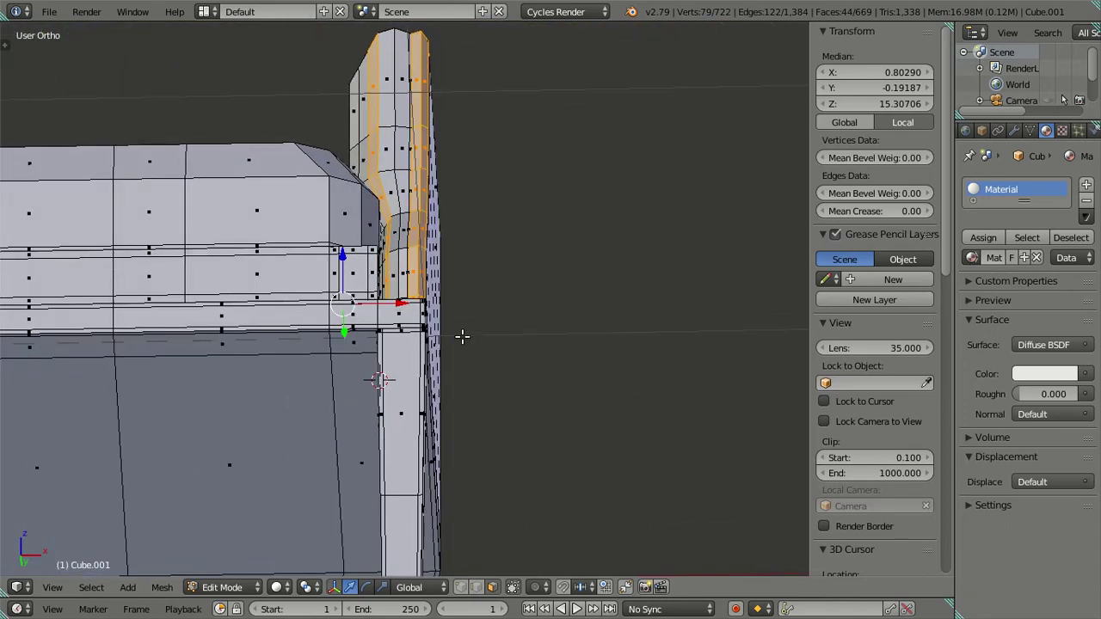
key(Tab)
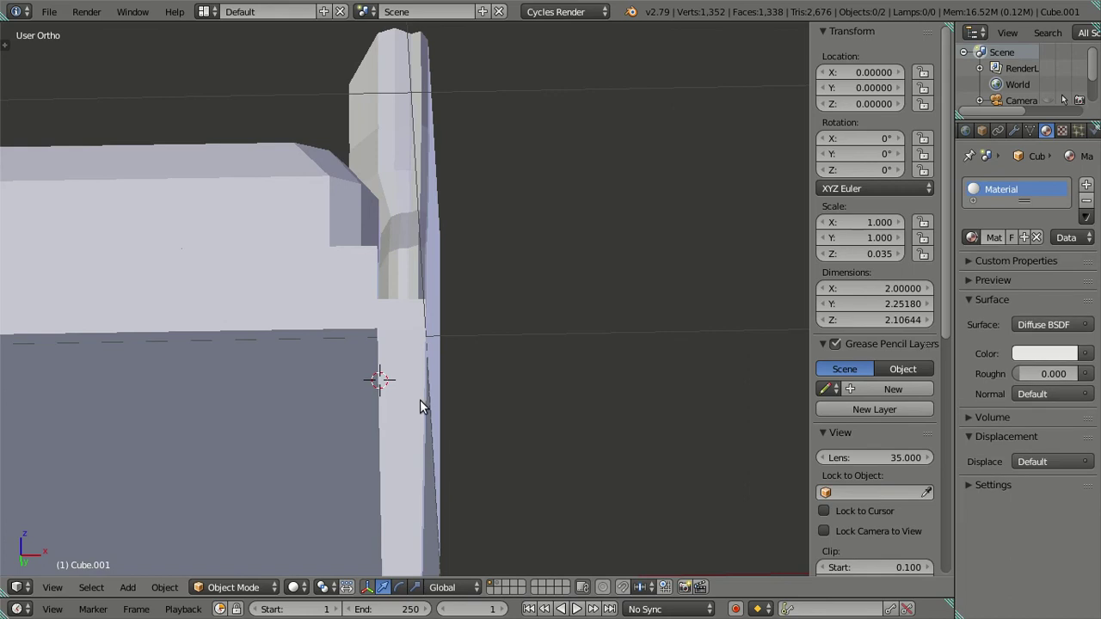
key(Tab)
Step: Try selecting the connected bottom rim panel and leg, then clear the selection
drag(460, 429, 646, 203)
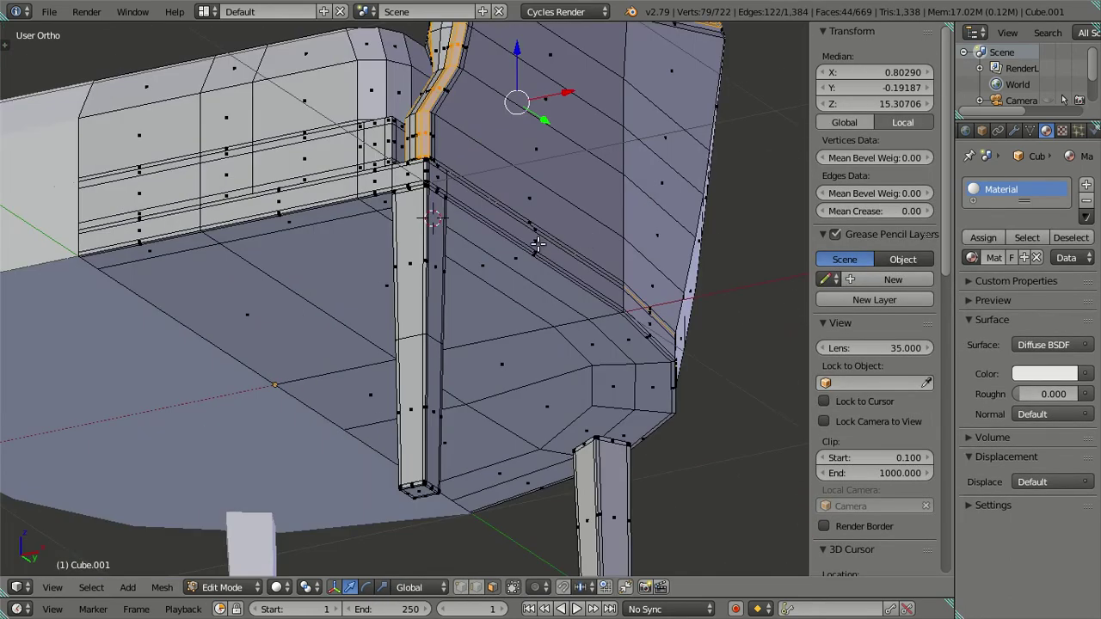
key(l)
key(l)
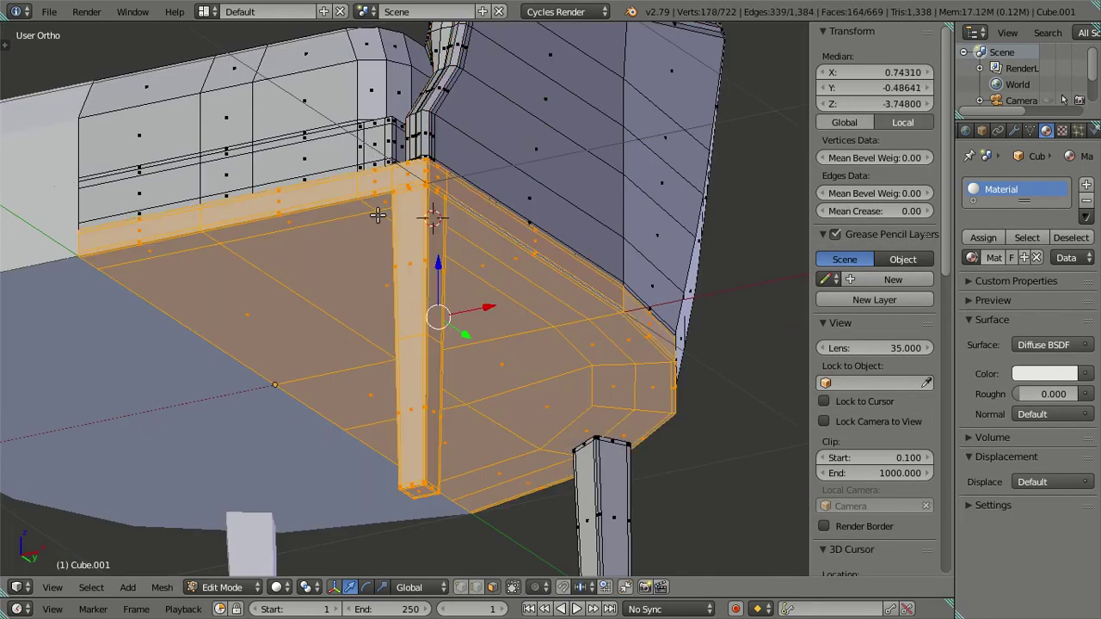
key(l)
key(a)
drag(598, 476, 489, 332)
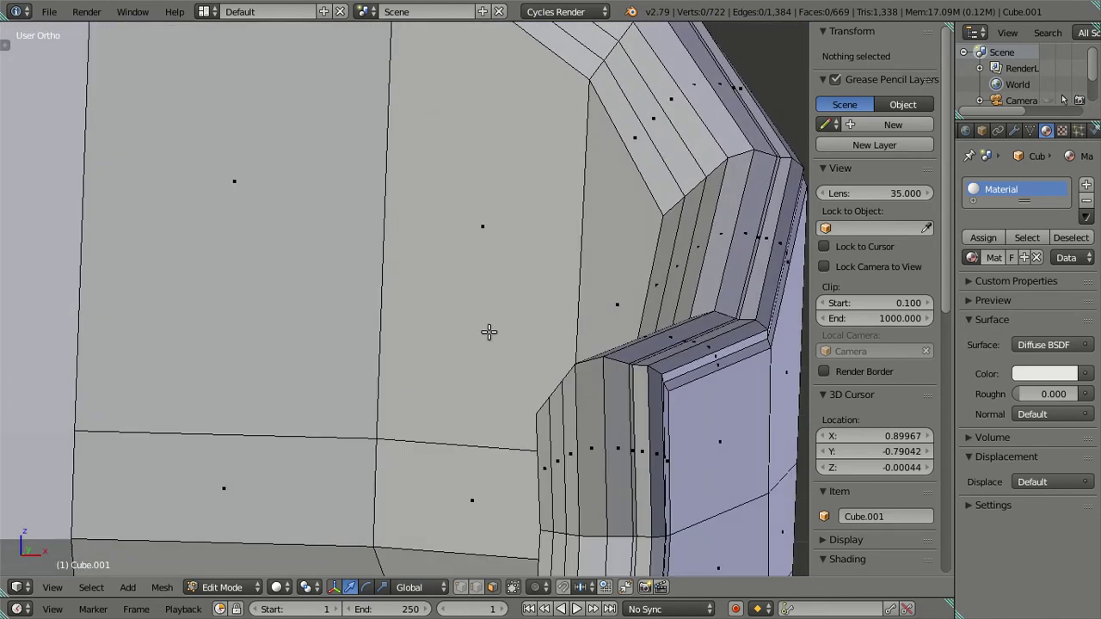
drag(691, 357, 510, 412)
Step: Select edge loops along the chair rim and check them in wireframe
right_click(498, 476)
right_click(504, 474)
drag(304, 212, 277, 200)
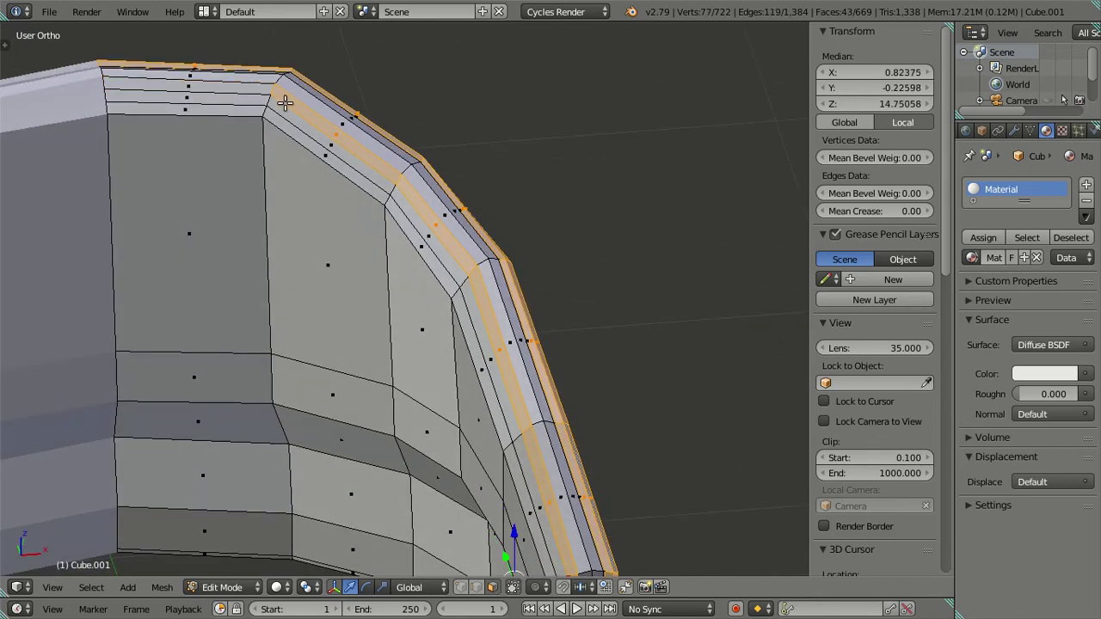
right_click(535, 465)
drag(536, 464, 664, 294)
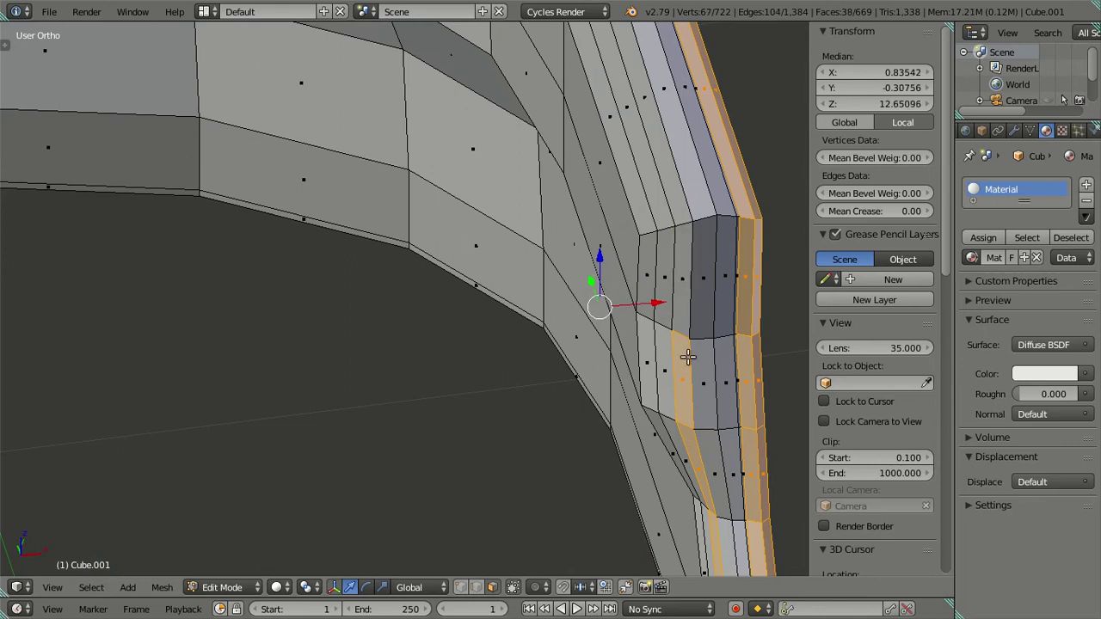
key(z)
key(z)
scroll(up, 3)
scroll(up, 3)
drag(578, 189, 577, 307)
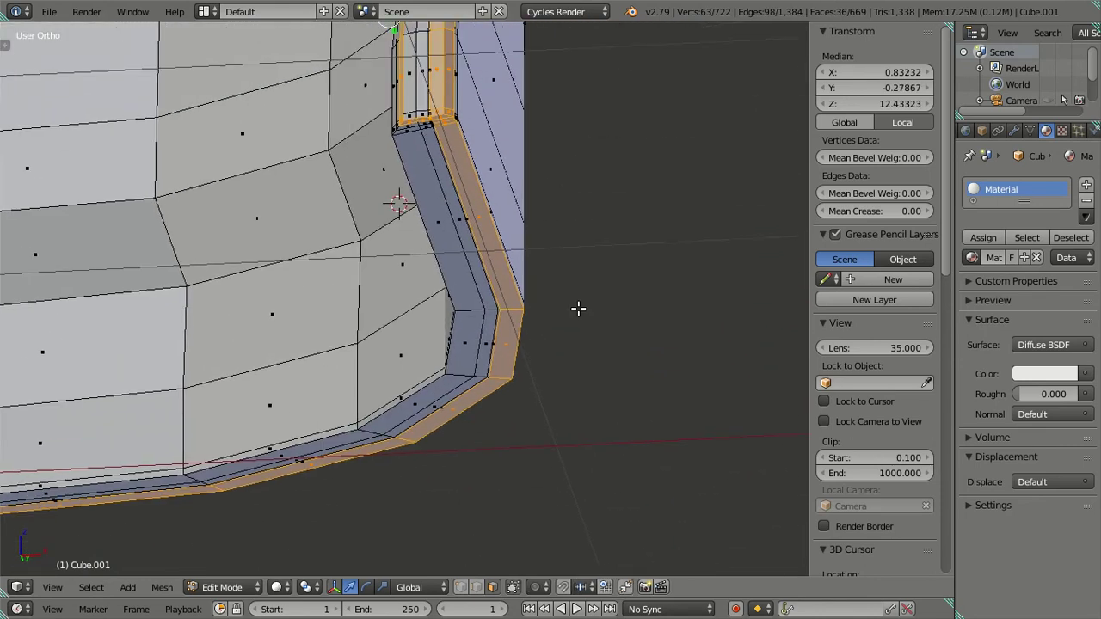
drag(415, 126, 568, 263)
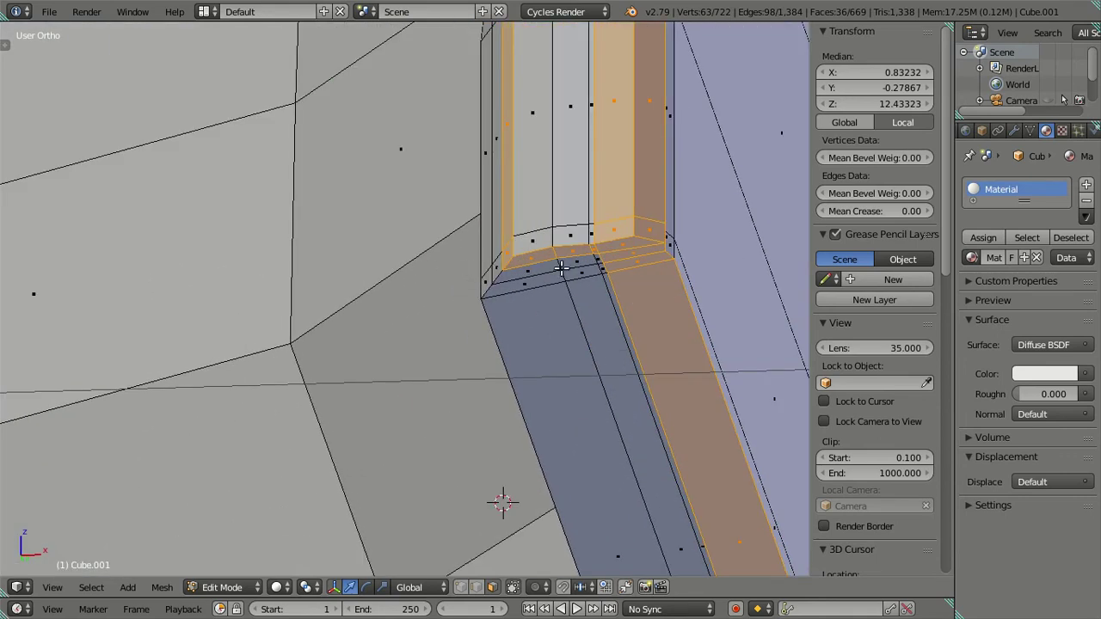
scroll(up, 3)
scroll(up, 3)
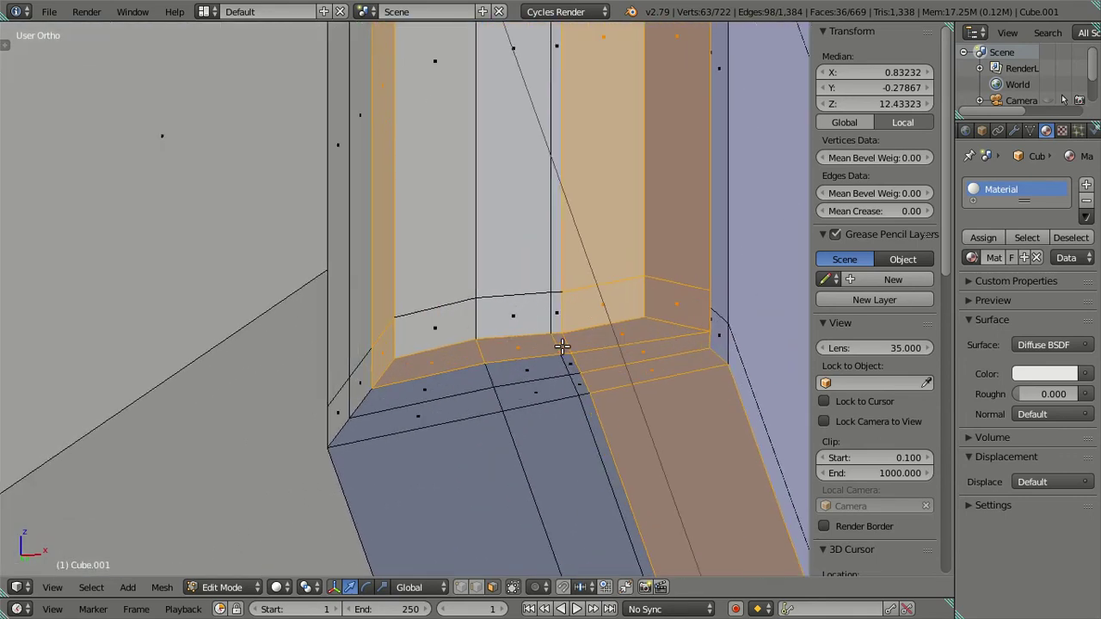
Step: Deselect stray faces on the bottom bevel strip and the thin left strips
click(508, 349)
click(462, 356)
click(385, 356)
click(383, 294)
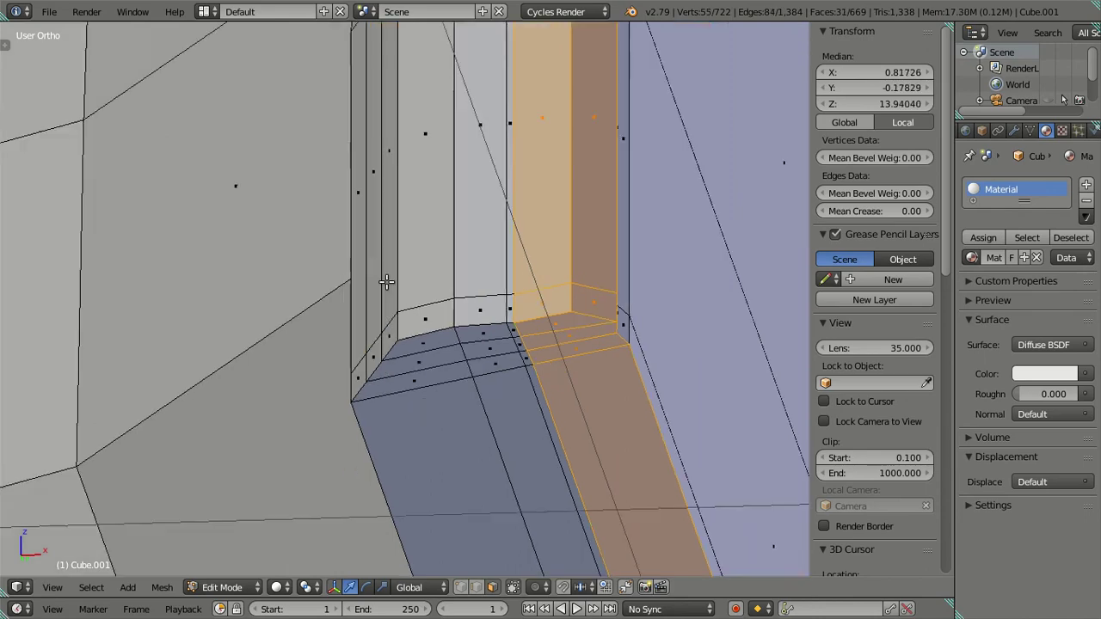
drag(384, 294, 415, 247)
drag(413, 177, 405, 298)
click(402, 232)
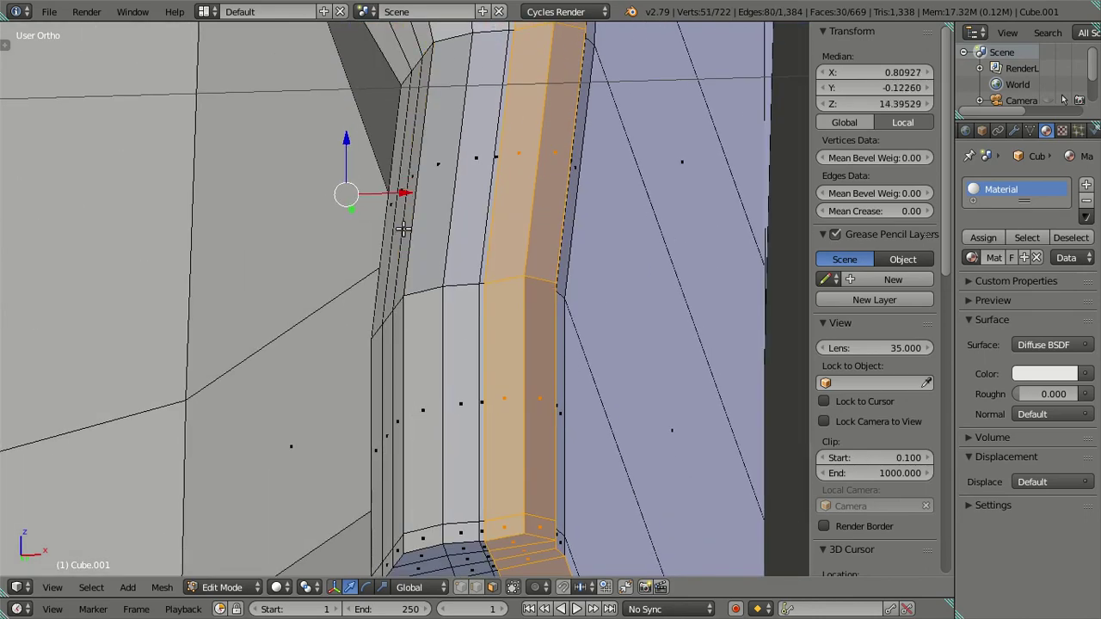
drag(402, 233, 495, 229)
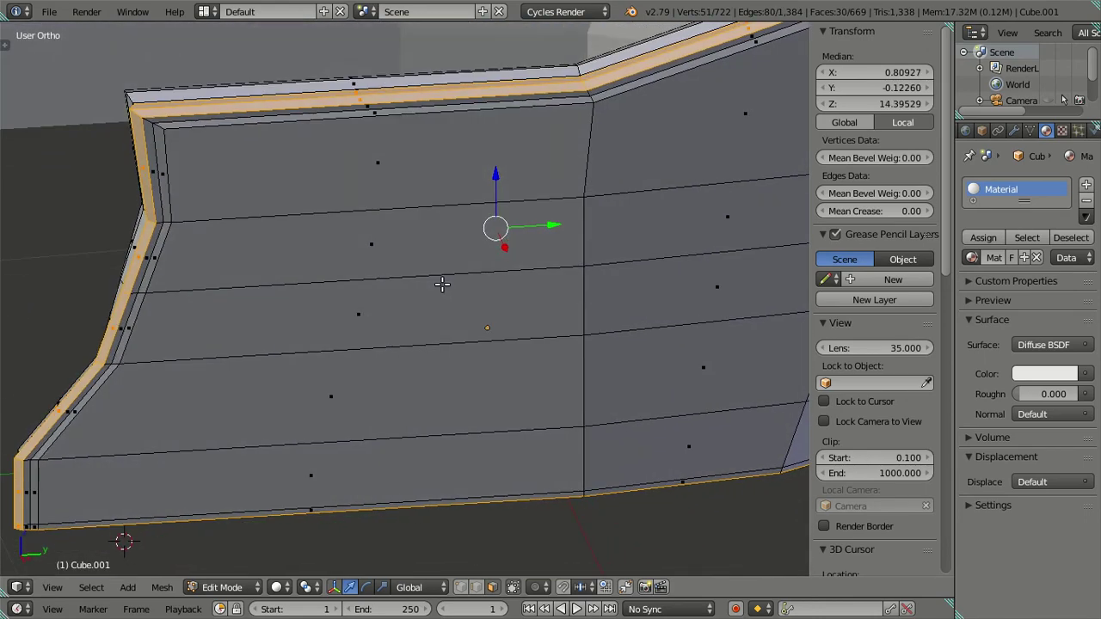
Step: Add a new material slot with a new dark-red 4E0B00 material and assign it to the rim faces
click(1086, 188)
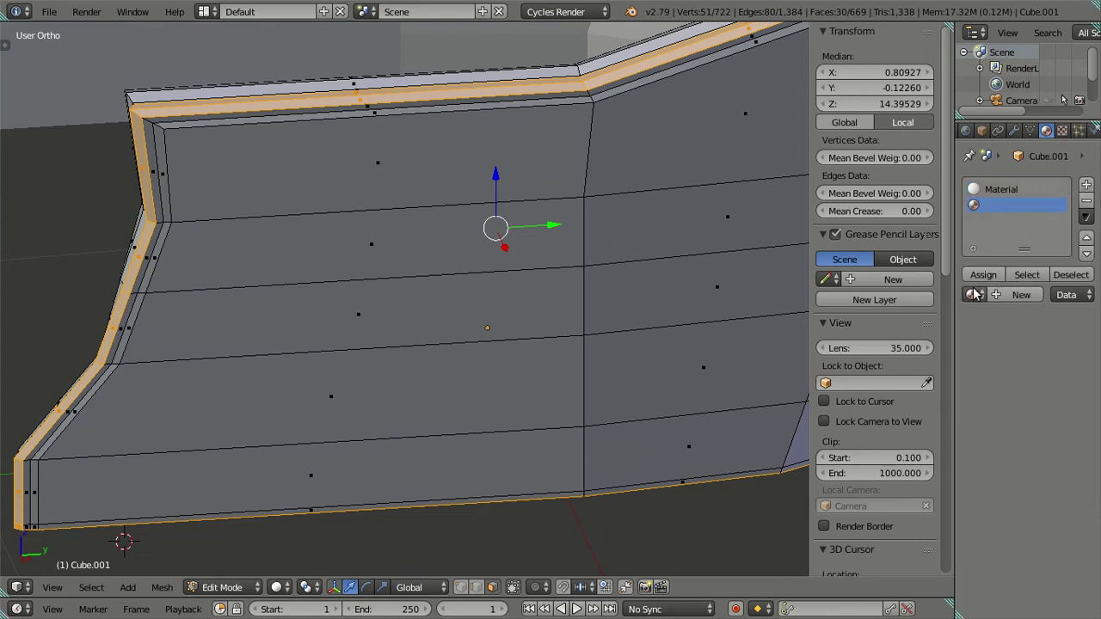
click(972, 295)
click(1021, 295)
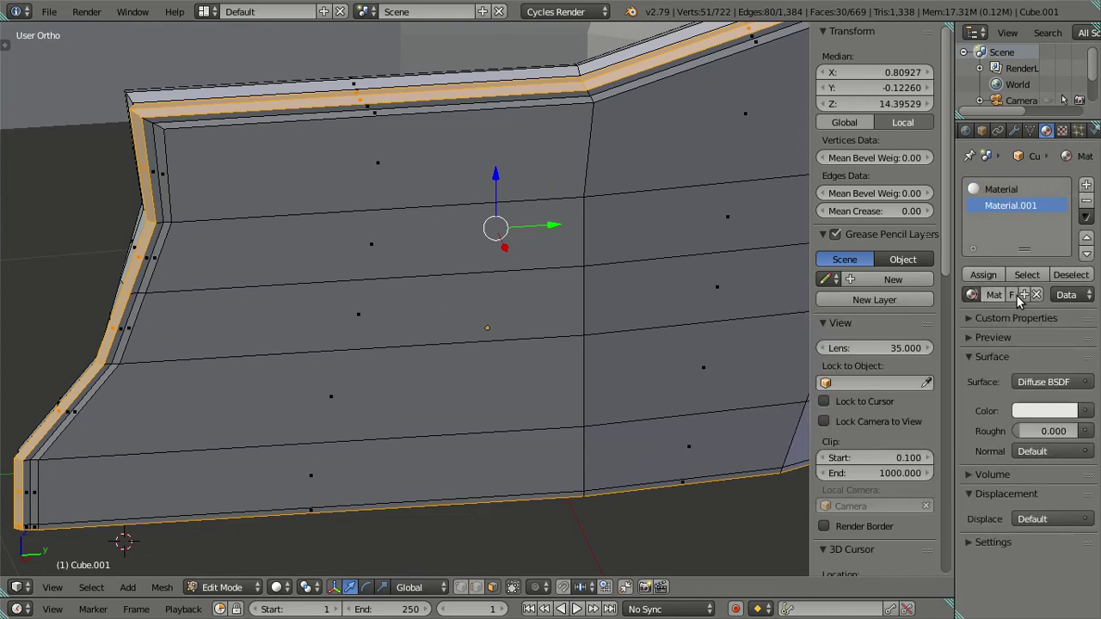
click(1032, 410)
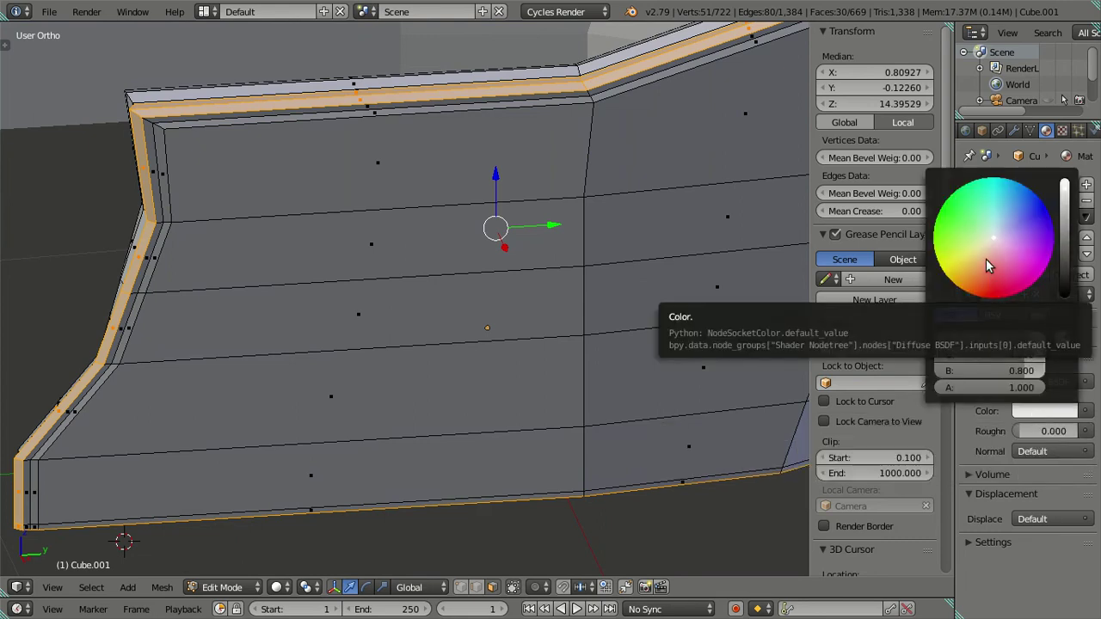
drag(982, 256, 974, 294)
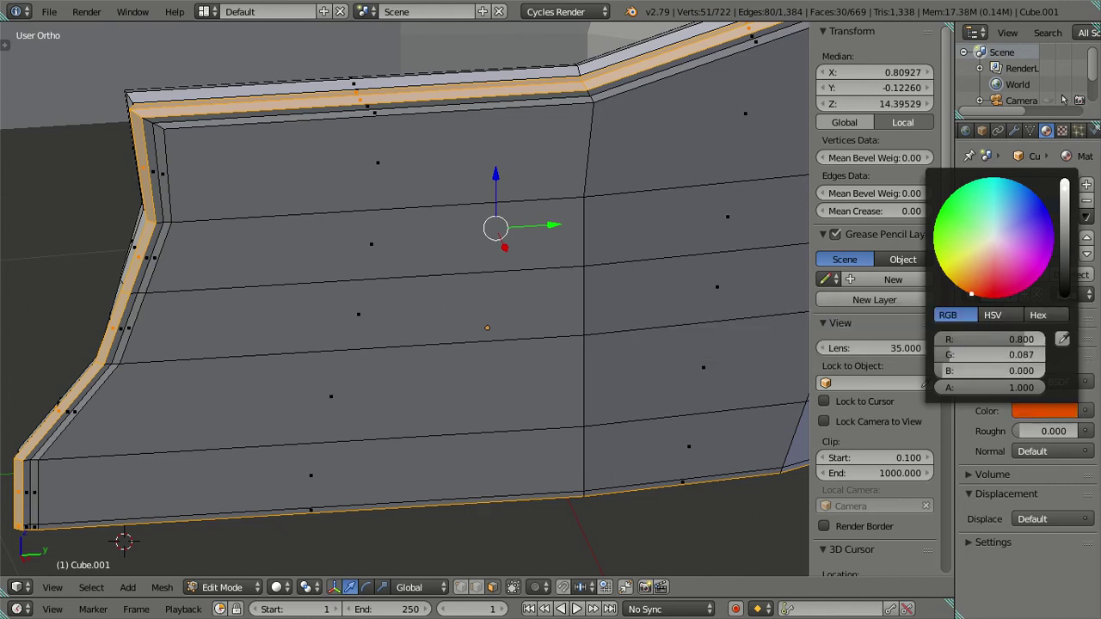
scroll(down, 3)
scroll(down, 3)
scroll(down, 3)
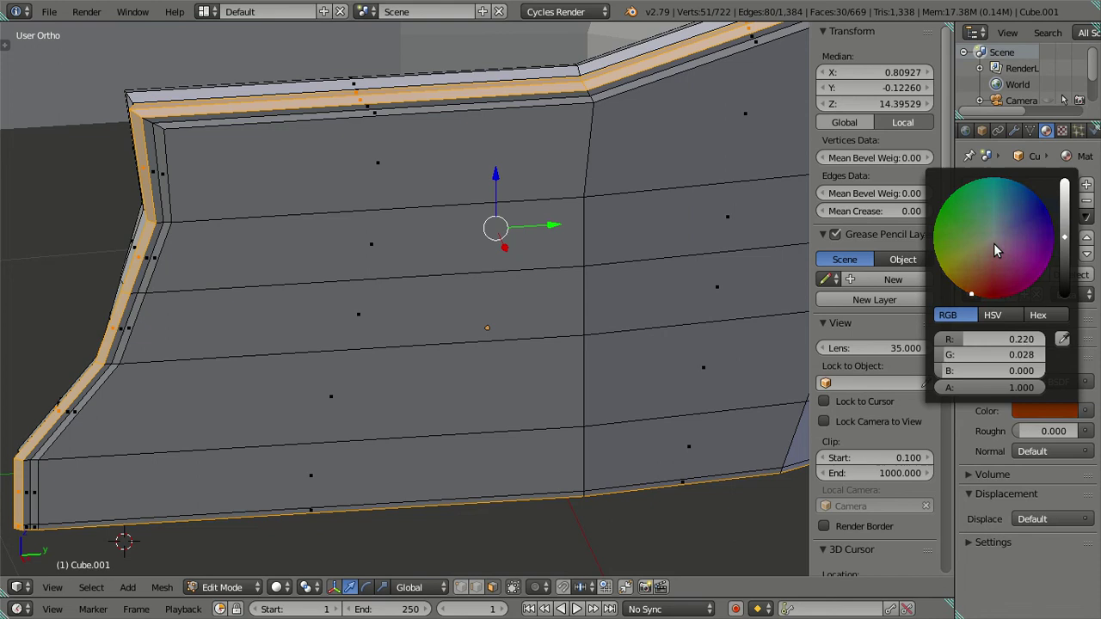
drag(970, 296, 988, 297)
scroll(down, 3)
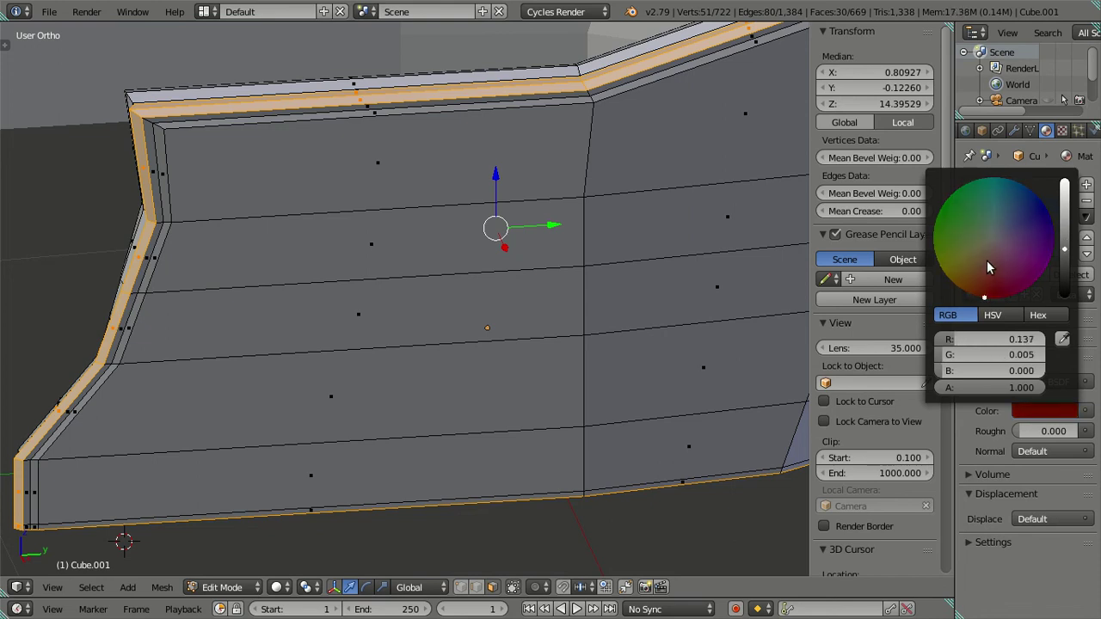
scroll(down, 3)
scroll(down, 3)
scroll(up, 3)
scroll(up, 3)
click(984, 300)
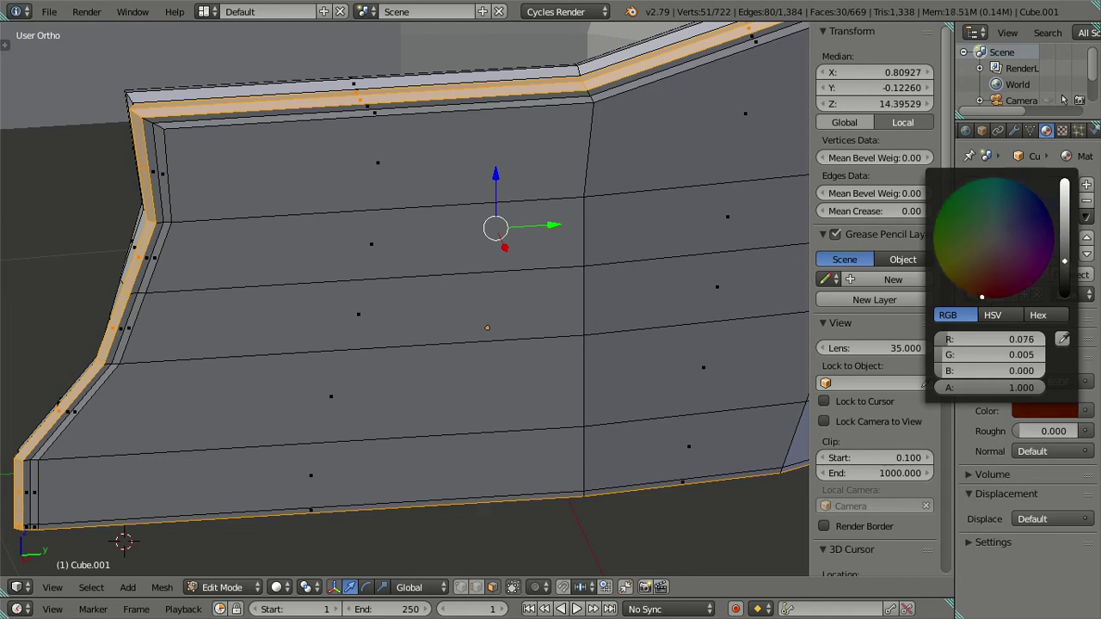
scroll(up, 3)
scroll(down, 3)
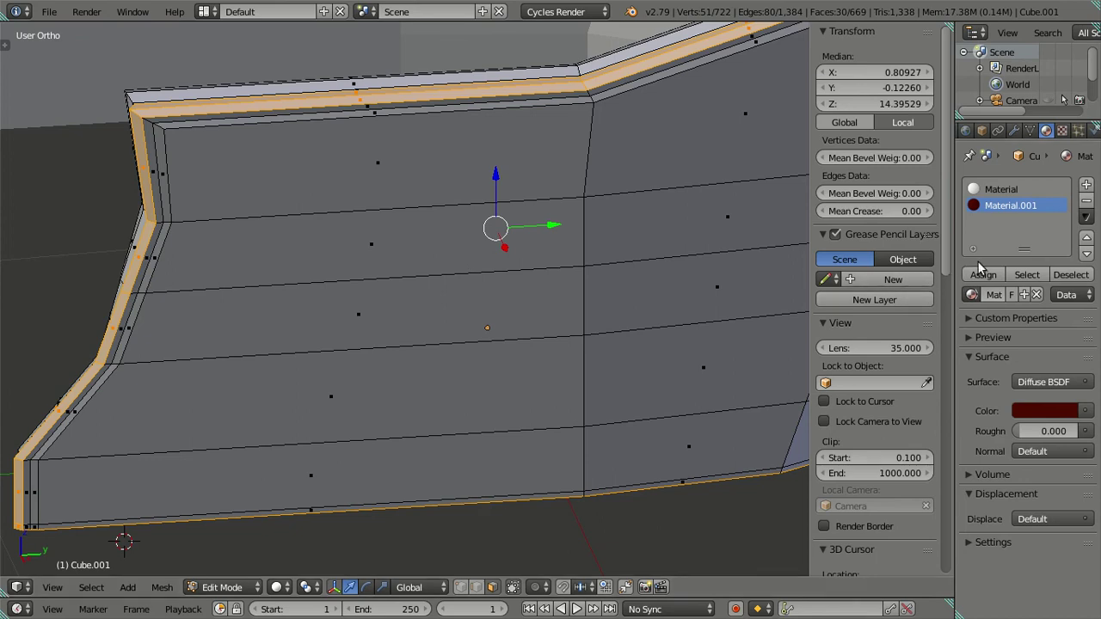
click(983, 272)
scroll(down, 3)
drag(365, 238, 397, 241)
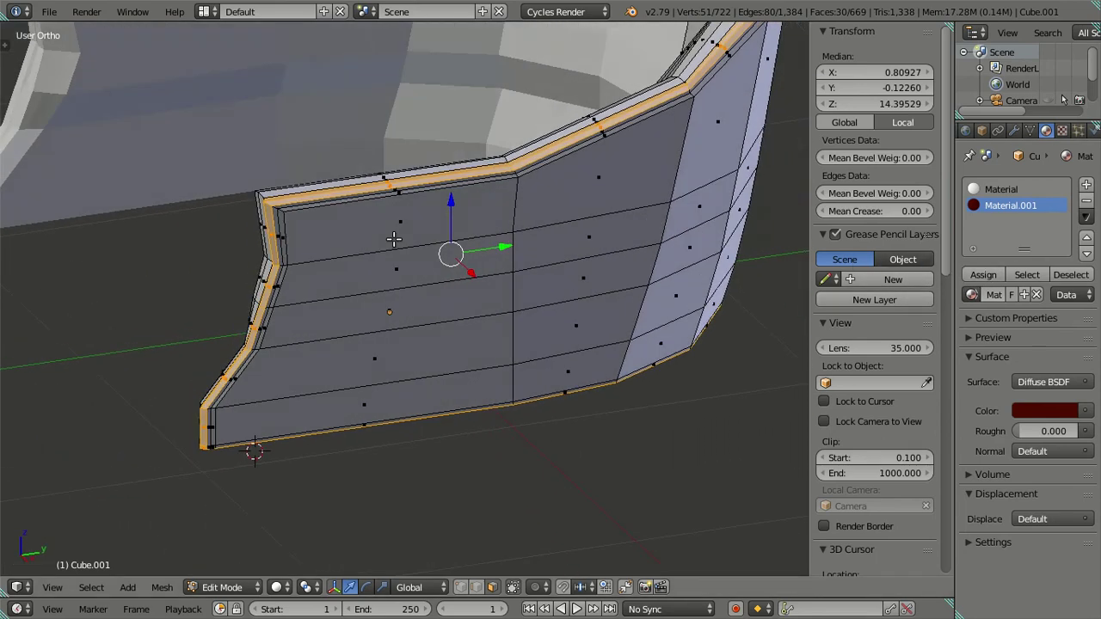
Step: Copy the 4E0B00 hex into the material's viewport display colour and leave Edit Mode
click(1042, 413)
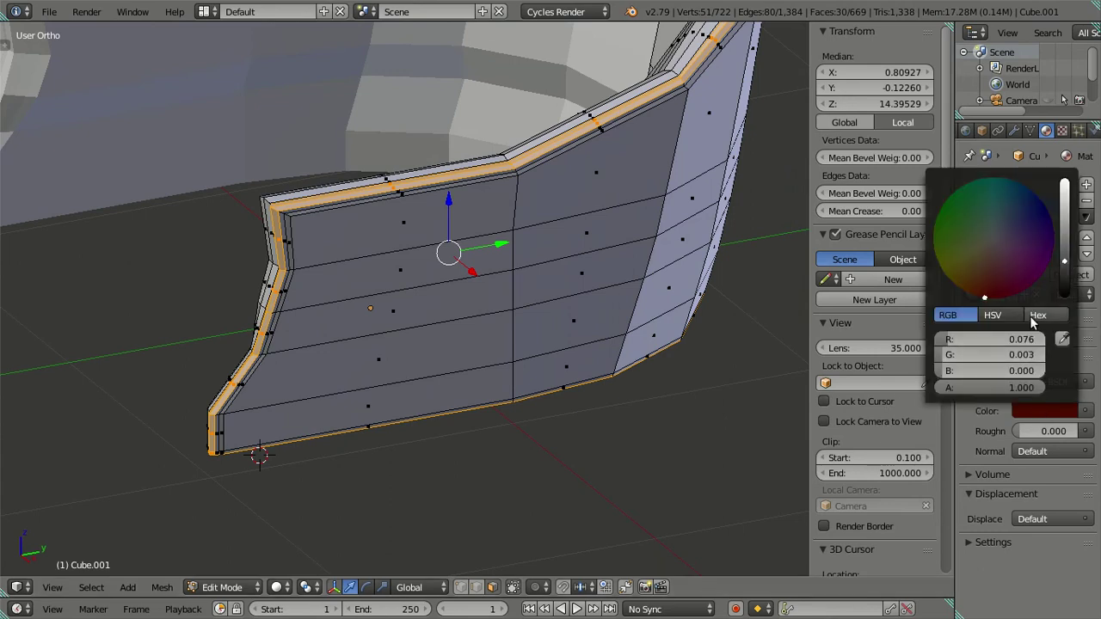
click(1035, 317)
click(966, 339)
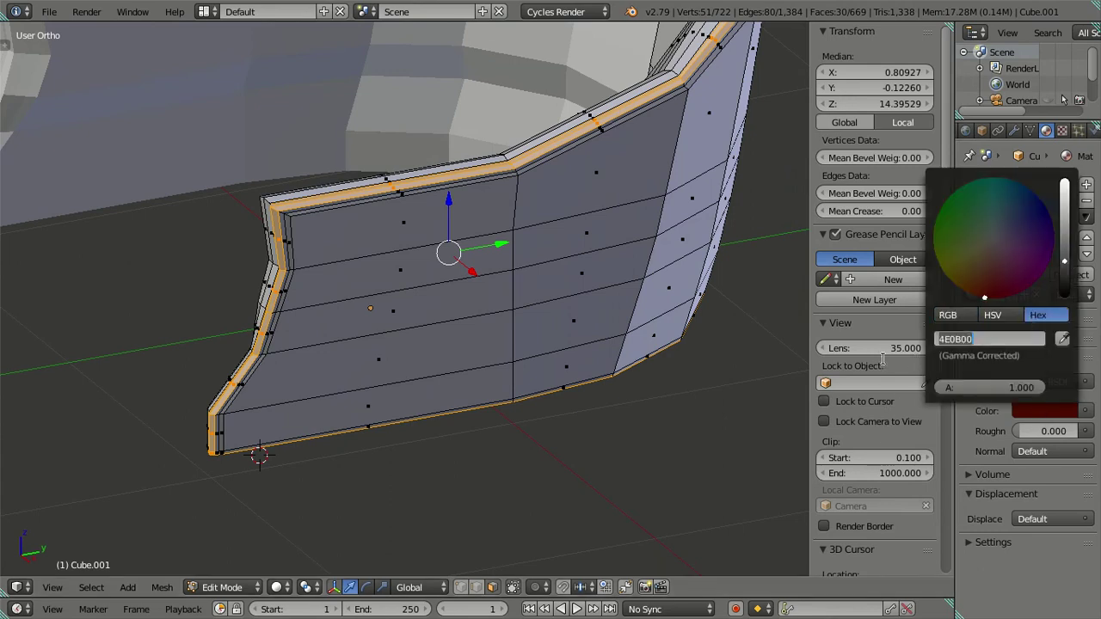
click(981, 541)
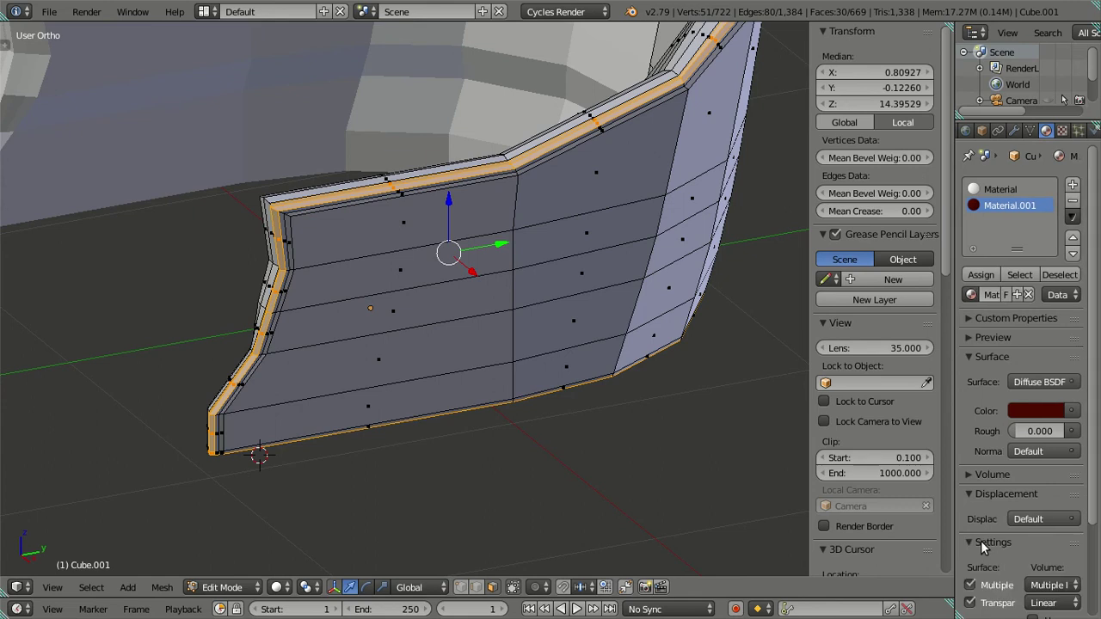
scroll(down, 3)
click(981, 550)
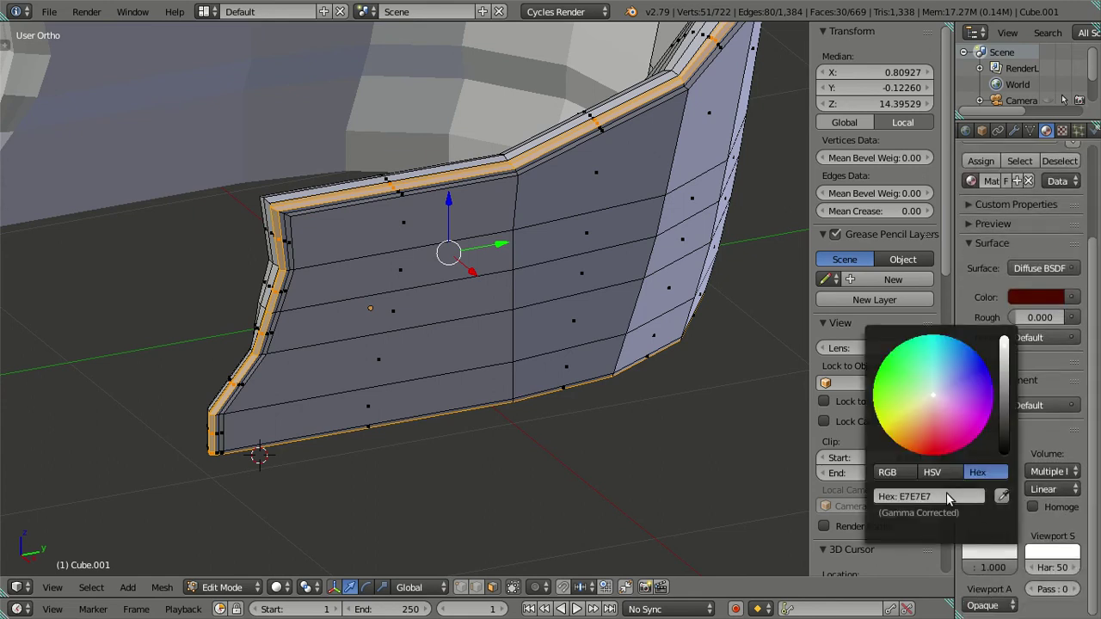
text(4E0B00)
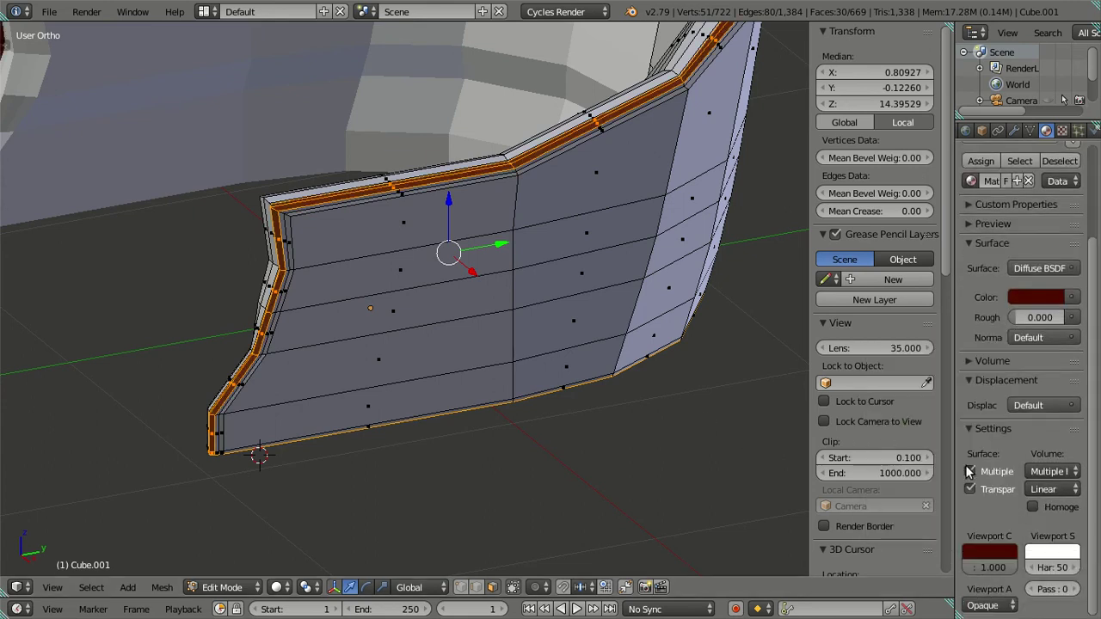
click(969, 430)
key(Tab)
scroll(down, 3)
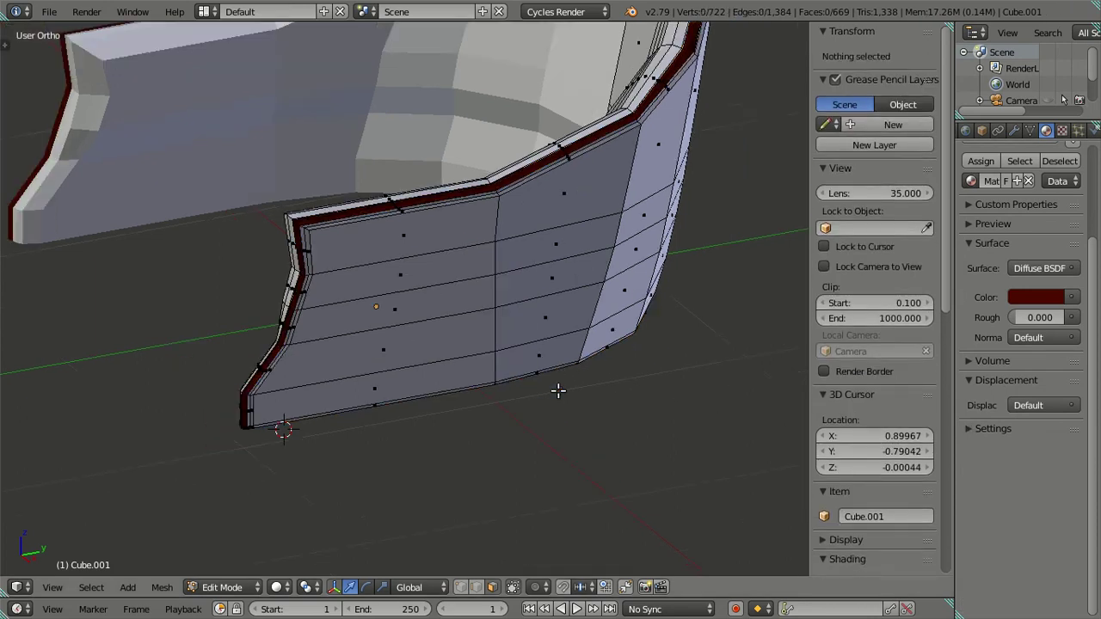
scroll(down, 3)
Step: Raise the chair's Subdivision Surface viewport level to 2 and inspect the smoothed chair
drag(531, 288, 500, 350)
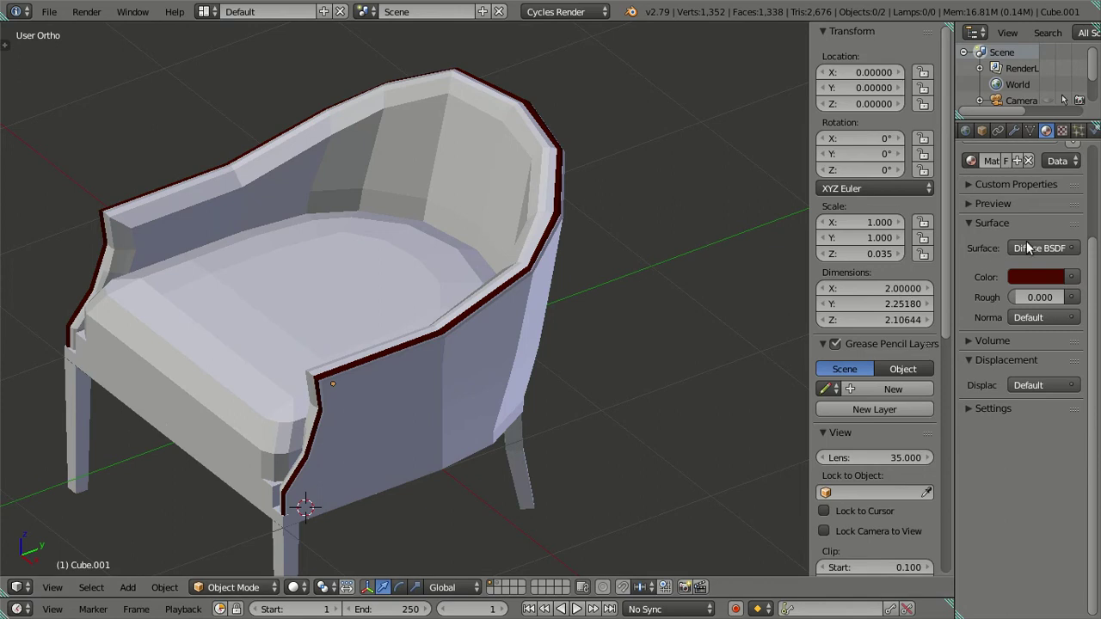
click(1014, 130)
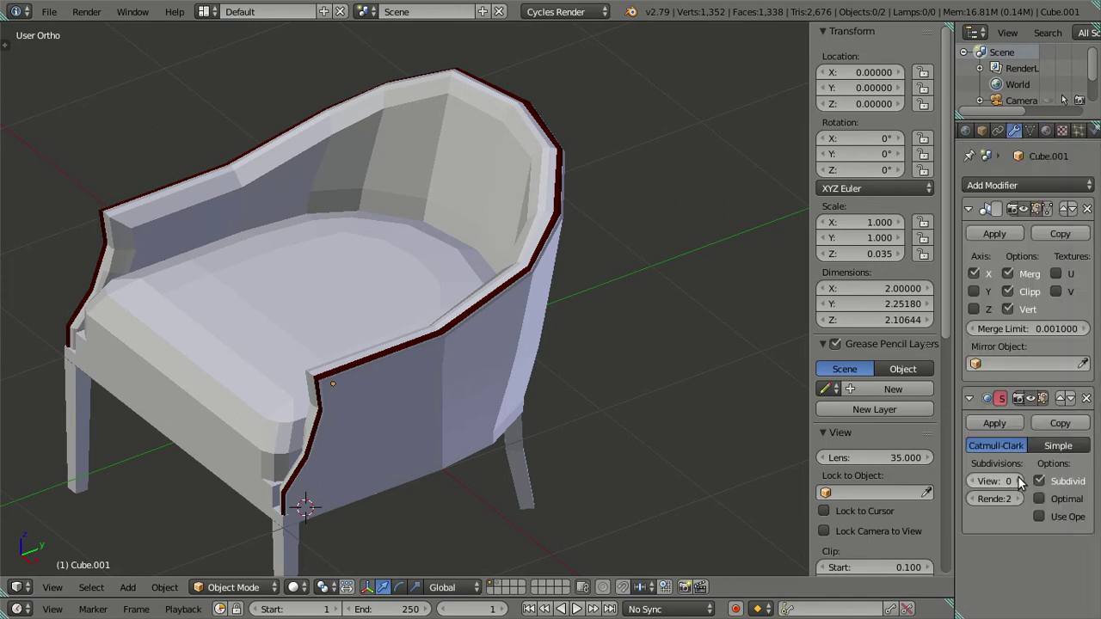
click(1017, 482)
click(1018, 481)
drag(676, 381, 598, 247)
scroll(up, 3)
scroll(up, 3)
key(Tab)
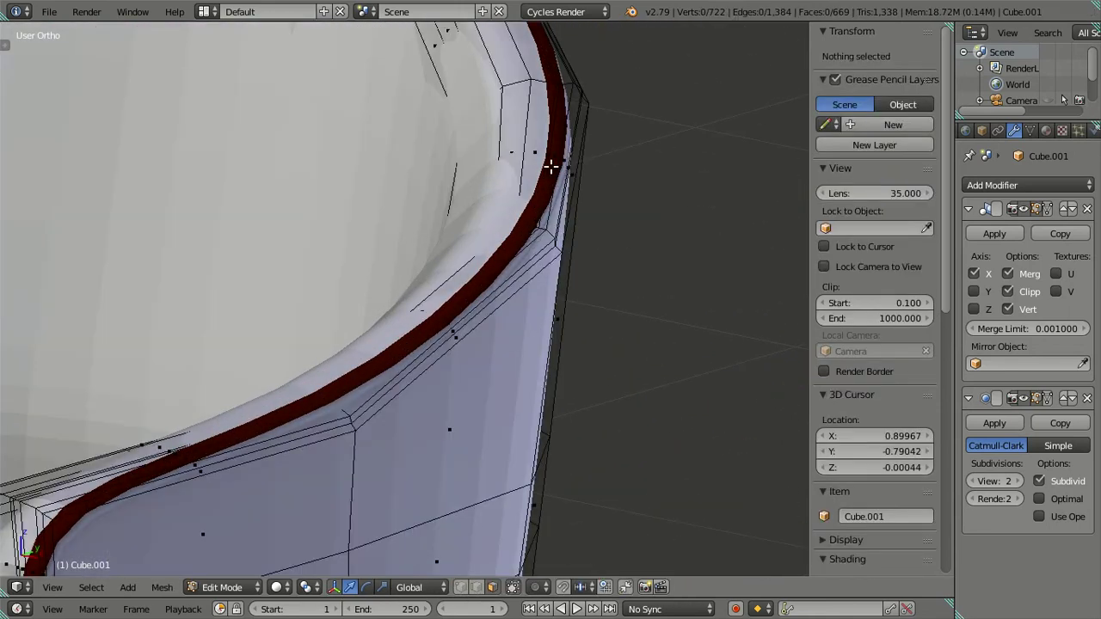
scroll(down, 3)
scroll(down, 3)
key(Tab)
drag(521, 260, 515, 307)
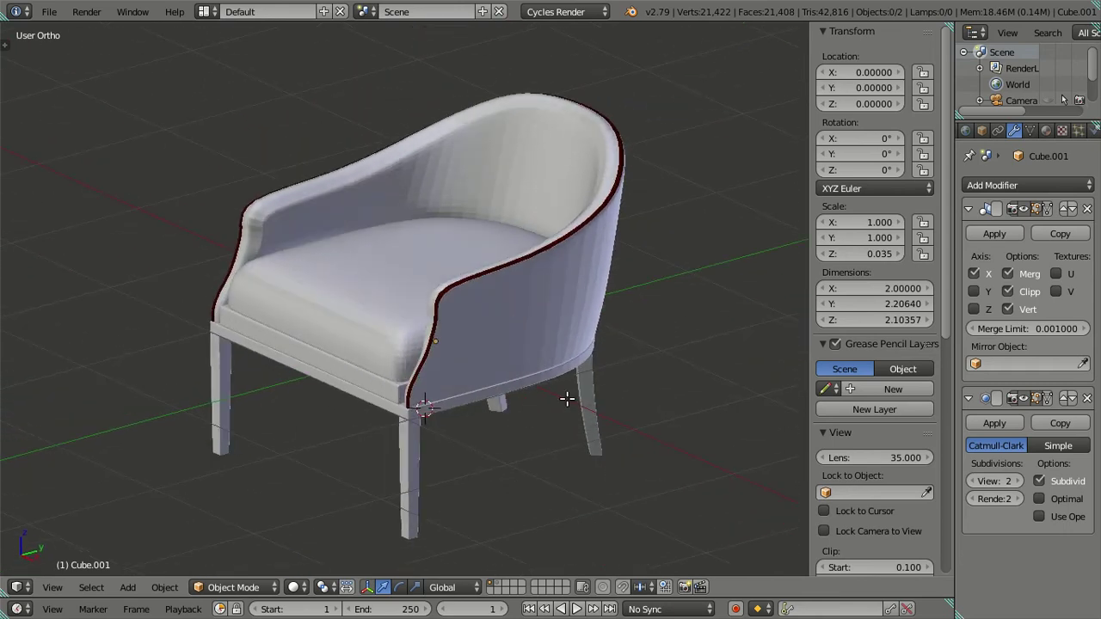
Step: Reveal hidden geometry, select the seat rail and connected legs, and assign Material.001 to them
key(Tab)
key(alt+h)
key(a)
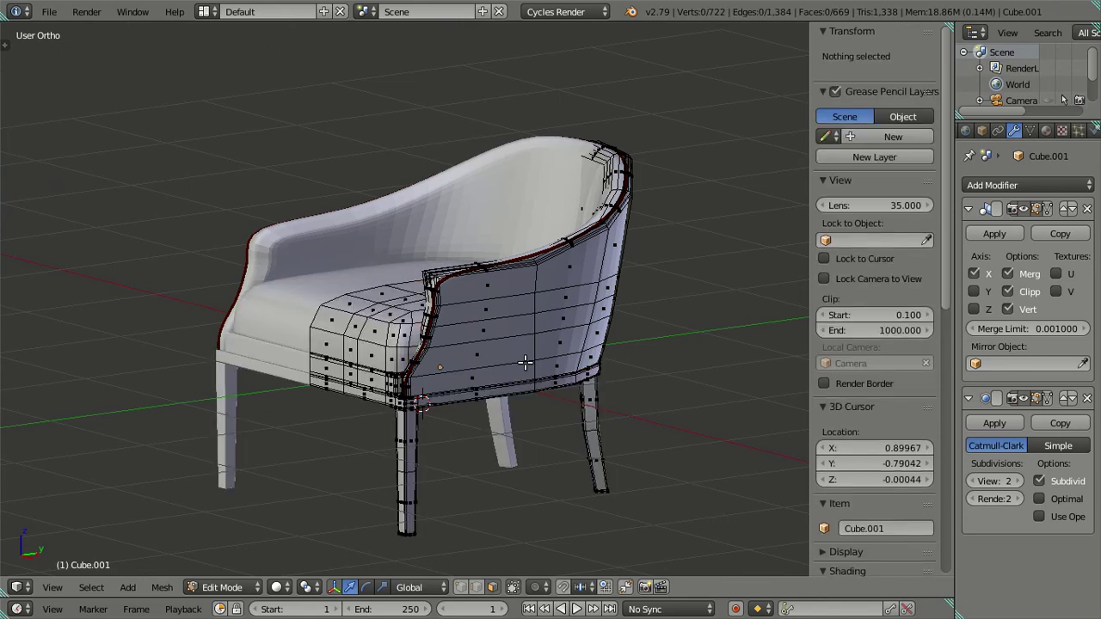
scroll(up, 3)
scroll(up, 3)
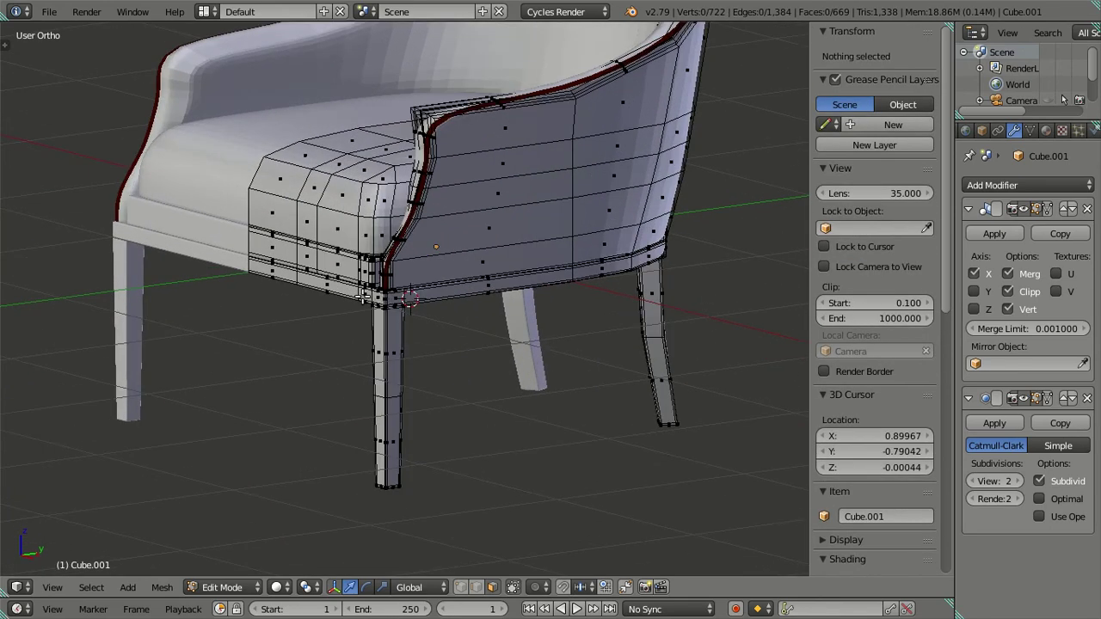
right_click(364, 295)
key(l)
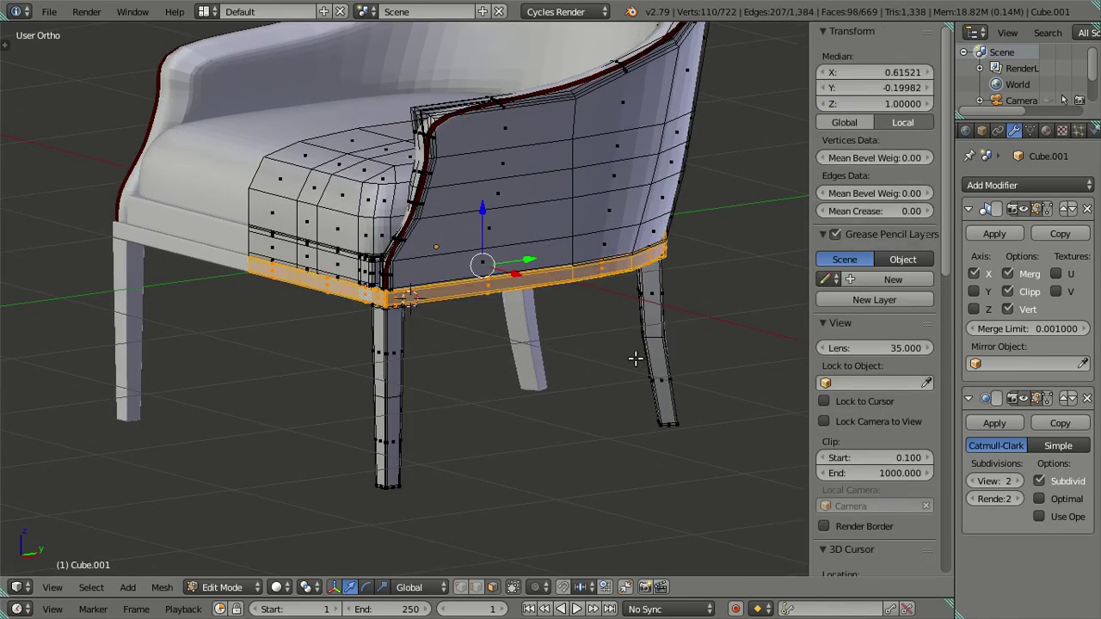
key(l)
key(l)
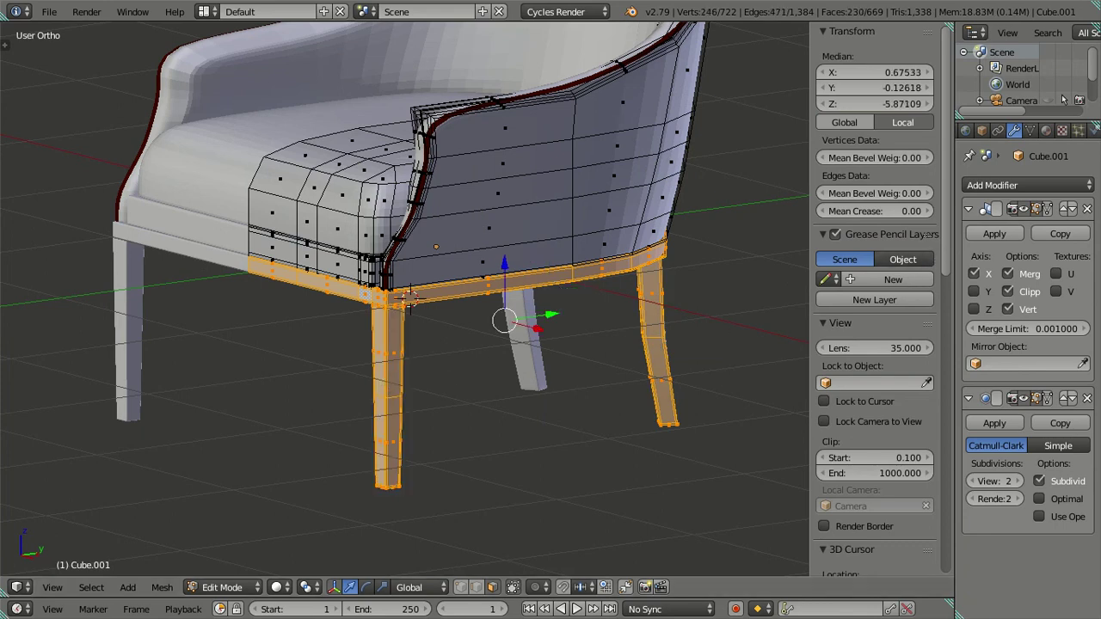
click(1045, 131)
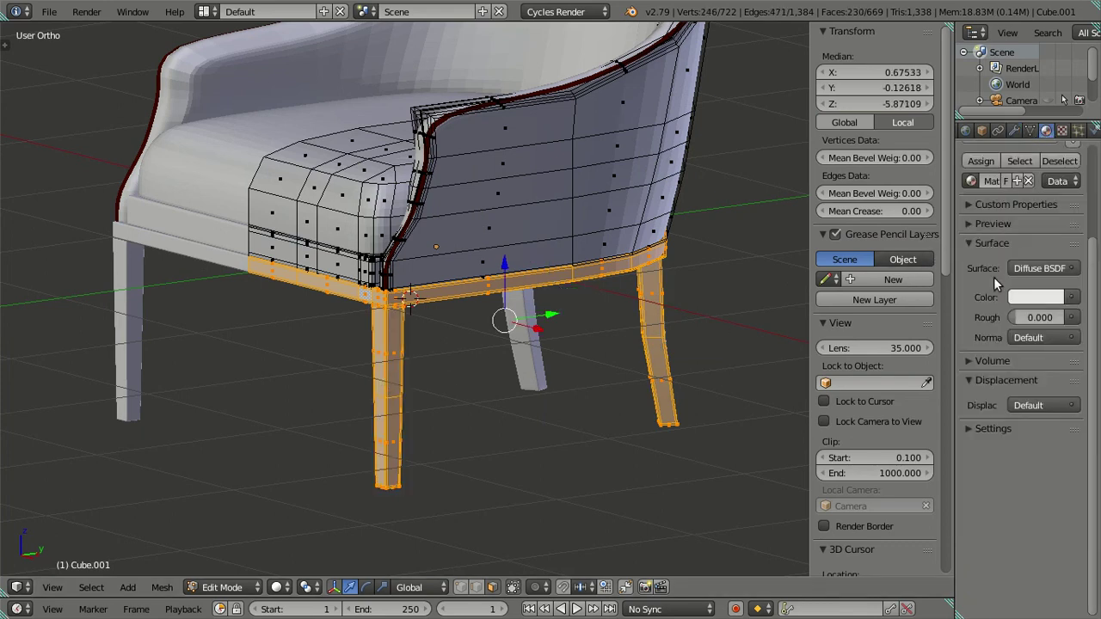
scroll(up, 3)
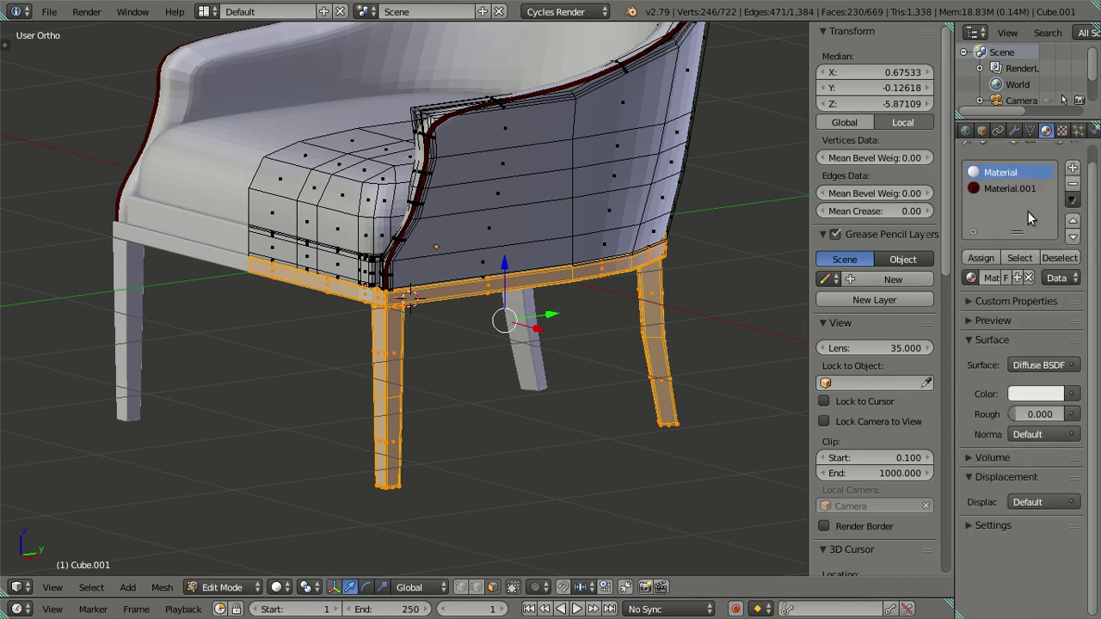
click(1002, 206)
click(981, 276)
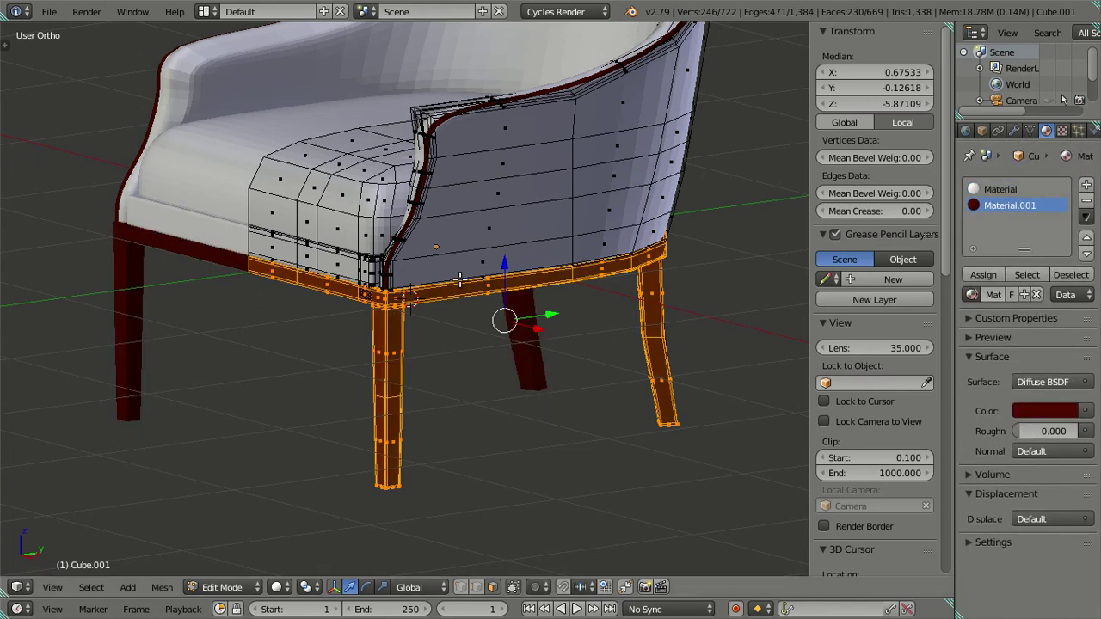
key(a)
scroll(down, 3)
drag(430, 284, 323, 247)
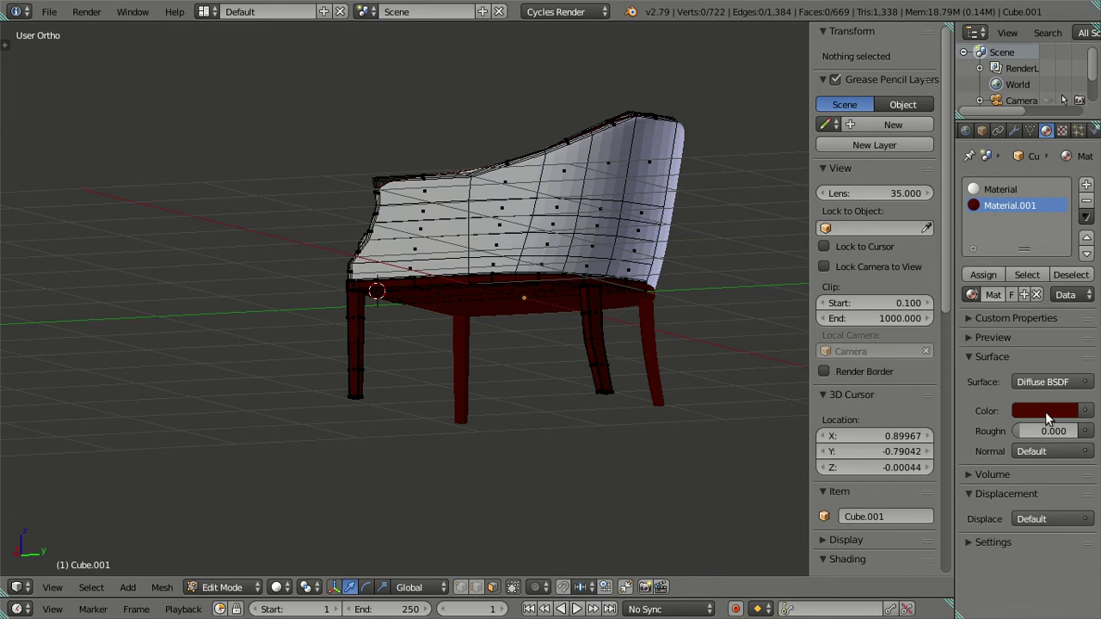
Step: Switch Material.001's surface to Glossy BSDF and set its roughness to 0.2
click(978, 339)
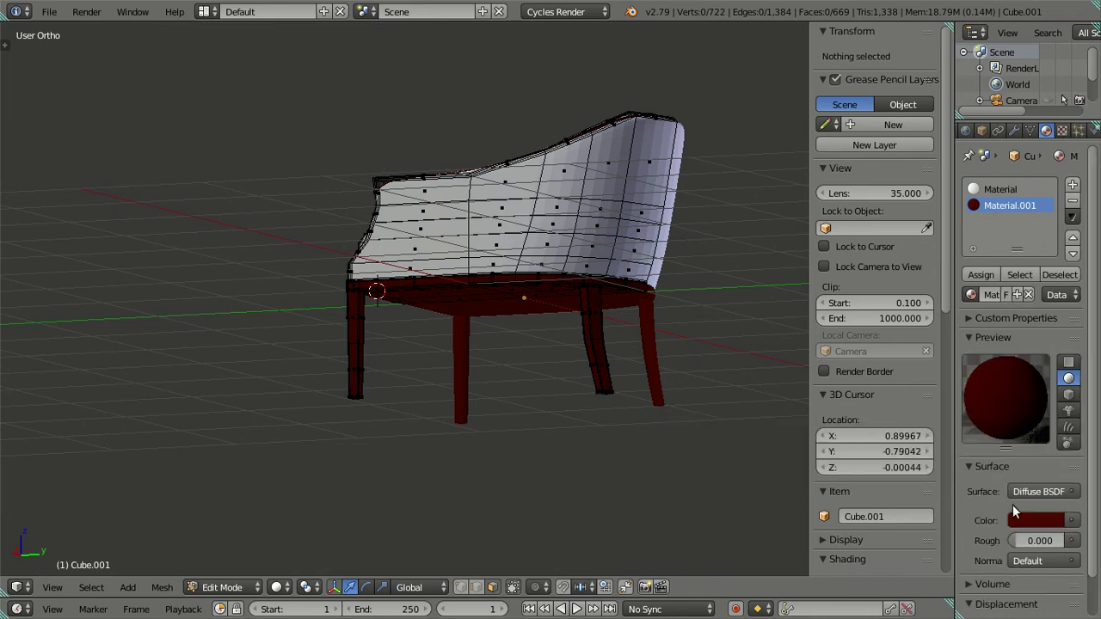
click(1022, 517)
click(1035, 488)
click(911, 260)
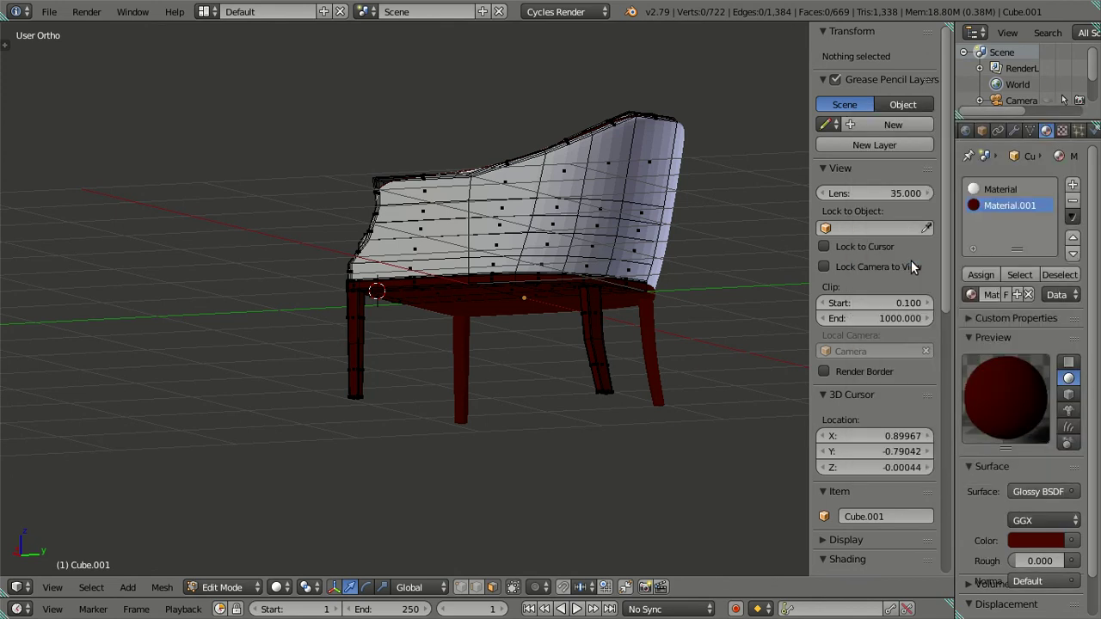
scroll(down, 3)
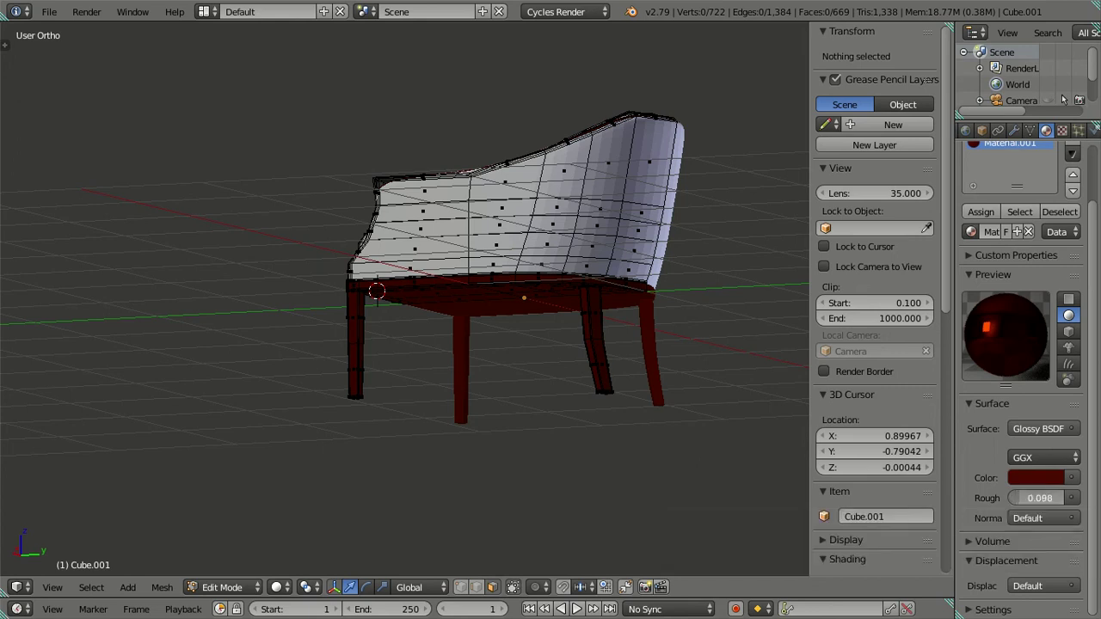
click(1024, 497)
key(BackSpace)
key(Return)
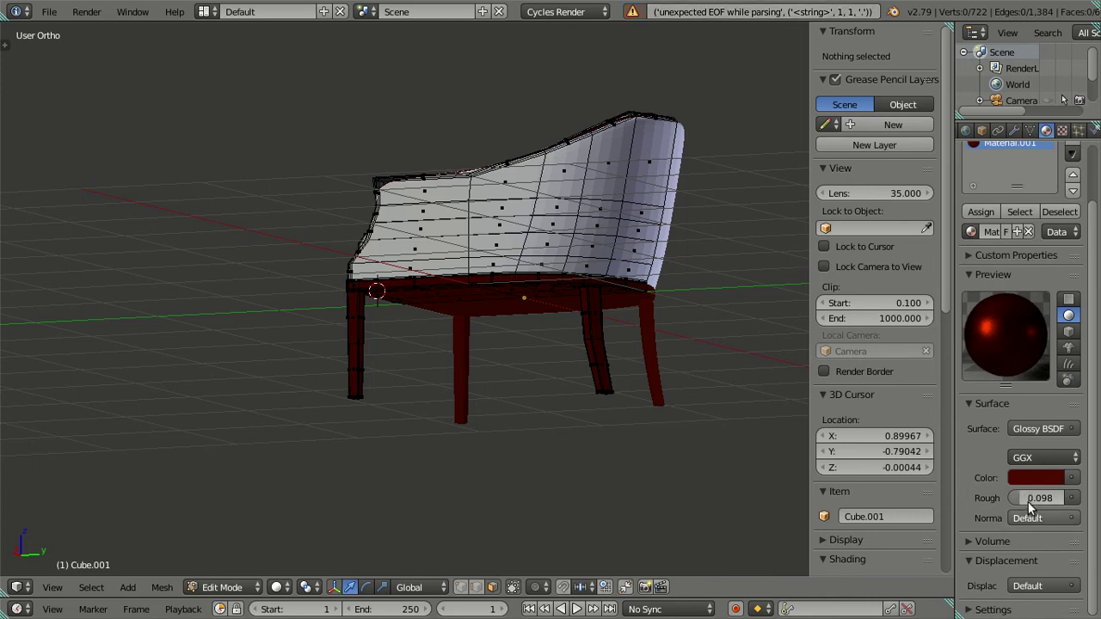
click(1026, 498)
key(BackSpace)
click(1019, 498)
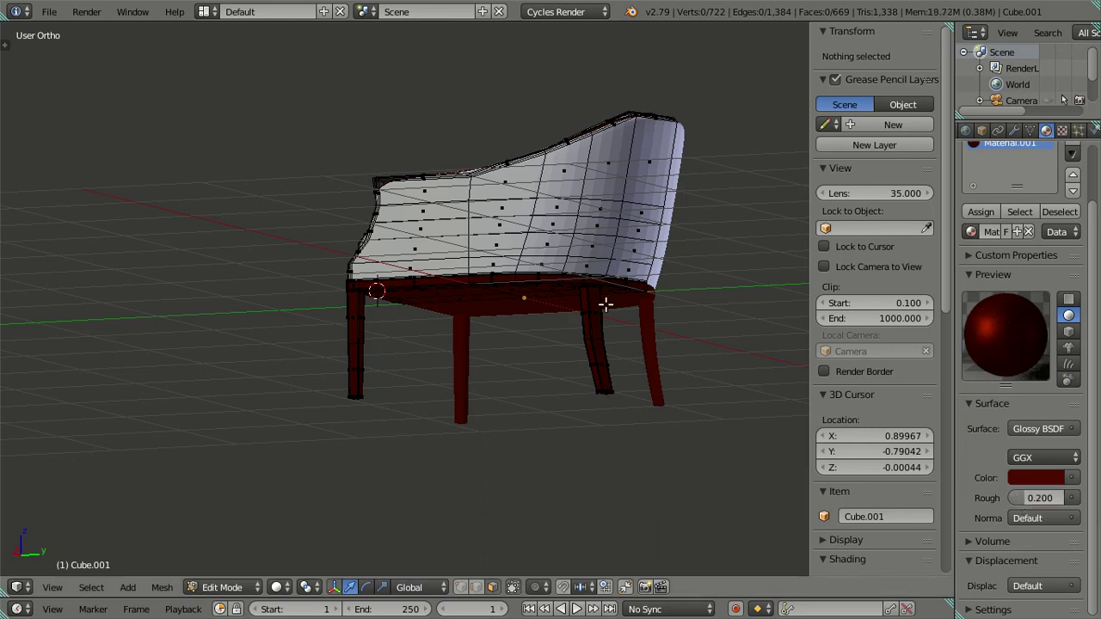
drag(605, 304, 639, 332)
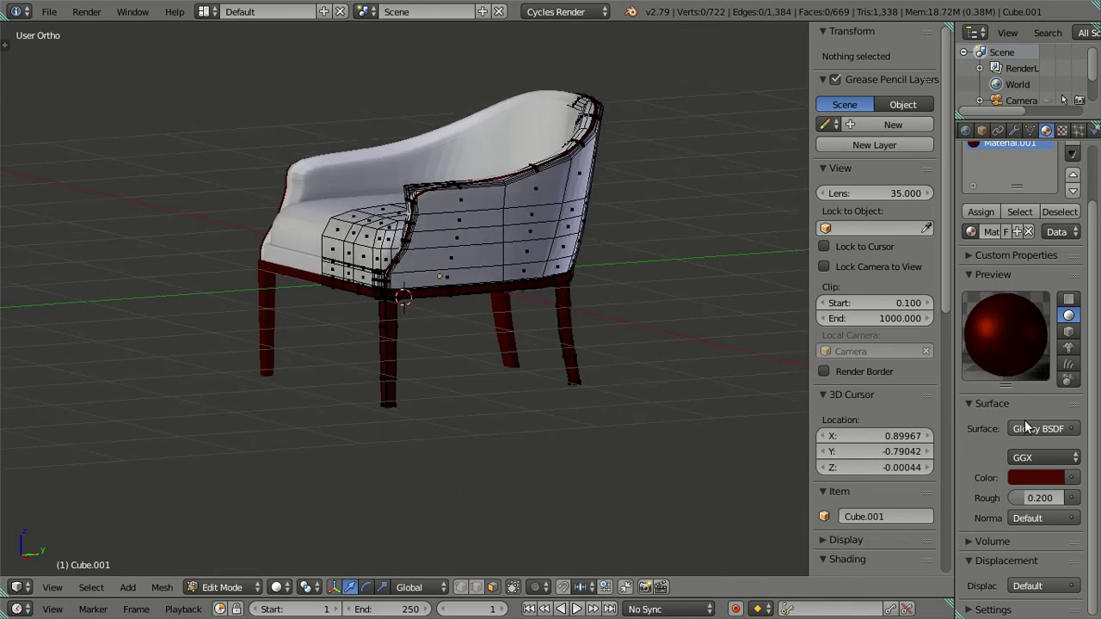
Step: Switch the surface back to Diffuse BSDF and adjust the red hex and viewport colour
click(1036, 430)
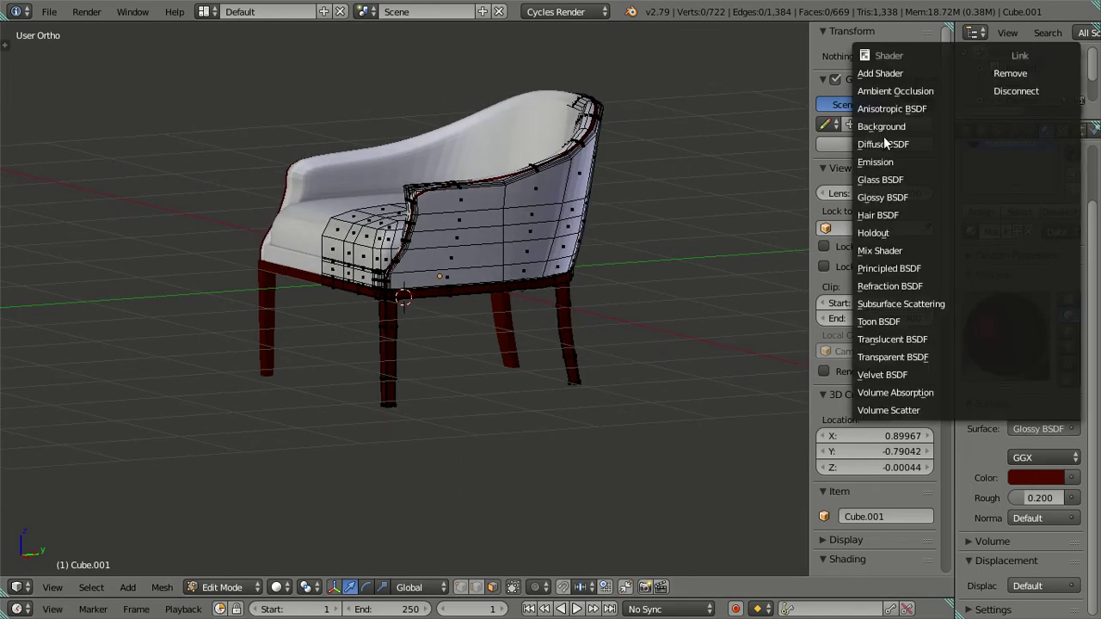
click(893, 144)
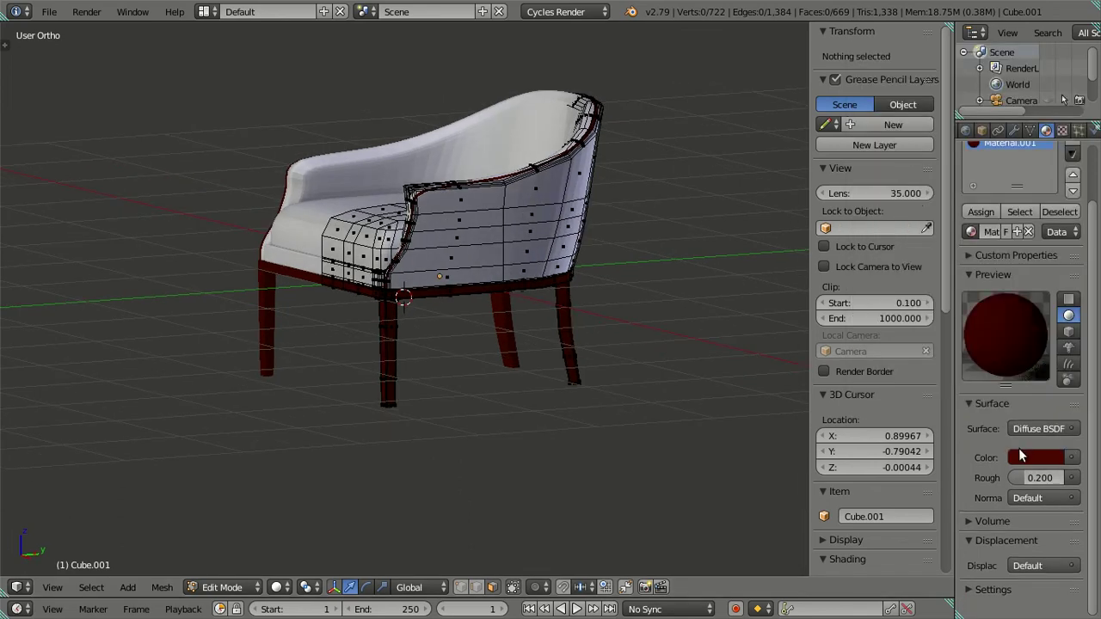
click(1031, 460)
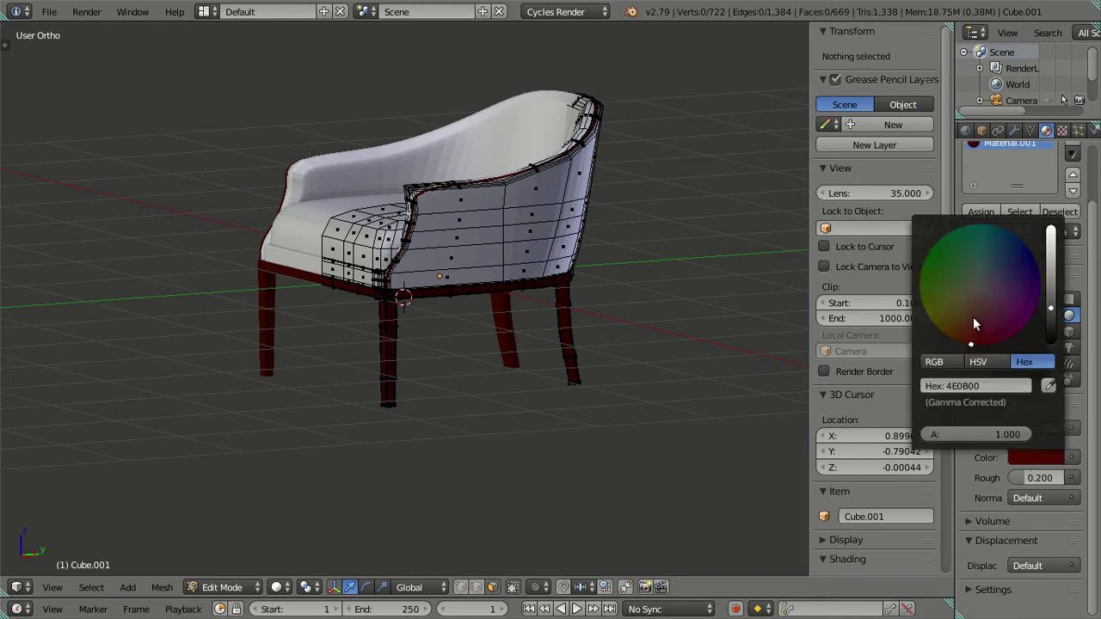
click(973, 316)
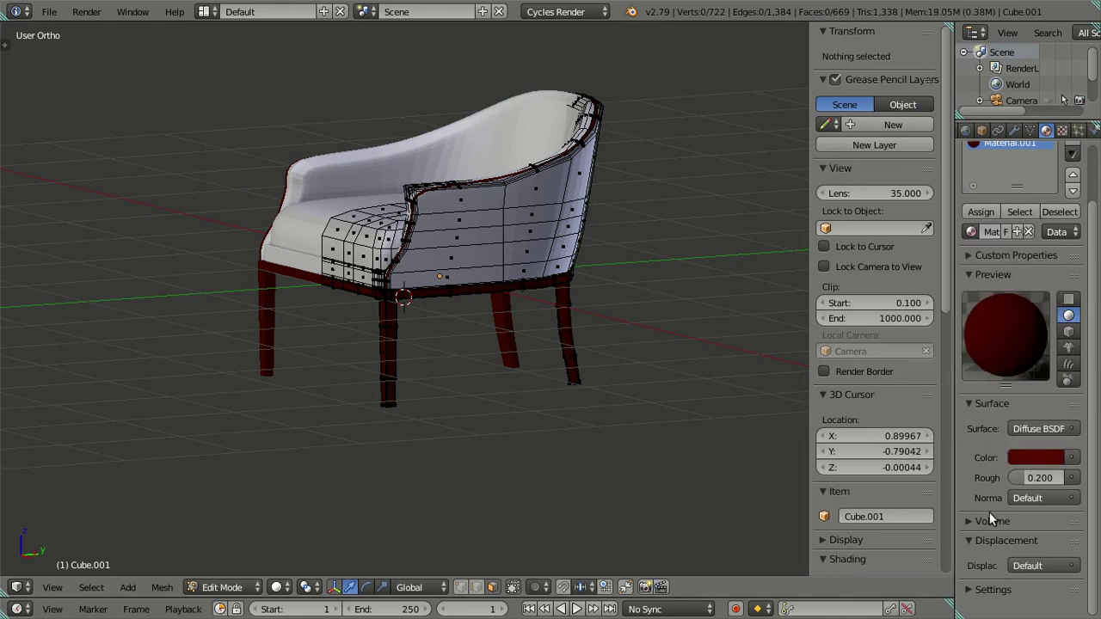
click(989, 590)
scroll(down, 3)
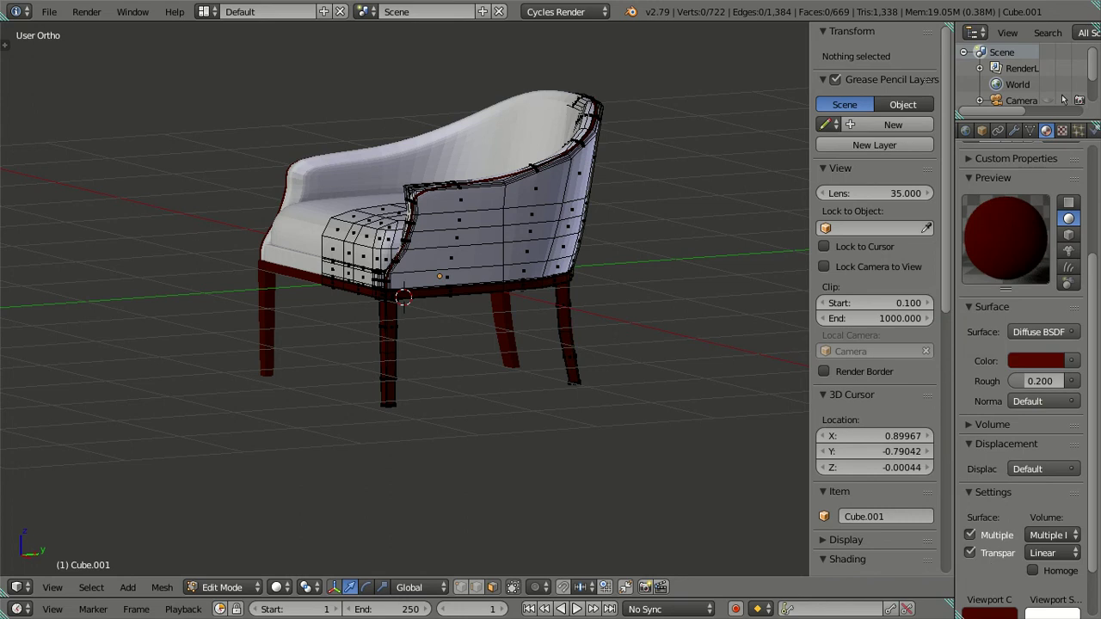
click(989, 612)
click(967, 488)
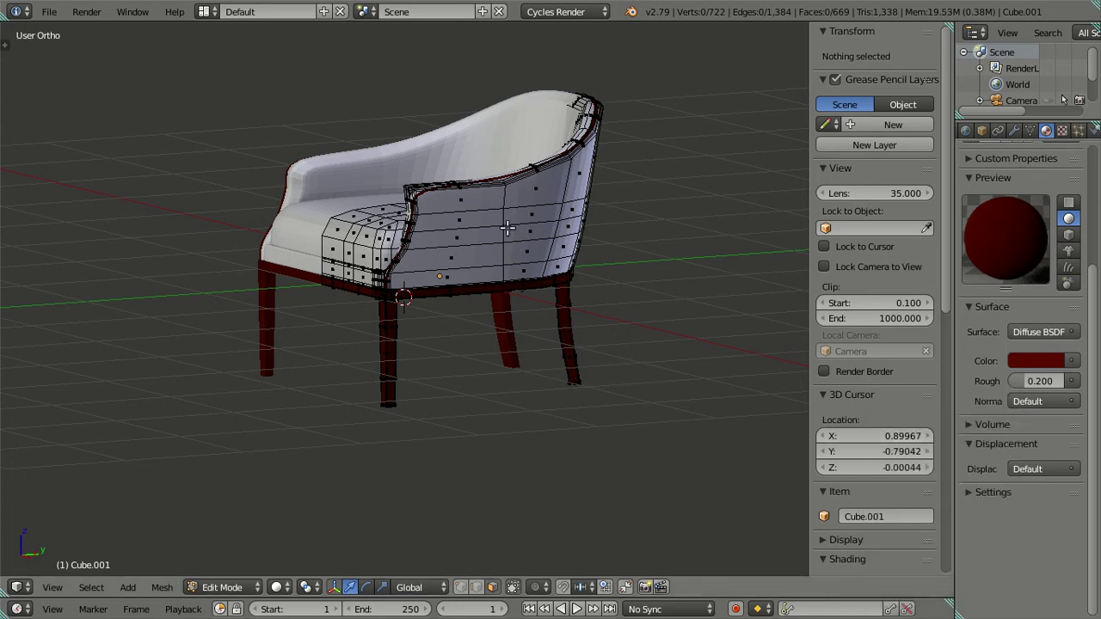
drag(446, 236, 467, 255)
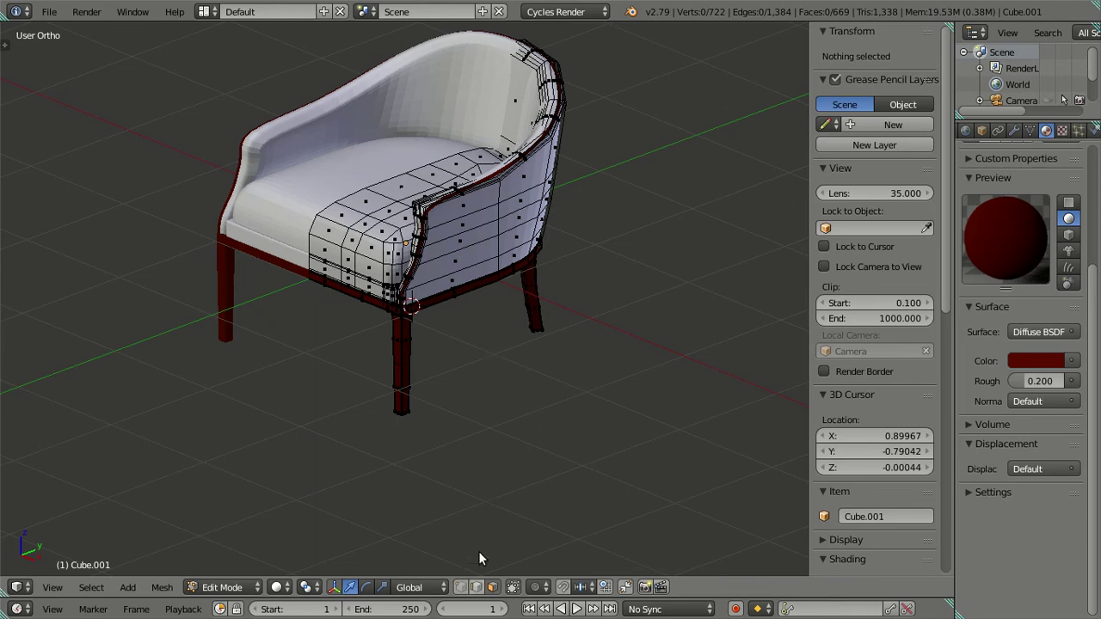
Step: Return to Object Mode and make the chair's white Material slot active
key(Tab)
drag(484, 447, 428, 358)
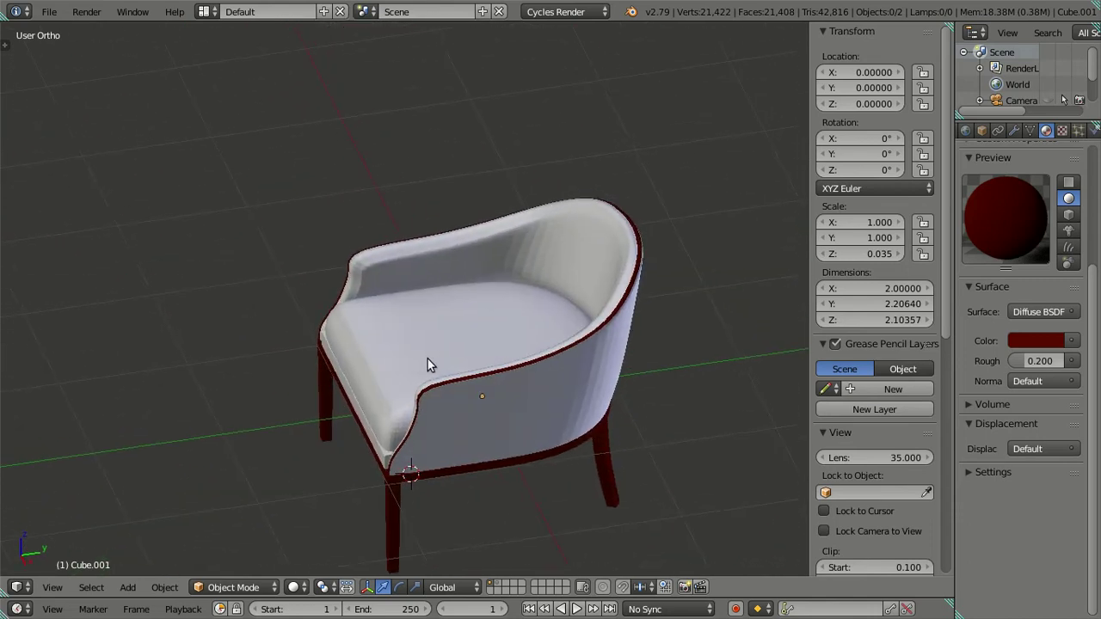
scroll(up, 3)
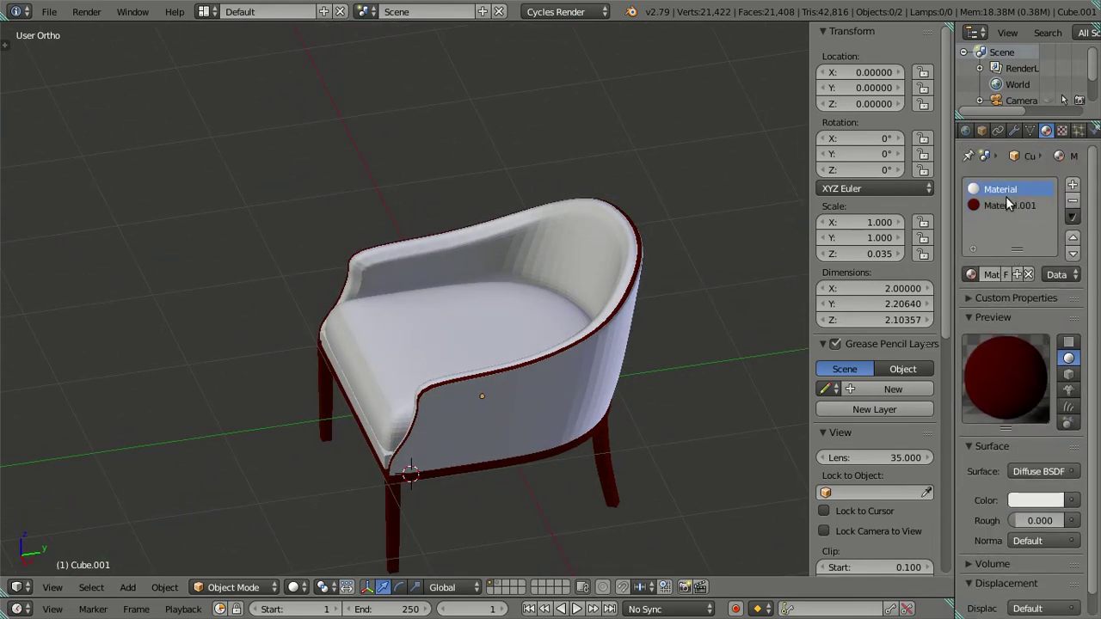
click(1005, 190)
scroll(down, 3)
scroll(up, 3)
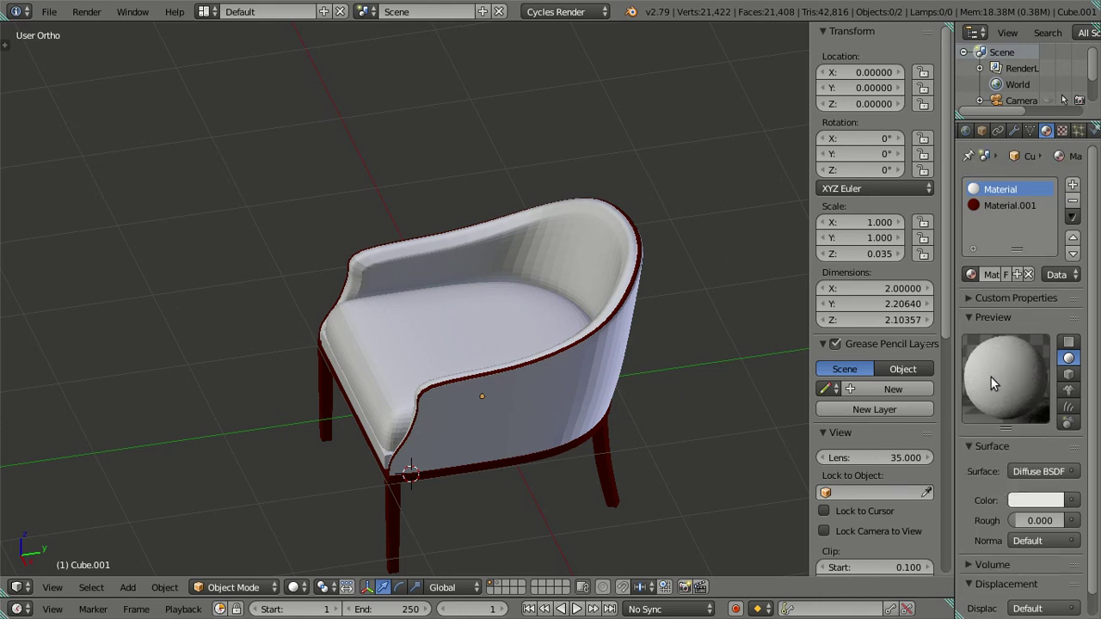
scroll(down, 3)
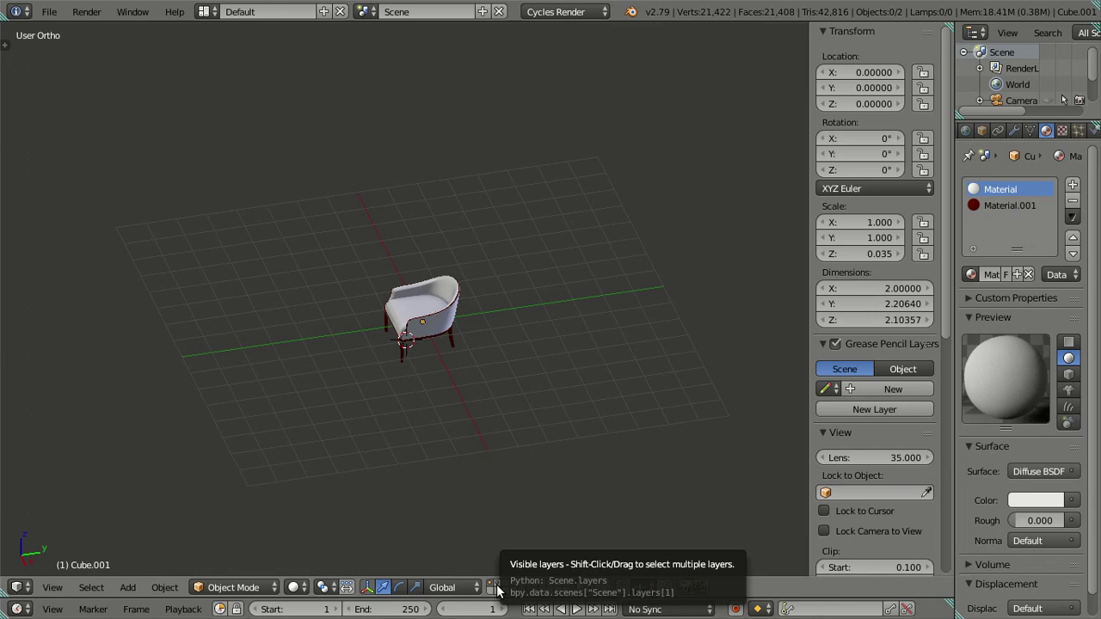
Step: Show the table's layer and give the table the dark-red Material.001
click(497, 591)
drag(448, 348, 478, 330)
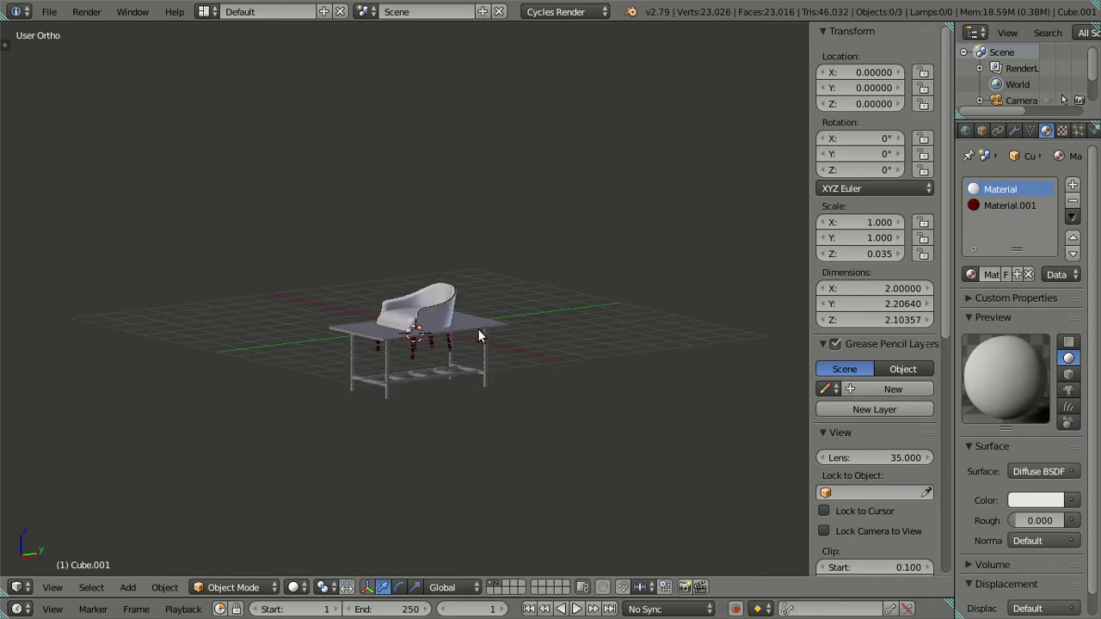
right_click(478, 330)
click(971, 236)
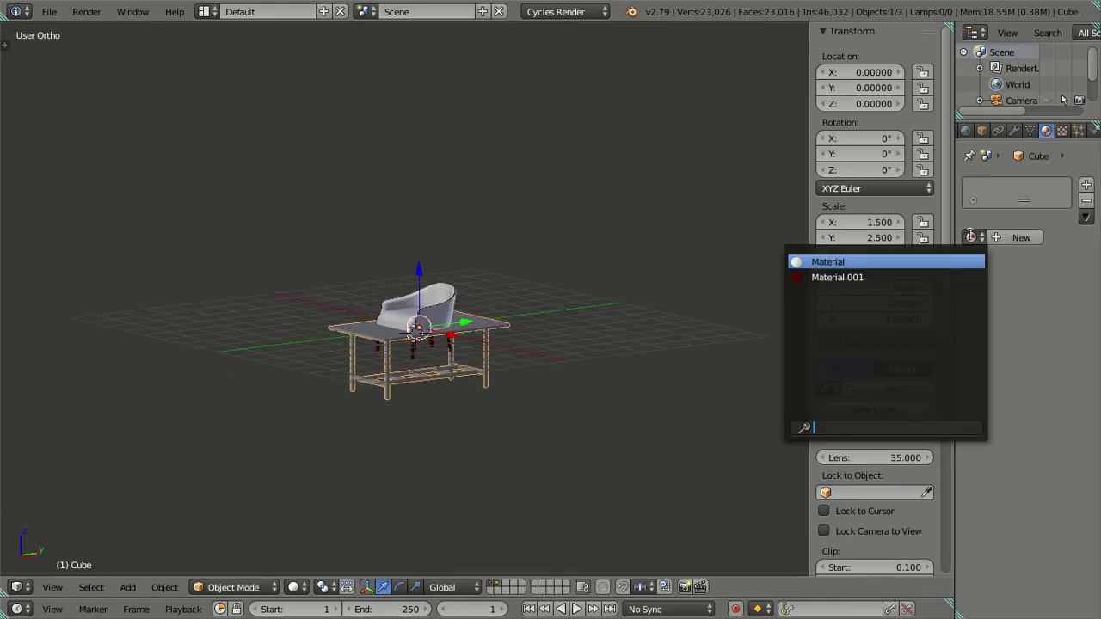
click(866, 276)
key(a)
Step: Select the table, inspect its ladder legs in Edit Mode, deselect all, and return to Object Mode
drag(410, 380, 439, 257)
scroll(up, 3)
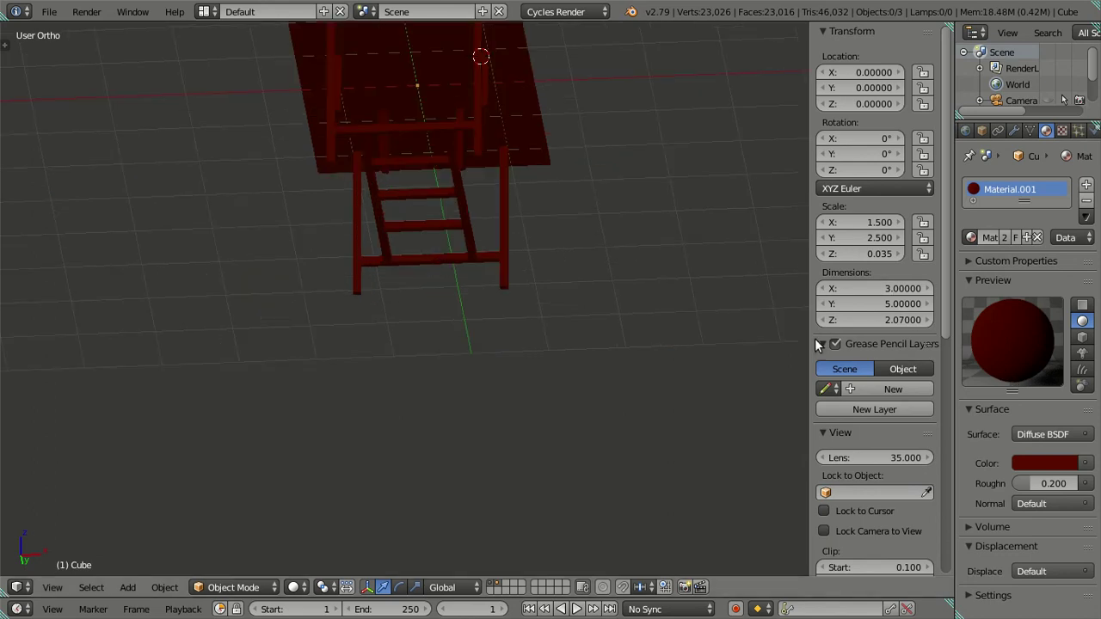
right_click(439, 255)
drag(445, 221, 467, 283)
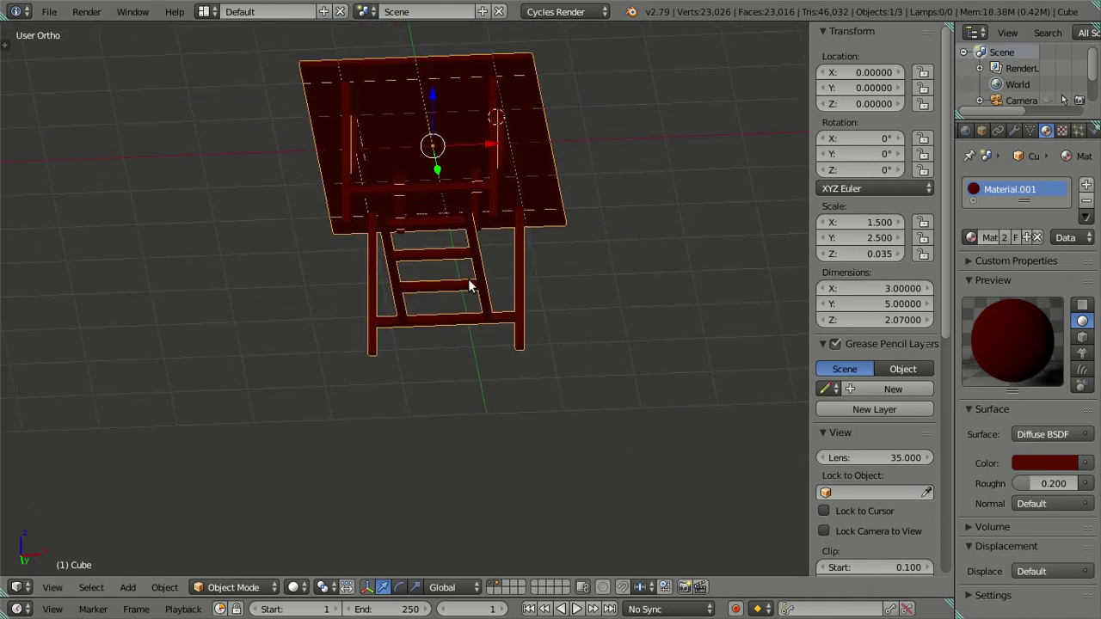
key(Tab)
scroll(up, 3)
drag(504, 244, 422, 299)
scroll(up, 3)
scroll(up, 3)
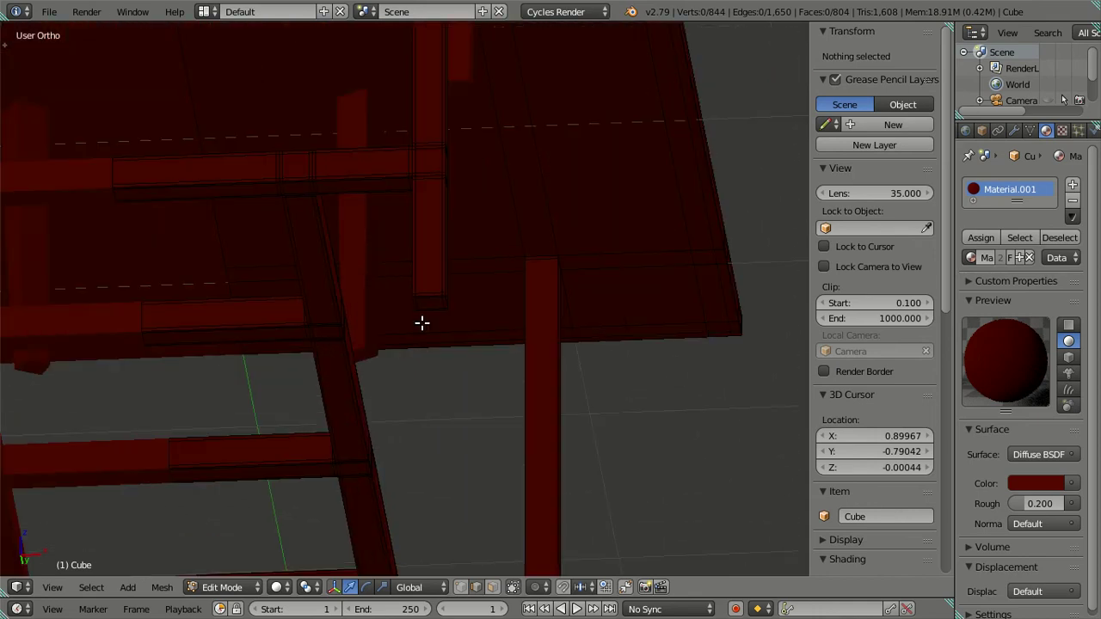
scroll(up, 3)
right_click(443, 306)
scroll(down, 3)
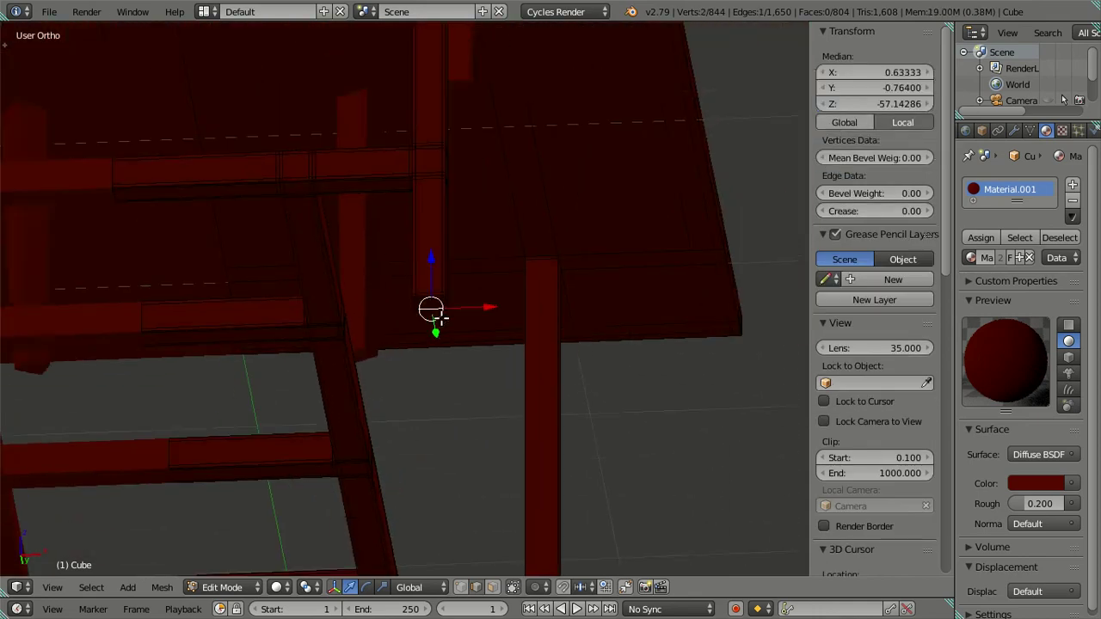
scroll(down, 3)
scroll(down, 3)
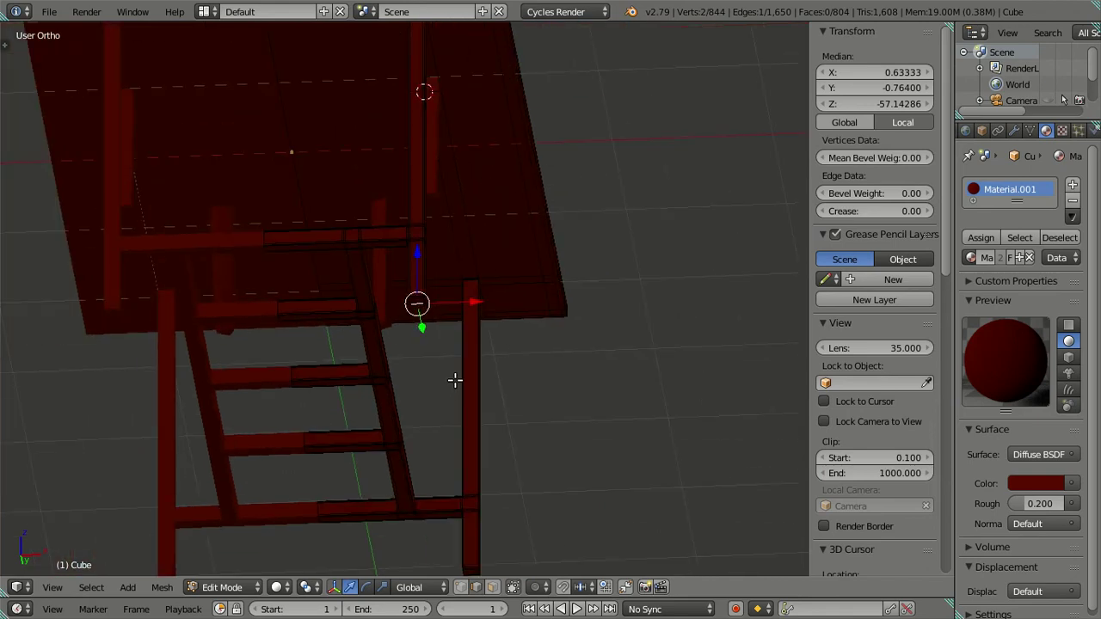
key(a)
scroll(down, 3)
scroll(up, 3)
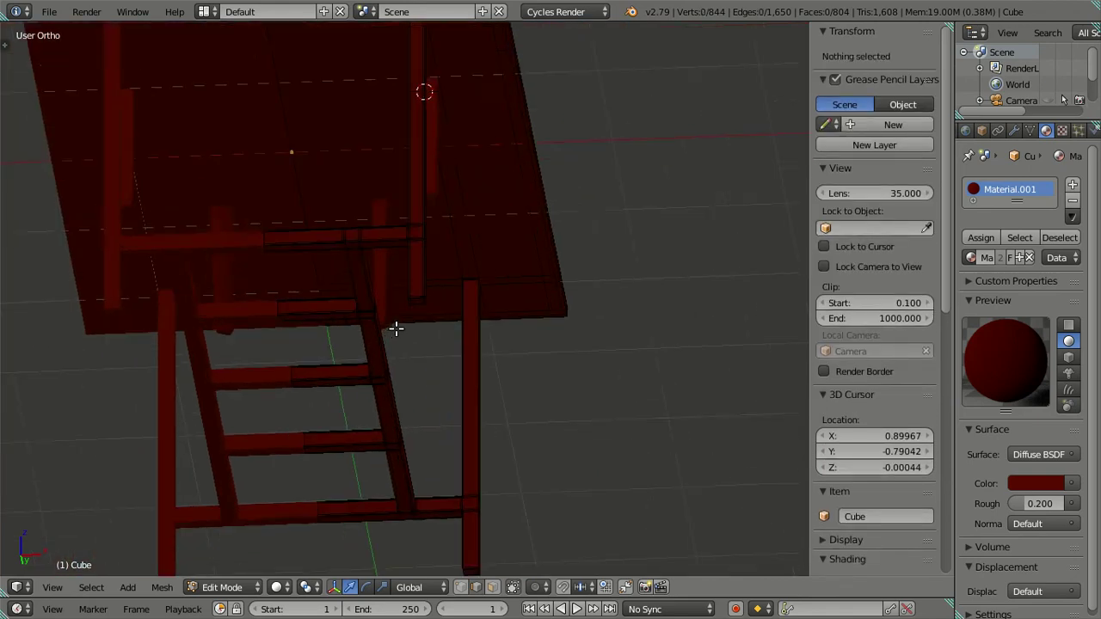
scroll(up, 3)
scroll(down, 3)
scroll(down, 3)
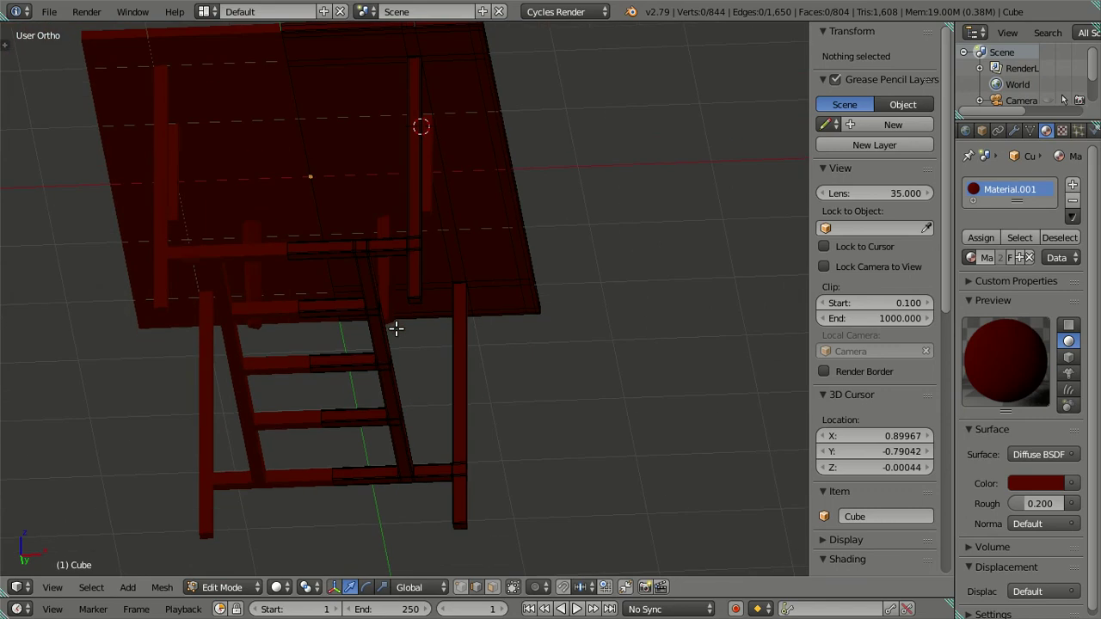
key(Tab)
Step: Apply the table's Mirror modifier and check the resulting mesh in wireframe
right_click(459, 303)
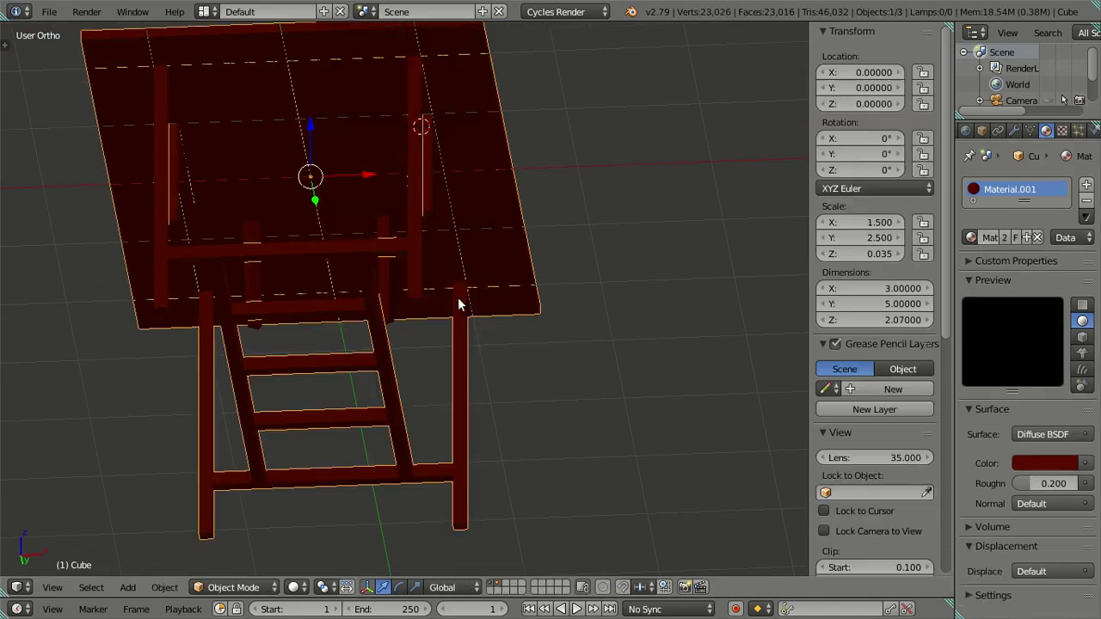
click(1015, 129)
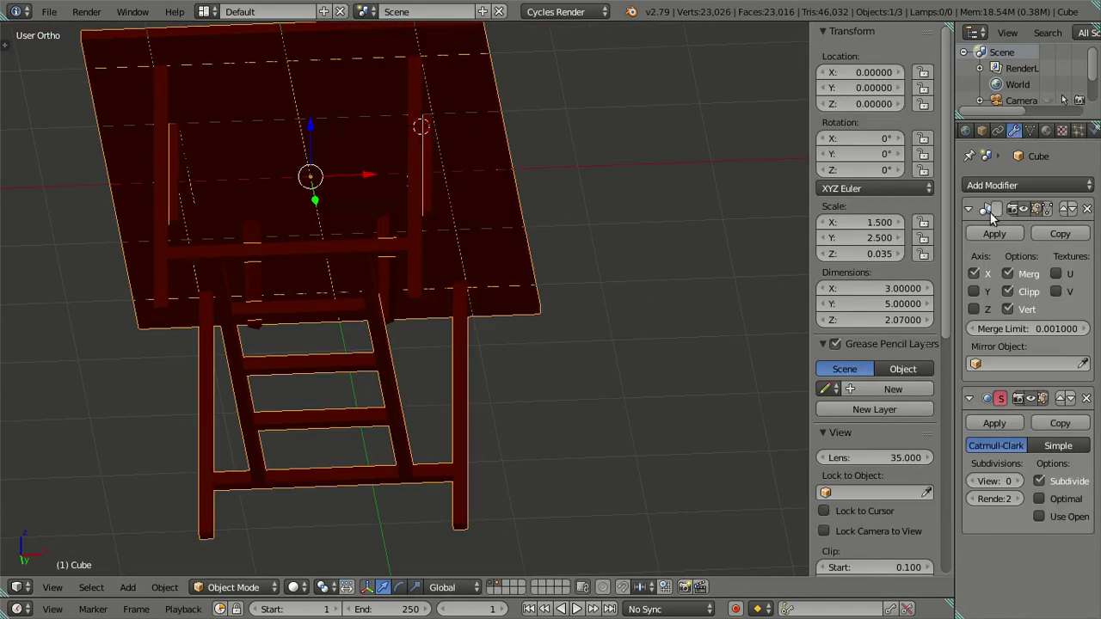
click(990, 233)
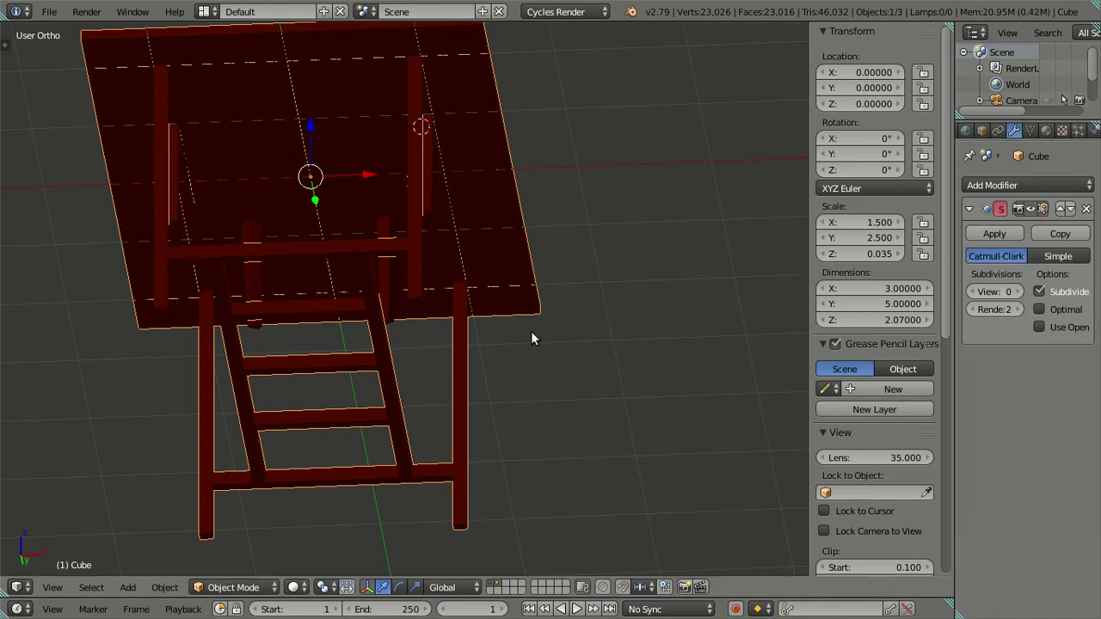
key(Tab)
drag(428, 412, 418, 361)
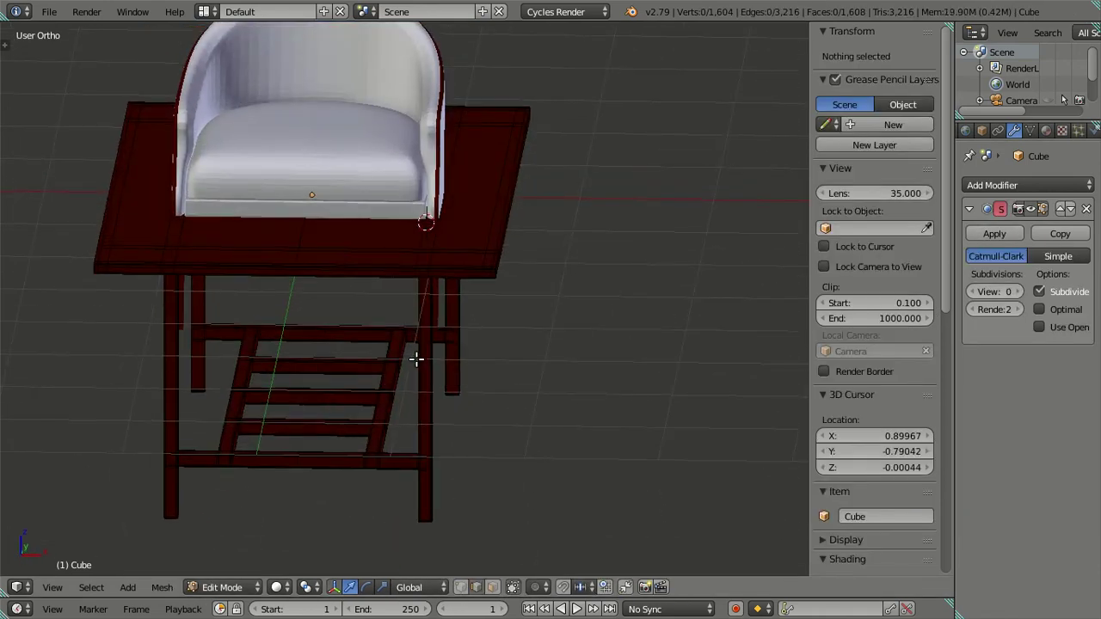
scroll(down, 3)
key(a)
key(a)
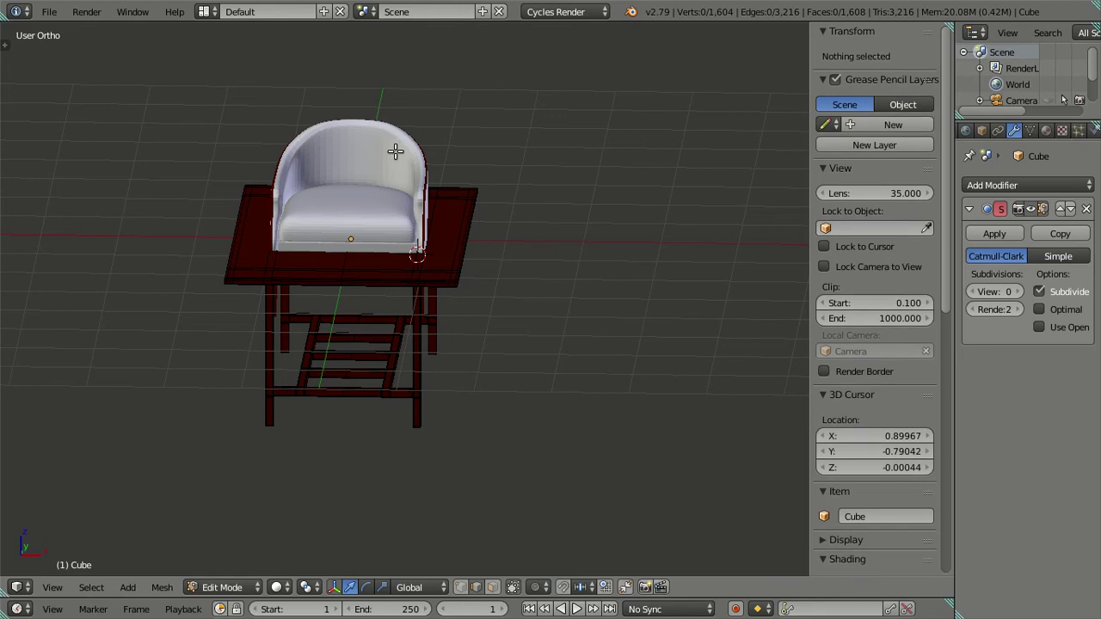
key(z)
key(Tab)
Step: Set the chair's Subdivision Surface viewport level to 0 and view the table from above
right_click(391, 146)
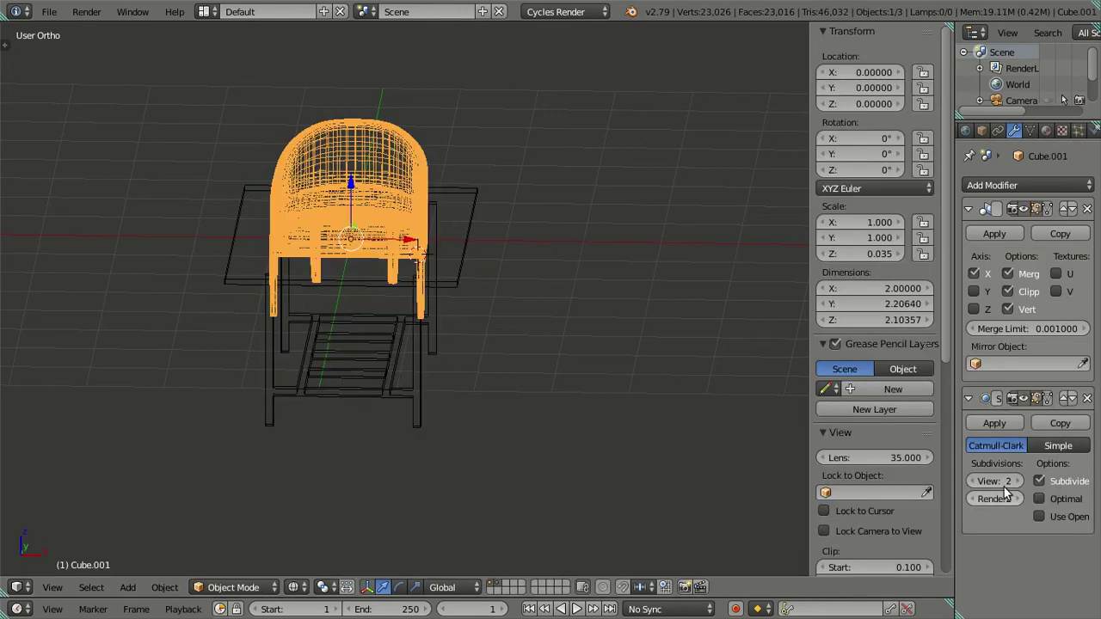
click(973, 482)
click(972, 481)
drag(609, 297, 567, 255)
key(Tab)
key(Tab)
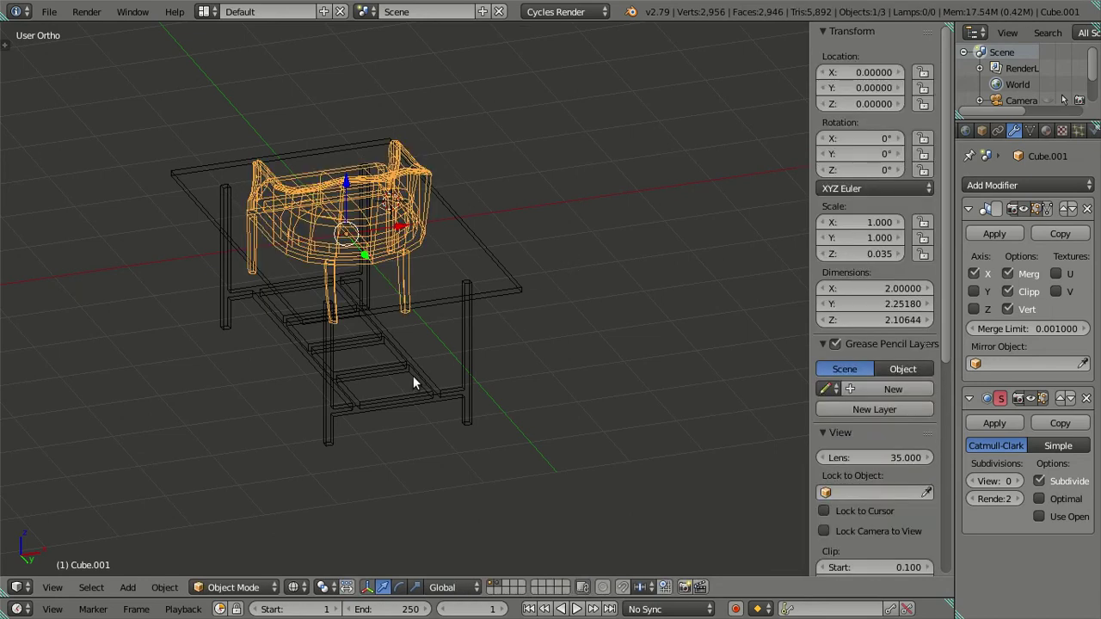
right_click(413, 375)
key(Tab)
drag(408, 369, 441, 275)
drag(436, 276, 457, 253)
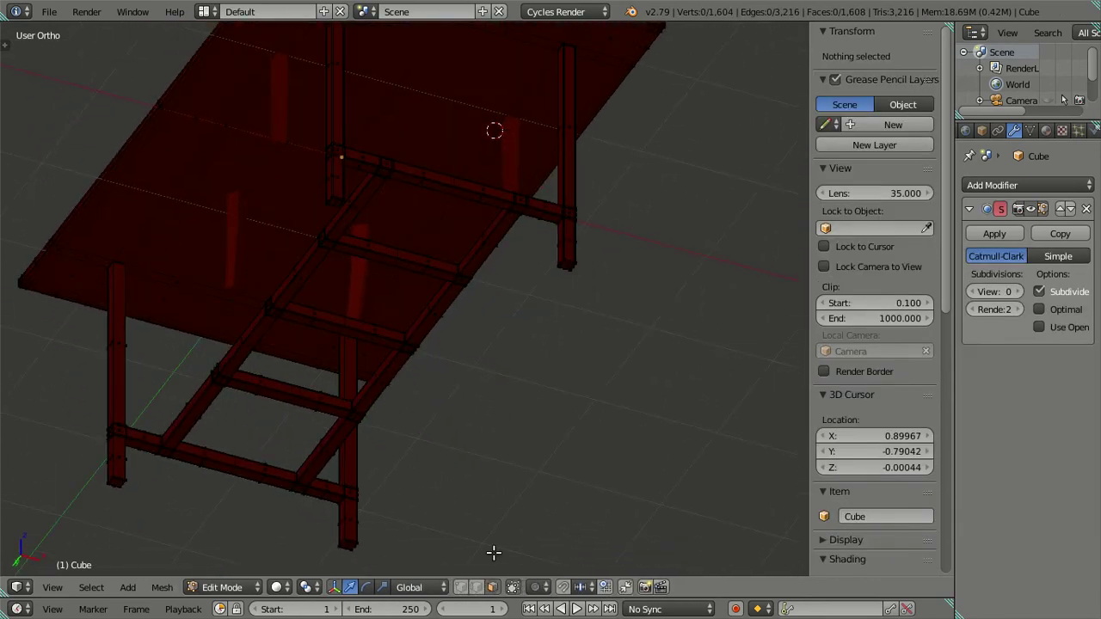
Step: In Edit Mode, select the bottom faces of all four table legs
scroll(up, 3)
scroll(up, 3)
scroll(up, 3)
right_click(207, 321)
drag(315, 353, 408, 438)
scroll(down, 3)
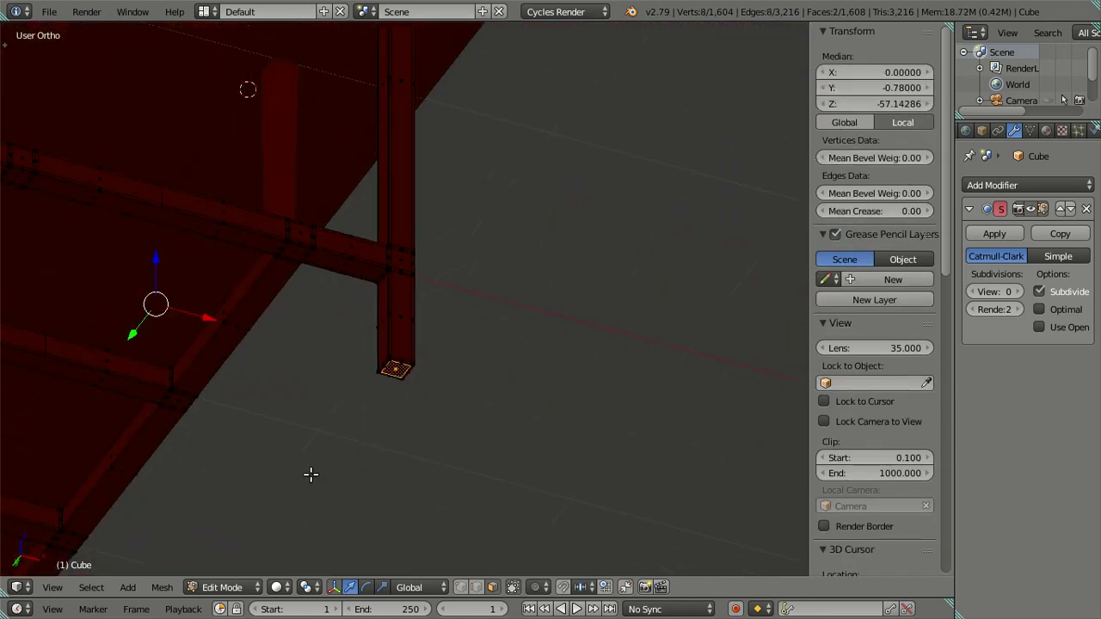
drag(309, 474, 592, 178)
drag(366, 445, 513, 341)
scroll(up, 3)
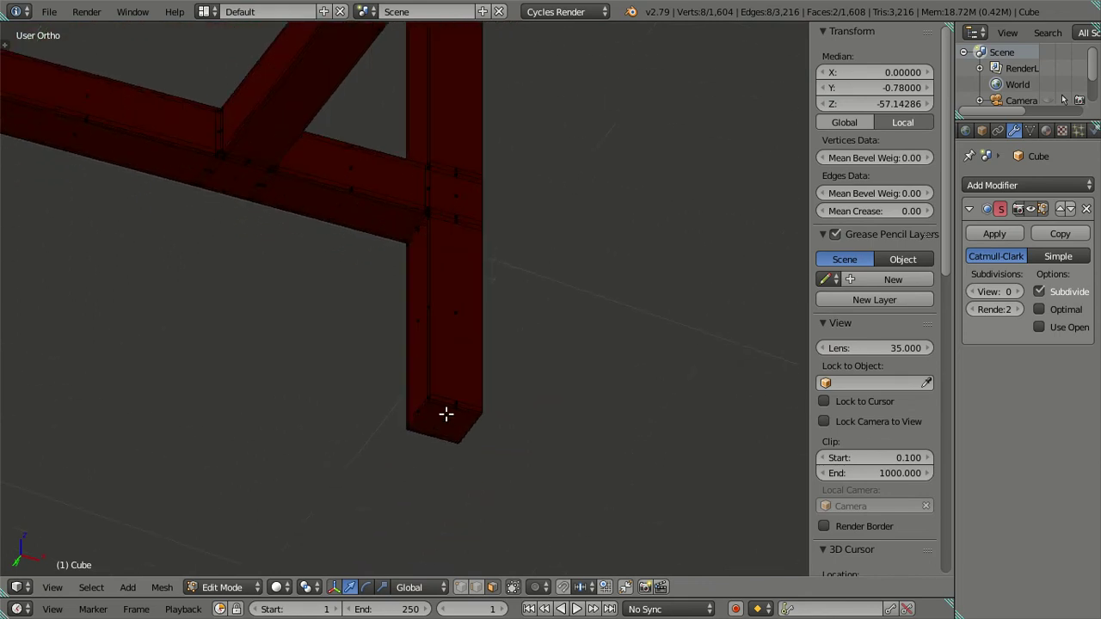
right_click(444, 415)
drag(438, 467, 485, 293)
scroll(up, 3)
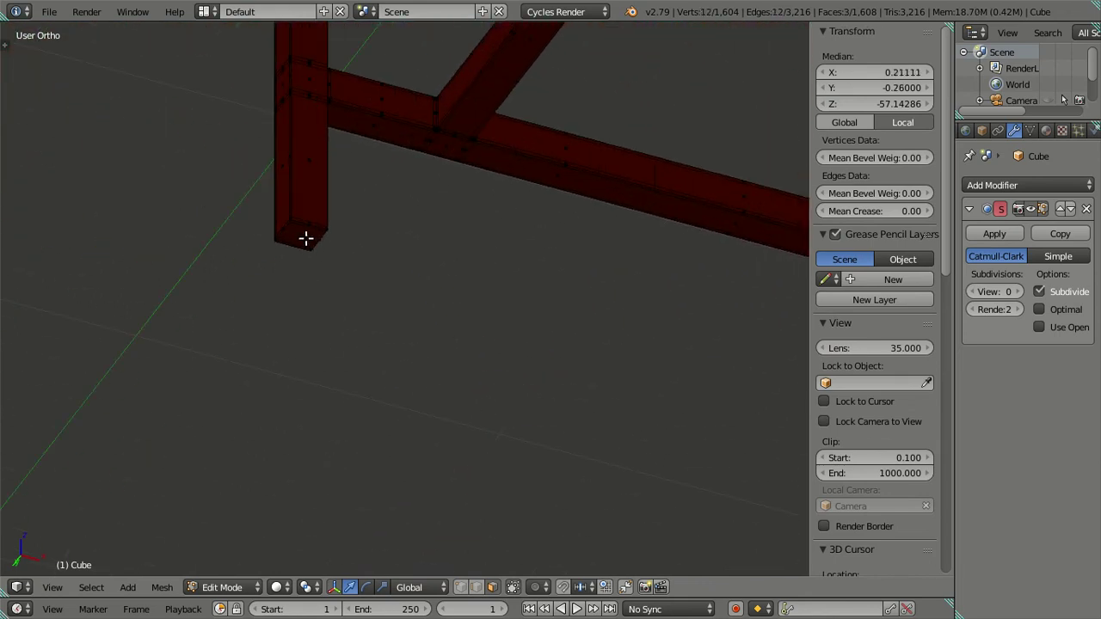
right_click(304, 238)
scroll(down, 3)
drag(304, 238, 515, 228)
Step: Snap the 3D cursor to the selected leg bottoms at Z -2 and return to Object Mode
key(shift+s)
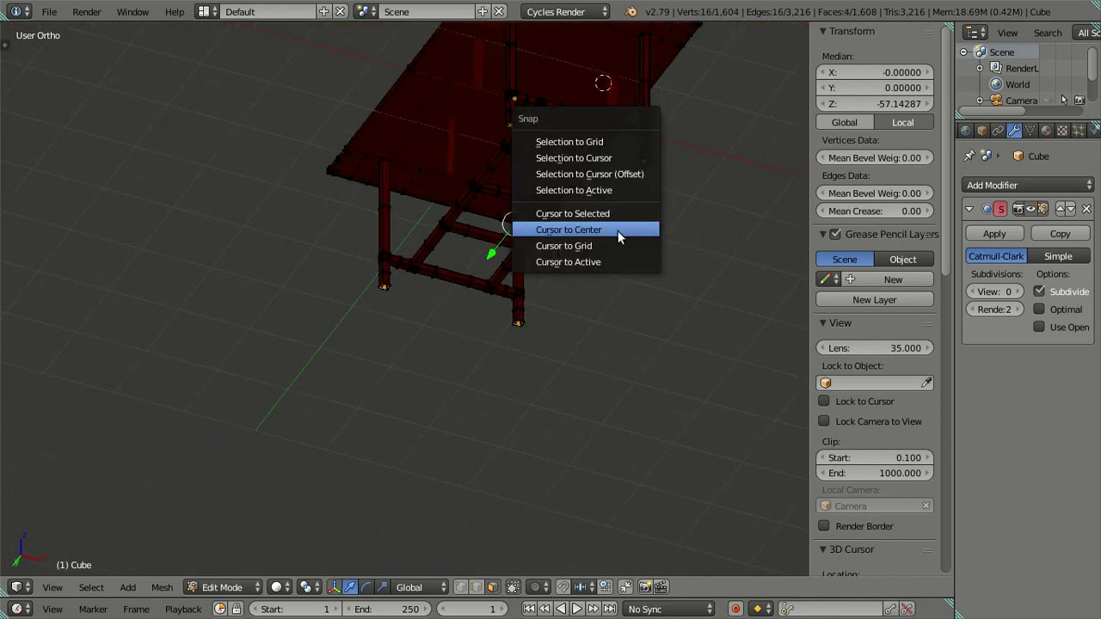
click(624, 212)
scroll(down, 3)
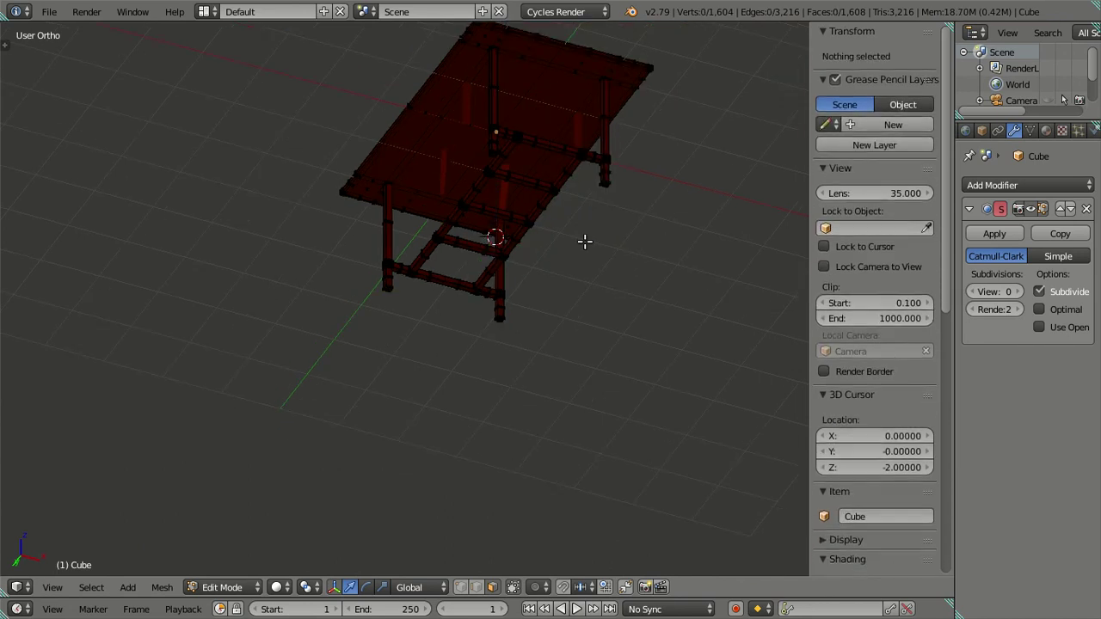
scroll(down, 3)
key(Tab)
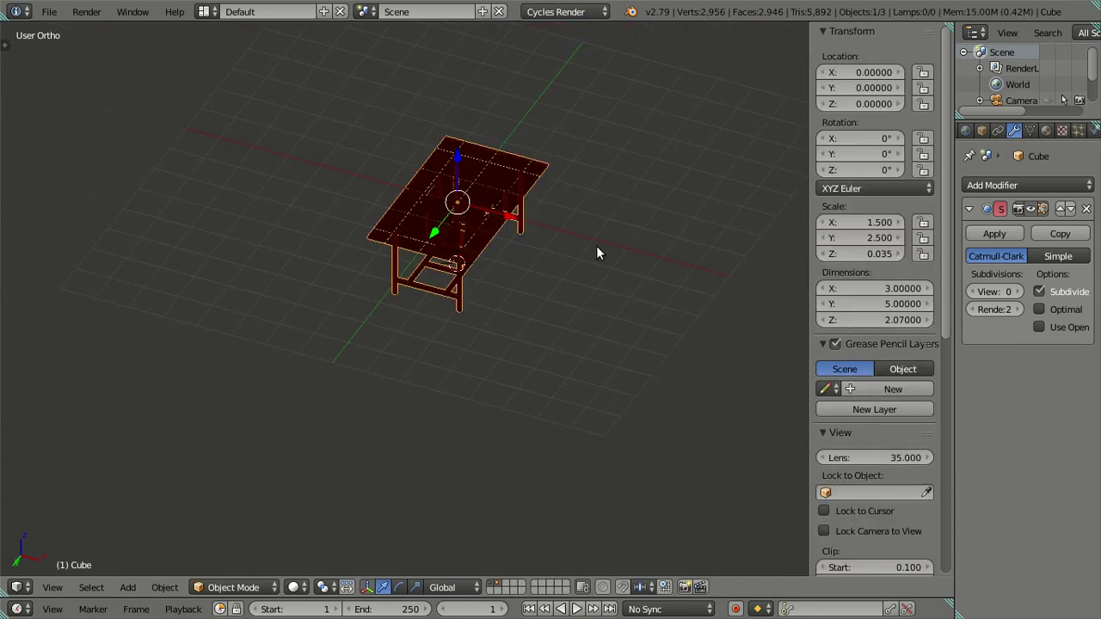
Step: Set the table's origin to the 3D cursor at its leg bottoms
right_click(584, 225)
right_click(580, 214)
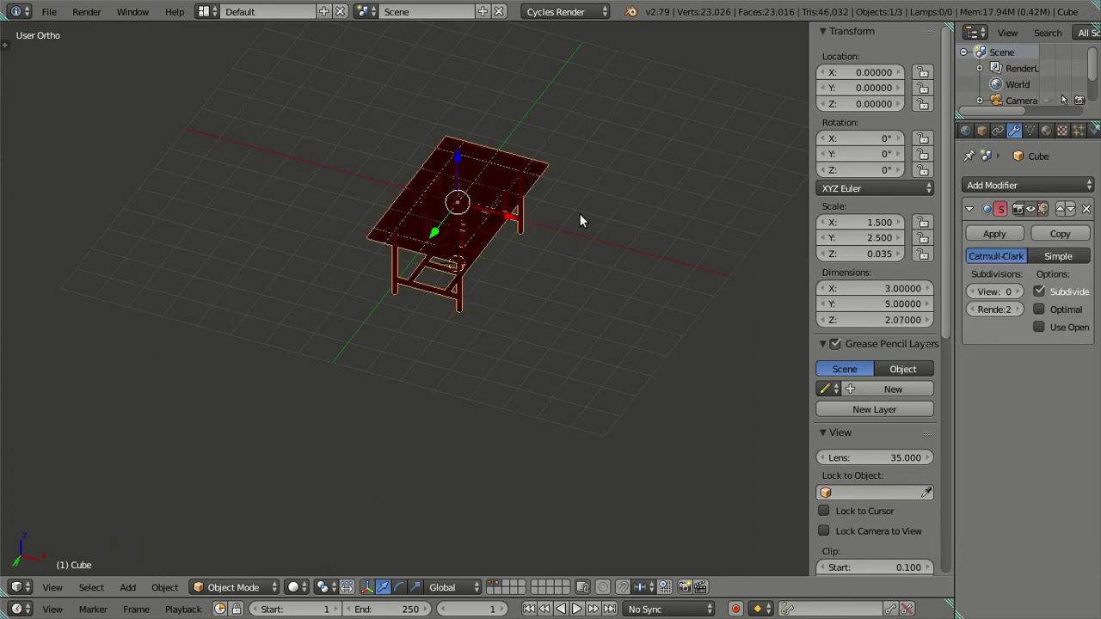
drag(540, 218, 475, 294)
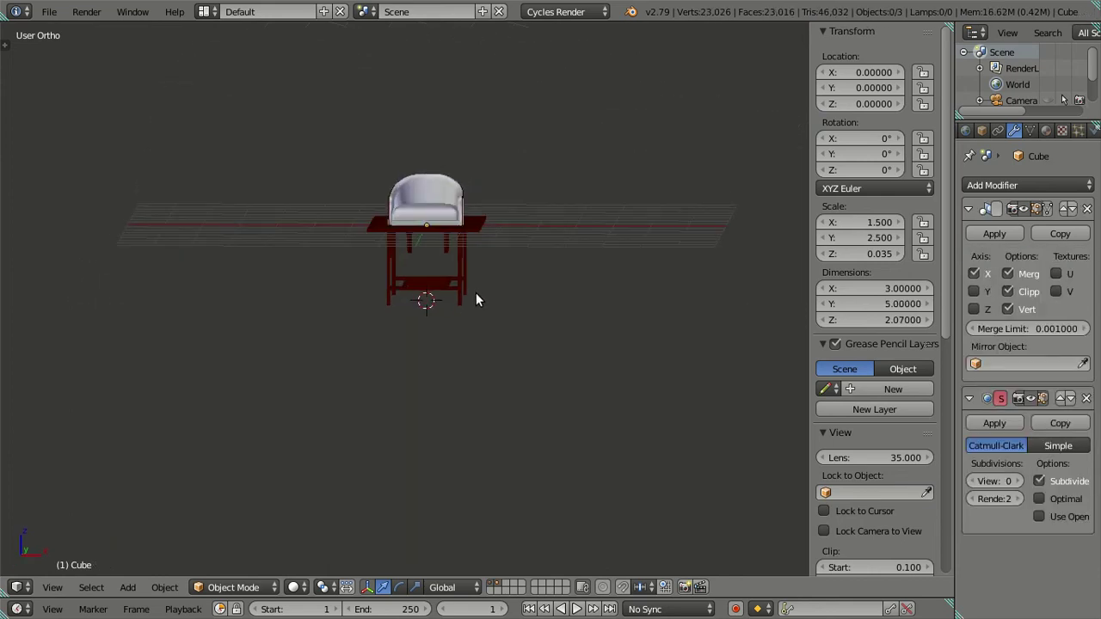
right_click(460, 280)
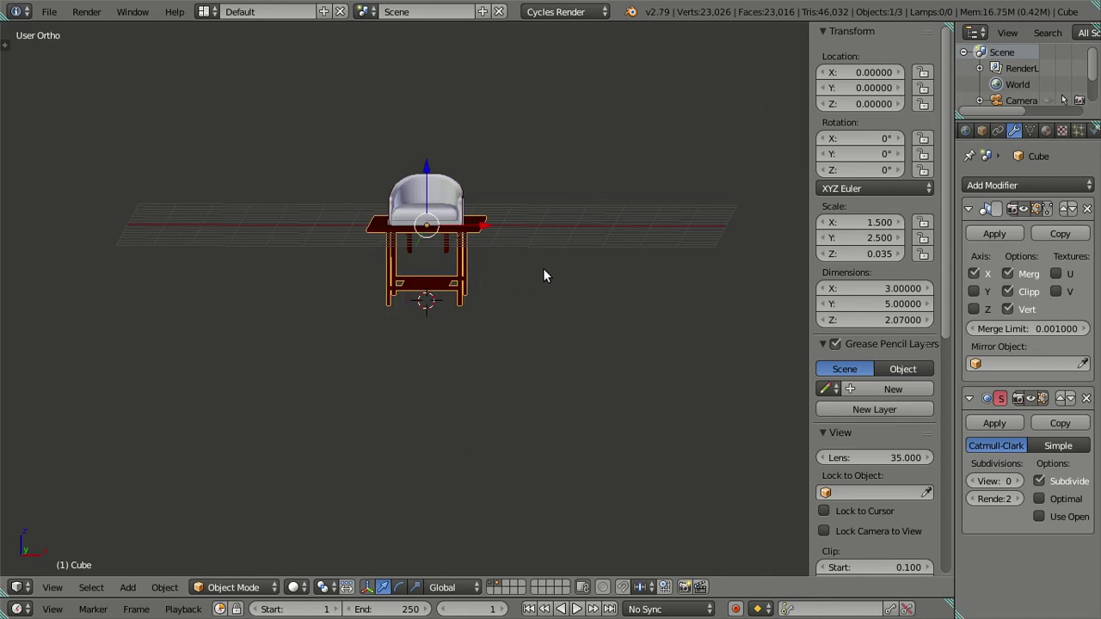
key(shift+ctrl+alt+c)
click(487, 300)
Step: Reduce the chair's Subdivision Surface viewport level to 0
key(a)
drag(487, 298, 435, 309)
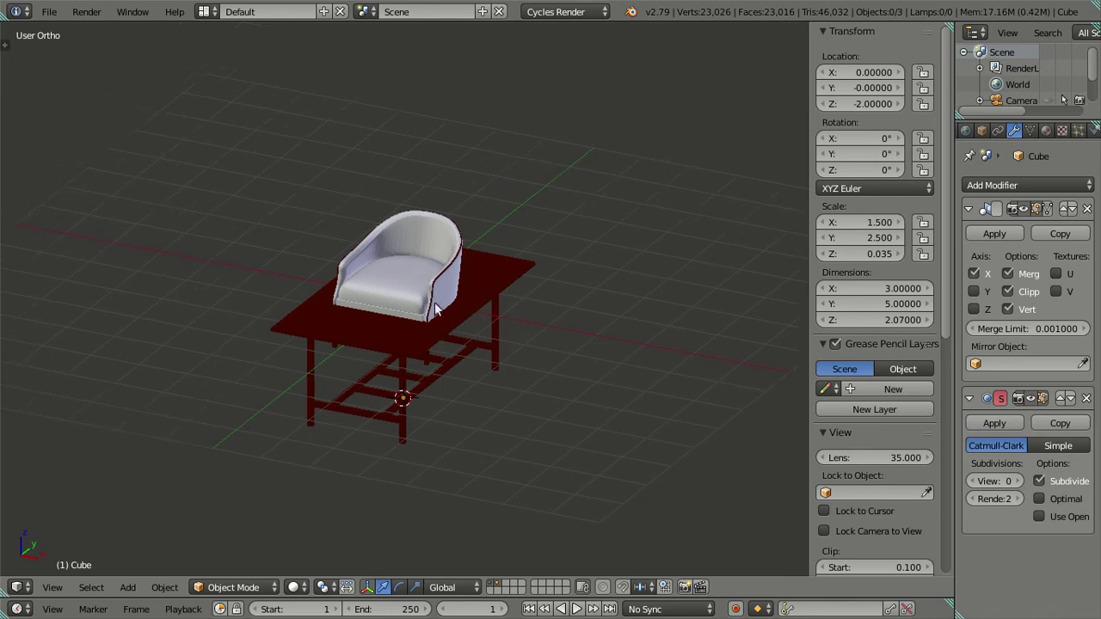
right_click(425, 229)
click(971, 481)
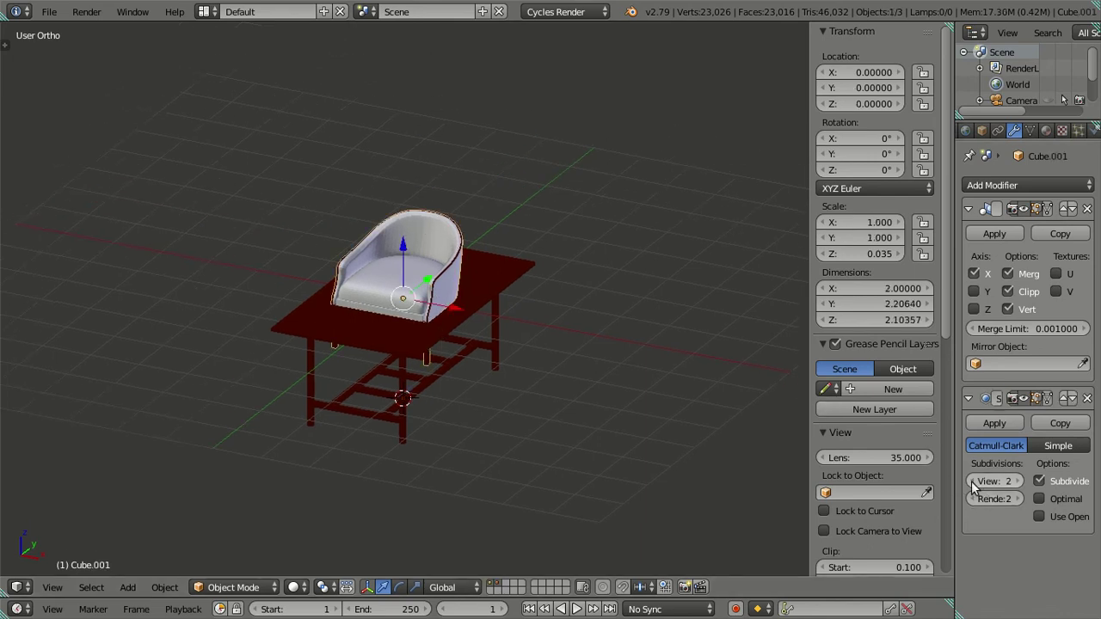
click(972, 481)
Step: Select the table and move the 3D cursor back to the world centre
right_click(483, 282)
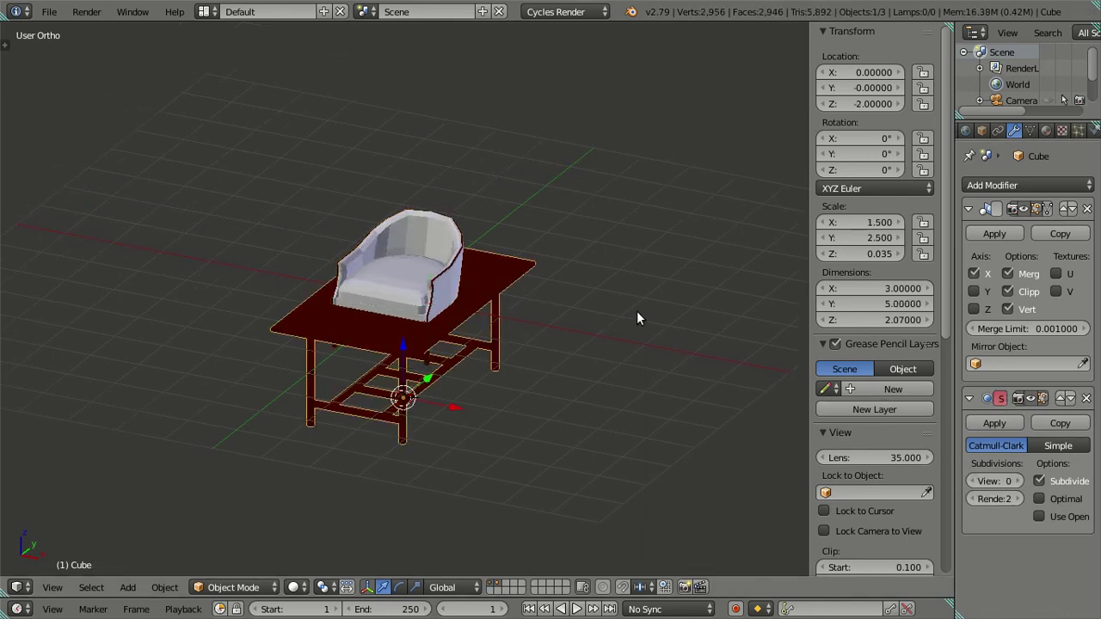
key(shift+s)
click(634, 327)
key(shift+a)
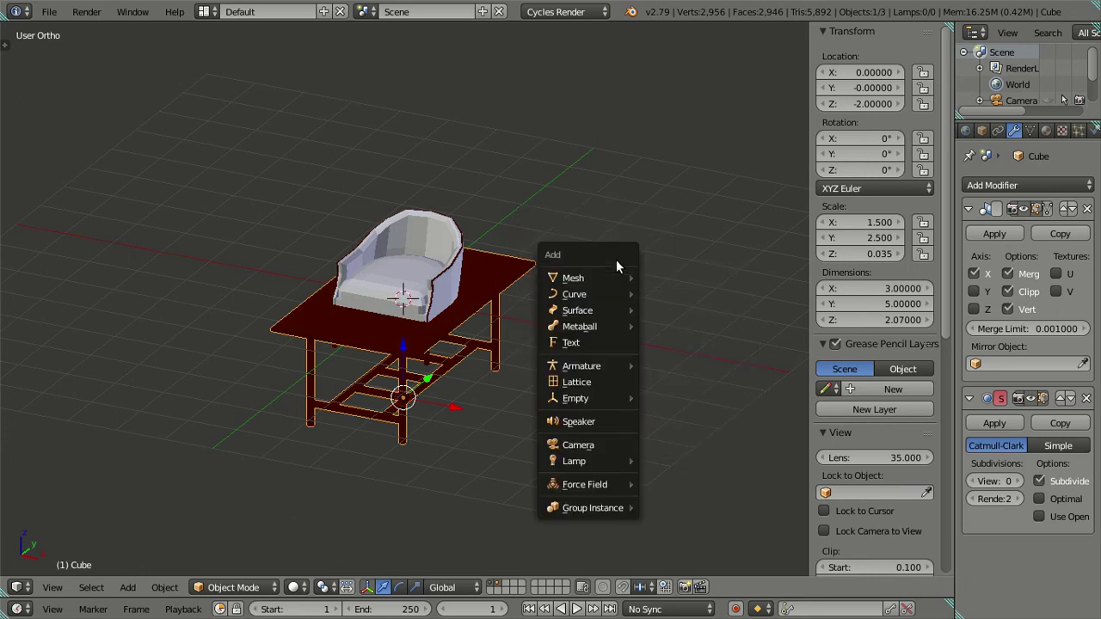
key(shift+s)
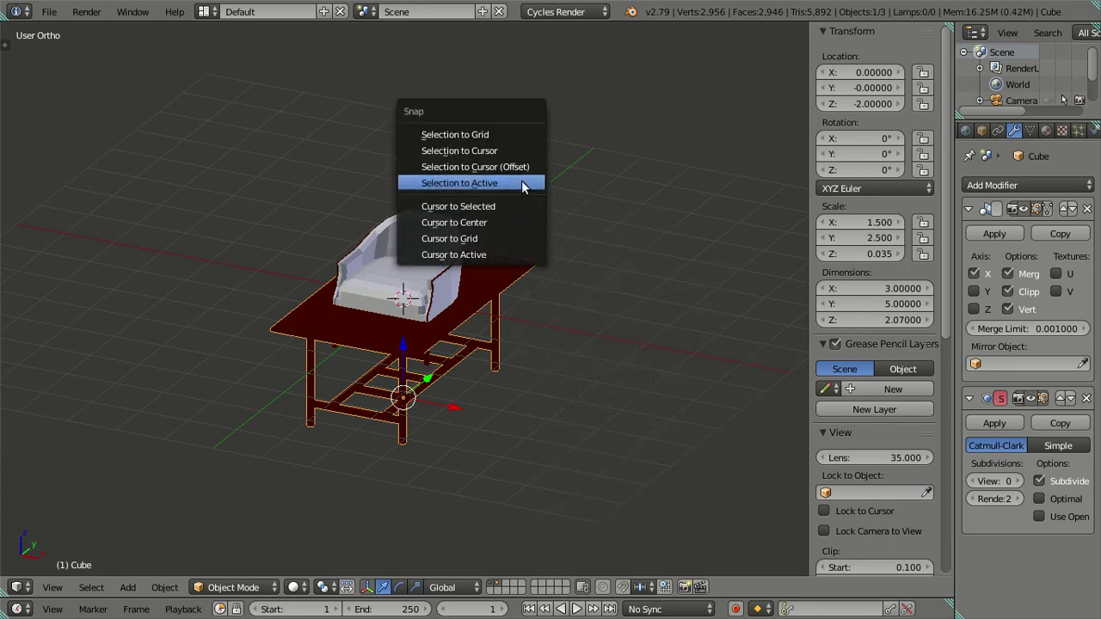
Step: Snap the table up to the cursor at Z 0 and apply the armchair's Mirror modifier
click(519, 149)
key(a)
drag(514, 188, 394, 392)
right_click(416, 225)
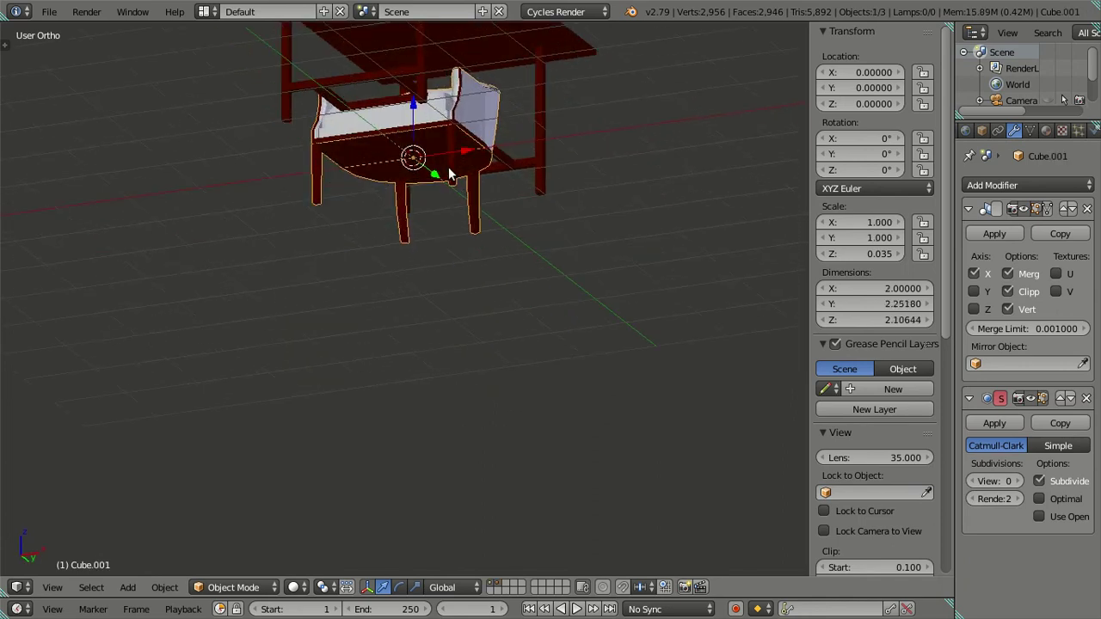
scroll(up, 3)
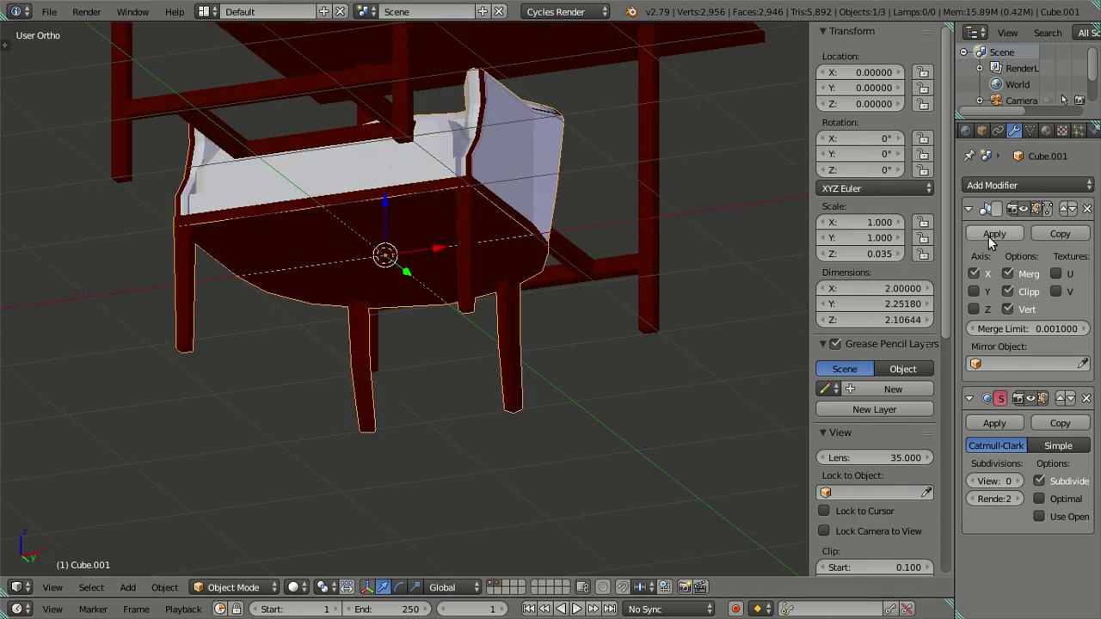
click(991, 235)
Step: In Edit Mode, select the bottom faces of the chair's left and right legs
key(Tab)
drag(488, 353, 461, 356)
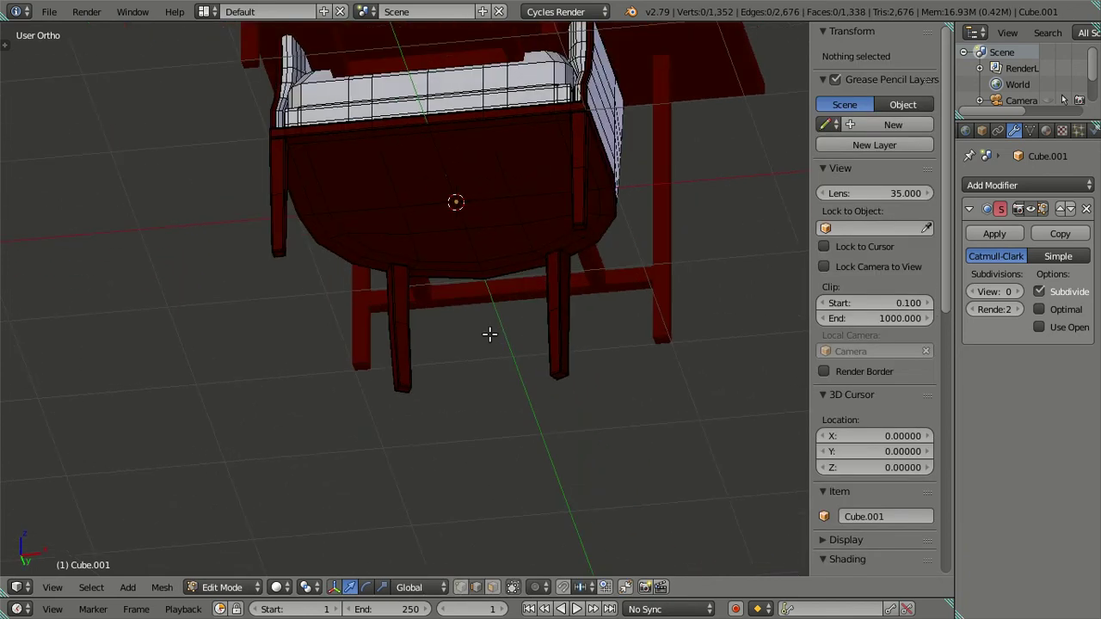
scroll(up, 3)
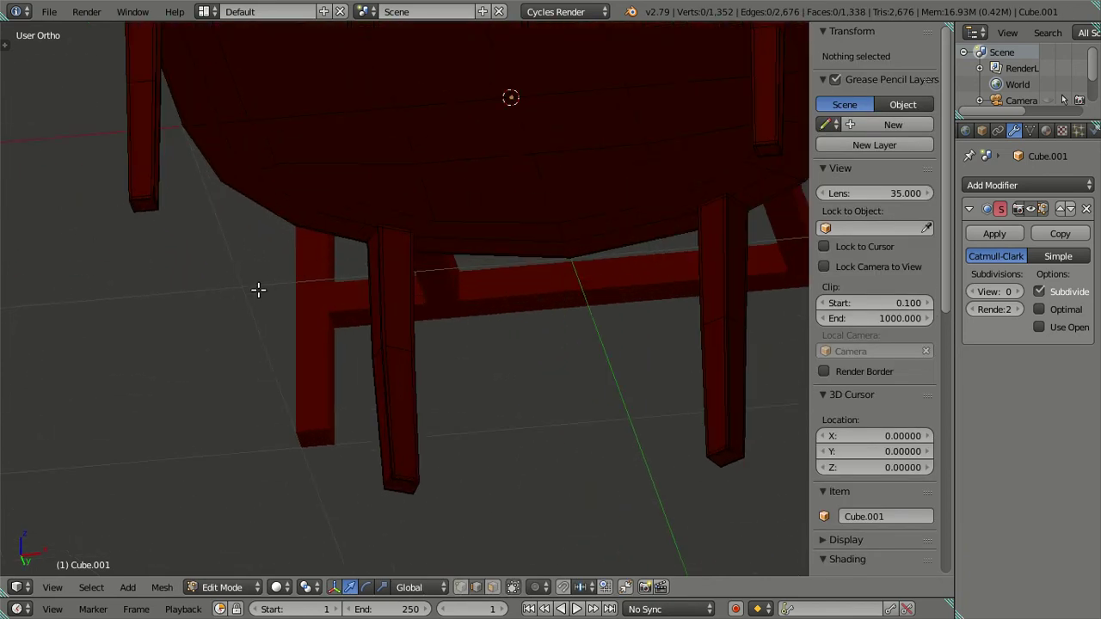
scroll(up, 3)
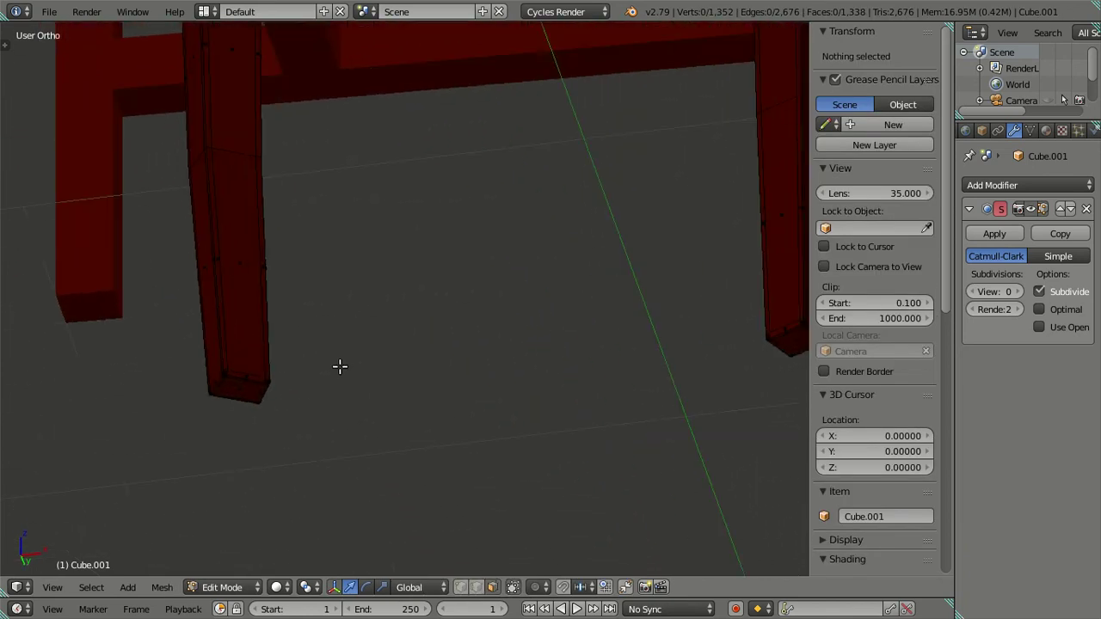
right_click(239, 396)
scroll(down, 3)
right_click(442, 392)
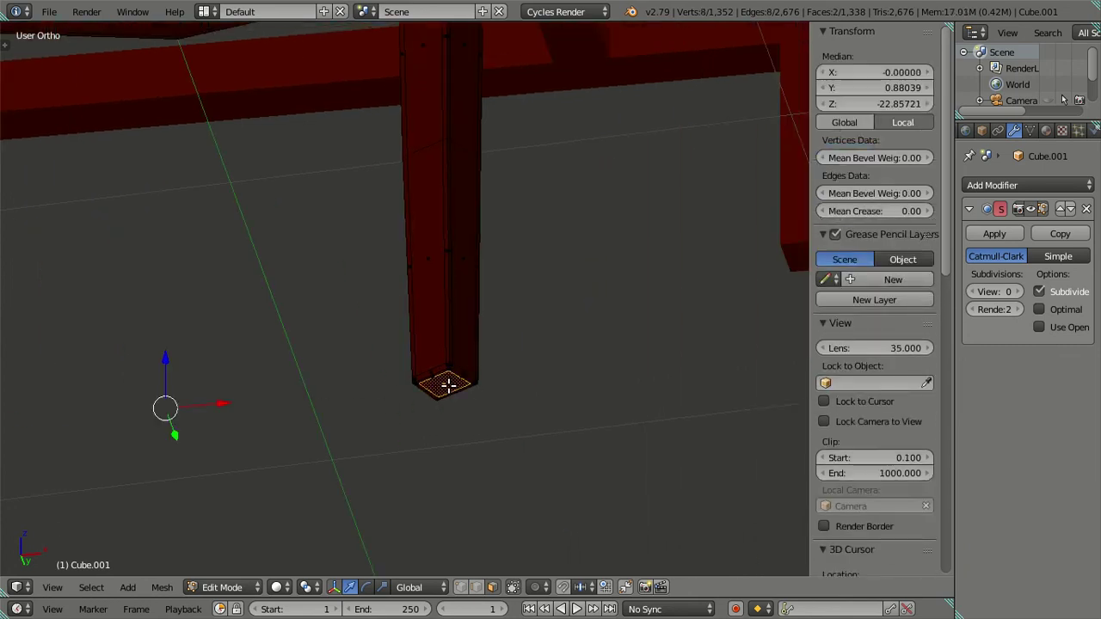
scroll(down, 3)
scroll(up, 3)
scroll(up, 3)
scroll(up, 3)
Step: Reselect the bottom faces of all four chair legs
right_click(498, 326)
scroll(down, 3)
scroll(up, 3)
right_click(428, 361)
scroll(up, 3)
scroll(up, 3)
scroll(up, 3)
right_click(449, 212)
scroll(down, 3)
scroll(up, 3)
scroll(up, 3)
right_click(53, 231)
scroll(down, 3)
Step: Snap the 3D cursor to the chair's leg bottoms and return to Object Mode
key(shift+s)
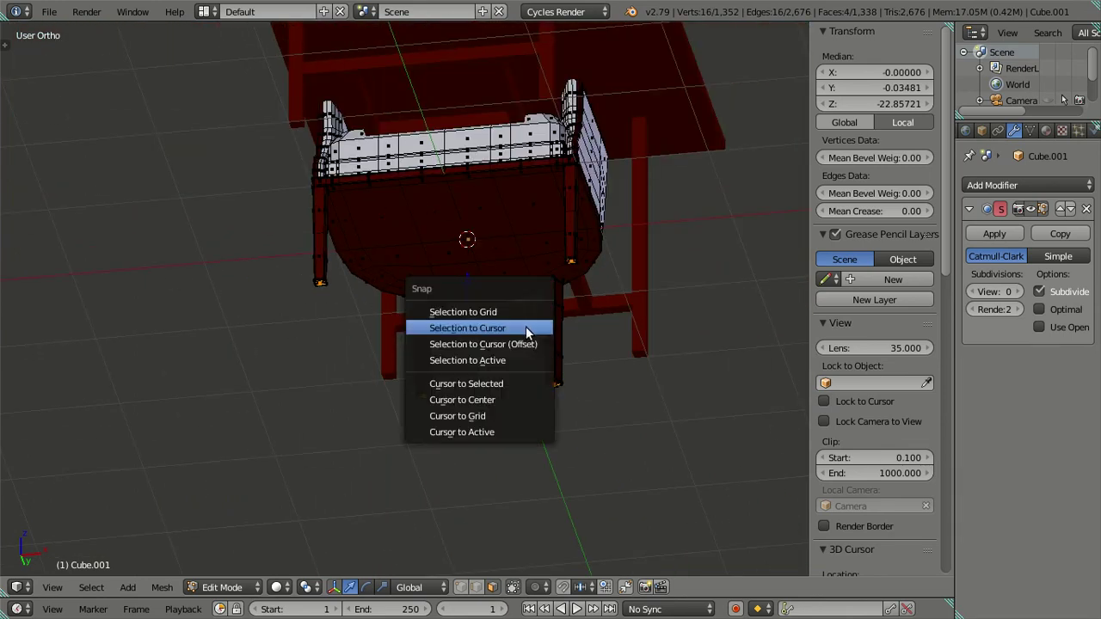
click(497, 383)
key(a)
scroll(down, 3)
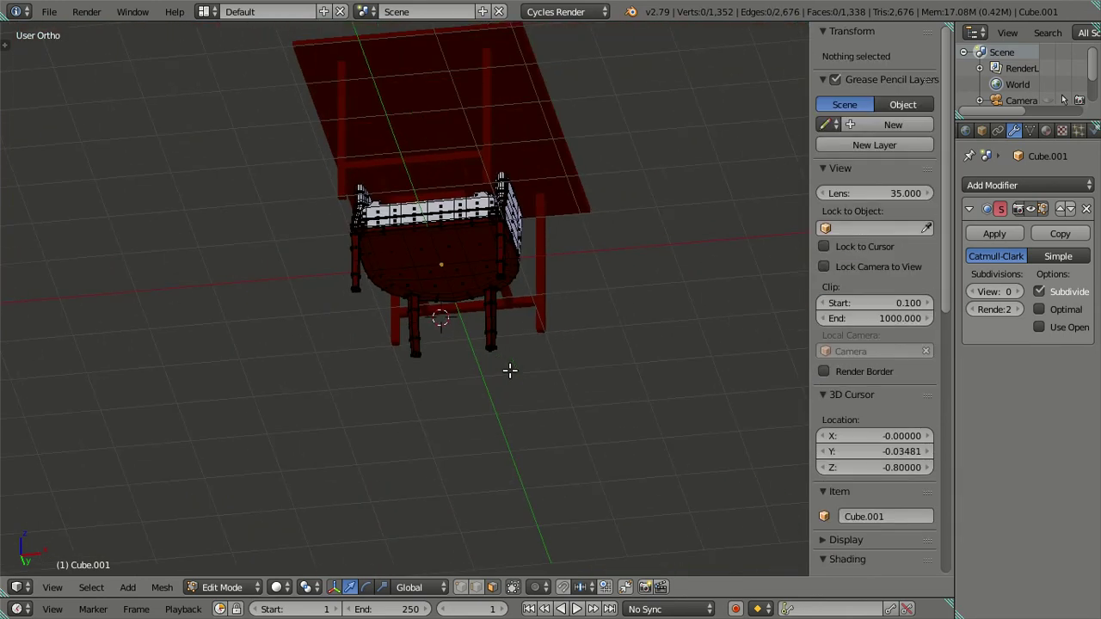
key(Tab)
Step: Set the chair's origin to the 3D cursor, then recentre the cursor at the world origin
drag(592, 359, 547, 386)
key(ctrl+shift+alt+c)
click(547, 381)
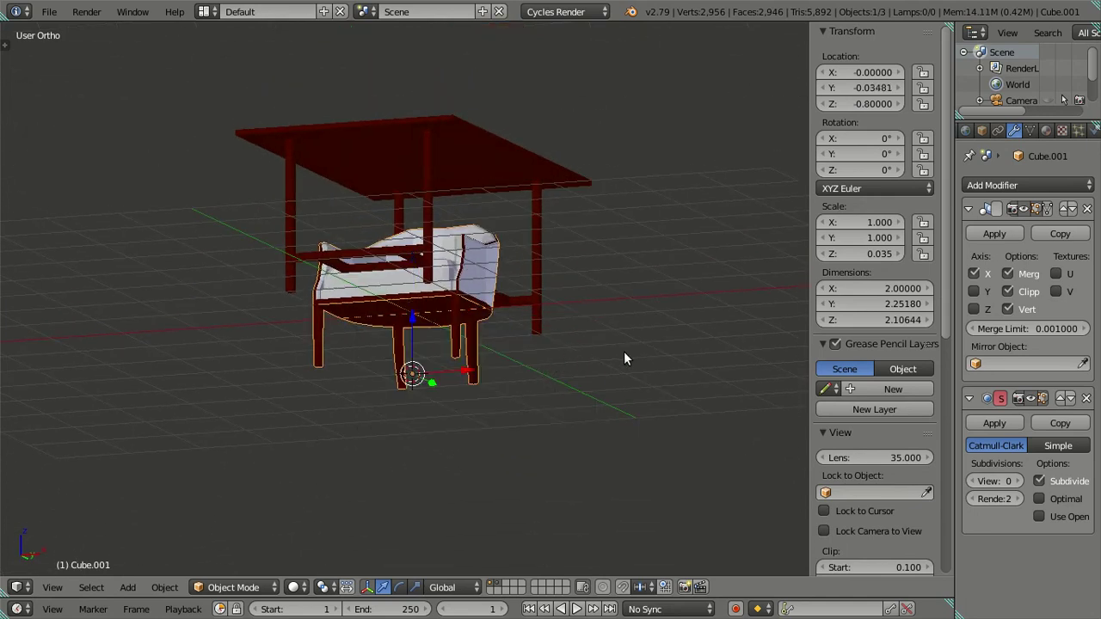
key(shift+s)
click(614, 365)
Step: Snap the chair onto the world origin at 0, 0, 0
key(shift+a)
key(shift+s)
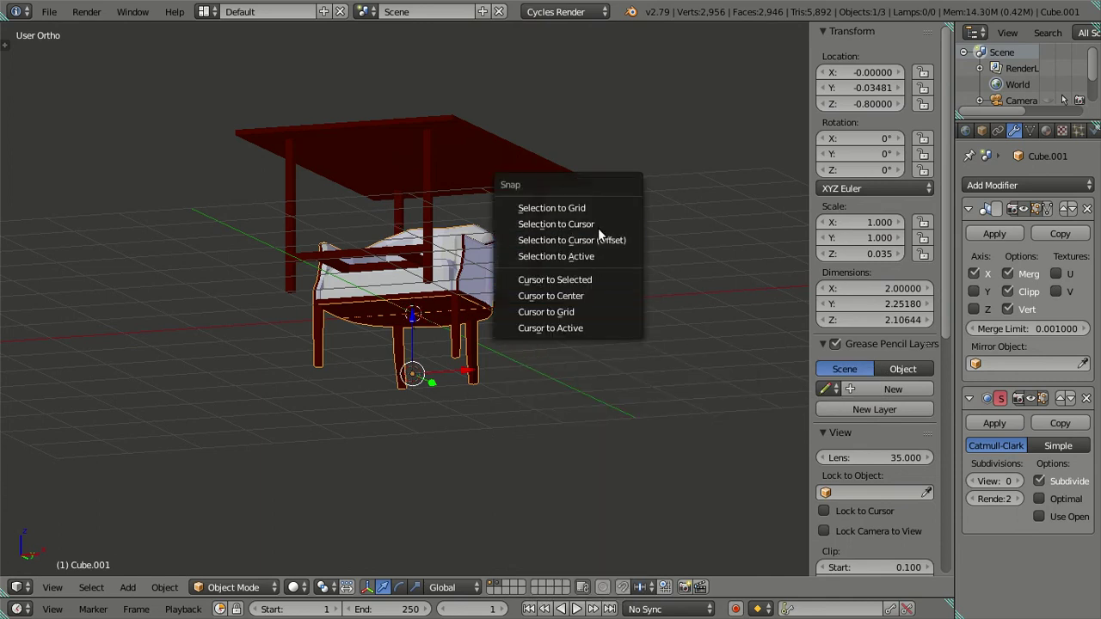
click(598, 225)
drag(597, 225, 410, 360)
key(KP_1)
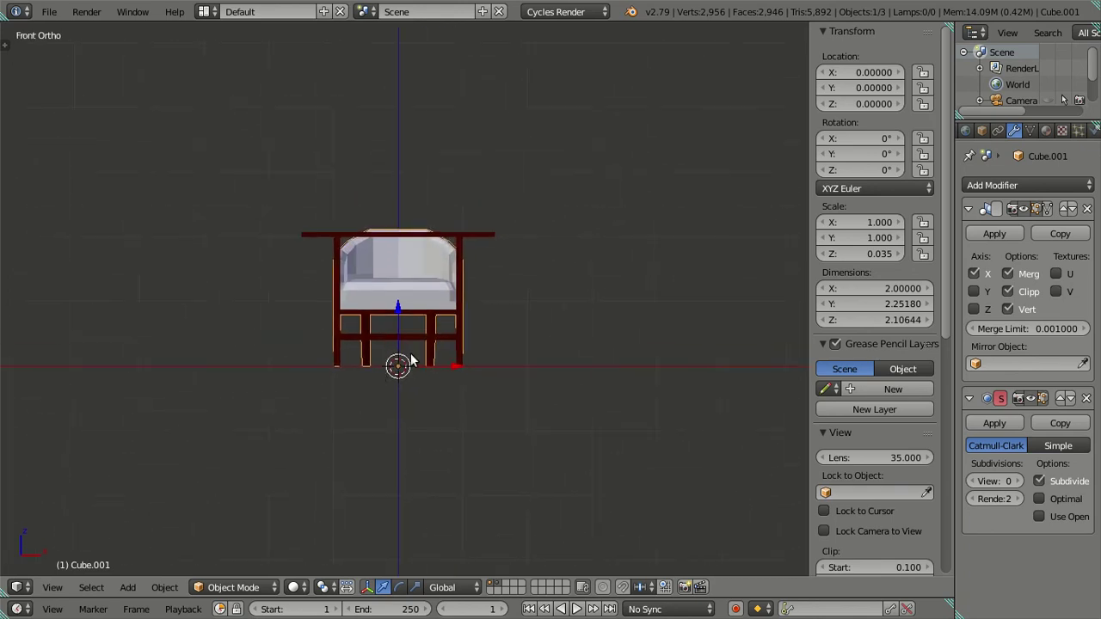
Step: Zoom in from the front, check the chair mesh in Edit Mode, and apply its Mirror modifier
scroll(up, 3)
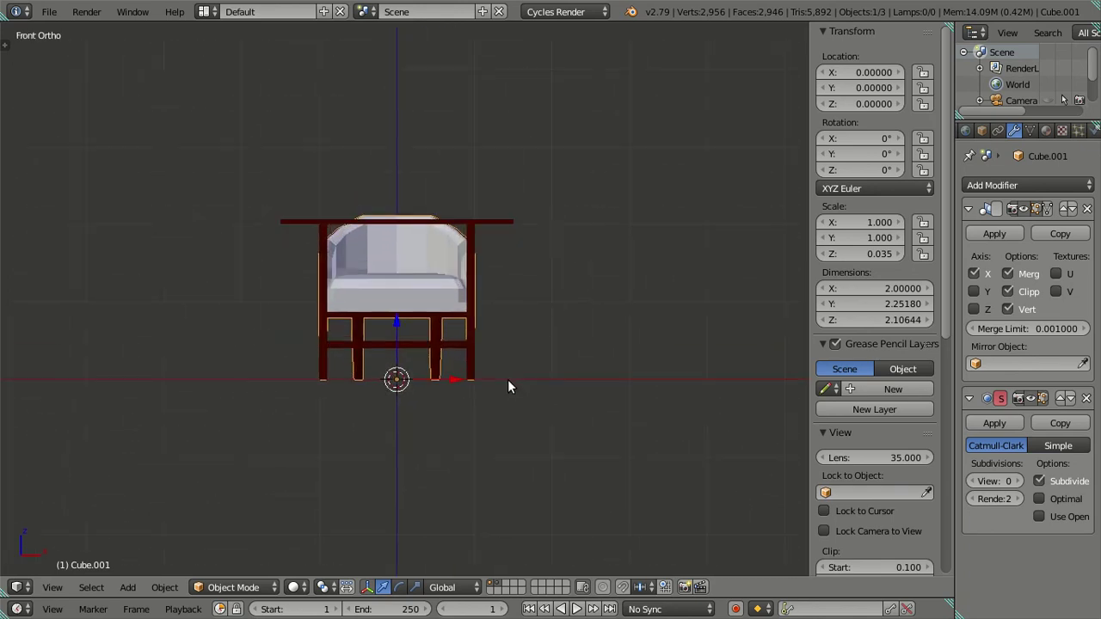
scroll(up, 3)
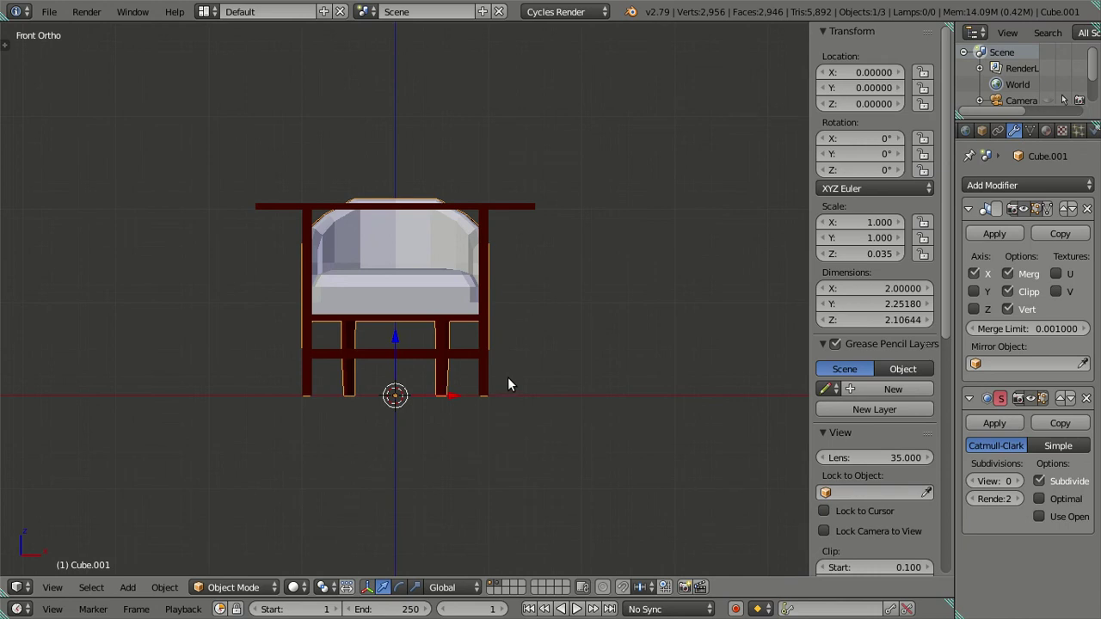
key(Tab)
key(a)
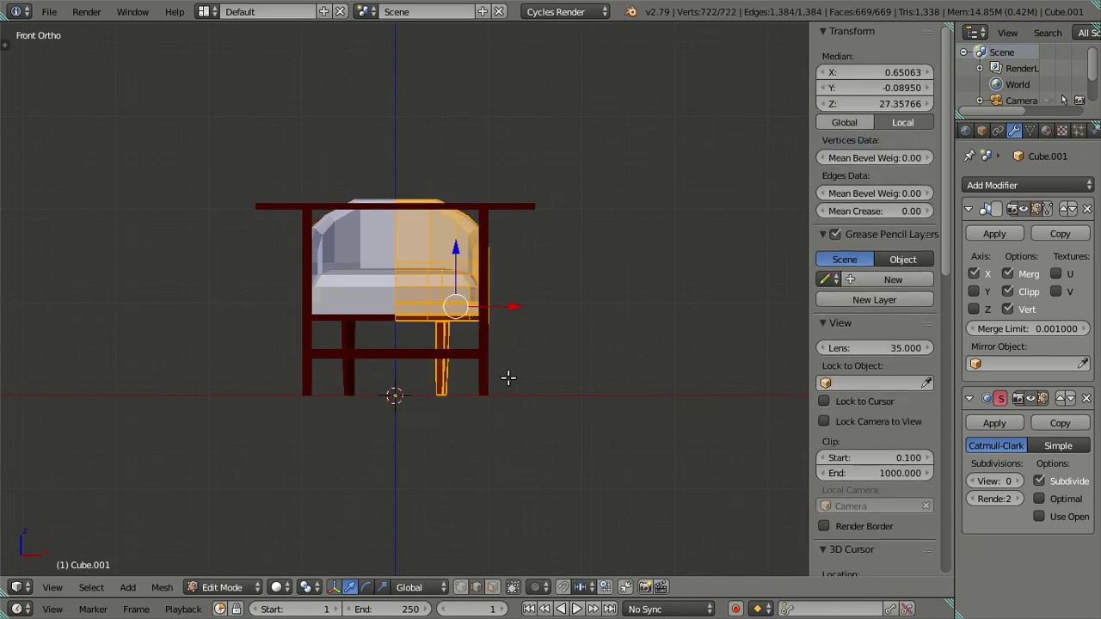
key(a)
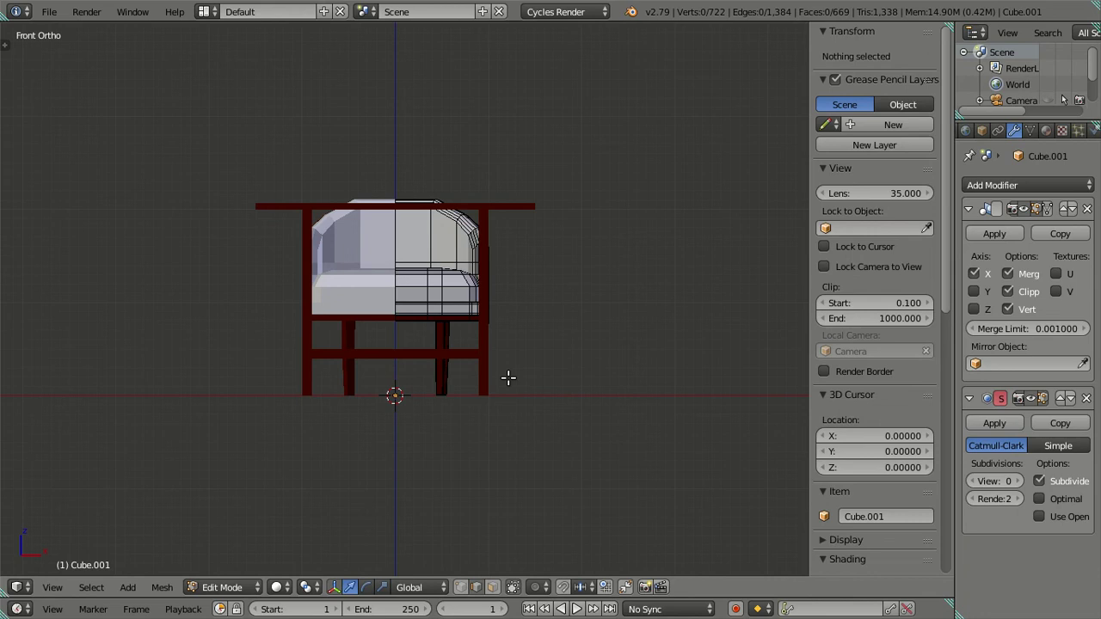
key(Tab)
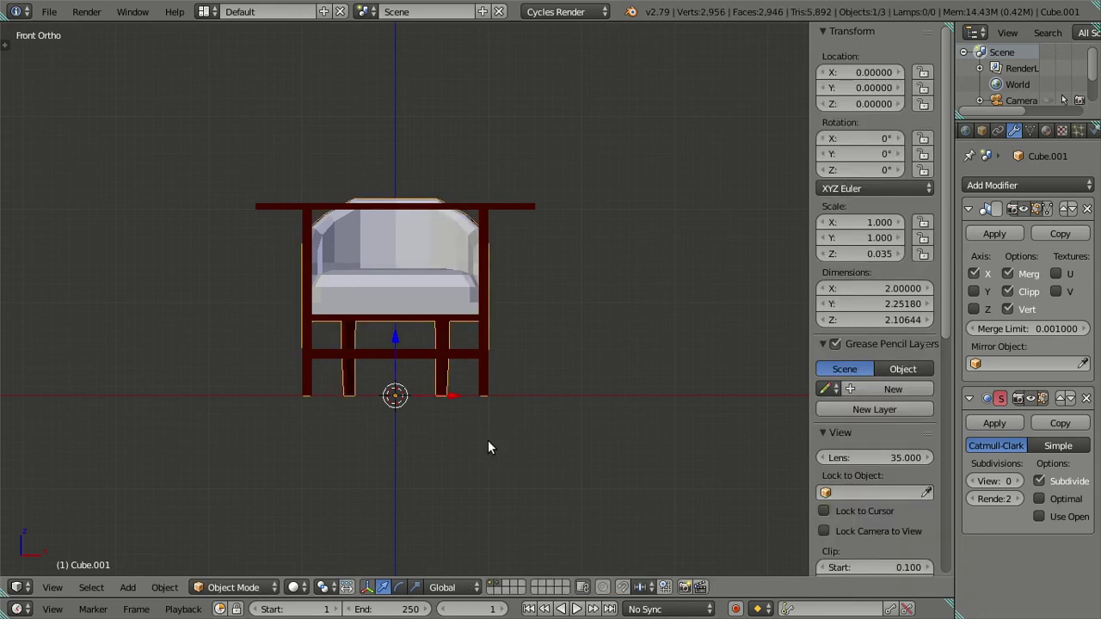
key(Tab)
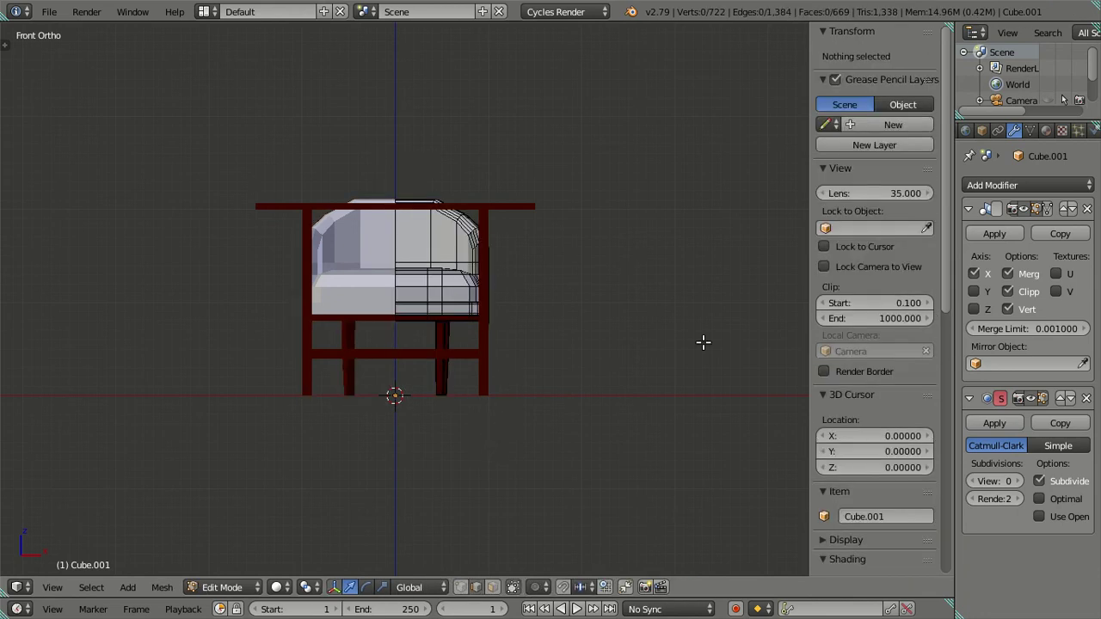
key(Tab)
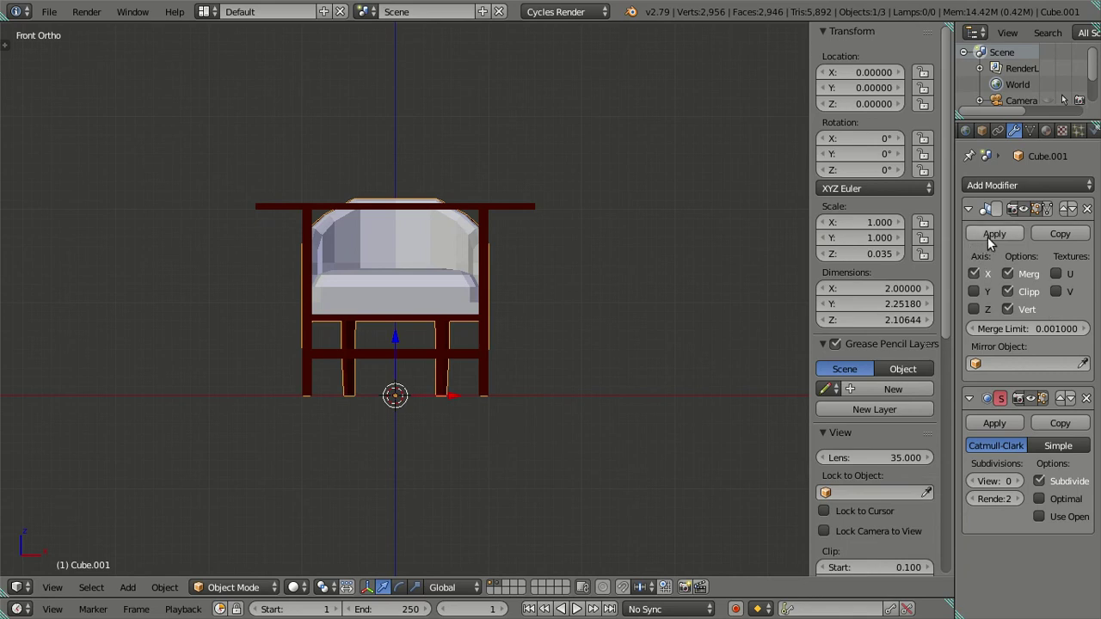
click(994, 233)
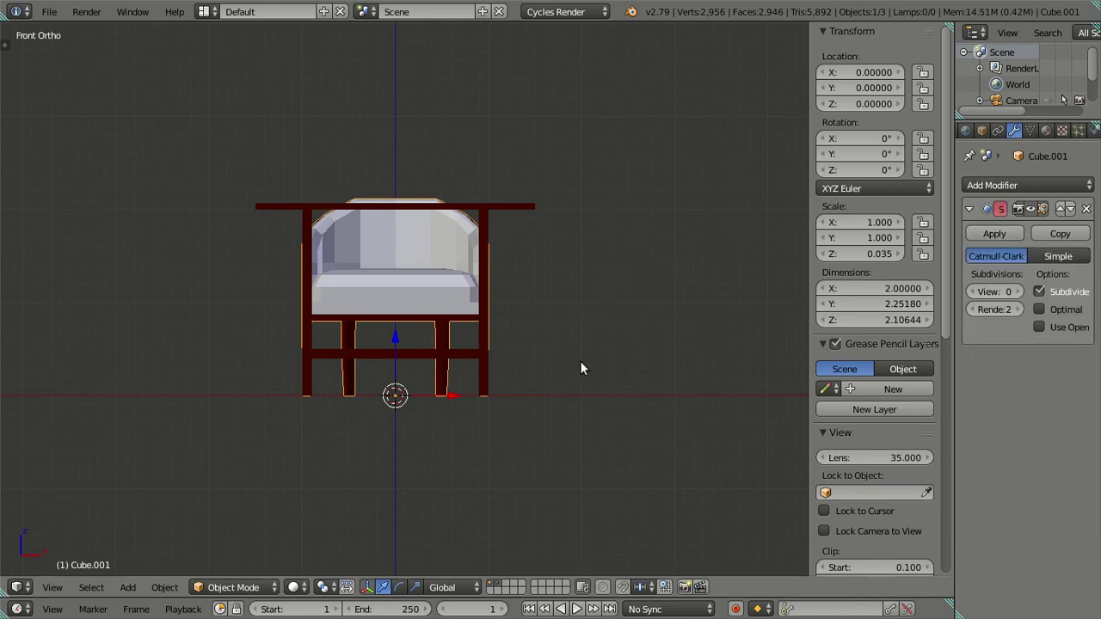
key(Tab)
Step: Select all chair geometry and rotate it 90° around Z
key(a)
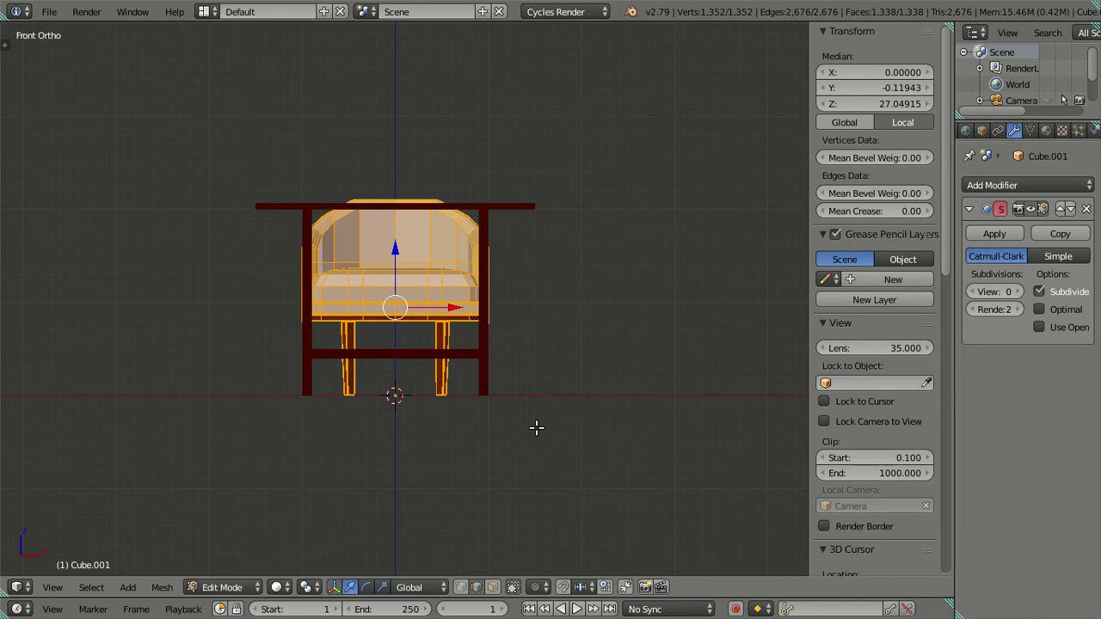
text(rz90)
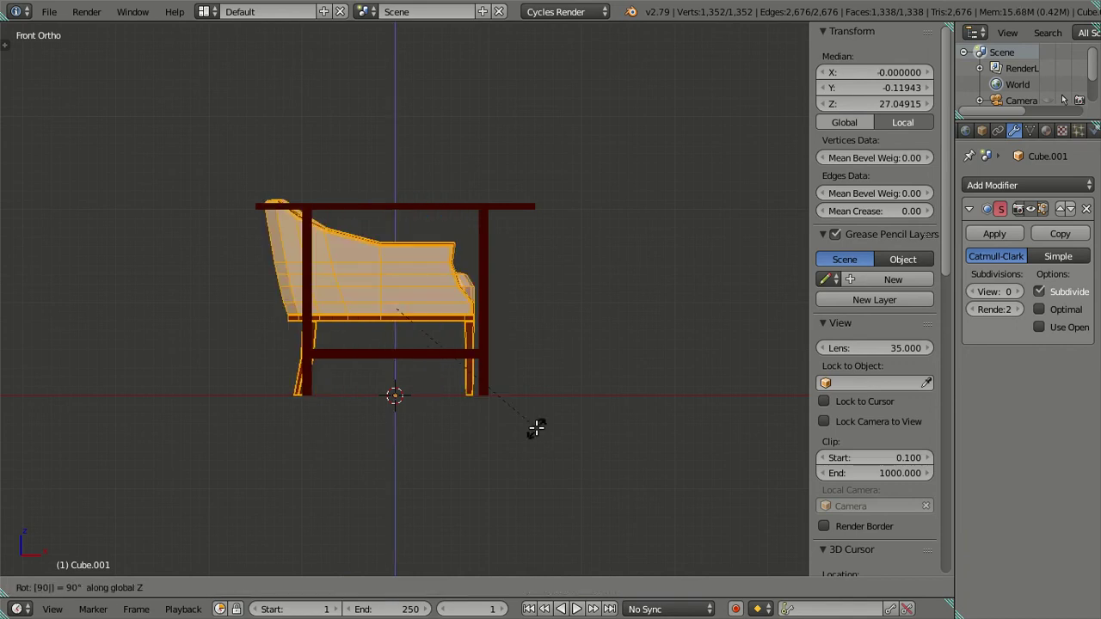
key(BackSpace)
key(BackSpace)
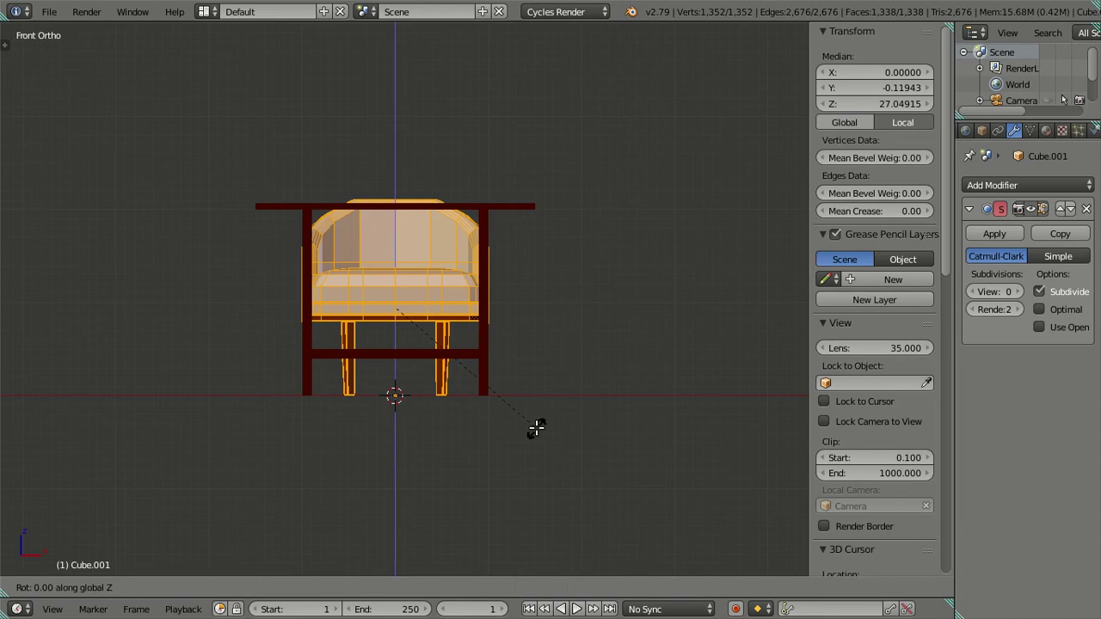
text(90)
key(Return)
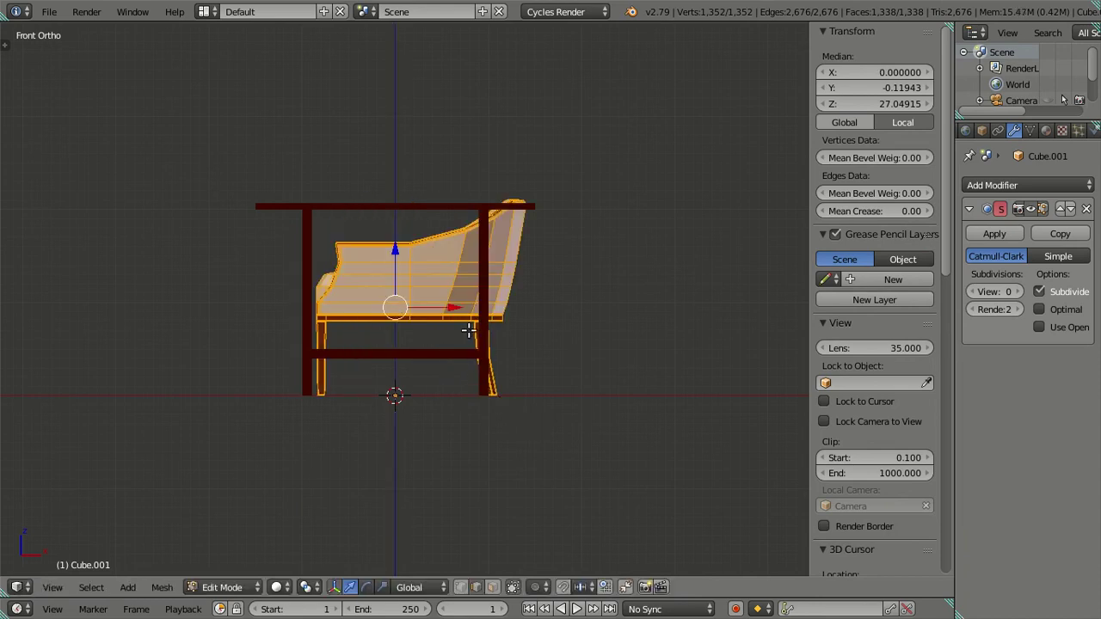
Step: Reselect all the chair geometry and slide it to the right of the table
key(Tab)
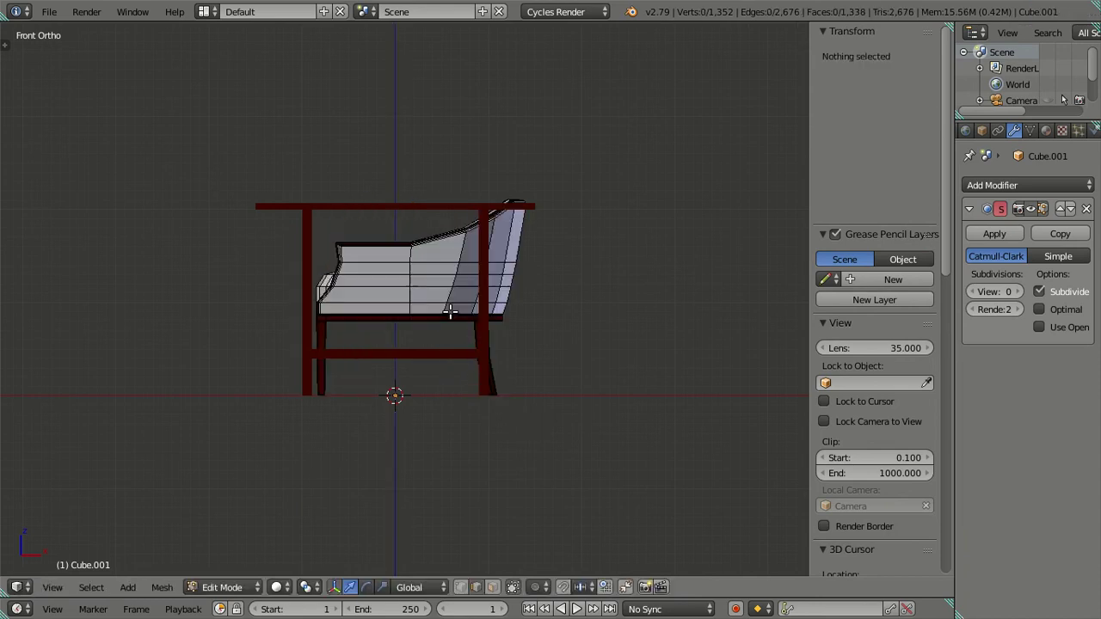
key(Tab)
key(Tab)
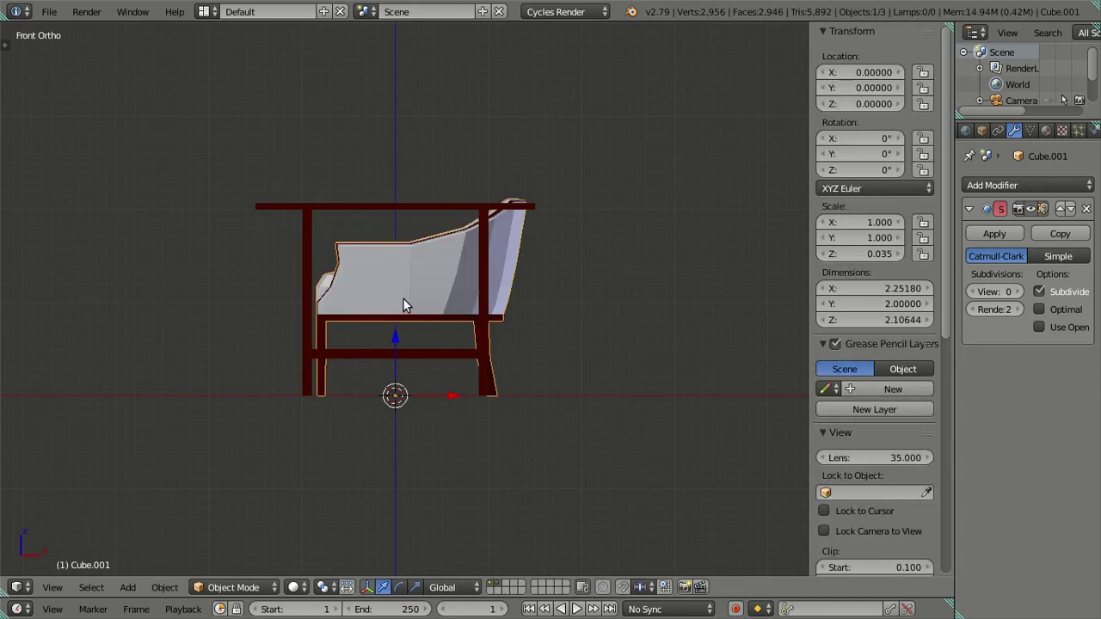
key(Tab)
key(a)
drag(450, 307, 638, 307)
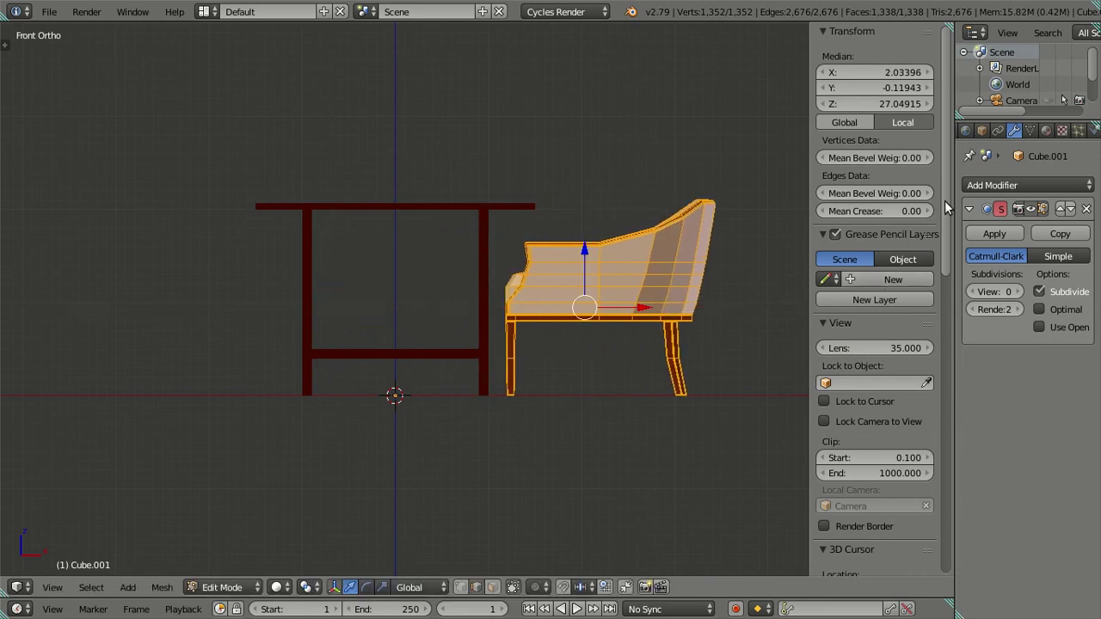
Step: Add a Mirror modifier for an opposite chair and push the pair about 0.88 further out along X
click(989, 185)
click(802, 346)
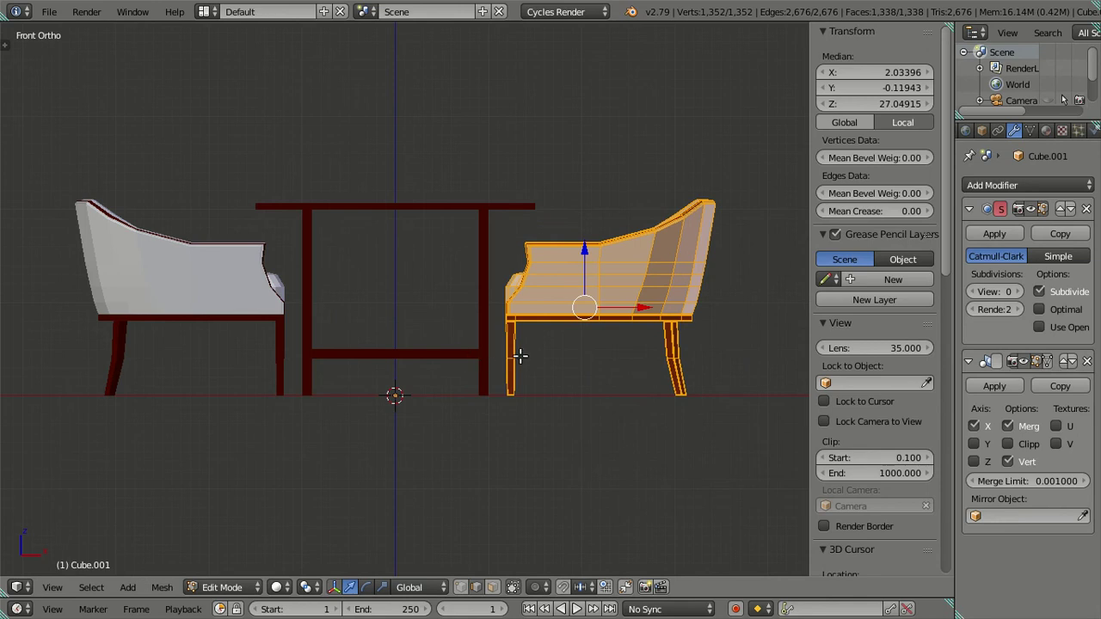
drag(627, 308, 729, 307)
drag(577, 299, 387, 402)
key(a)
key(a)
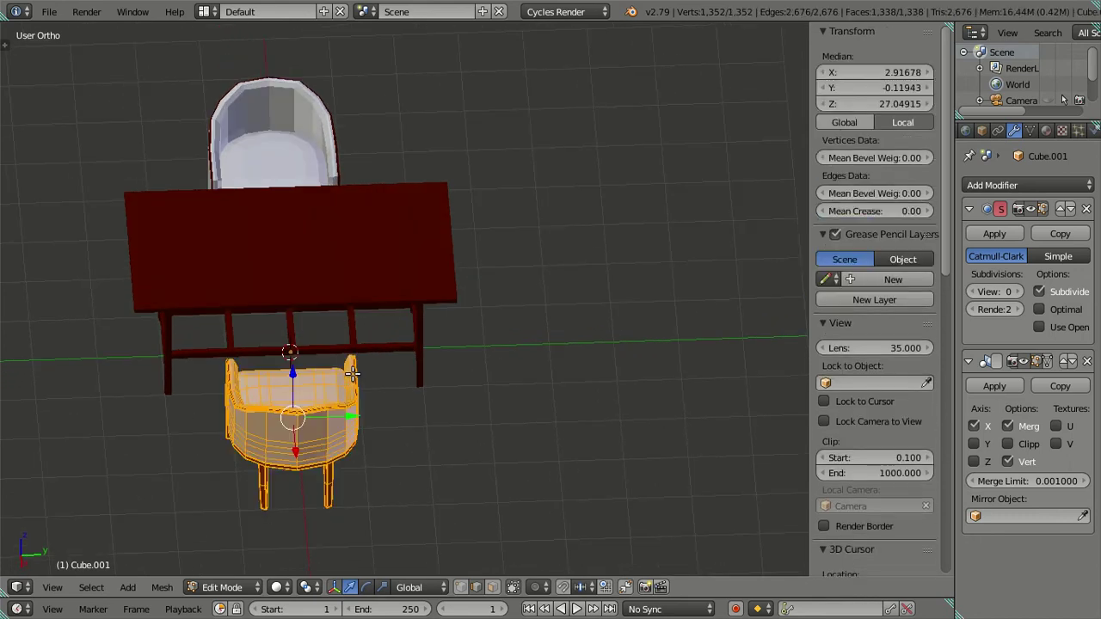
Step: In top view, move the chairs down along the table's sides and nudge them along X
scroll(down, 3)
key(KP_7)
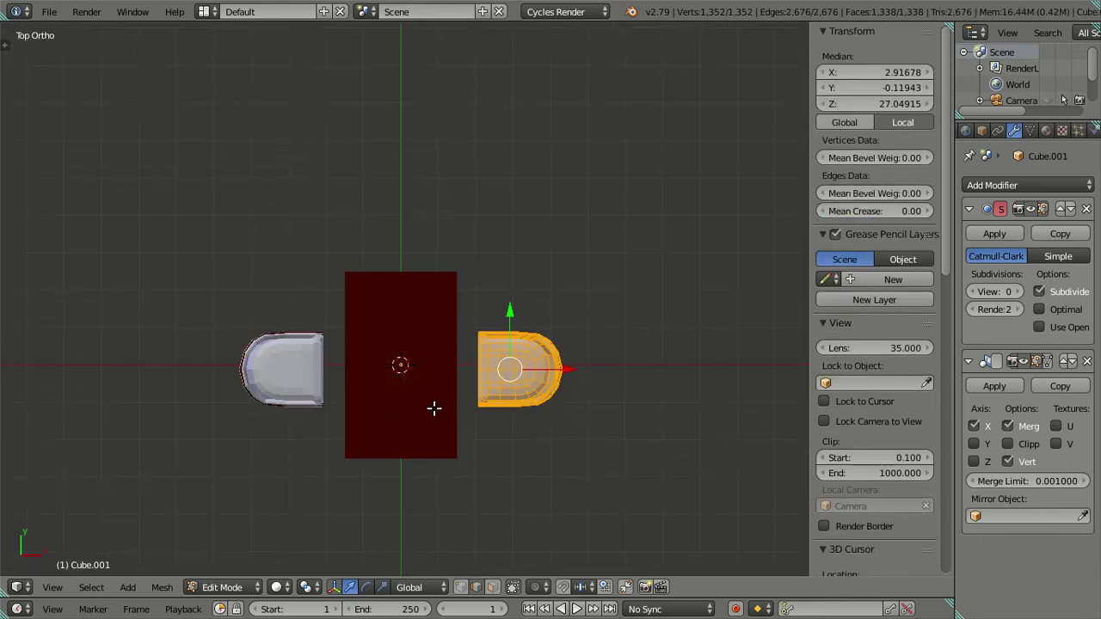
drag(433, 408, 401, 367)
scroll(up, 3)
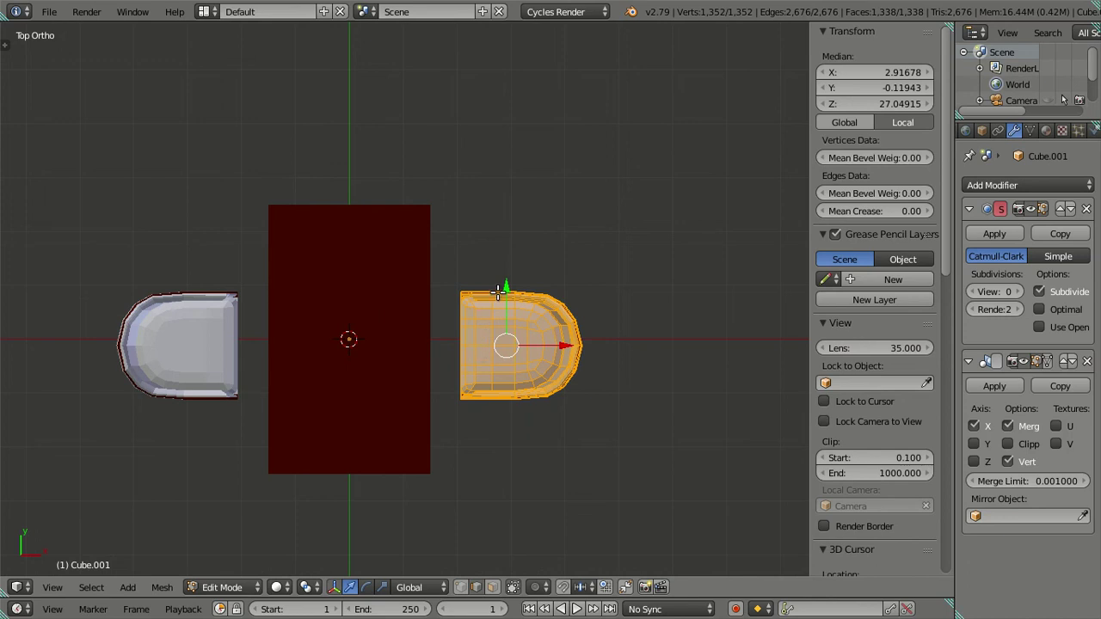
drag(500, 288, 507, 355)
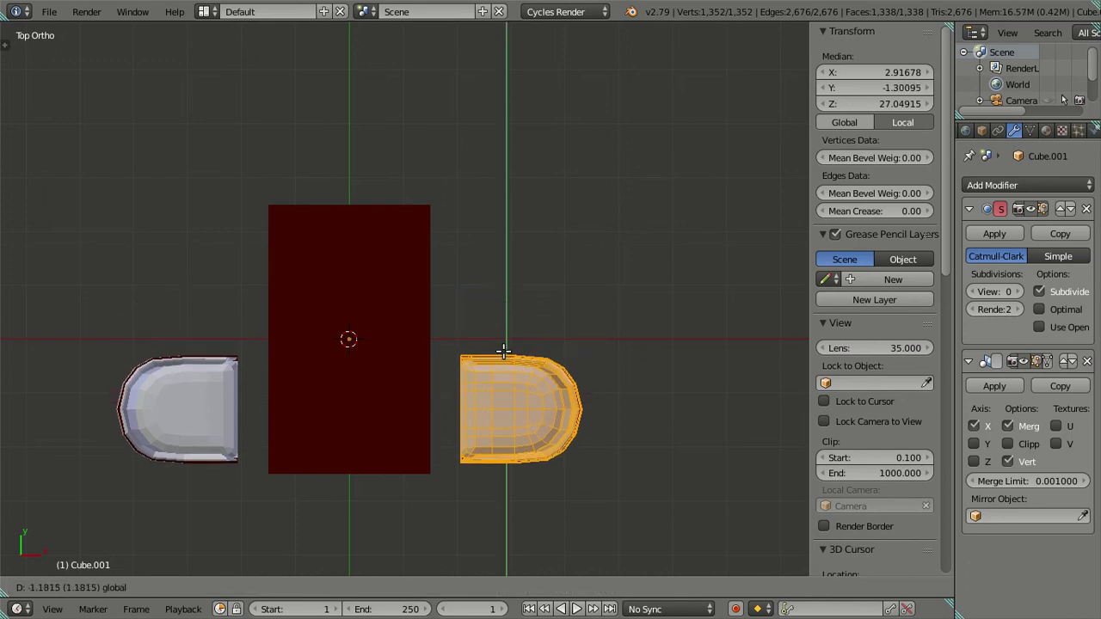
key(x)
drag(599, 418, 587, 416)
Step: Duplicate the chairs and move the copy up along the table
key(shift+d)
key(Escape)
drag(530, 354, 544, 216)
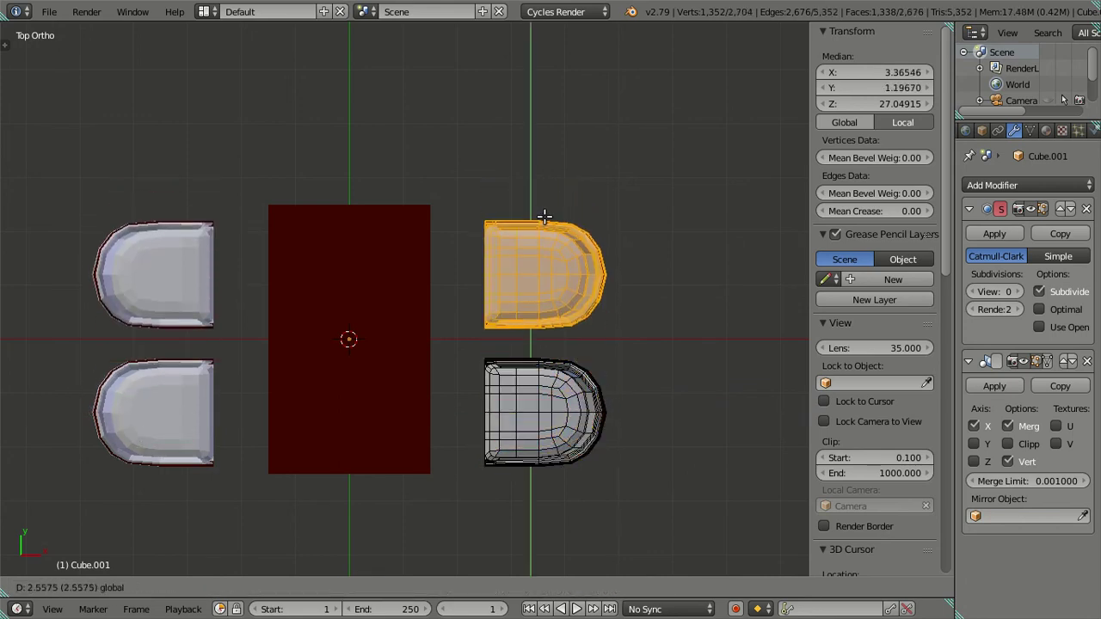
click(544, 216)
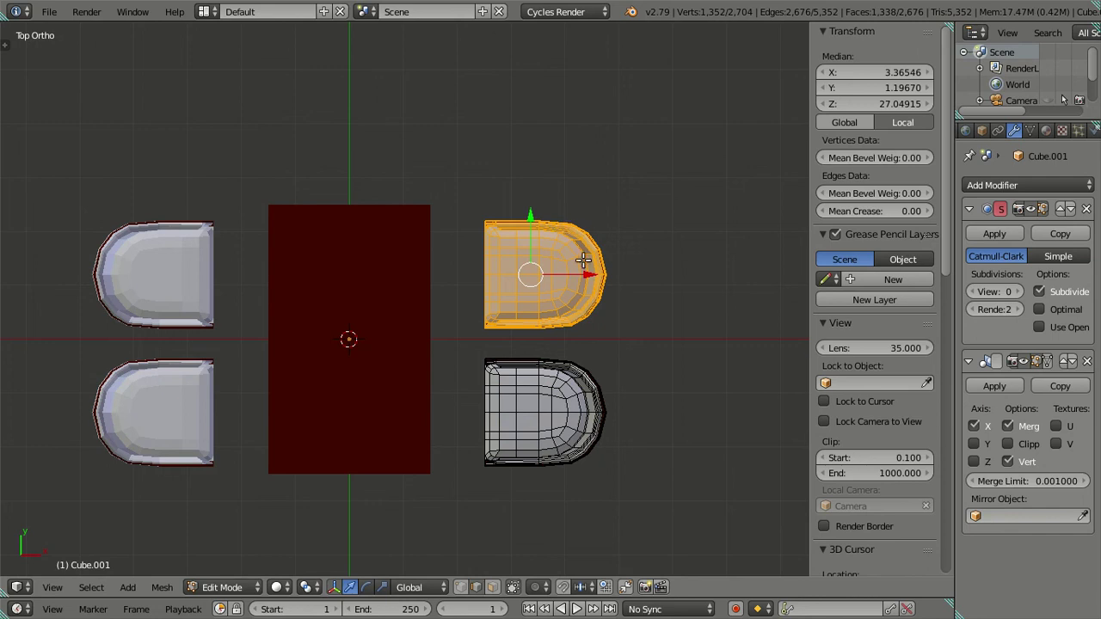
Step: Duplicate again, place the copy above the table's top end, and rotate it 90°
key(shift+d)
right_click(570, 184)
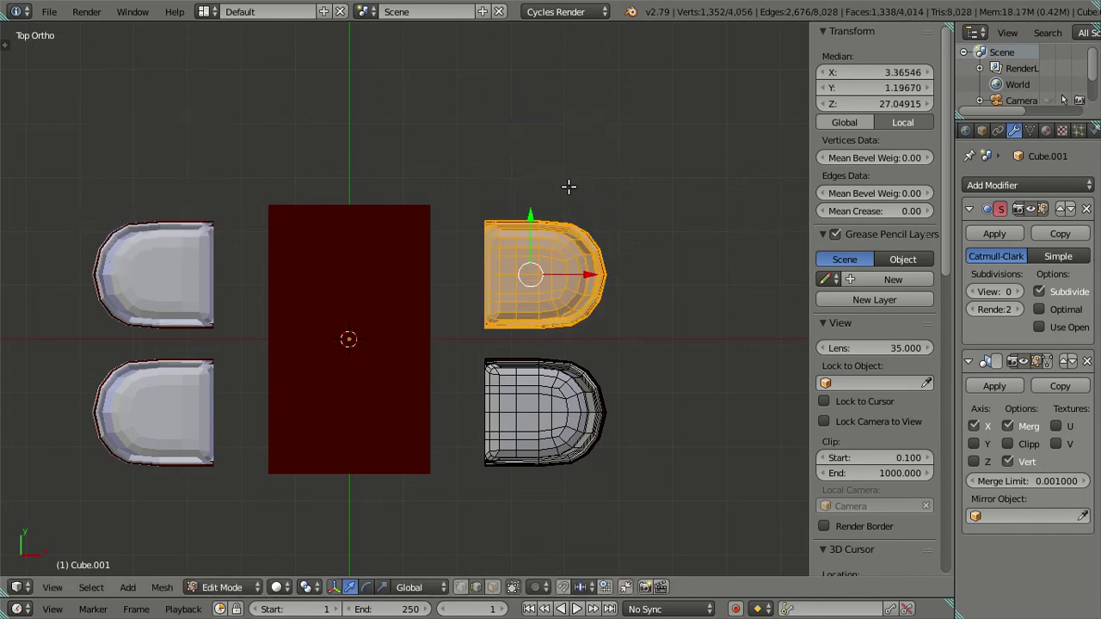
drag(532, 214, 525, 86)
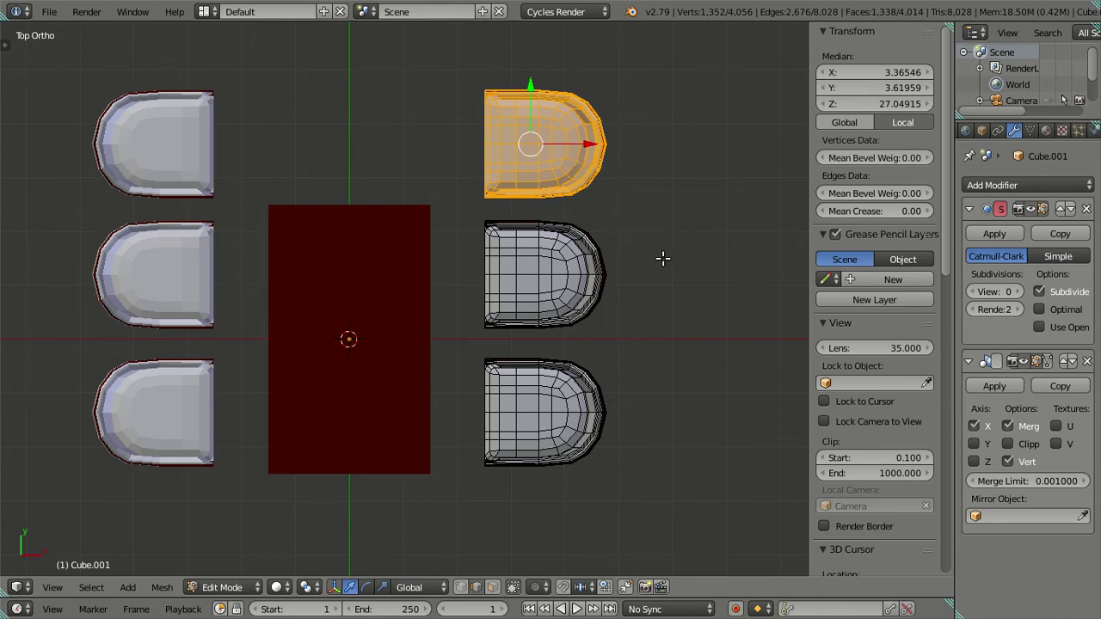
text(r90)
key(Return)
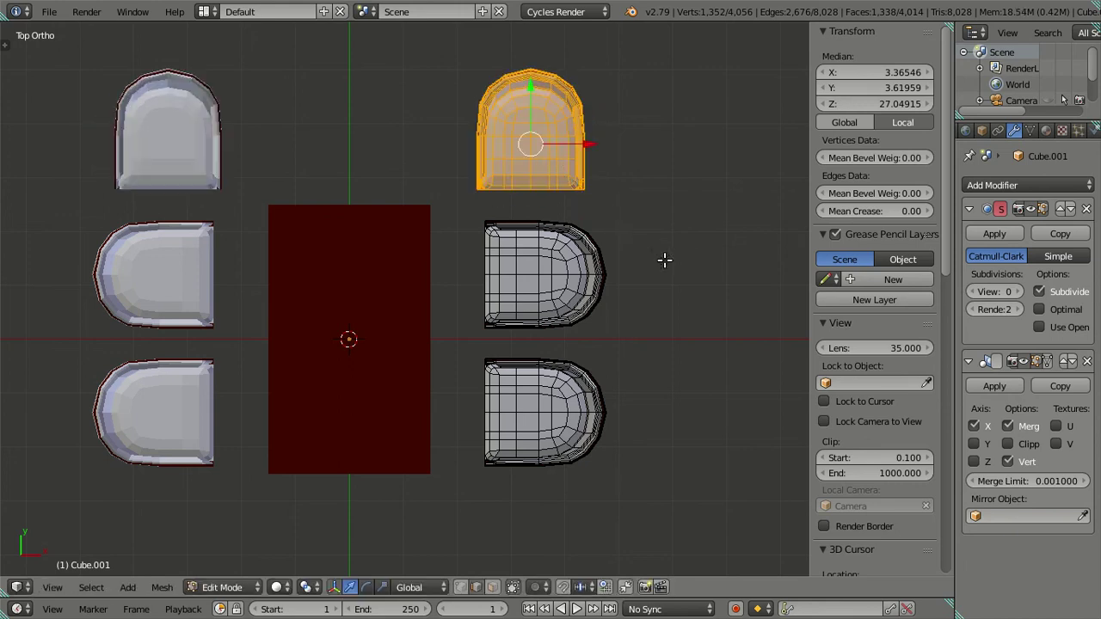
scroll(up, 3)
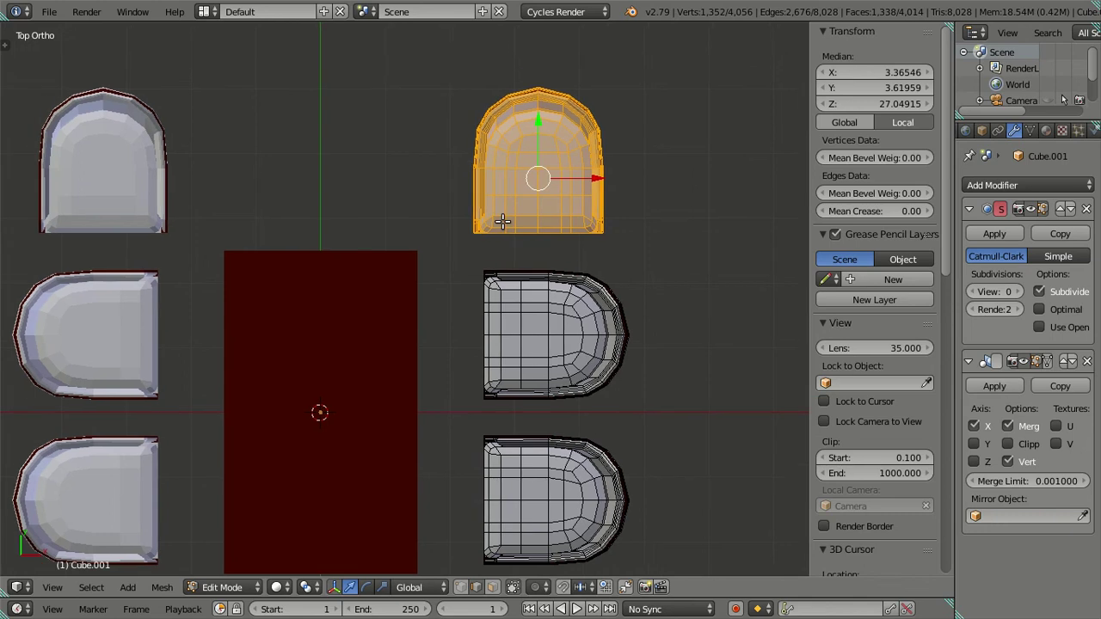
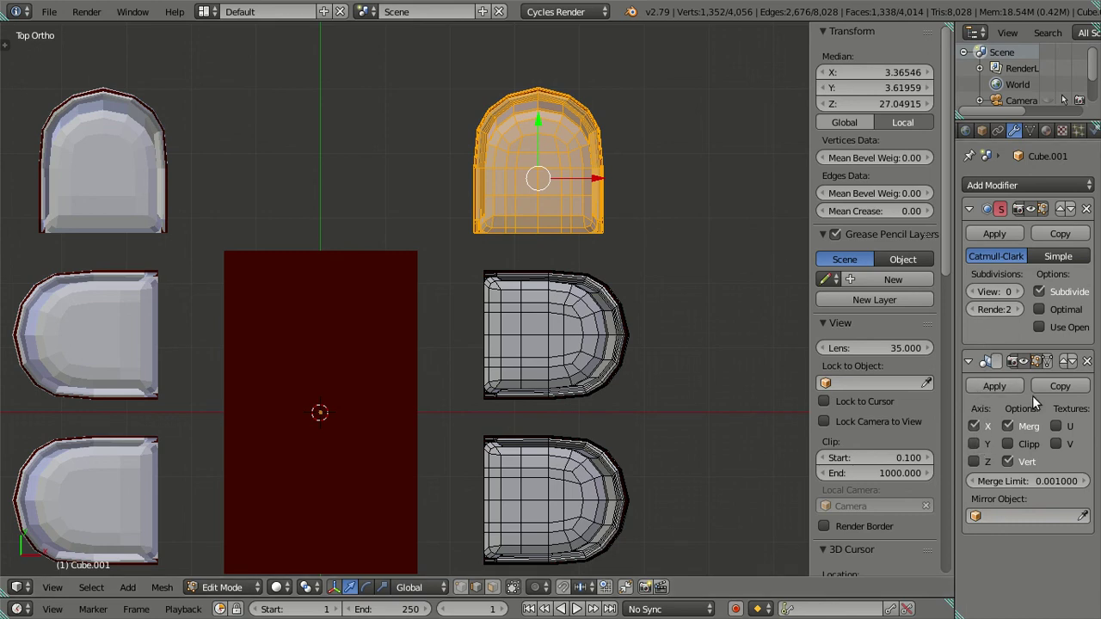
Step: Move the Mirror modifier above Subdivision Surface, turn off its X axis, and view from the front
click(1064, 361)
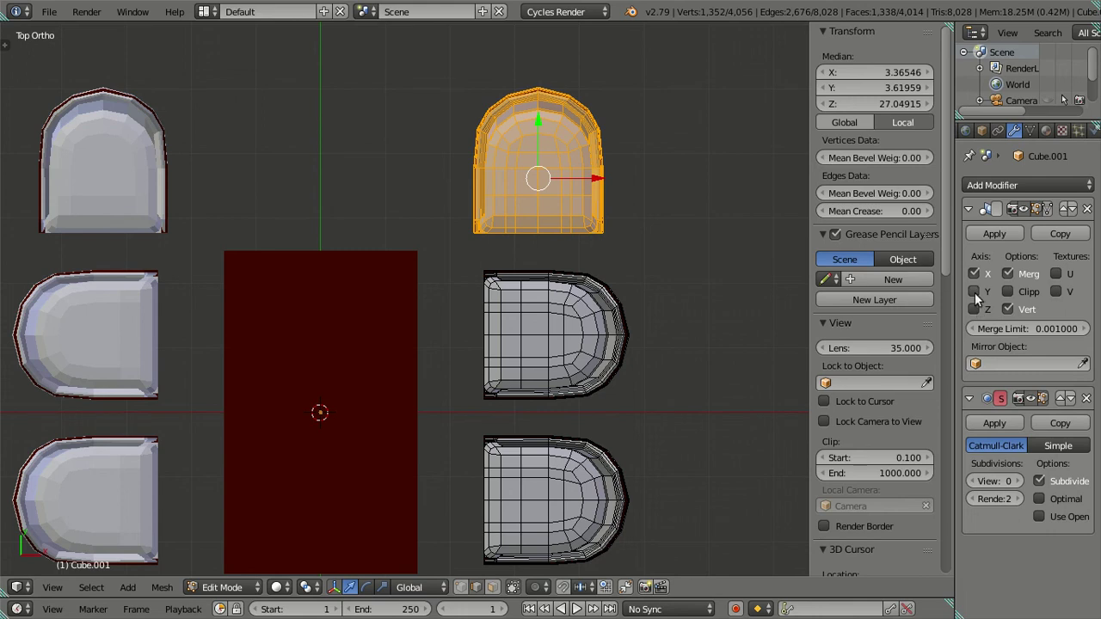
click(974, 274)
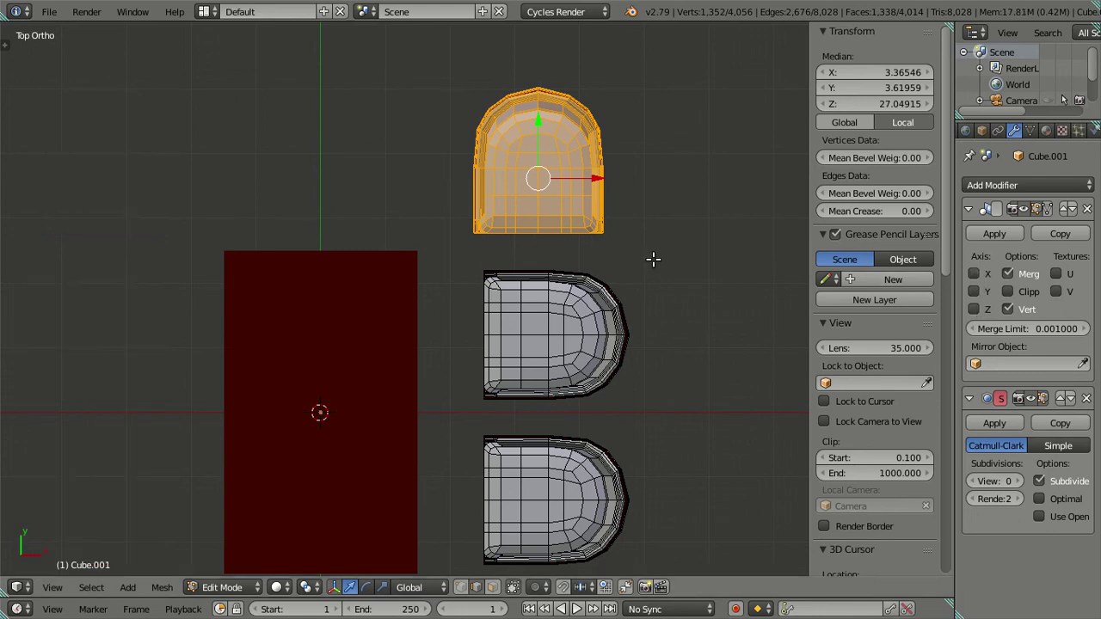
key(shift+s)
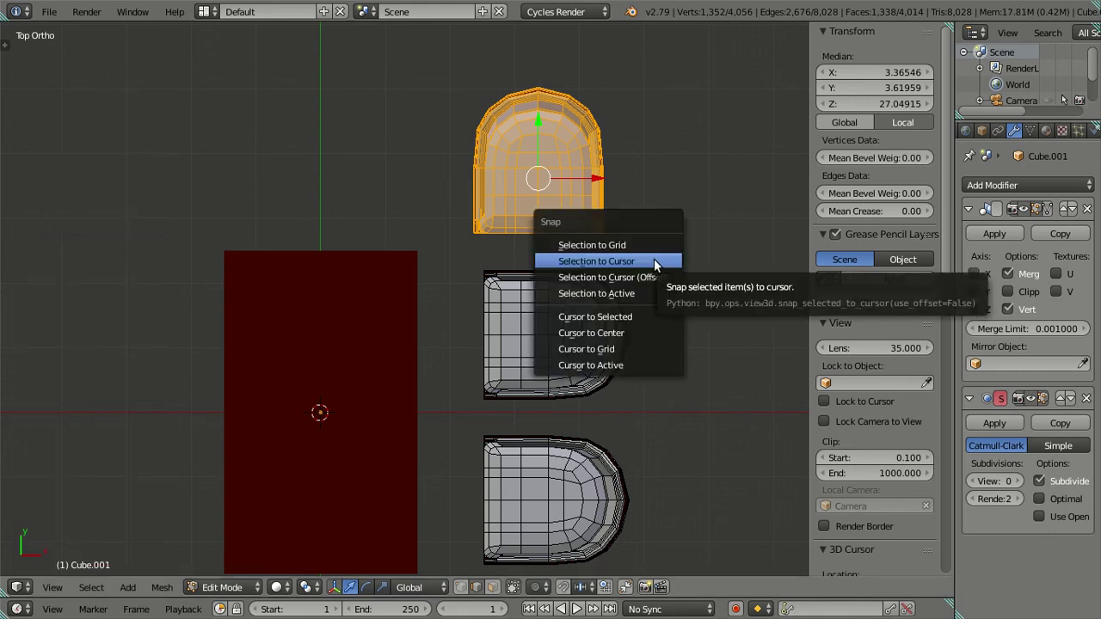
key(Escape)
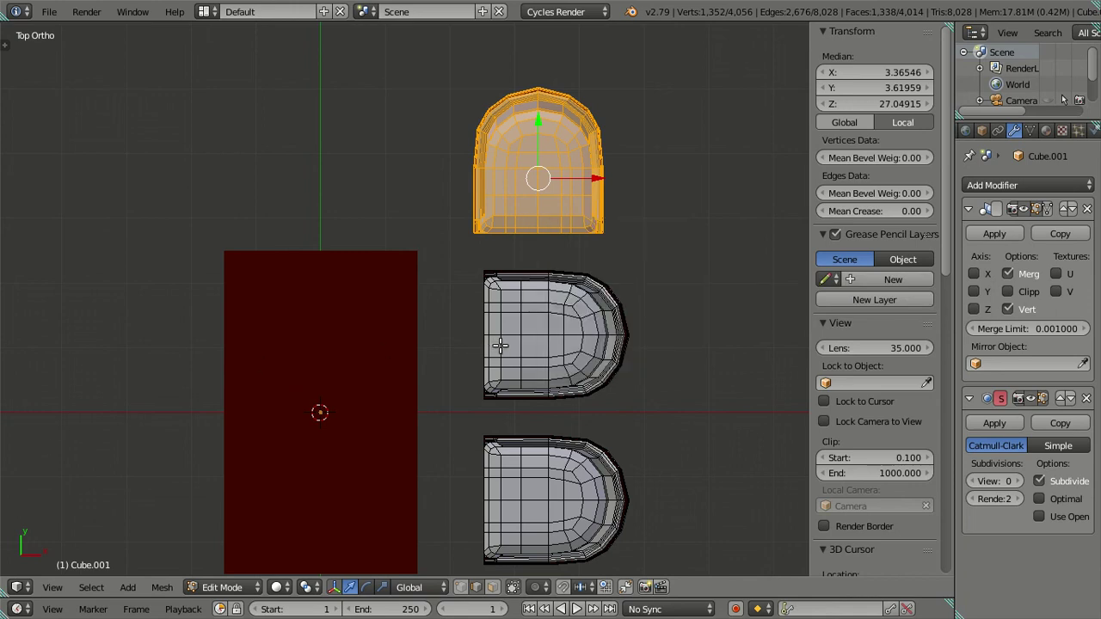
key(KP_1)
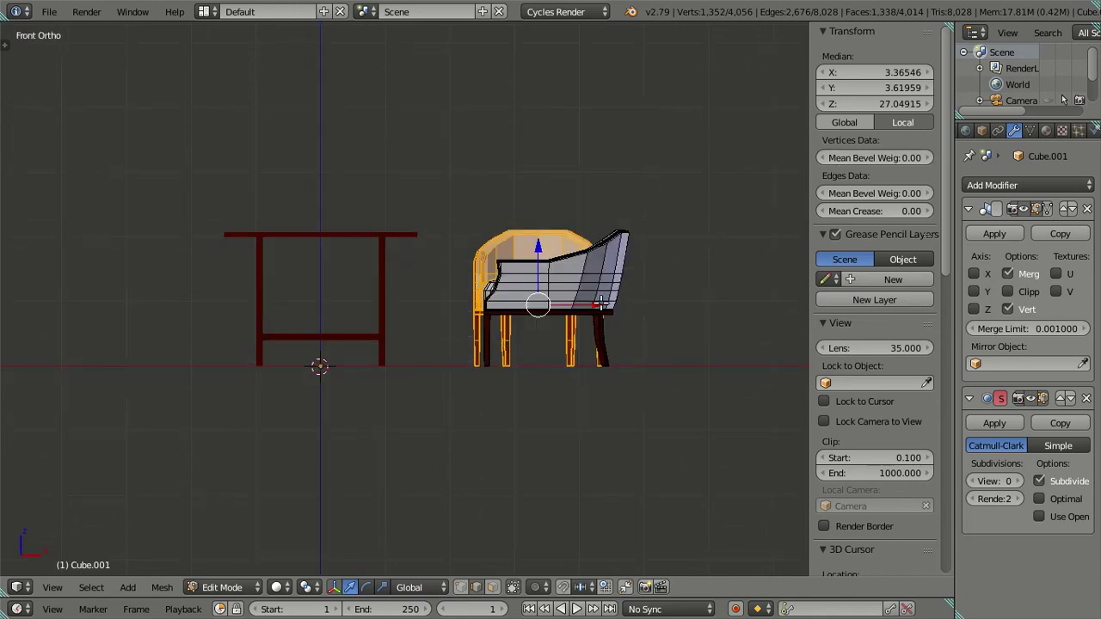
Step: Centre the chair on the table by setting its Median X to 0
drag(599, 303, 427, 304)
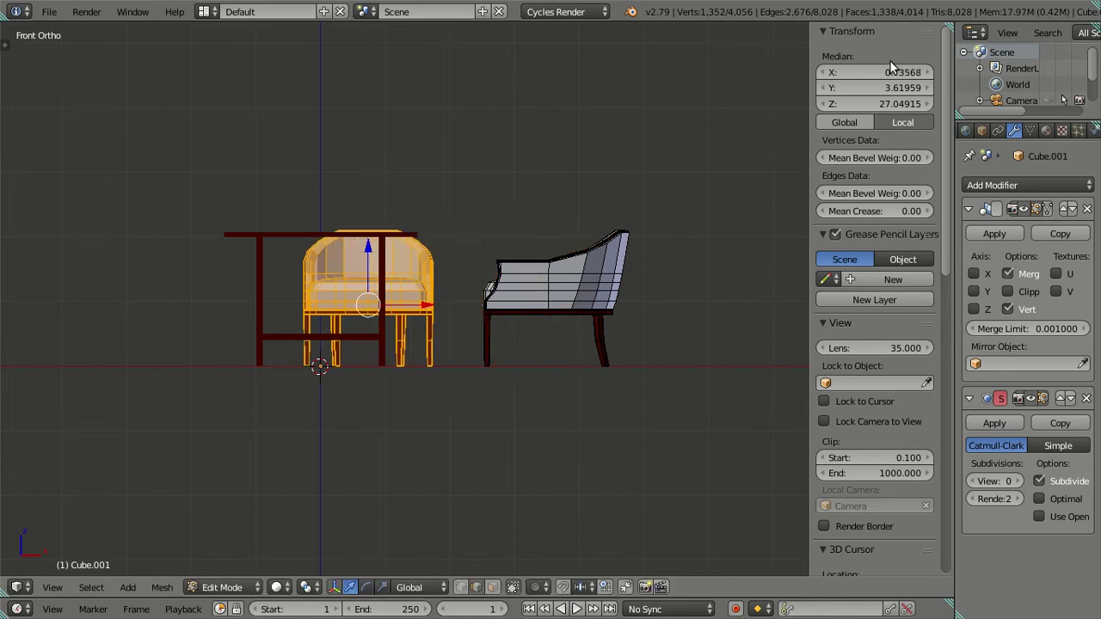
click(875, 72)
text(0)
key(Return)
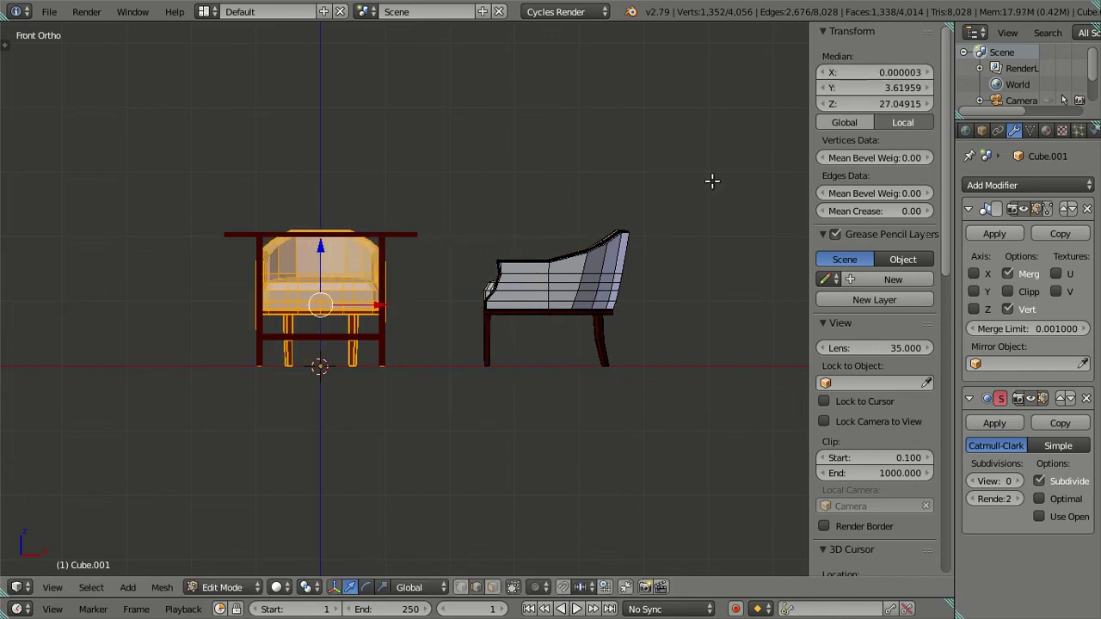
Step: In Top view, move the chair further back along Y to about 4.158
drag(504, 221, 508, 411)
scroll(up, 3)
scroll(down, 3)
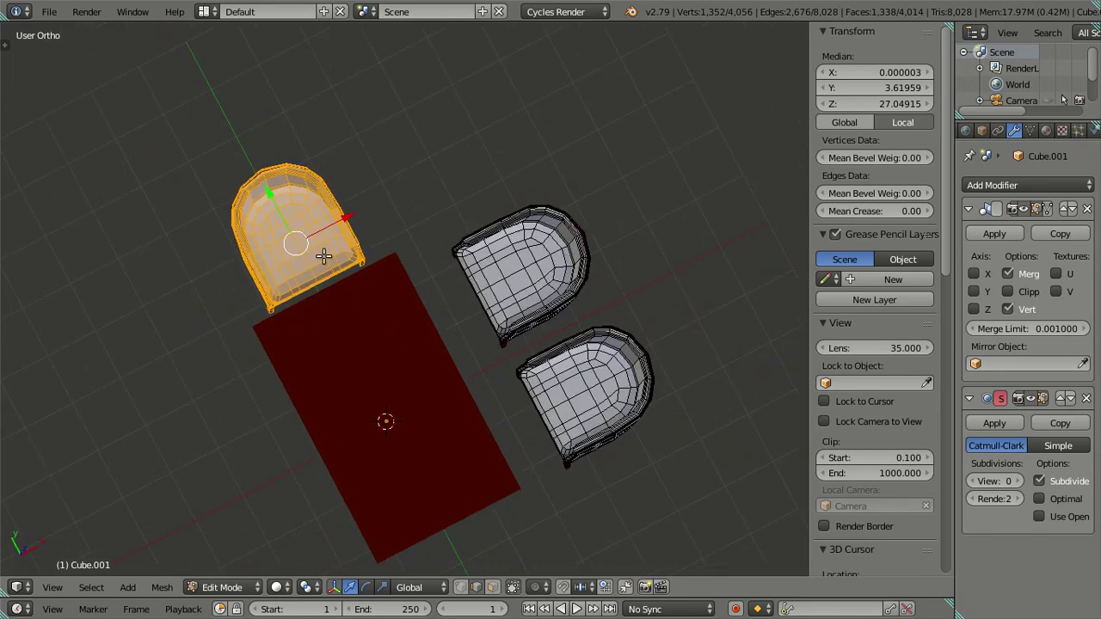
key(KP_6)
key(KP_6)
key(KP_7)
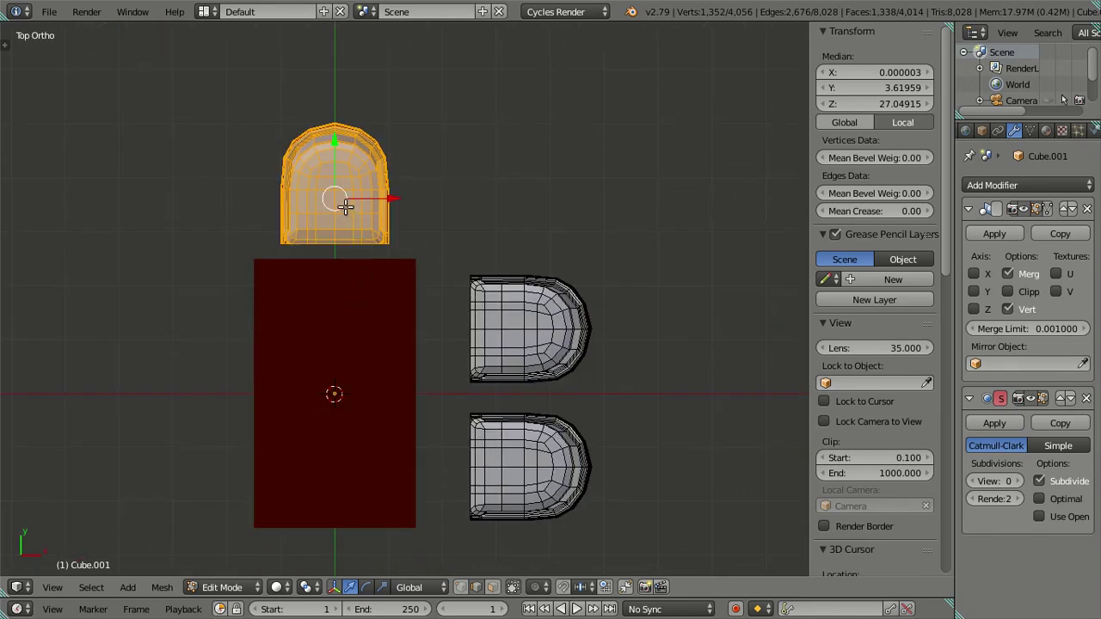
drag(333, 152, 342, 167)
key(g)
key(y)
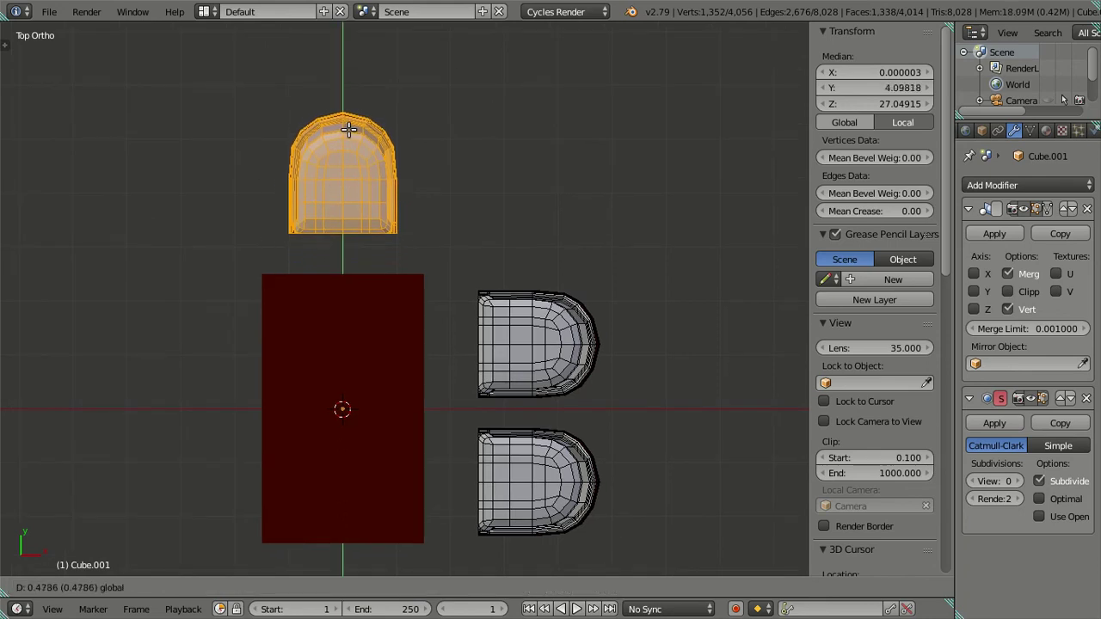
click(350, 121)
Step: Duplicate the chair mesh in place
drag(397, 193, 423, 171)
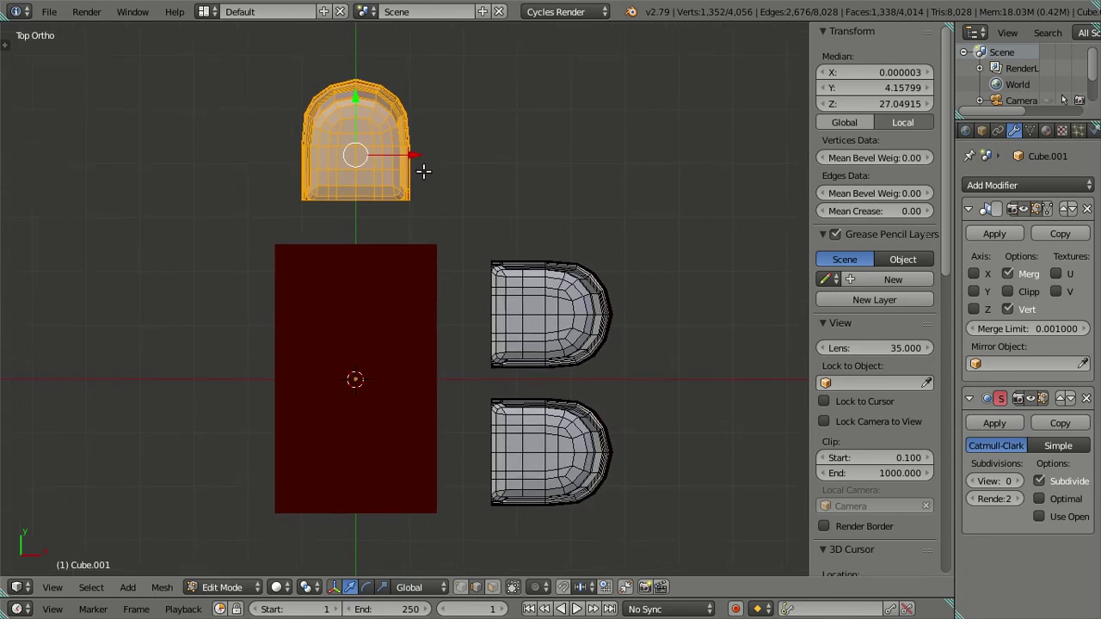
key(shift+d)
key(Escape)
Step: Rotate the chair copy 180° around X with rx180
text(rx18)
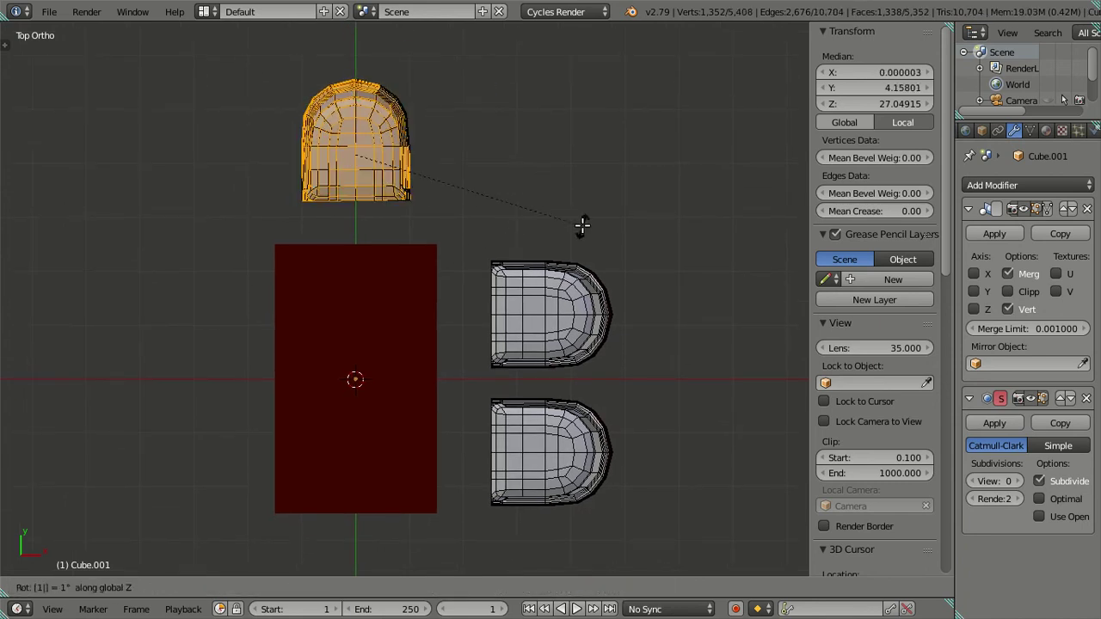
text(0)
key(Return)
scroll(down, 3)
scroll(down, 3)
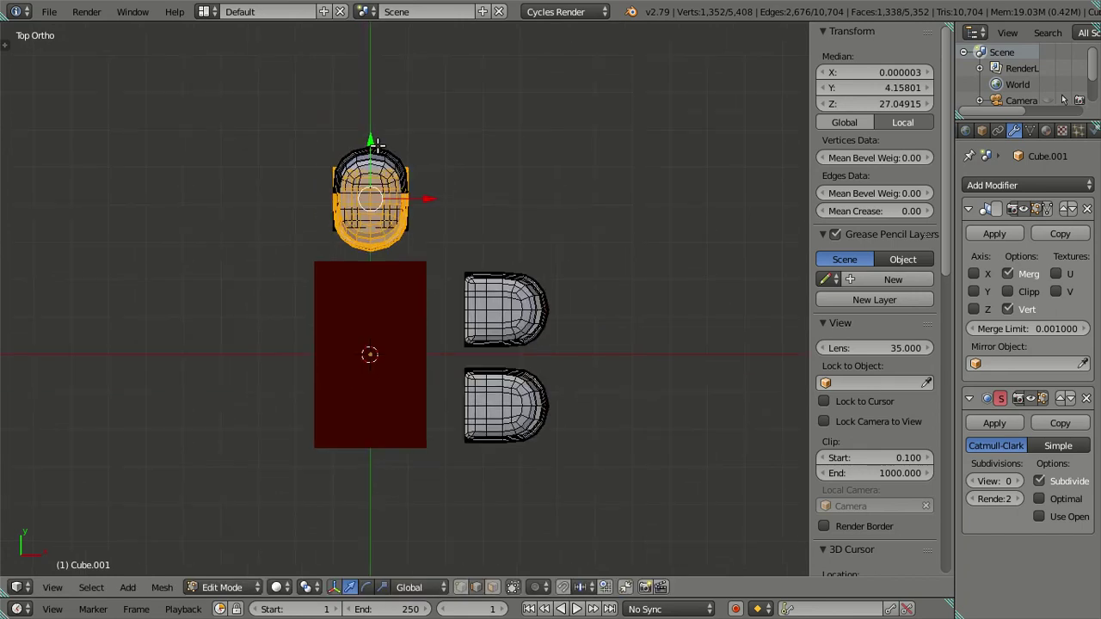
Step: Move the flipped copy along Y to the table's far end, around Y -4.375
key(g)
key(y)
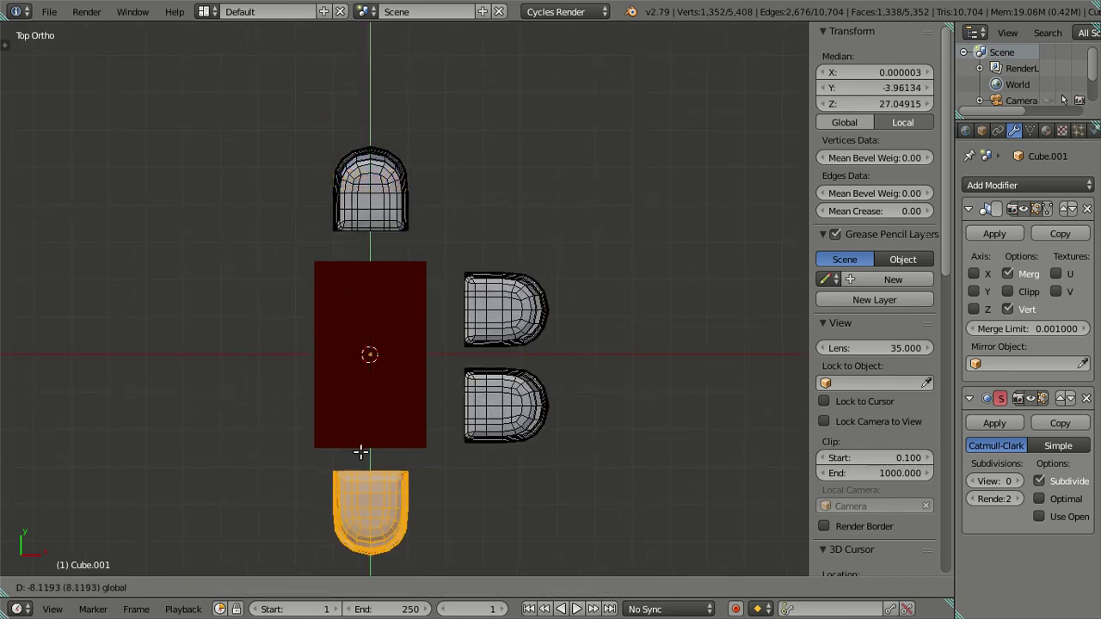
click(368, 458)
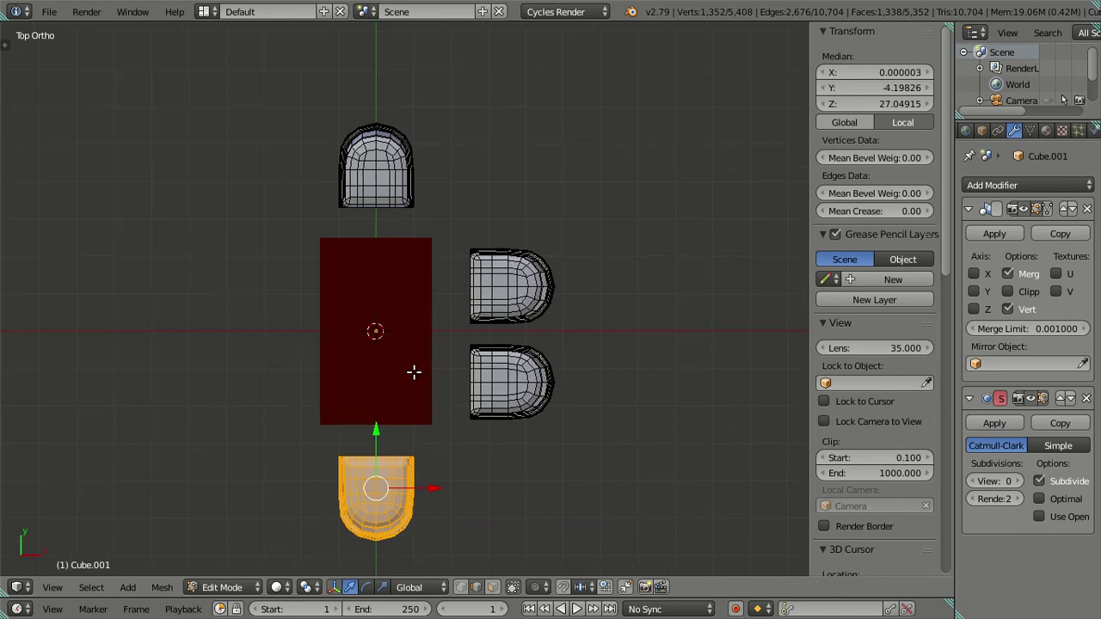
scroll(up, 3)
key(Tab)
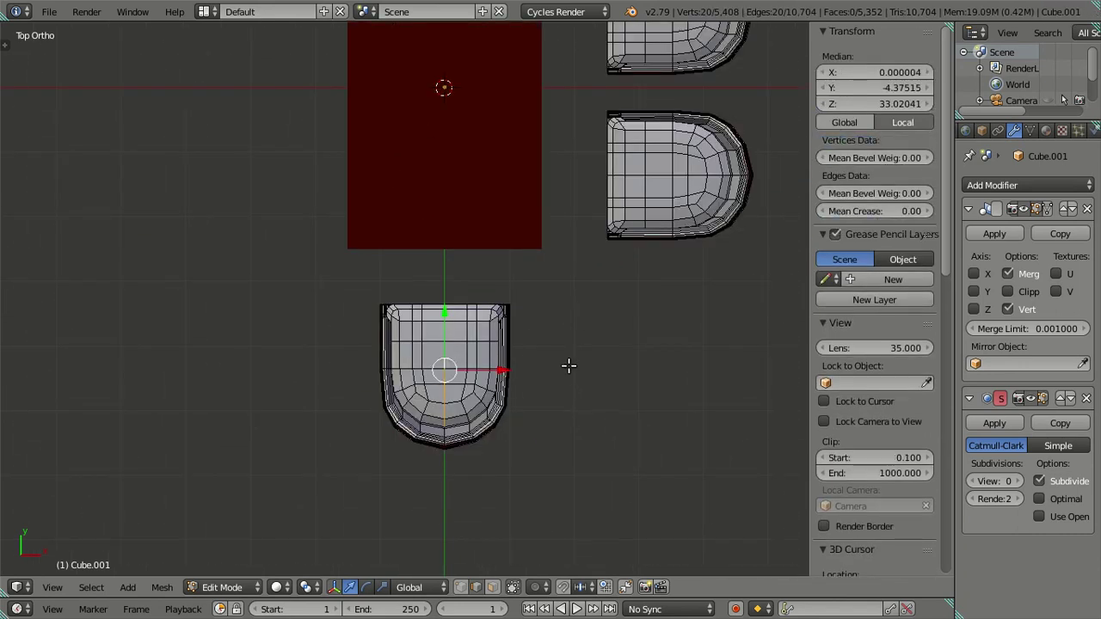
scroll(up, 3)
drag(528, 397, 389, 328)
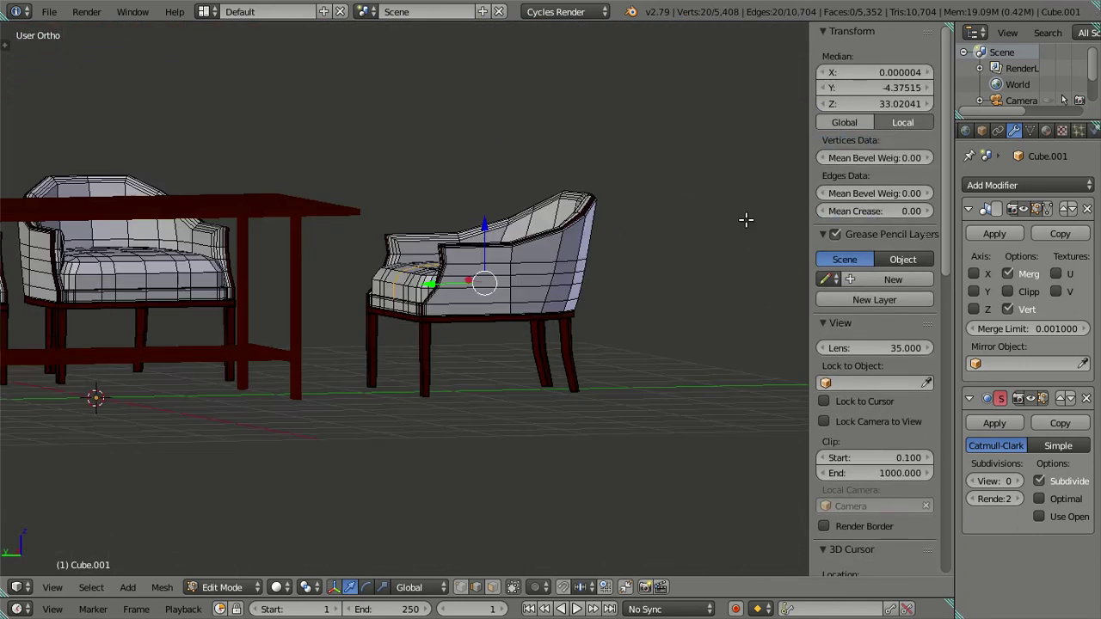
Step: Select the seat and back edge loops and rip them apart in place
scroll(up, 3)
scroll(up, 3)
click(272, 351)
click(271, 395)
scroll(down, 3)
drag(319, 455, 565, 504)
click(467, 364)
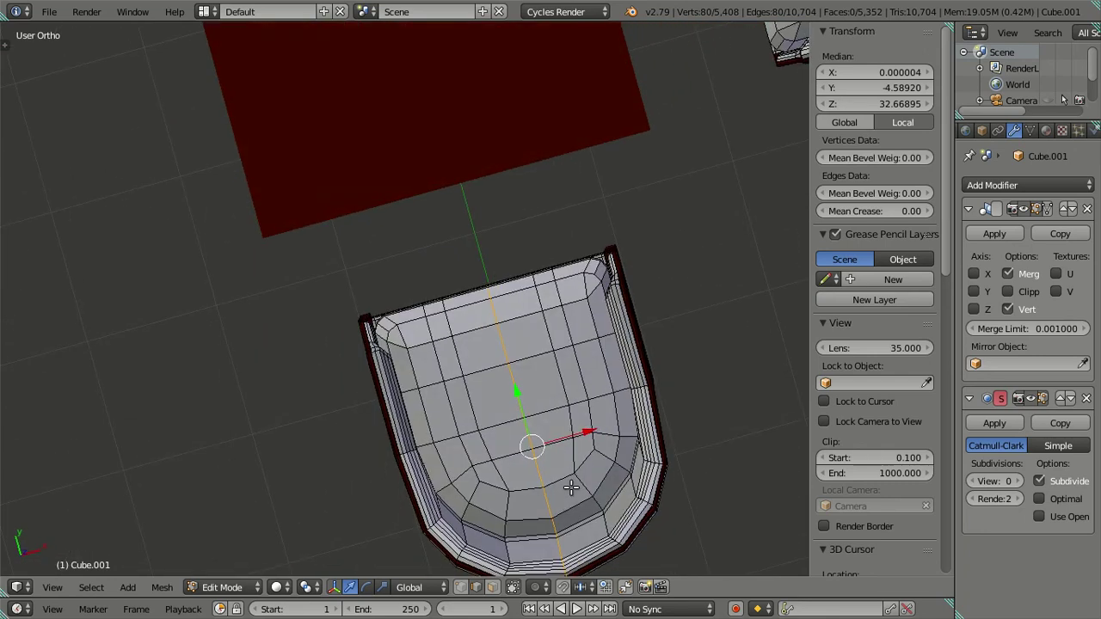
key(v)
key(Escape)
Step: Select the linked side panel and leg parts and delete their edges and faces
click(459, 426)
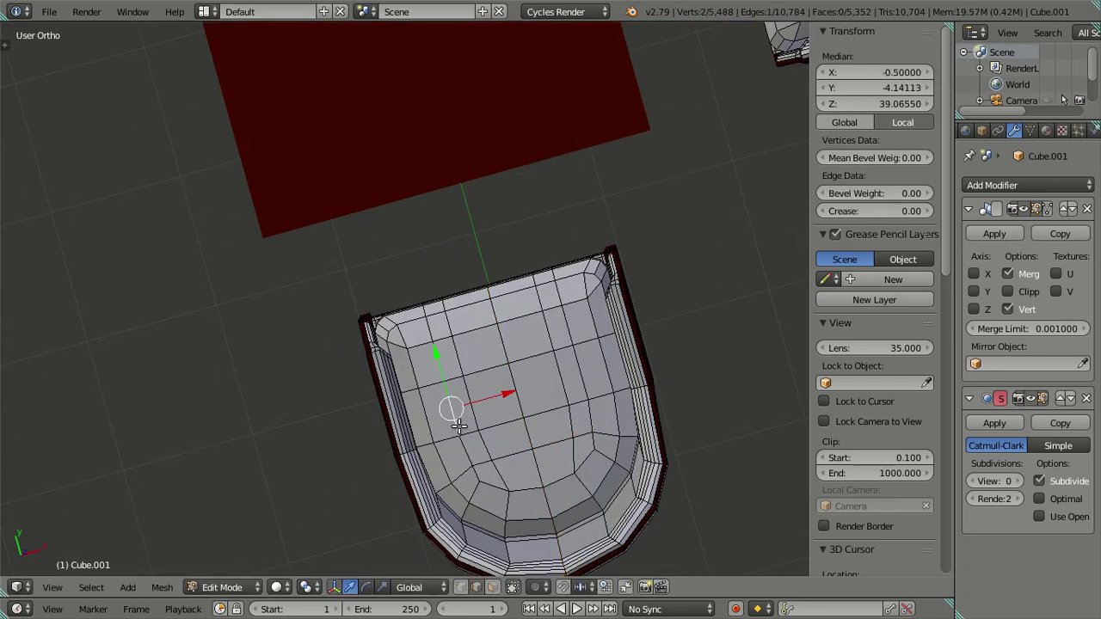
key(l)
drag(455, 413, 430, 393)
key(l)
drag(356, 386, 497, 316)
key(l)
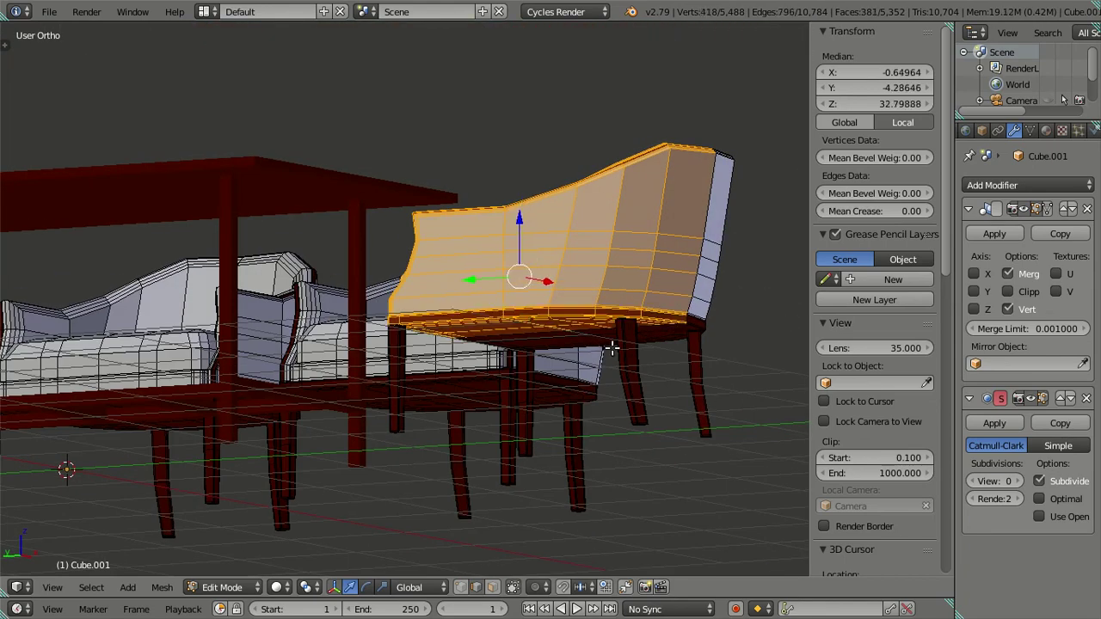
key(l)
key(l)
drag(391, 386, 426, 306)
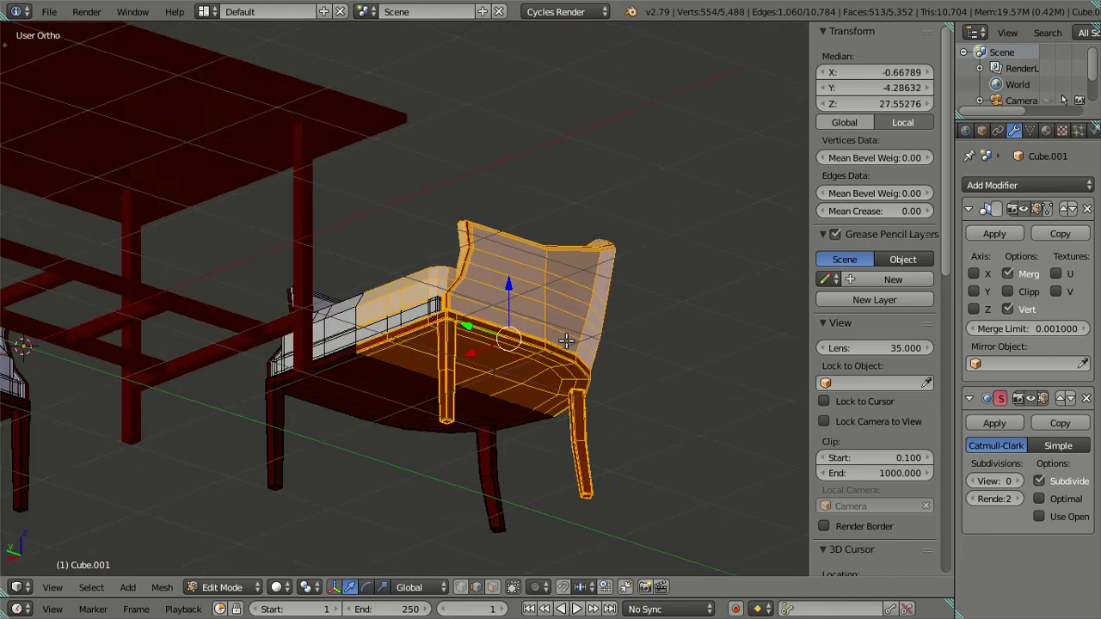
key(l)
scroll(up, 3)
key(shift+l)
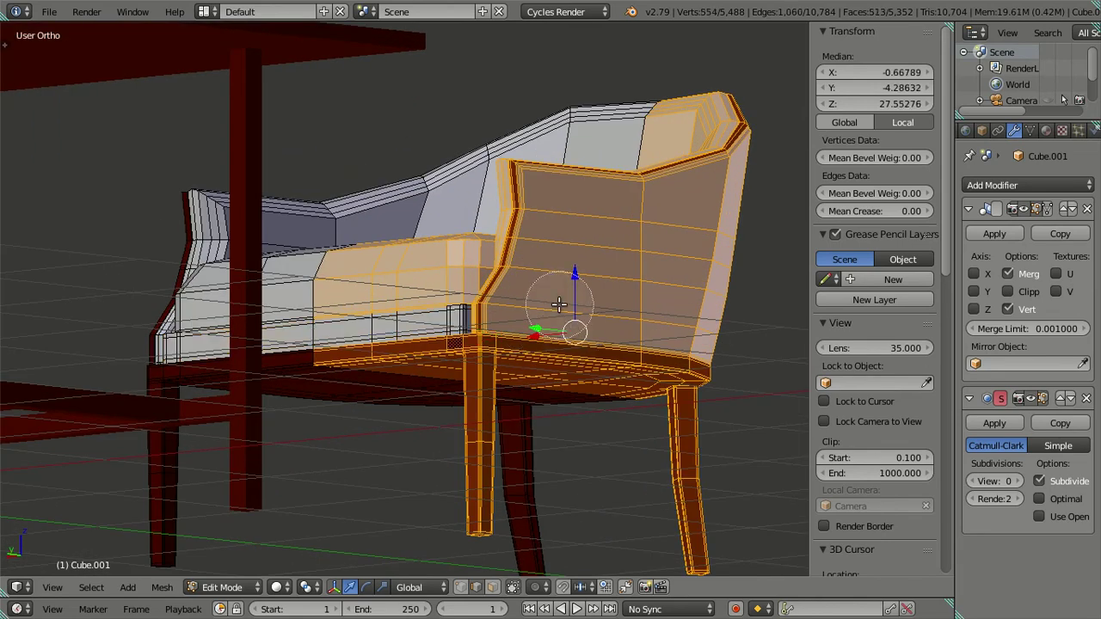
key(x)
click(505, 231)
drag(506, 230, 640, 398)
Step: Duplicate an edge loop on the chair's side, keeping the copy in place
scroll(up, 3)
scroll(up, 3)
scroll(up, 3)
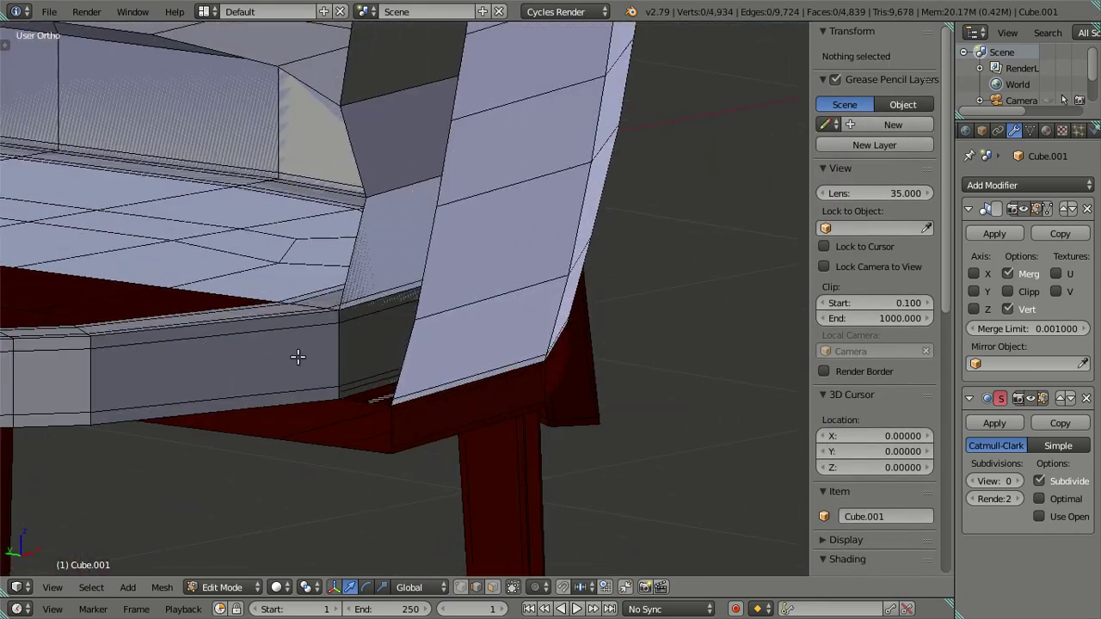
right_click(324, 352)
scroll(down, 3)
key(a)
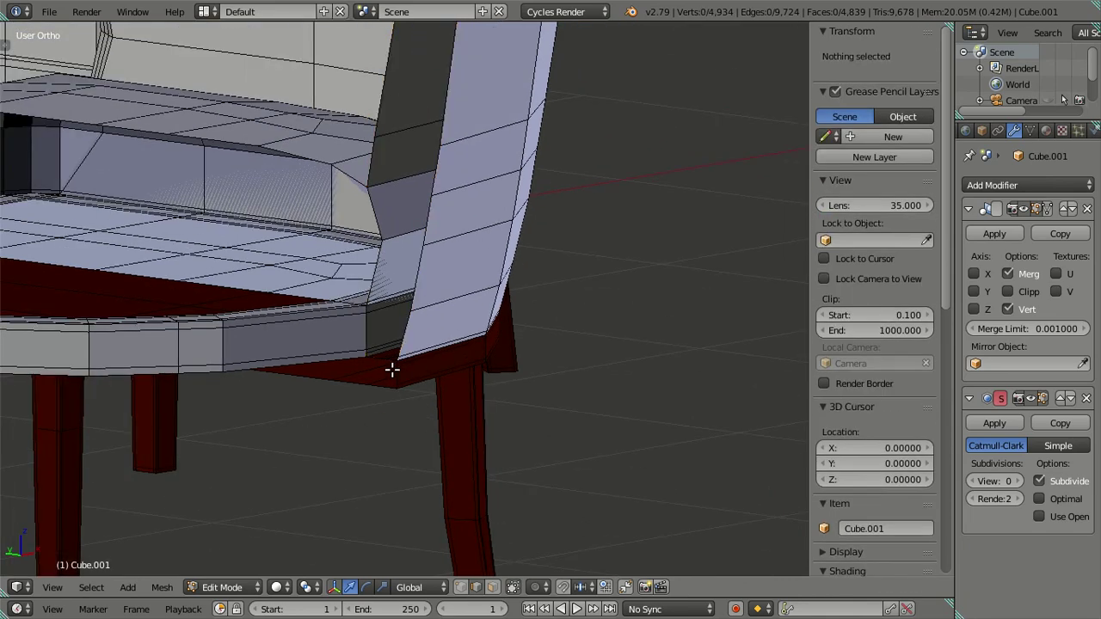
scroll(up, 3)
scroll(up, 3)
drag(362, 306, 448, 370)
right_click(144, 397)
key(shift+d)
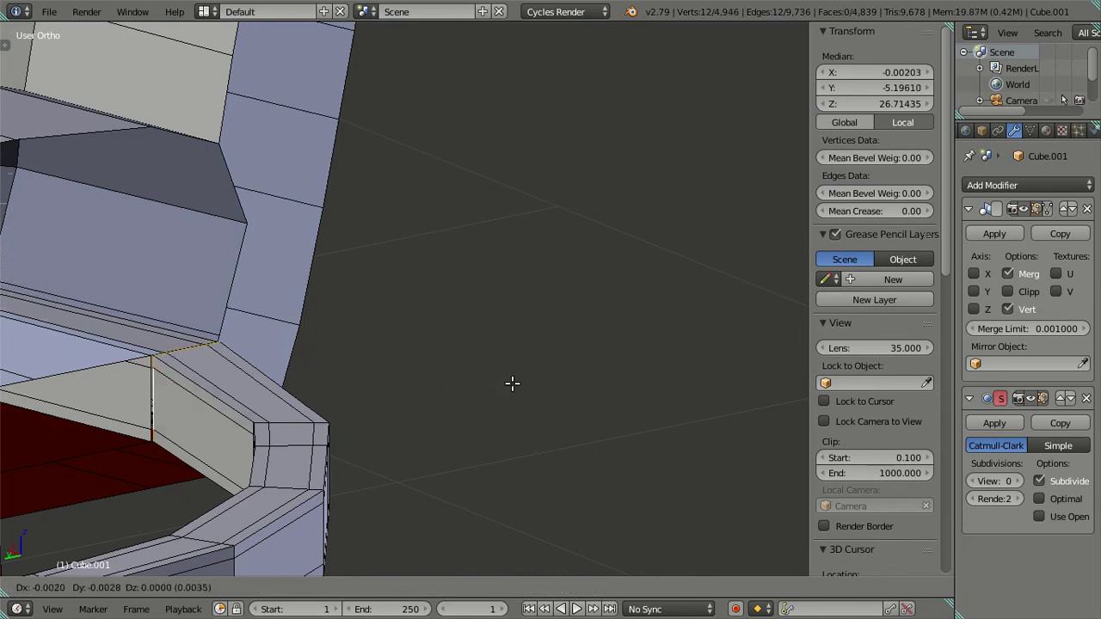
key(Escape)
Step: Delete the connected 168-vertex armrest piece's faces, leaving 4,778 vertices
key(l)
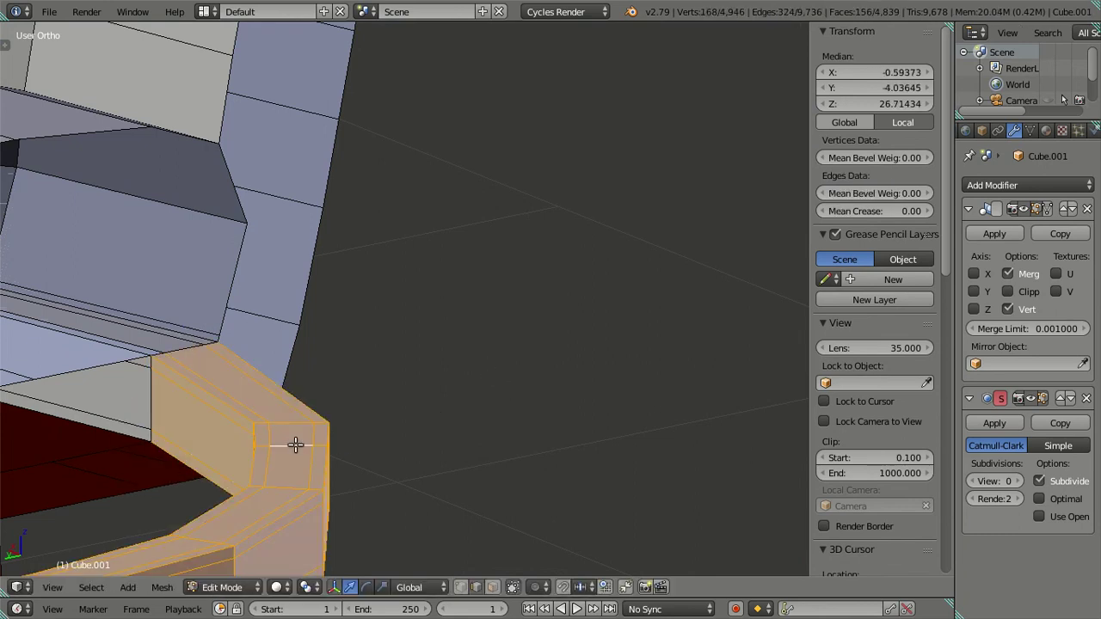
scroll(down, 3)
key(x)
click(593, 364)
scroll(down, 3)
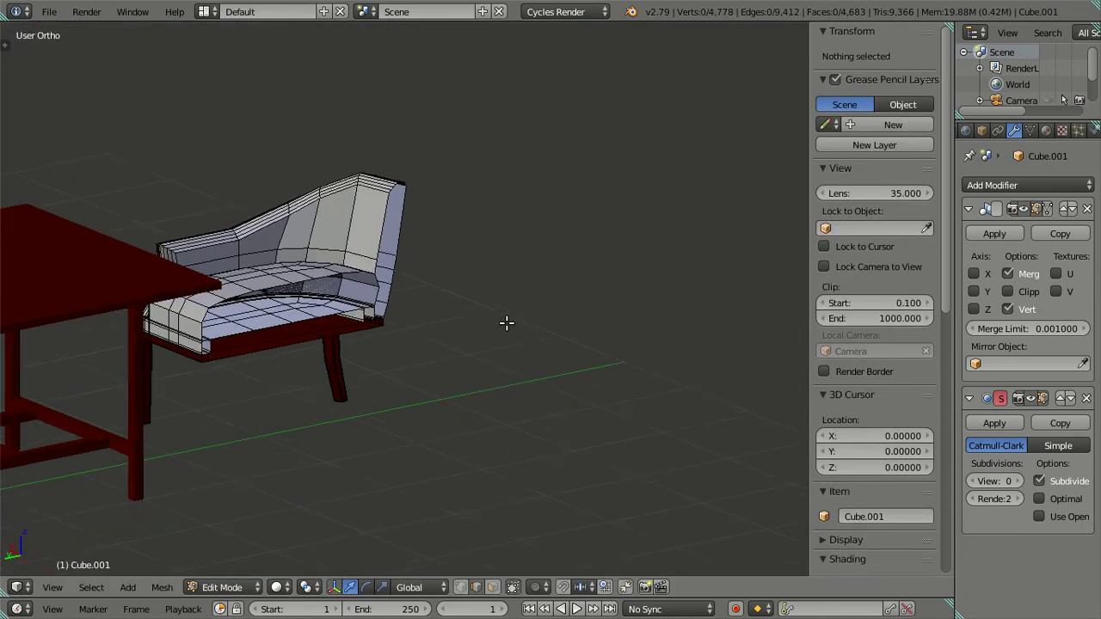
key(Tab)
scroll(down, 3)
scroll(up, 3)
scroll(down, 3)
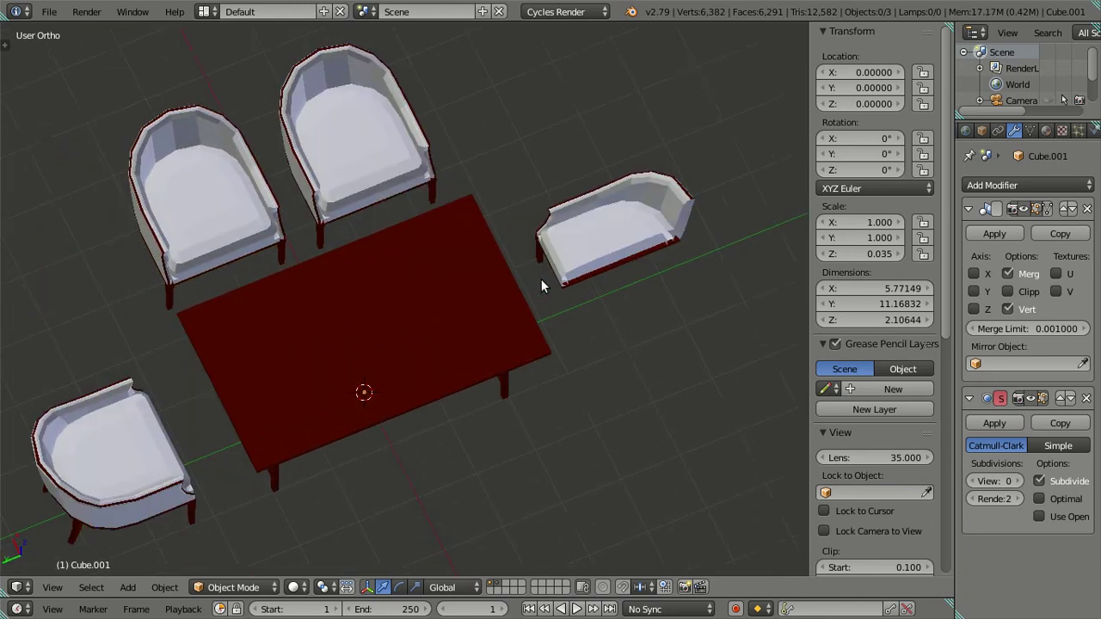
scroll(up, 3)
key(Tab)
scroll(up, 3)
scroll(up, 3)
Step: Duplicate four edge loops around the seat, side and back in place
scroll(up, 3)
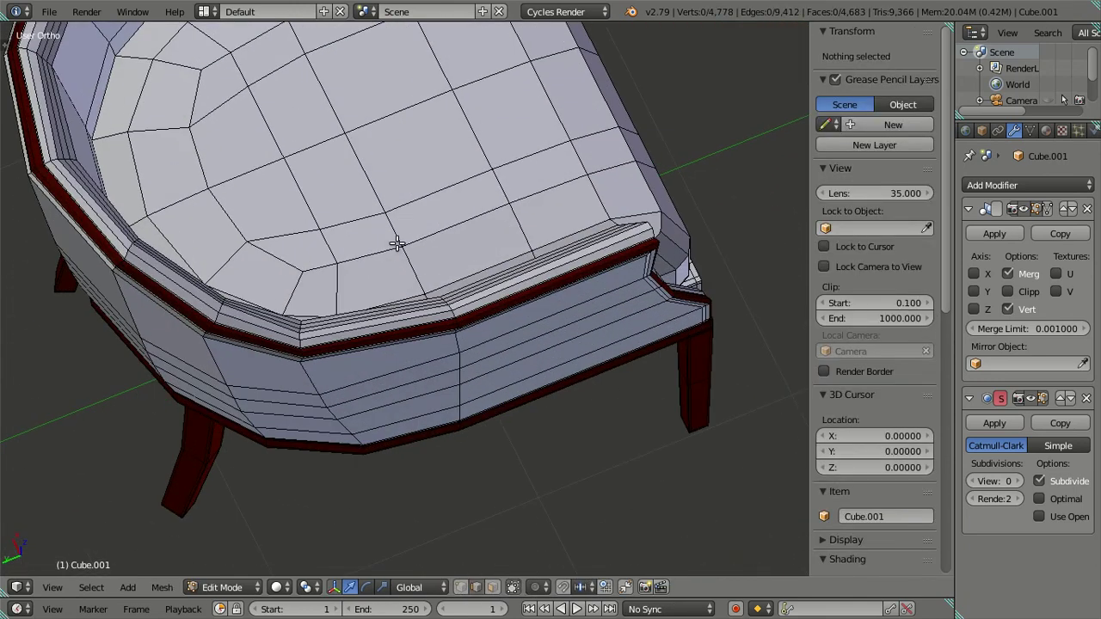
right_click(276, 189)
drag(134, 218, 344, 92)
right_click(375, 75)
drag(420, 166, 366, 242)
right_click(367, 242)
drag(511, 256, 428, 282)
scroll(up, 3)
right_click(305, 155)
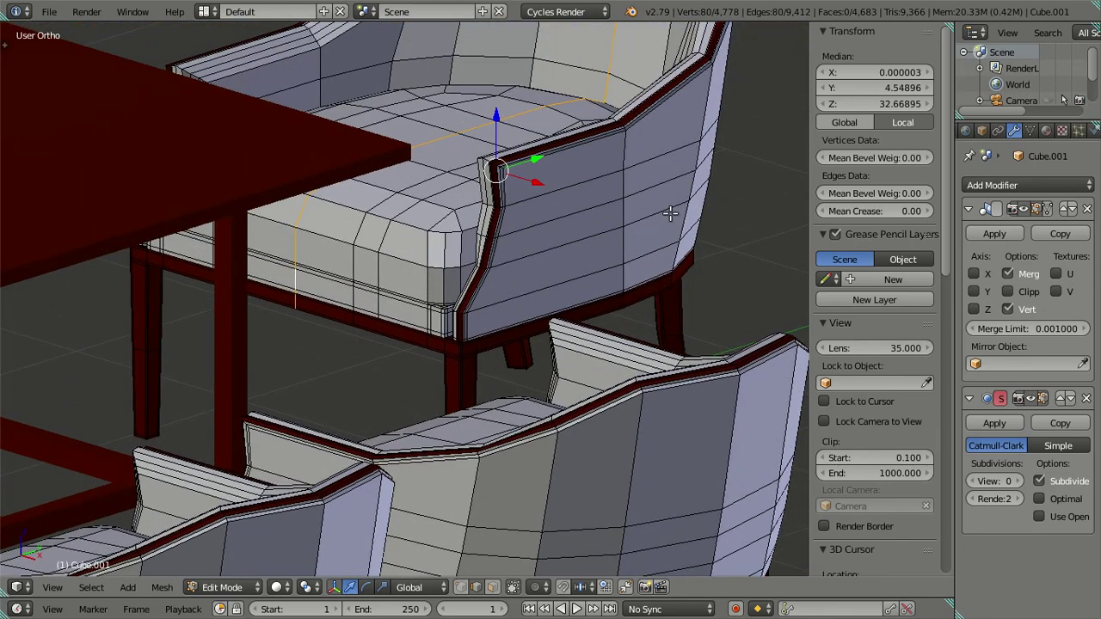
key(shift+d)
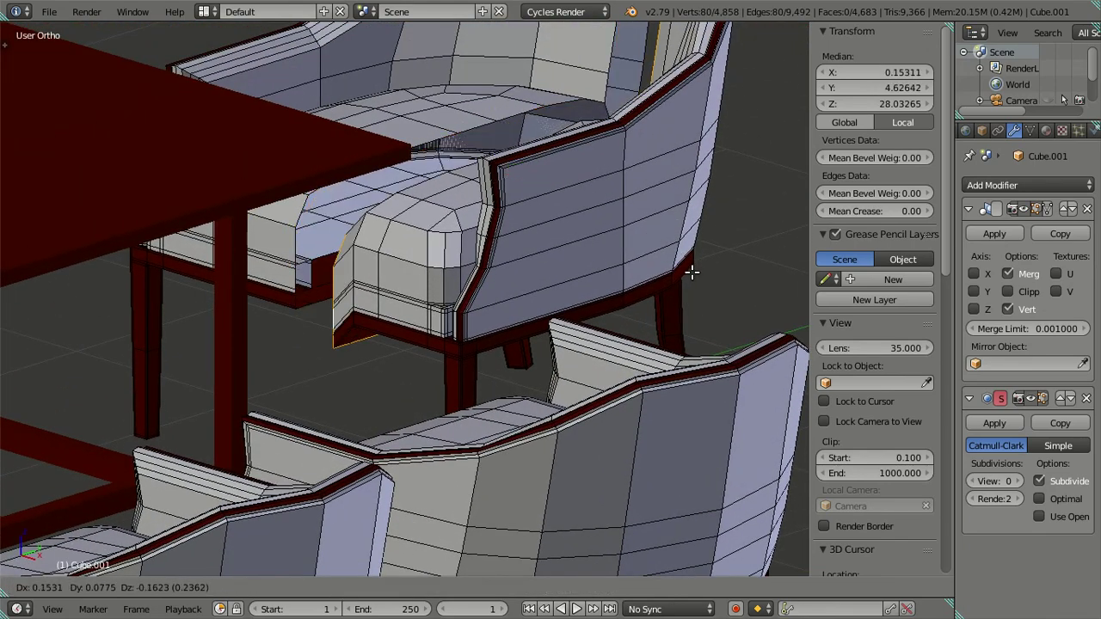
key(Escape)
Step: Delete the connected leg pieces and side panel faces
scroll(down, 3)
key(a)
scroll(up, 3)
drag(433, 297, 588, 321)
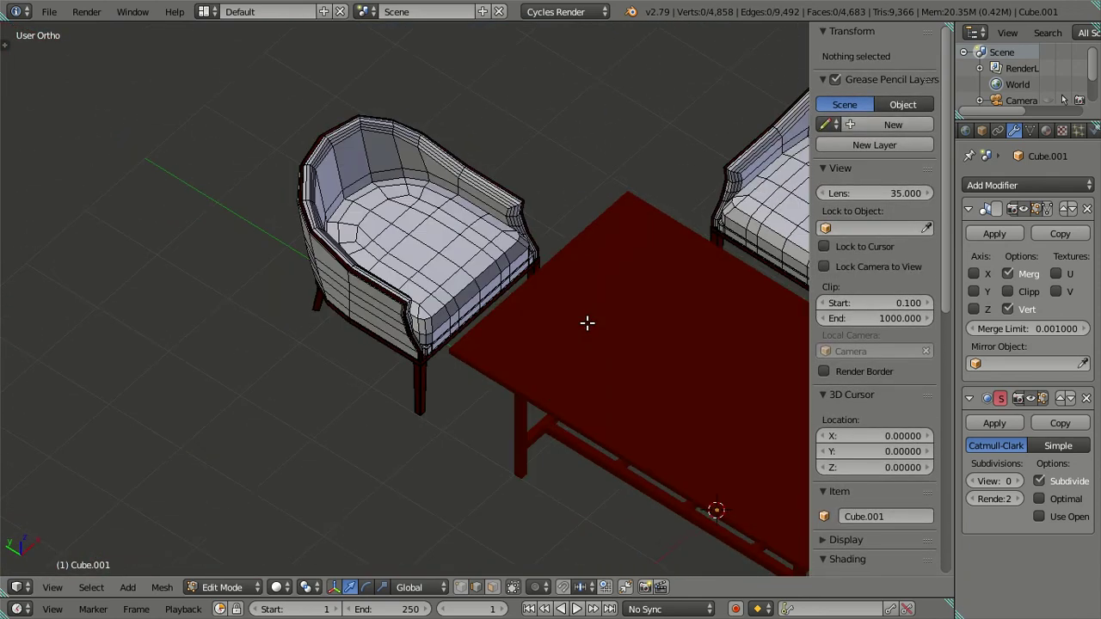
scroll(up, 3)
key(l)
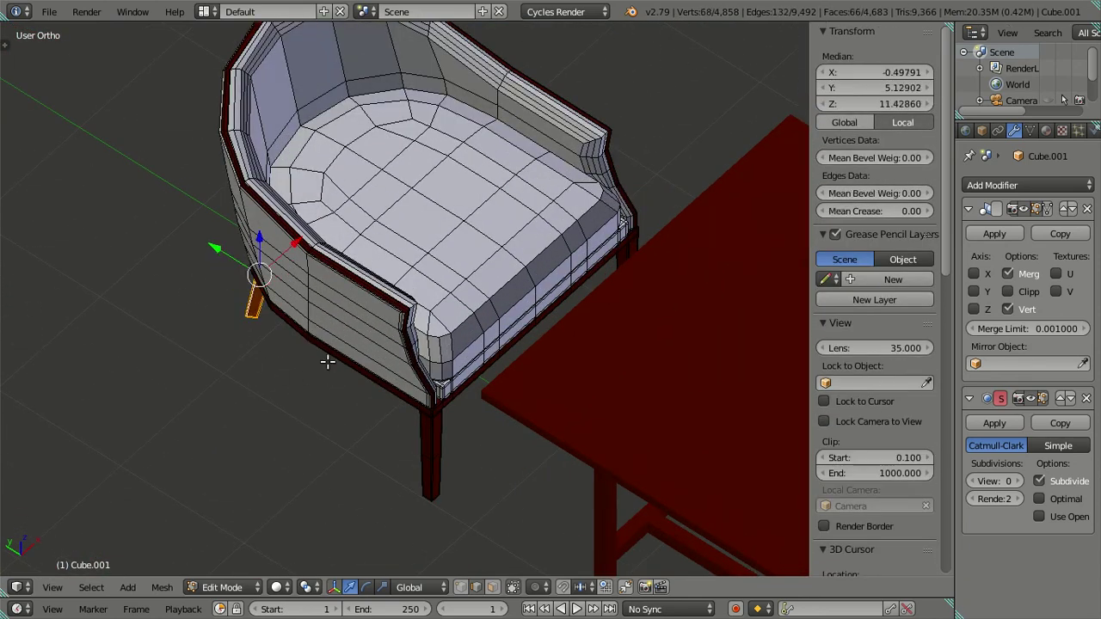
key(l)
key(l)
key(l)
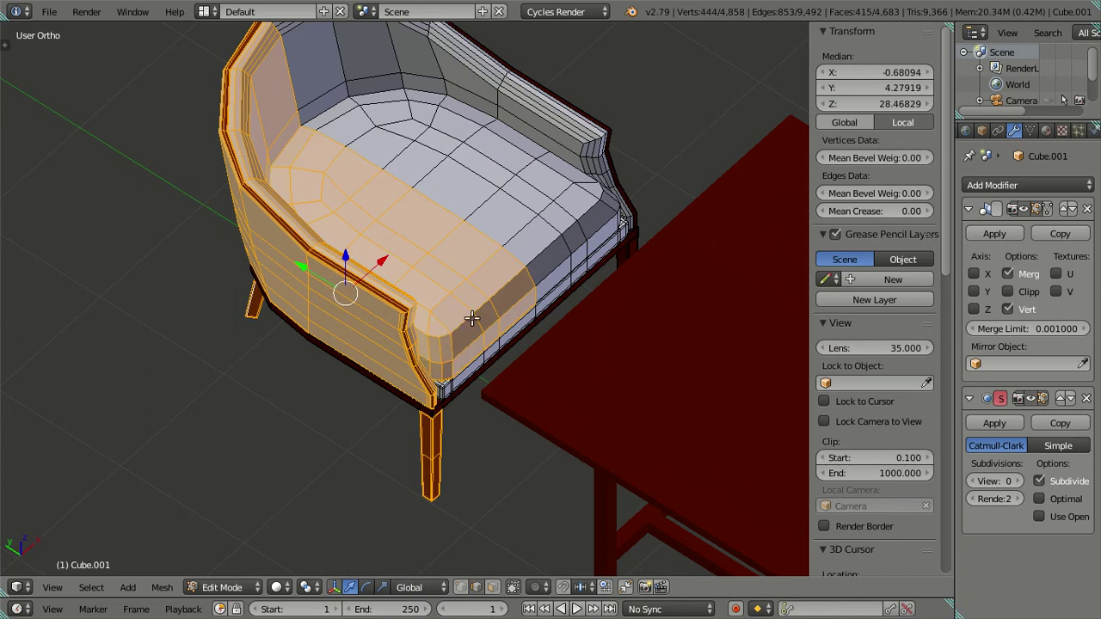
key(x)
click(464, 252)
Step: Delete the old connected seat piece's faces
scroll(up, 3)
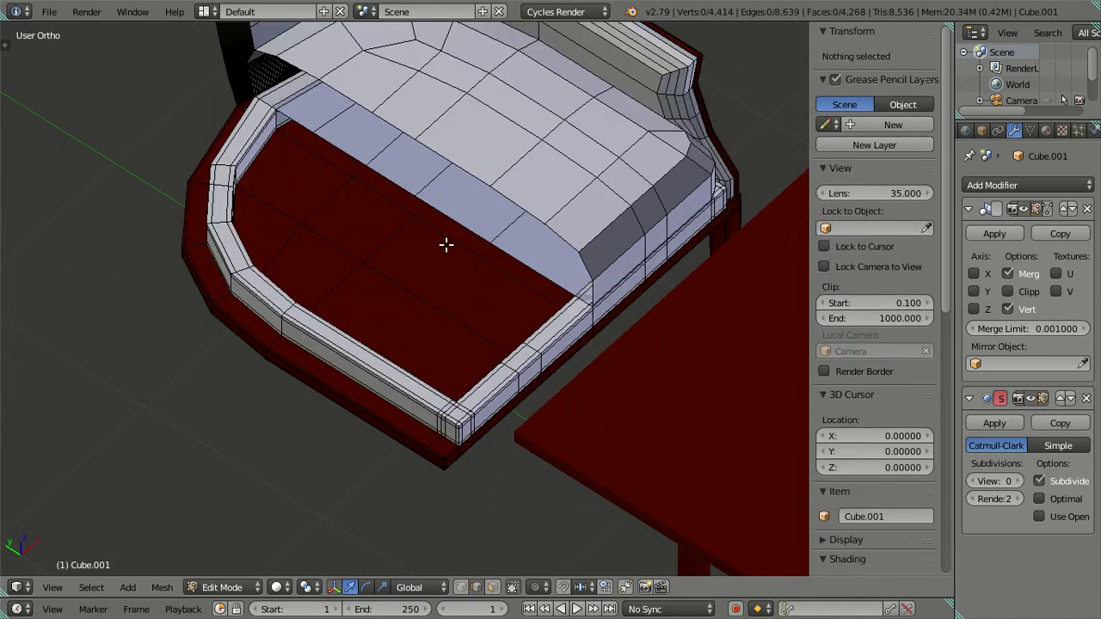
drag(445, 244, 526, 393)
right_click(465, 409)
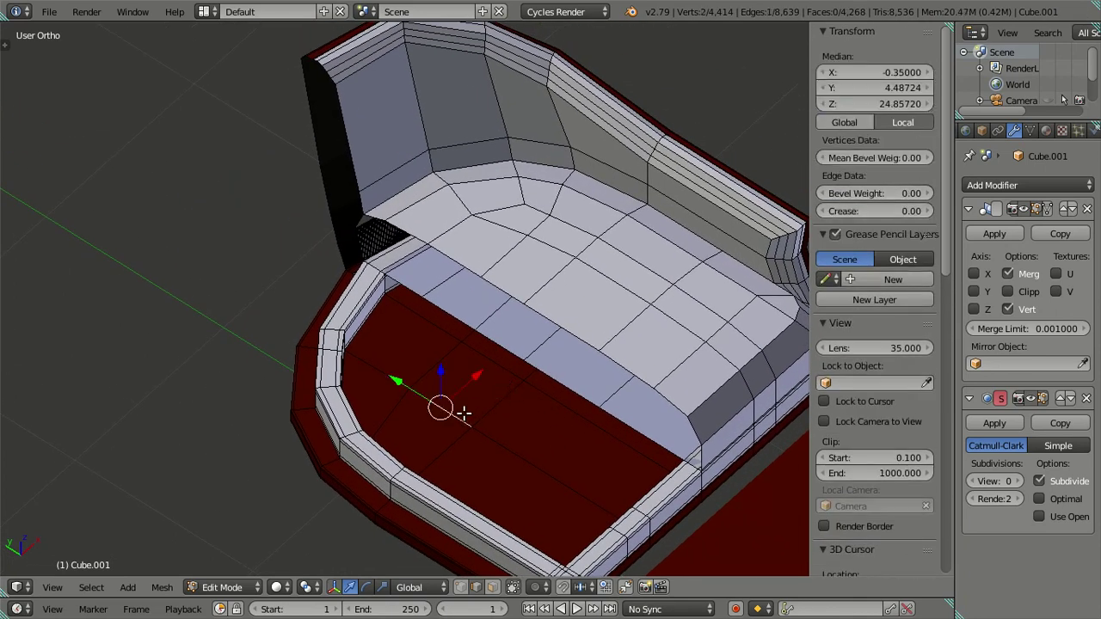
key(l)
key(x)
click(516, 418)
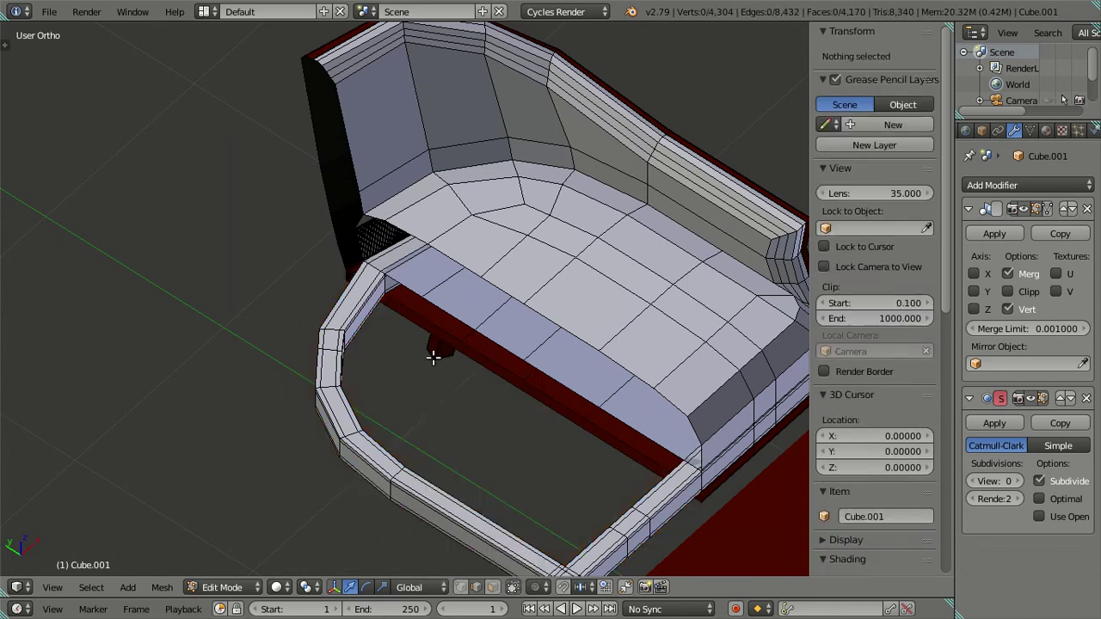
Step: Select the whole connected armrest and delete it
scroll(up, 3)
right_click(423, 312)
key(a)
right_click(435, 316)
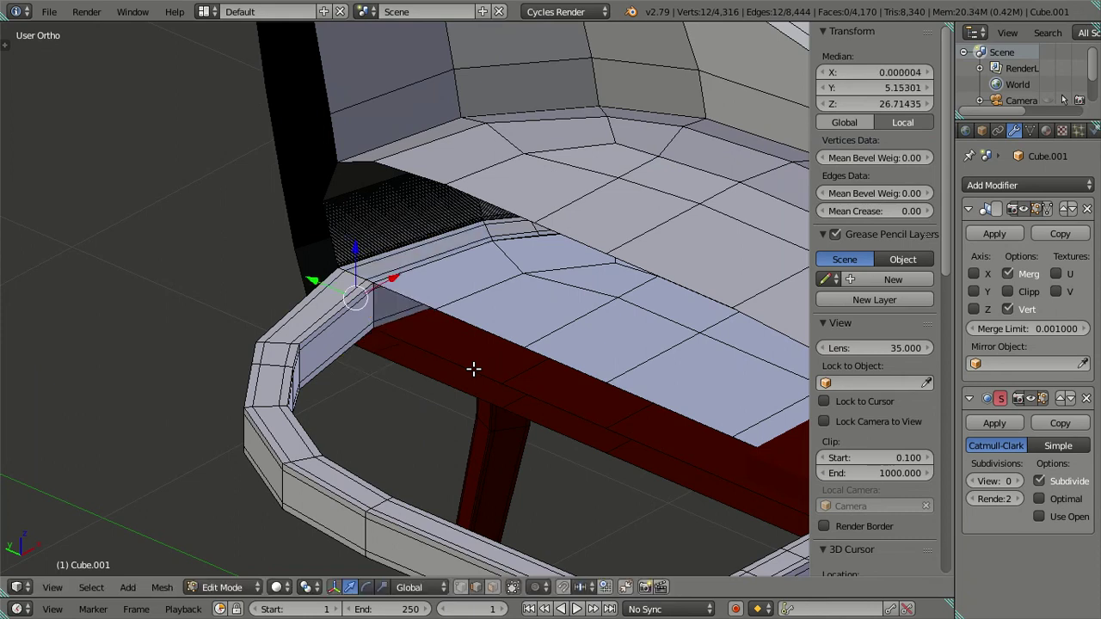
right_click(287, 449)
key(ctrl+l)
scroll(down, 3)
key(x)
click(446, 343)
Step: Re-enable Mirror X axis in Object Mode for six chairs, in perspective view
scroll(down, 3)
key(Tab)
drag(533, 368, 469, 404)
click(974, 273)
drag(646, 393, 565, 351)
key(Tab)
key(Tab)
key(KP_5)
Step: Look through the scene camera in wireframe display with the sidebar shown
key(n)
scroll(down, 3)
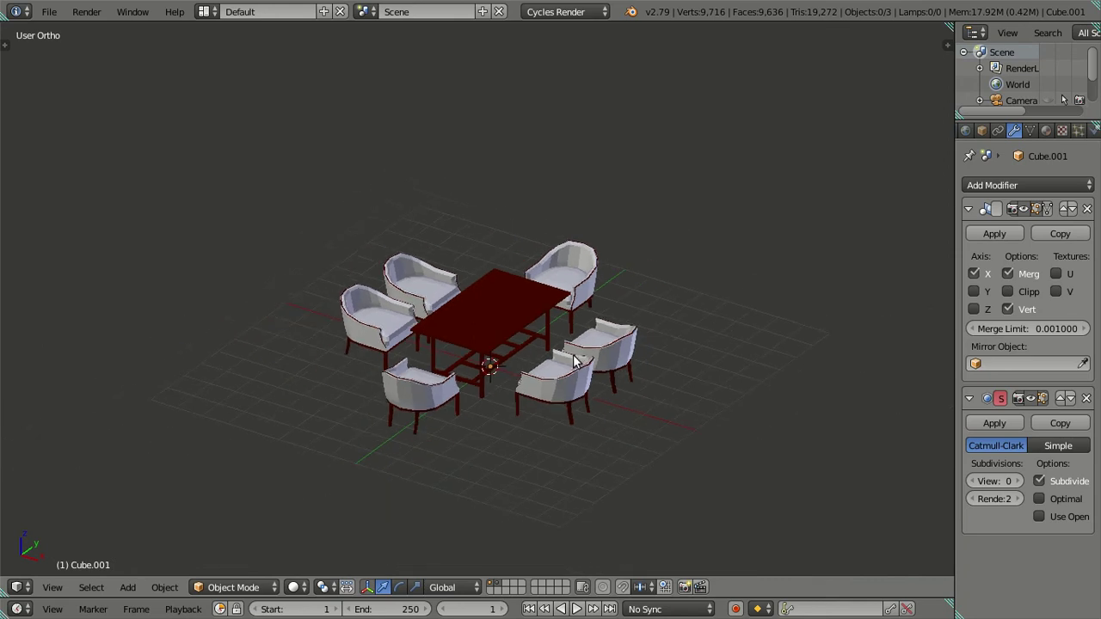
scroll(up, 3)
key(KP_0)
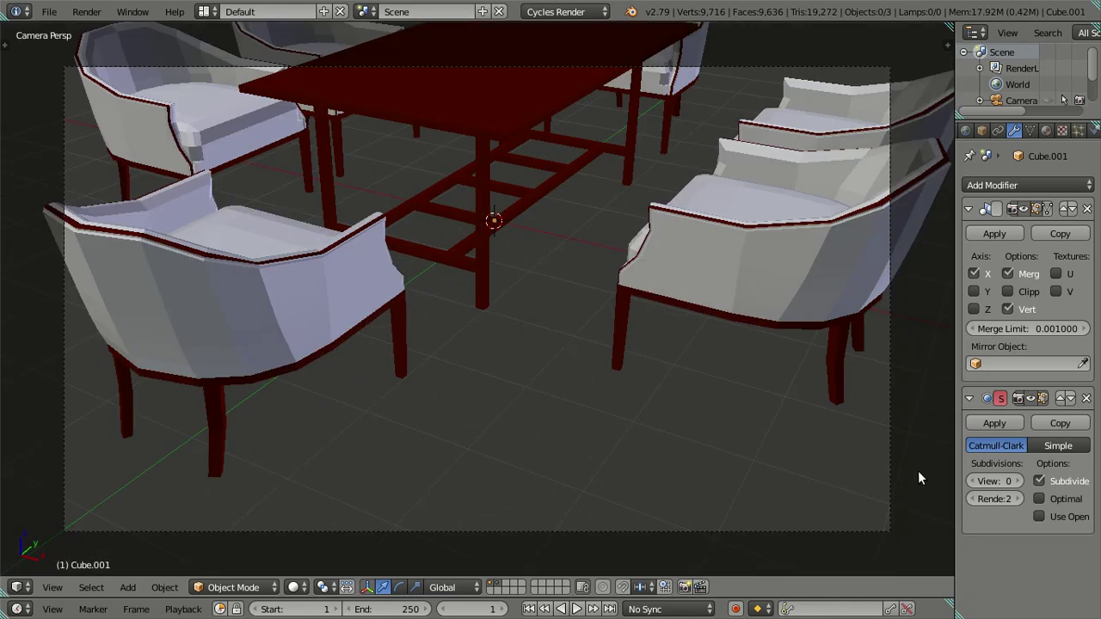
key(n)
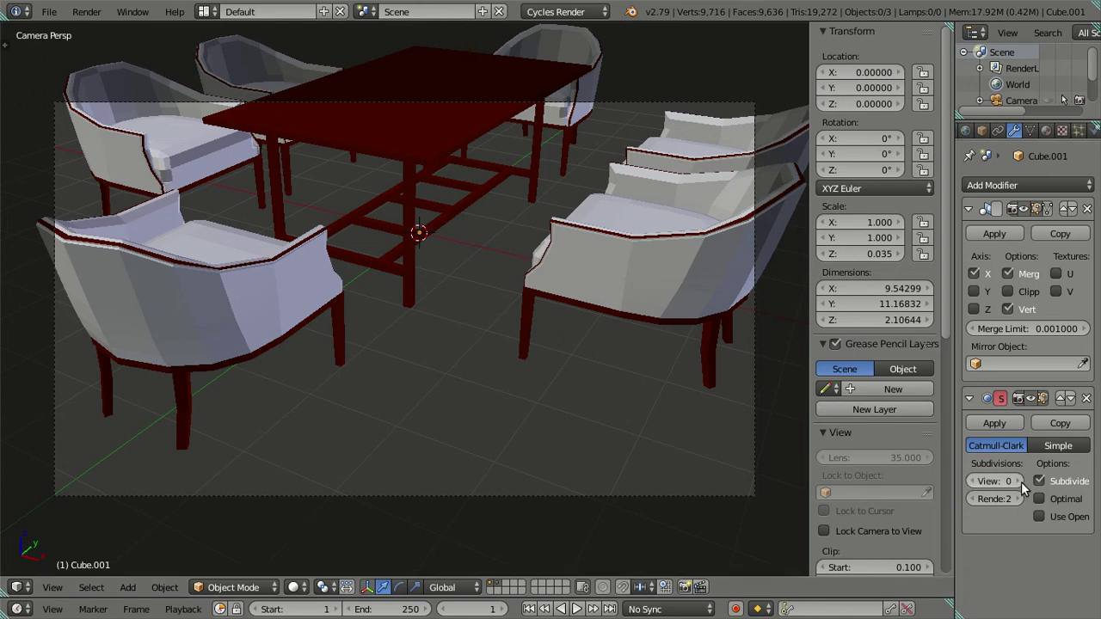
key(z)
Step: Give the table smooth shading, deselect everything and return to solid shading
right_click(408, 242)
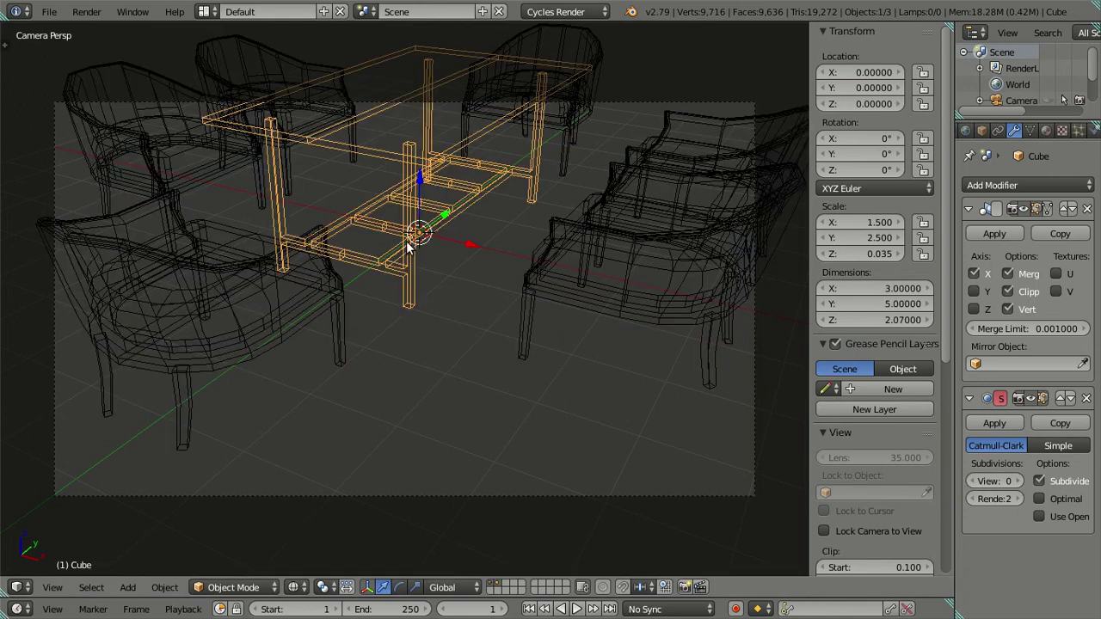
key(t)
click(43, 266)
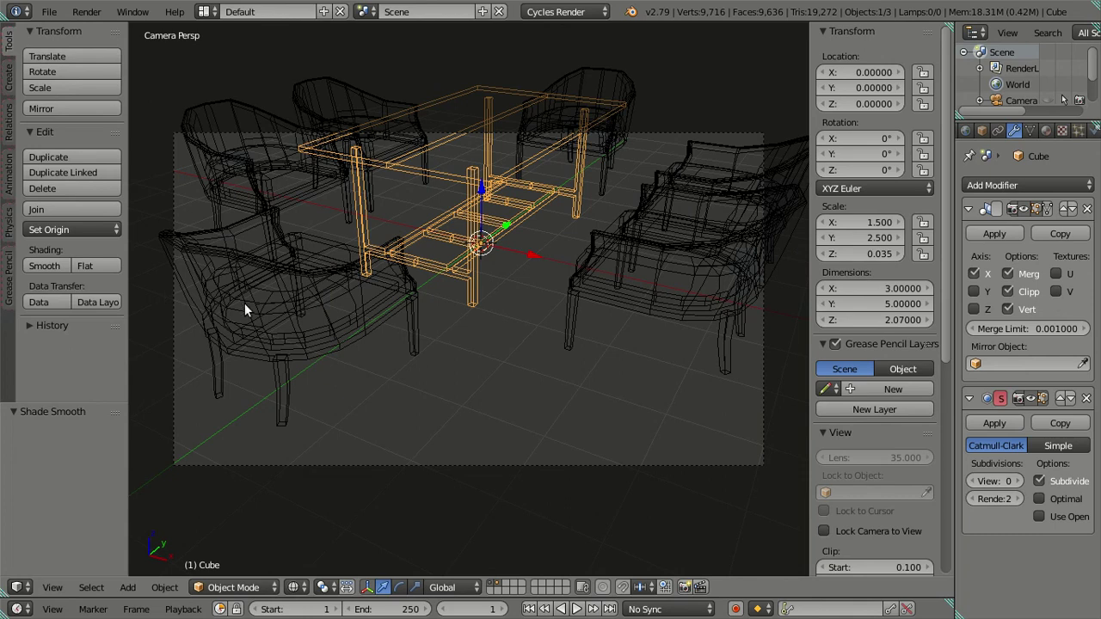
right_click(265, 310)
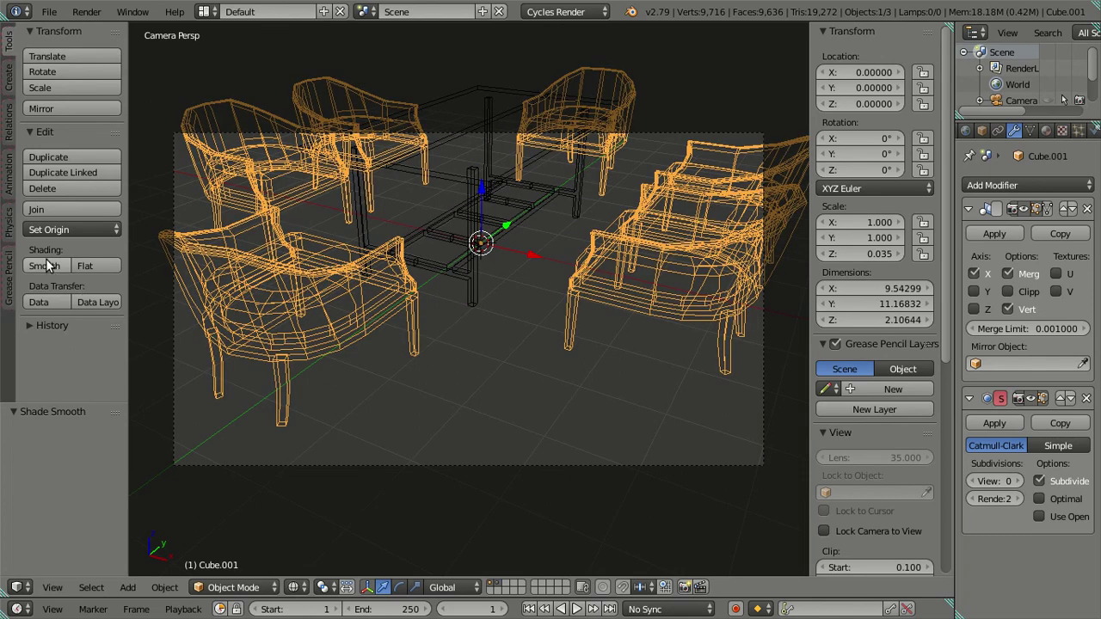
key(t)
key(a)
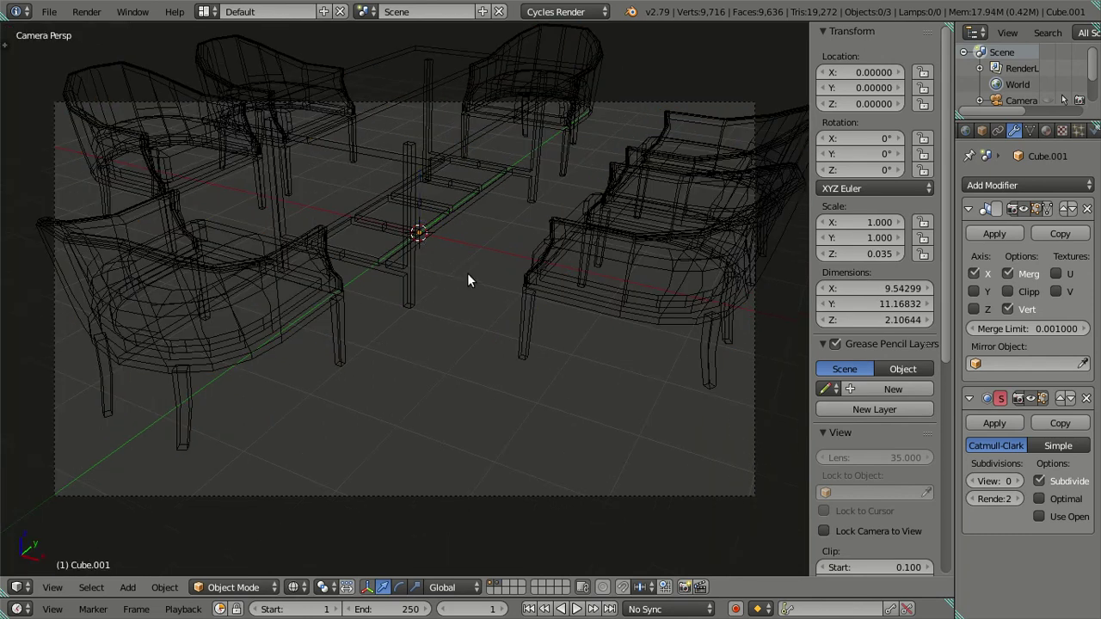
key(z)
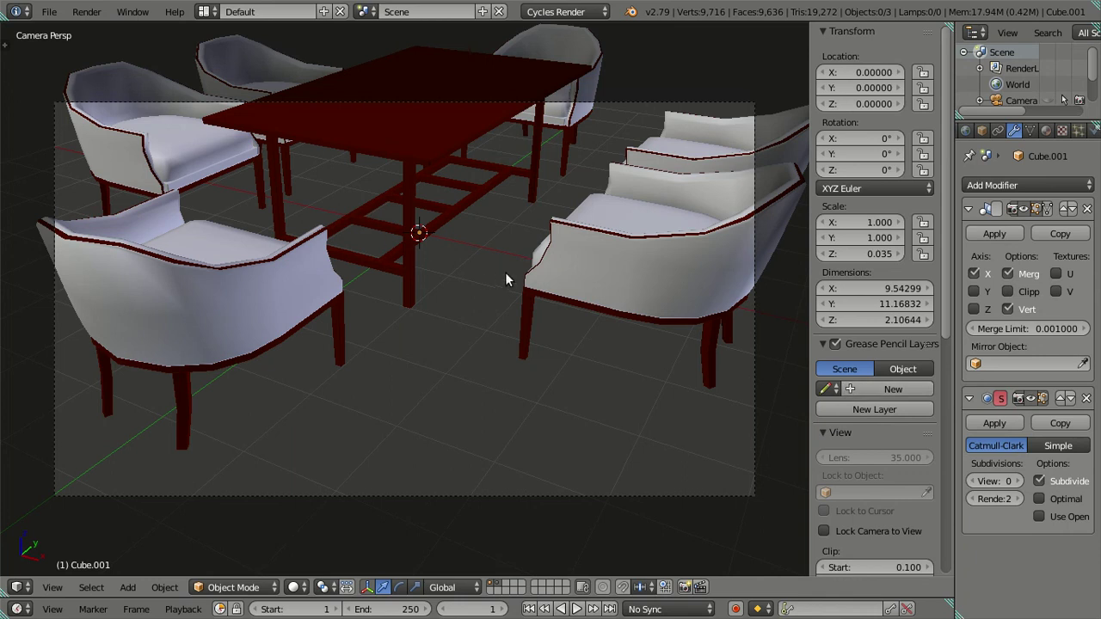
Step: Lock the camera to the view and frame the table and chairs from slightly above
click(823, 530)
scroll(down, 3)
drag(445, 284, 429, 291)
scroll(up, 3)
scroll(down, 3)
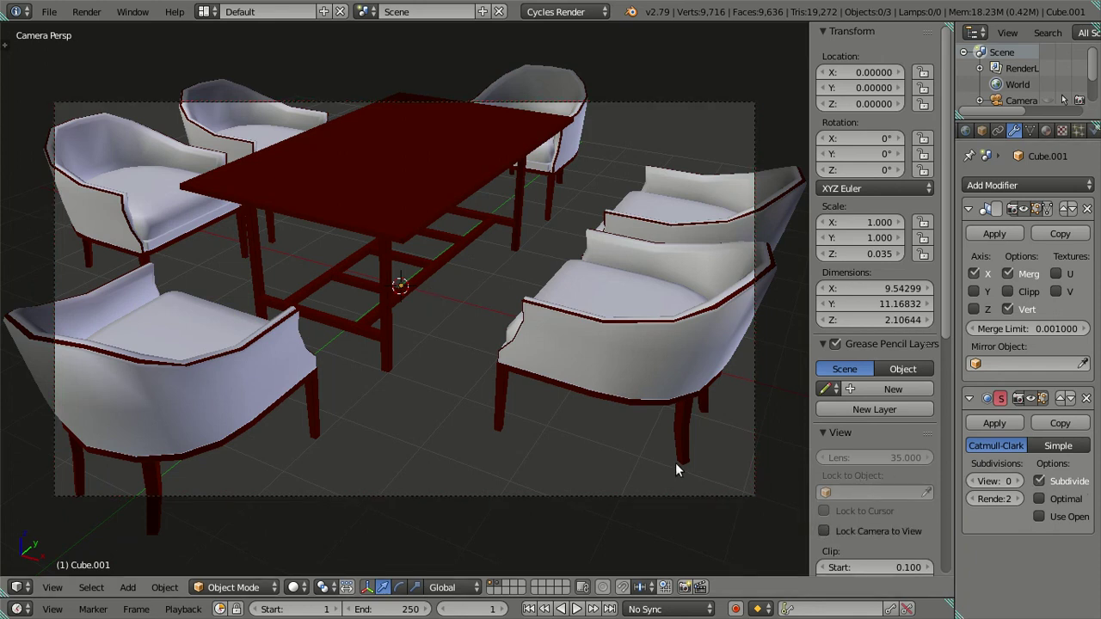
Step: Hide the side panel, set the chairs' viewport subdivision to 2 and the table's to 1
key(n)
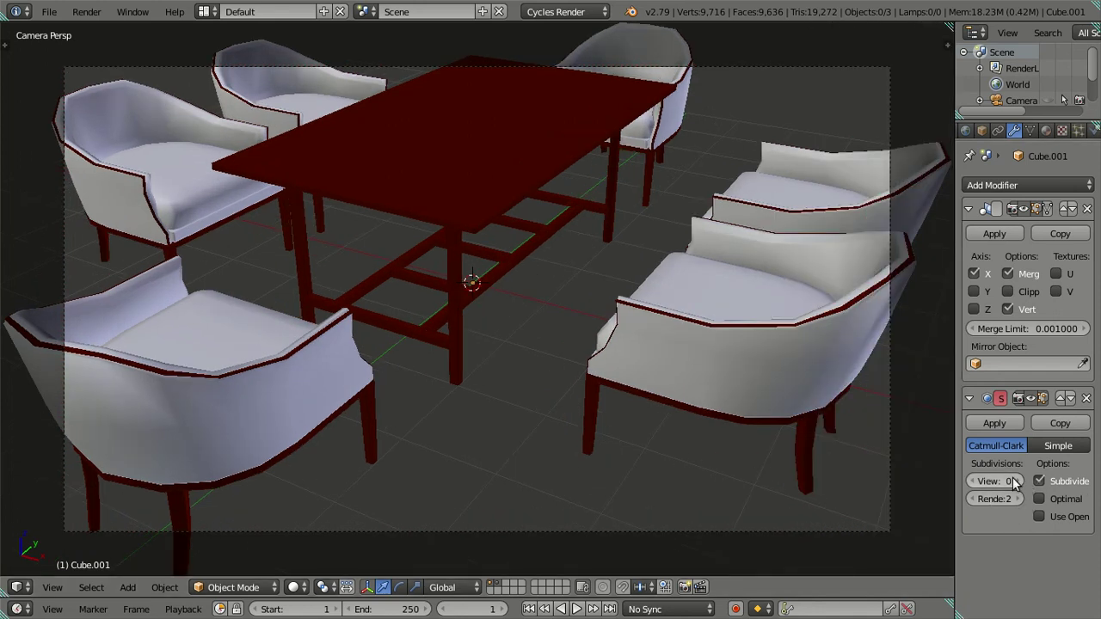
double_click(1014, 482)
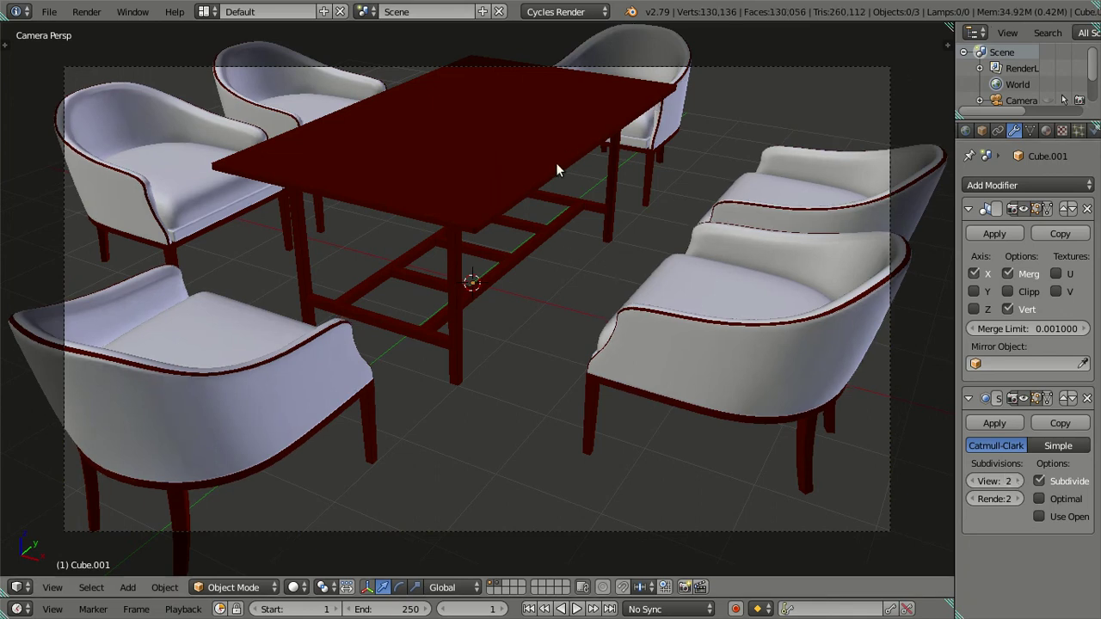
key(z)
right_click(469, 246)
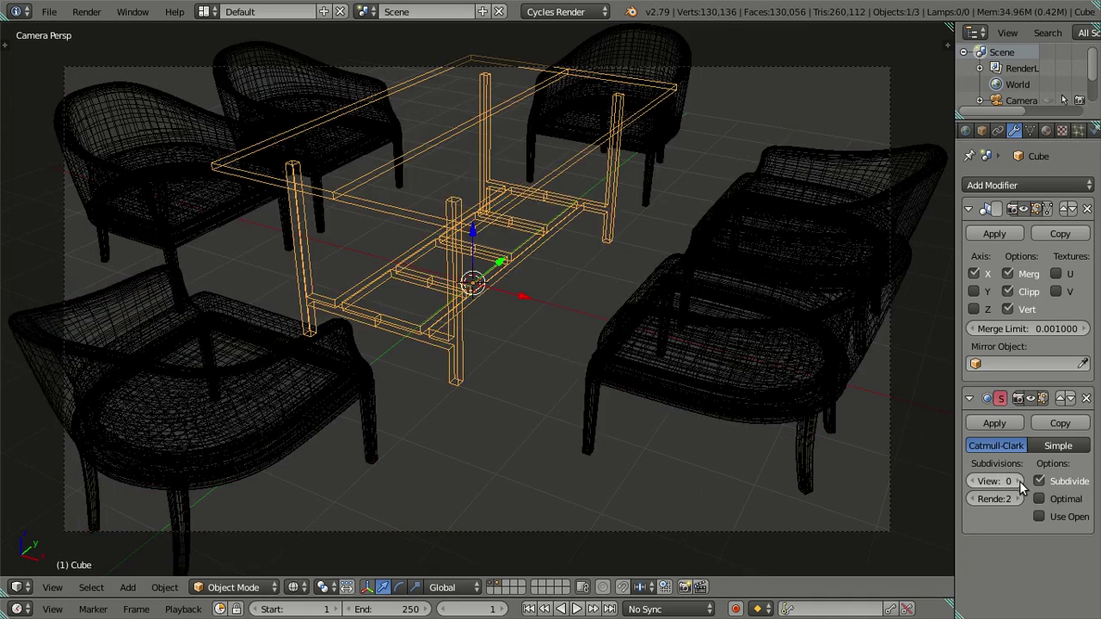
click(1022, 482)
key(z)
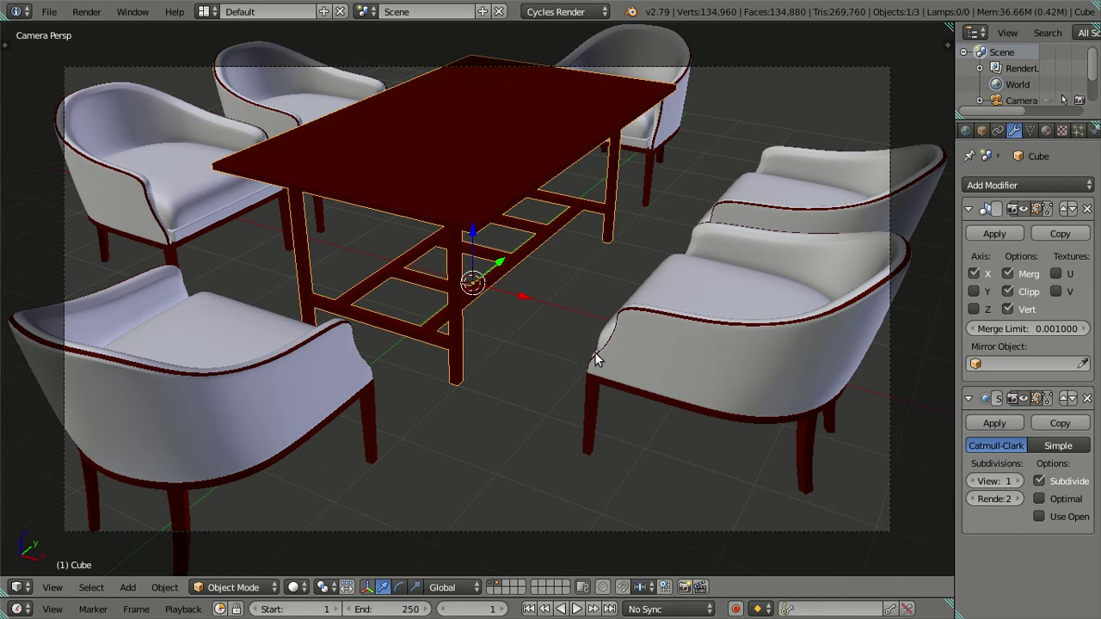
Step: Lower the armchairs' viewport subdivision to 1, then raise it back to 2
key(z)
right_click(599, 359)
click(979, 482)
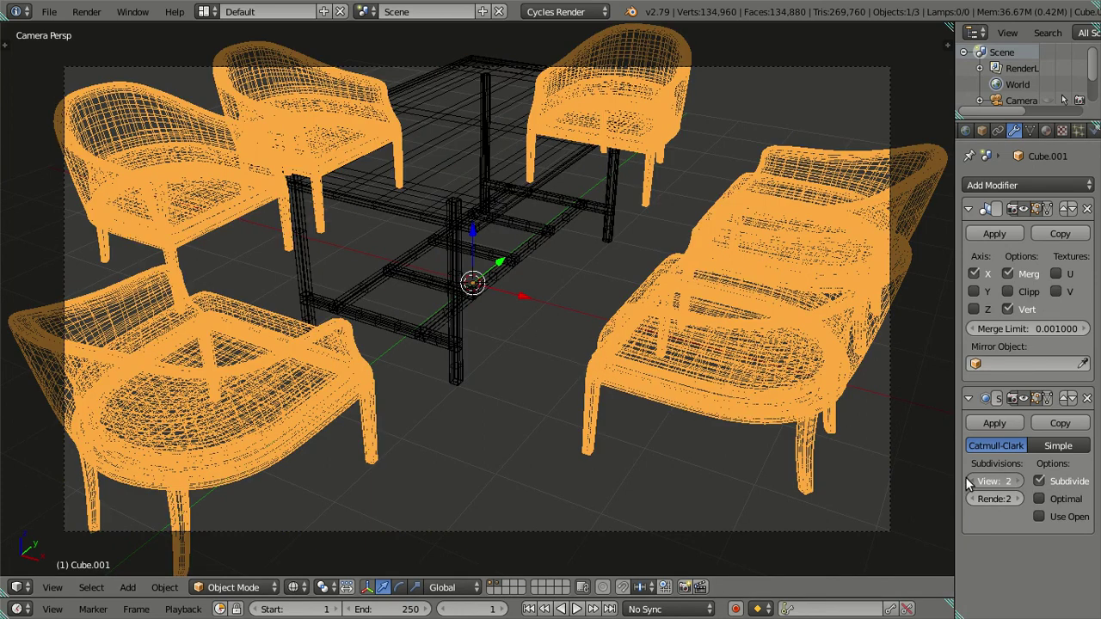
key(a)
key(z)
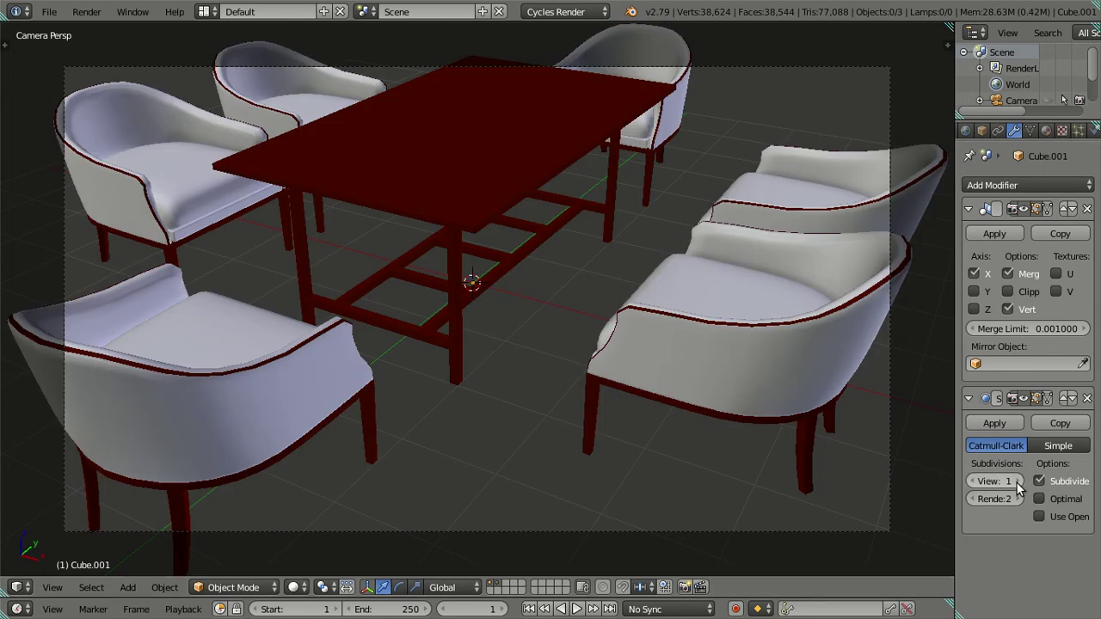
click(1018, 482)
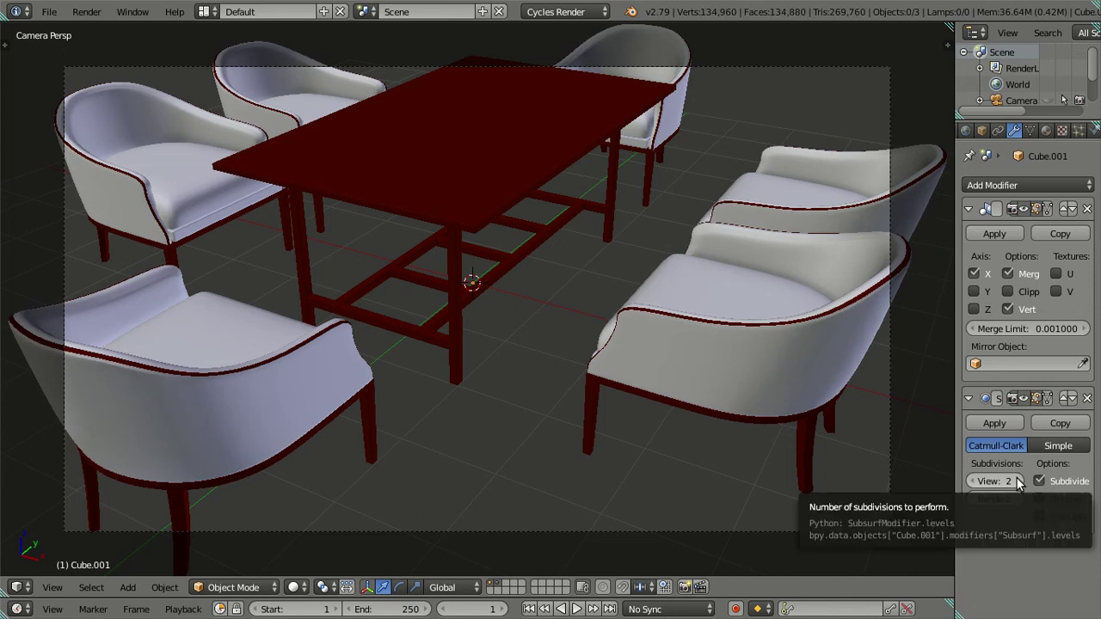
Step: Drop the armchairs' viewport subdivision to 0 and save over the blend file
click(970, 482)
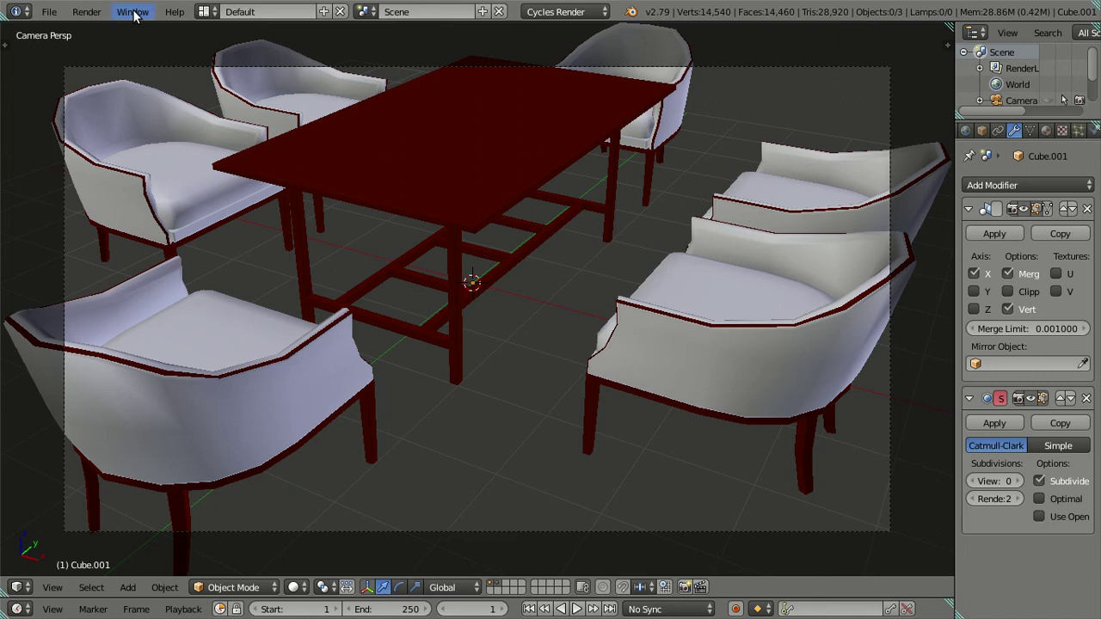
key(ctrl+s)
click(550, 232)
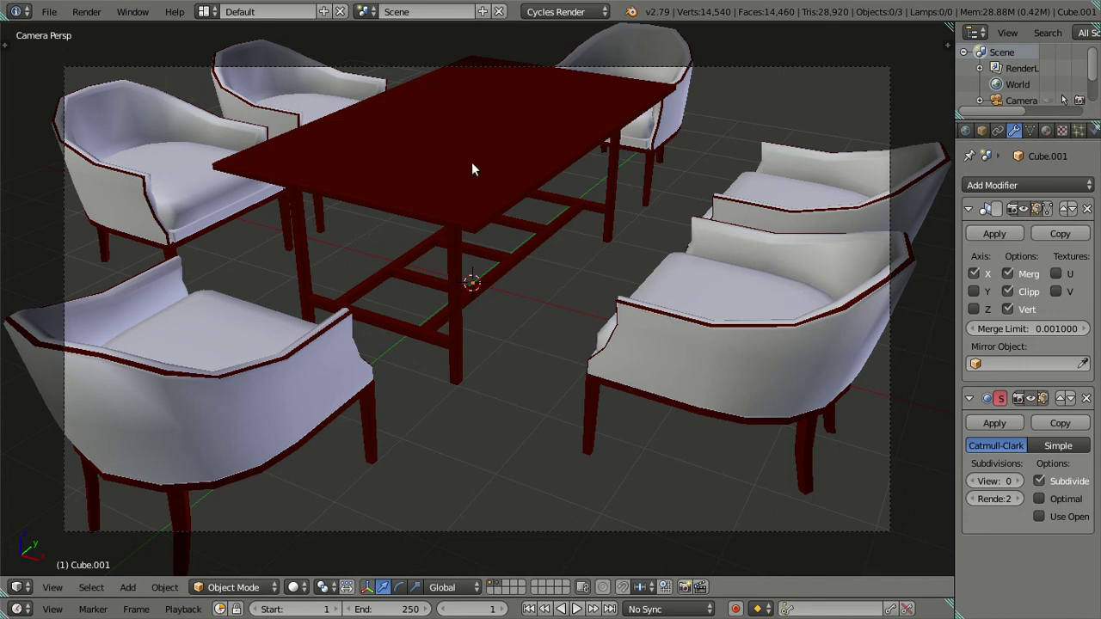
Step: Set the table's viewport subdivision level to 0
key(z)
right_click(494, 203)
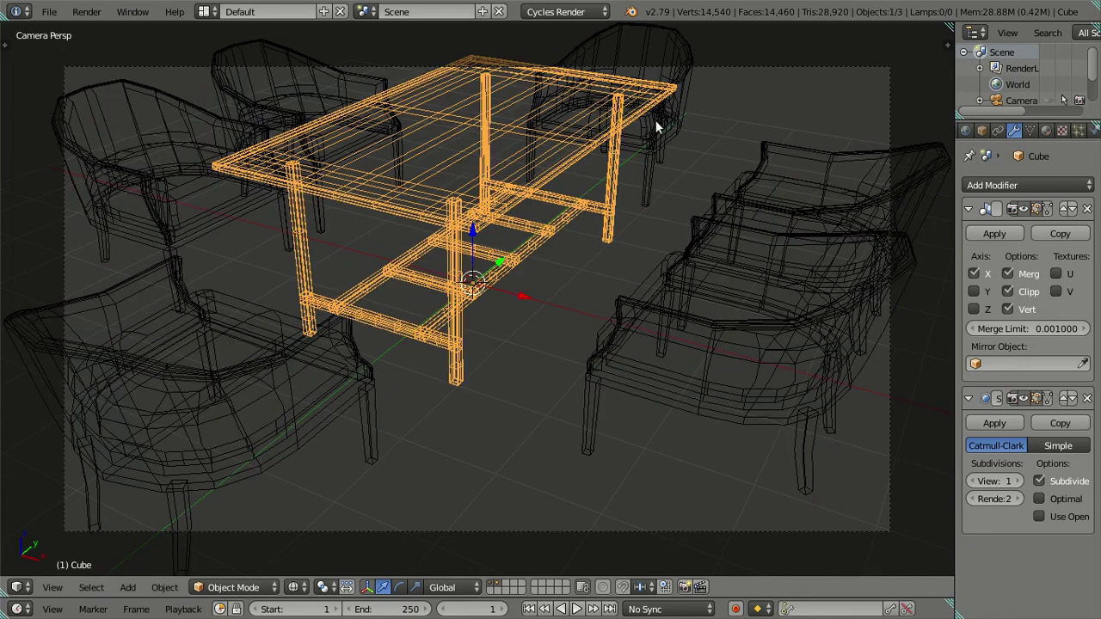
right_click(661, 130)
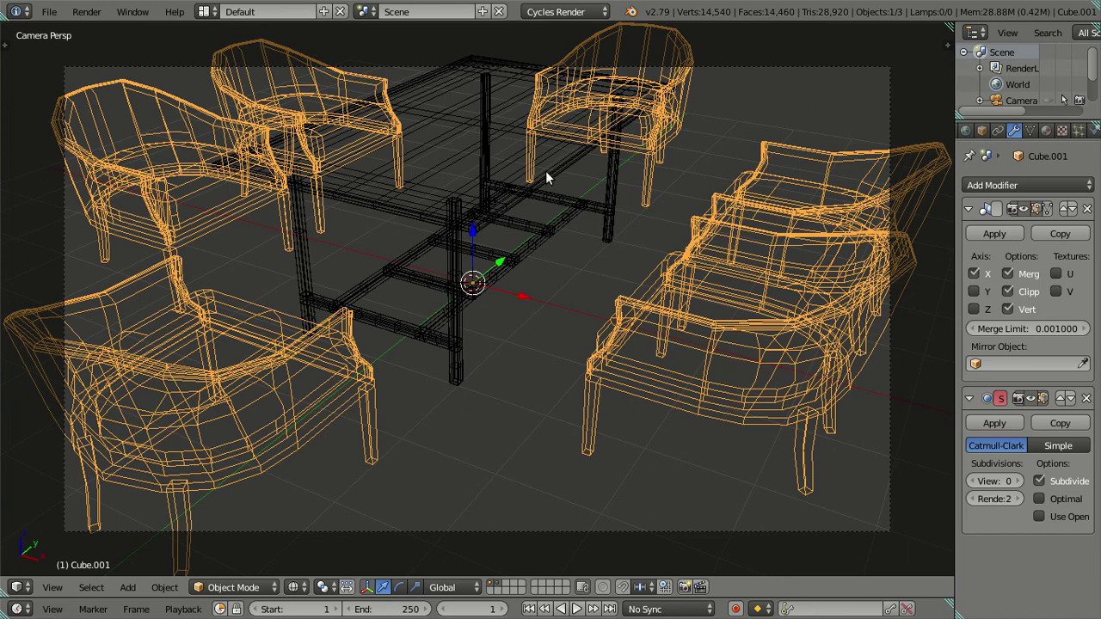
key(a)
key(z)
right_click(489, 274)
click(971, 481)
Step: Raise the armchairs' viewport subdivision to 2 for smooth display
key(a)
right_click(659, 393)
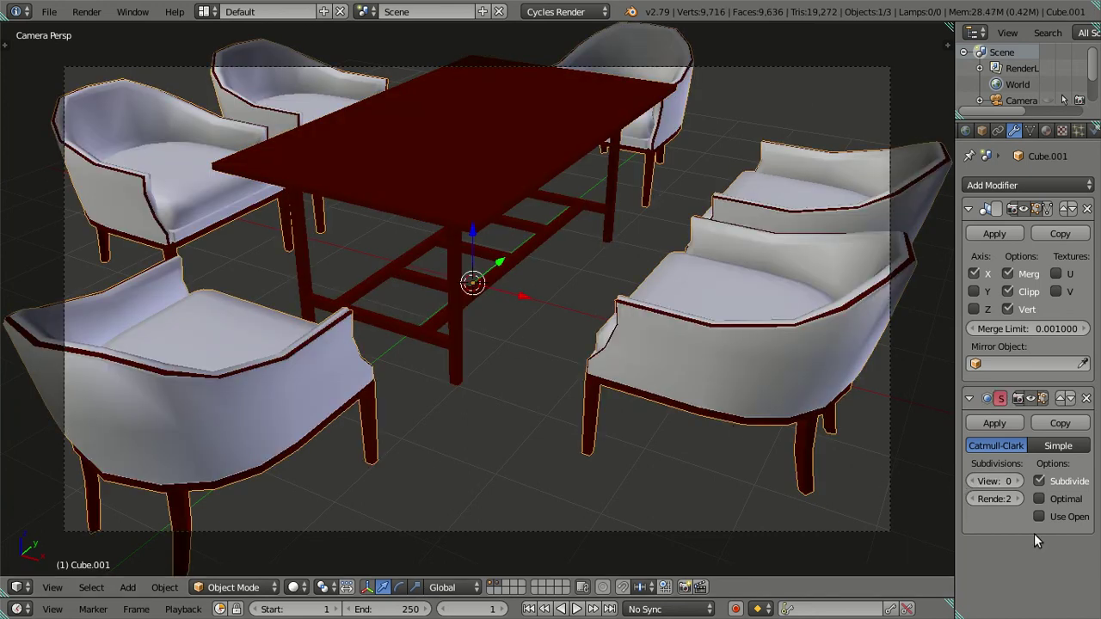
click(1018, 481)
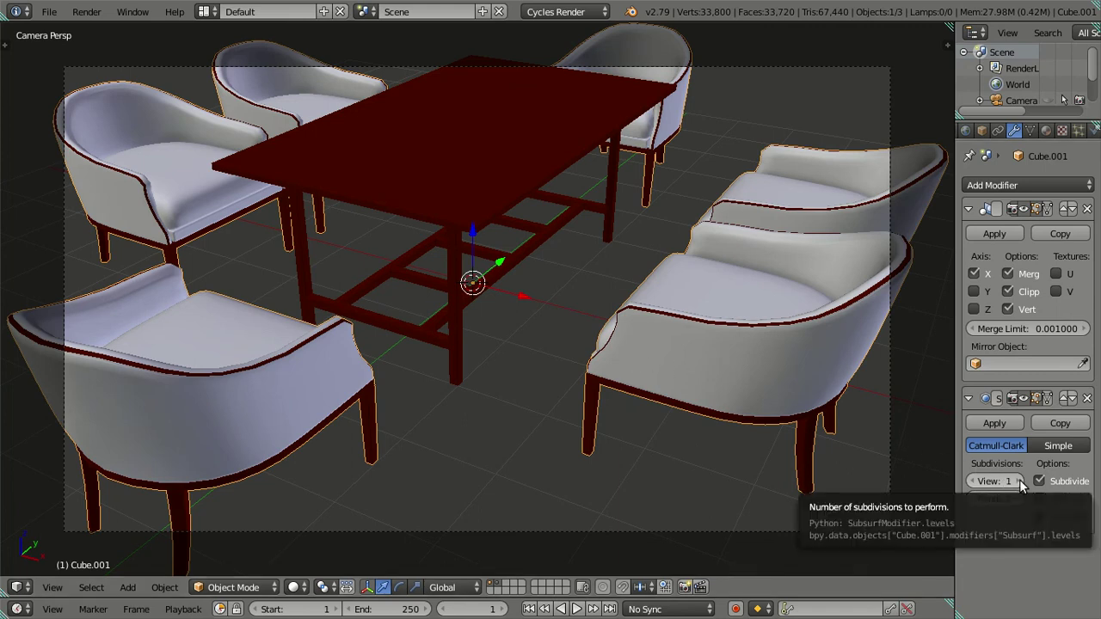
click(1019, 482)
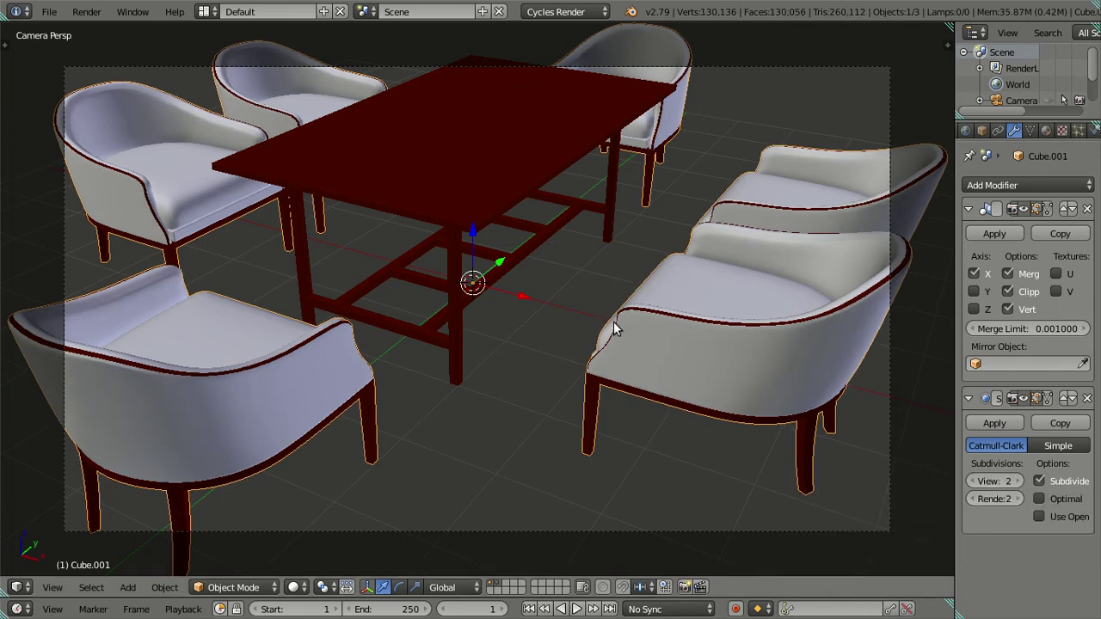
key(a)
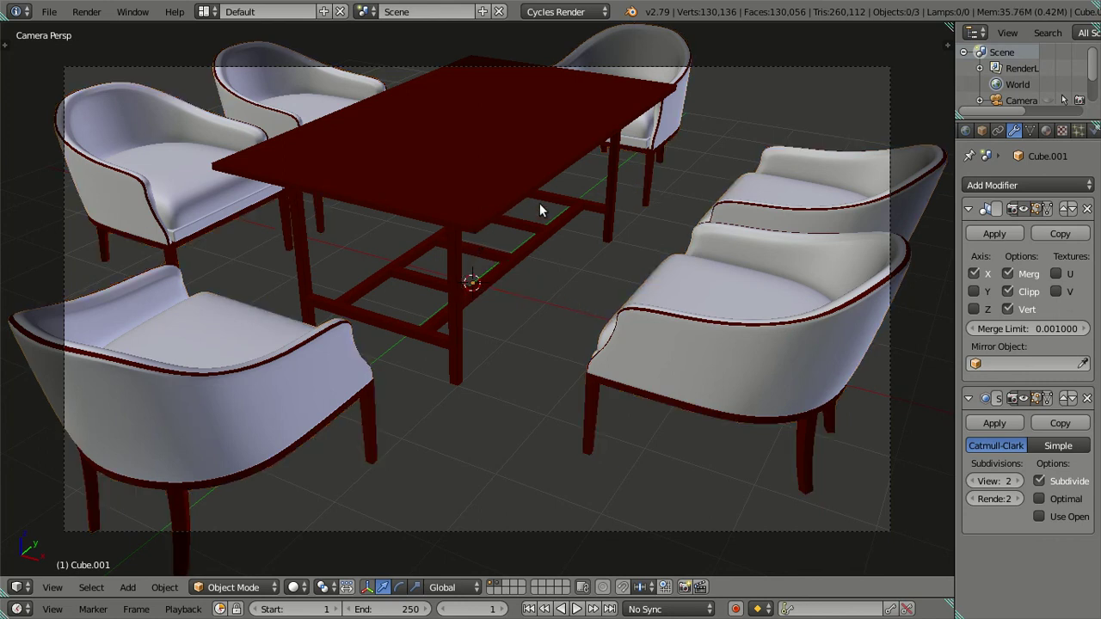
Step: Save over Dining Chairs & Table.blend and leave fullscreen mode
key(ctrl+s)
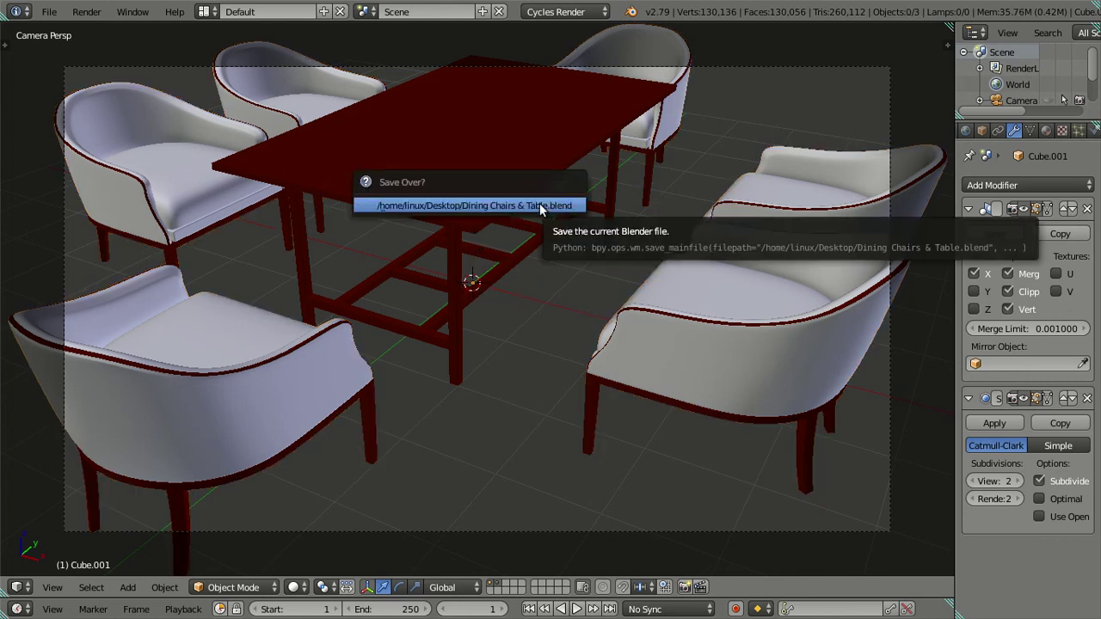
click(539, 204)
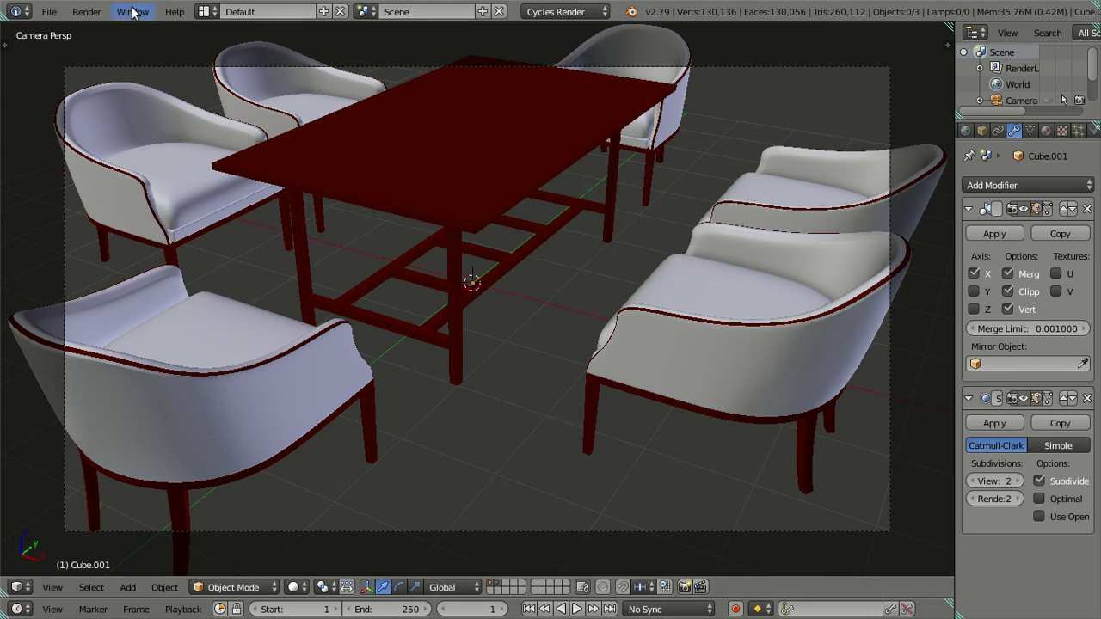
click(136, 11)
click(155, 42)
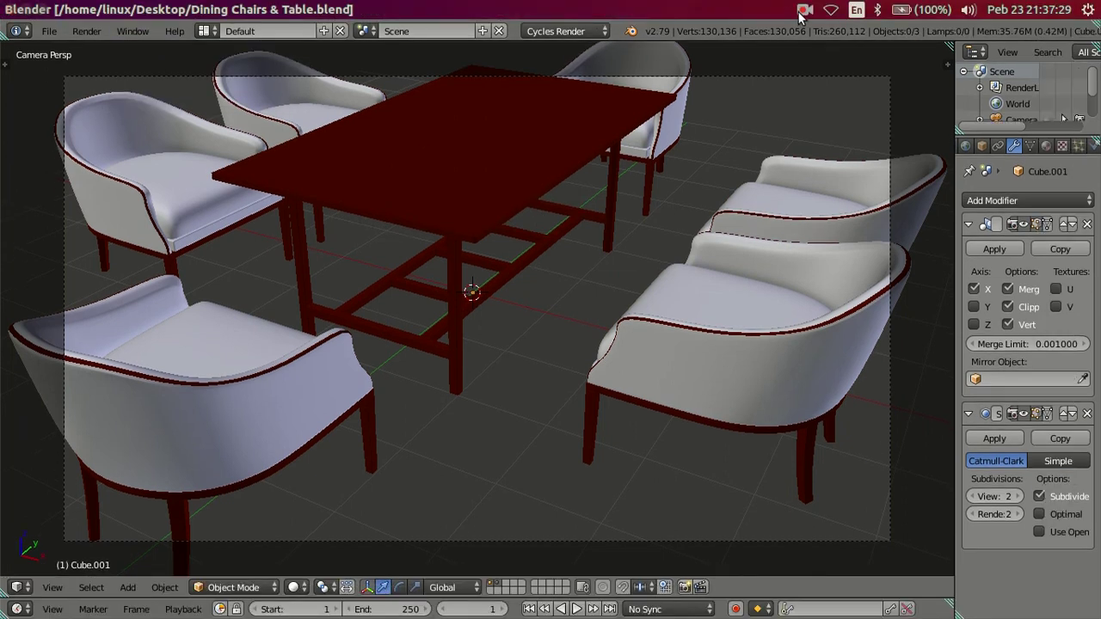